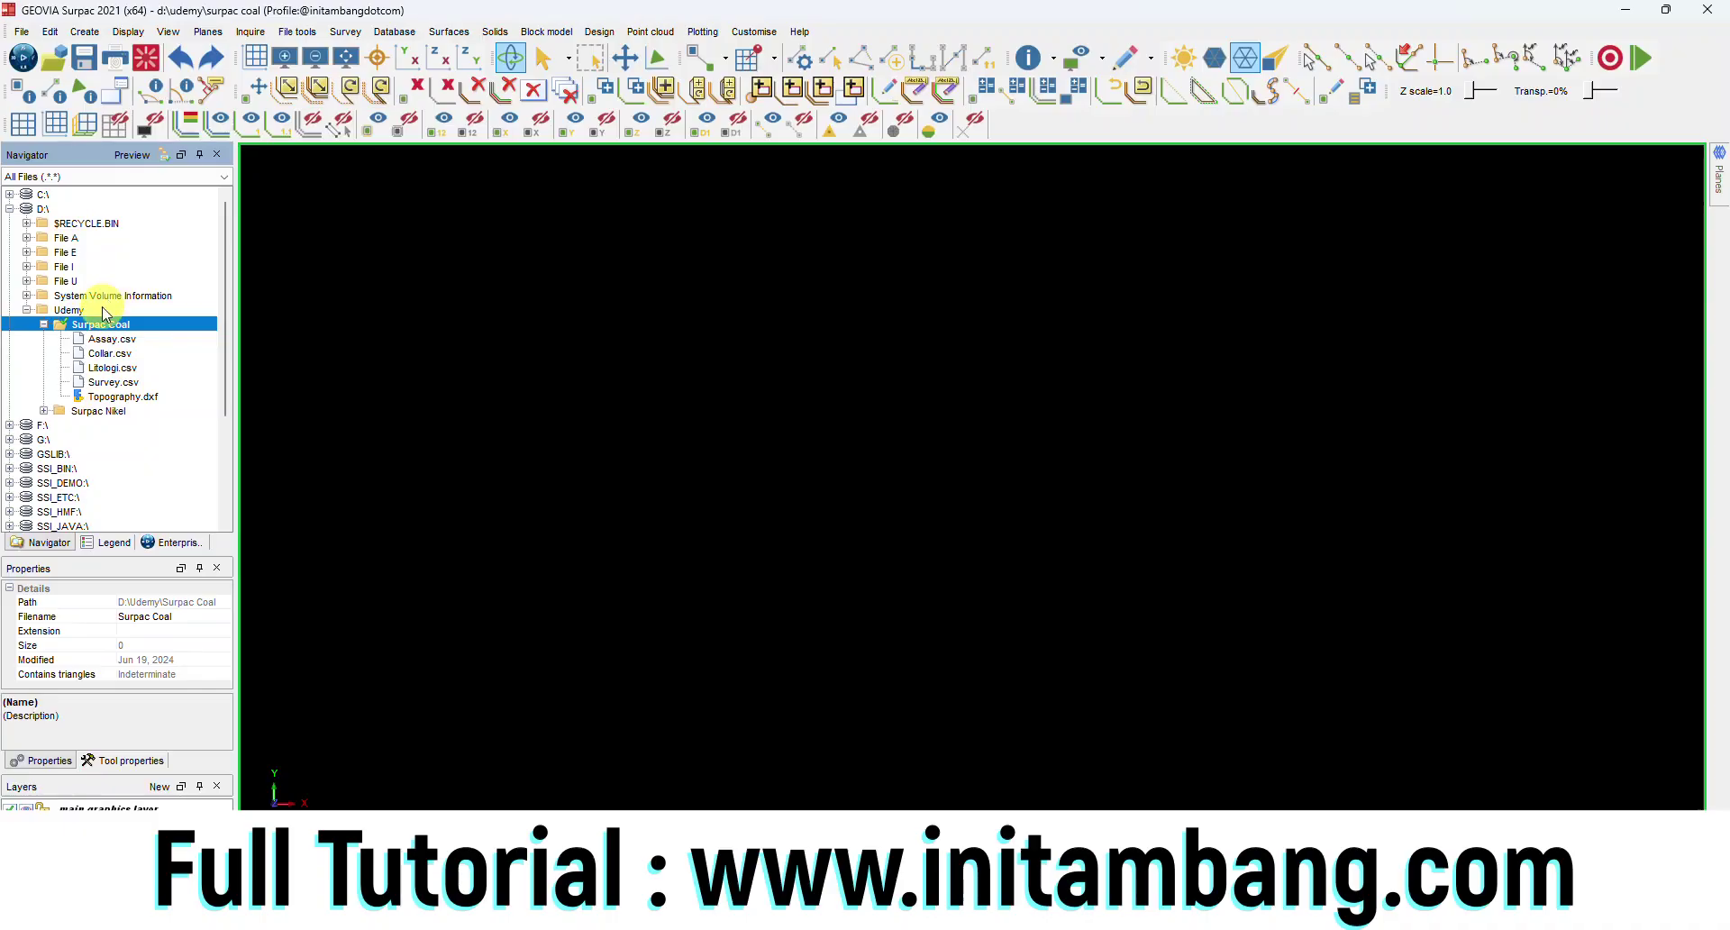
Step: Examine the legend styles for Strings and for DTM's and 3DM's in the main graphics layer
click(118, 541)
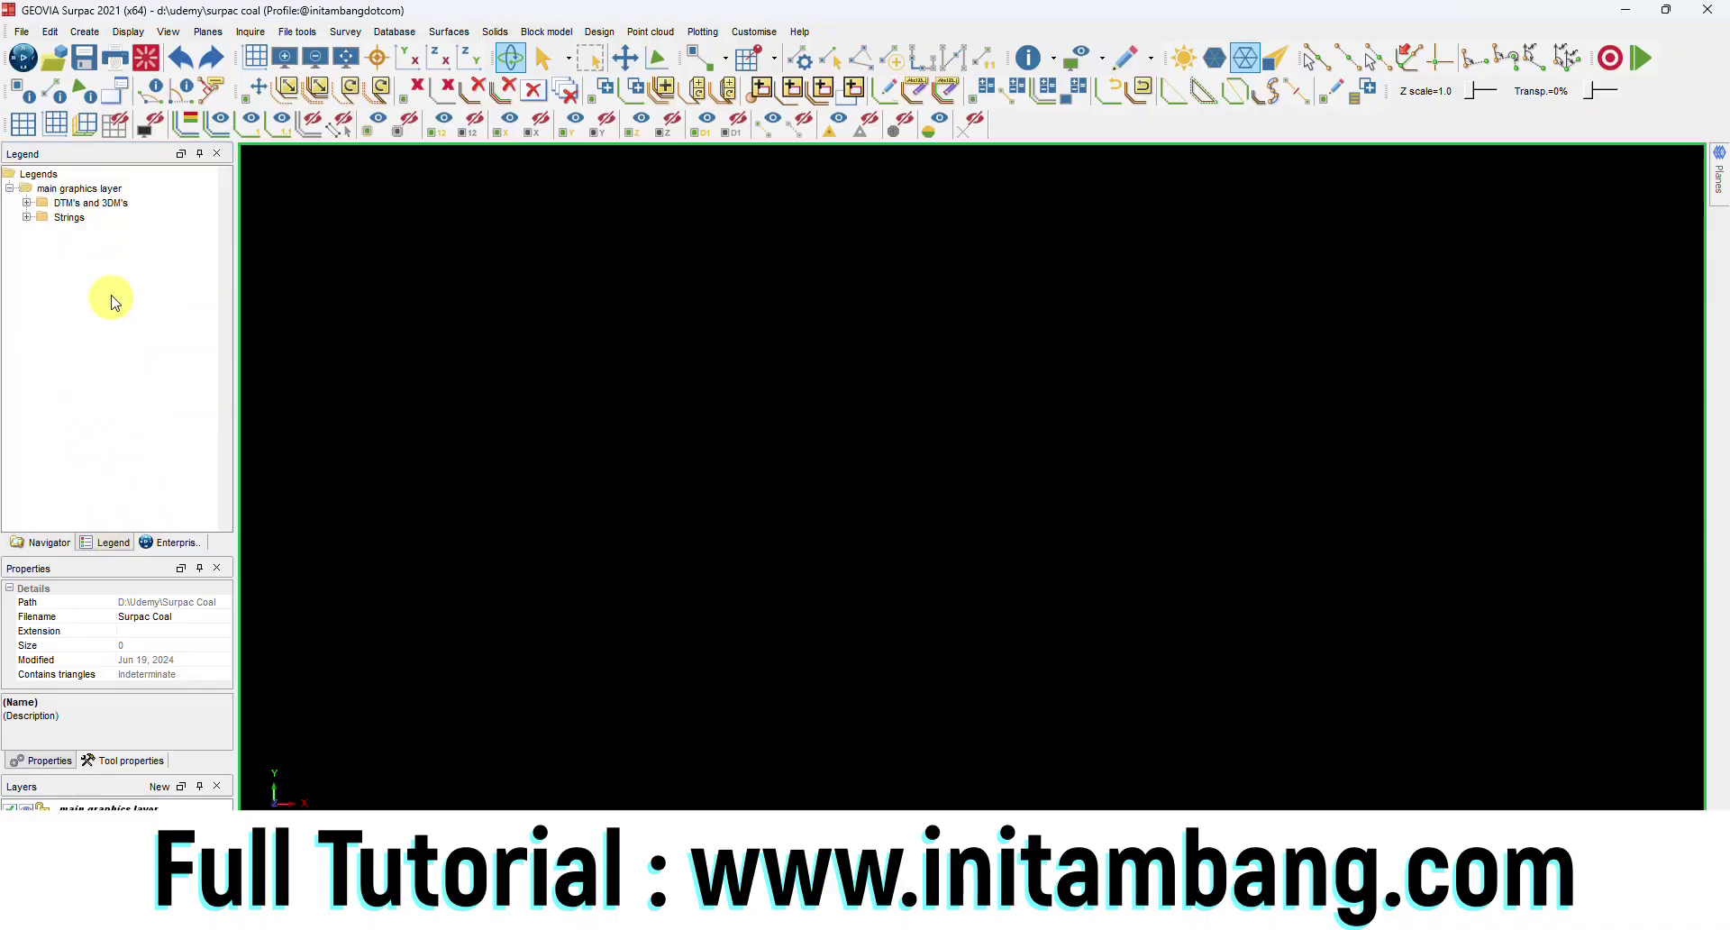
click(27, 218)
scroll(106, 301, up, 1)
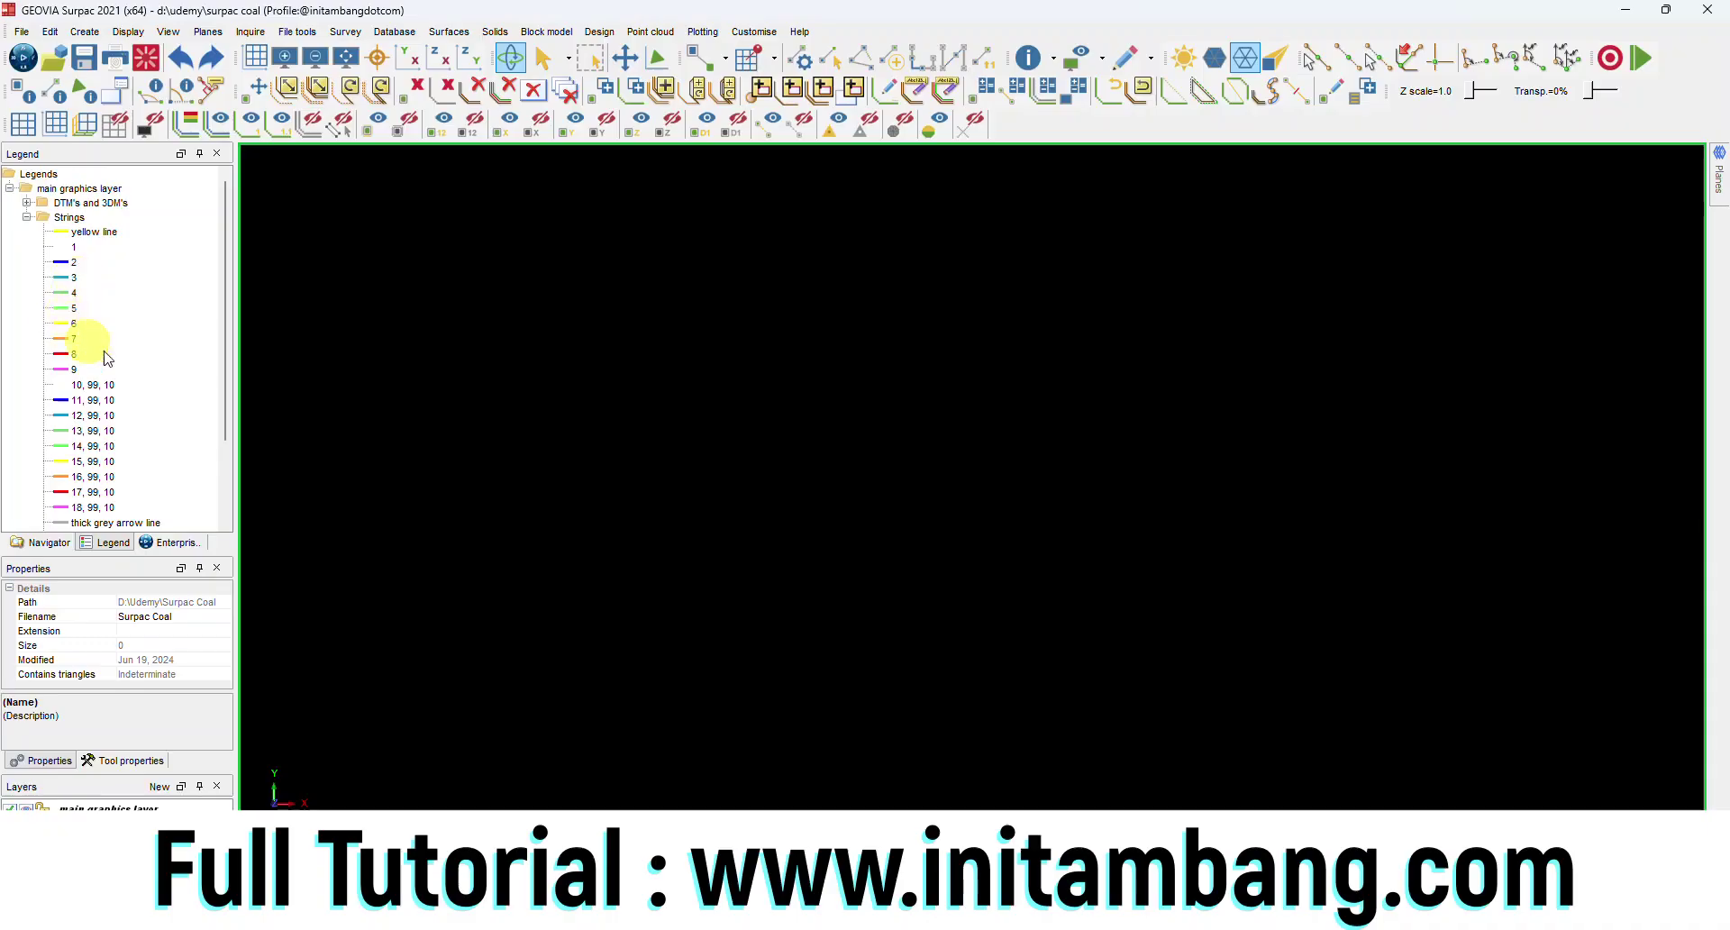
click(26, 202)
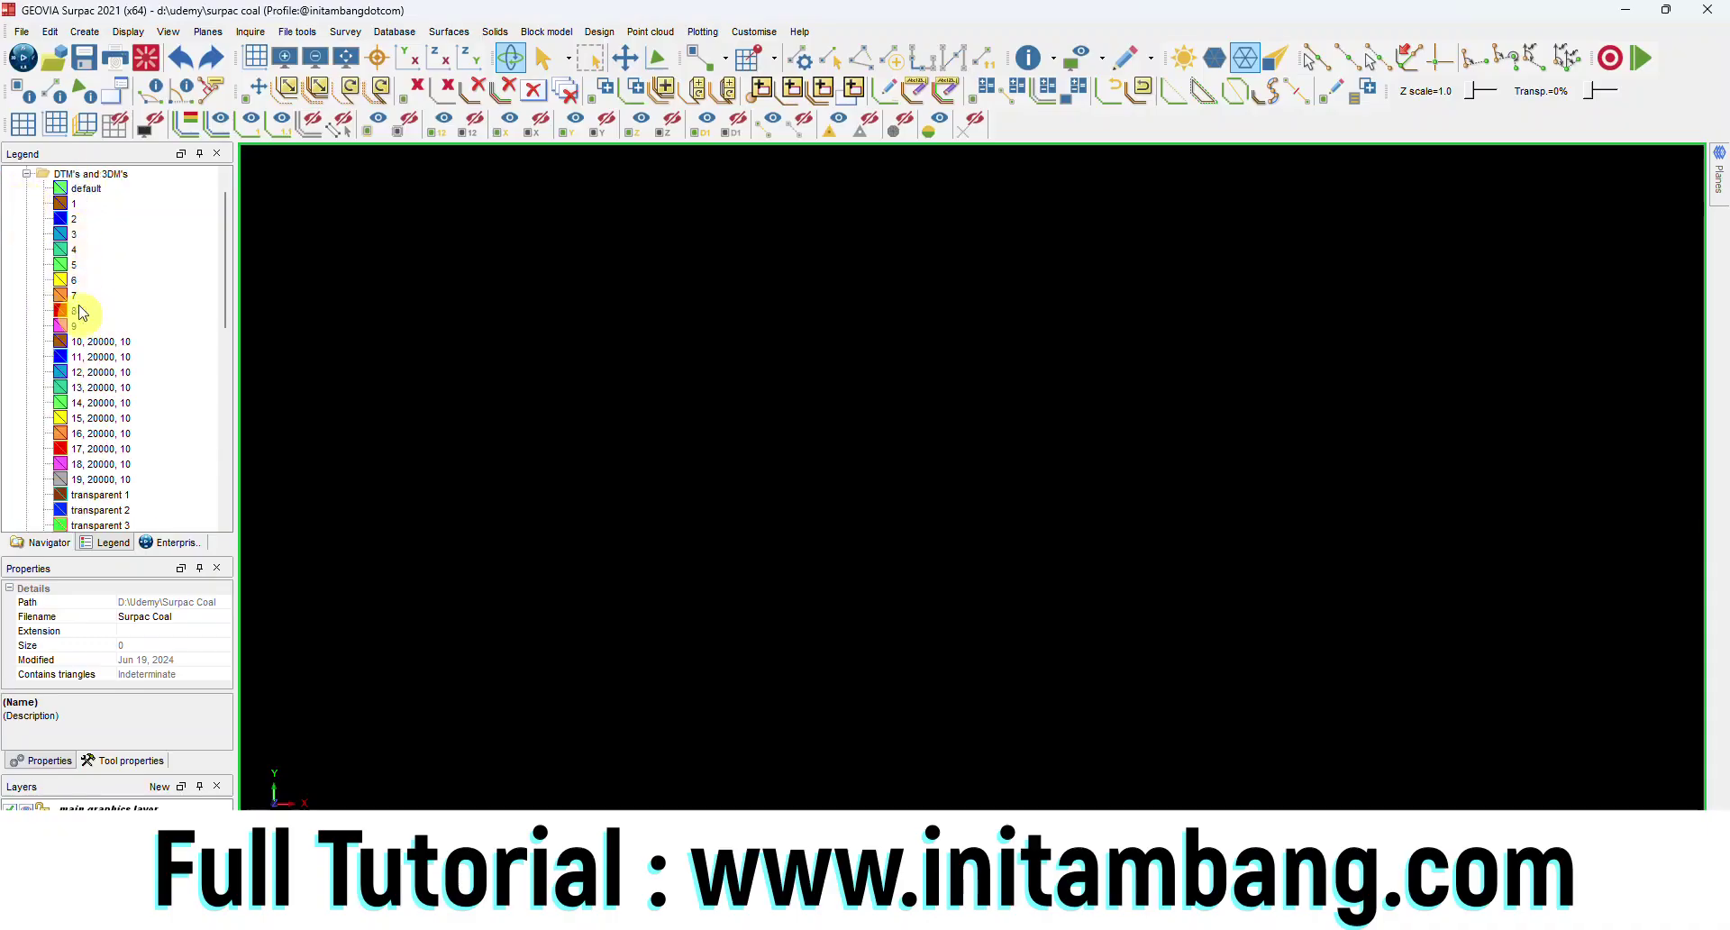
scroll(90, 313, up, 2)
click(26, 203)
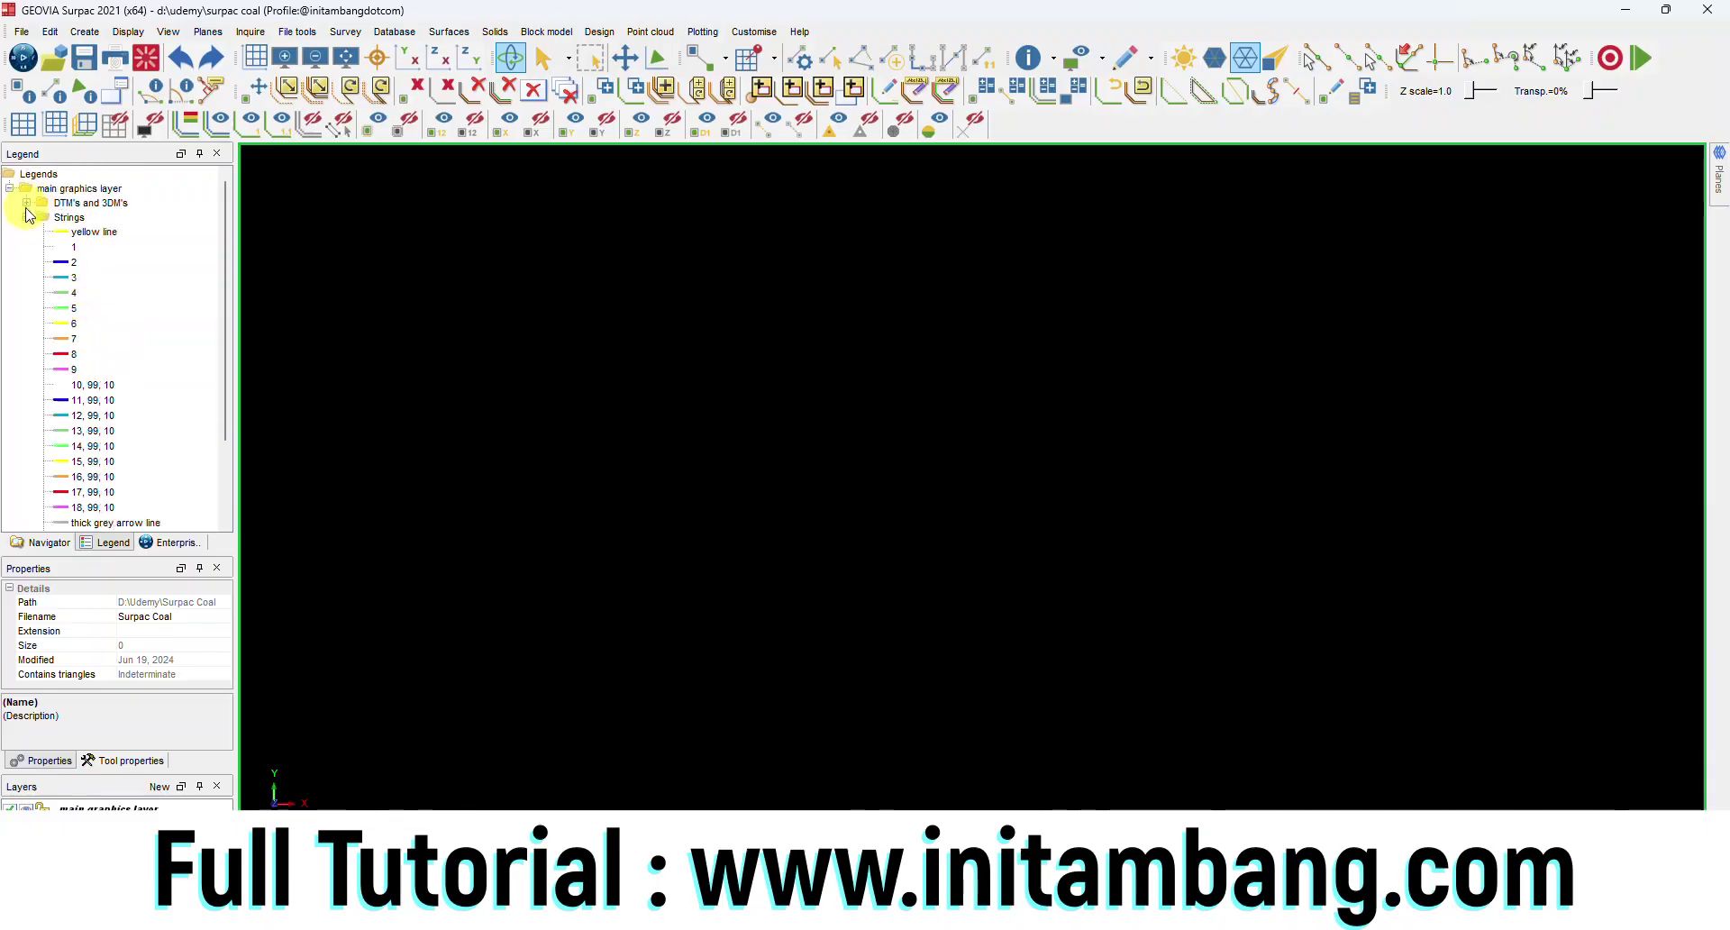
click(26, 217)
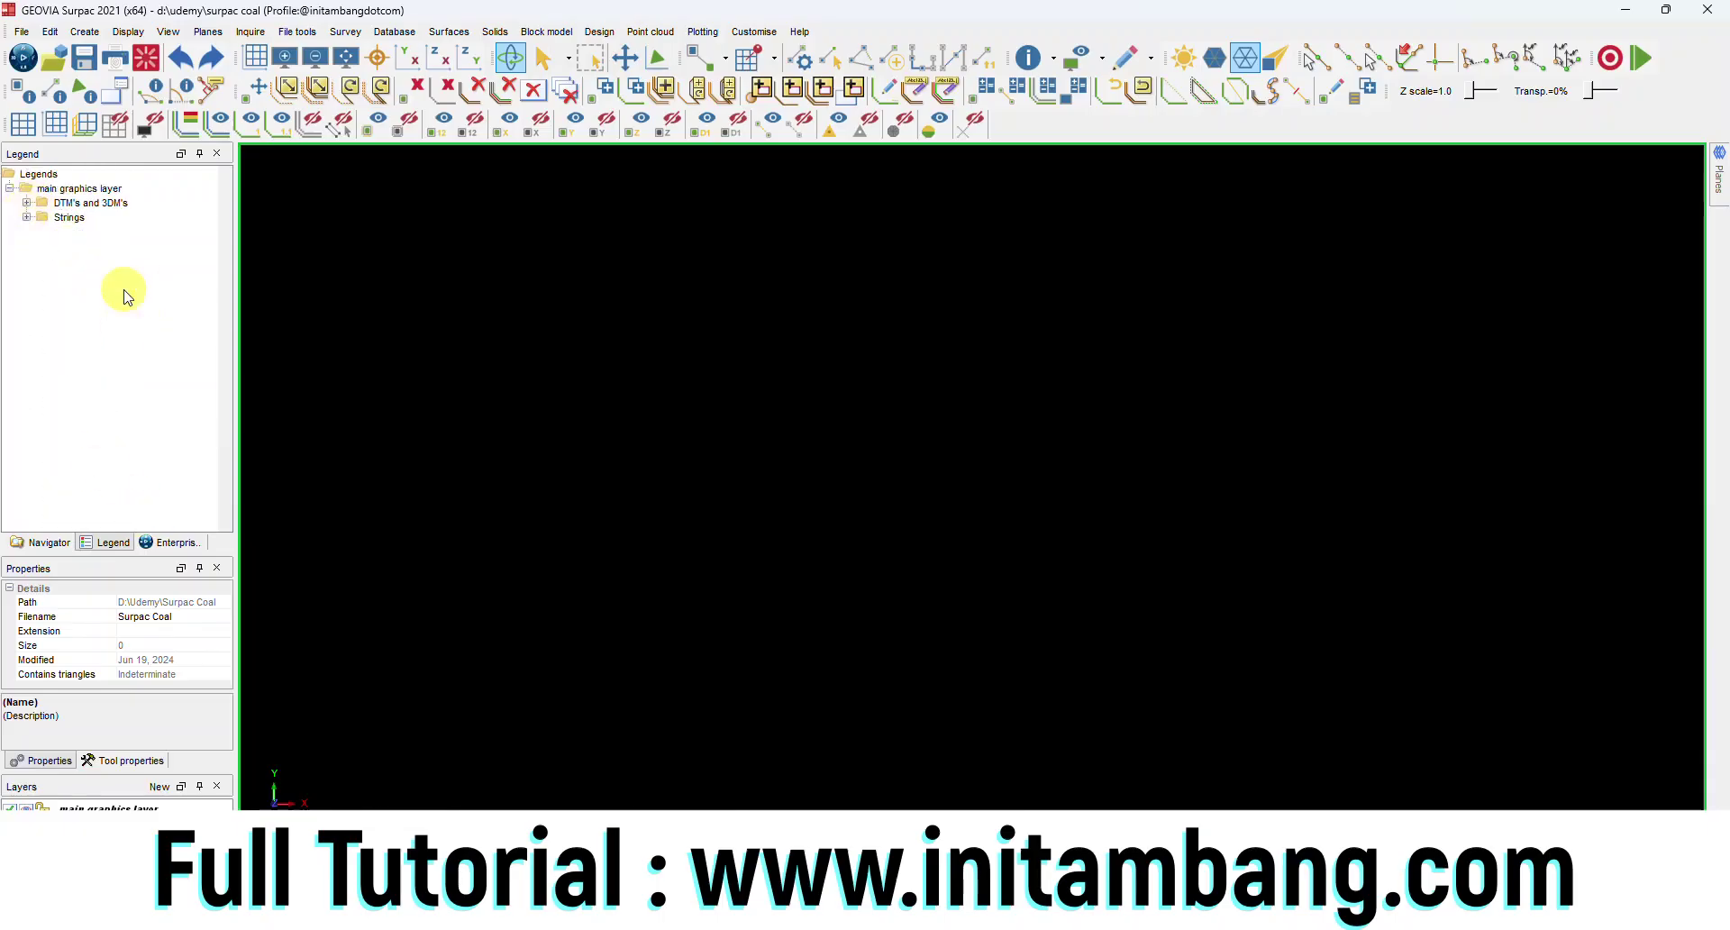
Step: Show the folder tree of the project files again and enlarge the Layers pane
click(49, 542)
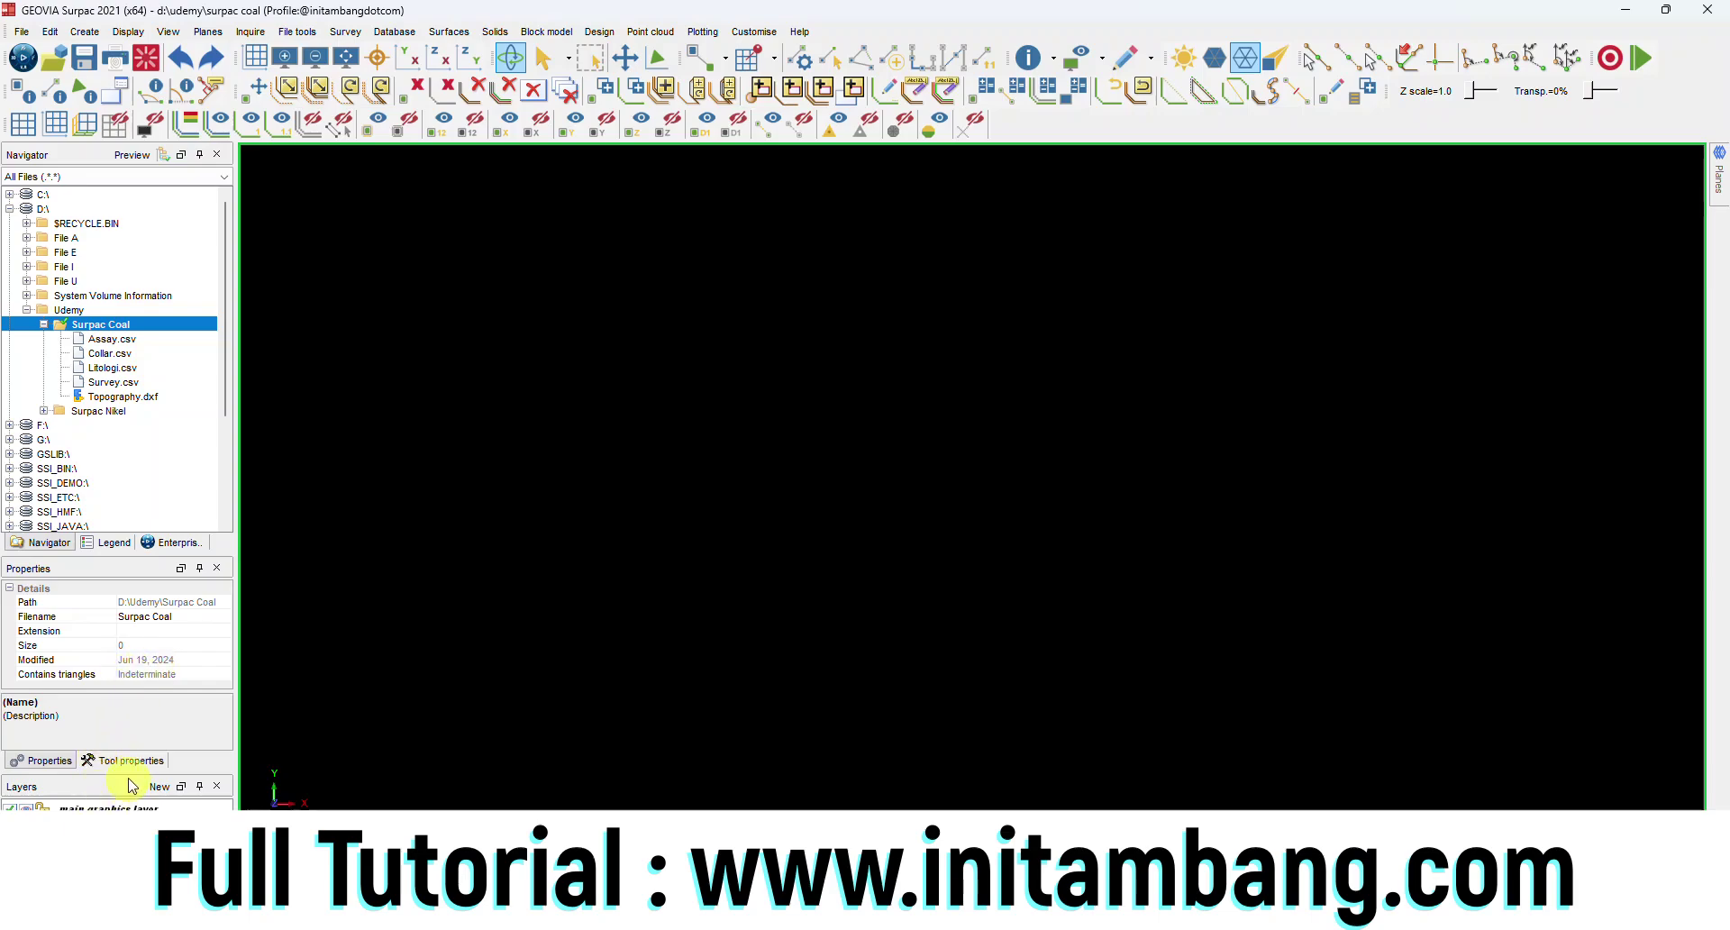
drag(130, 774, 133, 713)
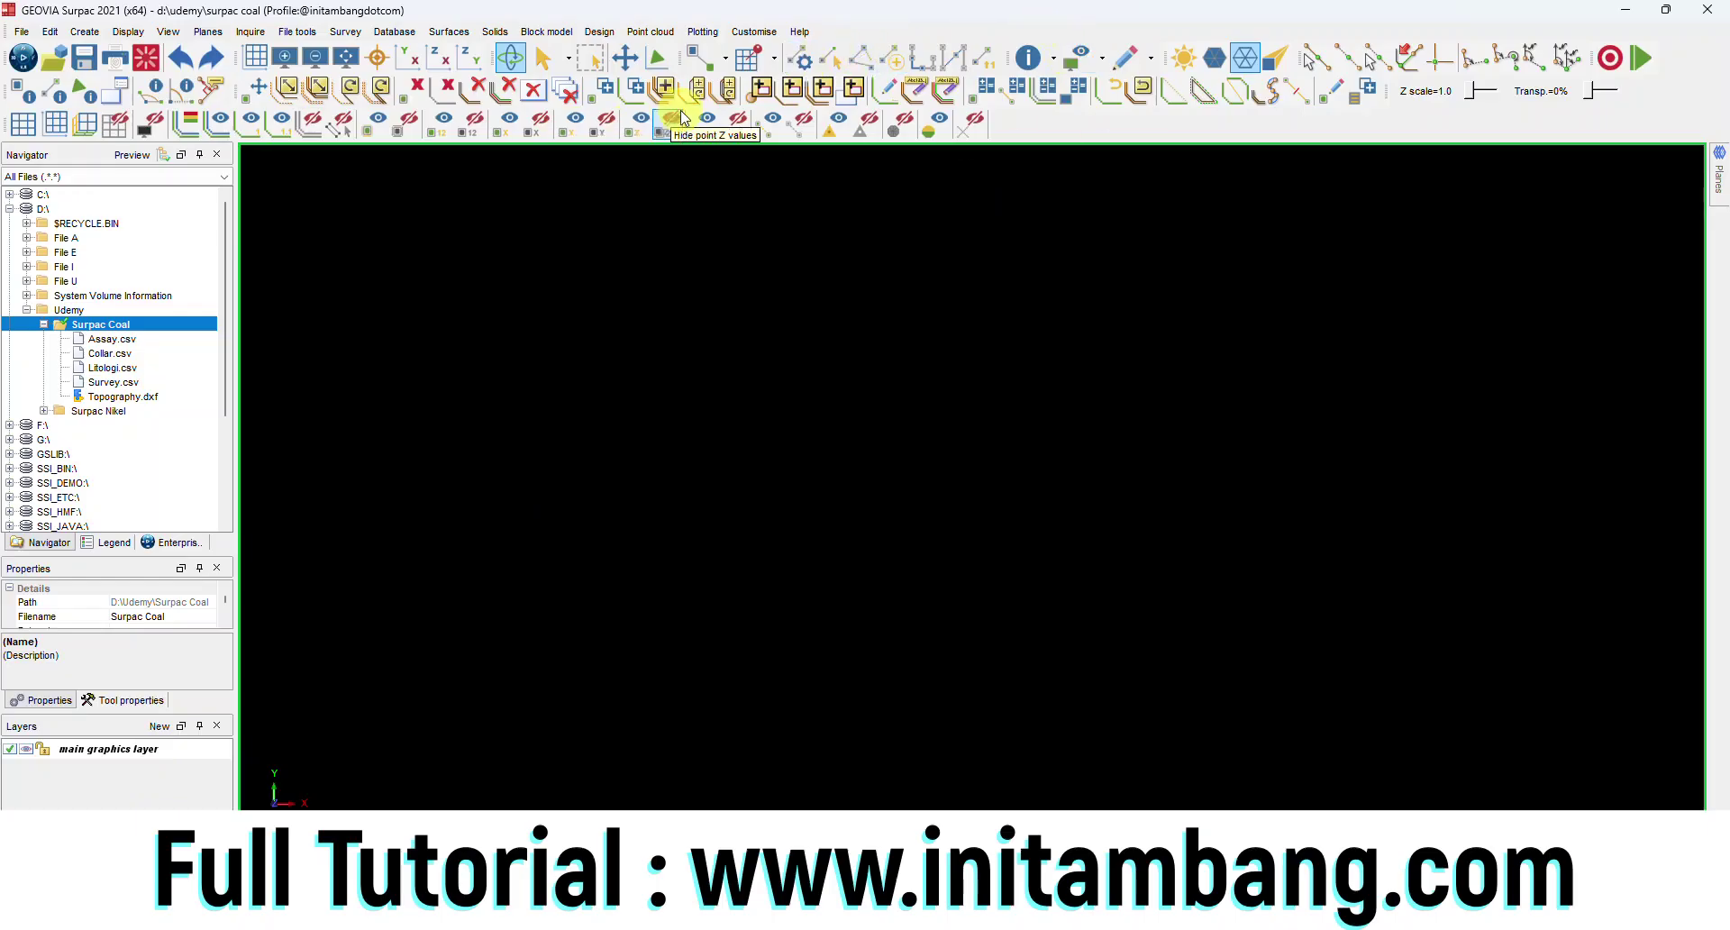
click(446, 34)
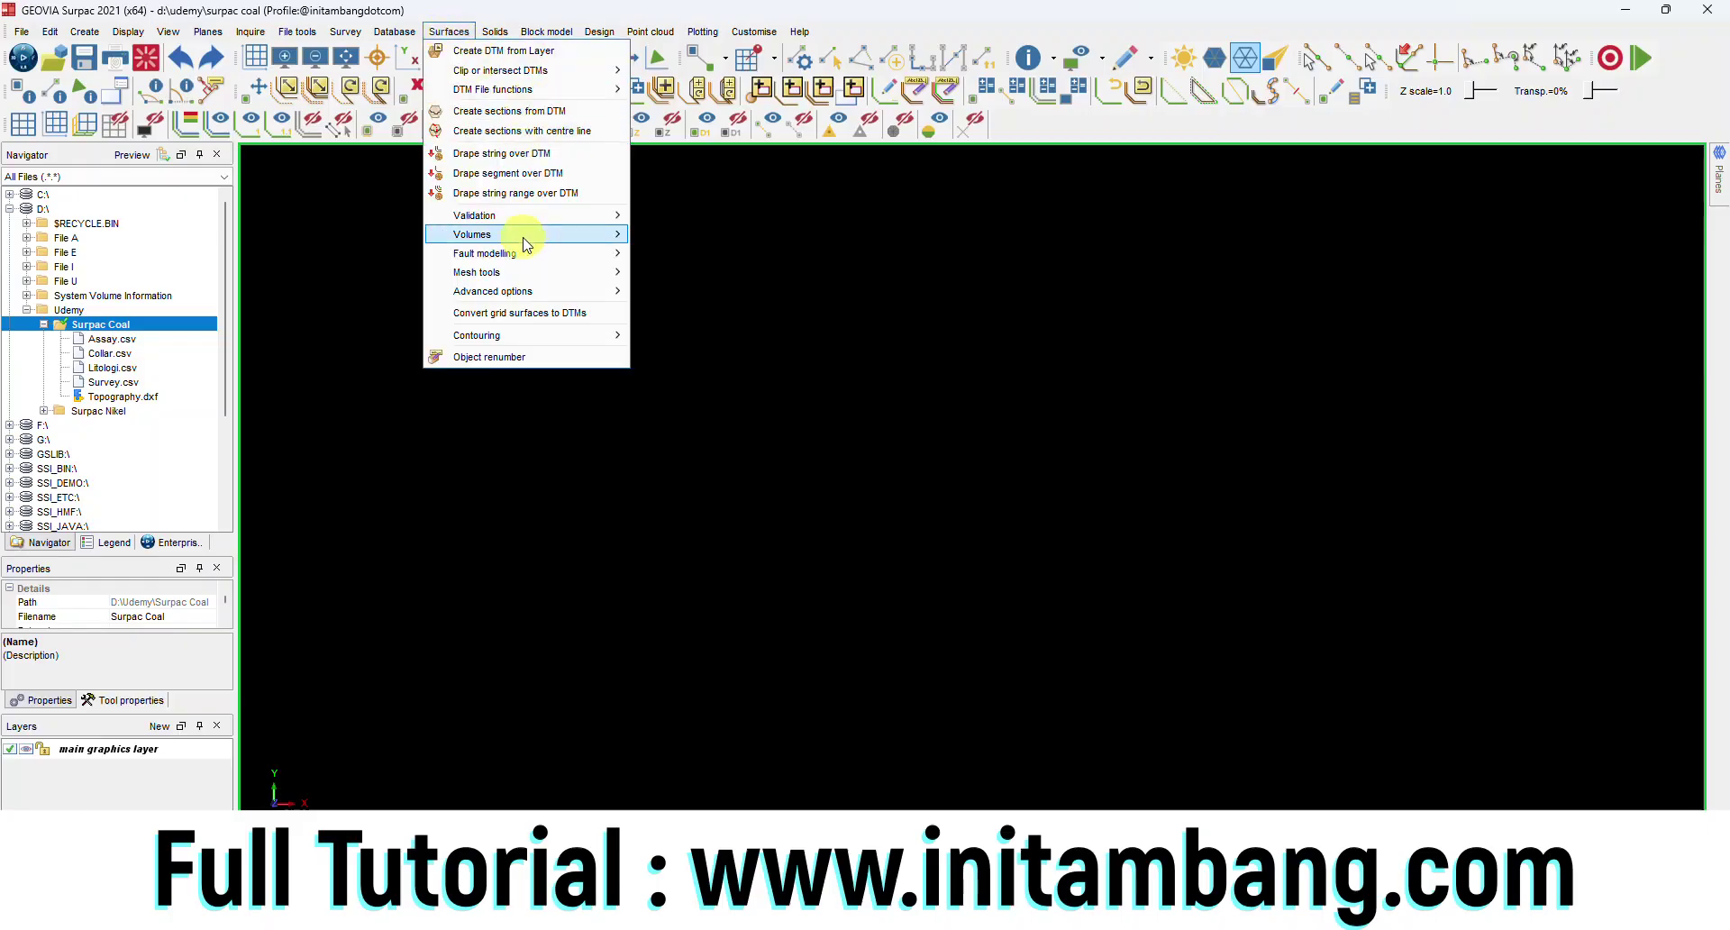
mouse_move(297, 32)
click(939, 3)
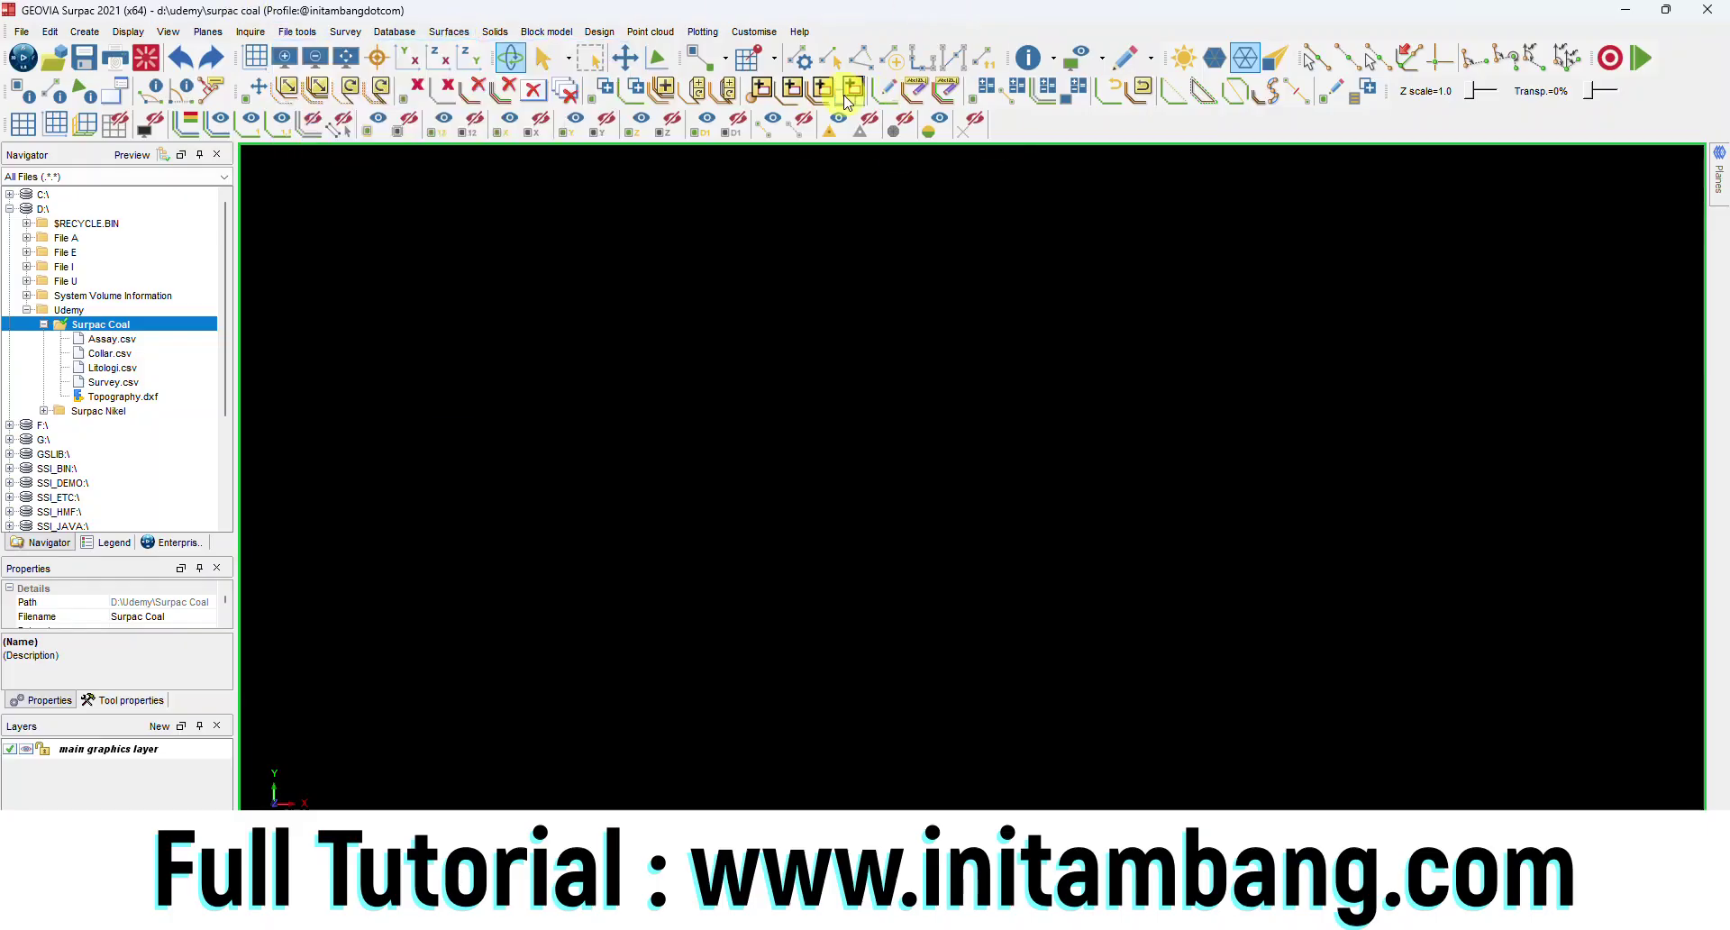
right_click(936, 34)
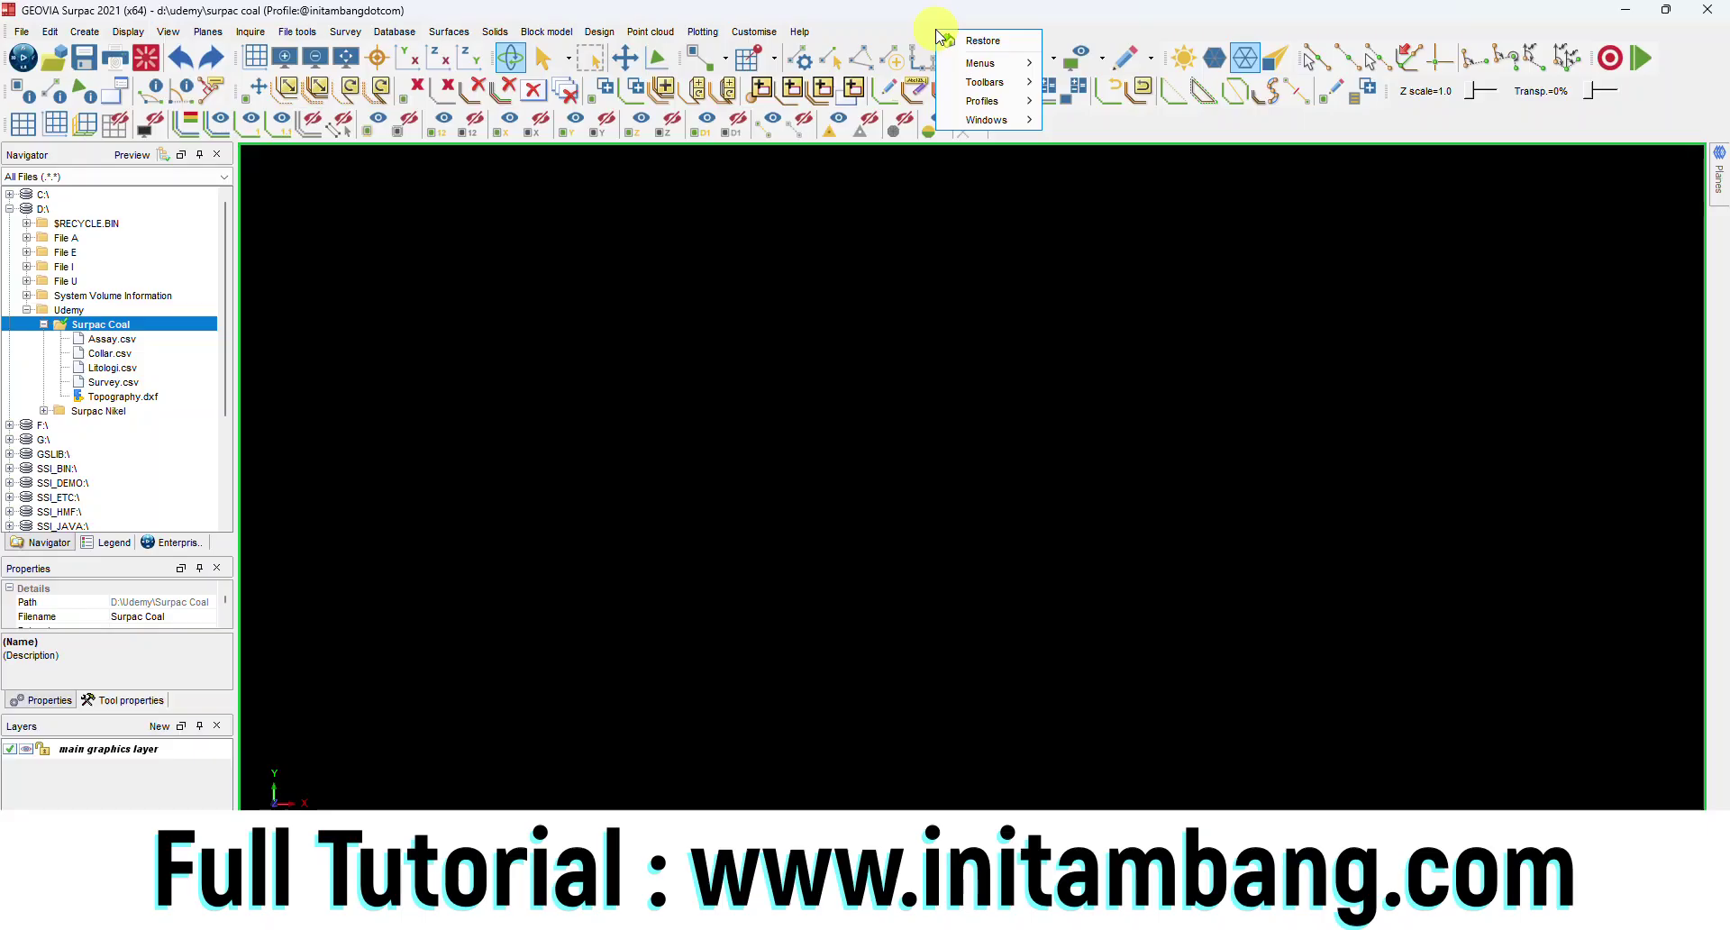
mouse_move(987, 82)
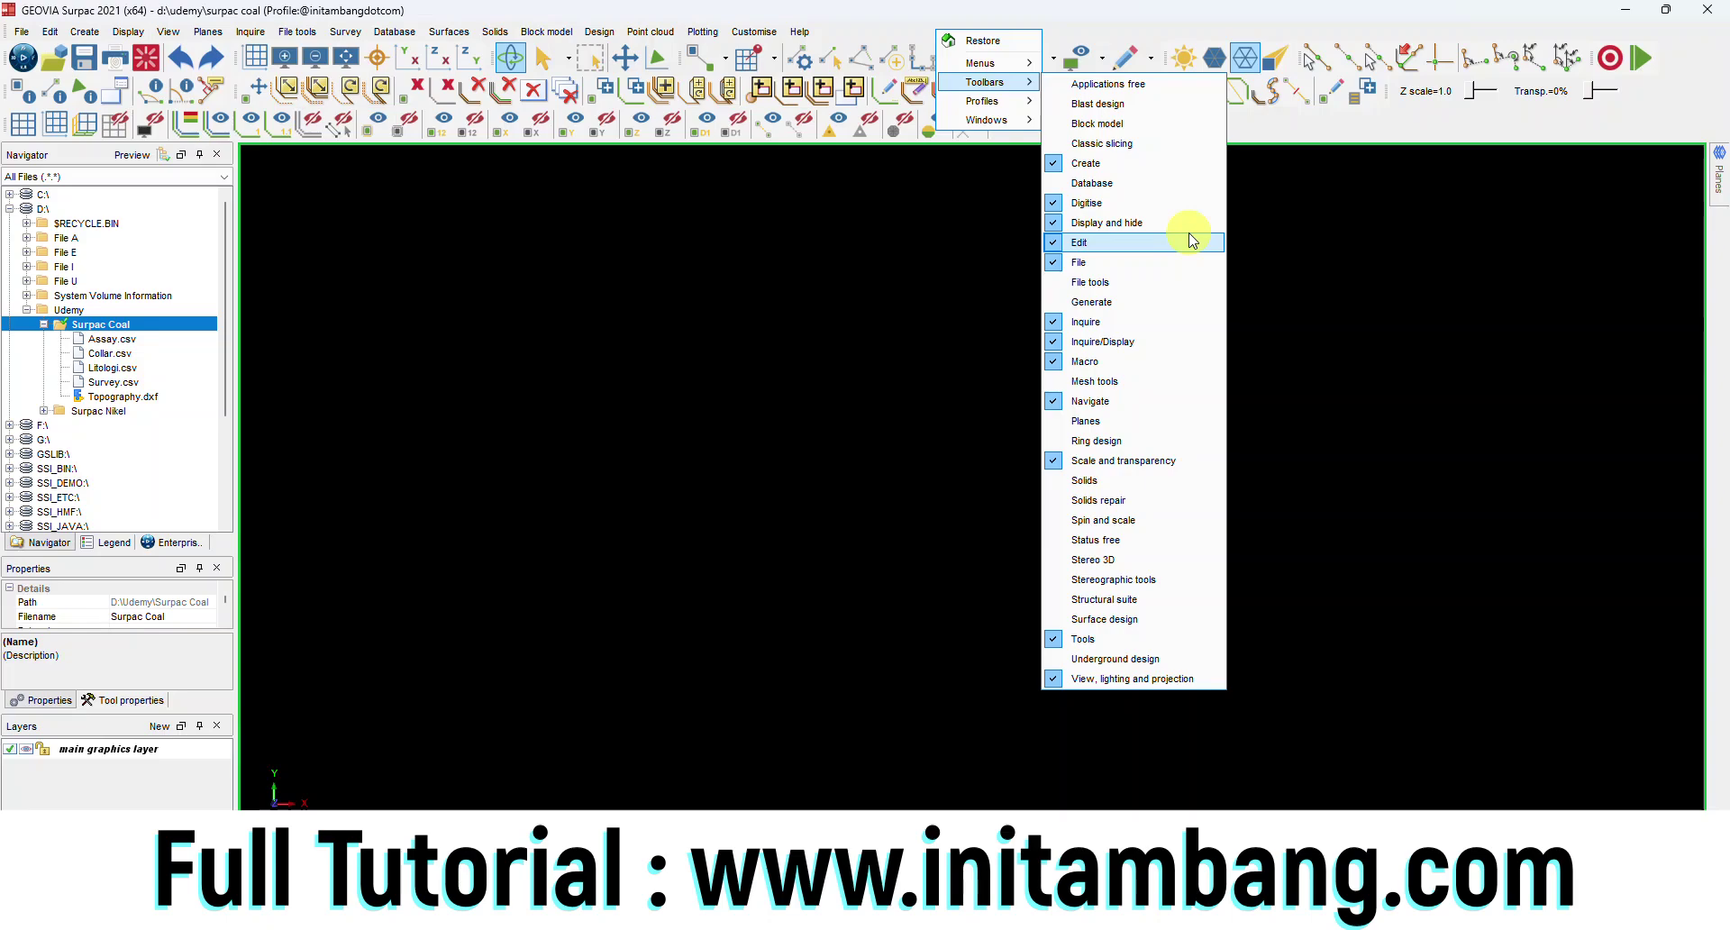
click(1152, 7)
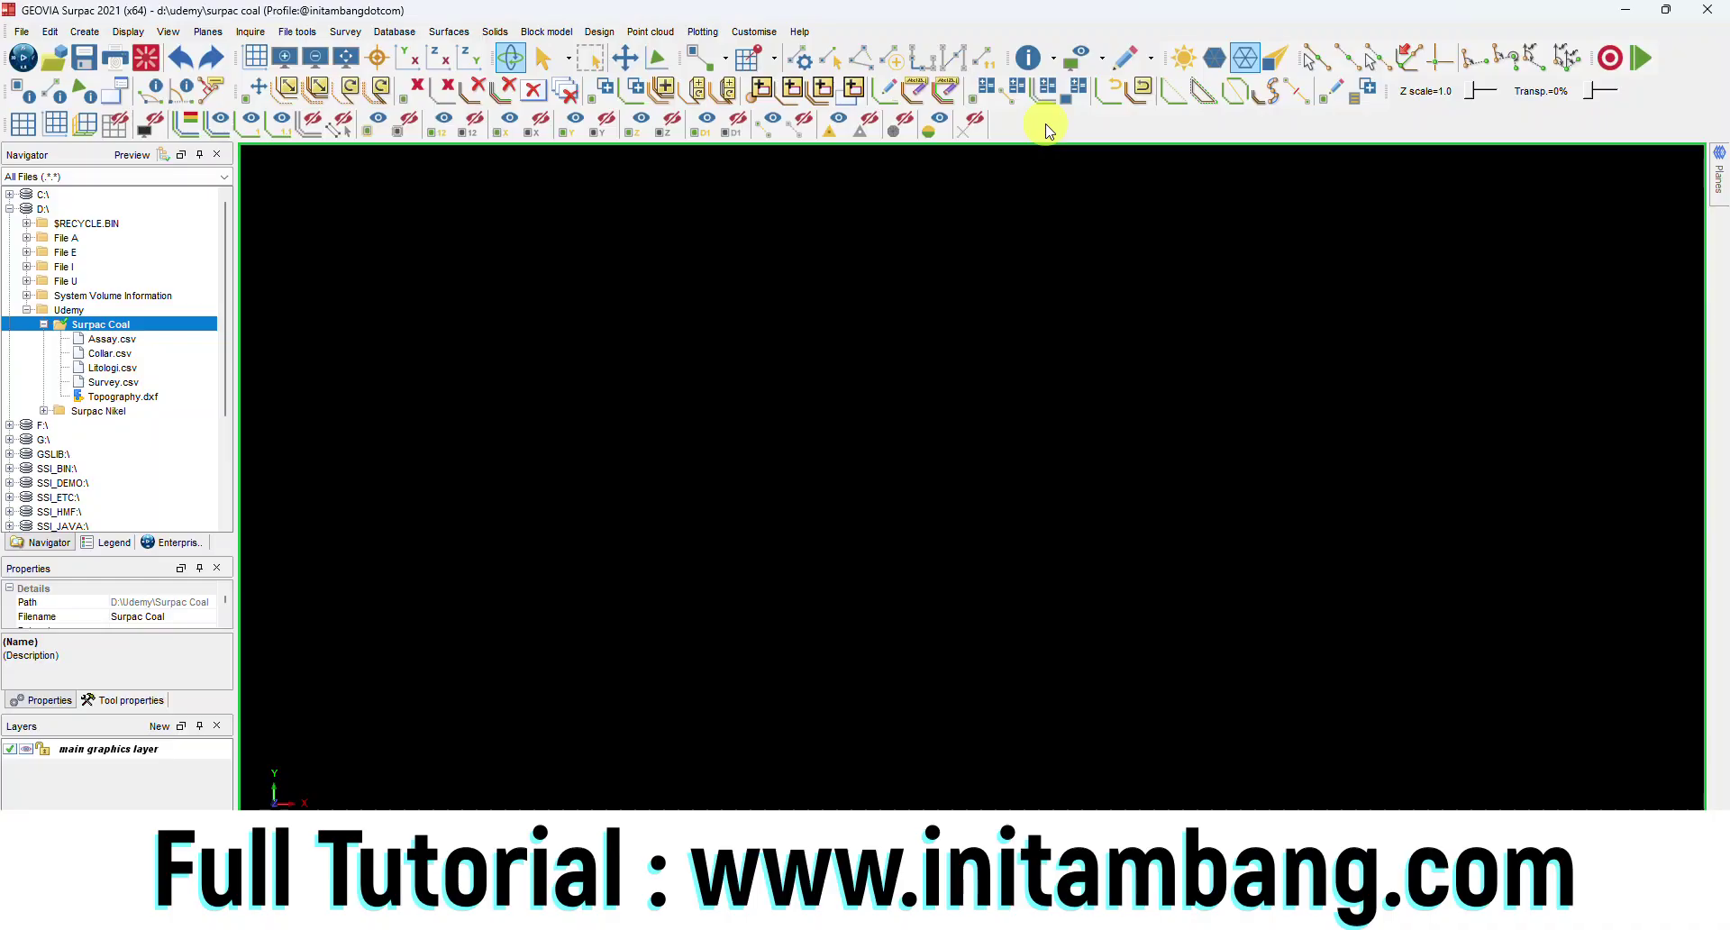
Step: Go through the files in the Surpac Coal folder: Assay.csv, Collar.csv, Litologi.csv, Survey.csv and Topography.dxf
click(109, 340)
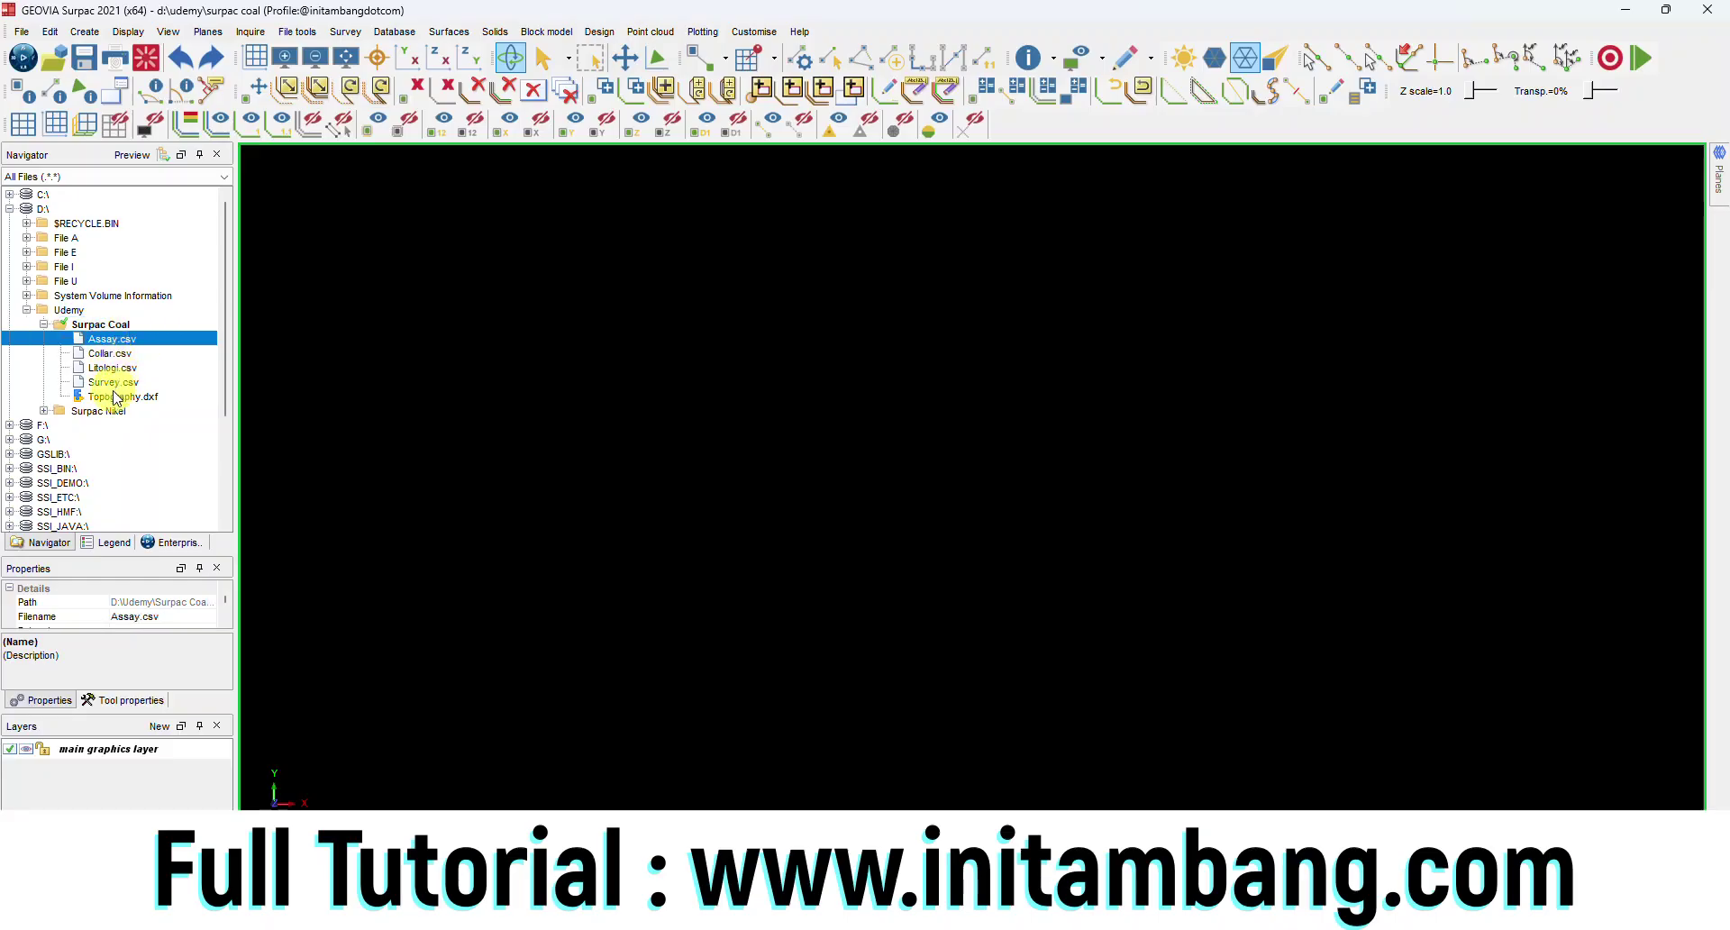
click(116, 397)
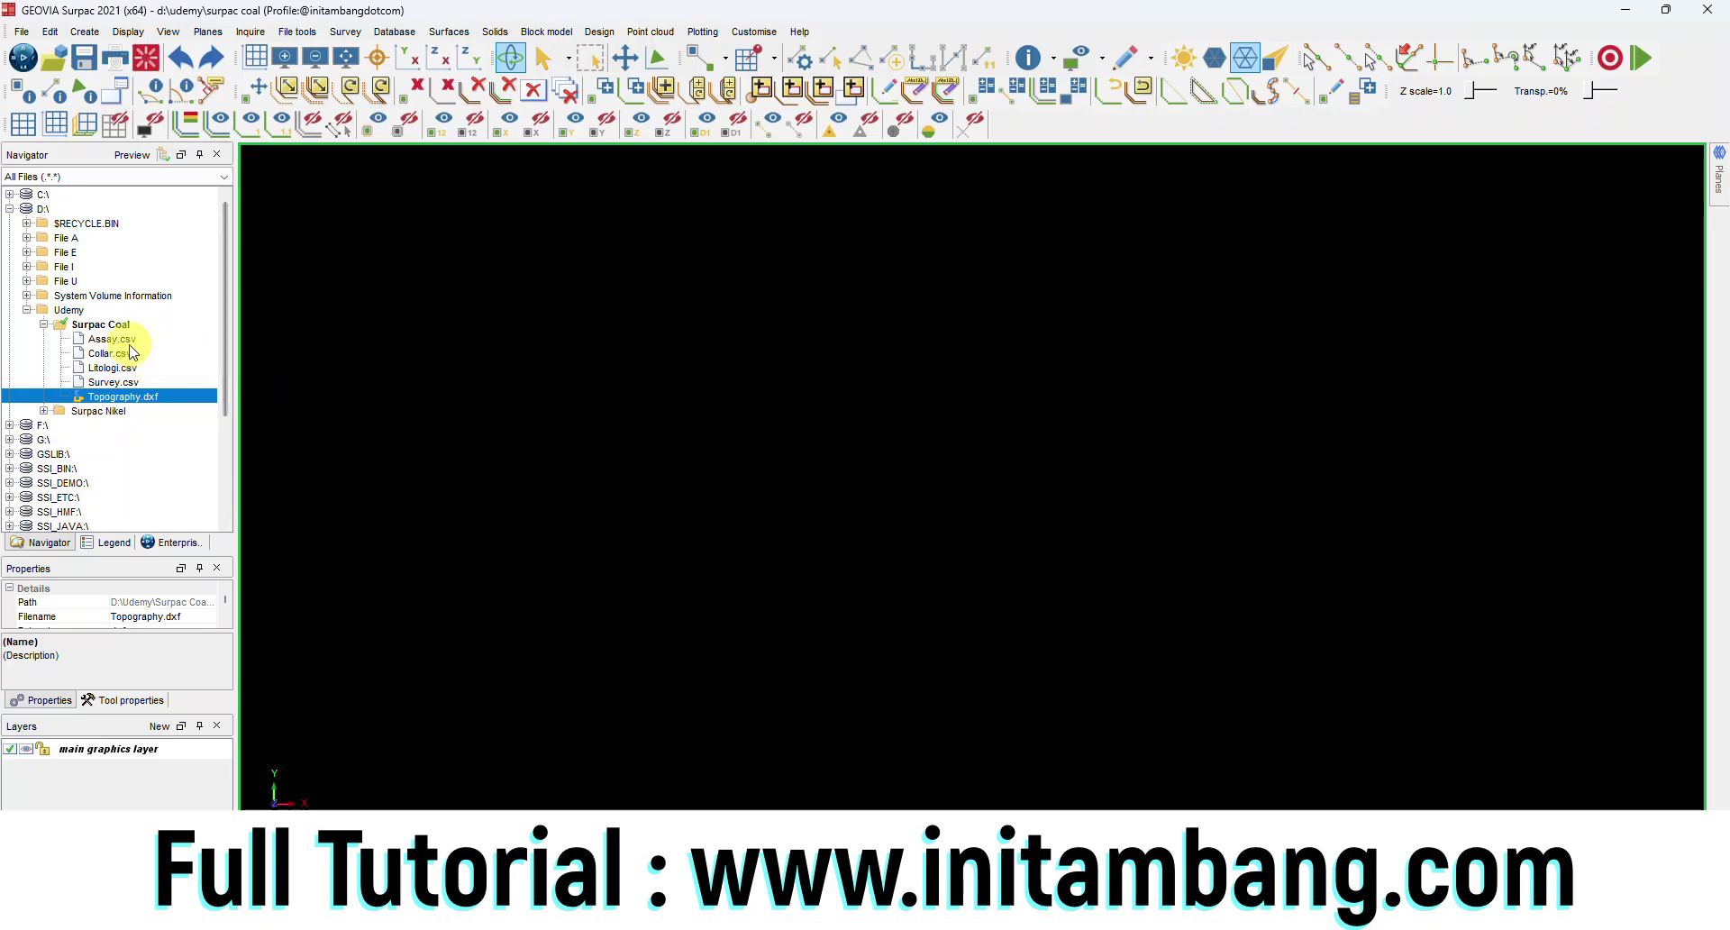
click(110, 340)
click(109, 354)
click(113, 367)
click(116, 382)
click(119, 398)
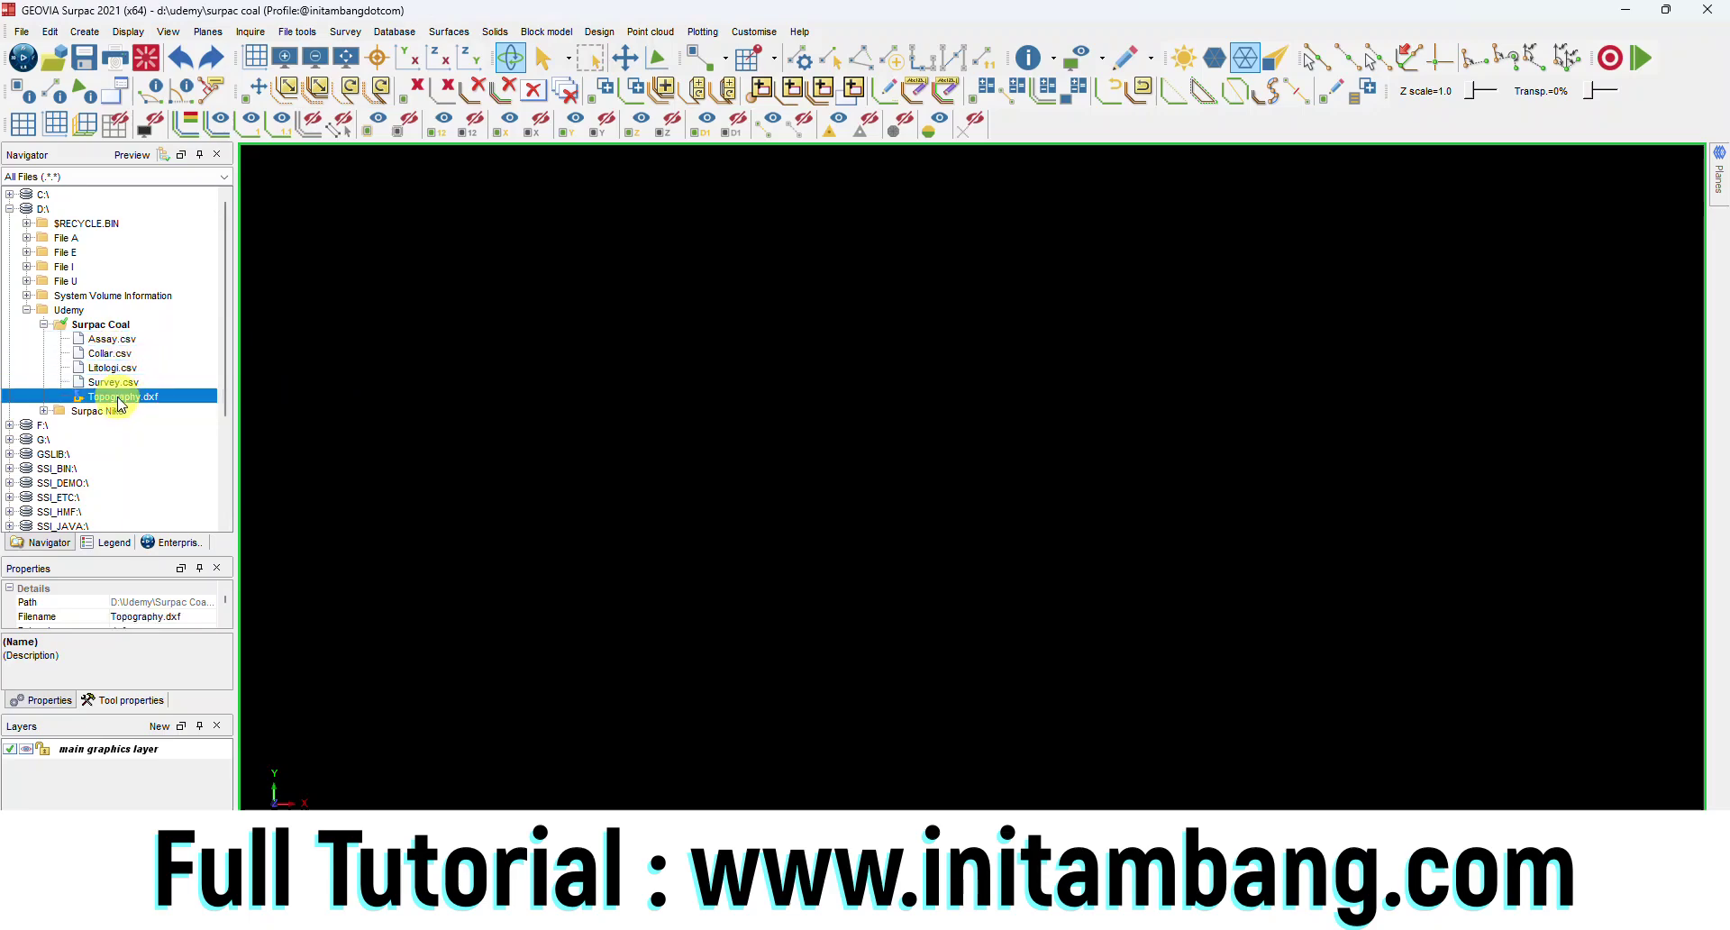
Step: Create a new folder named 01 dtm inside the Surpac Coal folder
click(121, 328)
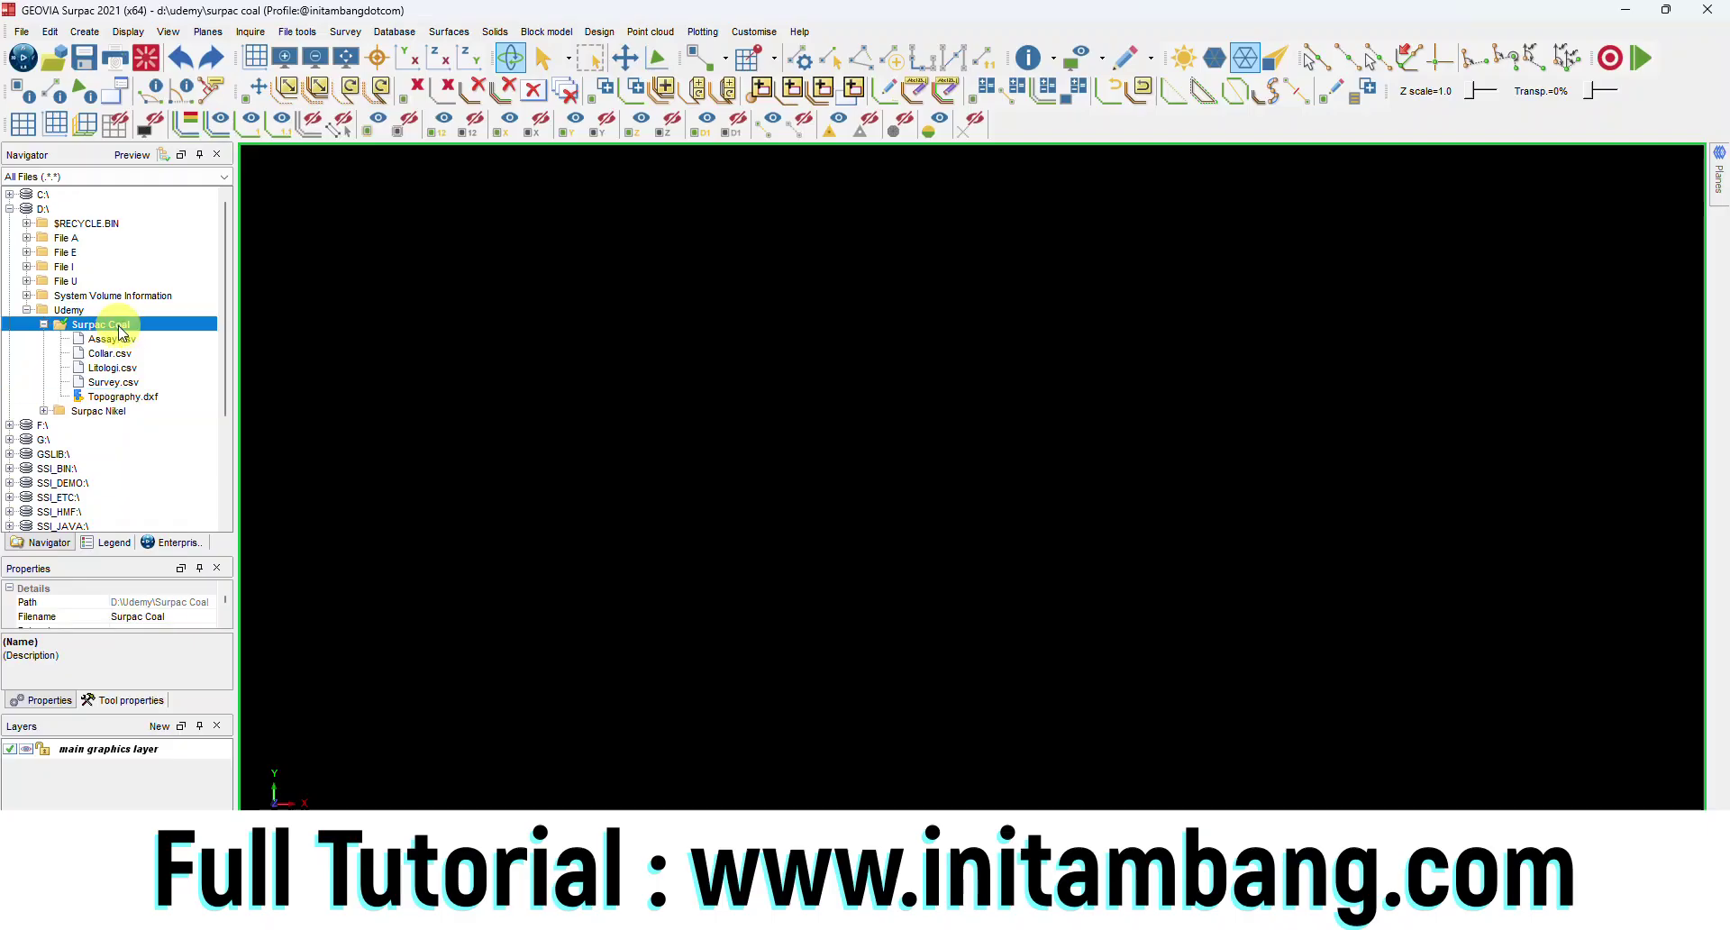
right_click(122, 332)
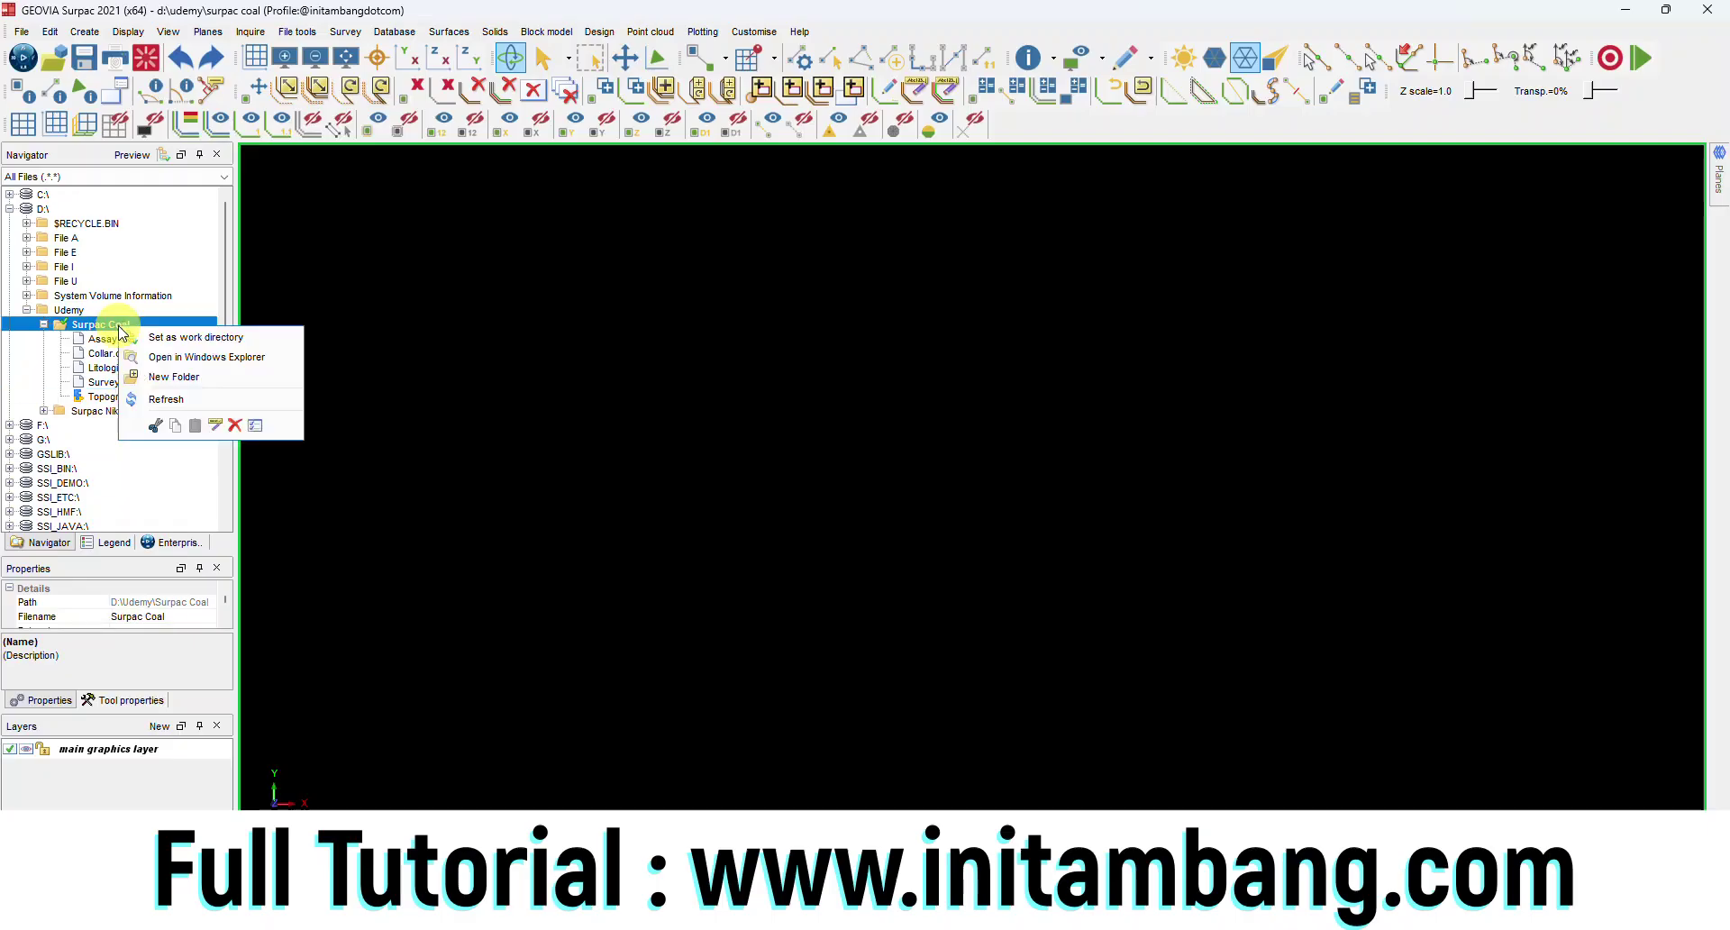
click(174, 379)
text(01 dtm)
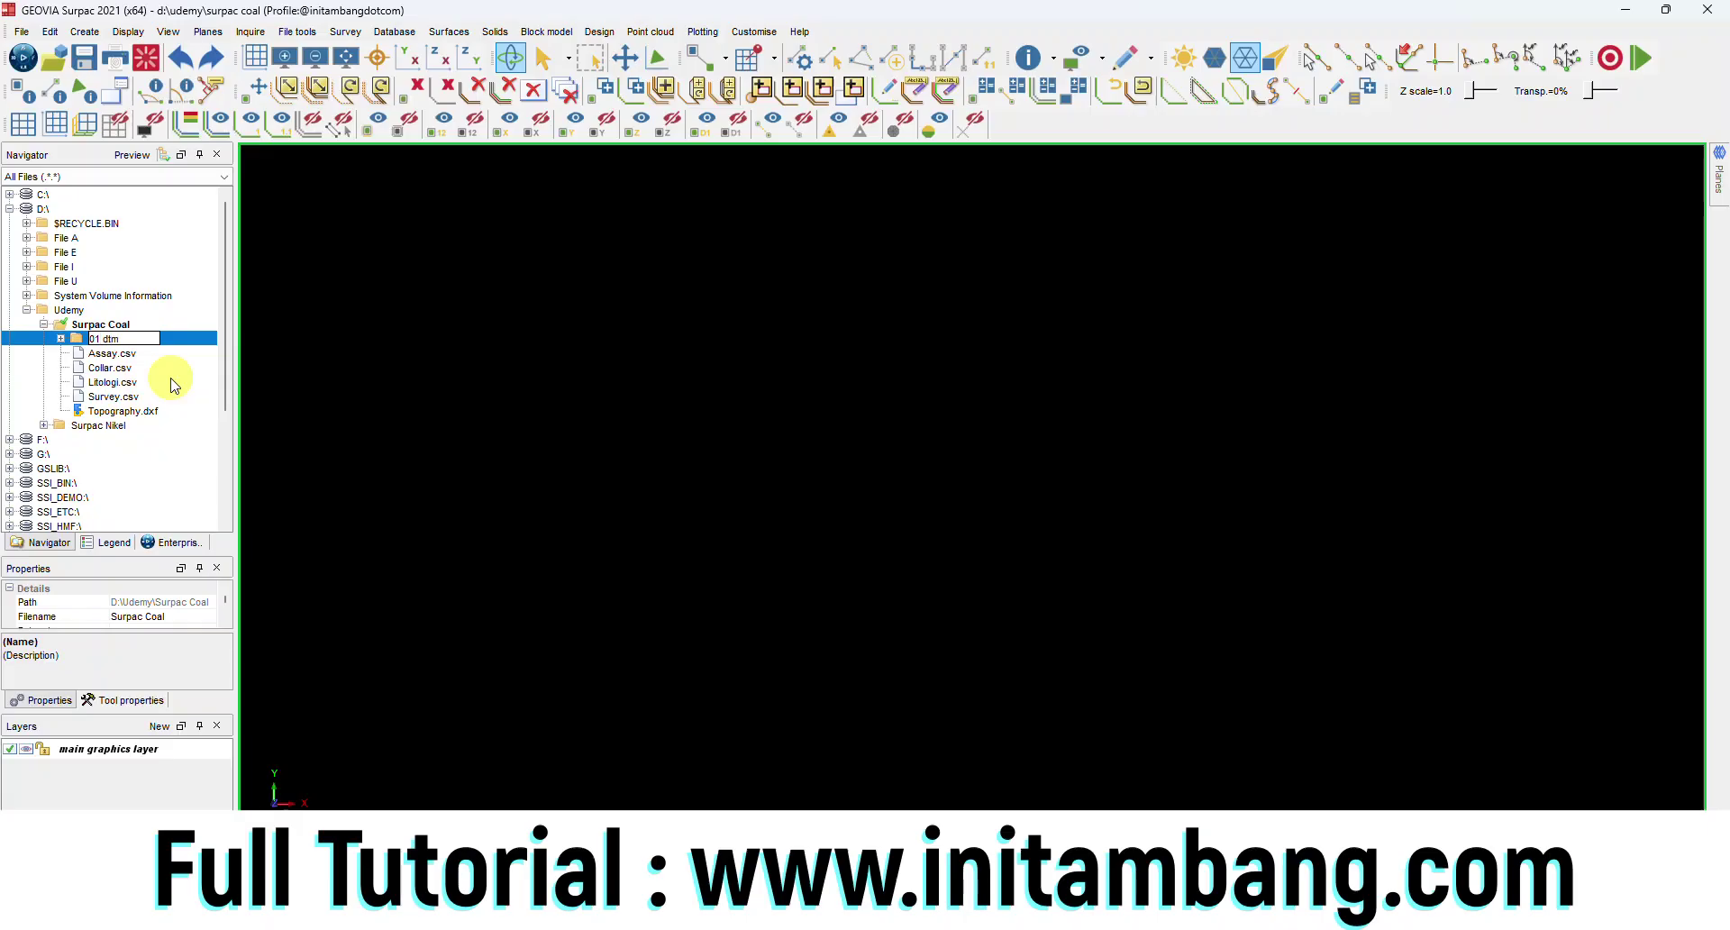
key(Return)
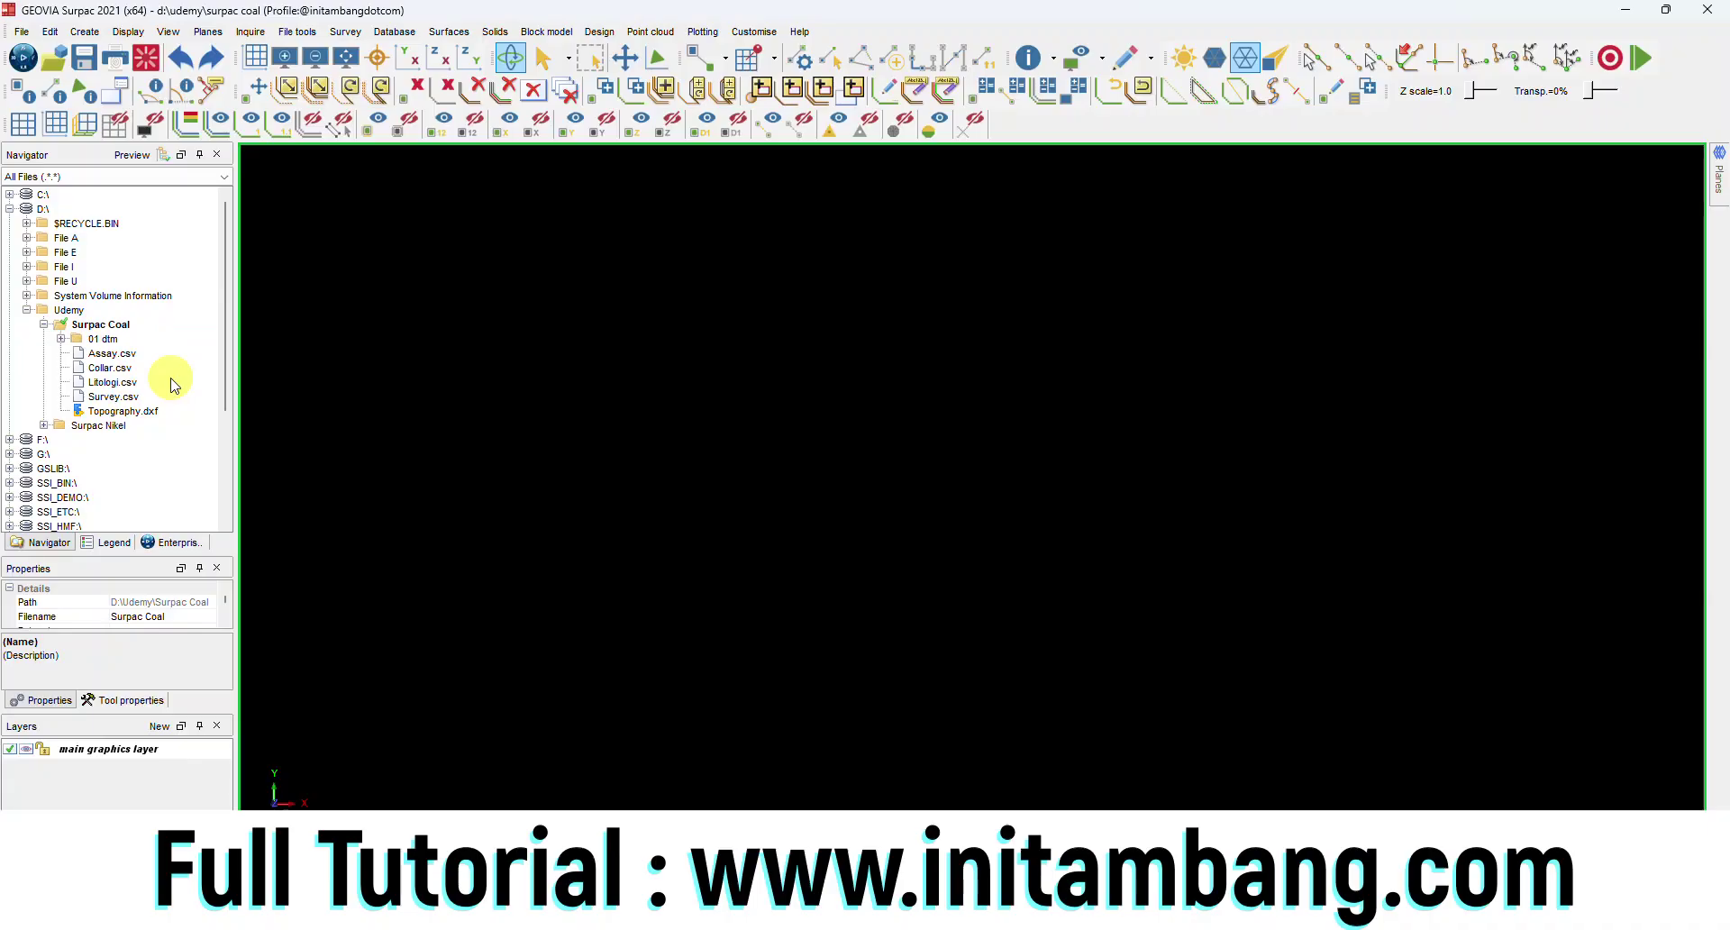
Step: Set the 01 dtm folder as the work directory
click(106, 338)
right_click(107, 338)
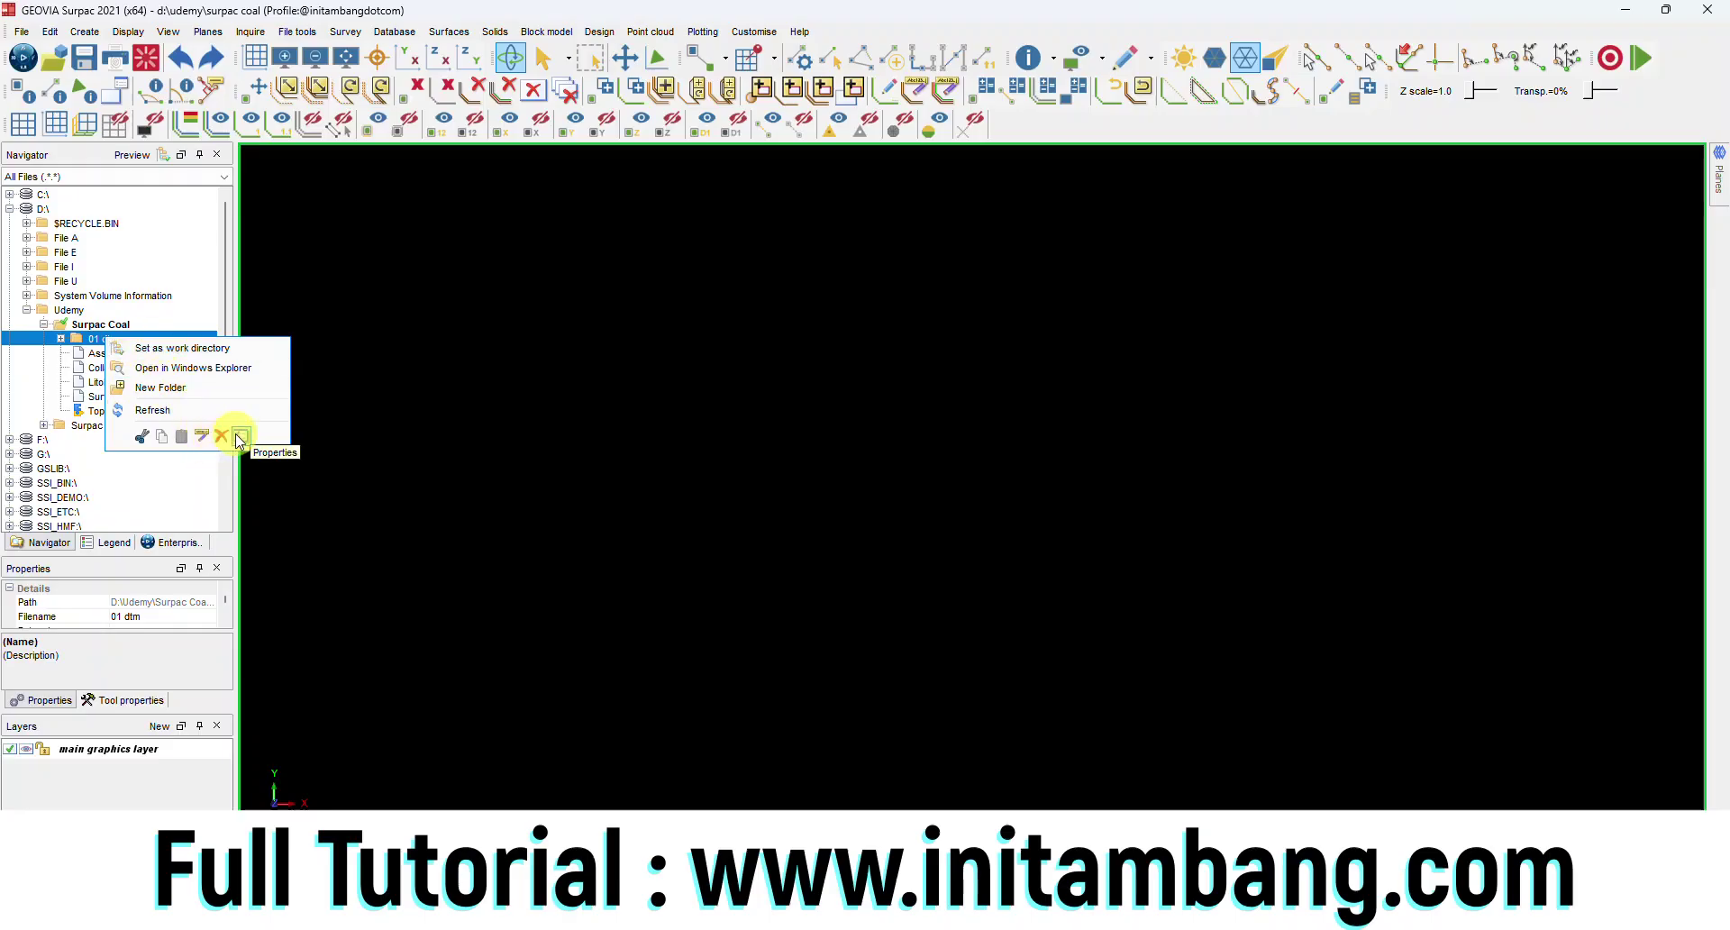
click(111, 335)
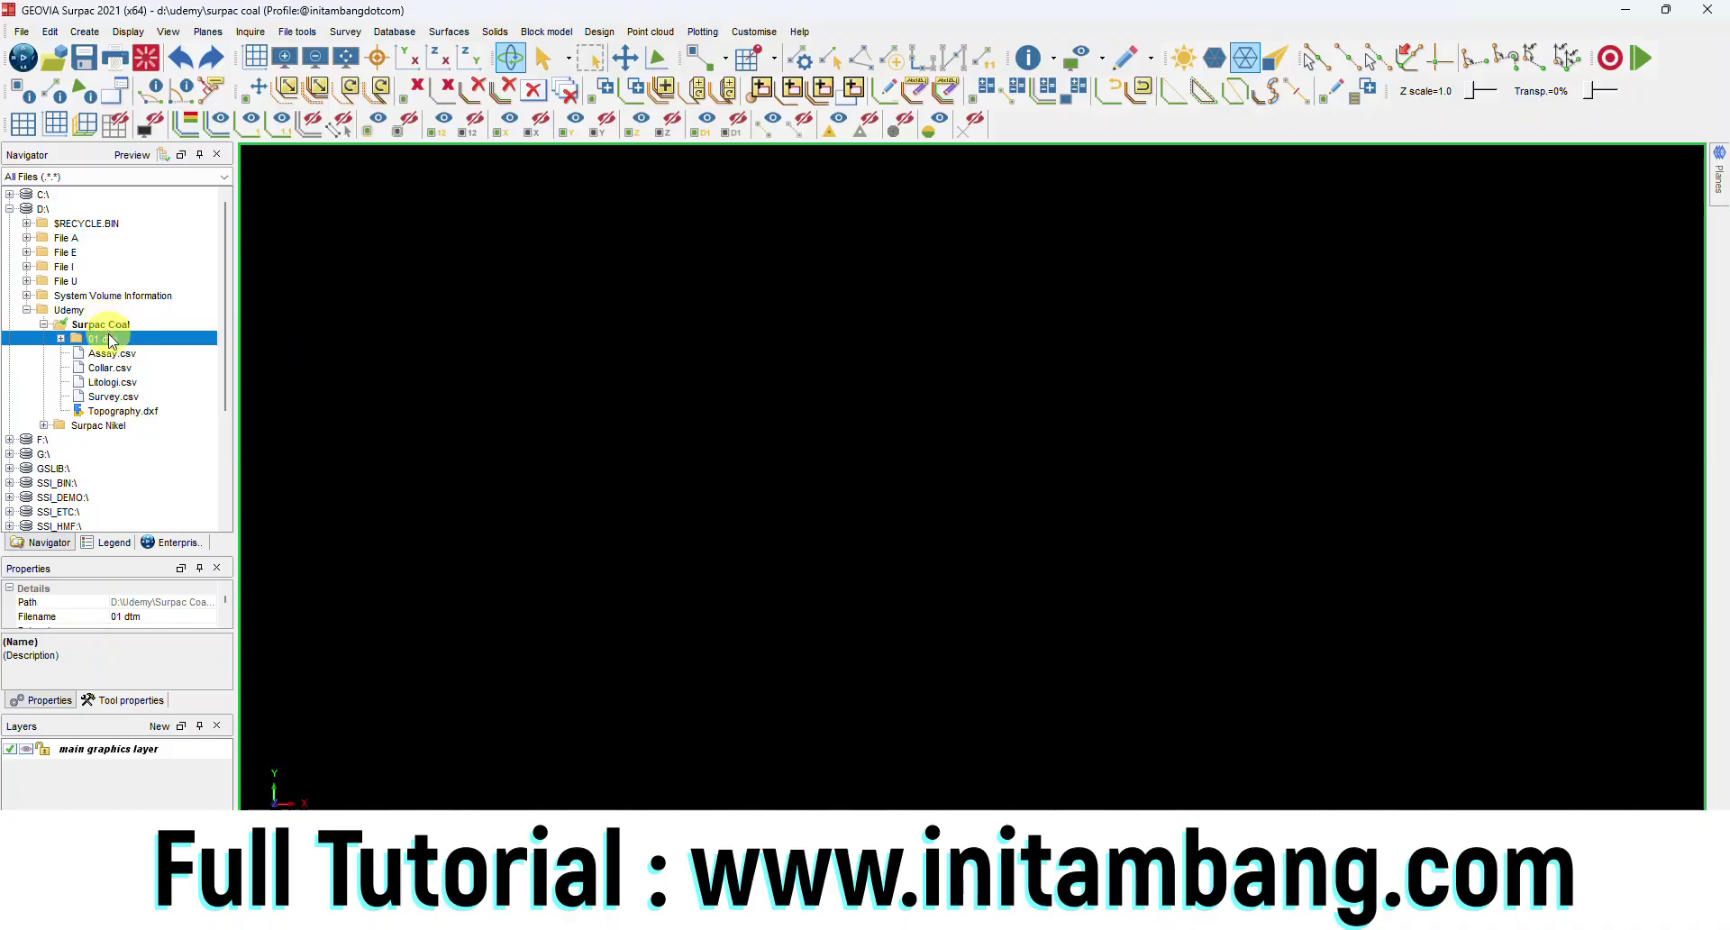
right_click(100, 341)
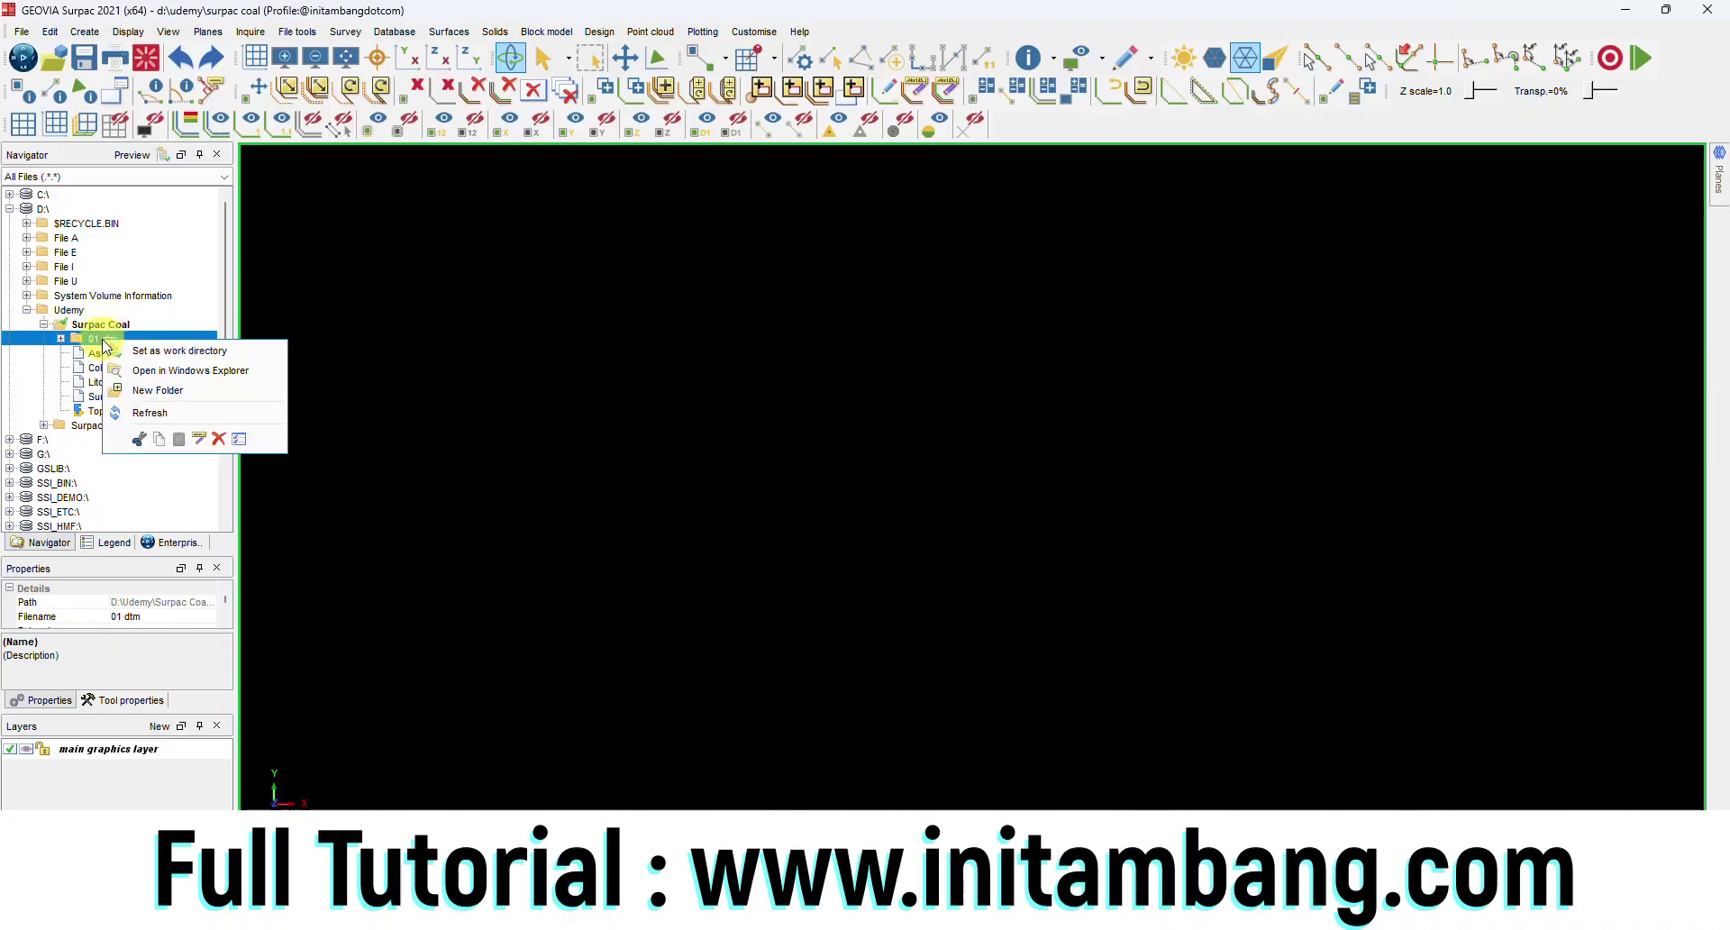
click(159, 351)
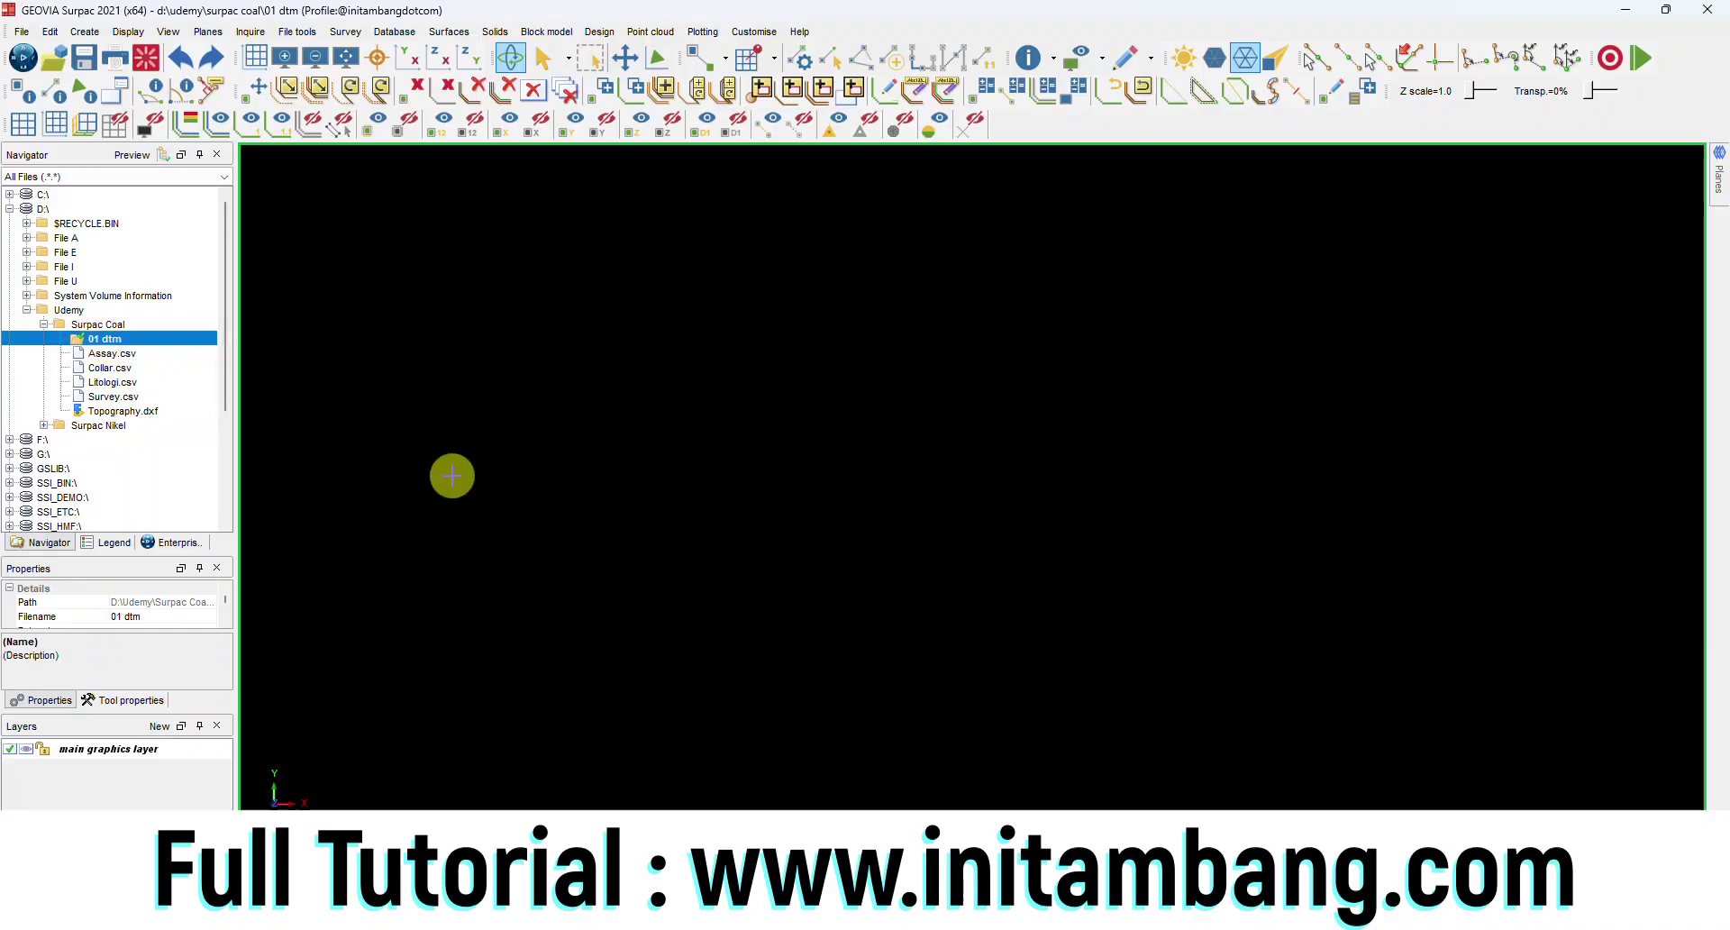
Step: Move Topography.dxf from the Surpac Coal folder into the 01 dtm folder and expand that folder
click(125, 412)
right_click(125, 412)
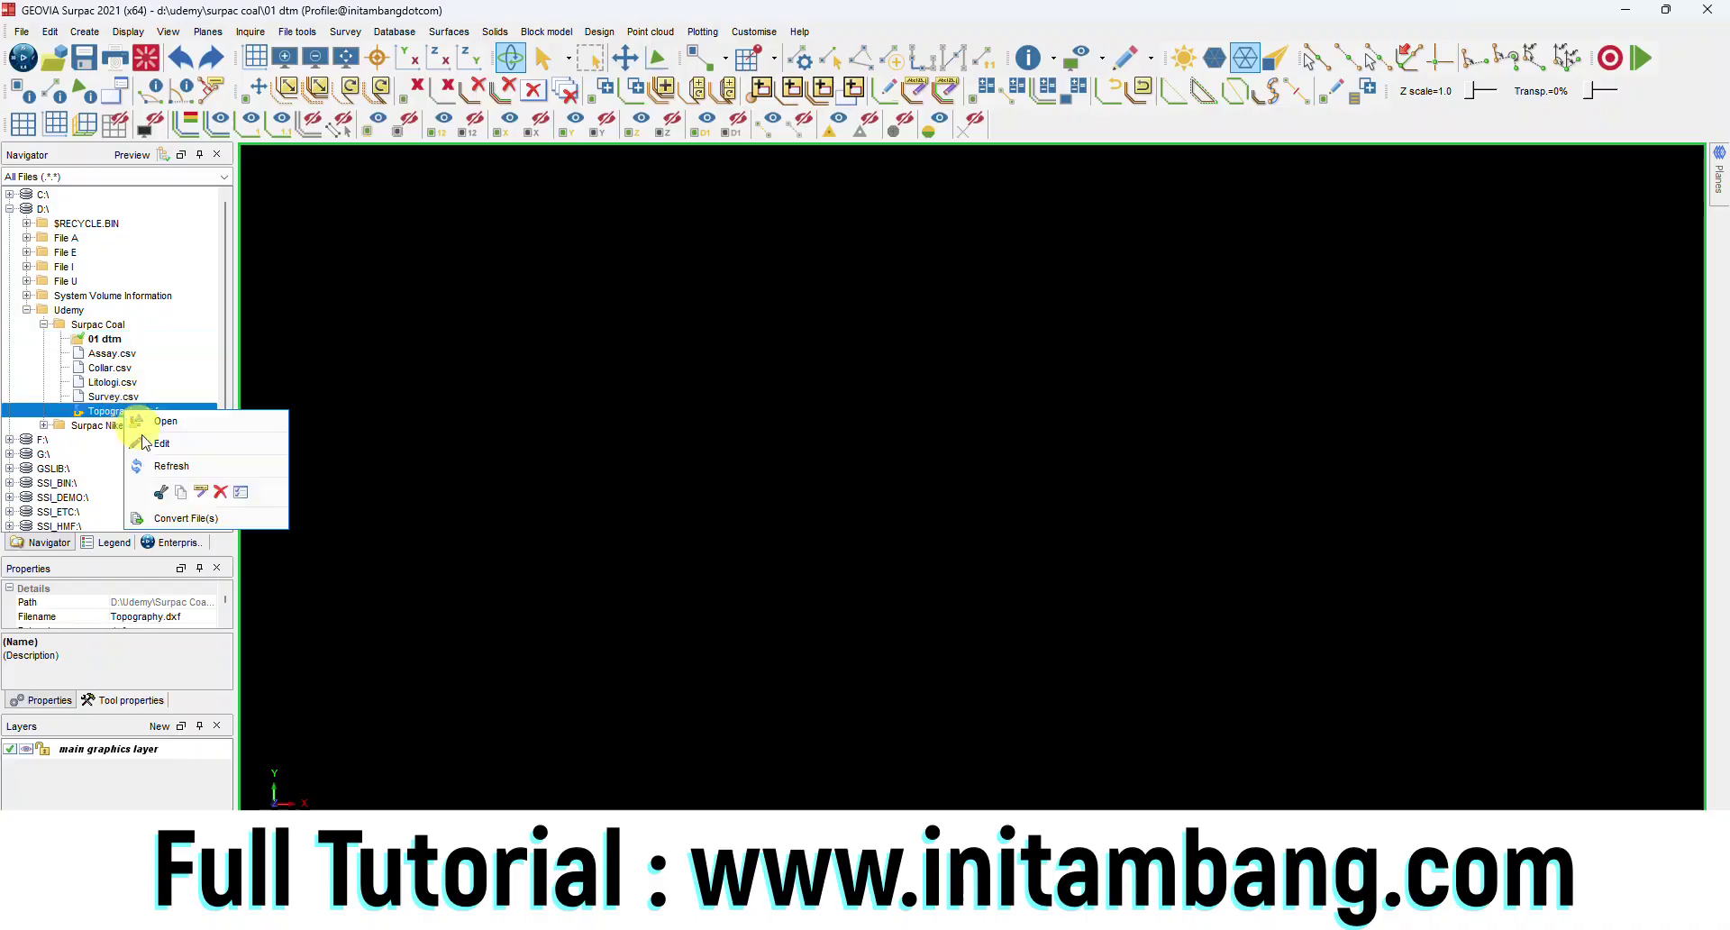
click(161, 498)
click(108, 340)
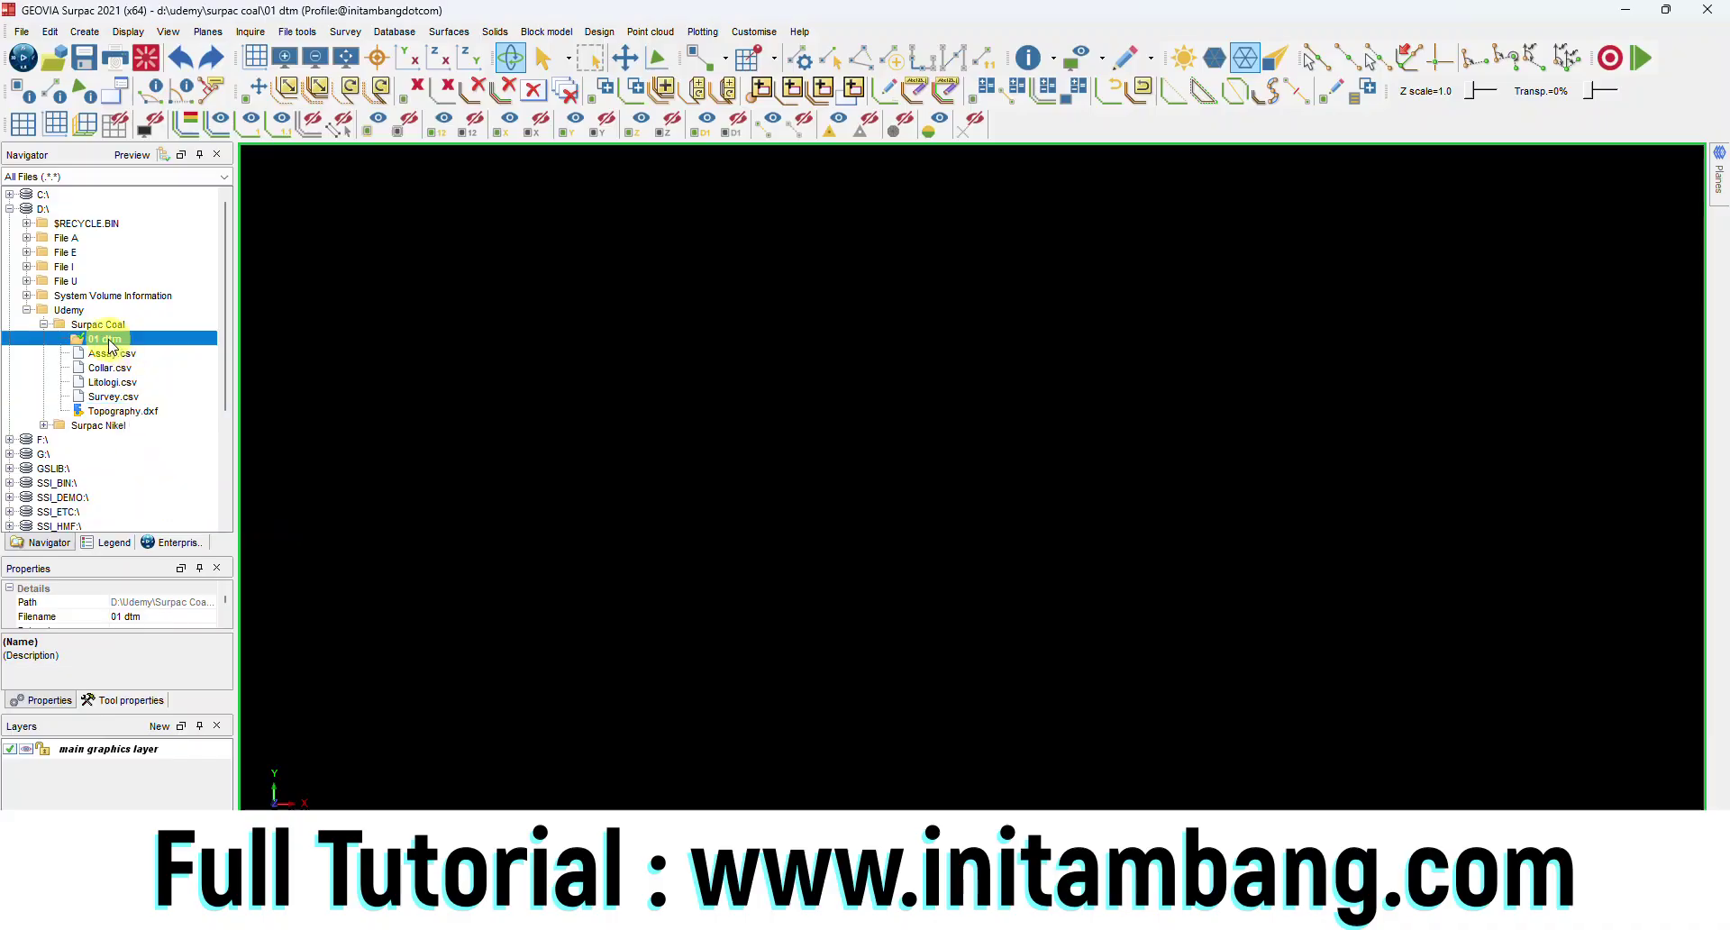
right_click(108, 345)
click(180, 438)
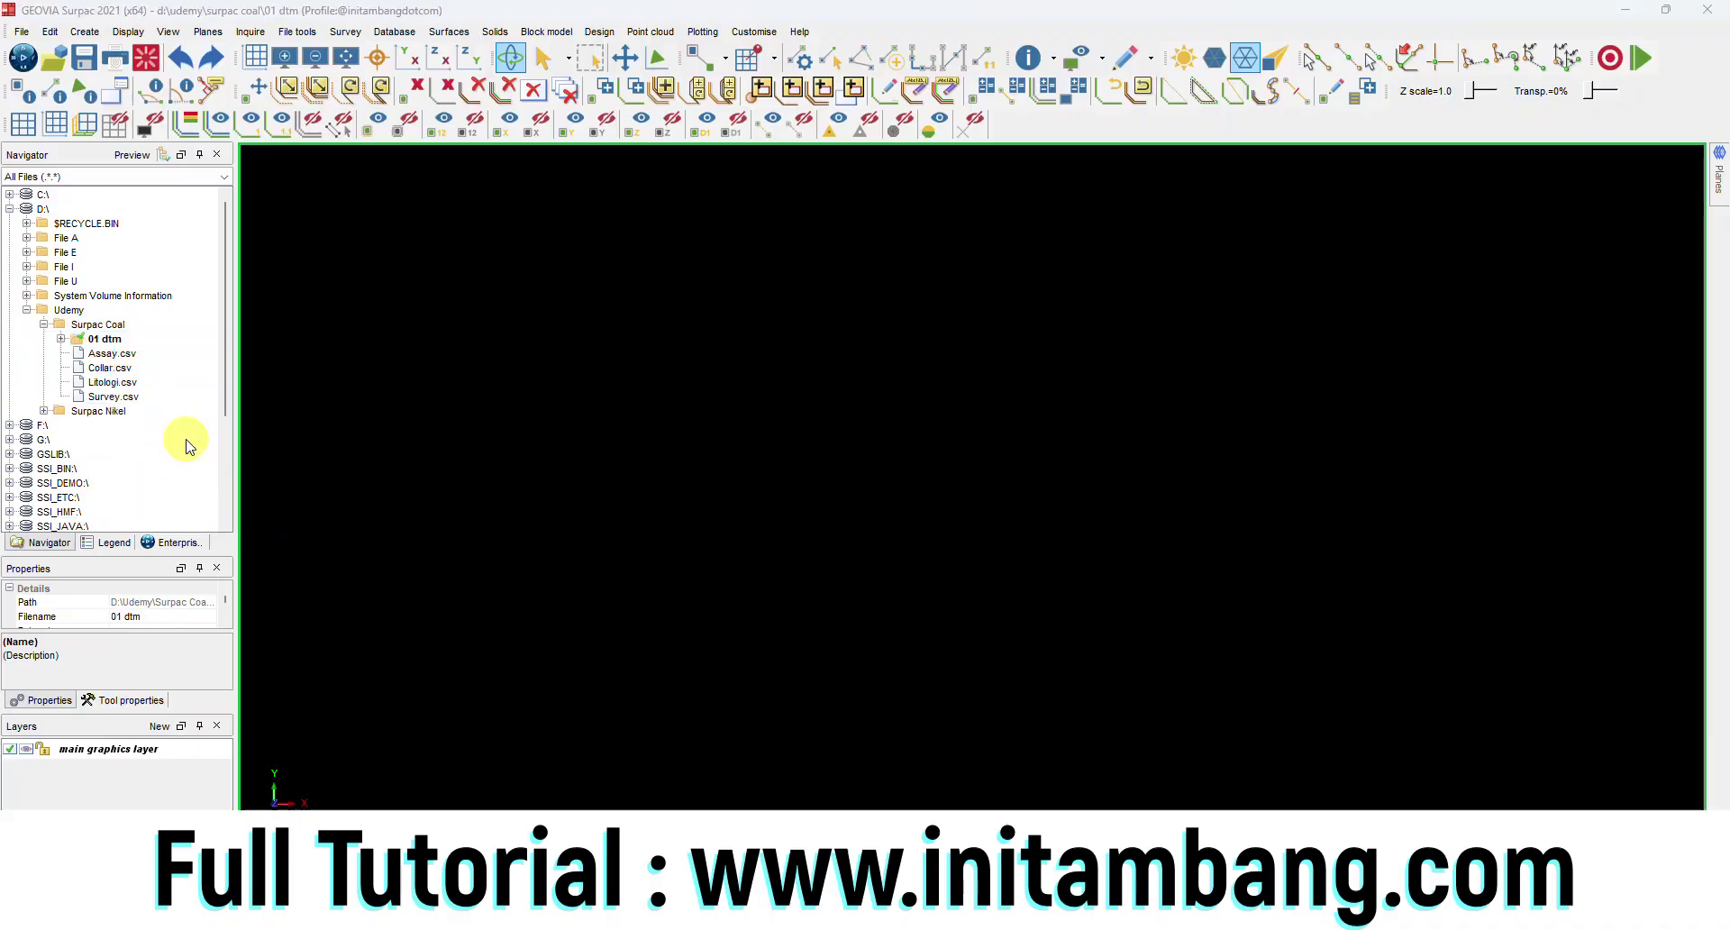
click(61, 340)
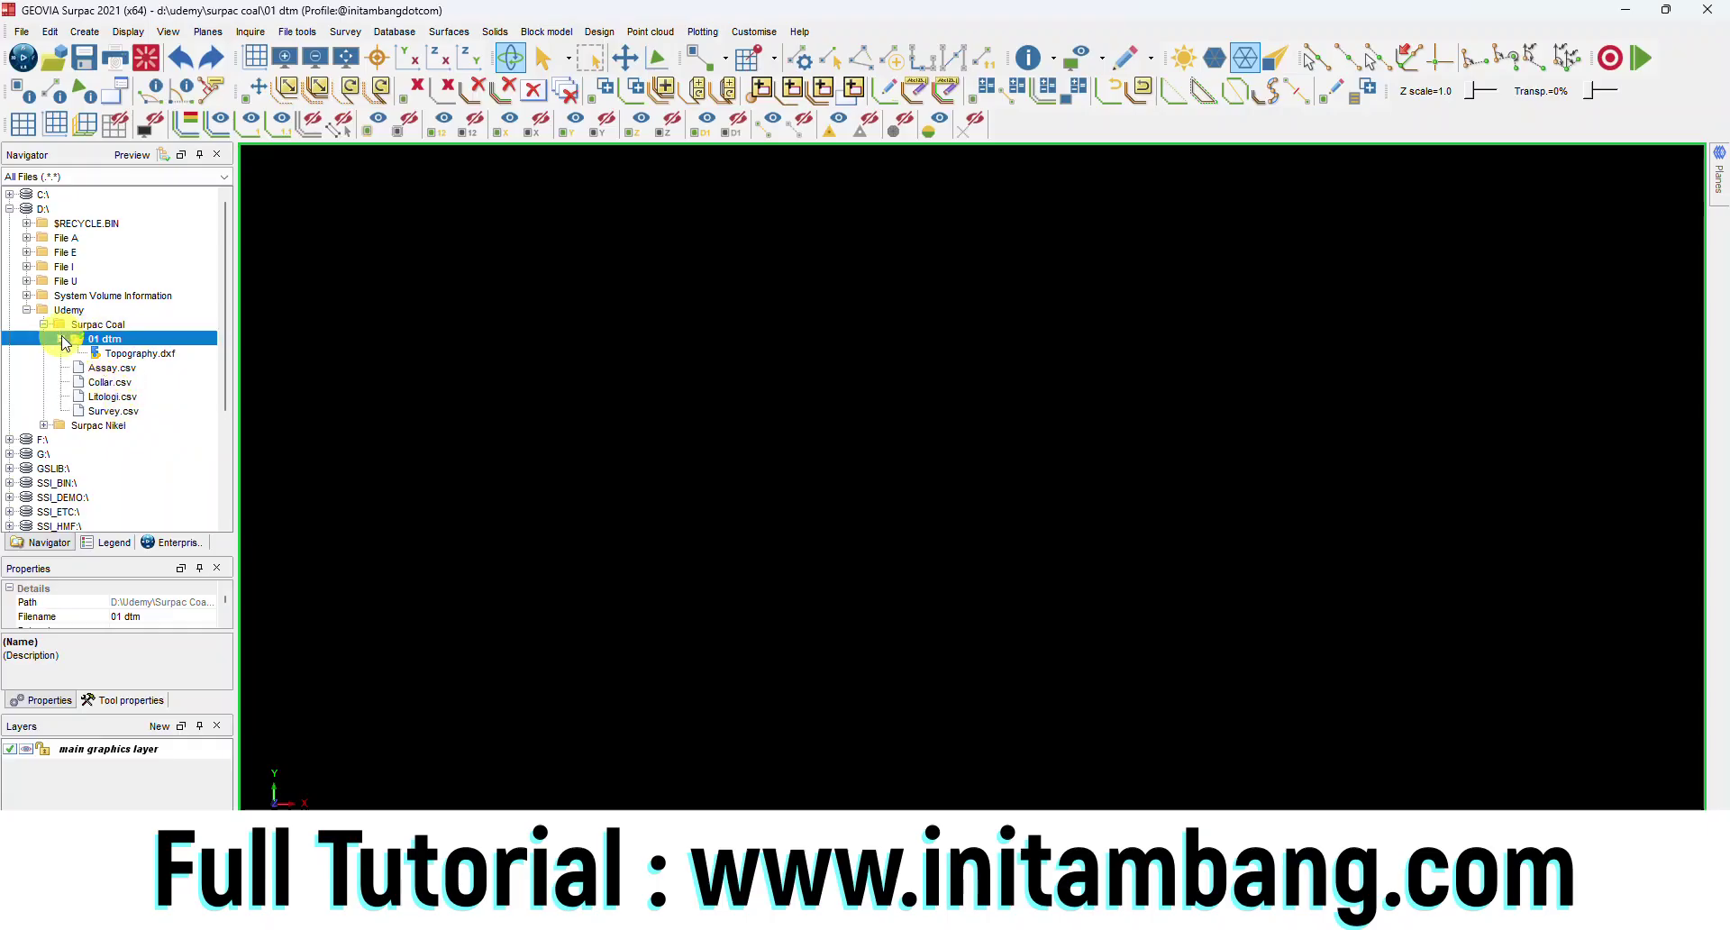
Step: Open Topography.dxf from its file commands, and reset the graphics to clear it from the view
click(160, 354)
right_click(158, 357)
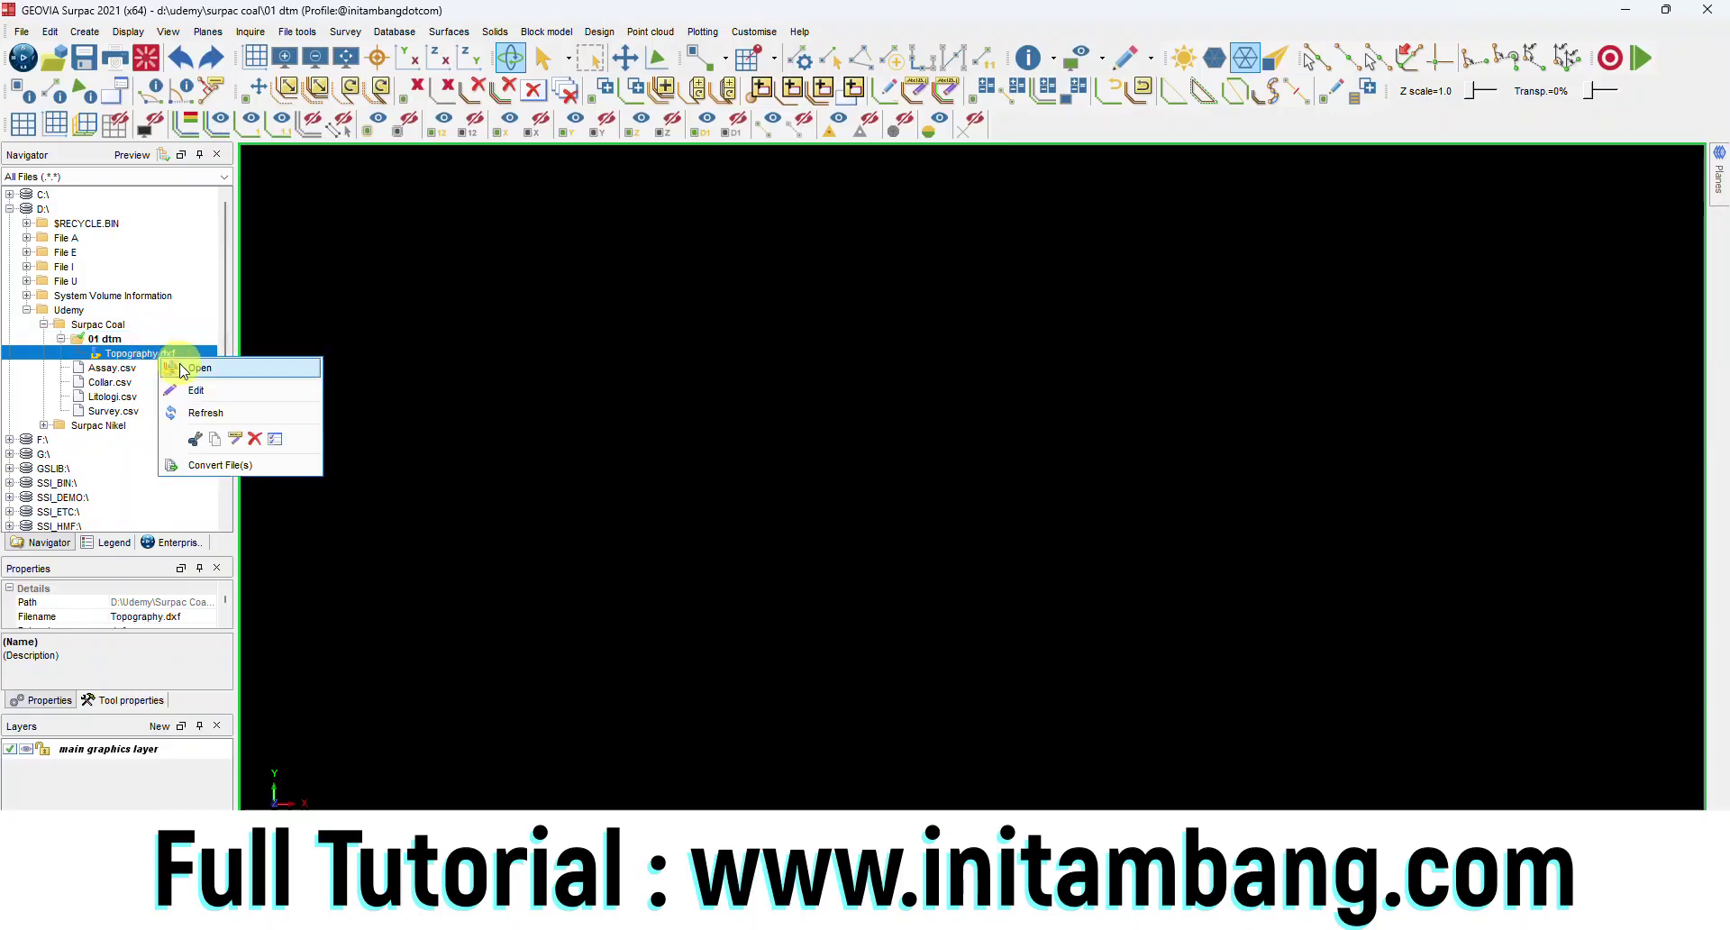
click(183, 370)
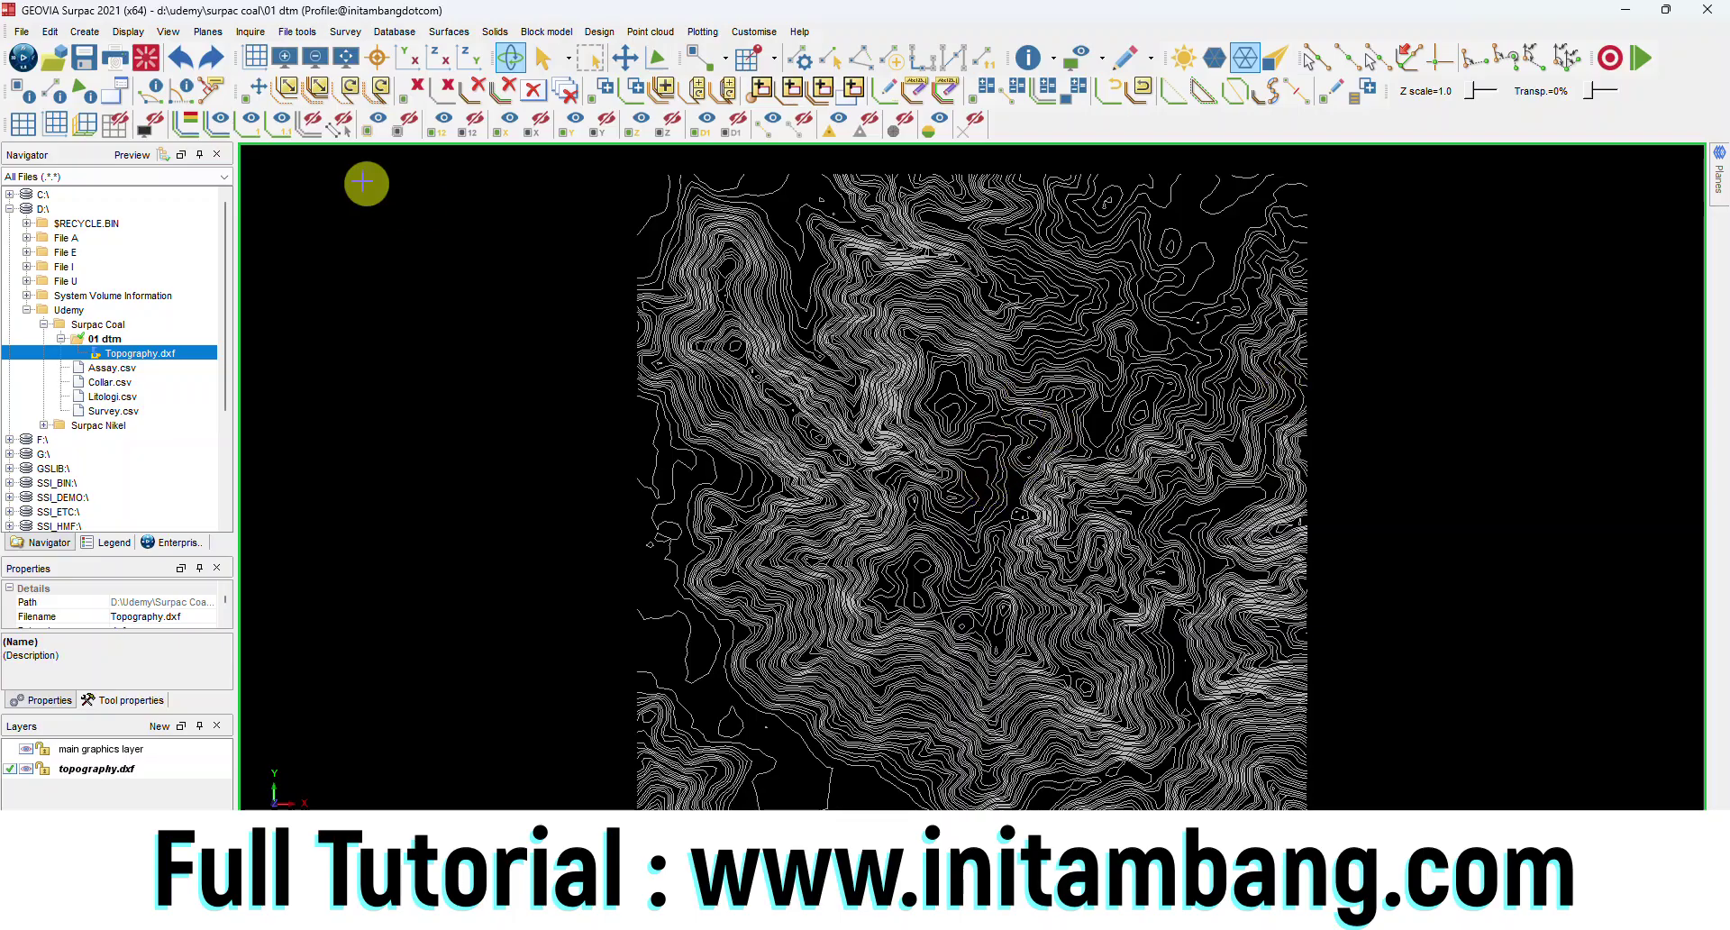
click(147, 60)
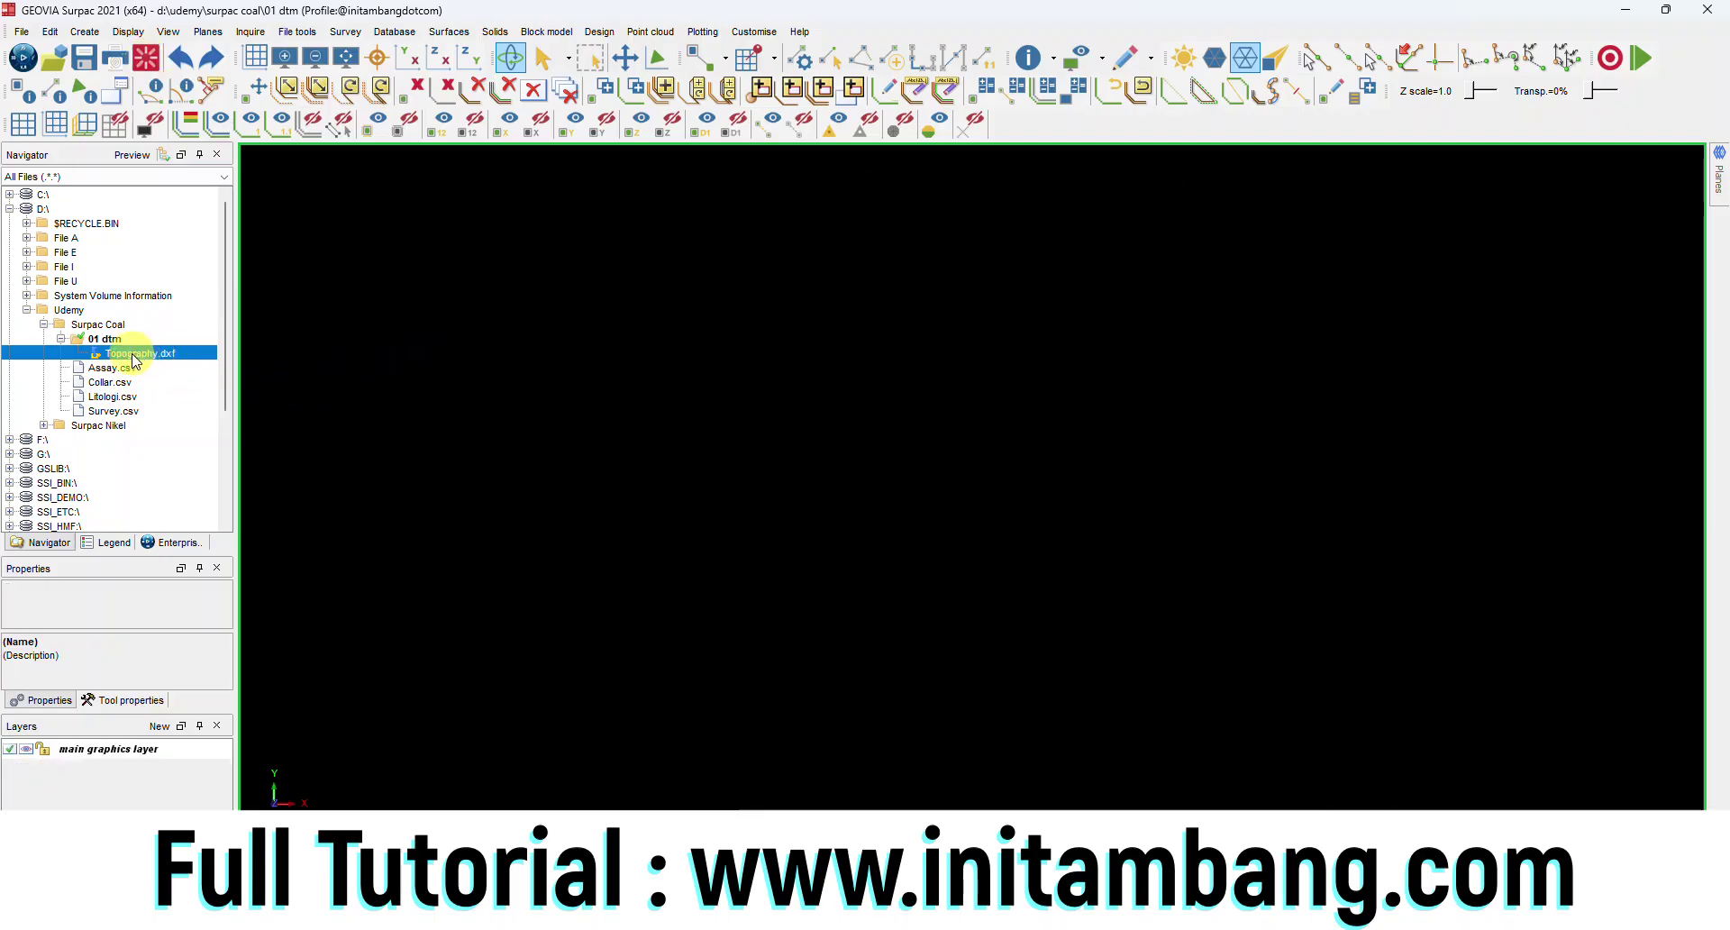
Step: Load Topography.dxf from the 01 dtm folder into the graphics view
drag(123, 358, 1064, 413)
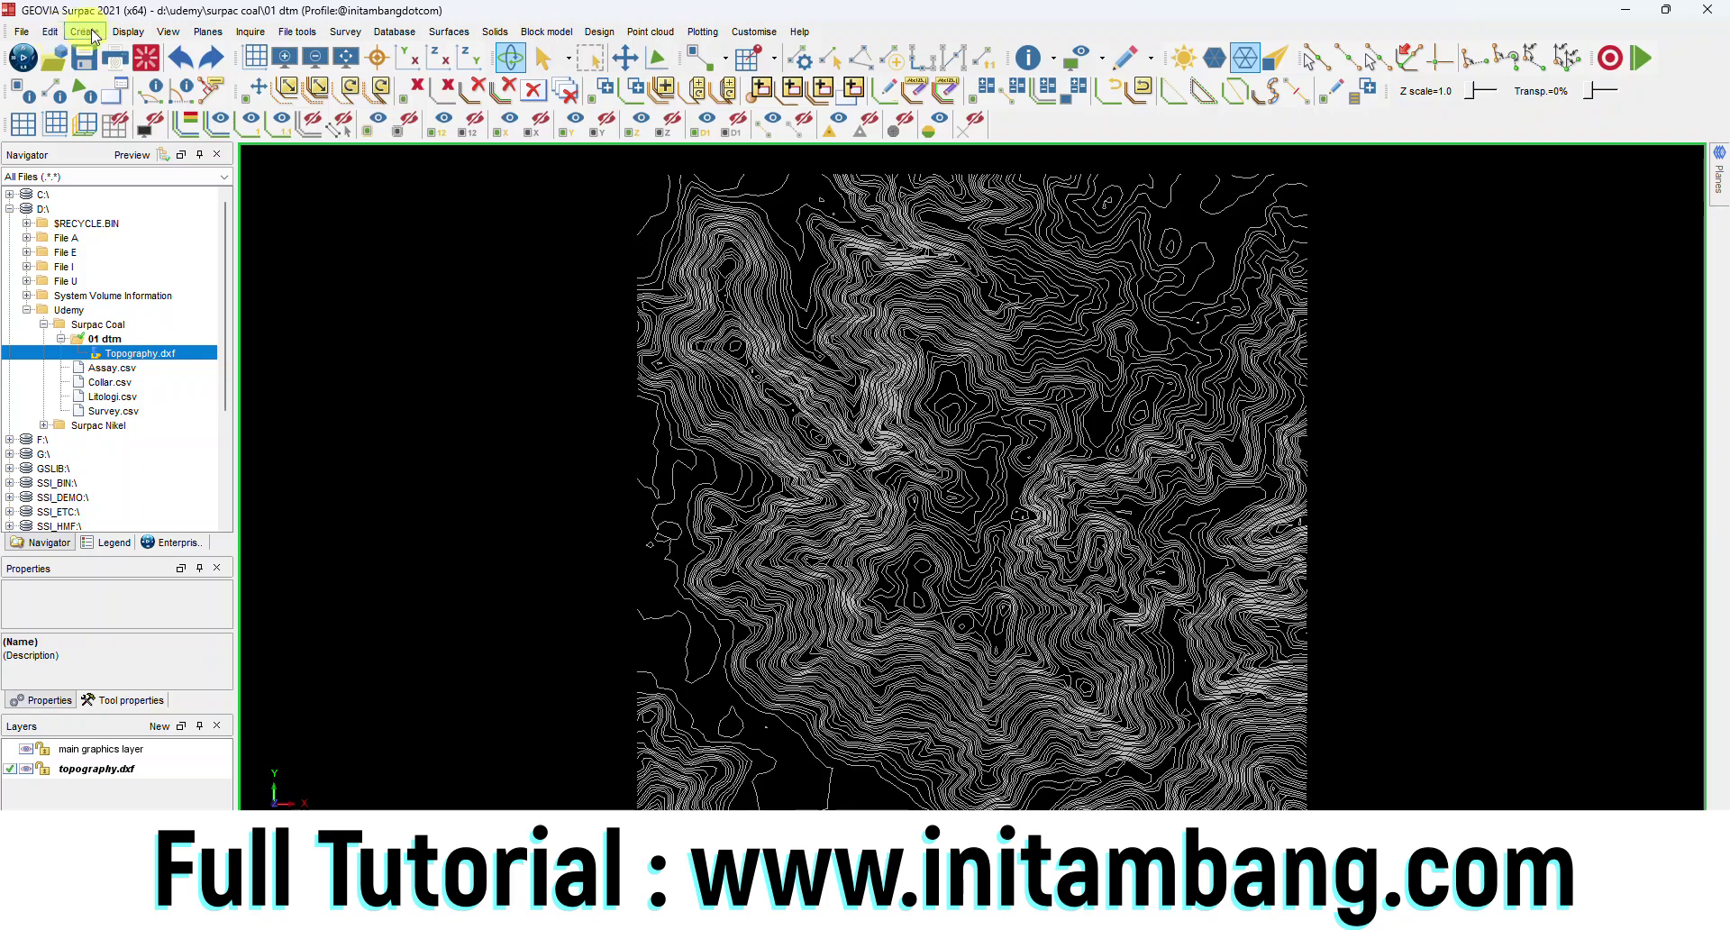
Step: Set up drawing of point attributes for the topography.dxf layer with z as the description field
click(131, 32)
mouse_move(146, 55)
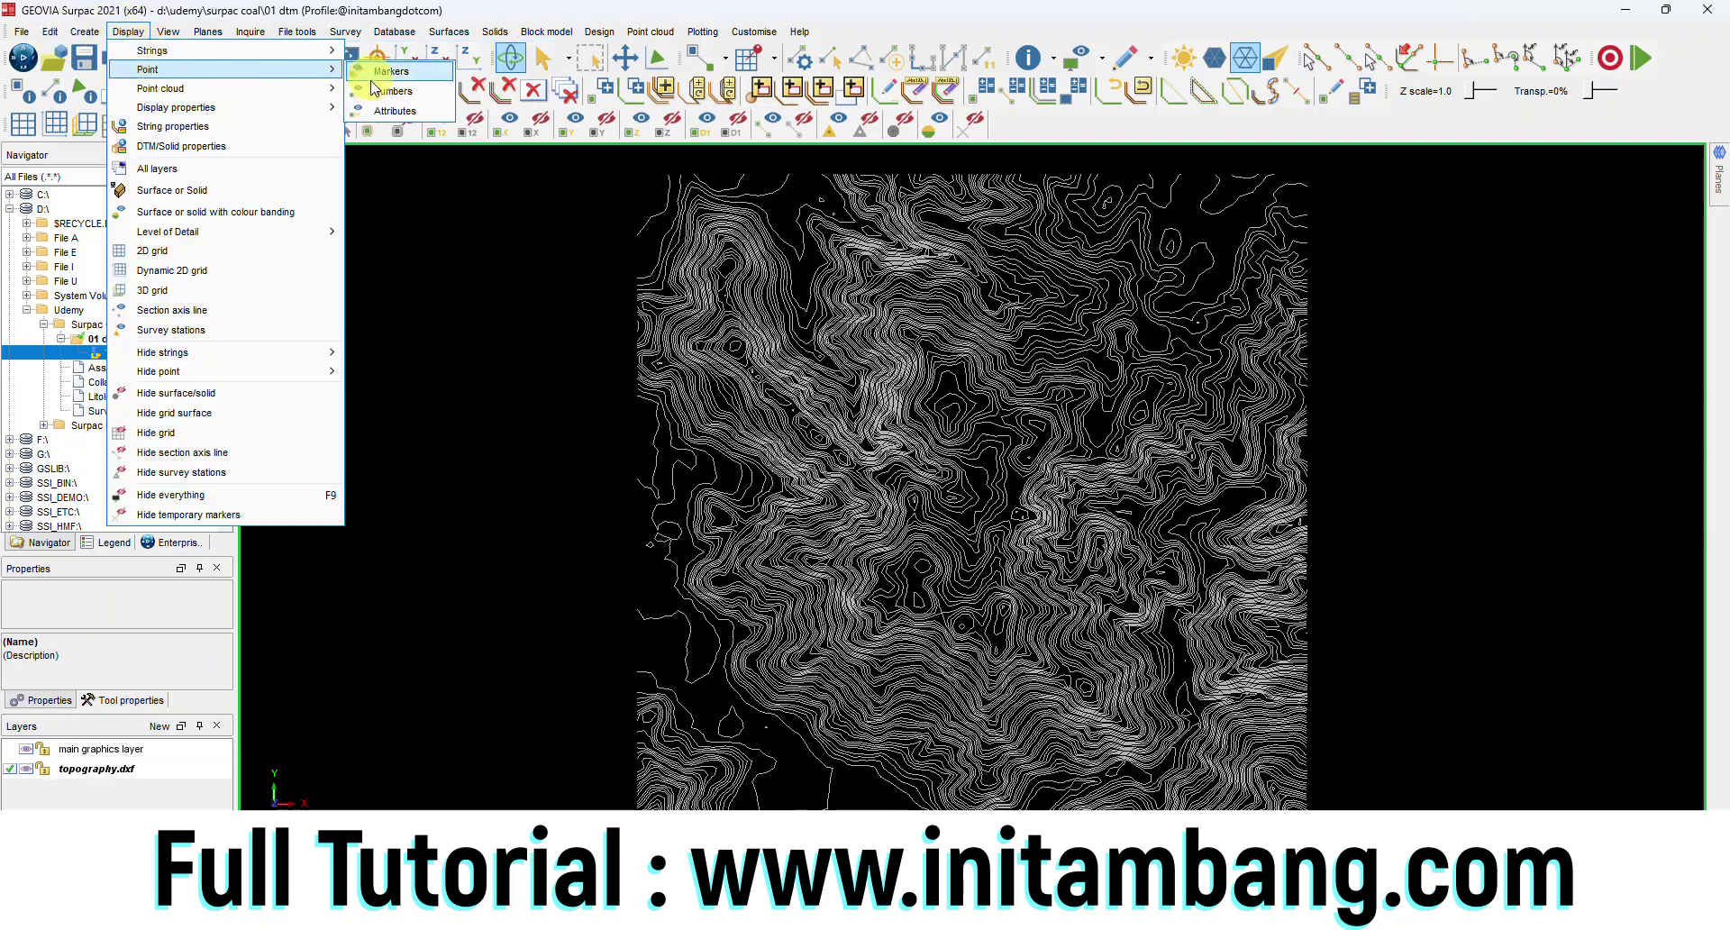
click(393, 111)
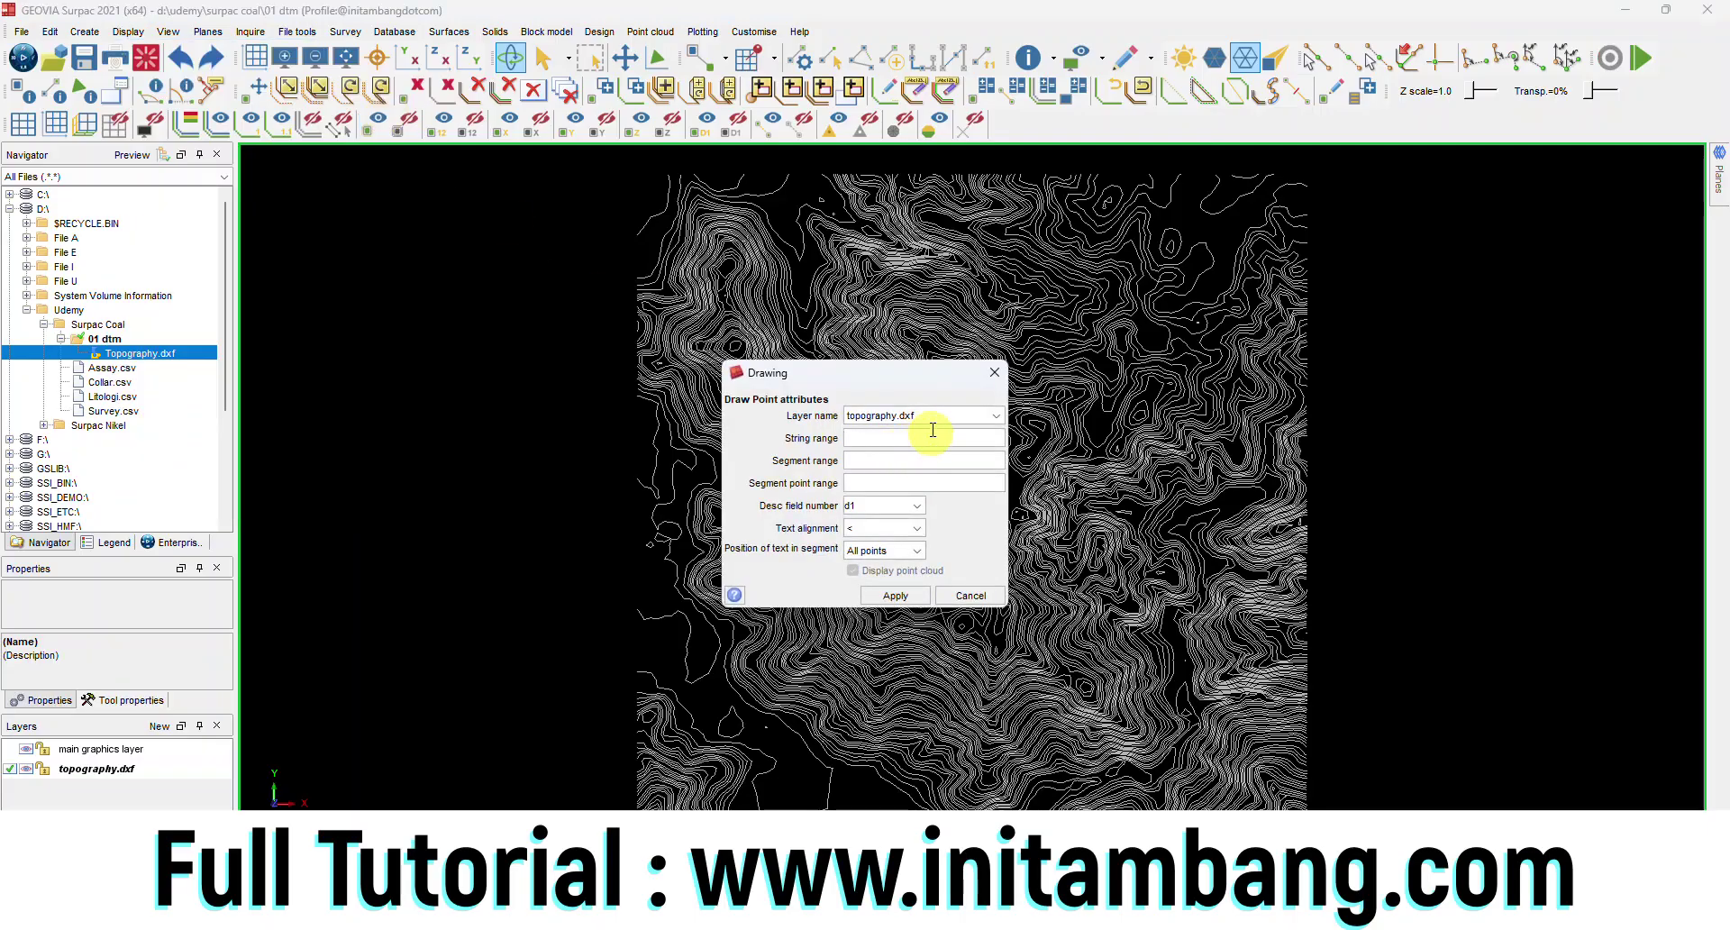
click(909, 438)
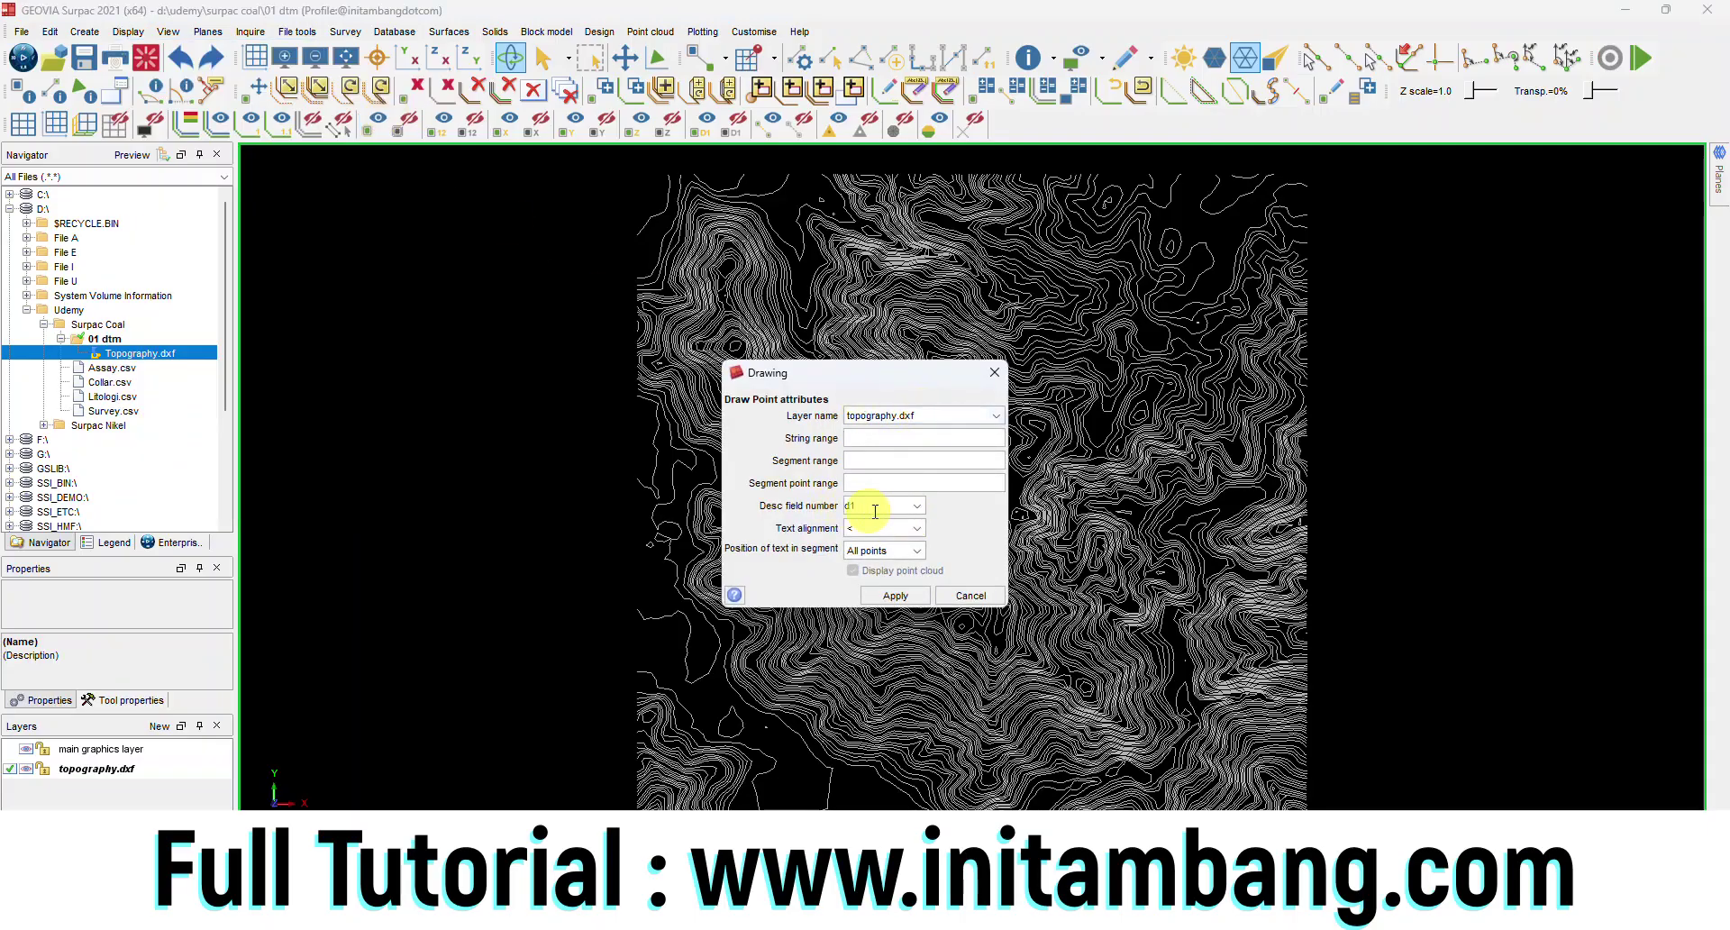
click(912, 506)
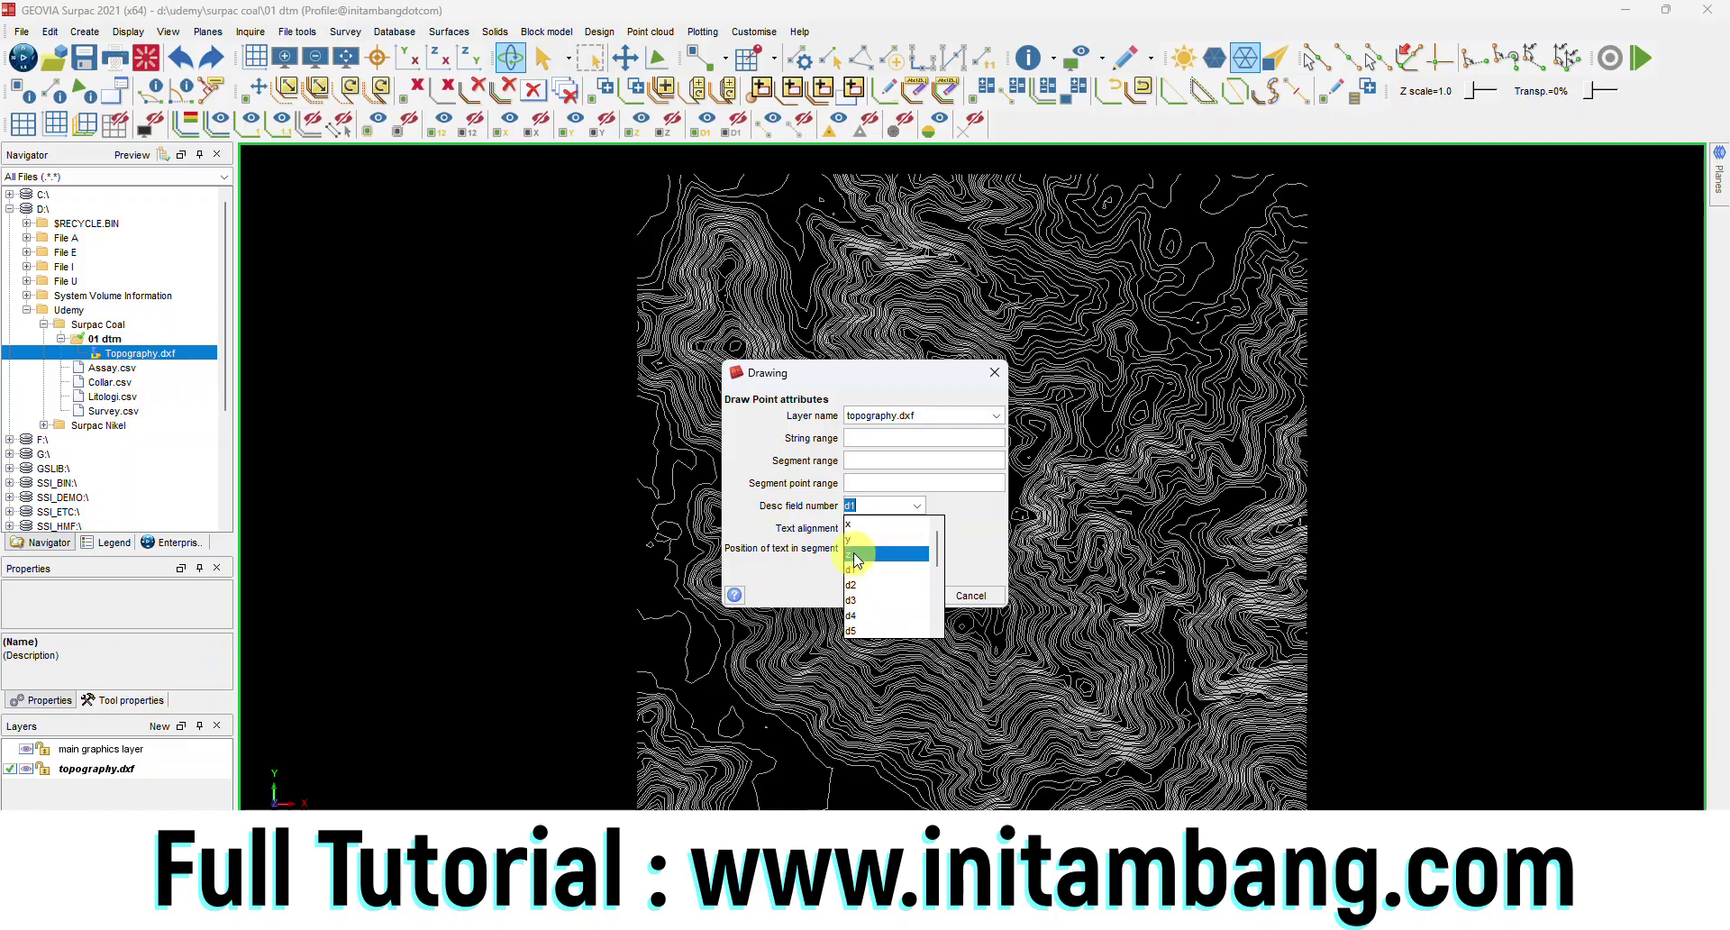
click(854, 557)
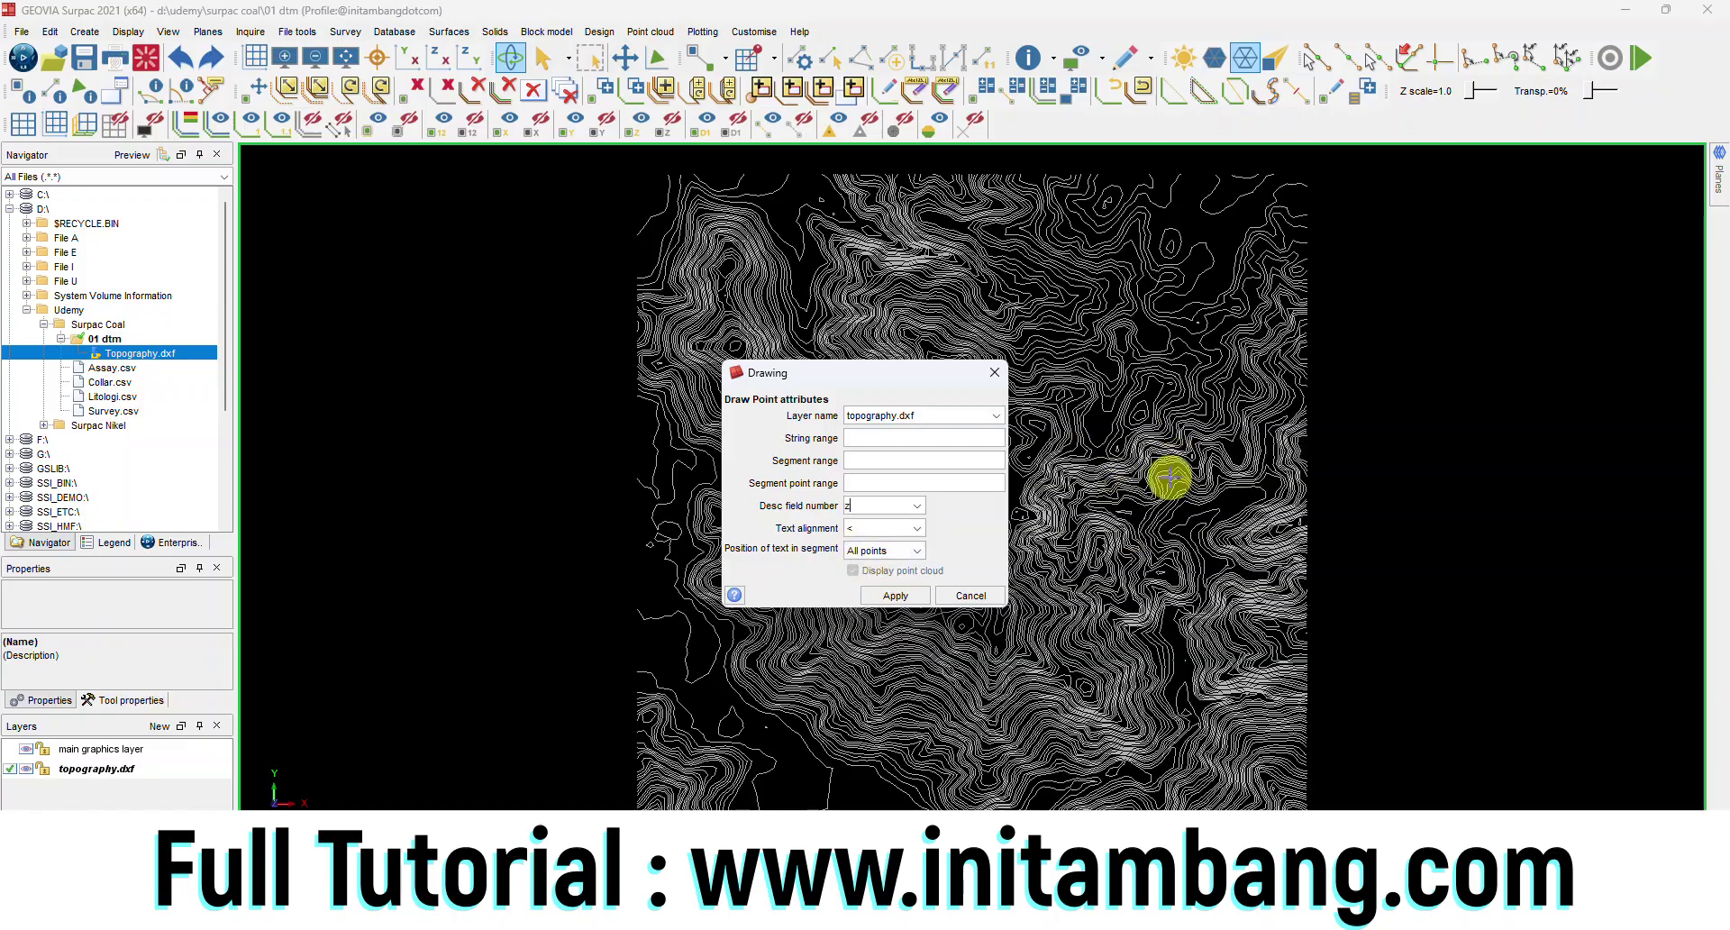
click(917, 532)
click(921, 540)
click(915, 552)
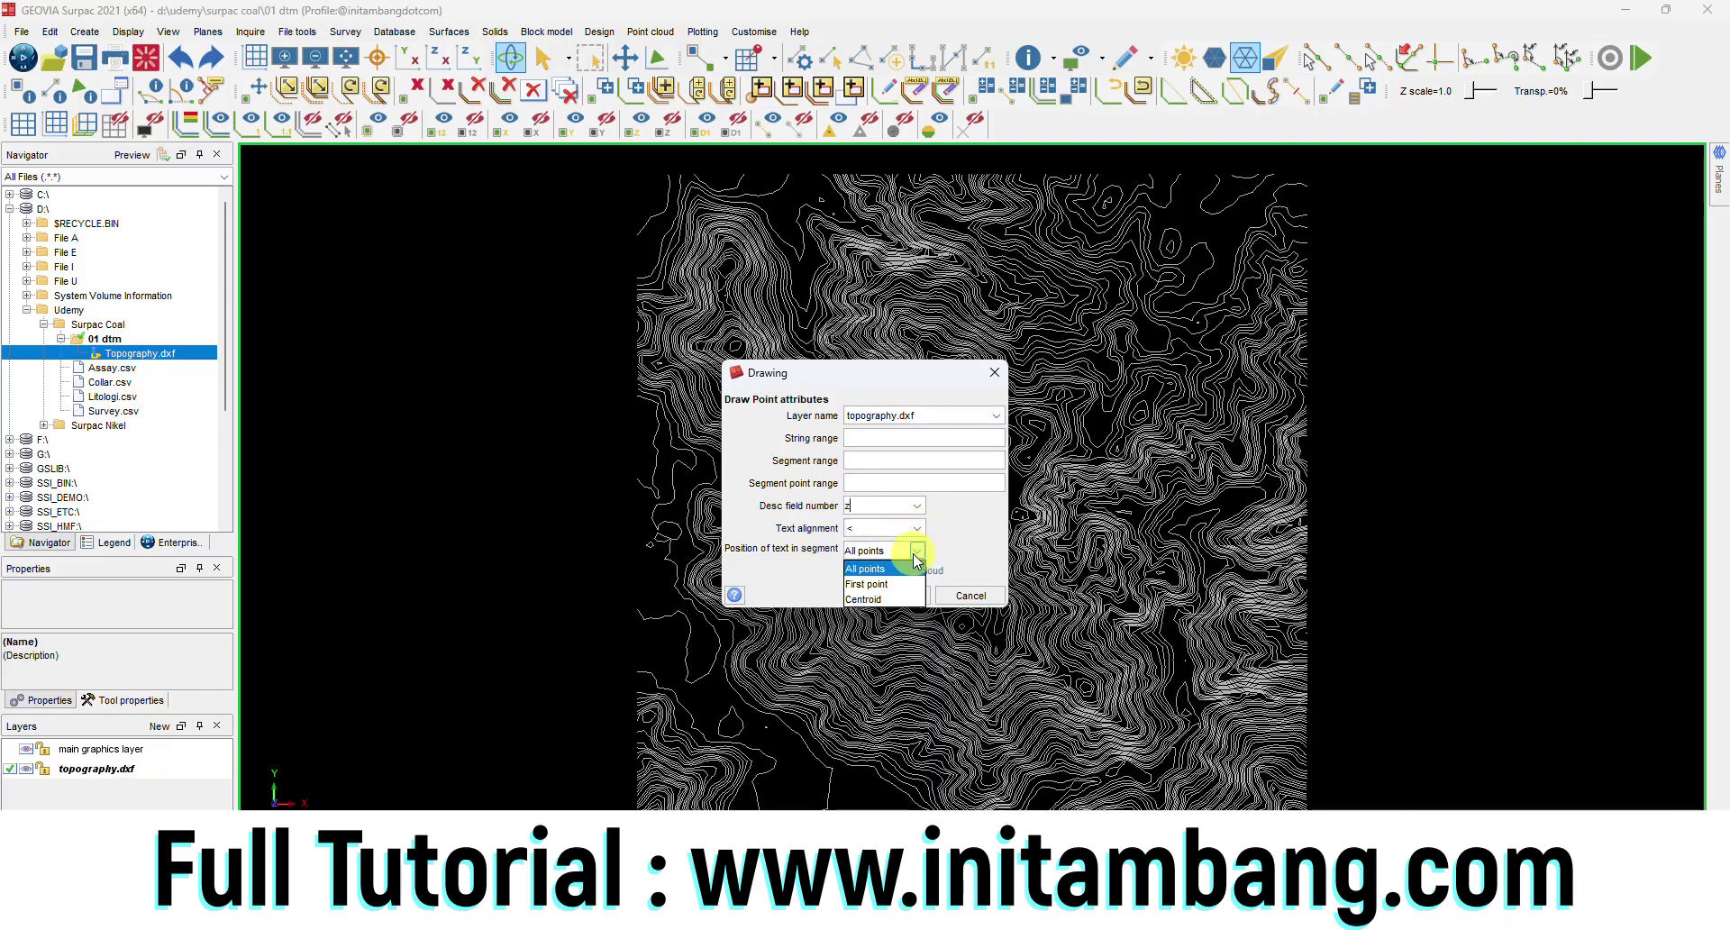
click(973, 536)
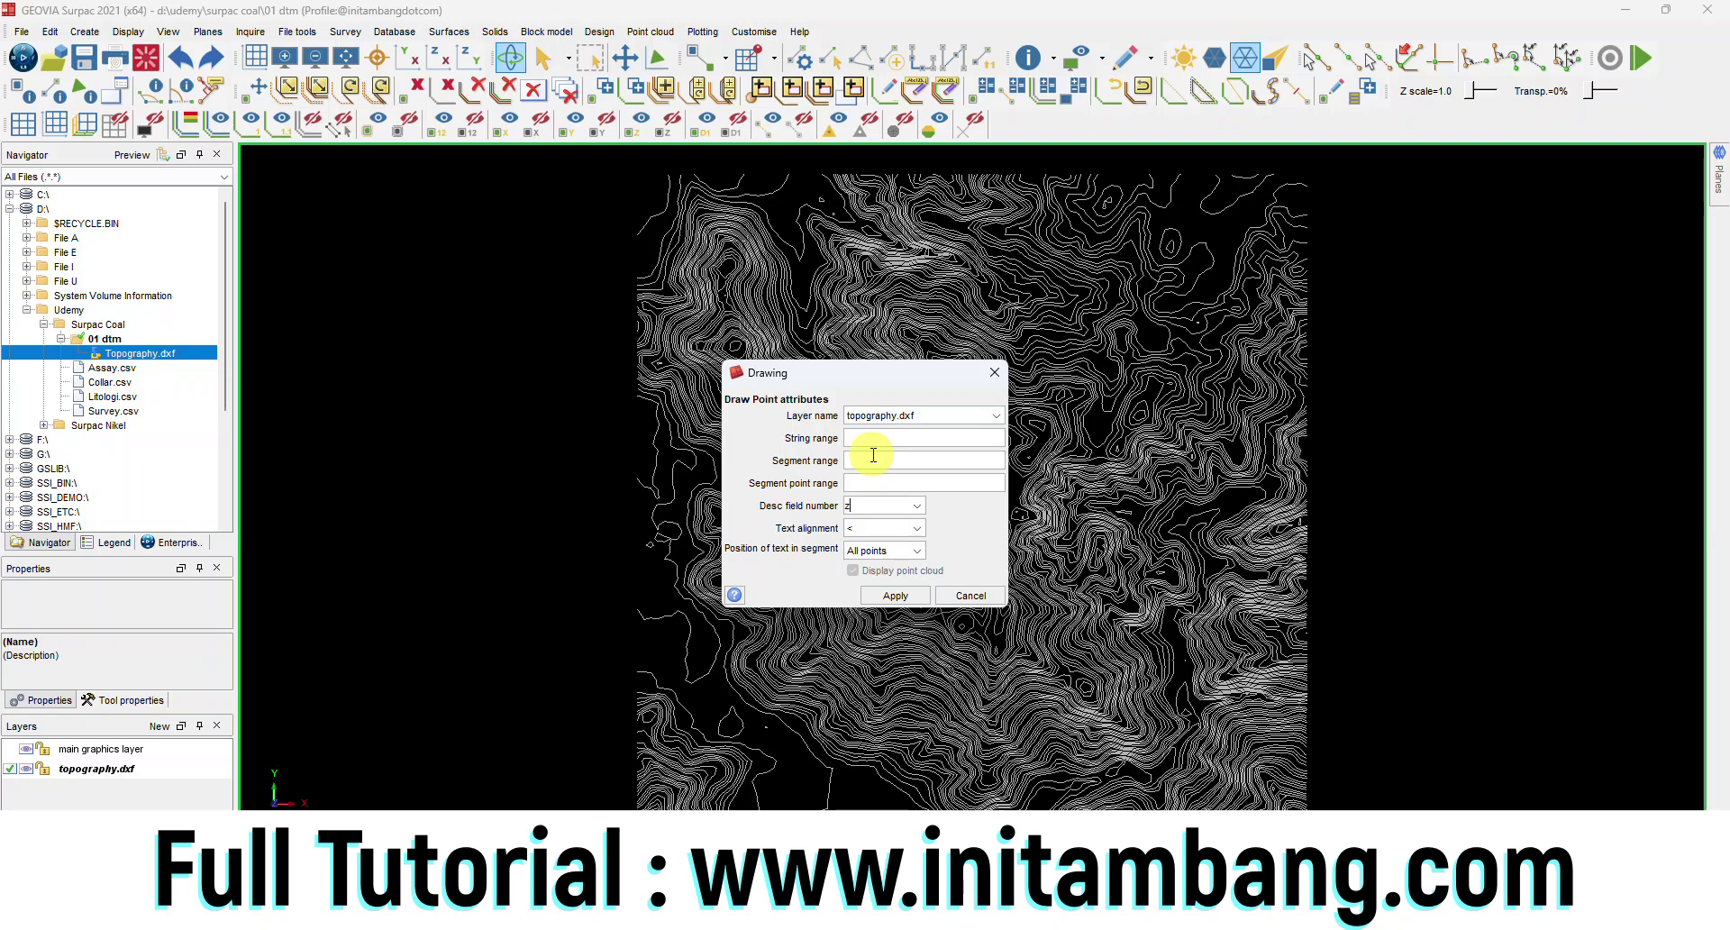
Step: Place the attribute text at the centroid of each segment and draw the z values on the topography.dxf layer
click(917, 507)
click(881, 553)
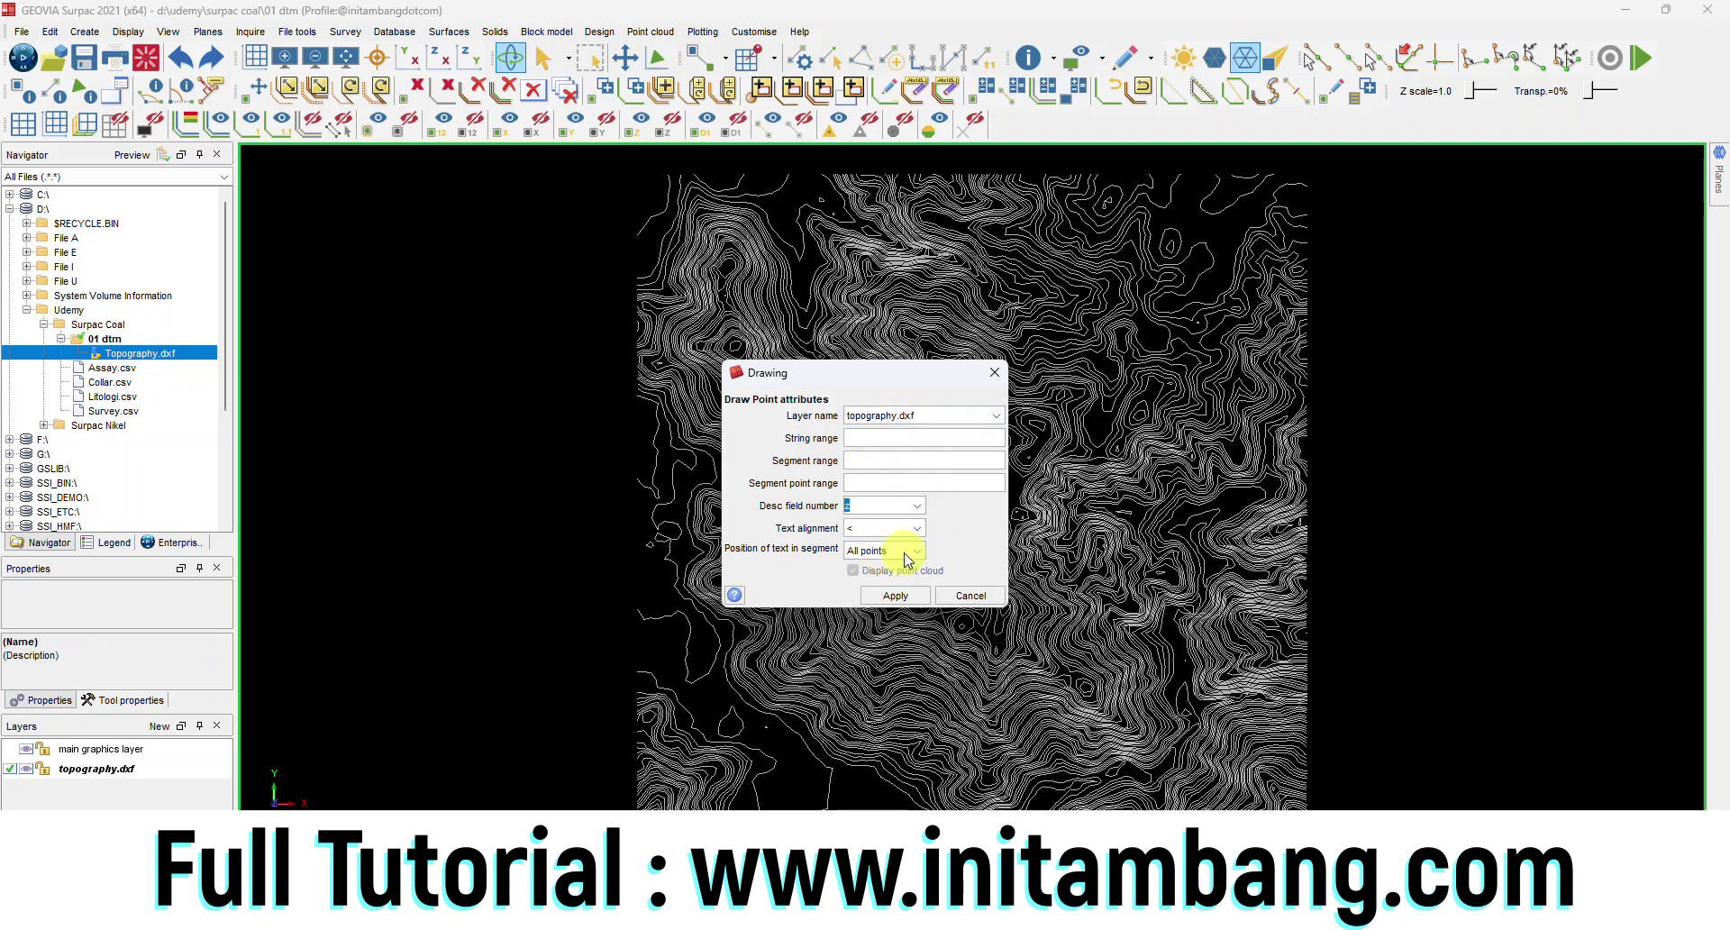
click(905, 553)
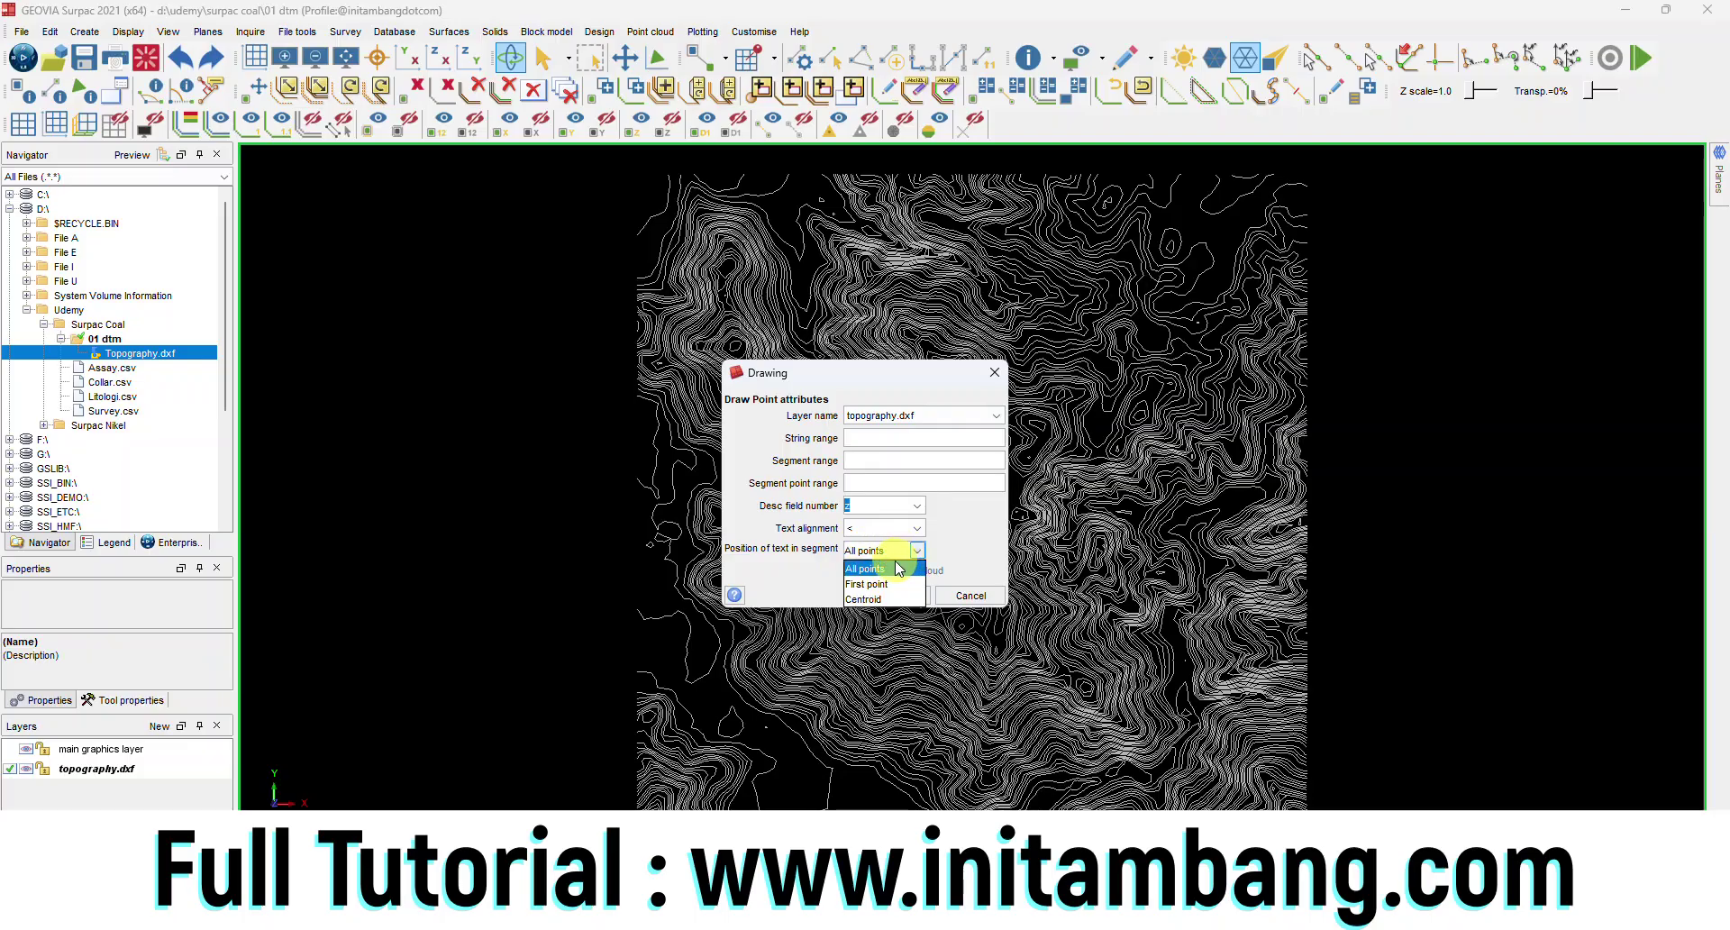
click(898, 569)
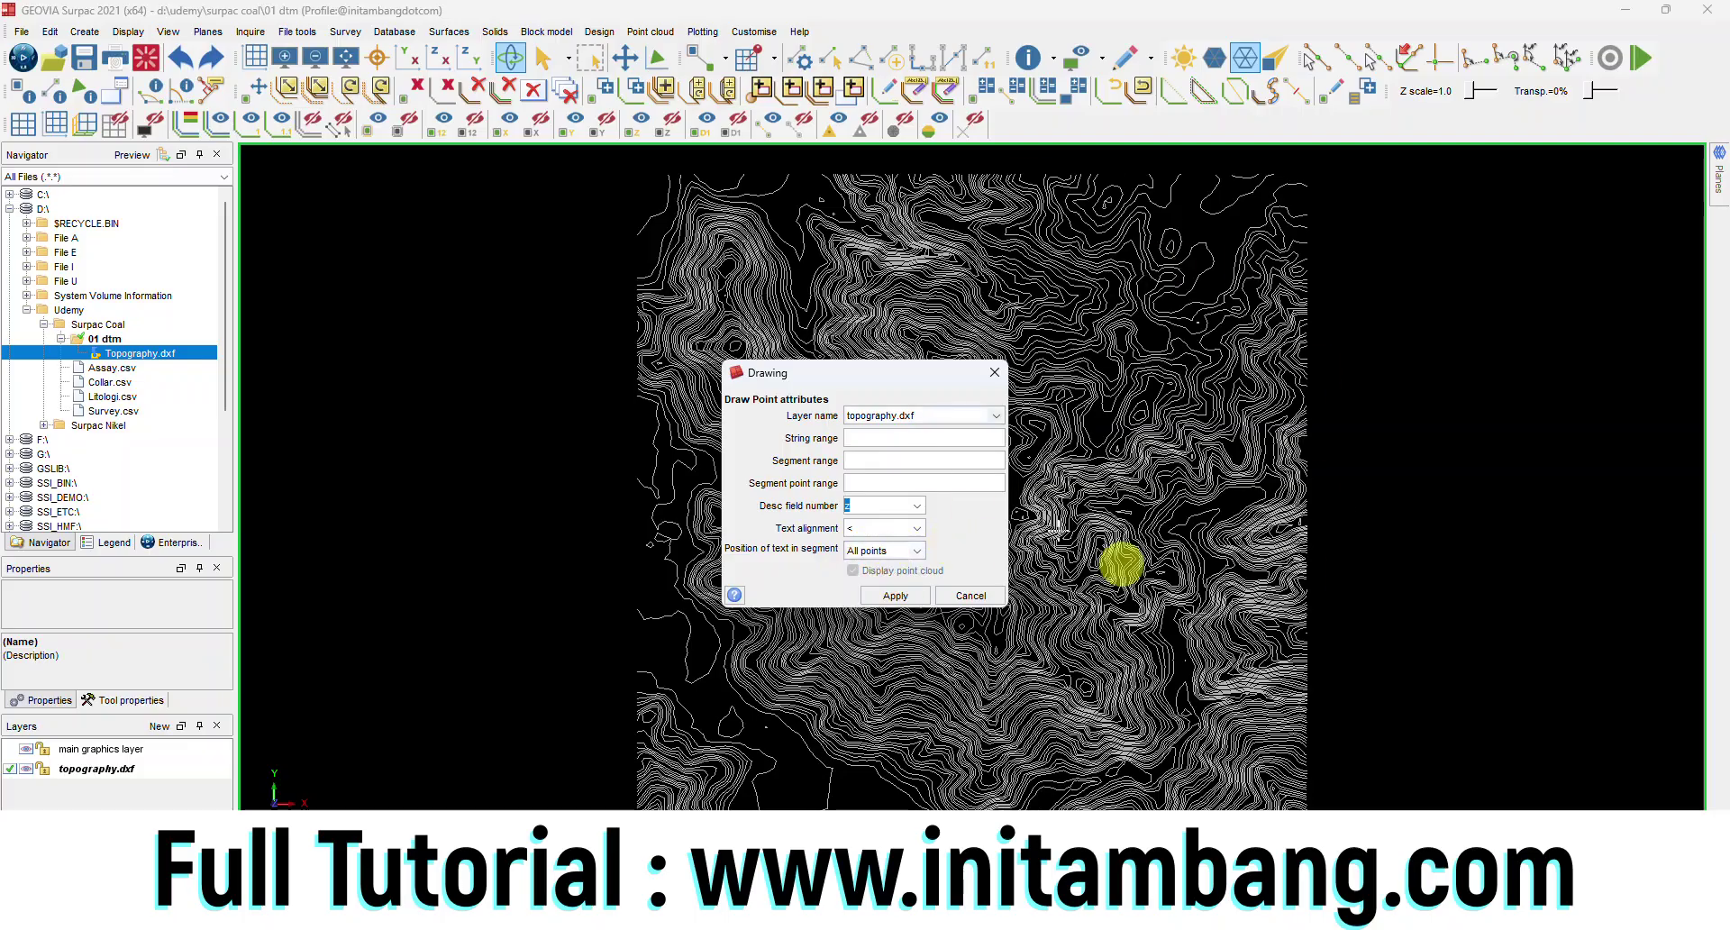
click(910, 551)
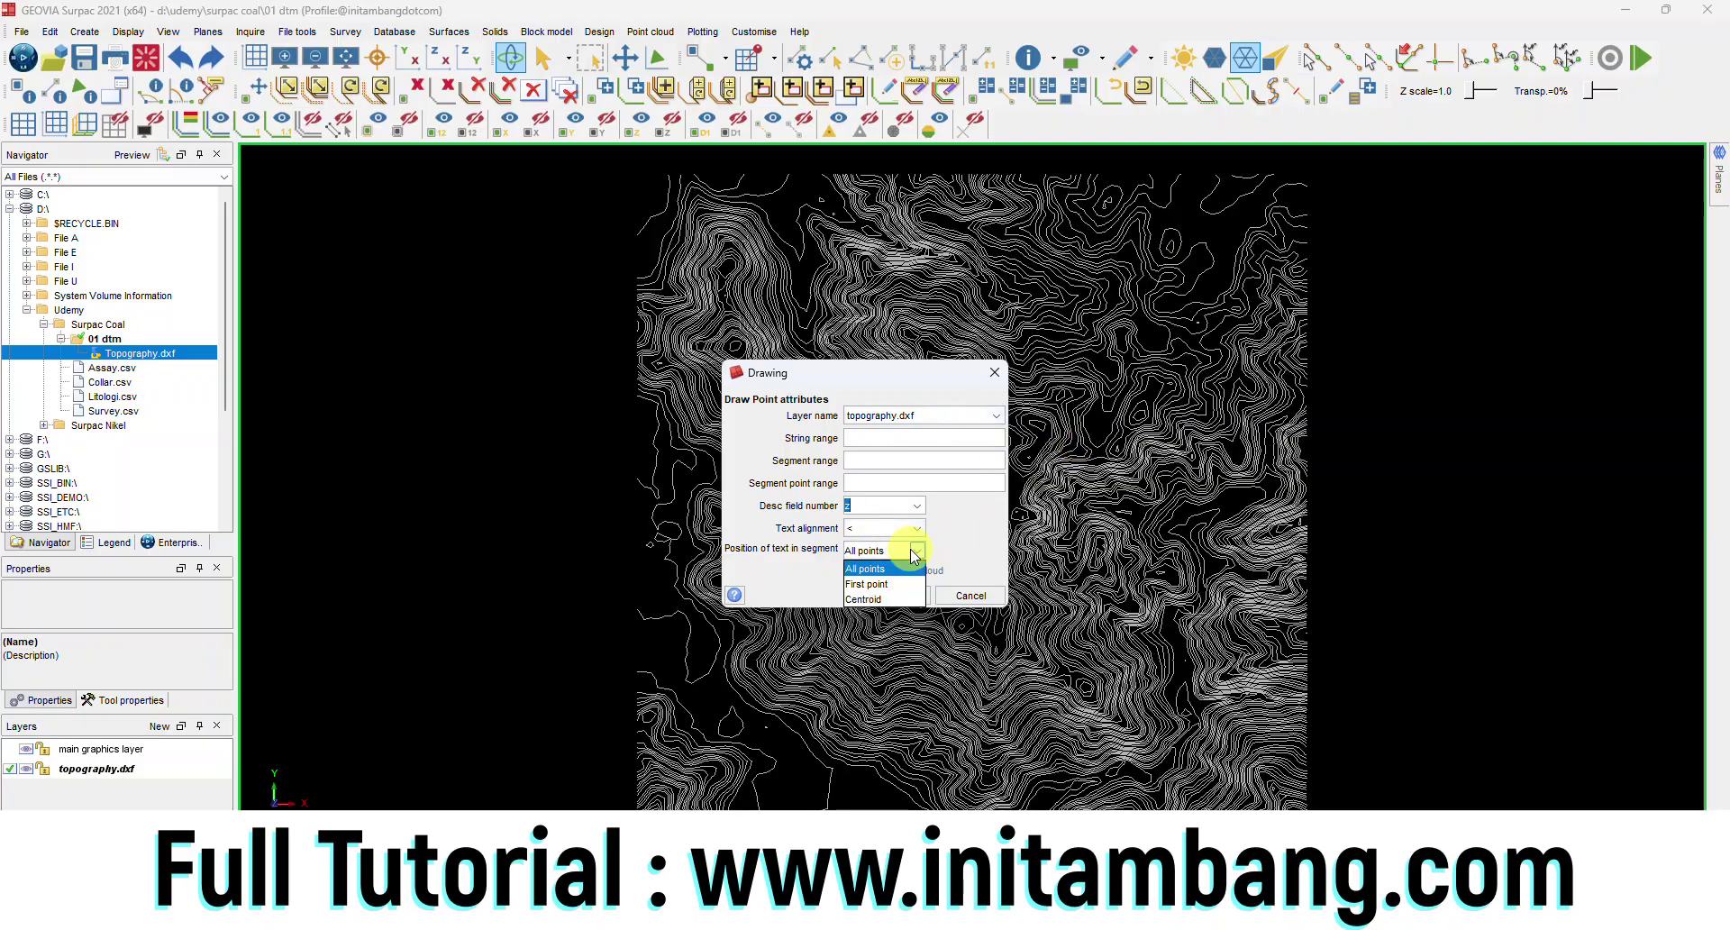
click(888, 600)
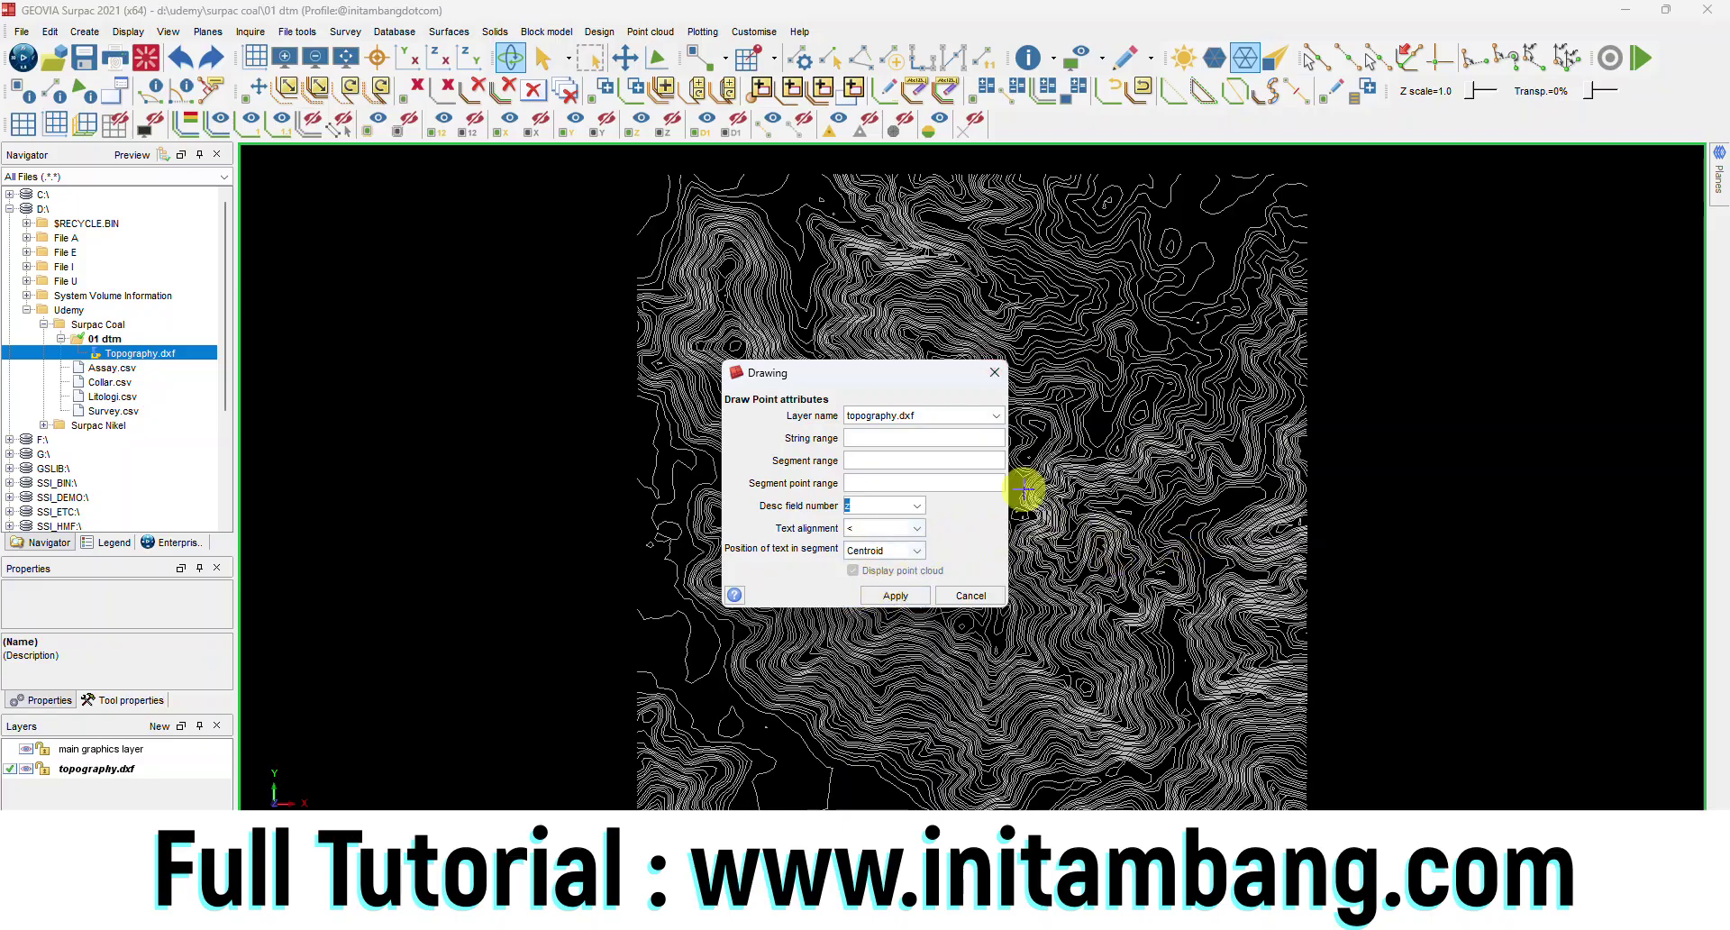
click(914, 552)
click(886, 593)
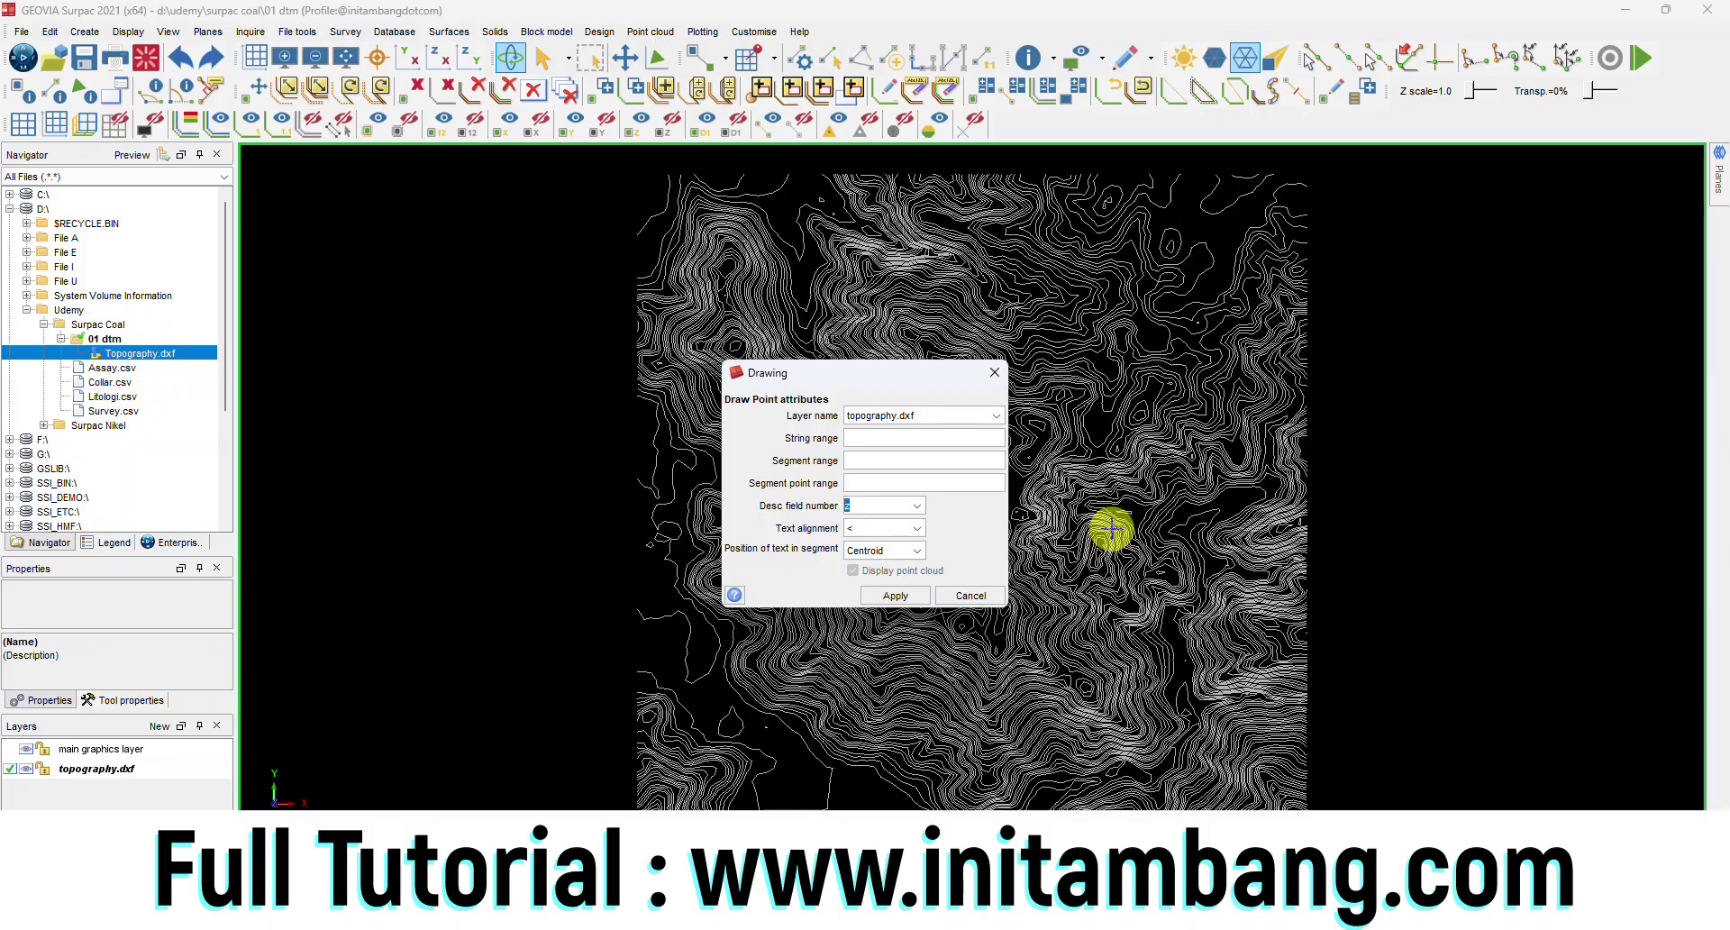
click(894, 596)
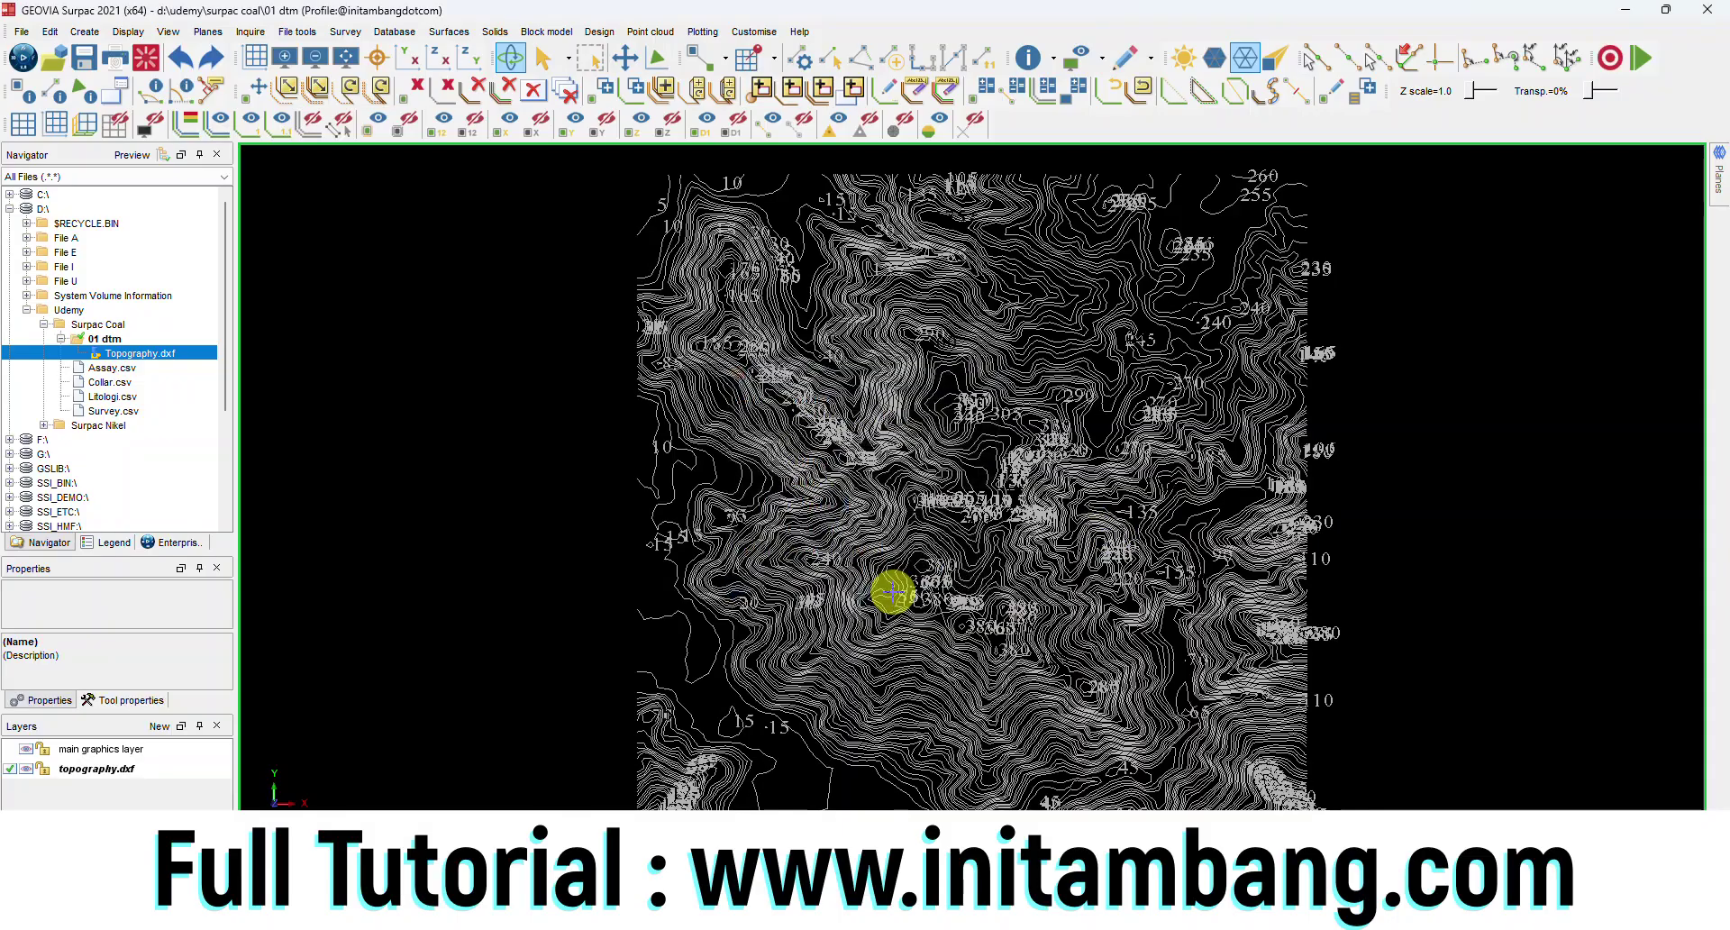
Step: Examine the elevation labels on the topography contours up close and from an oblique angle
scroll(1003, 611, up, 5)
scroll(1003, 613, up, 5)
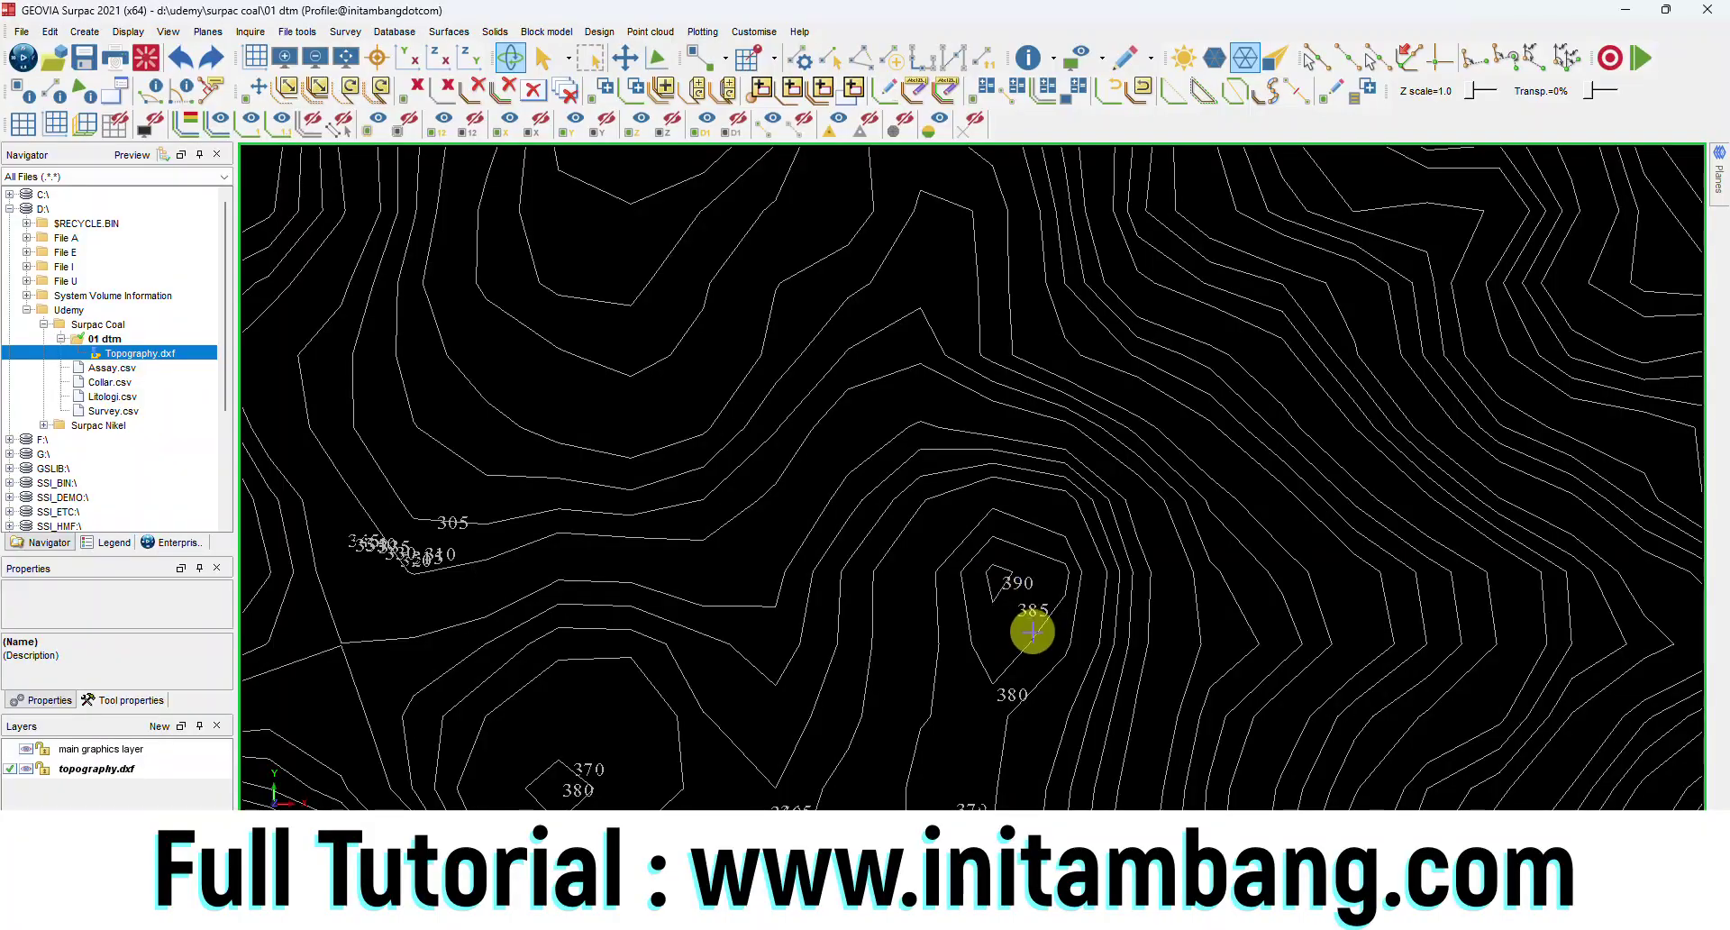
scroll(1004, 758, down, 3)
scroll(1003, 757, down, 4)
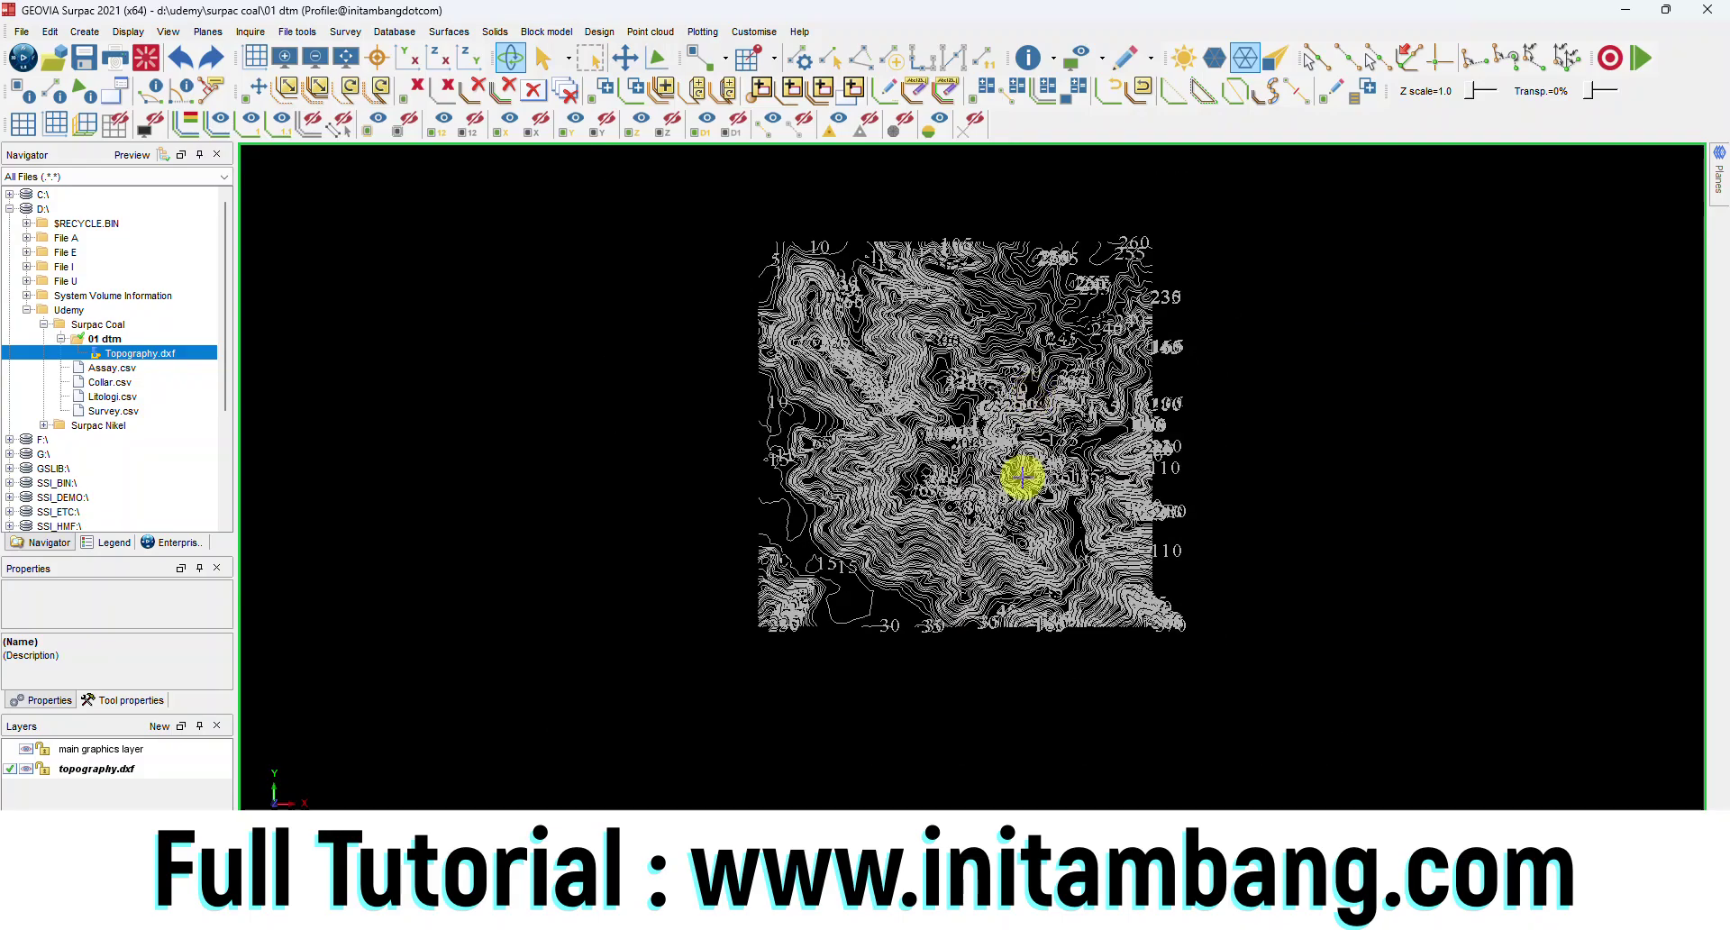
scroll(1019, 478, up, 5)
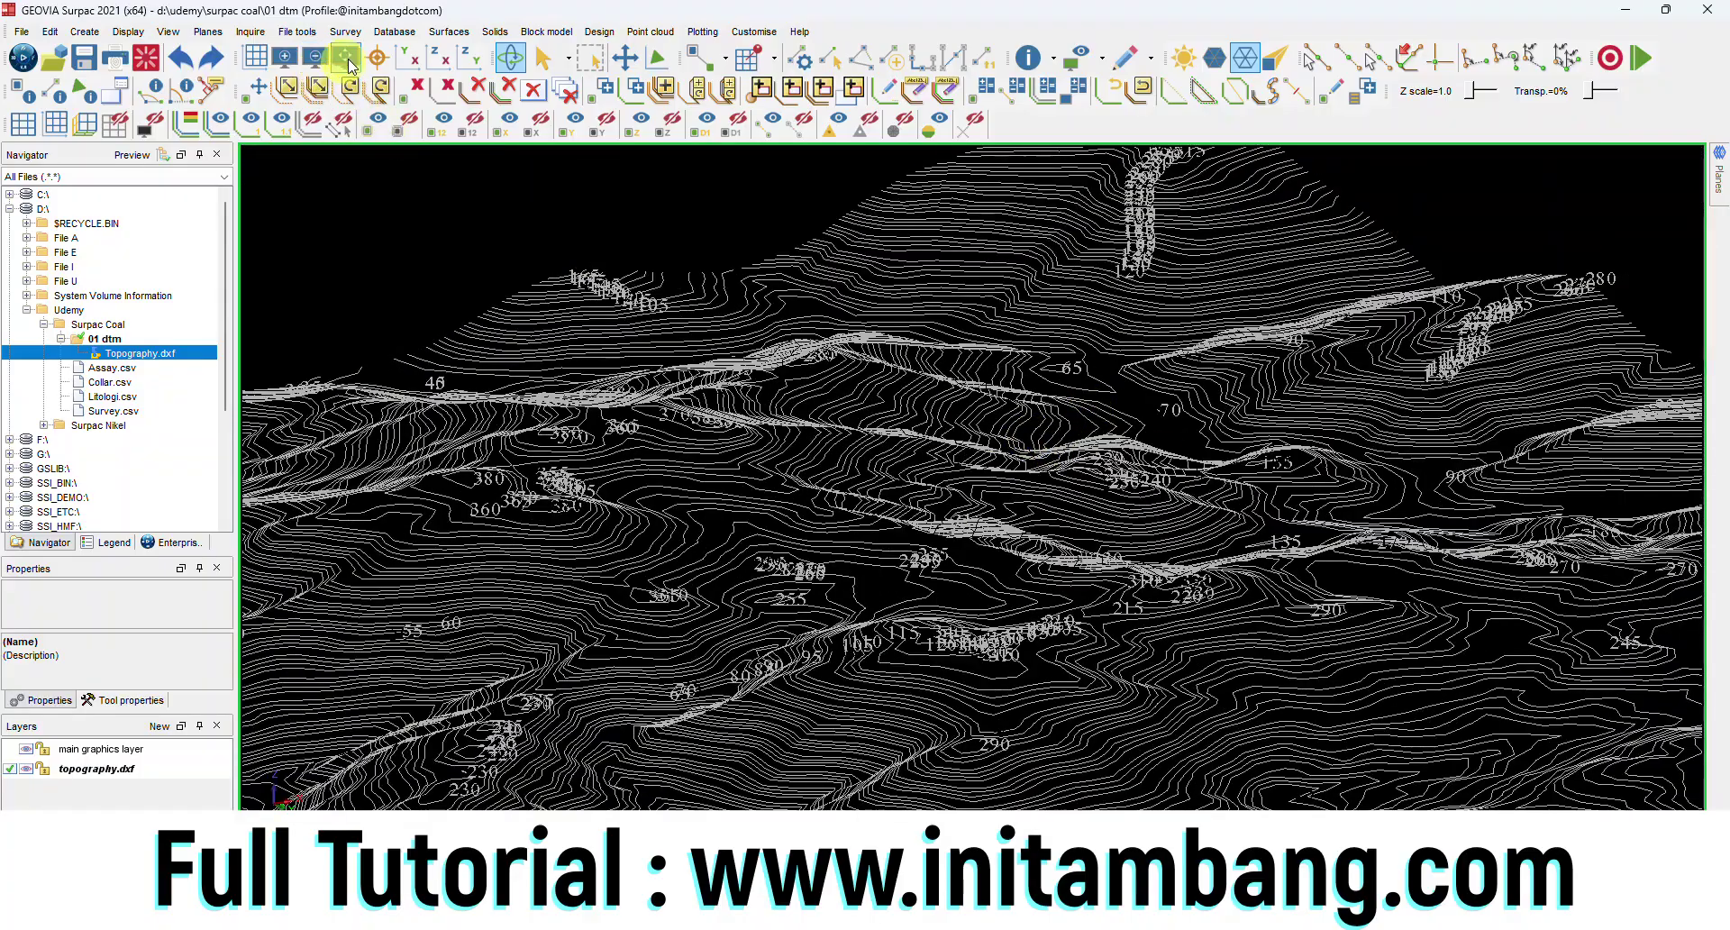
click(343, 59)
click(352, 61)
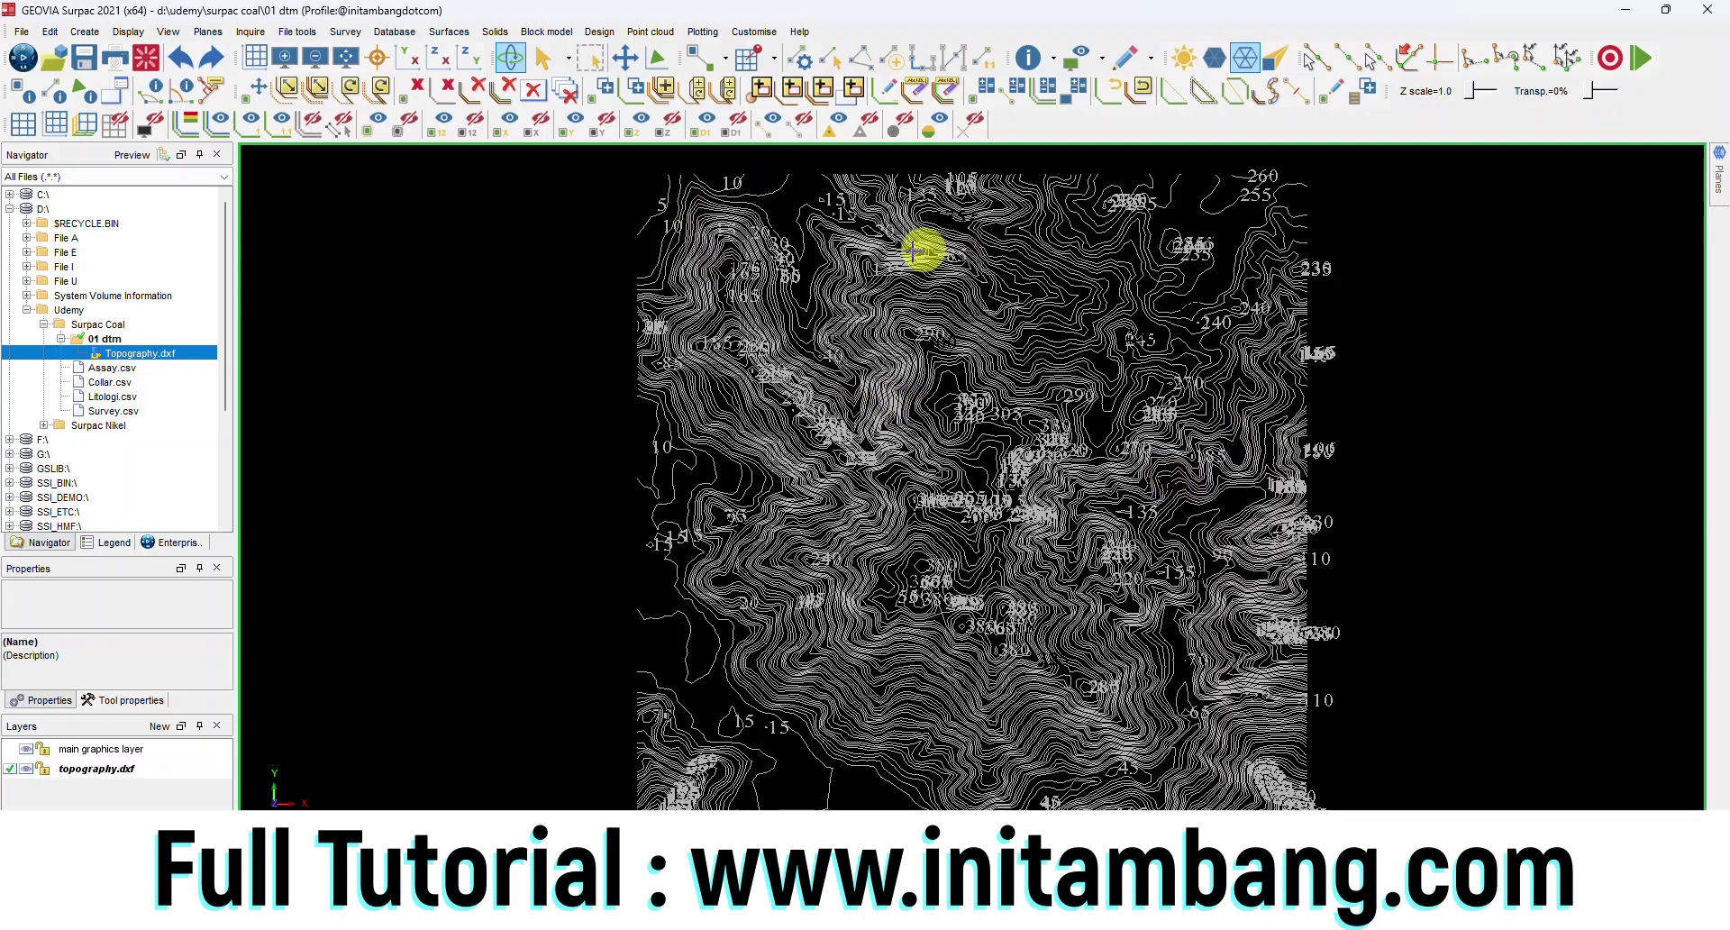
Step: Erase the point attribute labels from the topography.dxf layer
click(665, 121)
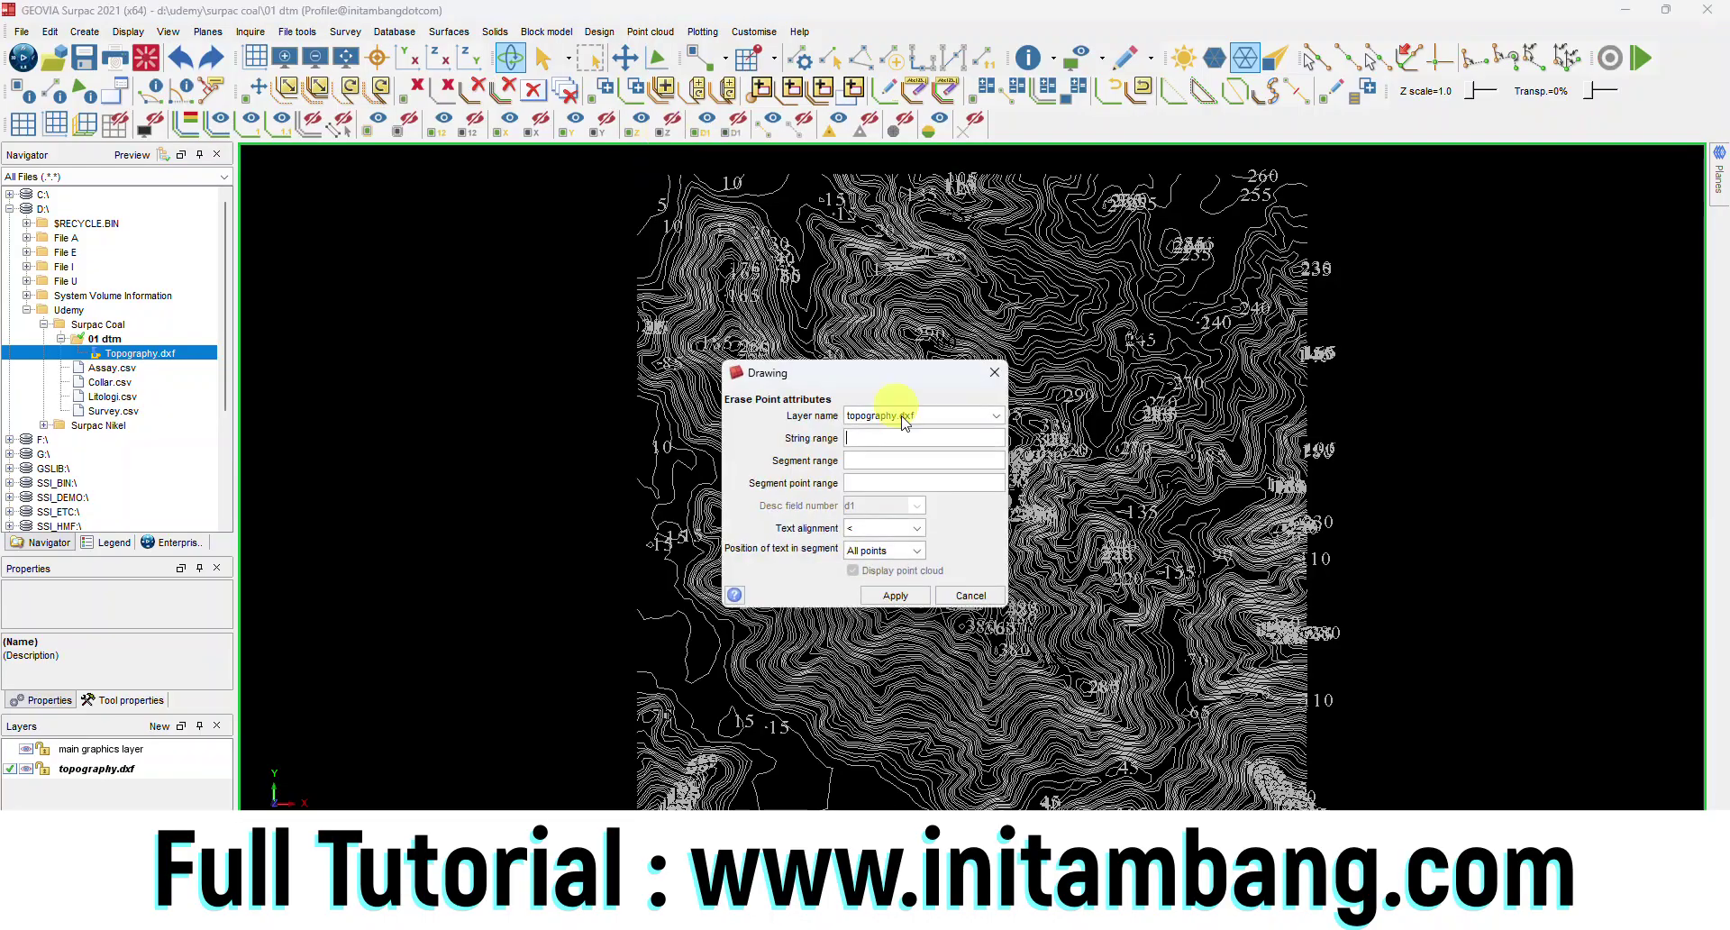
click(895, 595)
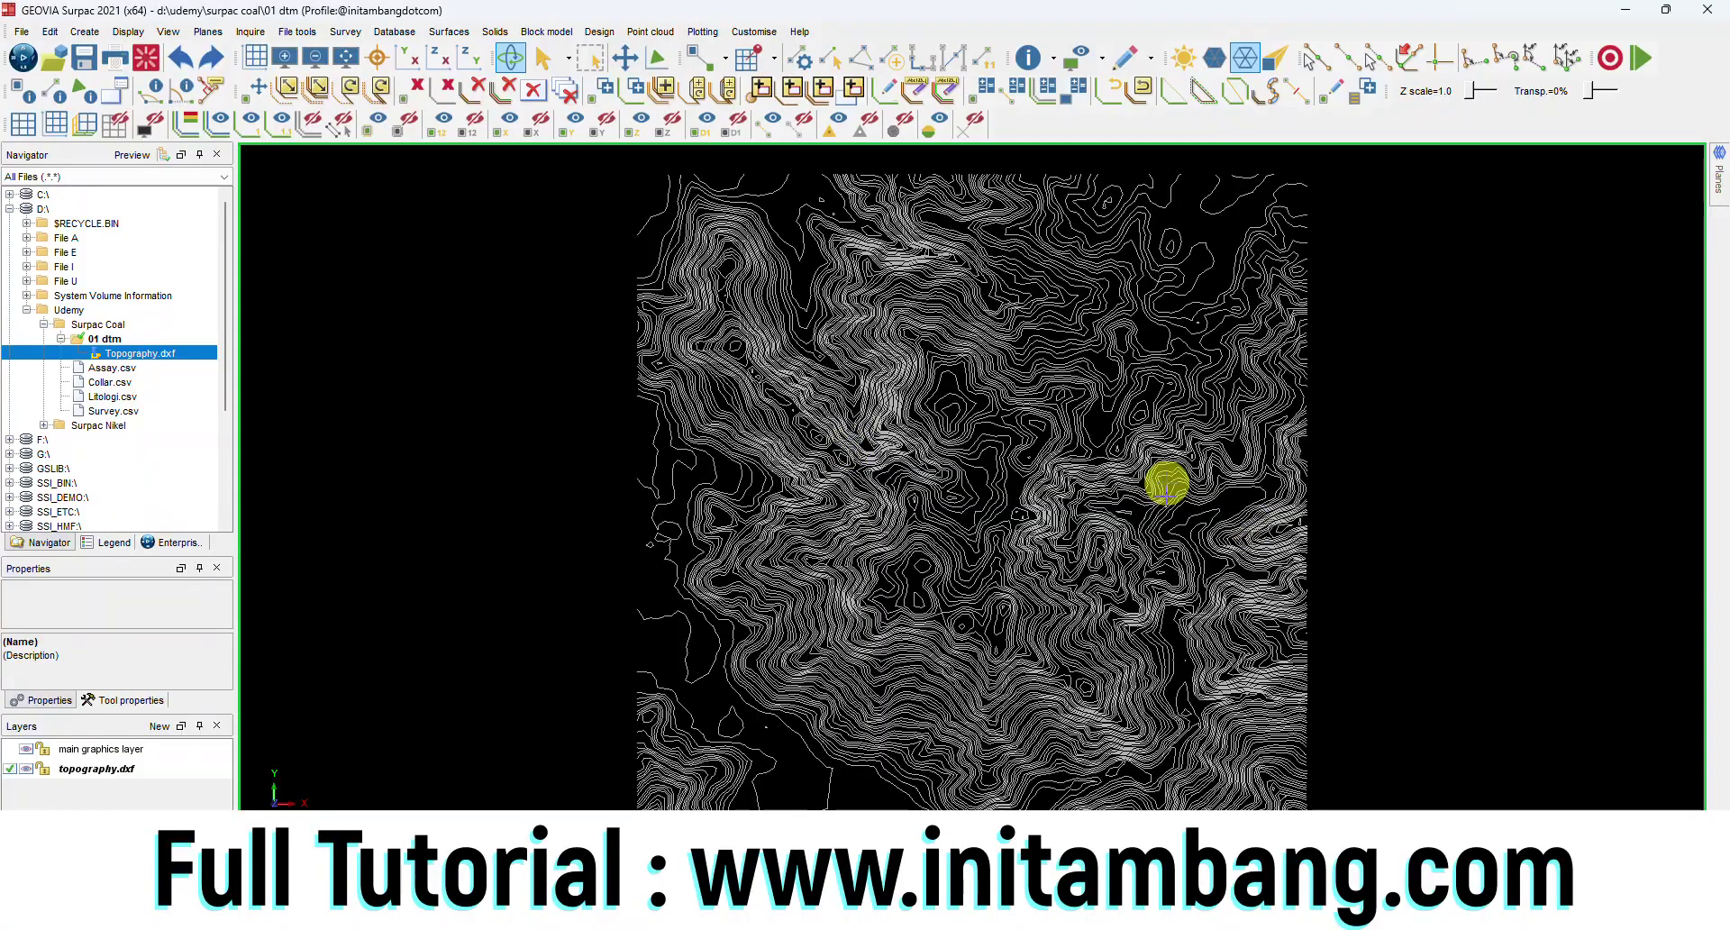
drag(1152, 661, 1173, 620)
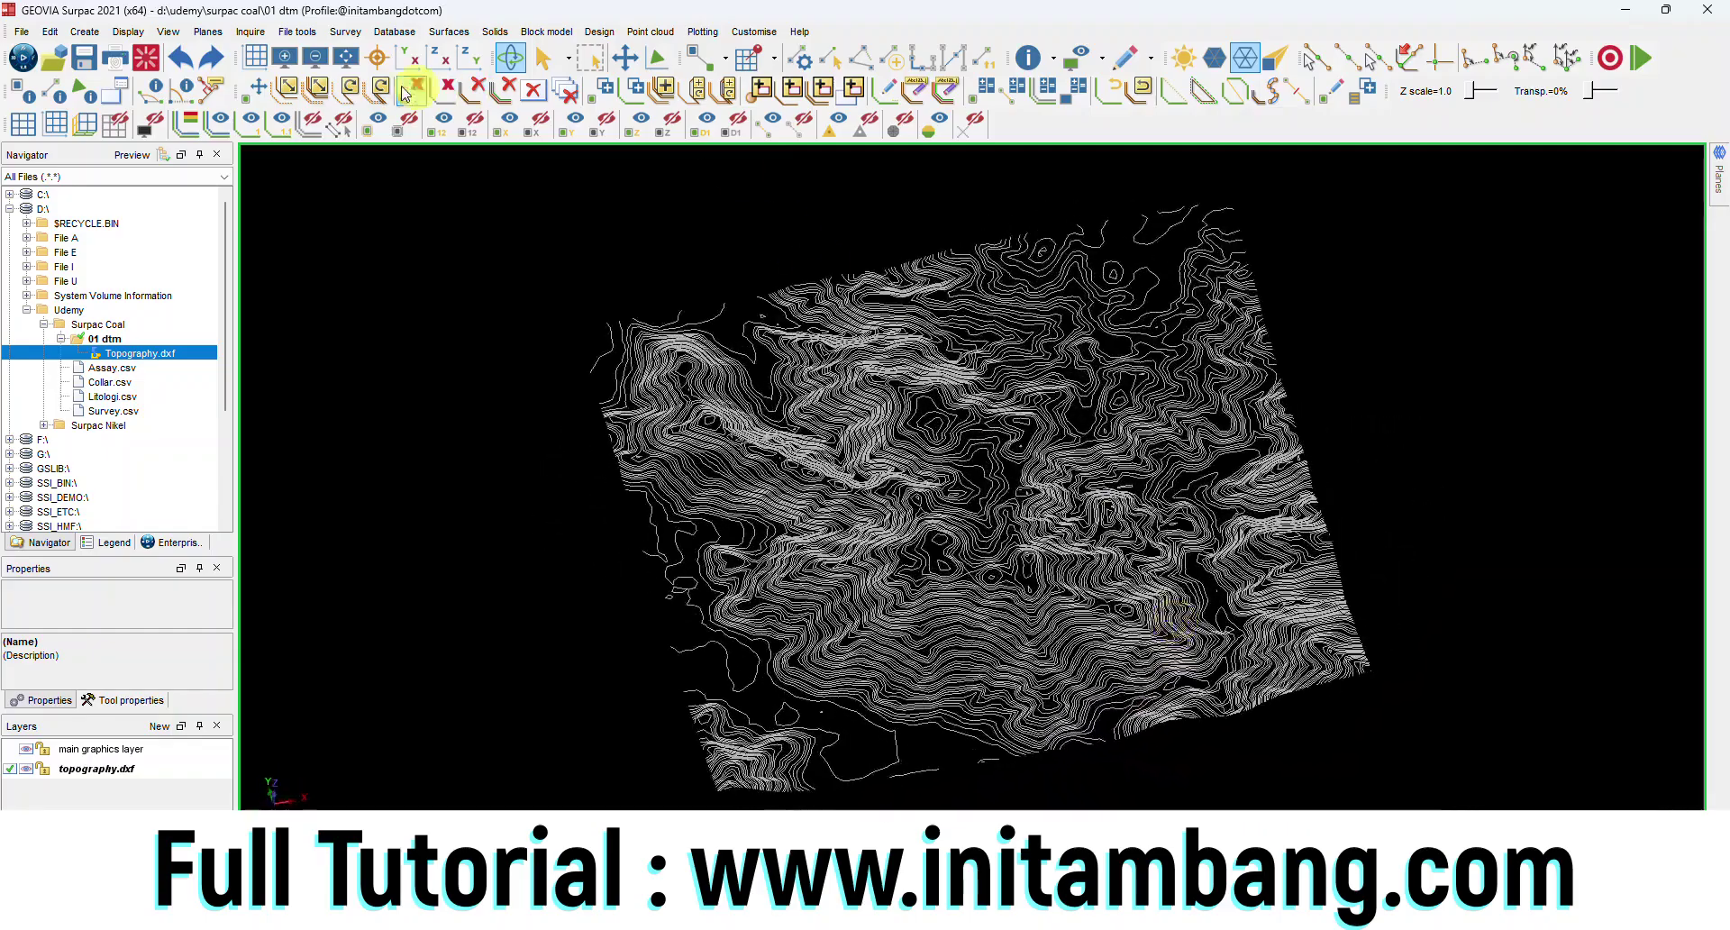
click(348, 67)
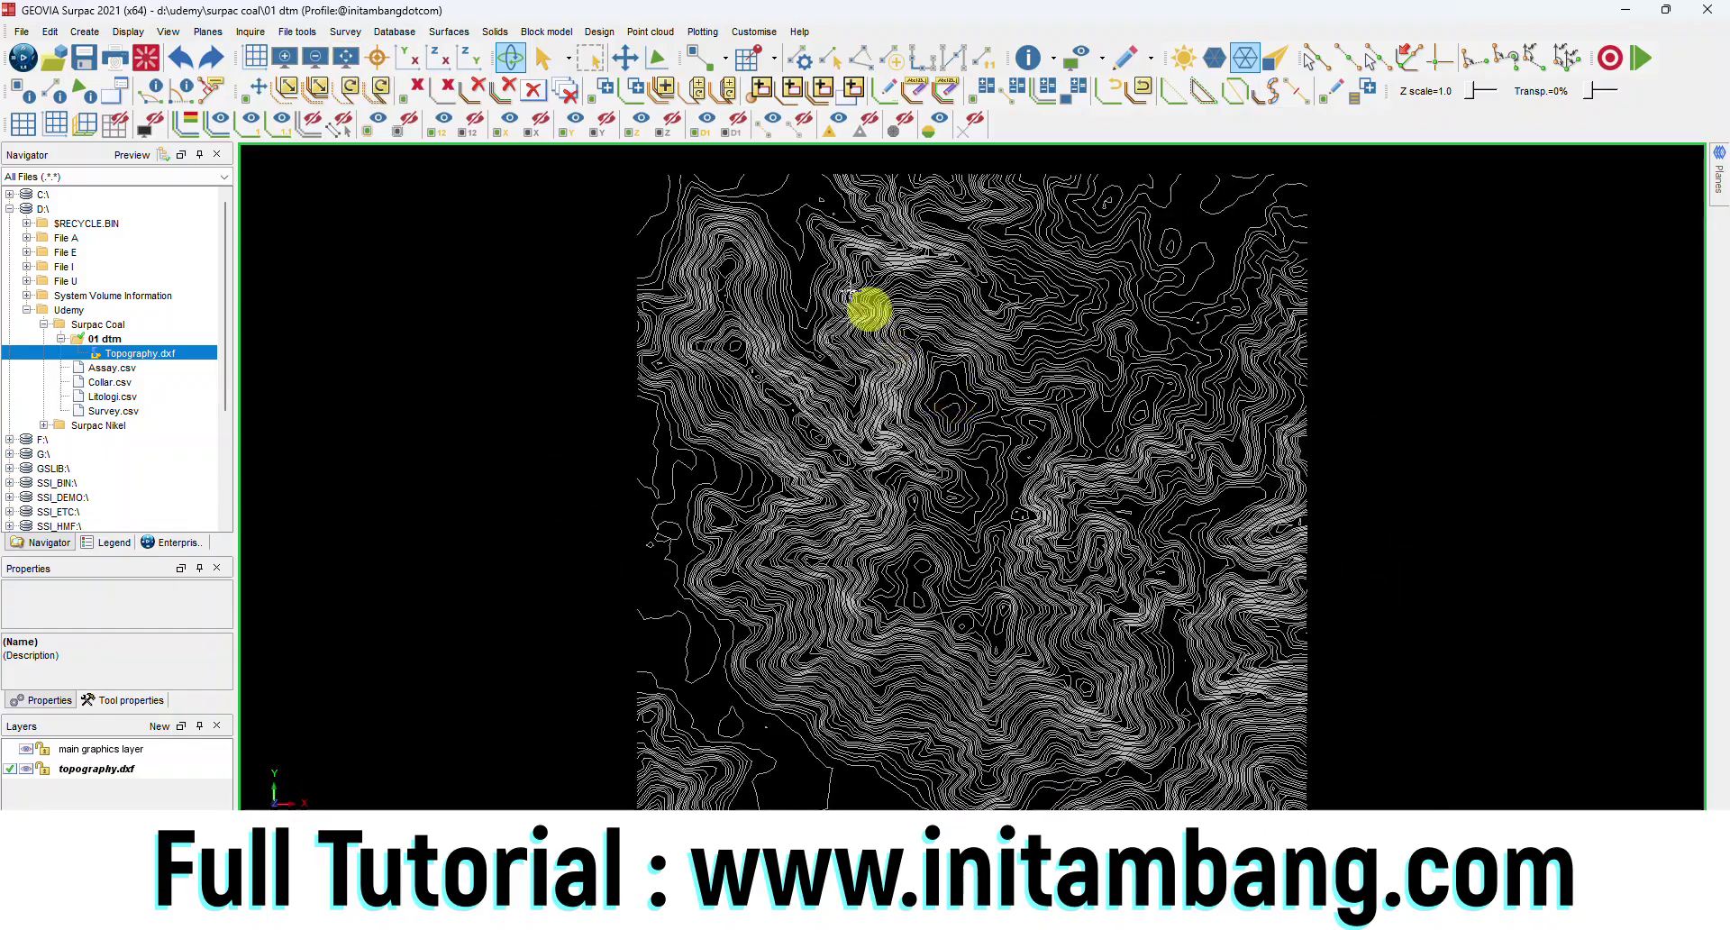
Step: Create a DTM from the topography.dxf layer with object ID 1 on the XY plane, with the breakline test disabled
click(455, 33)
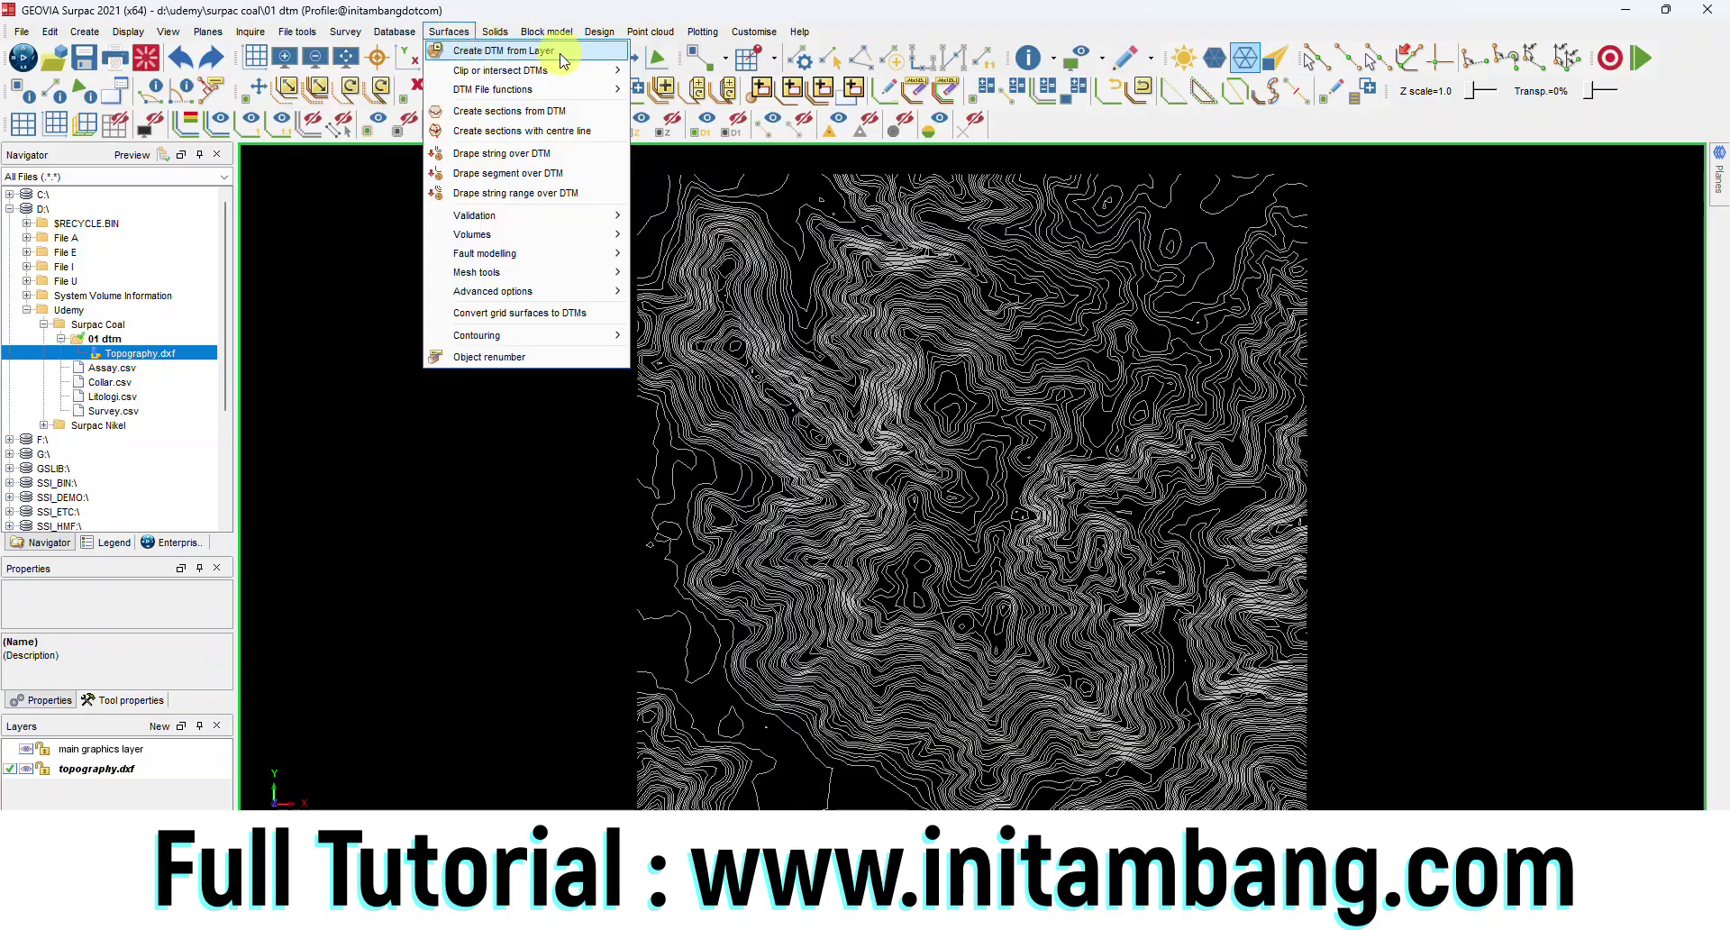
click(590, 54)
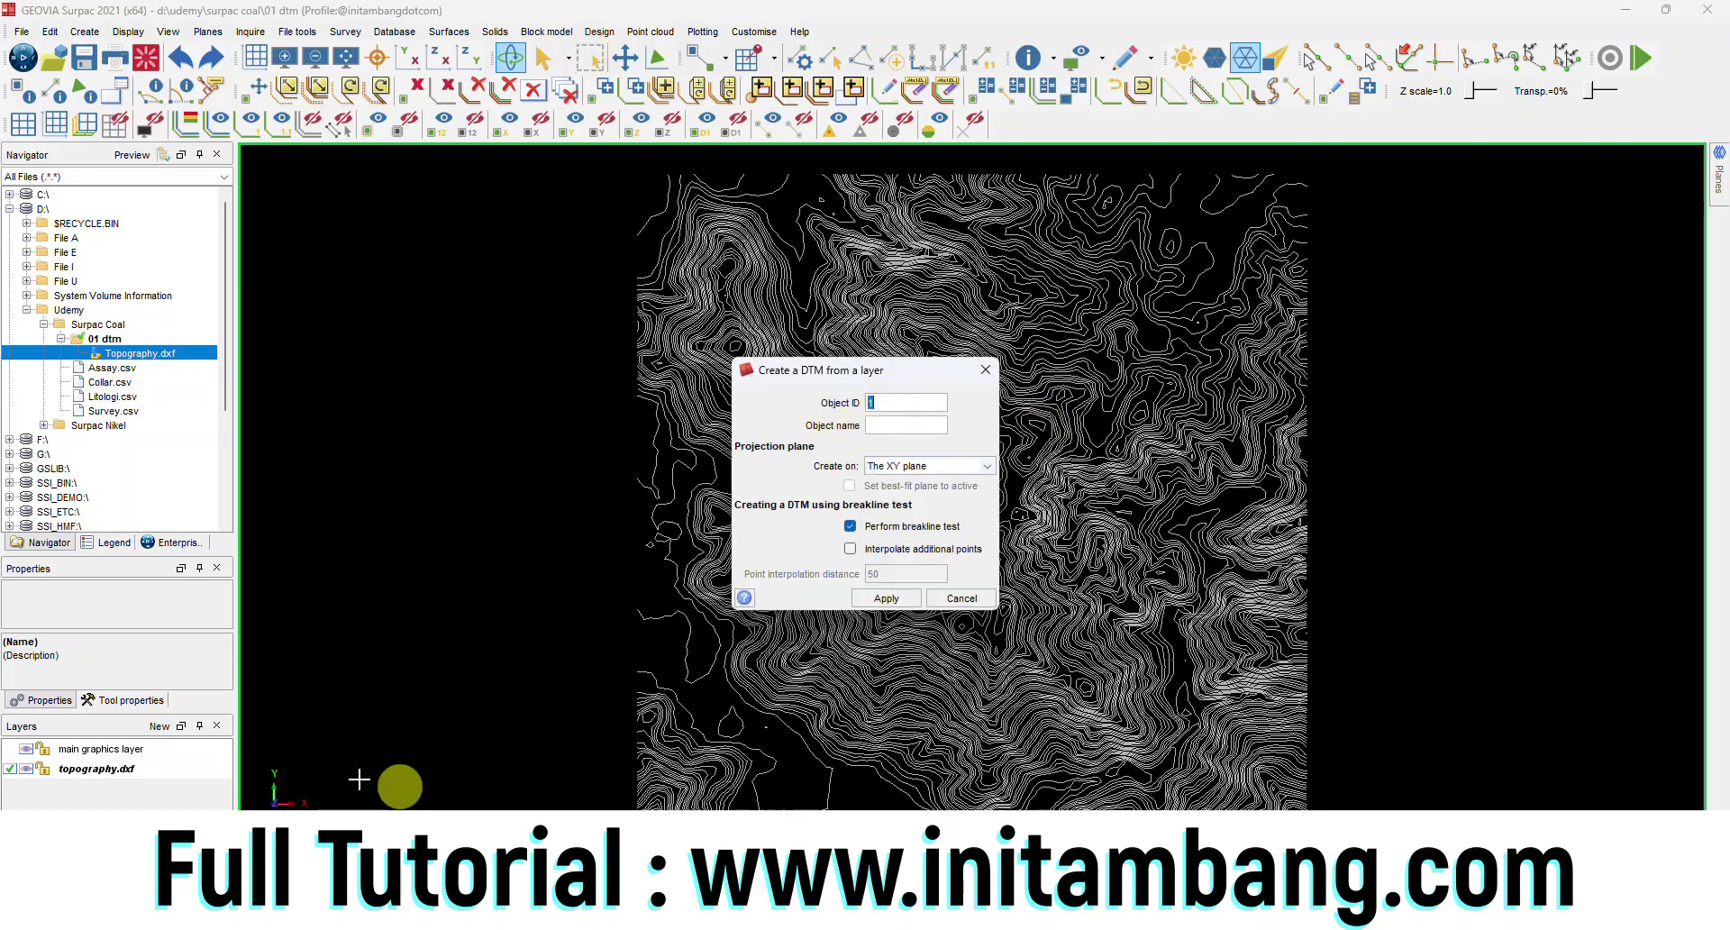
click(971, 464)
click(926, 484)
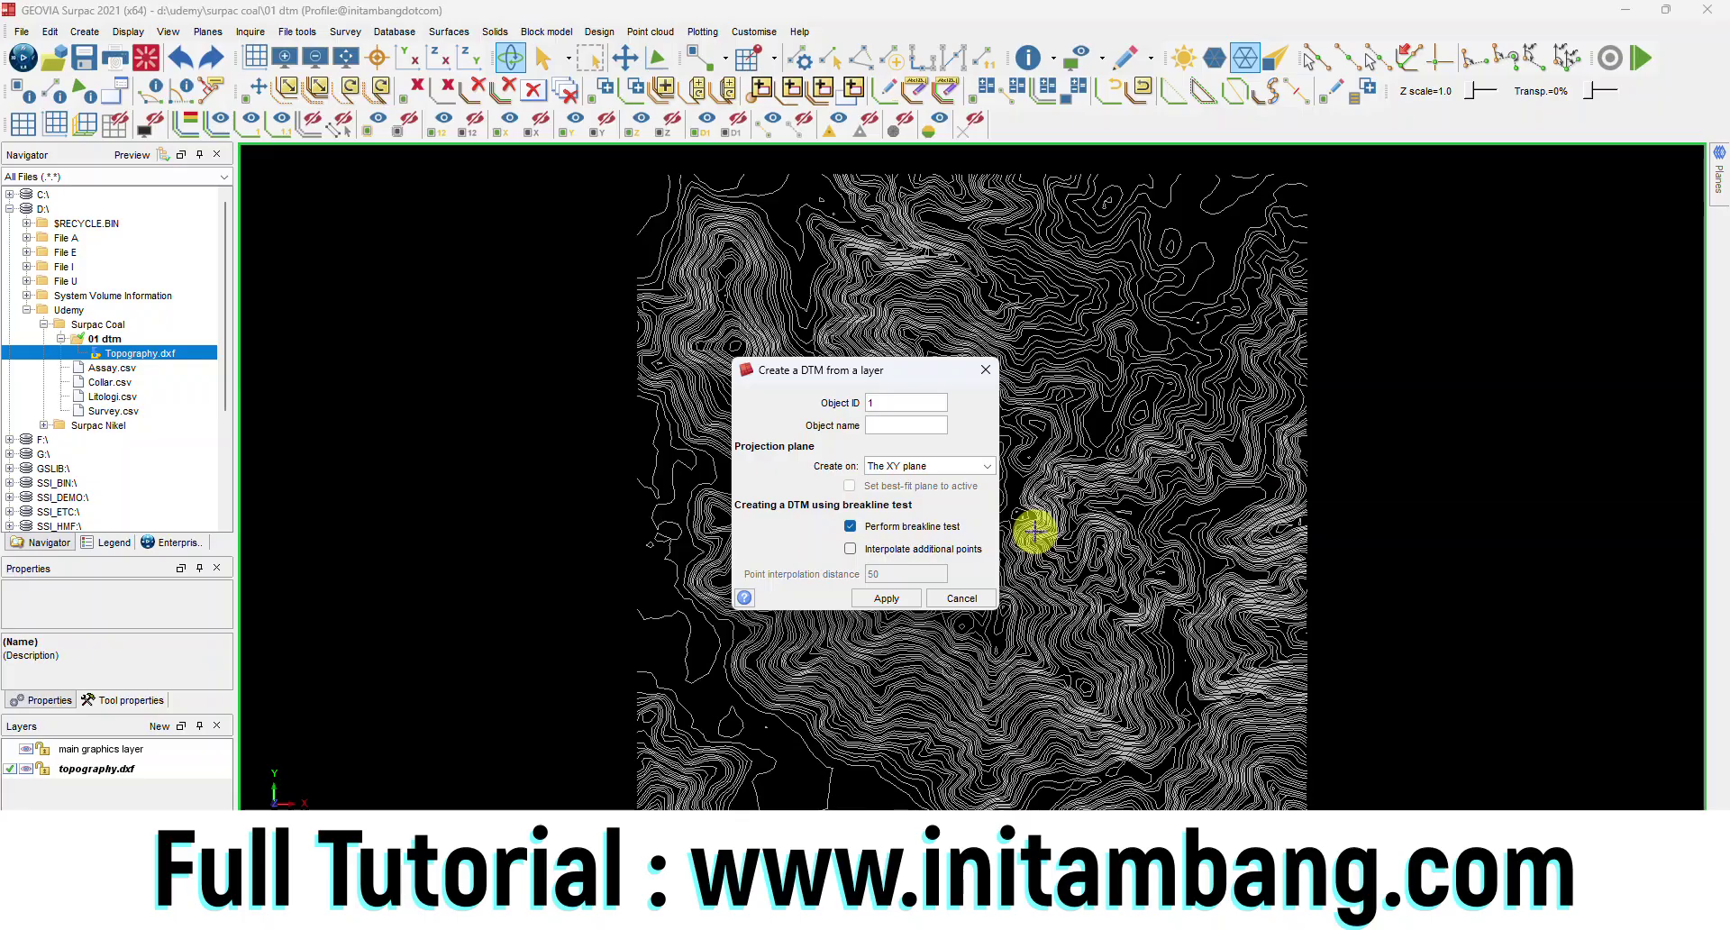
click(849, 526)
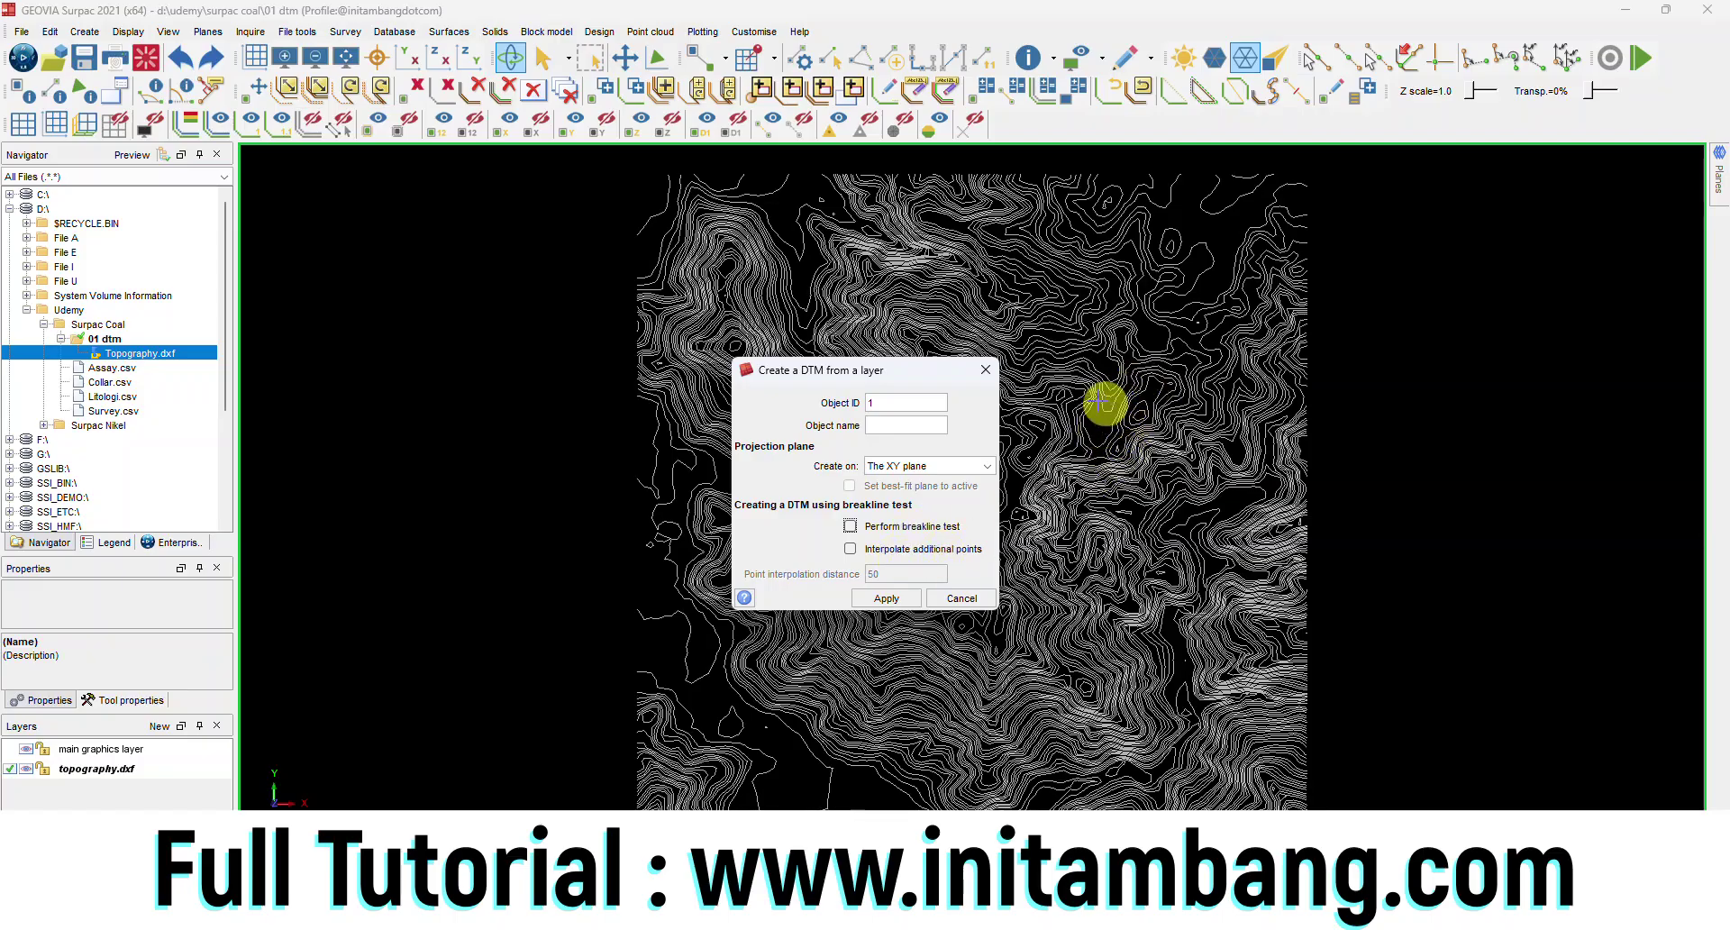
click(901, 598)
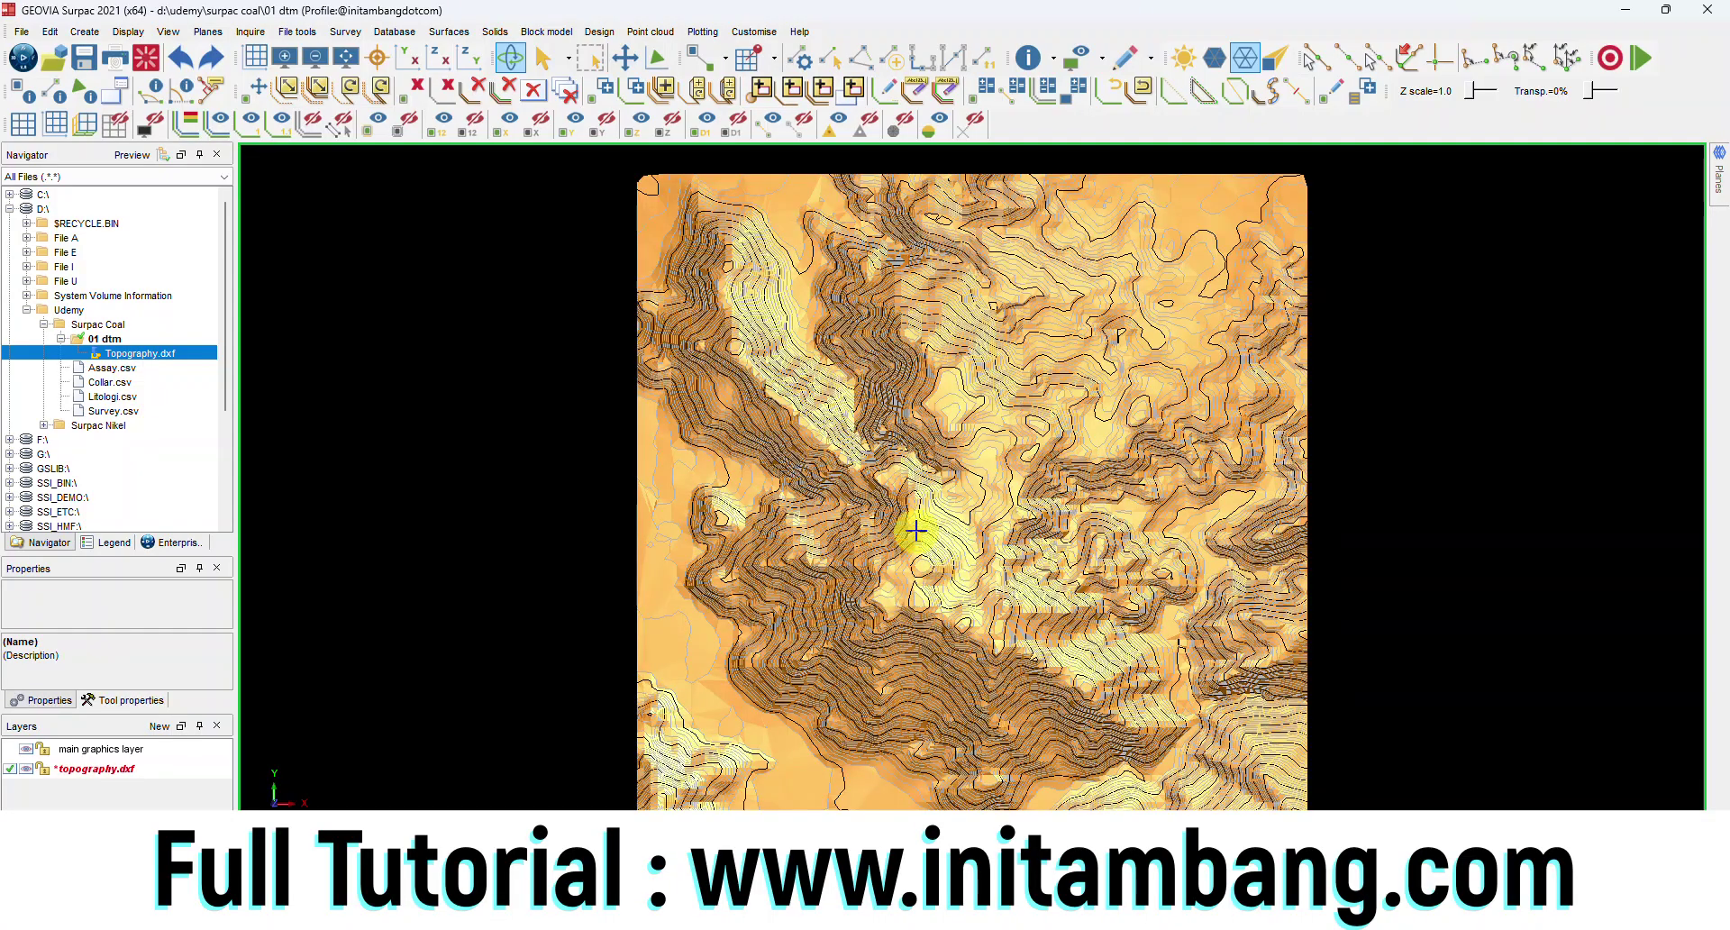
Step: Save the surface in binary format as the Surpac DTM file topography.dtm, without saving styles
scroll(946, 550, up, 3)
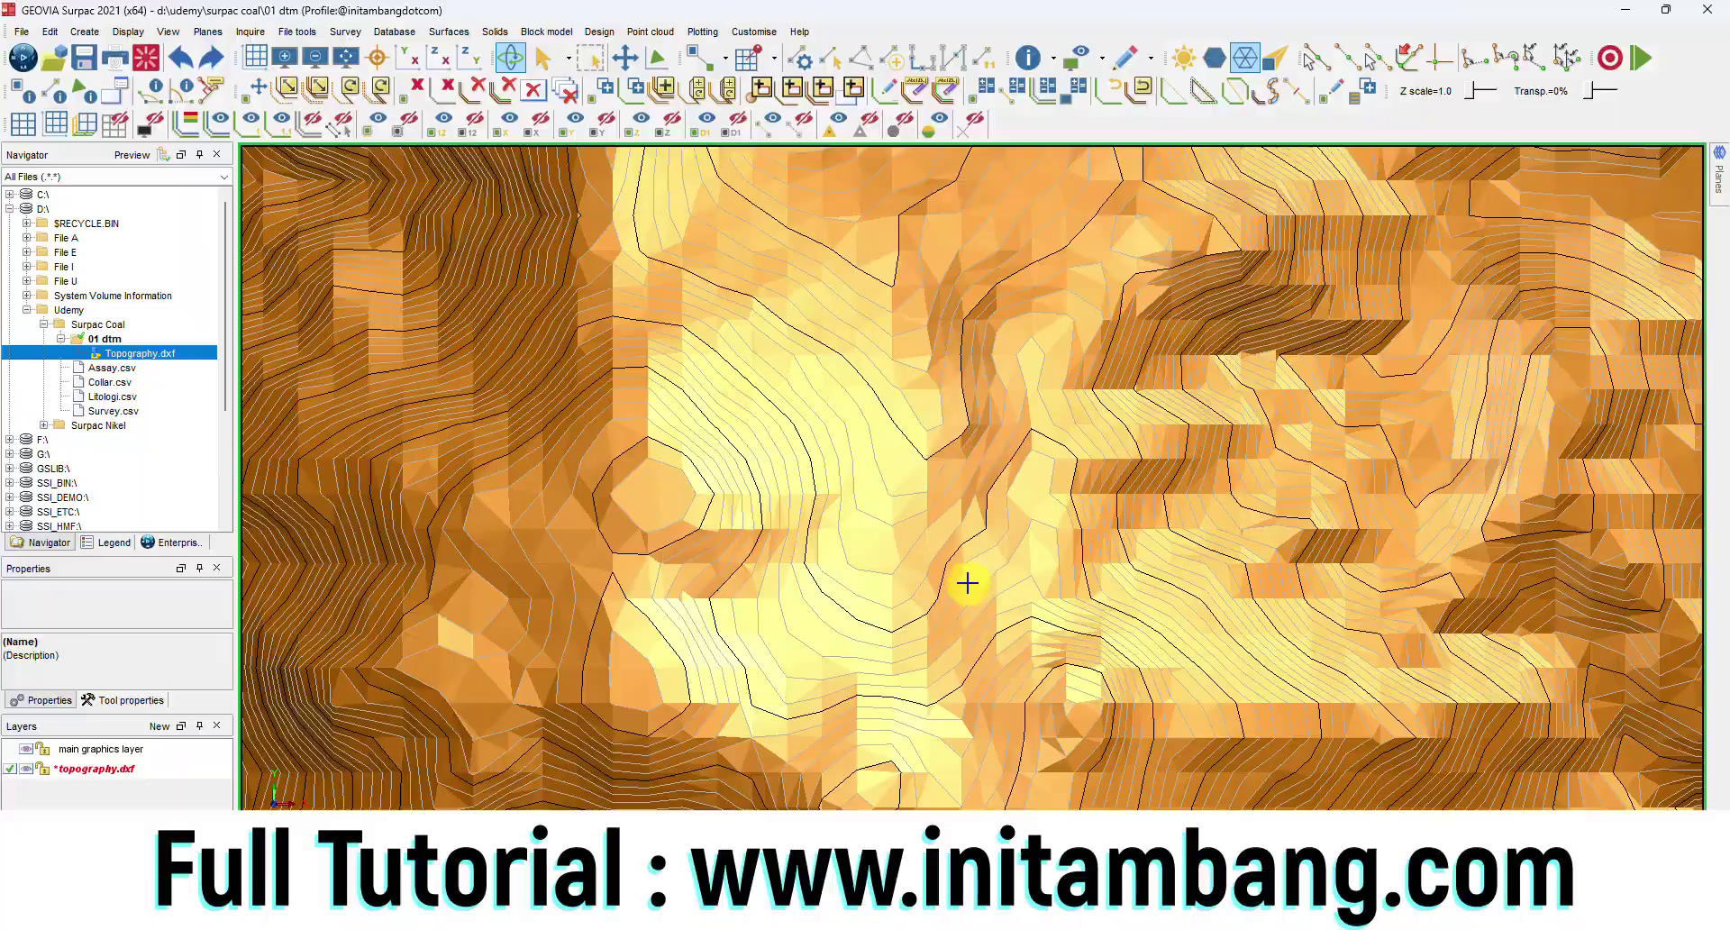
scroll(962, 578, down, 5)
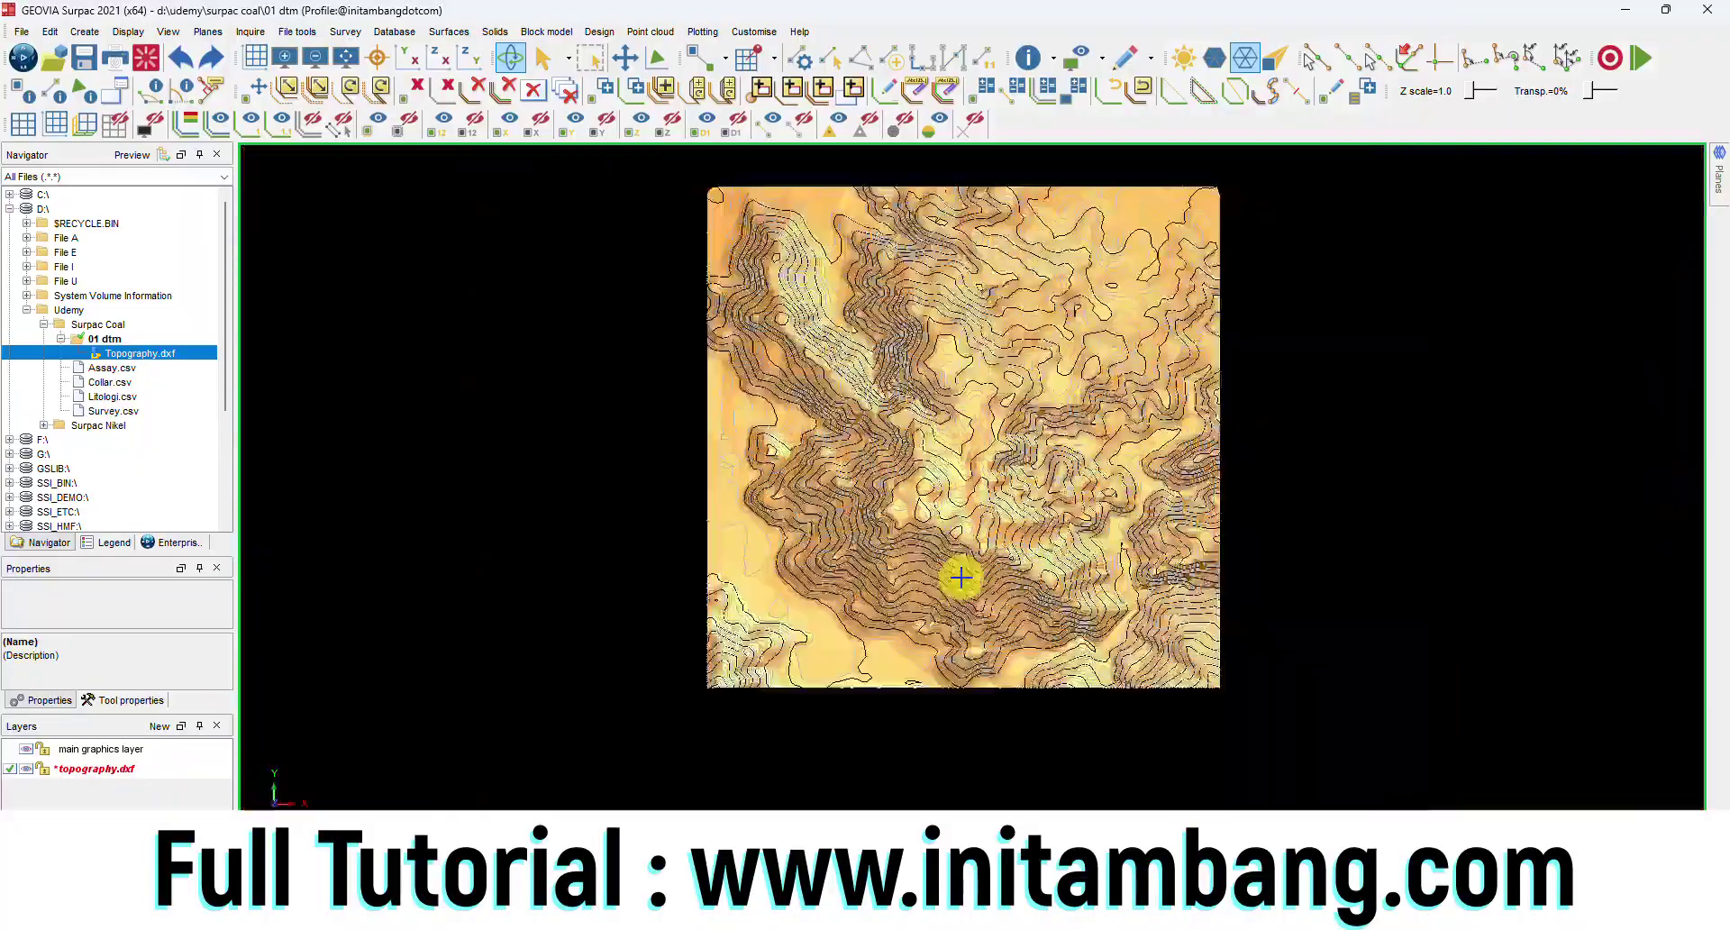
mouse_move(1027, 584)
mouse_down()
mouse_move(1050, 540)
mouse_move(1027, 536)
mouse_move(1069, 541)
mouse_move(991, 577)
mouse_move(1027, 577)
mouse_up()
drag(992, 470, 963, 504)
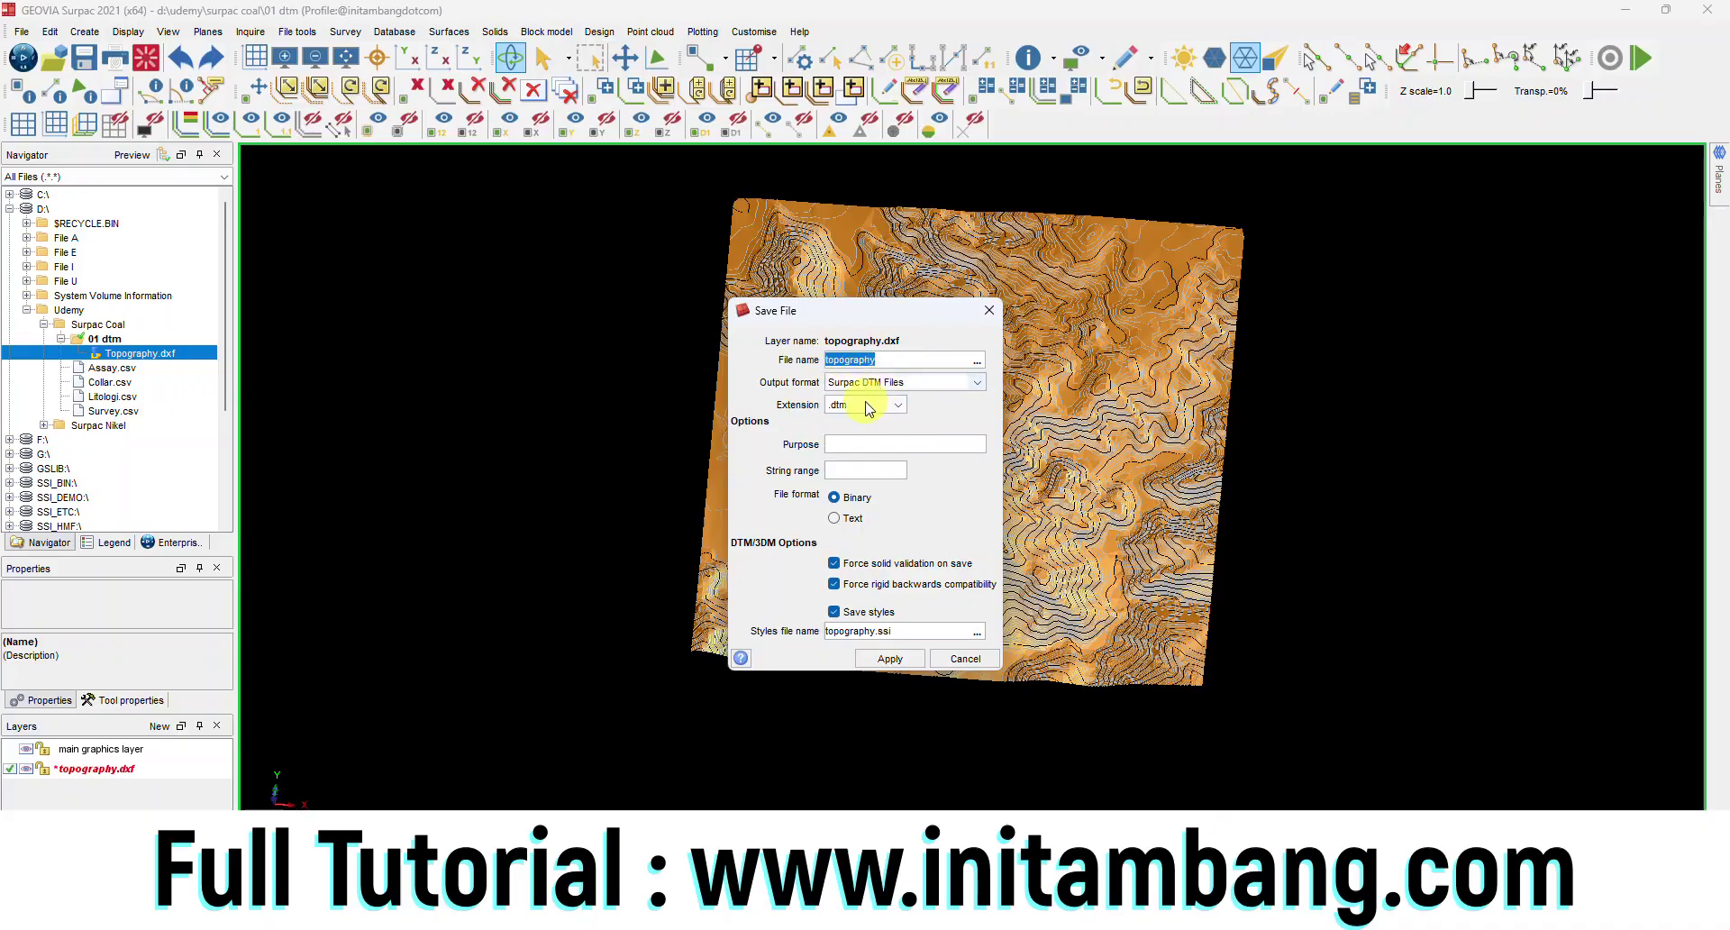
click(835, 613)
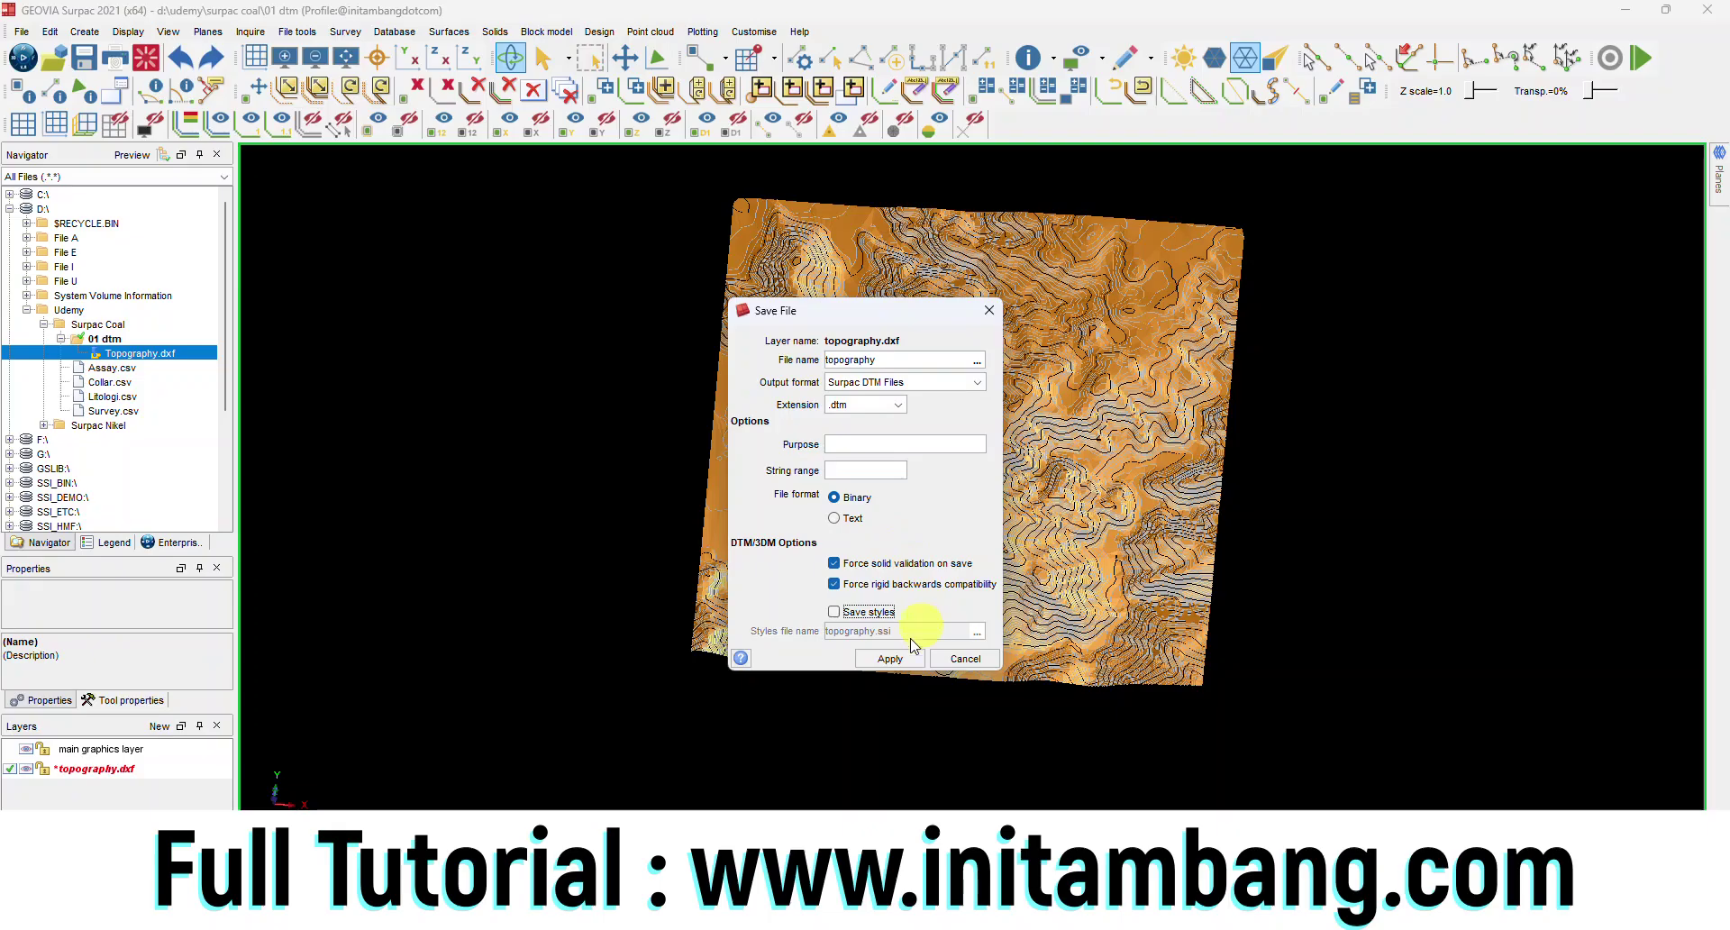
click(890, 659)
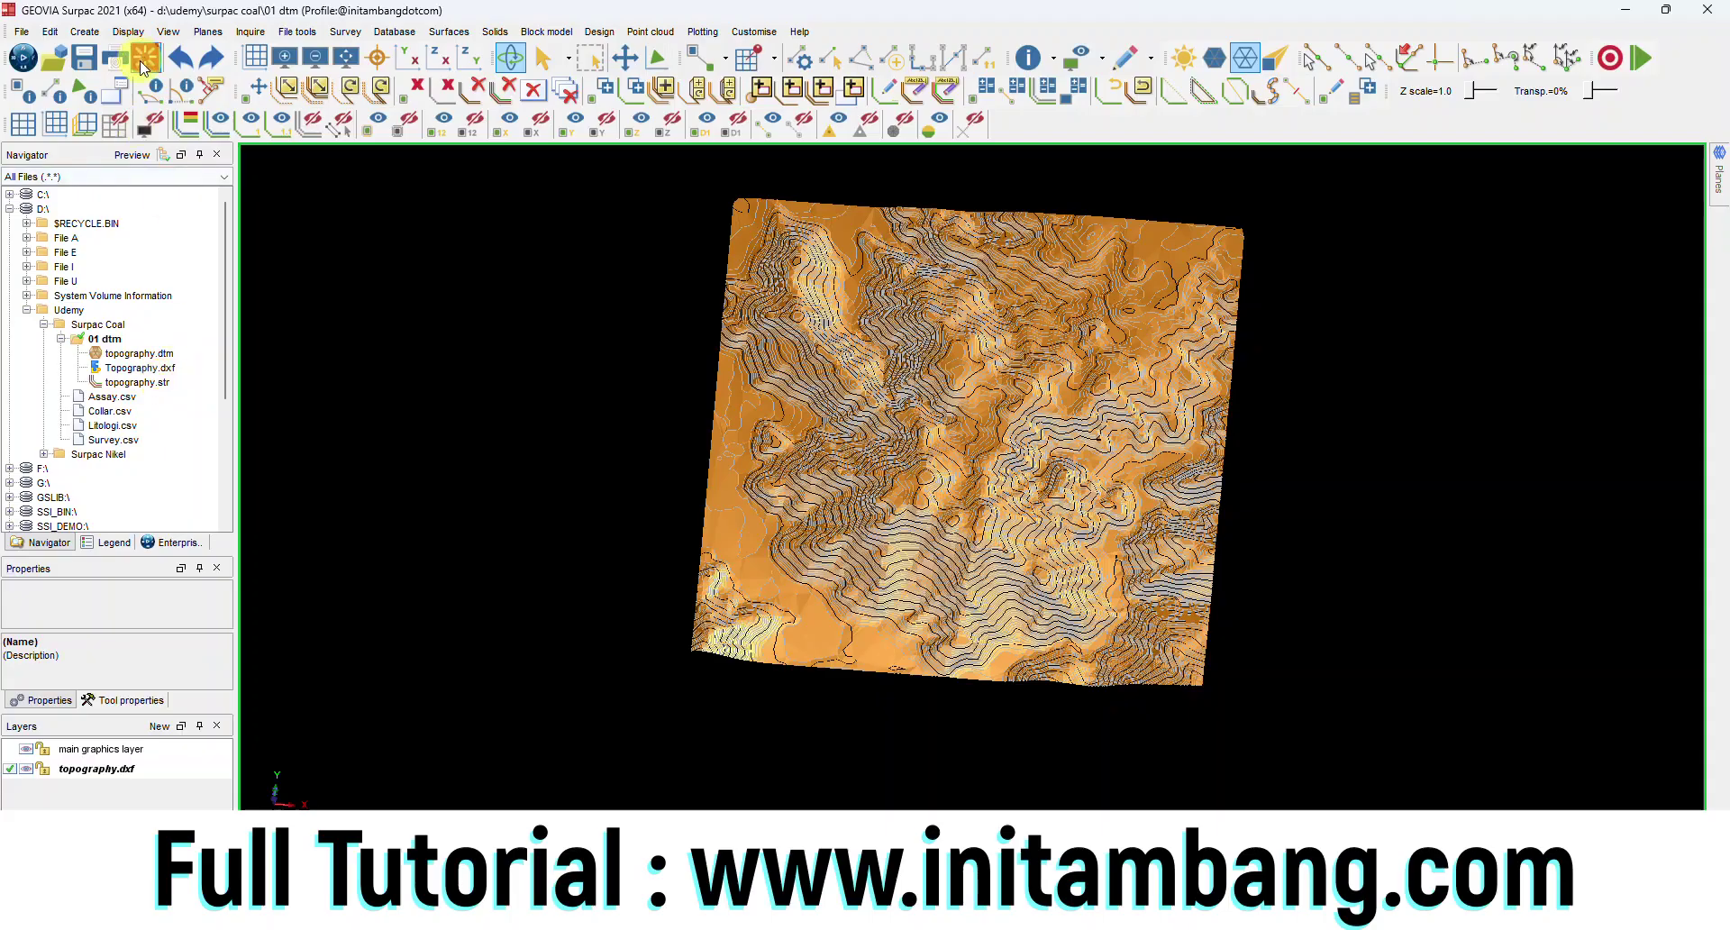
Step: Reset the graphics and open topography.str from the 01 dtm folder to inspect its contour strings
click(146, 57)
click(144, 382)
right_click(143, 382)
click(170, 399)
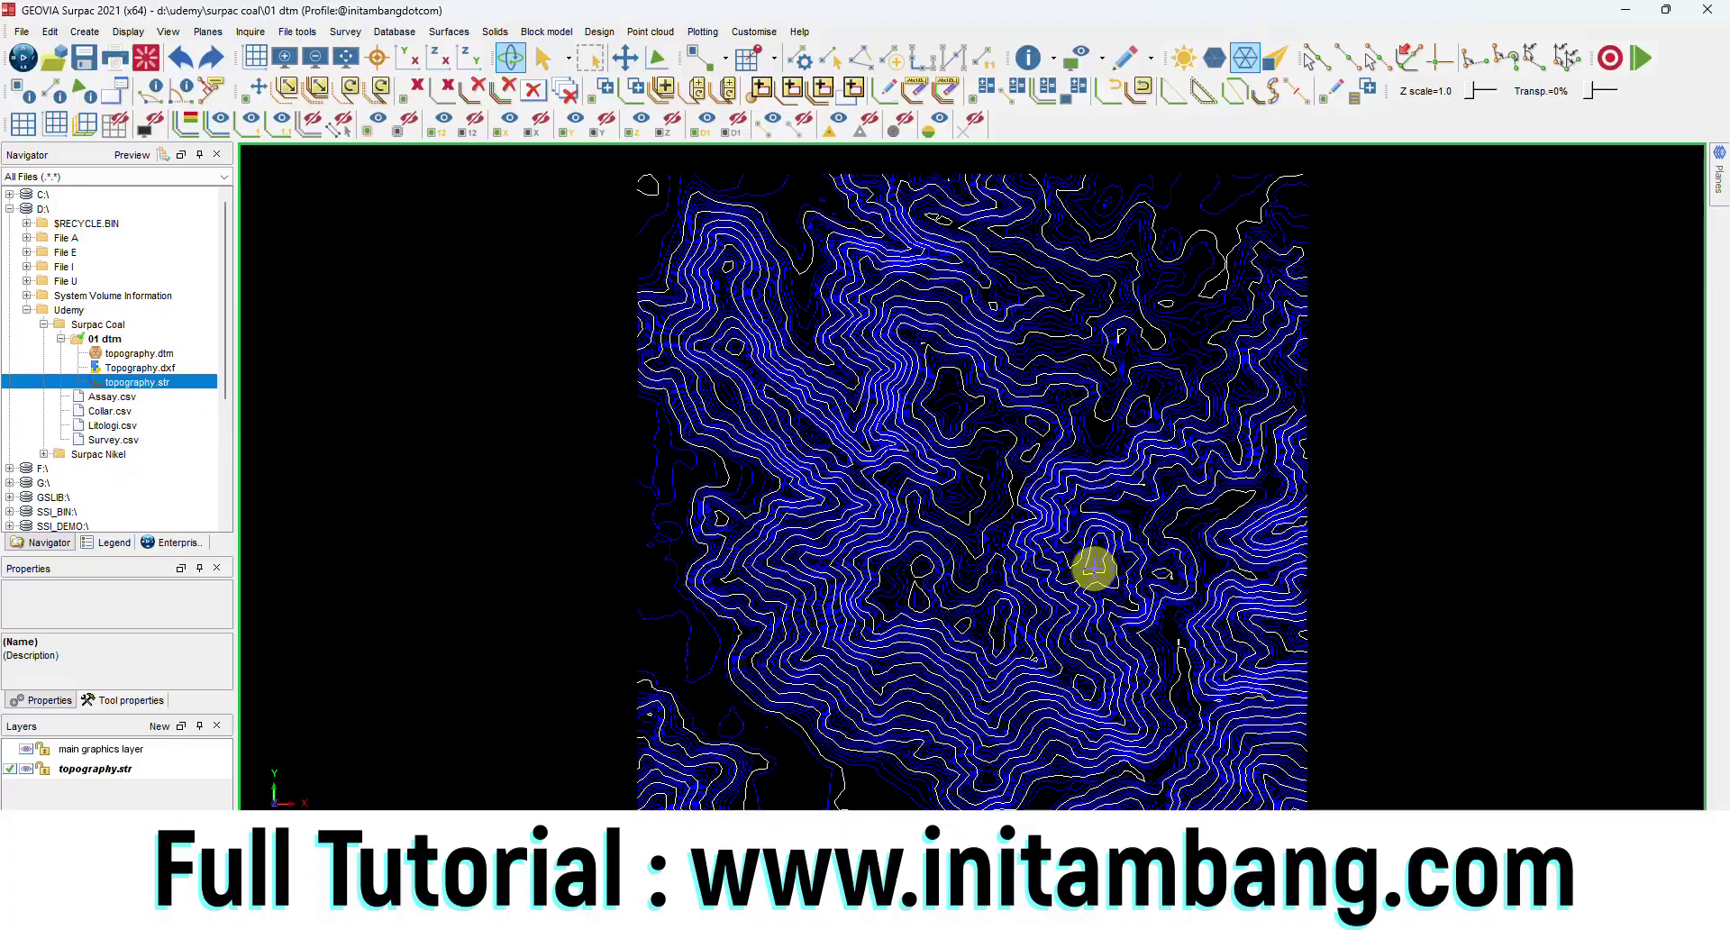
mouse_move(1120, 625)
mouse_down()
mouse_move(1078, 645)
mouse_move(1104, 603)
mouse_move(1109, 640)
mouse_up()
scroll(977, 598, up, 6)
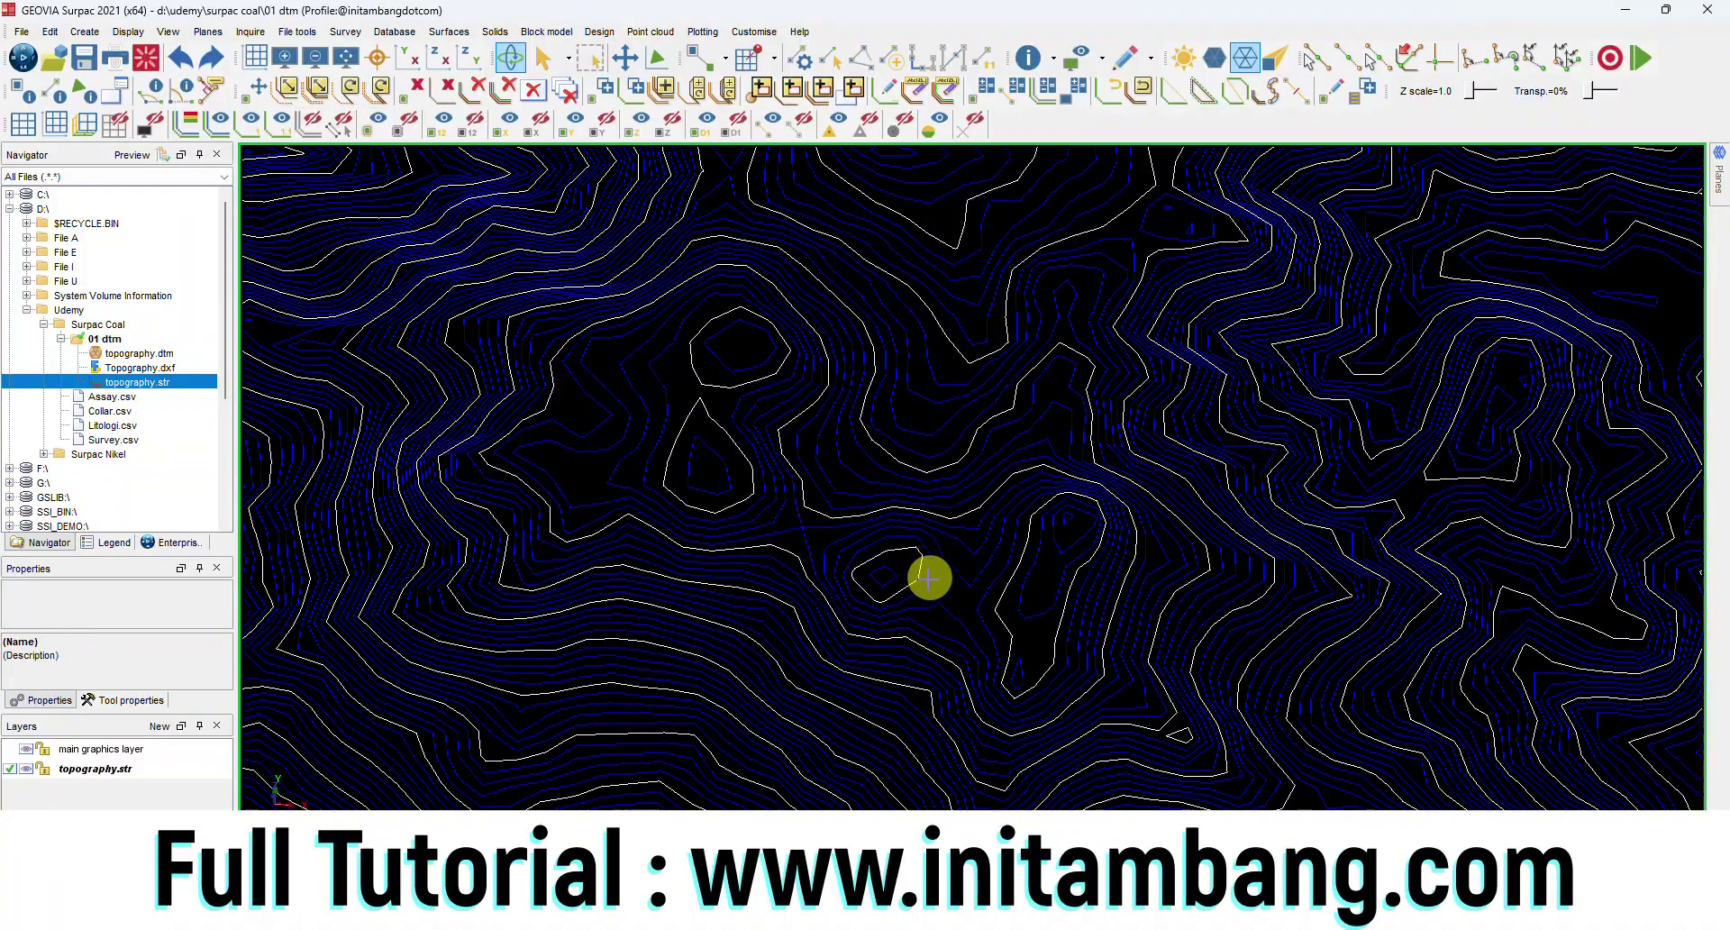
scroll(869, 587, down, 3)
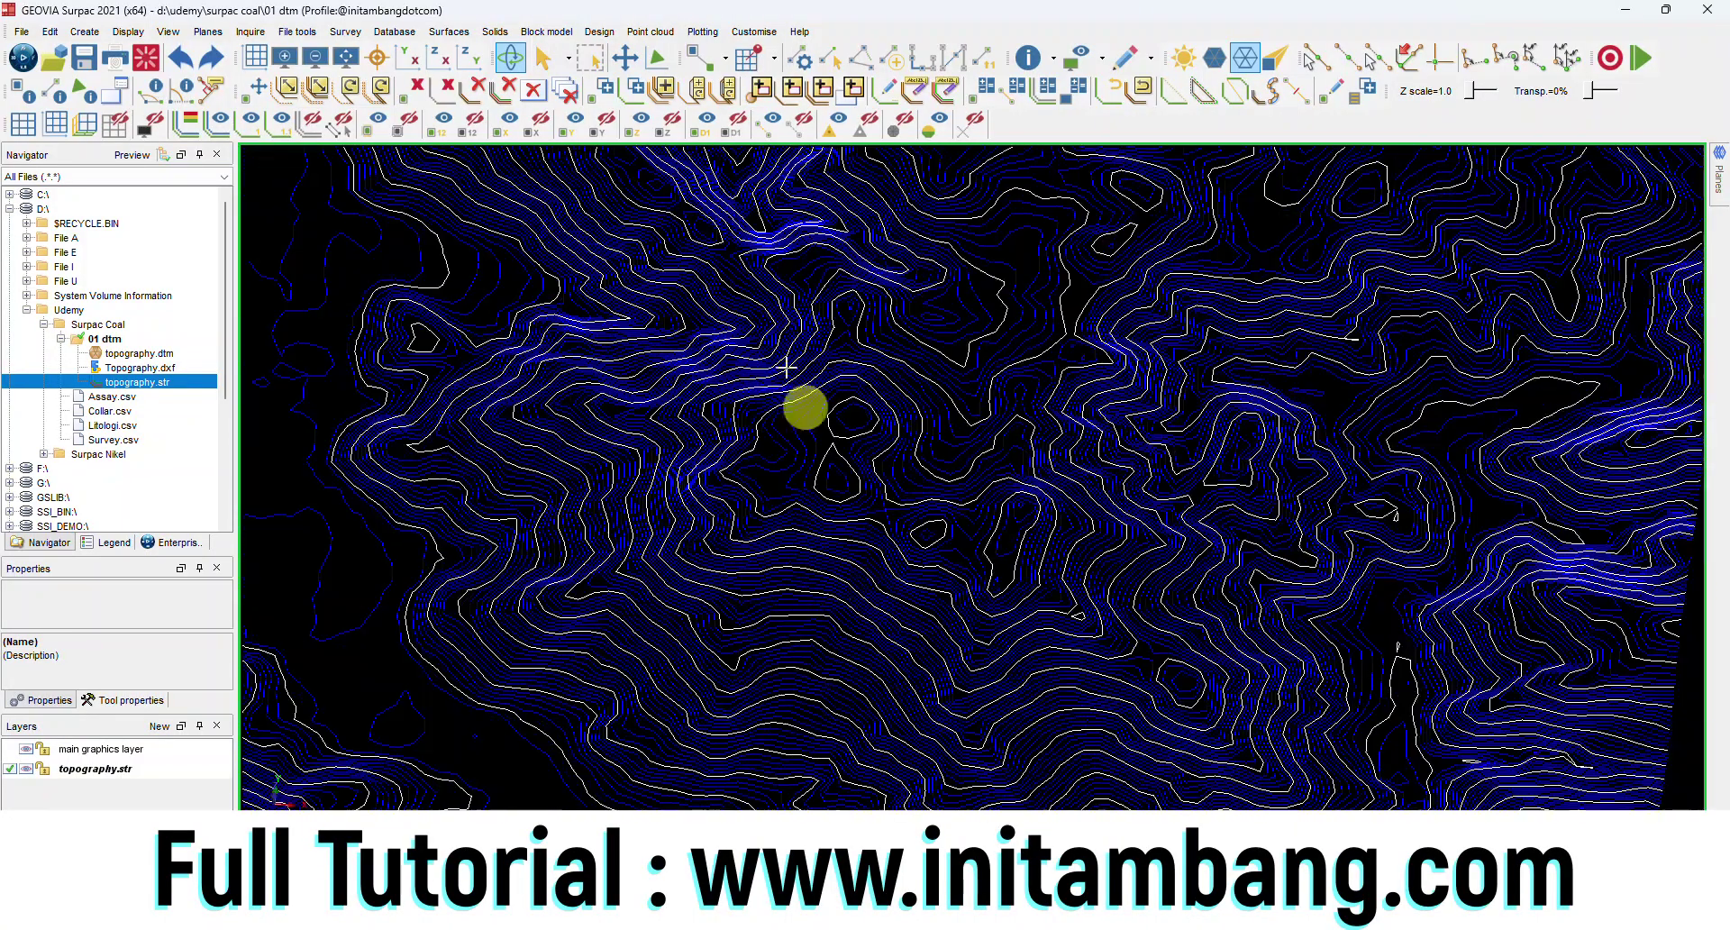
Step: Fit the contour strings to the view, reset the graphics, and open topography.dtm from the 01 dtm folder to inspect its surface
click(348, 59)
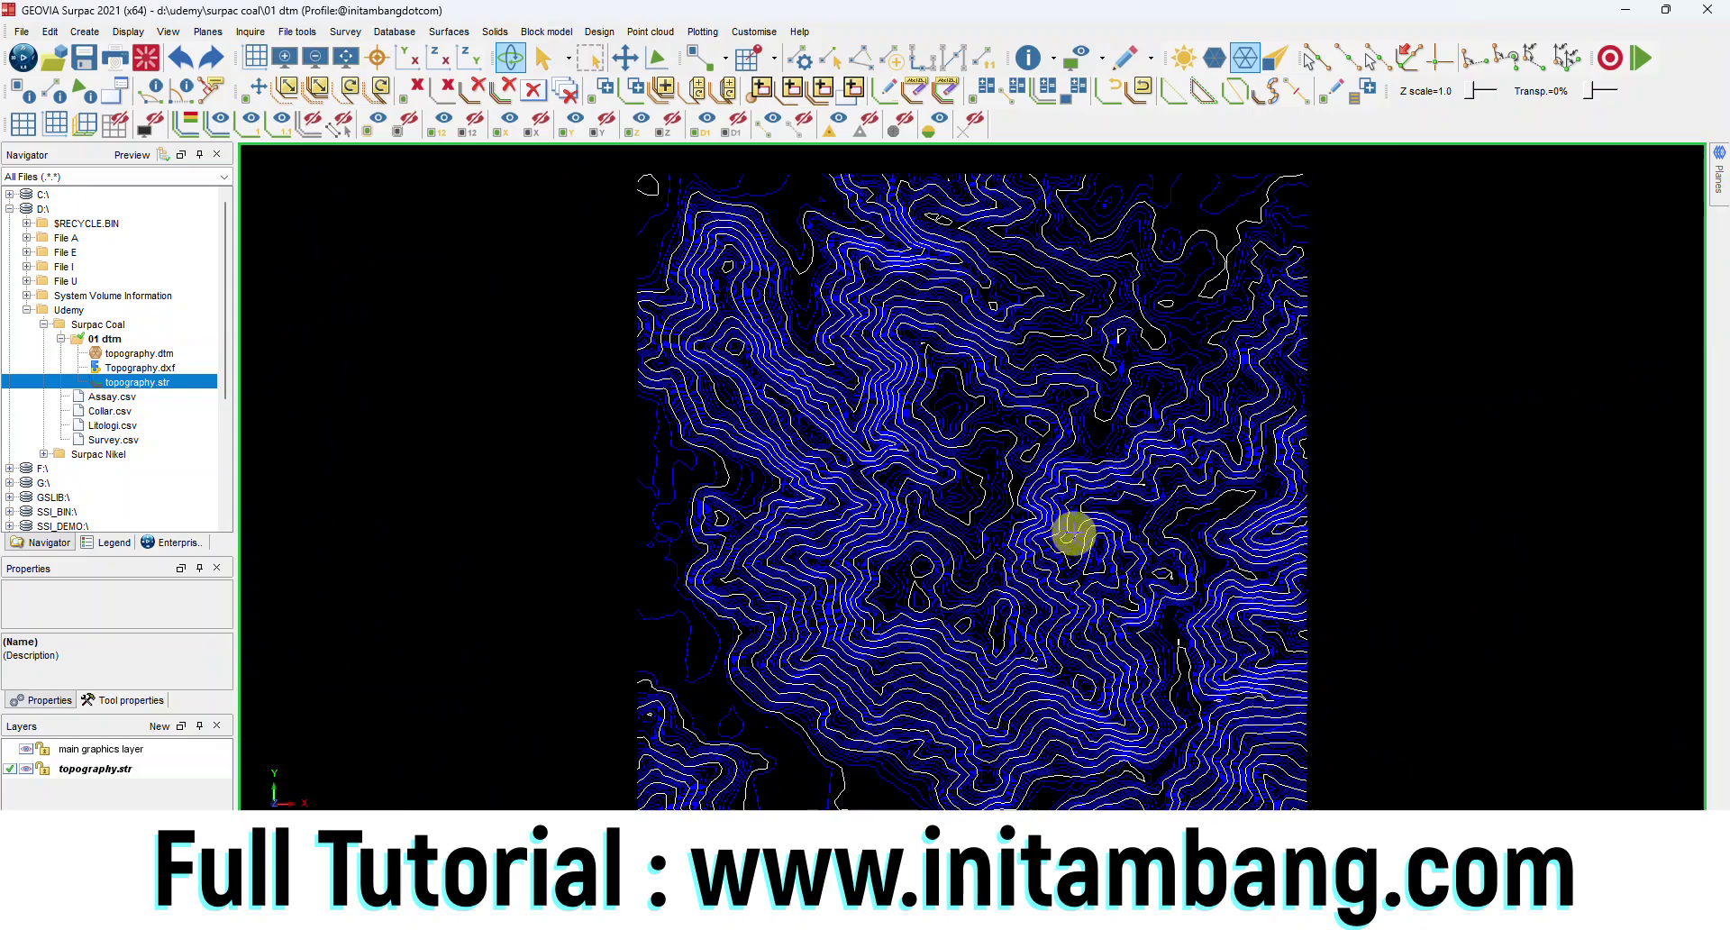
scroll(1032, 541, up, 1)
scroll(1030, 543, down, 1)
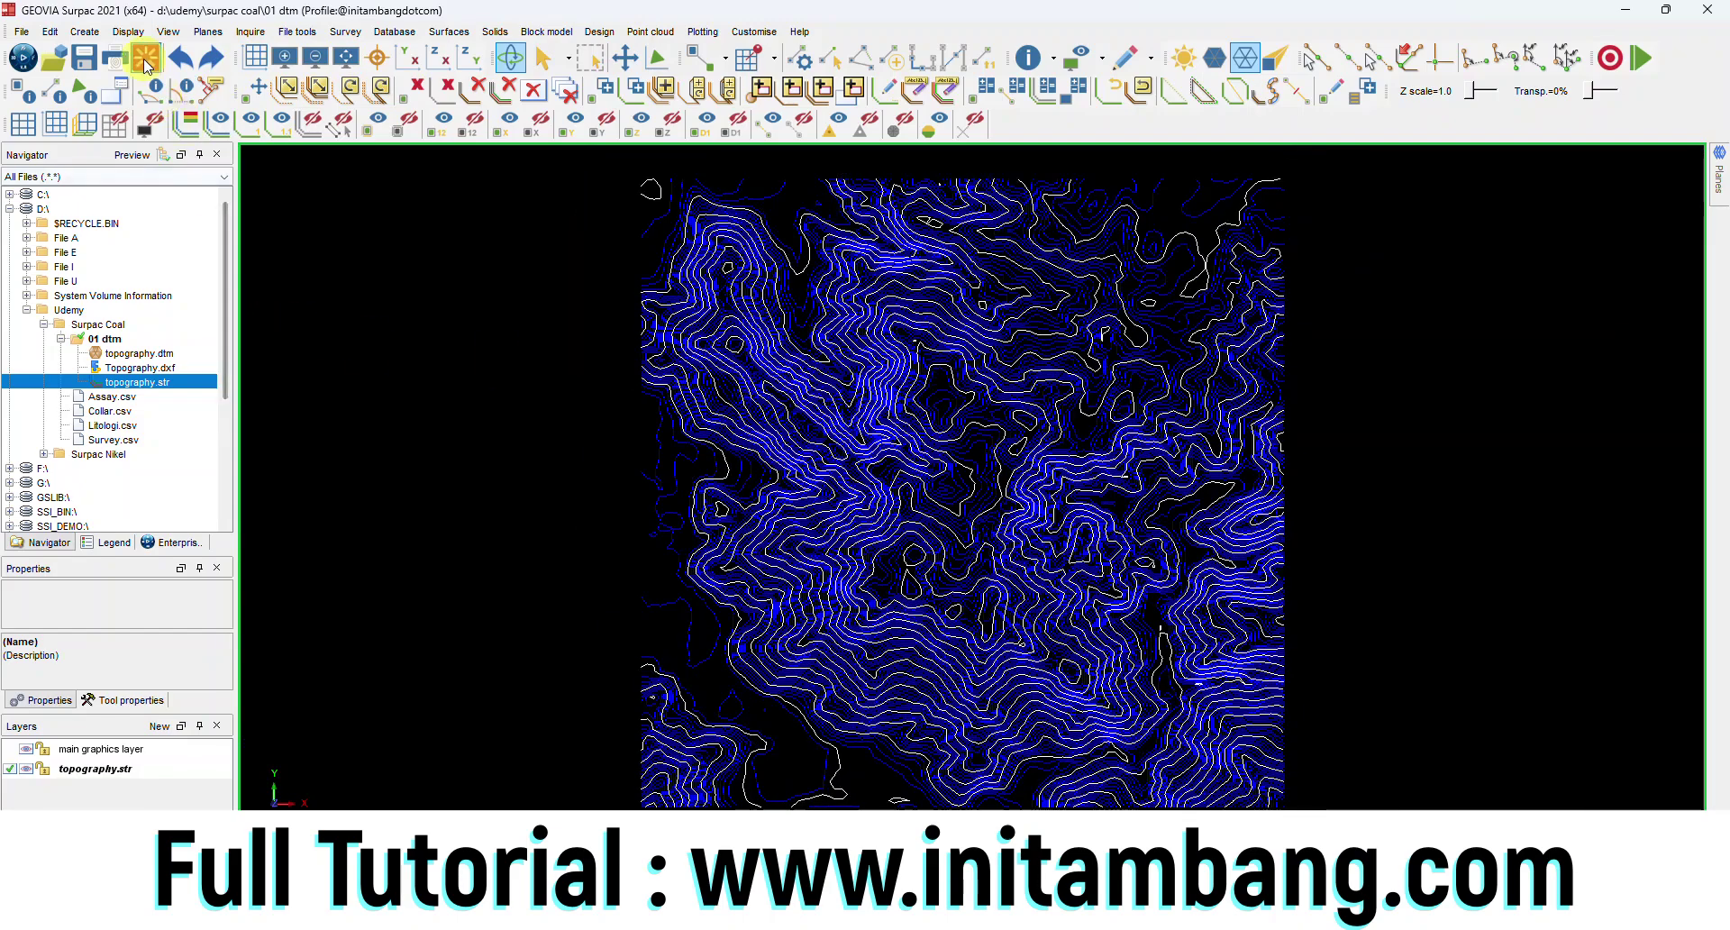
right_click(165, 353)
click(191, 361)
drag(1073, 521, 1112, 575)
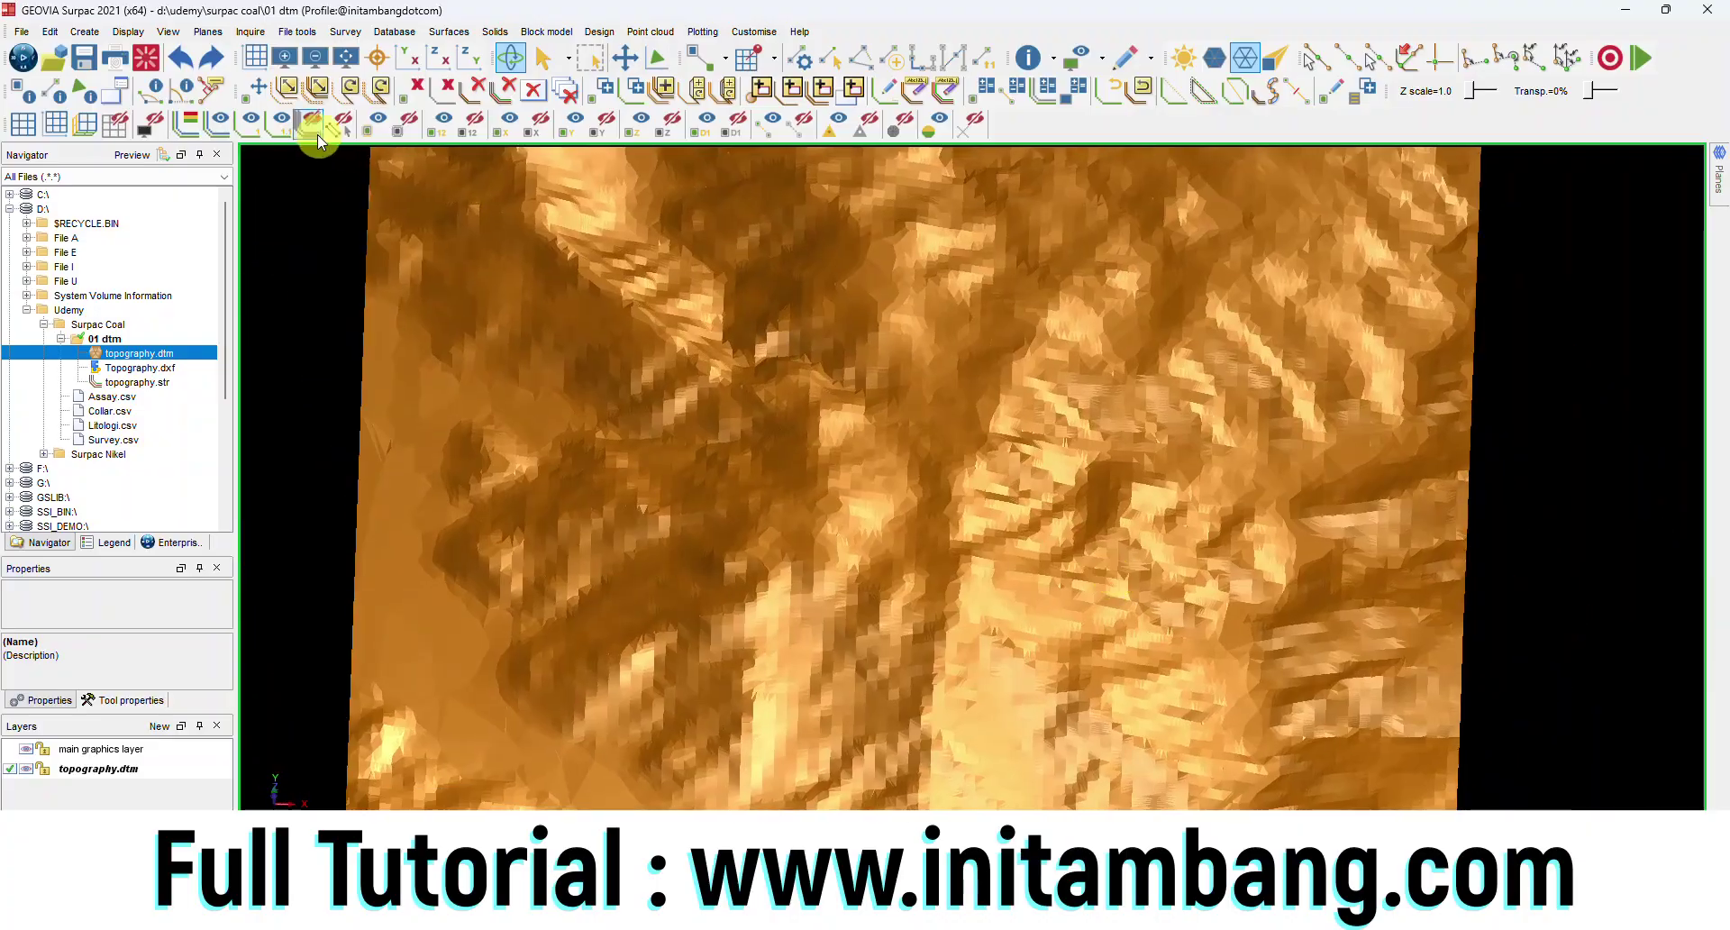
Step: Clear the surface from the graphics and reopen topography.str from the 01 dtm folder
click(146, 57)
click(143, 382)
right_click(147, 388)
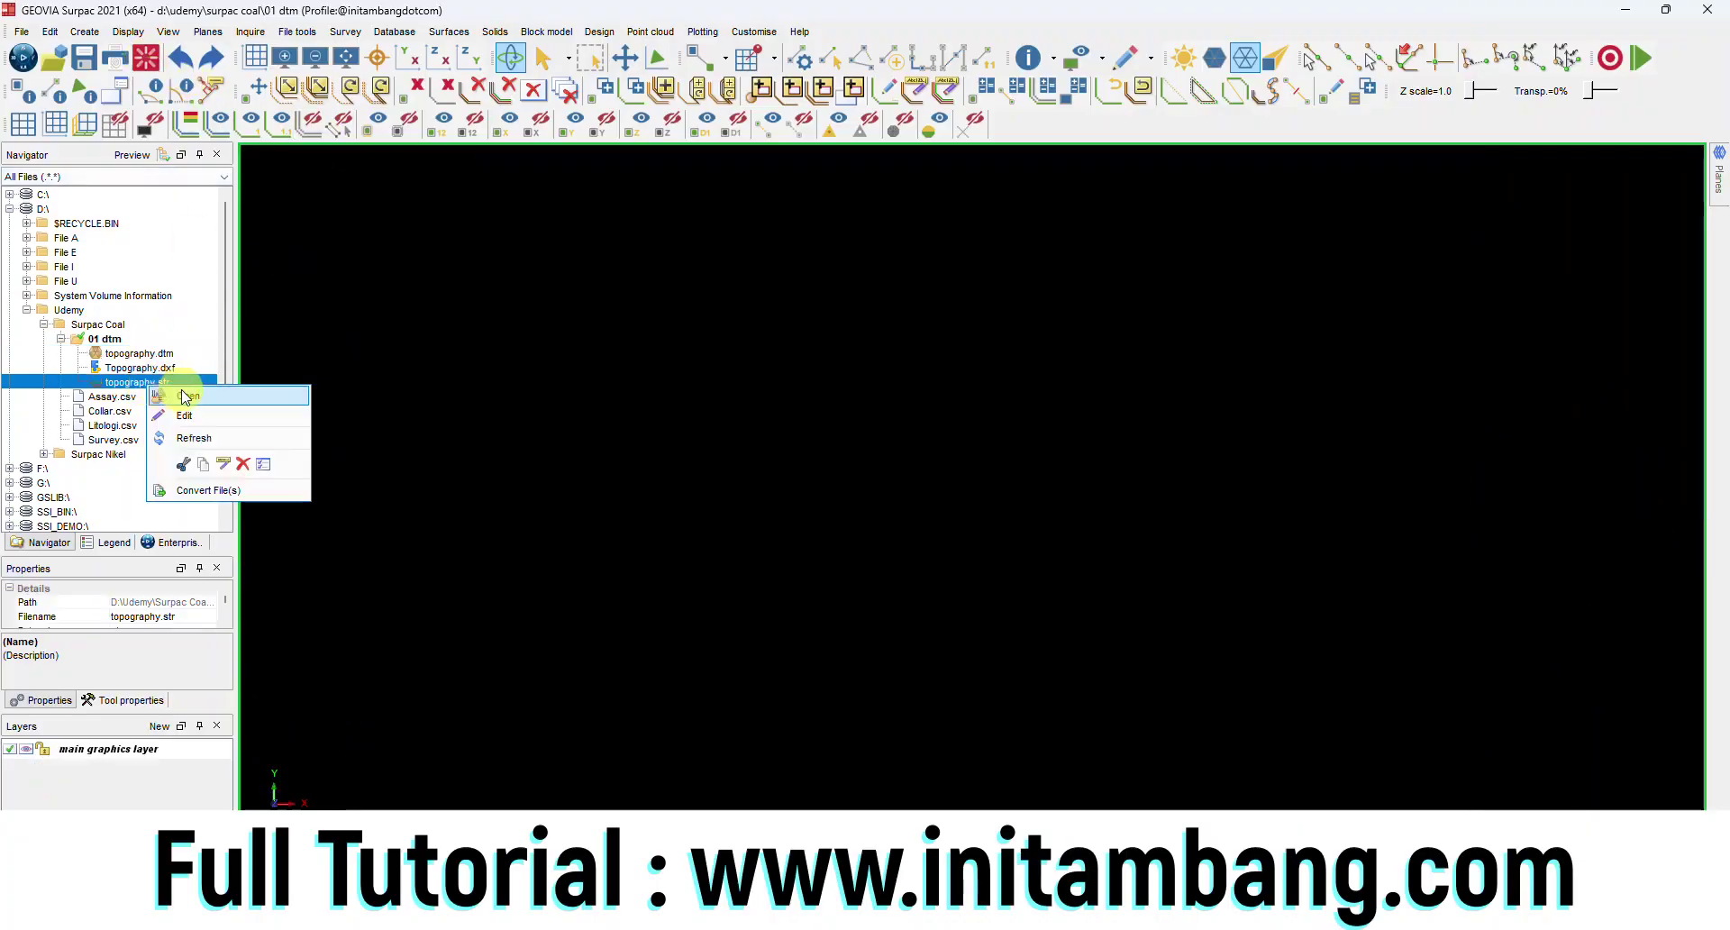
click(183, 392)
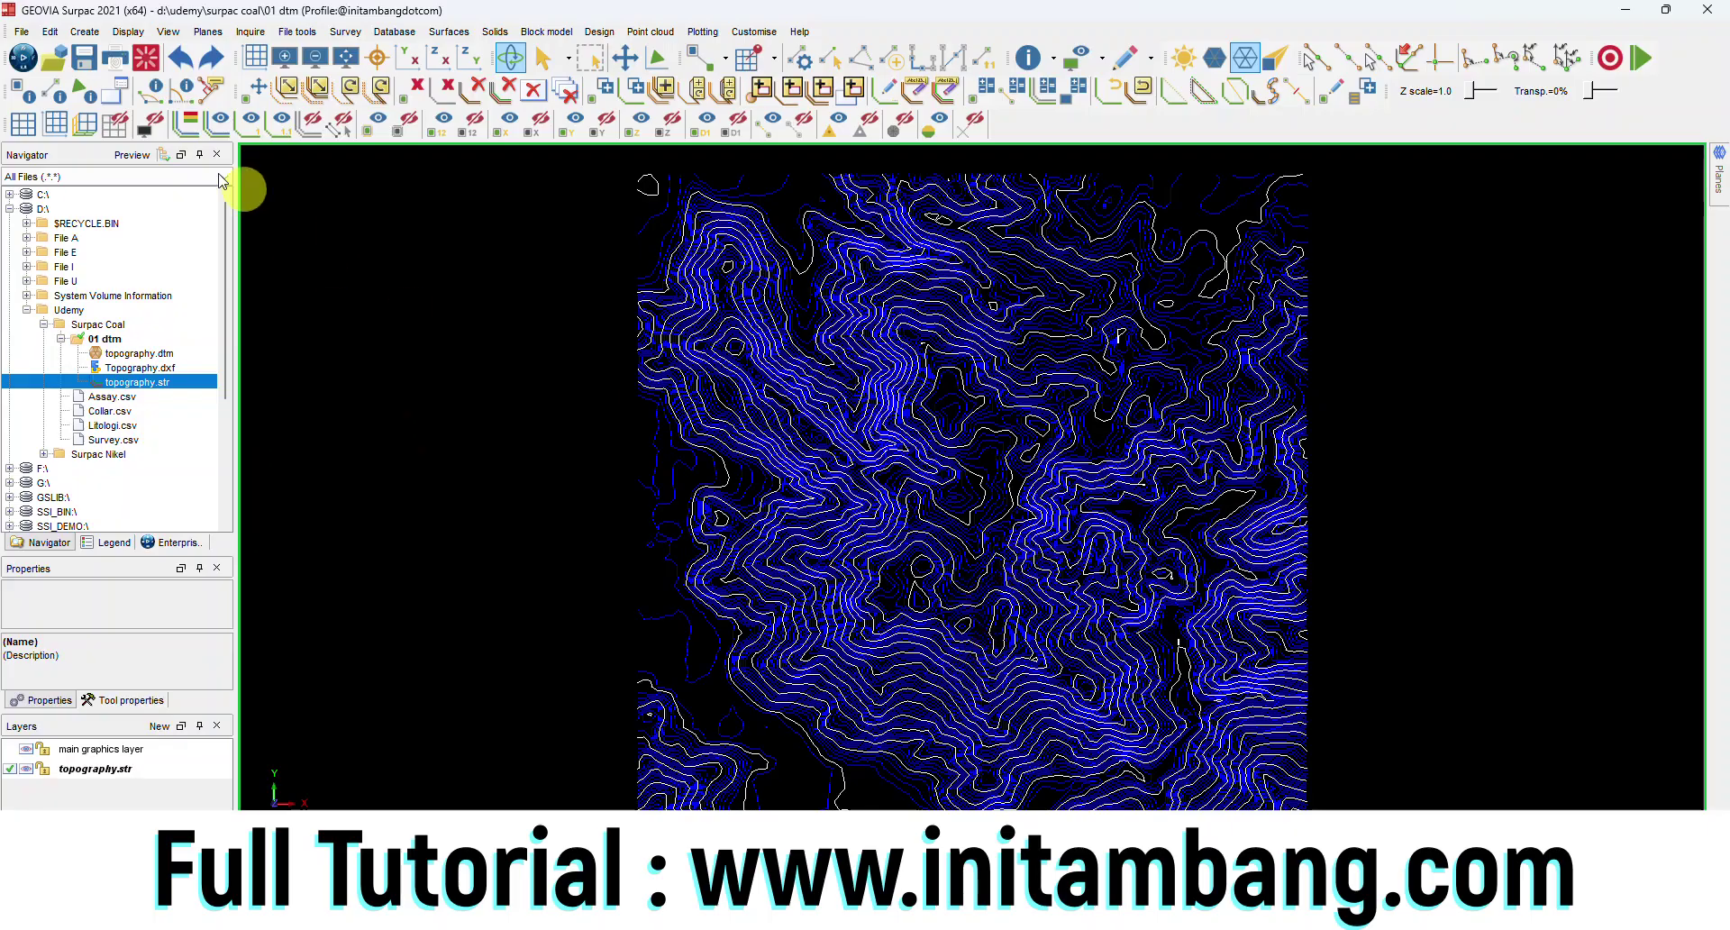
Step: Renumber the string range 1,999 to string 1 in the topography.str layer
click(49, 32)
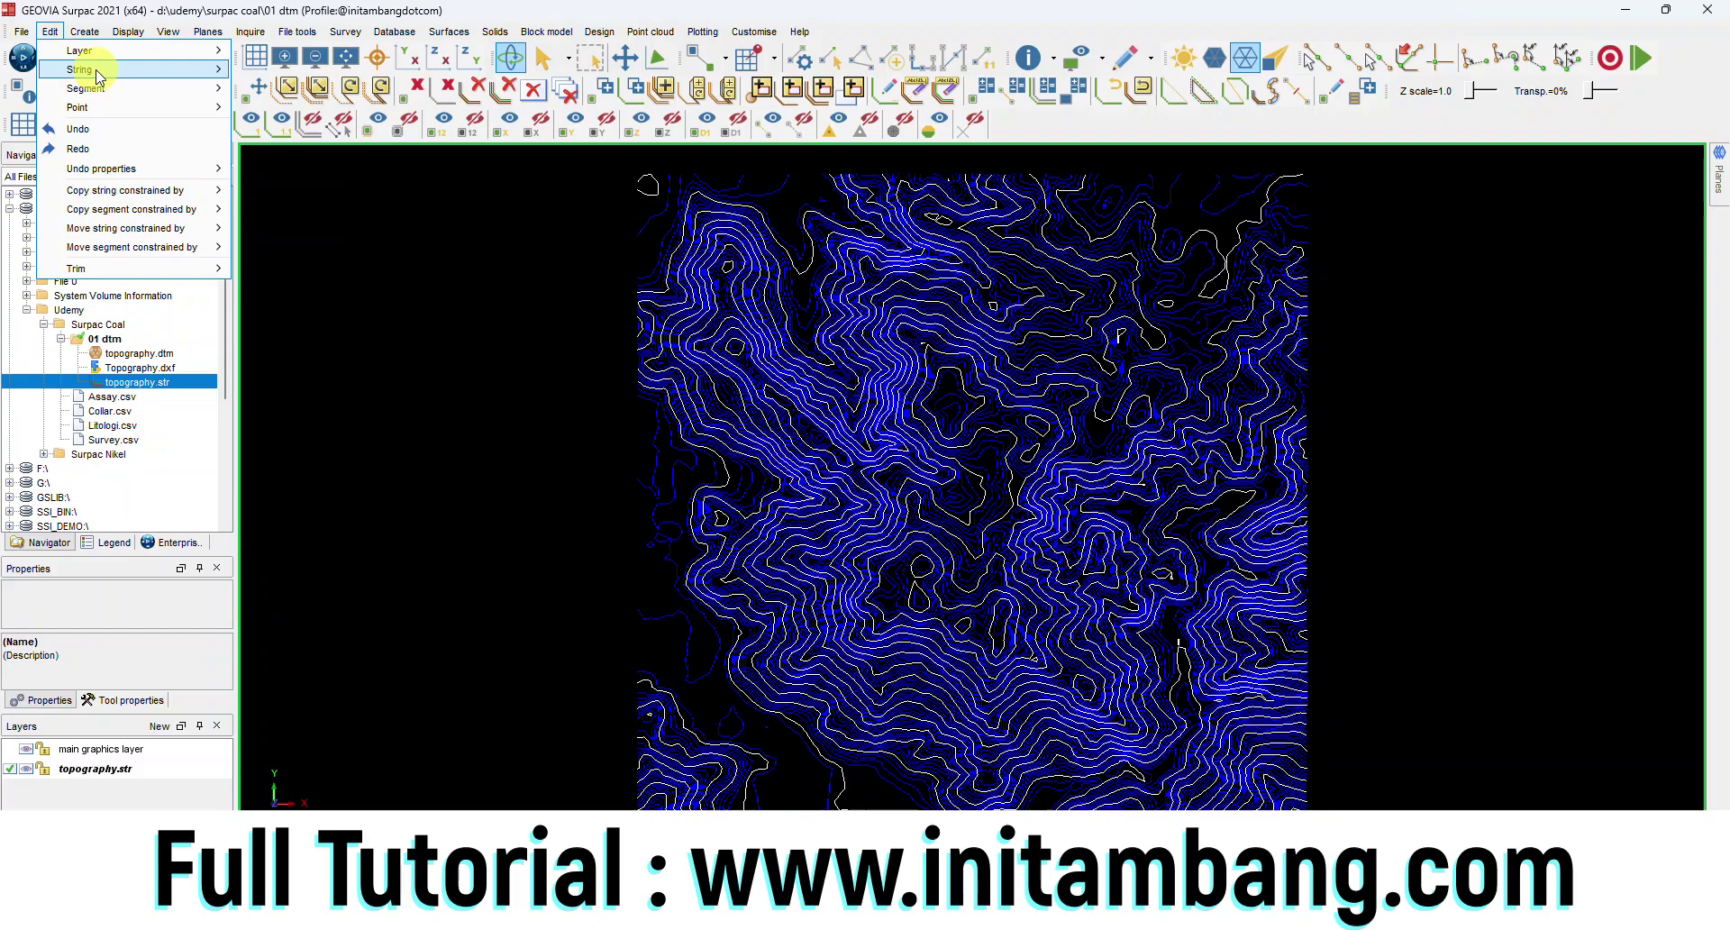
mouse_move(86, 70)
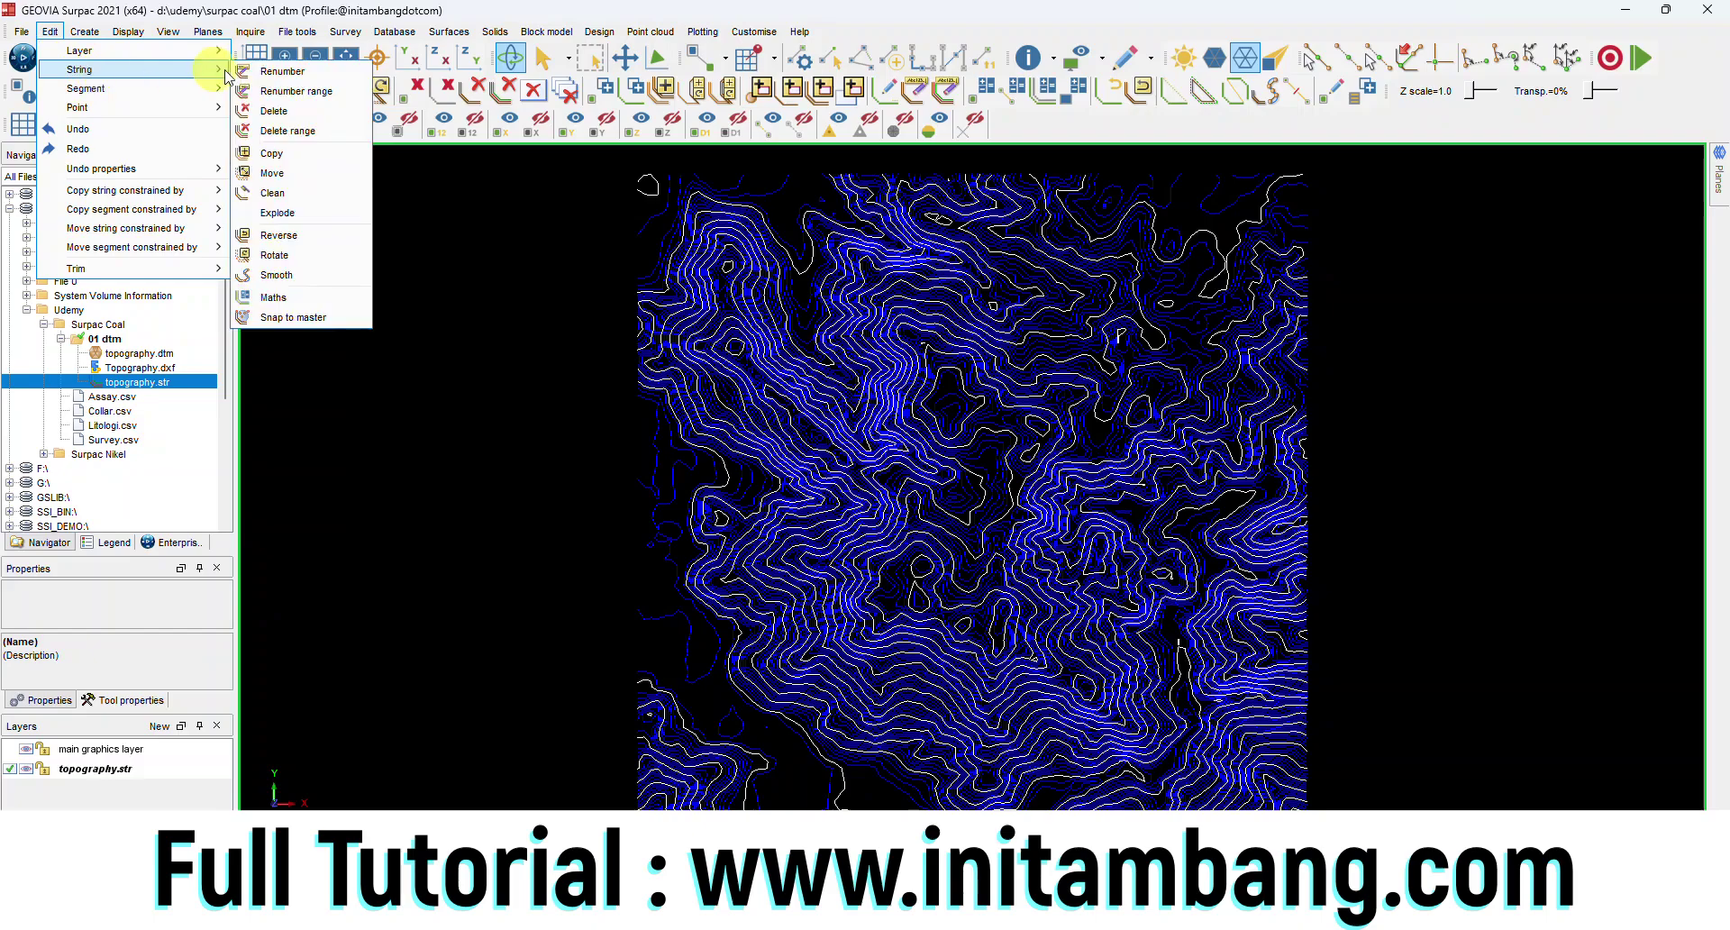
click(304, 93)
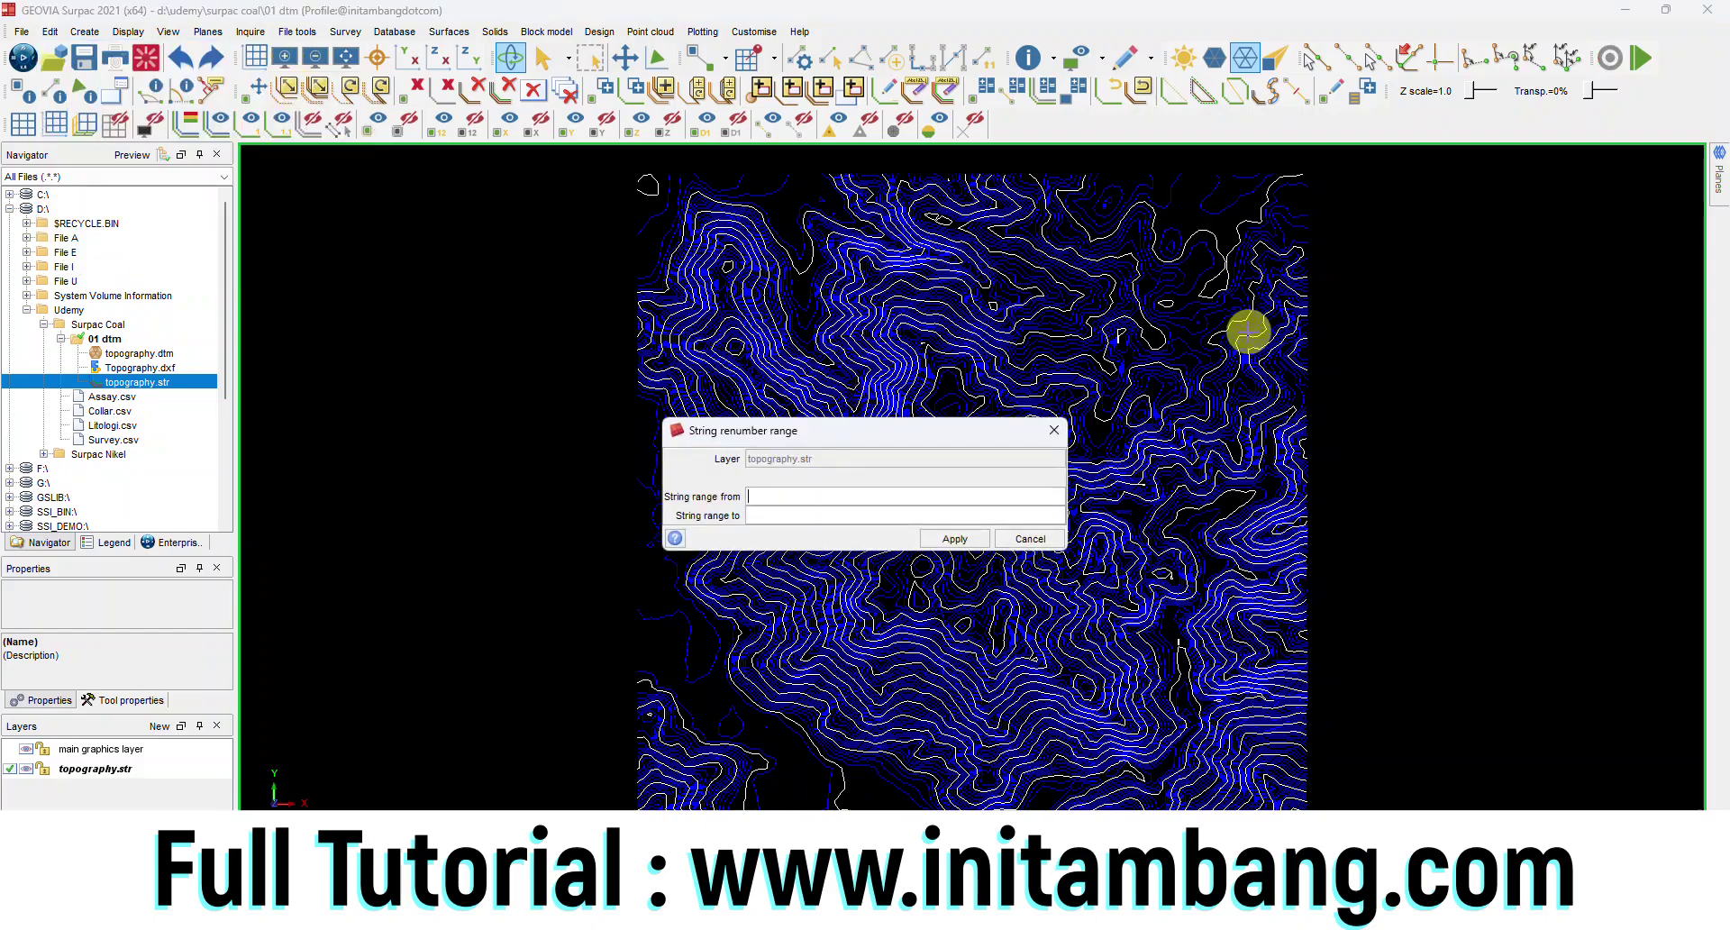
click(765, 494)
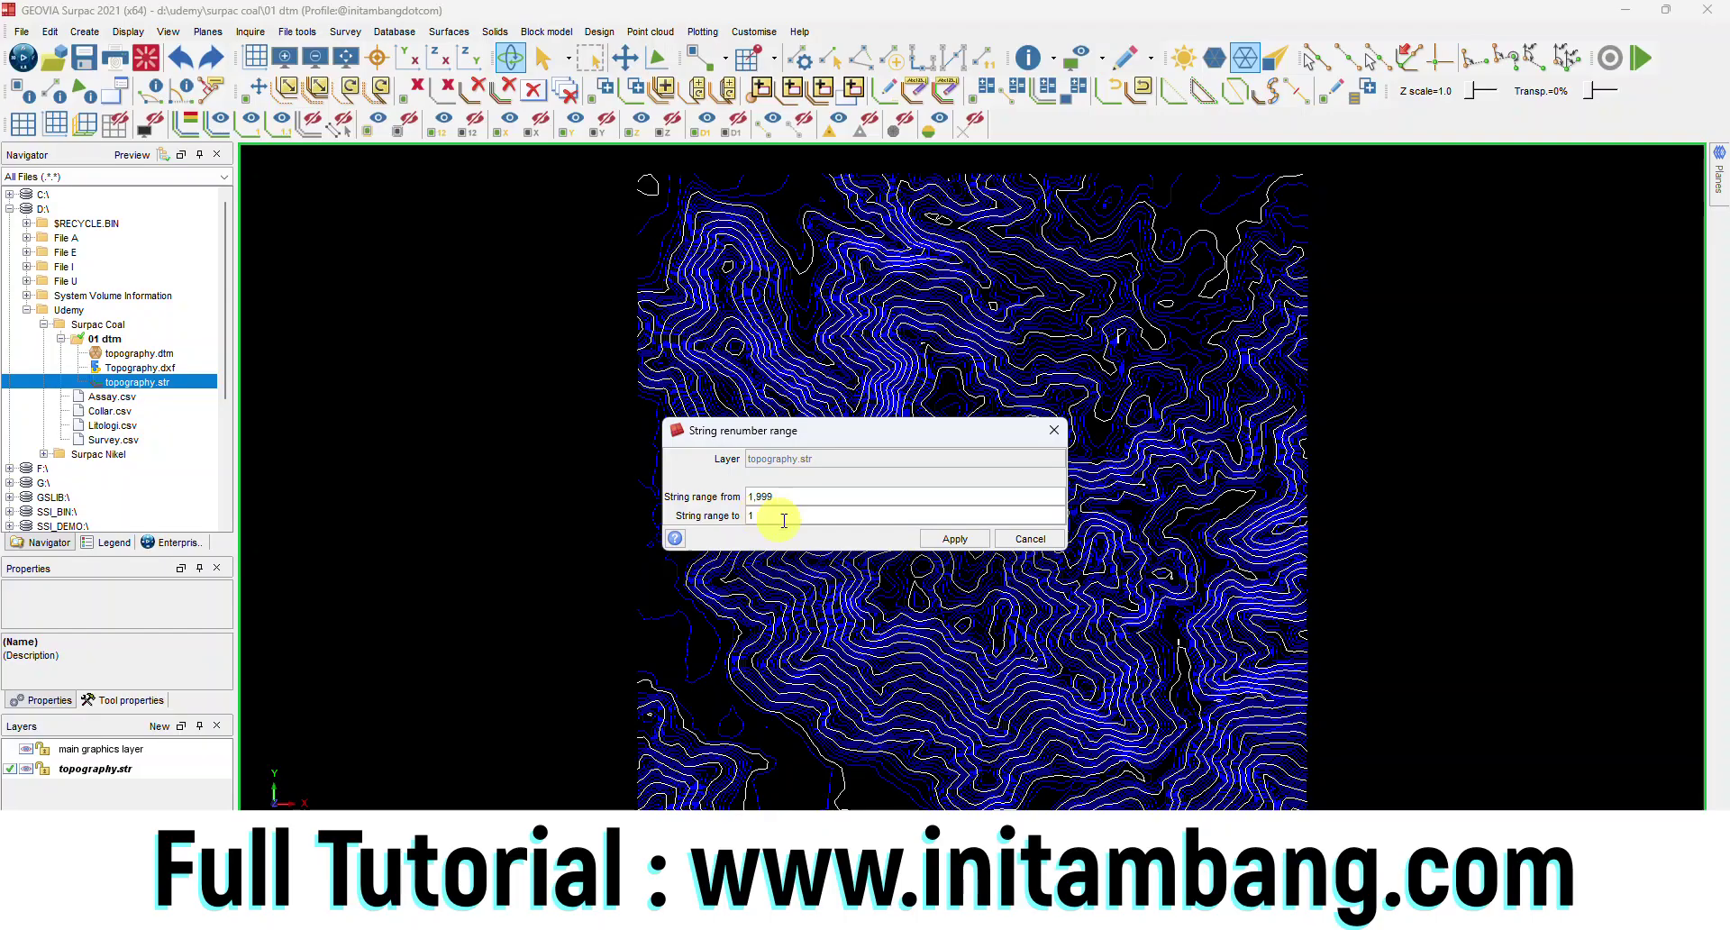
click(954, 541)
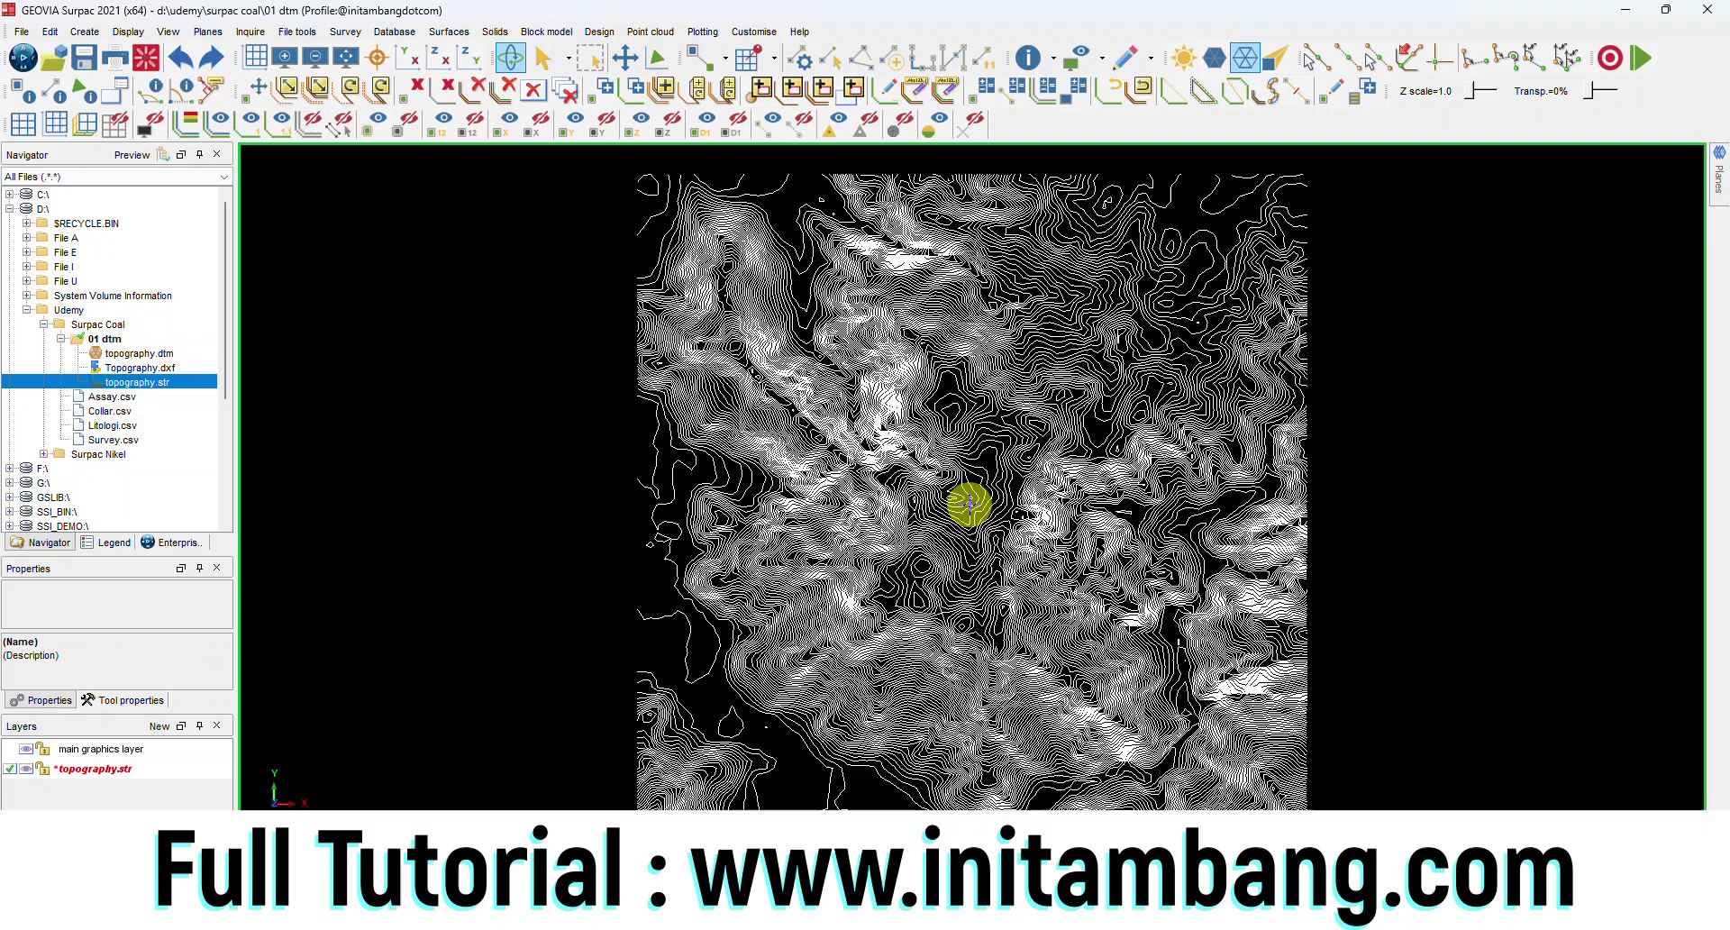
Step: Save the renumbered layer as a binary Surpac string file, overwriting topography.str
click(85, 65)
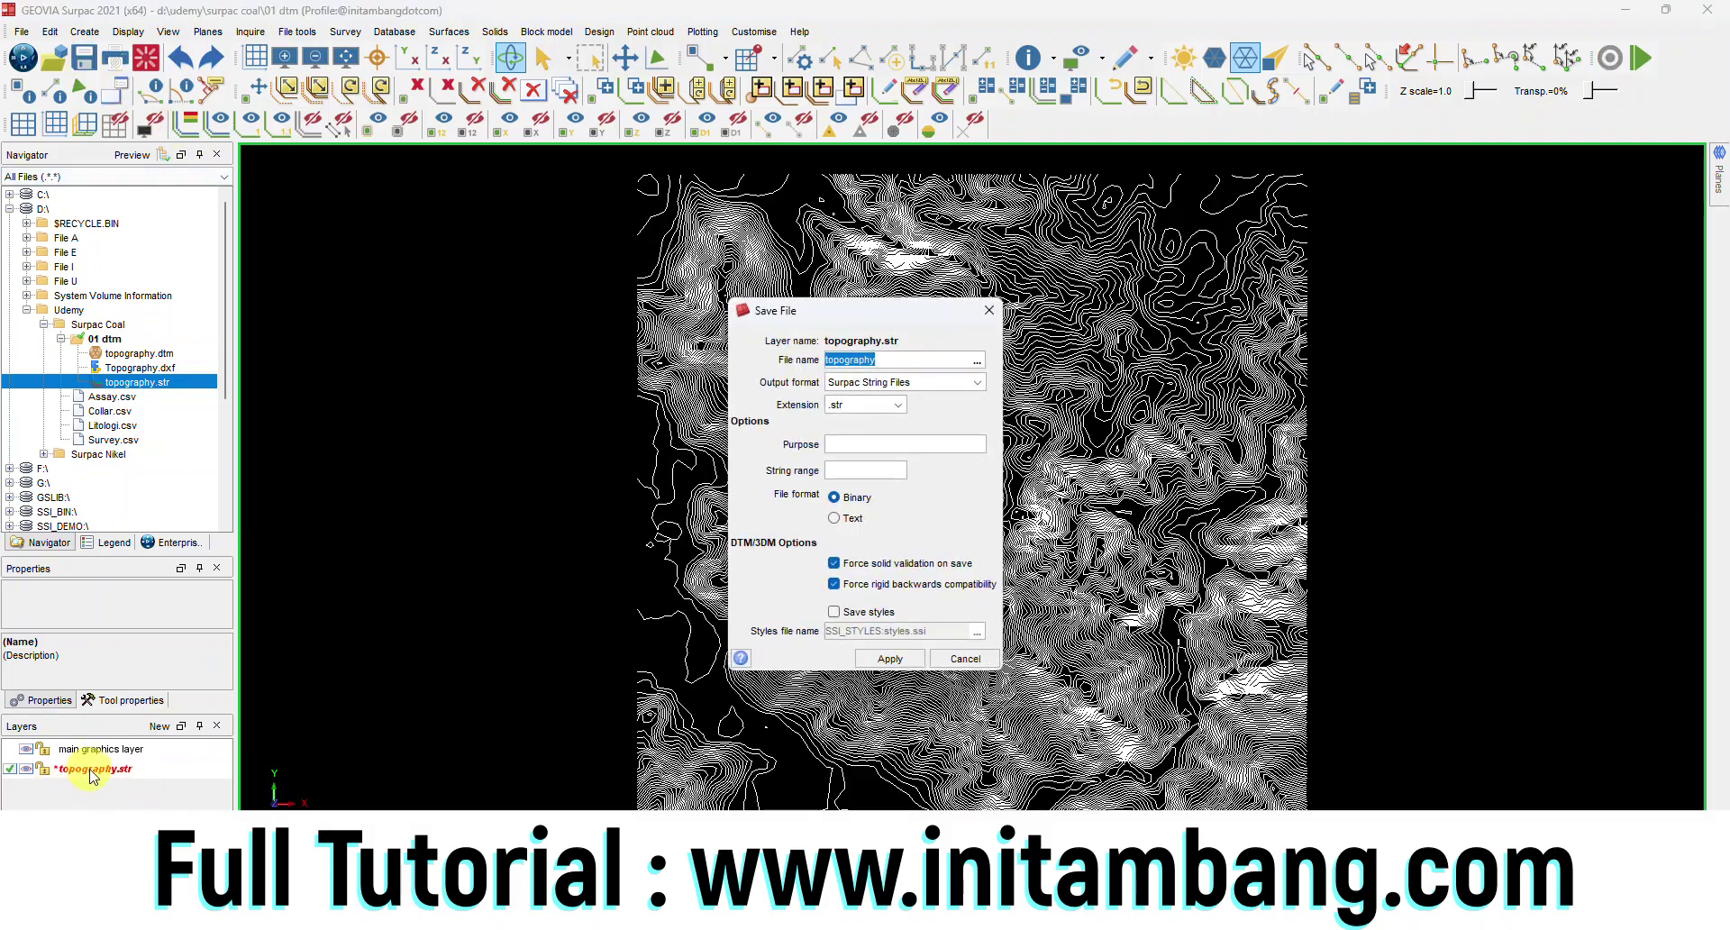
click(890, 659)
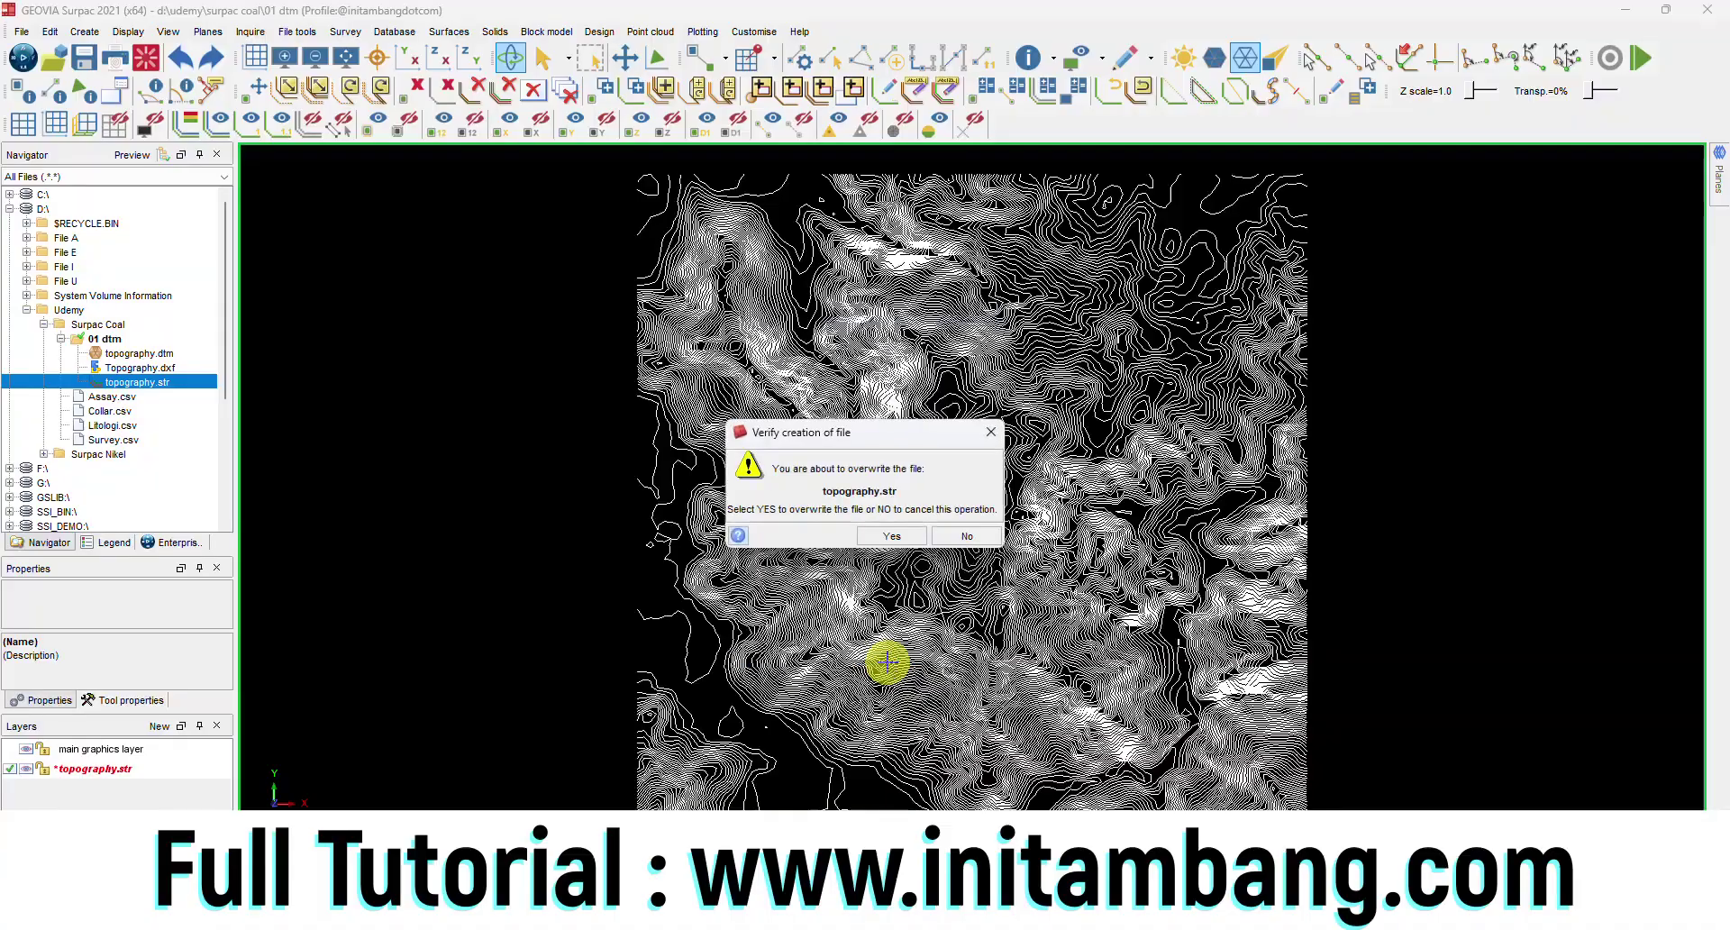
click(906, 541)
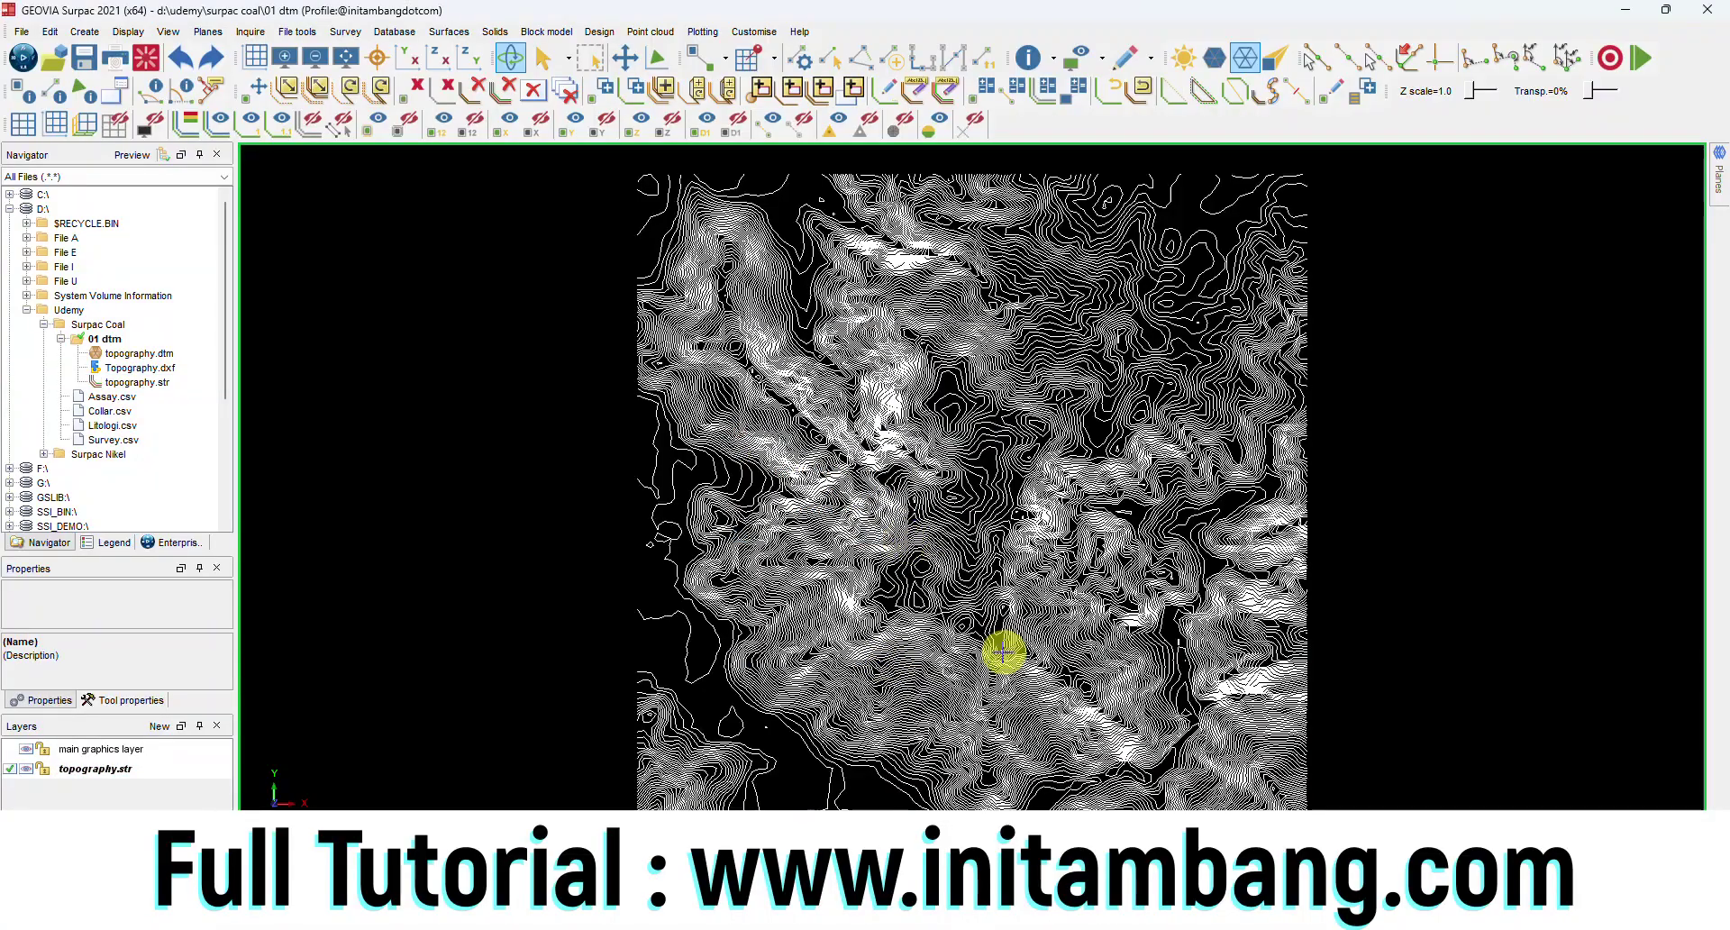
Step: Smooth the layer's strings with the Spline method, using string and segment ranges 1,999 and 1 line per segment
scroll(946, 602, up, 5)
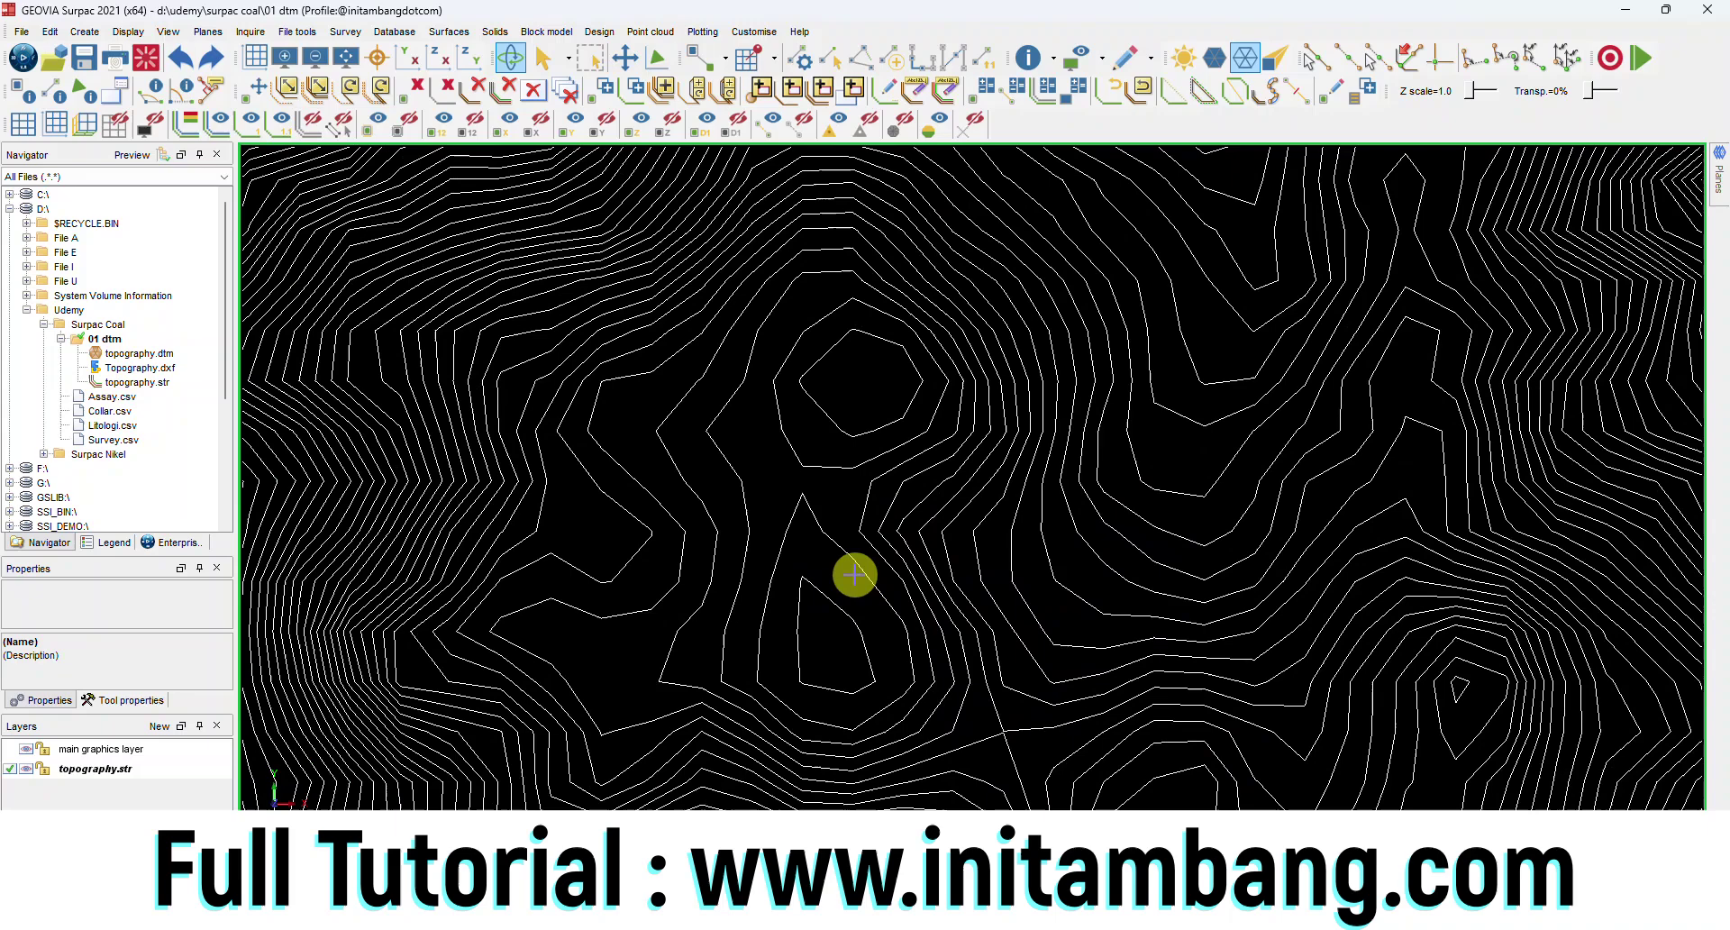
scroll(821, 545, up, 2)
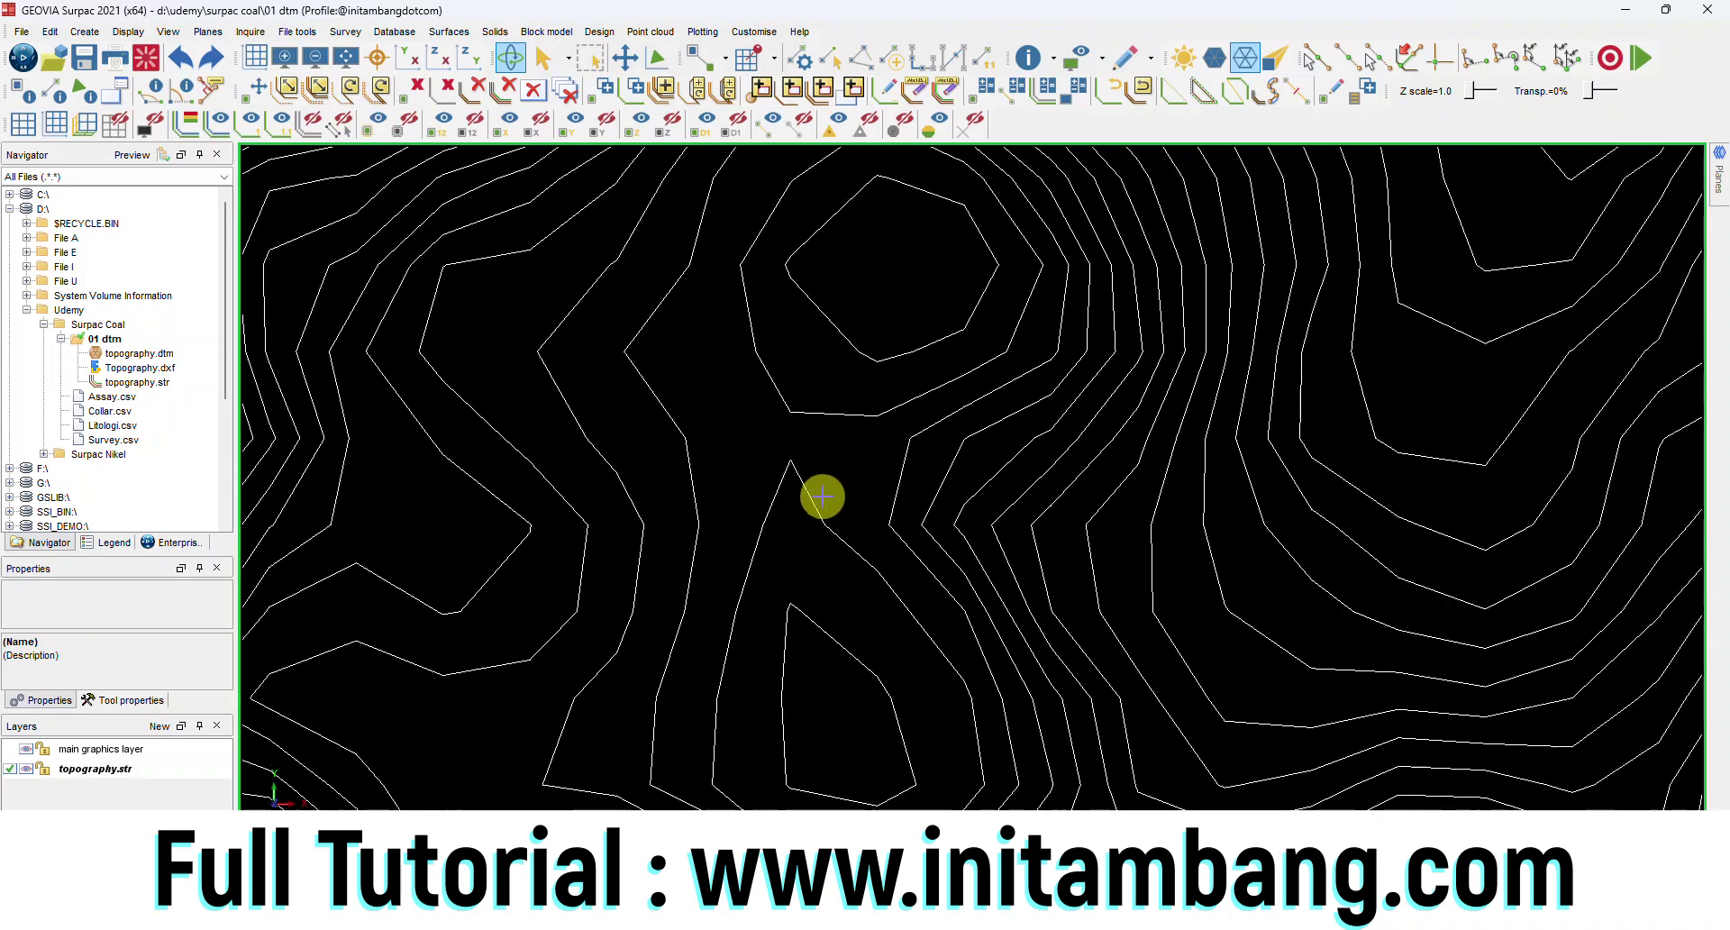
scroll(838, 532, down, 2)
scroll(915, 635, down, 3)
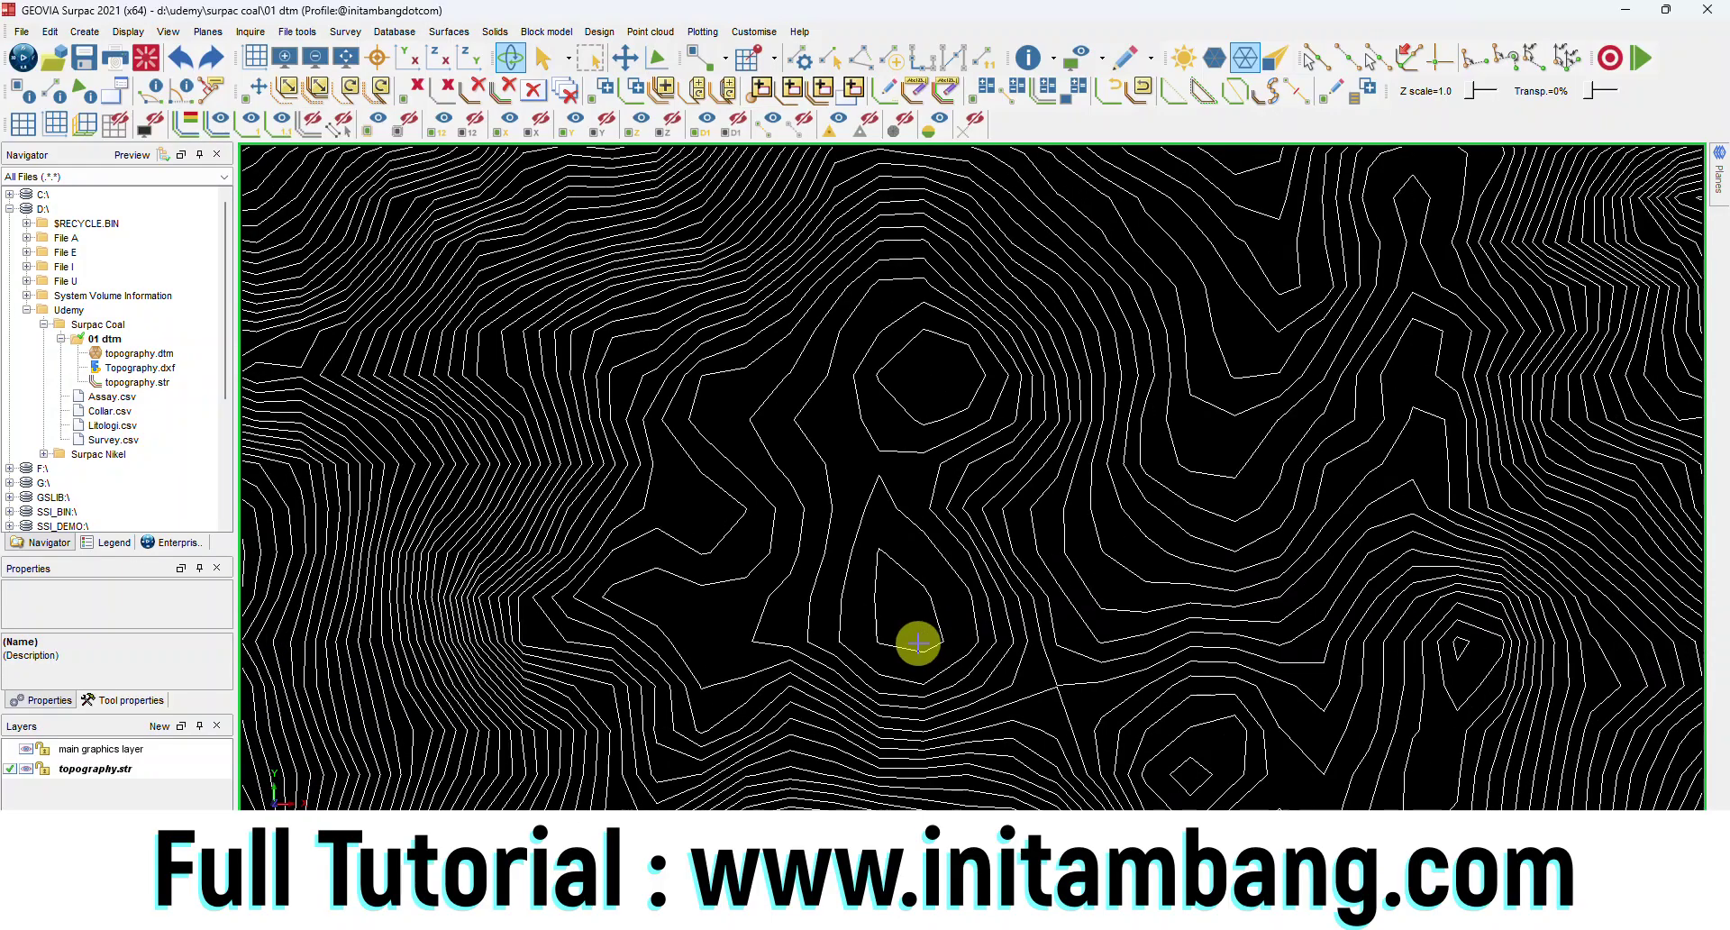
scroll(920, 605, up, 4)
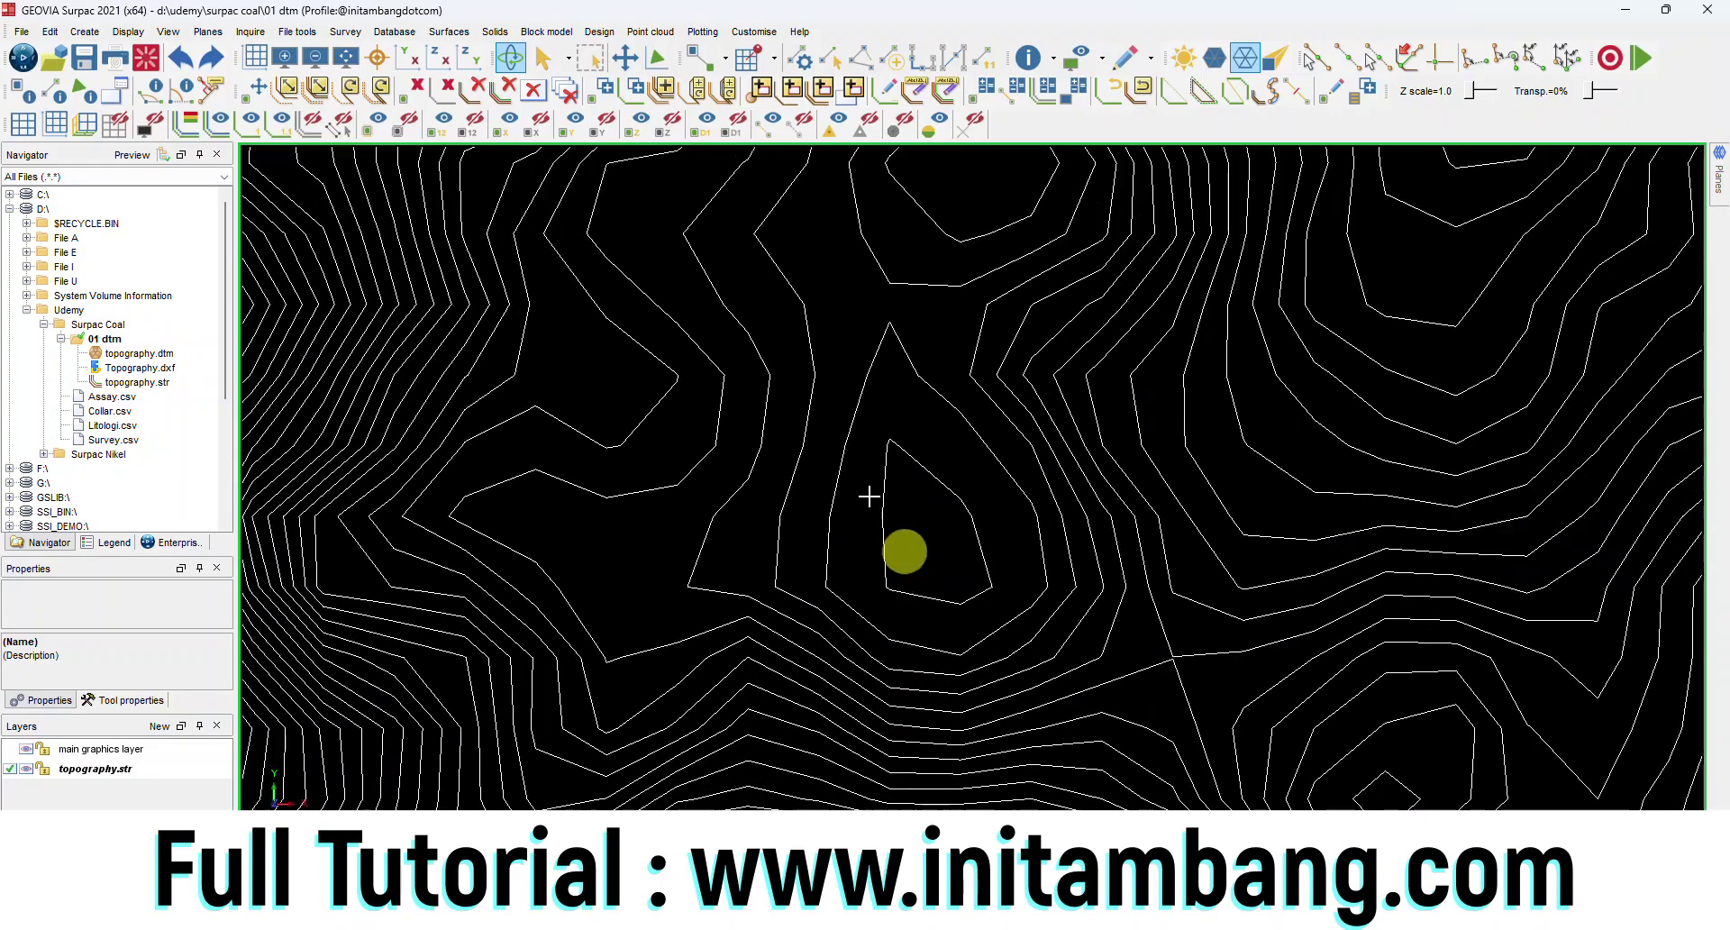
click(447, 32)
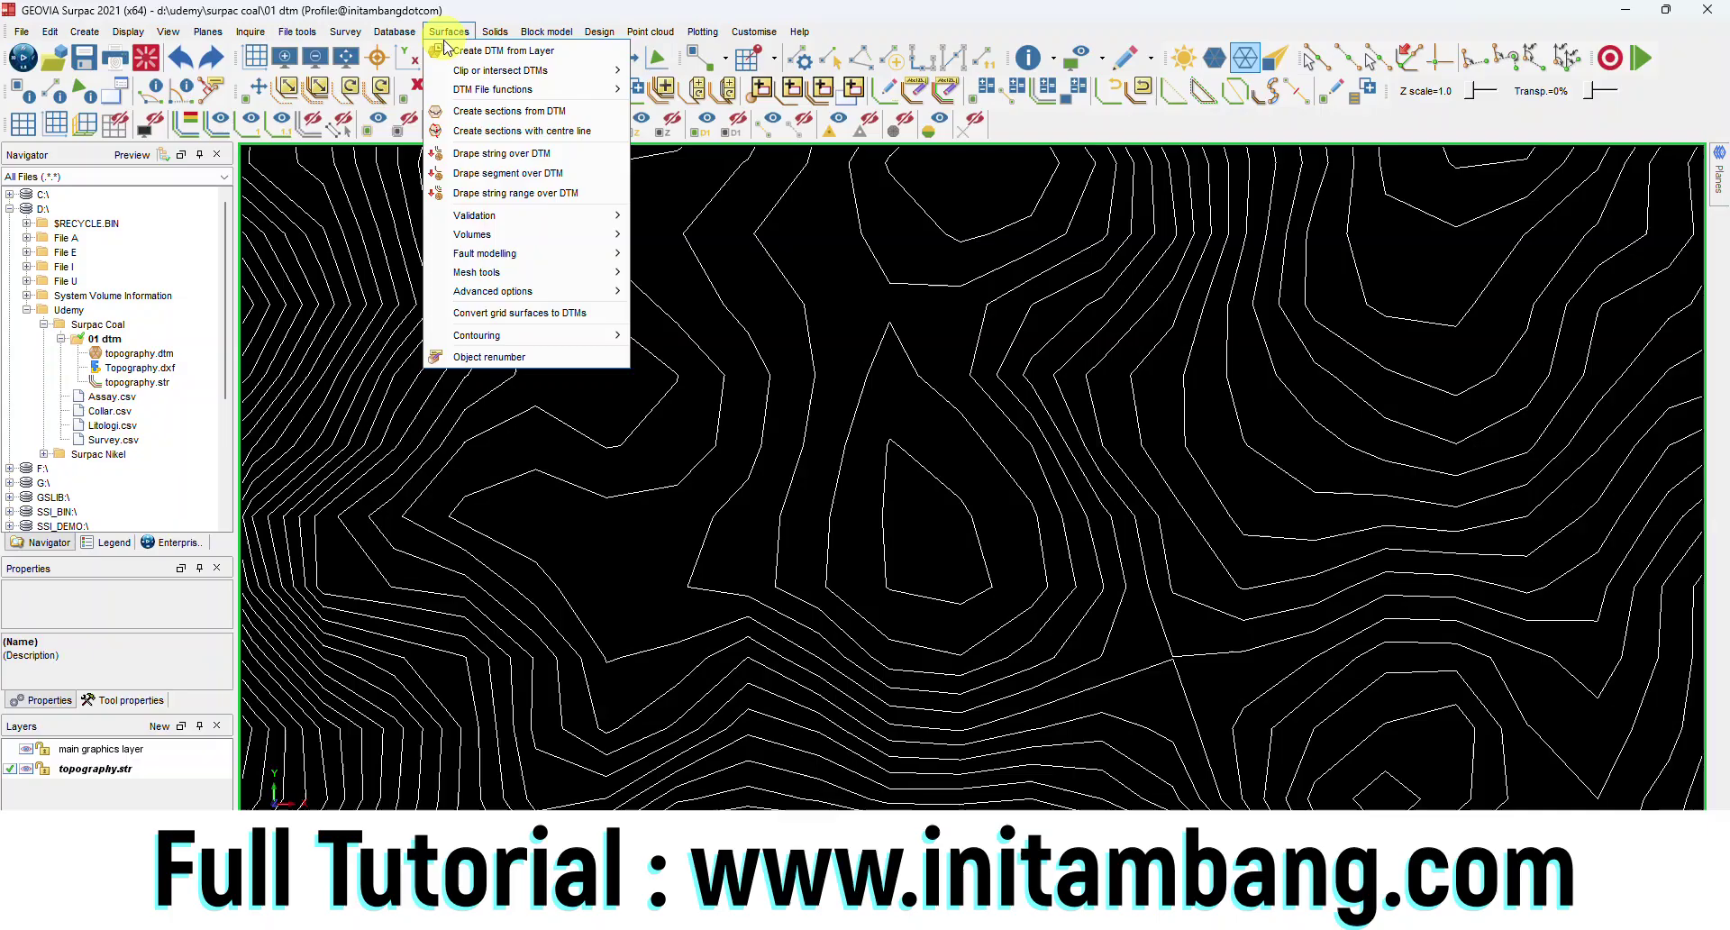
mouse_move(596, 338)
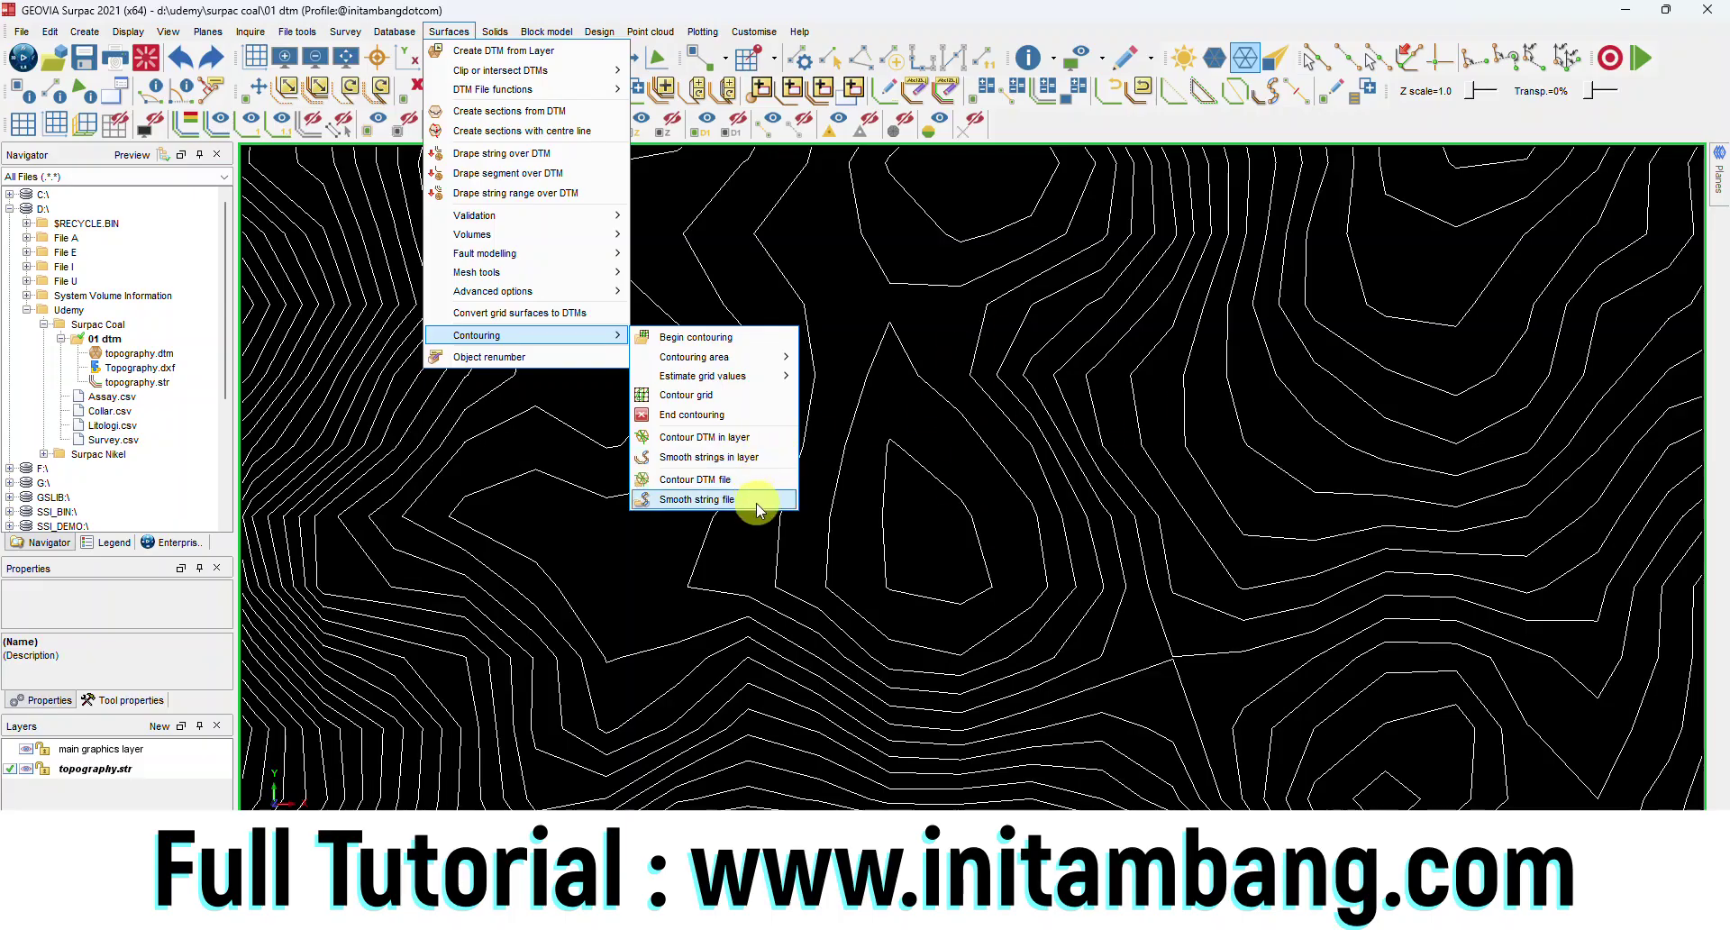
click(780, 460)
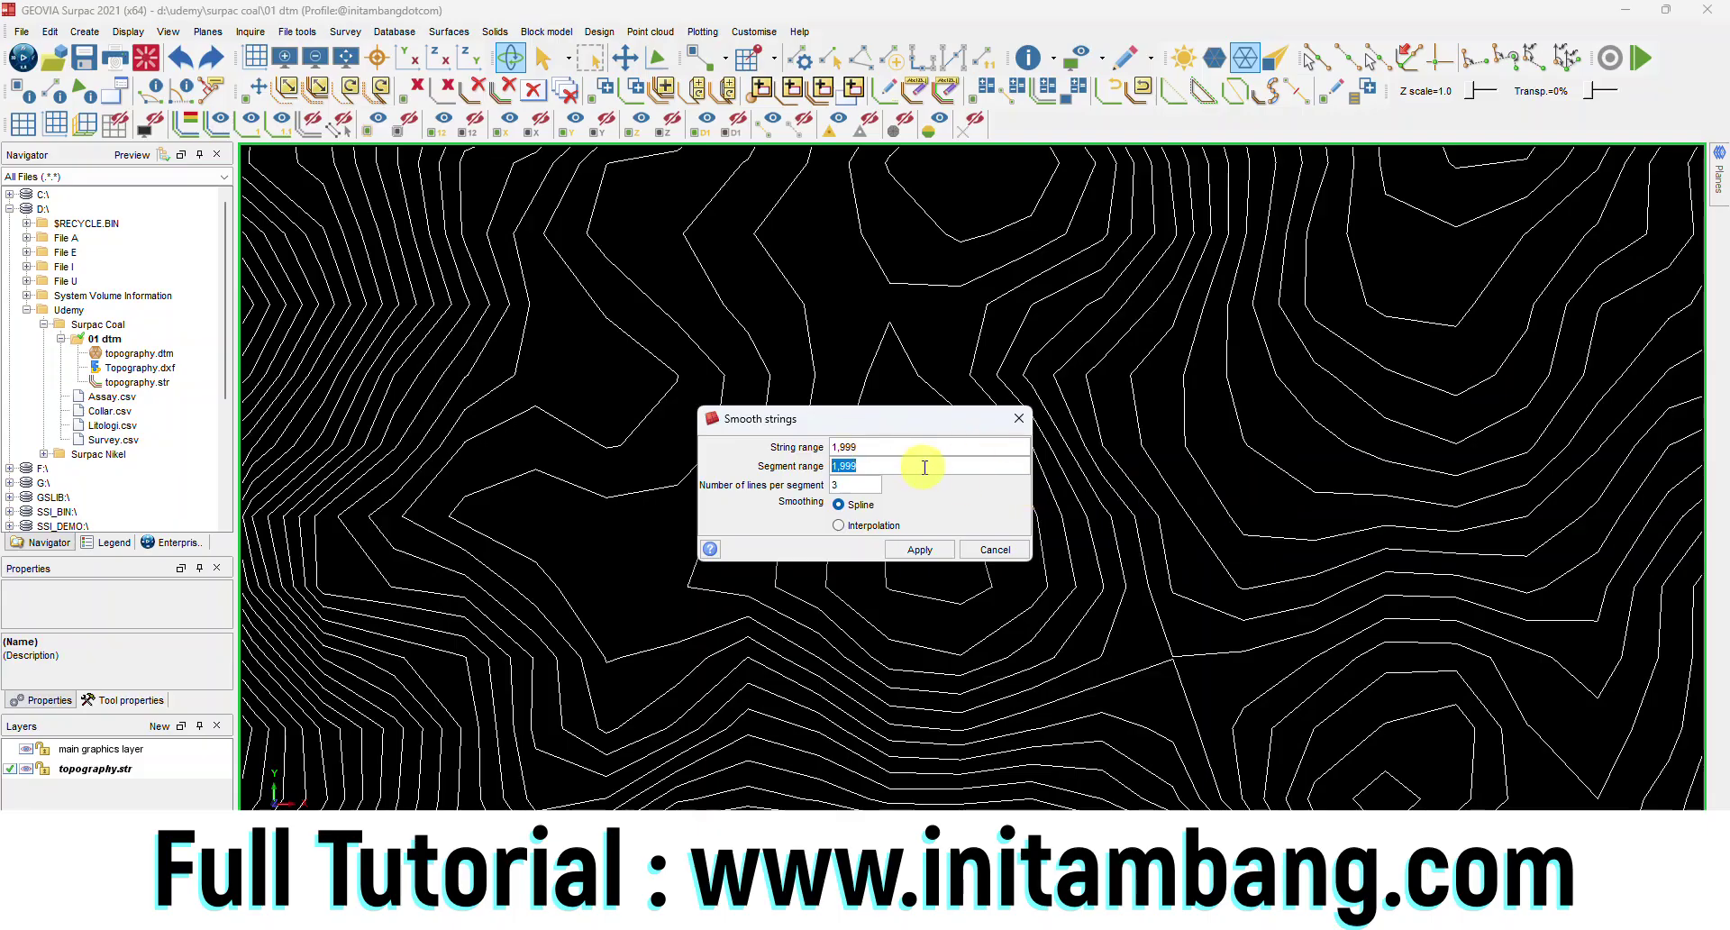
click(844, 525)
click(840, 516)
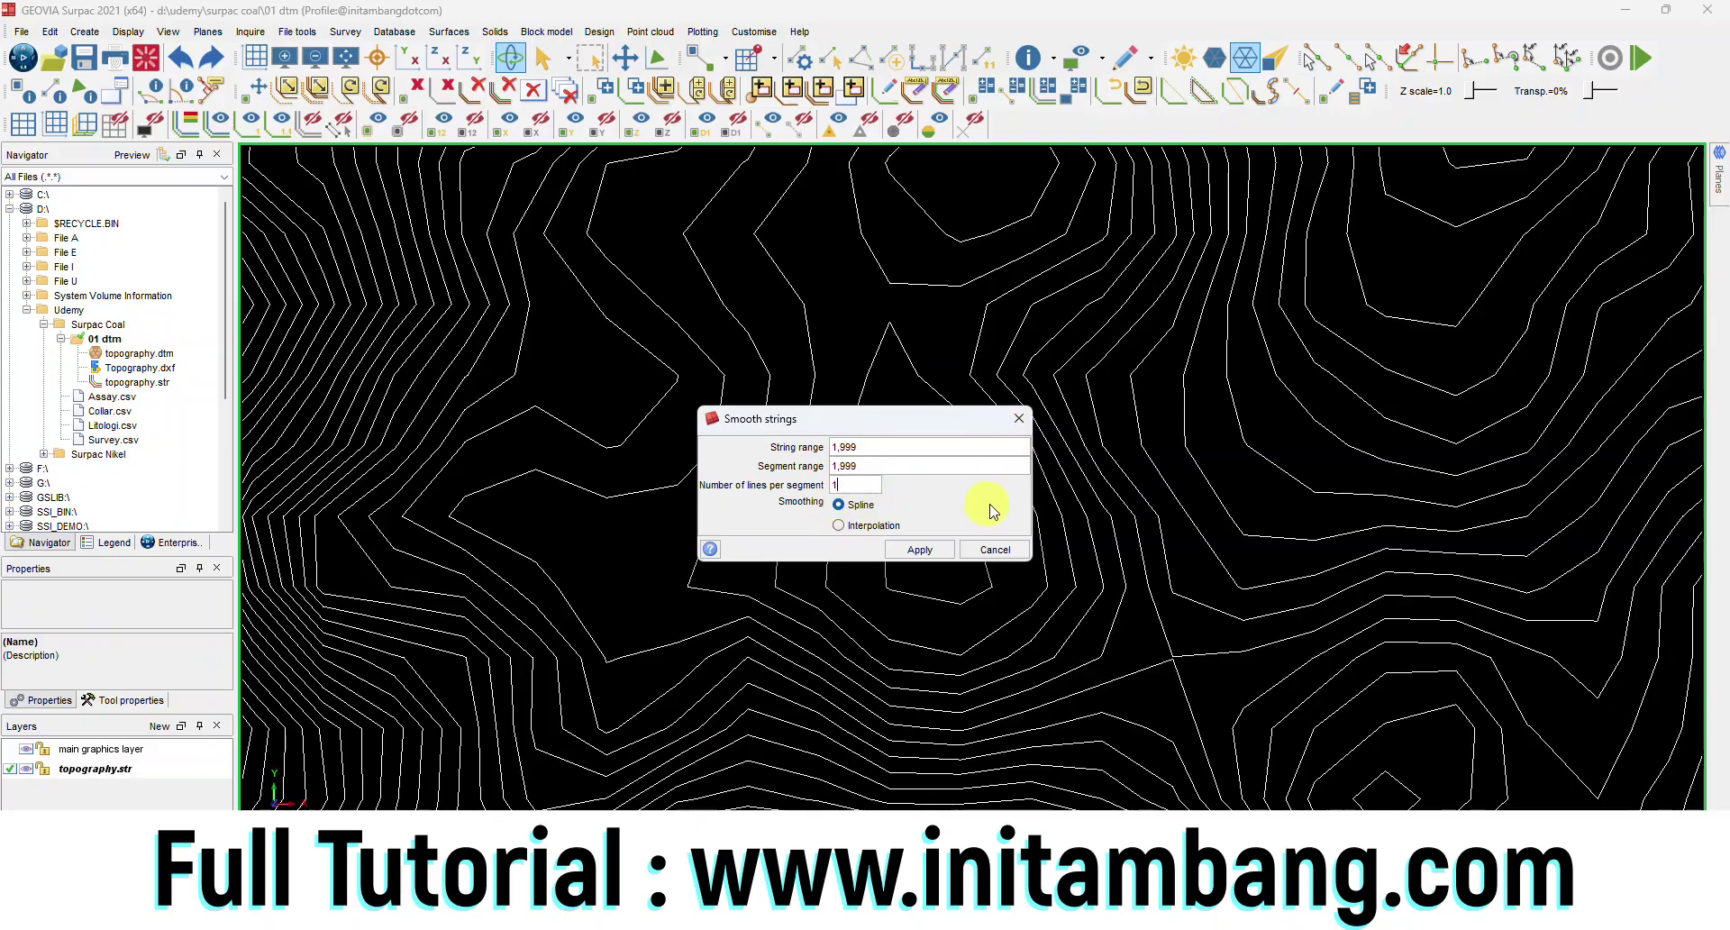
click(915, 553)
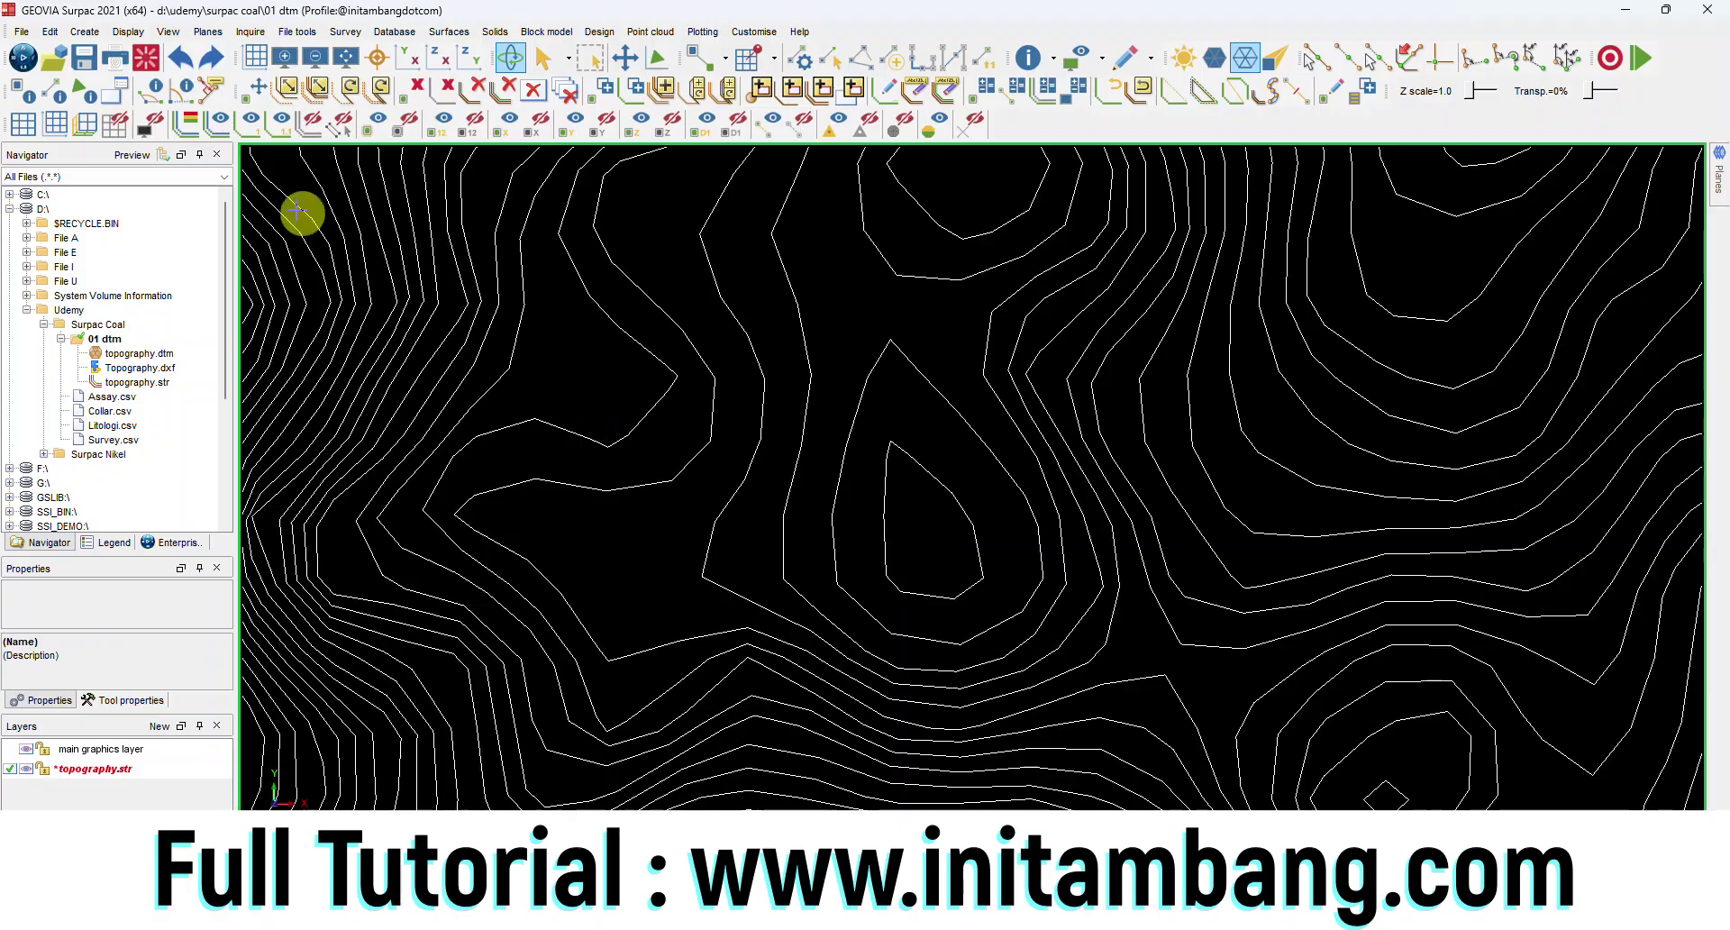
Step: Save the spline-smoothed contours as the binary Surpac string file topography_spline.str
click(83, 63)
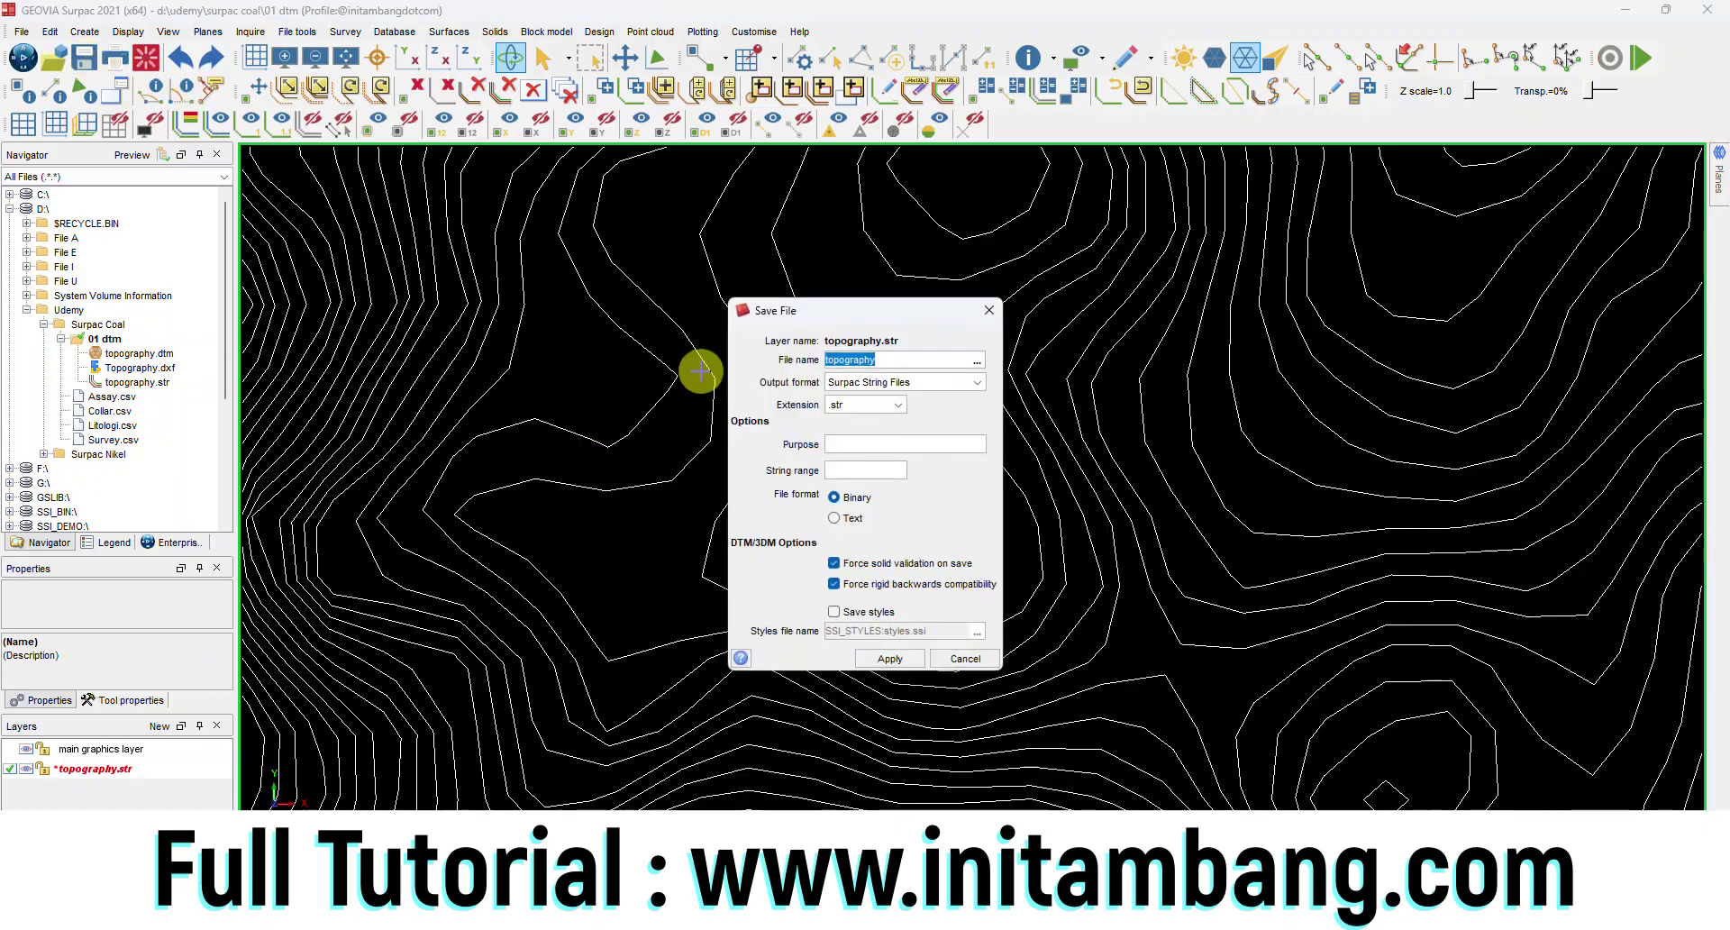
click(908, 360)
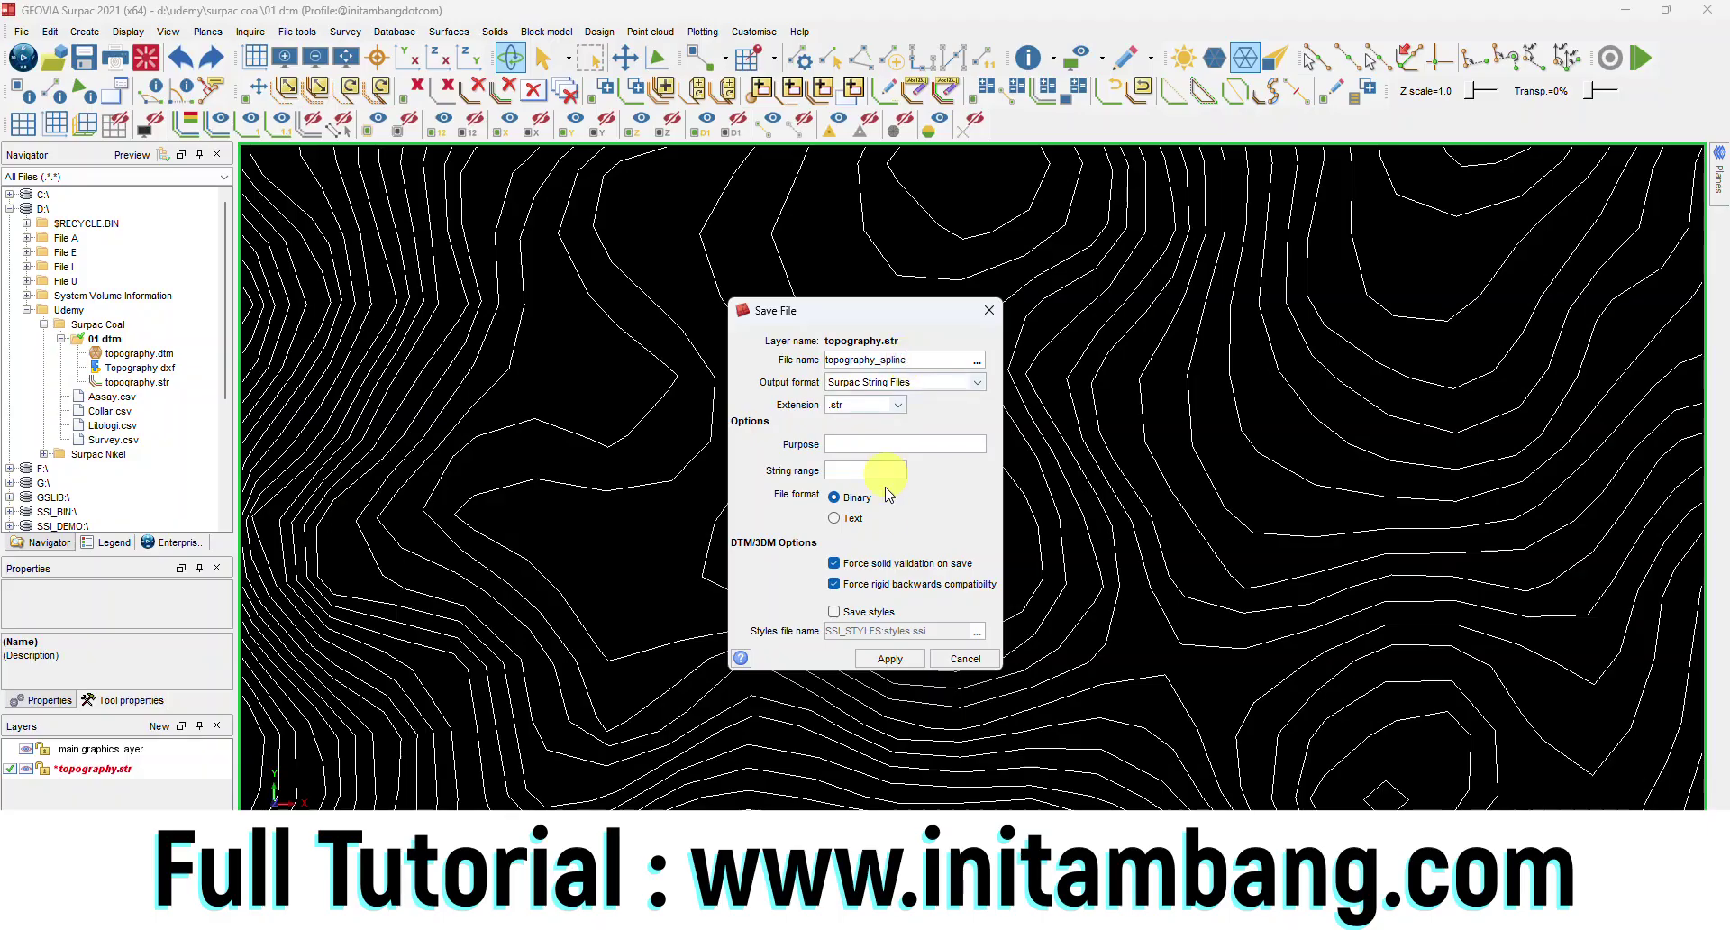
click(890, 658)
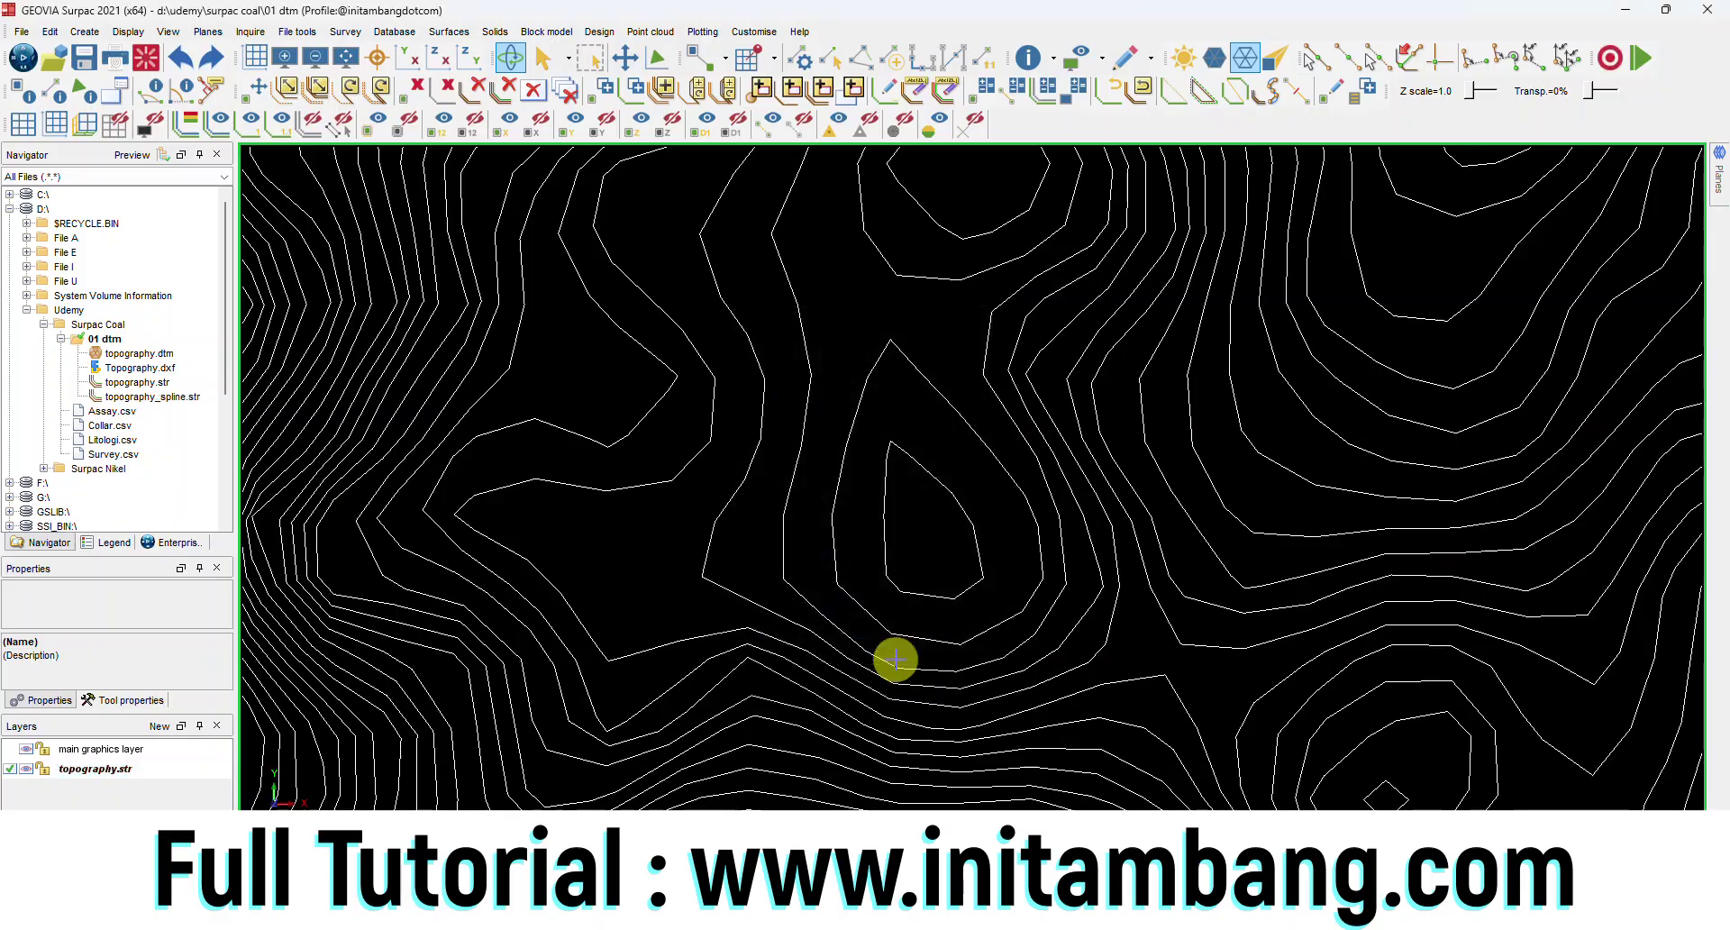
Step: Reset the graphics and reopen the unsmoothed topography.str from the 01 dtm folder
click(141, 59)
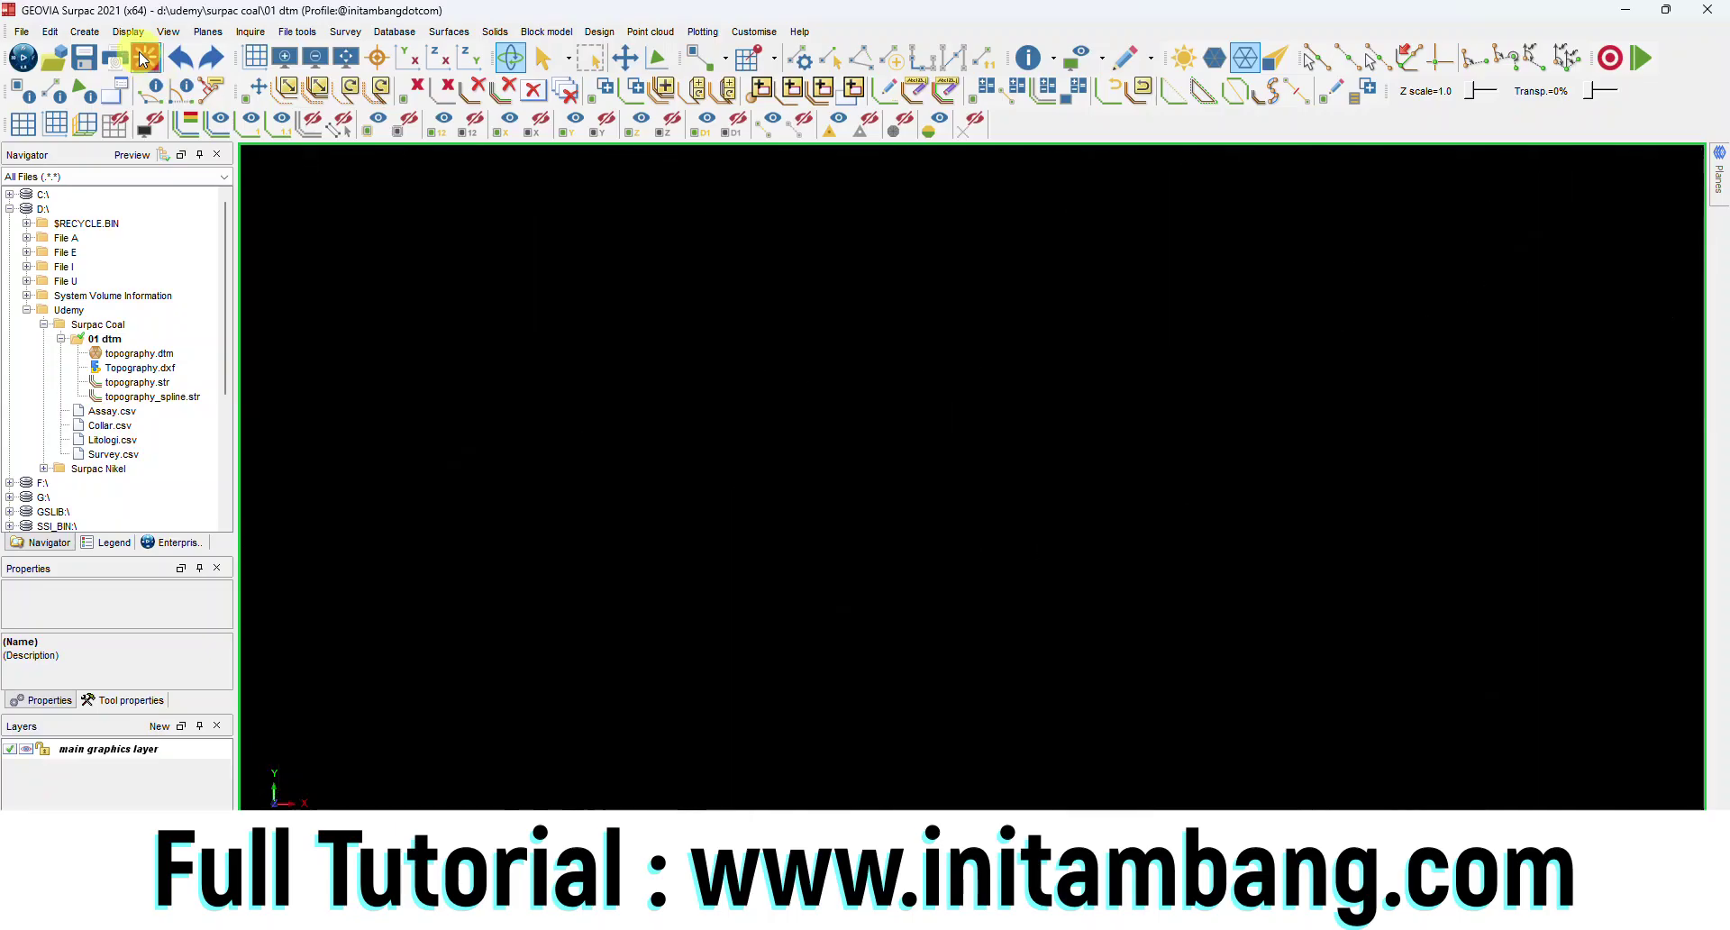
right_click(148, 380)
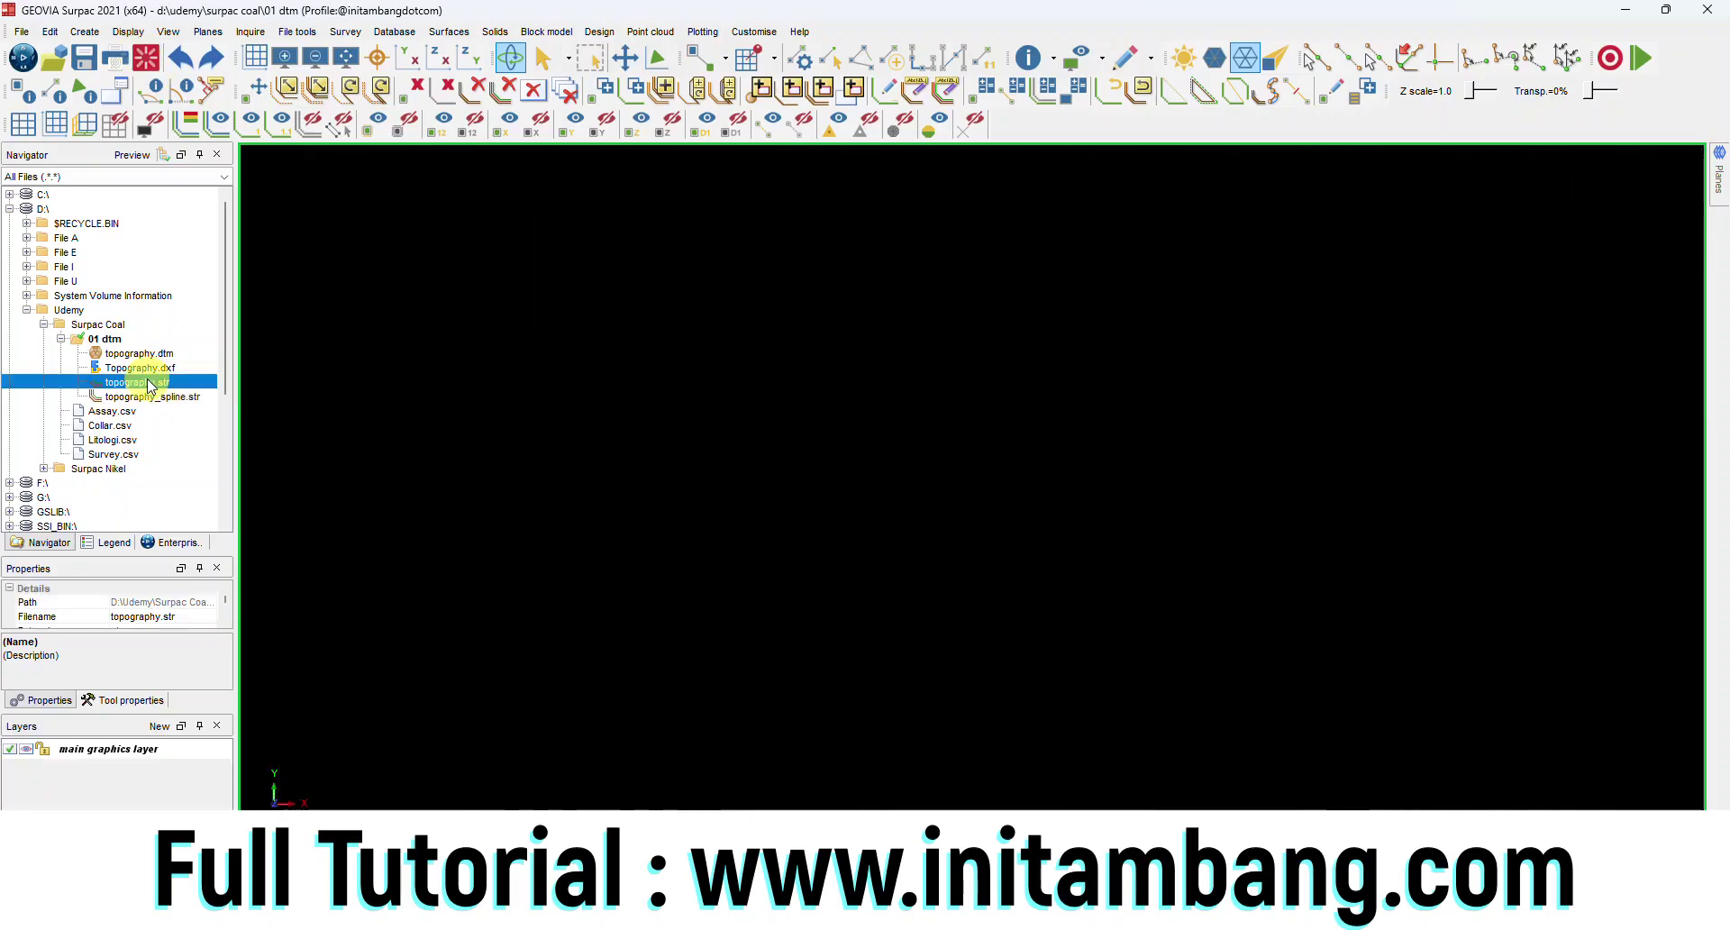
click(180, 388)
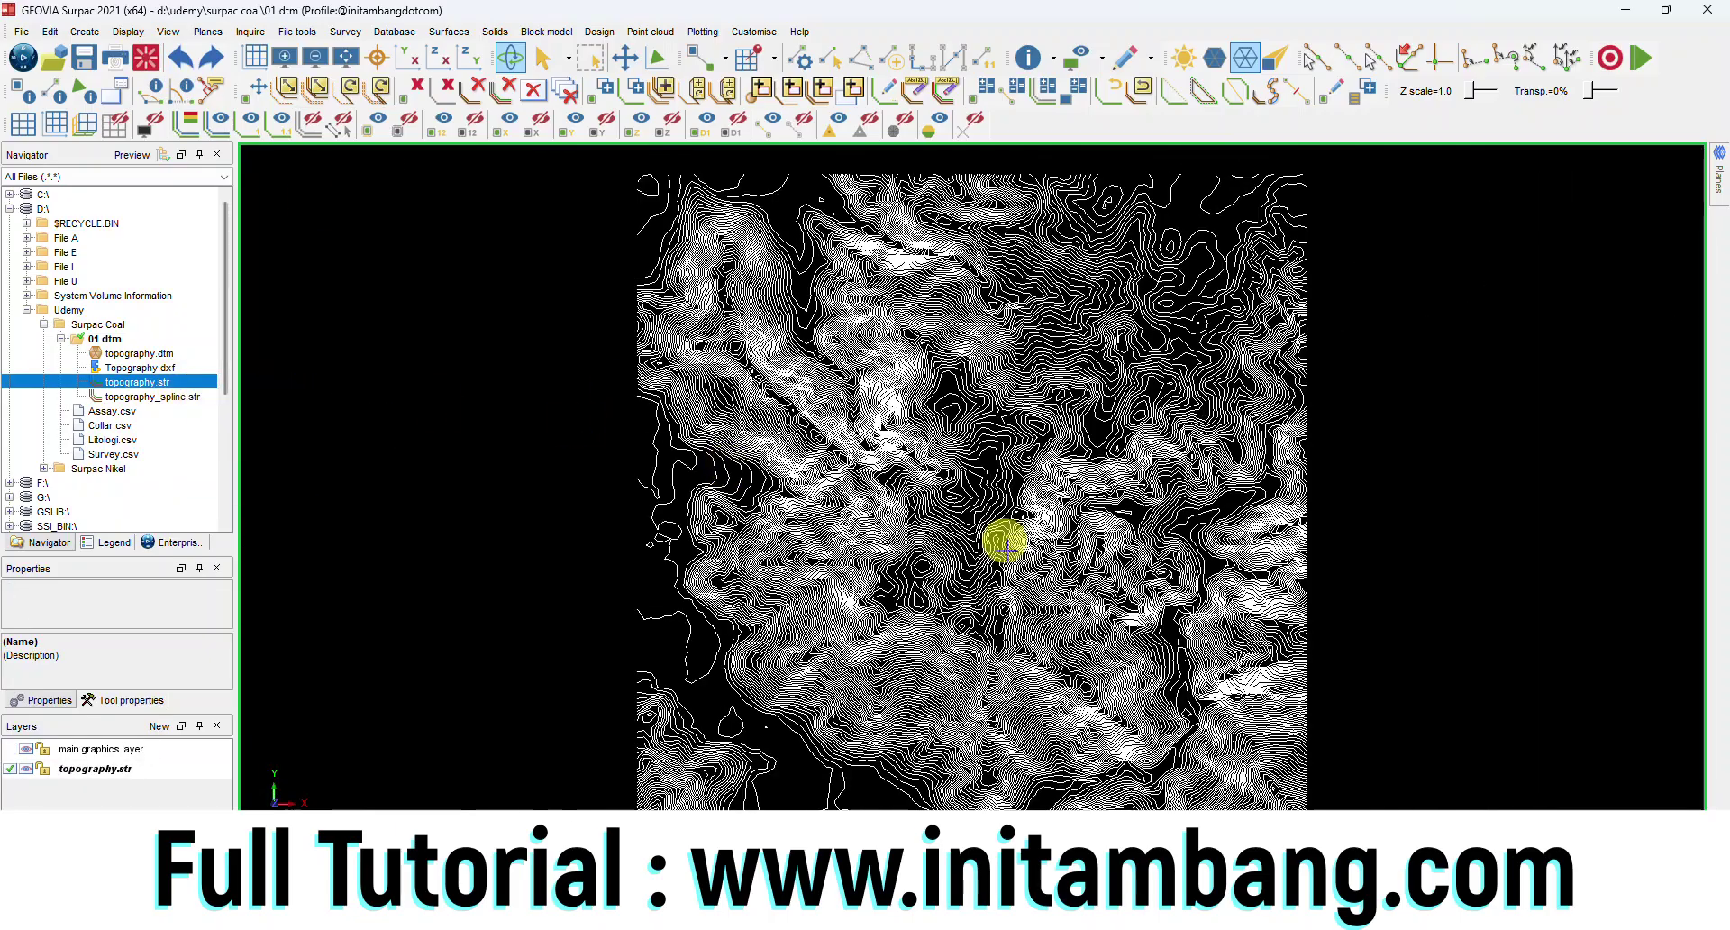
Step: Smooth the layer's strings with the Interpolation method, using string and segment ranges 1,999 and 1 line per segment
scroll(997, 560, up, 5)
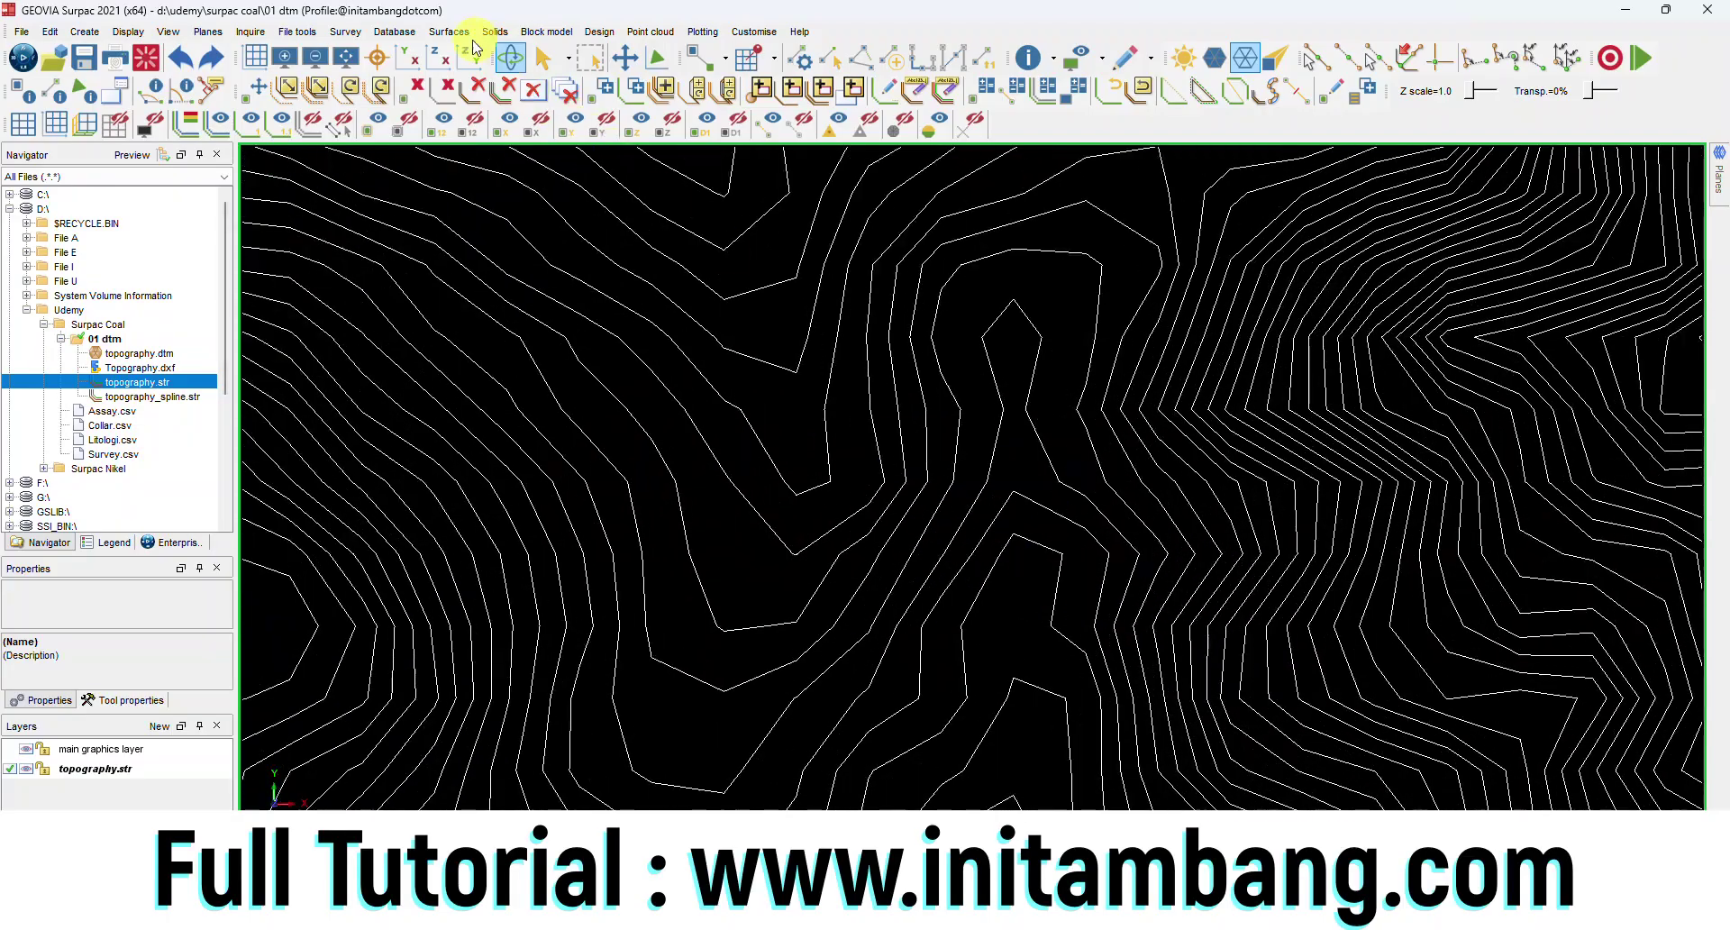
click(448, 32)
mouse_move(535, 337)
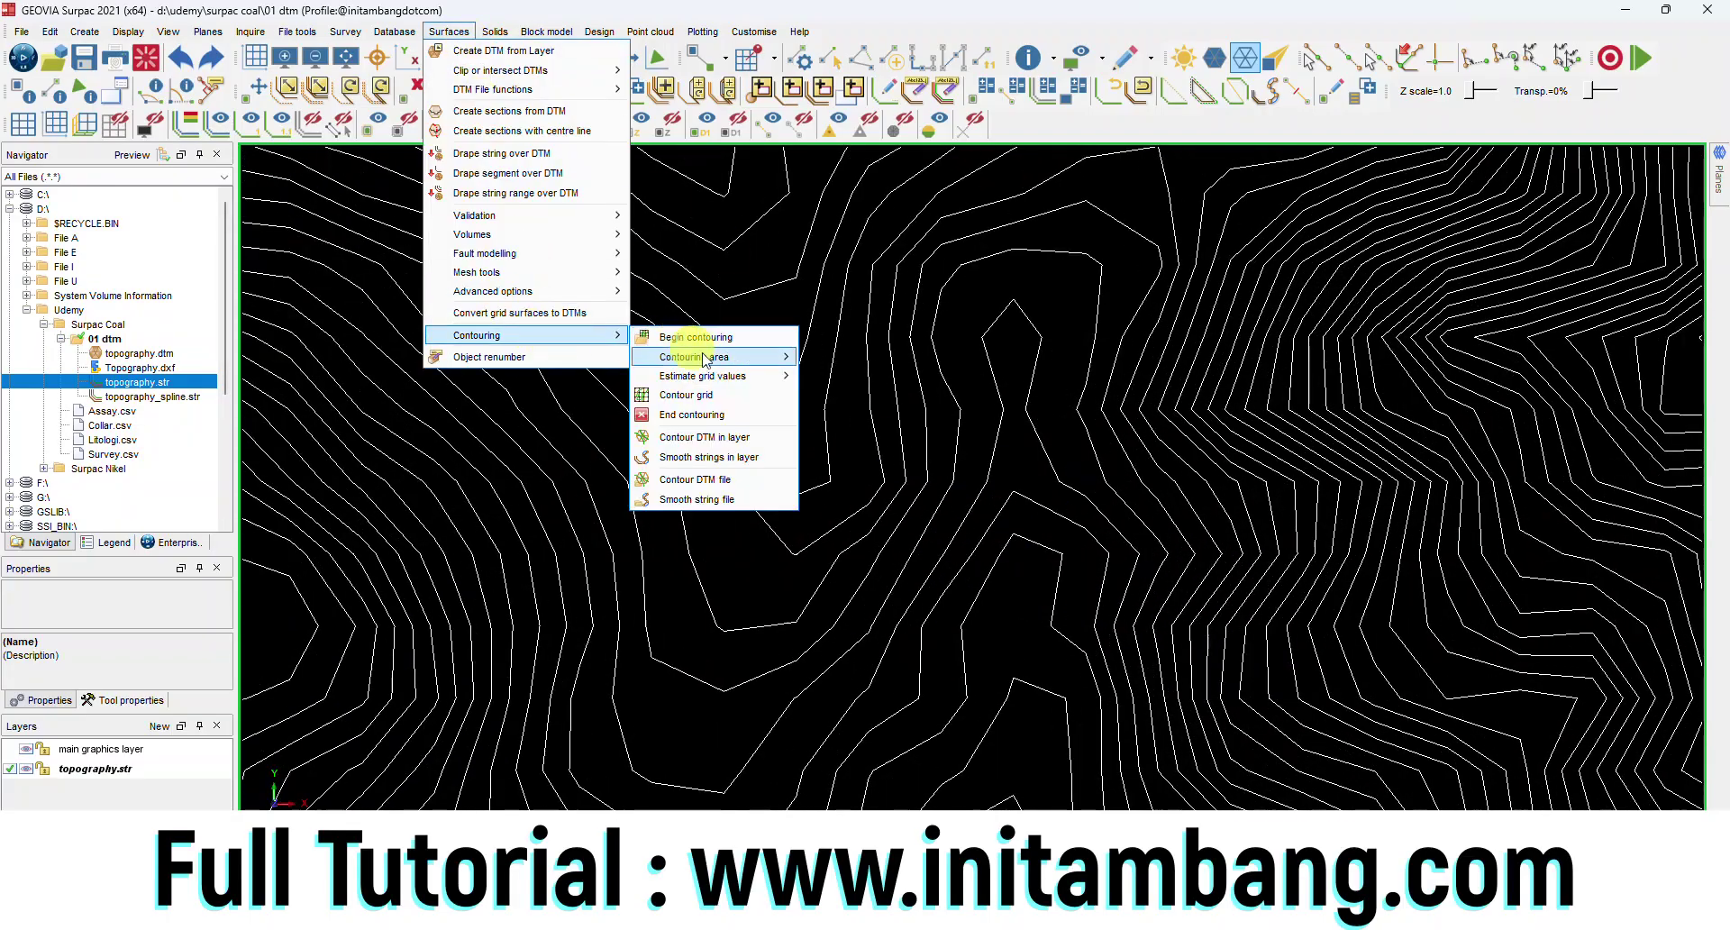
click(708, 457)
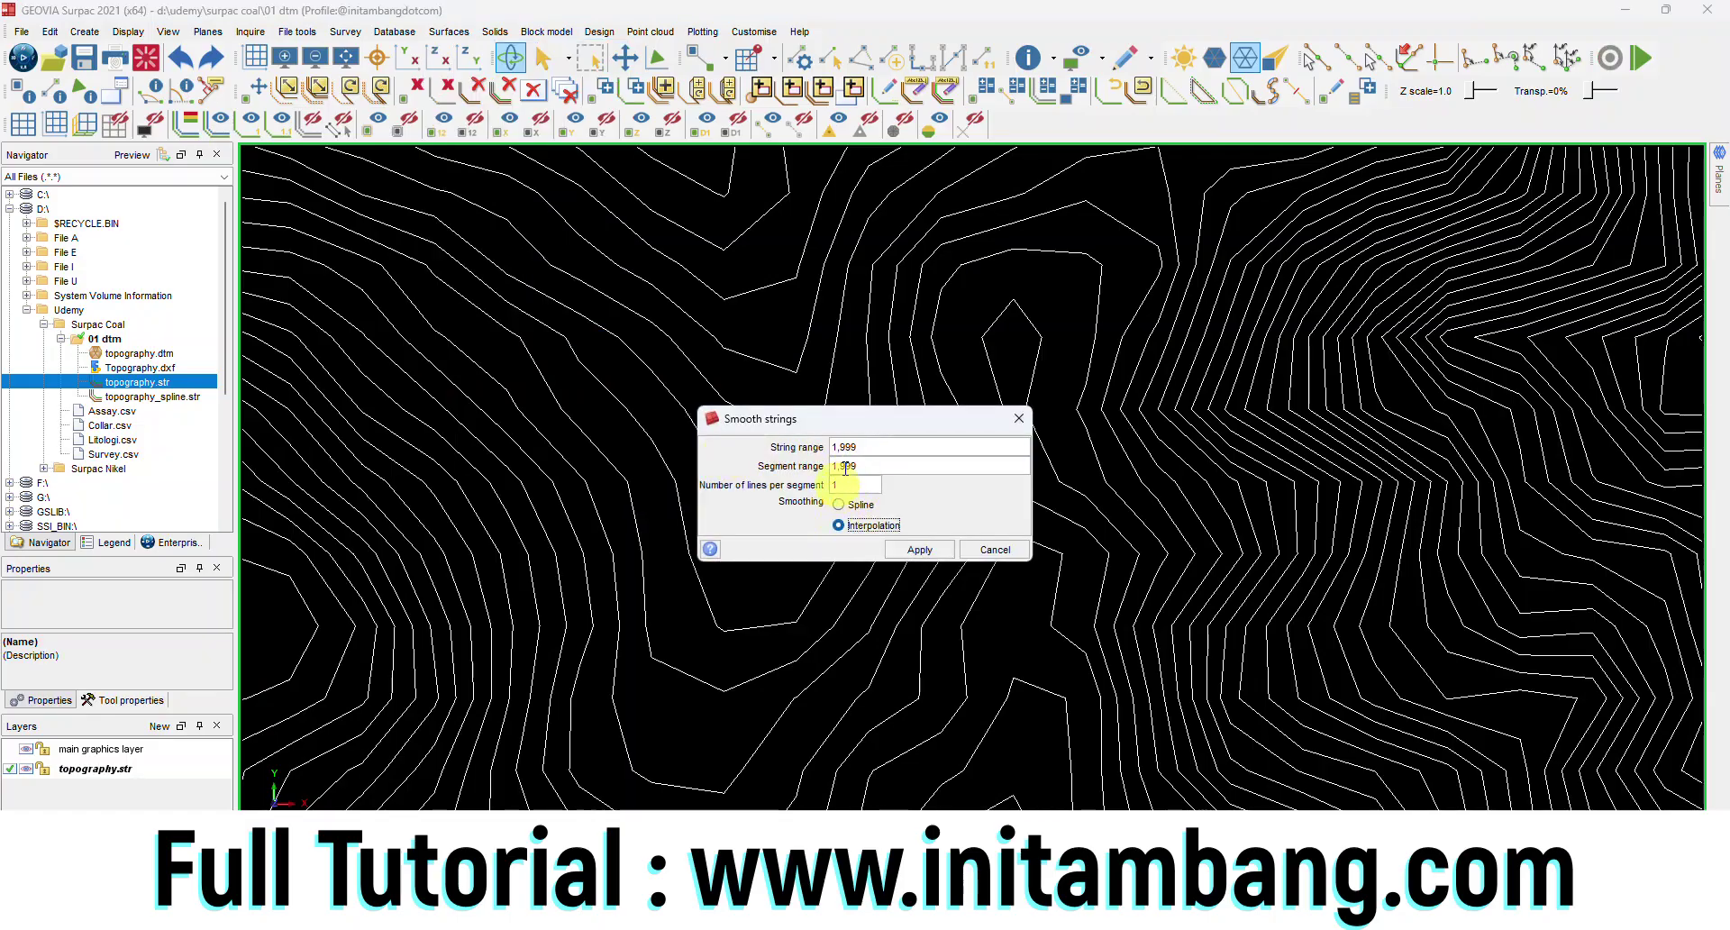
click(905, 546)
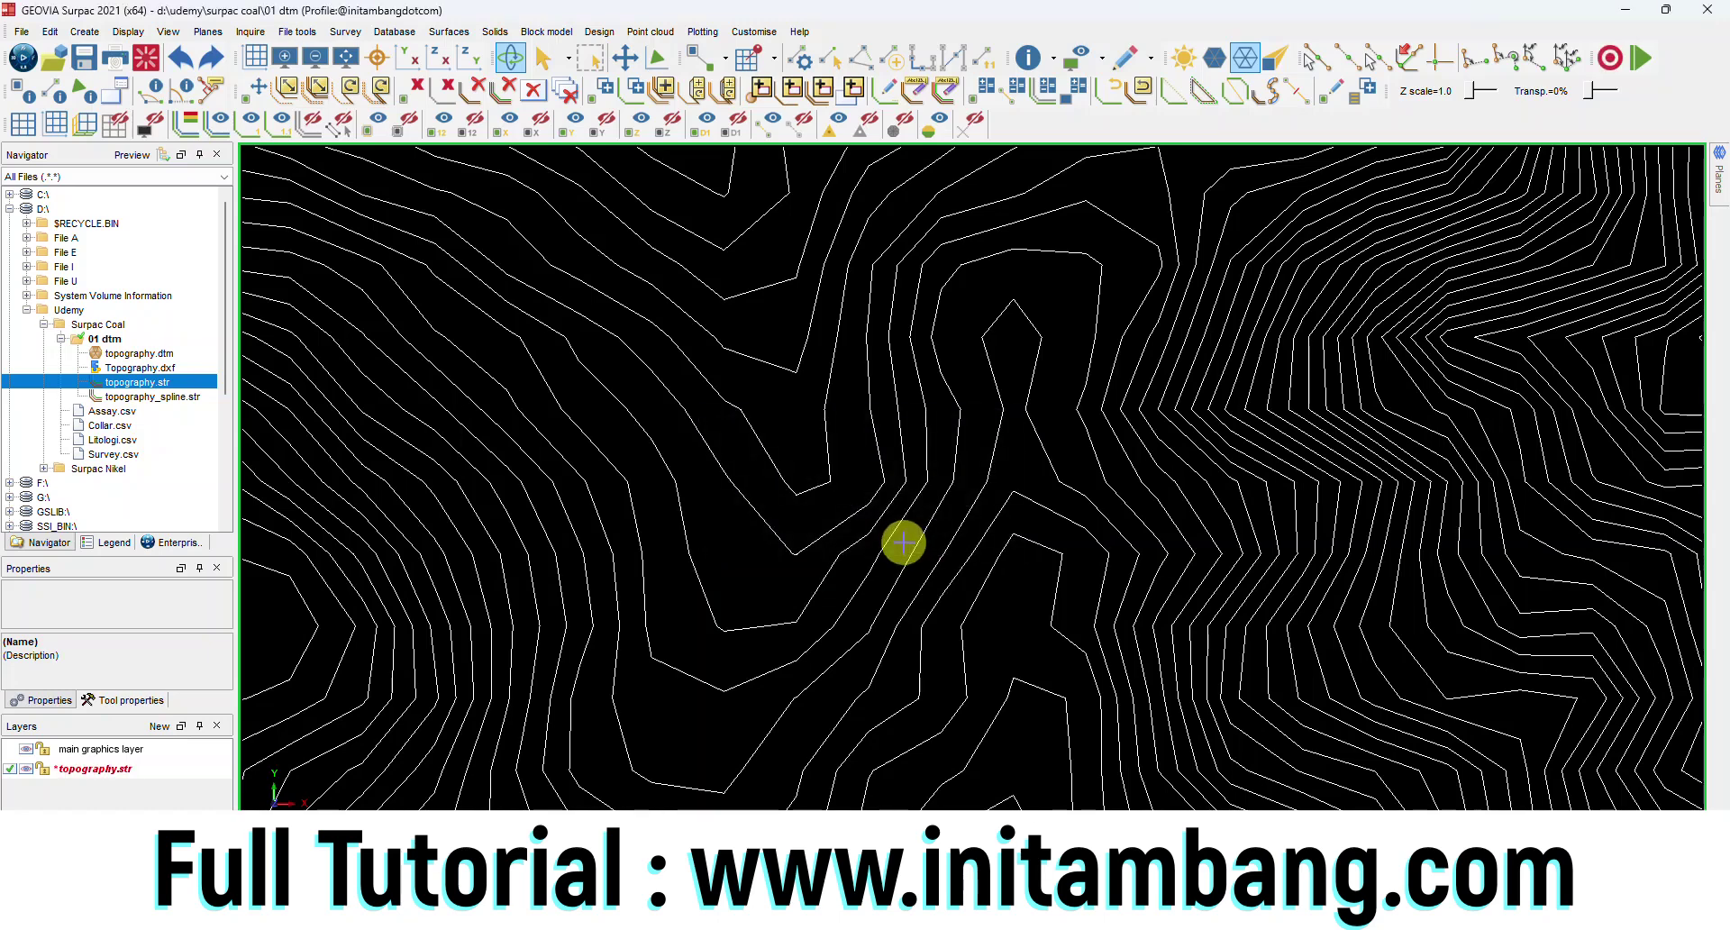
Step: Save the interpolated contours as the binary string file topography_interpolation.str, and reset the graphics
click(83, 57)
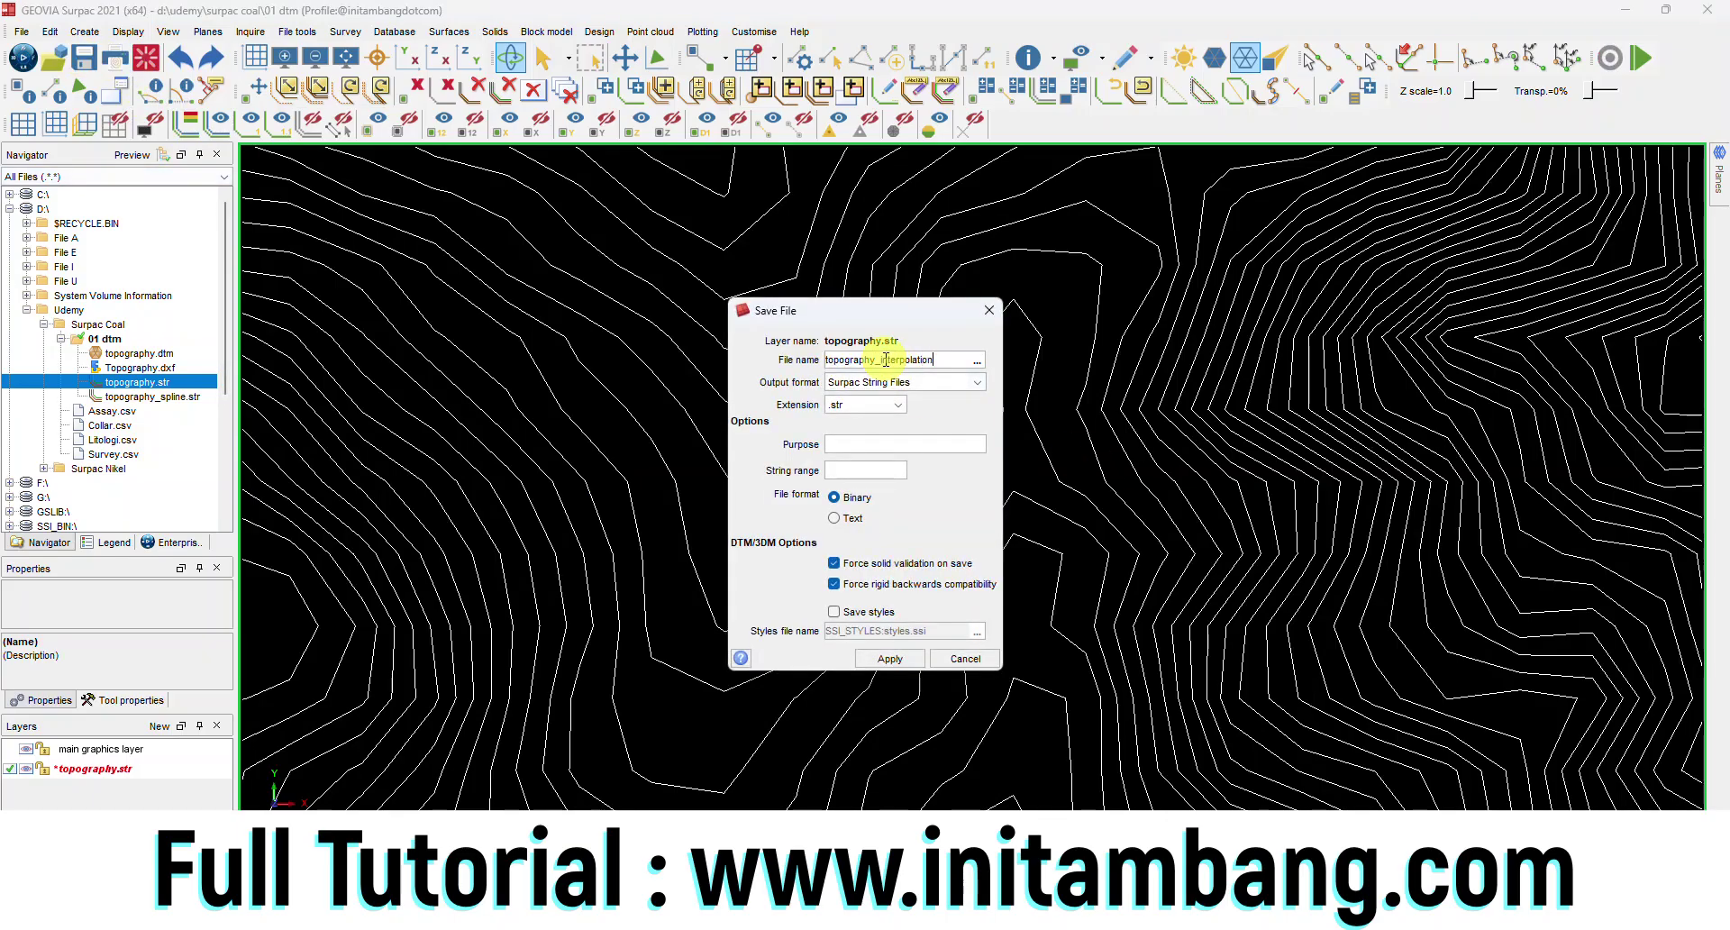
click(890, 659)
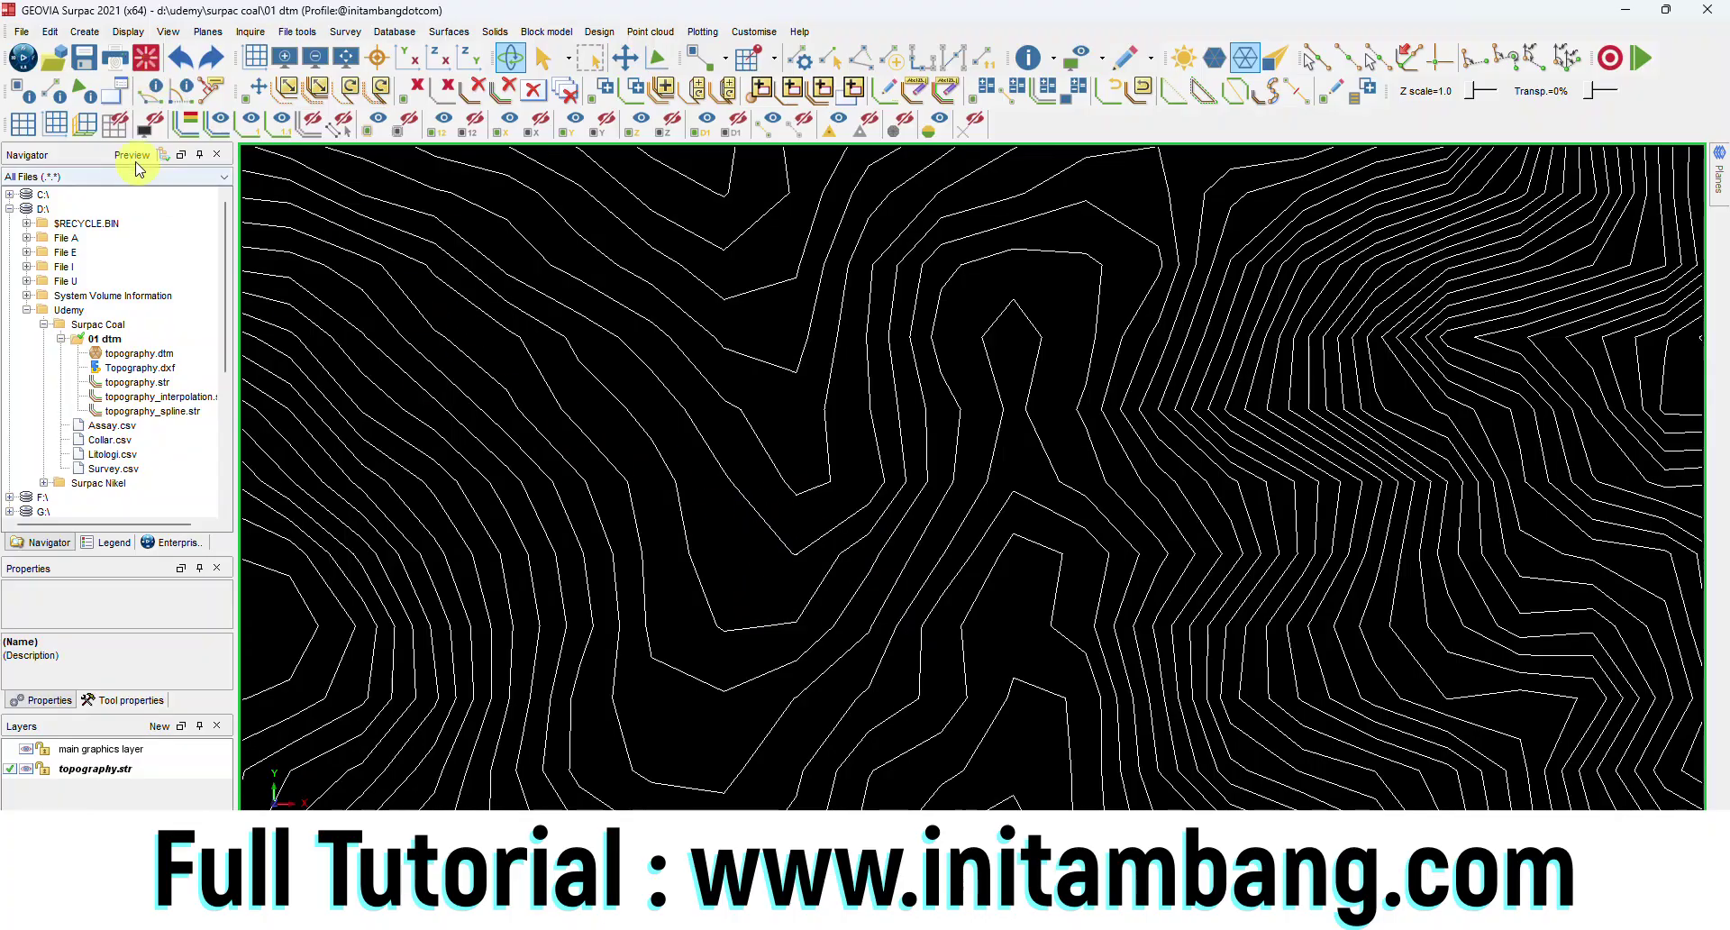
click(146, 56)
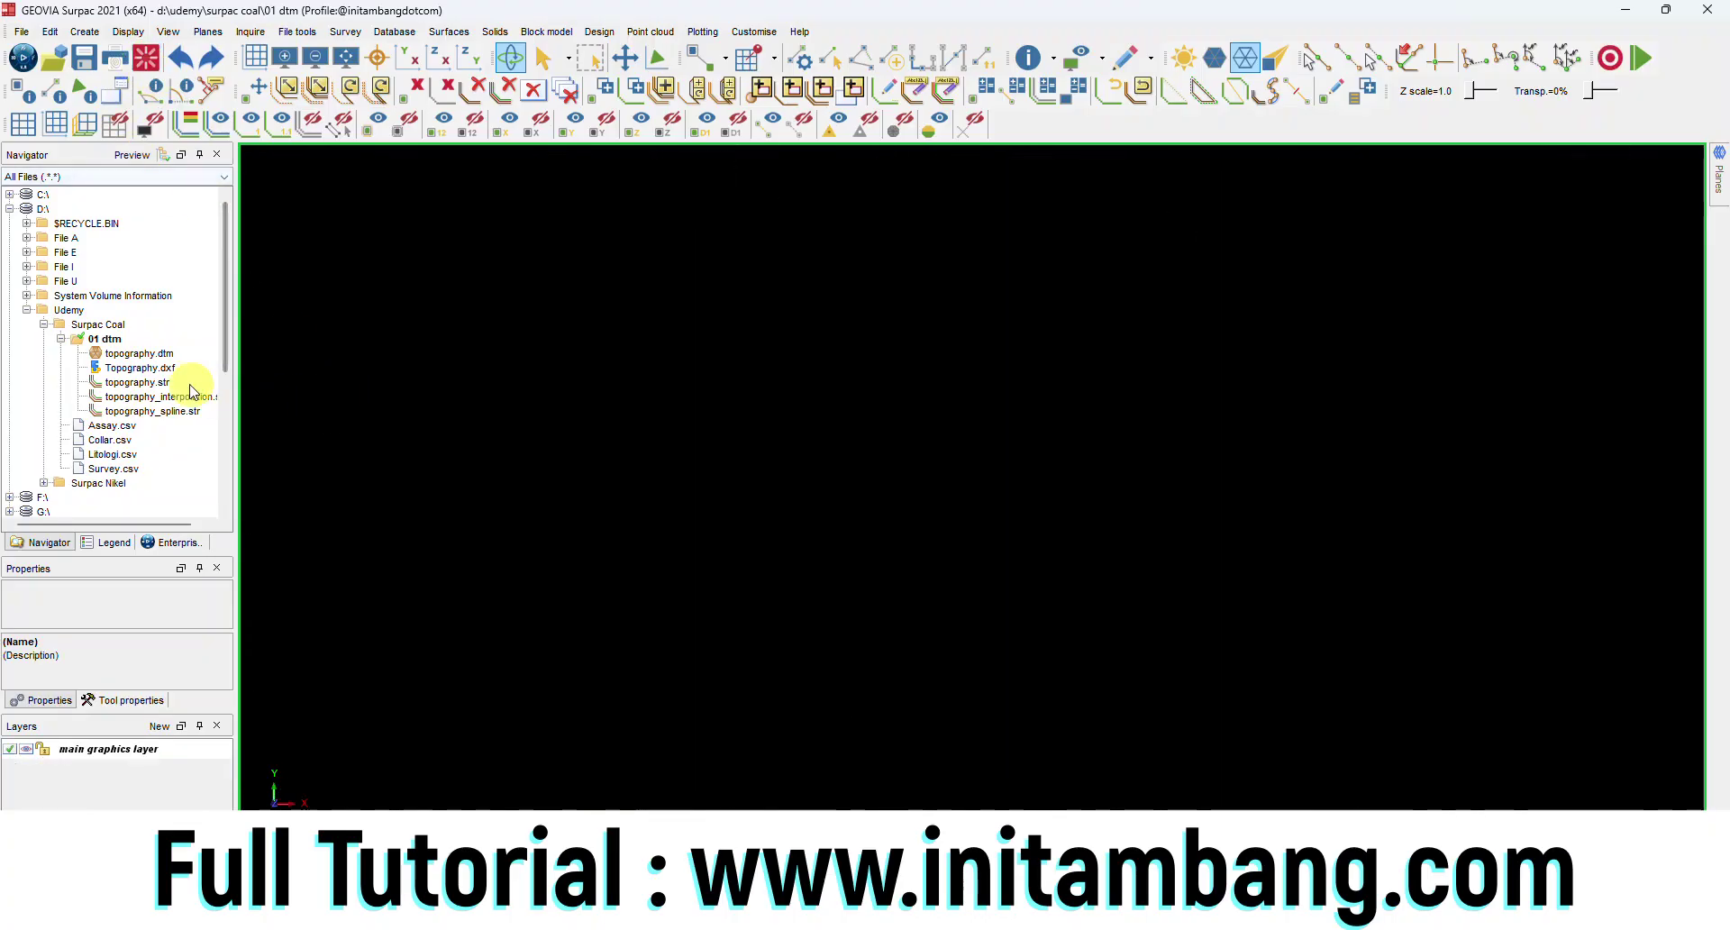
Step: Open topography.str, topography_interpolation.str and topography_spline.str together from the 01 dtm folder
click(150, 384)
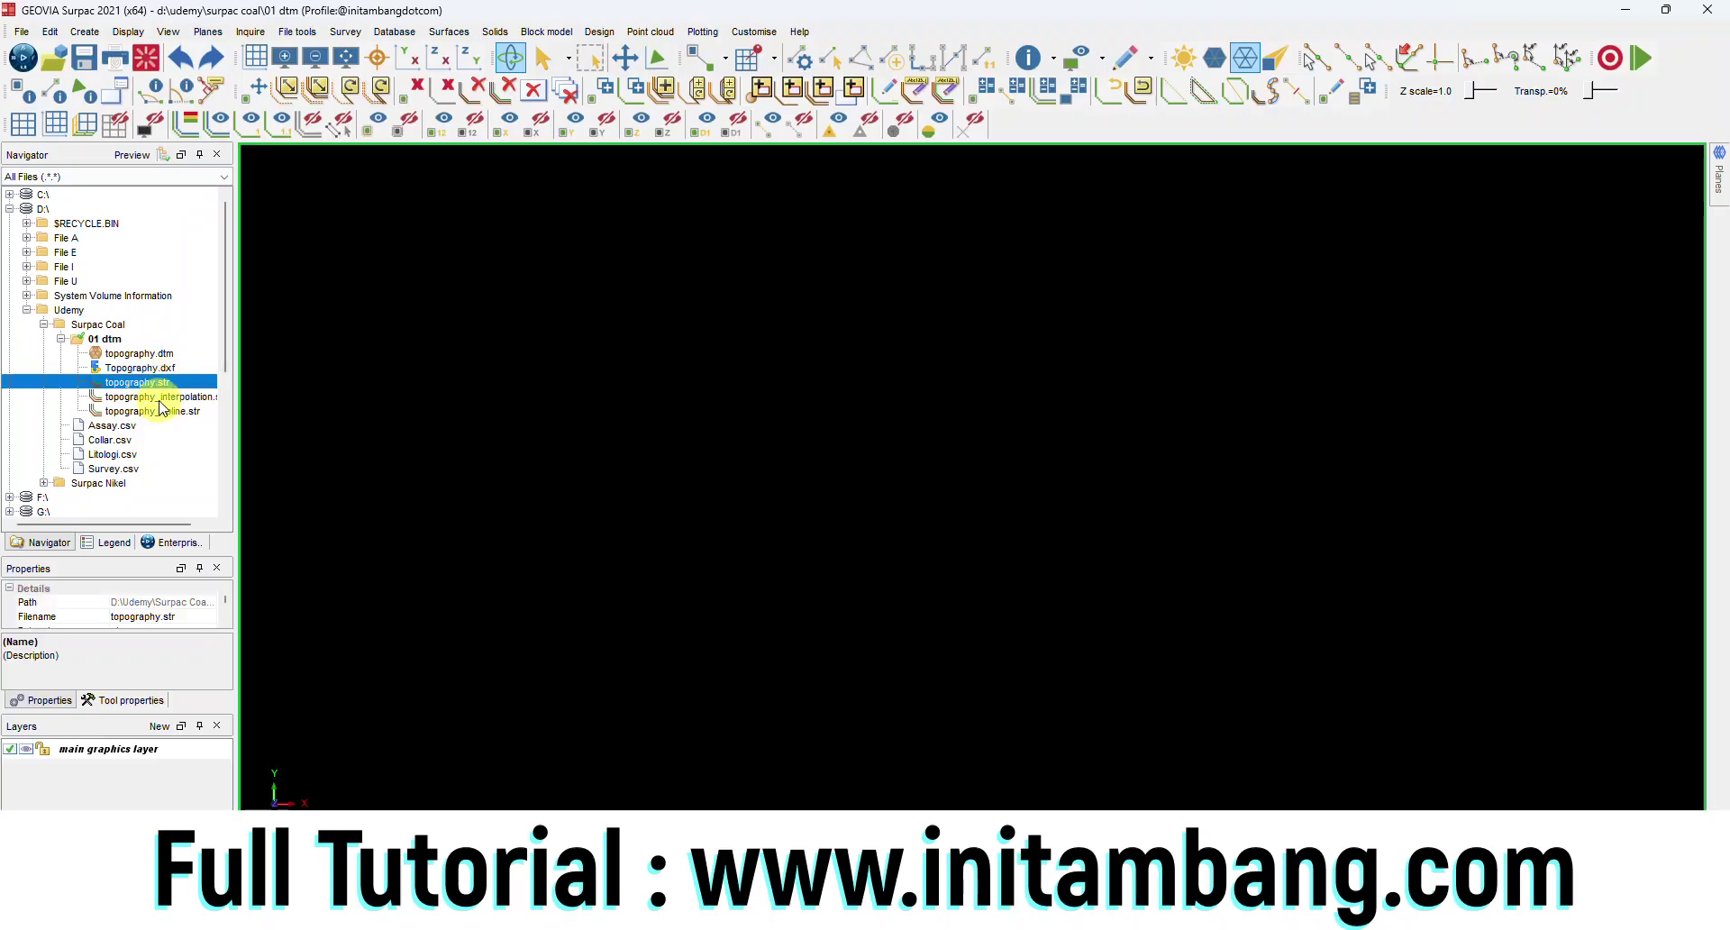
shift+click(162, 412)
click(162, 385)
shift+click(158, 399)
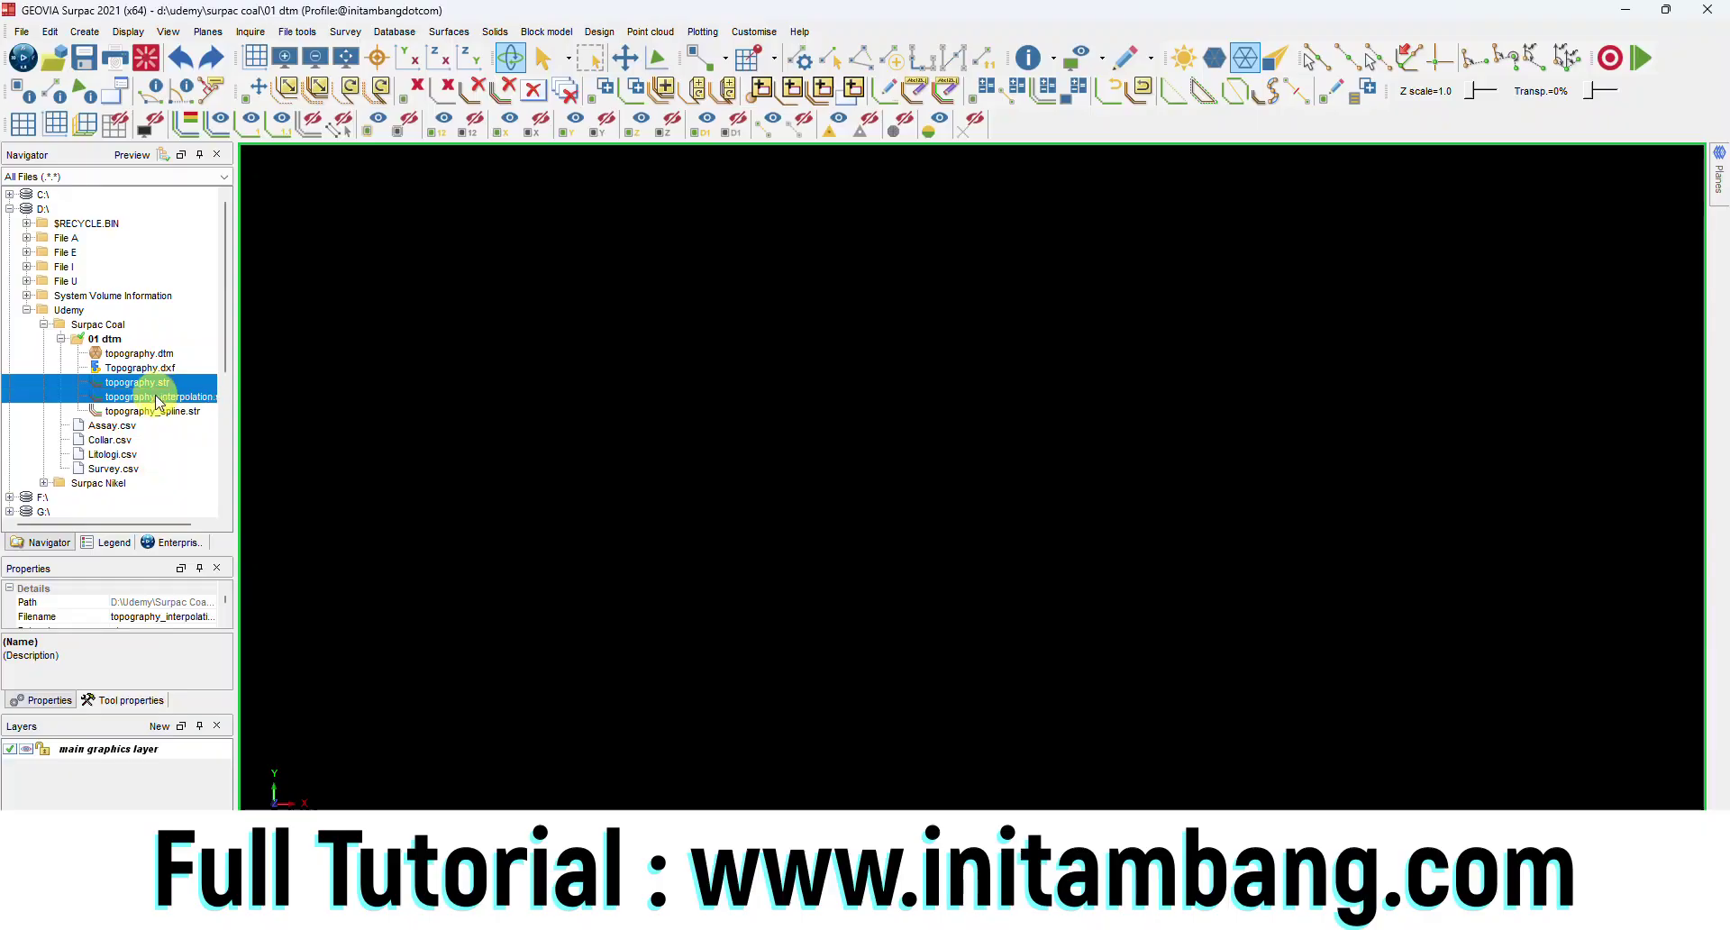
shift+click(169, 413)
right_click(157, 408)
click(172, 410)
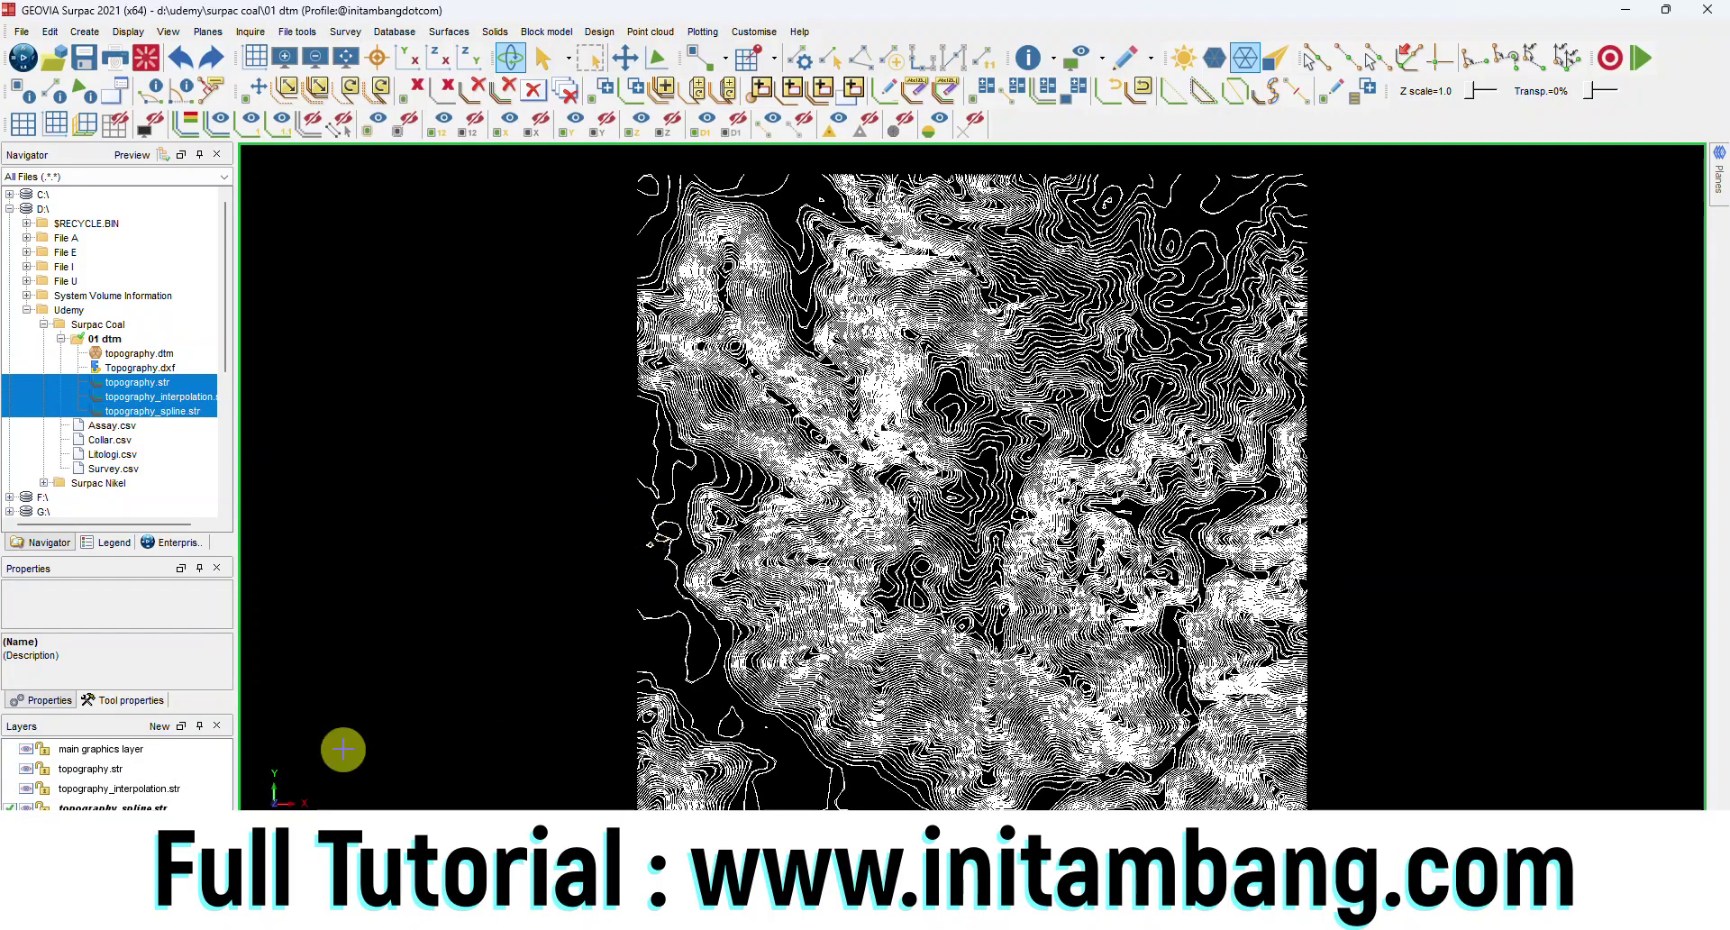
Step: Hide the topography.str and topography_spline.str layers, and make topography_interpolation.str the active, visible layer
click(14, 771)
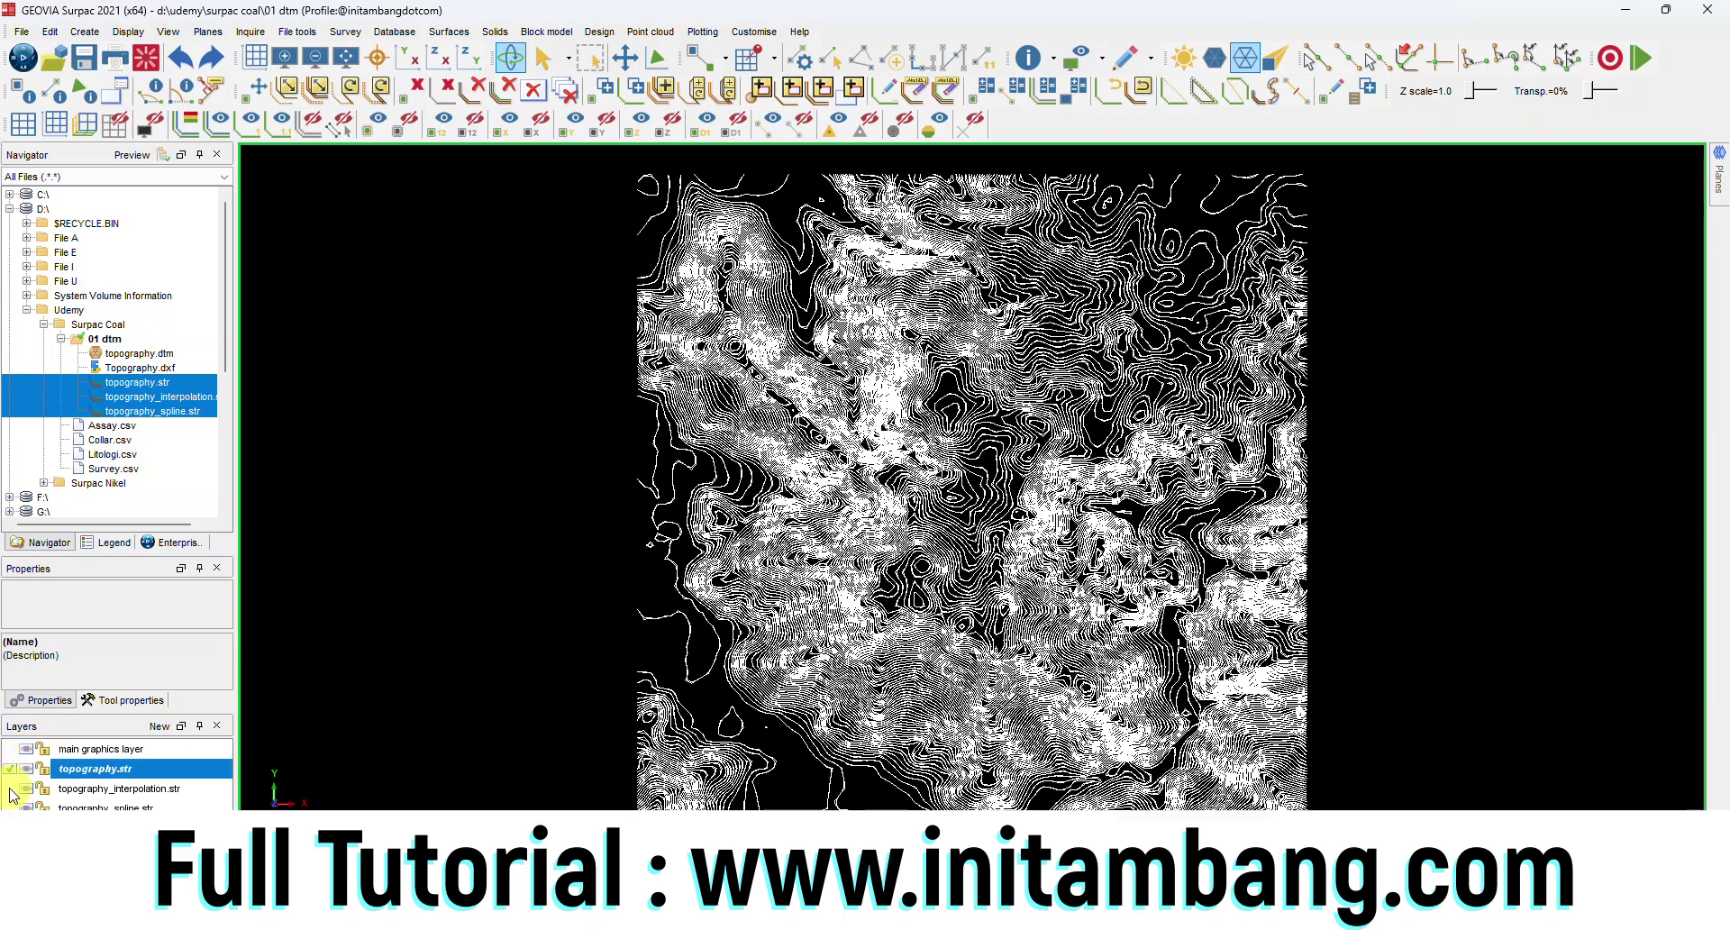
click(13, 791)
click(26, 771)
click(26, 789)
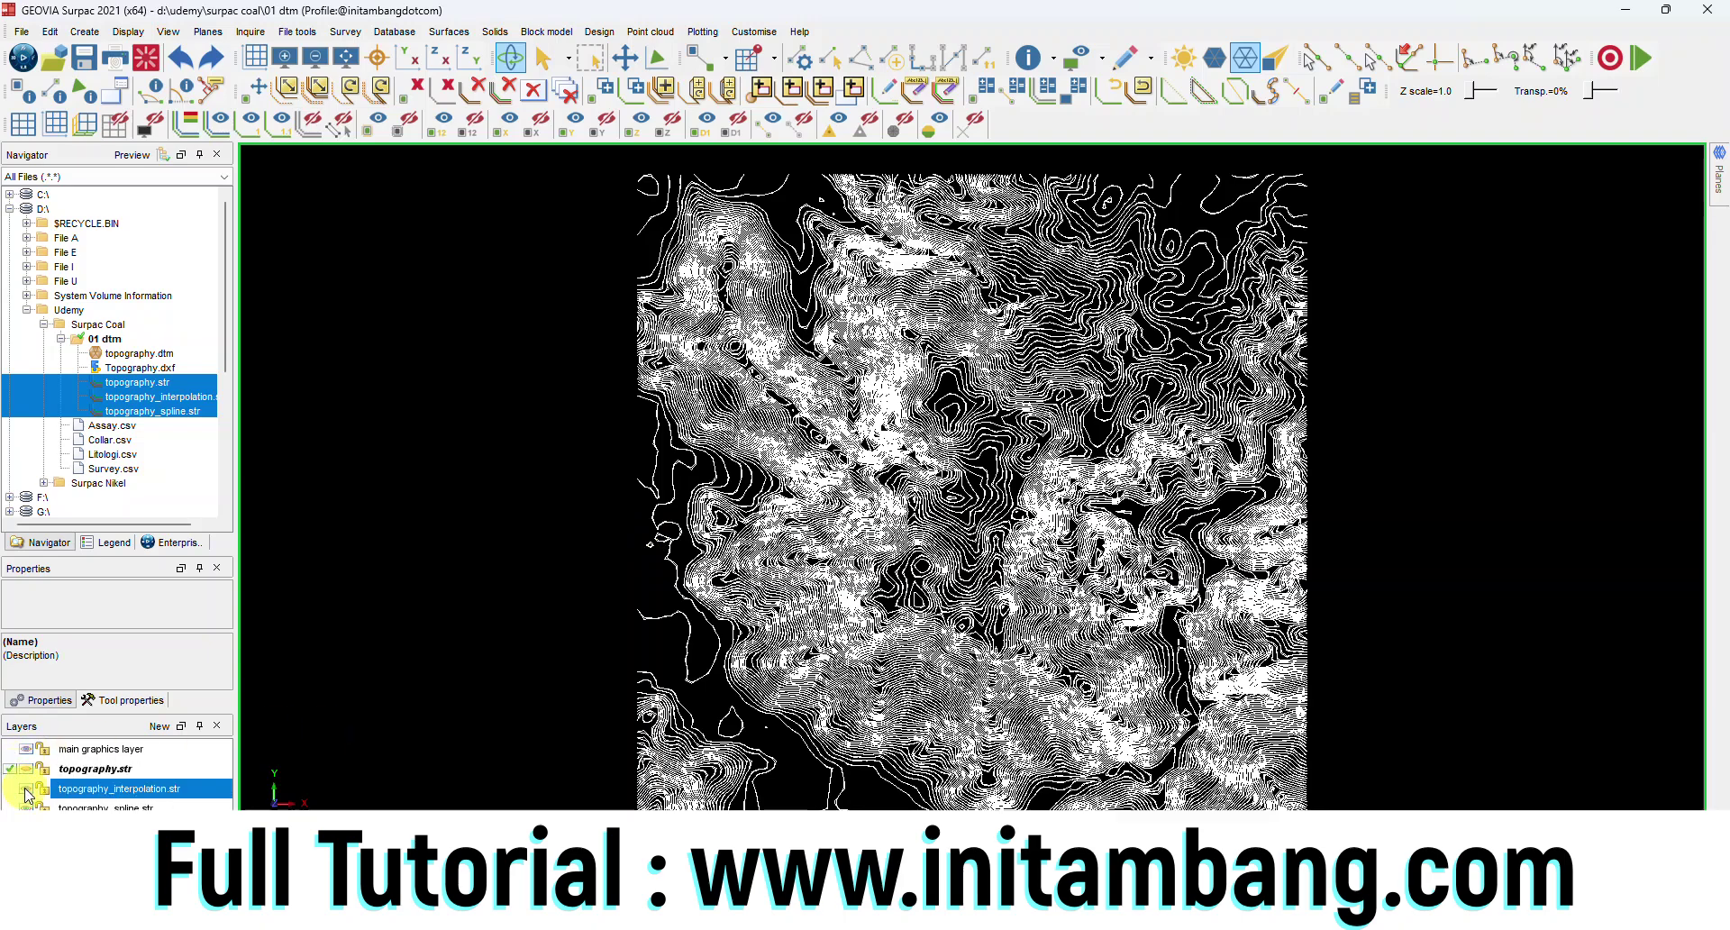
click(26, 806)
click(11, 790)
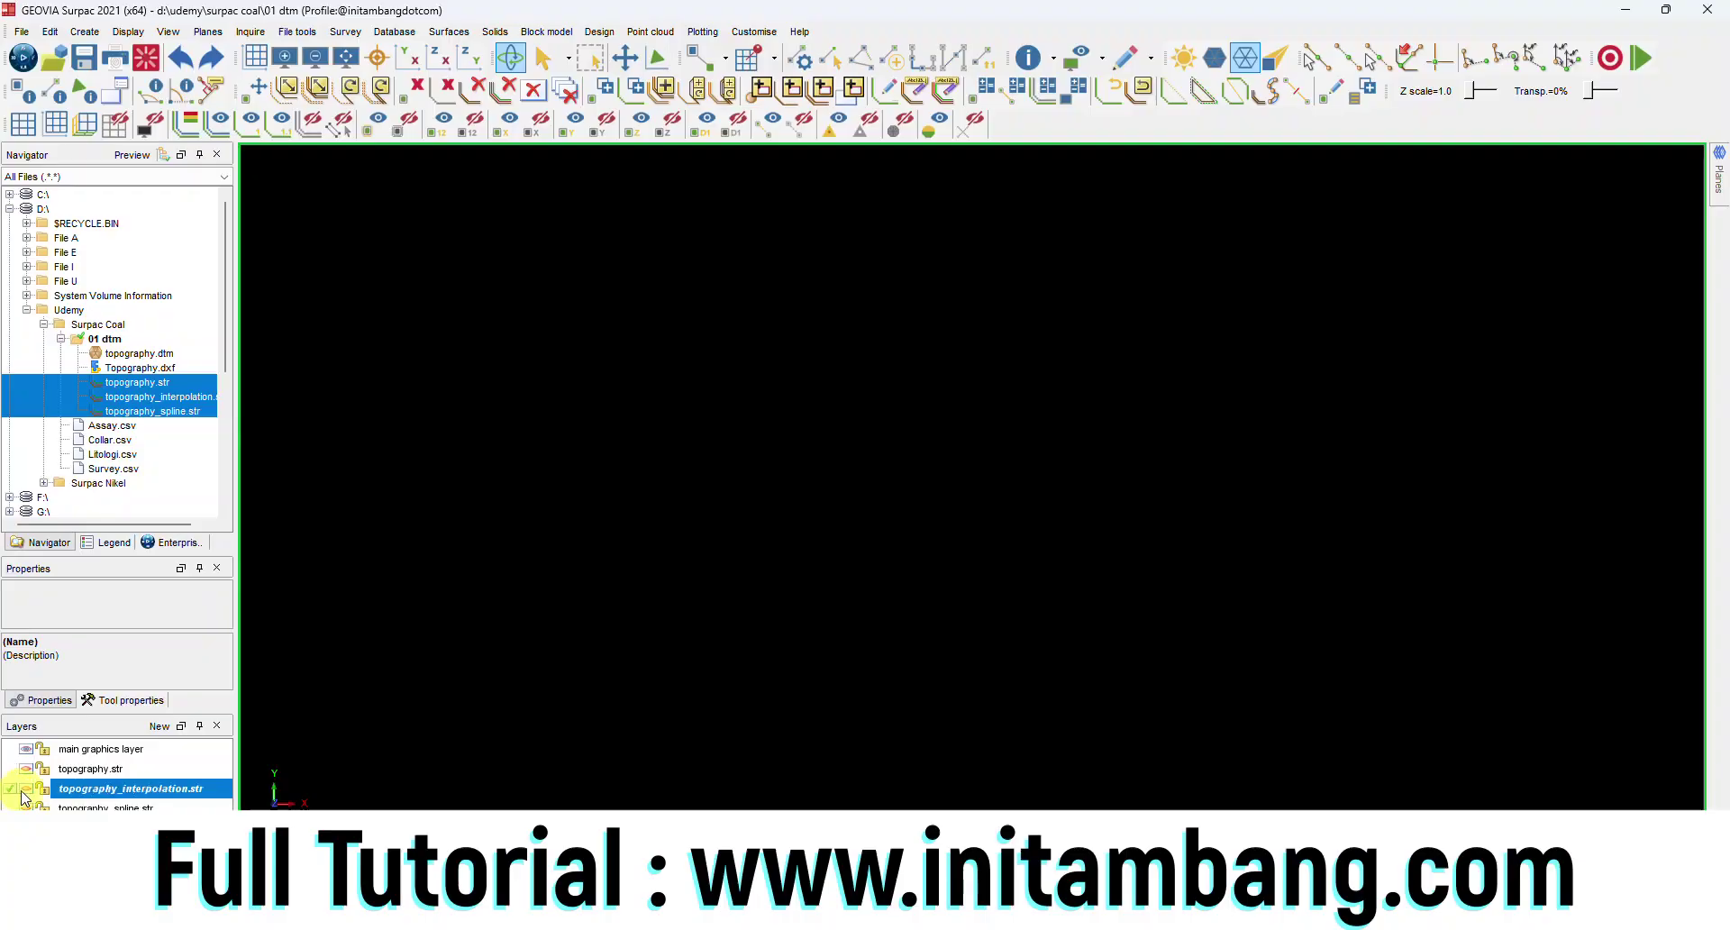
click(29, 791)
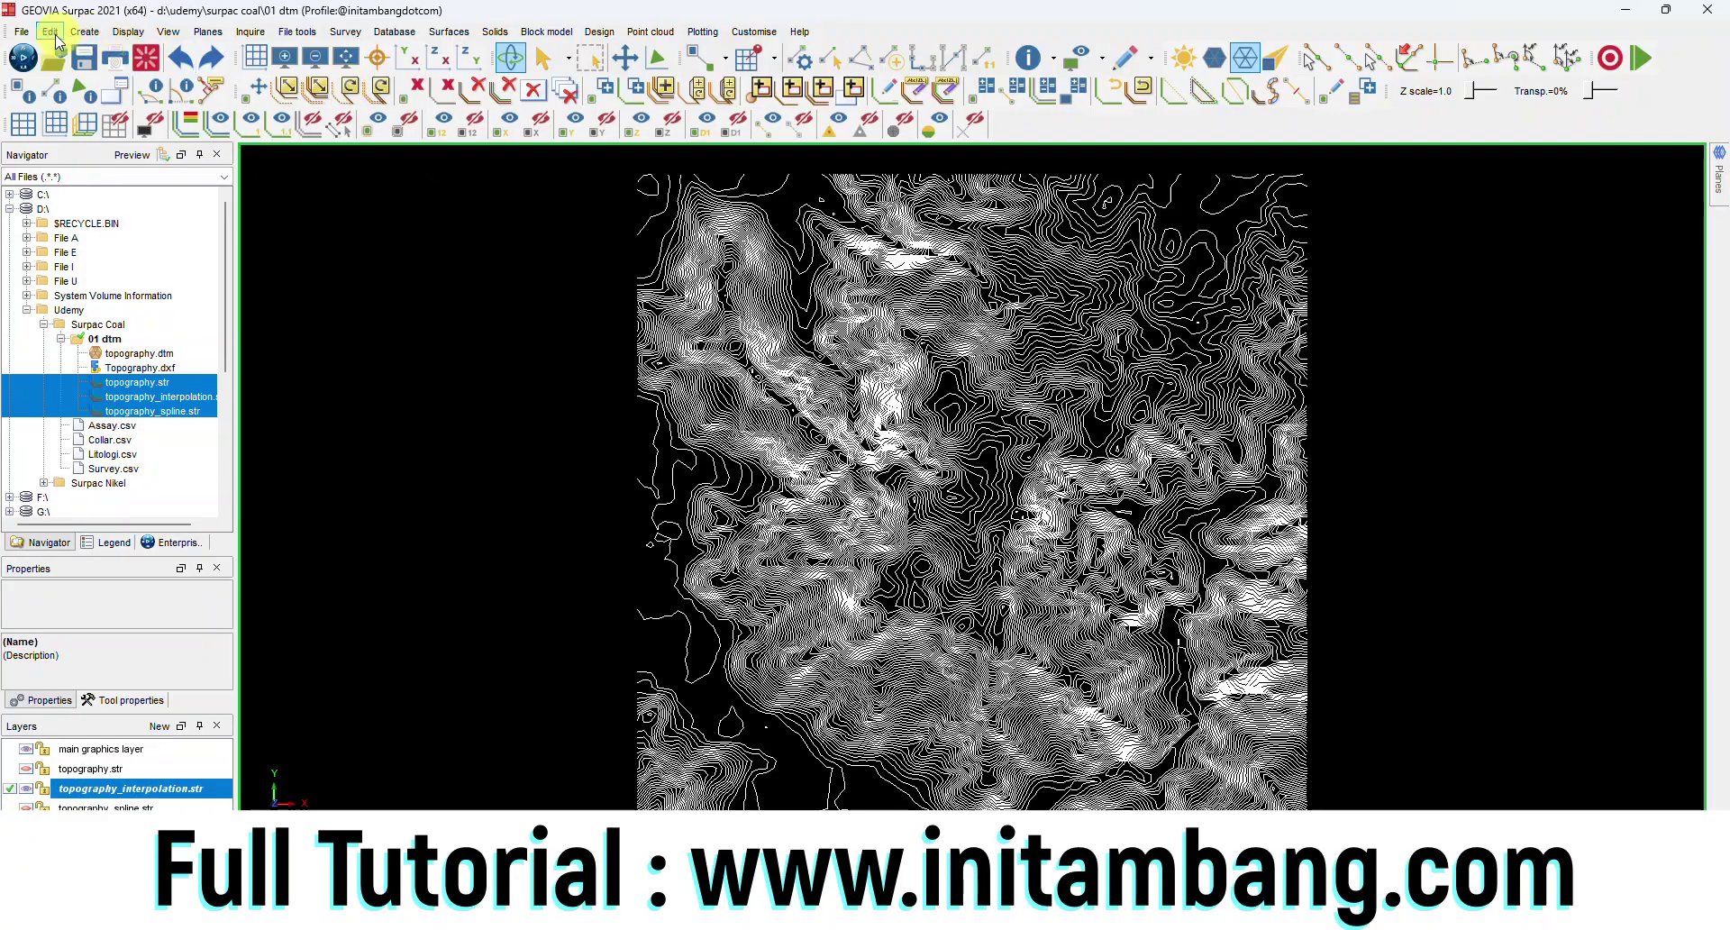
Step: Renumber the string range 1,999 of the topography_interpolation.str layer to a single different string number
click(128, 32)
mouse_move(126, 51)
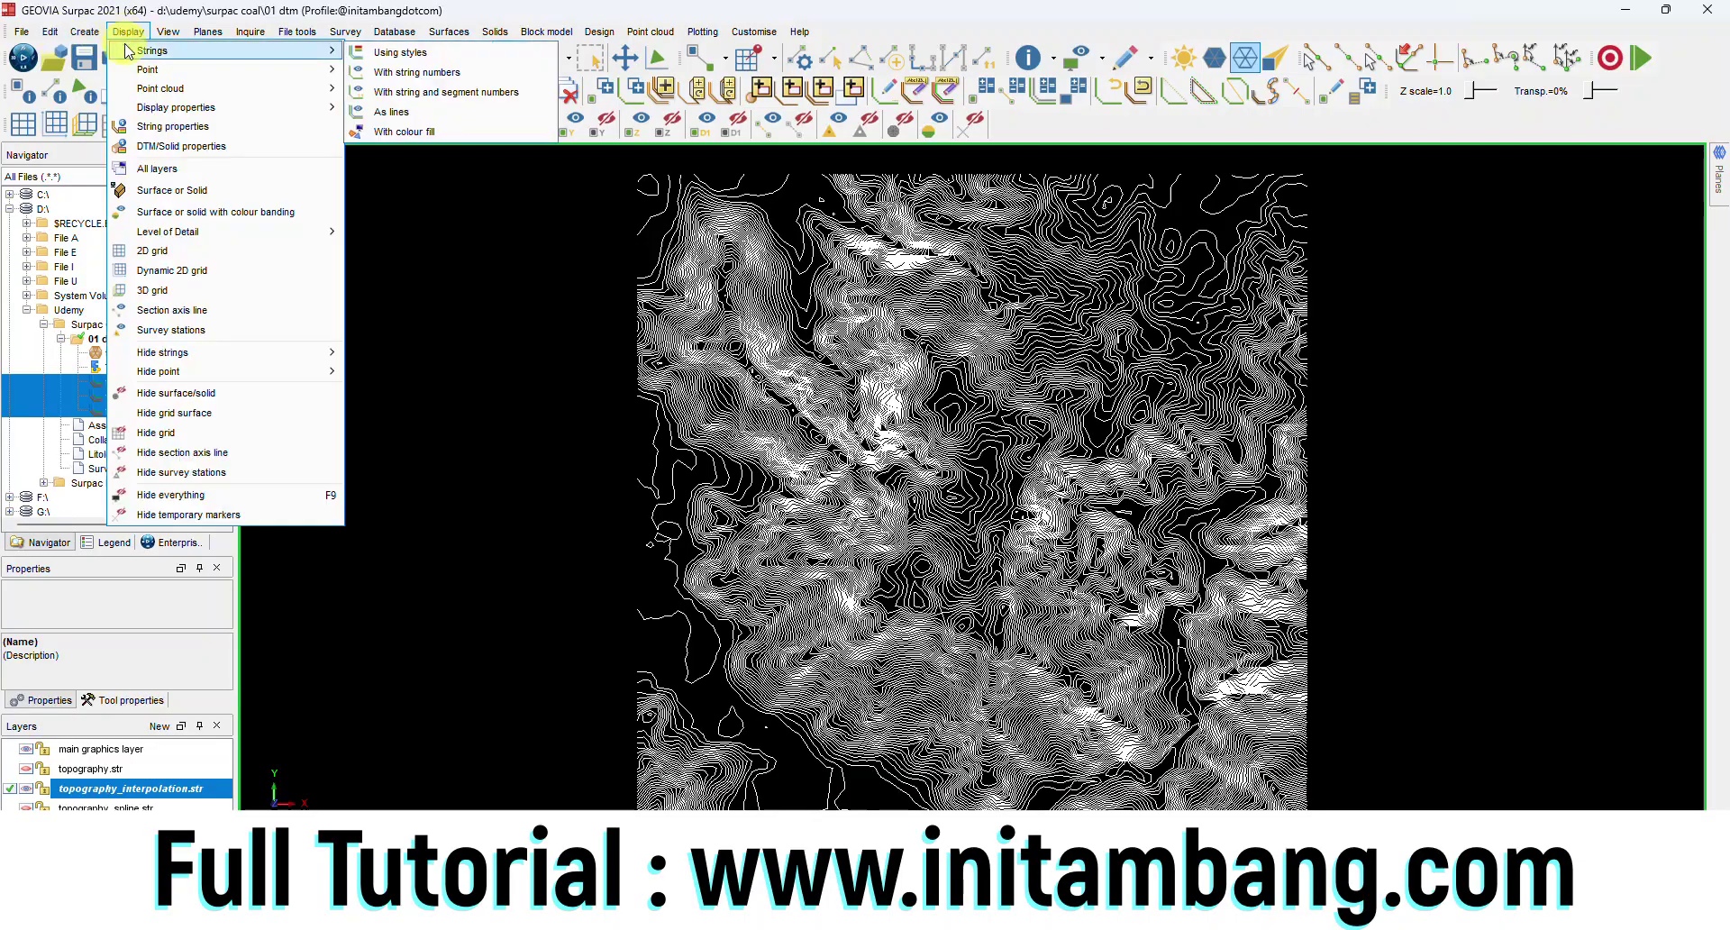
click(49, 31)
mouse_move(79, 69)
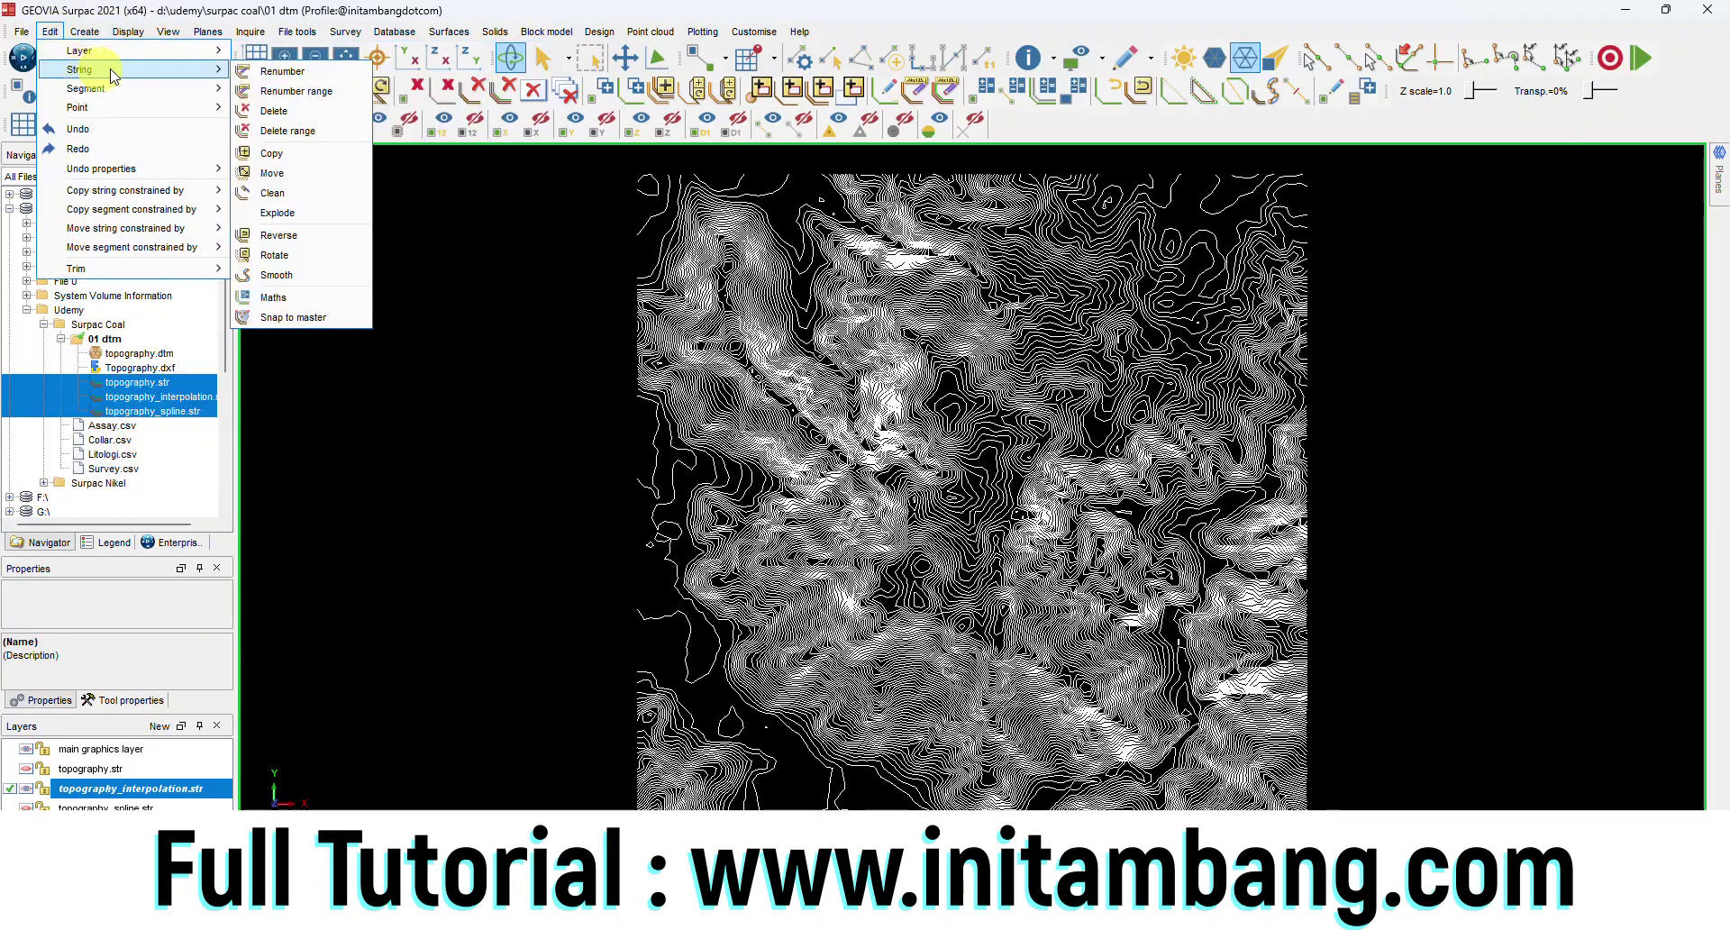
click(283, 91)
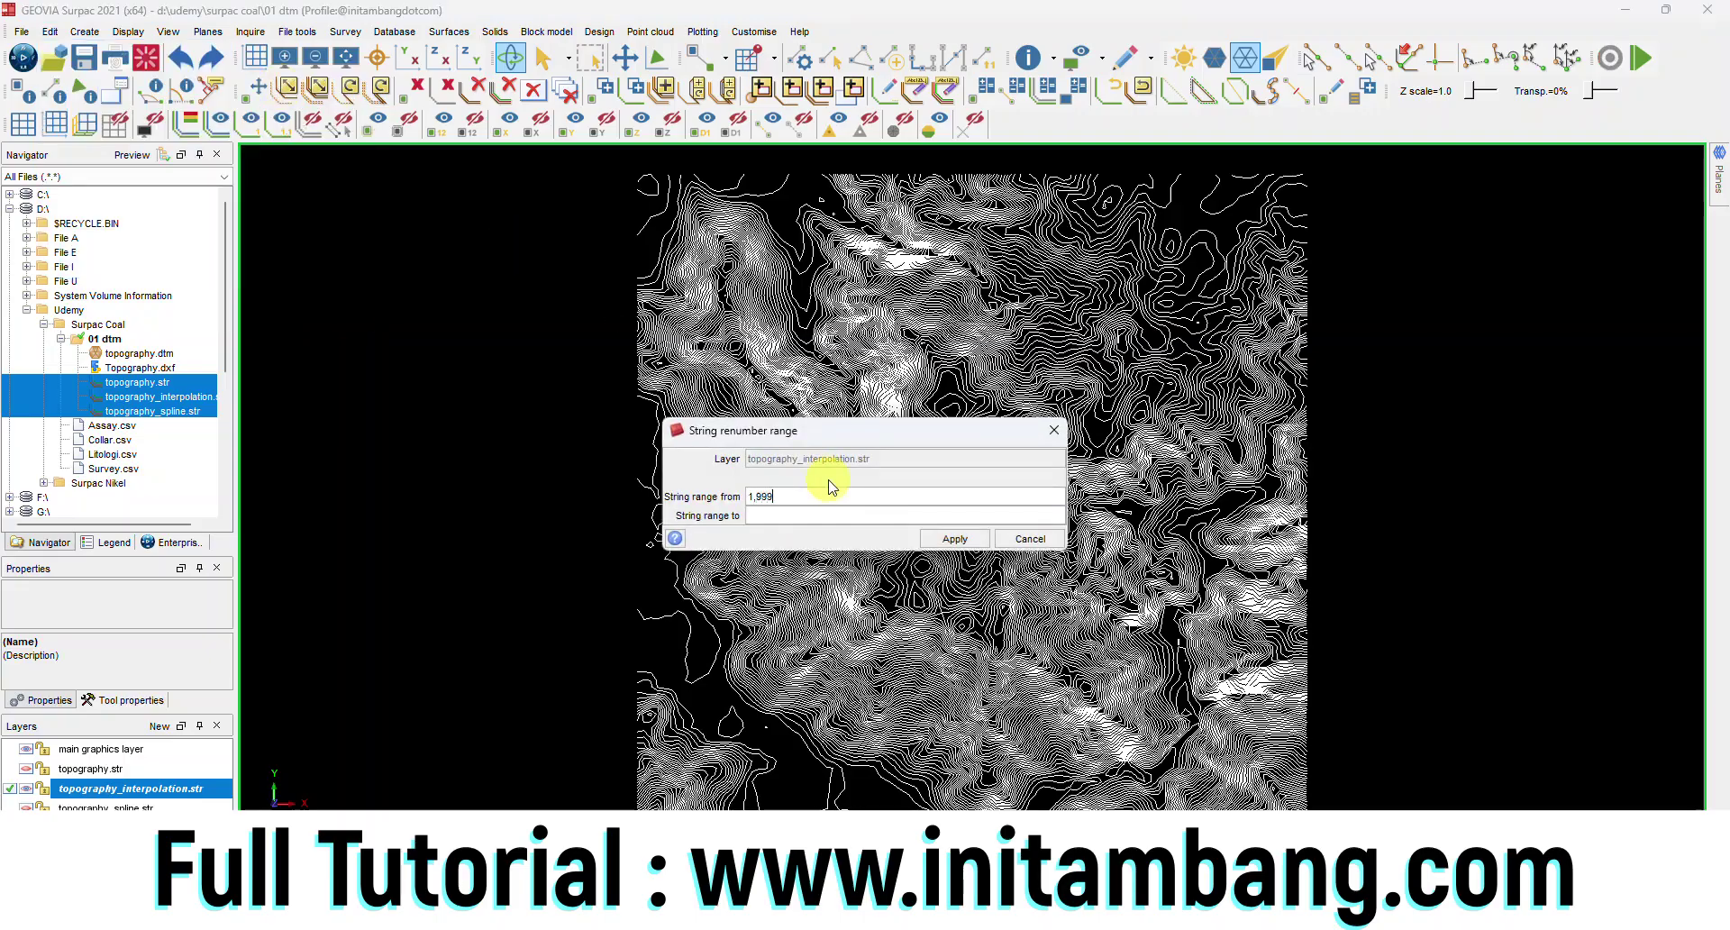
click(945, 539)
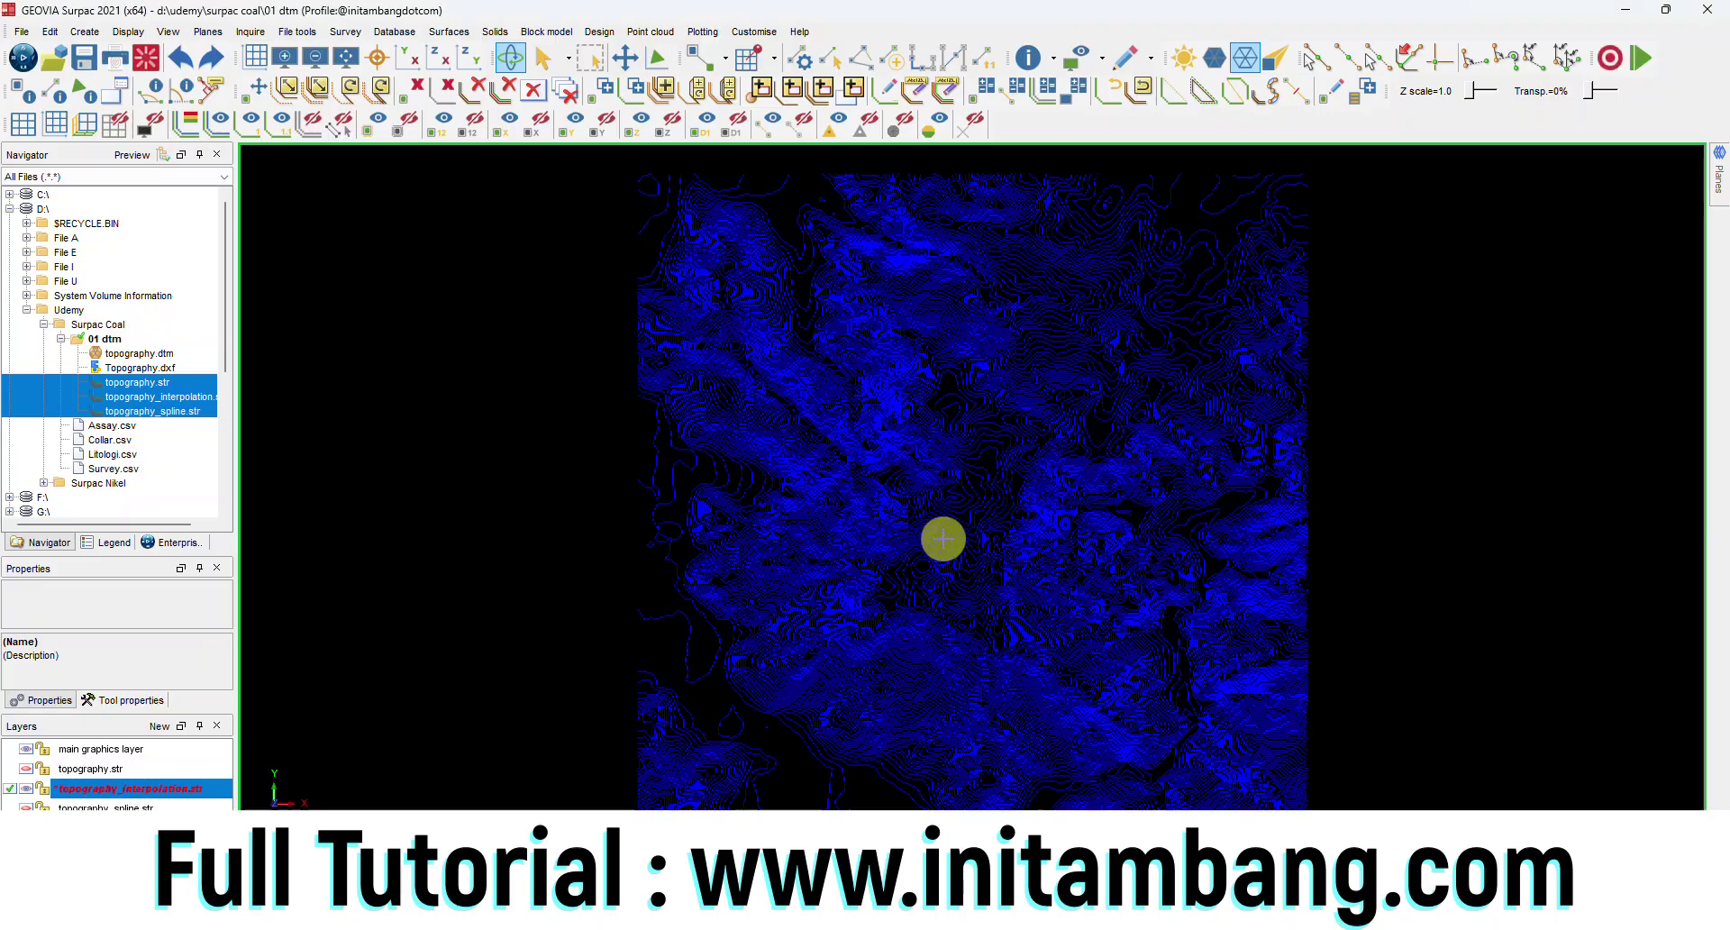
Step: Save the renumbered interpolation layer in binary format, overwriting topography_interpolation.str
click(84, 60)
click(892, 662)
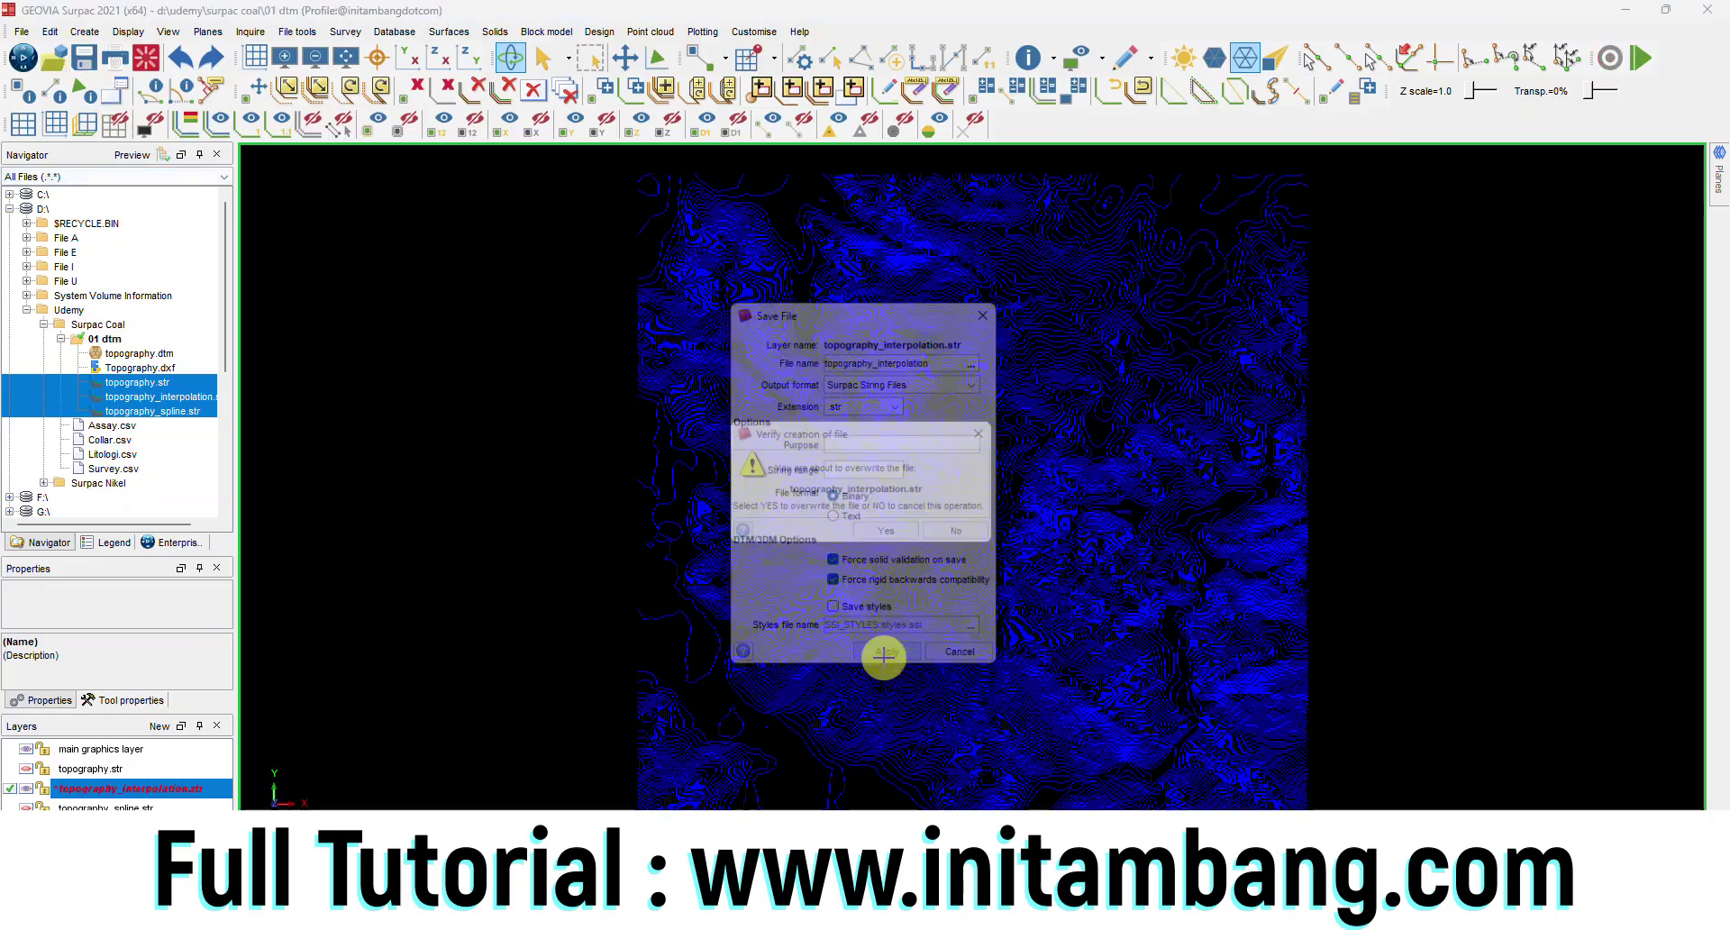
click(887, 535)
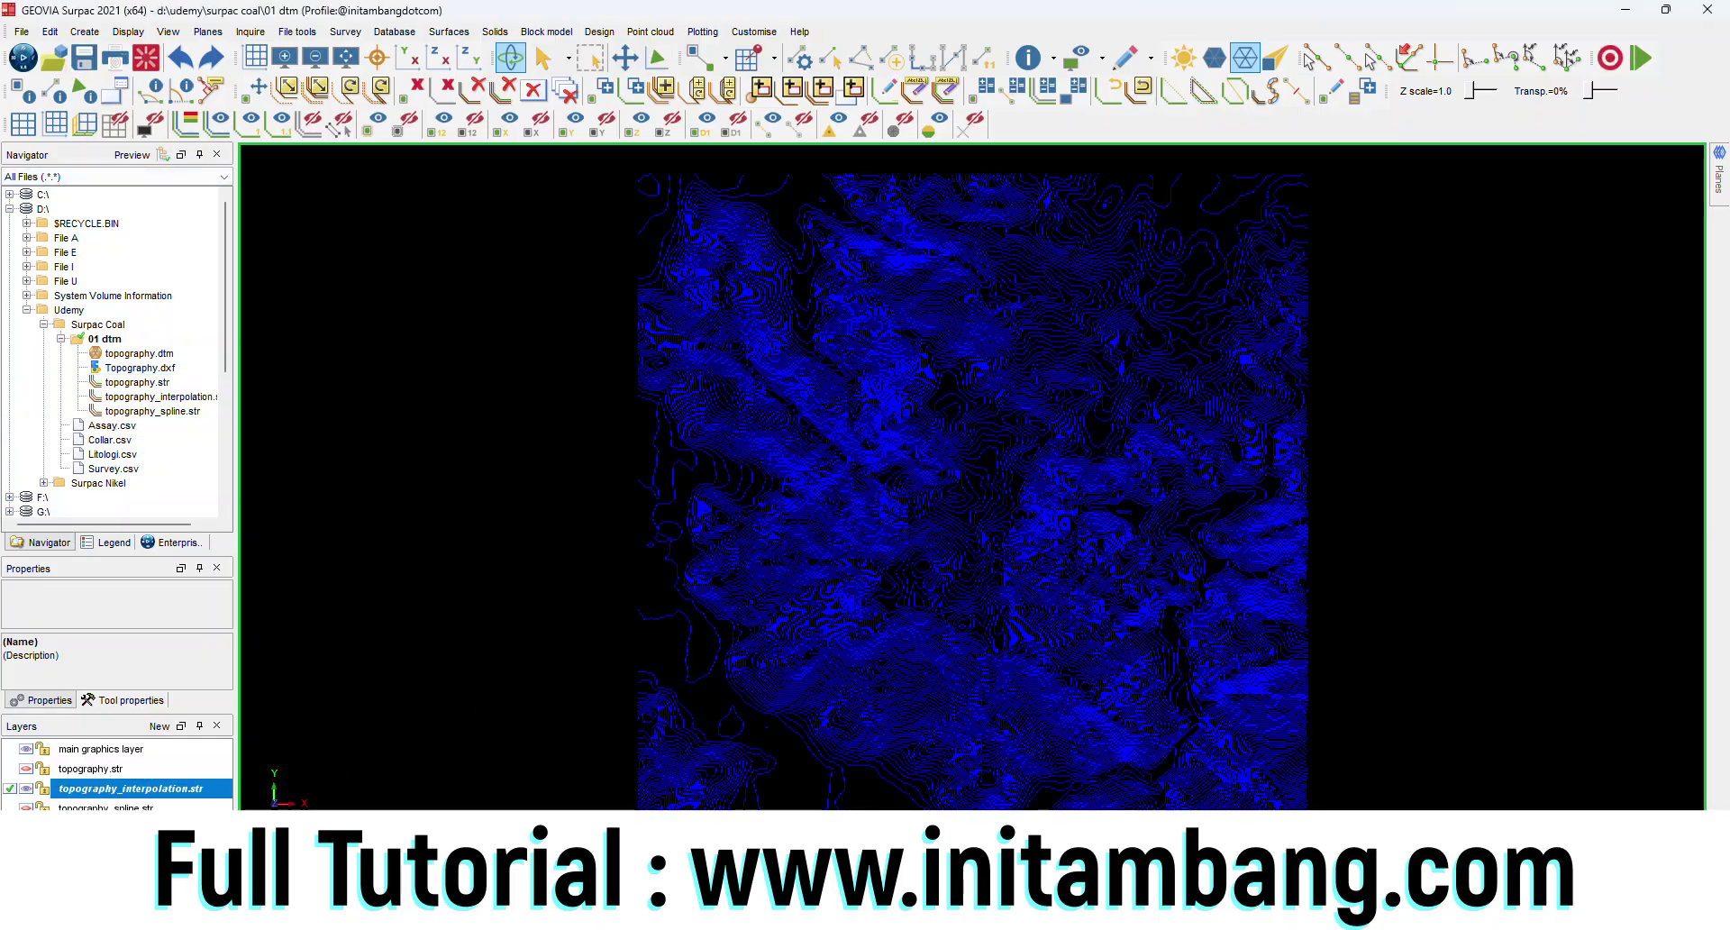
Step: Hide the topography_interpolation.str layer and make topography_spline.str the active, visible layer
click(27, 789)
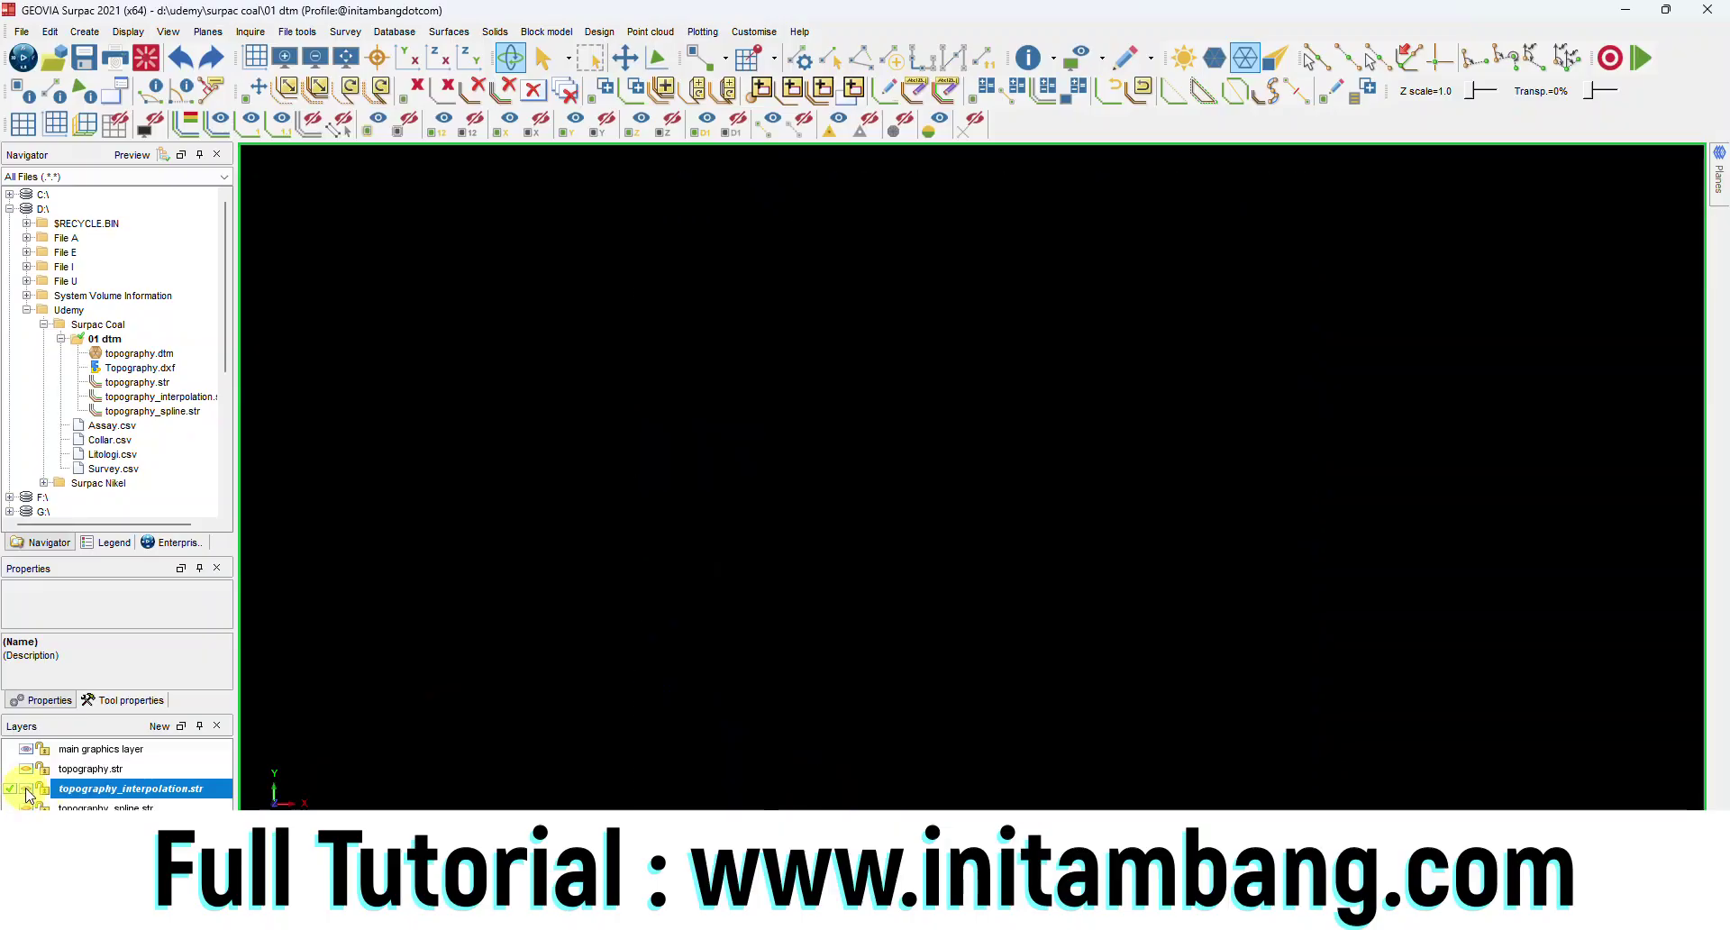
click(16, 807)
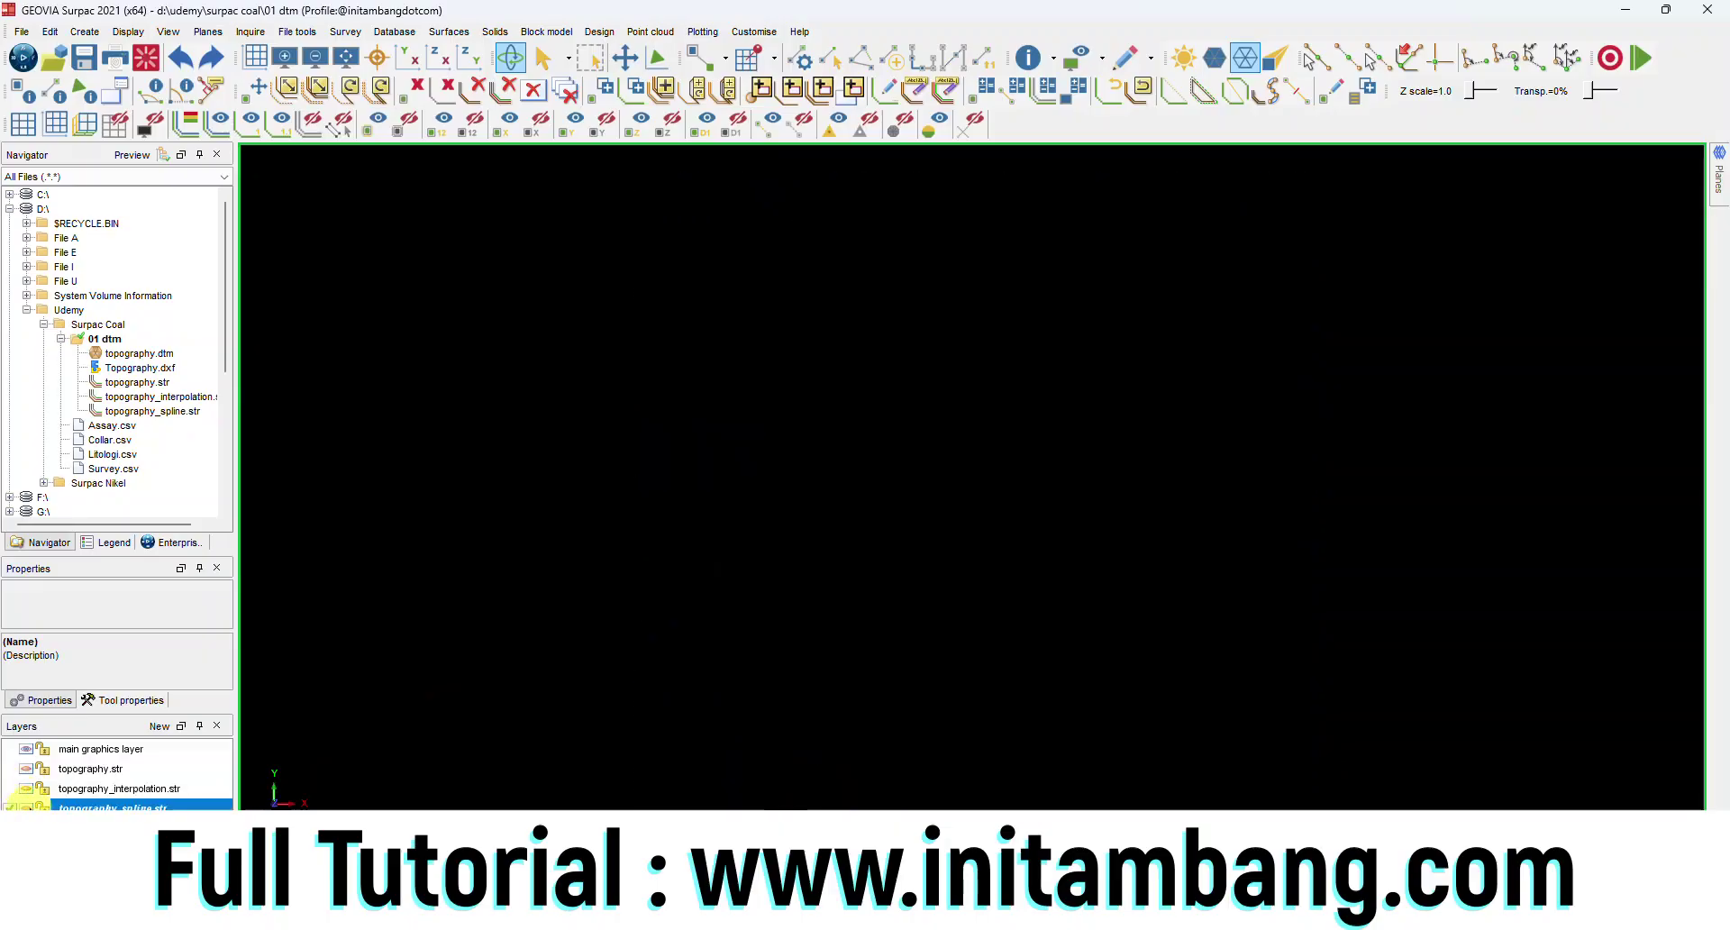
click(28, 807)
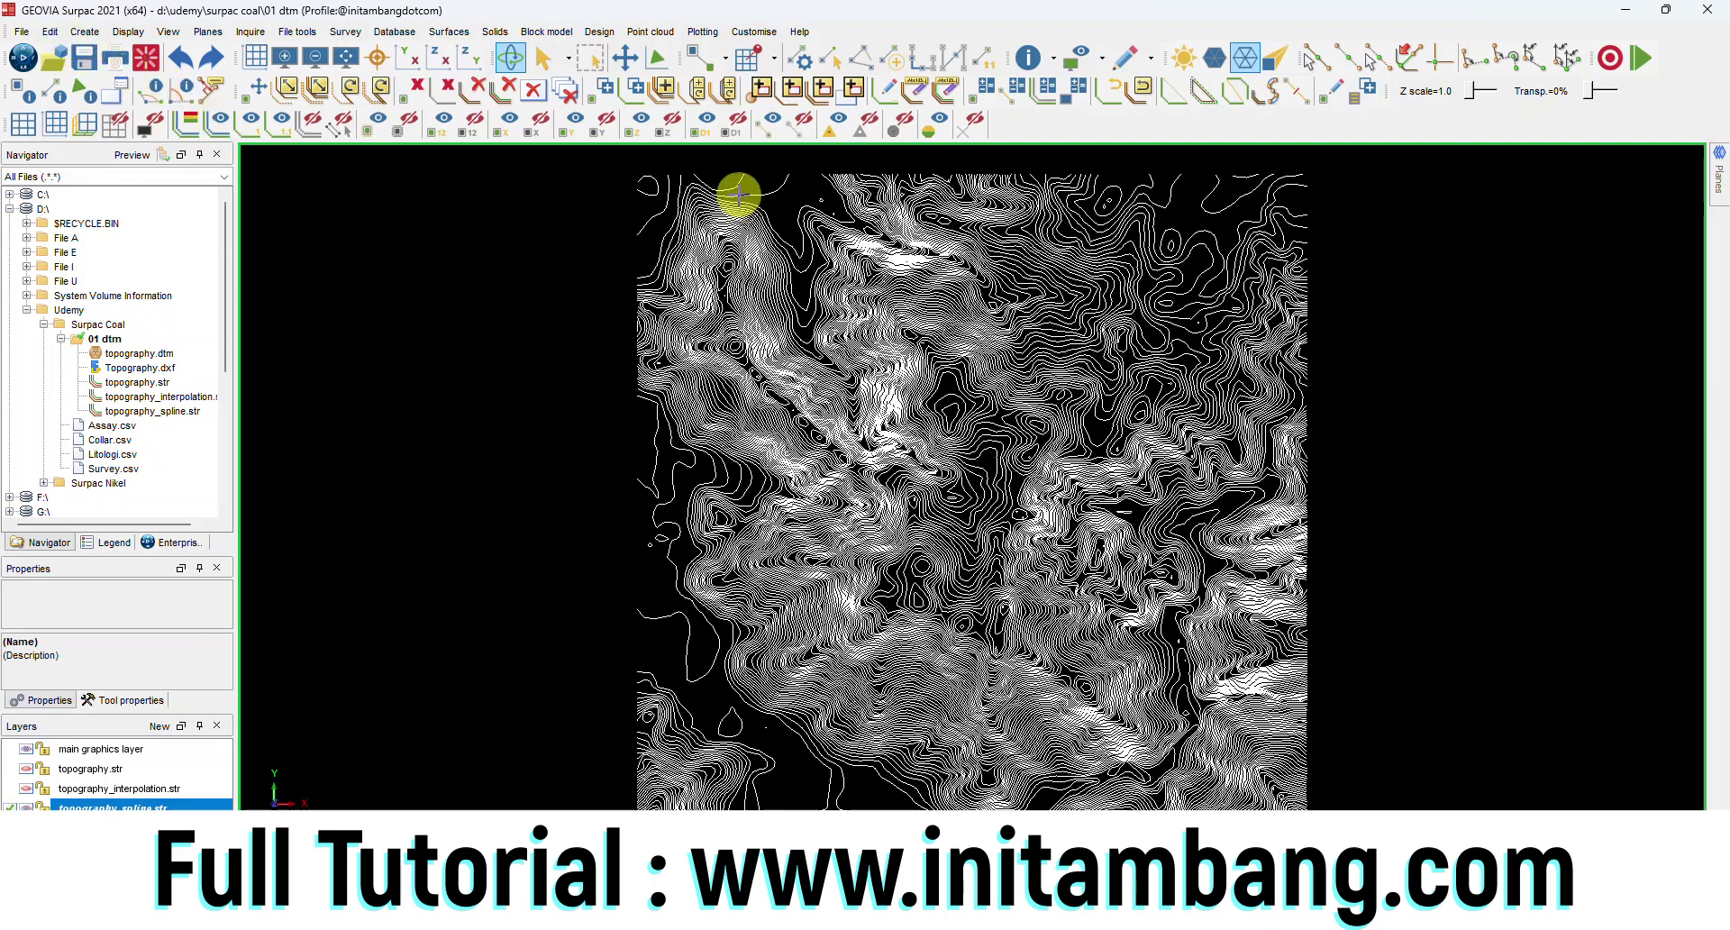
Step: Renumber the string range 1,999 of the topography_spline.str layer to 3
click(49, 32)
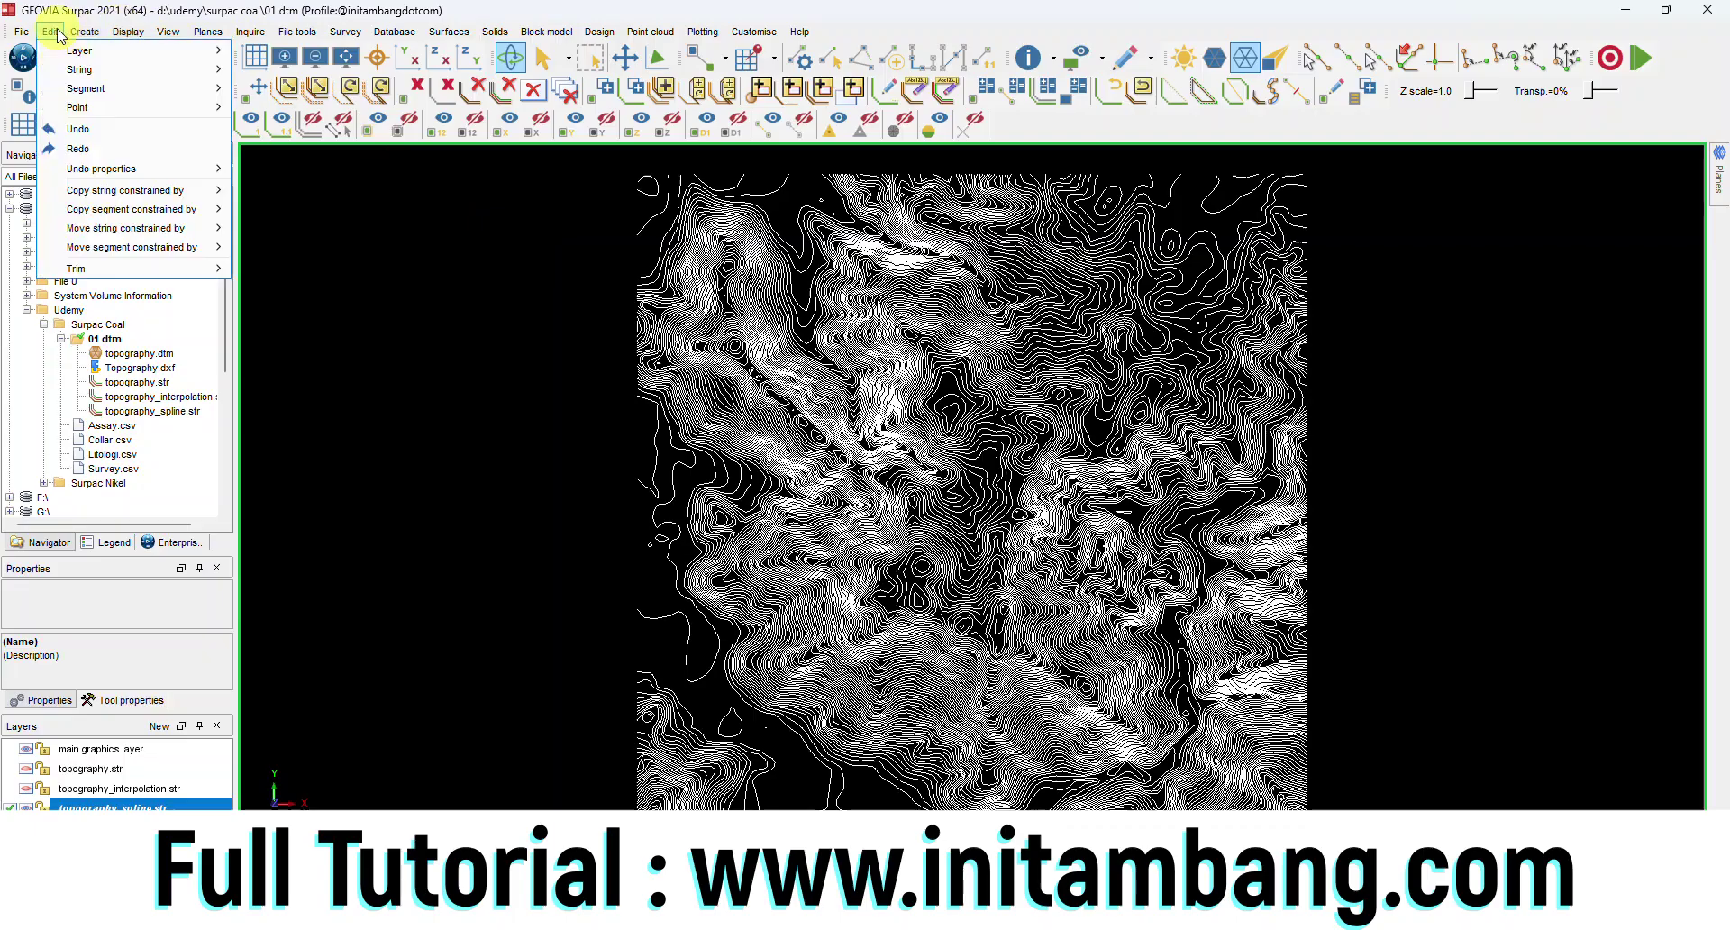
click(782, 6)
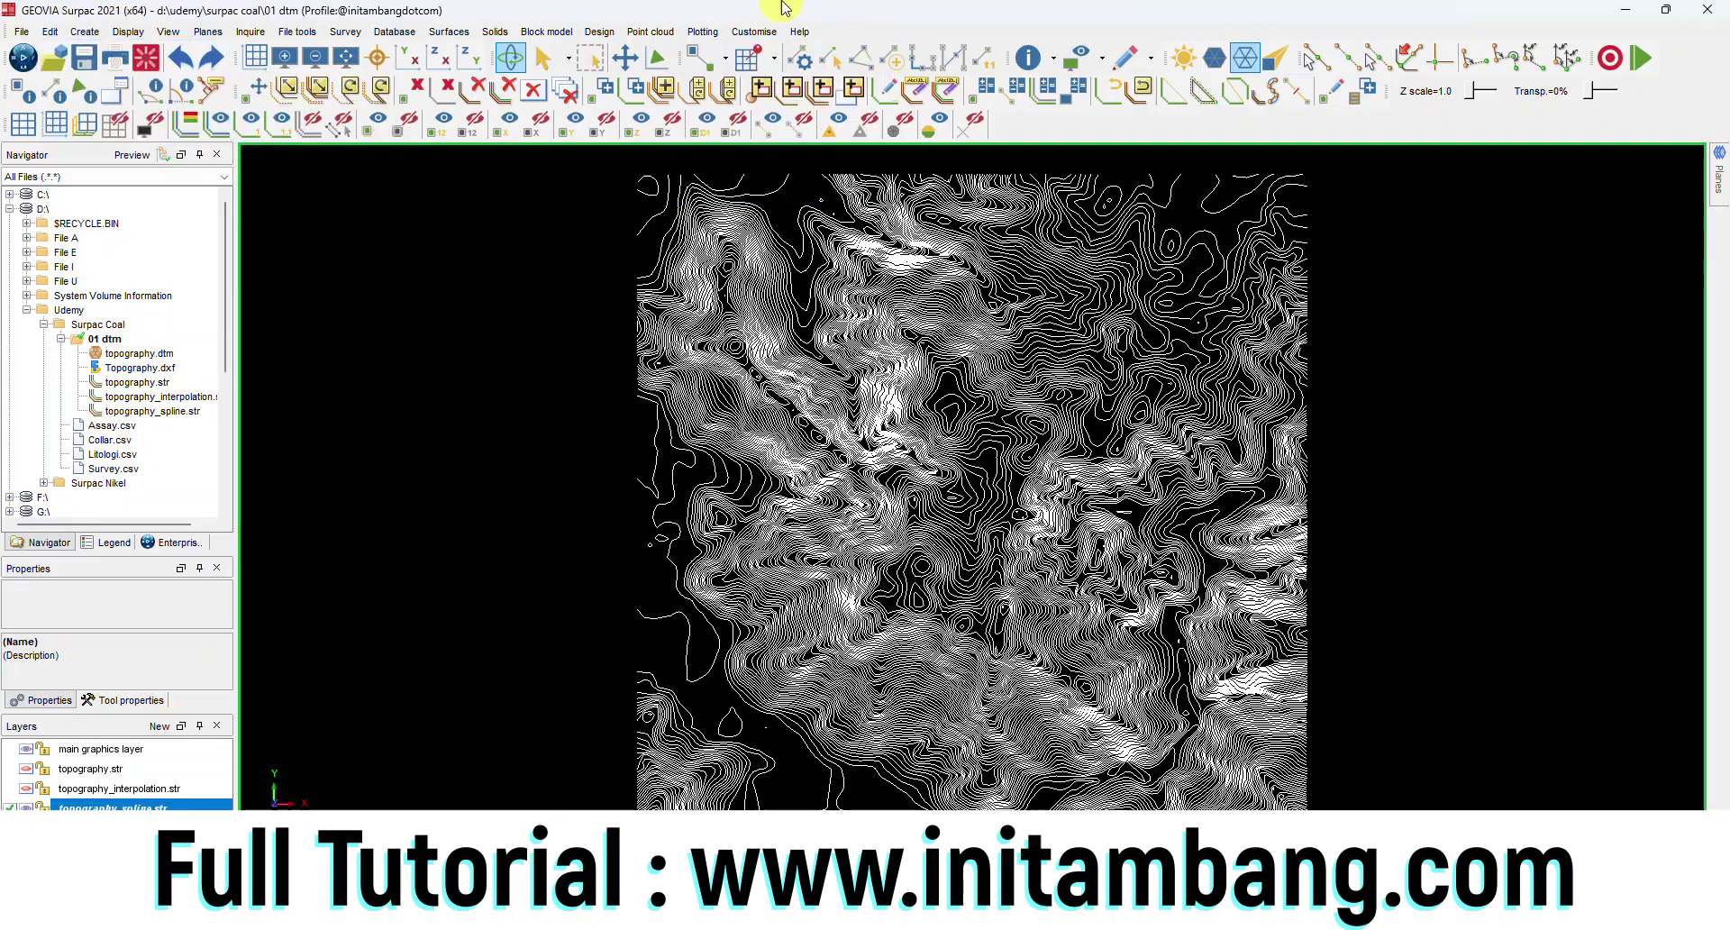
click(944, 97)
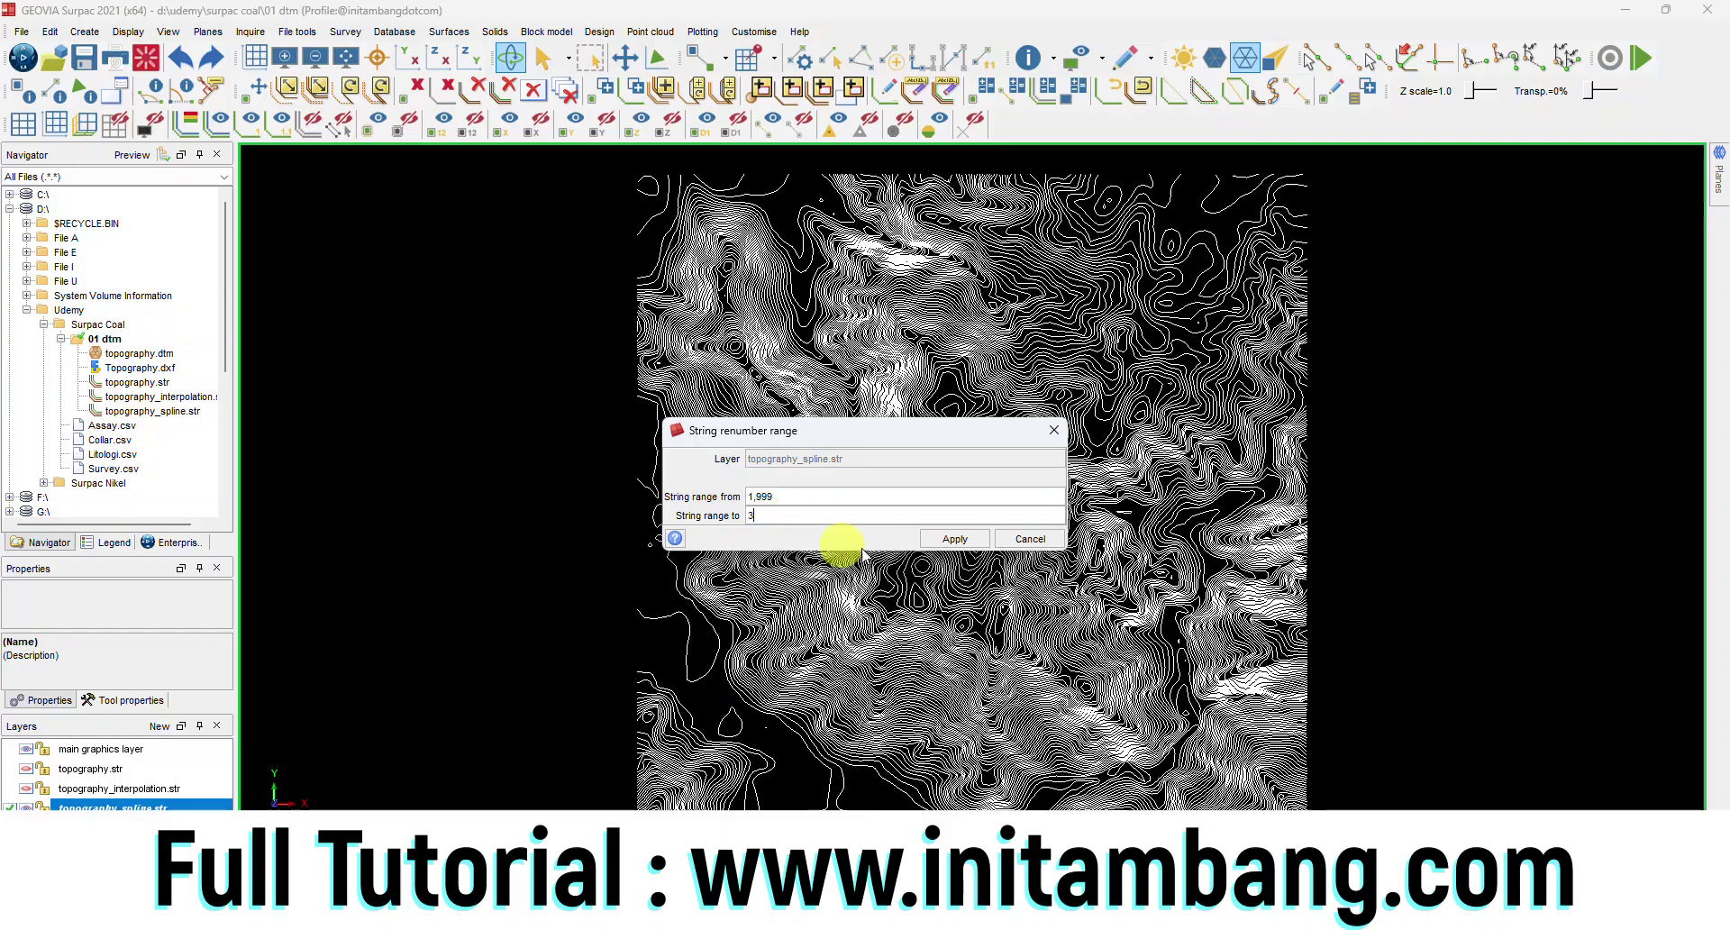
click(953, 539)
Step: Save the renumbered spline layer, overwriting topography_spline.str
click(84, 57)
click(878, 664)
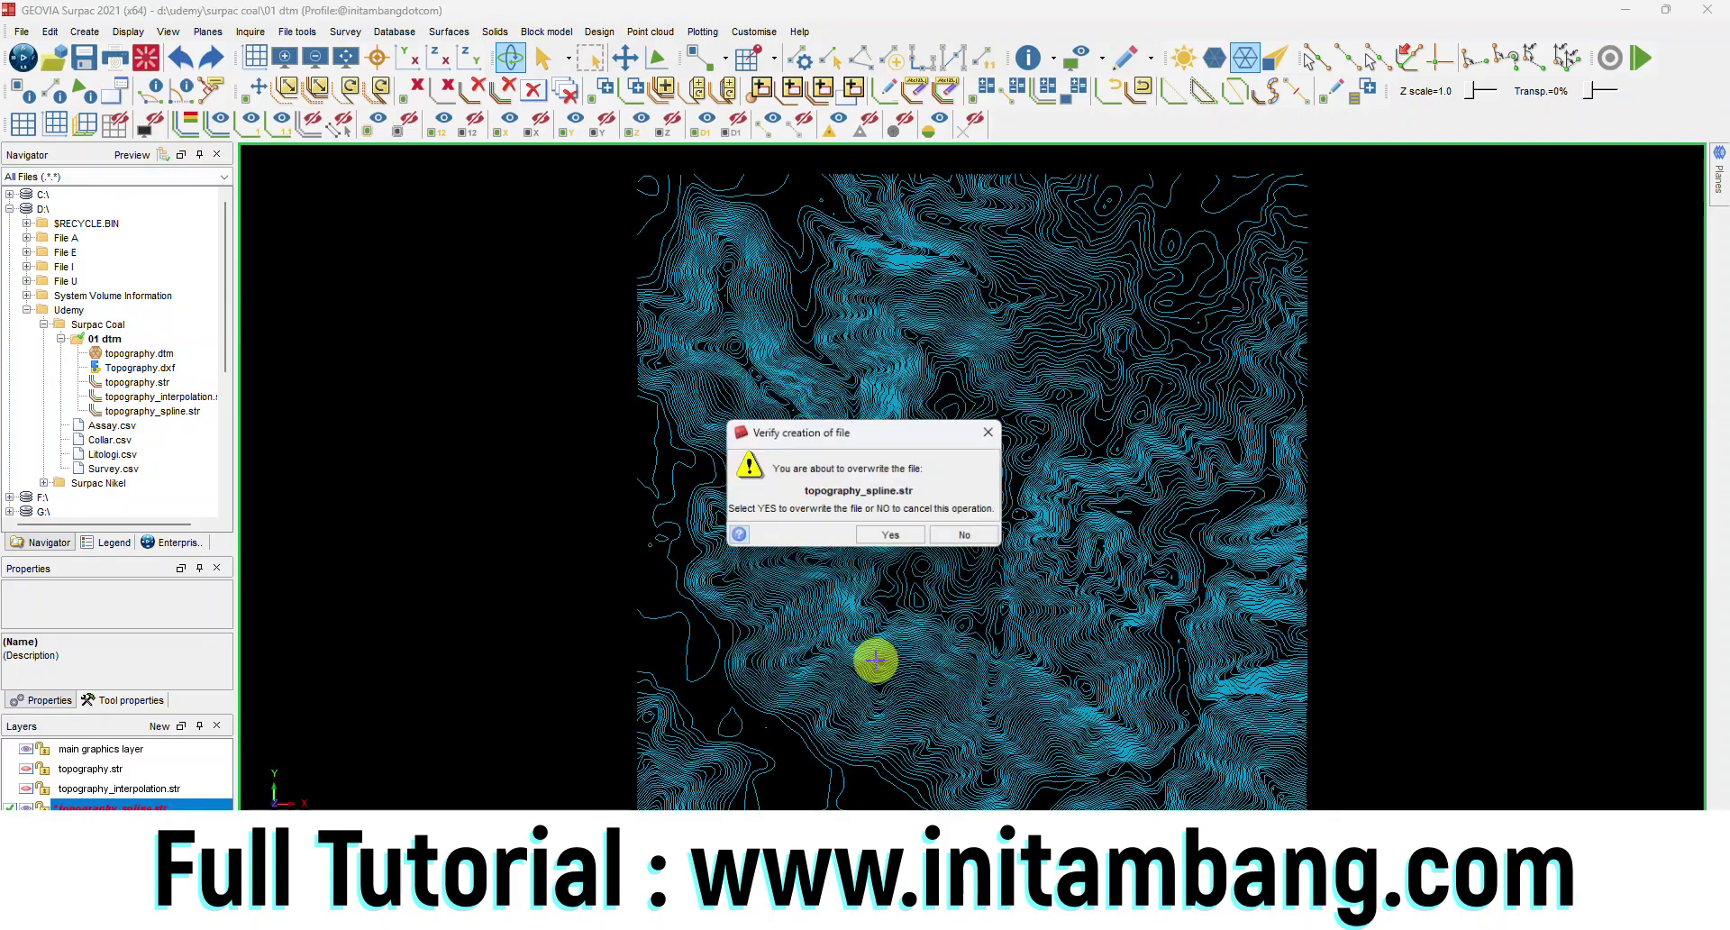
click(882, 537)
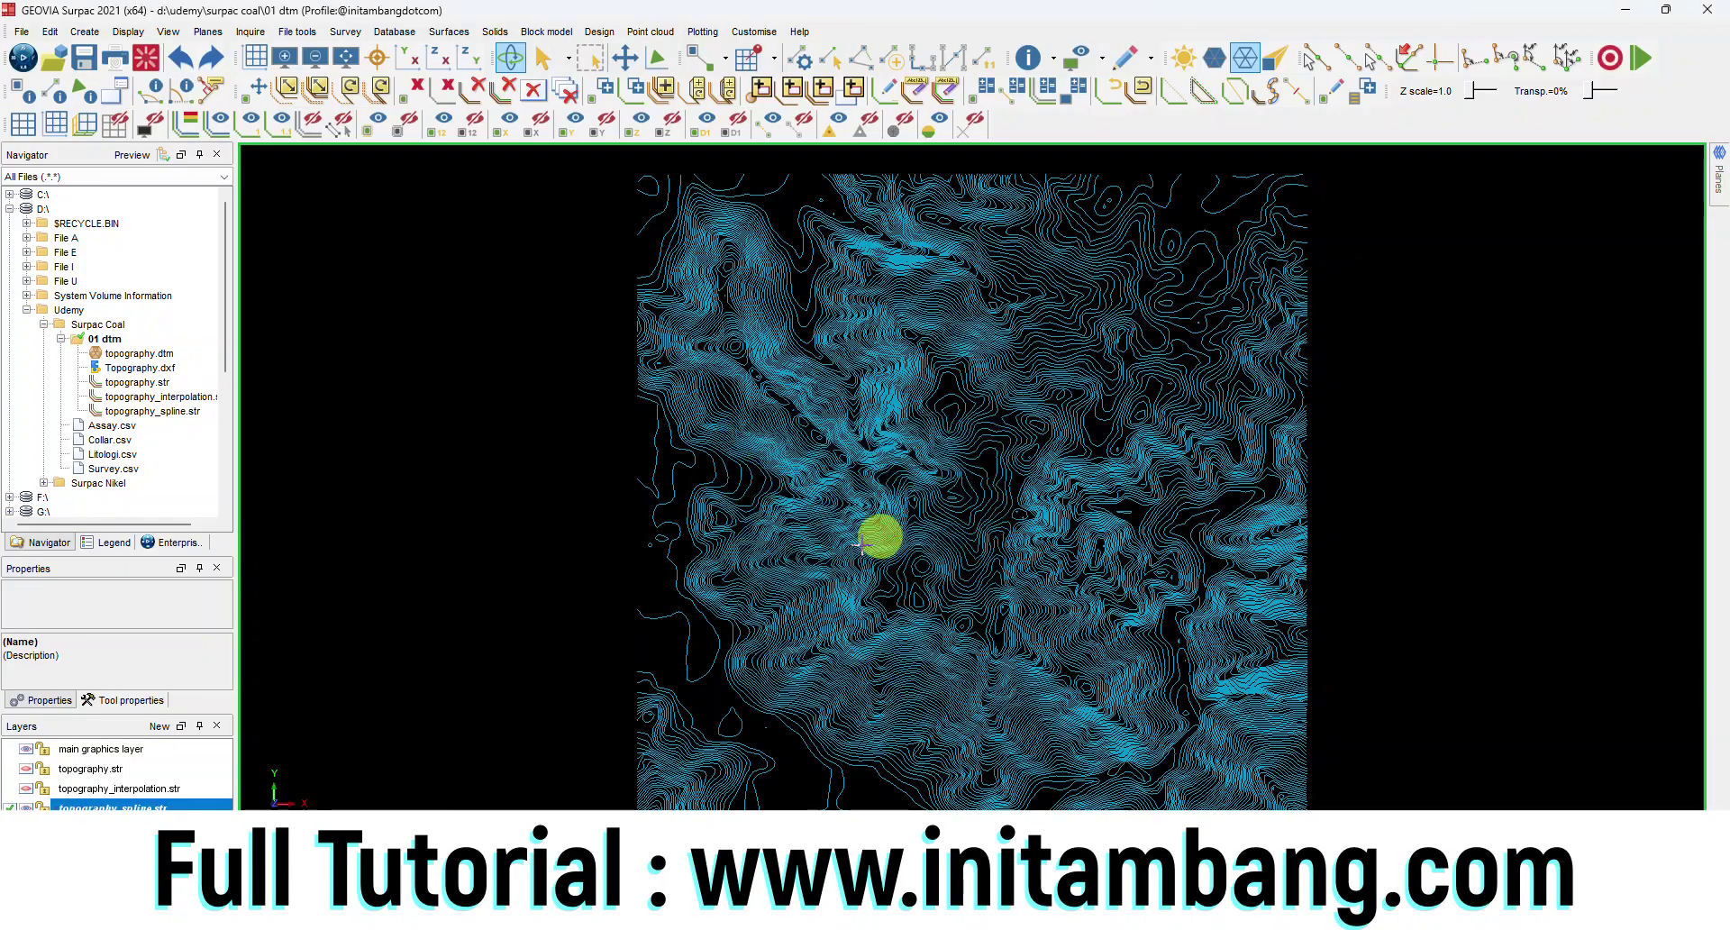
Step: Display the original, interpolation and spline layers together and compare their contour shapes up close
click(33, 789)
click(31, 770)
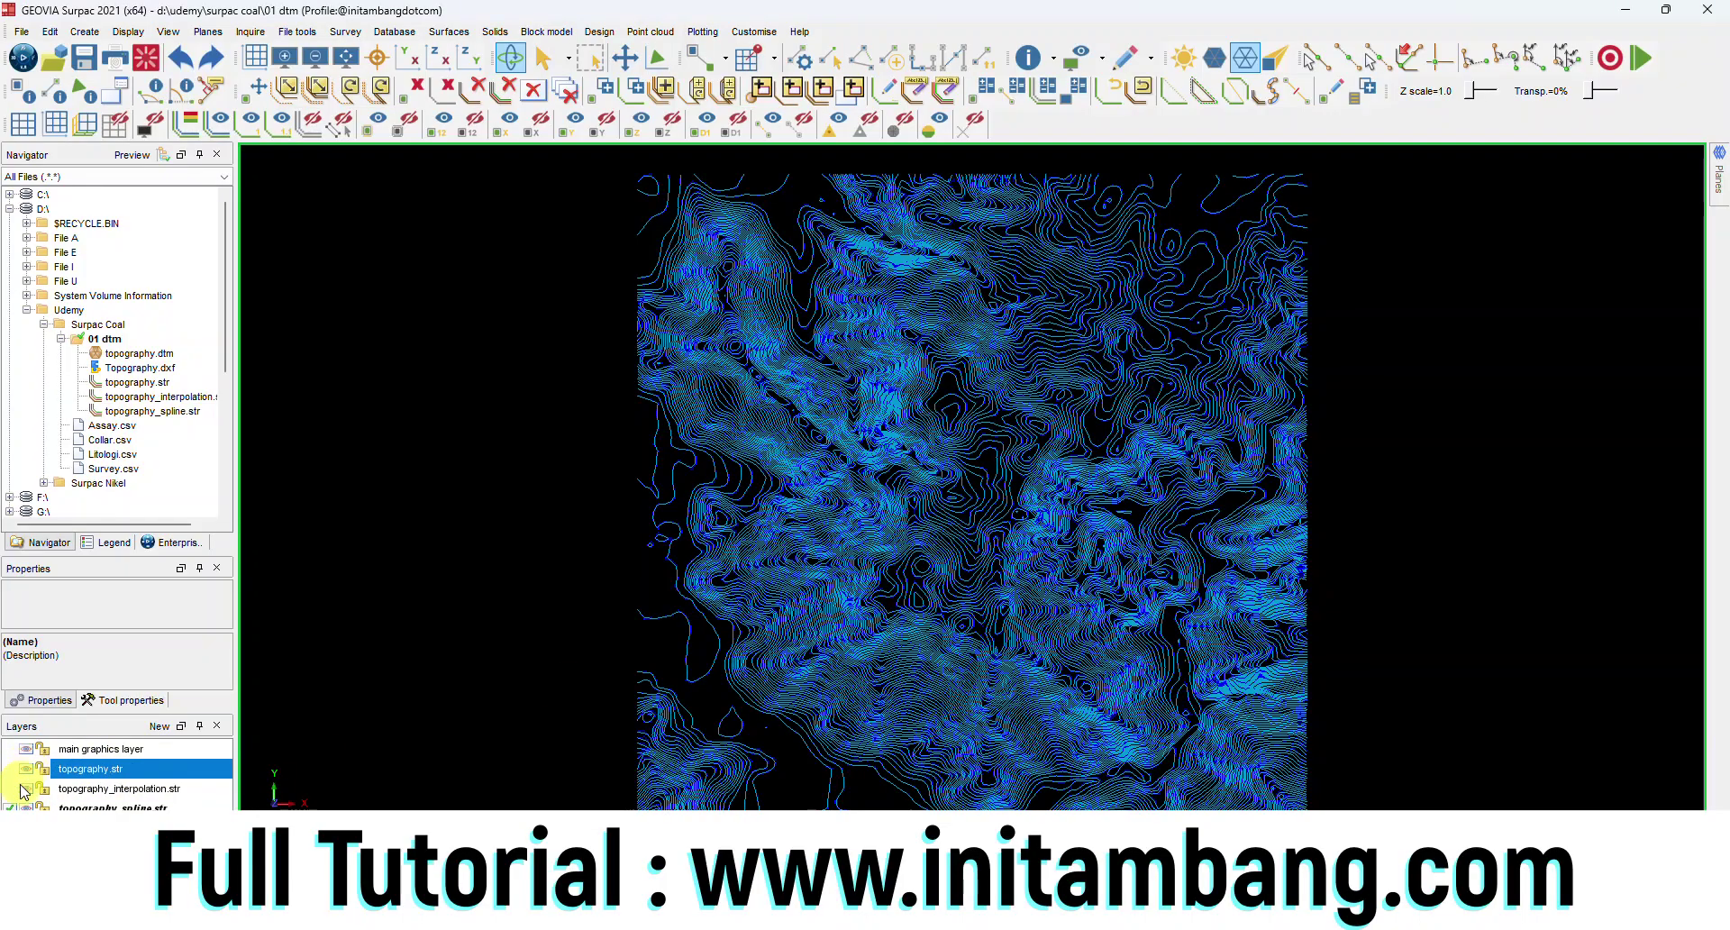
scroll(962, 618, up, 10)
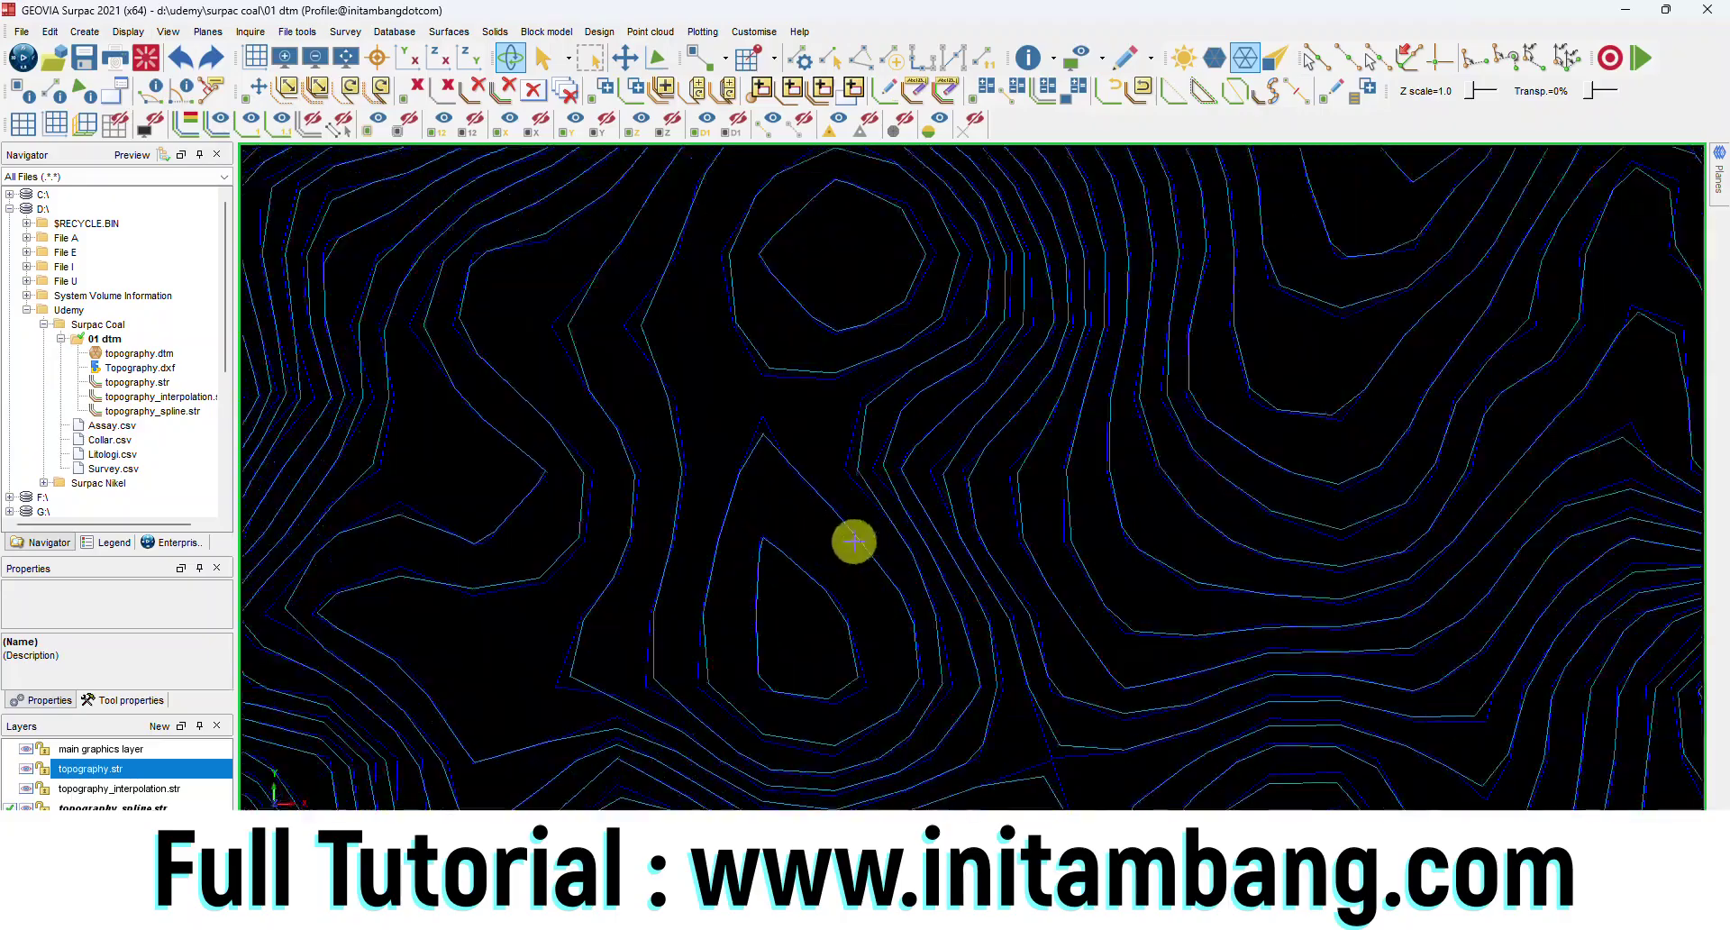
scroll(770, 533, up, 2)
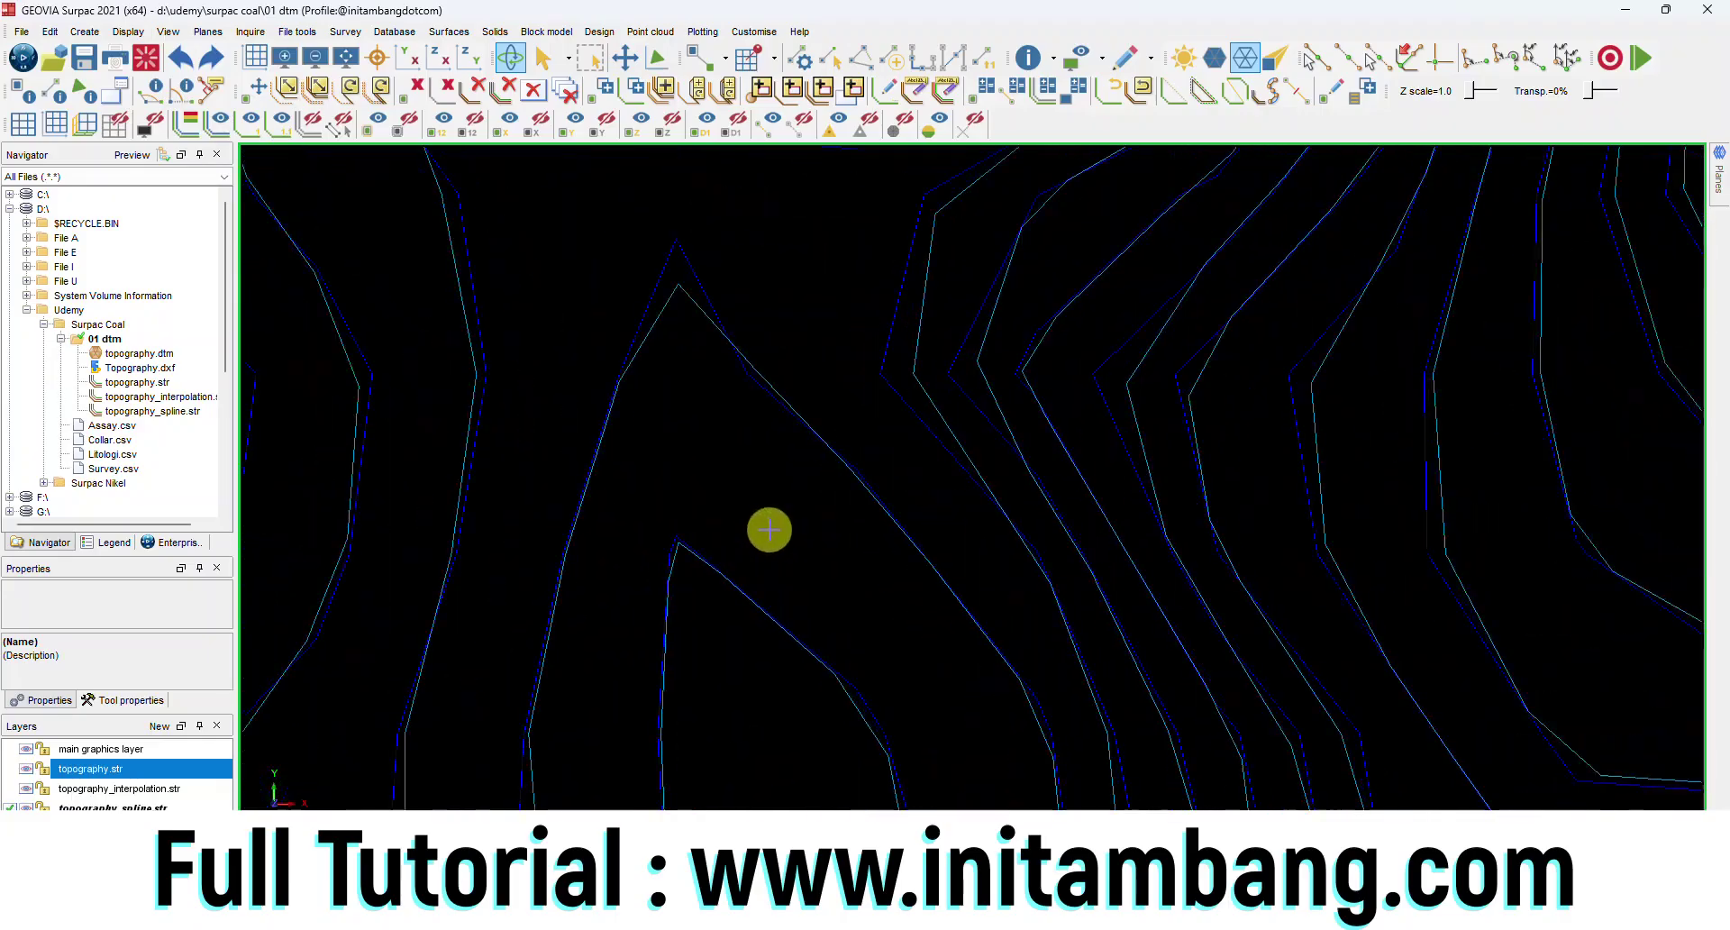
click(27, 789)
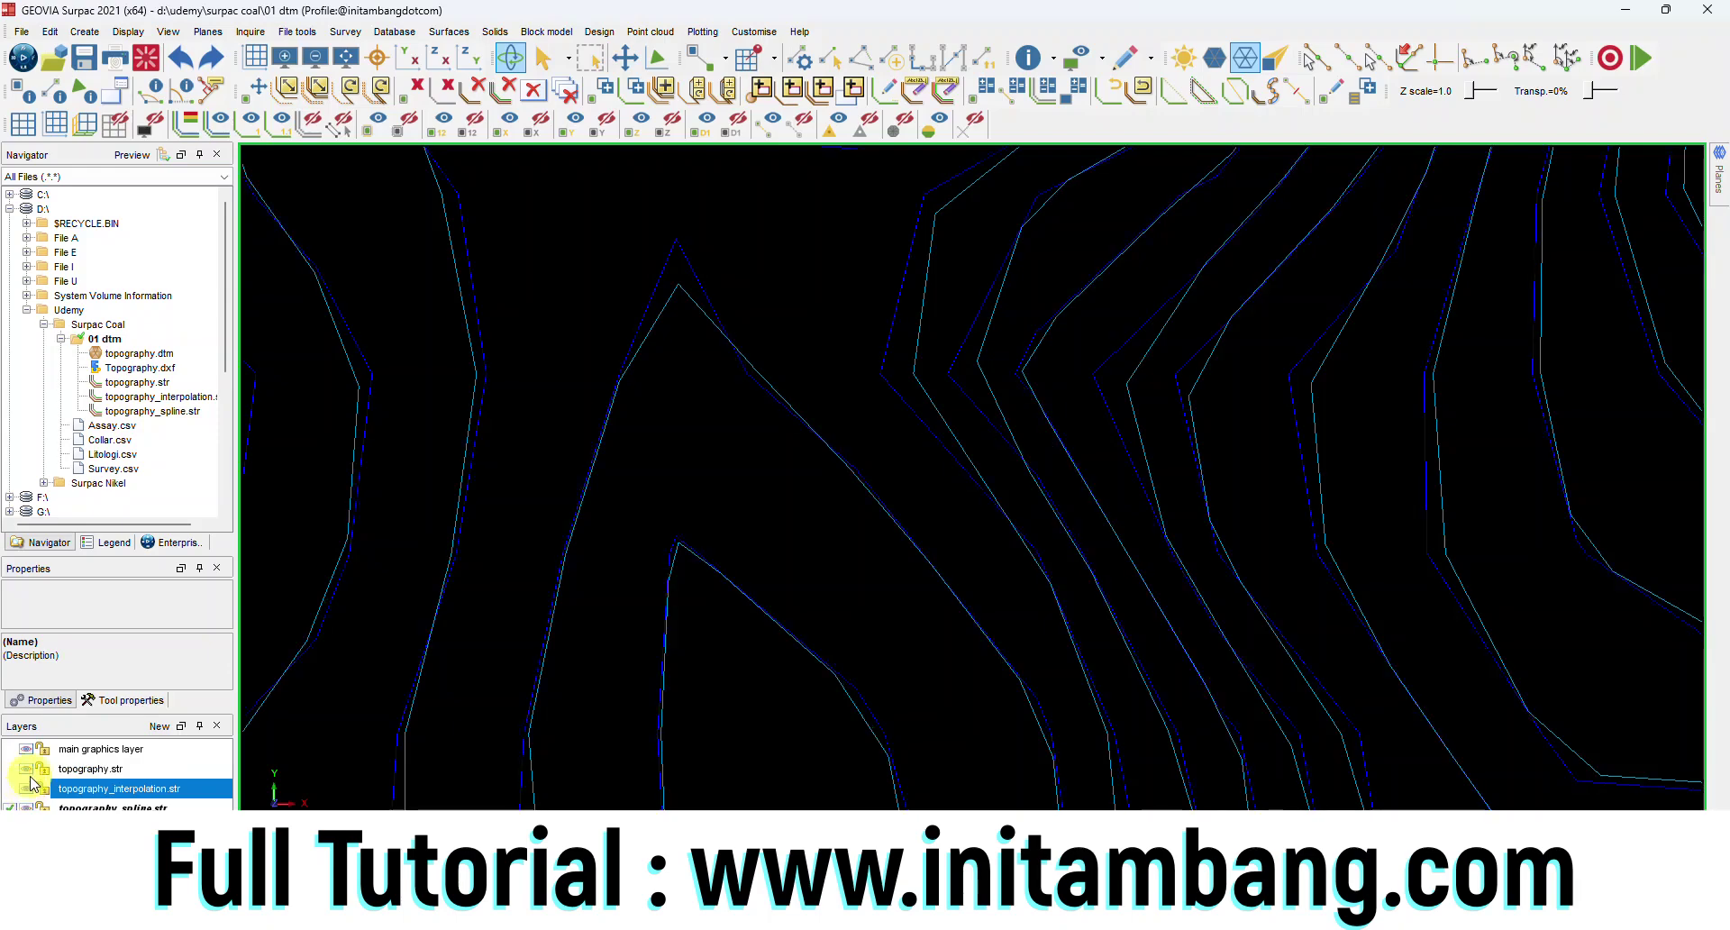
click(32, 773)
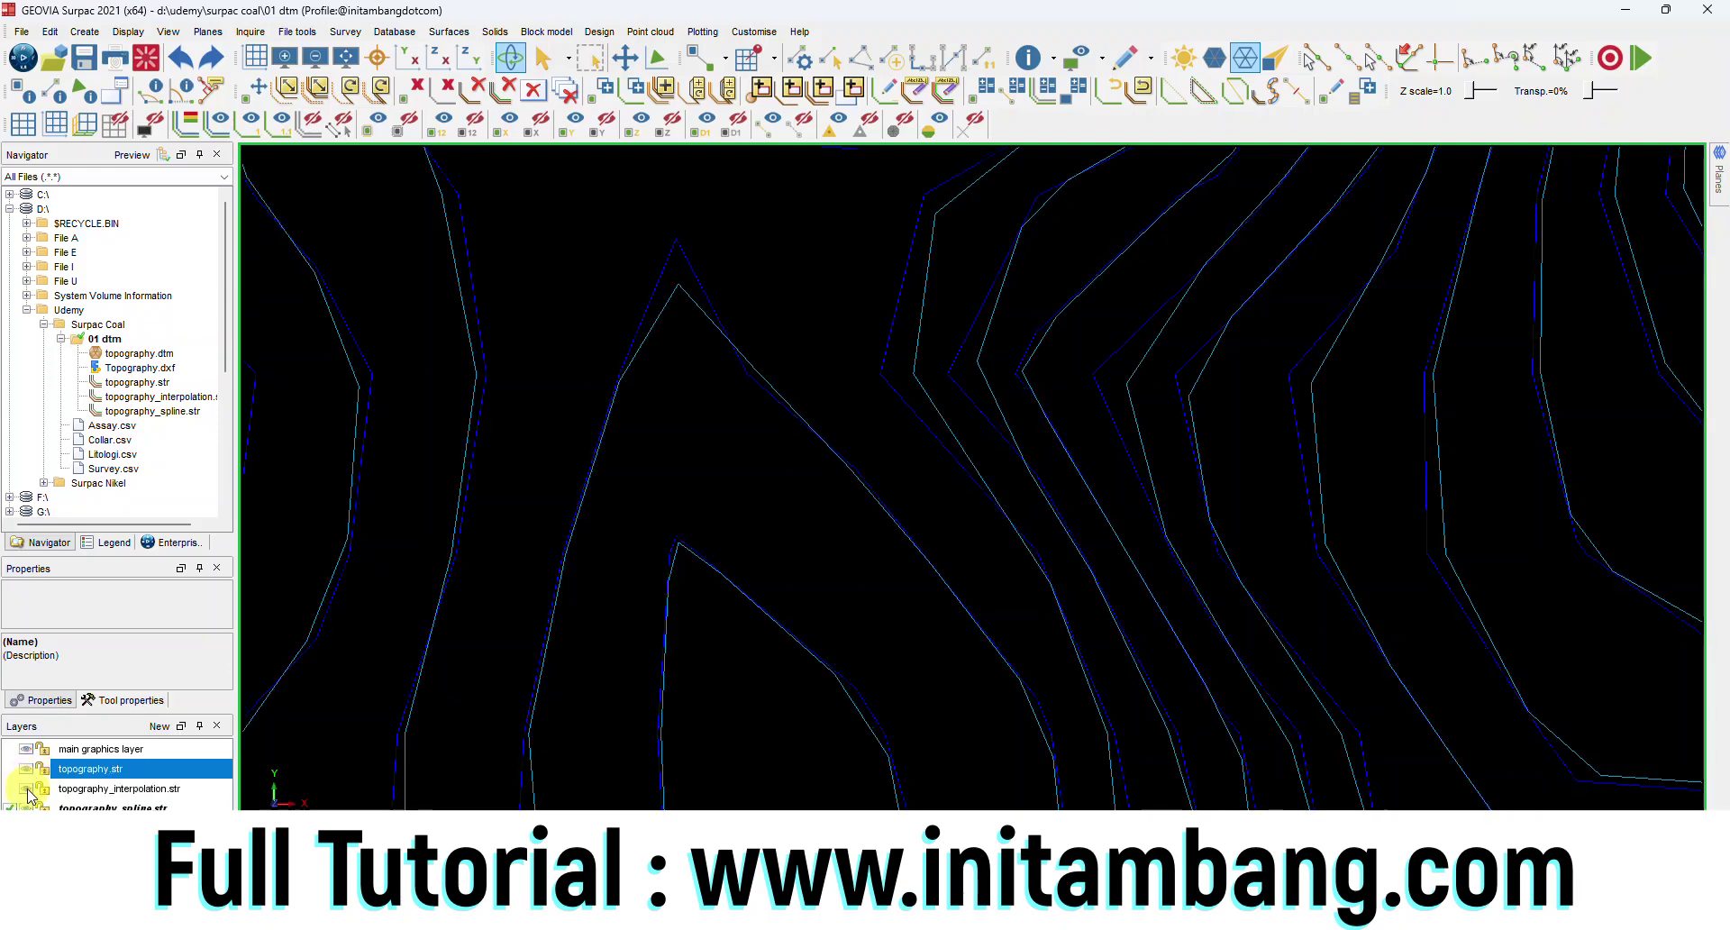
click(28, 789)
click(28, 807)
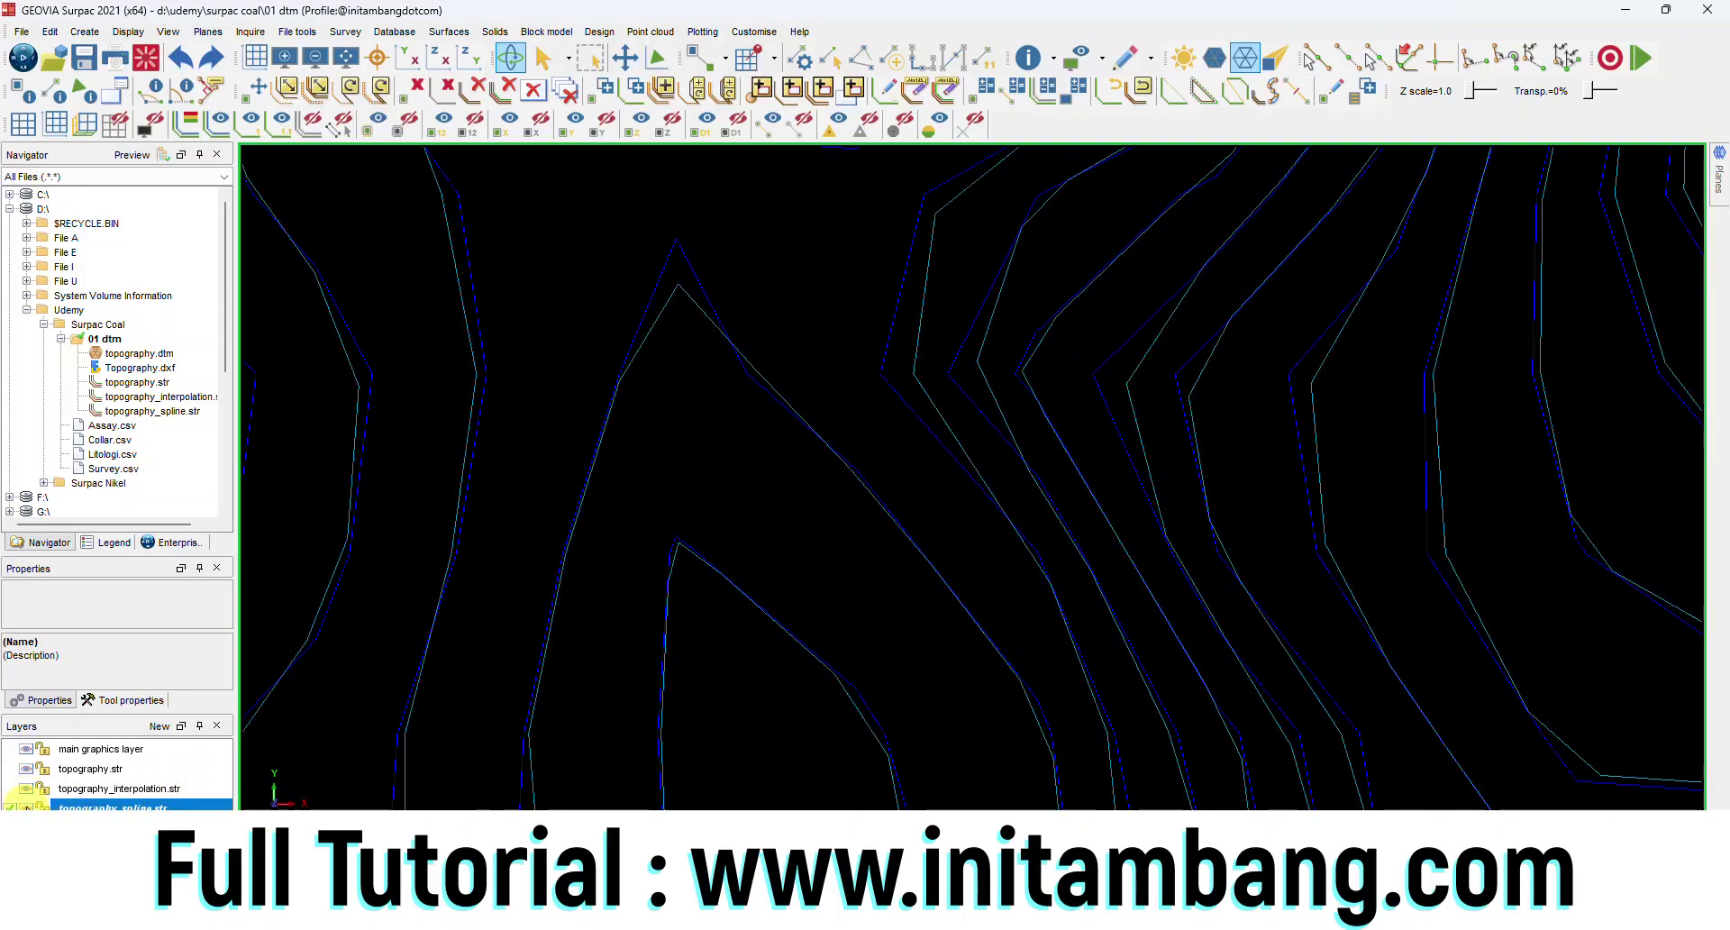
scroll(860, 467, down, 2)
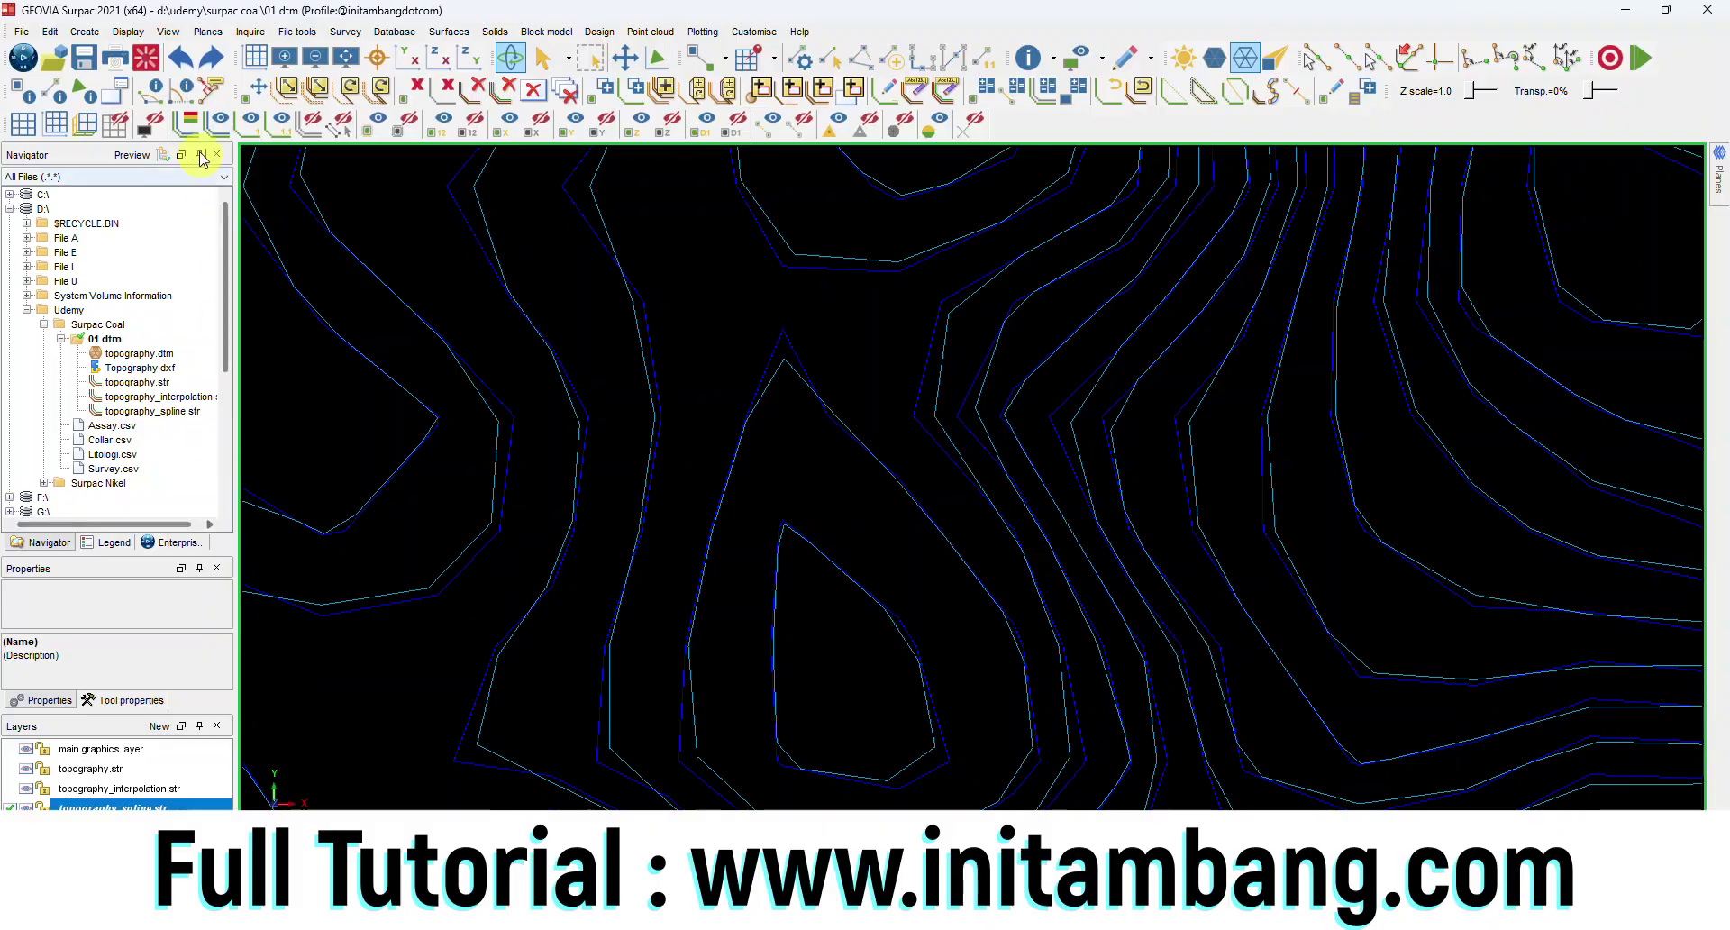
Step: Reset the graphics and reopen only the unsmoothed topography.str from the 01 dtm folder
click(143, 65)
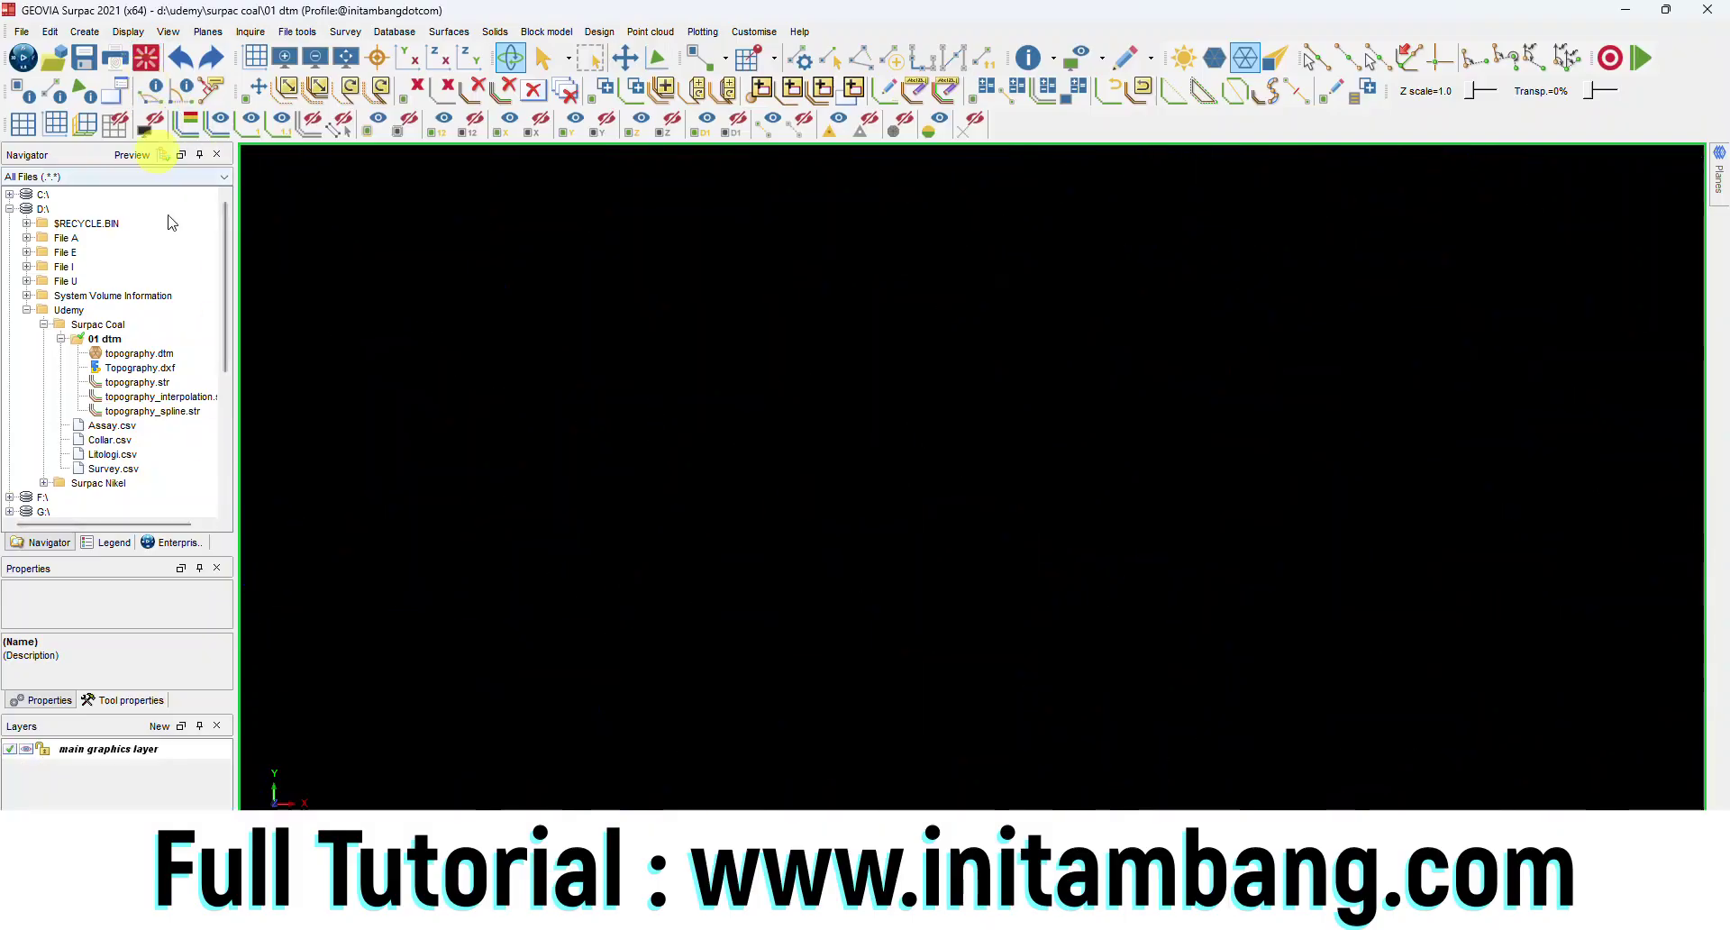
click(142, 384)
right_click(143, 389)
click(194, 396)
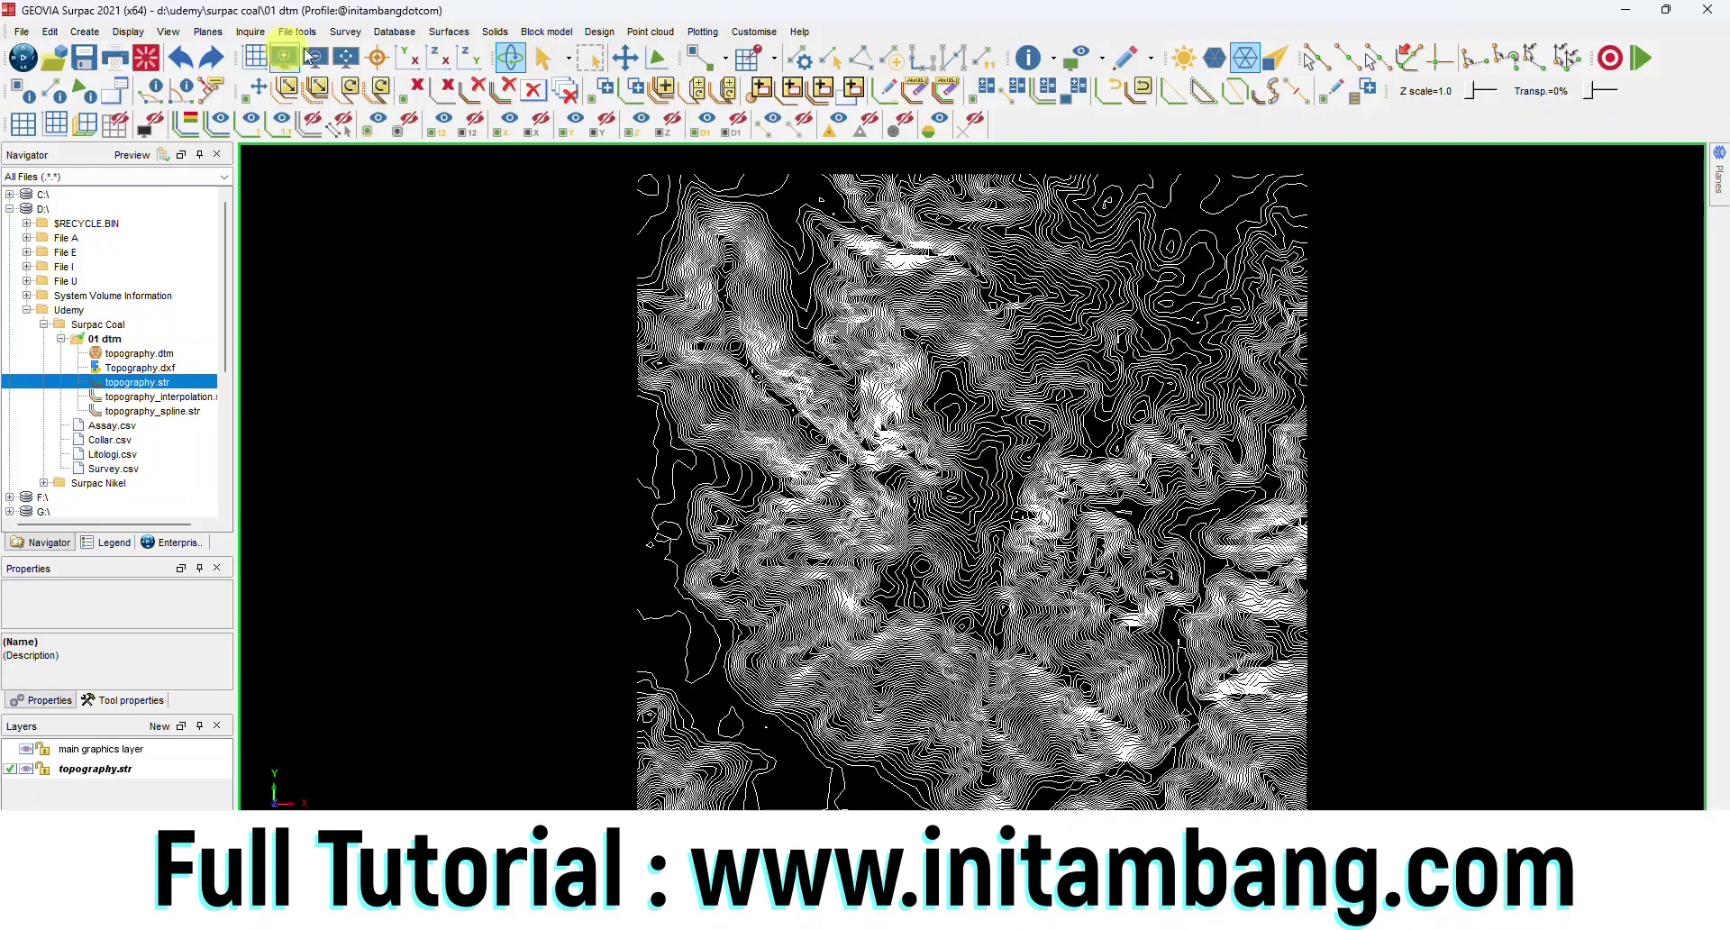
Step: Smooth the topography.str layer's strings with the Spline method over string and segment ranges 1,999, and inspect the contours up close
click(443, 33)
mouse_move(577, 335)
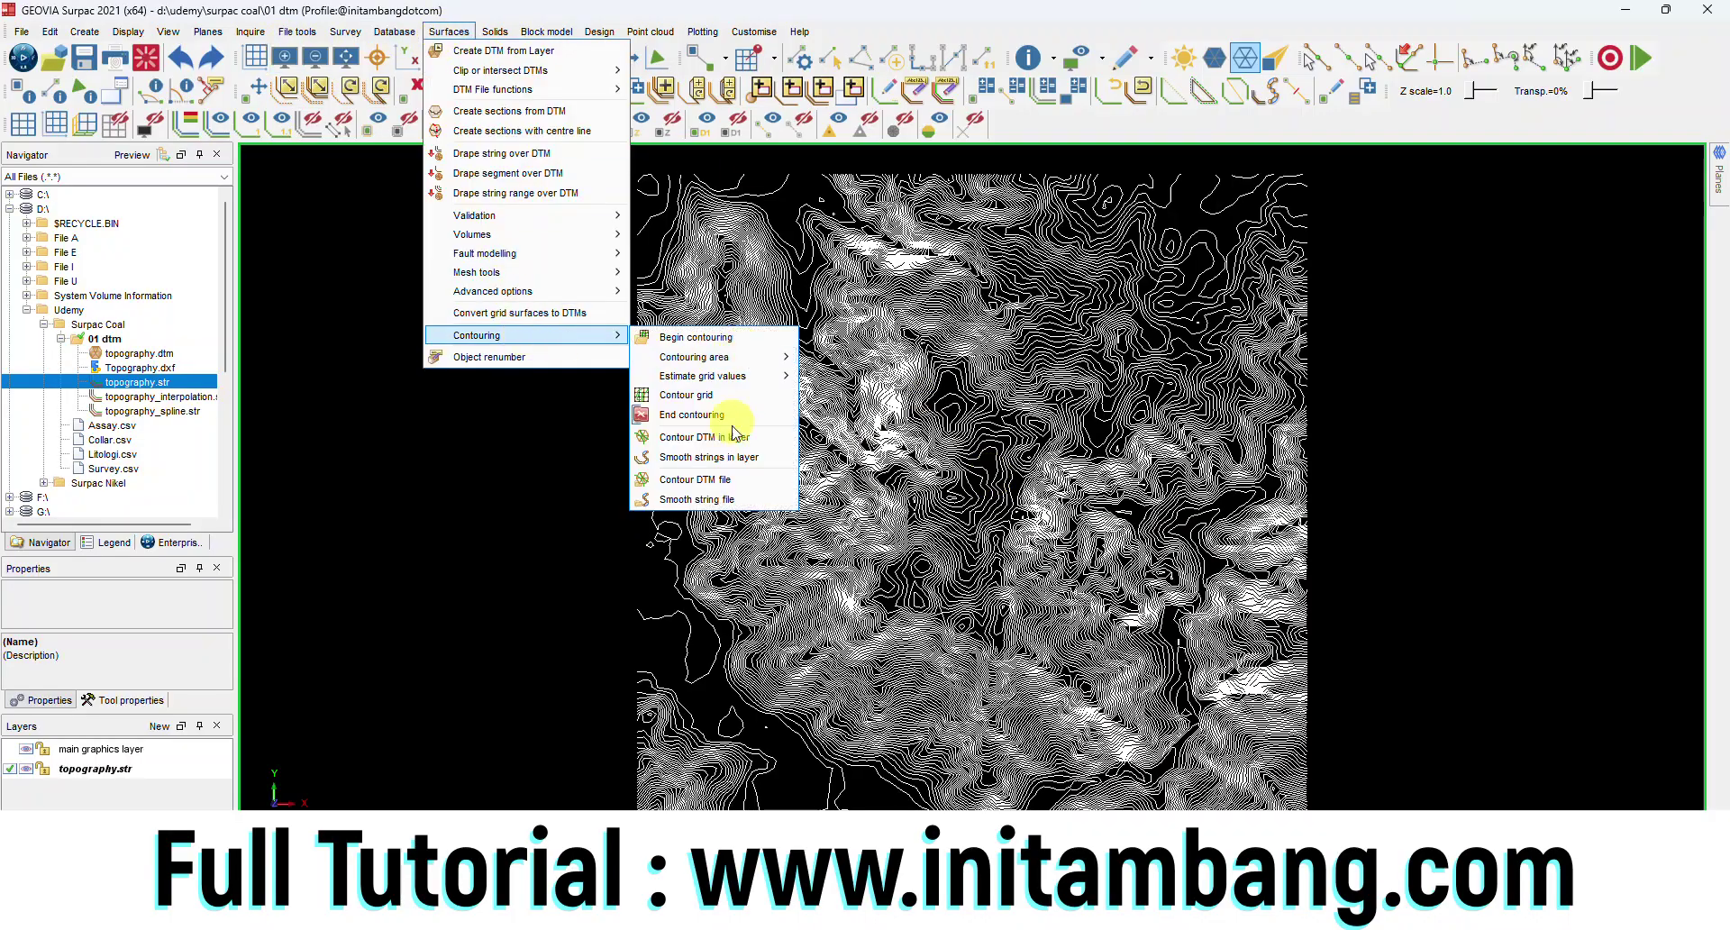
click(737, 459)
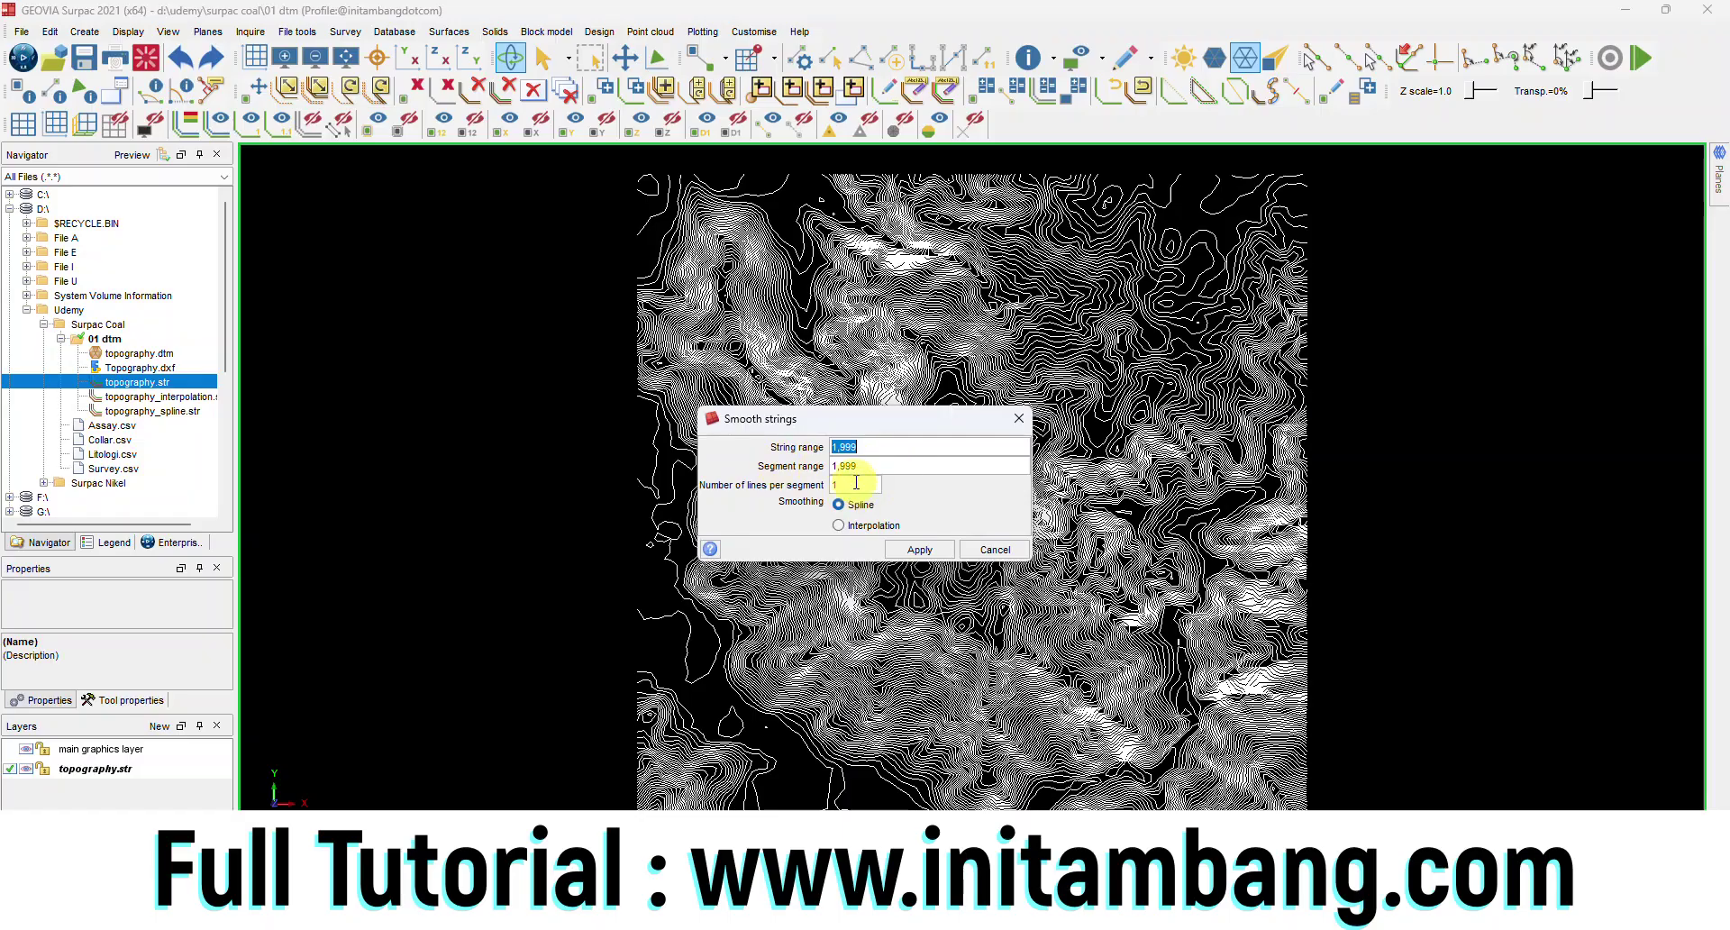
click(919, 549)
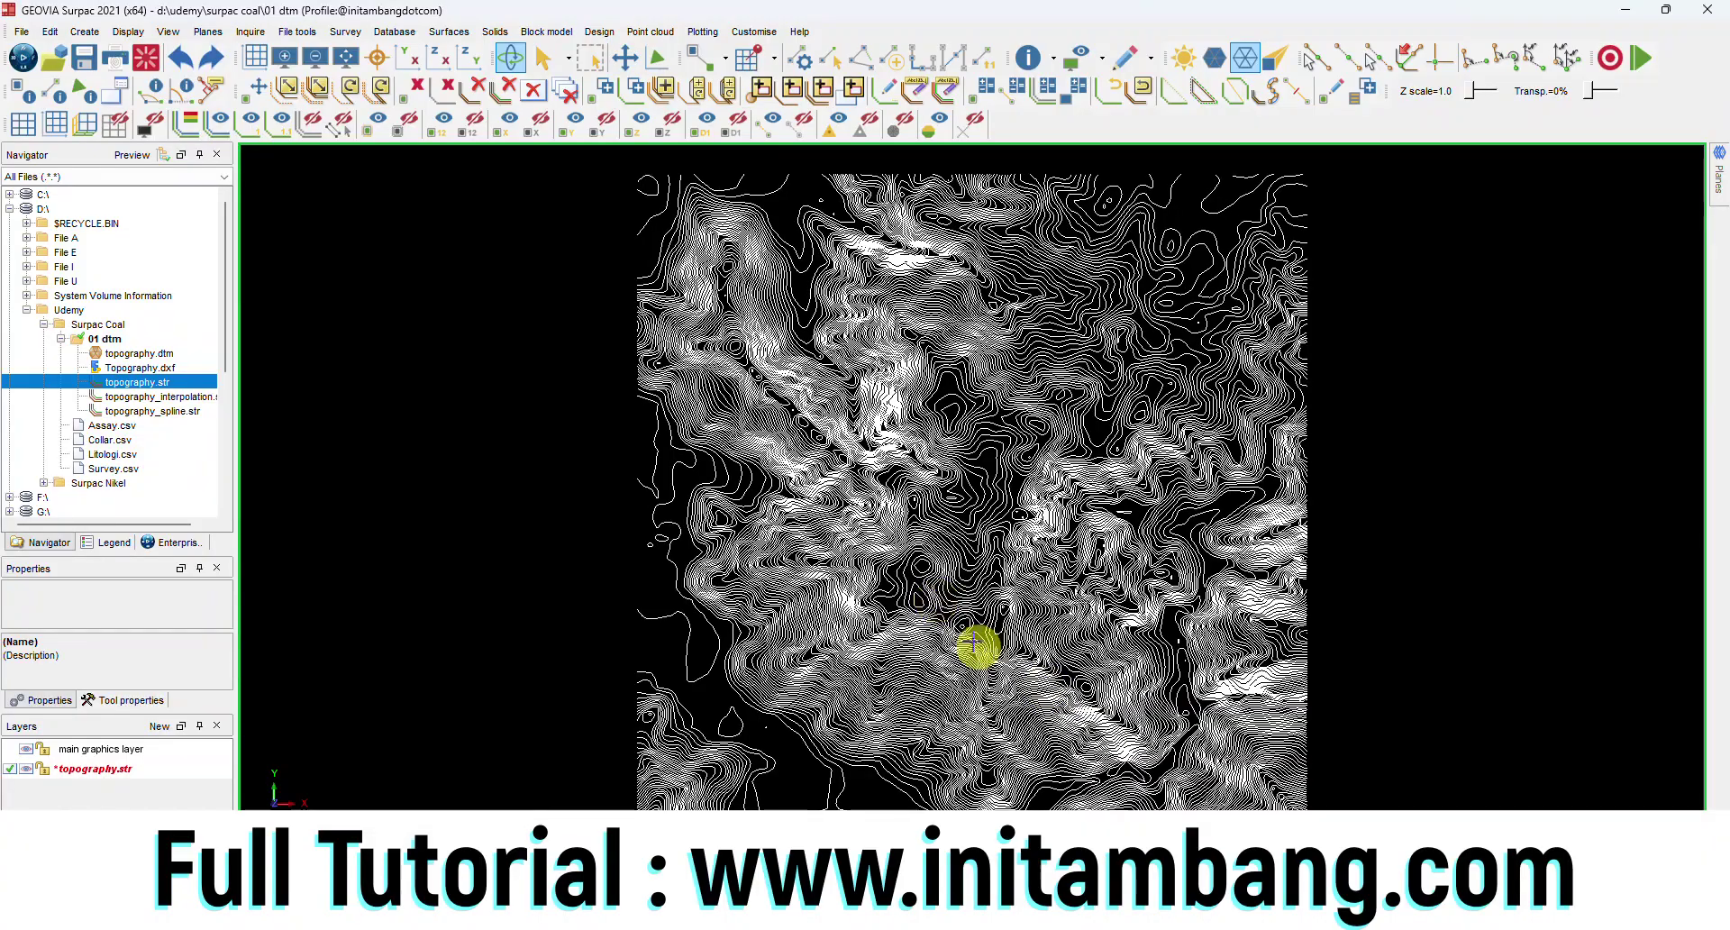
scroll(916, 582, up, 5)
scroll(856, 534, up, 4)
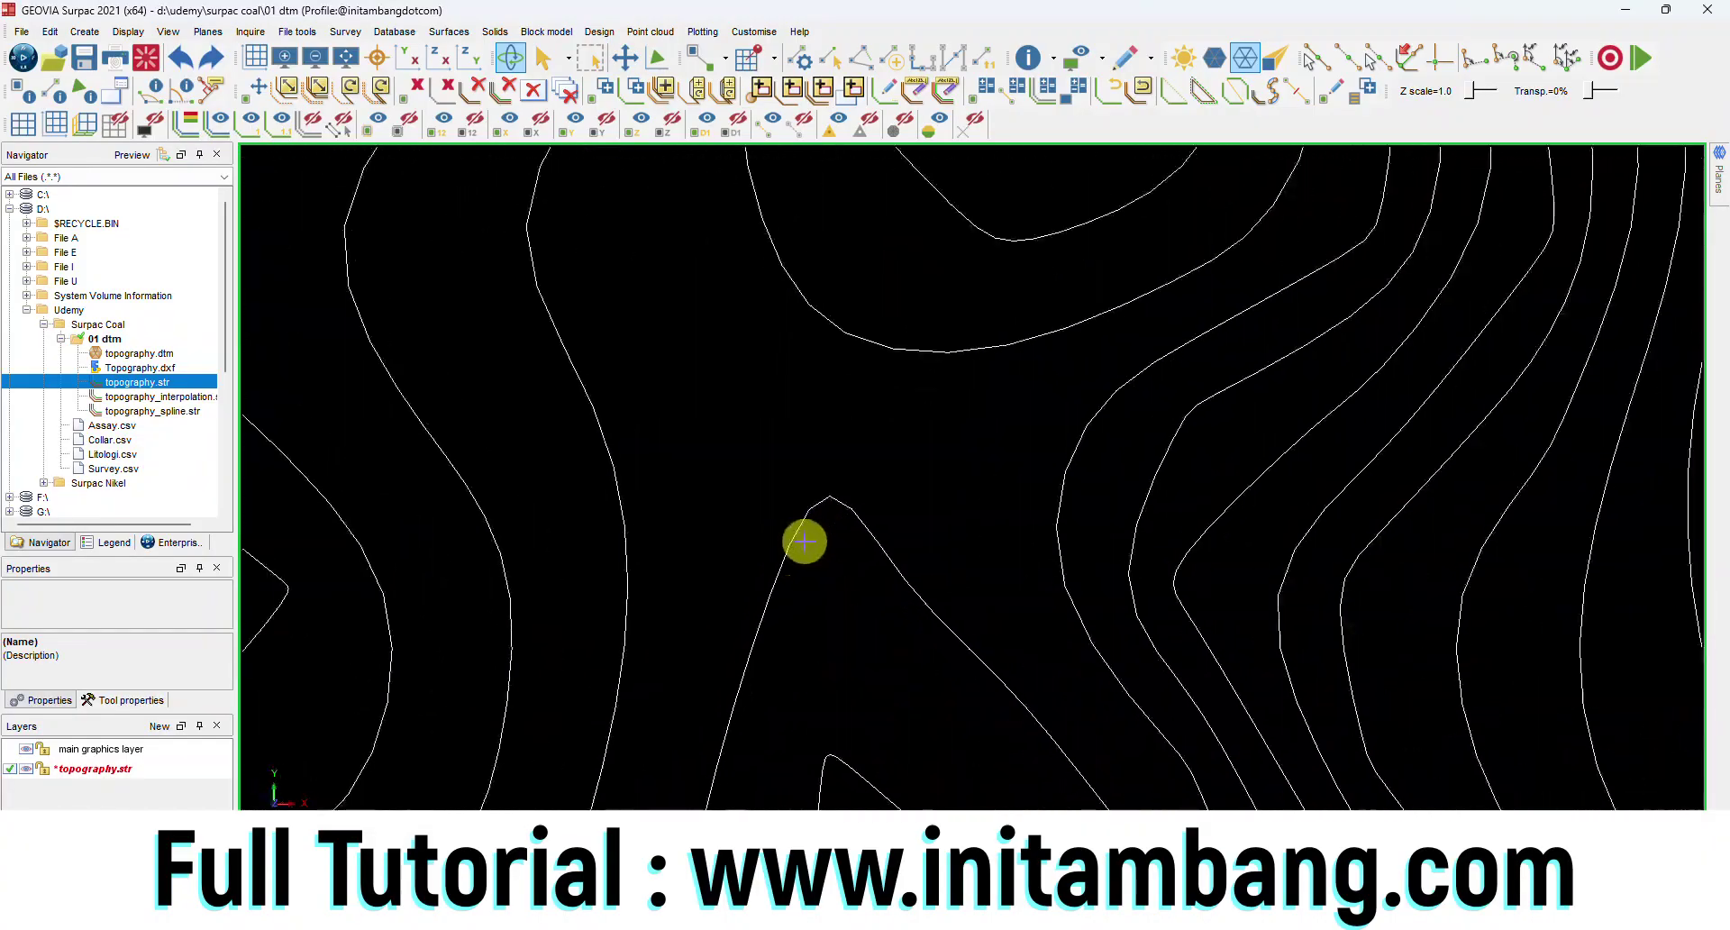
scroll(847, 510, down, 5)
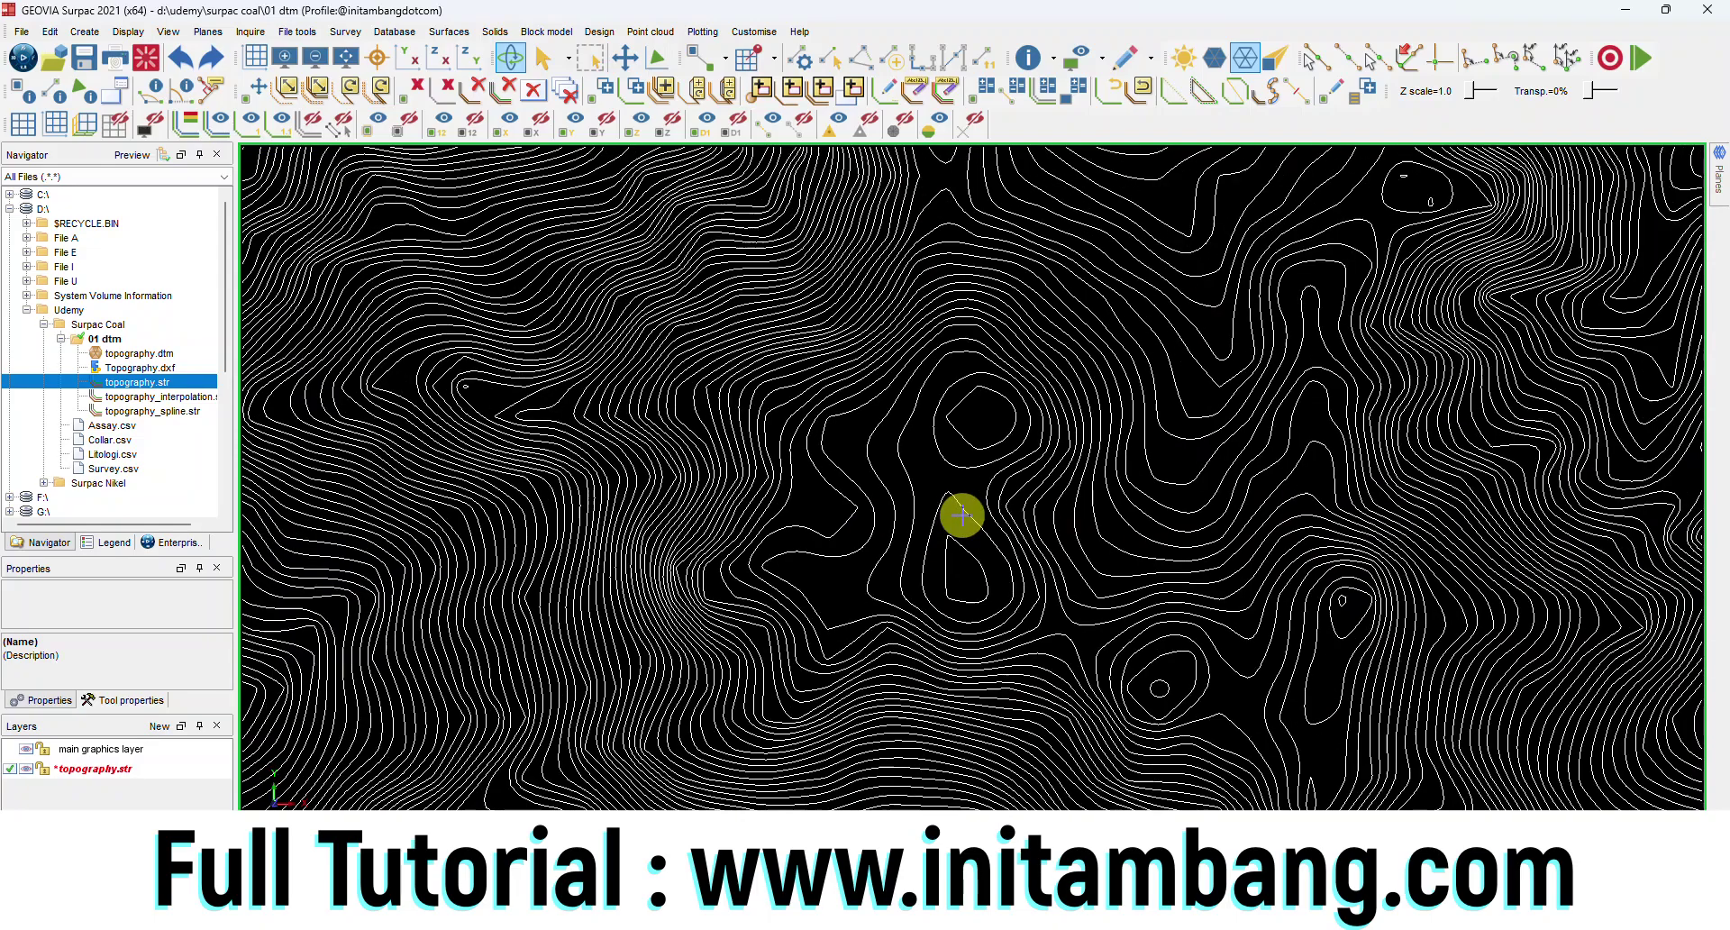
Step: Save the spline-smoothed layer as topography_spline.str in the 01 dtm folder, overwriting the existing file
click(84, 56)
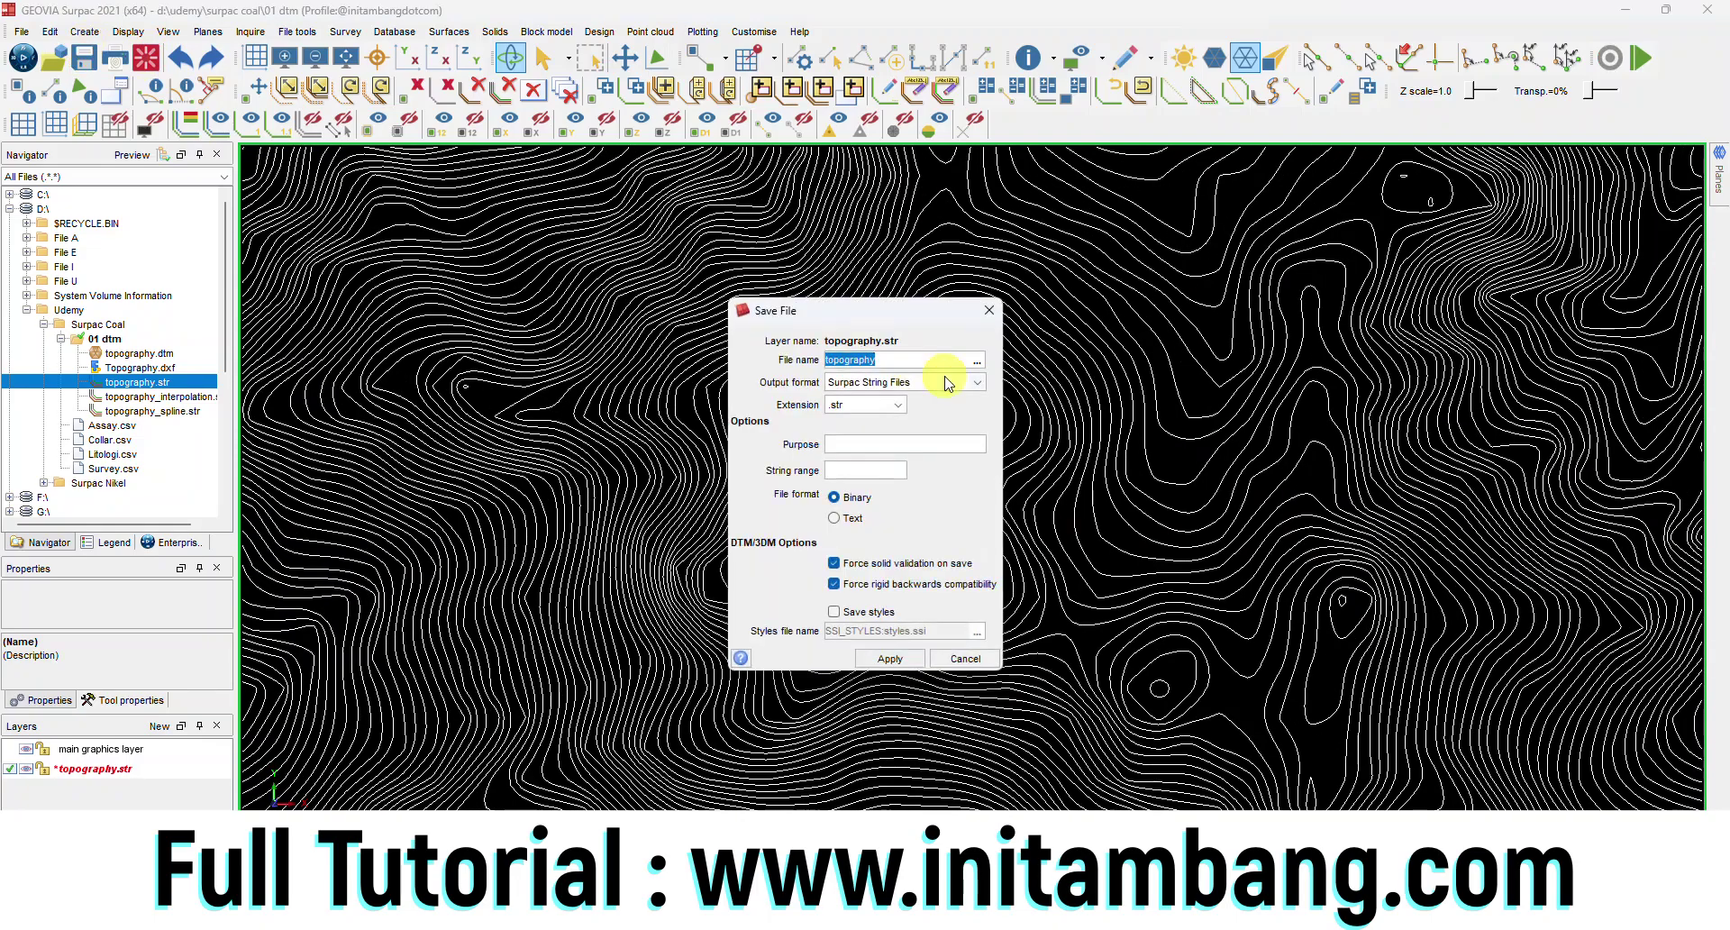
click(974, 365)
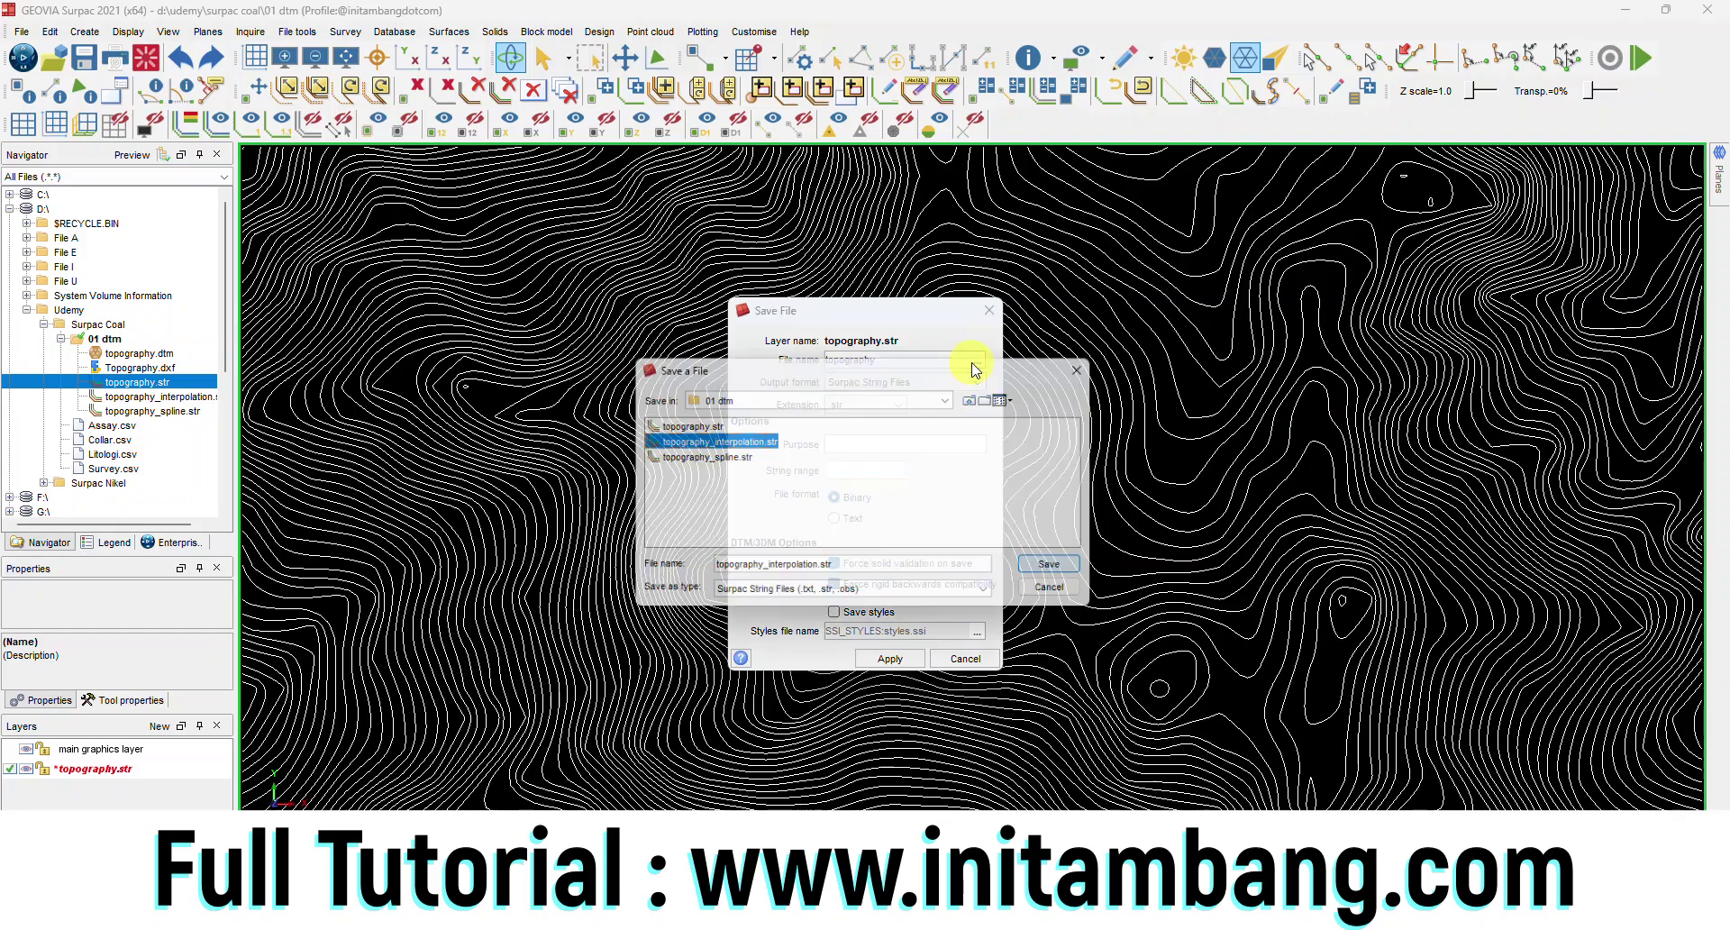
click(718, 458)
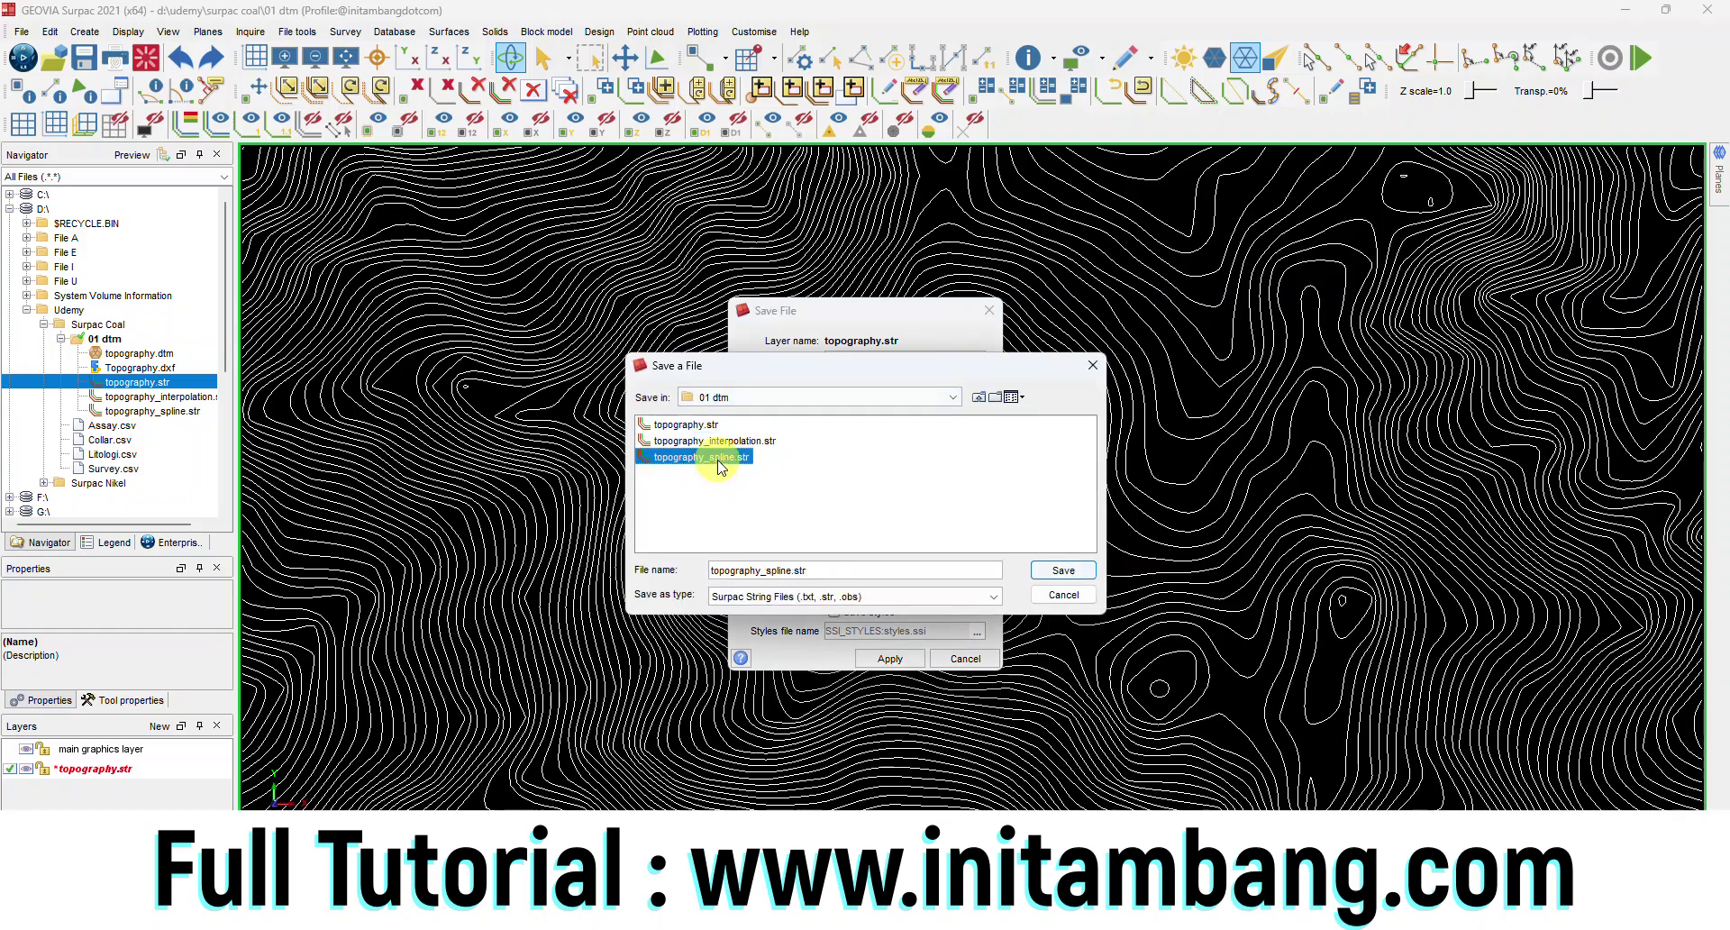
click(1061, 570)
click(885, 658)
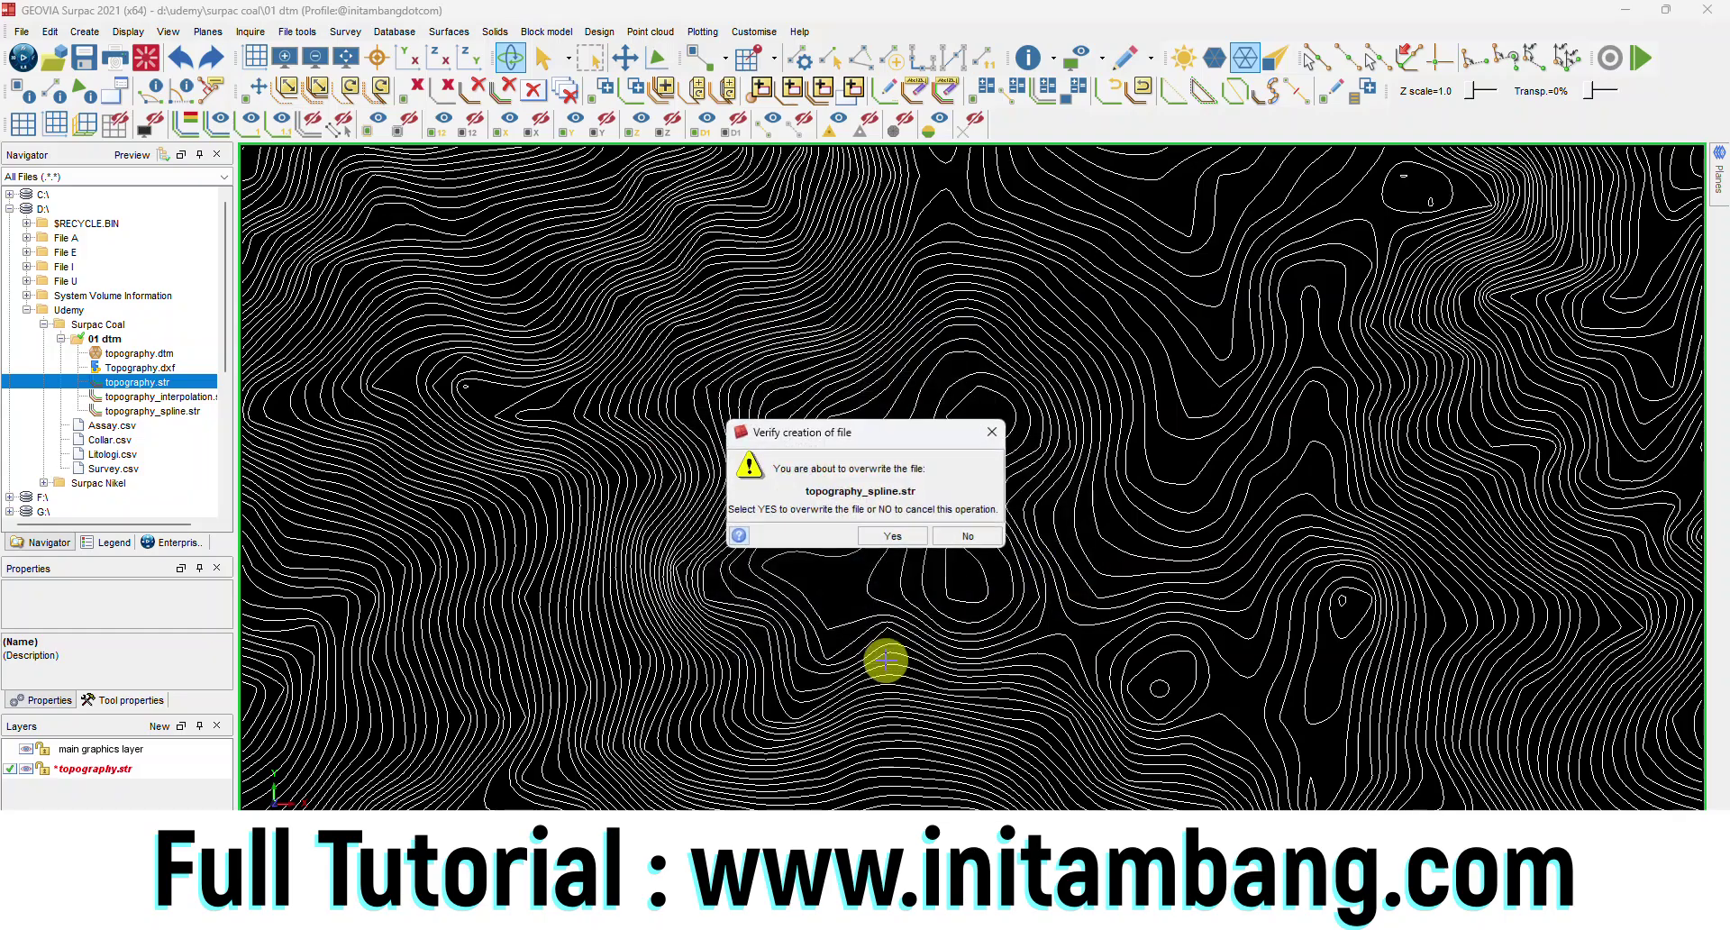
click(883, 535)
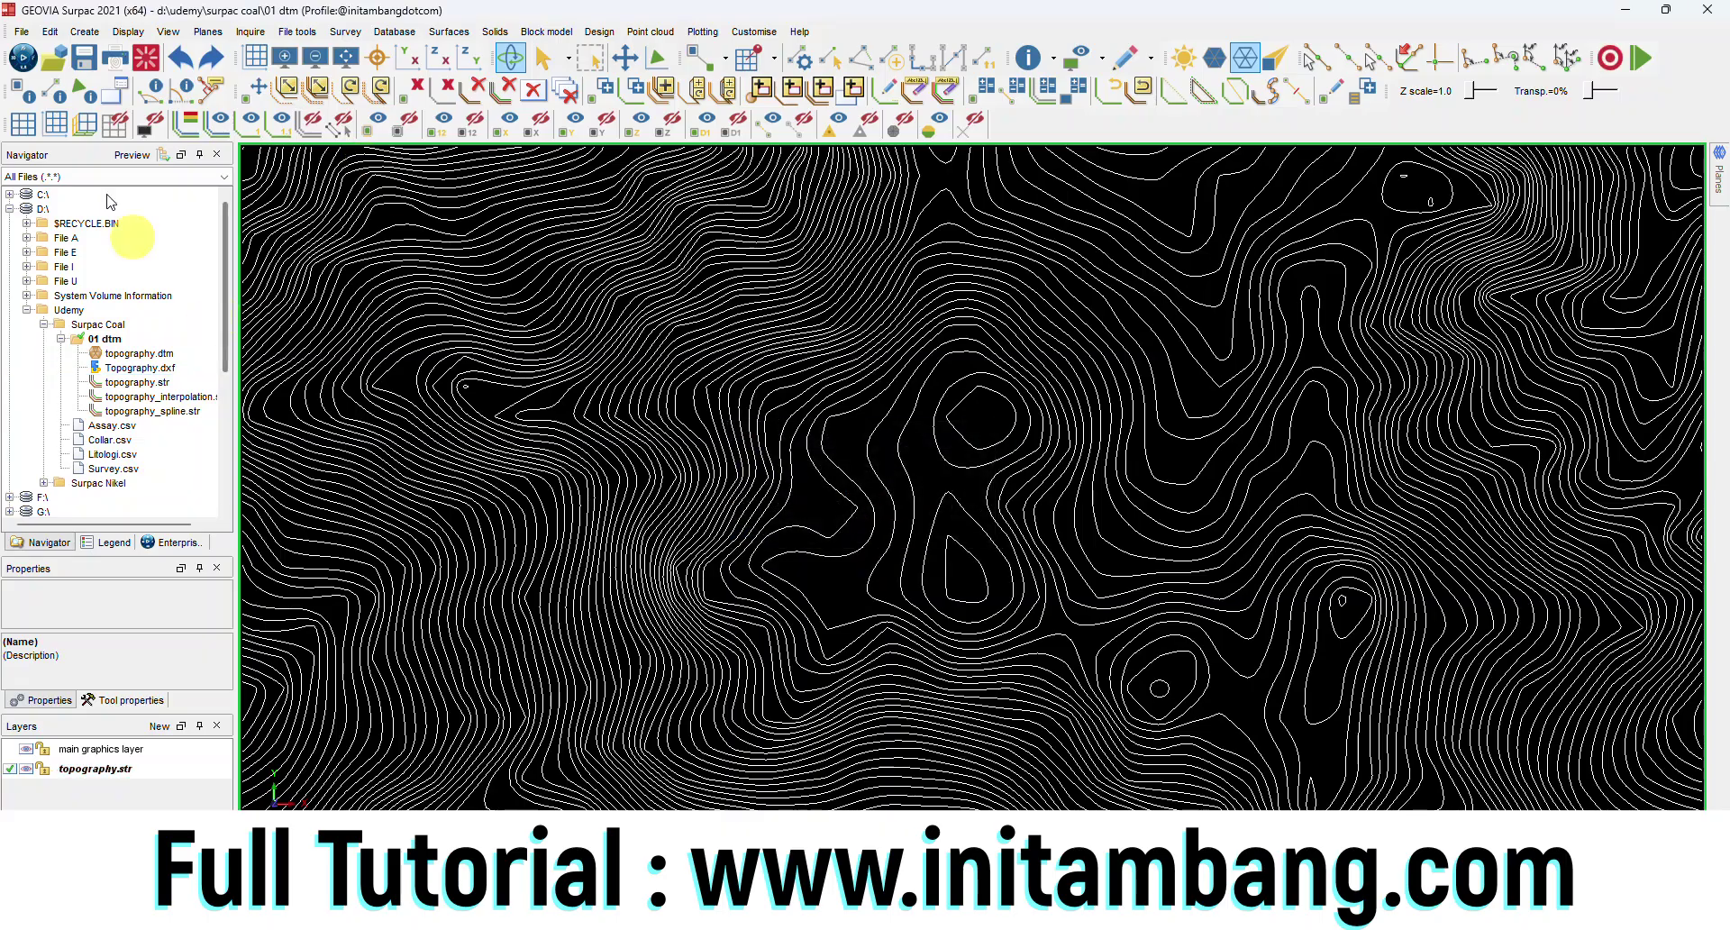
Step: Reset the graphics and reopen the unsmoothed topography.str for the interpolation version
click(145, 73)
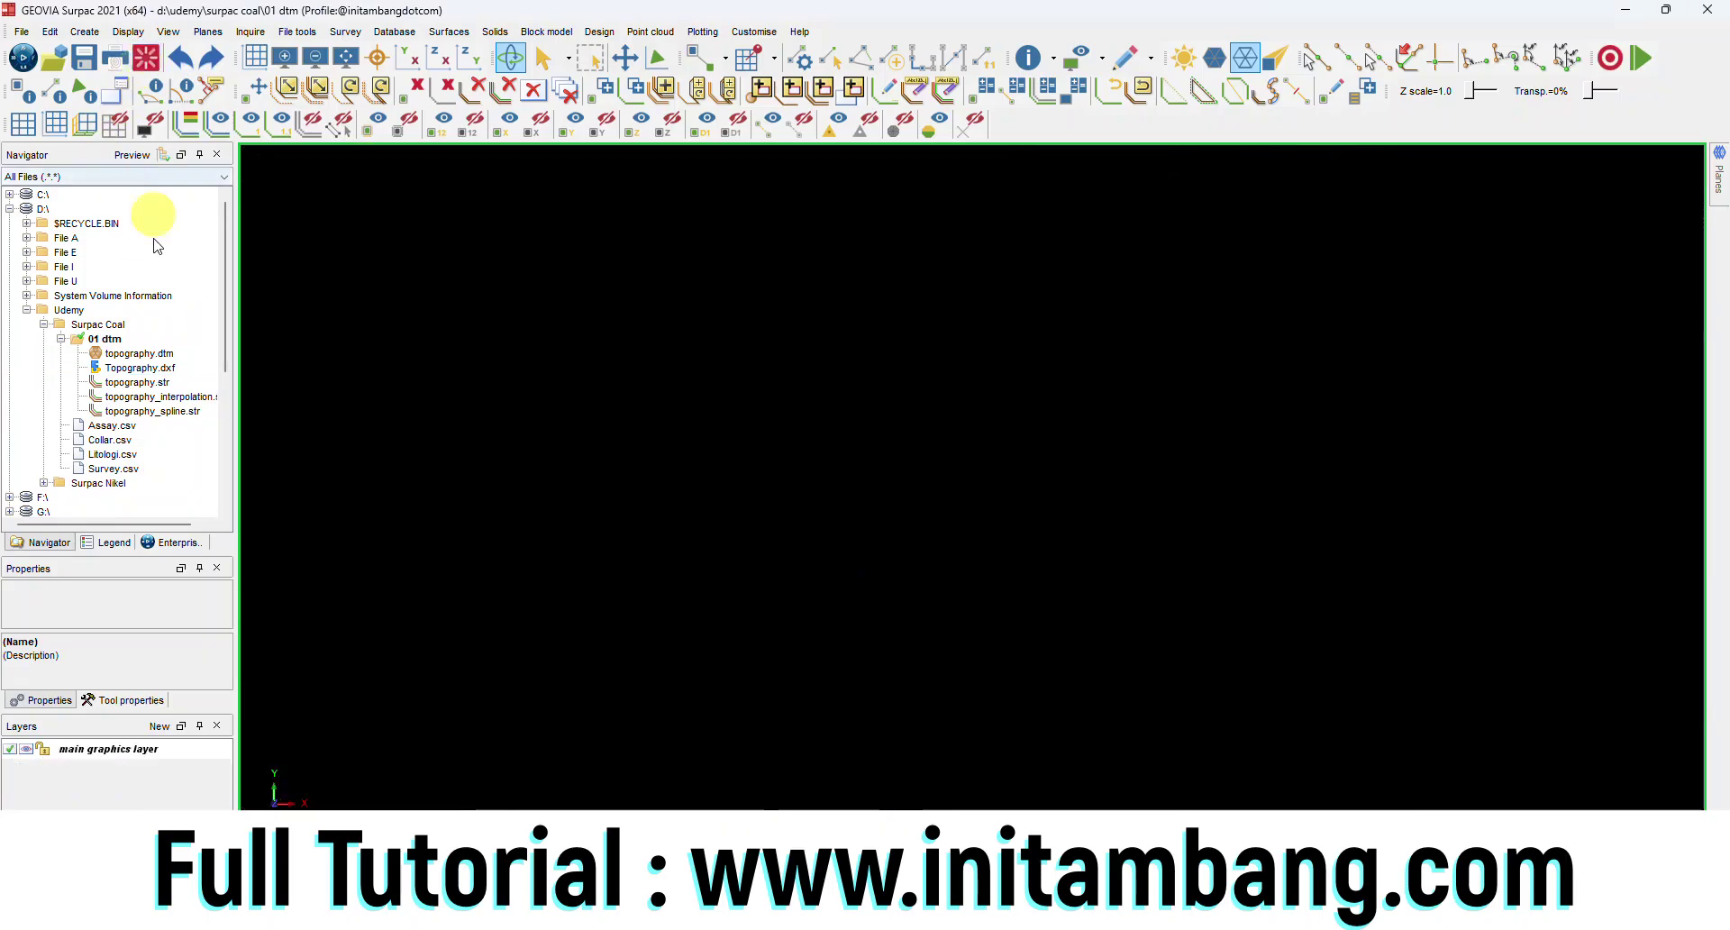
right_click(165, 385)
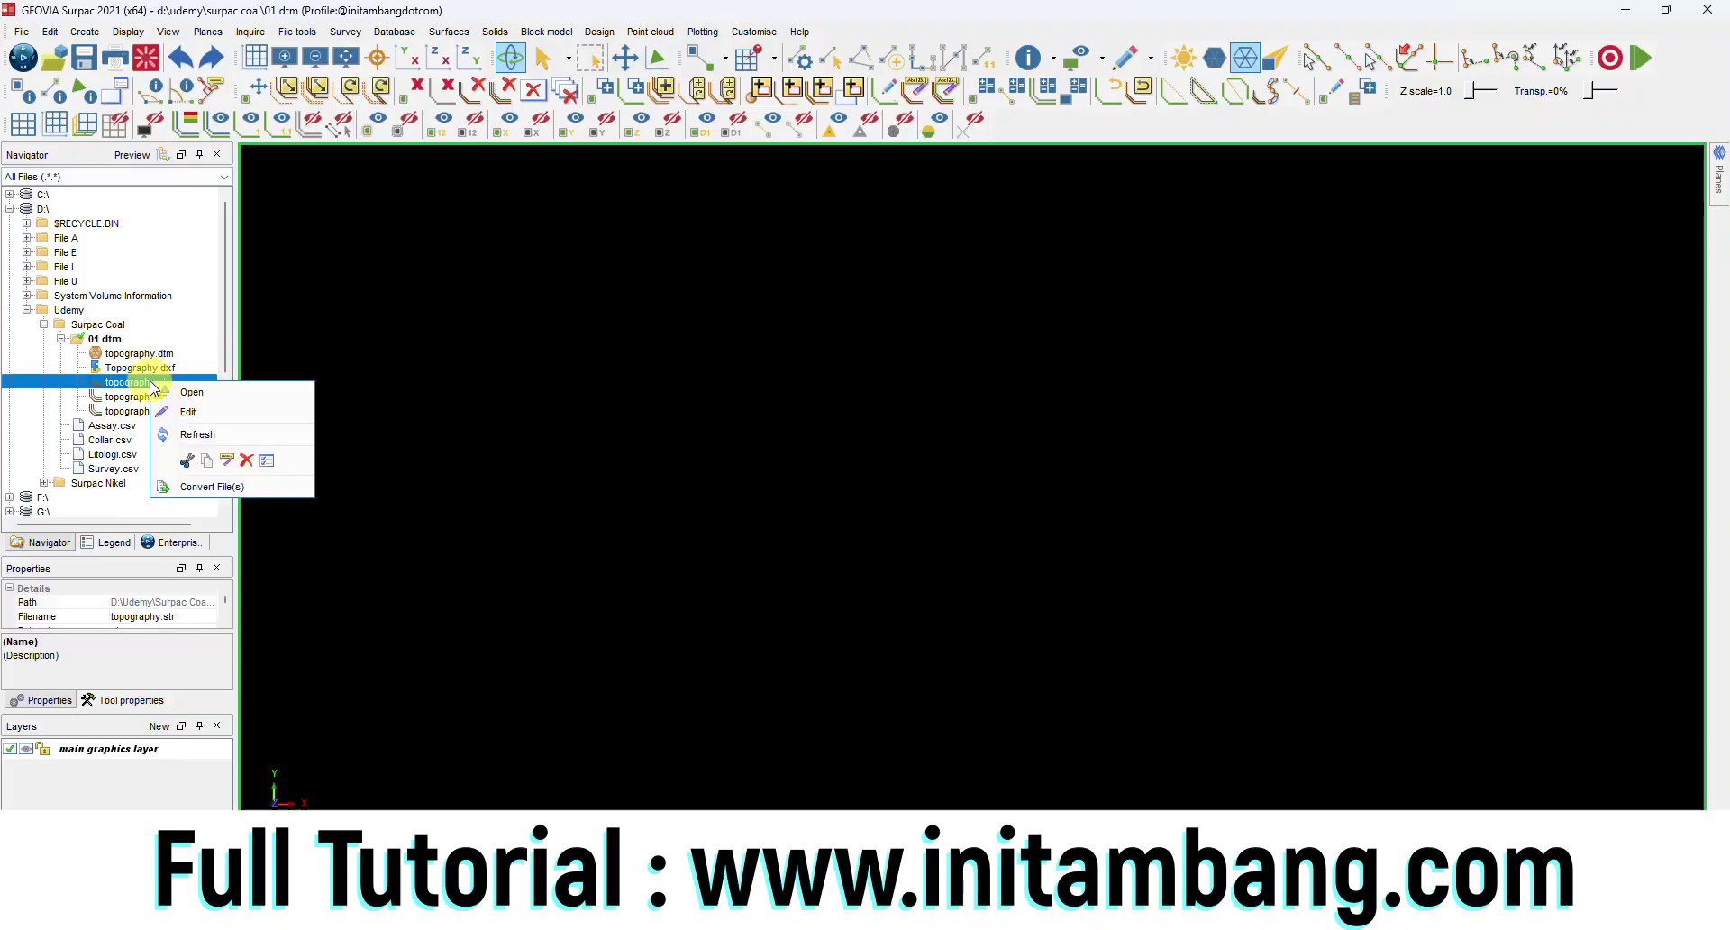
click(184, 393)
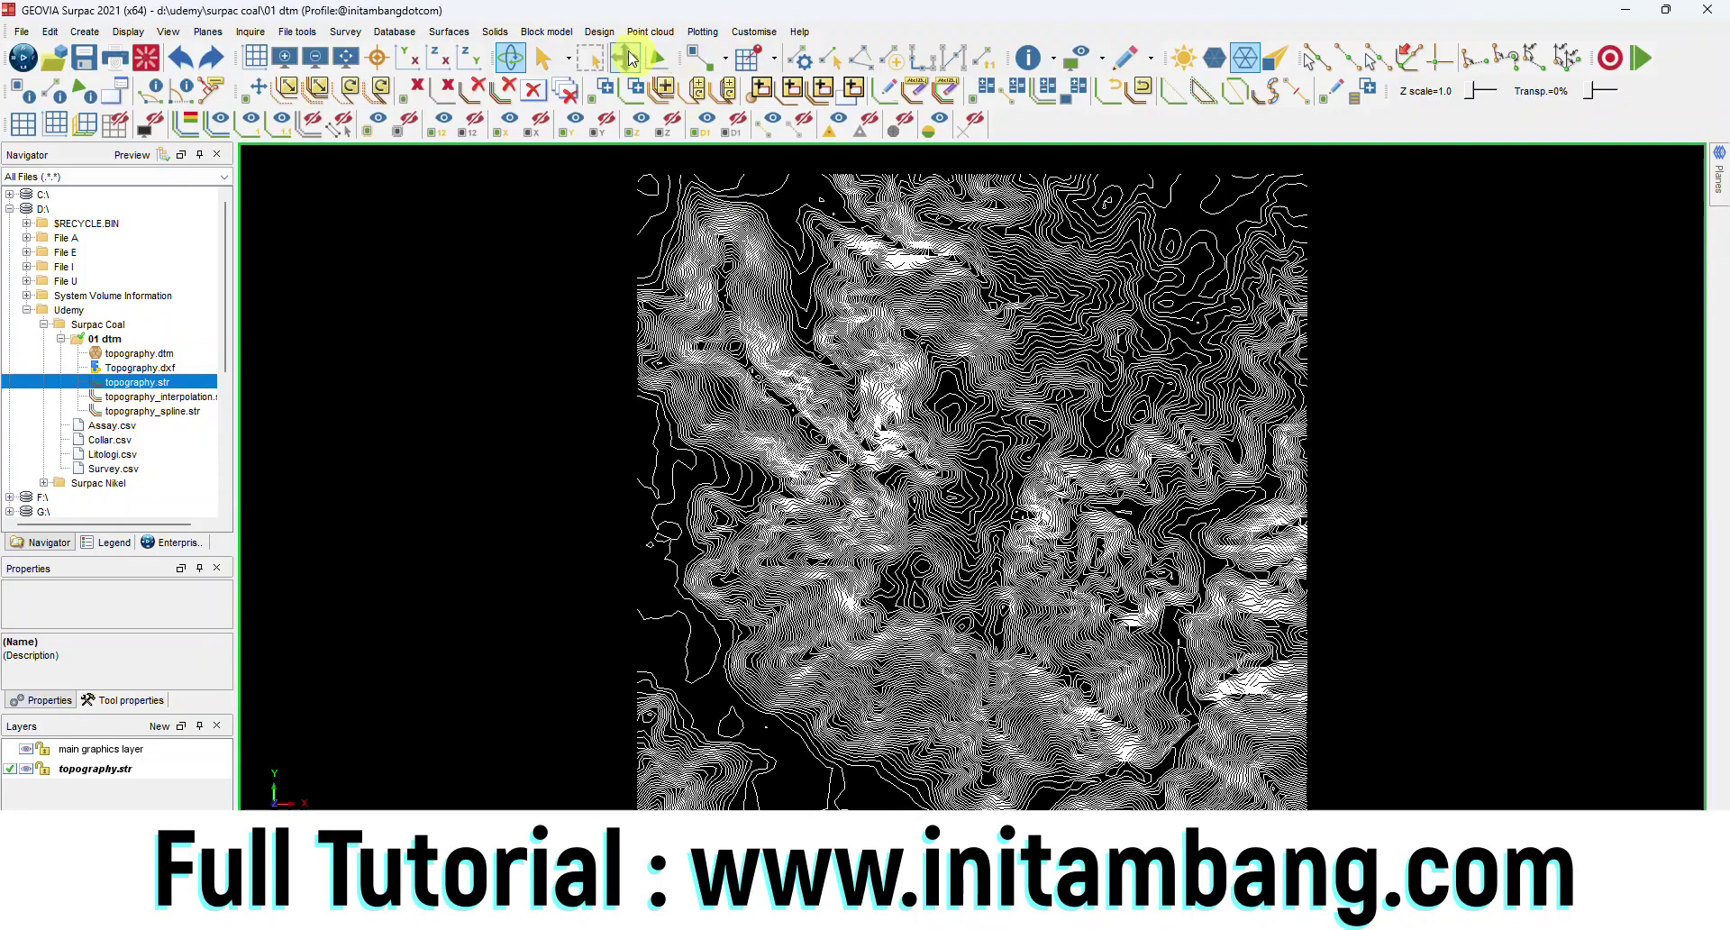
Step: Smooth the topography string file with the Interpolation method, using string and segment ranges 1,999 and 3 lines per segment
click(458, 36)
mouse_move(556, 335)
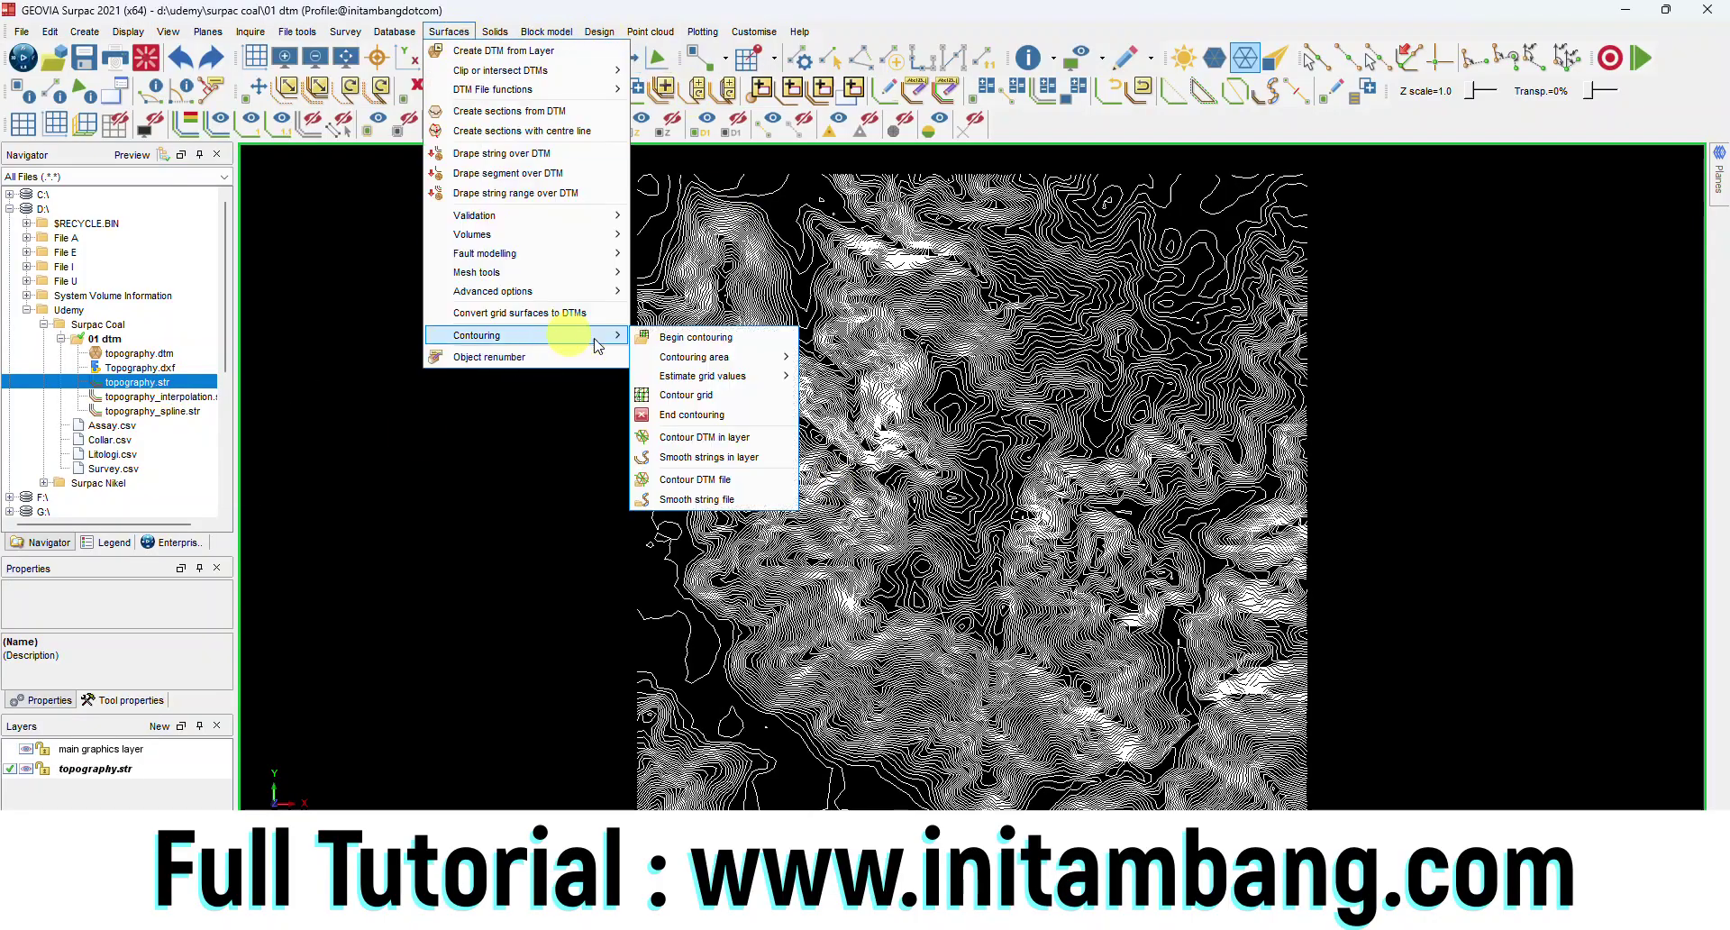
click(712, 499)
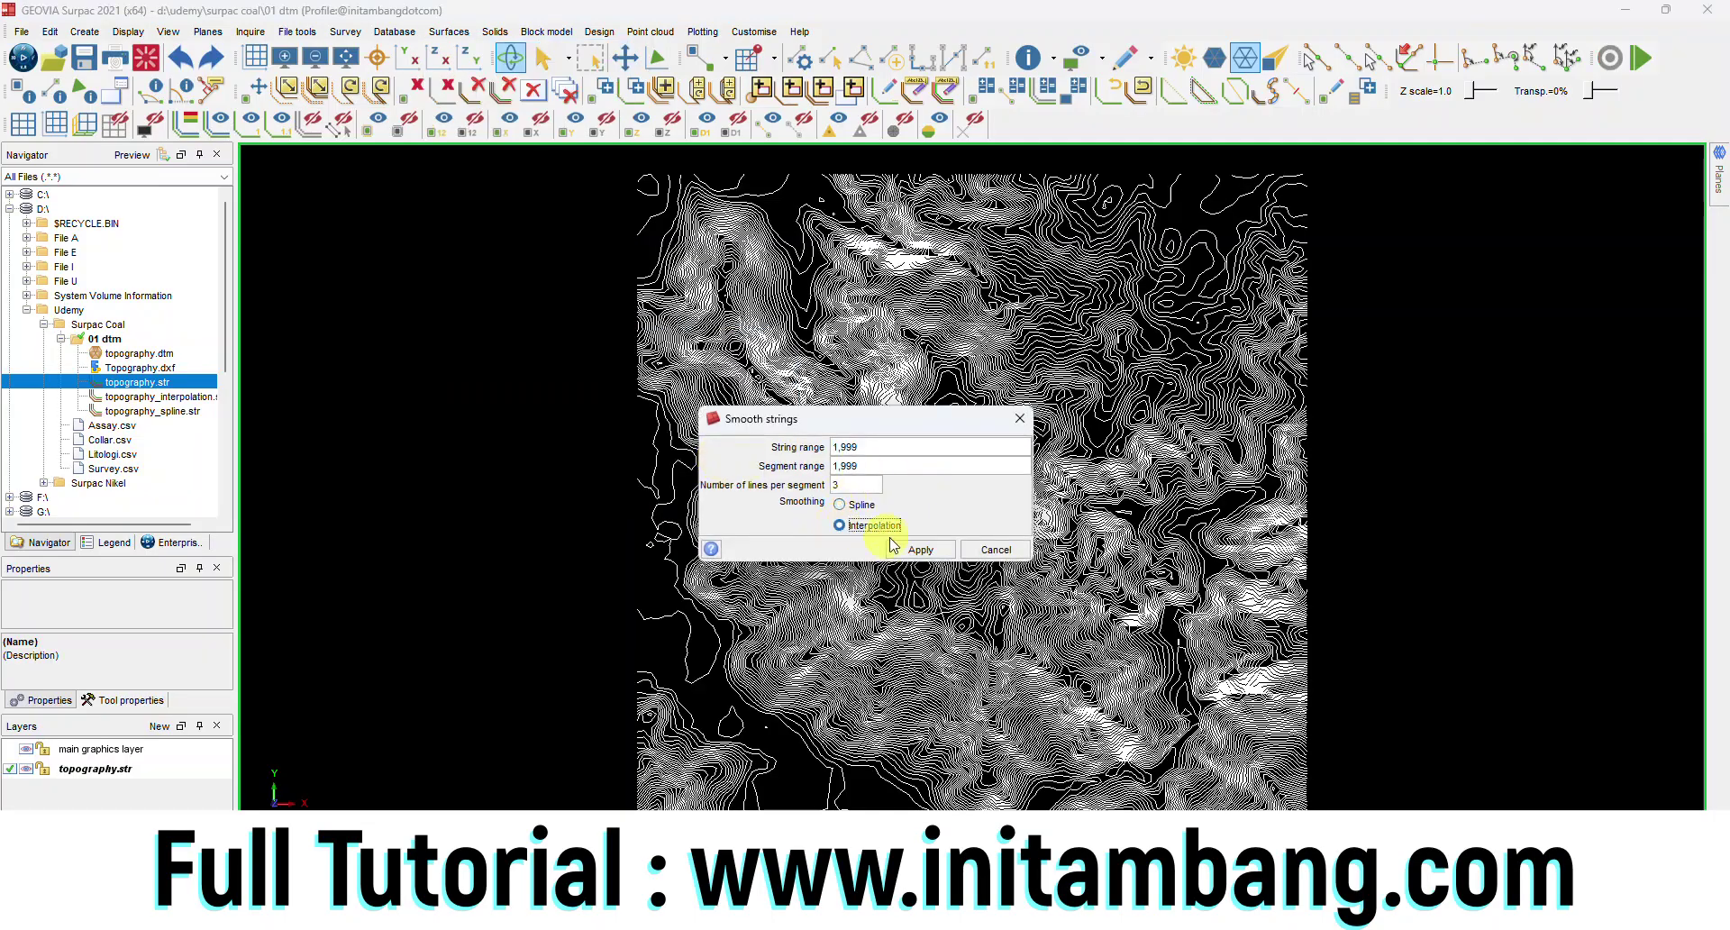
click(918, 550)
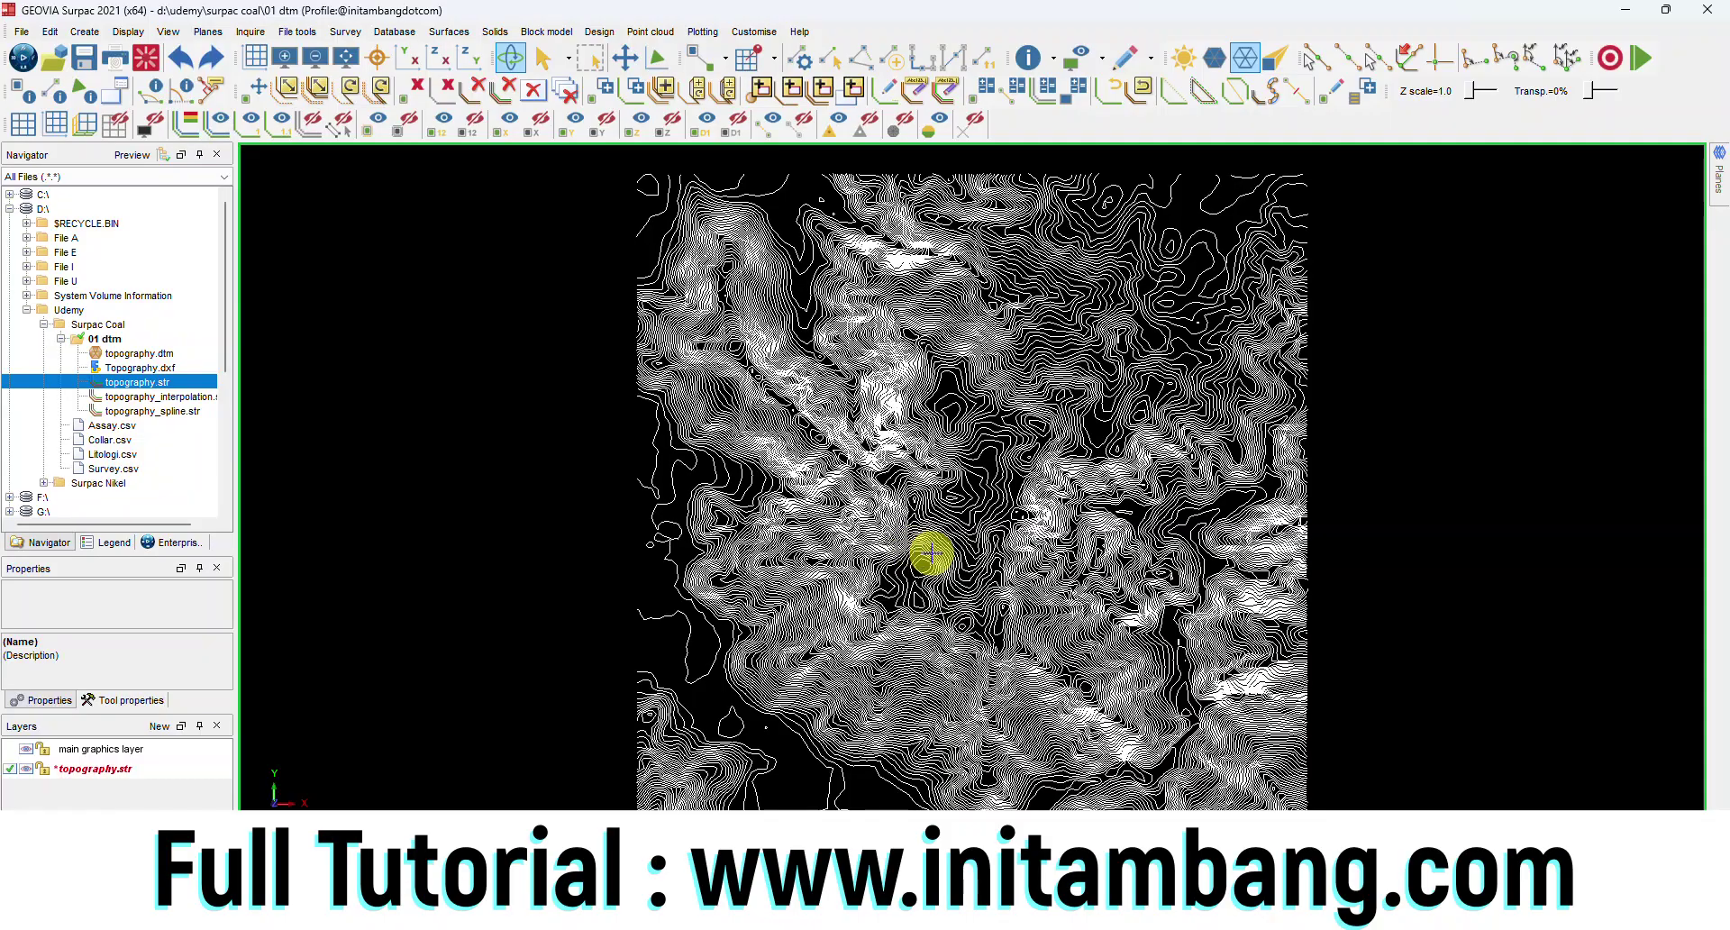
Step: Save the interpolation-smoothed layer as topography_interpolation.str in the 01 dtm folder, overwriting the existing file
click(93, 69)
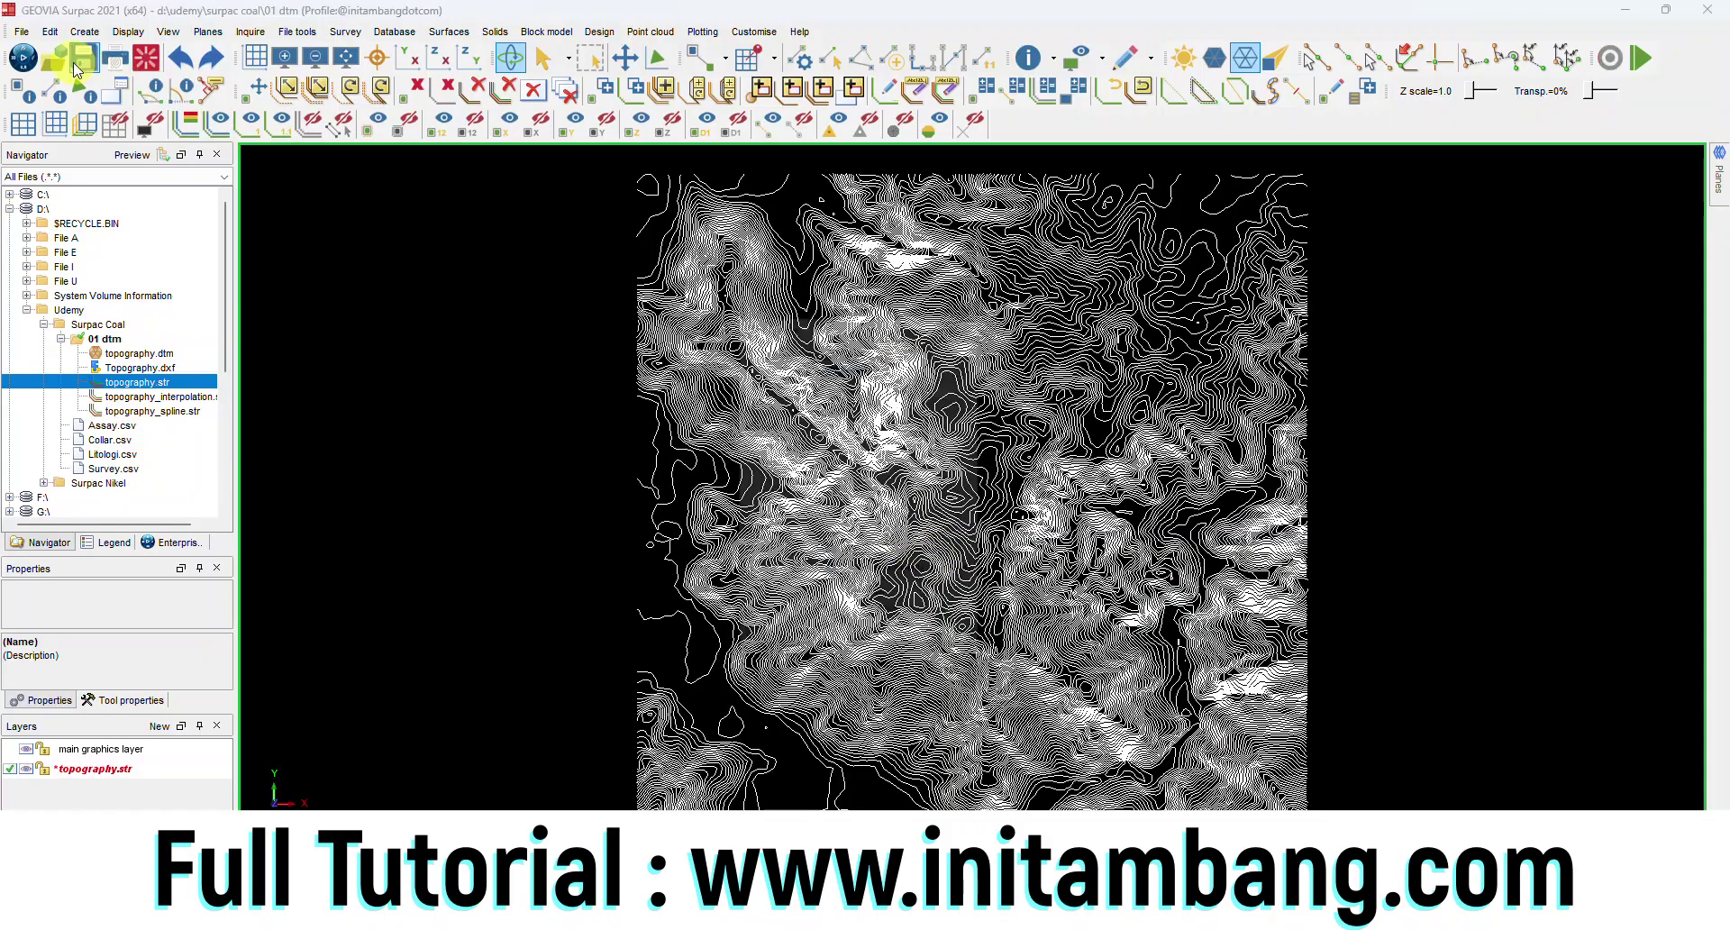
click(977, 359)
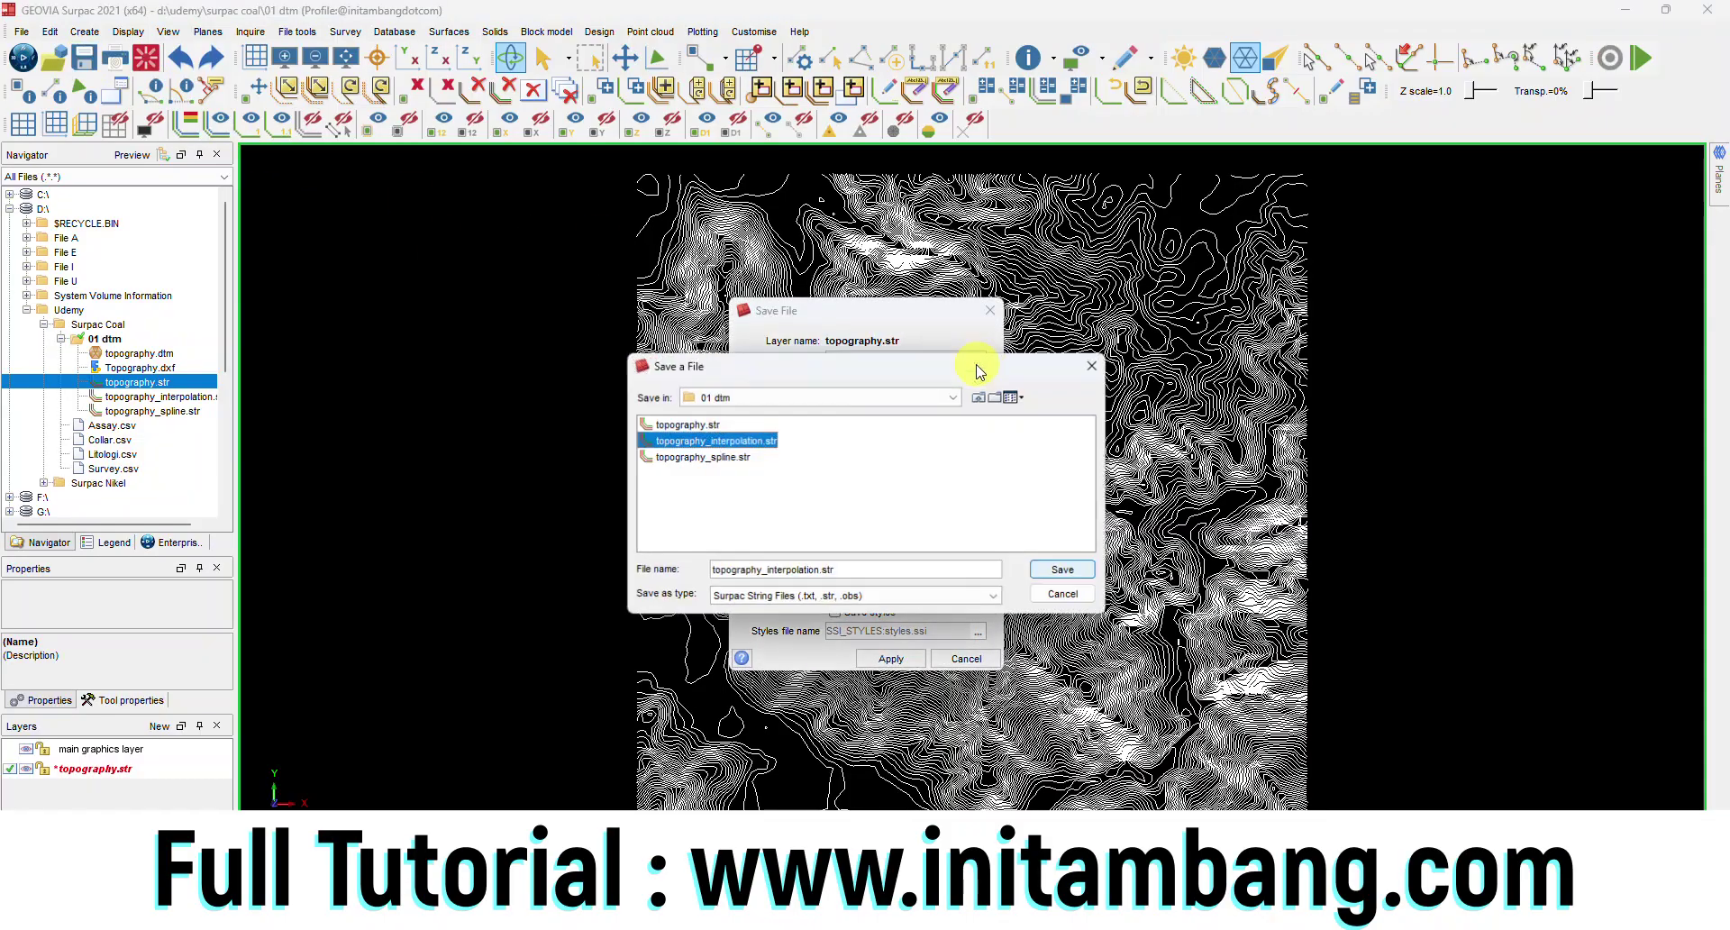
click(738, 456)
click(721, 440)
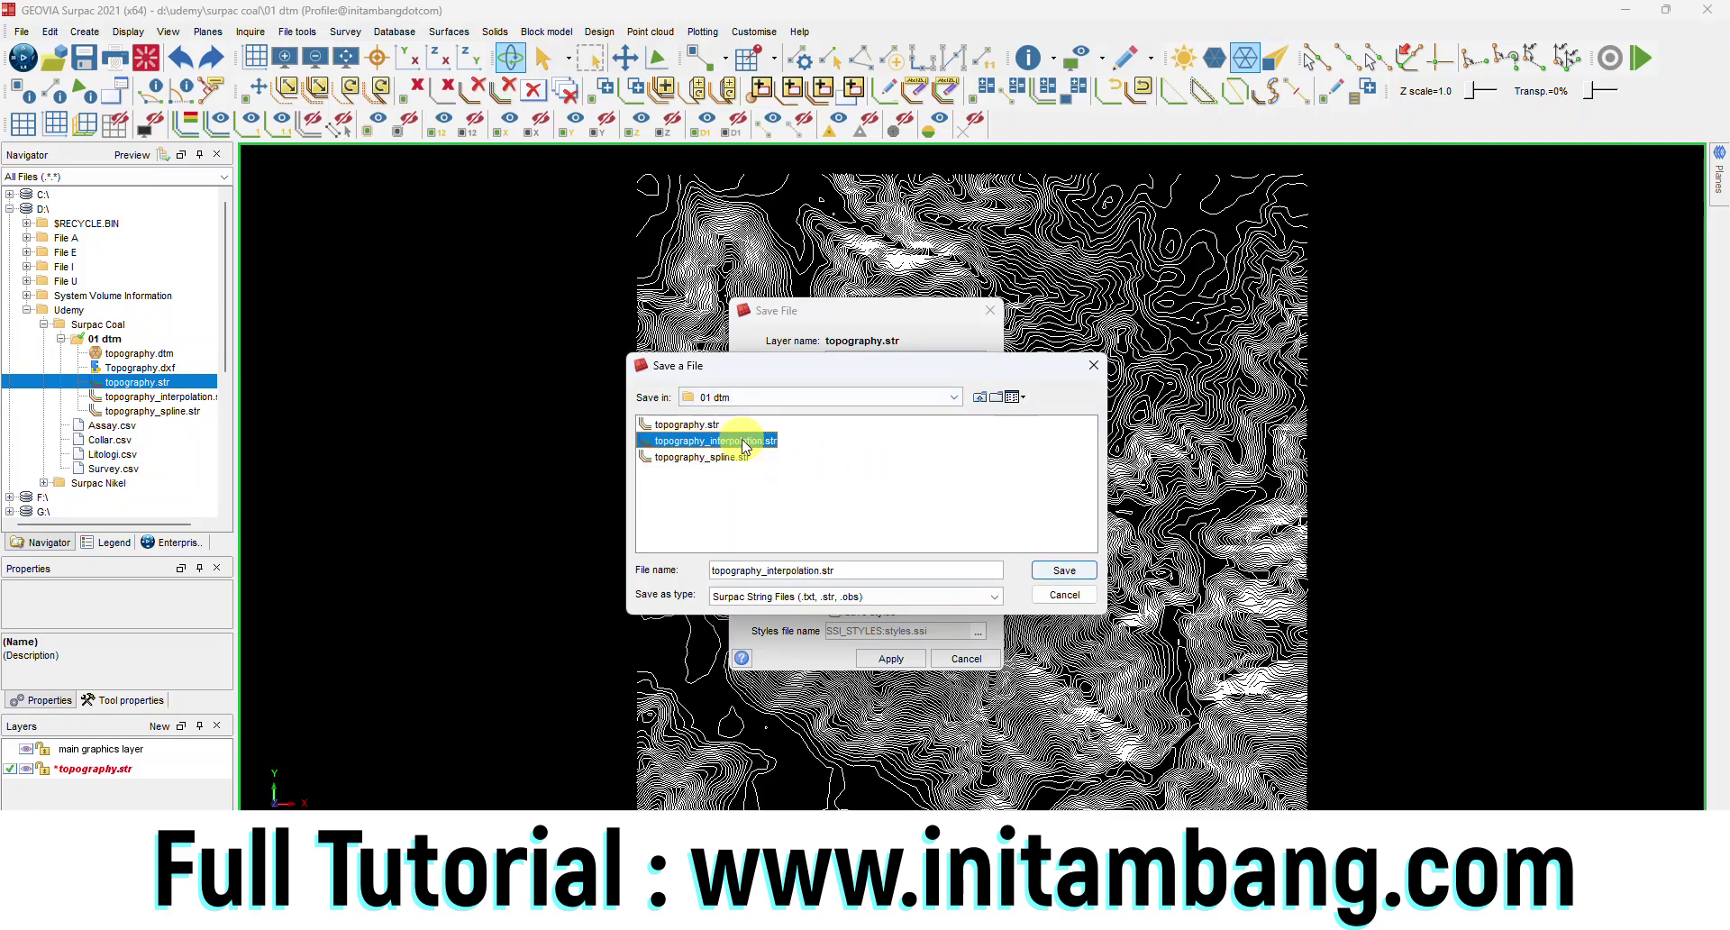
click(1064, 570)
click(892, 658)
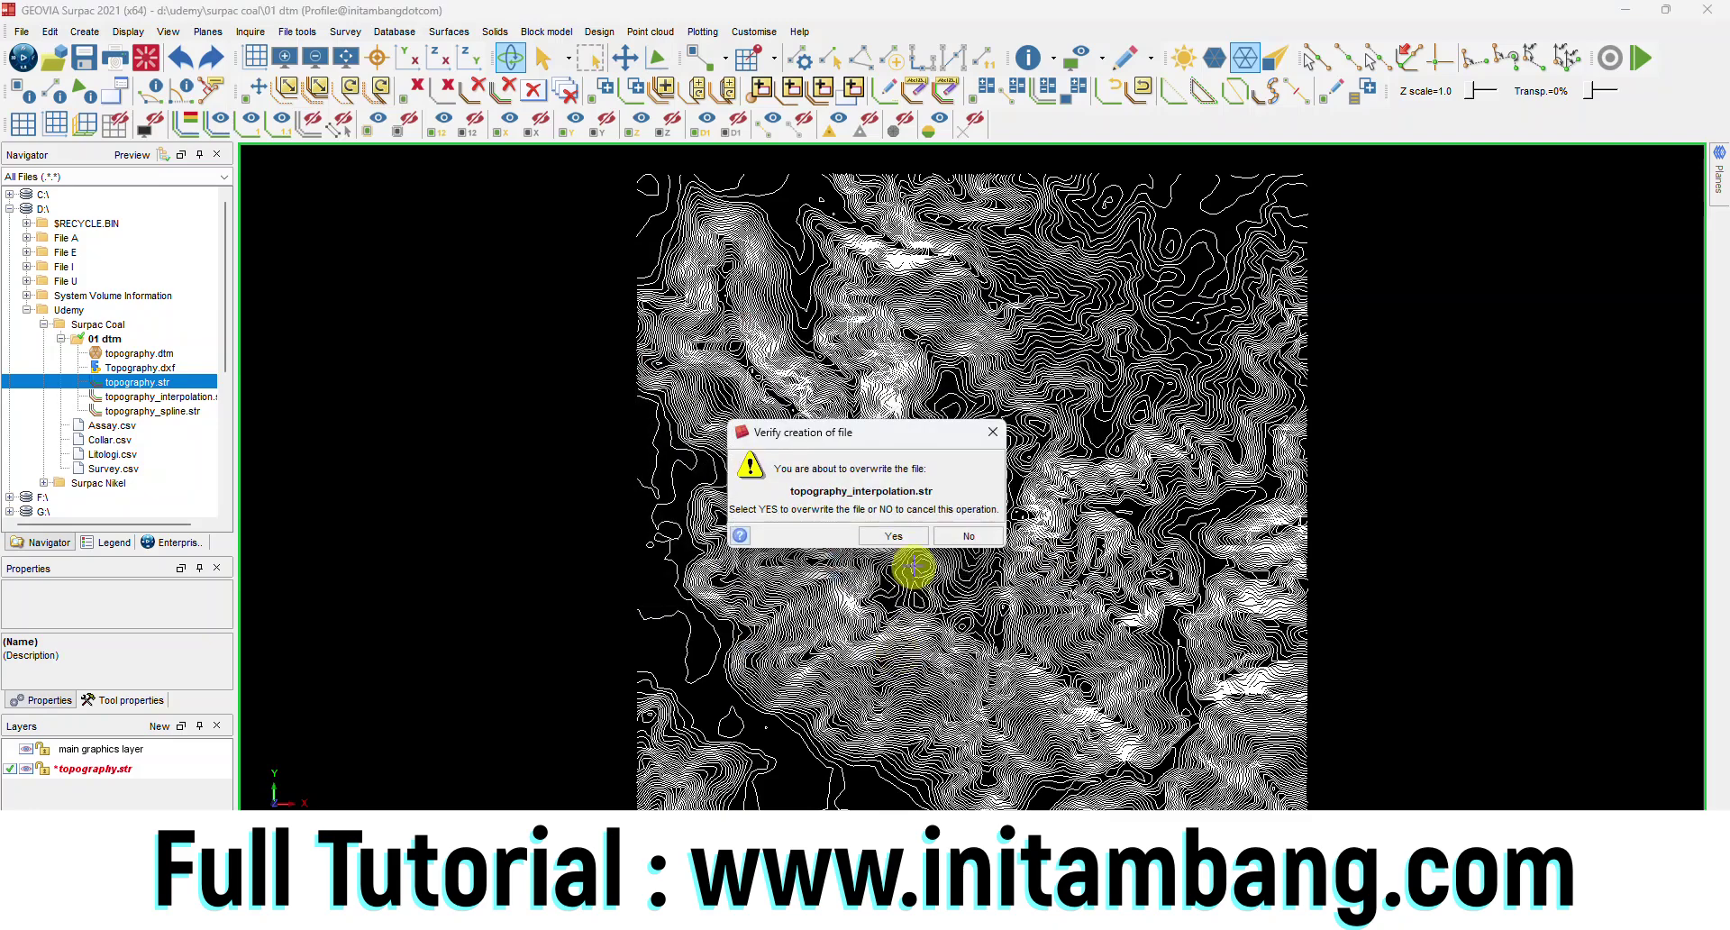
click(904, 537)
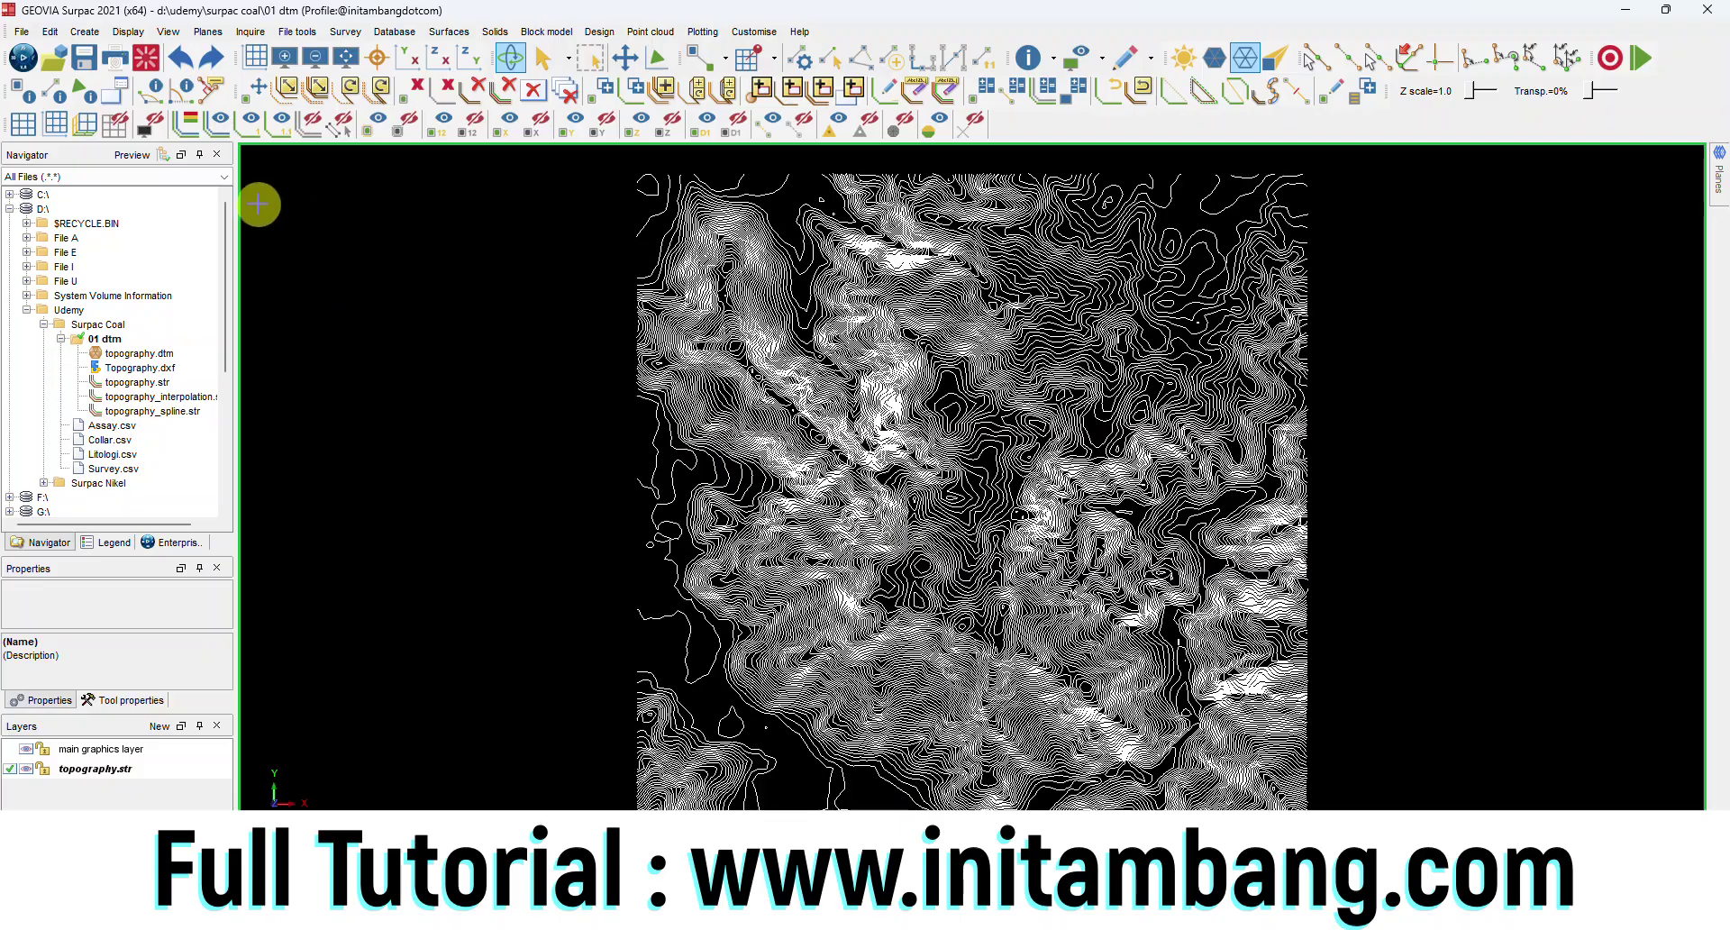
Step: Reset the graphics and open topography.str, topography_interpolation.str and topography_spline.str together as separate layers
click(145, 65)
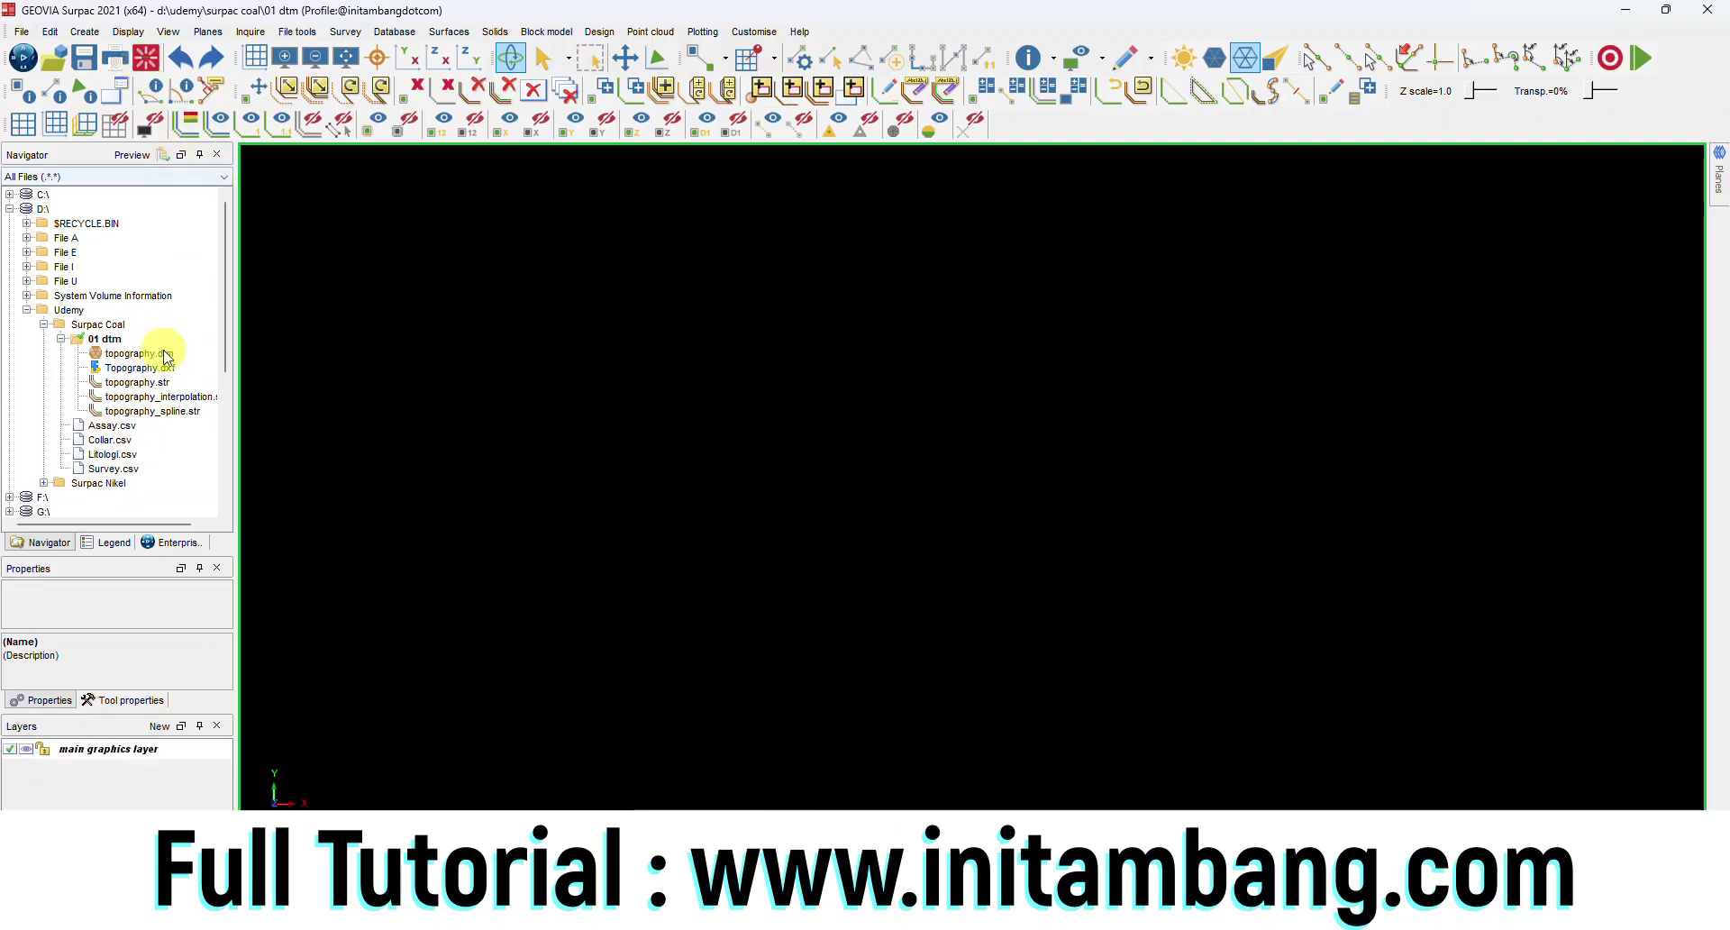
click(147, 382)
shift+click(156, 411)
right_click(155, 410)
click(171, 420)
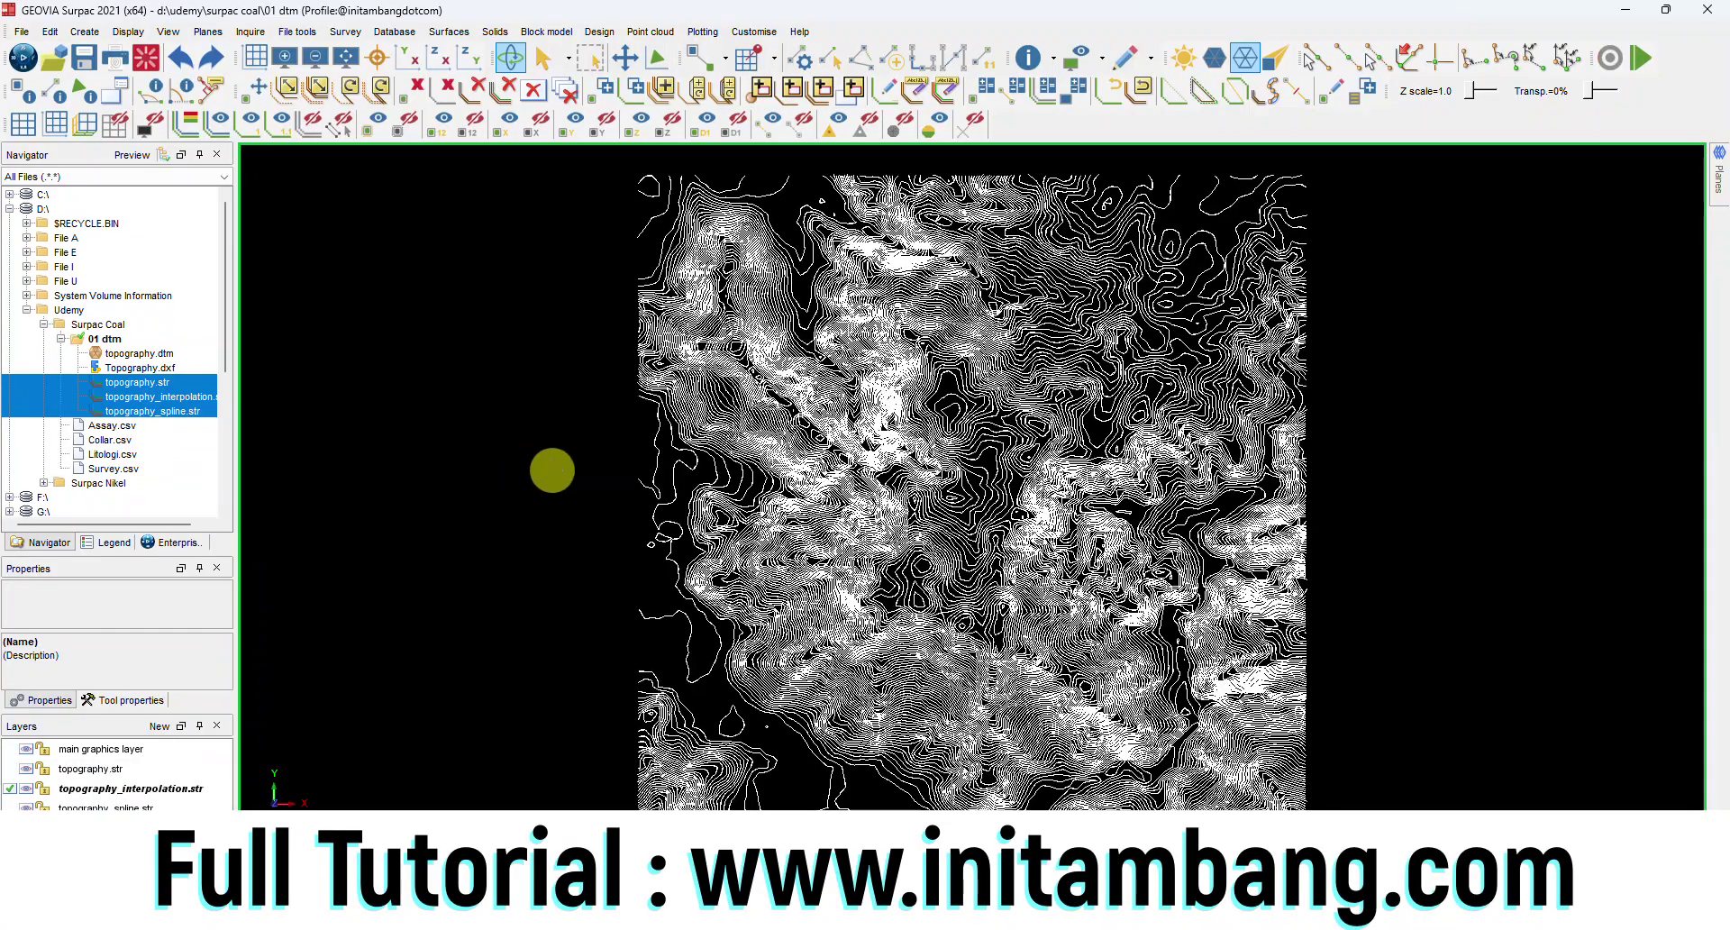
Step: Renumber the topography_interpolation.str layer's string range 1,999 to 2 with the other layers hidden, and save it over the existing file
click(27, 791)
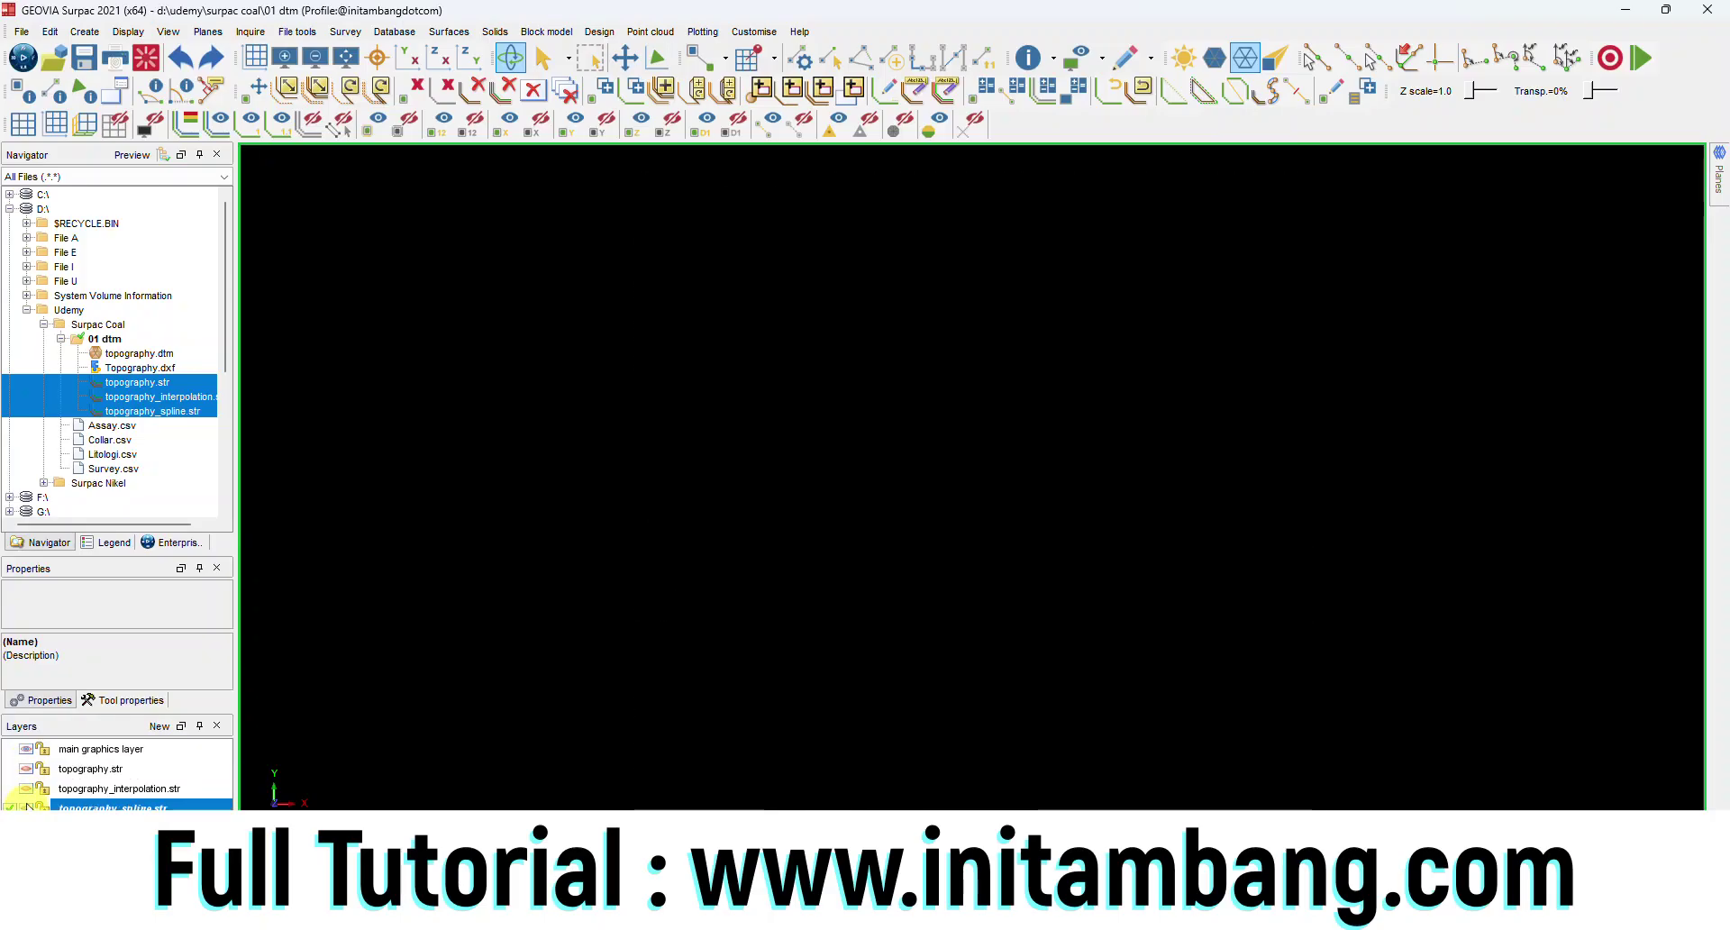
click(9, 790)
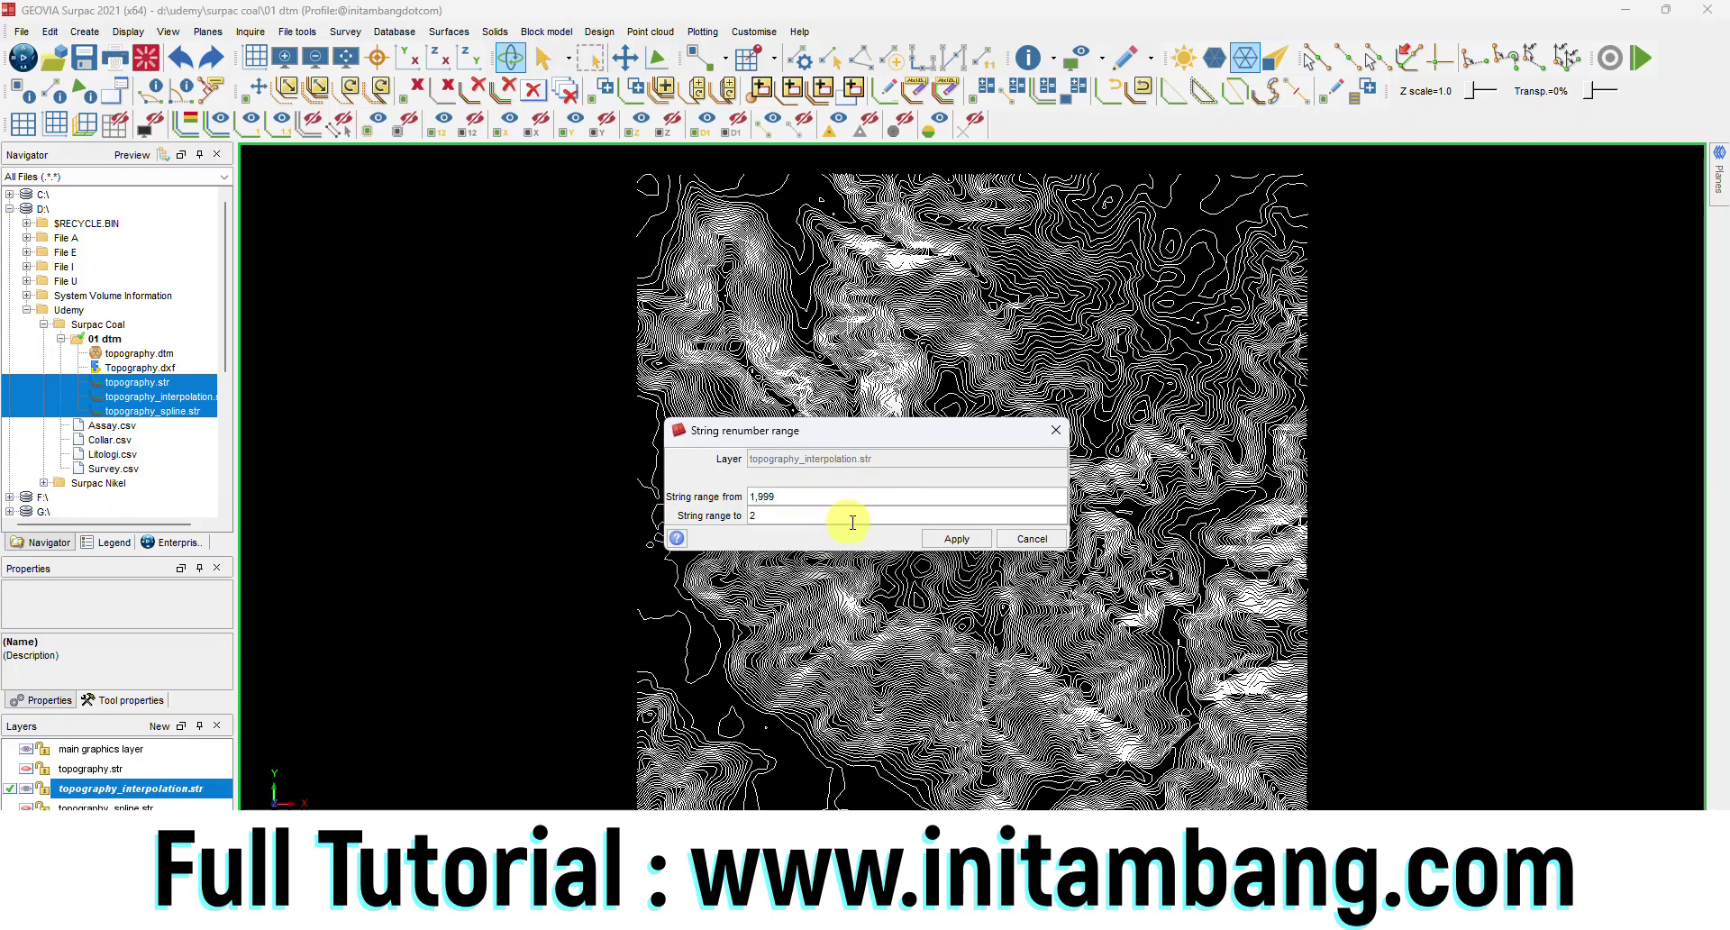
click(931, 539)
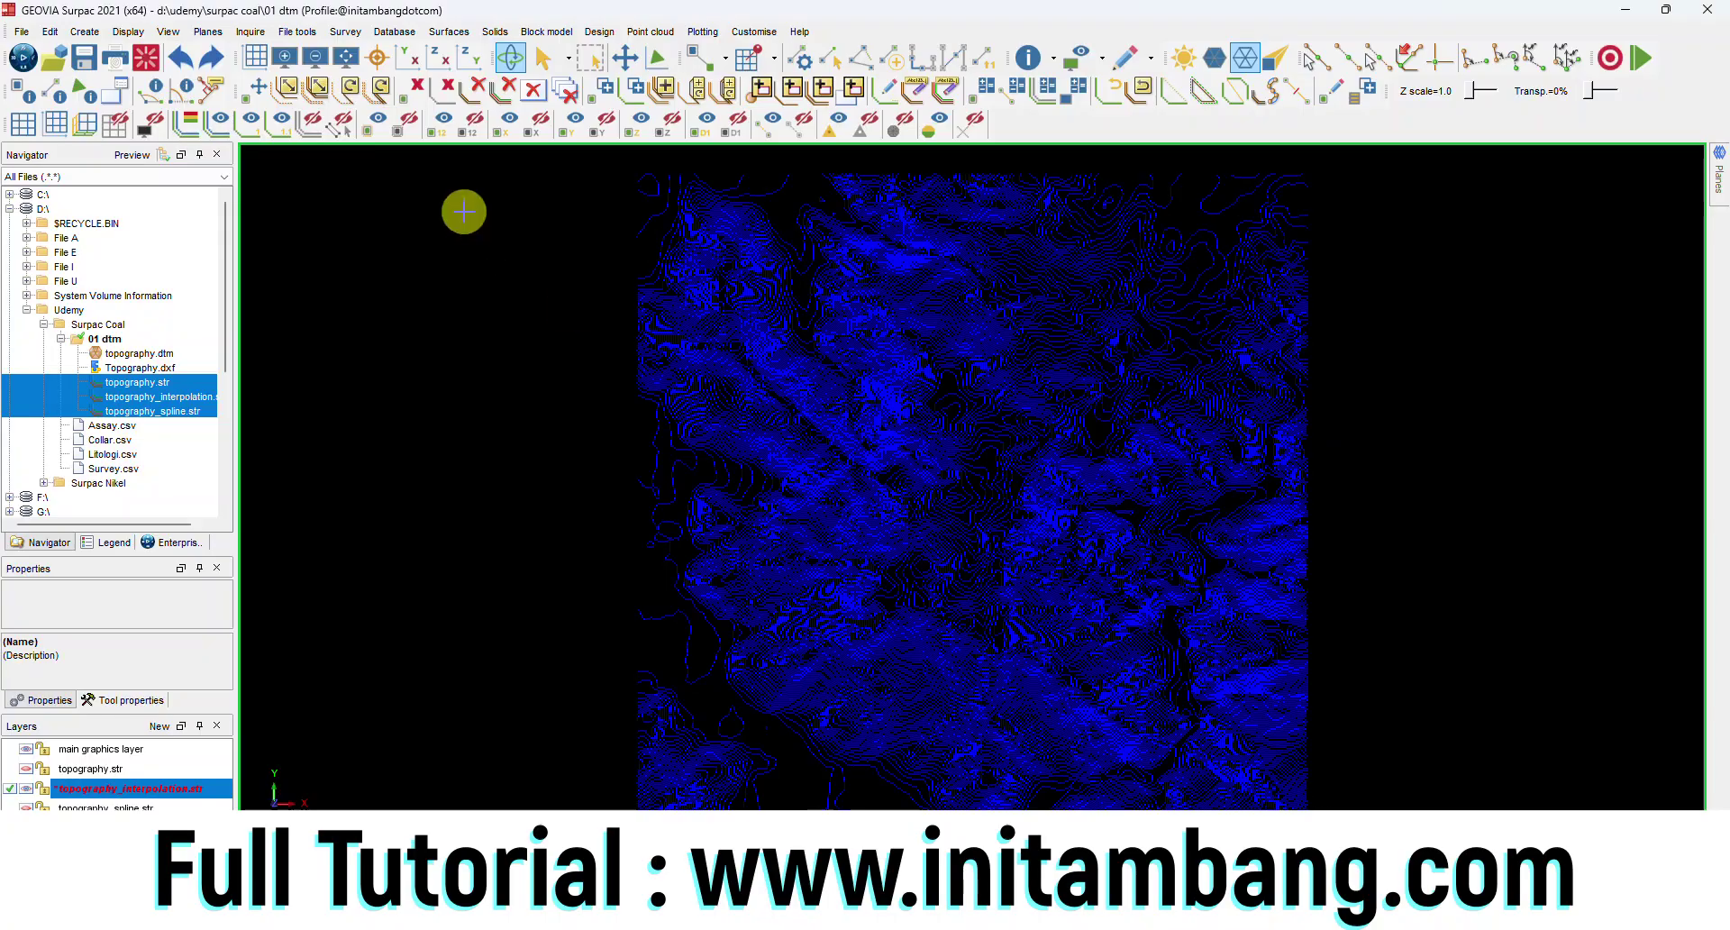
click(84, 58)
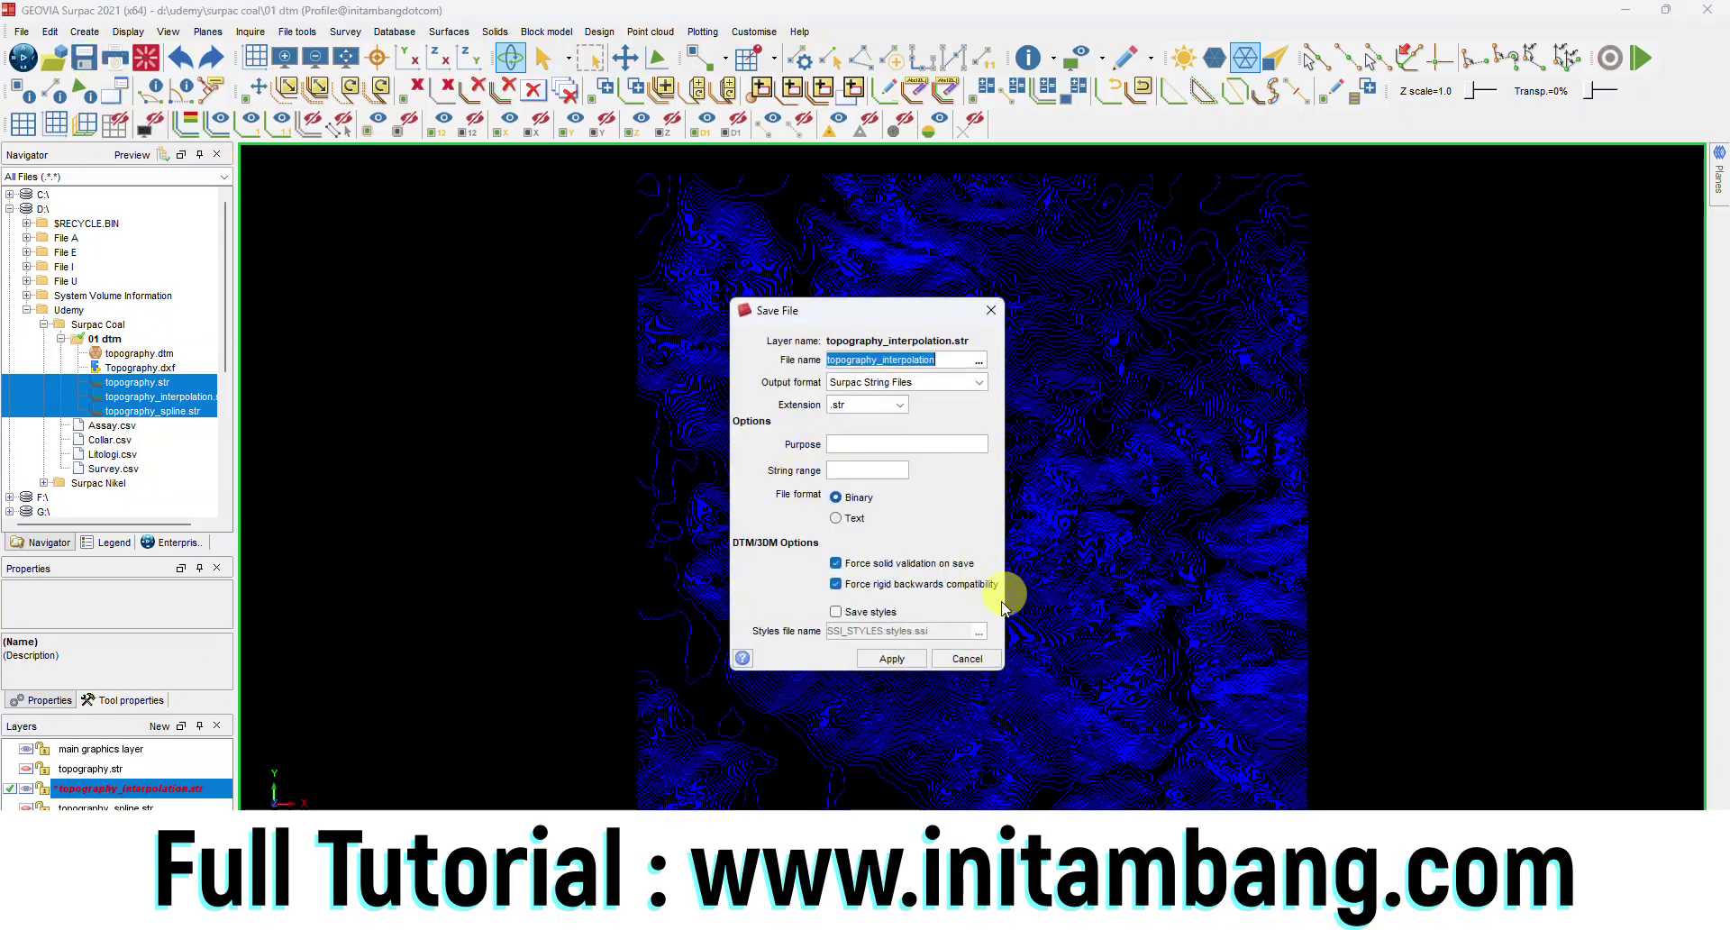
click(887, 658)
click(886, 533)
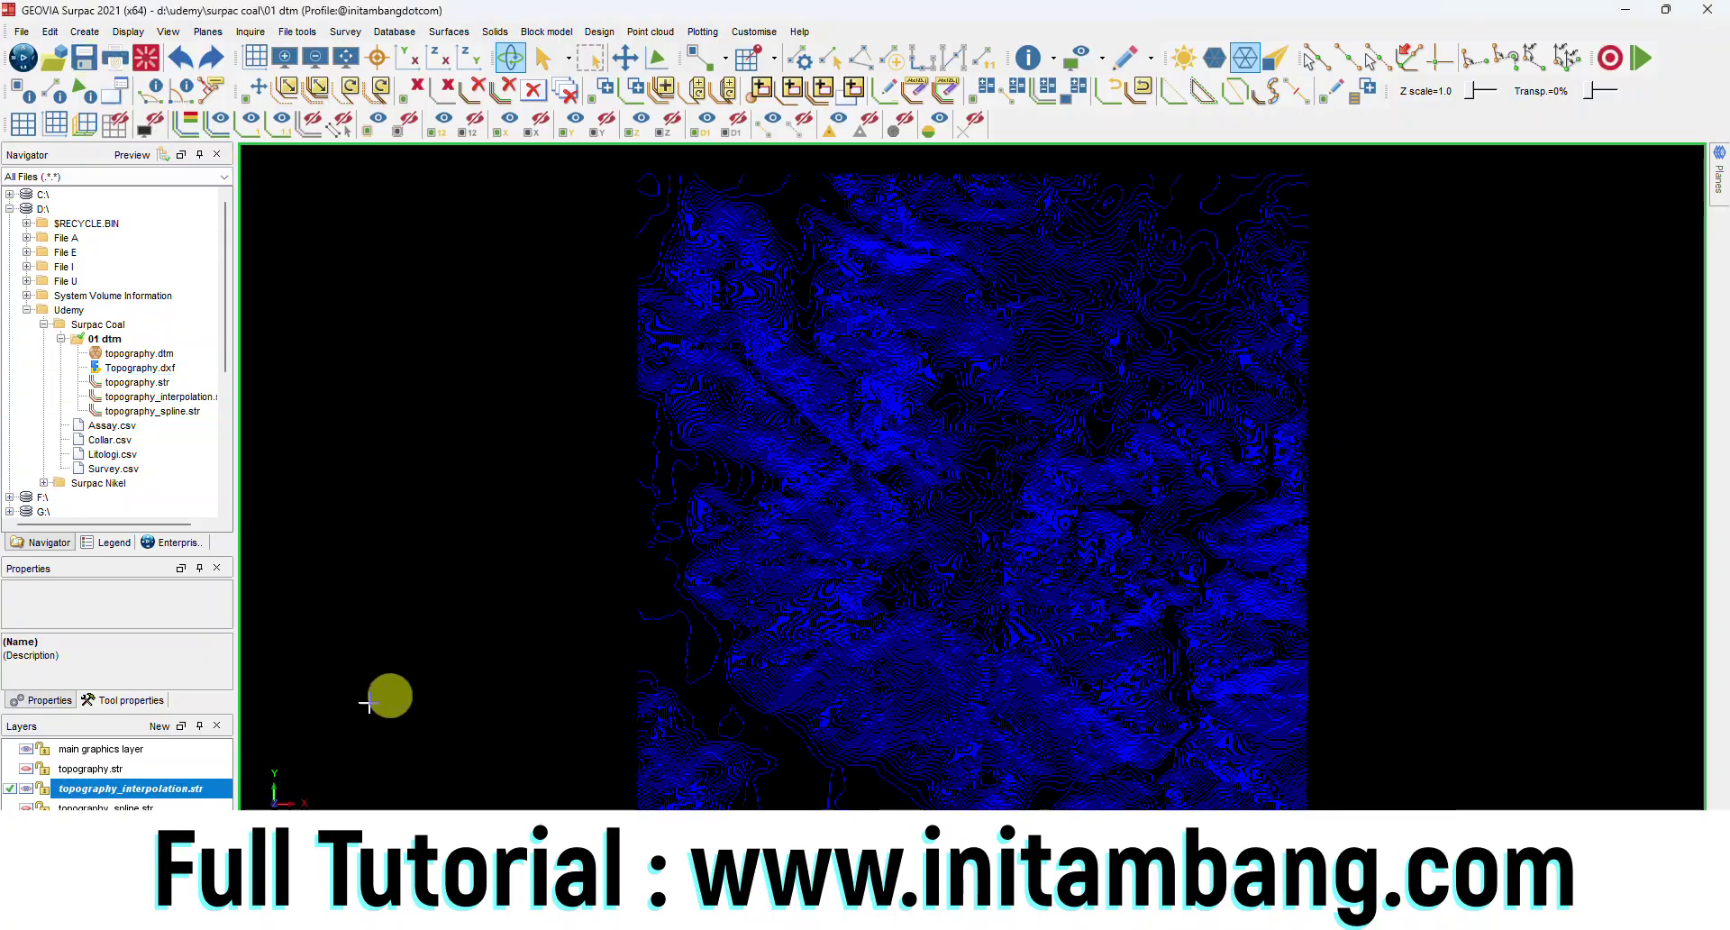
Step: Make topography_spline.str the active and only visible layer, and renumber its string range 1,999 to its own string number
click(11, 807)
click(27, 788)
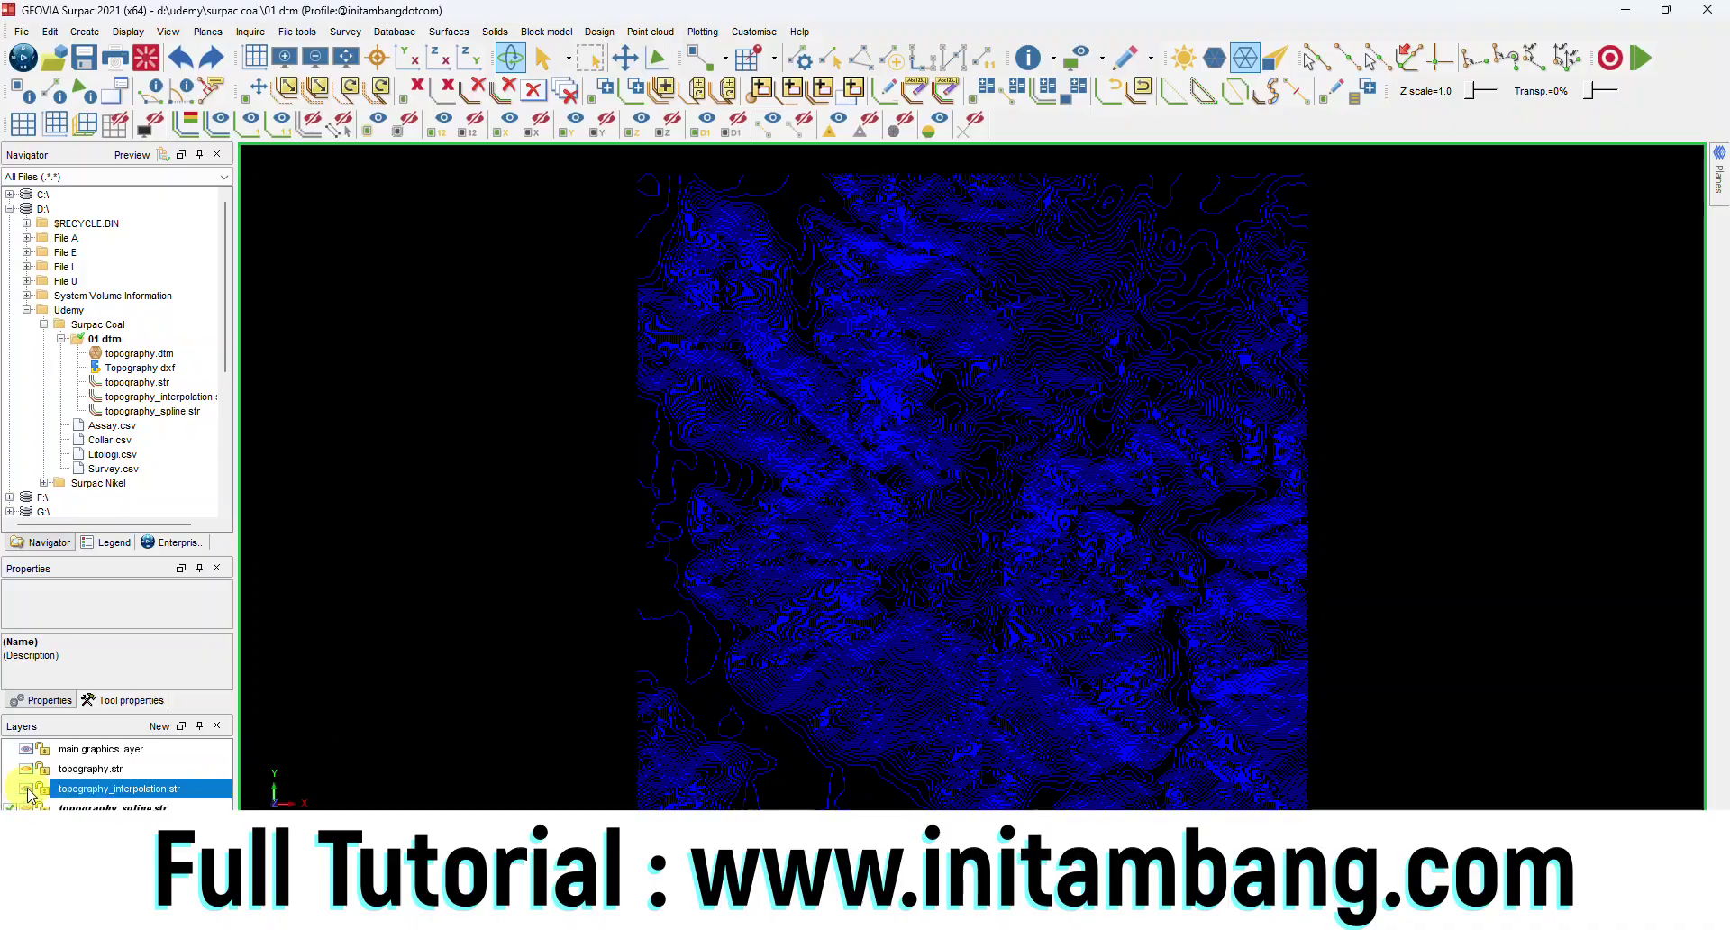
click(27, 807)
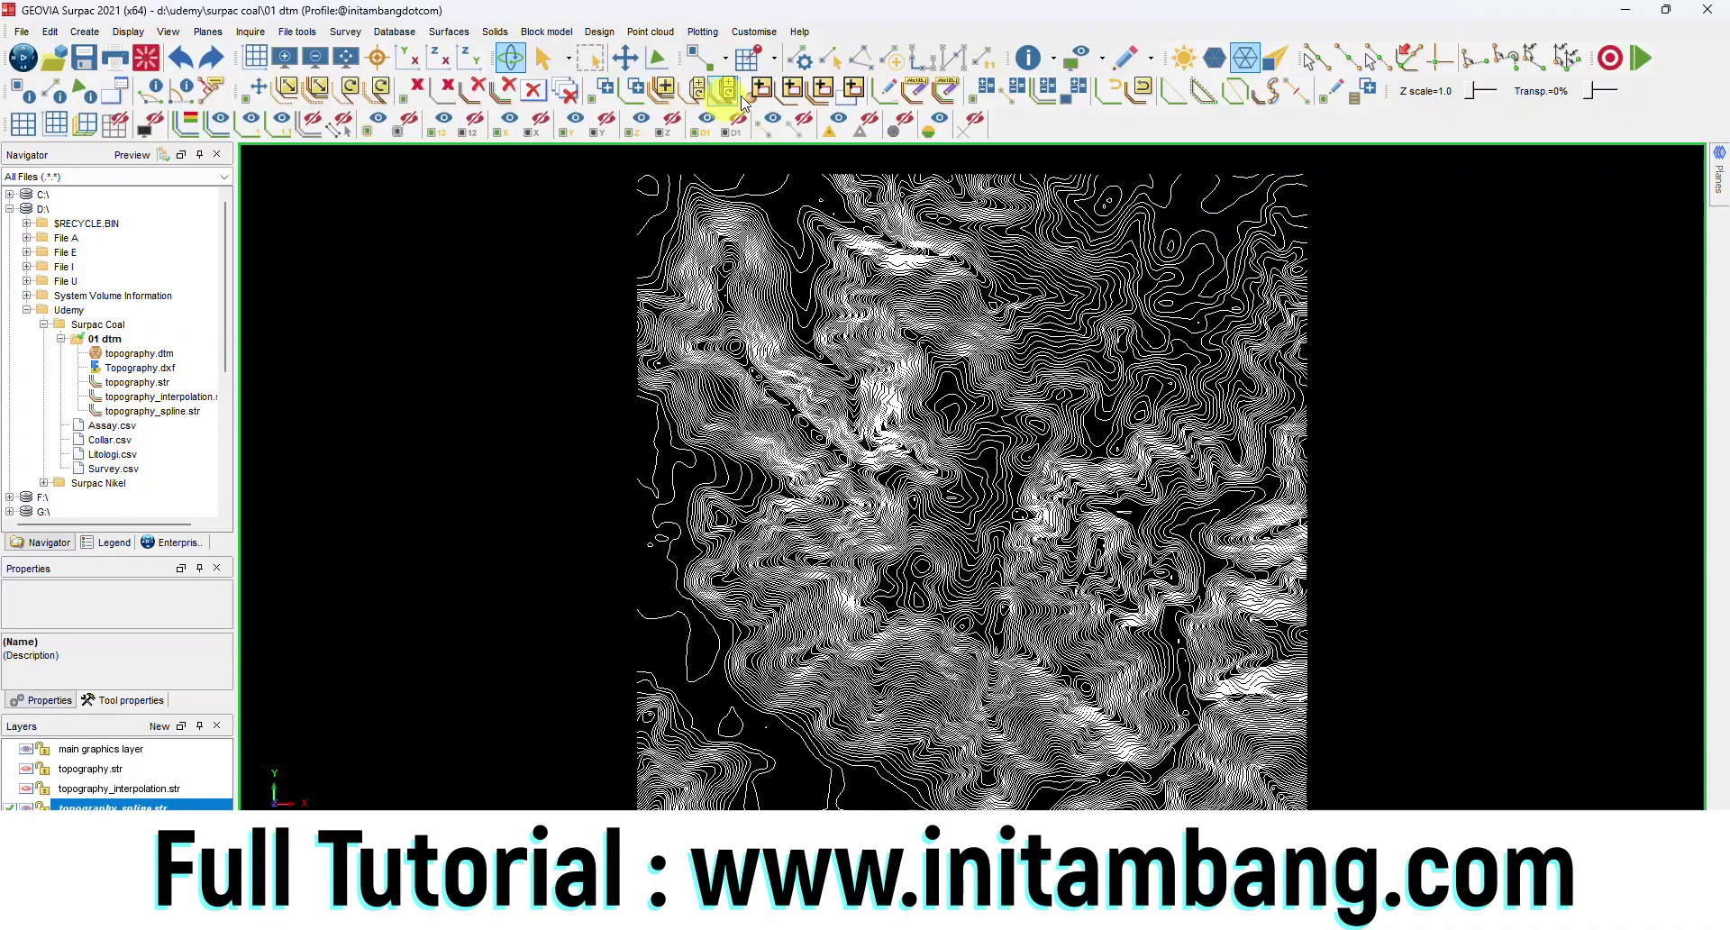
click(949, 96)
text(1,999)
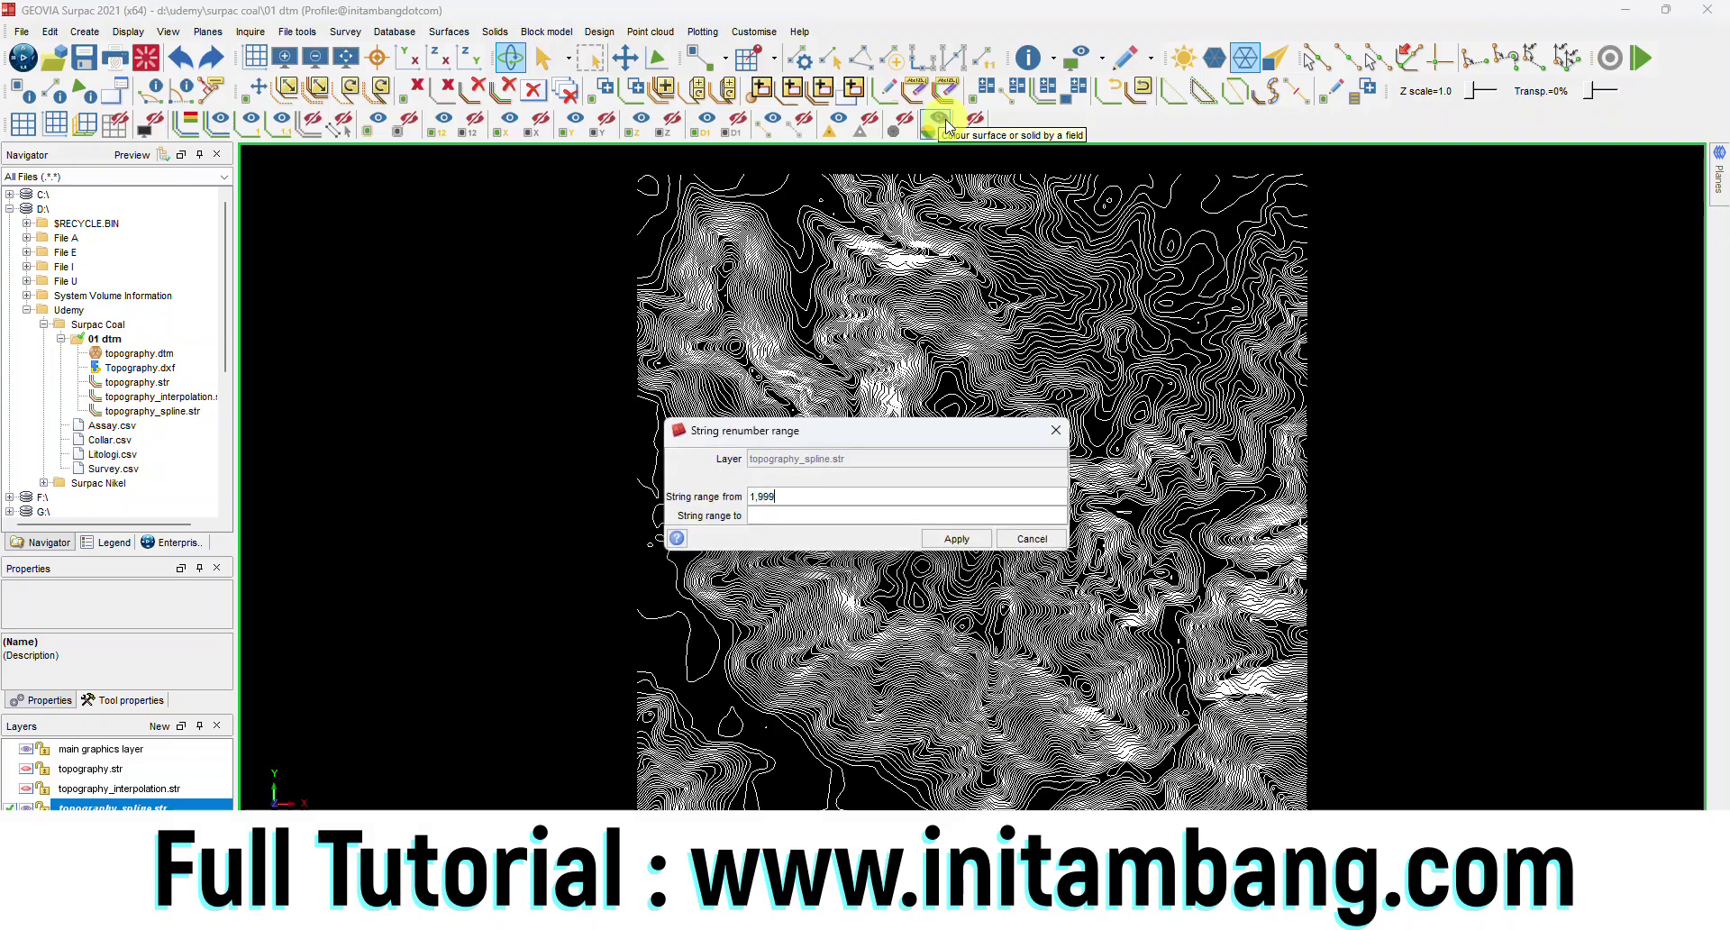
click(854, 513)
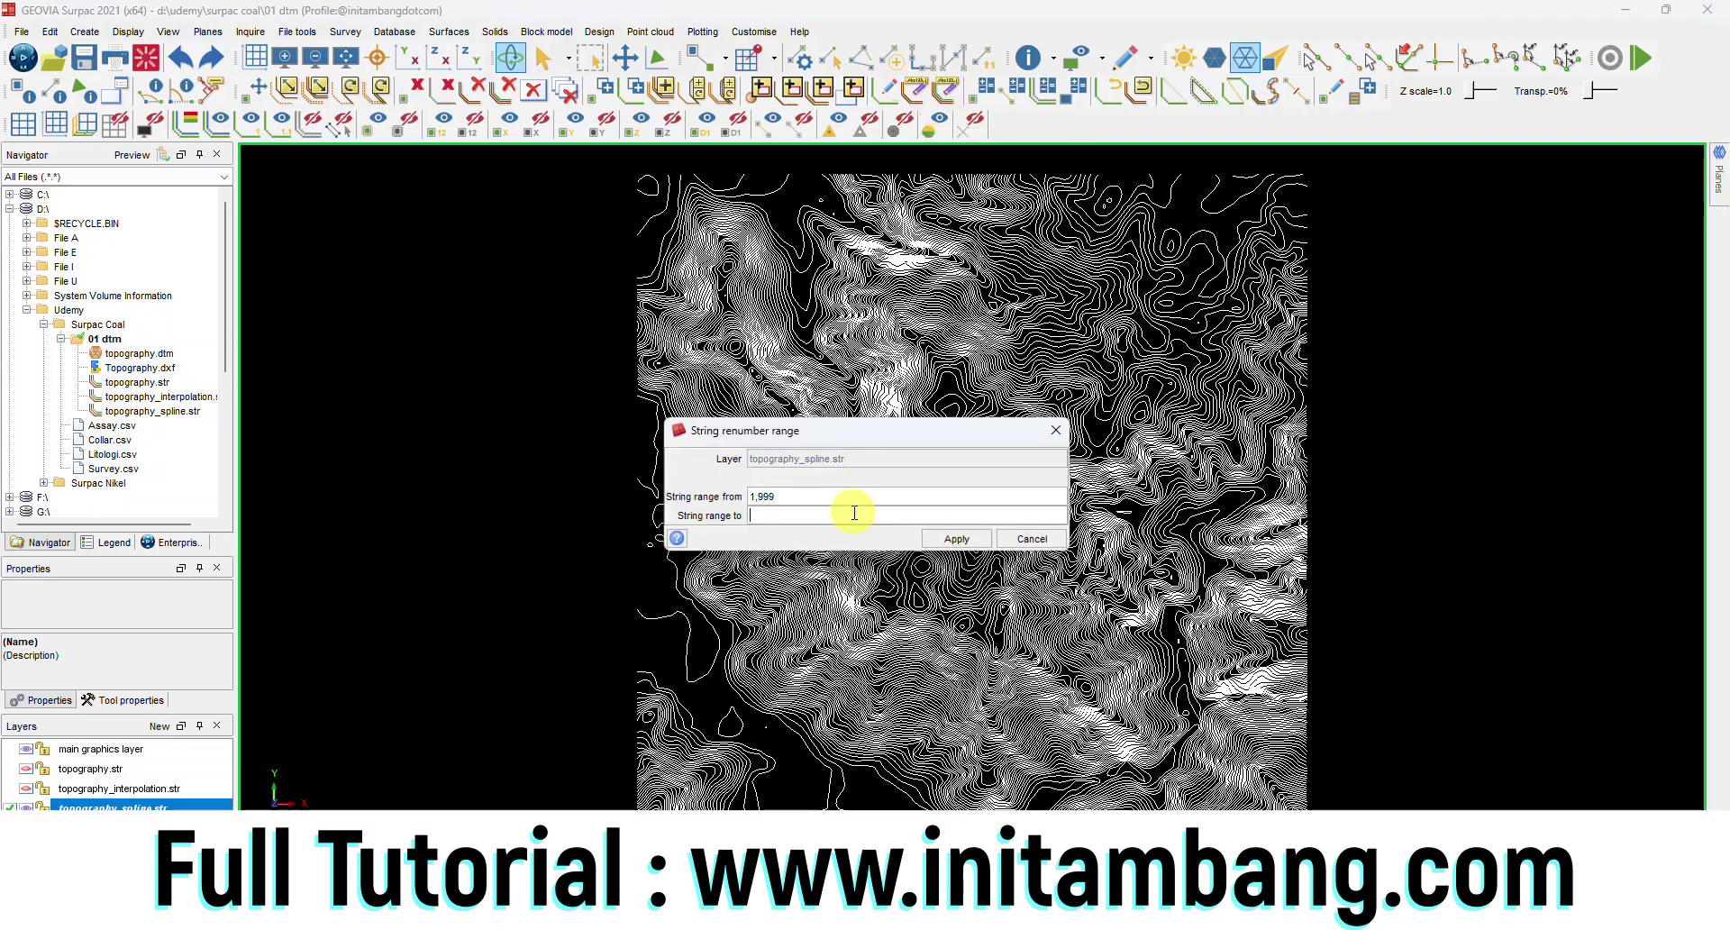
click(951, 540)
Step: Save the renumbered spline layer over the existing topography_spline.str file
click(83, 56)
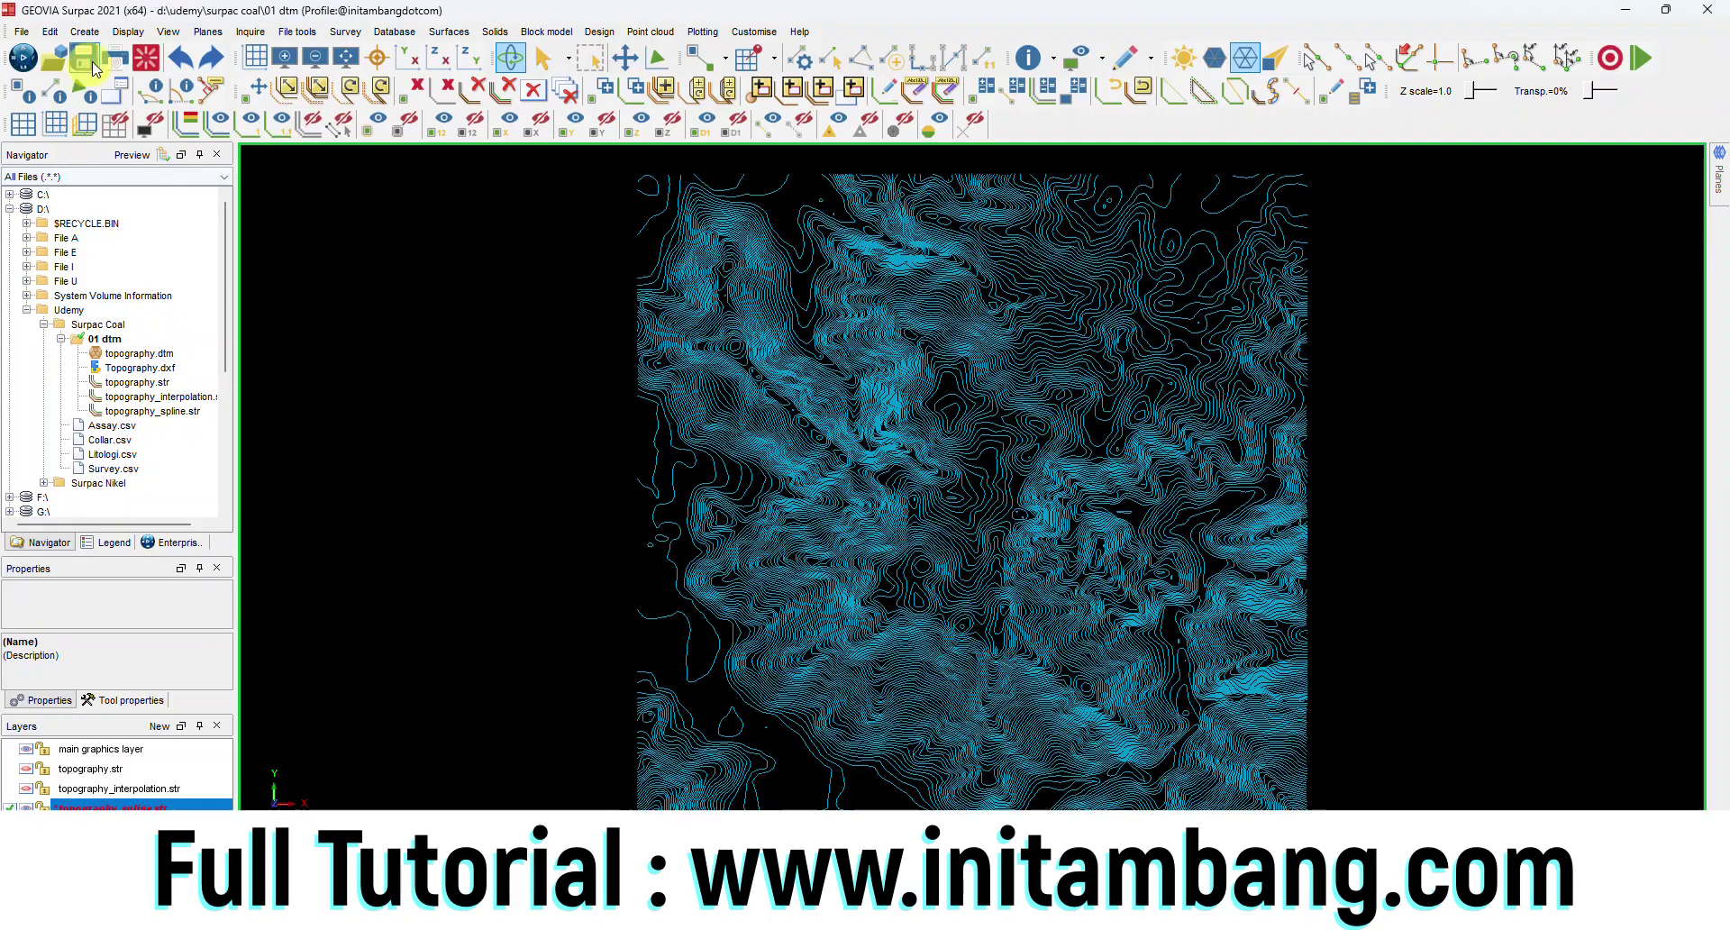
click(879, 662)
click(891, 534)
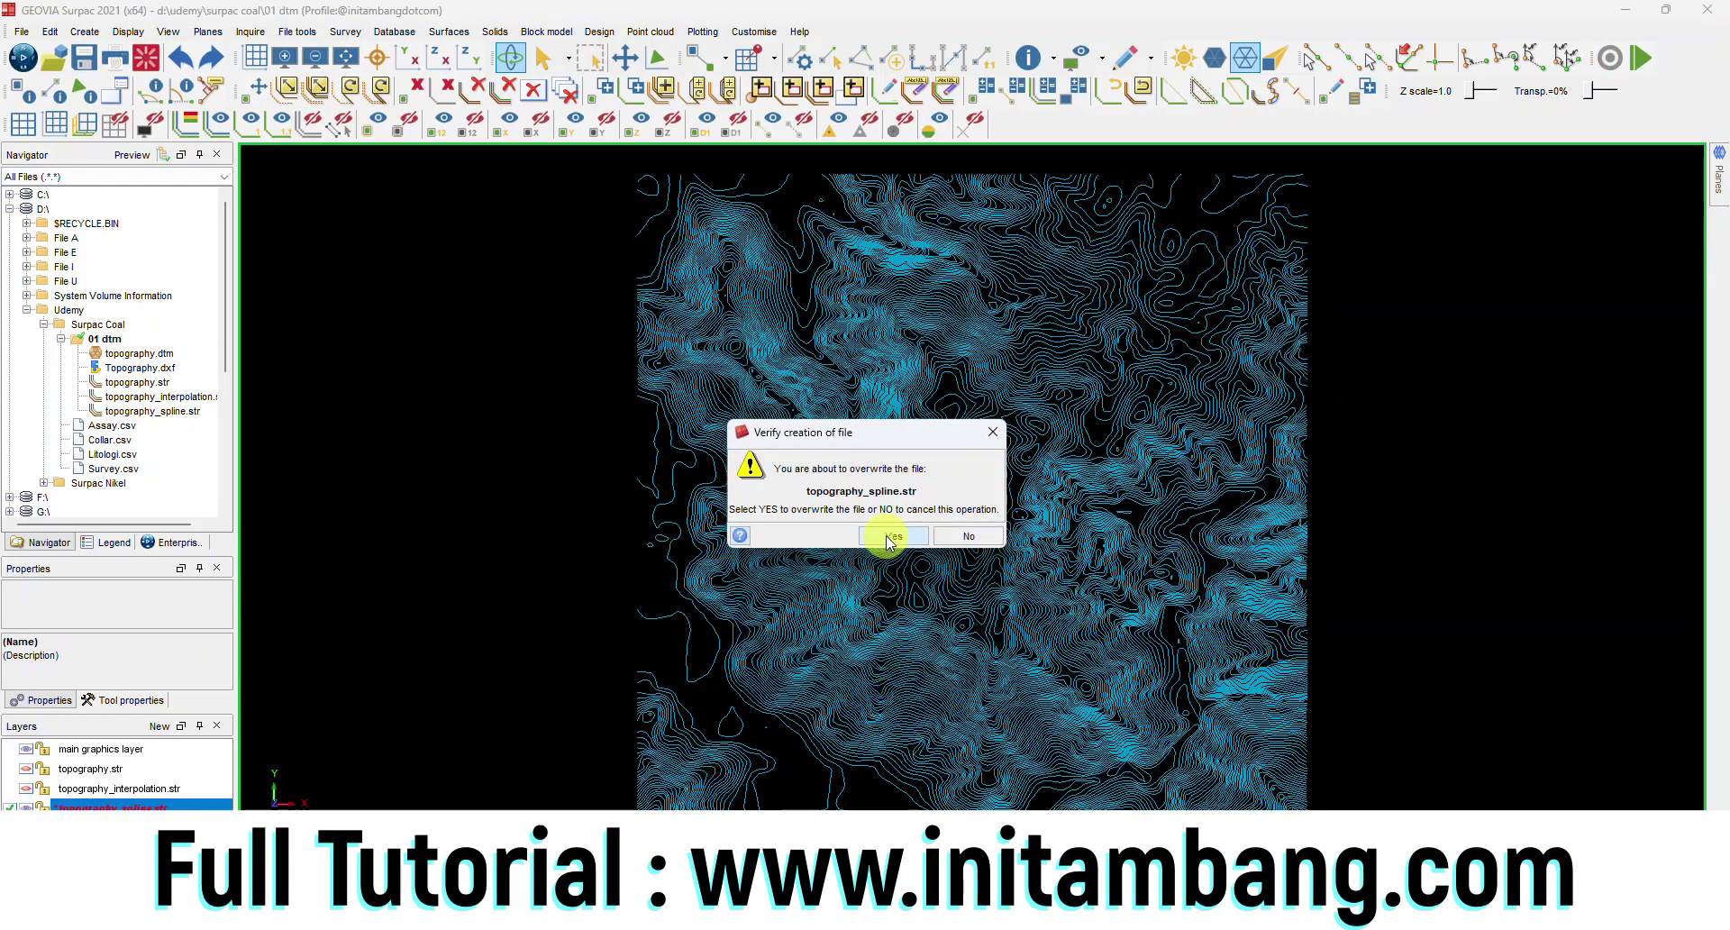
Step: Show the original and interpolation layers alongside the spline layer and compare their contour shapes up close
click(27, 789)
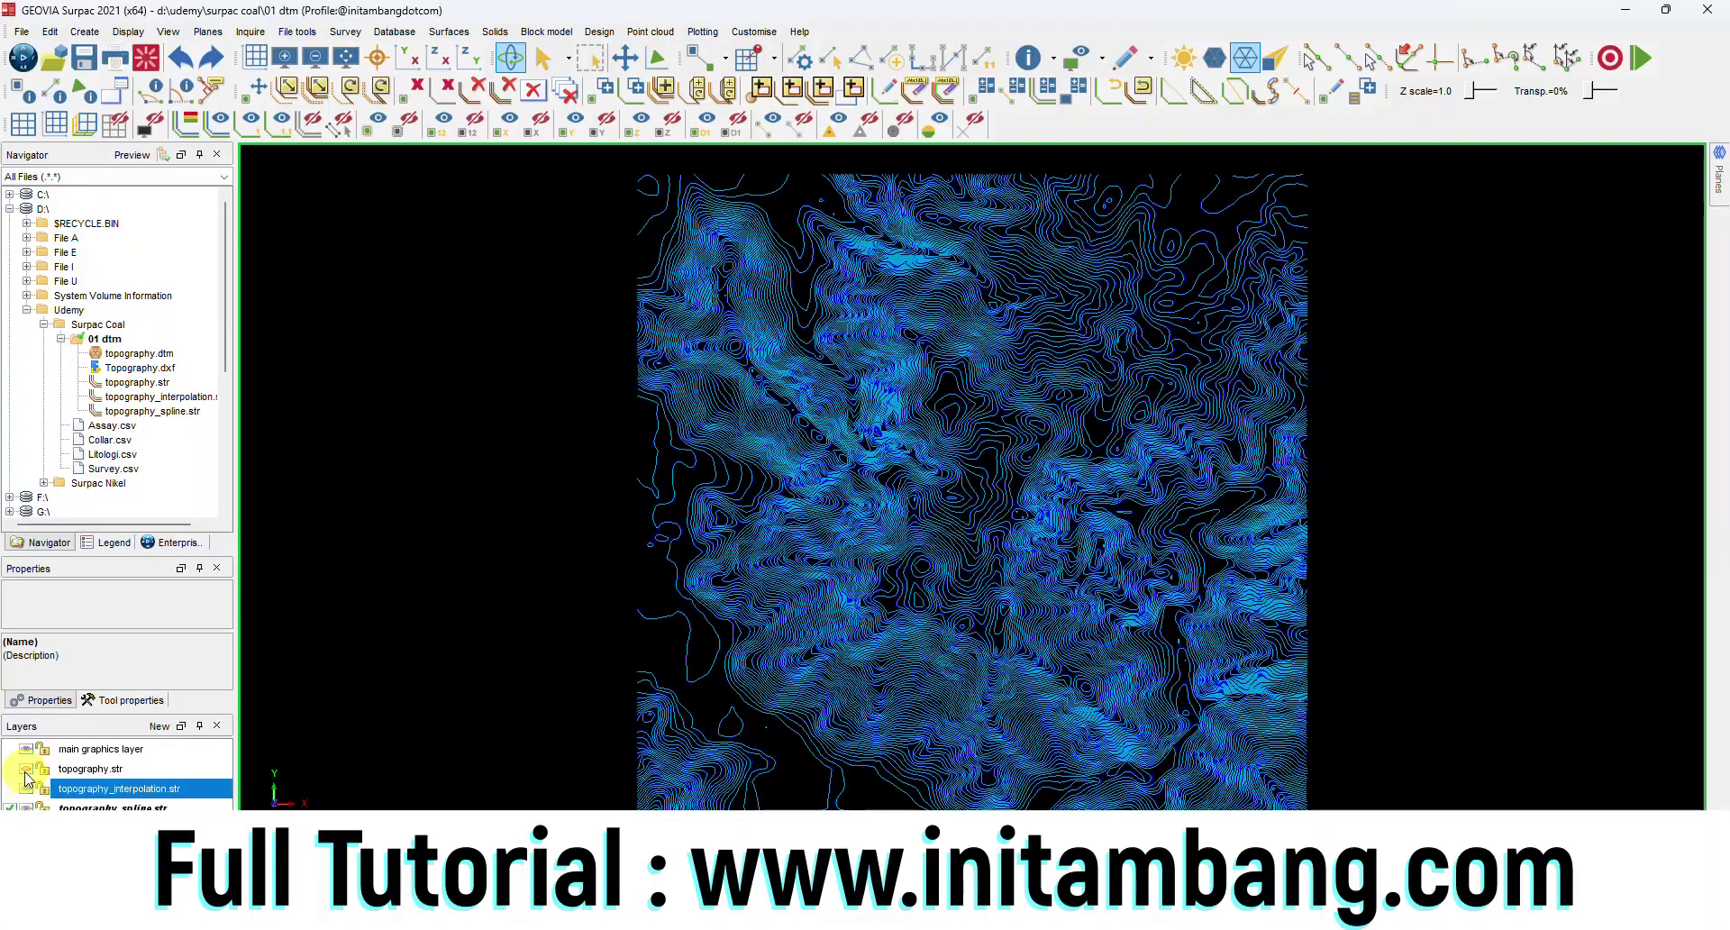
click(27, 769)
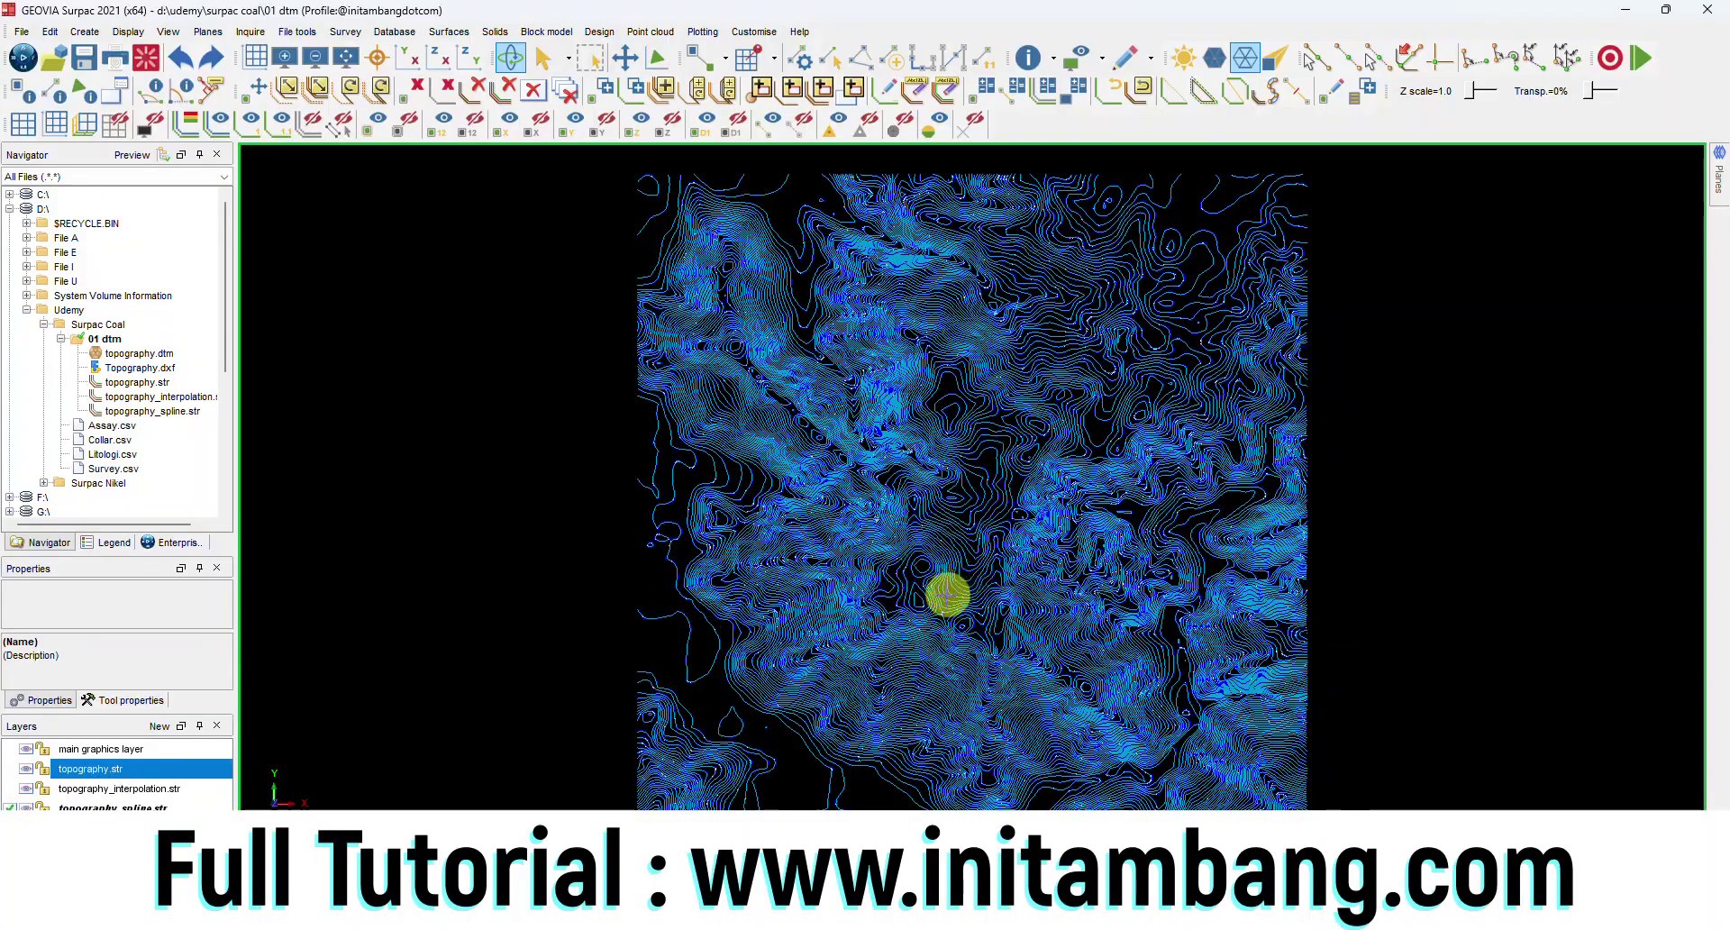
scroll(937, 599, up, 5)
scroll(838, 519, up, 2)
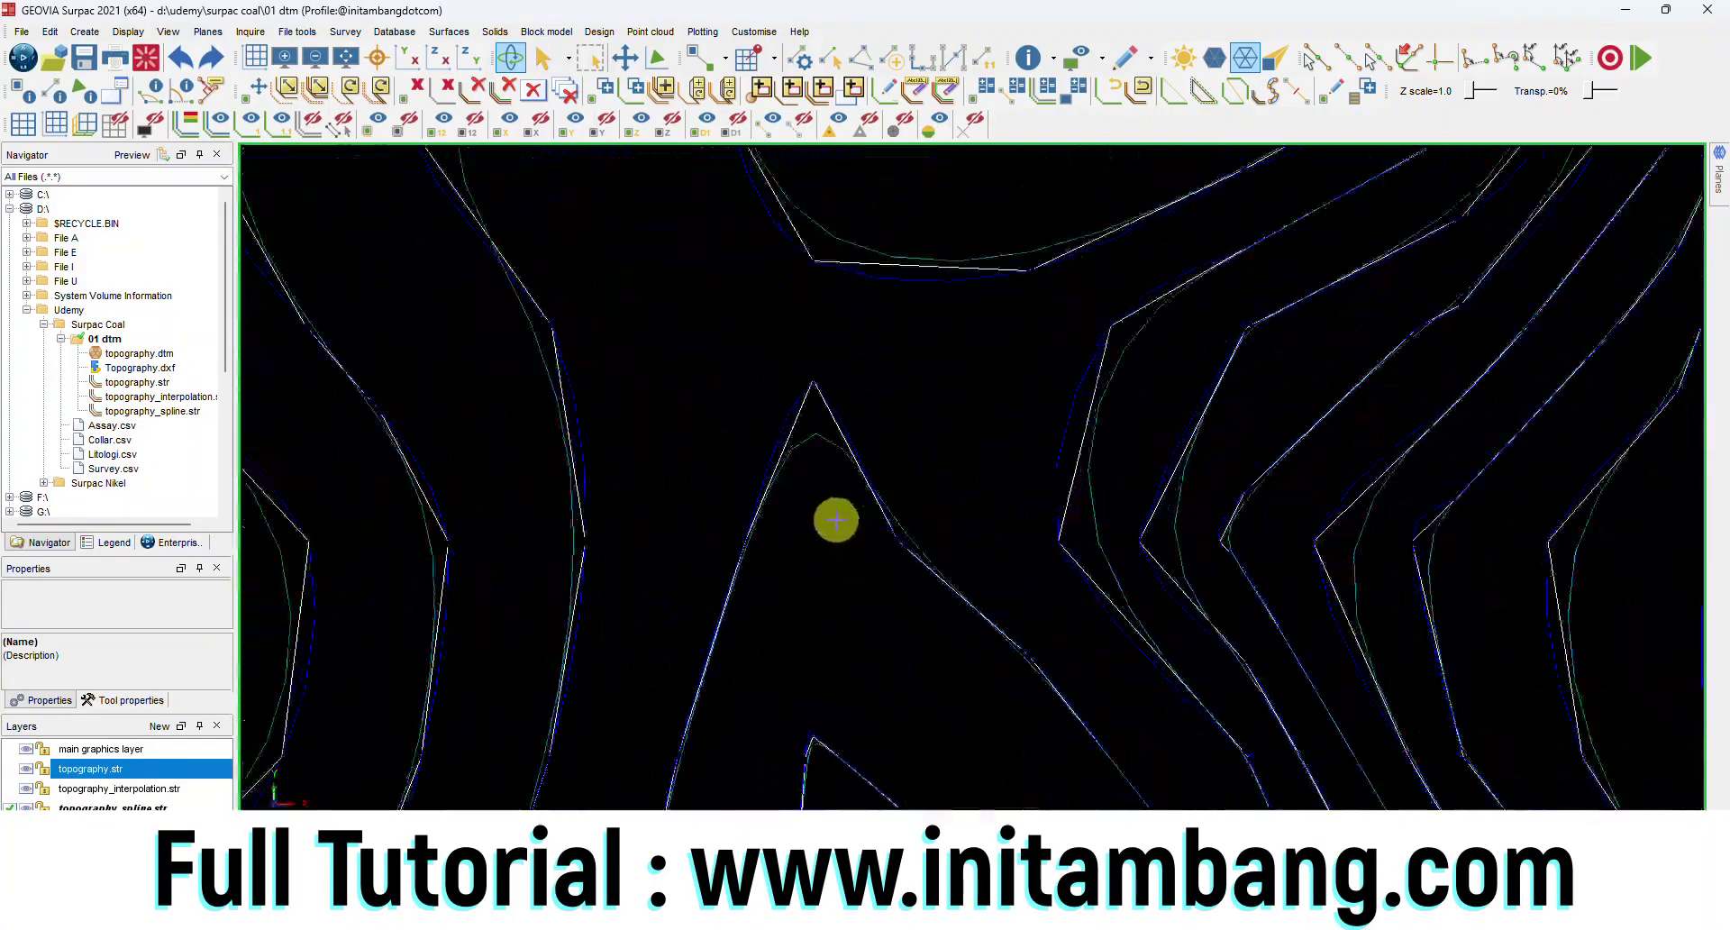
scroll(836, 520, down, 7)
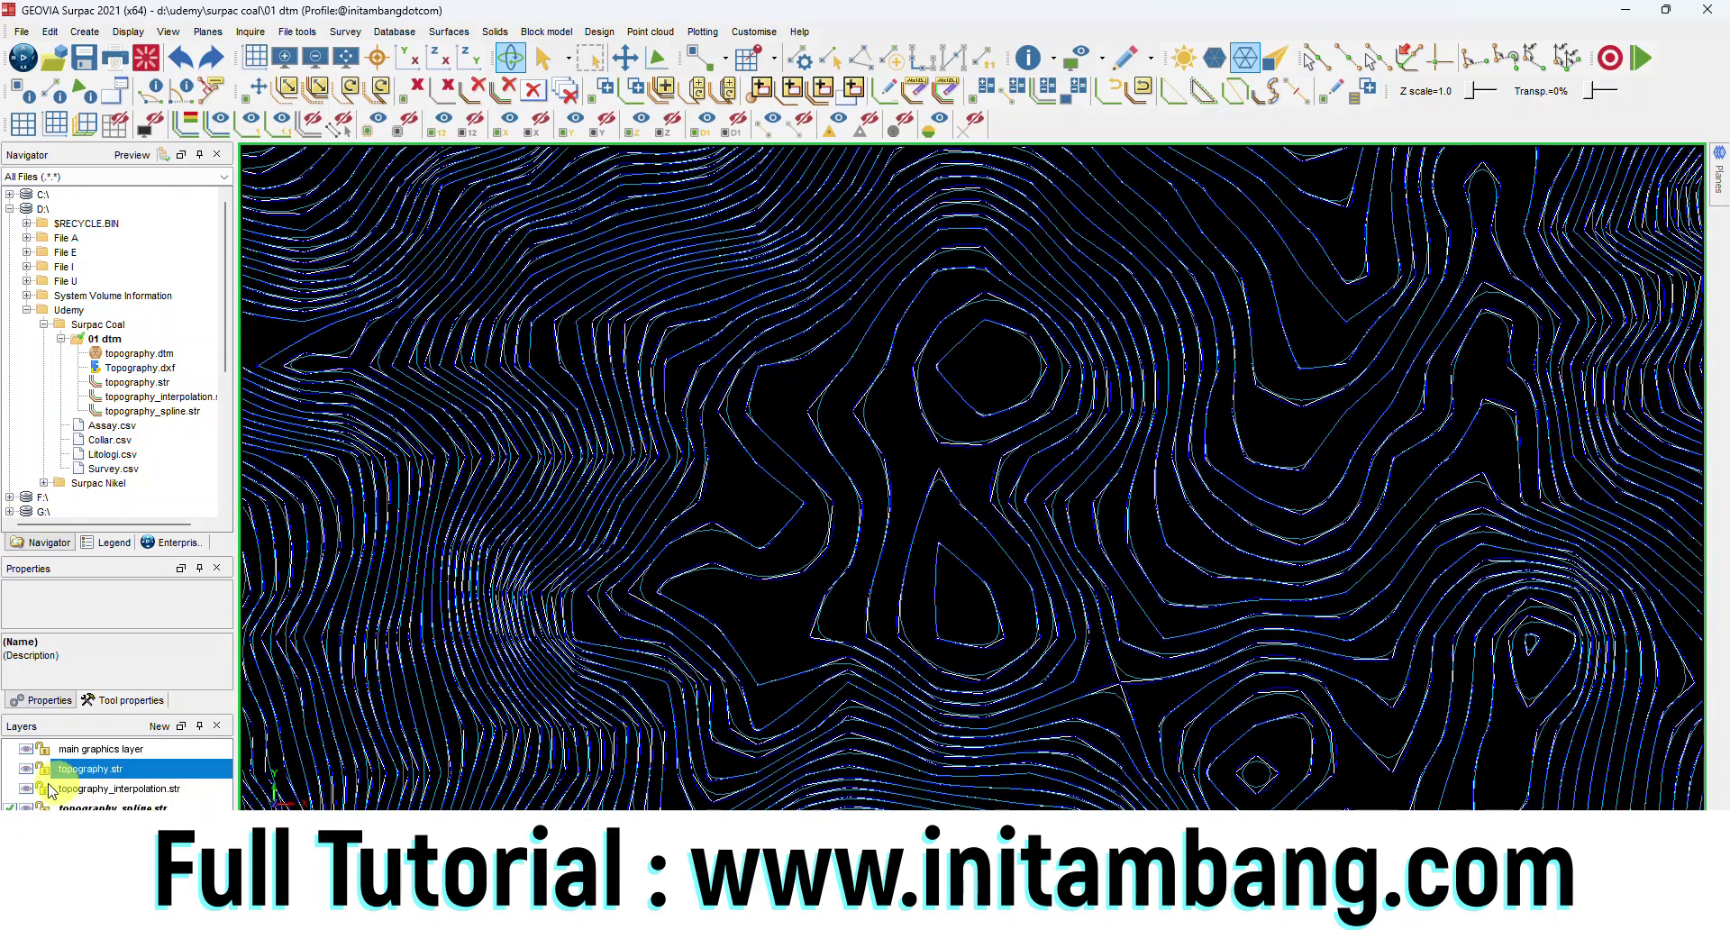
Step: Make topography.str the active layer and hide the interpolation and spline layers to view only the original contours
click(11, 770)
click(25, 806)
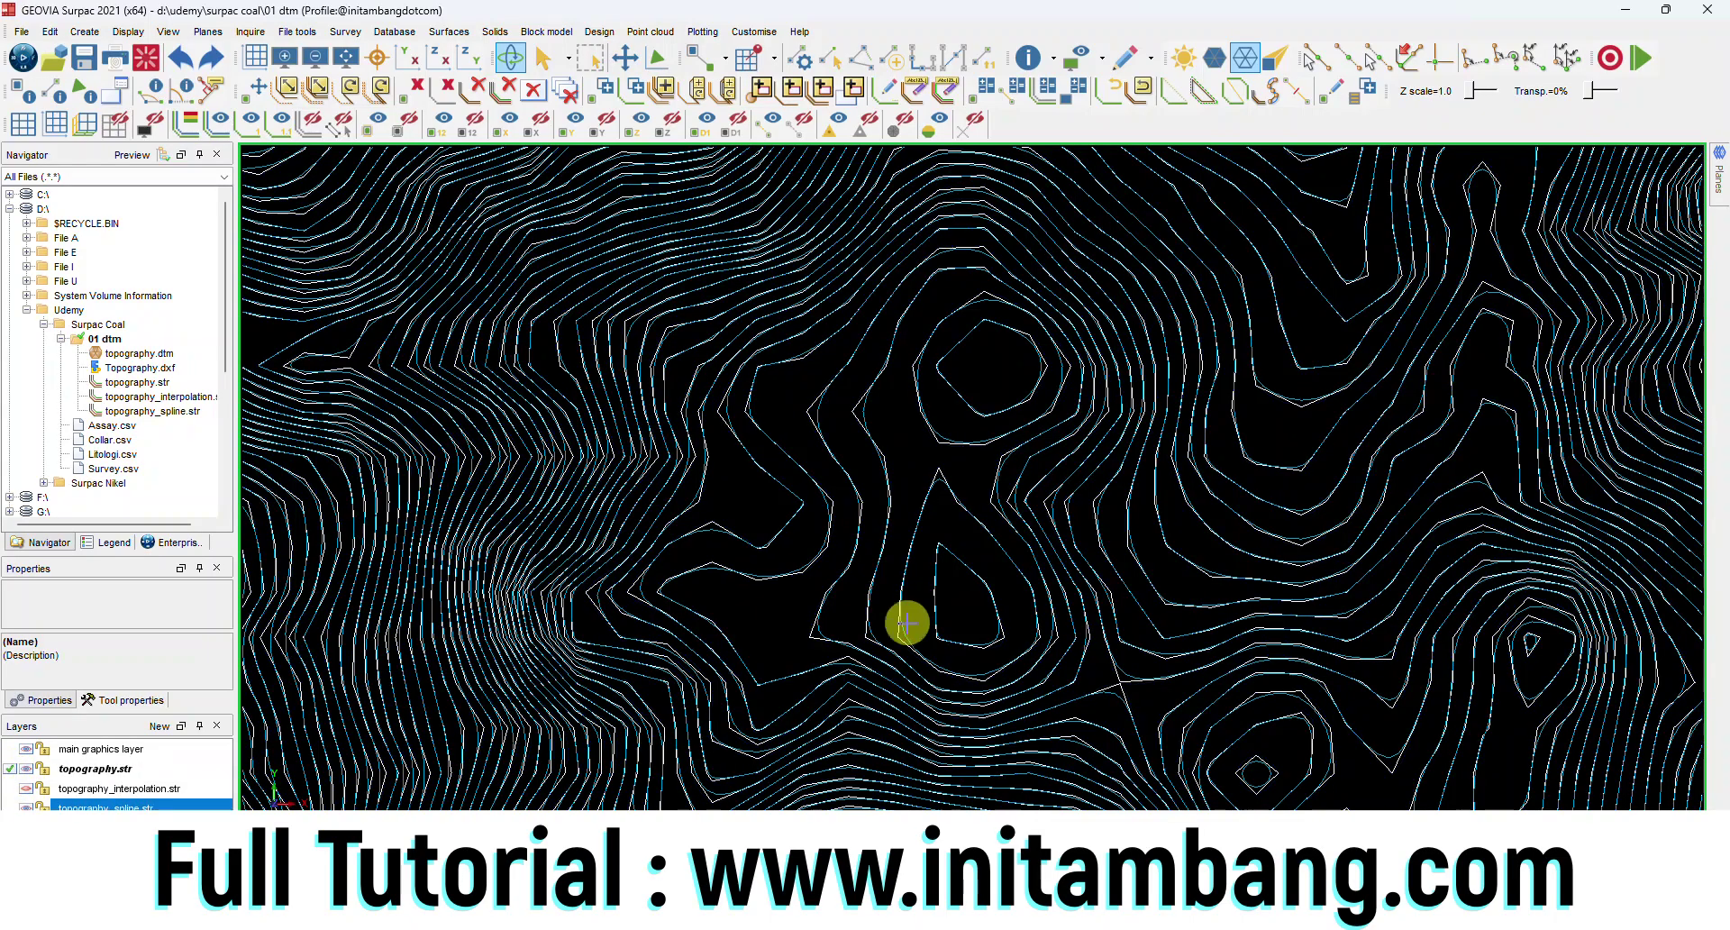
click(28, 808)
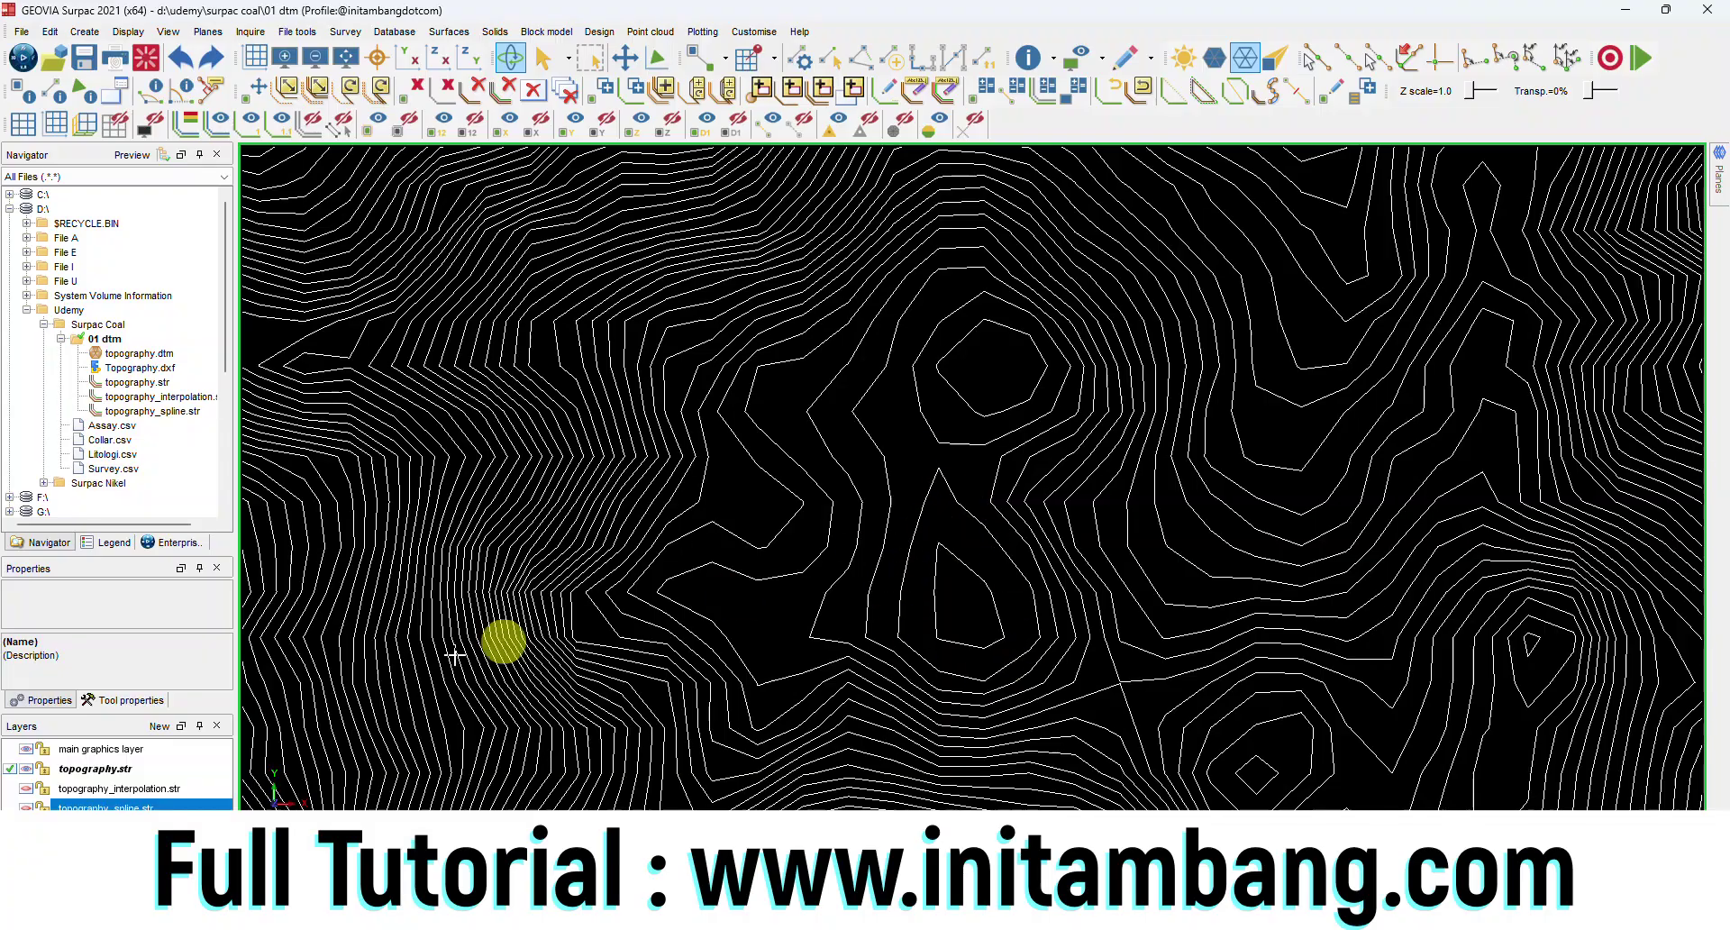
Step: Show the interpolation and spline contour layers in turn with topography.str hidden, and compare their line shapes
click(27, 793)
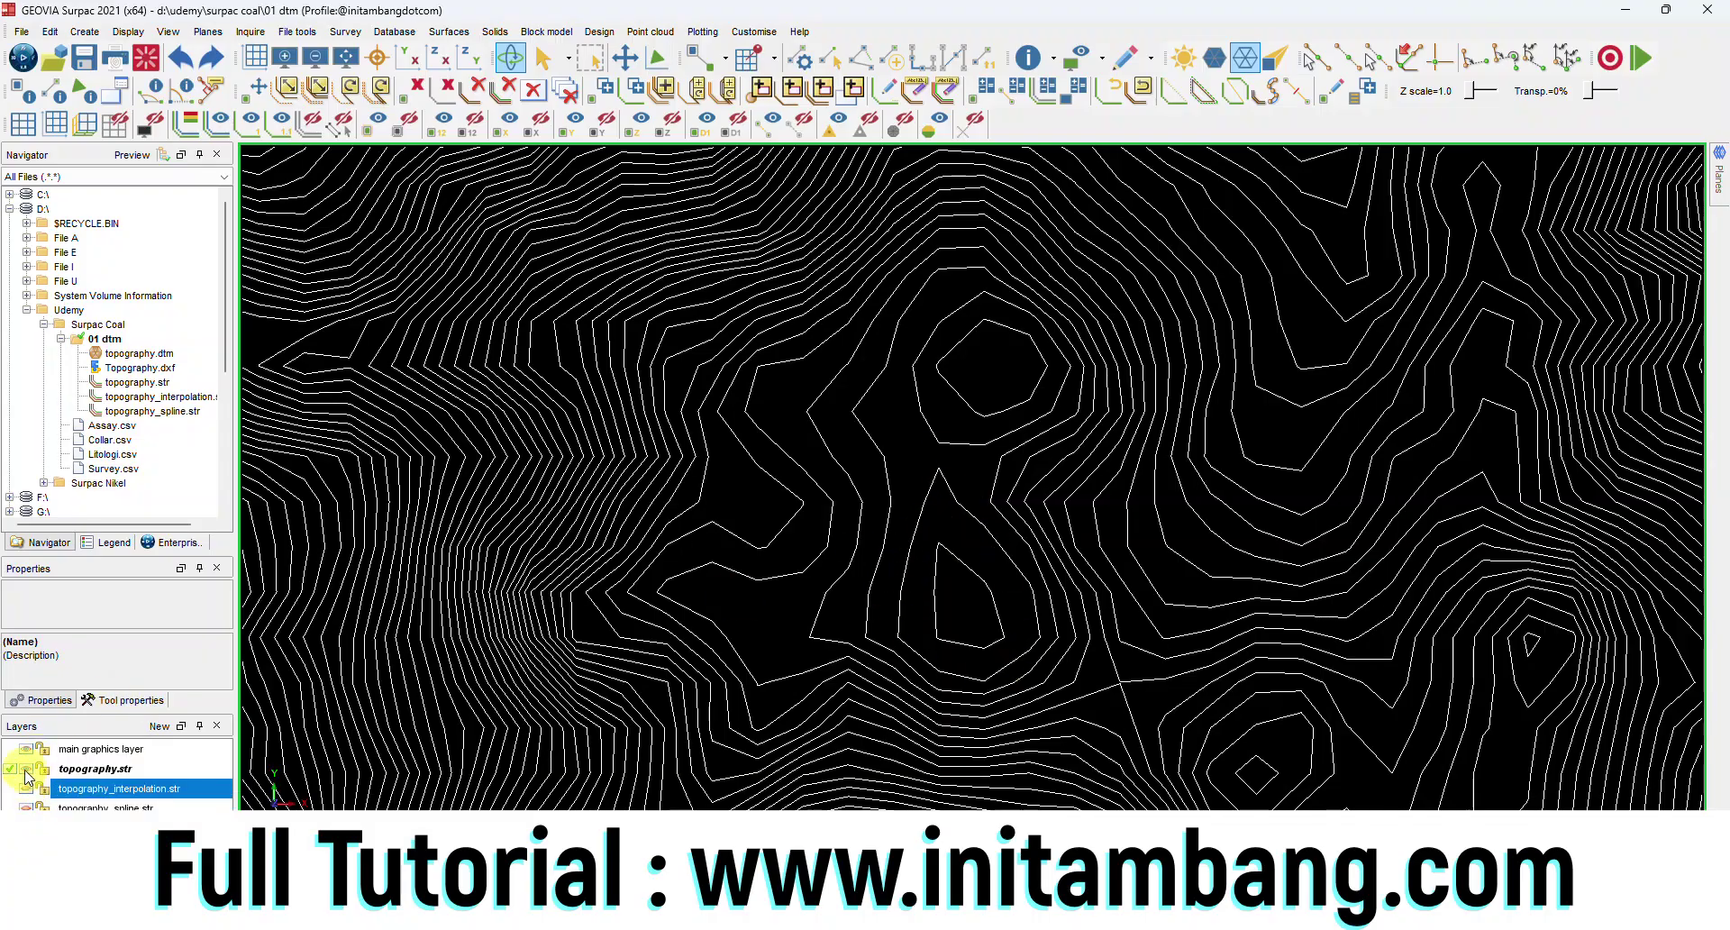
click(28, 794)
click(27, 771)
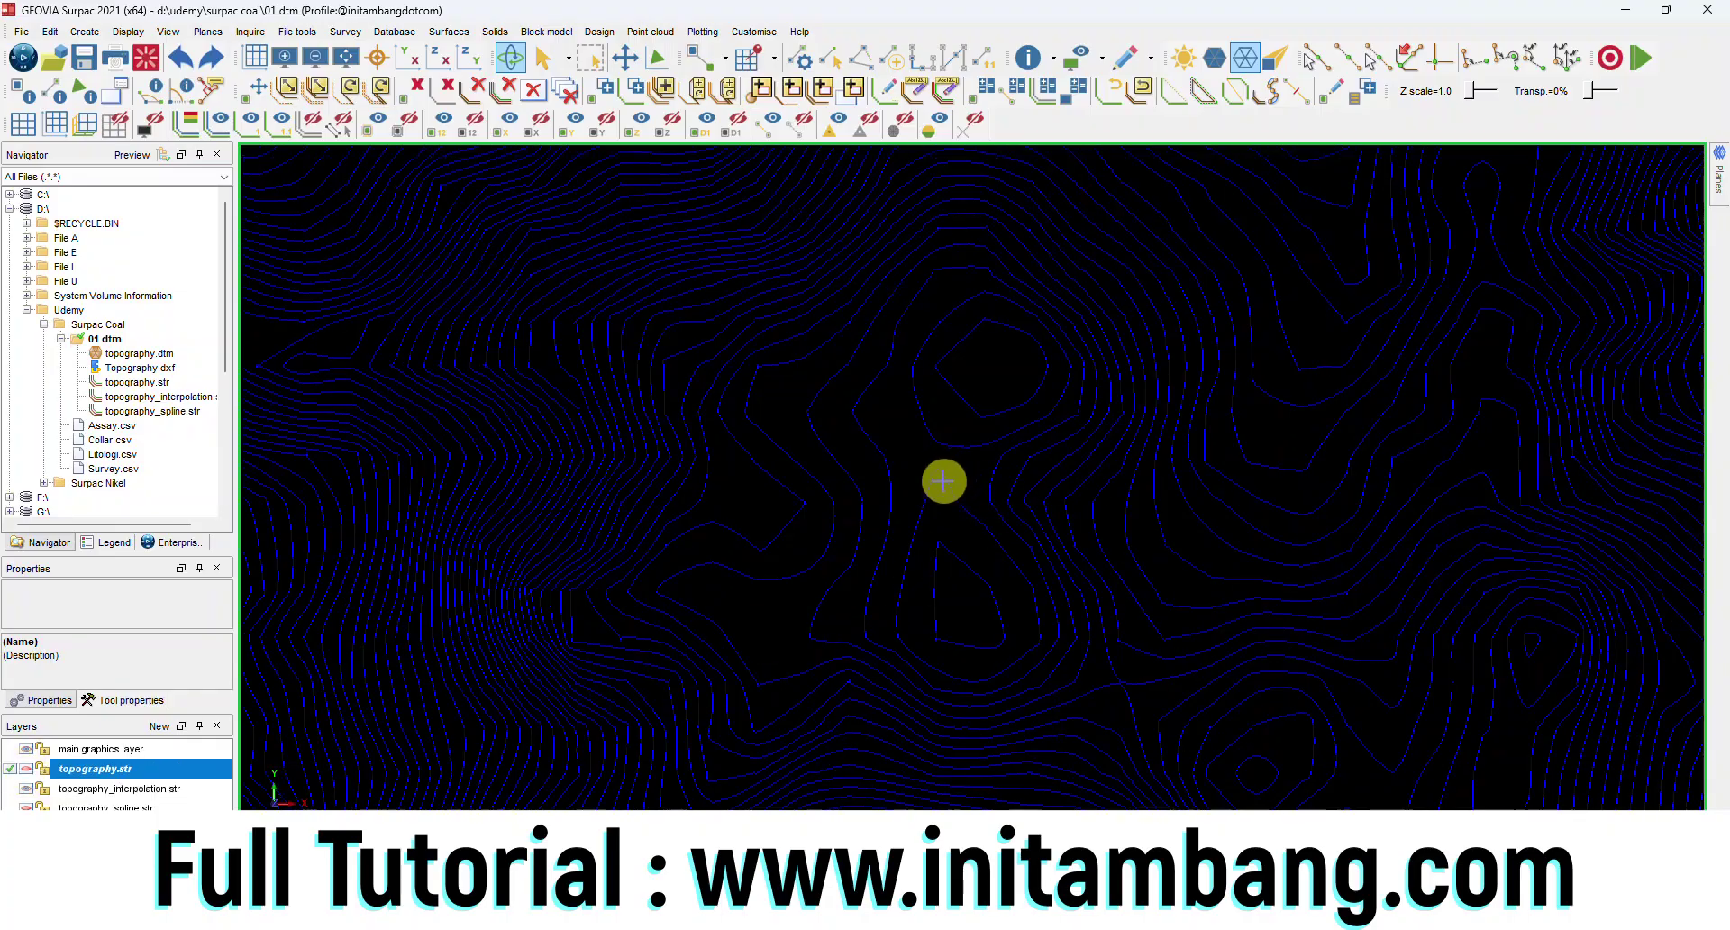
click(27, 806)
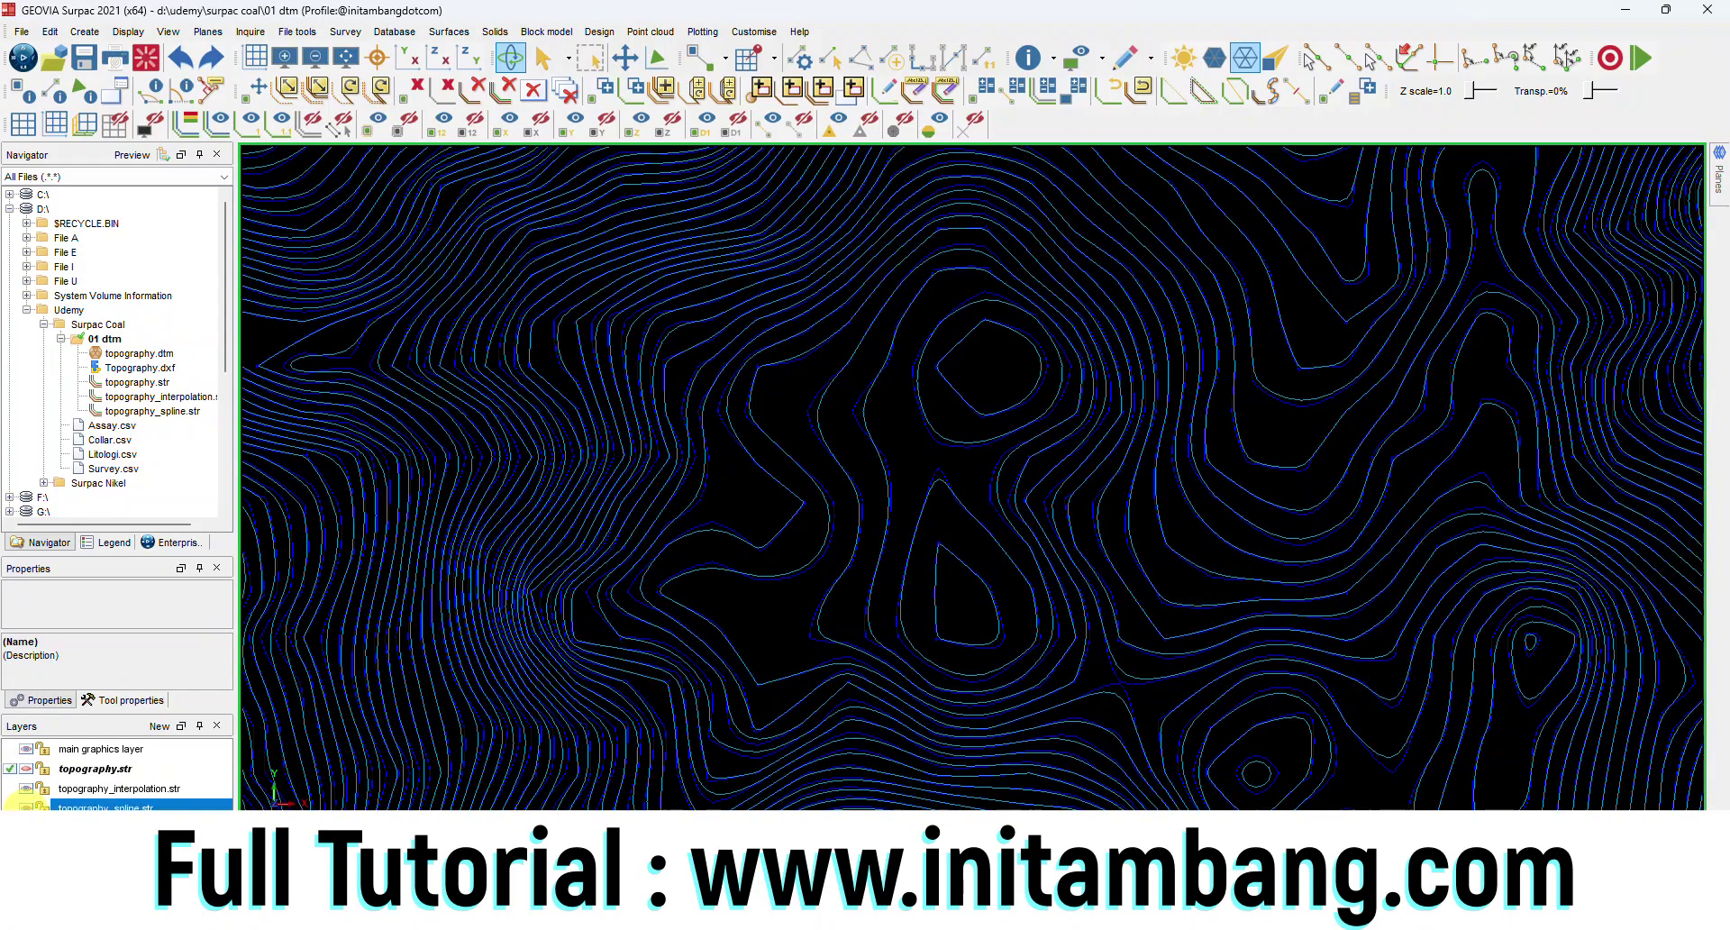
click(27, 790)
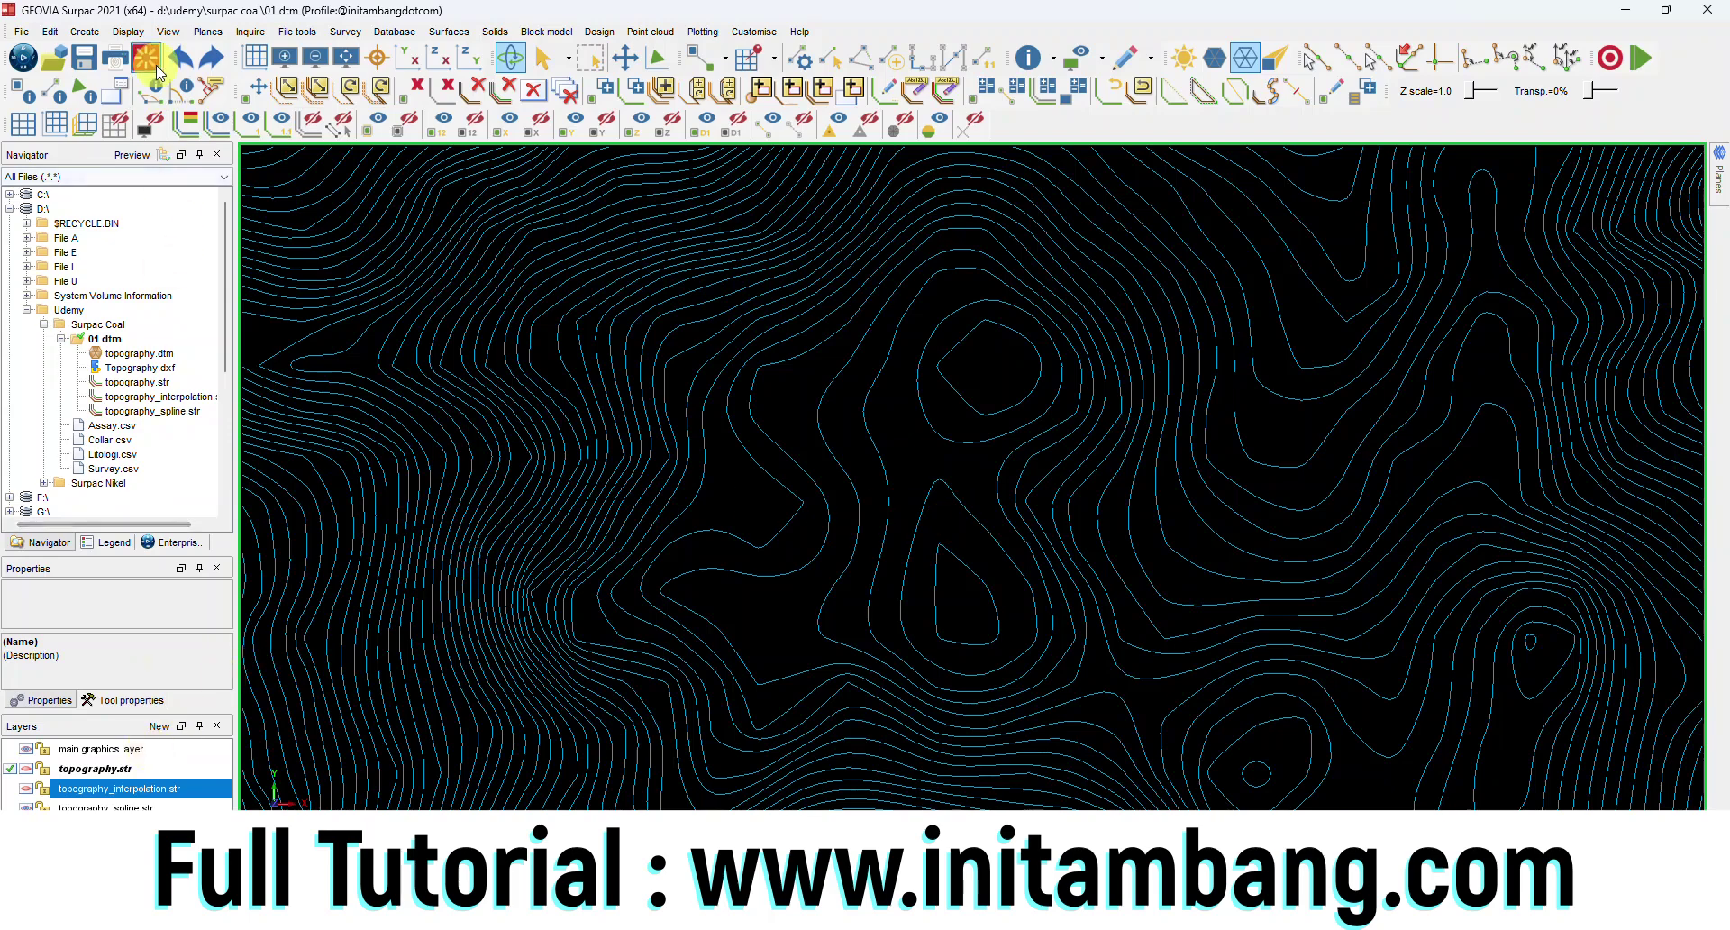
Step: Clear all layers from the graphics and open topography.dtm to view the original surface
click(163, 129)
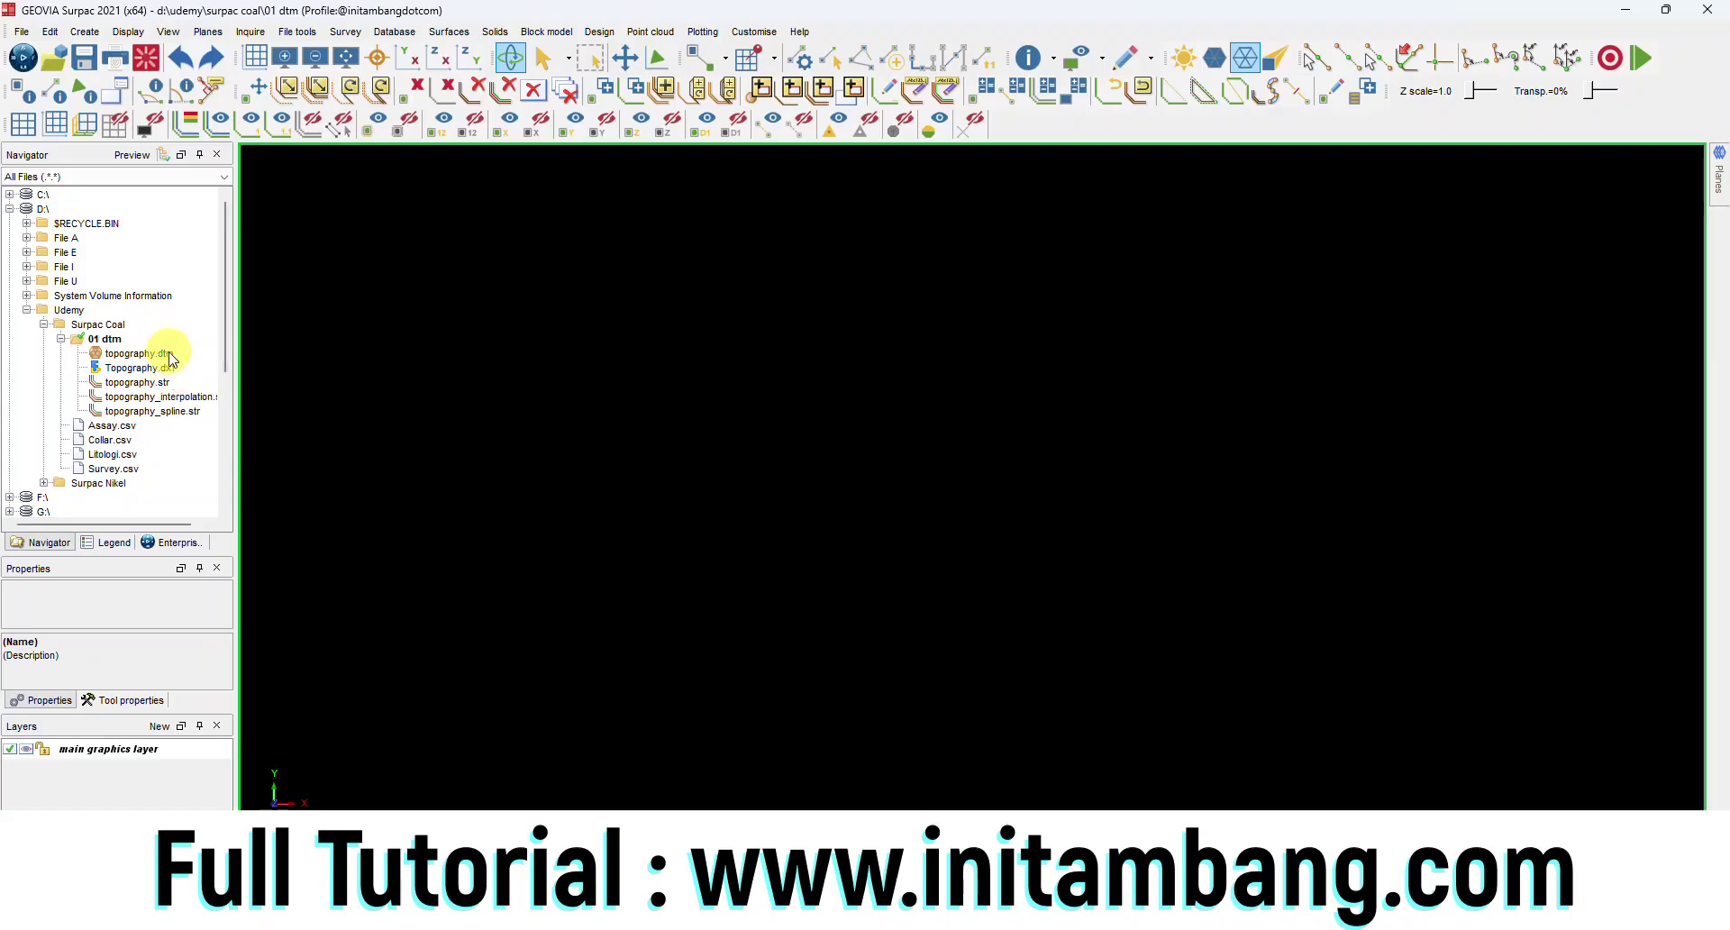
click(168, 414)
right_click(176, 419)
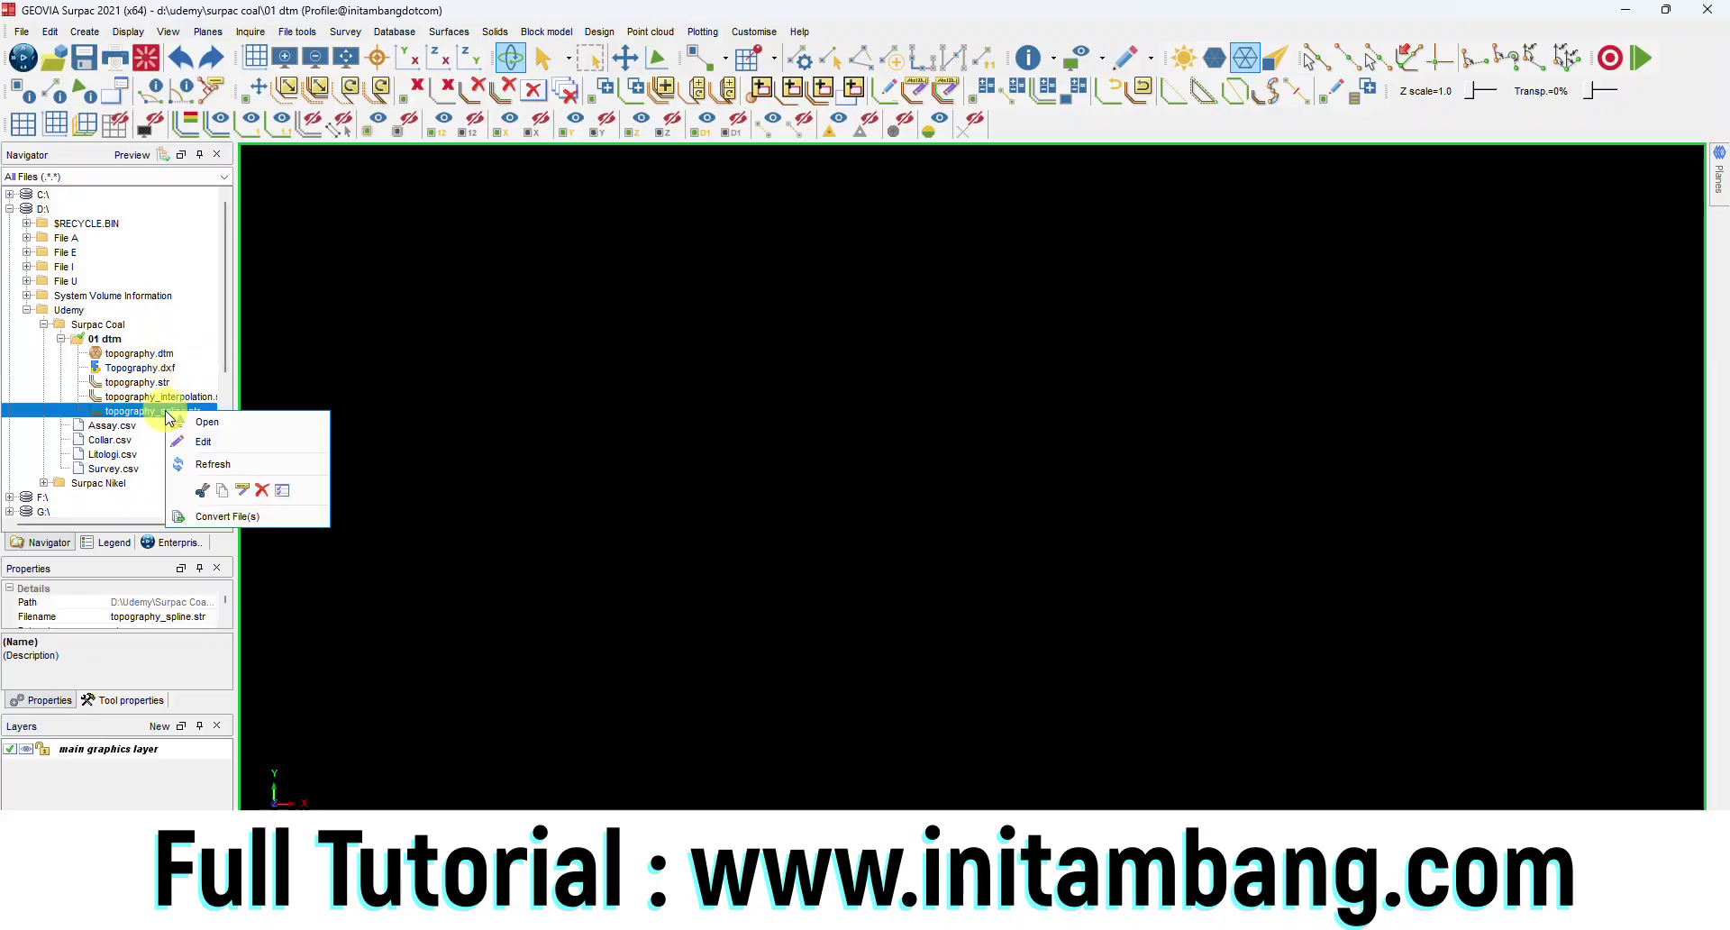
click(141, 385)
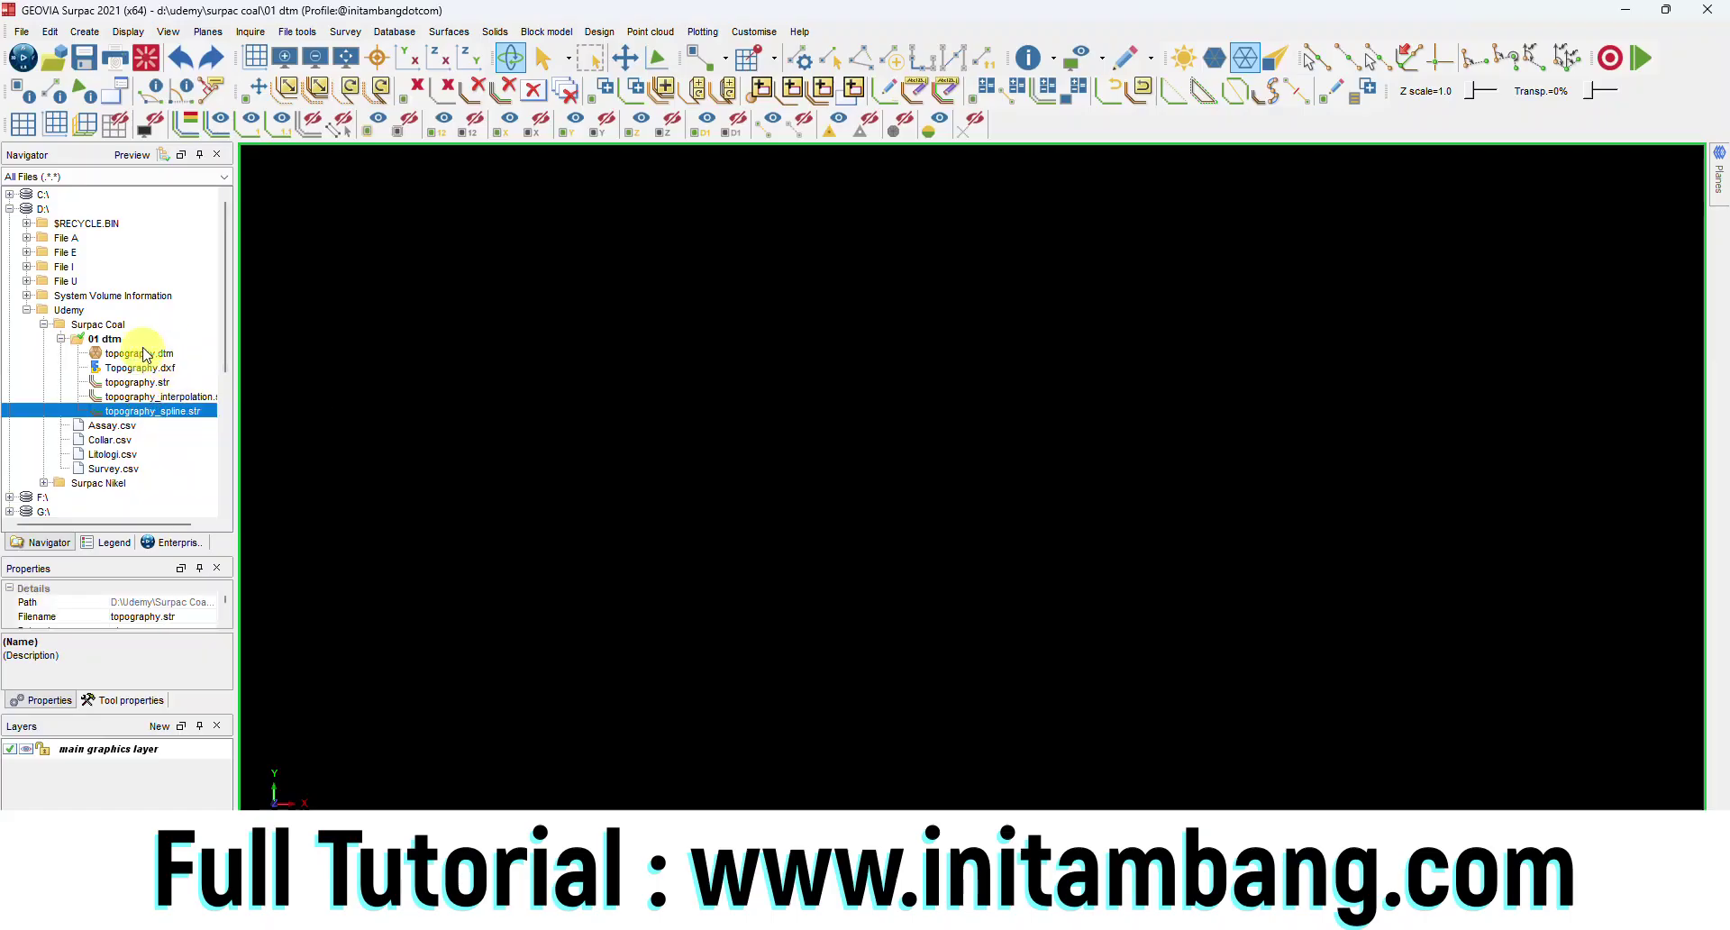
click(144, 350)
right_click(144, 352)
click(157, 361)
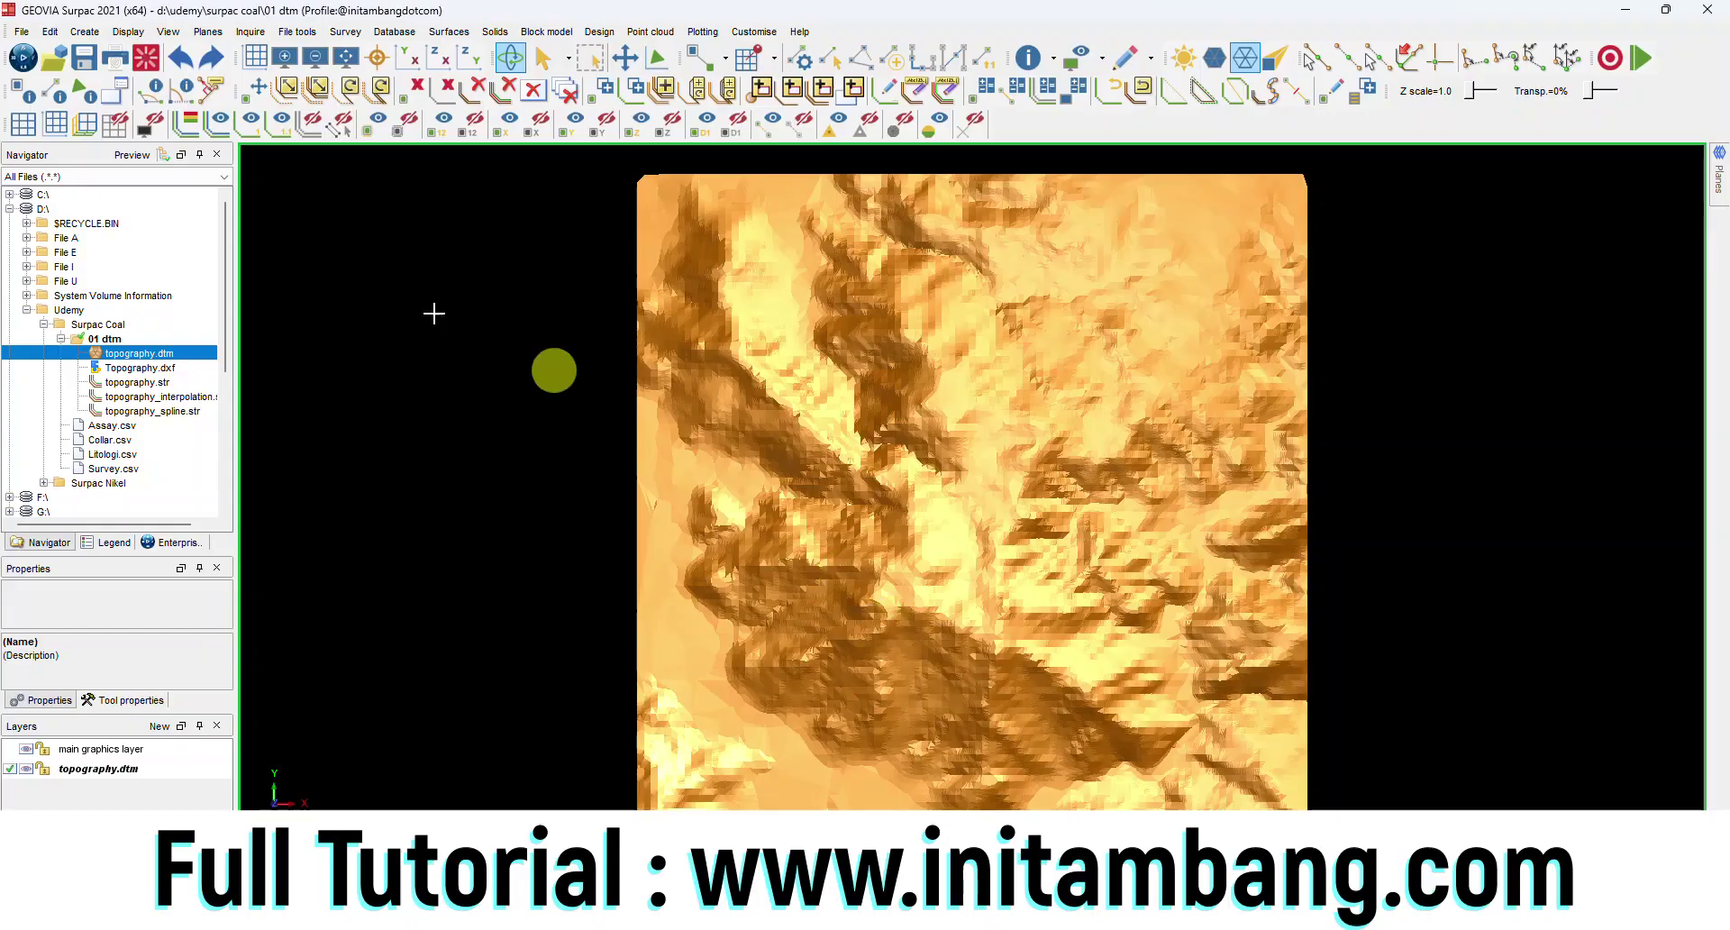
Step: Clear the graphics, open topography_spline.str and create a DTM from its layer on the XY plane with object ID 1
click(146, 58)
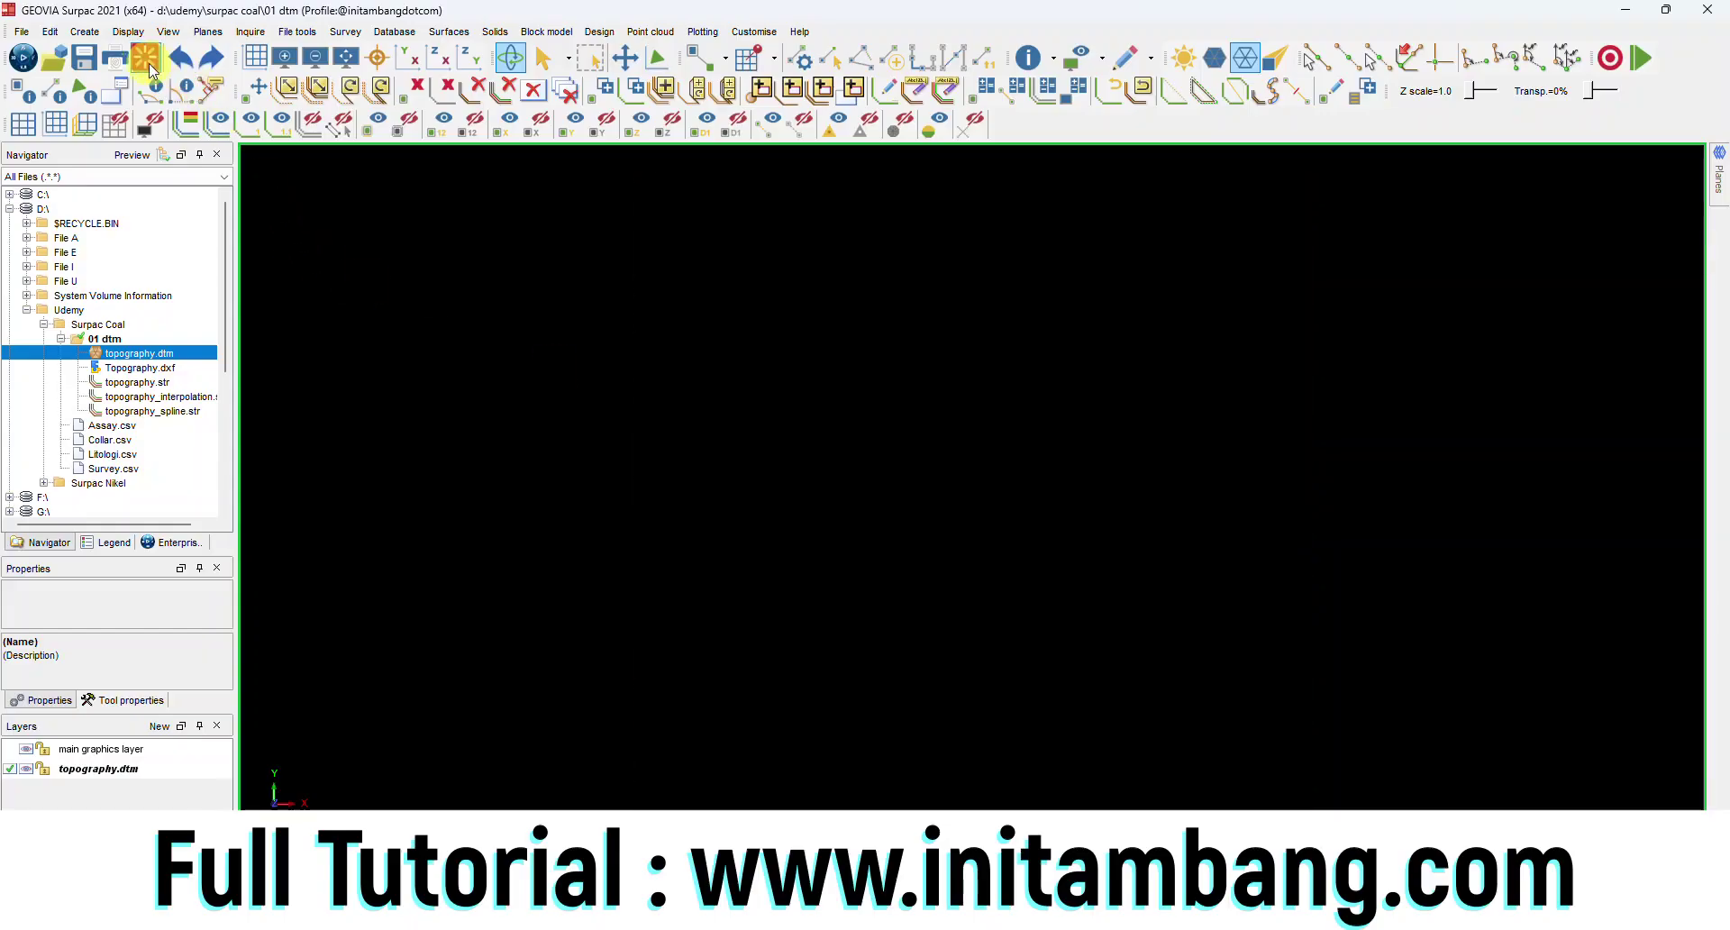
right_click(150, 414)
click(185, 425)
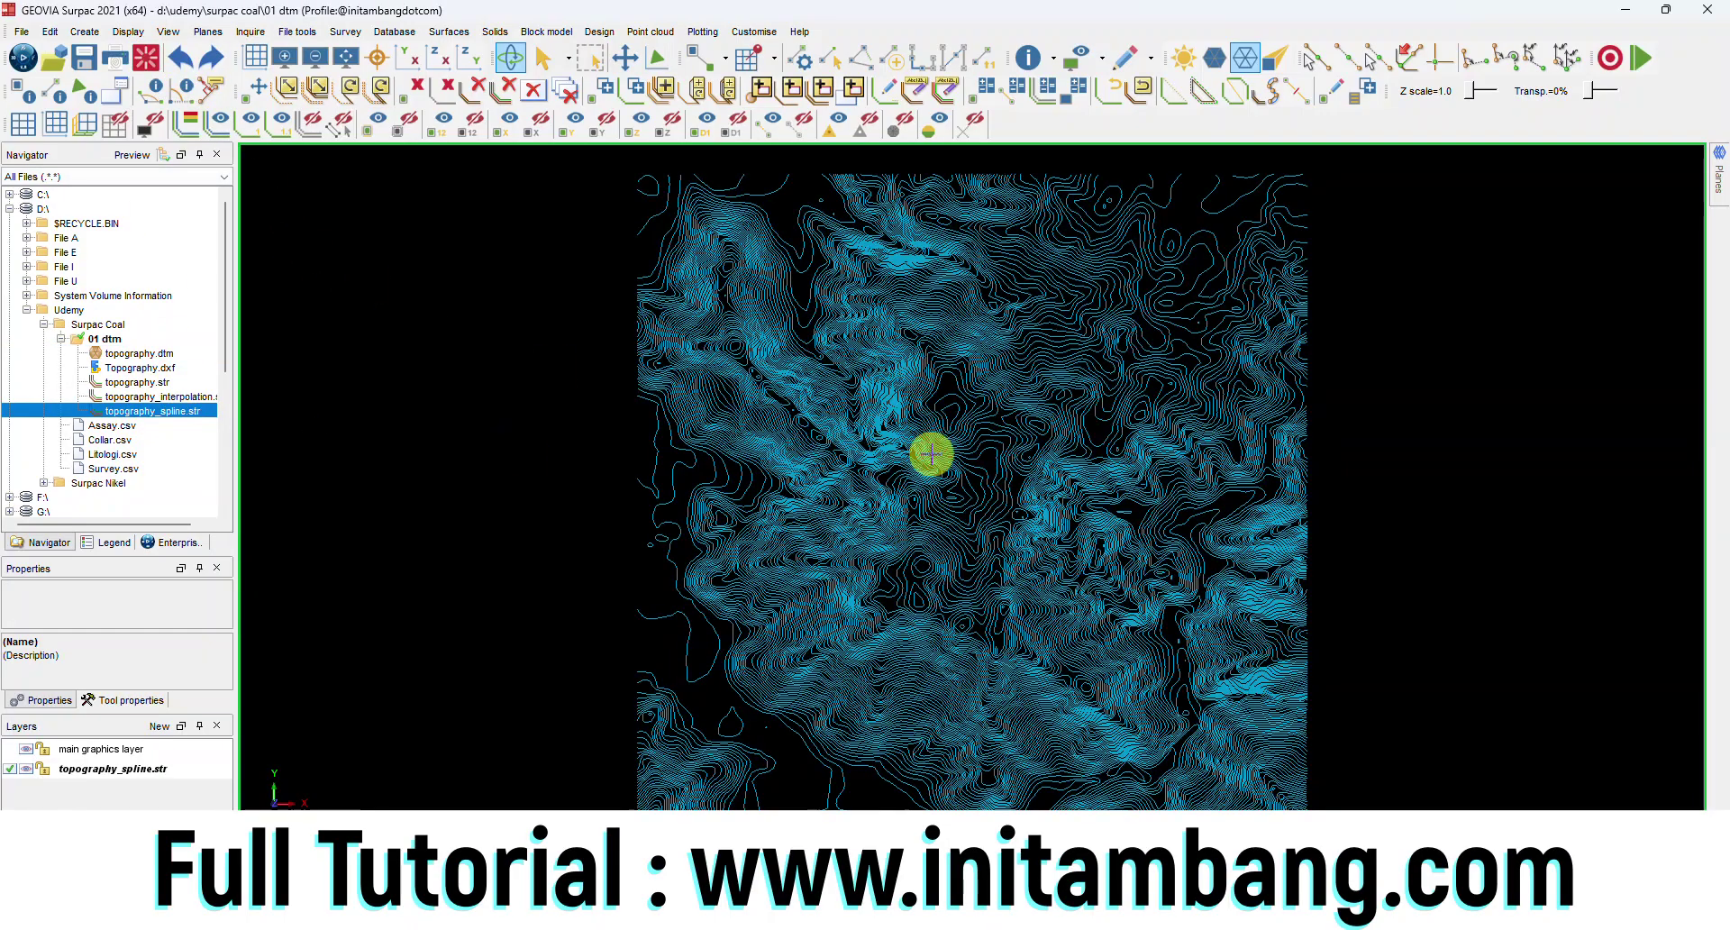
click(460, 35)
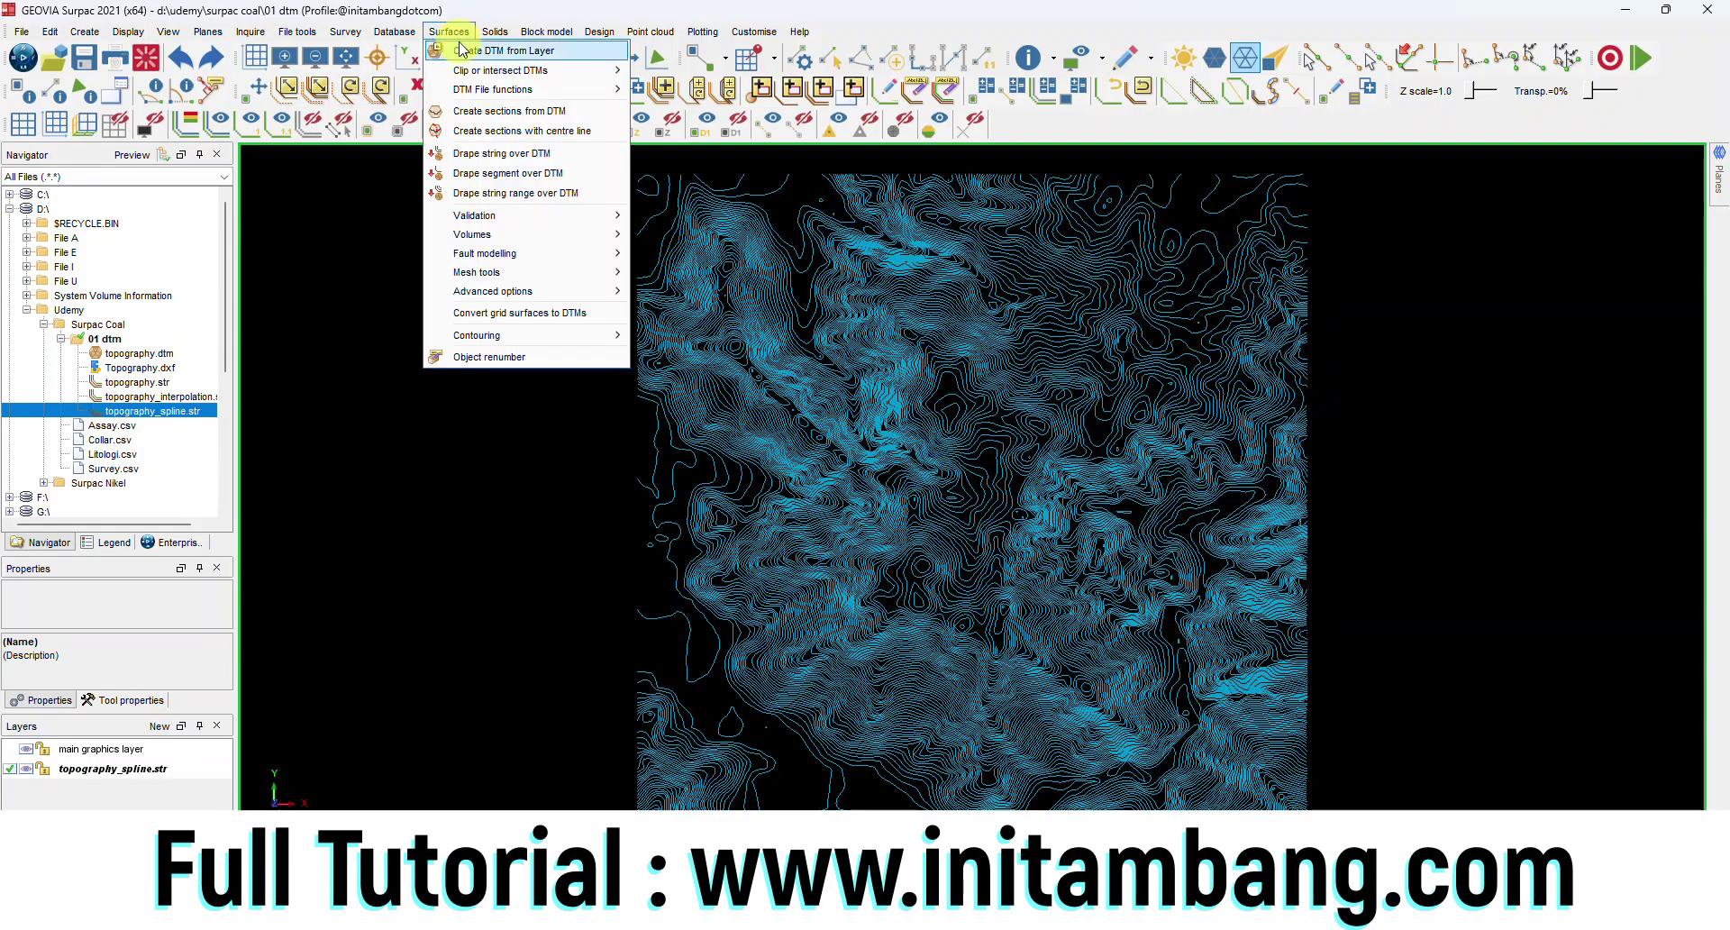
click(504, 50)
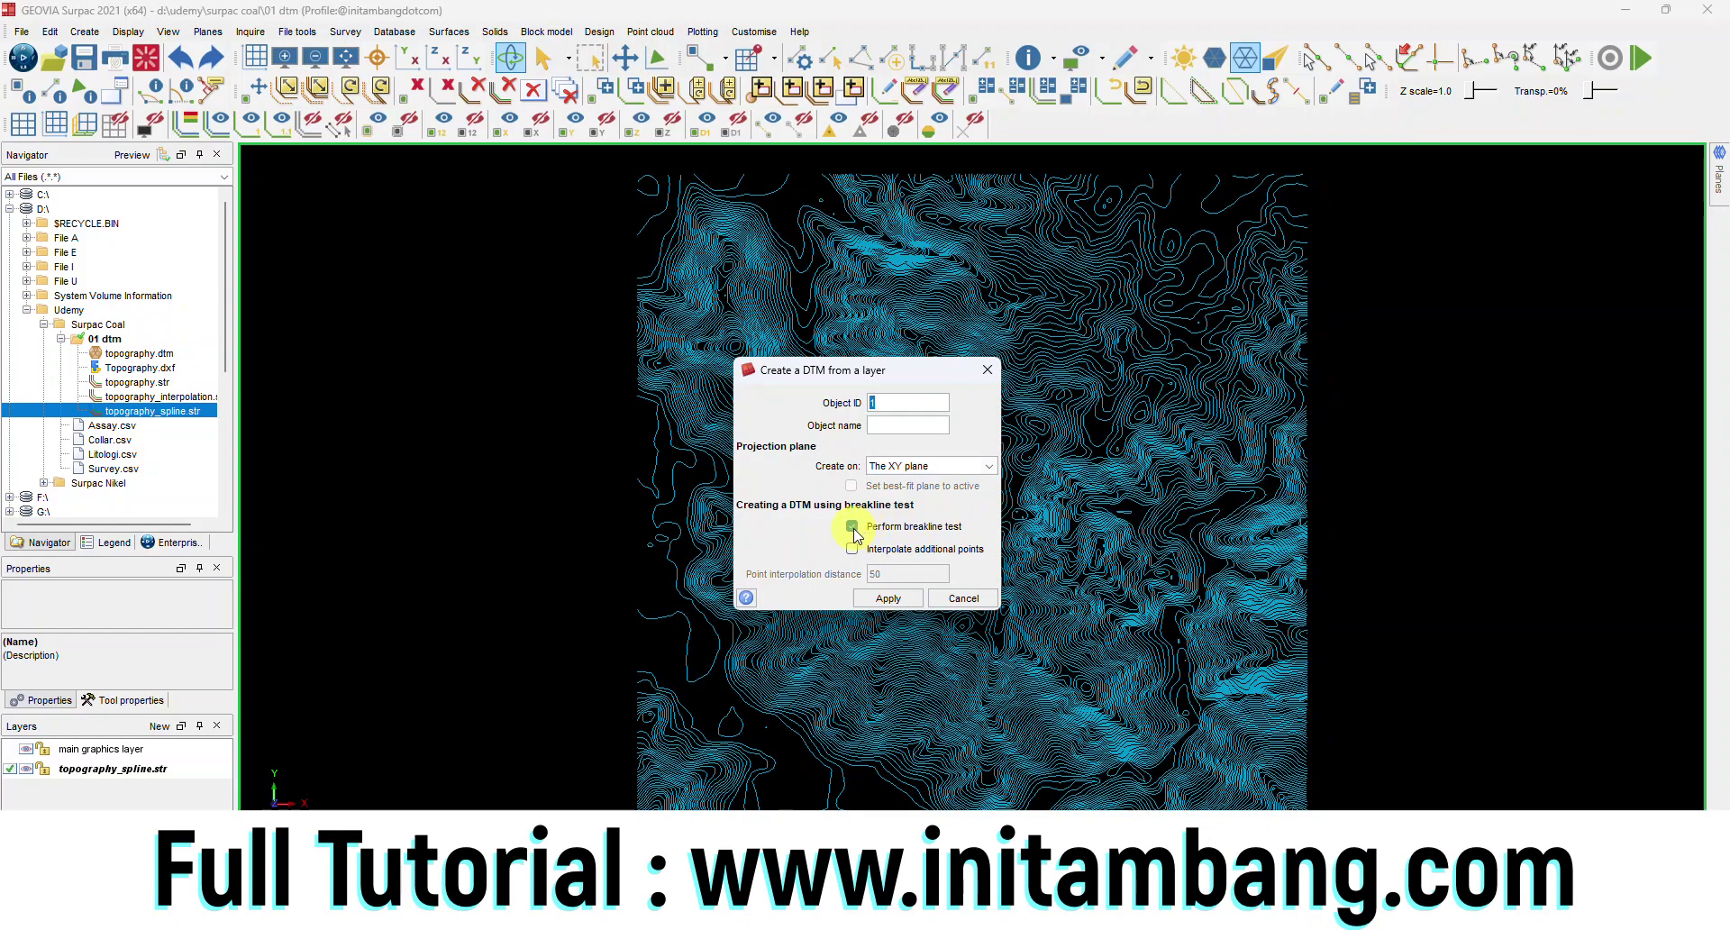
click(888, 599)
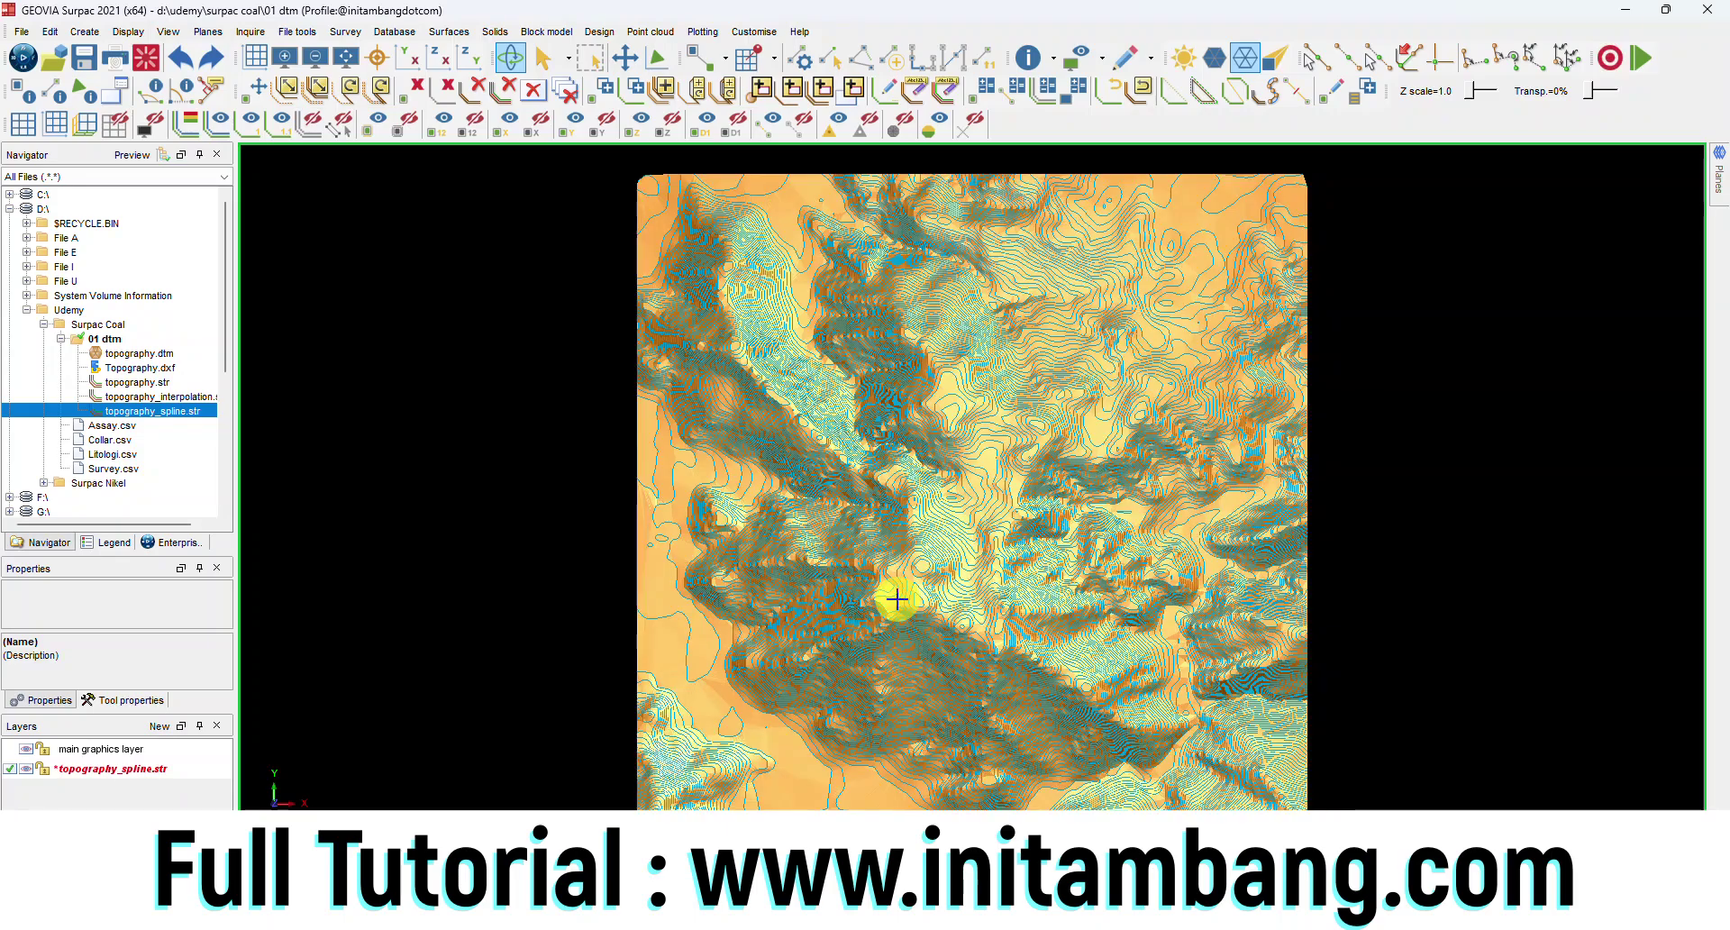
drag(958, 606, 984, 552)
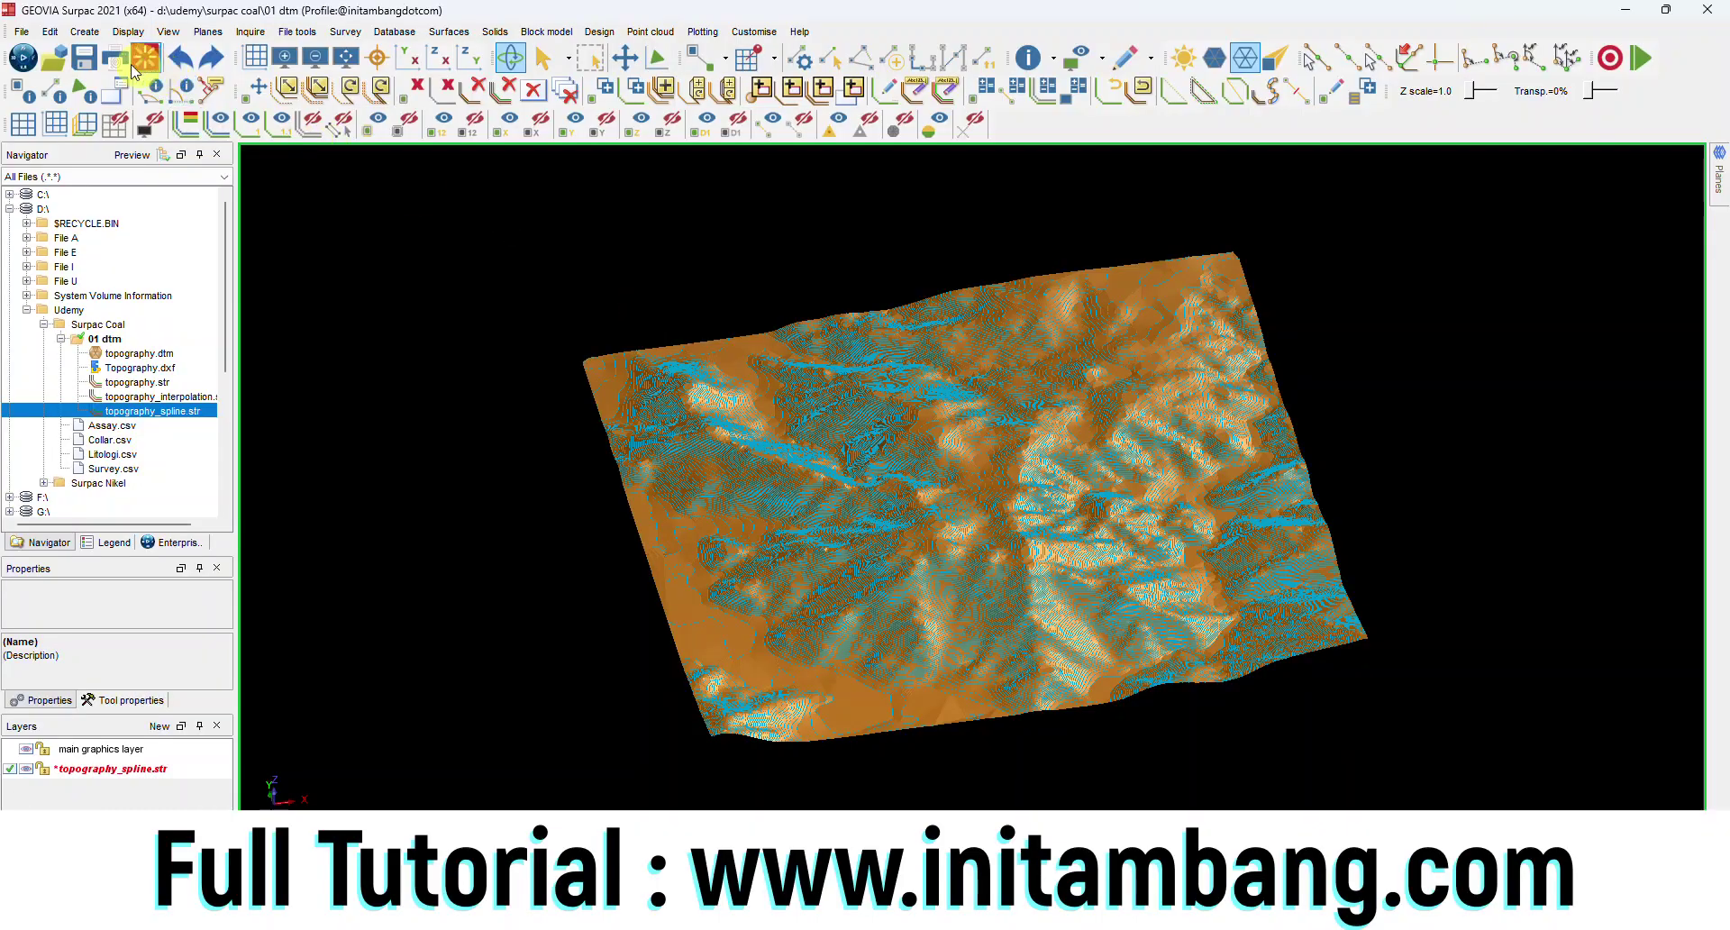
Step: Save the spline surface as topography_spline in binary DTM format, overwriting the existing topography_spline.str
click(55, 58)
click(1043, 651)
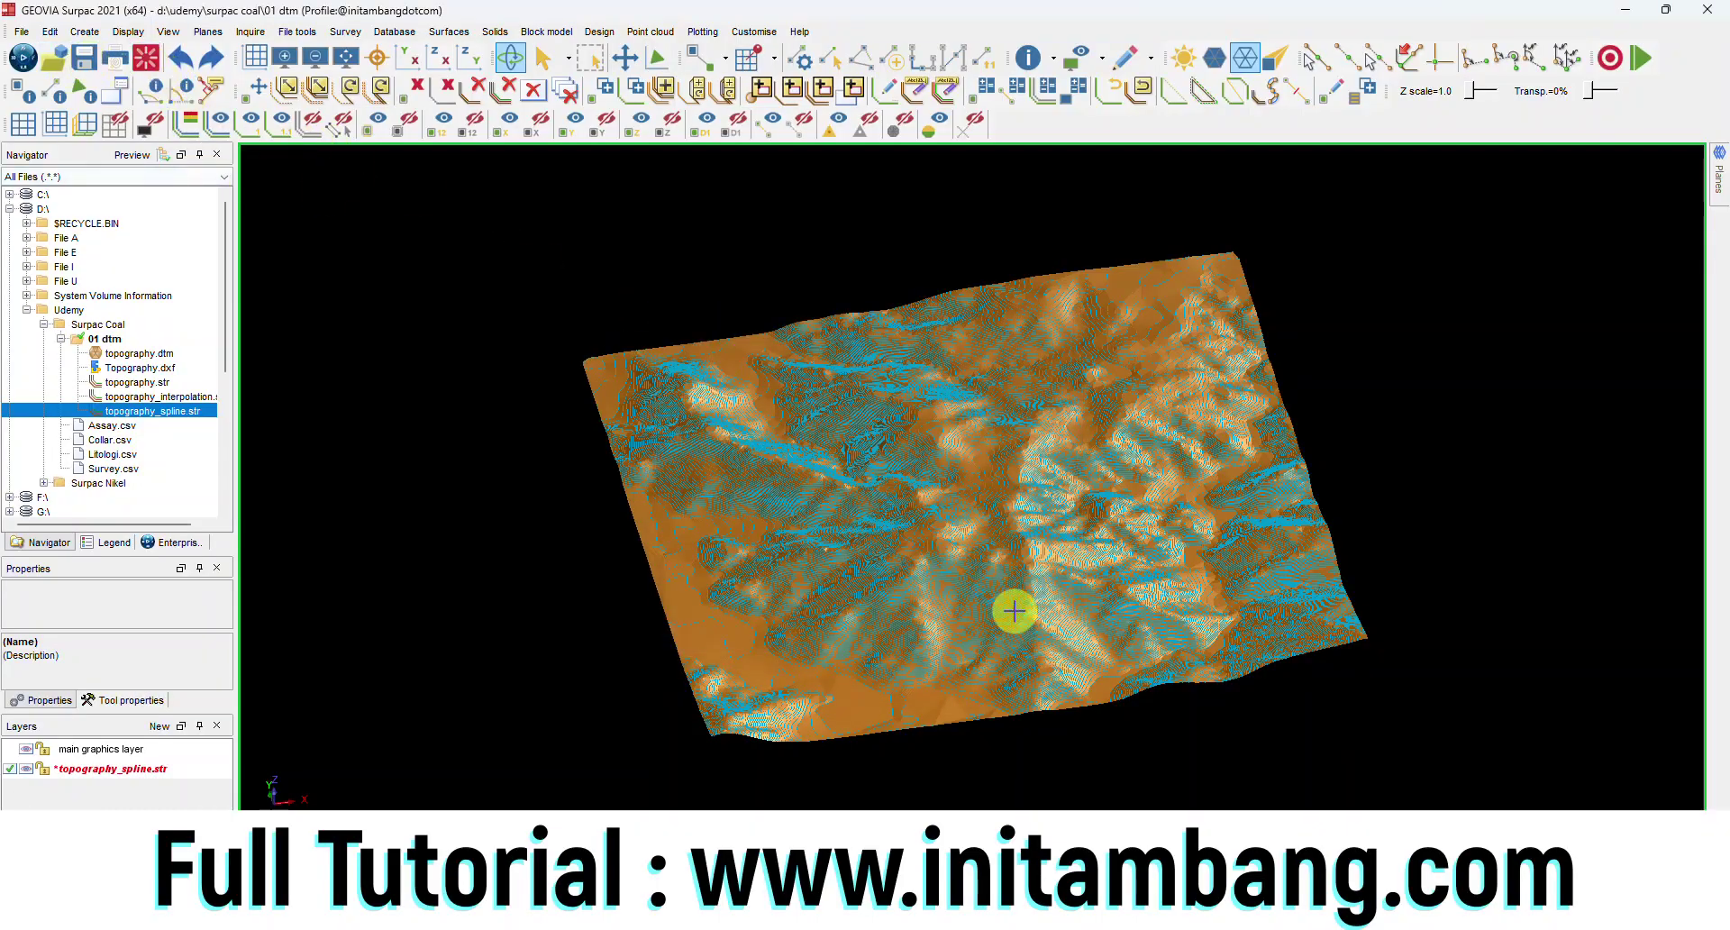
key(ctrl+s)
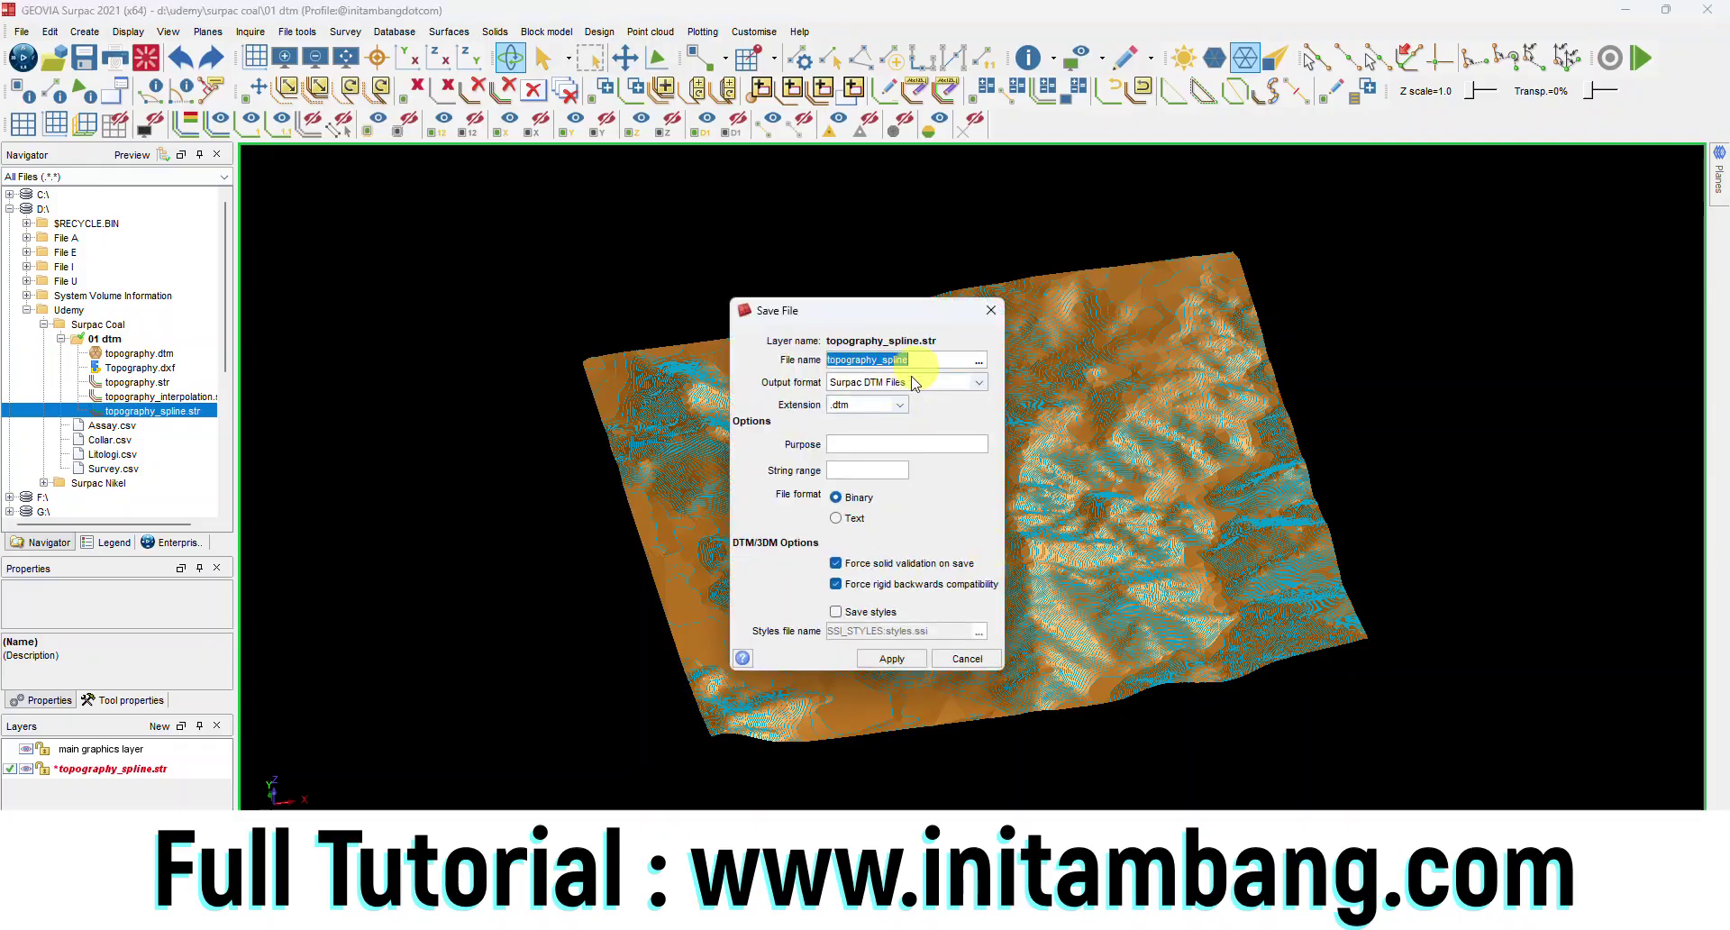
click(887, 657)
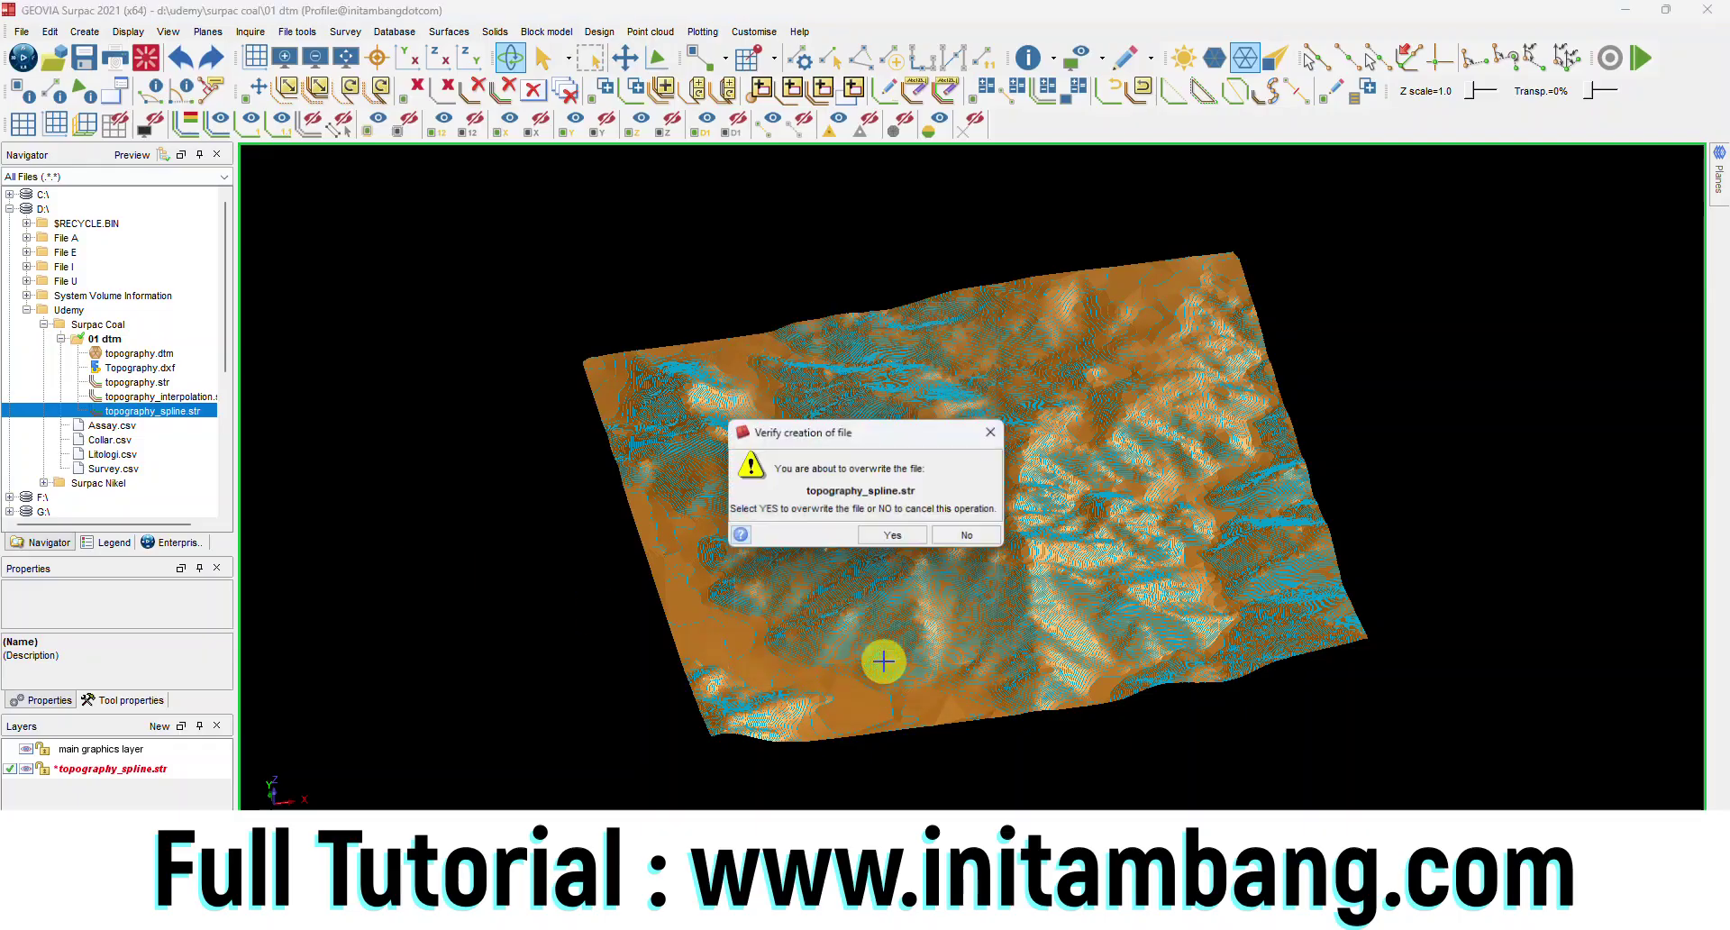
click(878, 540)
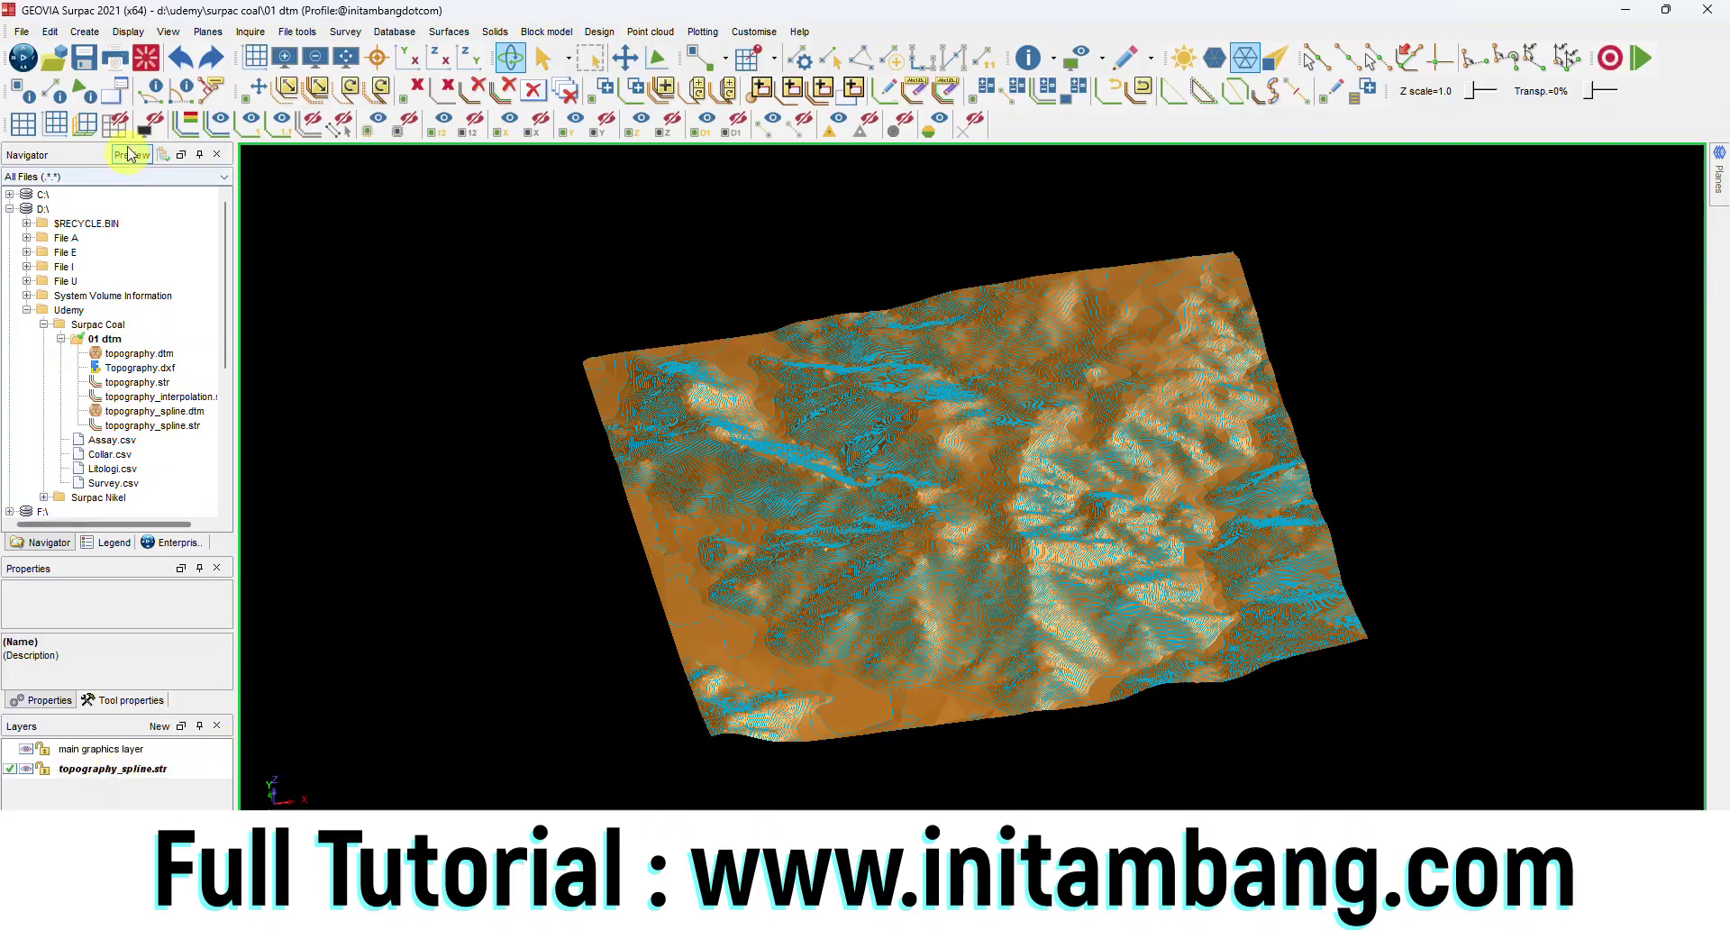
Step: Clear the graphics, open topography_spline.dtm and inspect the smoothed surface in 3D before restoring the plan view
click(146, 58)
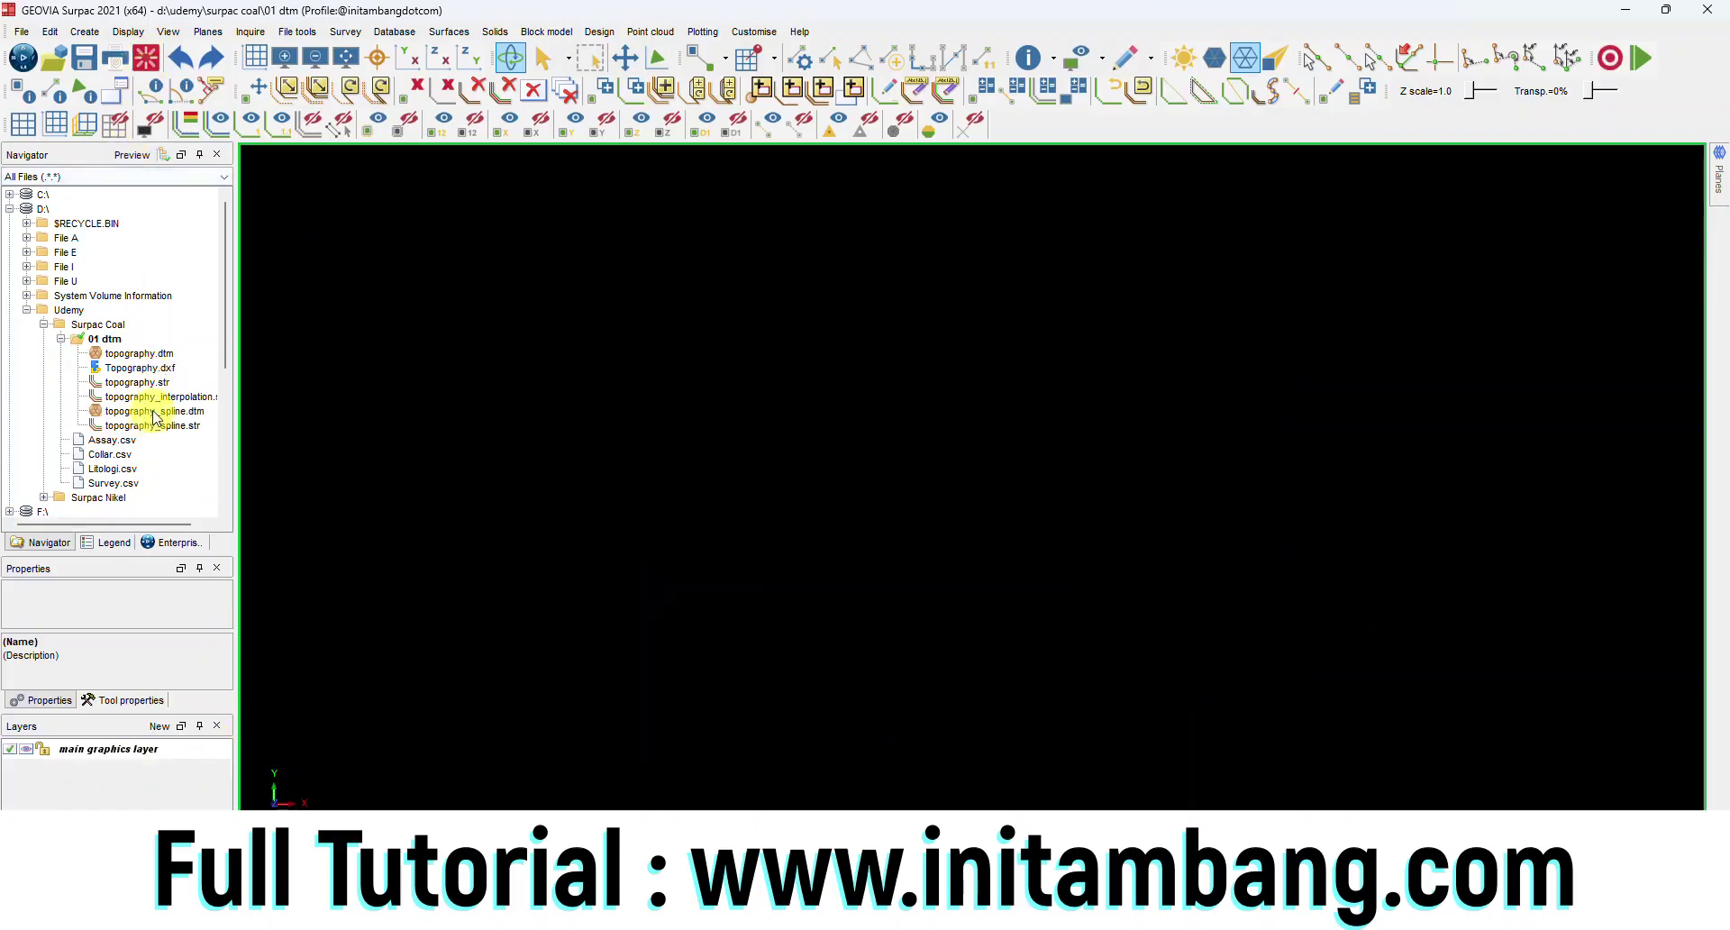
right_click(155, 416)
click(166, 421)
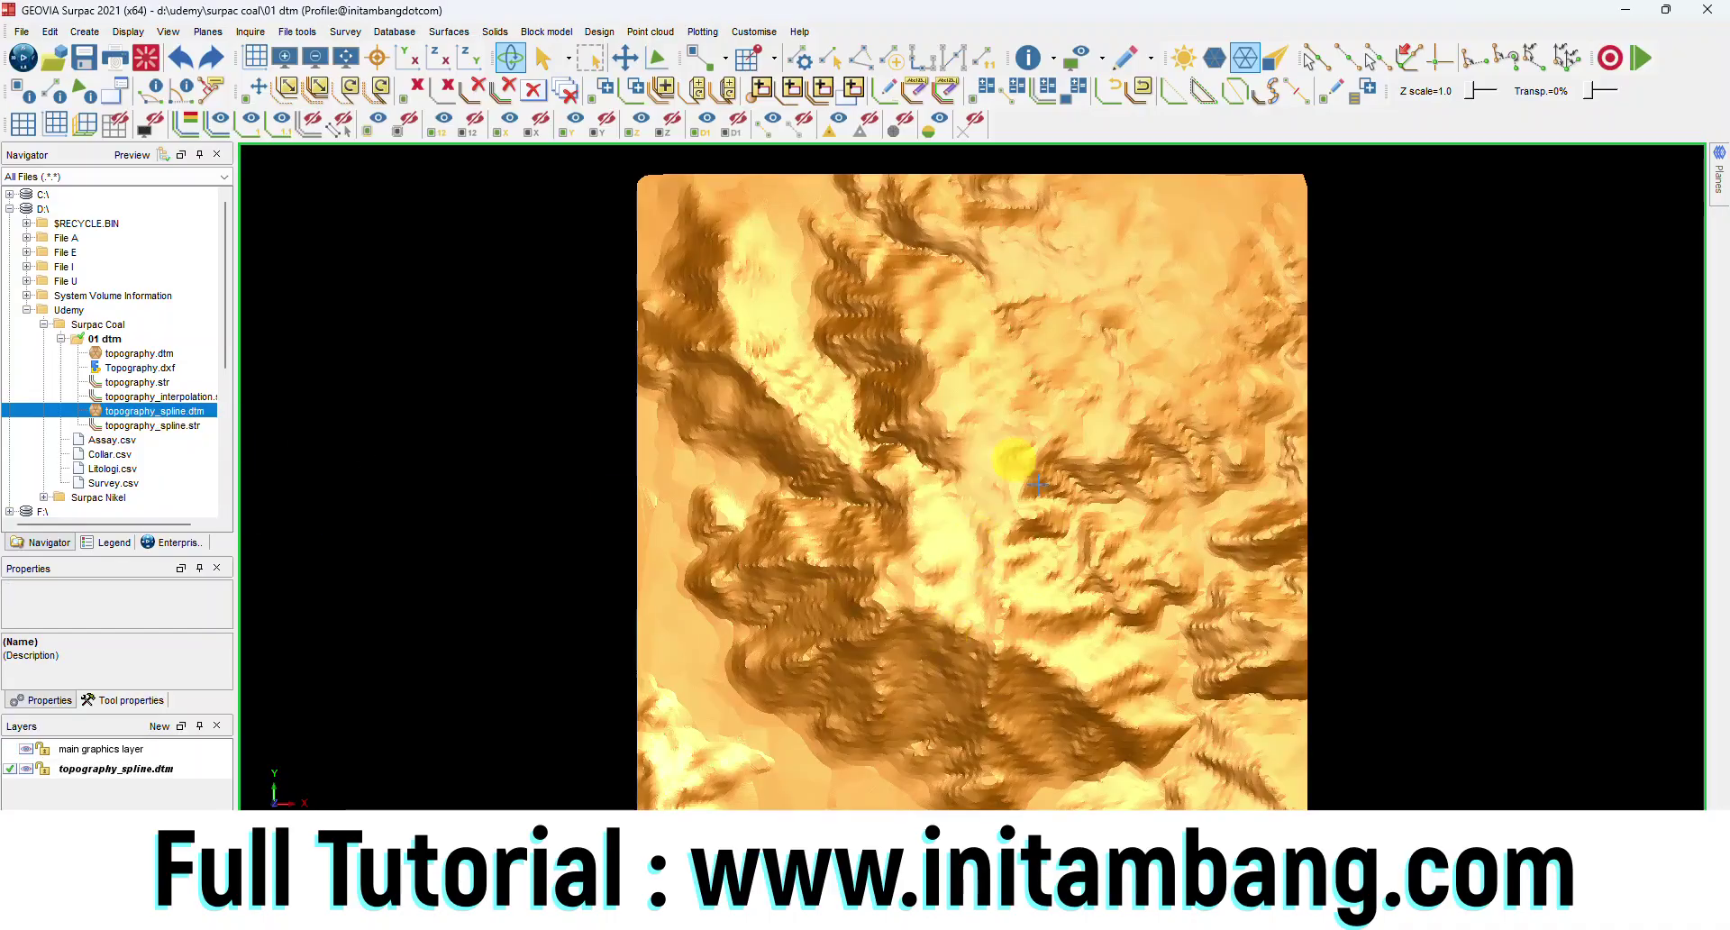
drag(930, 630, 962, 604)
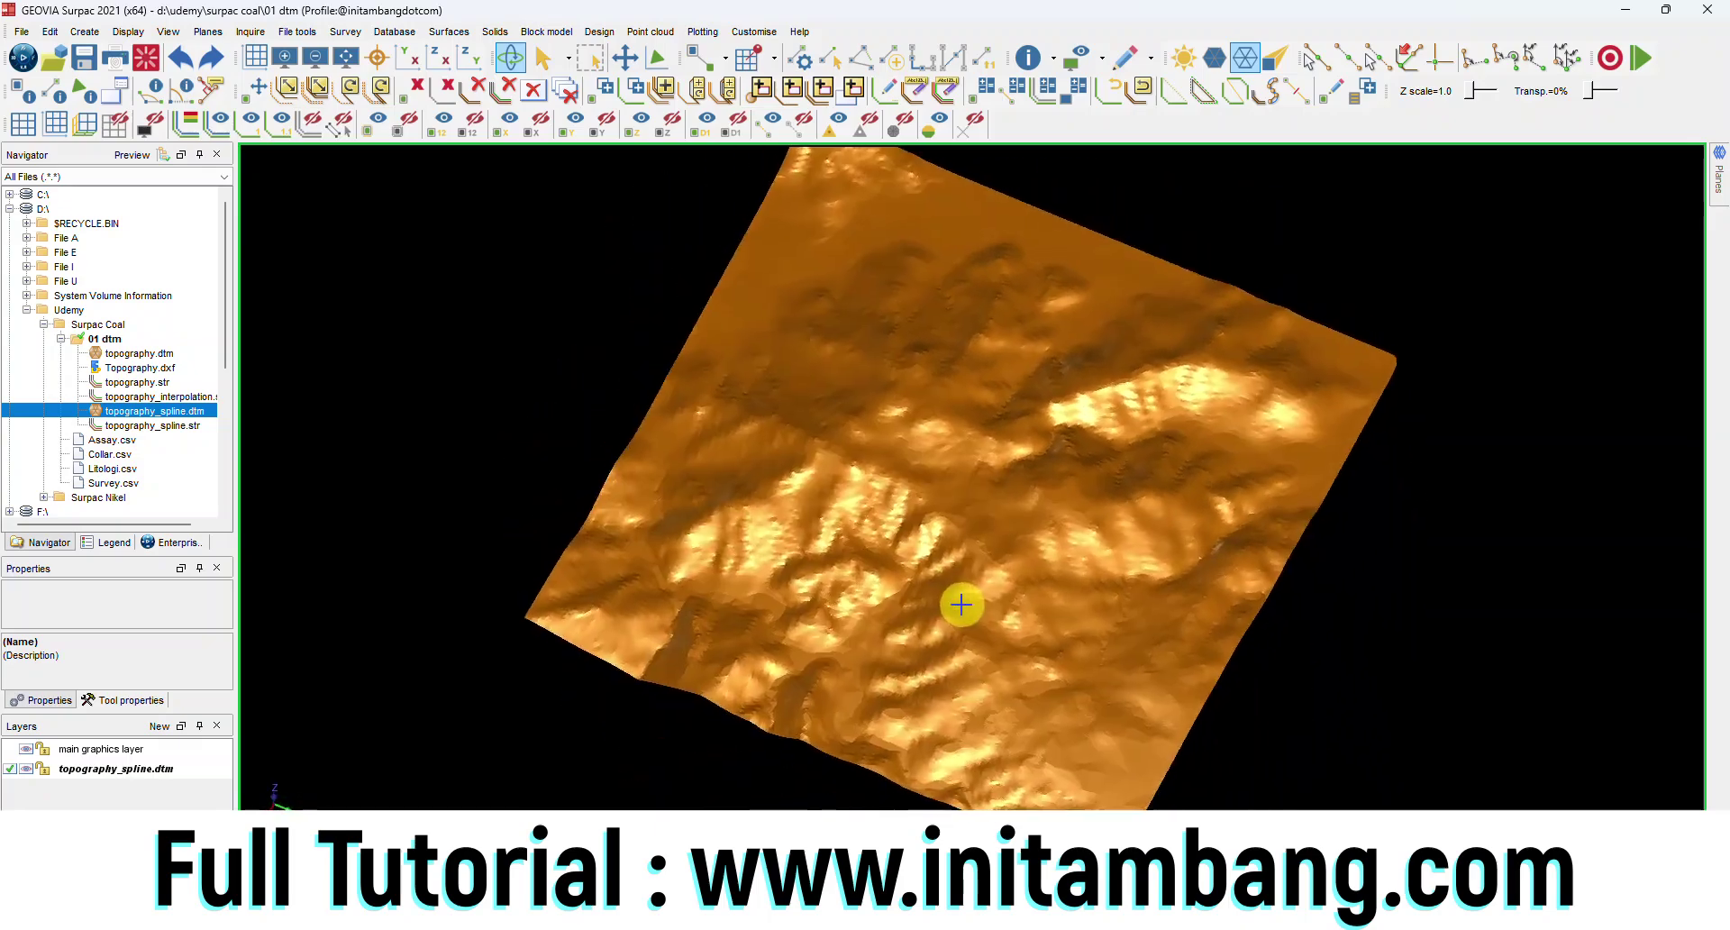
click(344, 60)
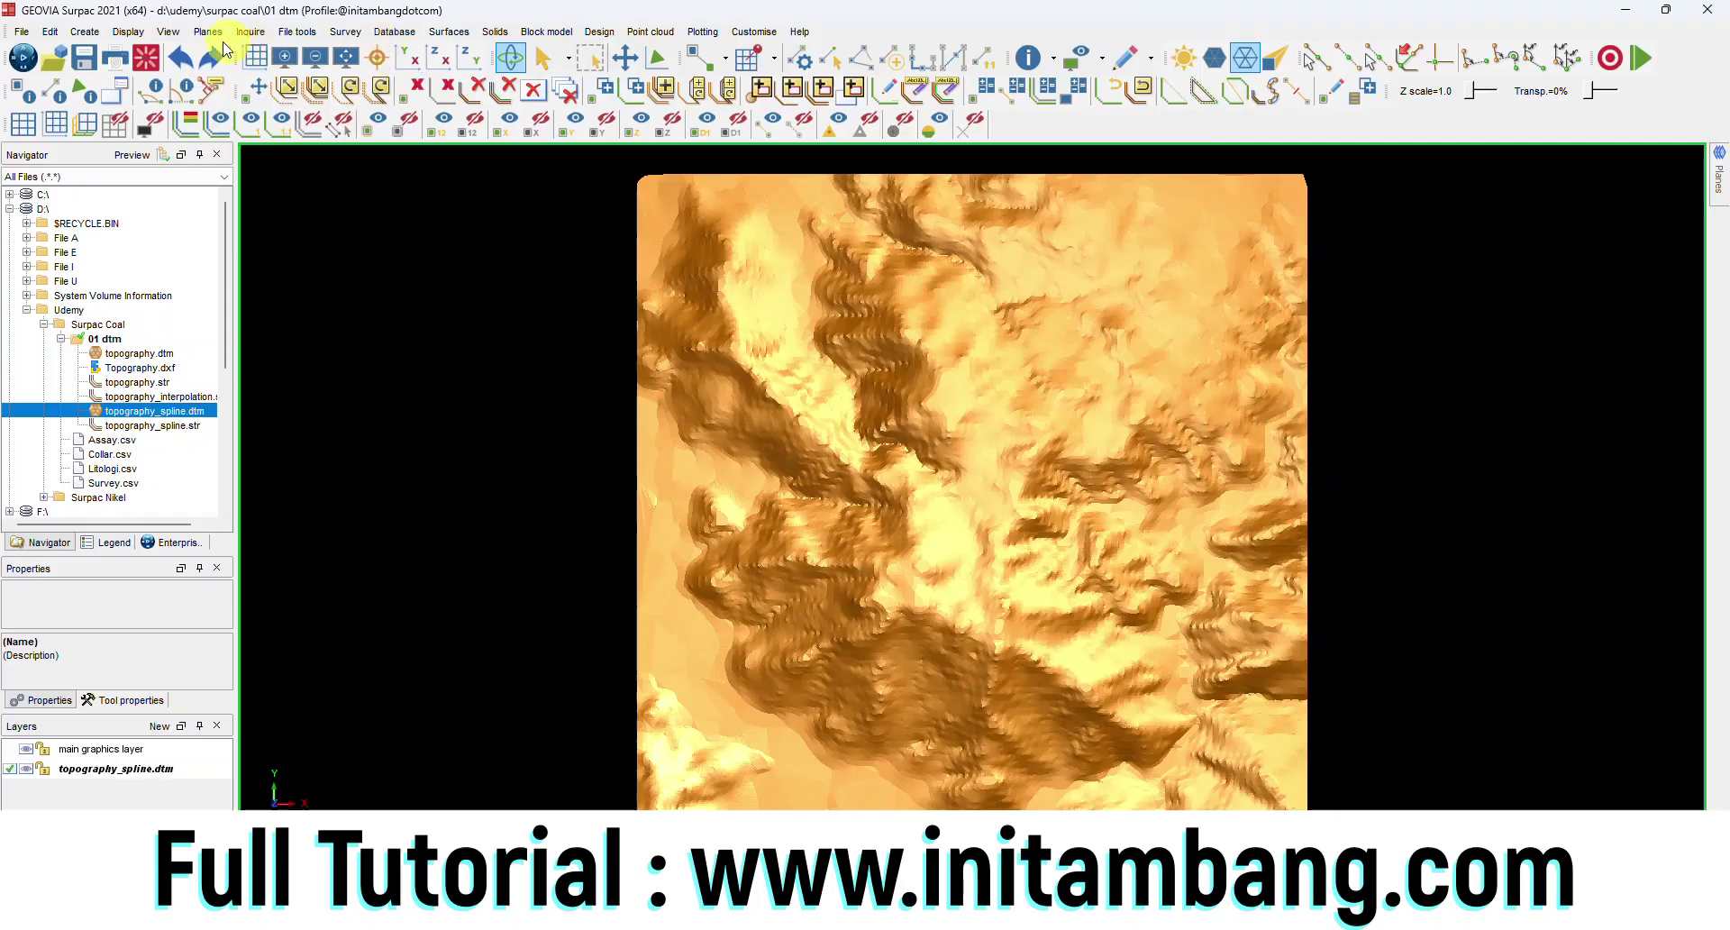
Step: Examine the banding type options in the colour banding settings for topography_spline.dtm, and close them without applying
click(128, 32)
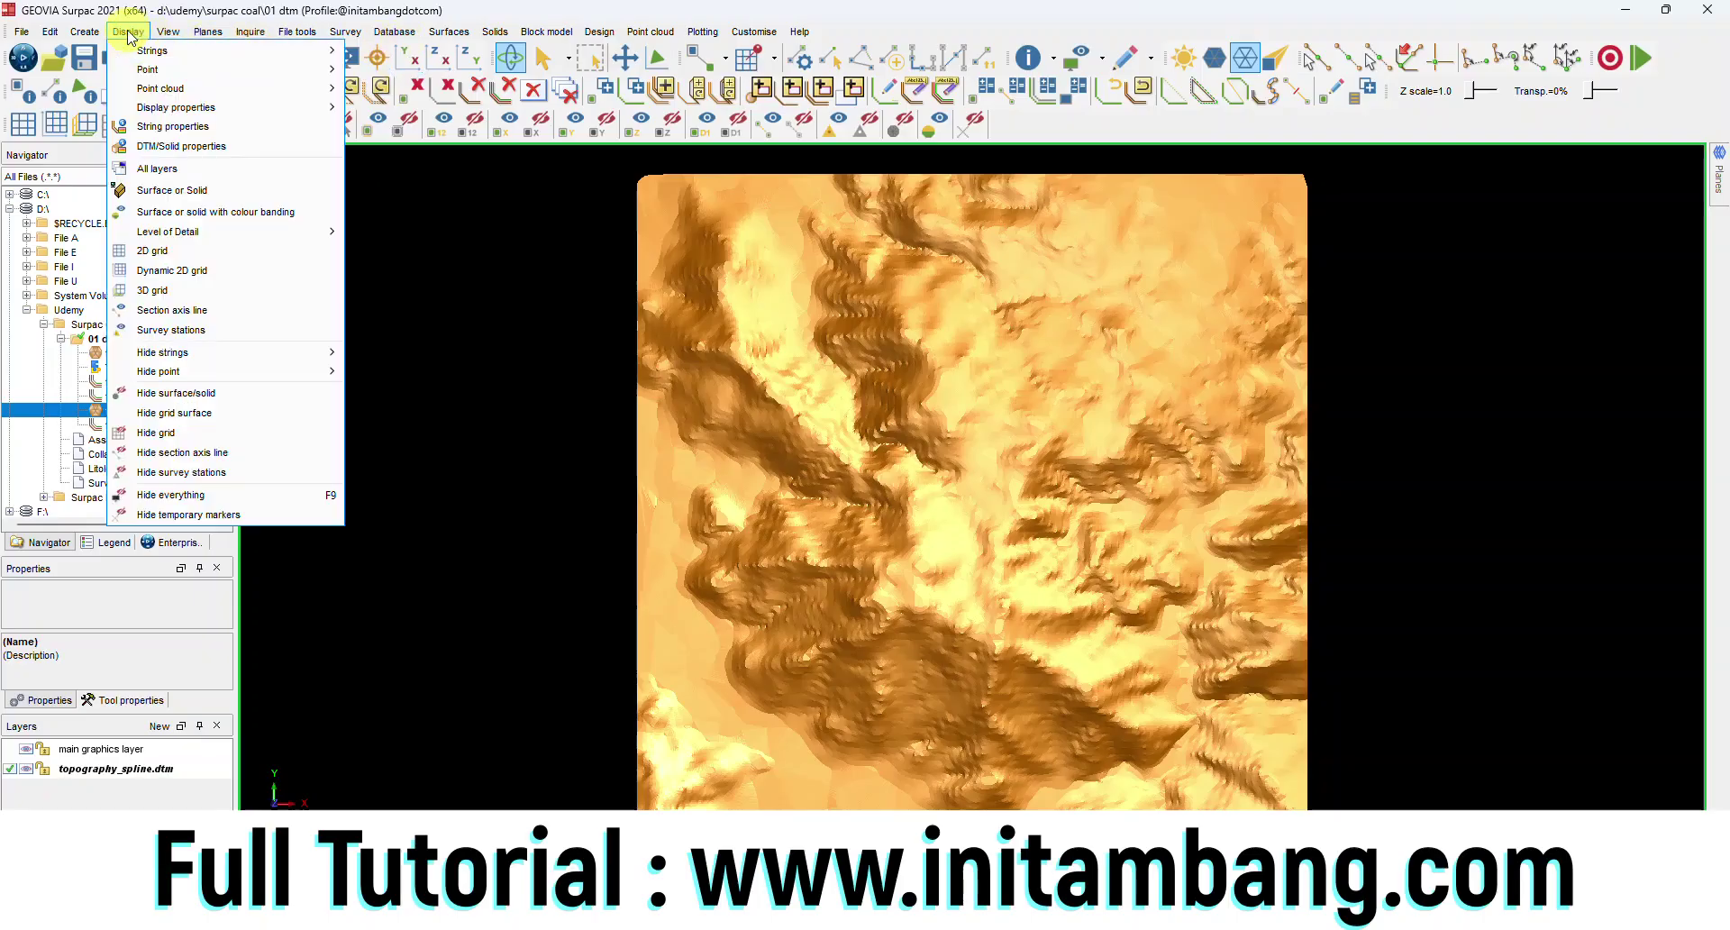
click(217, 214)
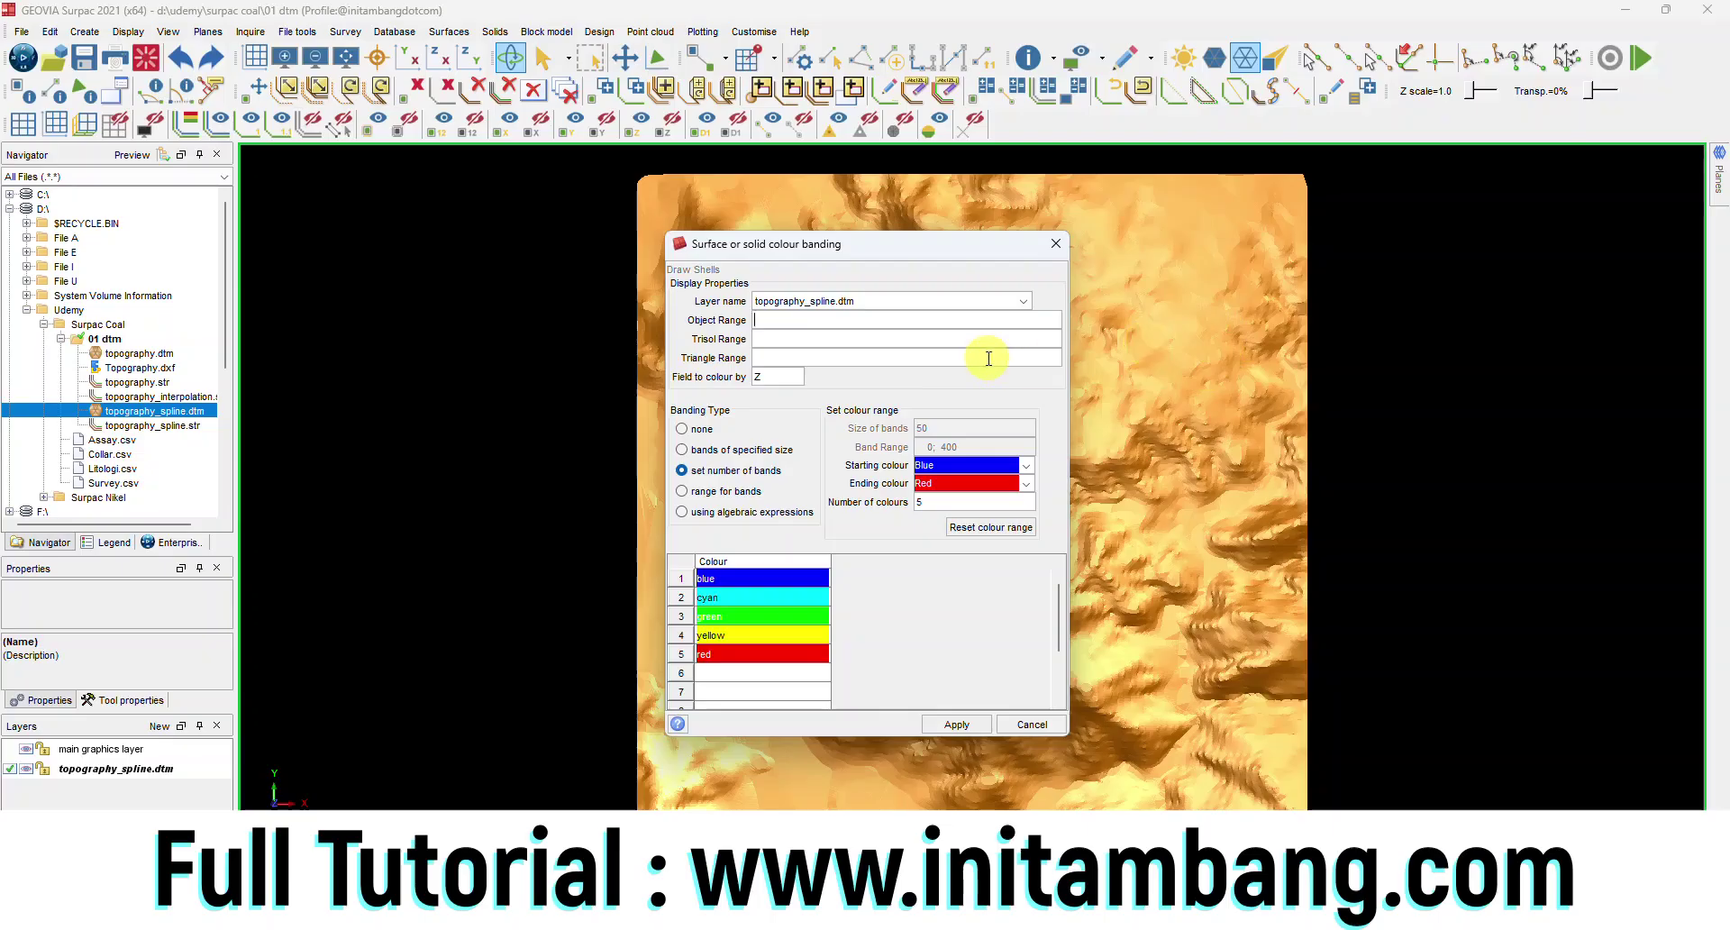
click(685, 432)
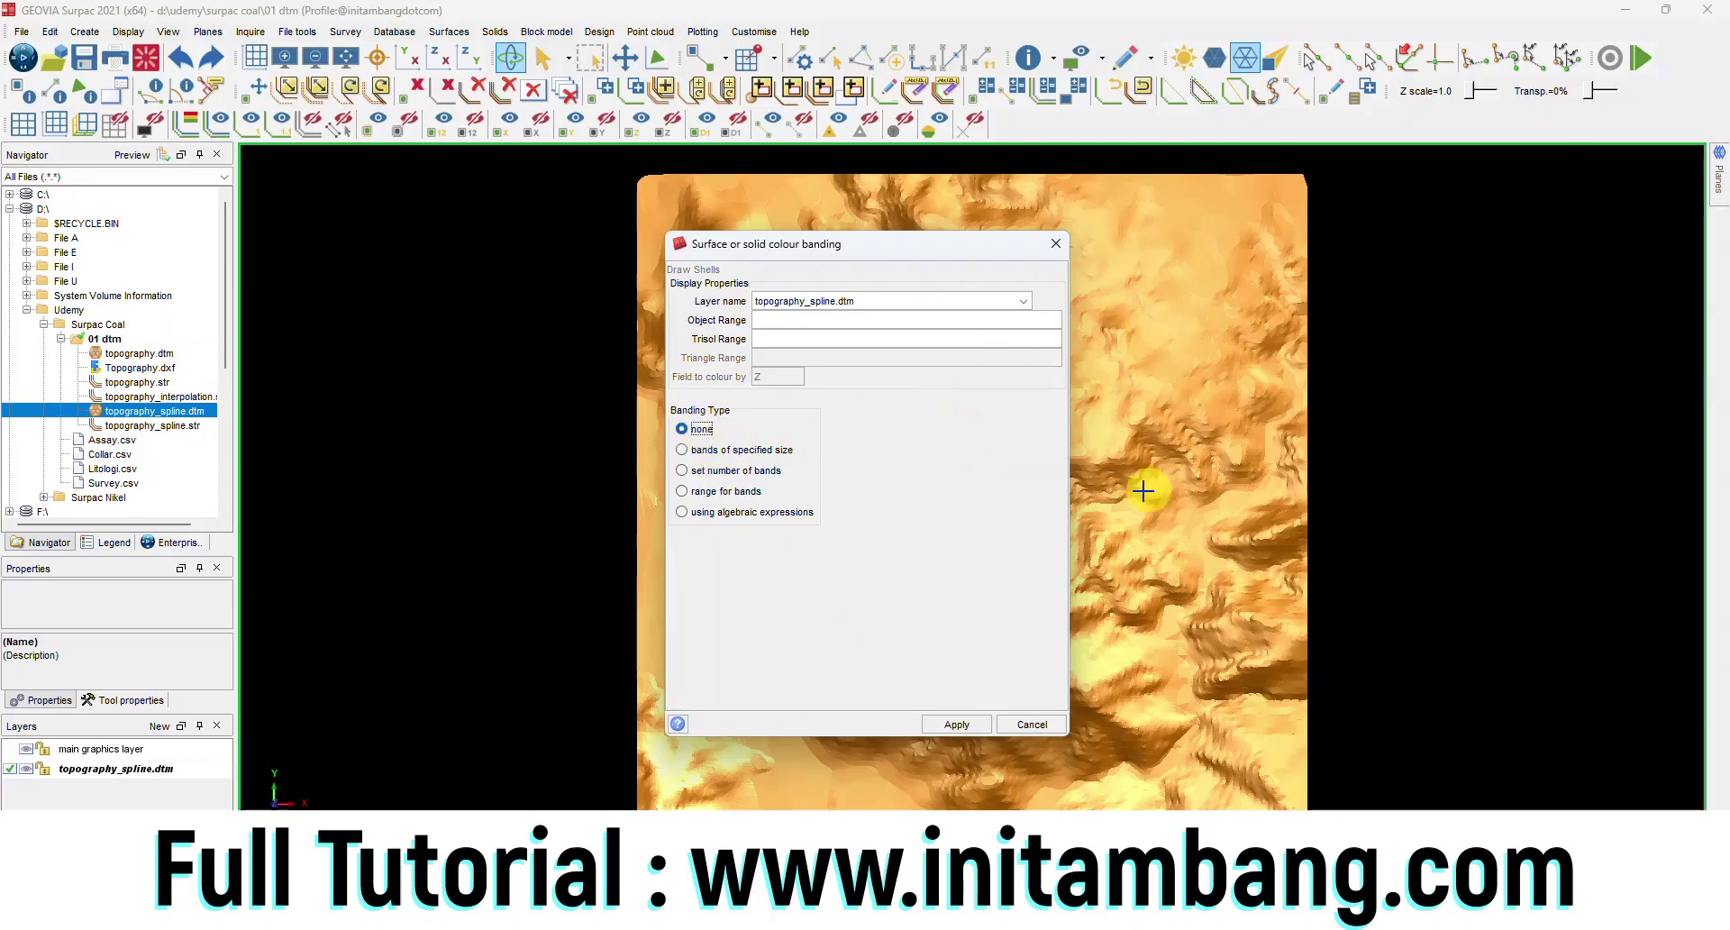
click(682, 451)
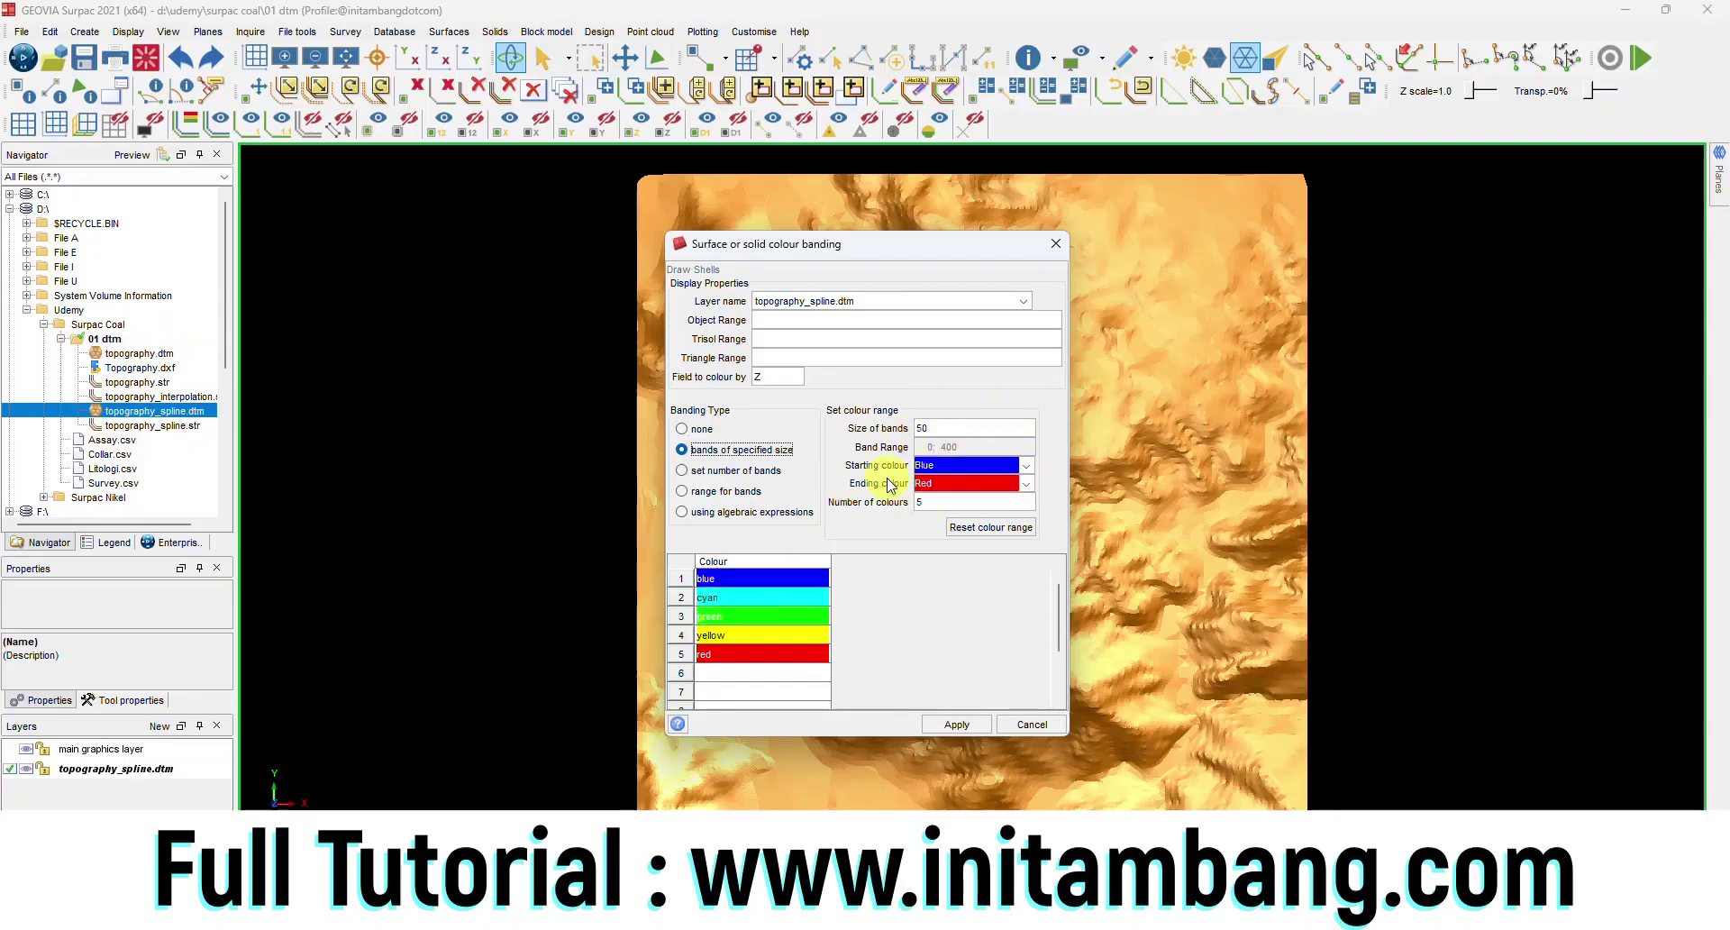
click(733, 471)
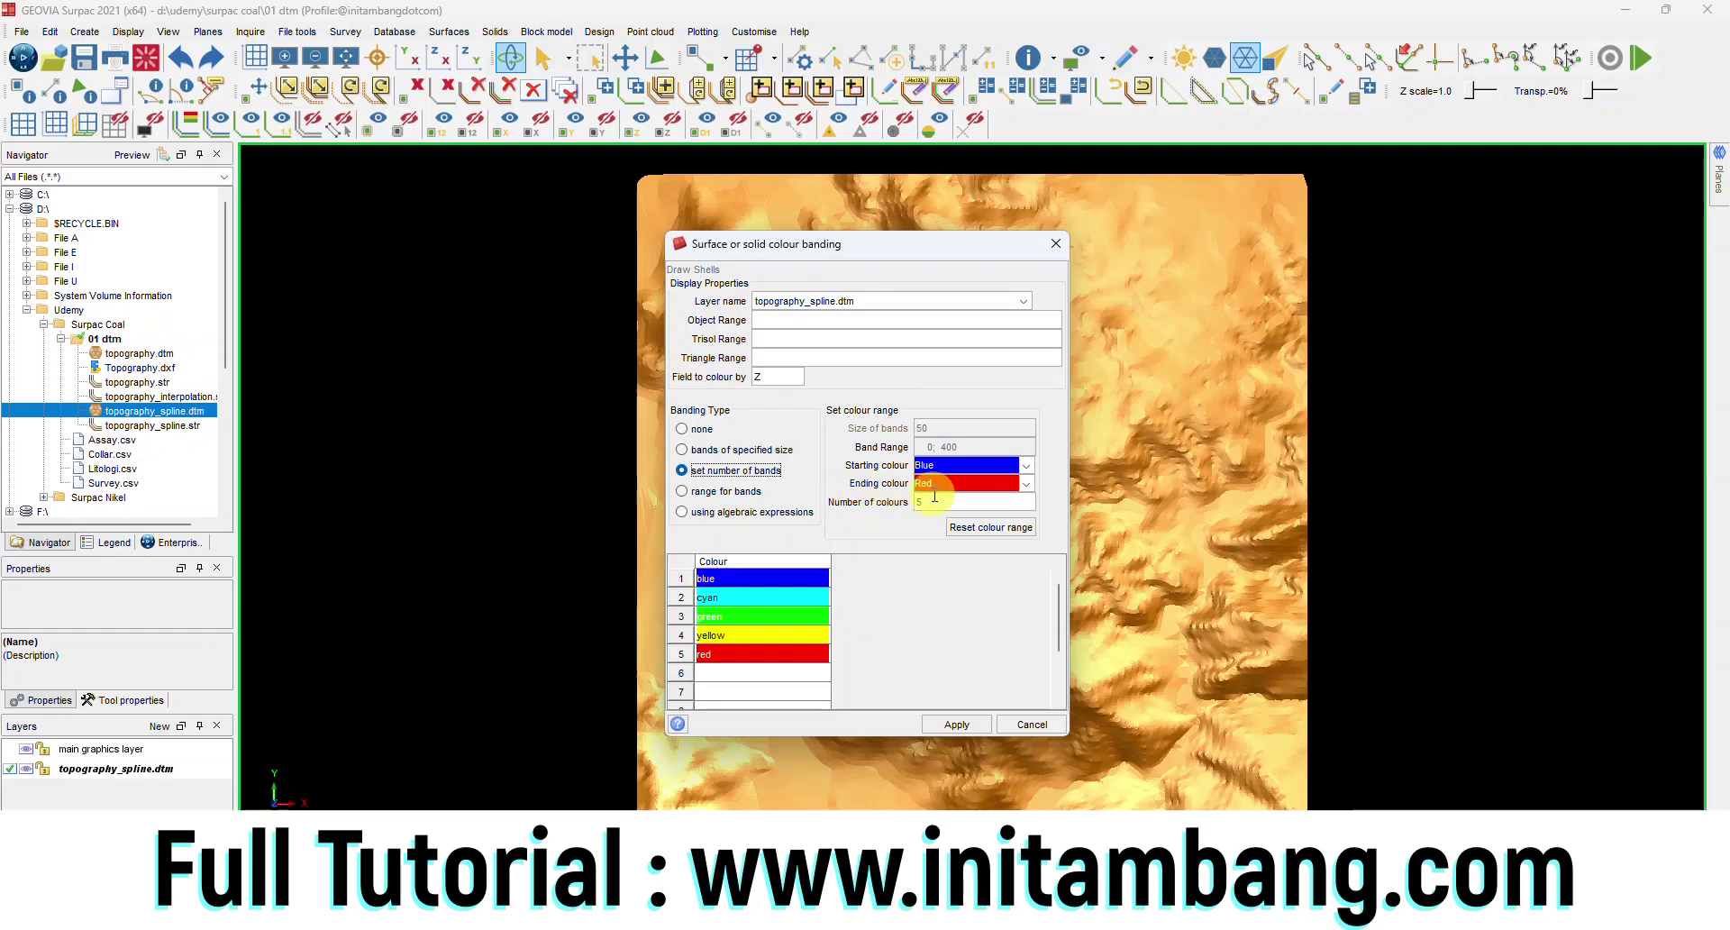
click(695, 493)
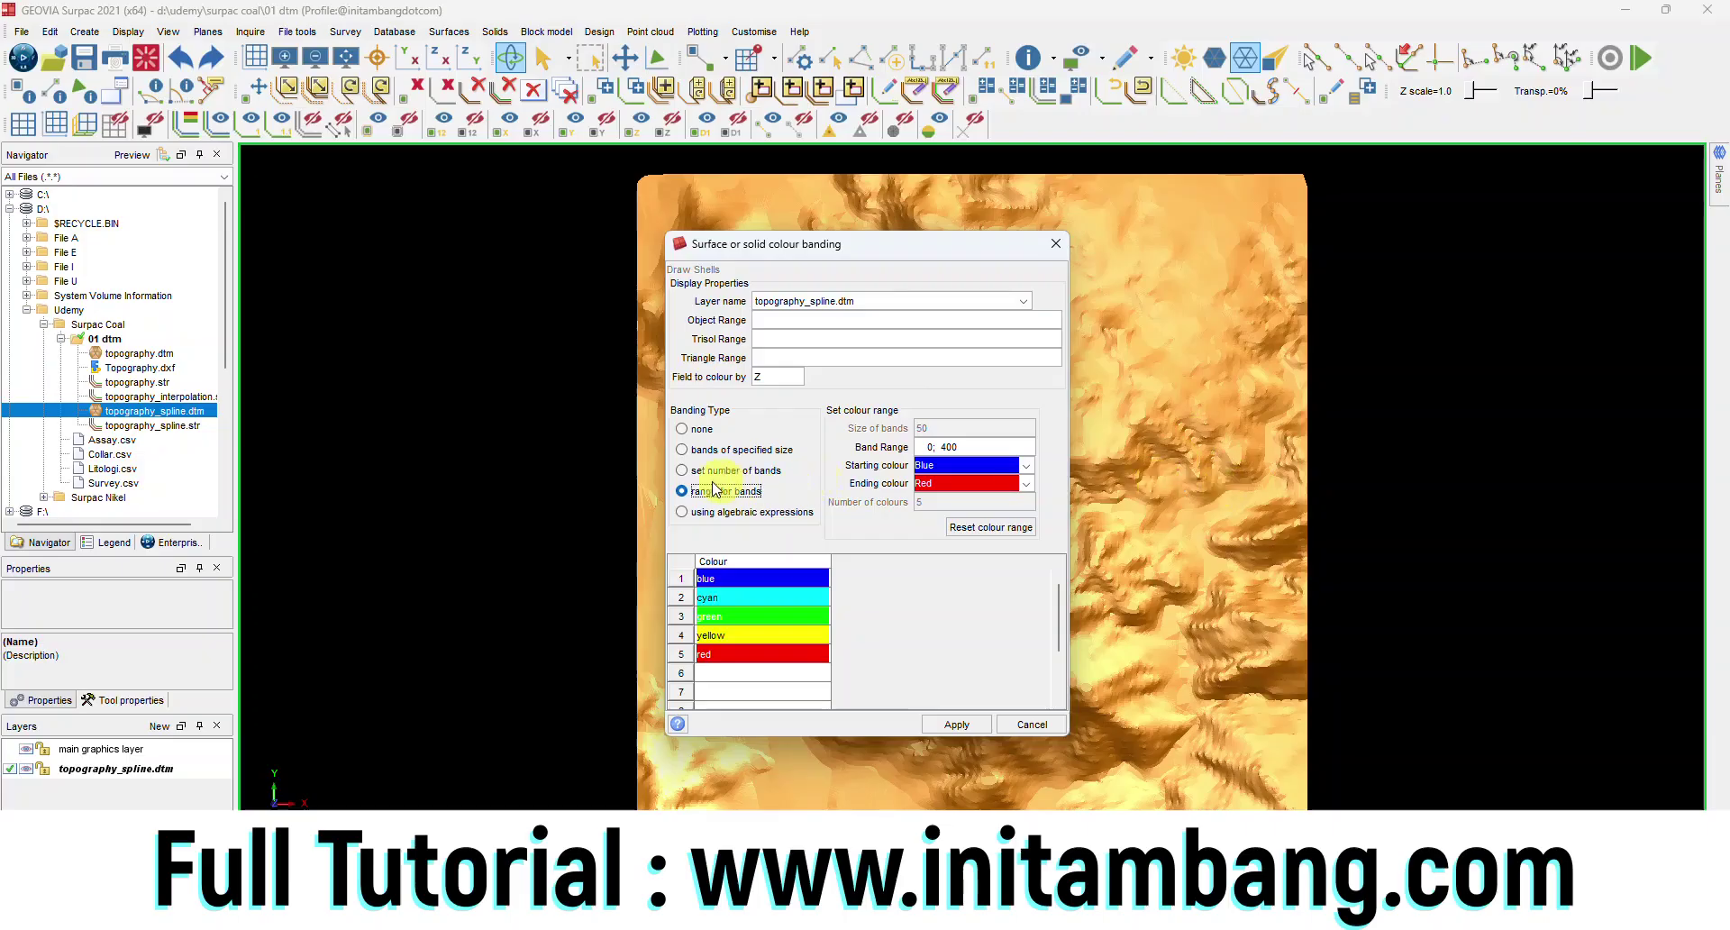
click(682, 471)
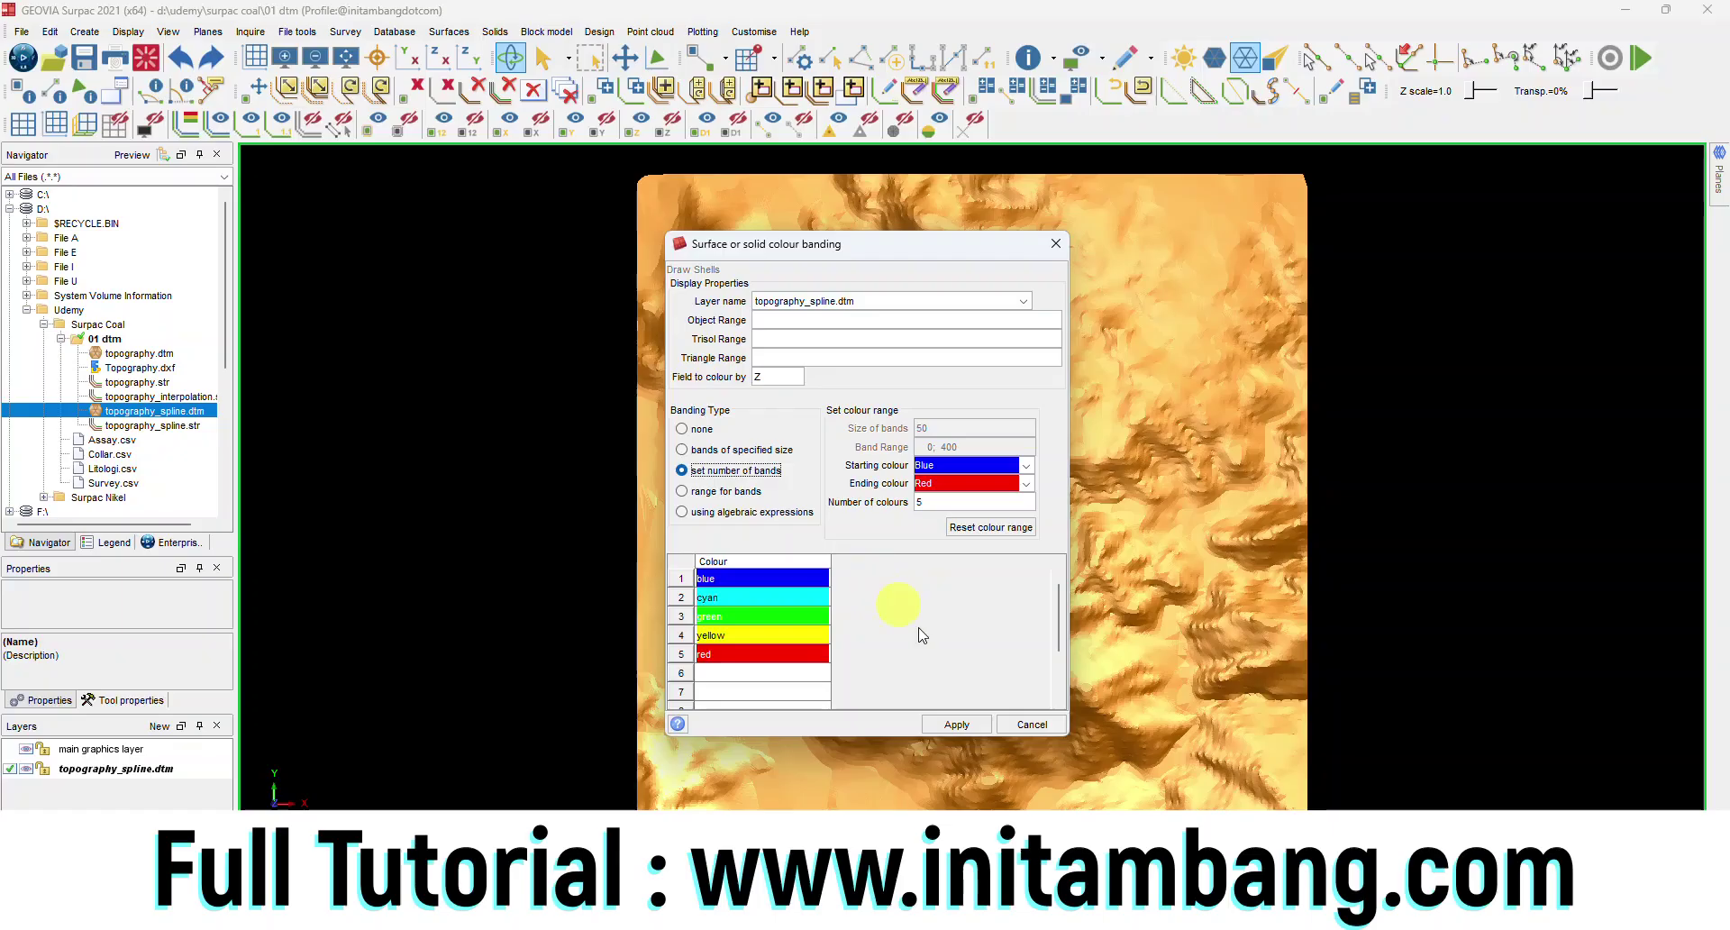
click(1030, 722)
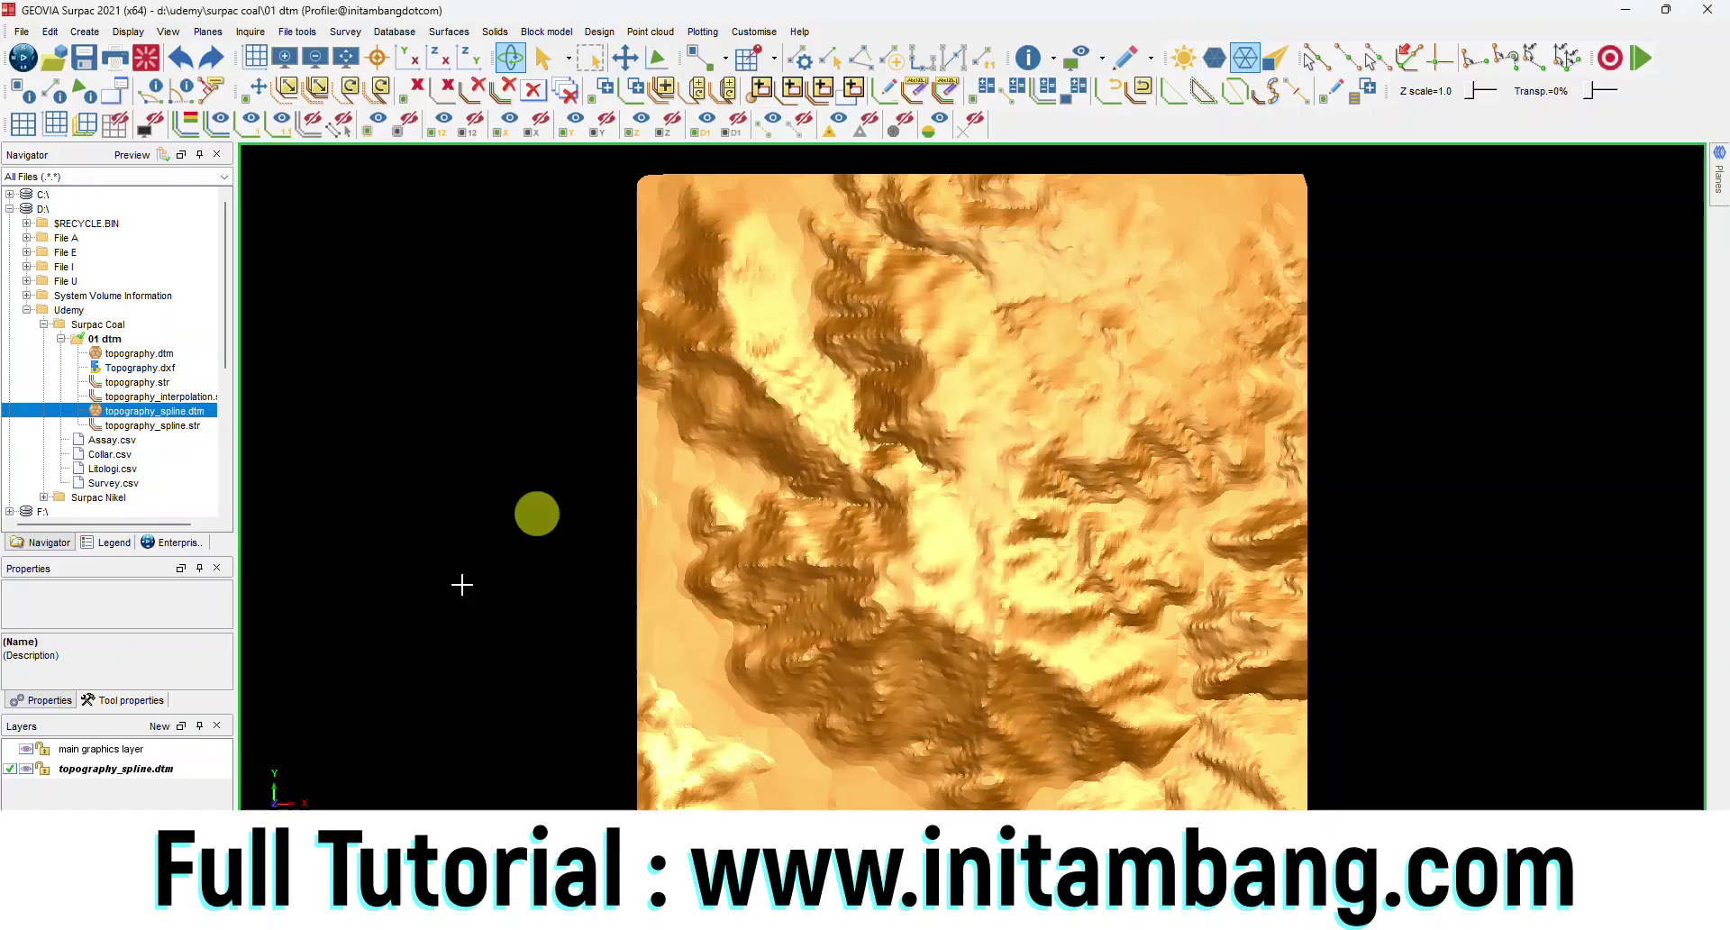
Step: Report the layer extents of topography_spline.dtm and look over the surface from another angle
click(251, 32)
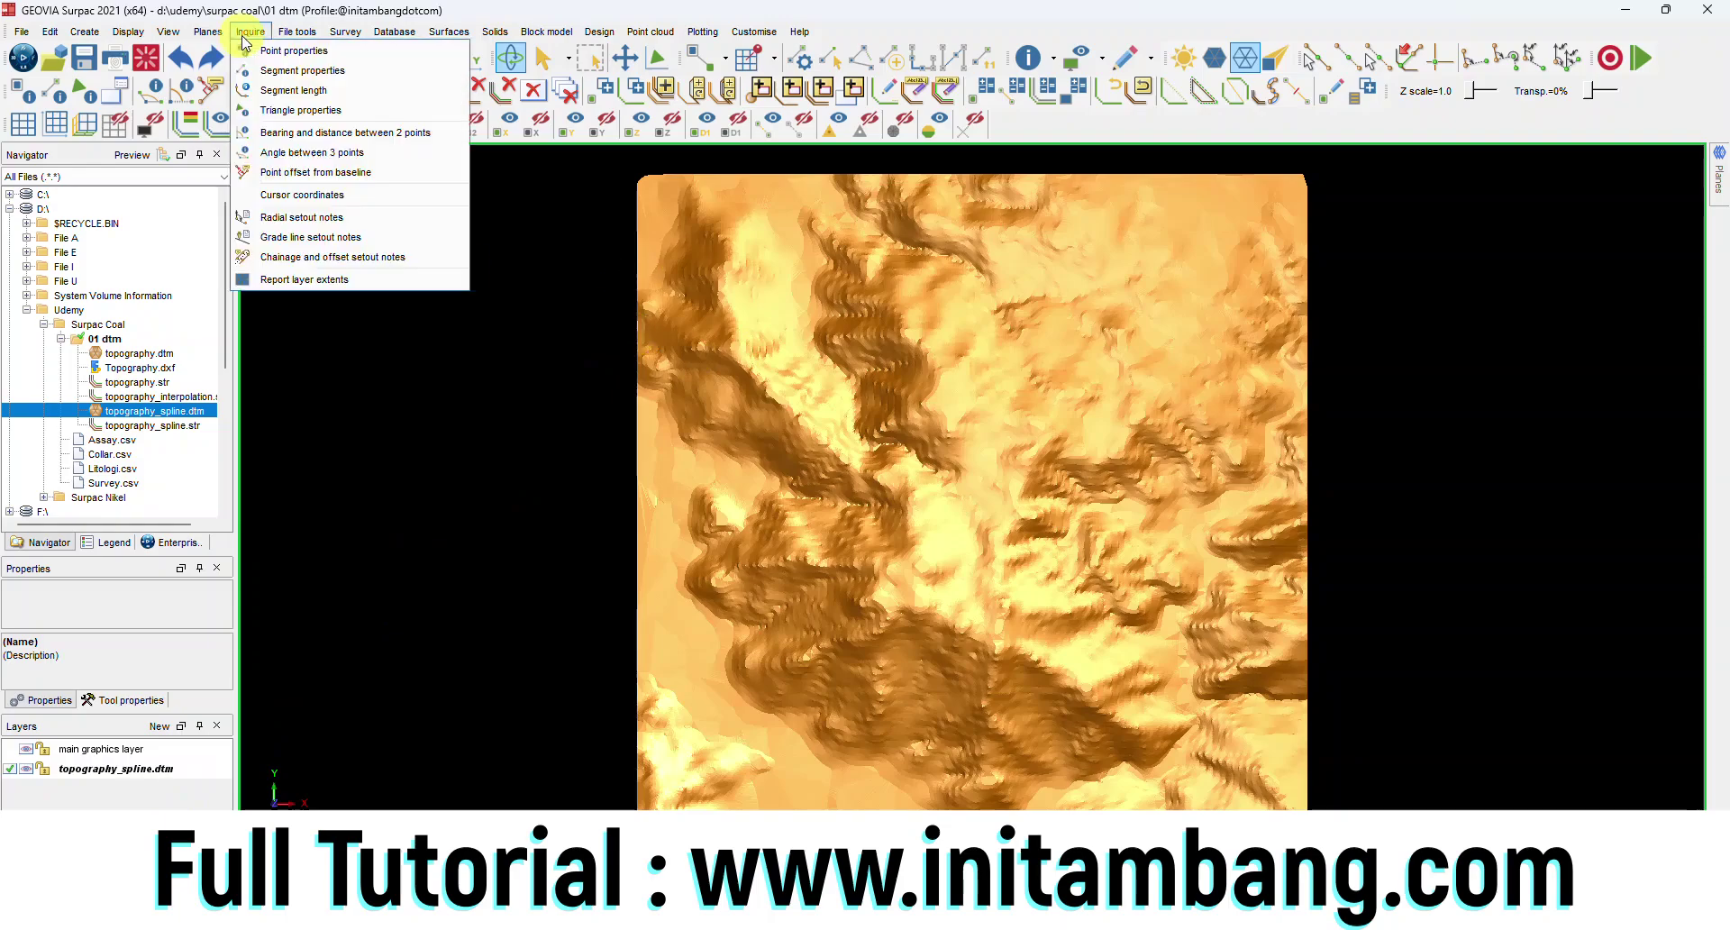
click(328, 281)
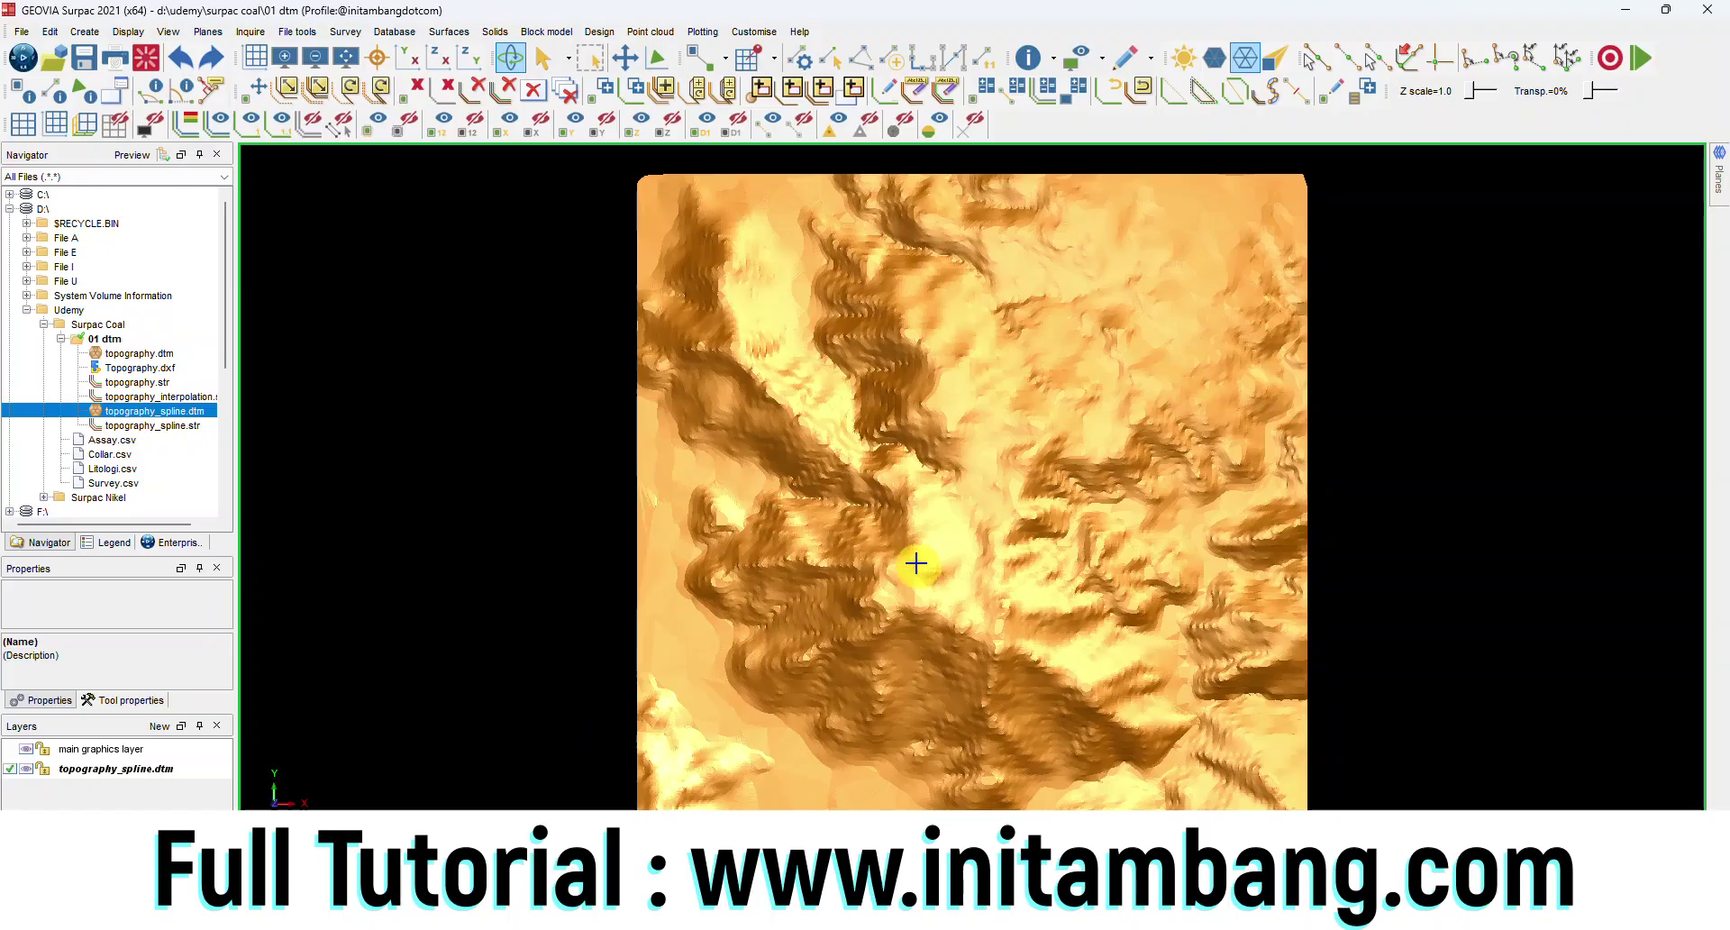
drag(988, 664, 1024, 728)
click(348, 60)
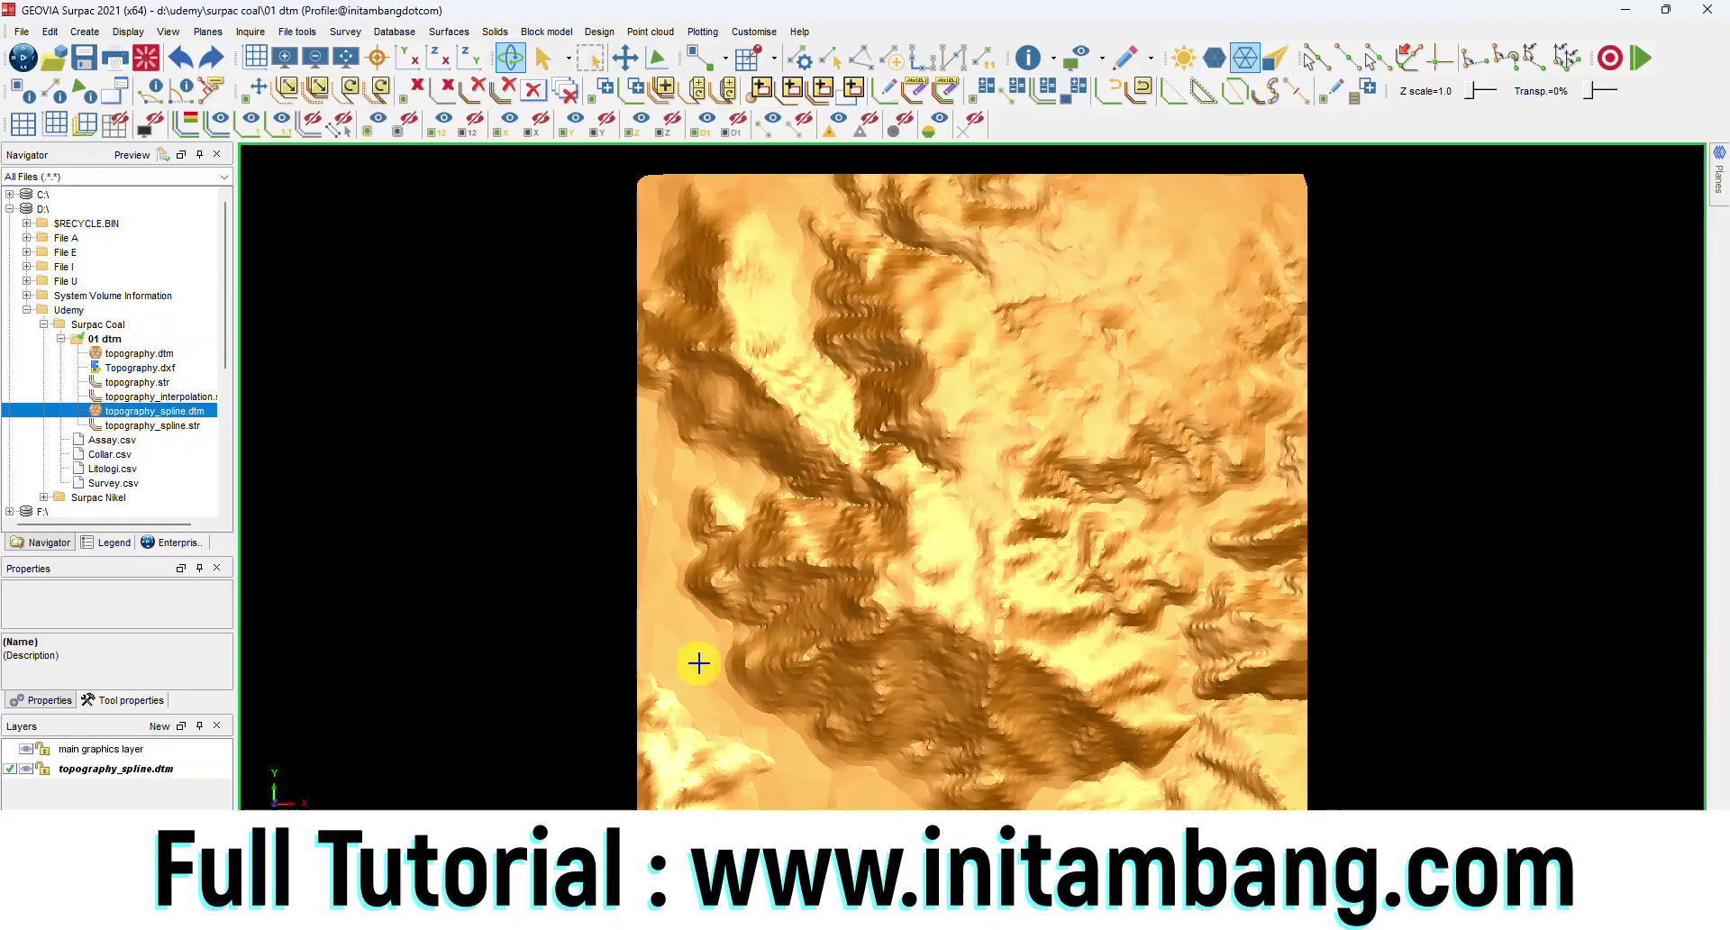
Step: Colour topography_spline.dtm by Z using the set number of bands option with 5 colours from blue to red
click(128, 32)
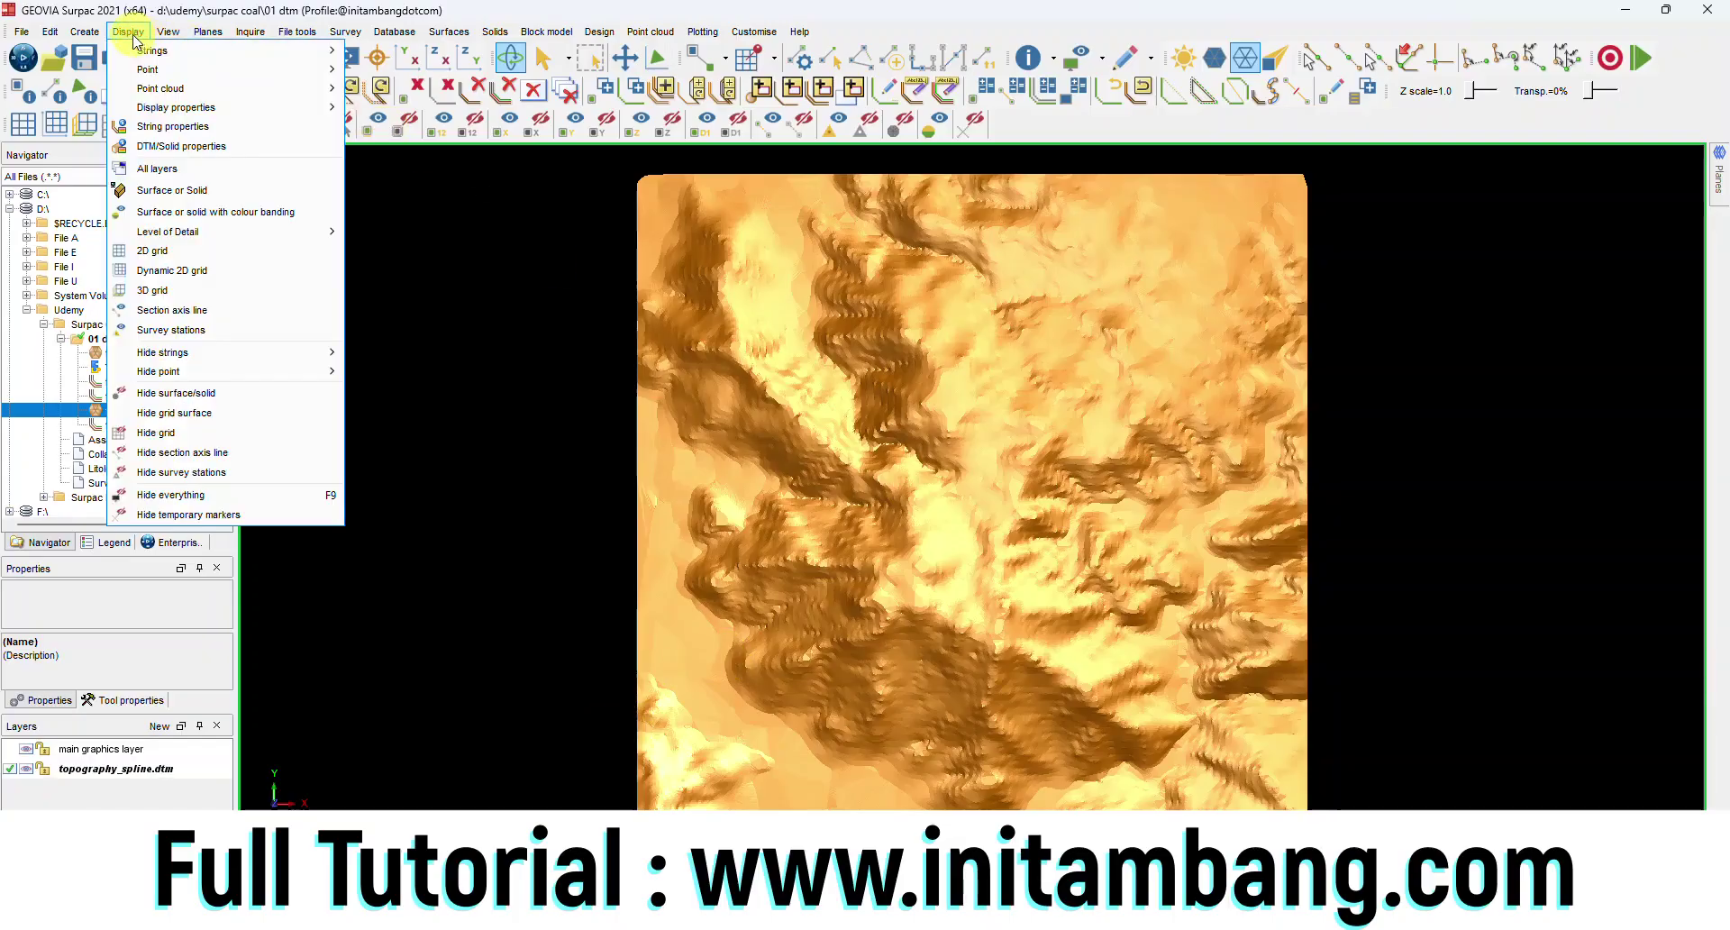
click(167, 212)
click(707, 471)
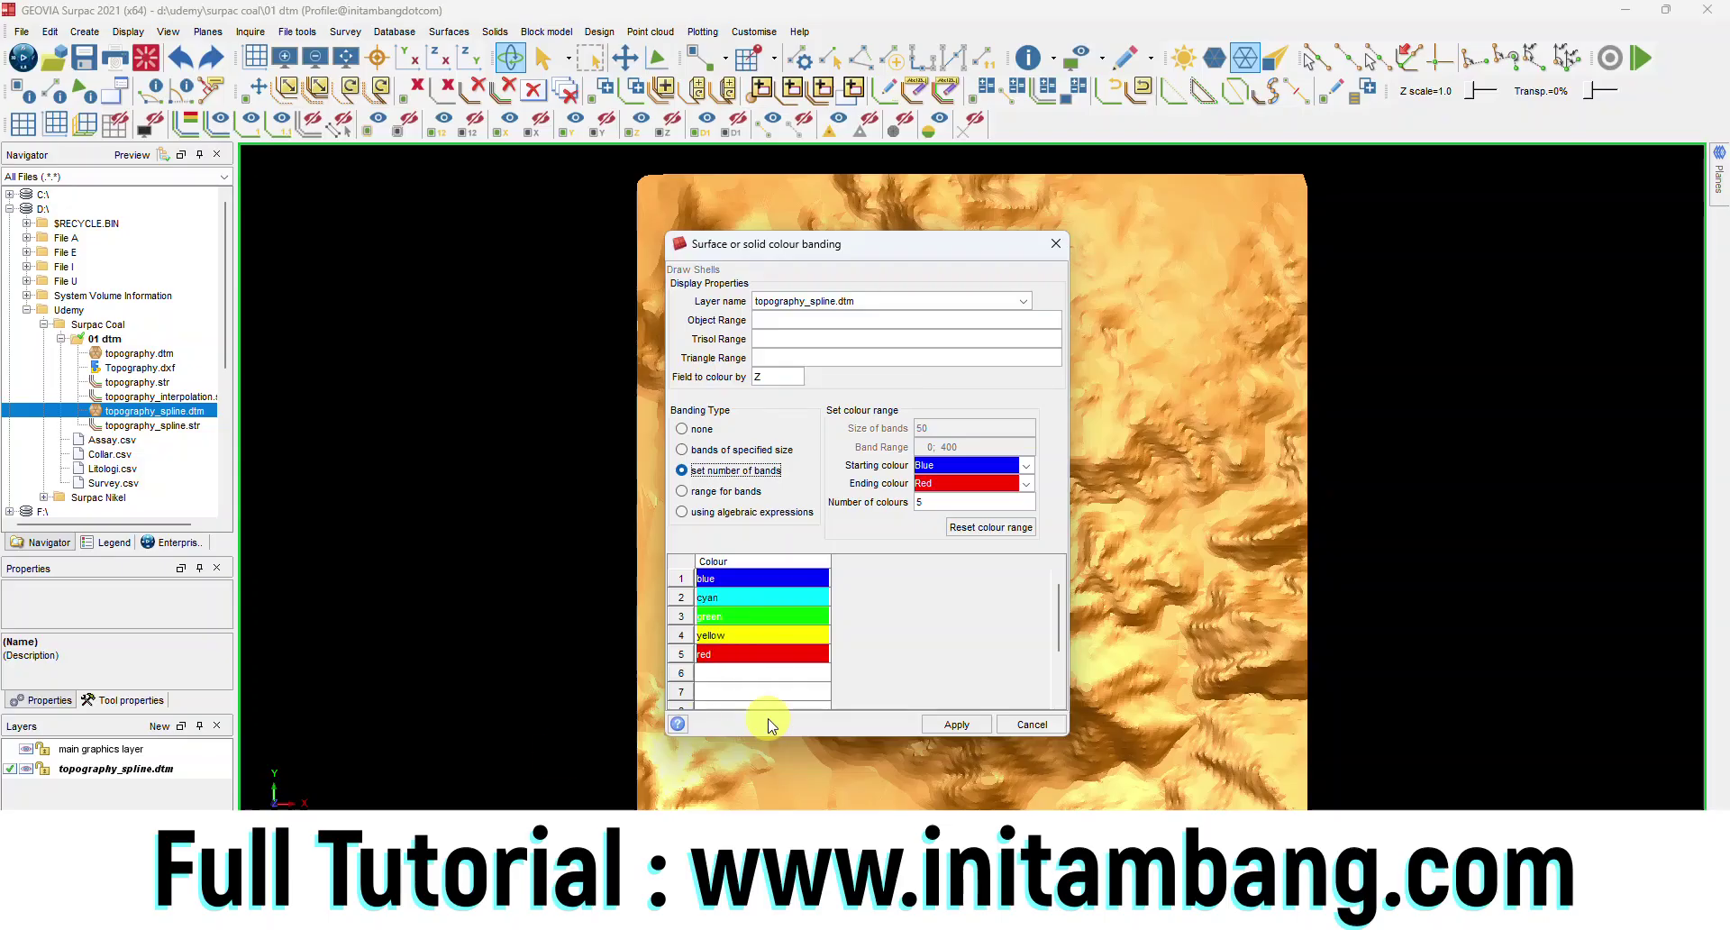
click(955, 724)
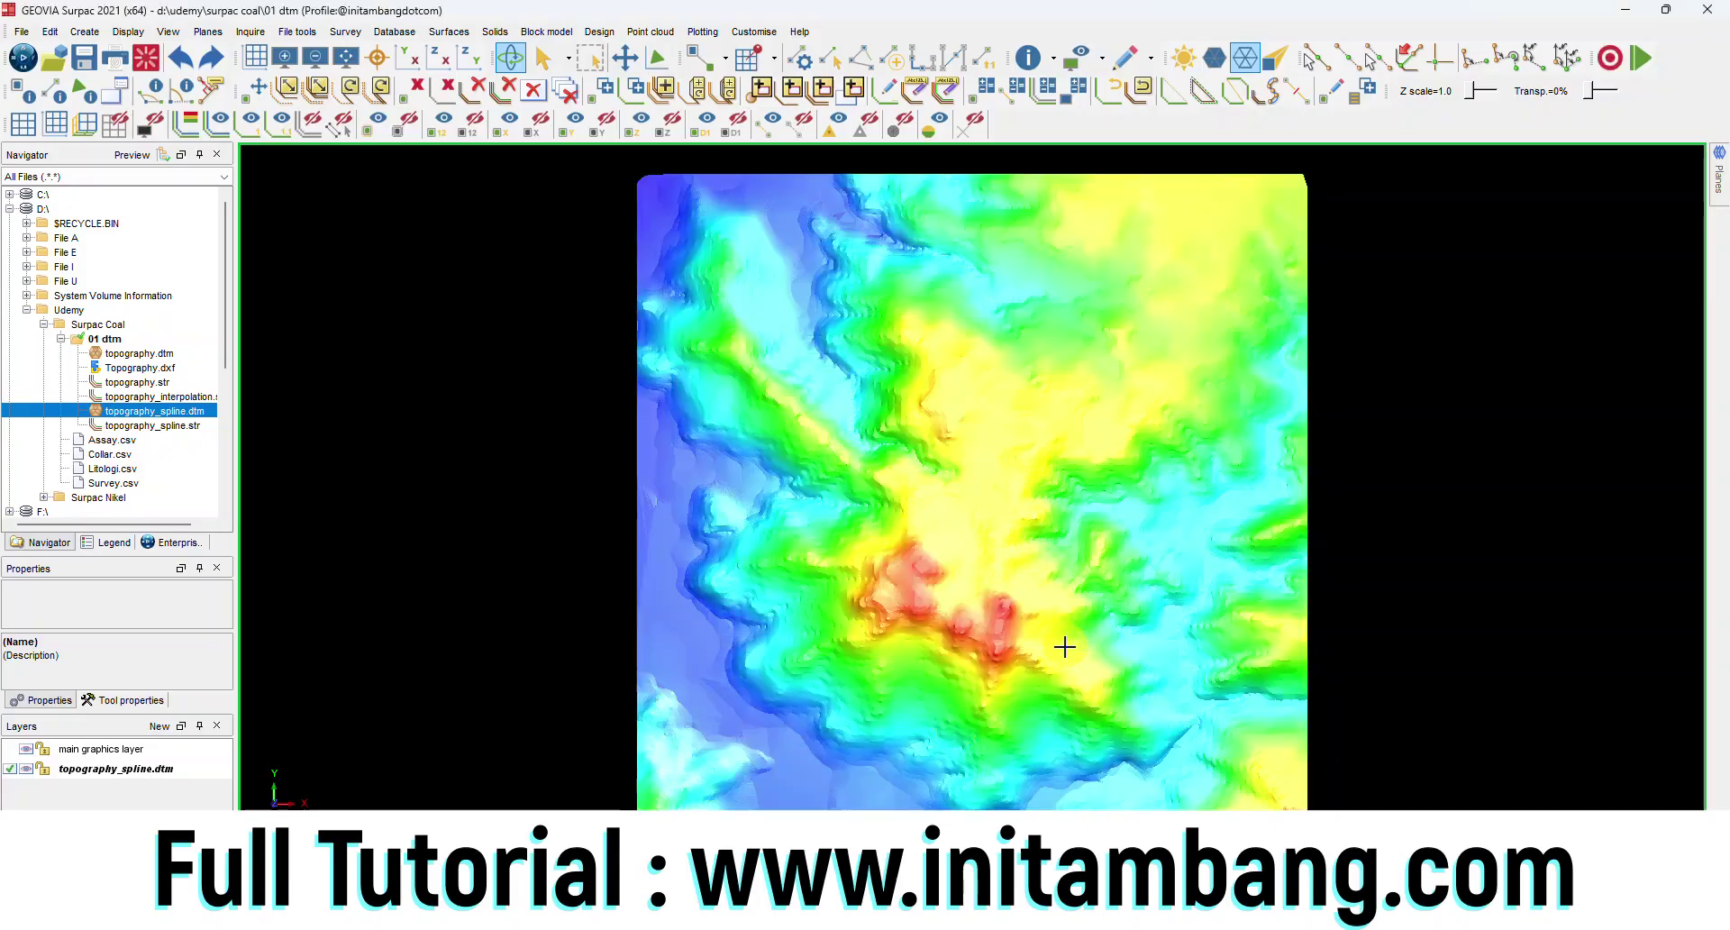
click(856, 488)
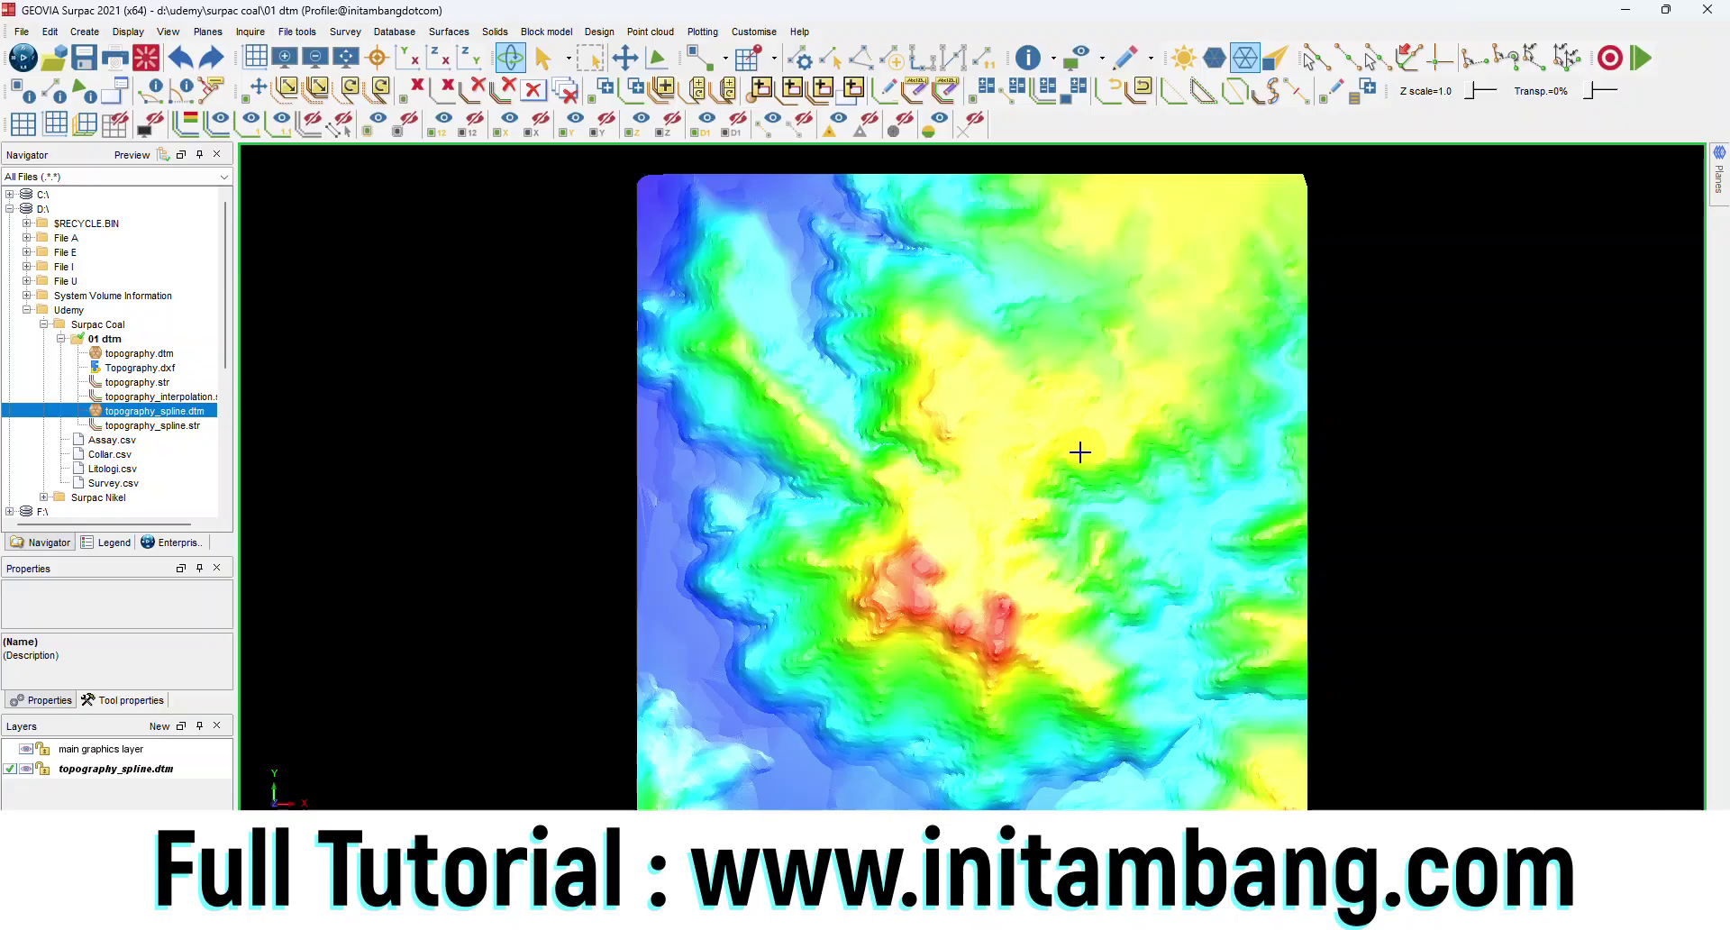
click(930, 571)
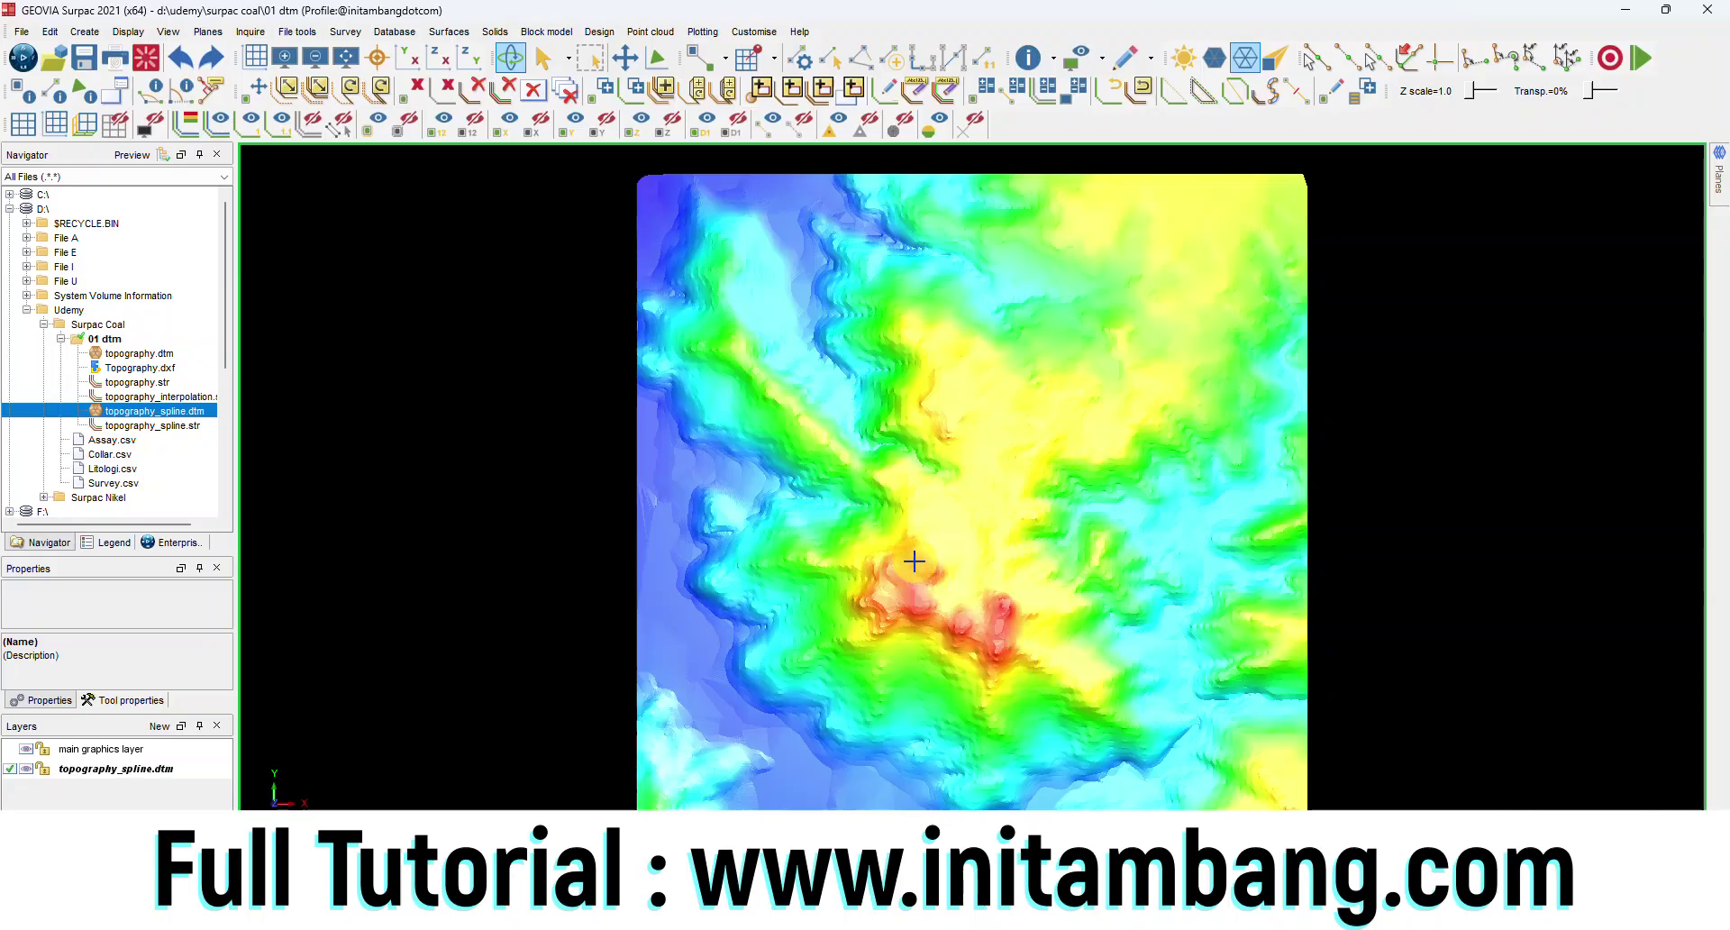
click(979, 639)
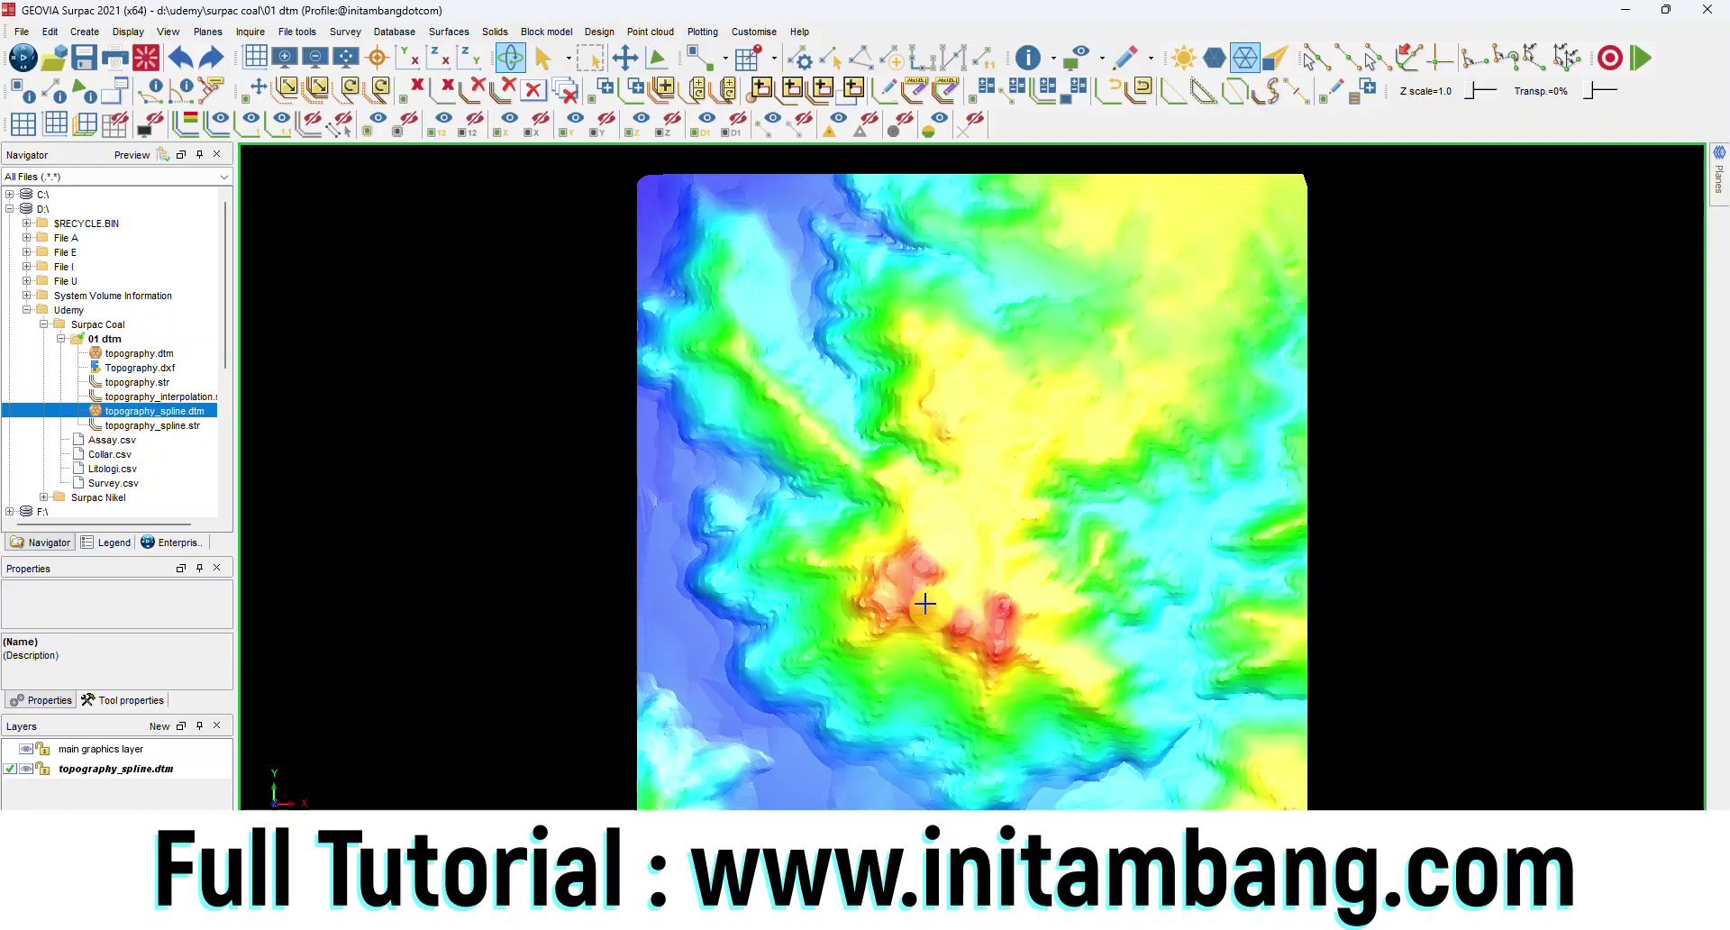
click(986, 537)
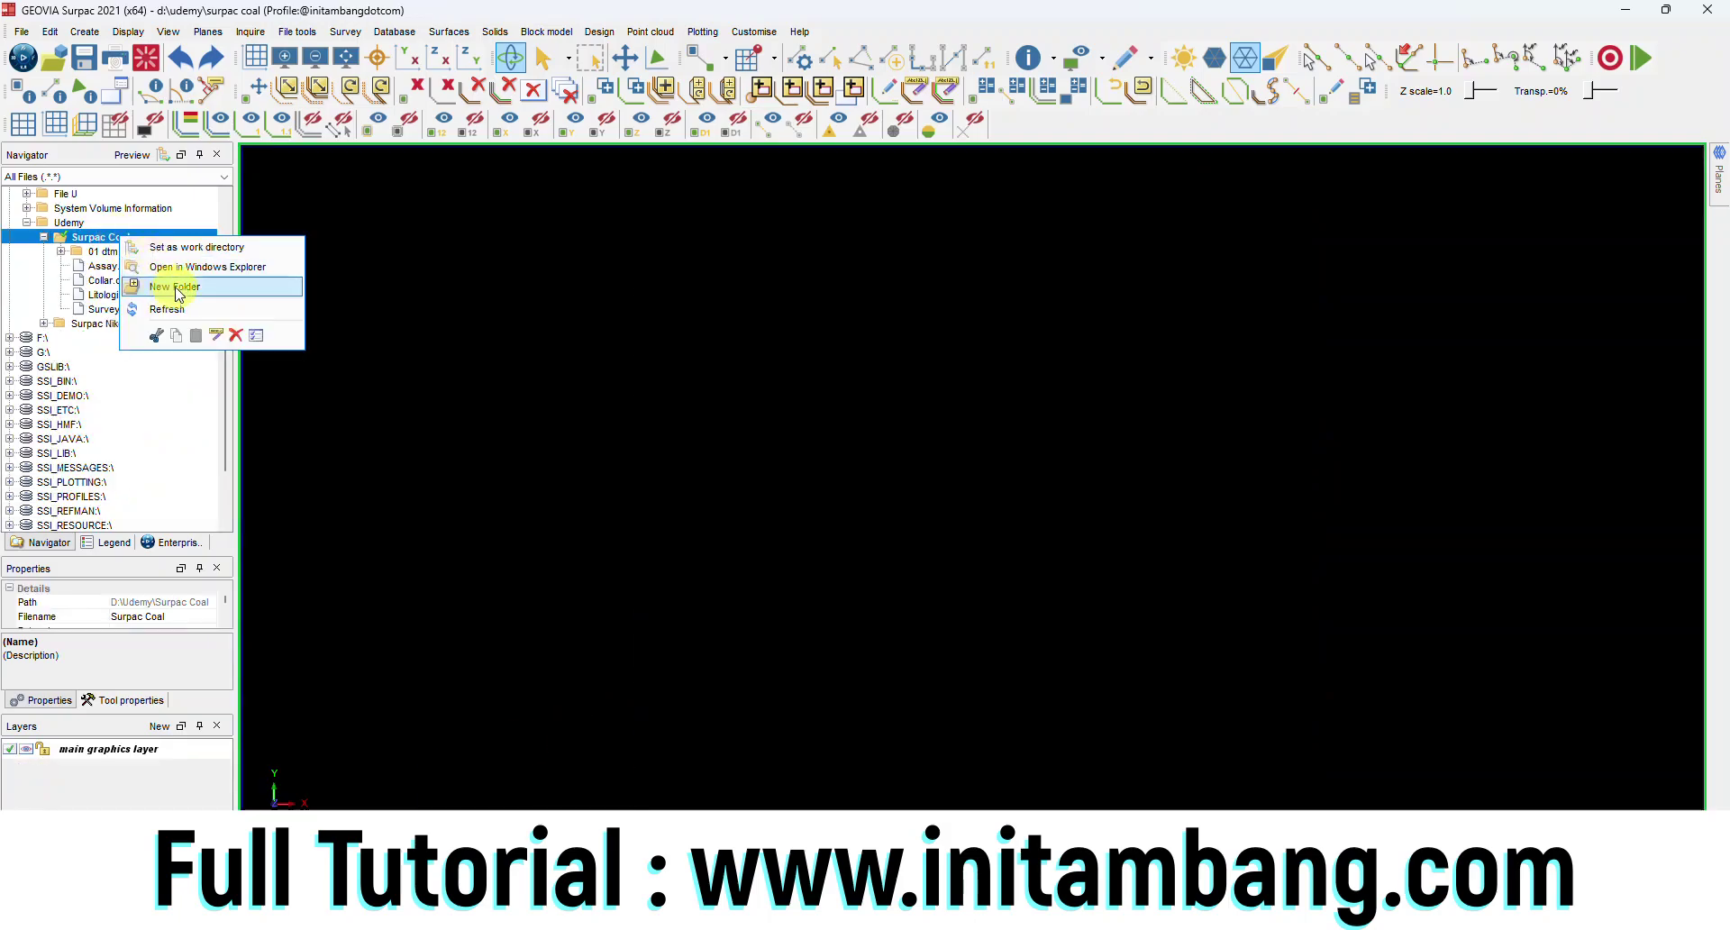
Step: Create a folder named 02 database inside Surpac Coal and set it as the work directory
click(177, 289)
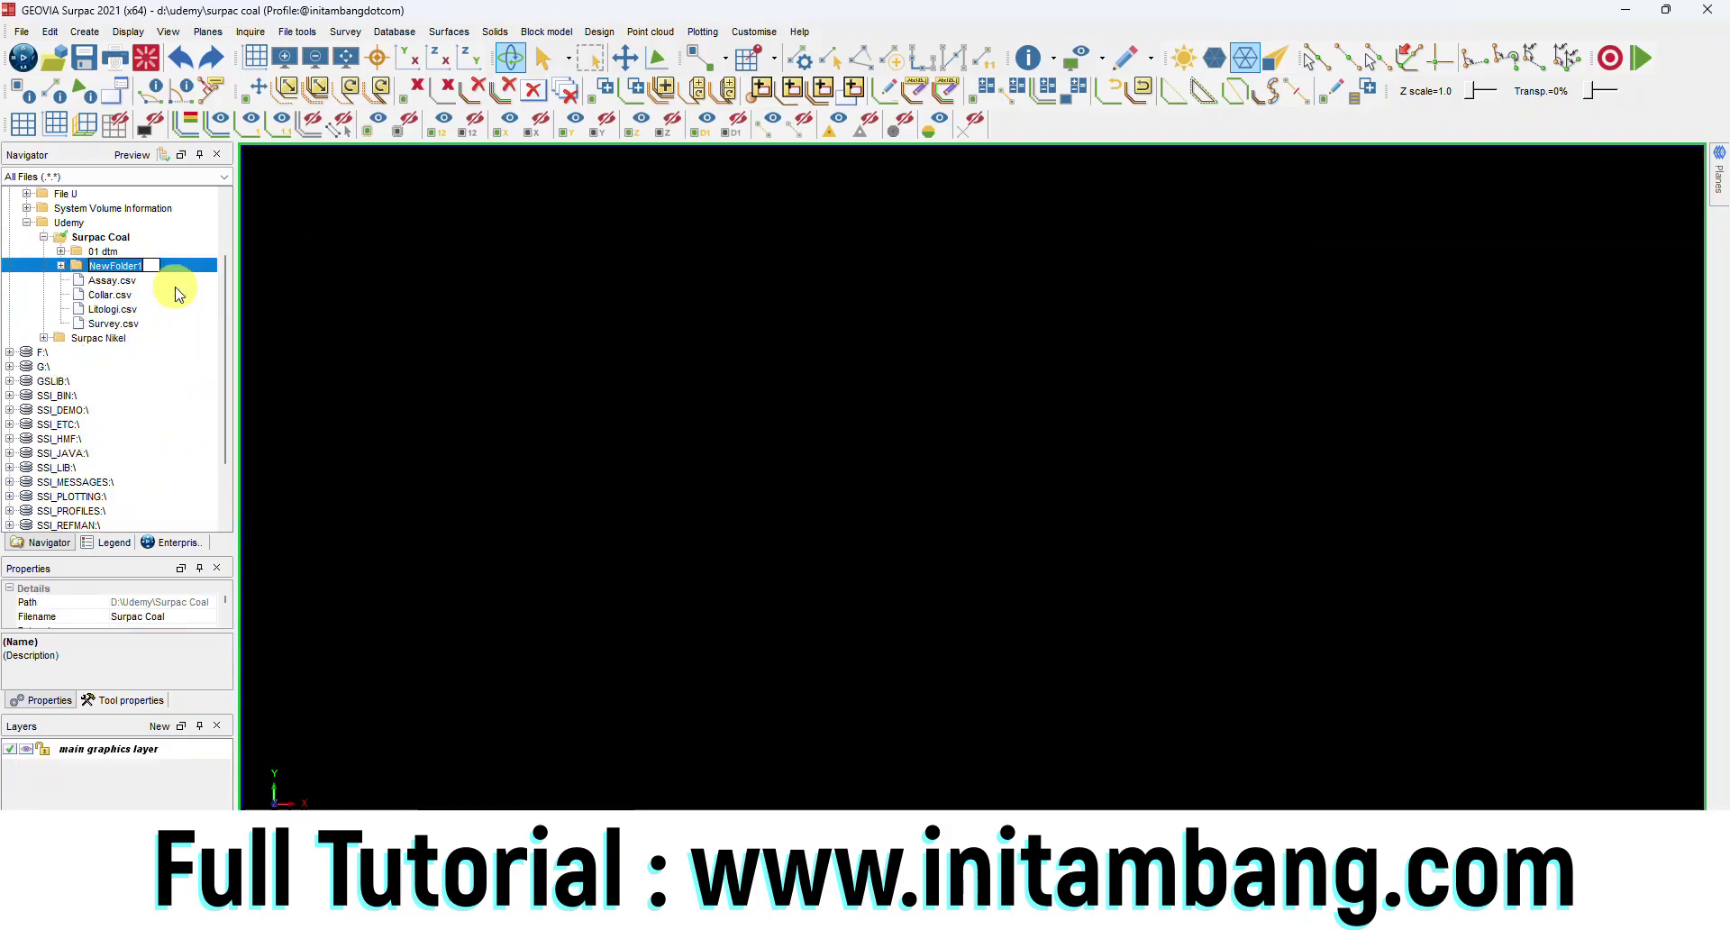
text(02 database)
key(Return)
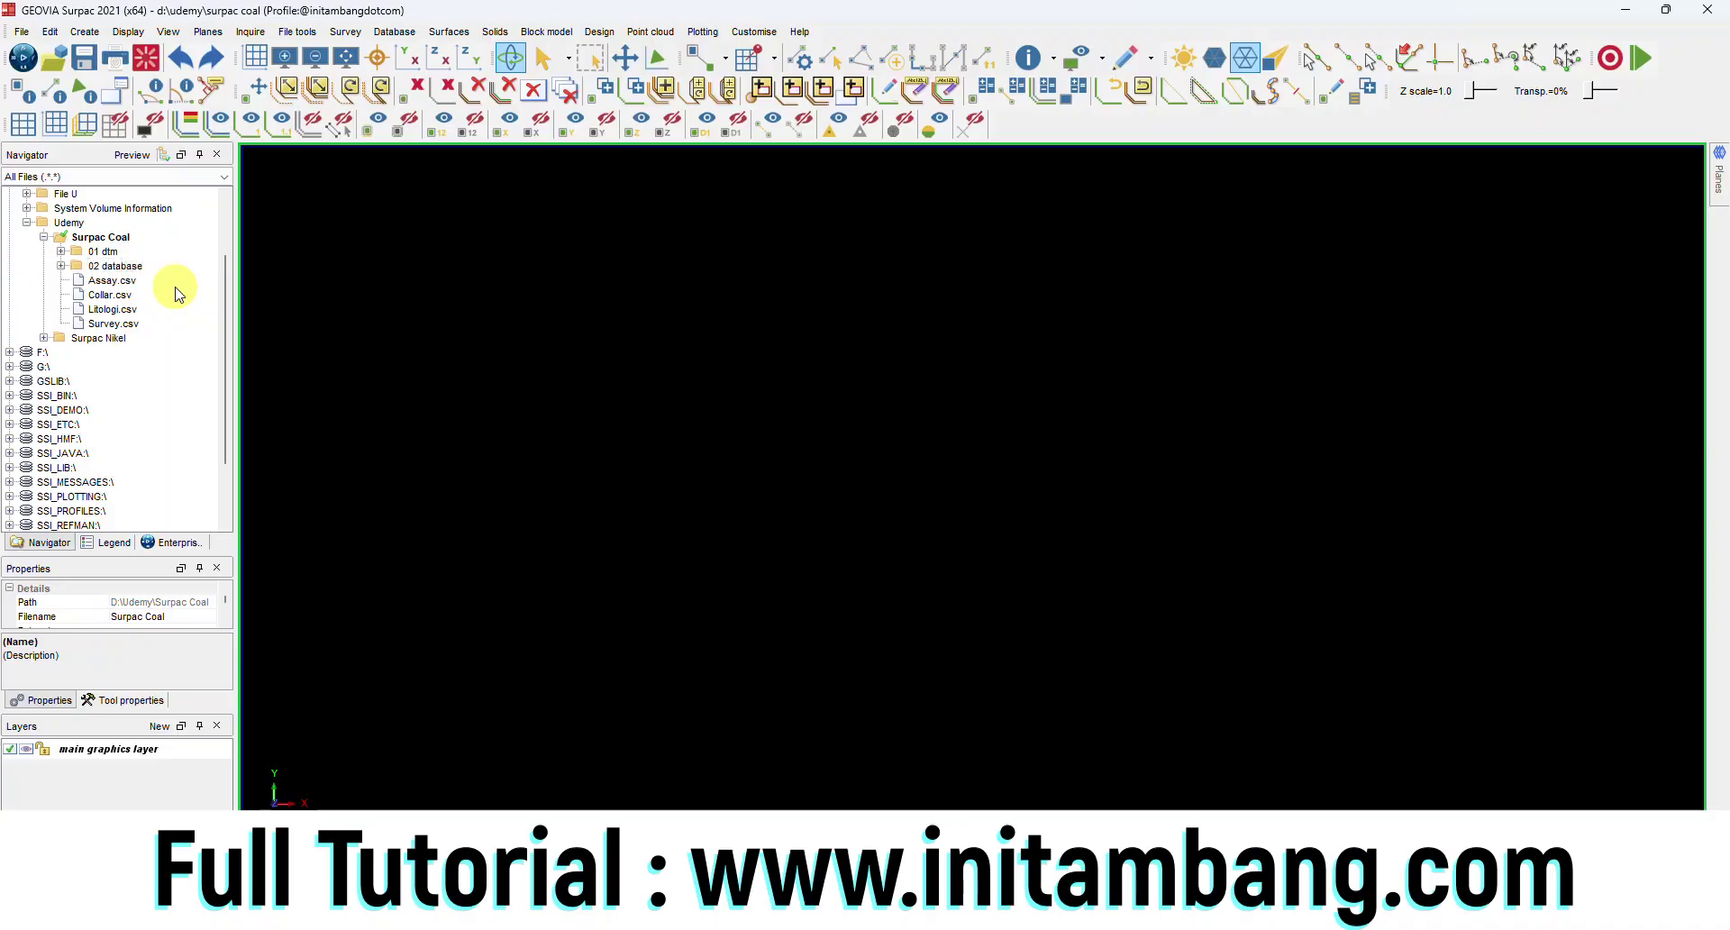
right_click(133, 267)
click(147, 281)
Step: Move Assay.csv, Collar.csv, Litologi.csv and Survey.csv from Surpac Coal into the 02 database folder
click(144, 282)
shift+click(118, 324)
right_click(118, 309)
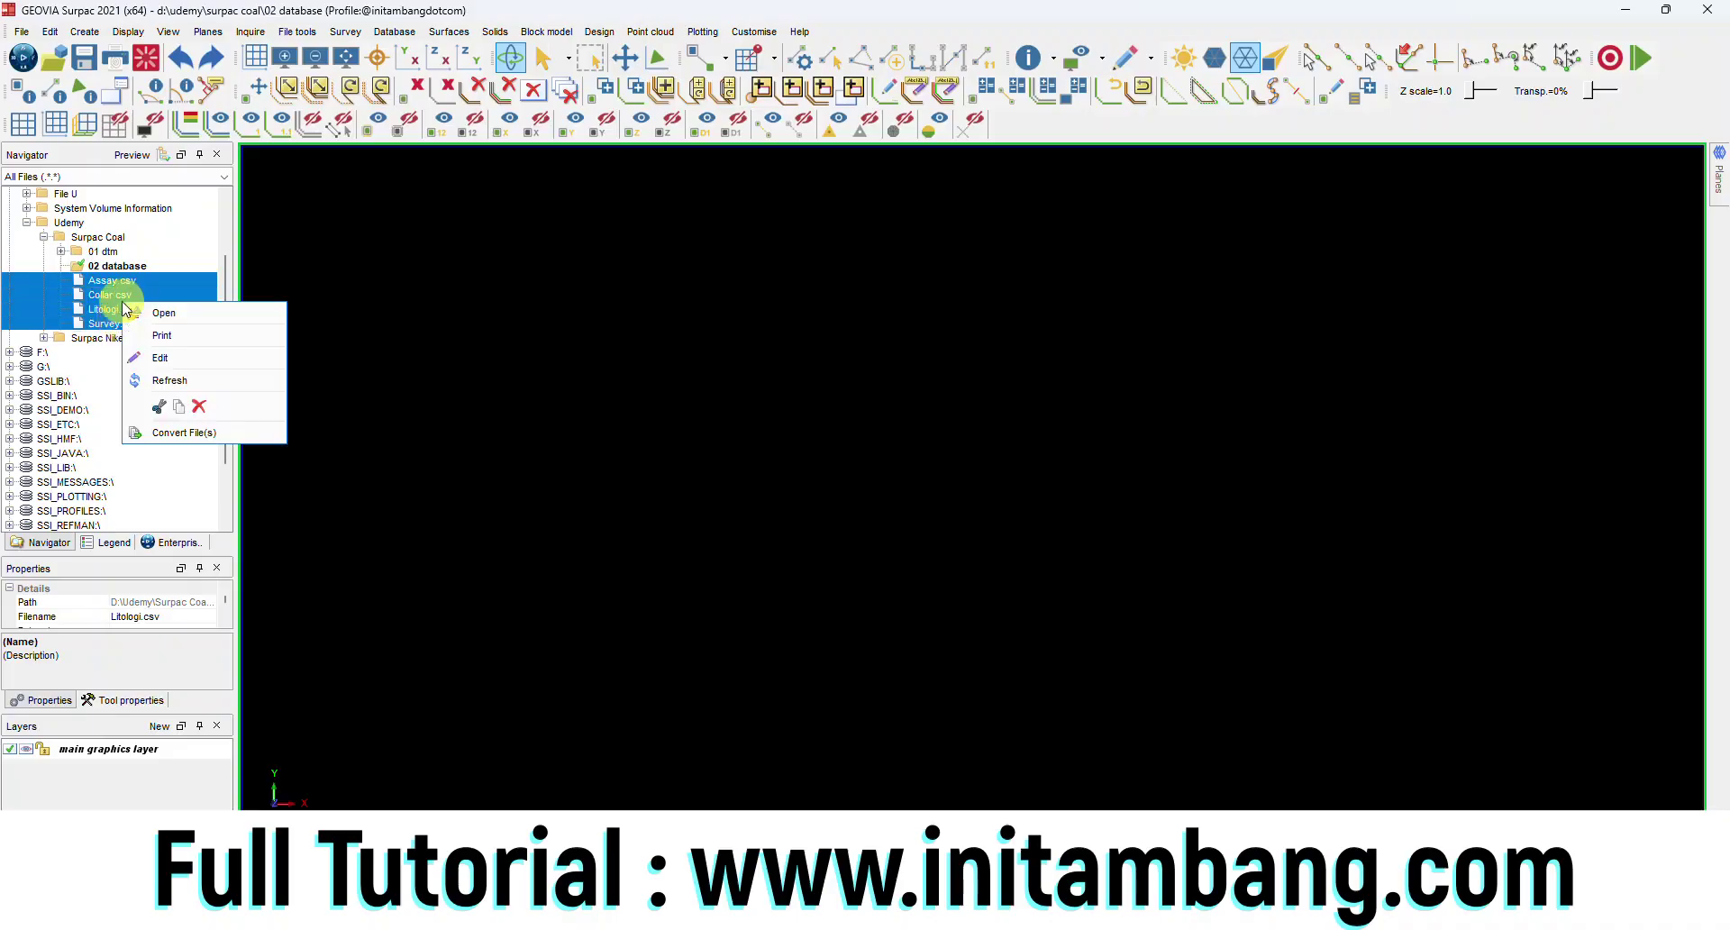
click(170, 376)
click(119, 266)
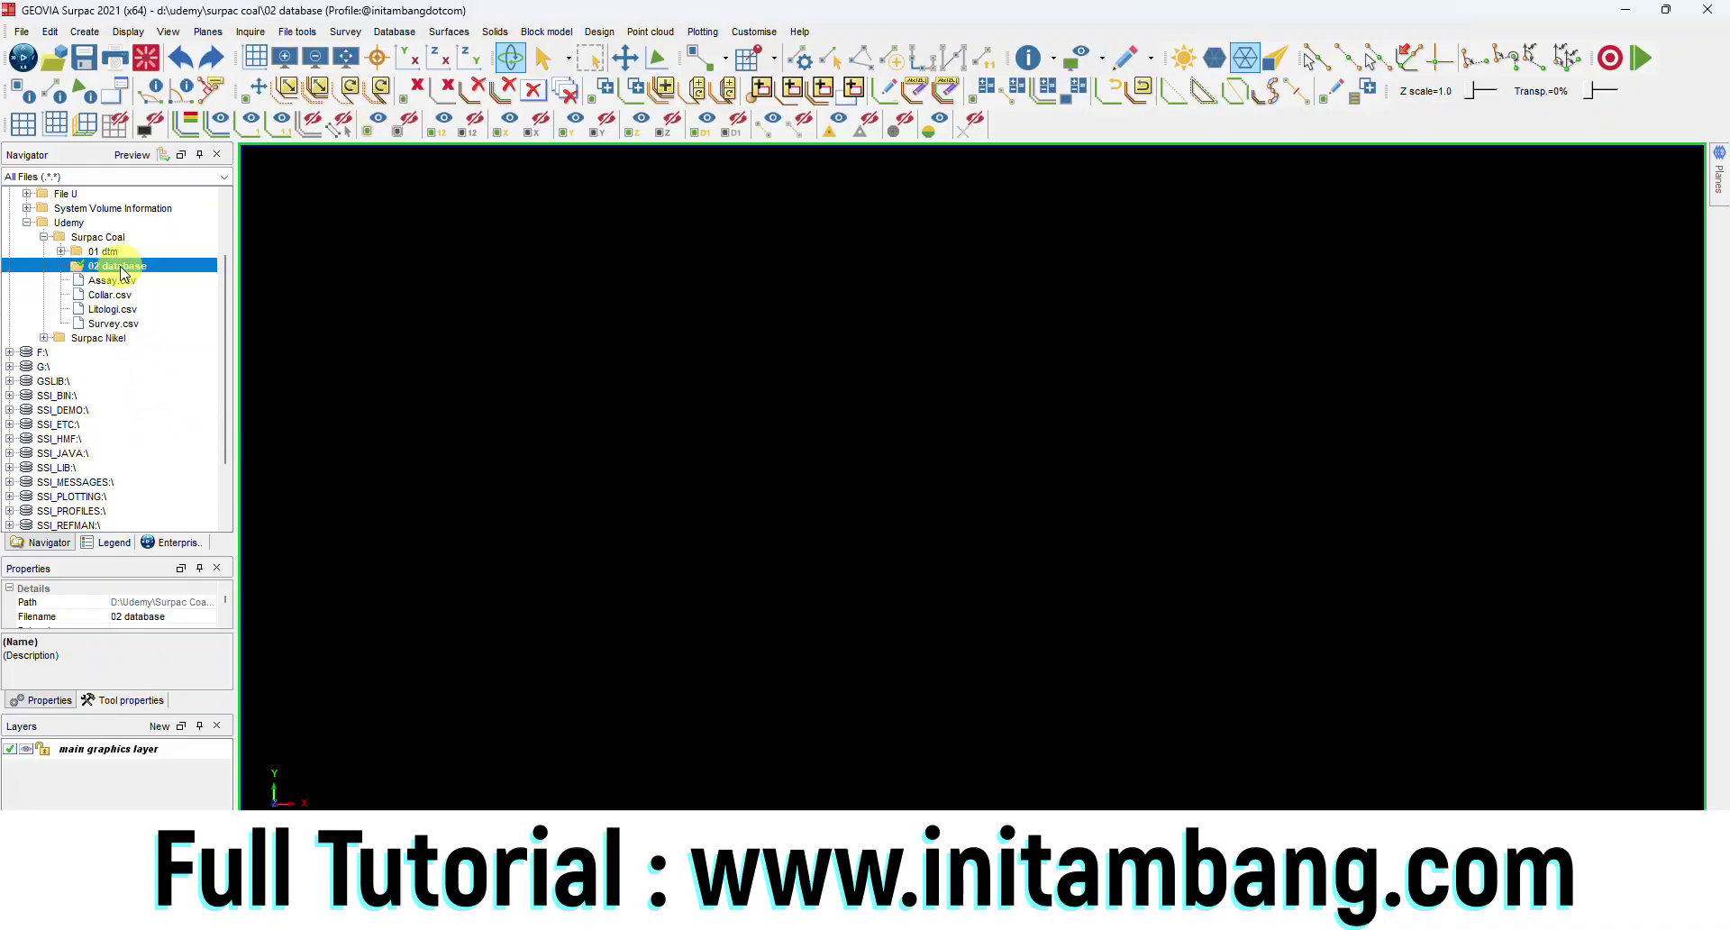
right_click(119, 266)
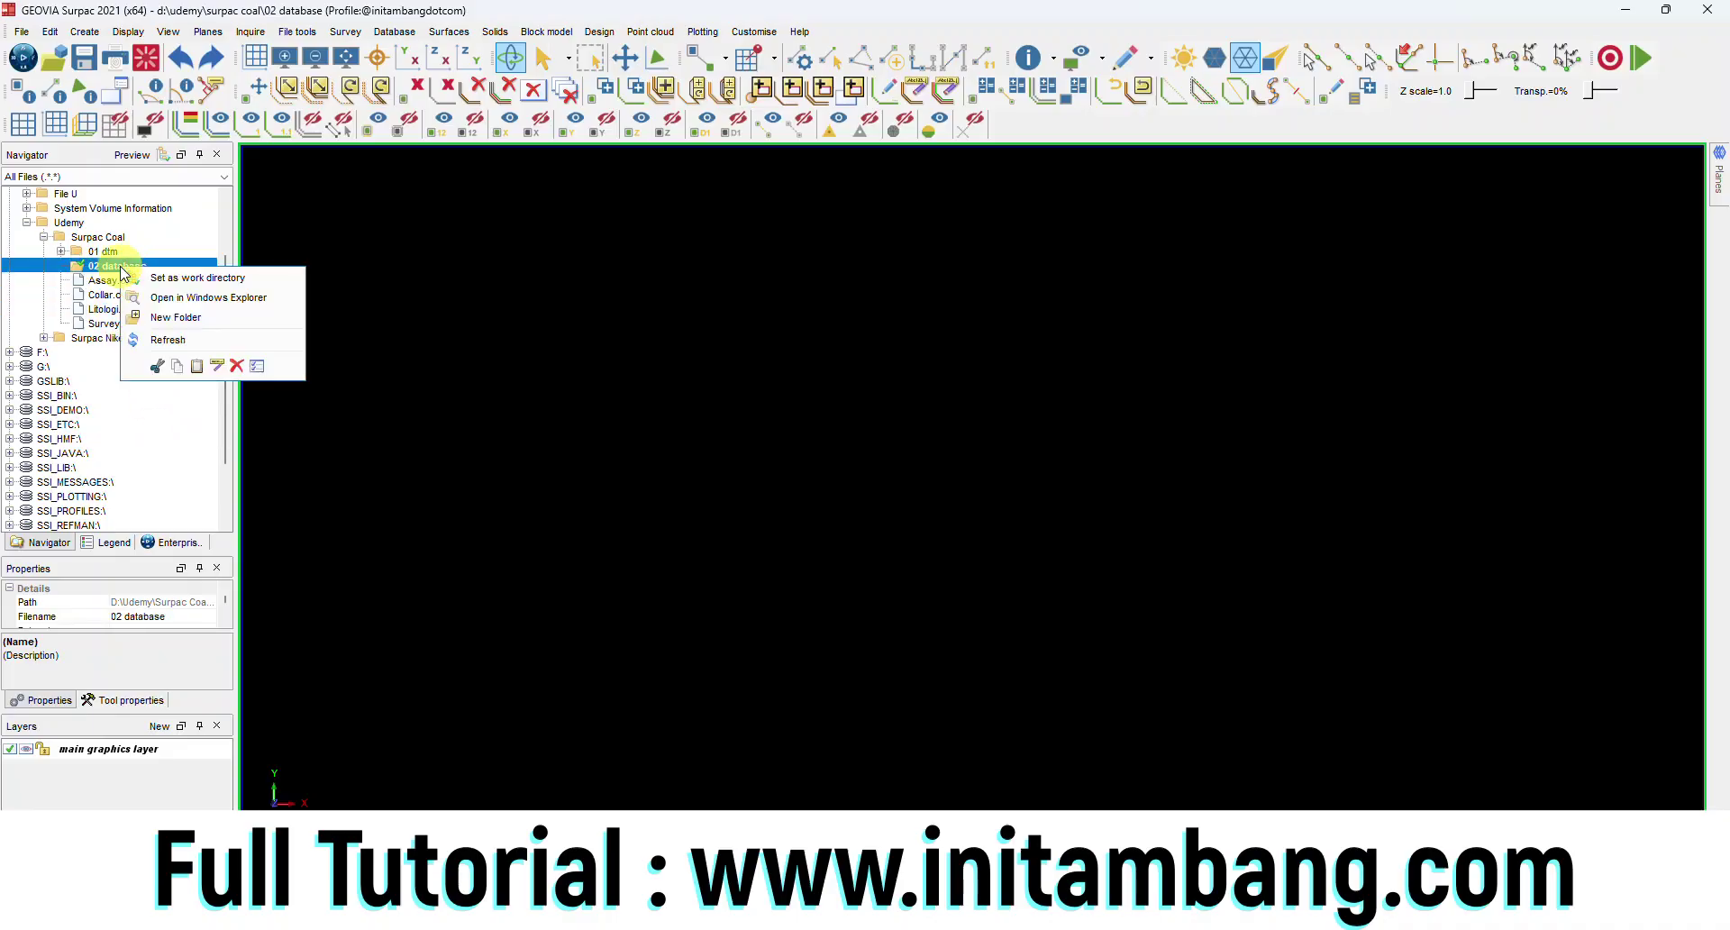
click(196, 368)
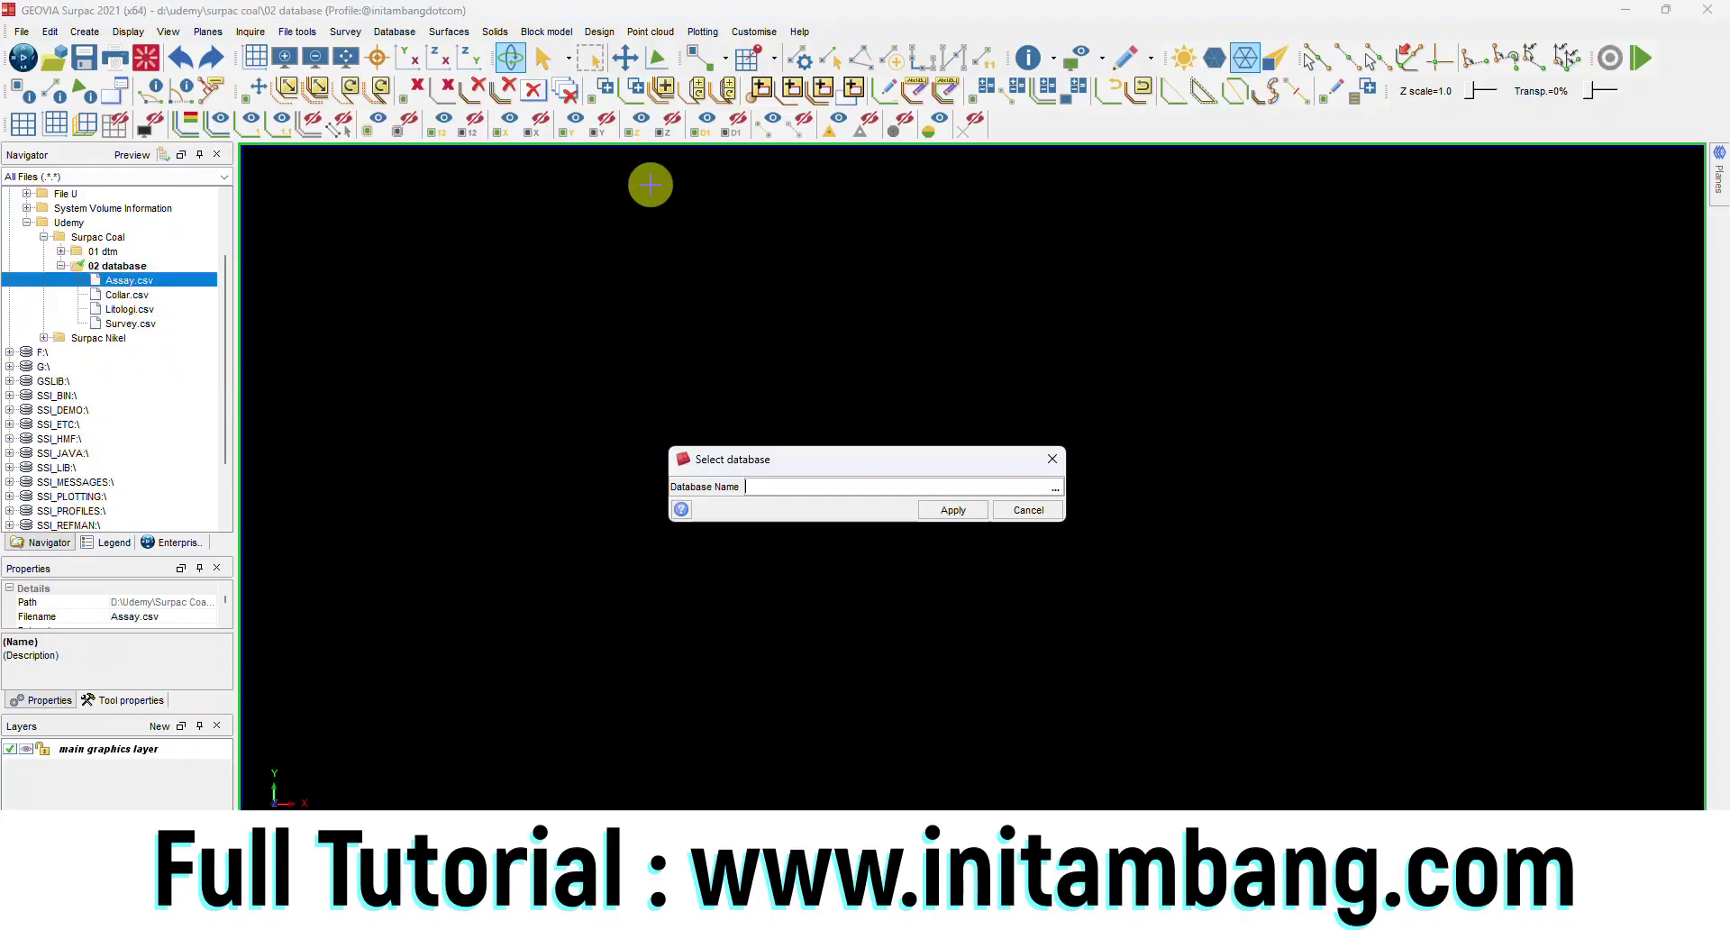
Step: Enter db_coal as the database name and confirm it
text(db_coal)
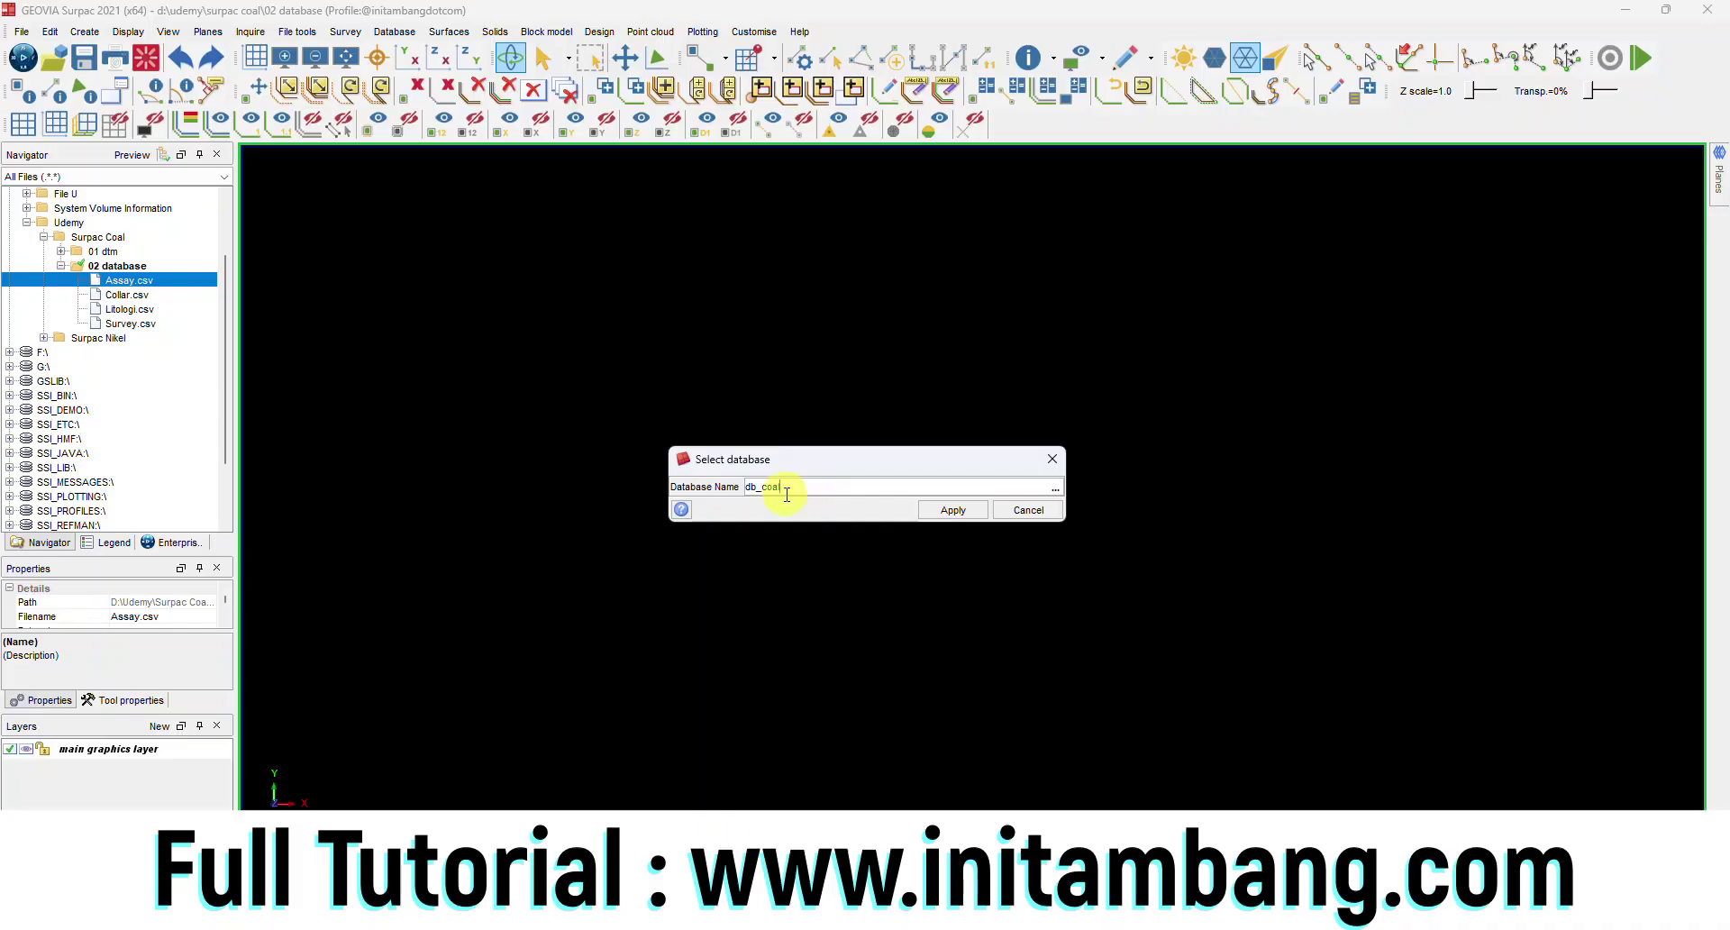
key(Return)
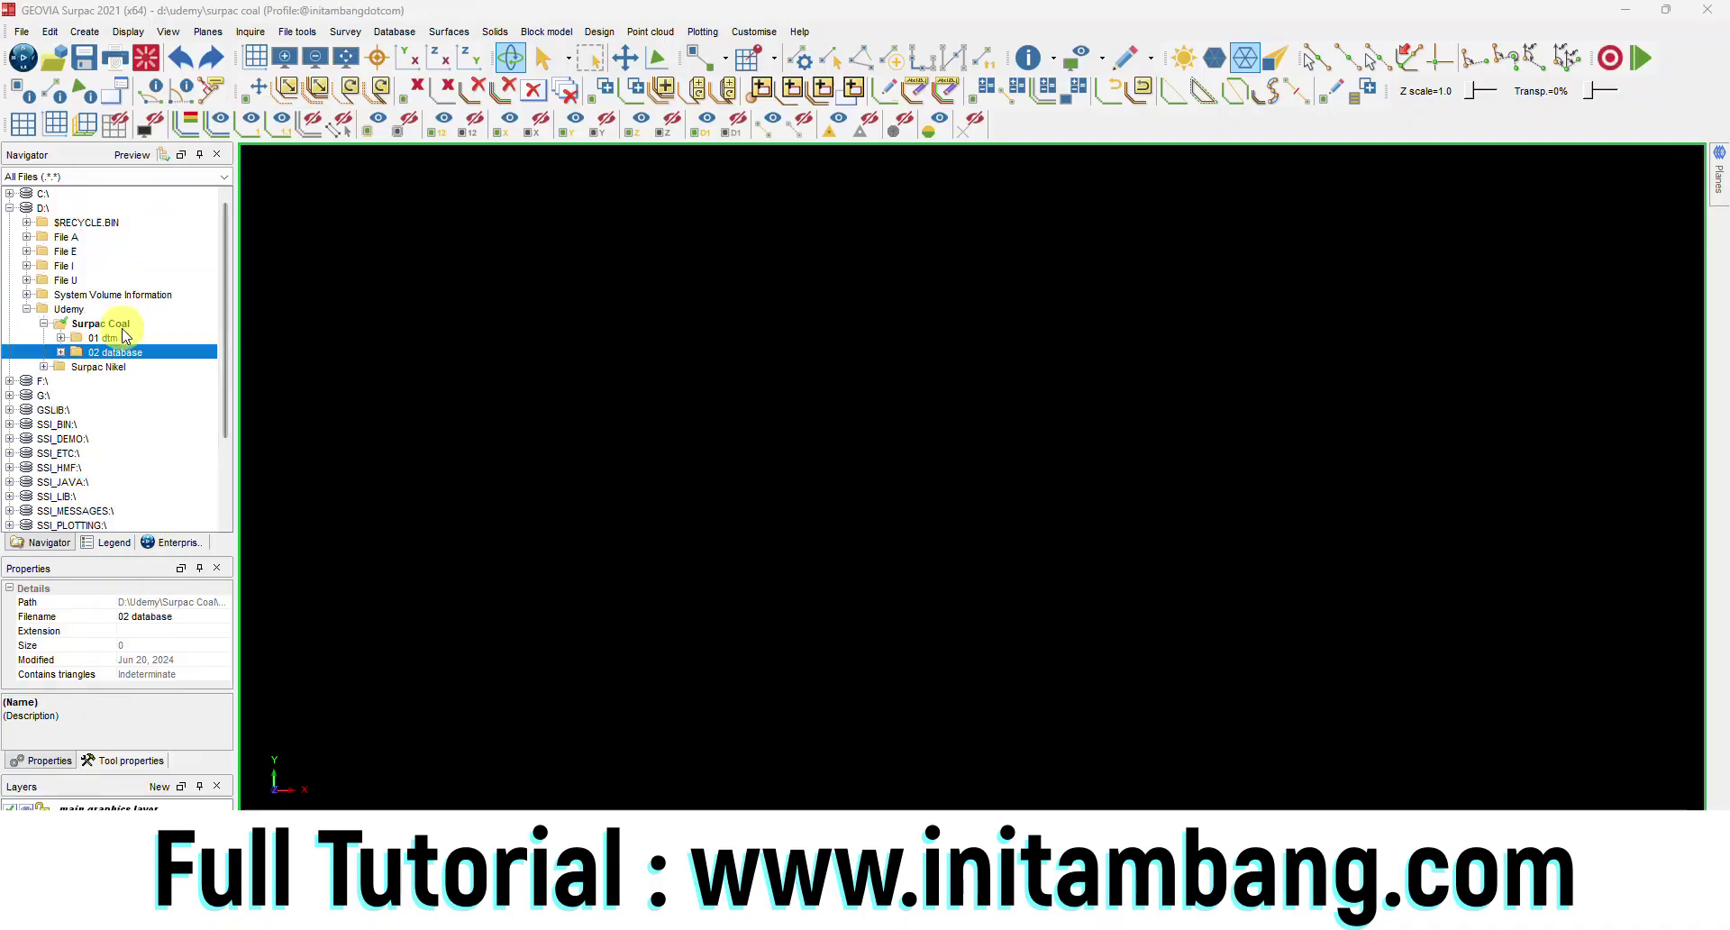
Step: Create a folder named 03 bor geologi inside Surpac Coal and set it as the work directory
click(101, 323)
right_click(118, 328)
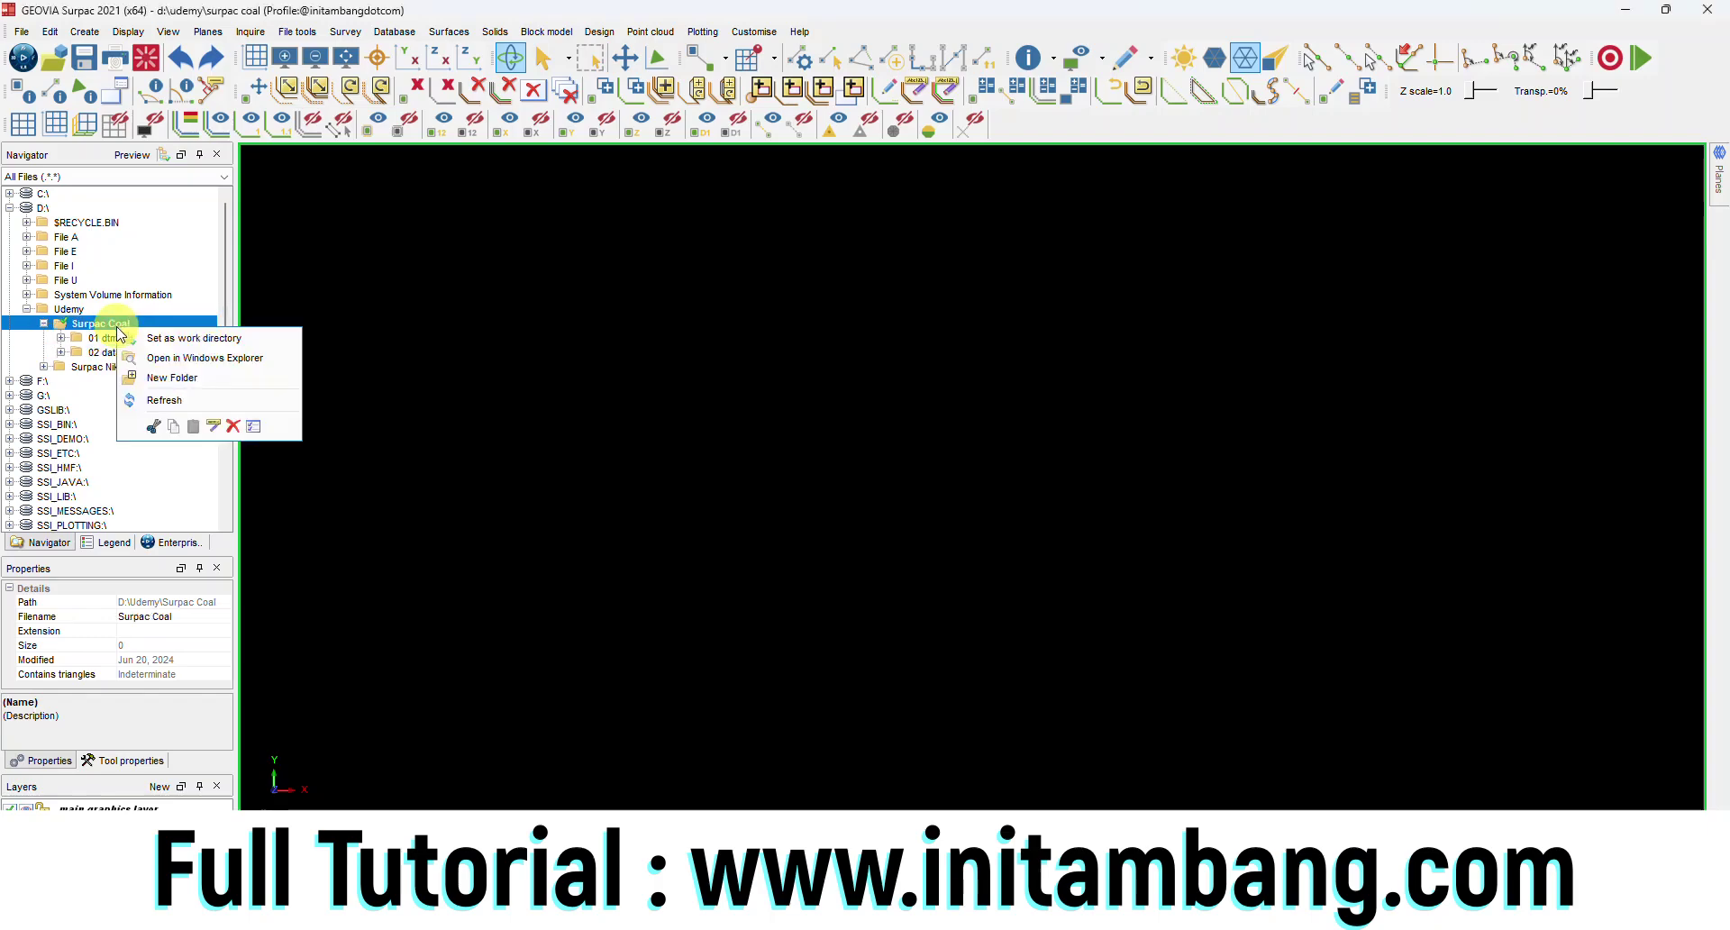
click(171, 378)
text(03 bor geologi)
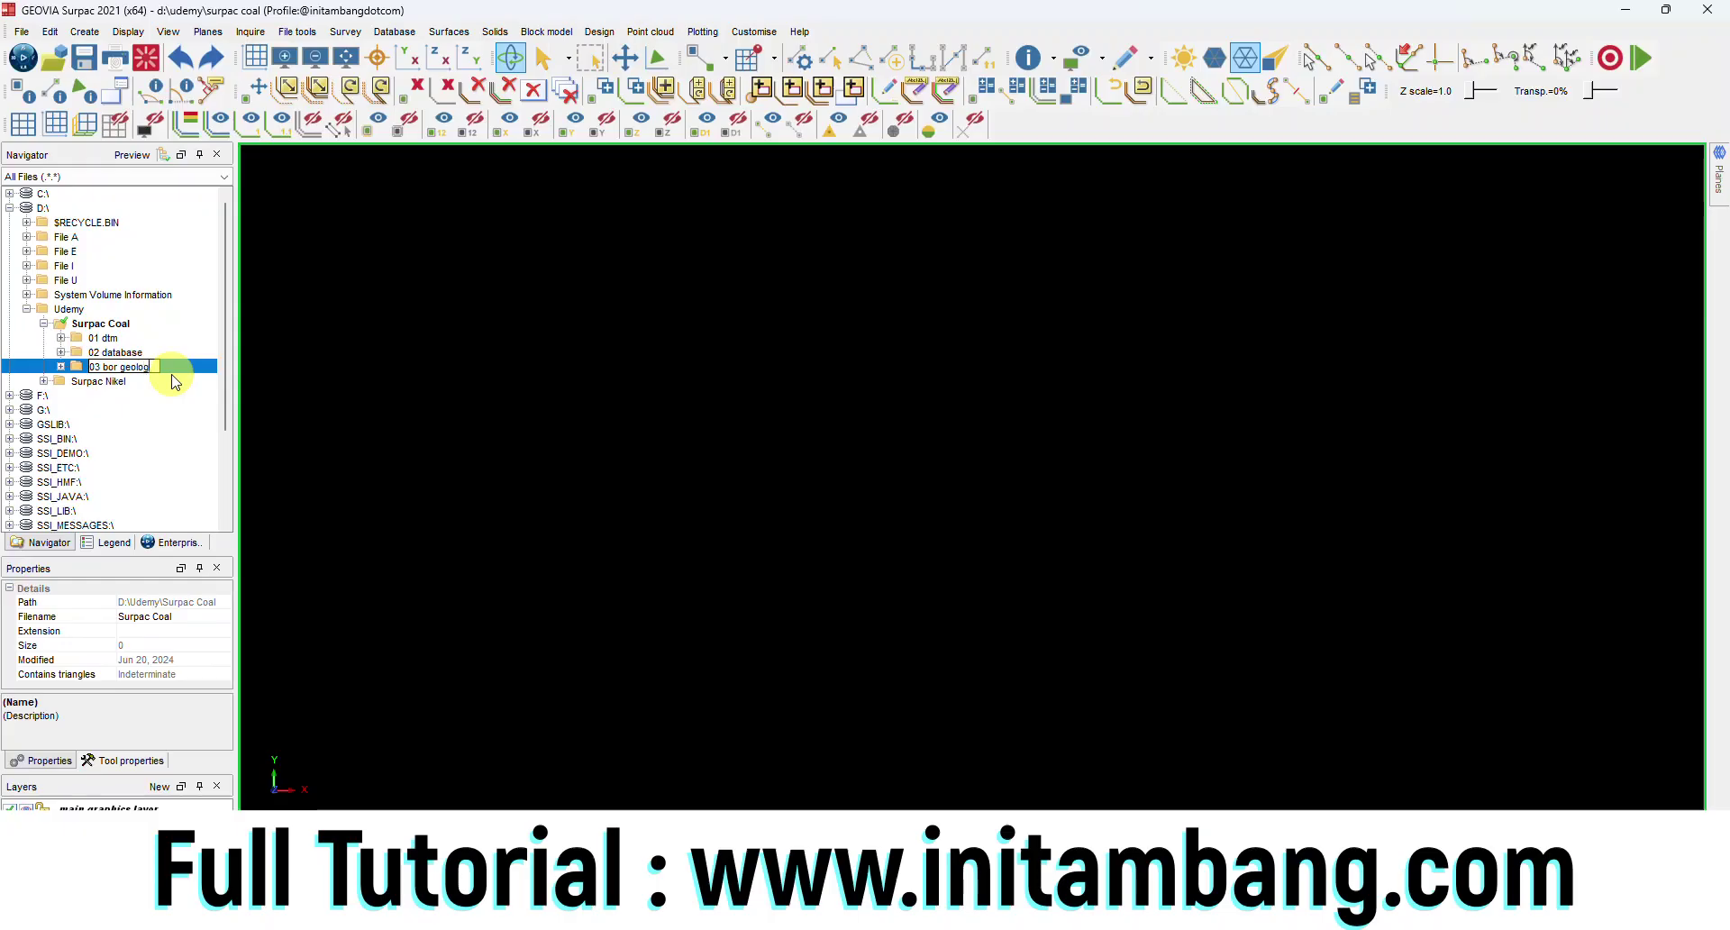
key(Return)
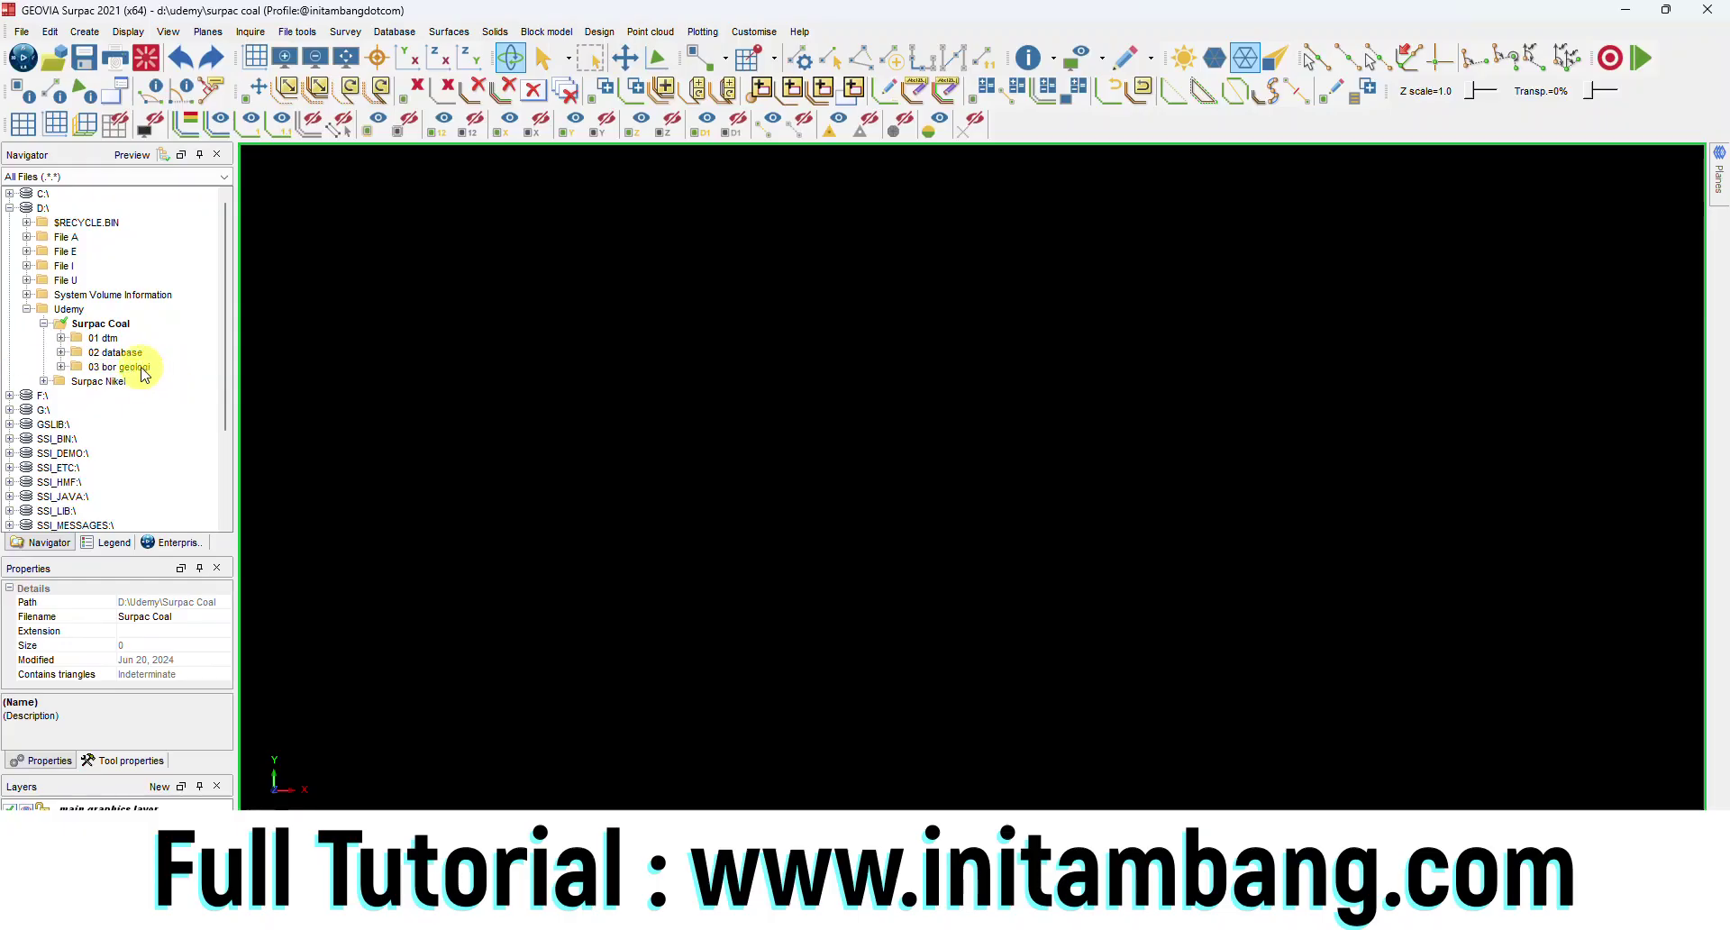
right_click(144, 369)
click(162, 378)
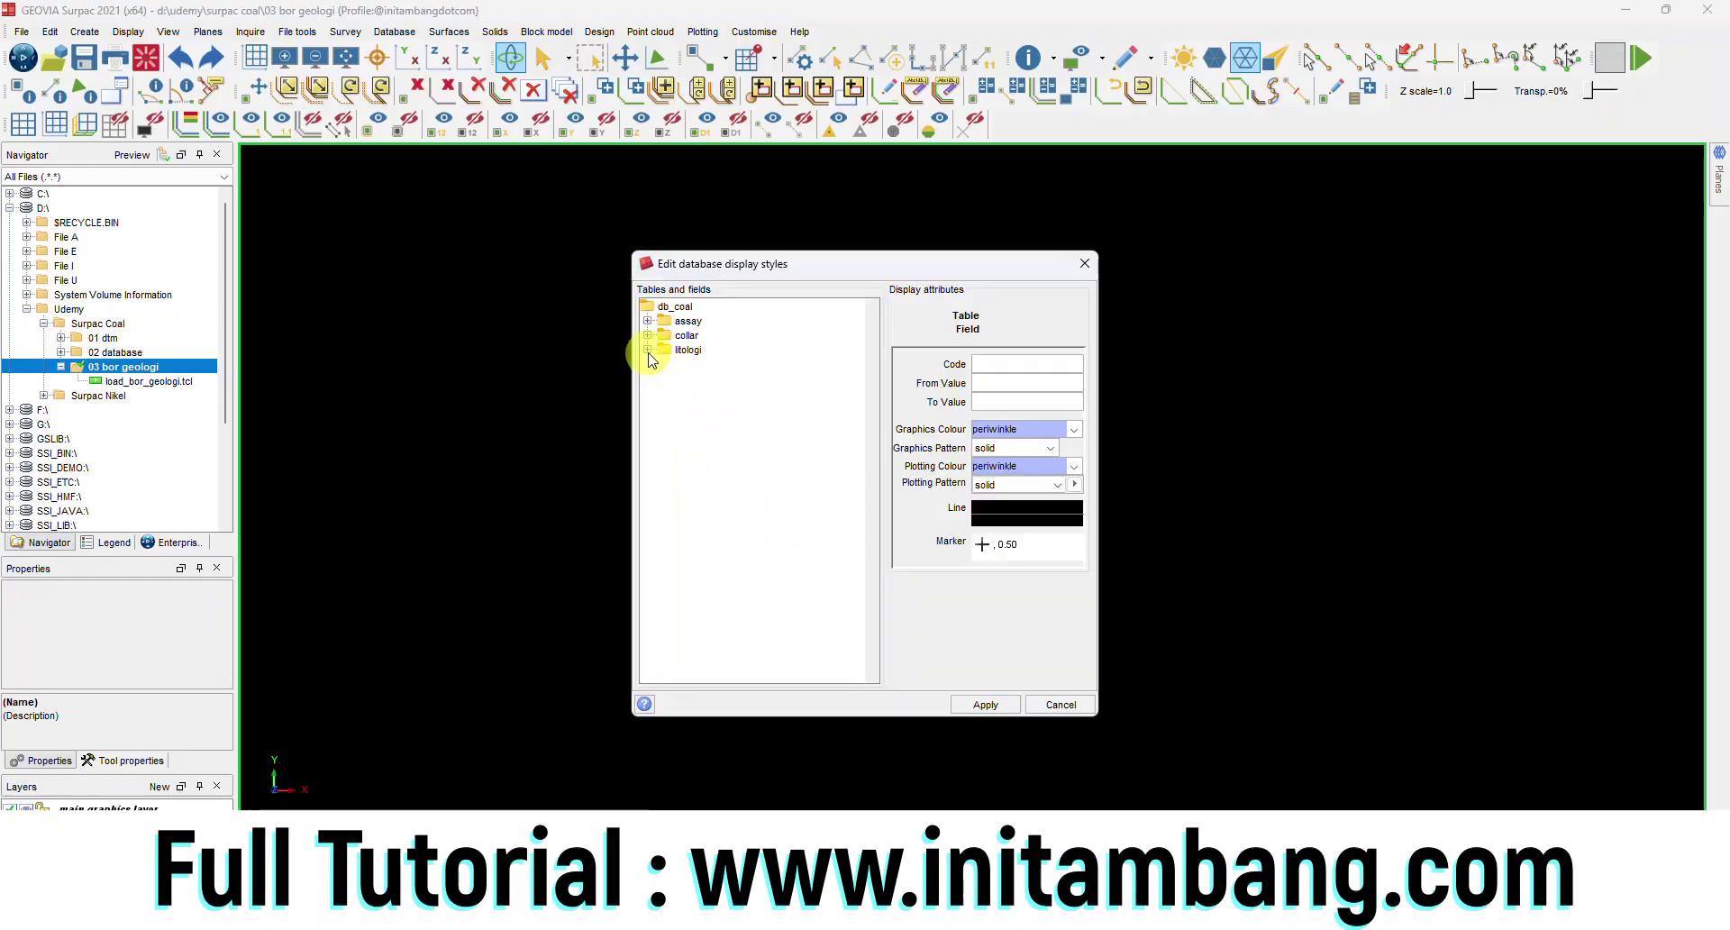
Step: Add display styles to the litho field of db_coal's litologi table and select the first styles under it
click(647, 350)
click(701, 408)
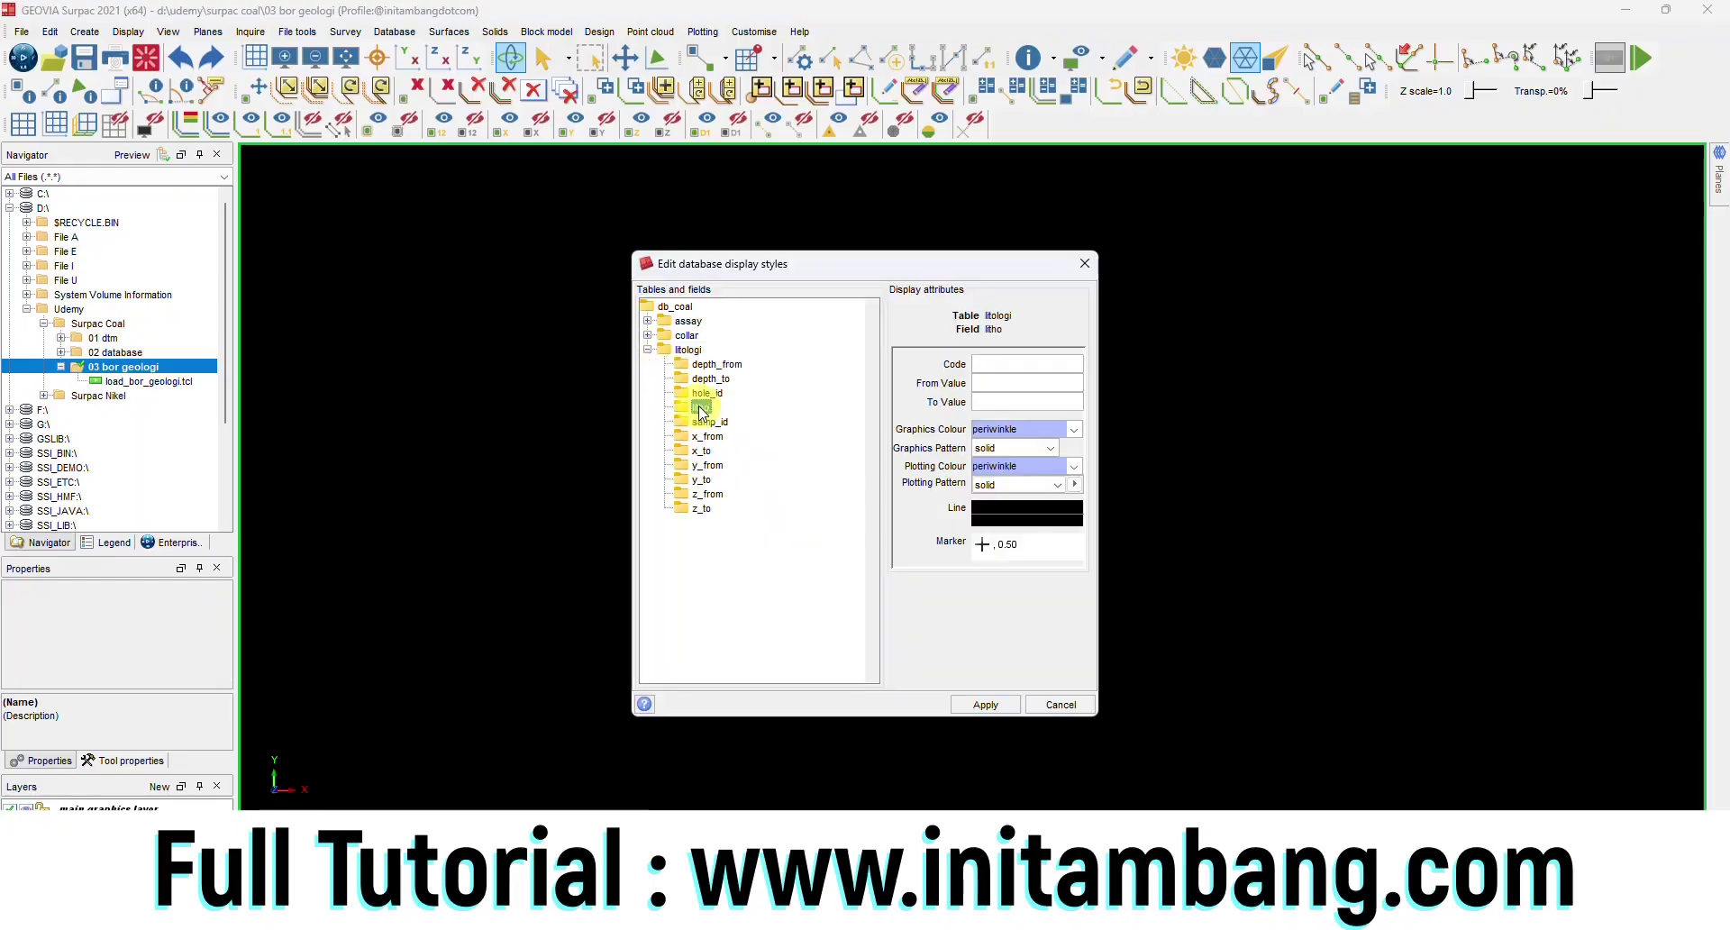
right_click(699, 407)
click(725, 432)
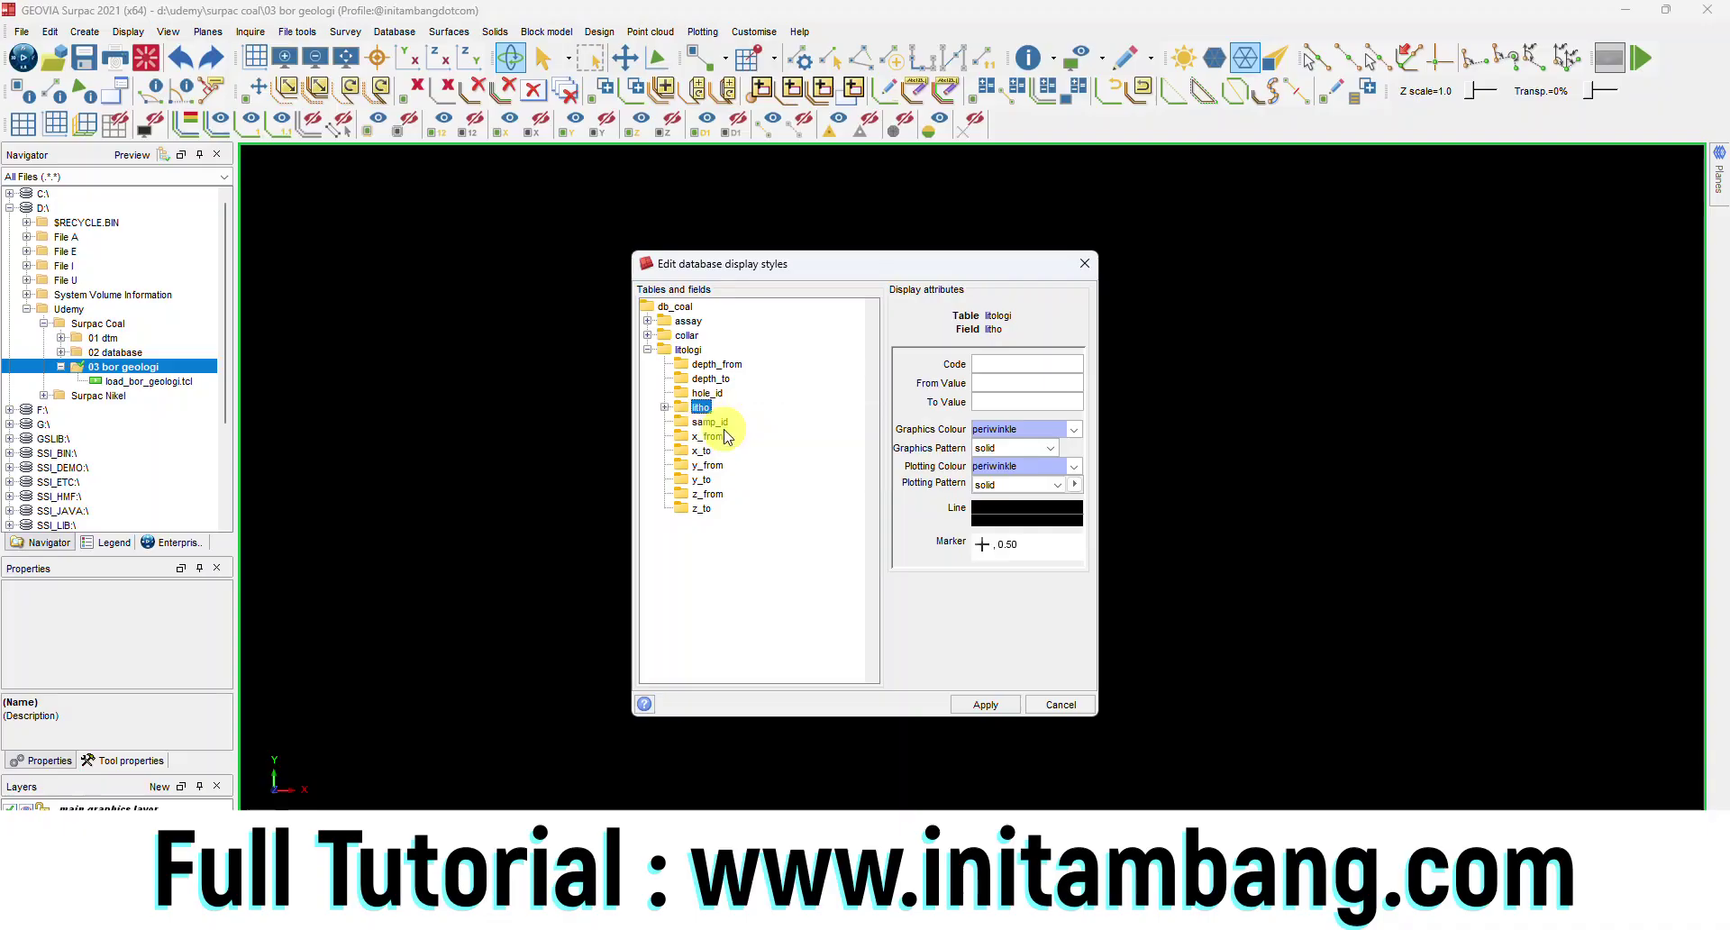
click(665, 409)
click(713, 422)
click(714, 436)
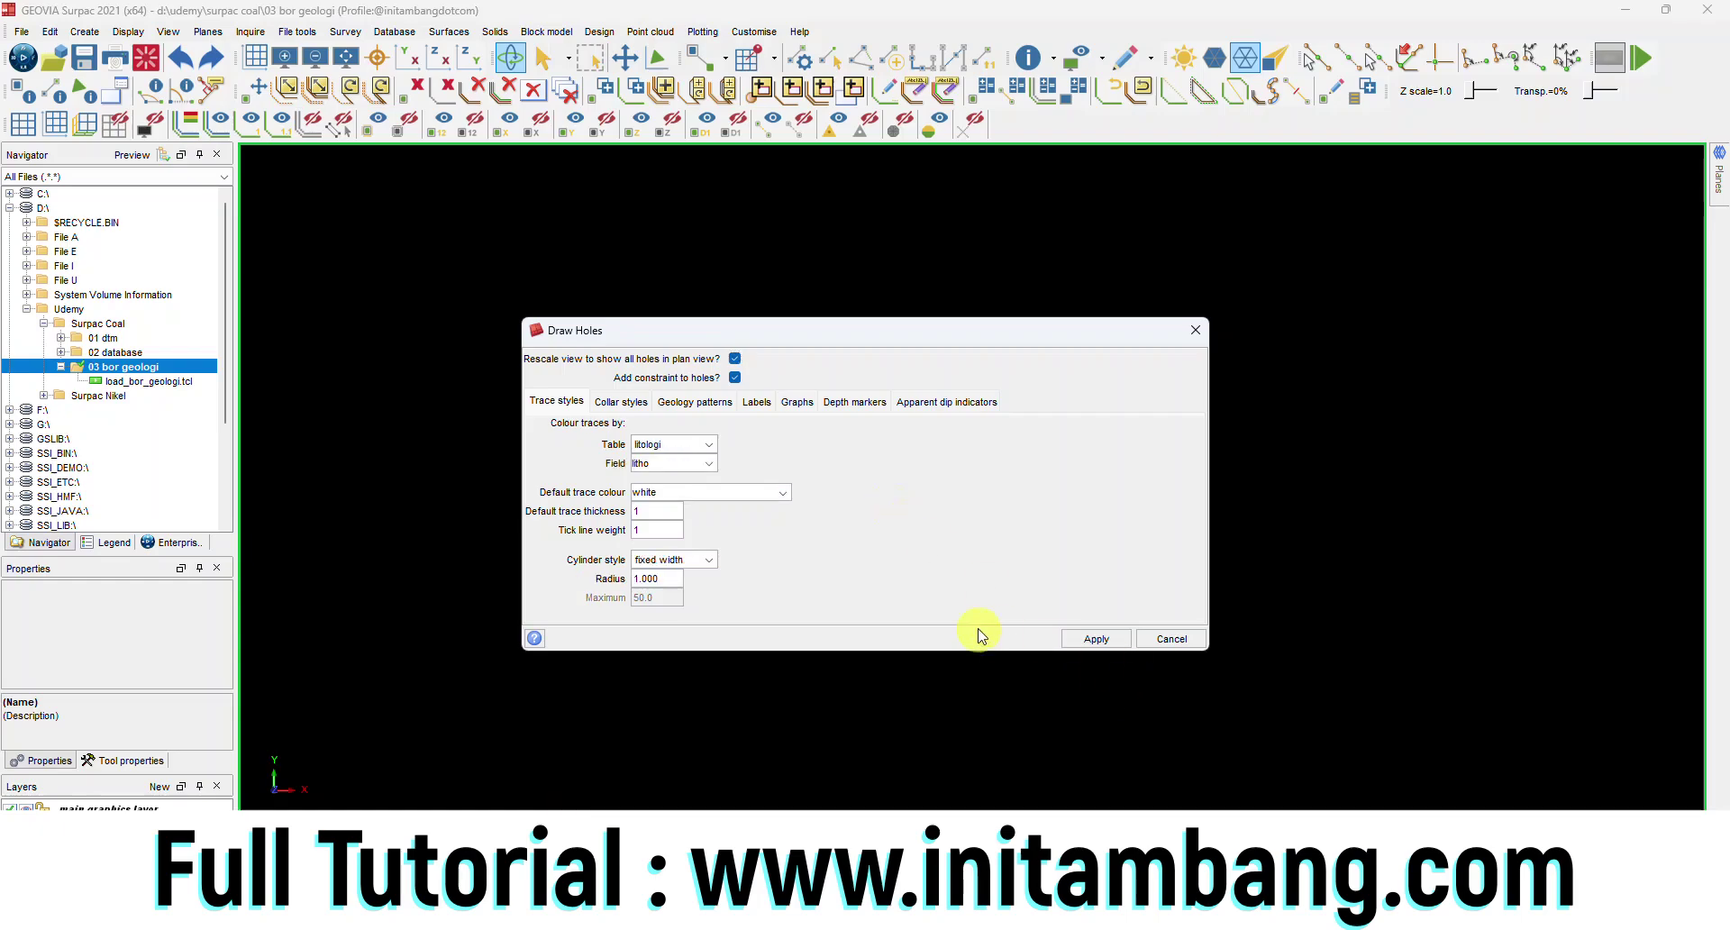
Step: Draw the holes with traces coloured by the litologi table's litho field, and inspect the lithology and depth markers of BH_41
click(1096, 638)
drag(908, 636, 903, 573)
scroll(1081, 618, up, 10)
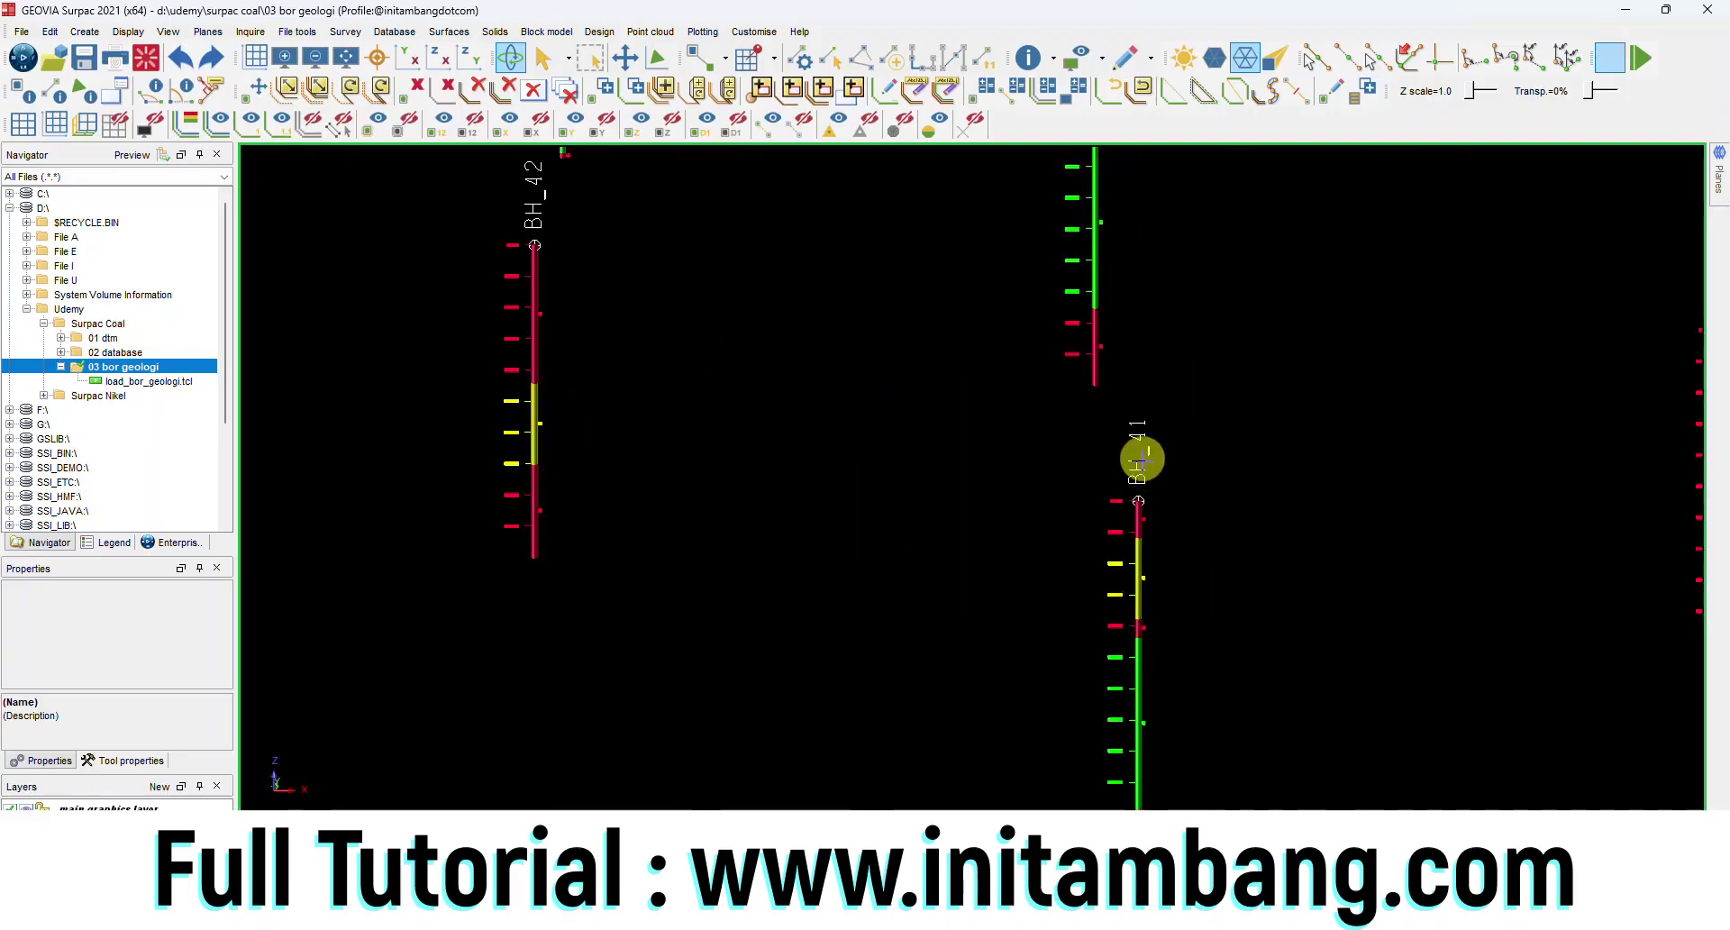
middle_drag(1179, 560, 1153, 485)
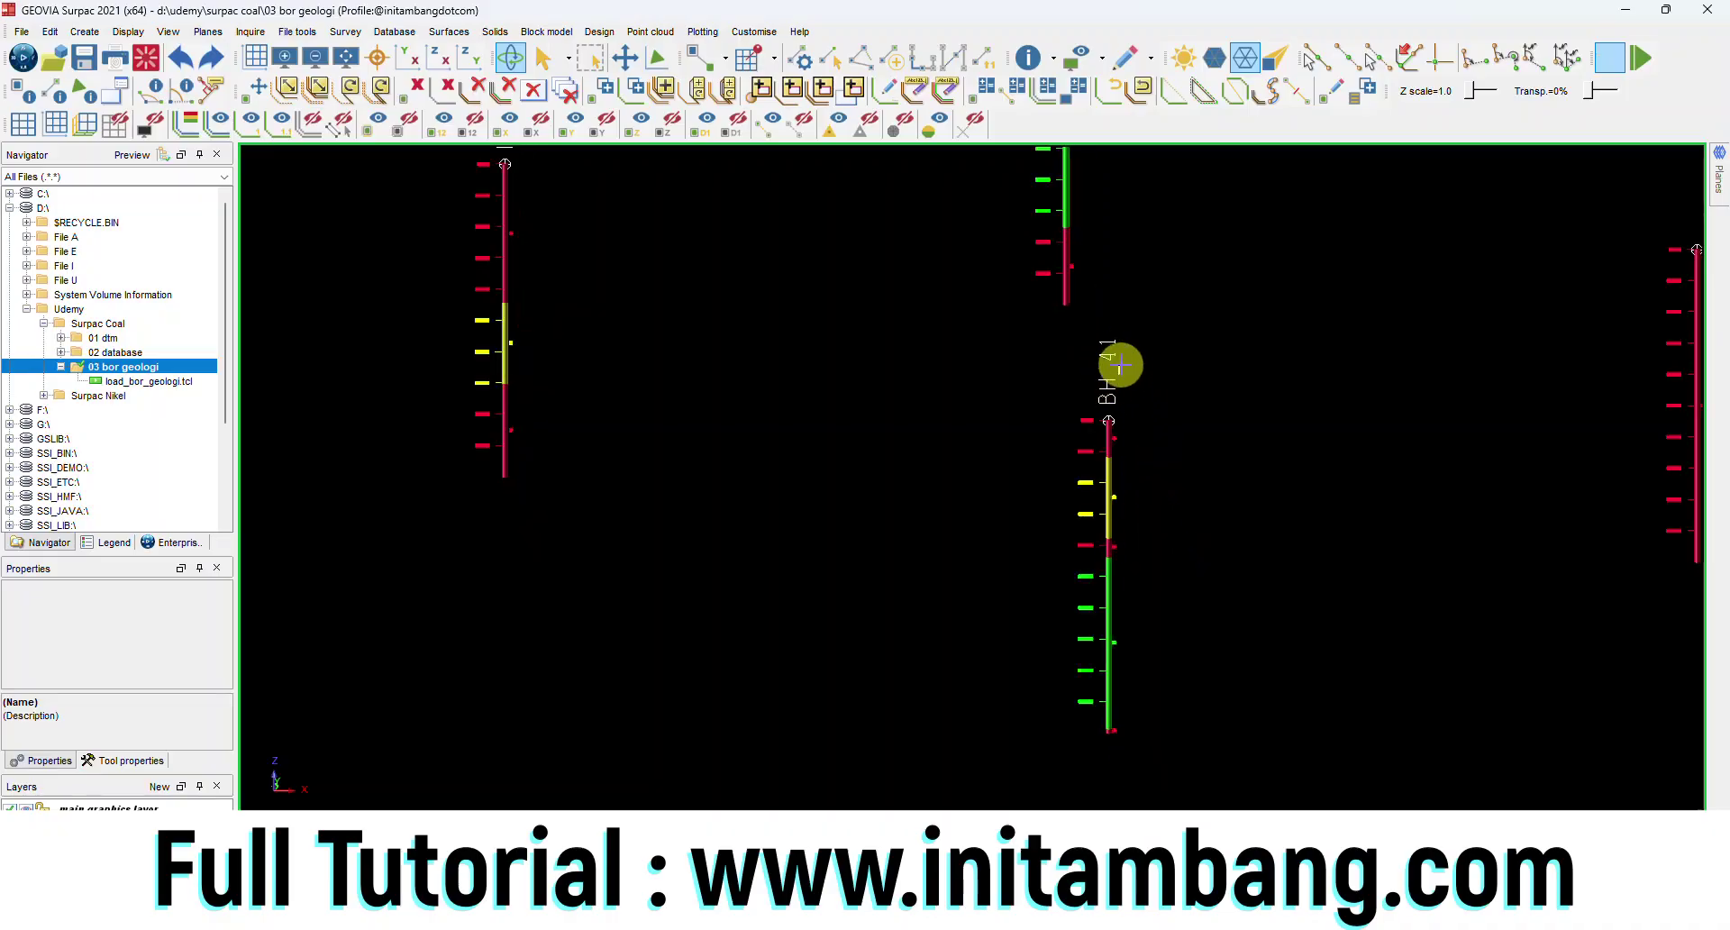
scroll(1123, 676, up, 5)
scroll(1121, 676, up, 2)
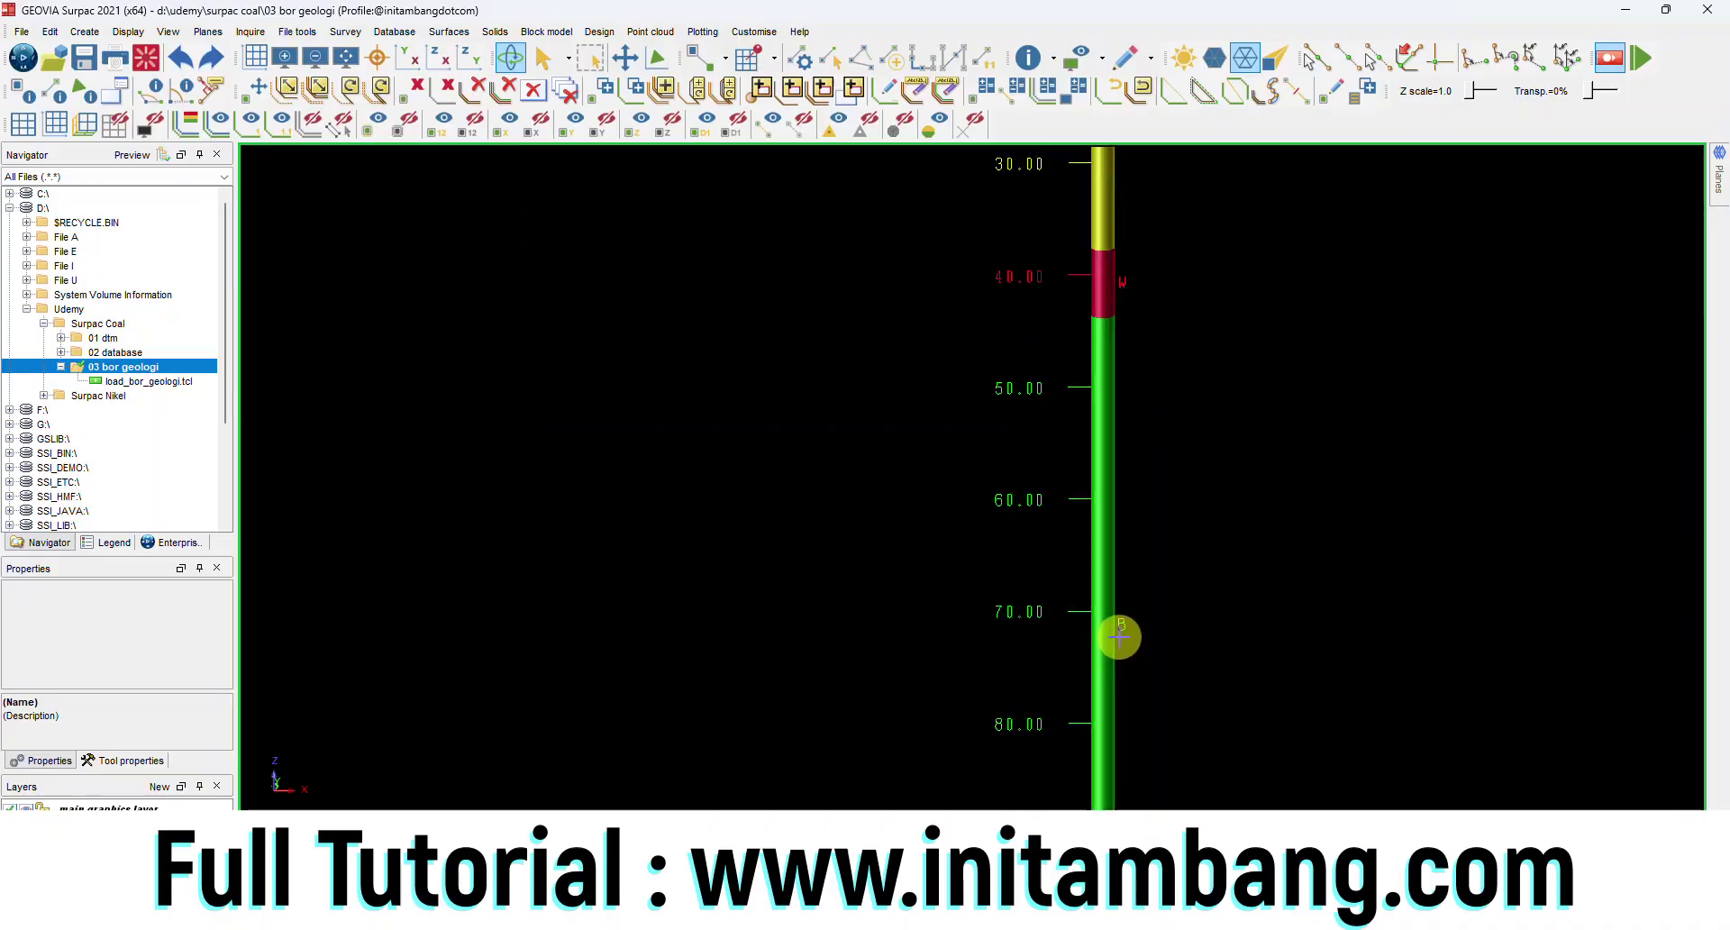
scroll(1120, 637, down, 6)
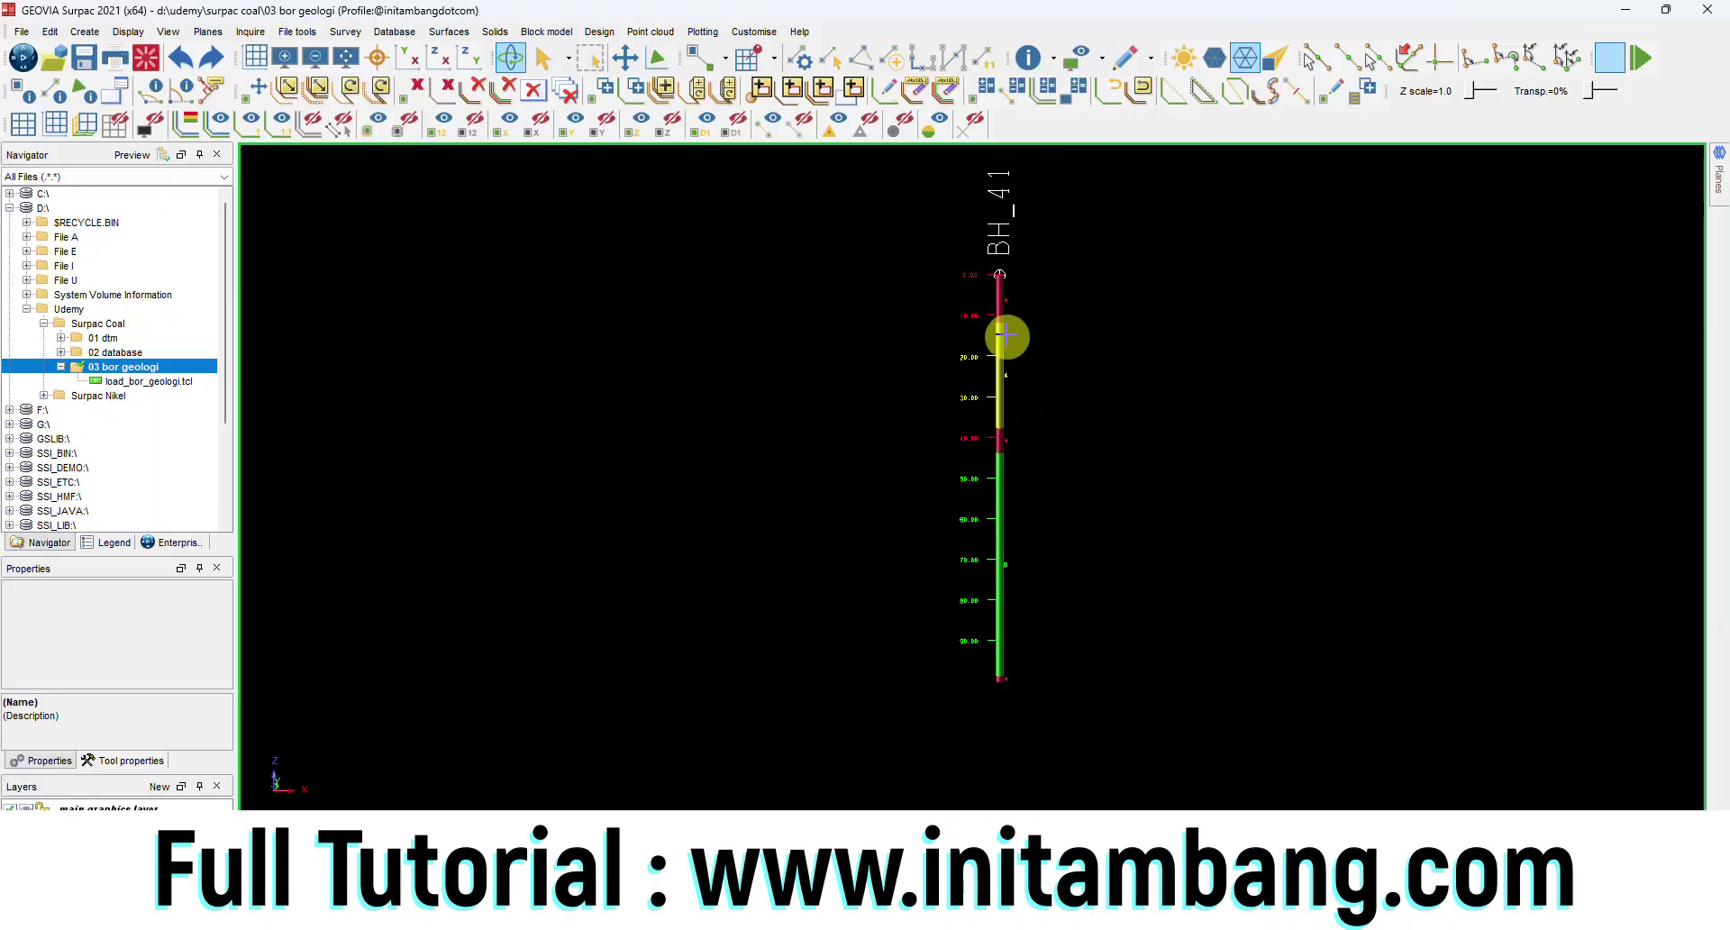
scroll(1000, 356, up, 3)
scroll(996, 365, up, 1)
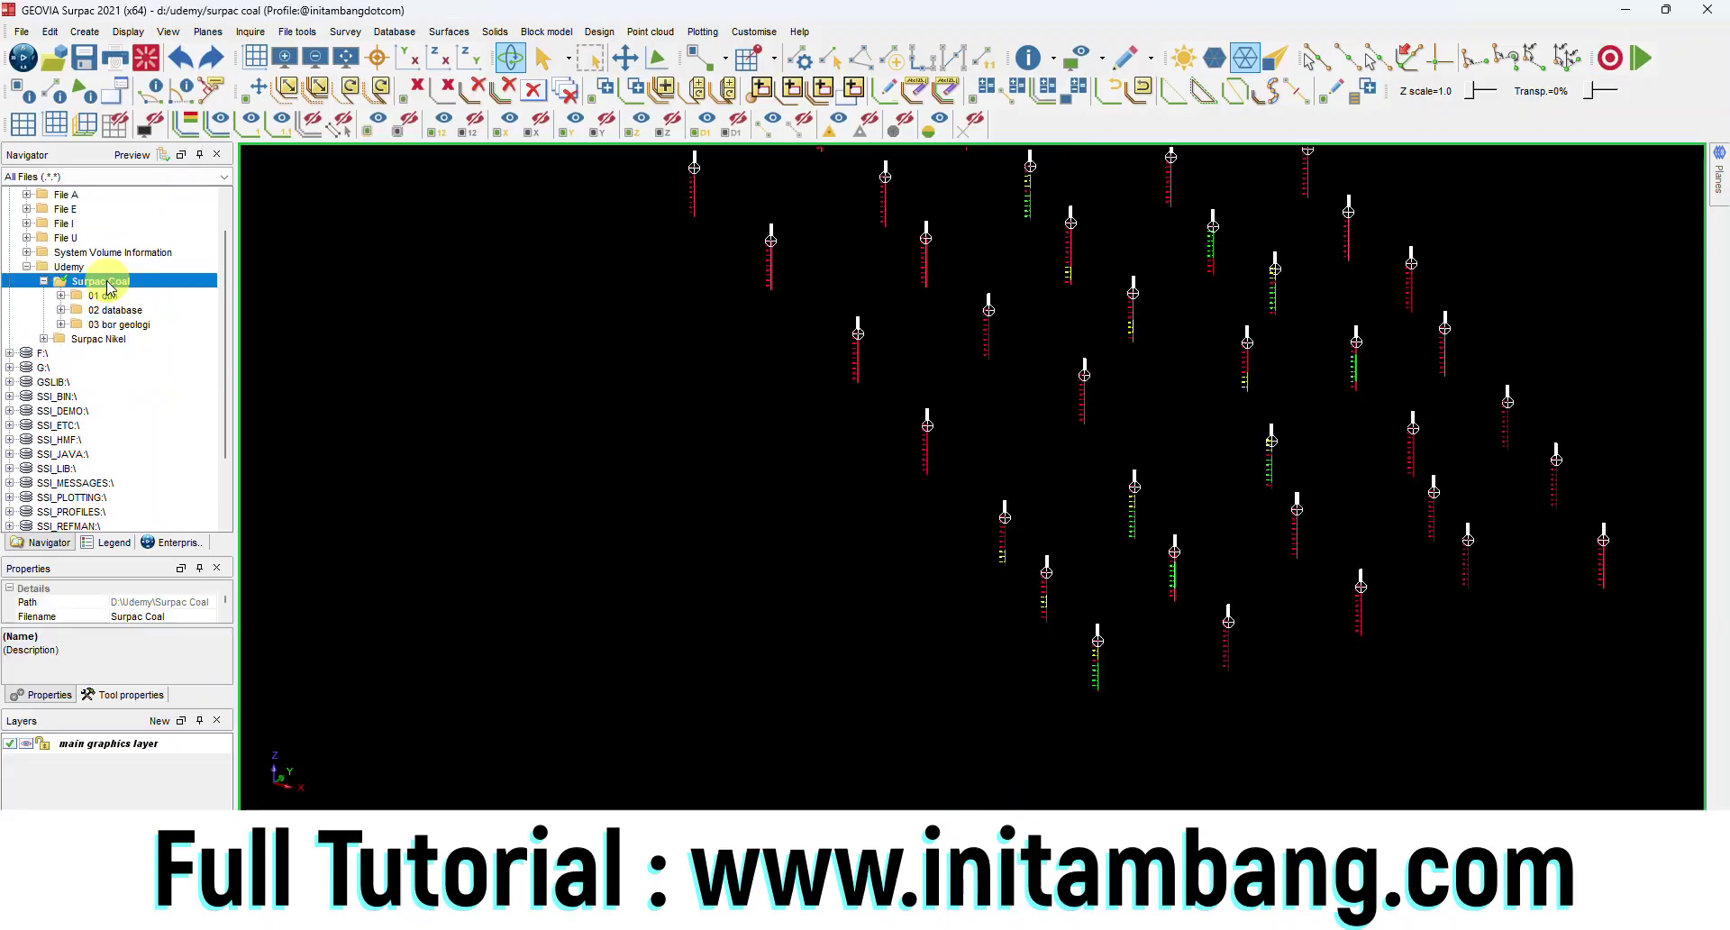
Step: Create a folder named 04 perlapisan inside Surpac Coal
right_click(116, 282)
click(175, 334)
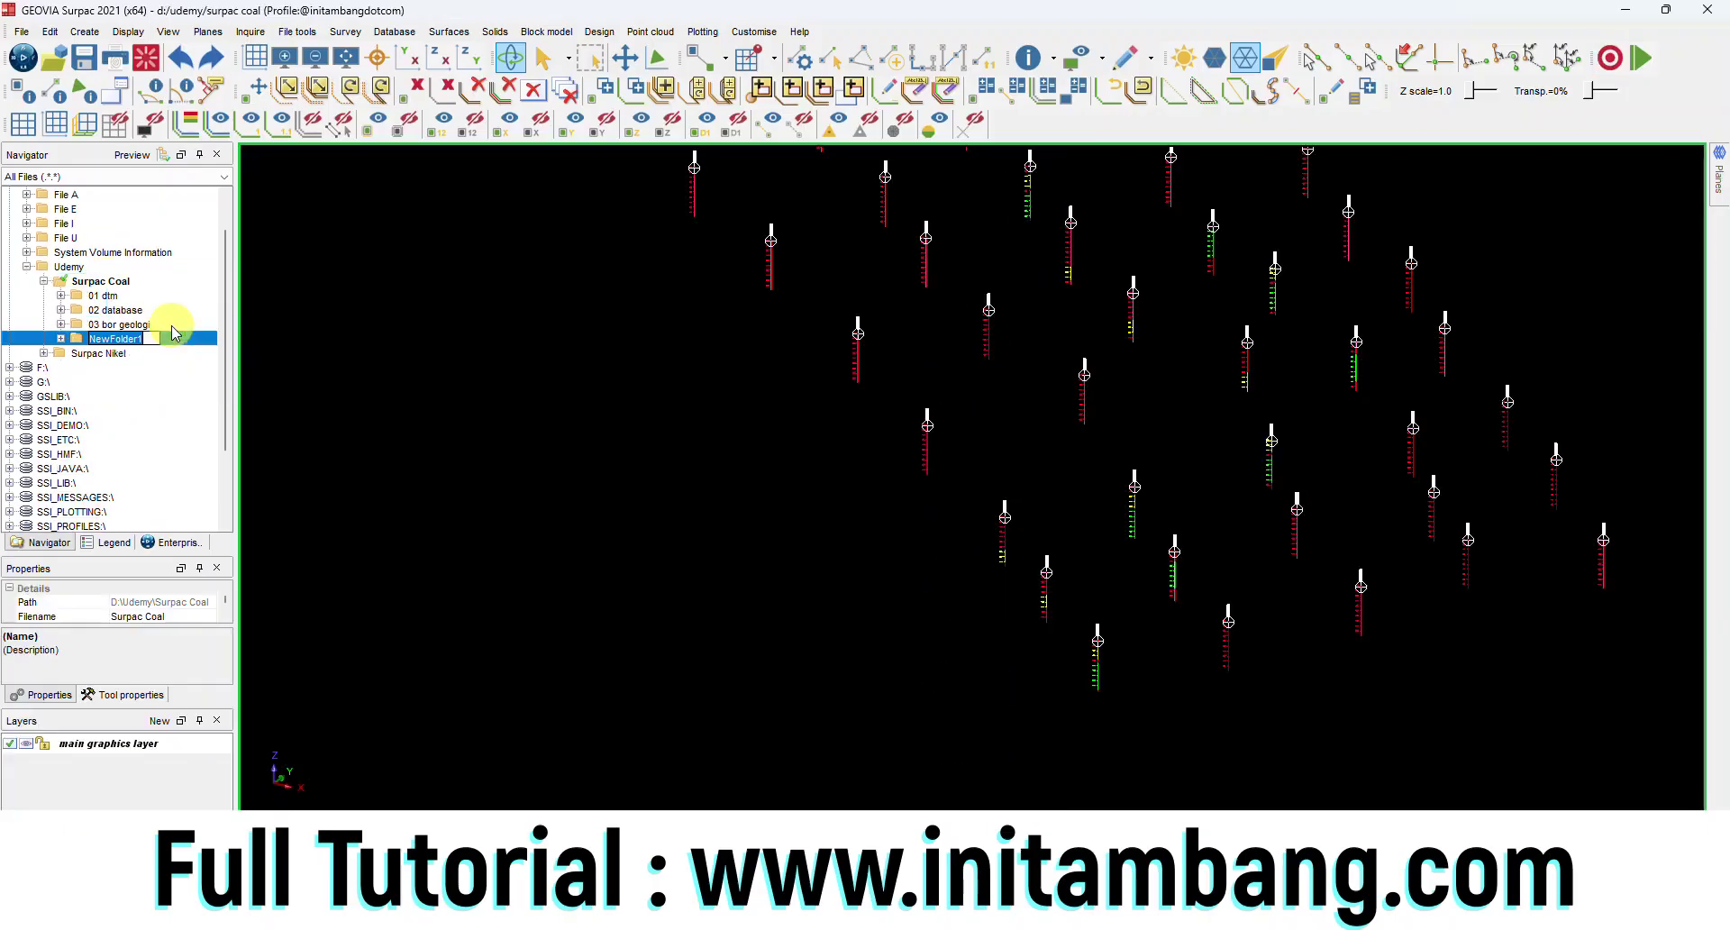
text(04 perlapisan)
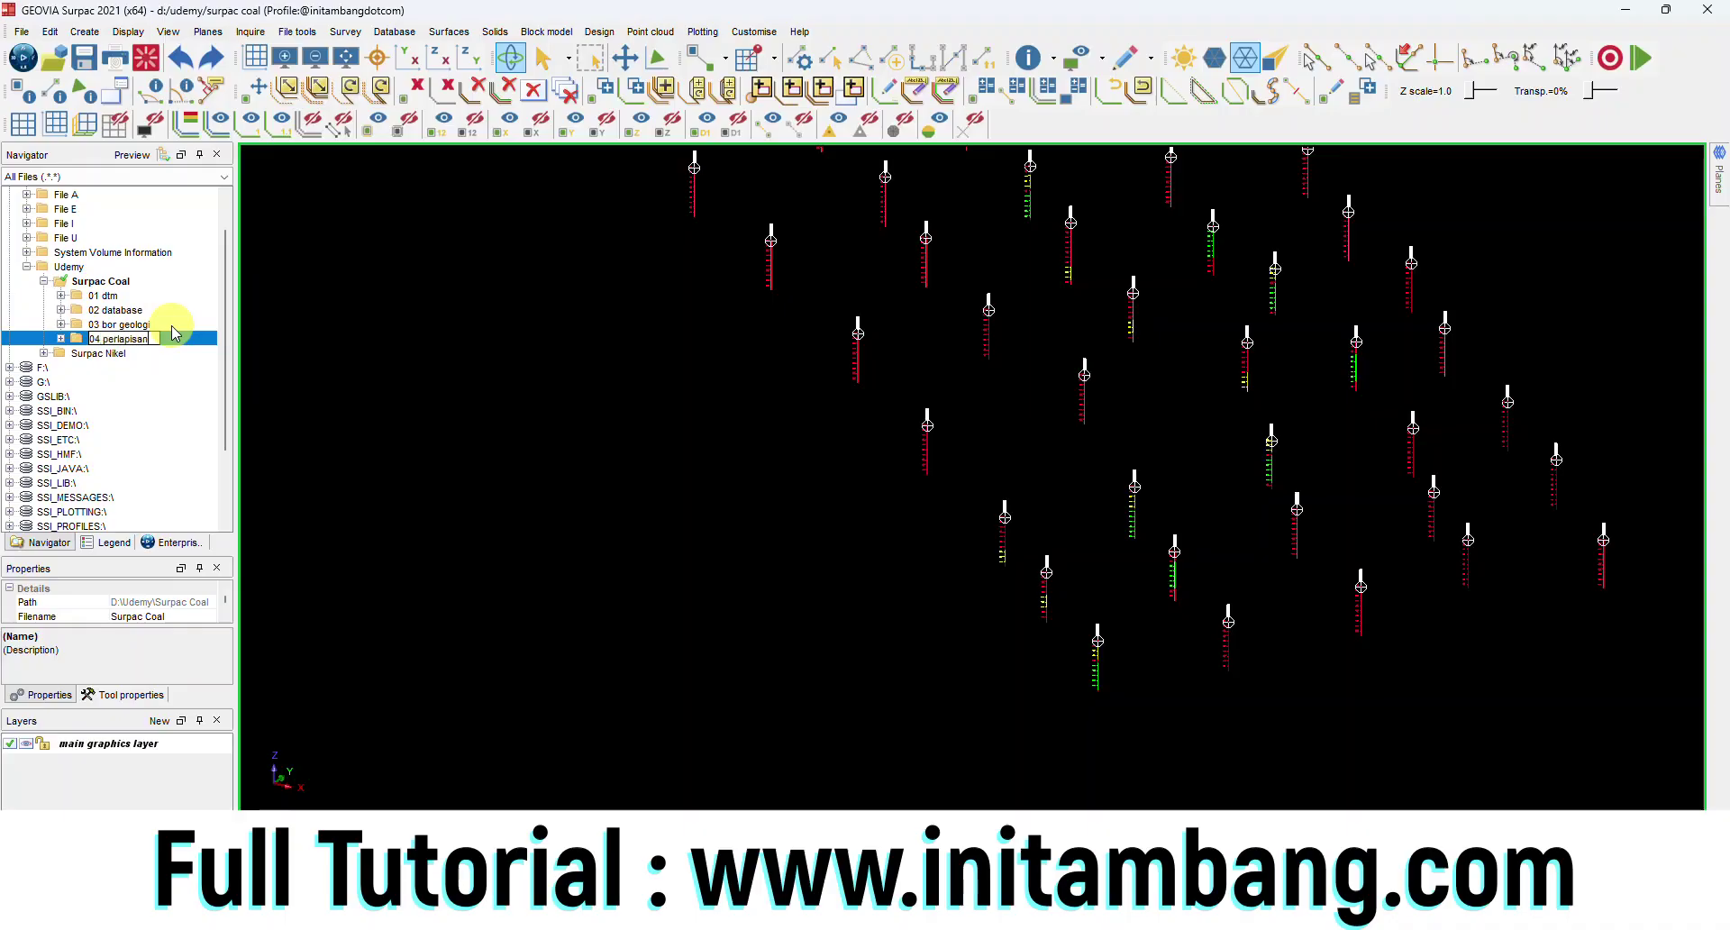
key(Return)
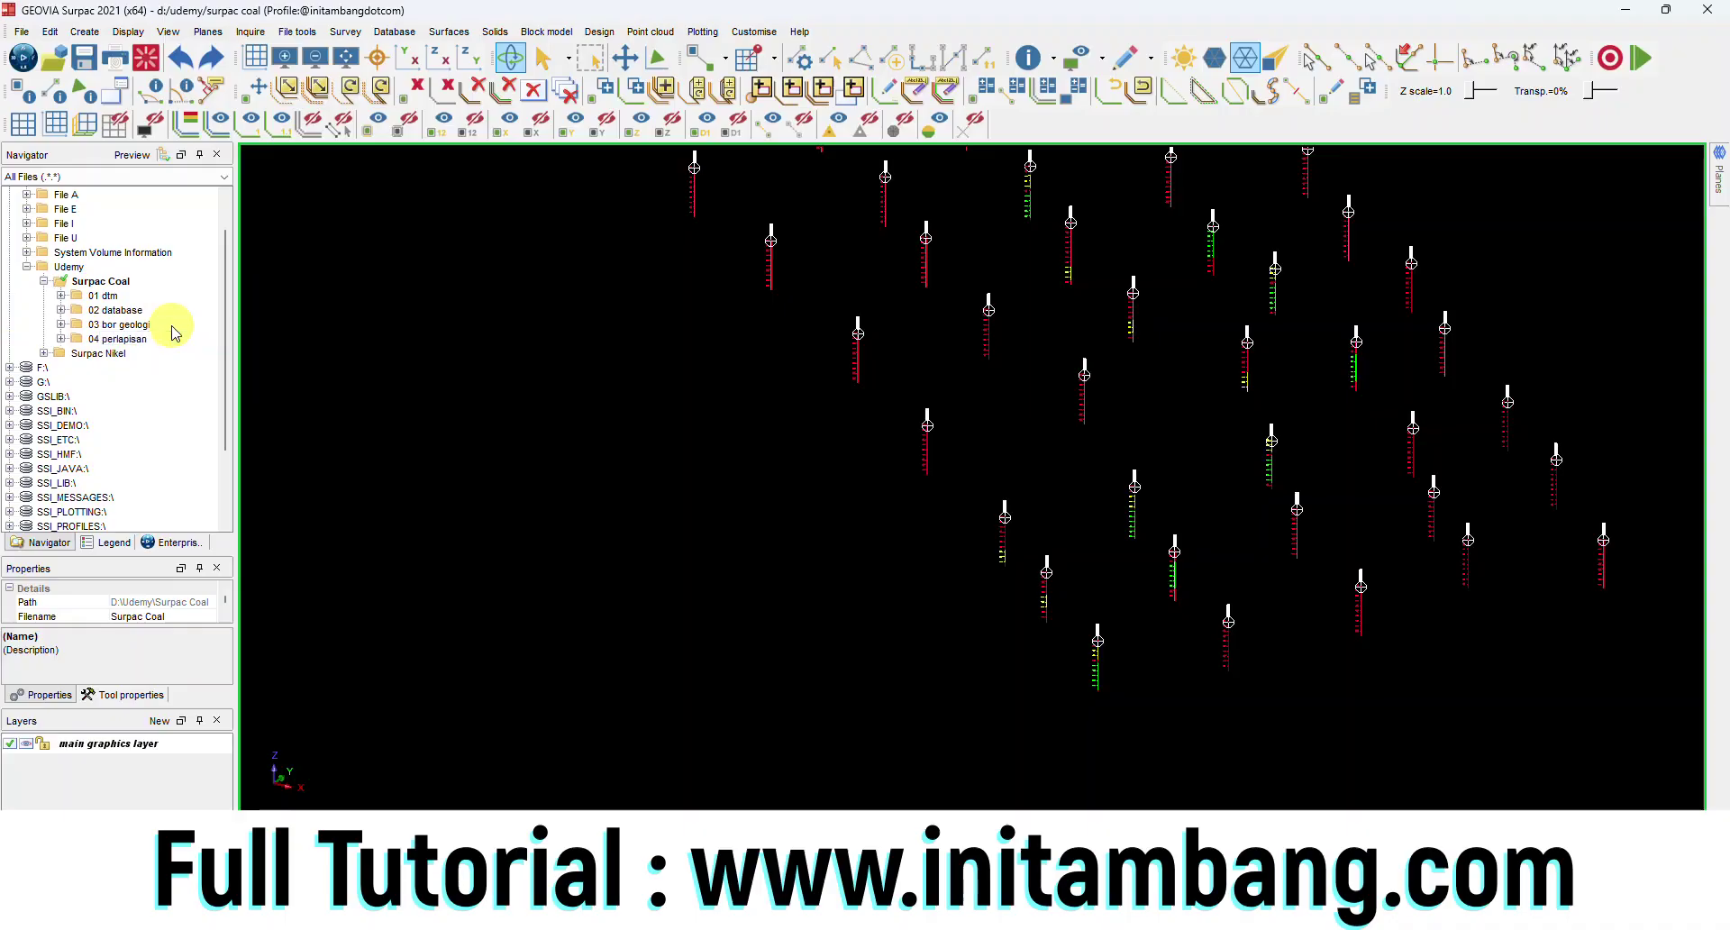
Step: Make 04 perlapisan the work directory and define the geology zone using the litologi table and its litho field
right_click(133, 339)
click(171, 346)
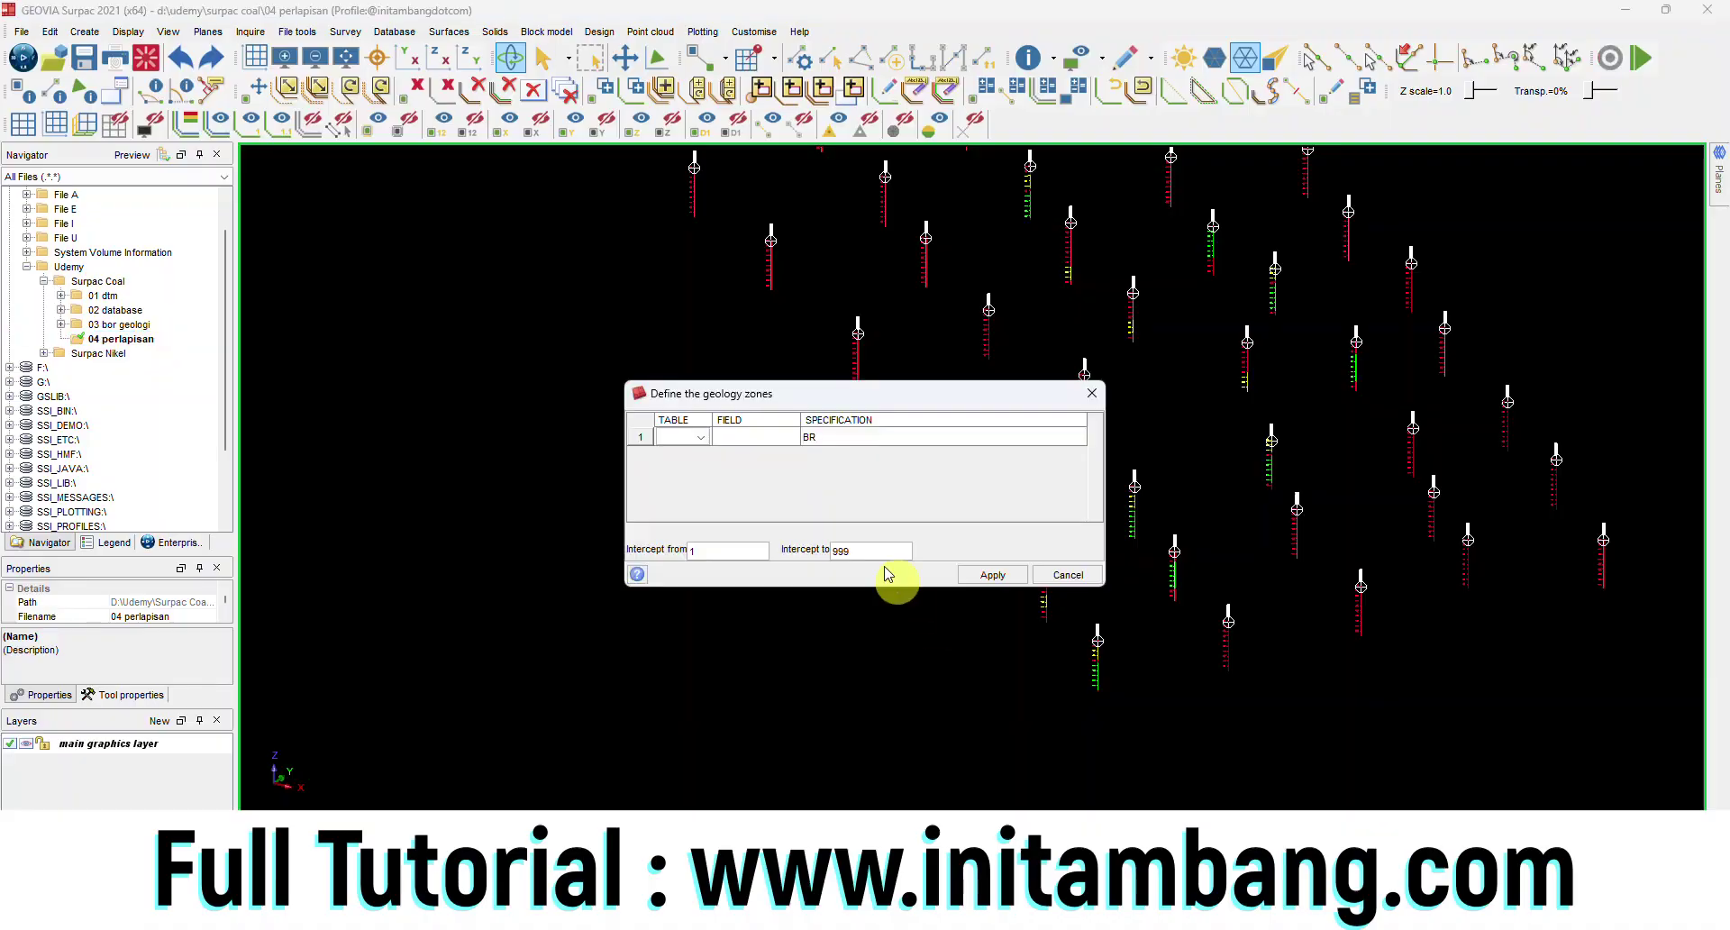
click(700, 437)
click(682, 474)
click(779, 443)
click(761, 478)
click(822, 438)
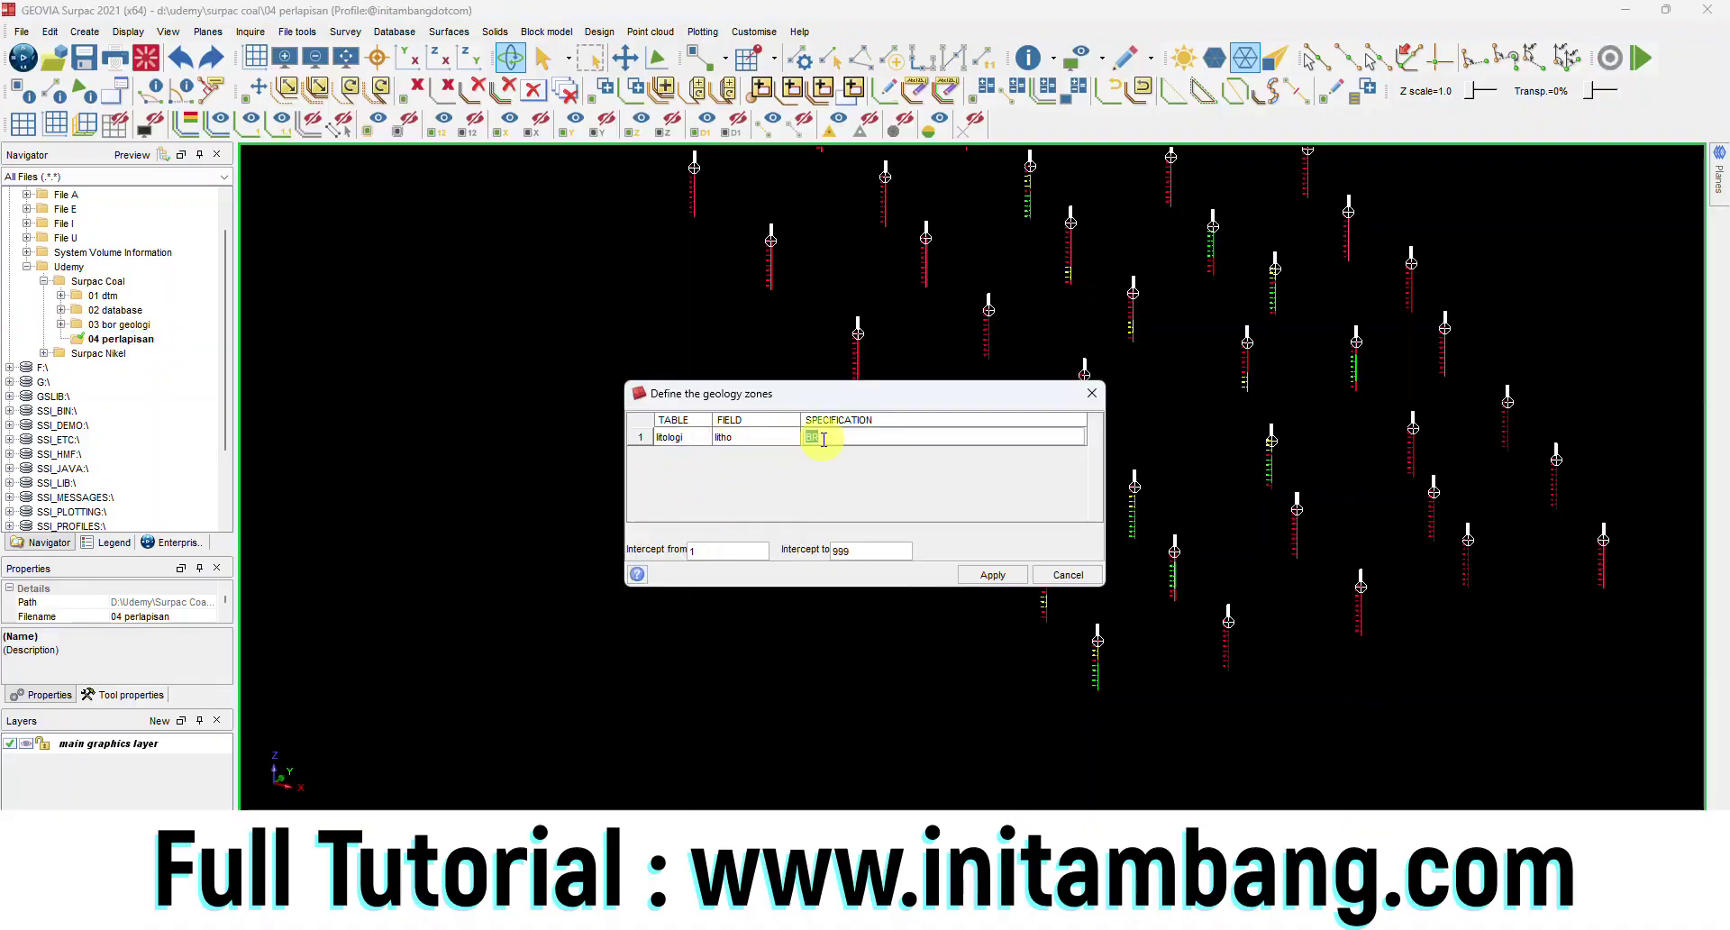
click(991, 574)
click(991, 585)
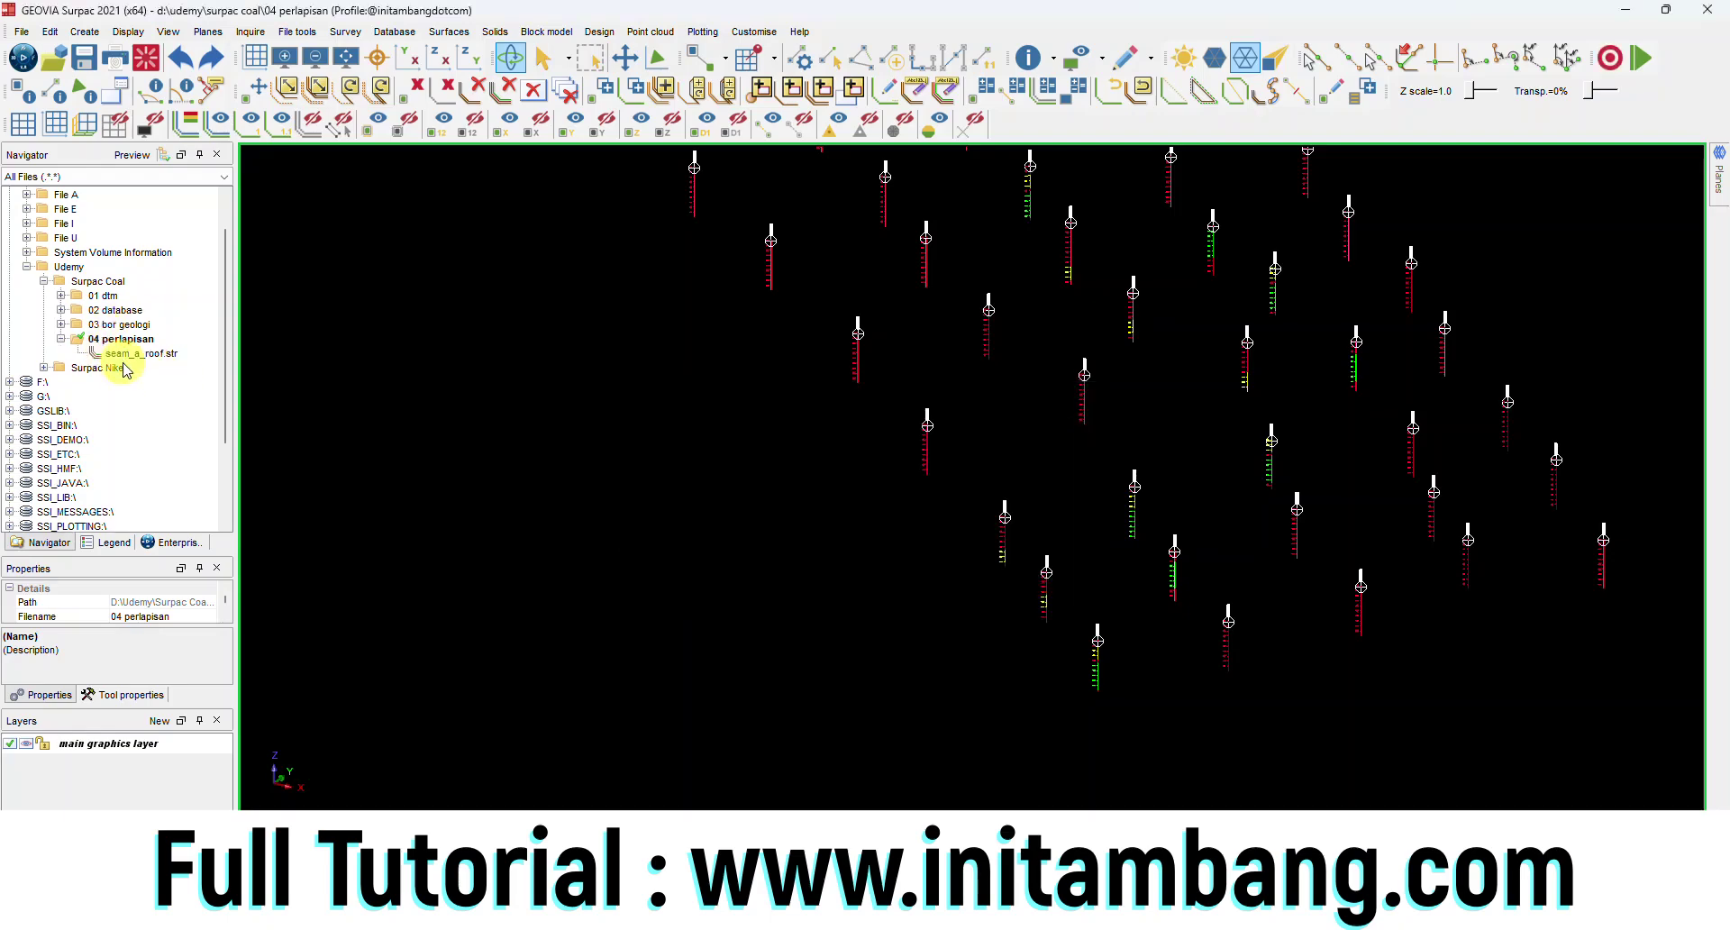
Step: Open the extracted seam_a_roof.str string file and view it in 3D
right_click(126, 364)
click(153, 382)
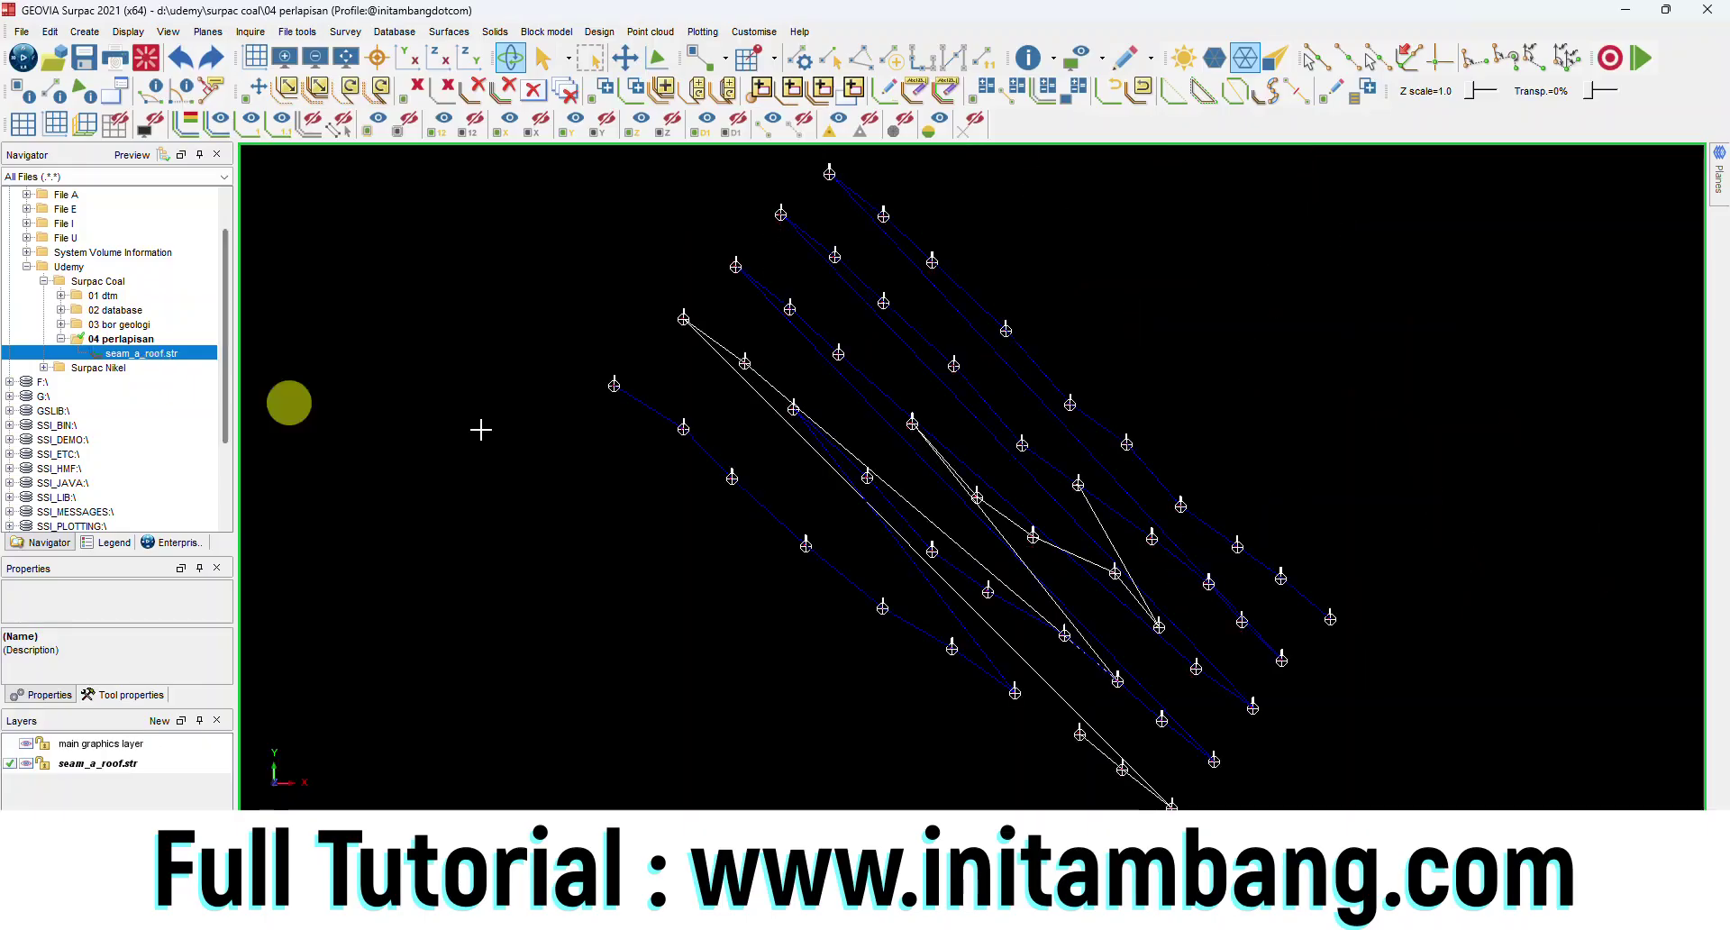
drag(1079, 734, 1050, 664)
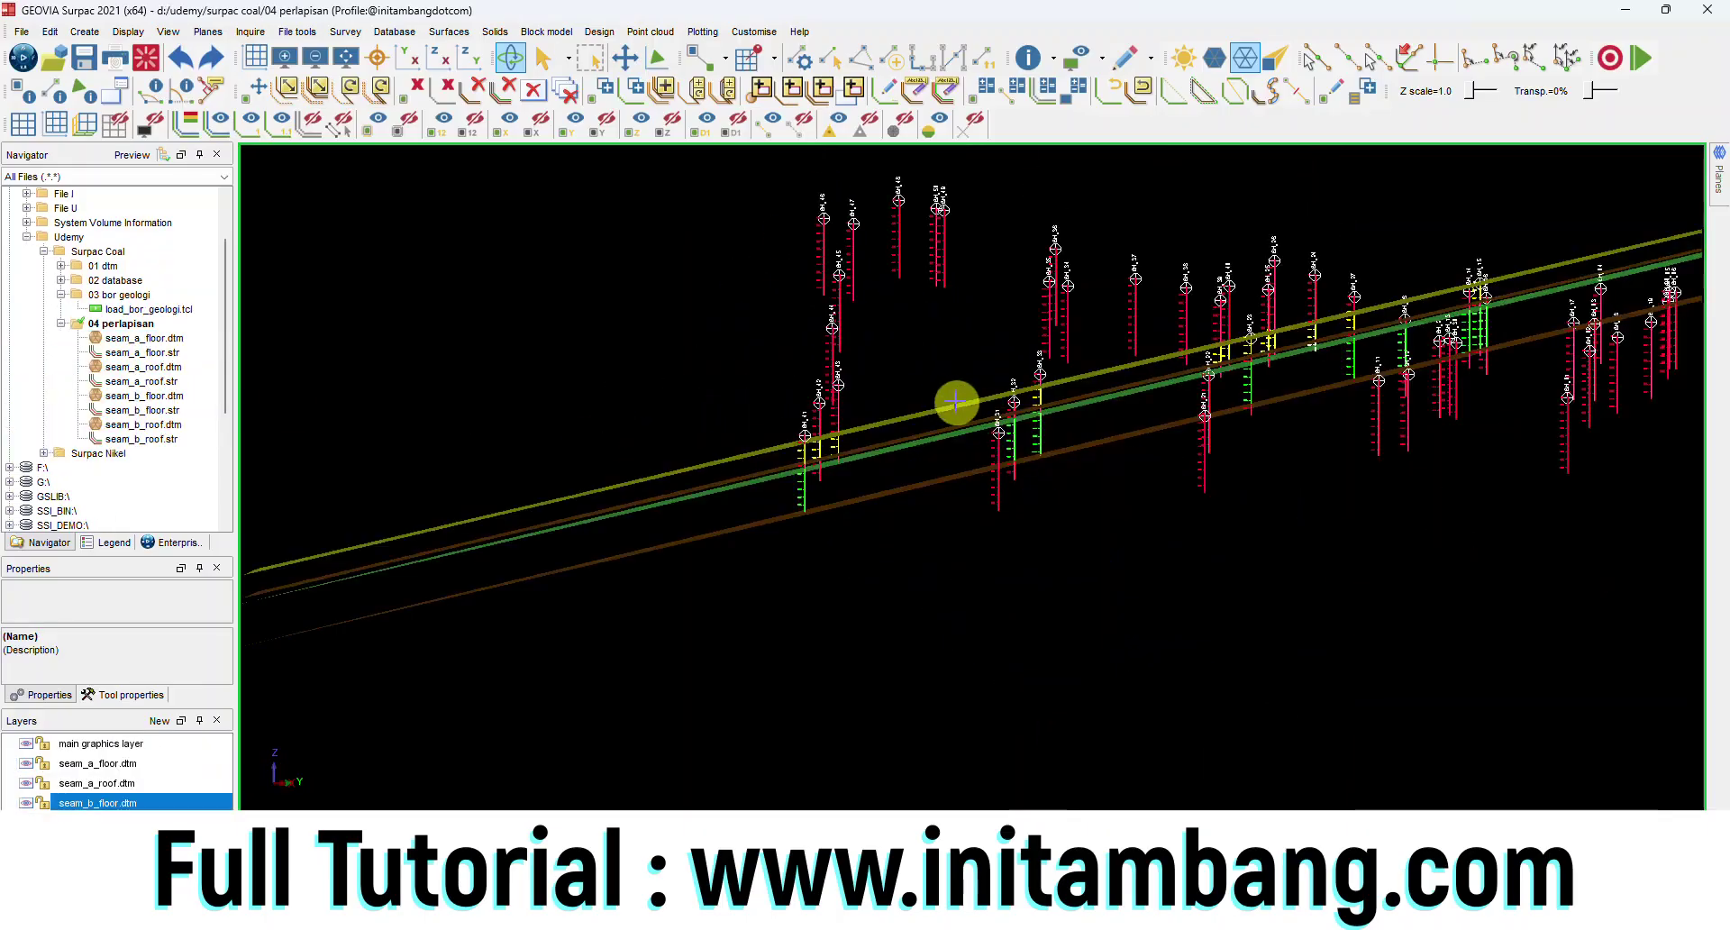
Step: Examine the seam A and B roof and floor surfaces against the drillholes, and inspect the seam A solid
drag(956, 401, 936, 410)
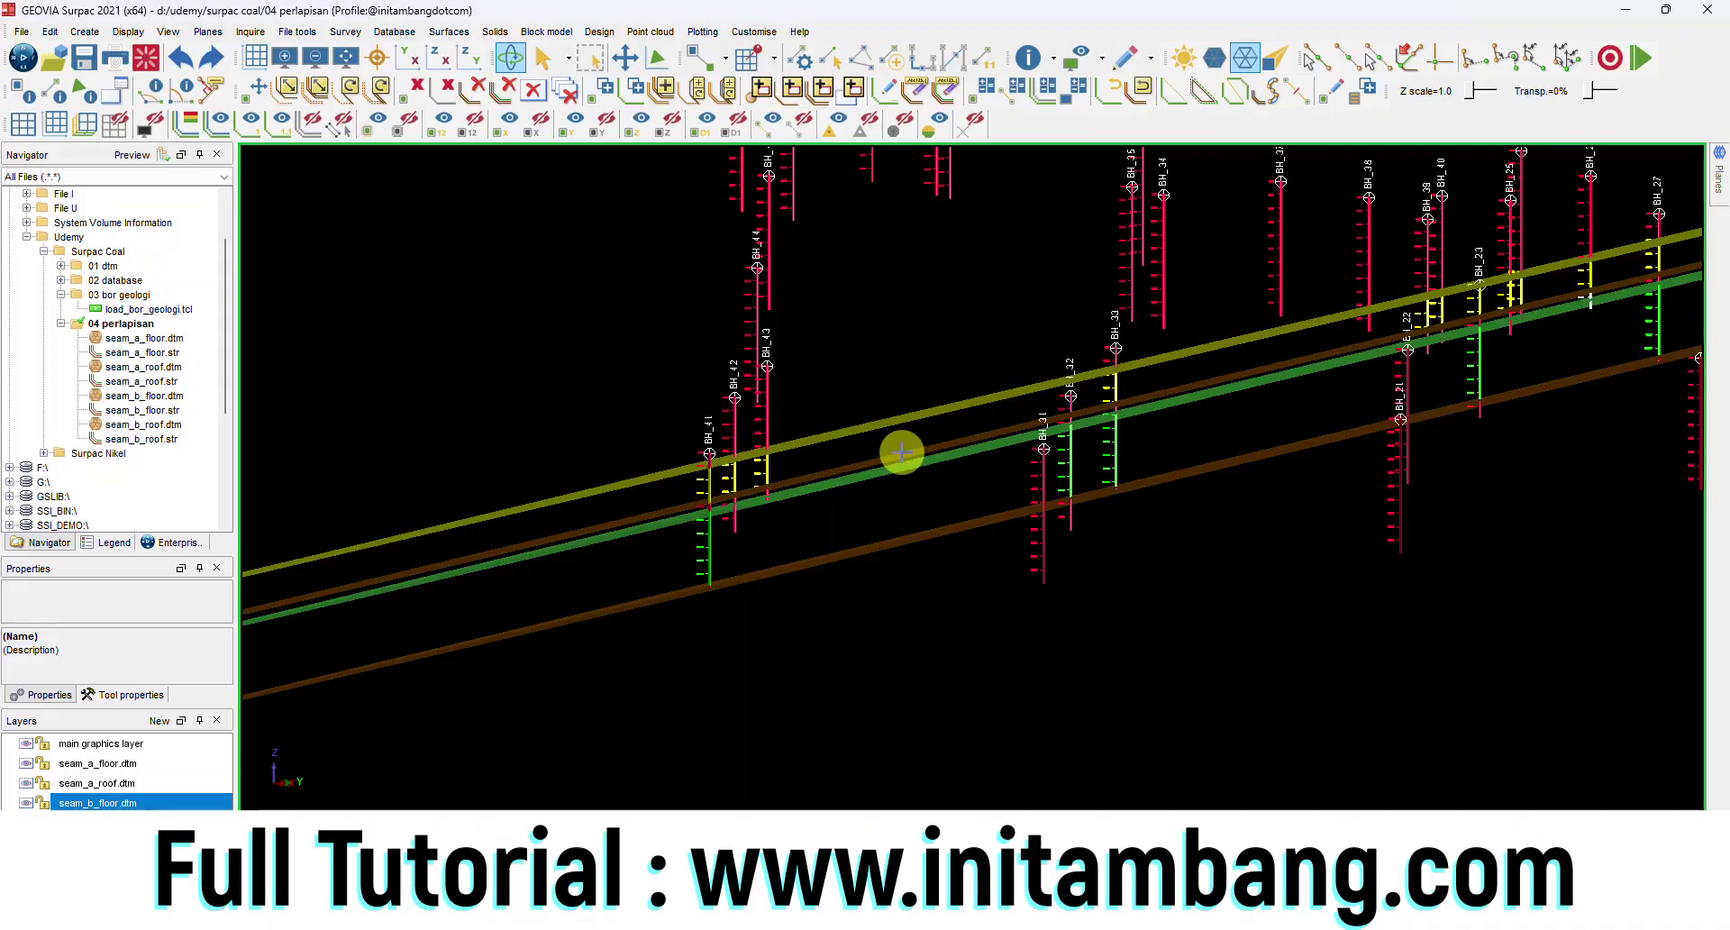
scroll(901, 452, up, 4)
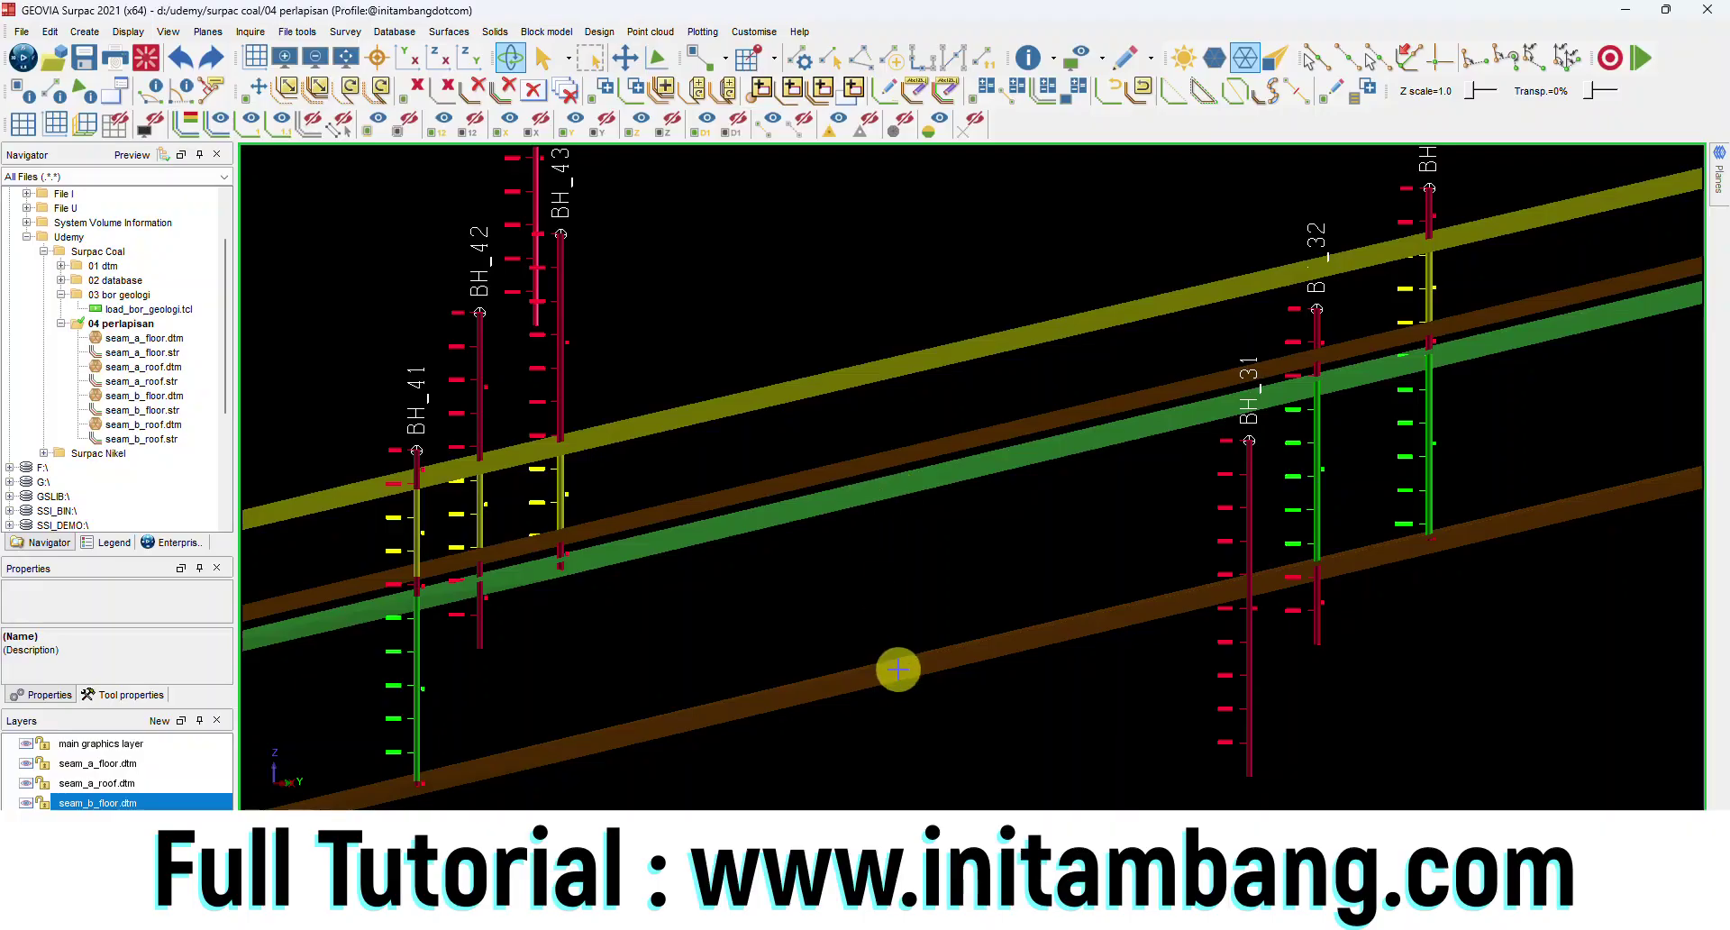
scroll(895, 672, down, 3)
scroll(889, 592, down, 5)
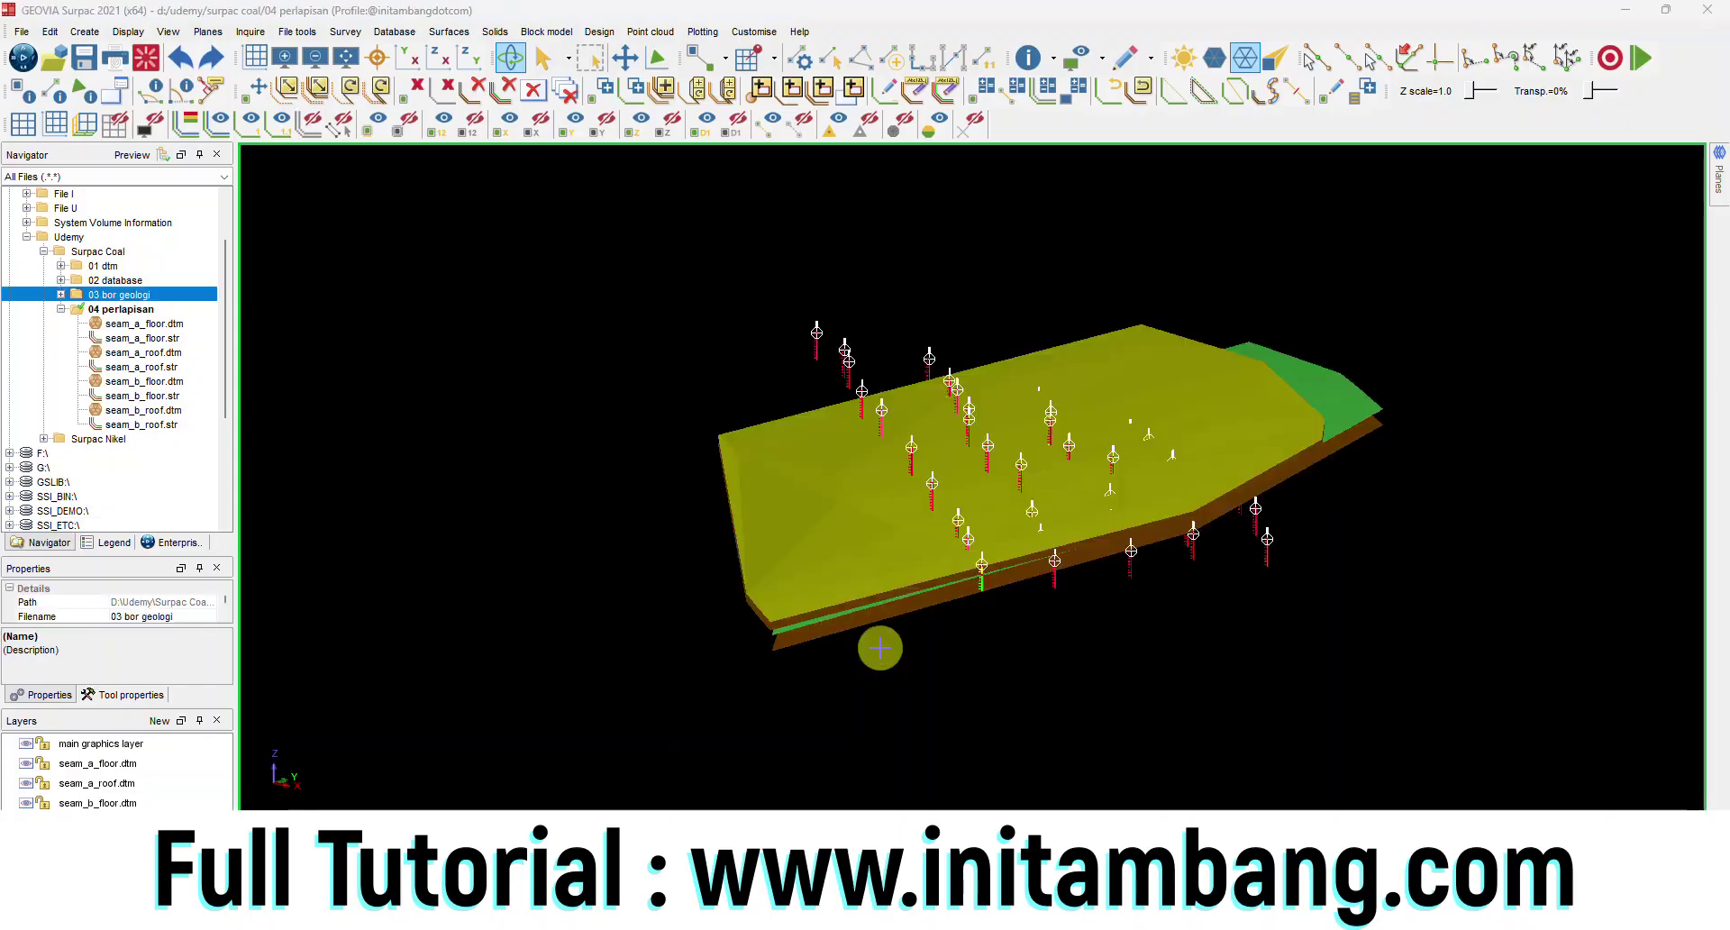
drag(873, 598, 937, 588)
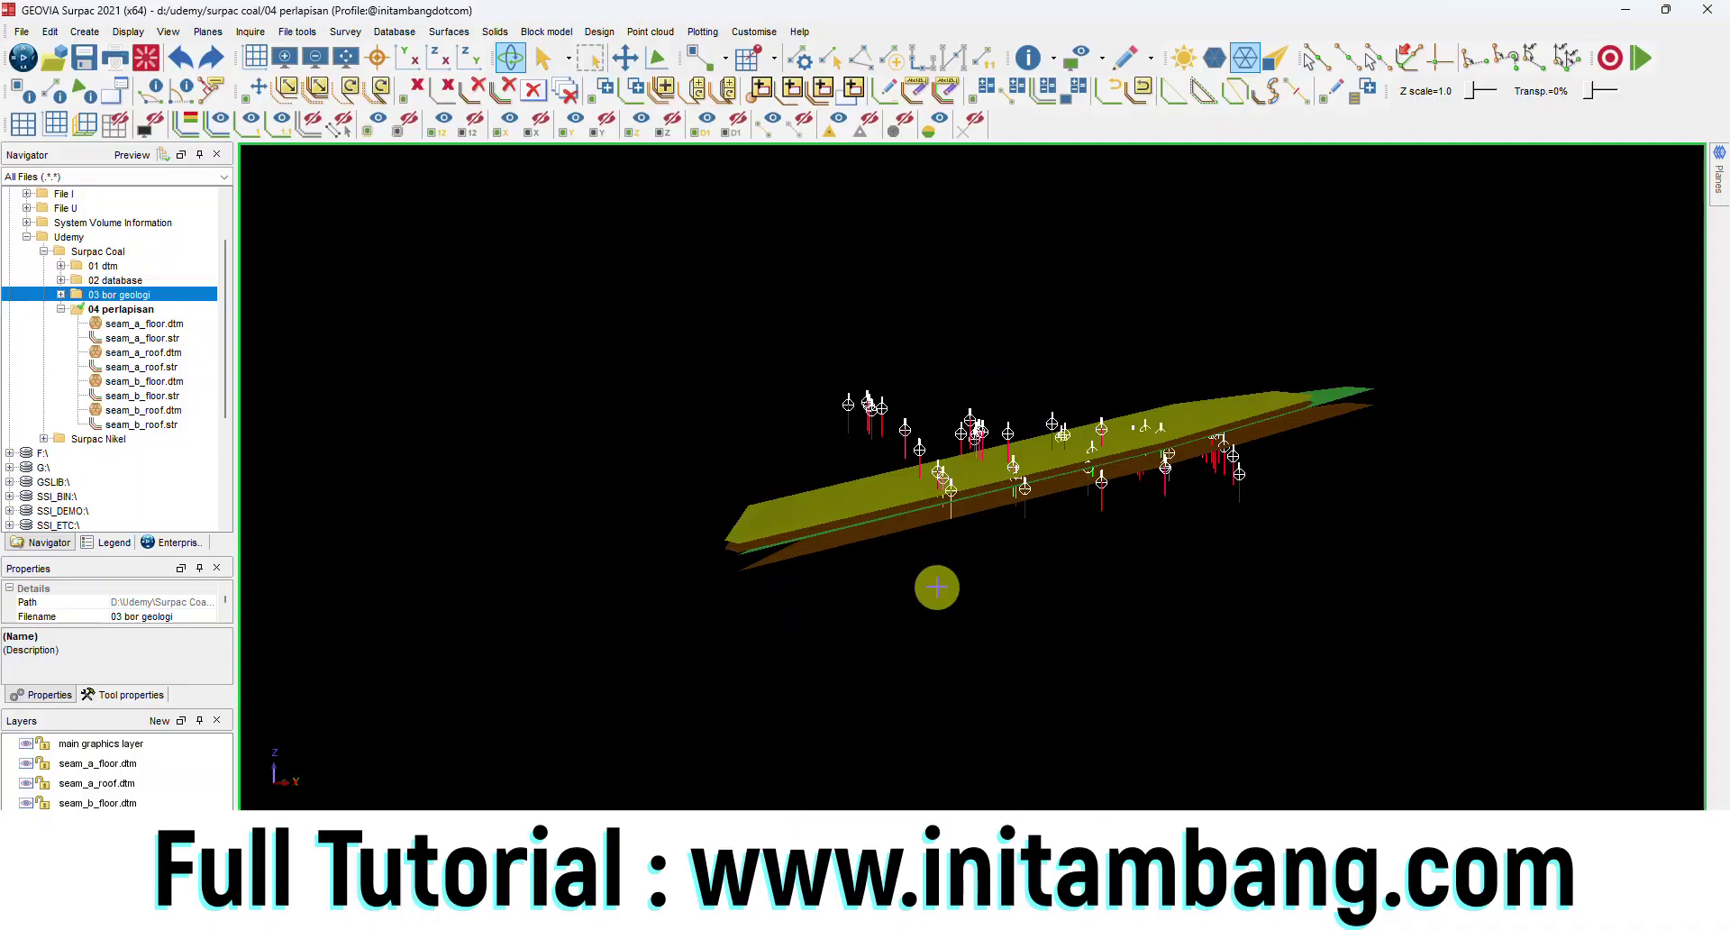
scroll(805, 513, up, 3)
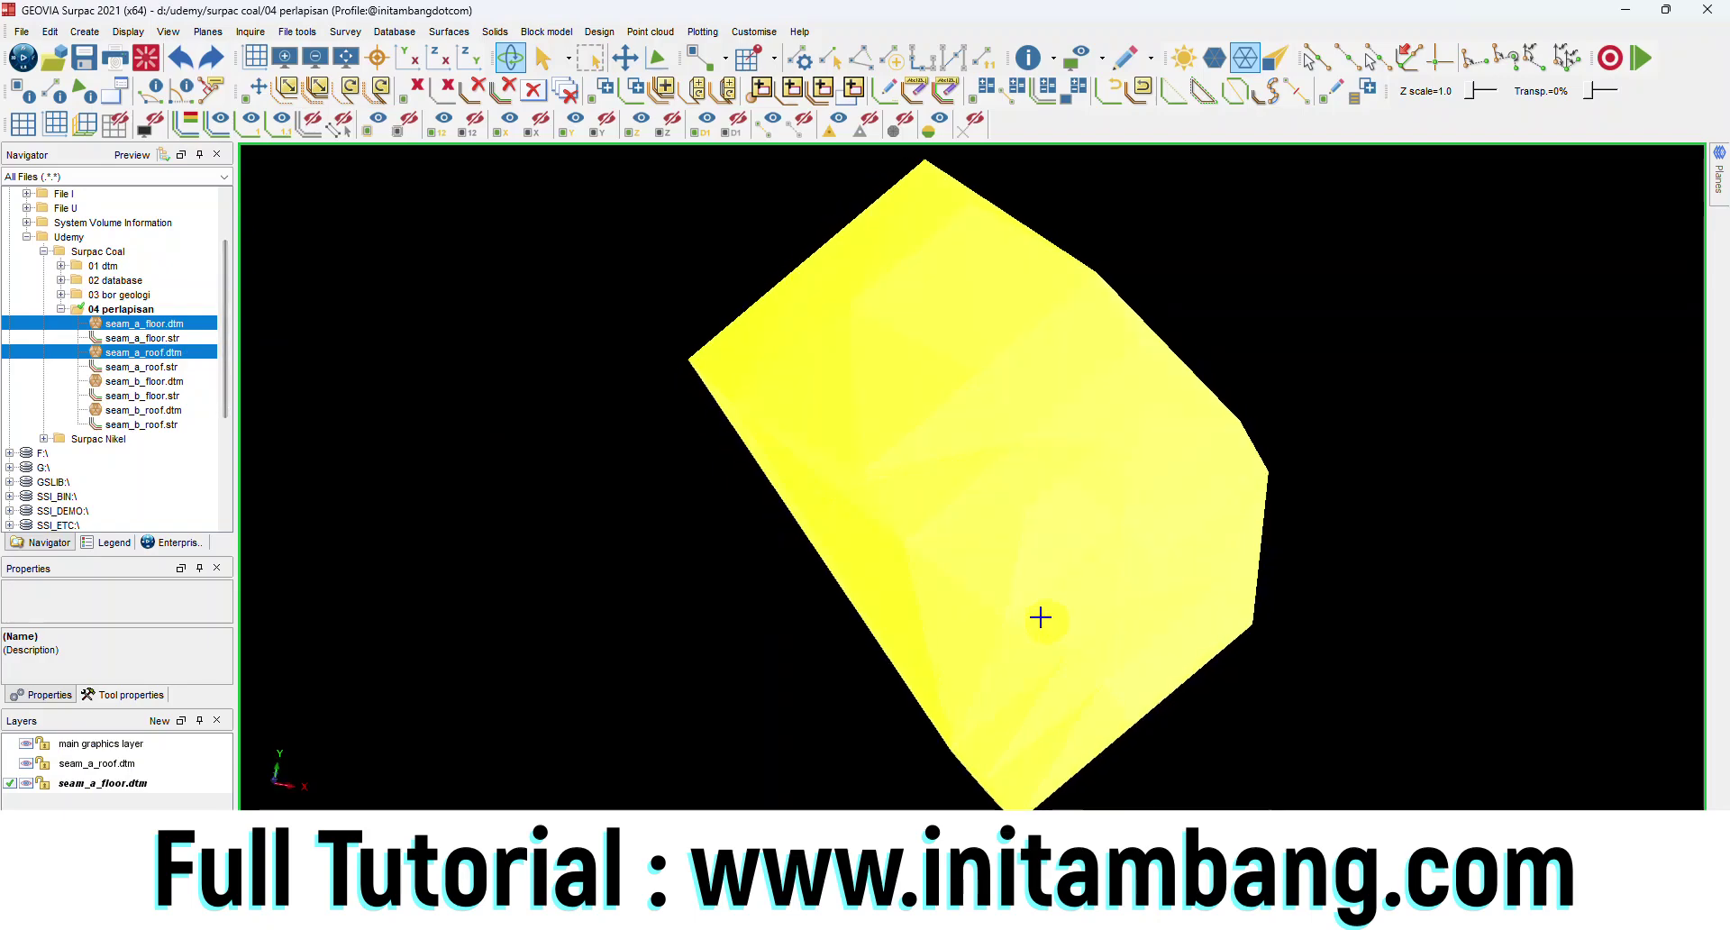
drag(1035, 614, 830, 529)
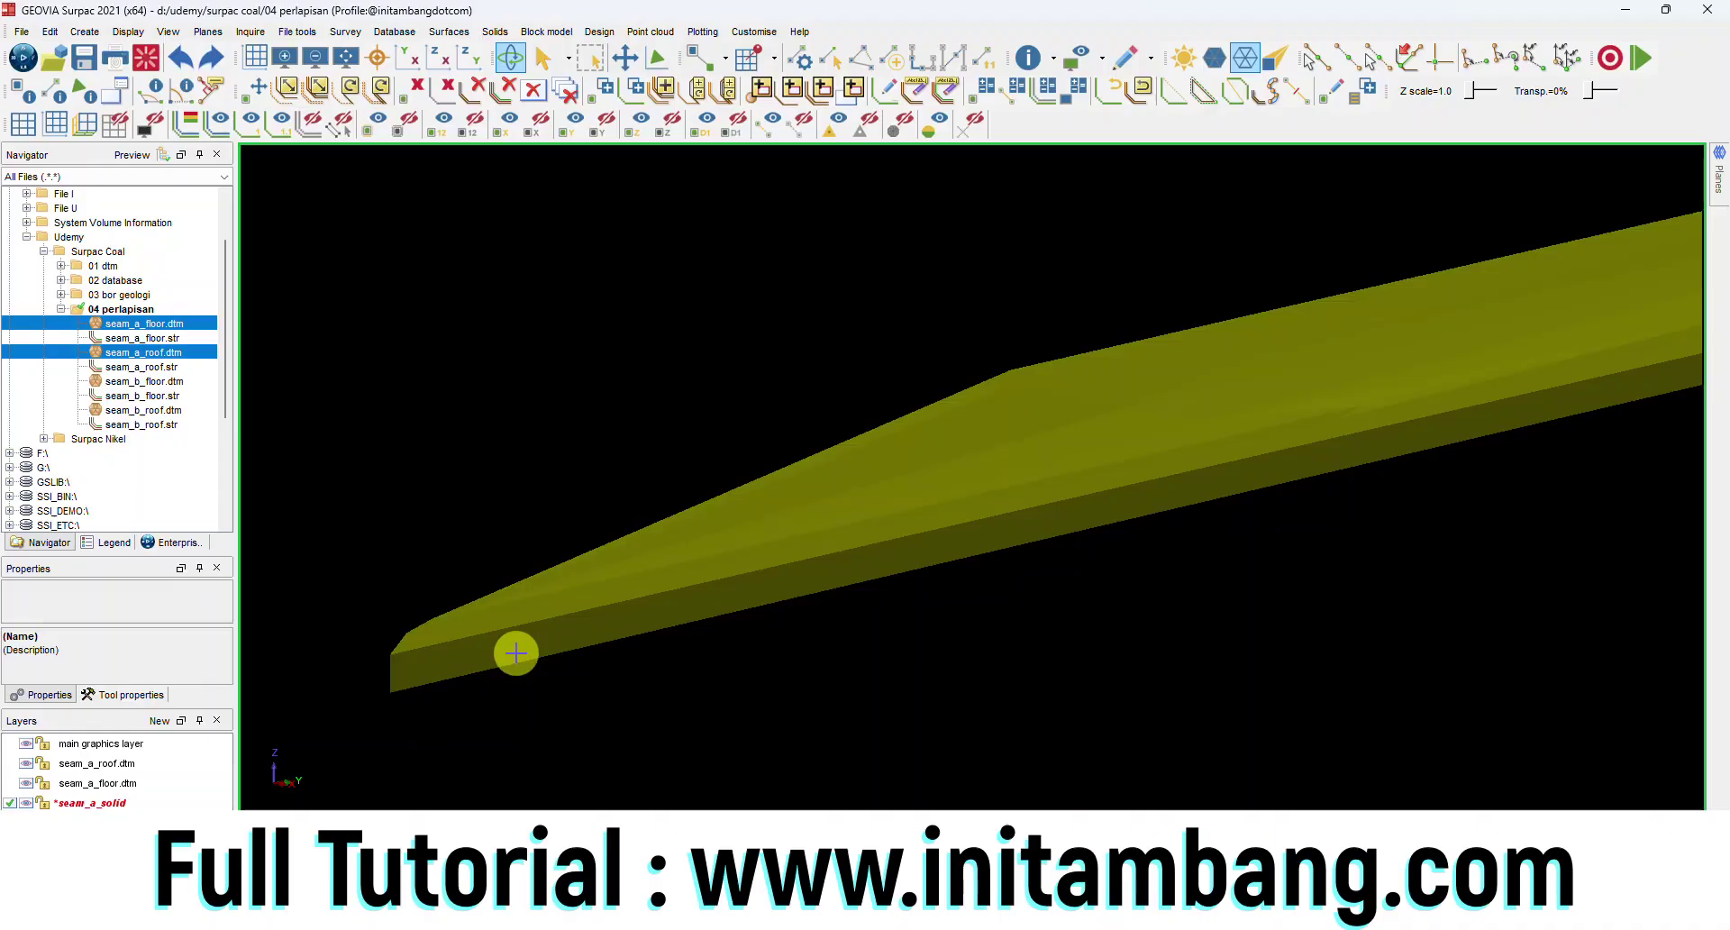
drag(756, 618, 1065, 498)
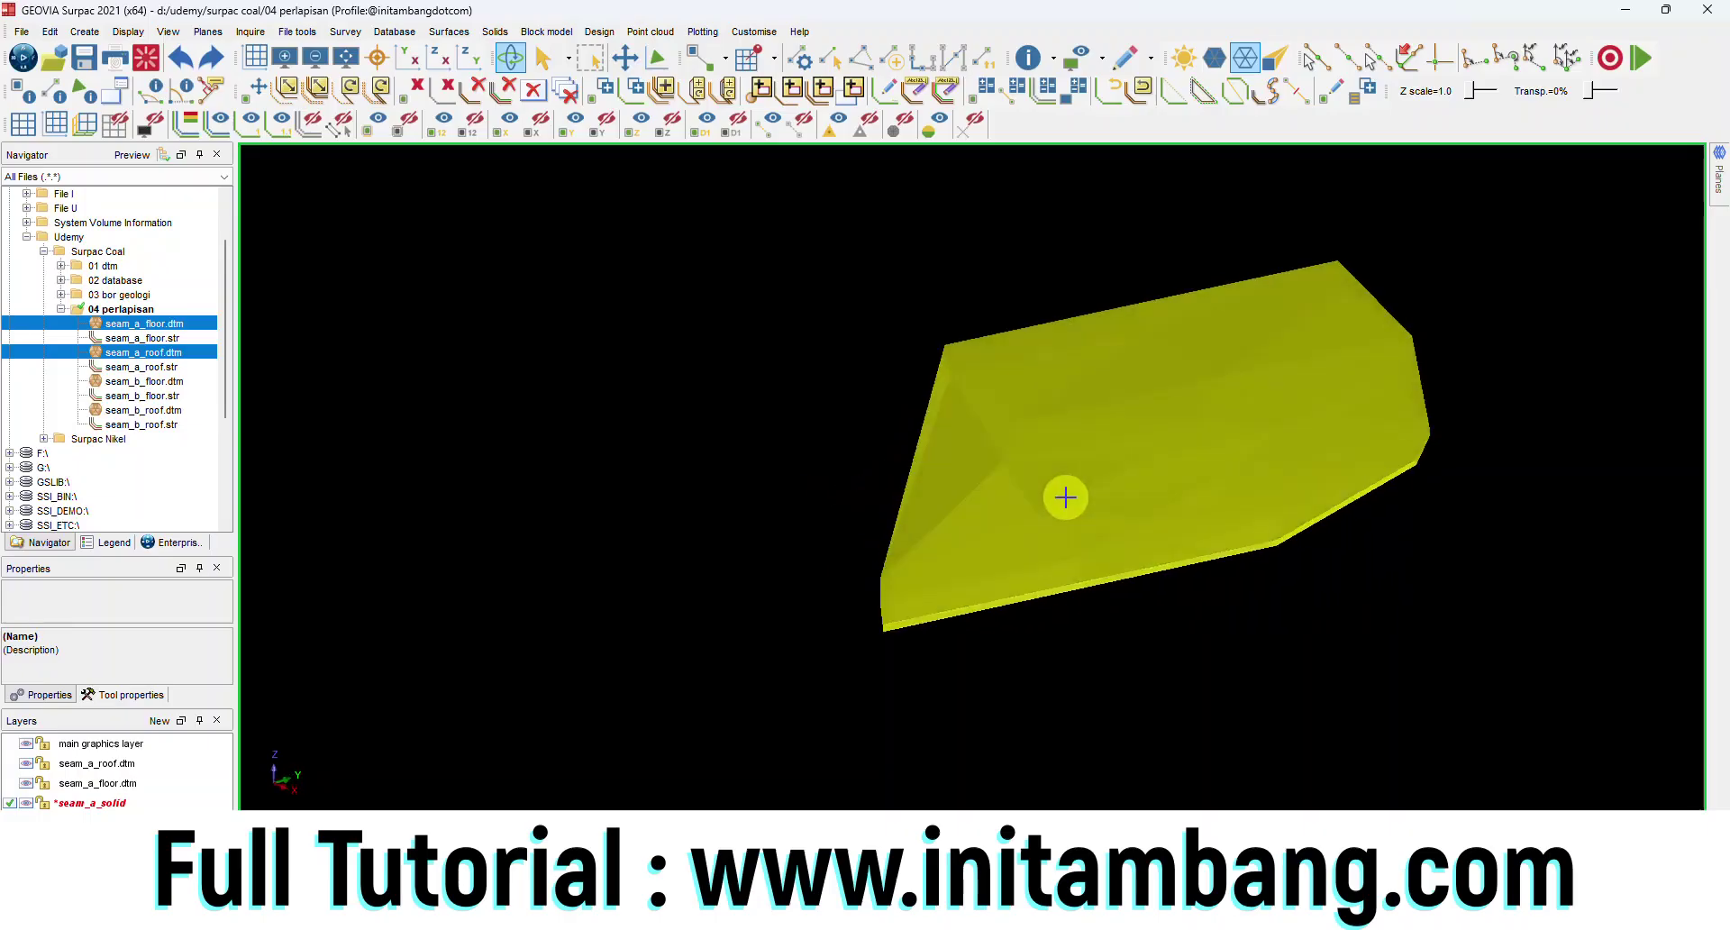
Step: Open topography.dtm from the 01 dtm folder alongside the seam A solid
click(60, 266)
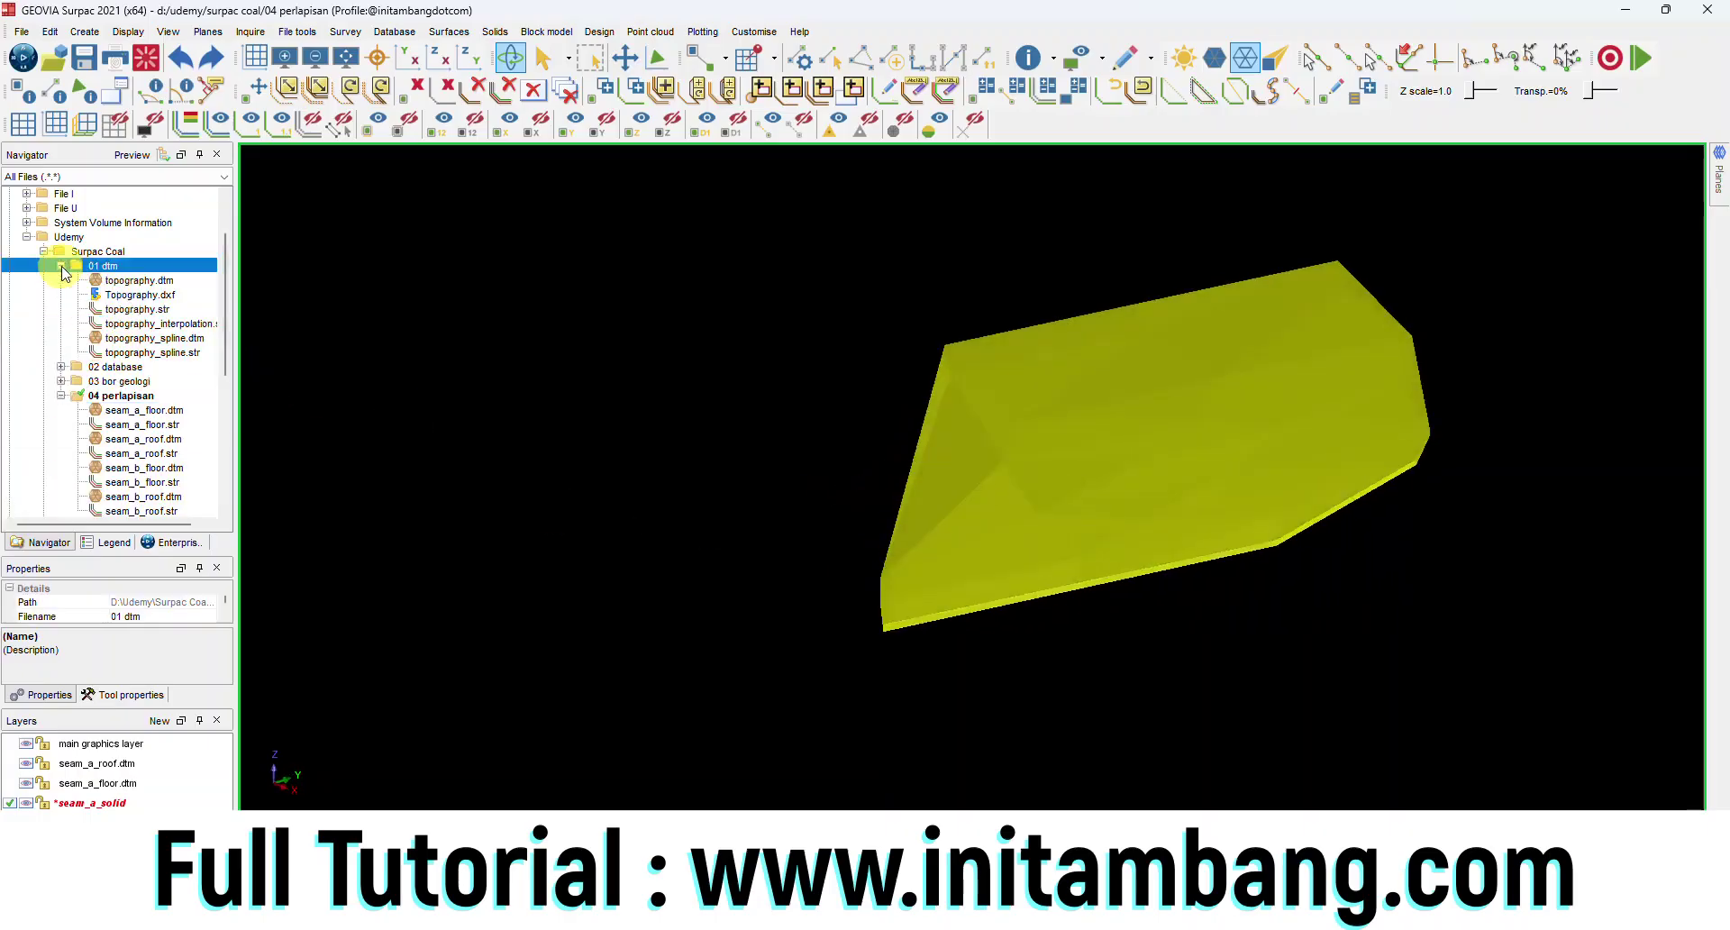
right_click(103, 277)
click(128, 290)
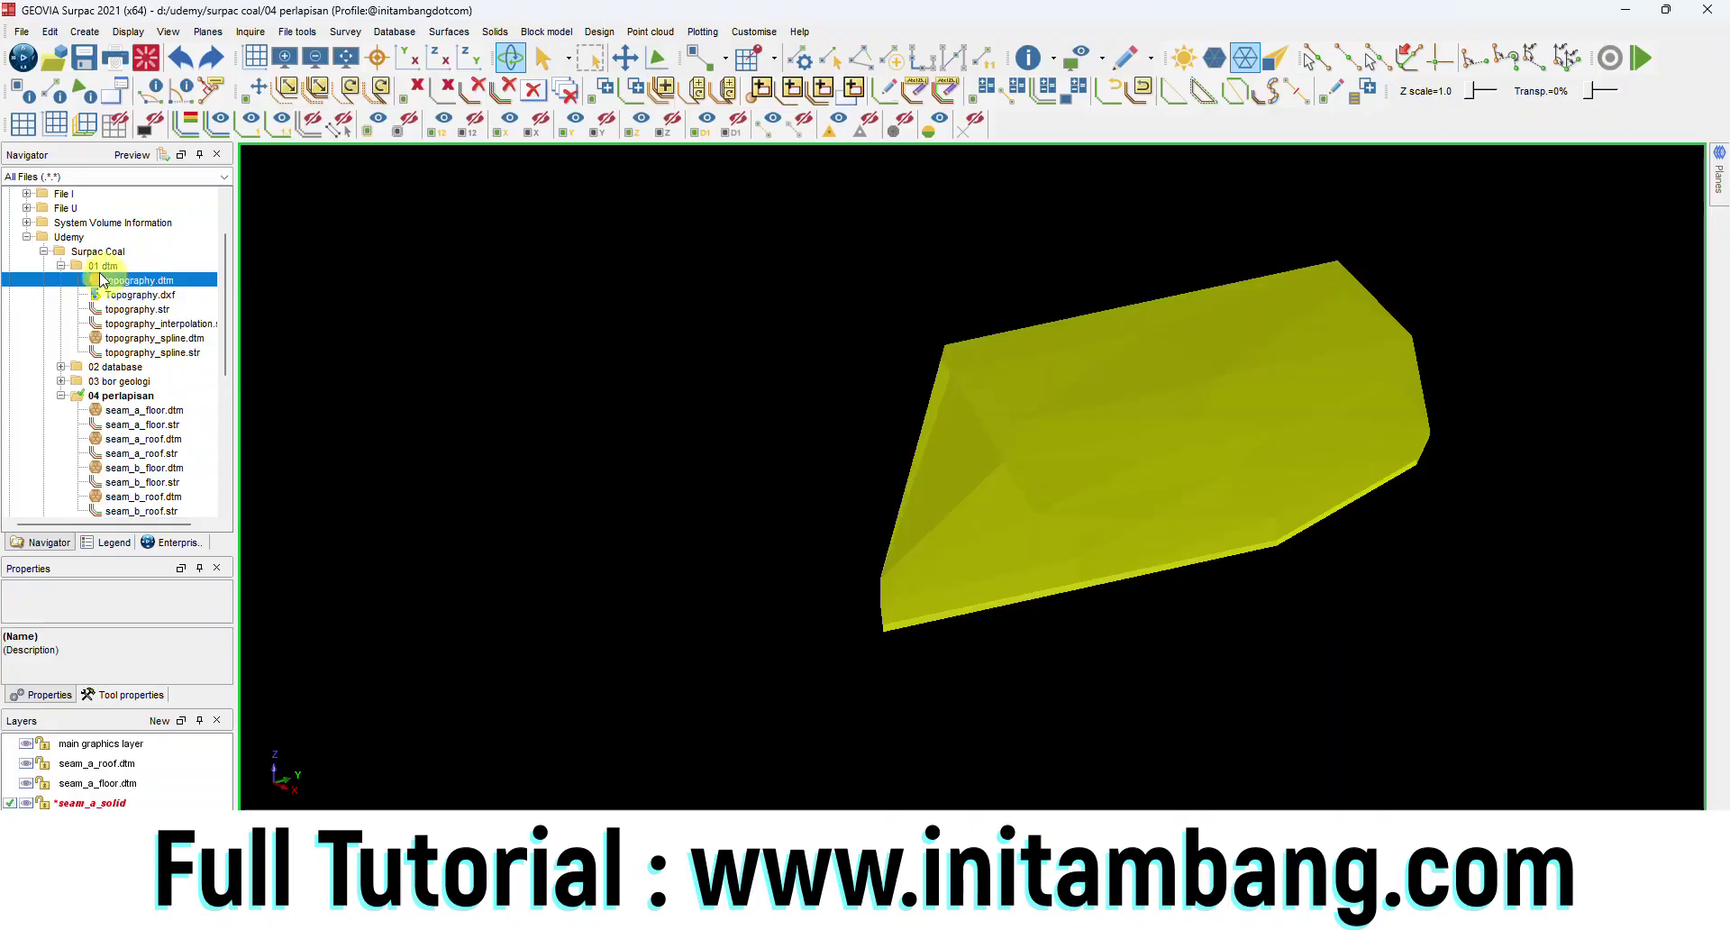
click(61, 265)
Step: Inspect the seam A solid cut by the topography and view both seam solids beneath the terrain surface
drag(1098, 462, 1019, 386)
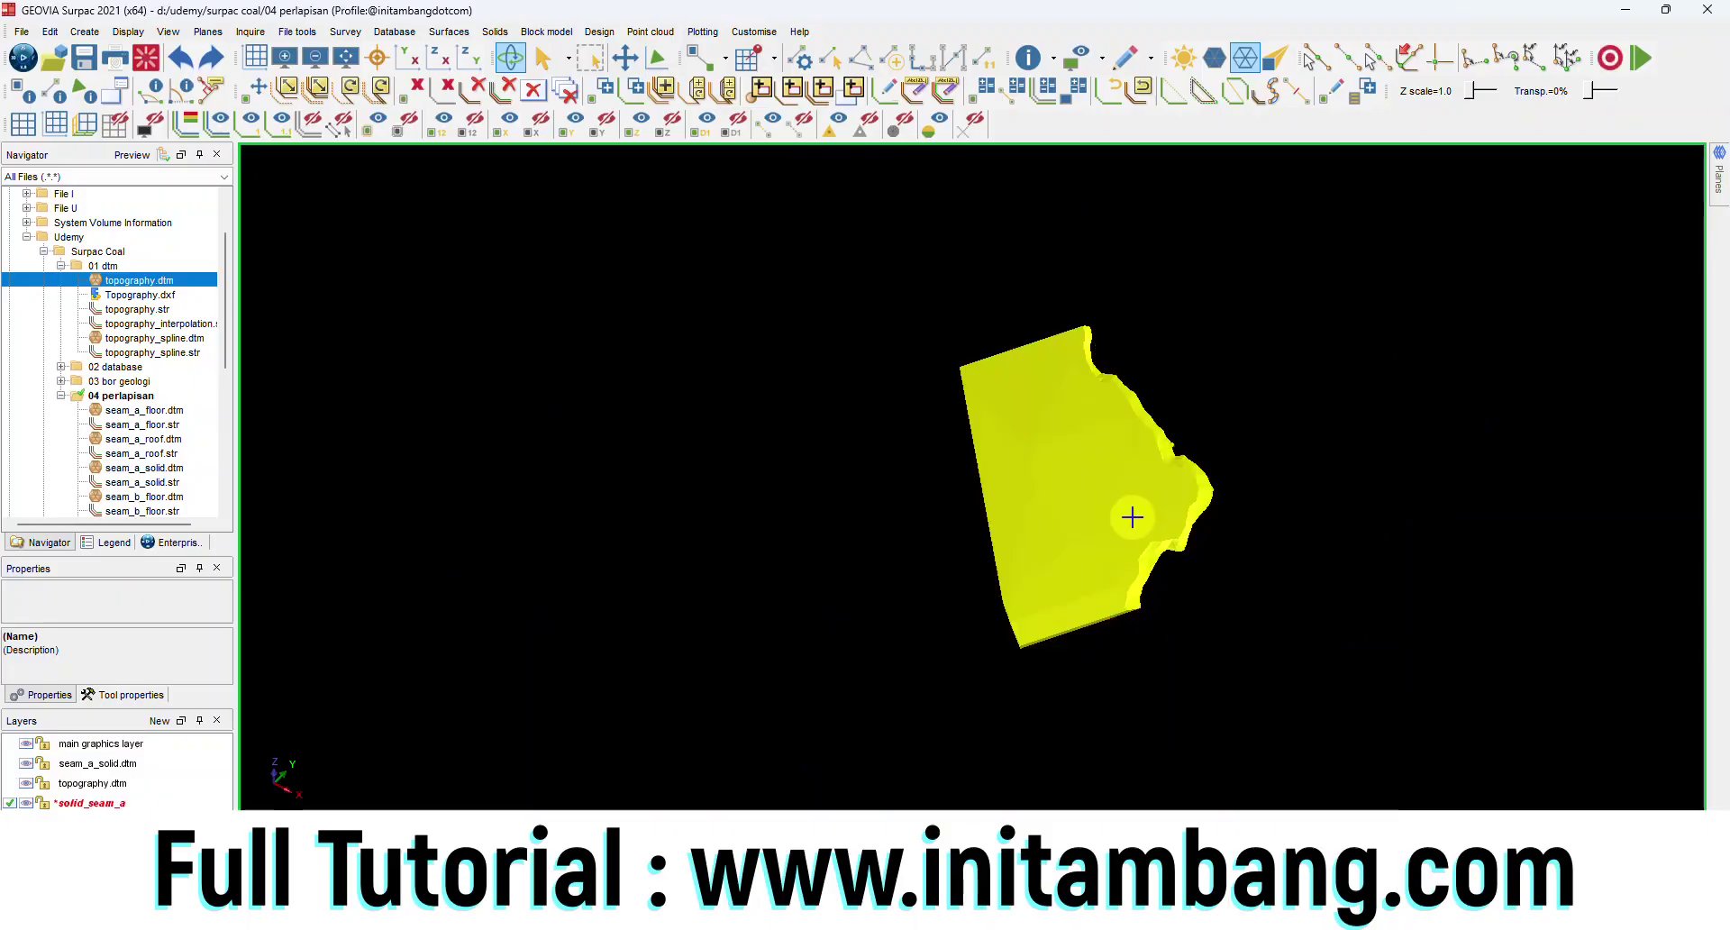
drag(1133, 517, 1108, 479)
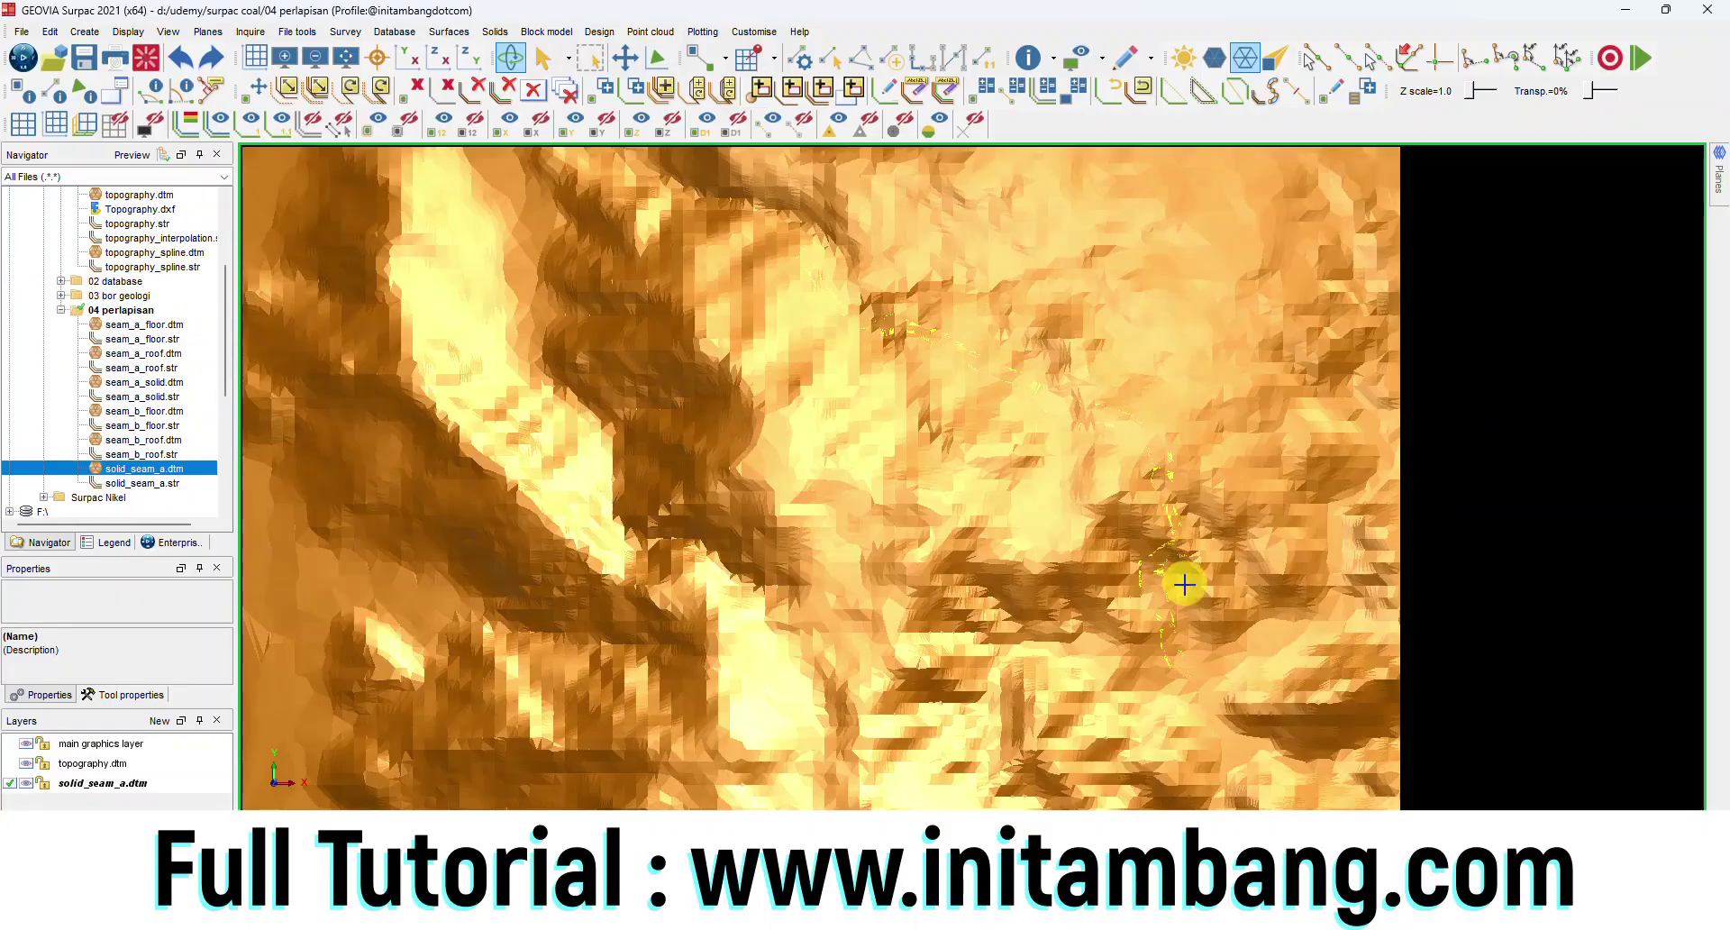
drag(1185, 585, 981, 587)
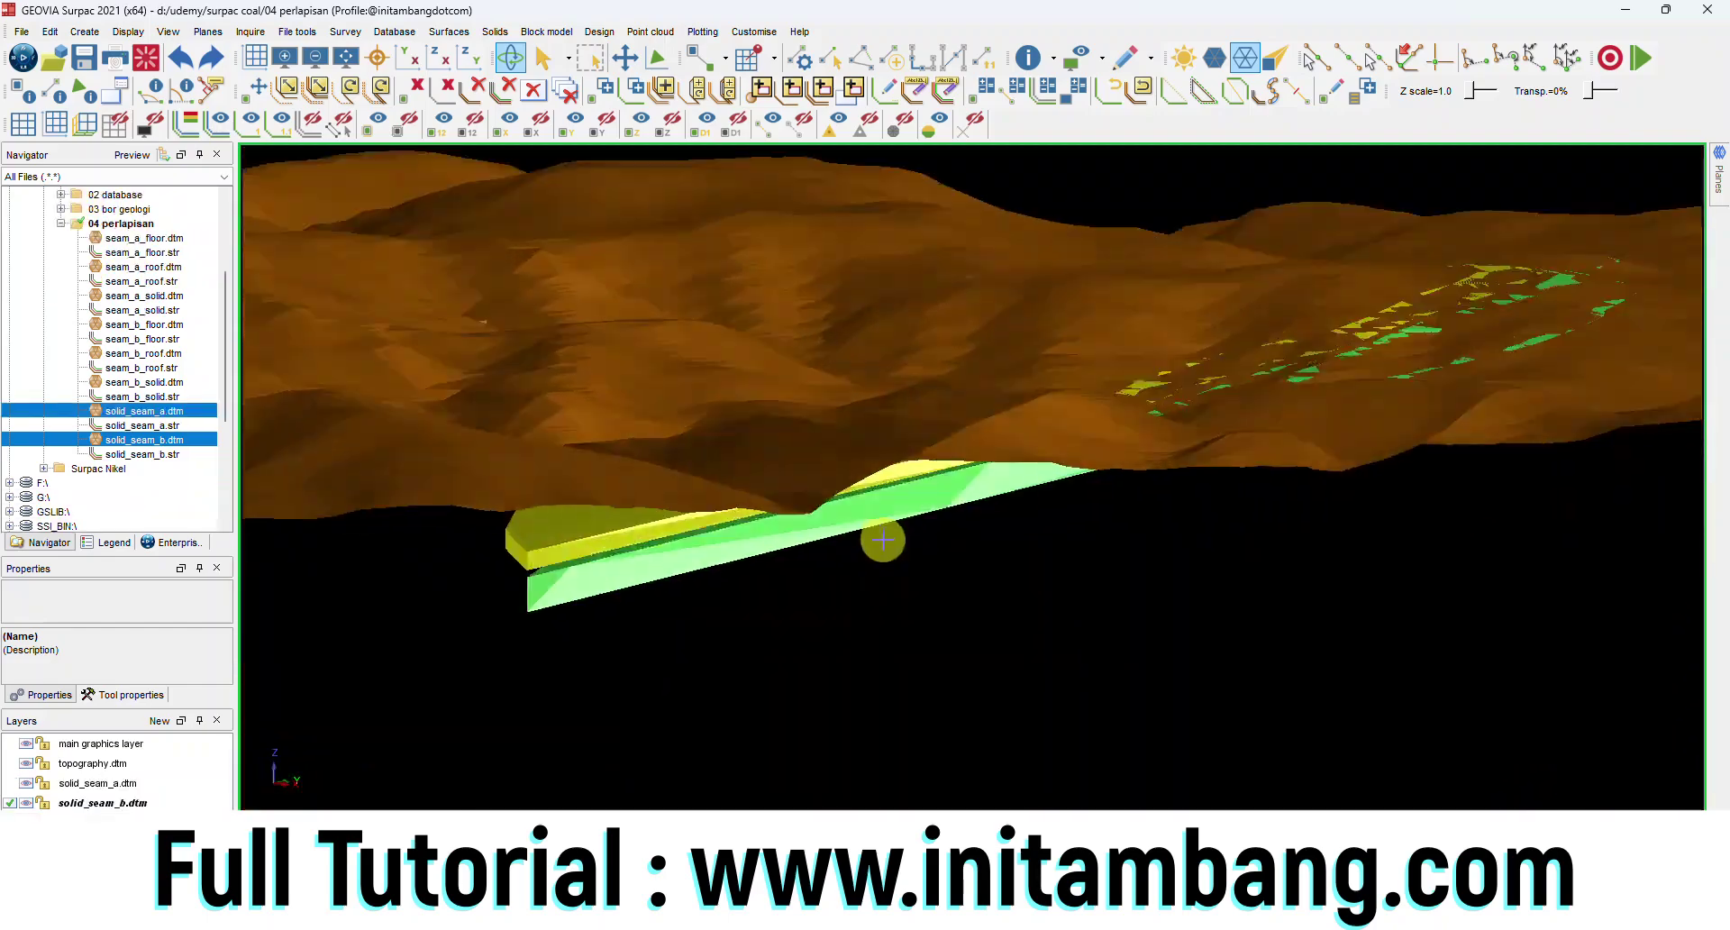
drag(883, 540, 1064, 470)
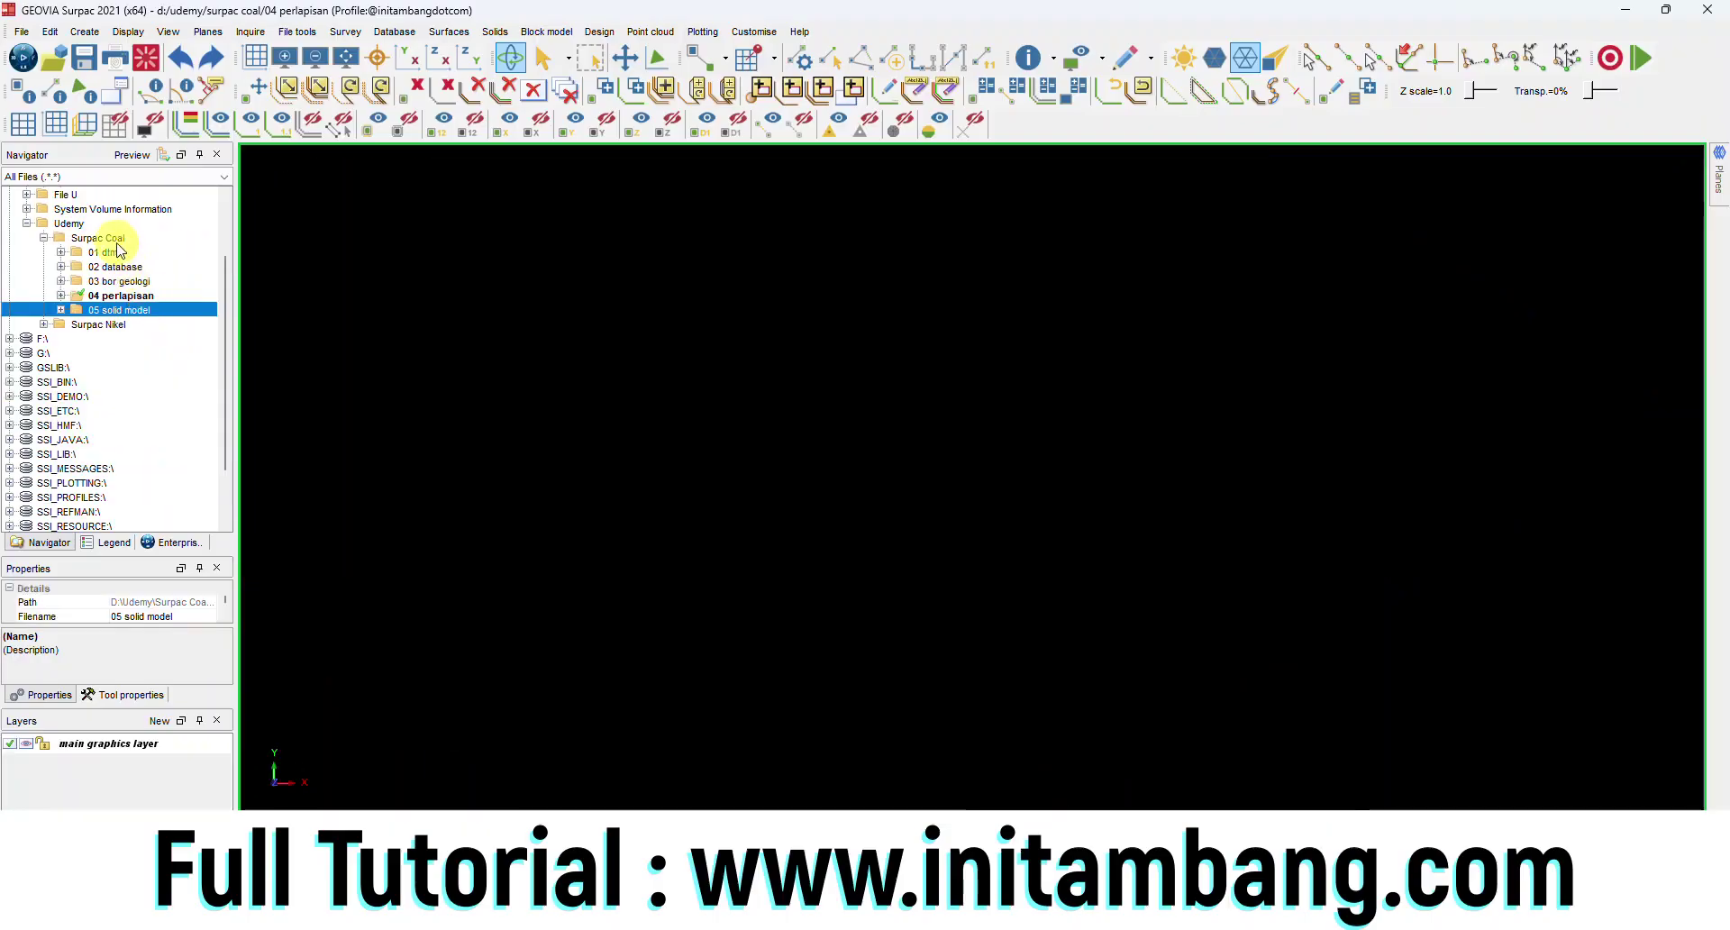
Step: Create a folder named 06 cropline inside Surpac Coal and set it as the work directory
click(111, 237)
right_click(114, 239)
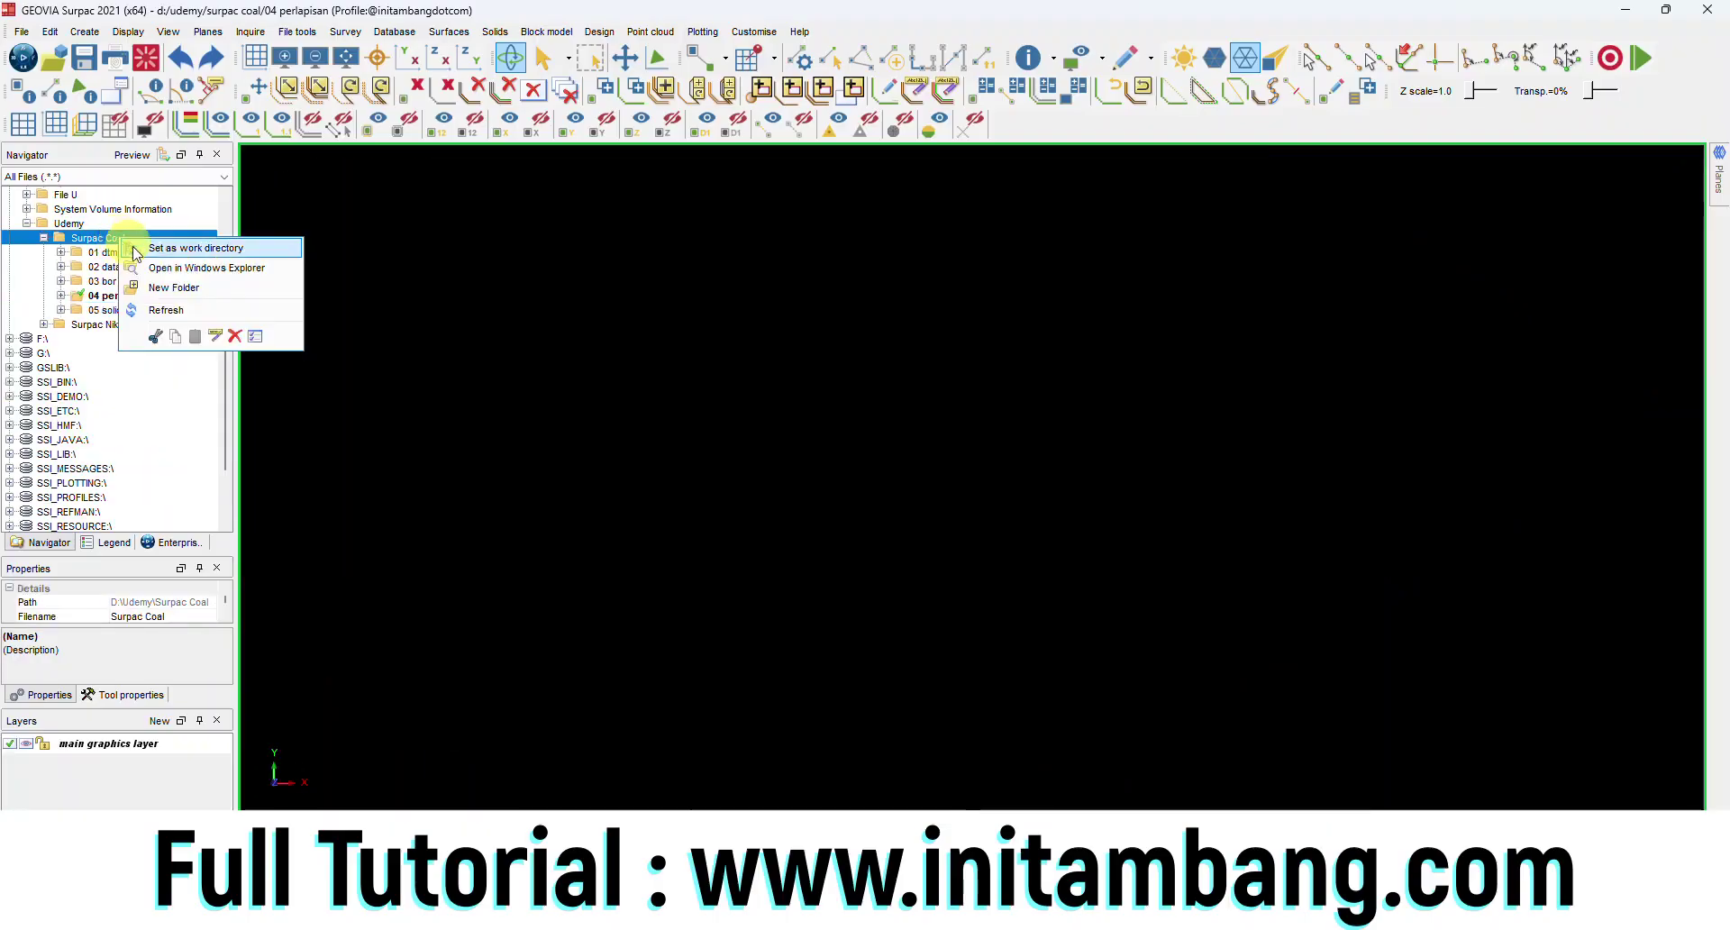
click(174, 289)
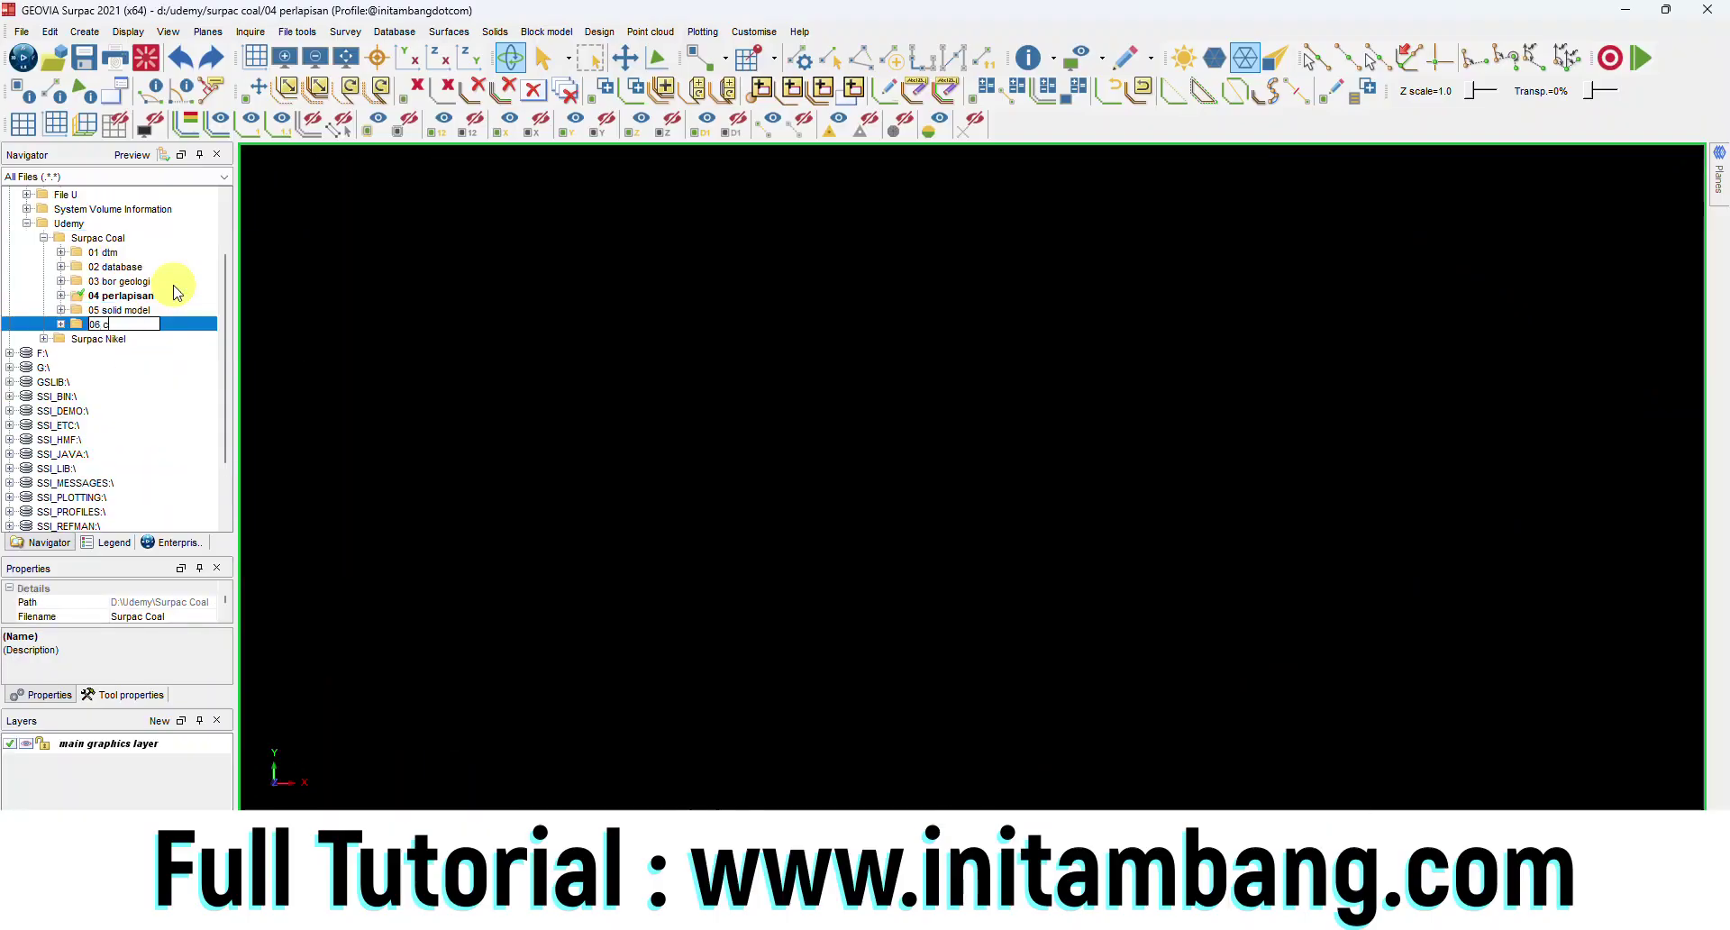
text(06 cropline)
key(Return)
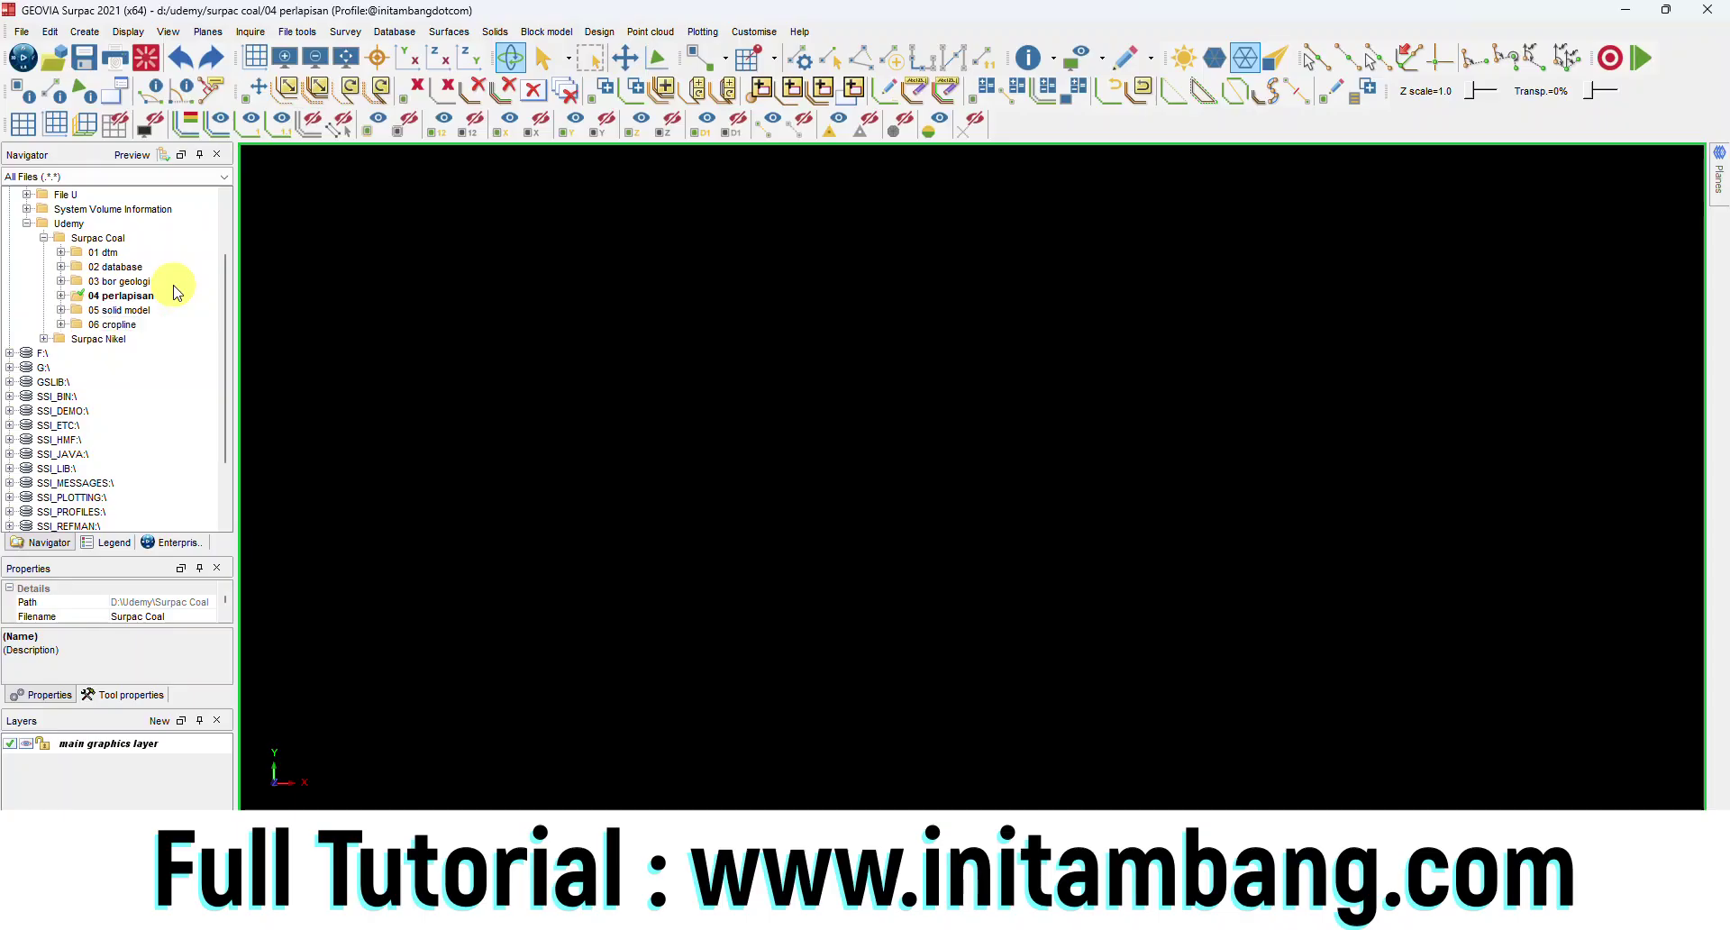
right_click(125, 334)
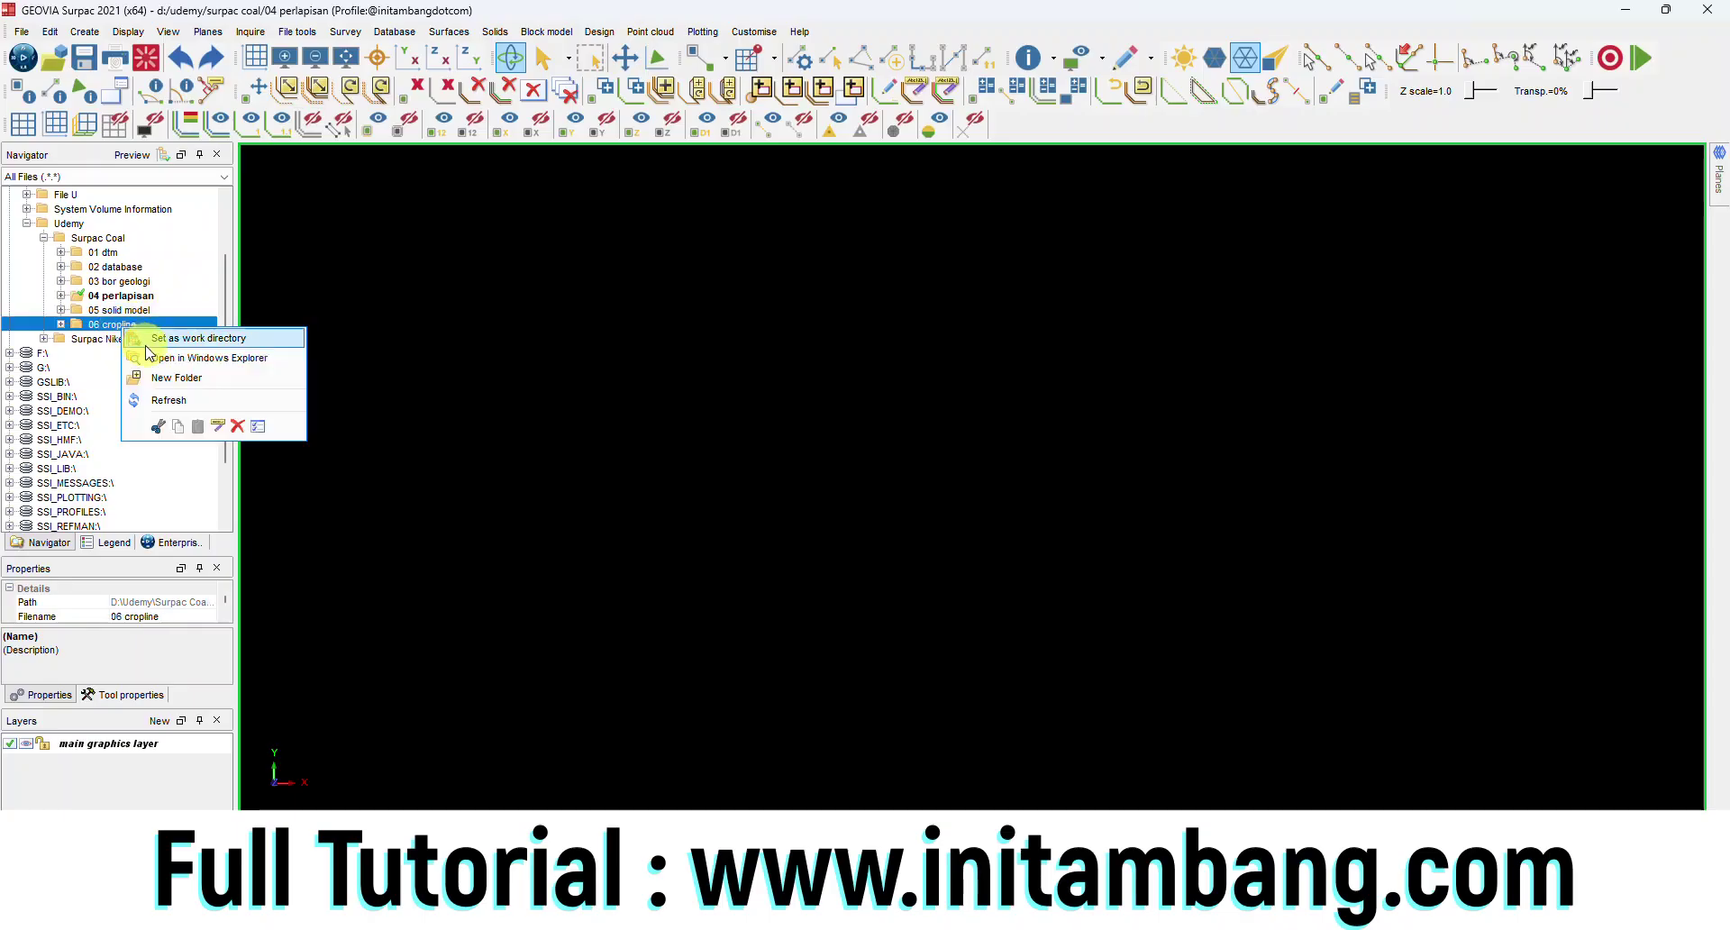
click(148, 342)
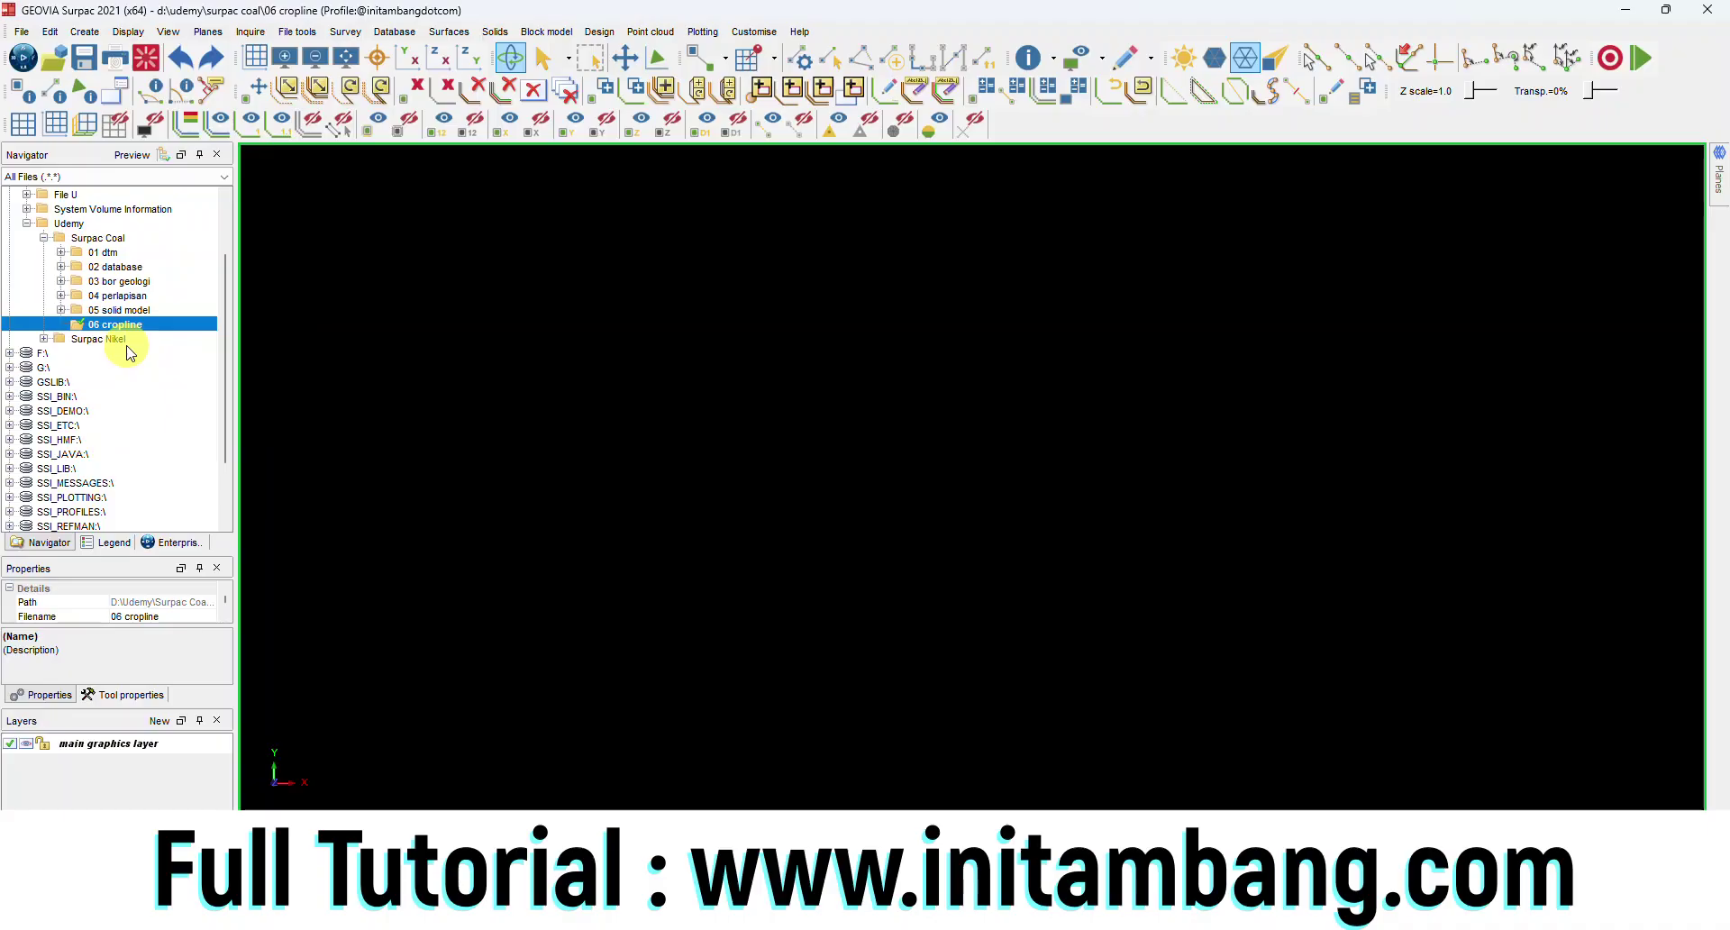
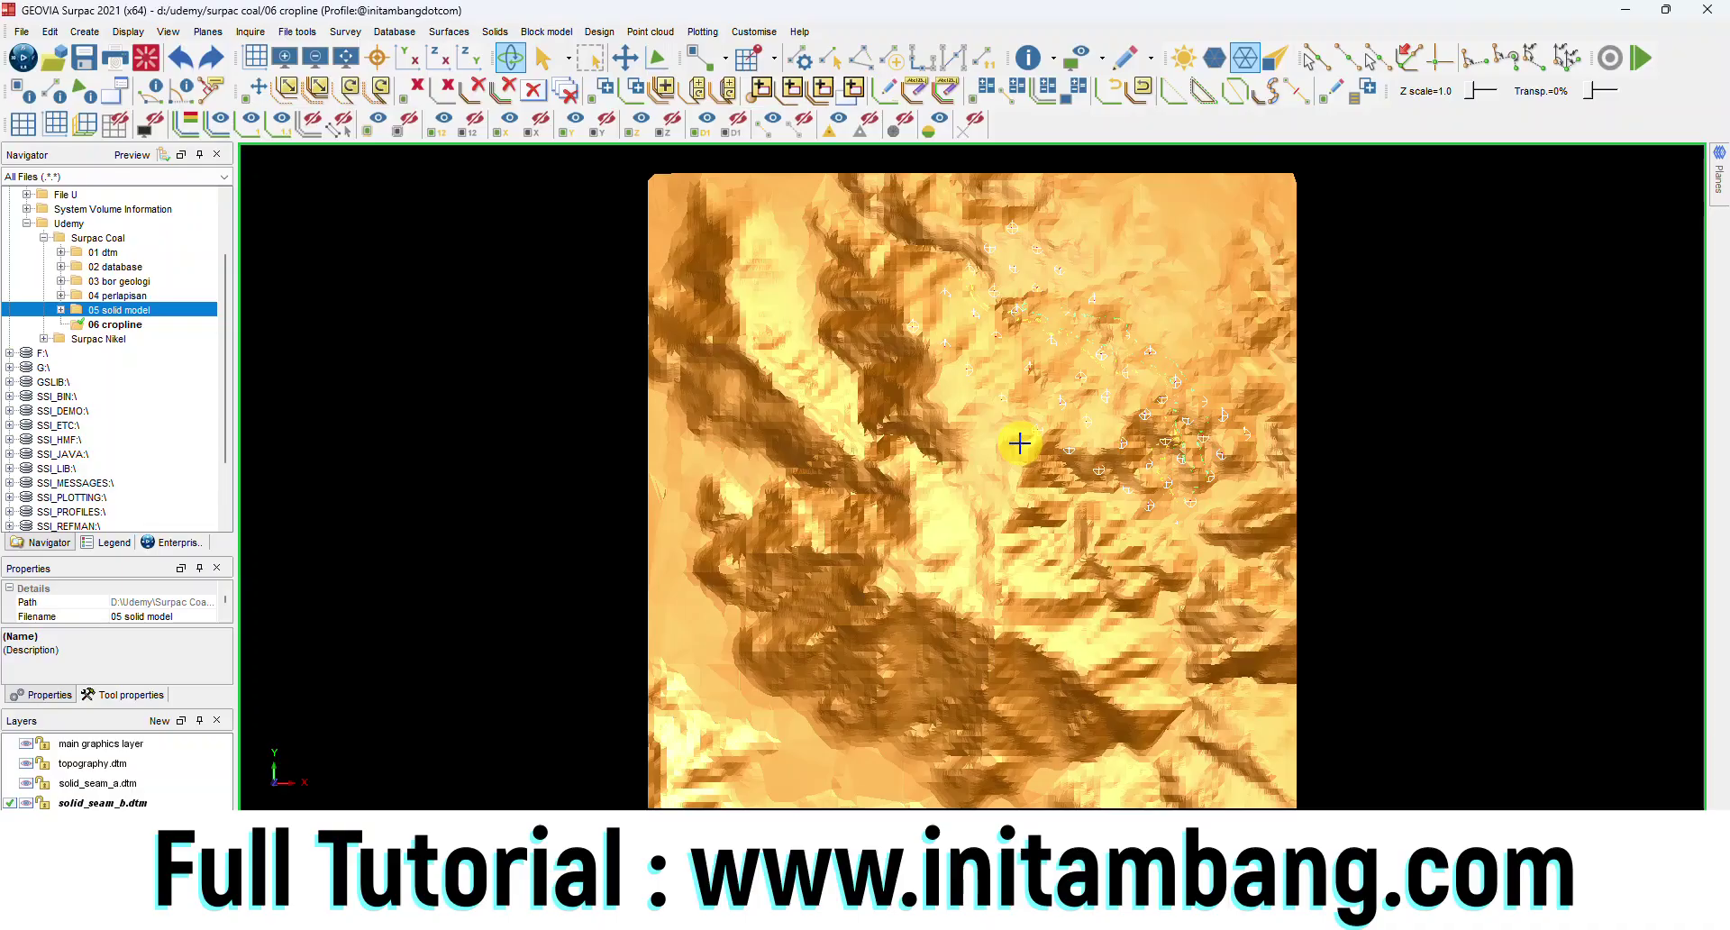
Step: Examine the topography with the seam solids and the penampang cross-section plot with its seam thickness dimensions
drag(1022, 441, 1126, 343)
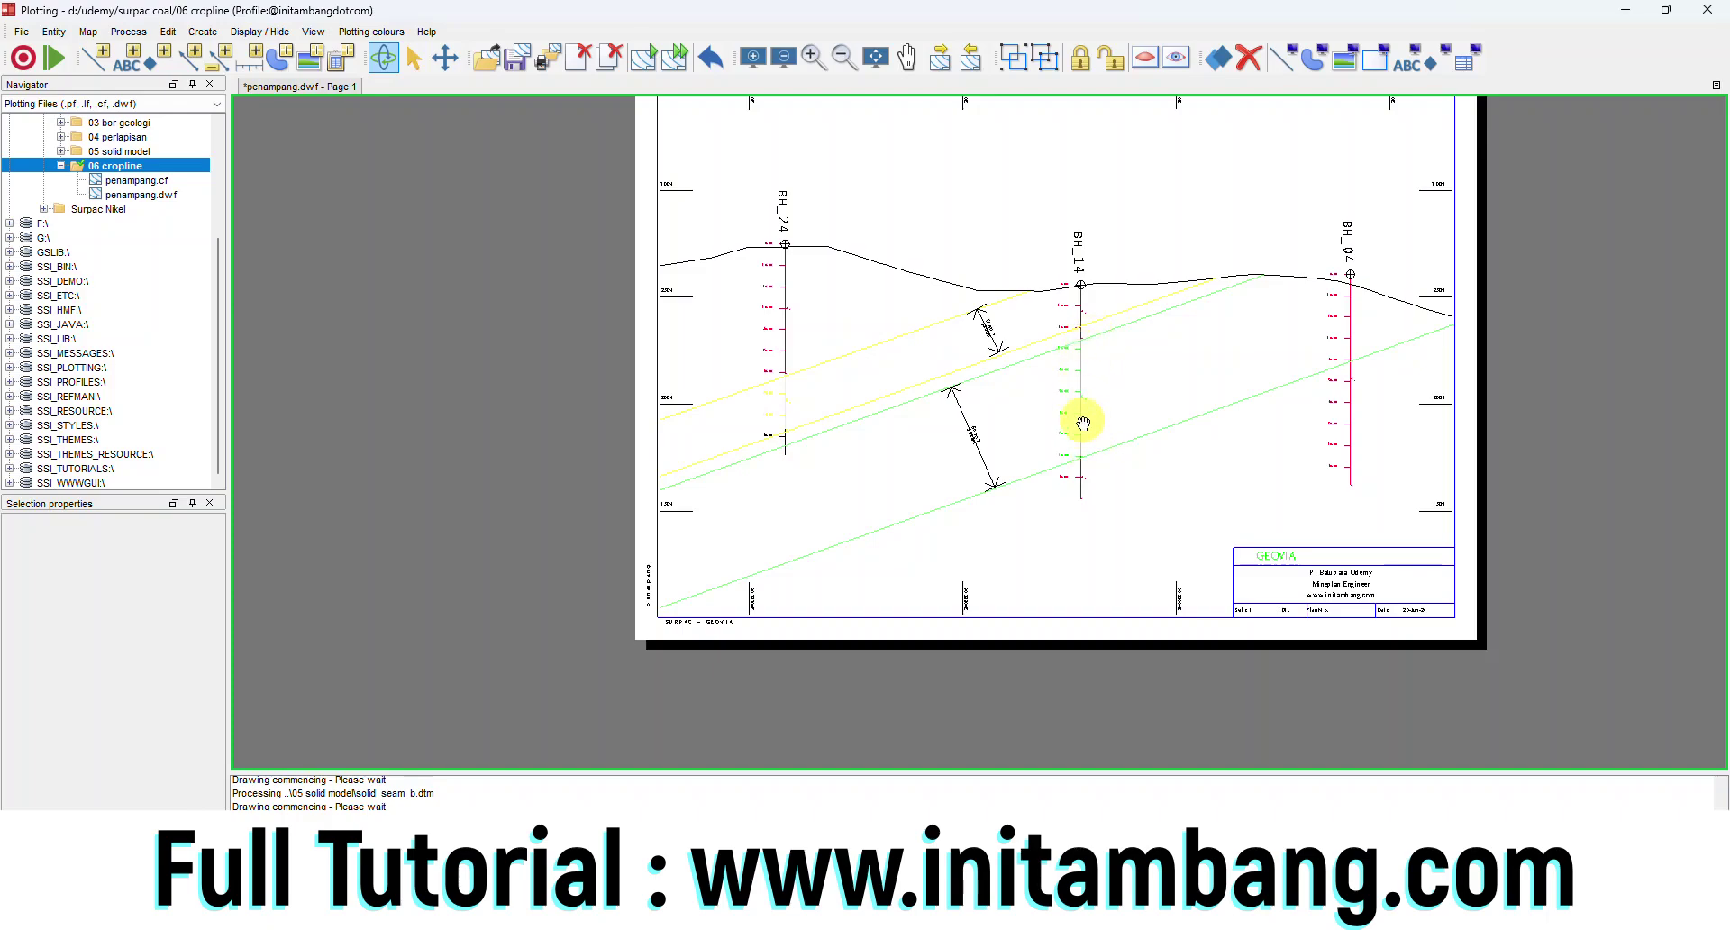
scroll(985, 460, up, 2)
scroll(985, 459, down, 3)
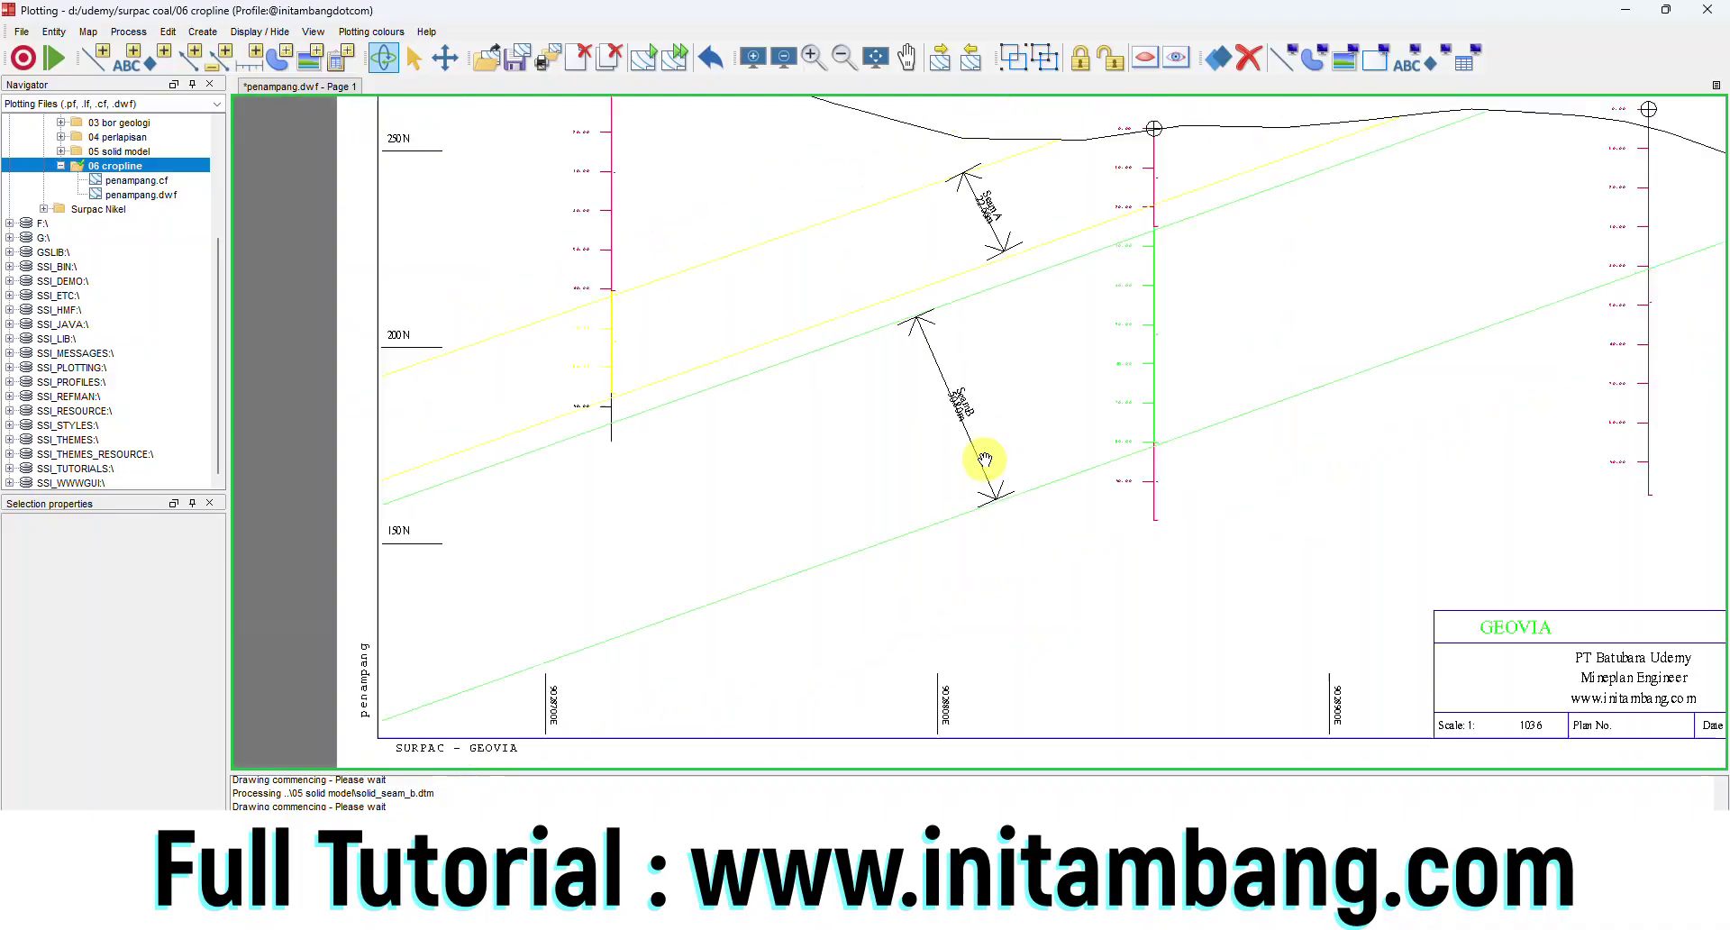
scroll(981, 301, up, 4)
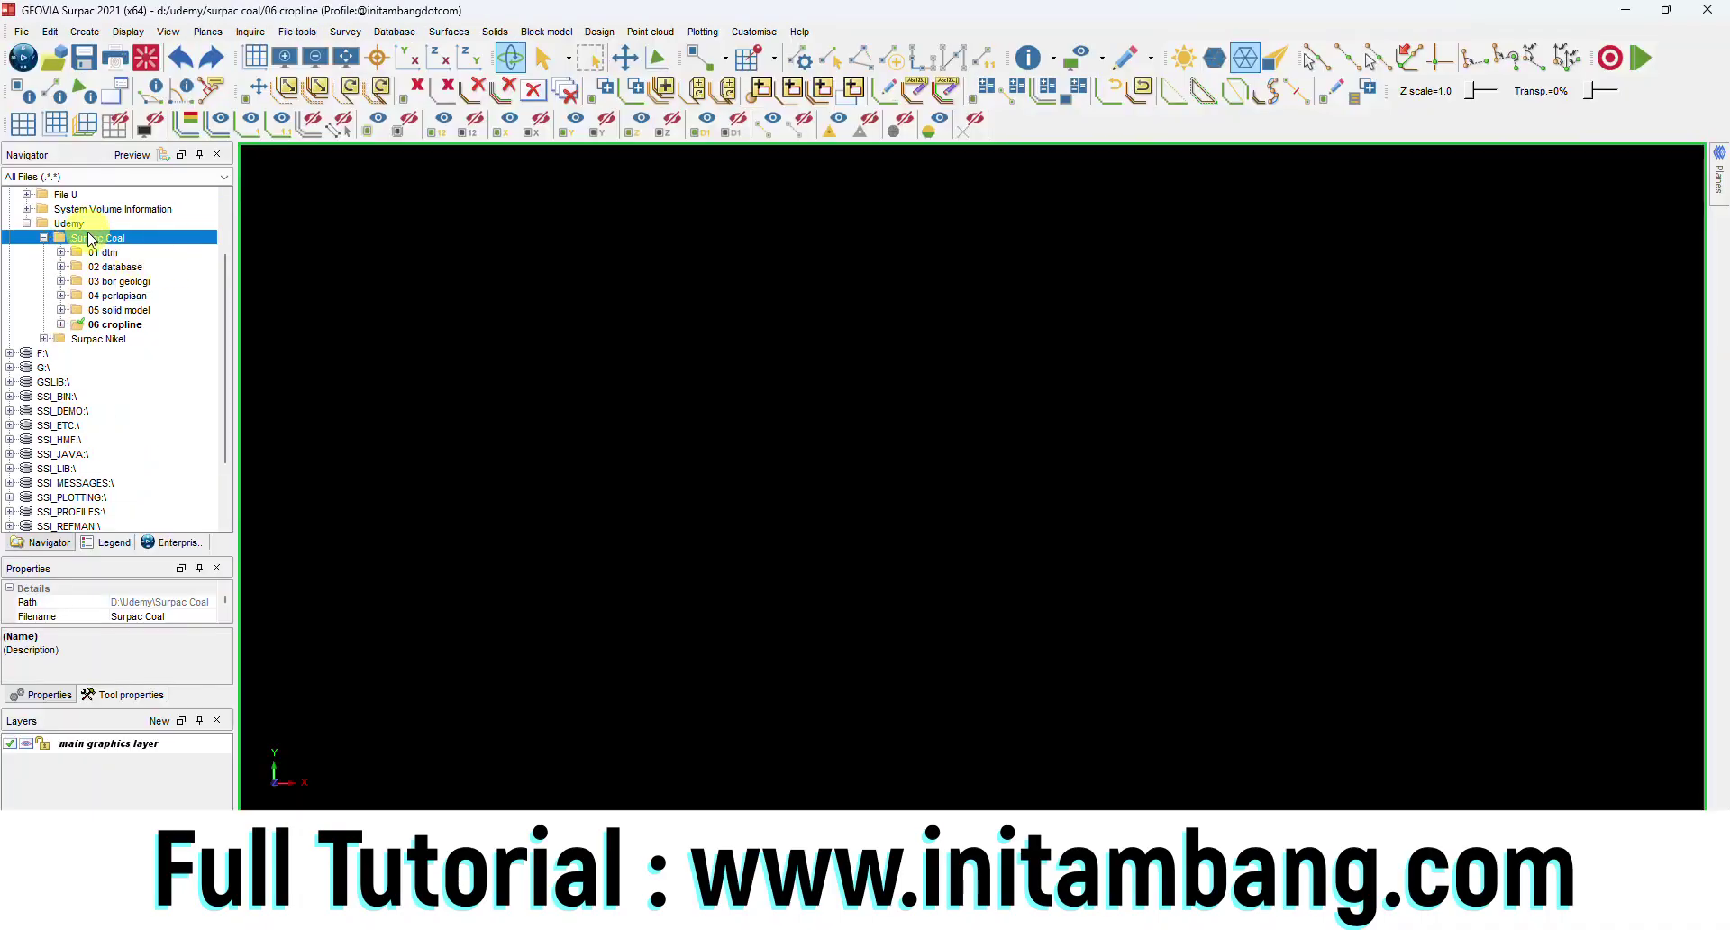
Step: Create a folder named 07 block model inside Surpac Coal and set it as the work directory
right_click(81, 239)
click(151, 285)
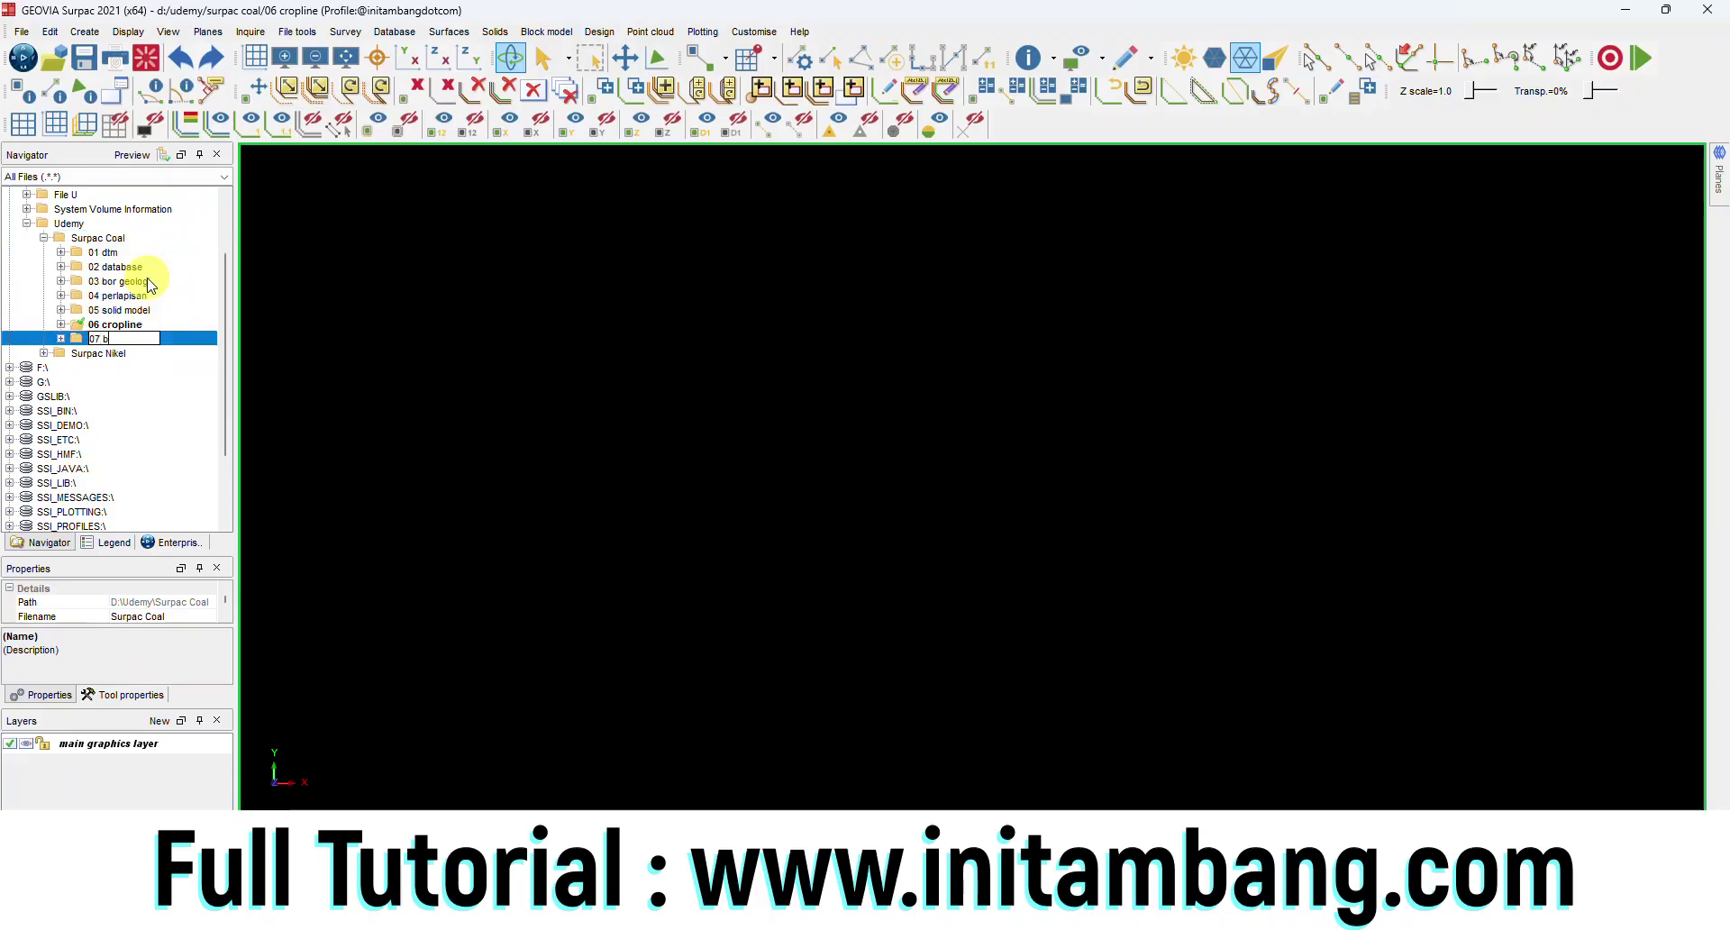
text(07 block model)
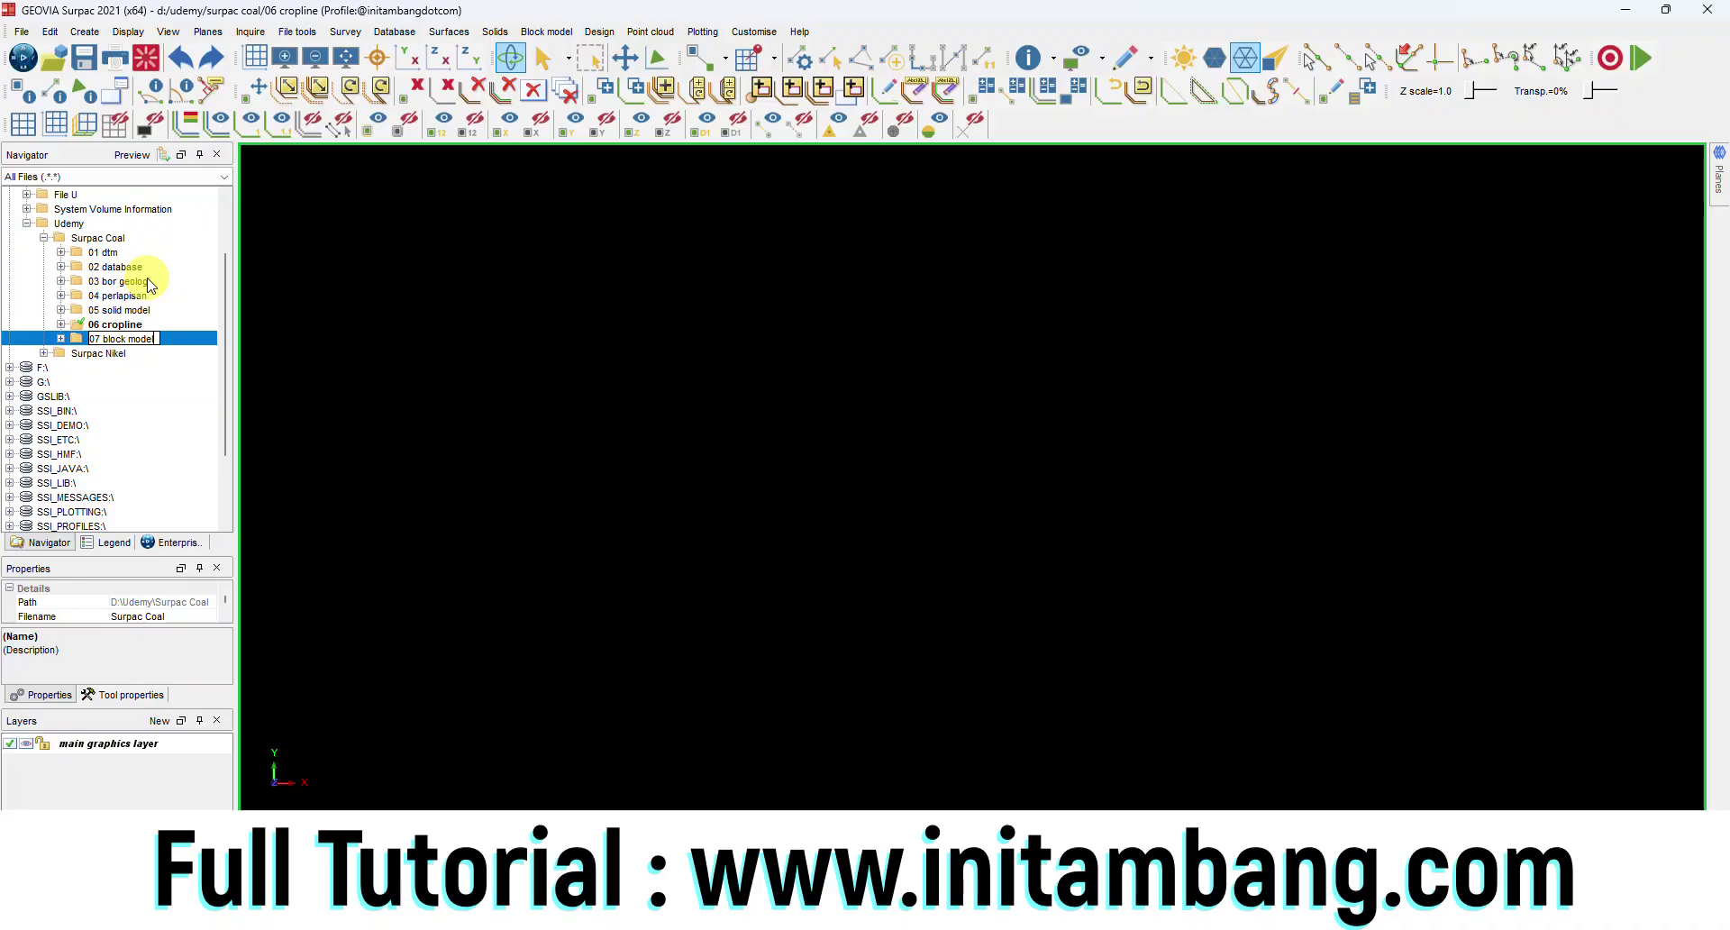
key(Return)
click(126, 339)
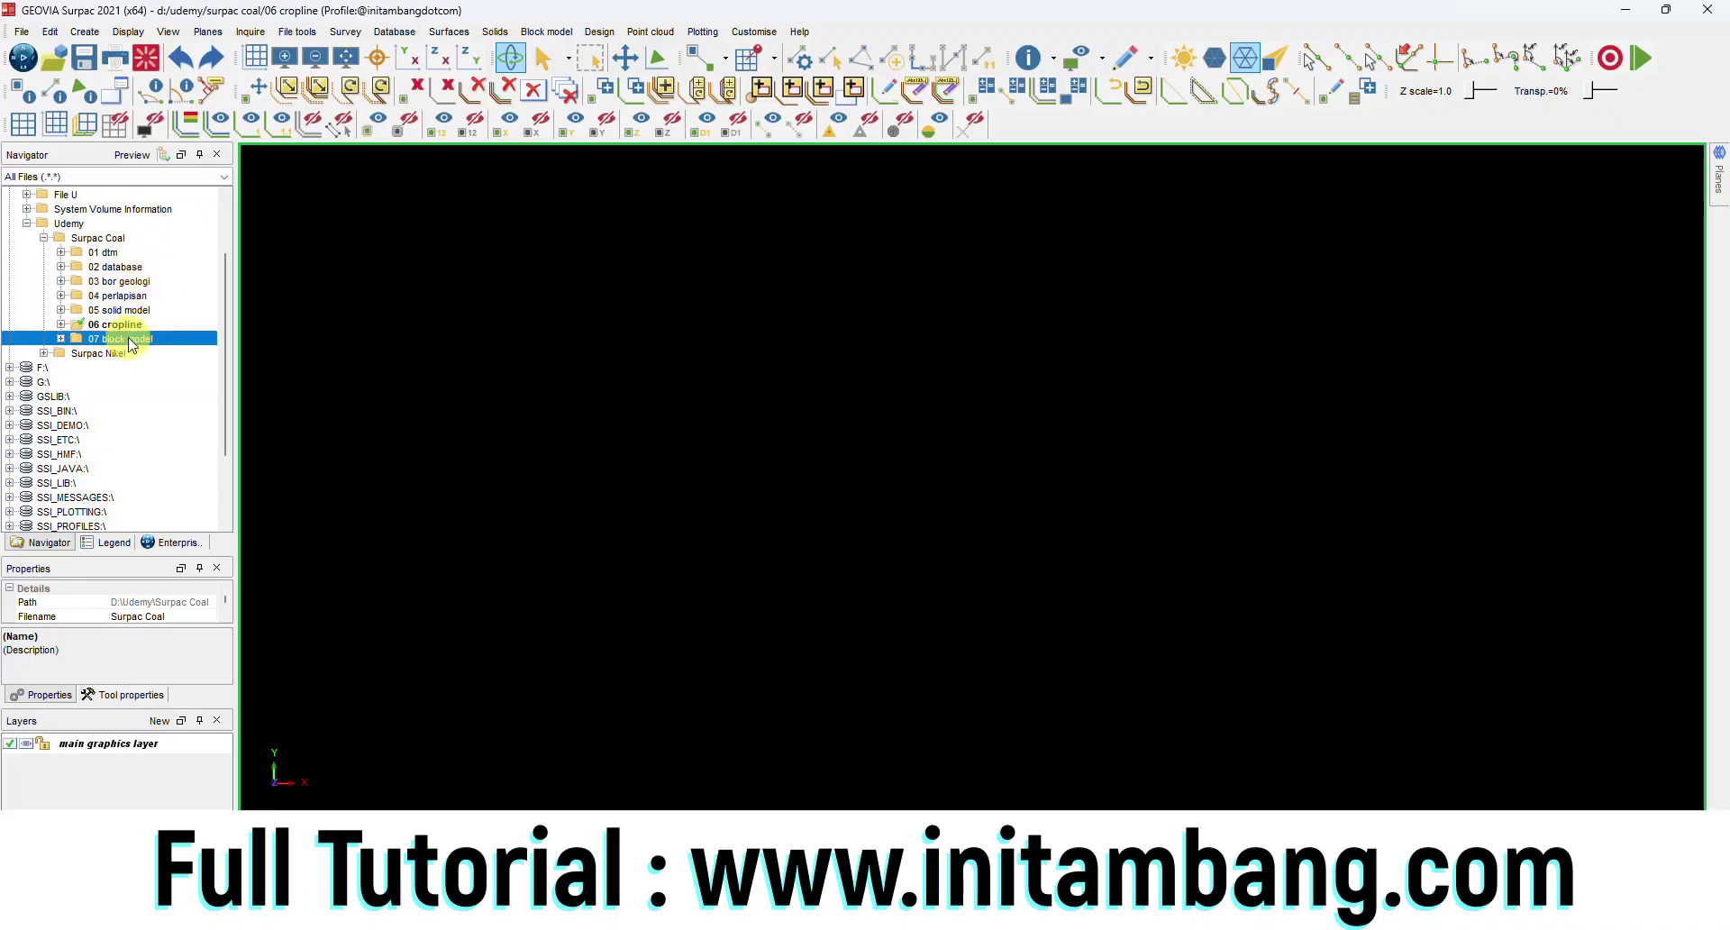
right_click(128, 339)
click(170, 348)
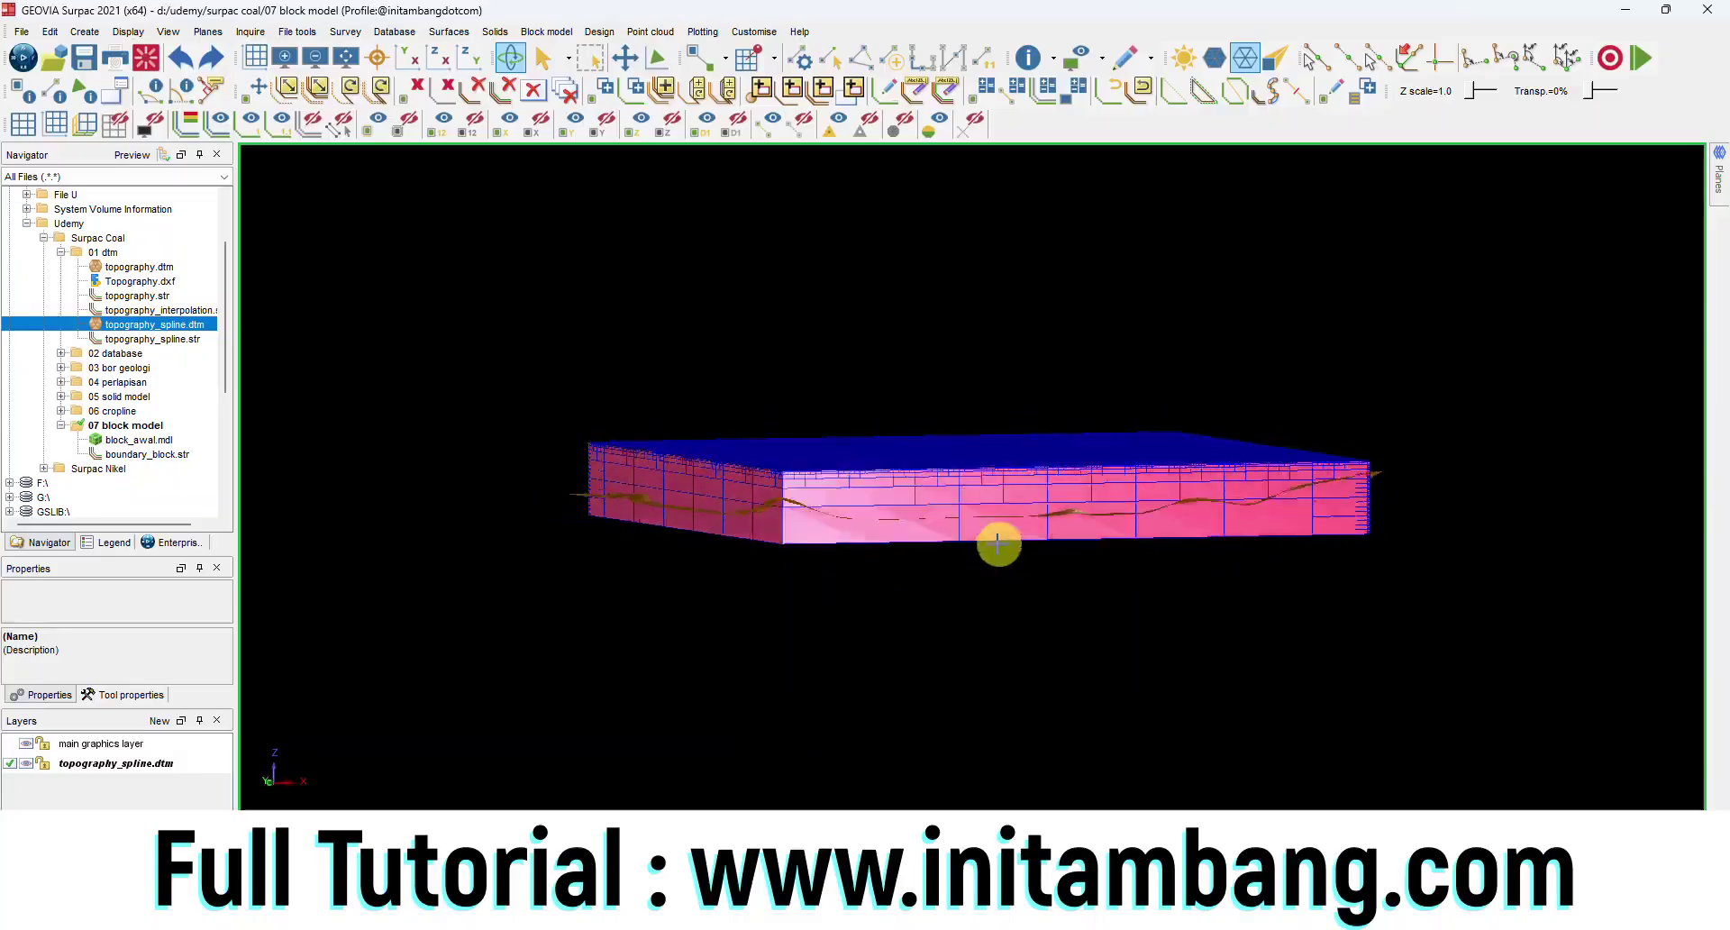
Step: Inspect the block model against the topography surface and its version cut to the topography
mouse_move(999, 543)
mouse_down()
mouse_move(1036, 537)
mouse_move(1024, 564)
mouse_move(1084, 614)
mouse_move(1000, 618)
mouse_move(1085, 683)
mouse_move(954, 668)
mouse_move(1035, 548)
mouse_move(988, 551)
mouse_move(1103, 563)
mouse_move(877, 580)
mouse_move(1116, 583)
mouse_move(1122, 614)
mouse_move(1100, 514)
mouse_move(931, 517)
mouse_move(1000, 517)
mouse_up()
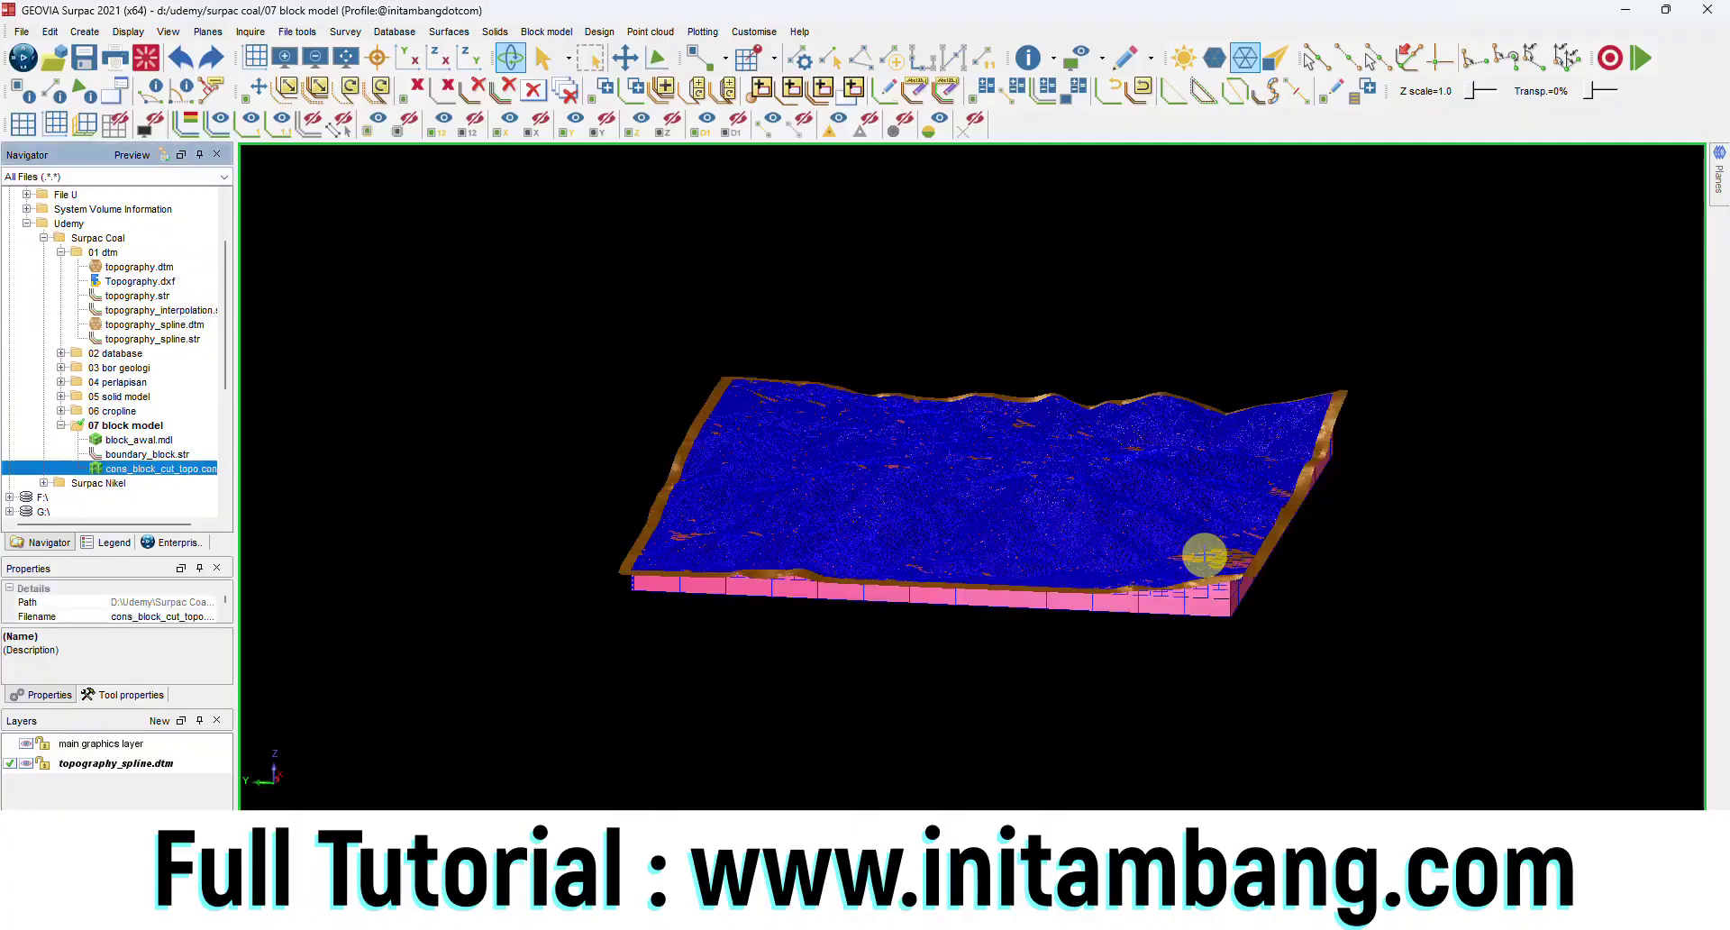
drag(1204, 555, 1089, 594)
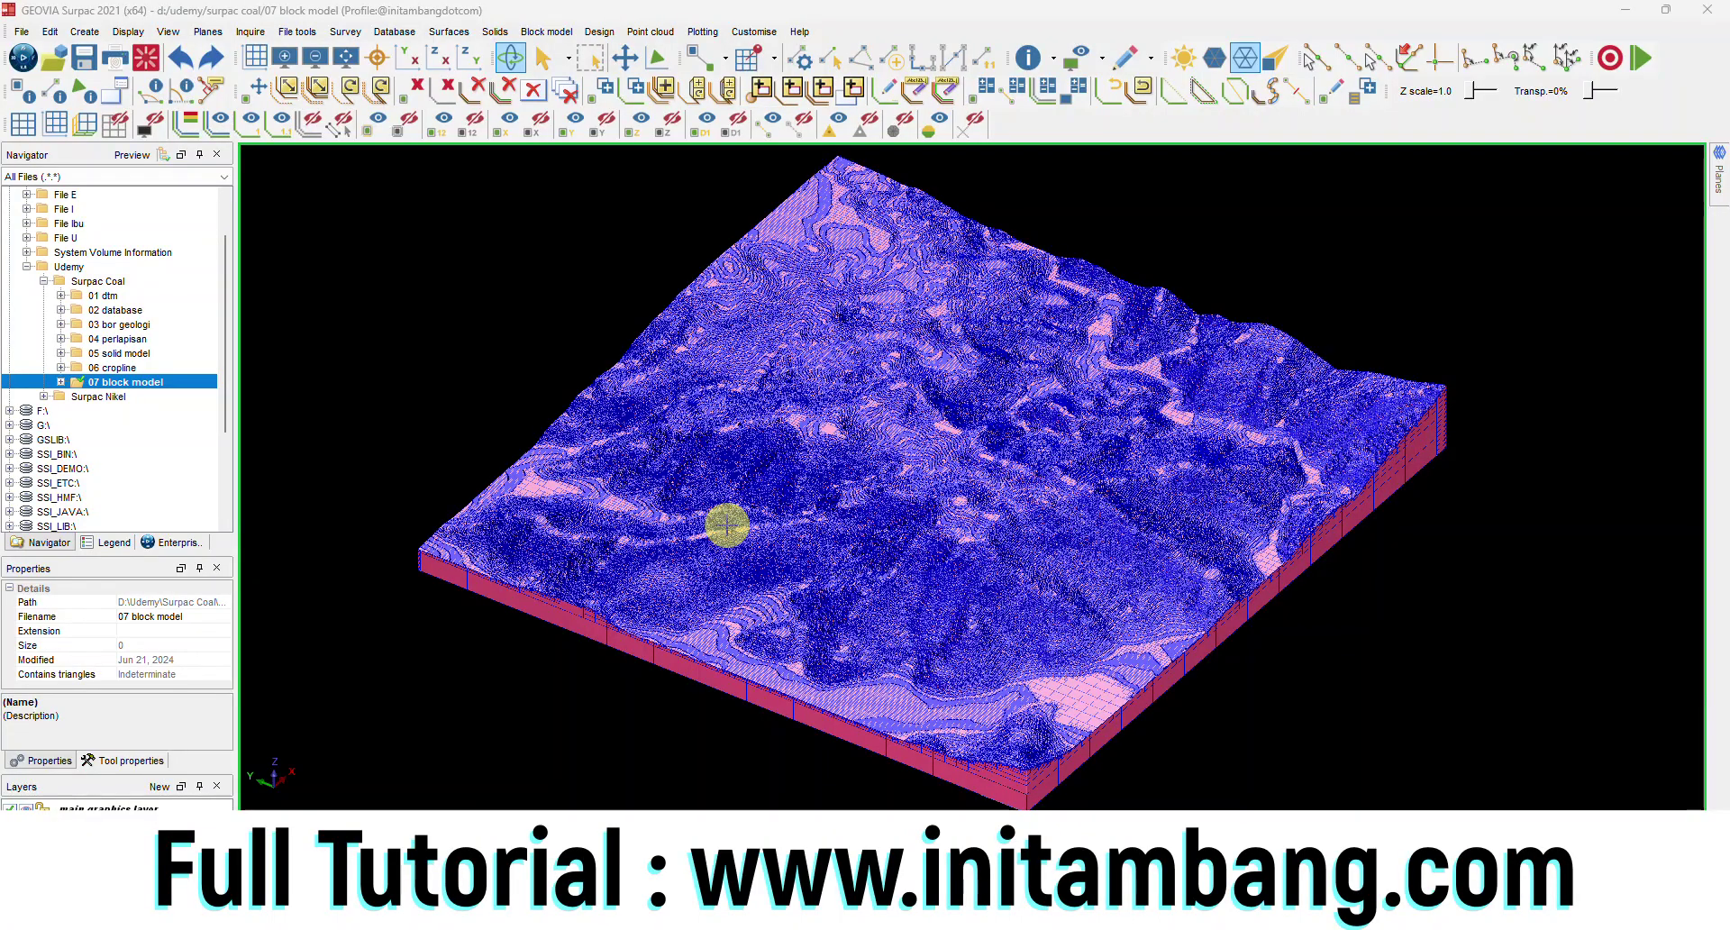
mouse_move(1009, 590)
mouse_down()
mouse_move(865, 610)
mouse_move(937, 606)
mouse_move(980, 576)
mouse_up()
Step: Check the block attributes of individual blocks on and around the yellow and green seam outcrops
click(546, 32)
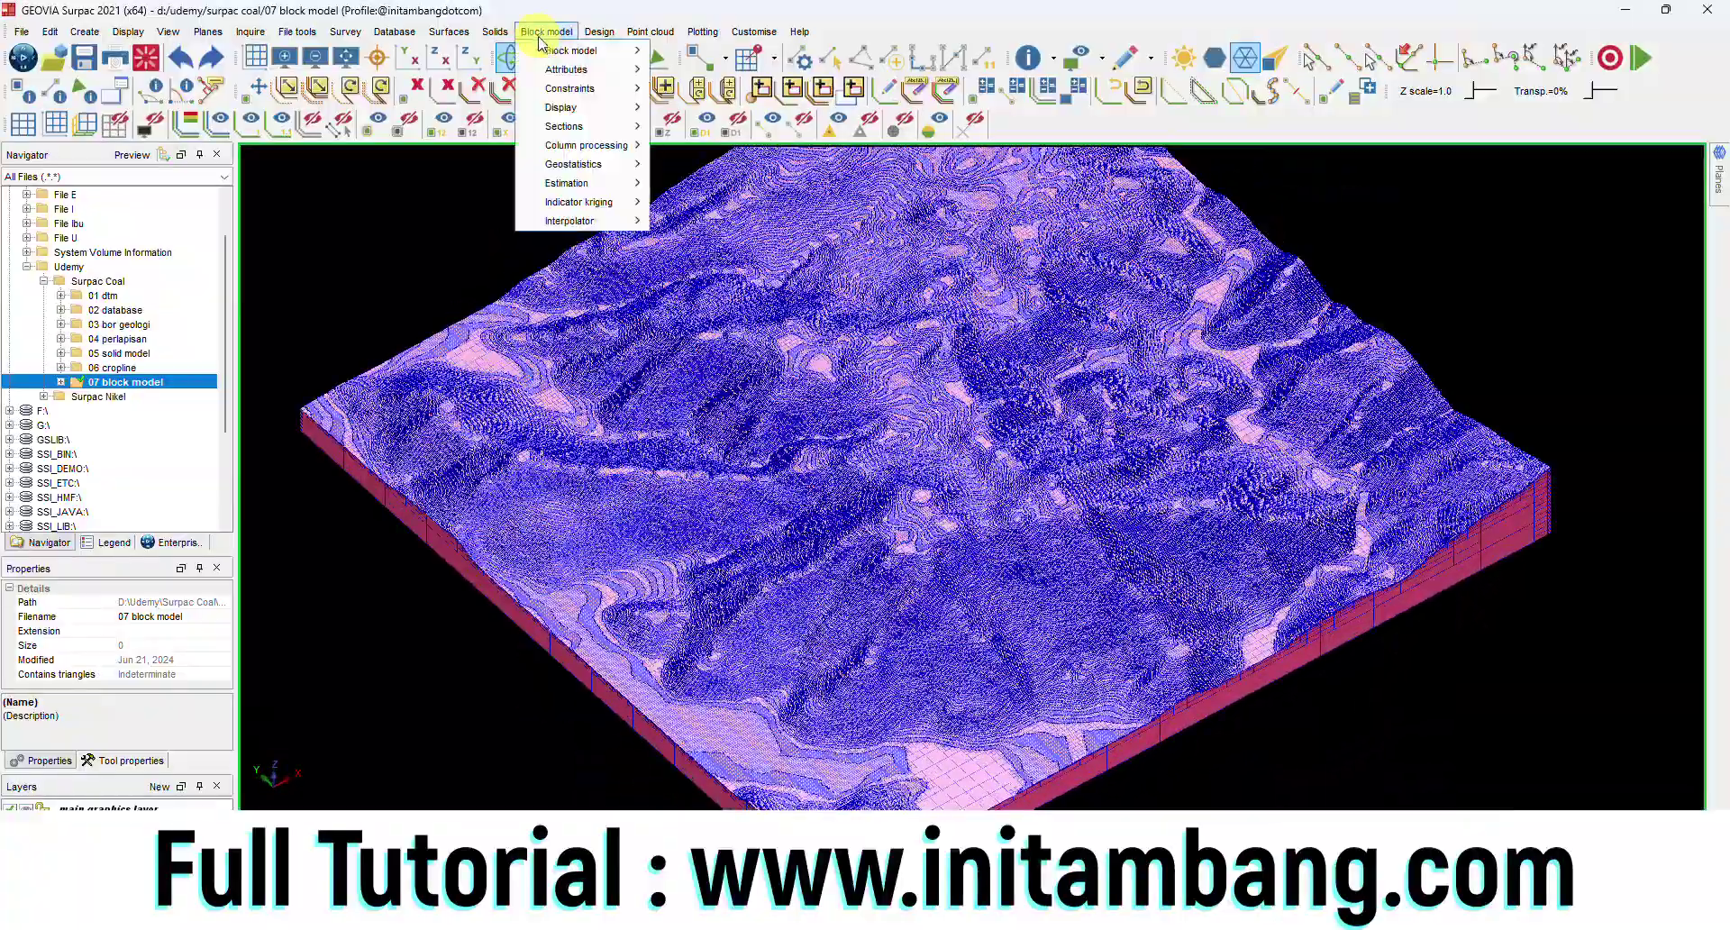
mouse_move(578, 90)
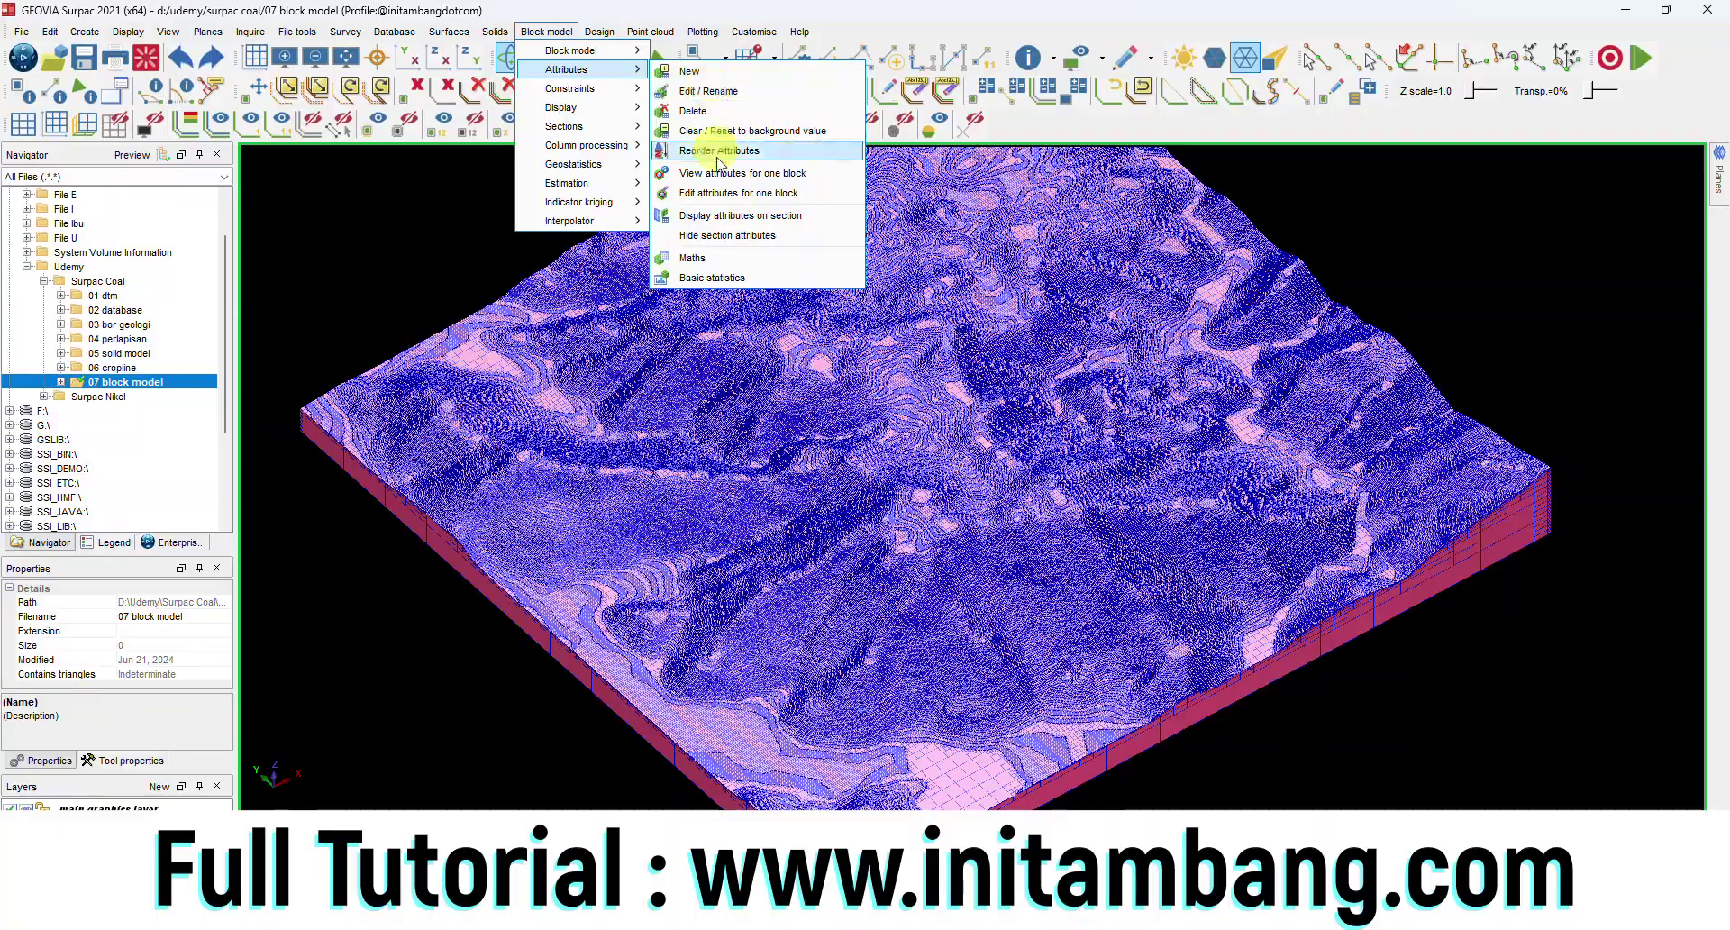
click(730, 193)
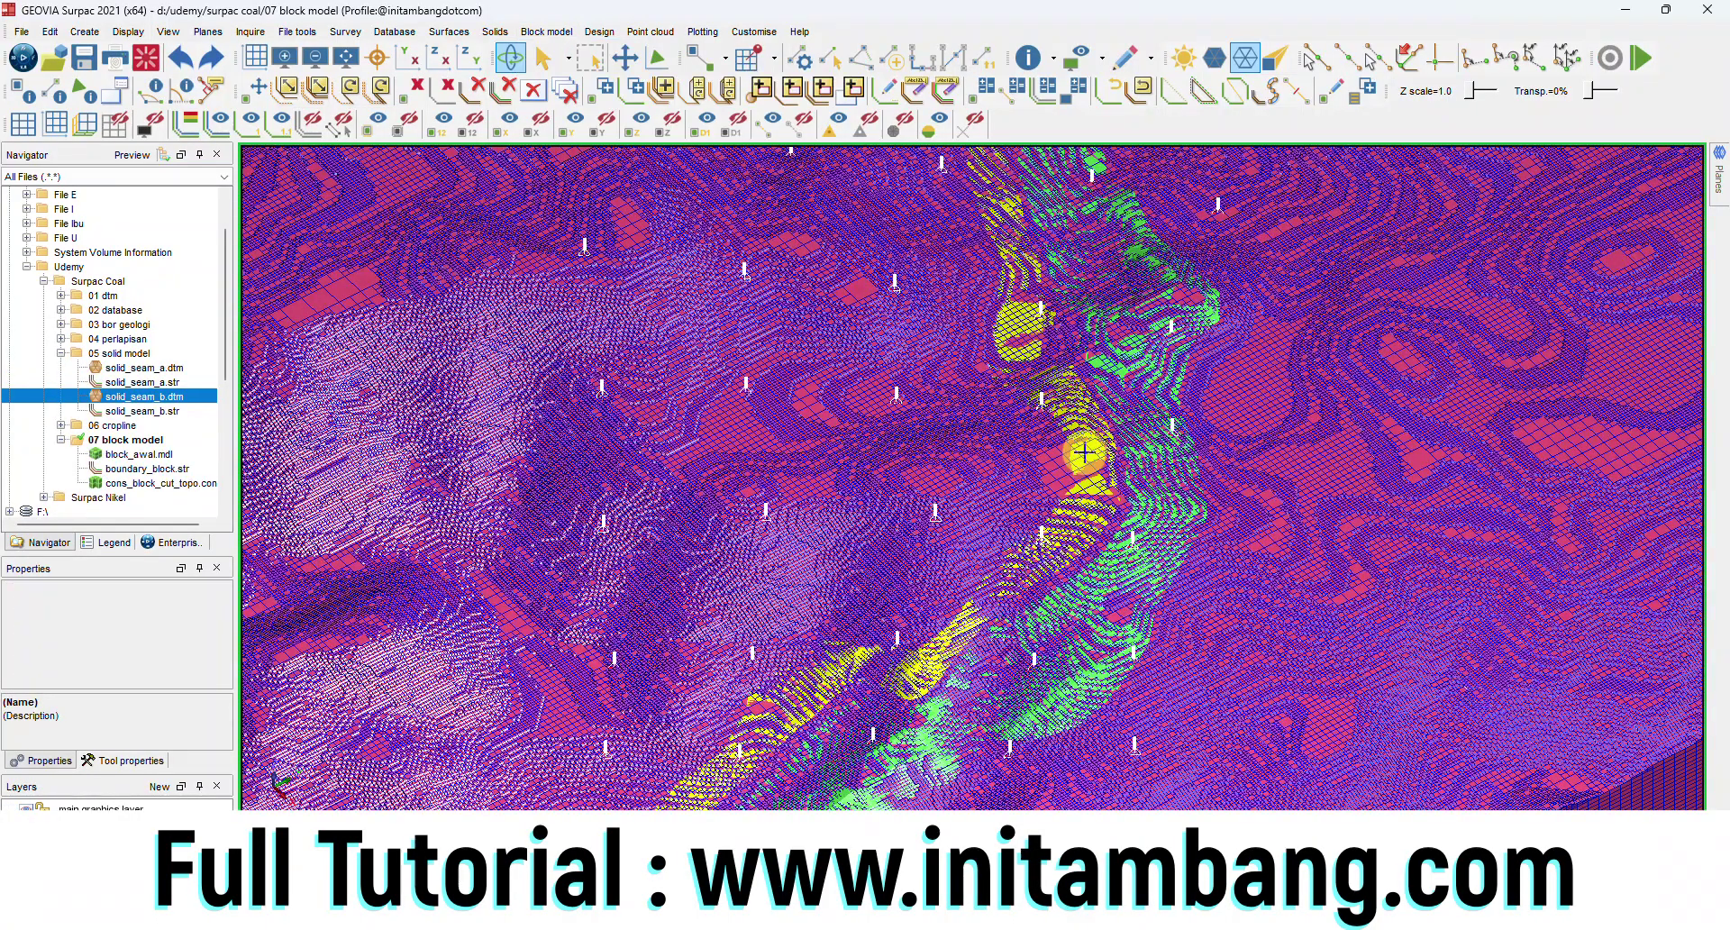
click(1085, 451)
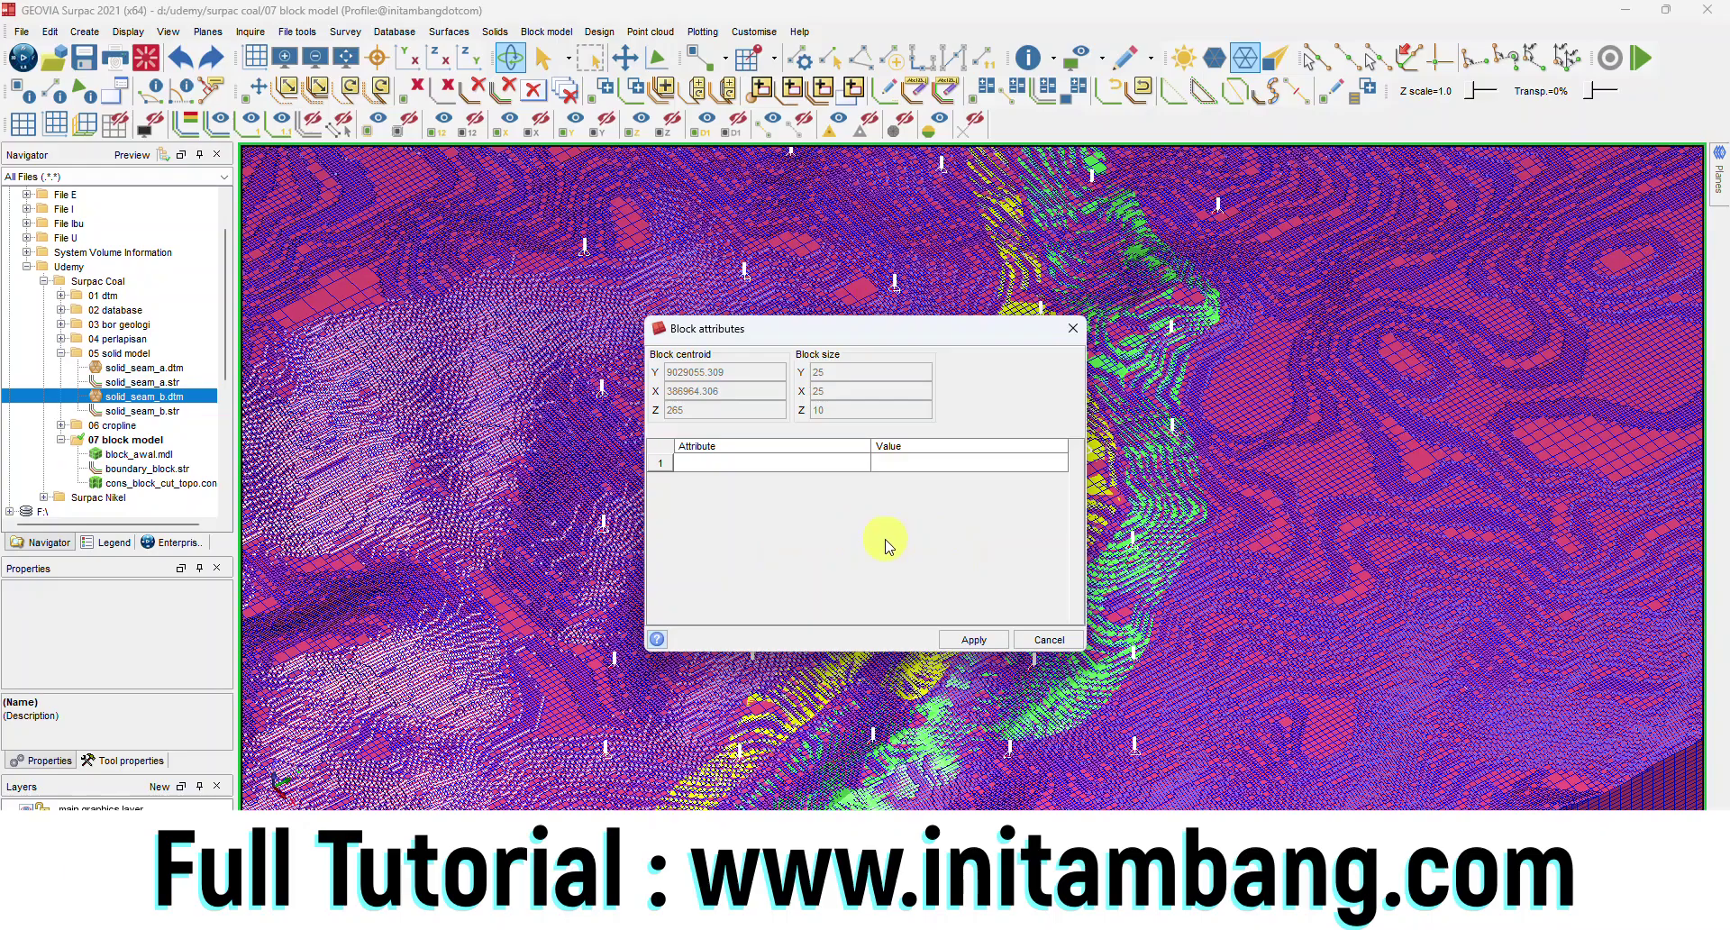
click(990, 635)
click(1116, 581)
click(1036, 638)
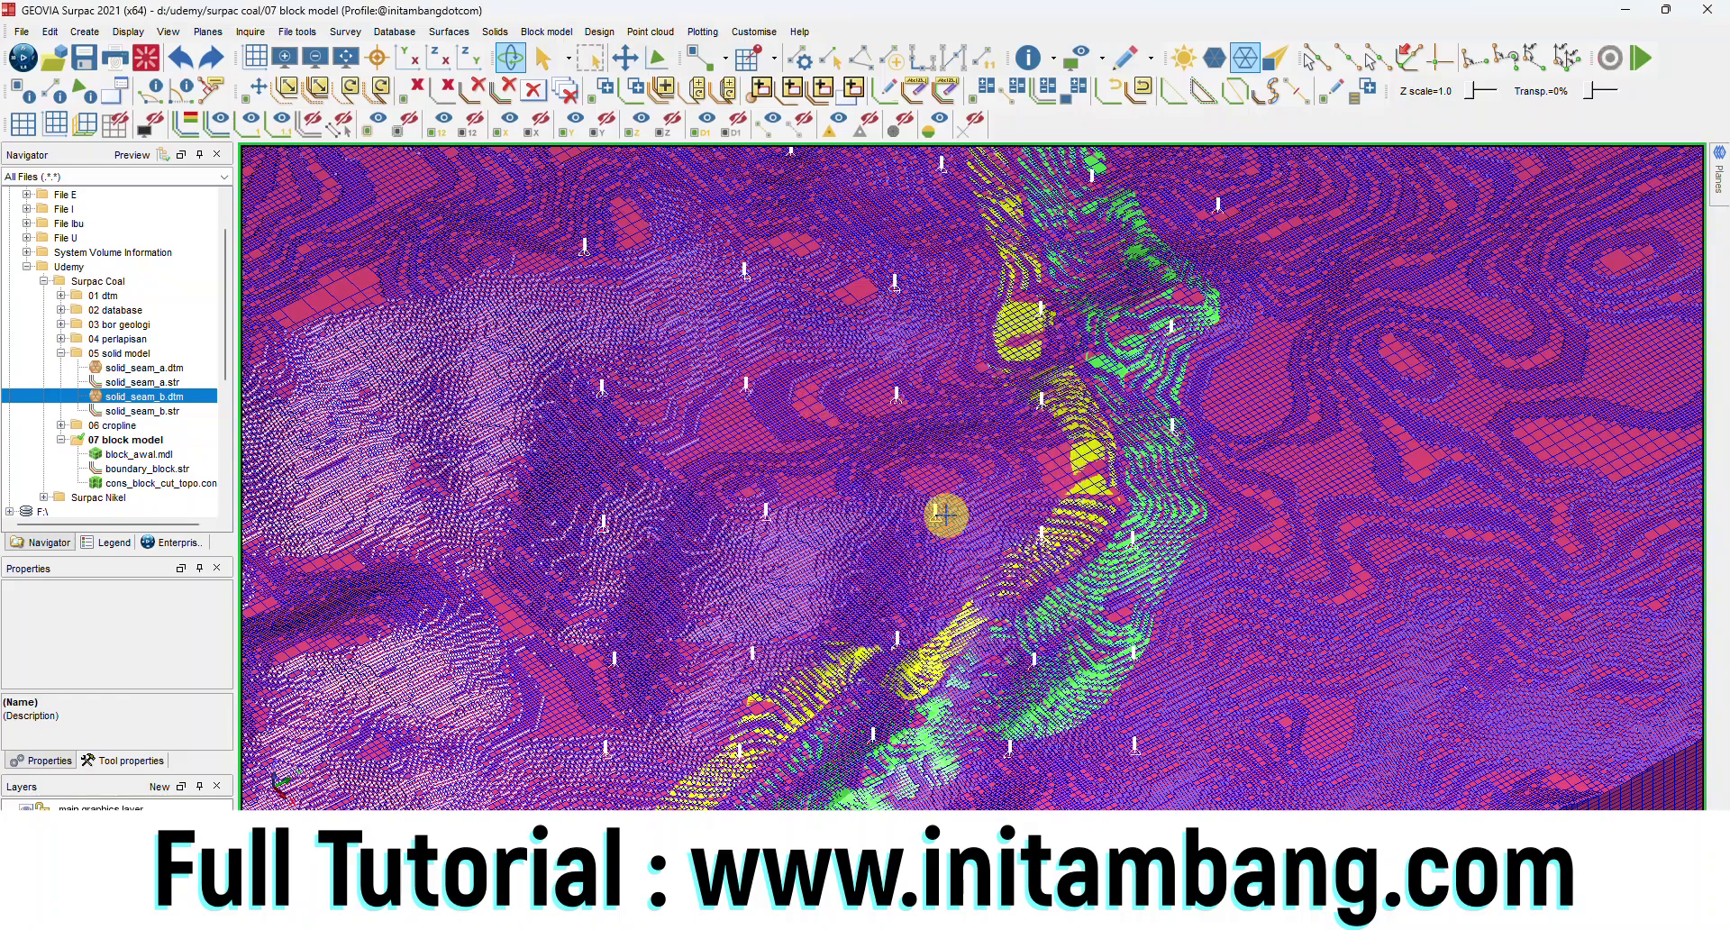
drag(944, 515, 928, 505)
Step: Create a folder named 08 attributes inside Surpac Coal and set it as the work directory
click(60, 353)
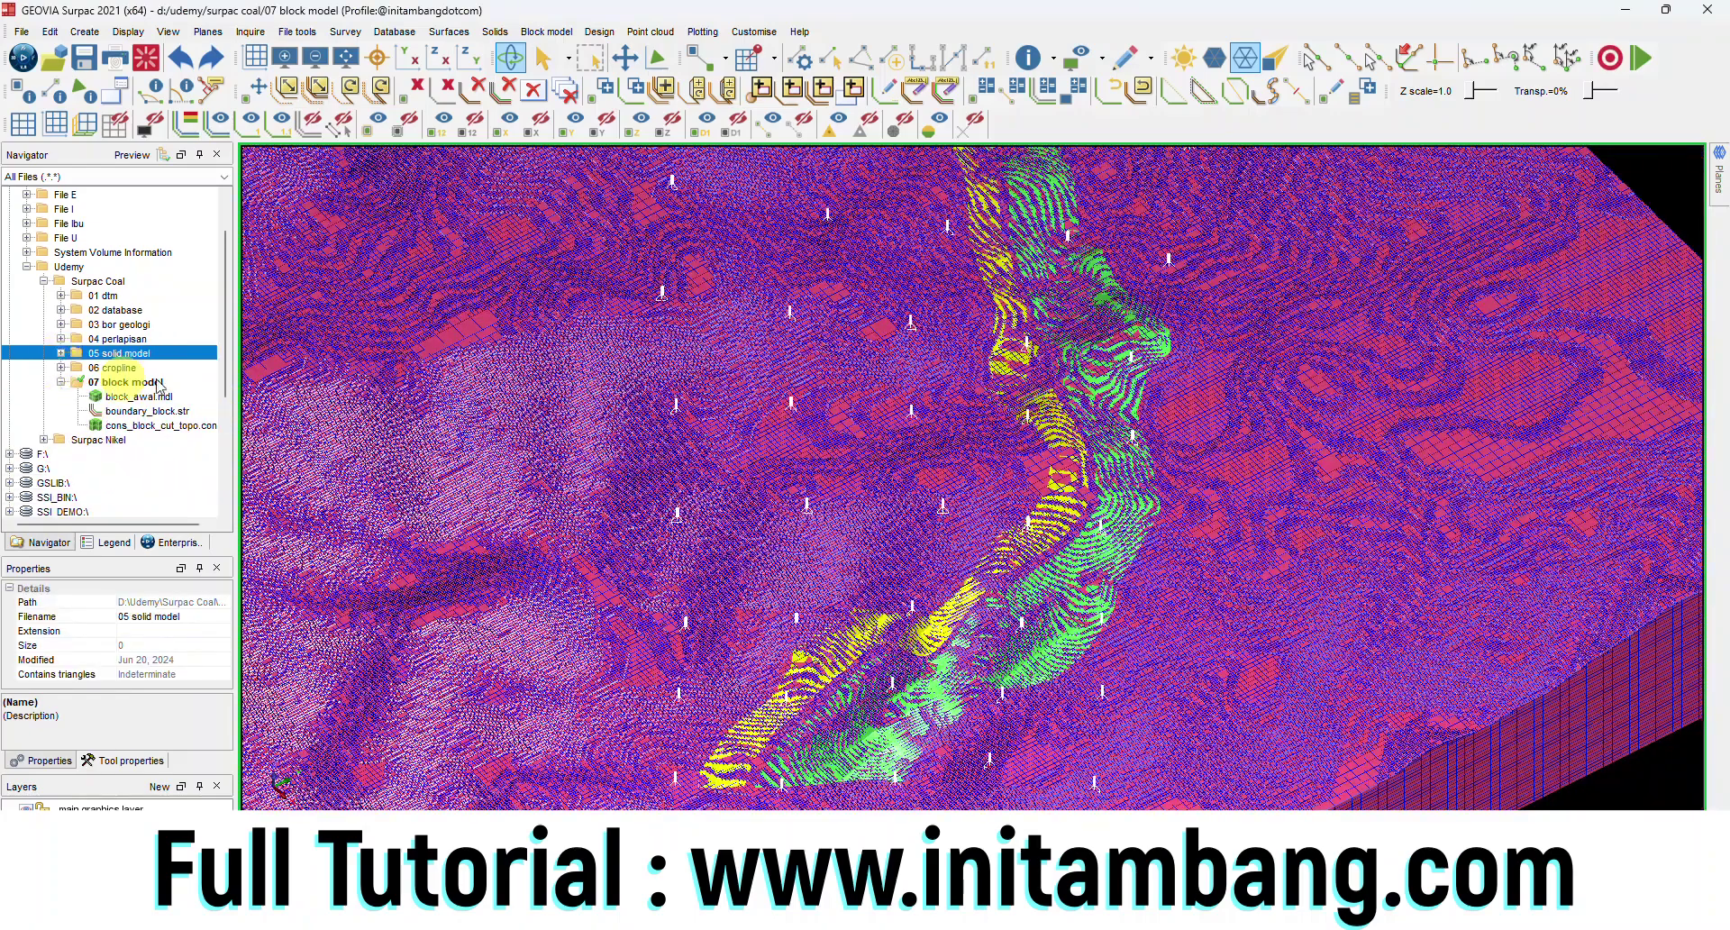
click(61, 383)
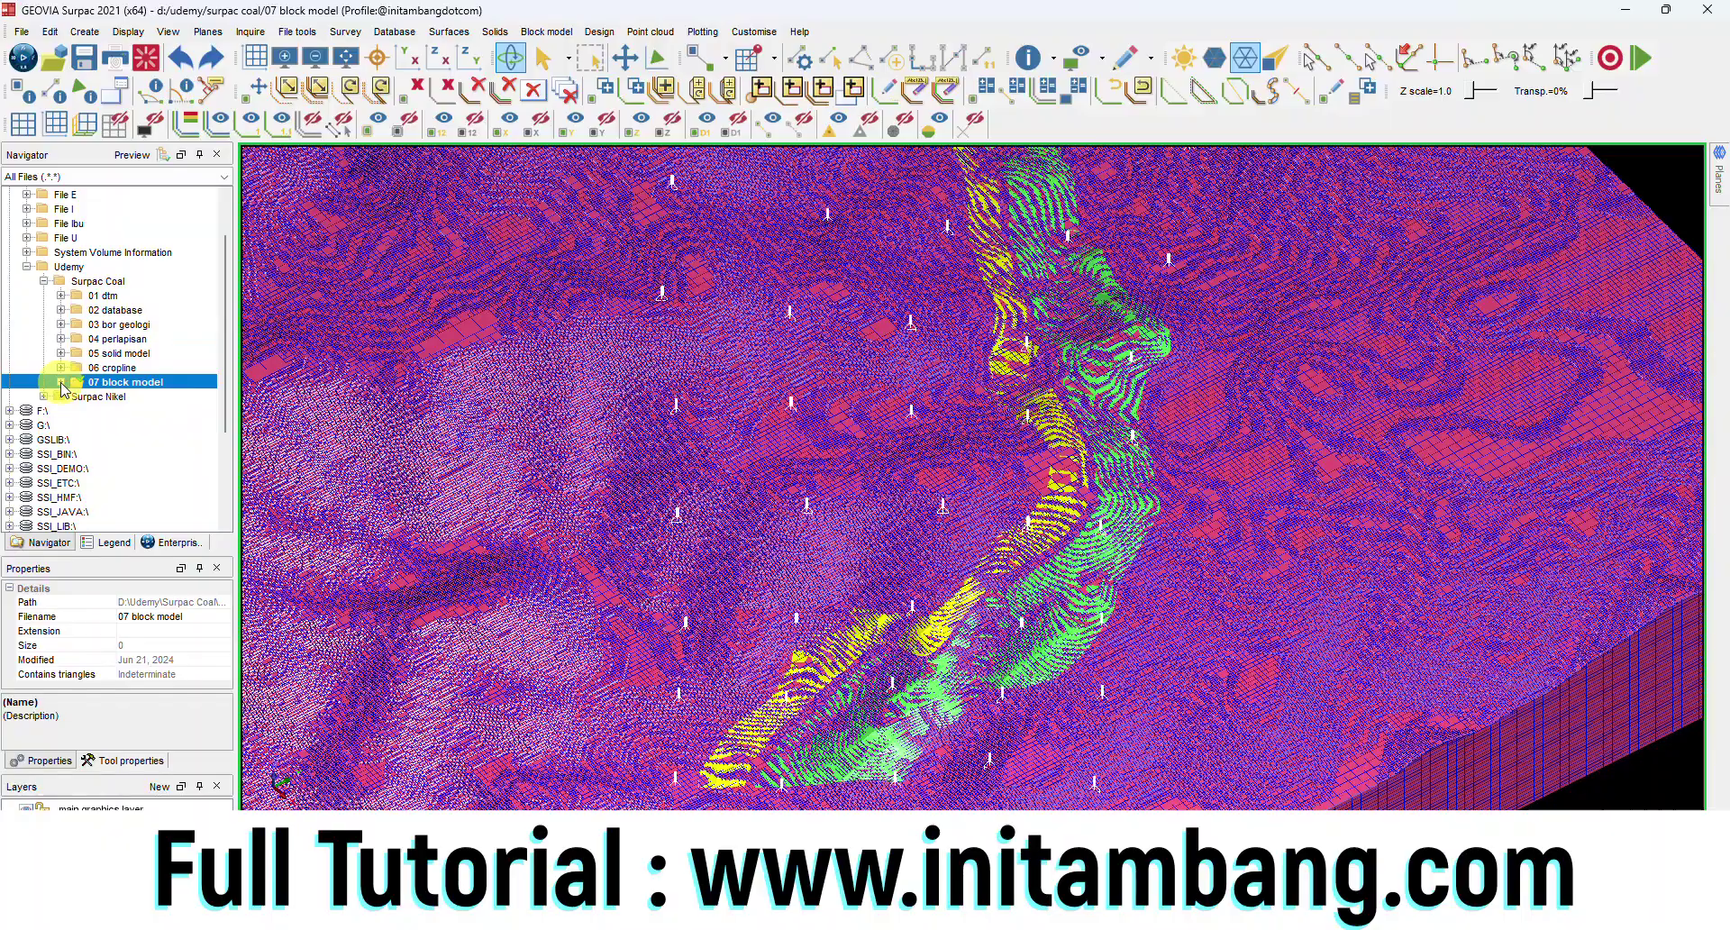
right_click(115, 285)
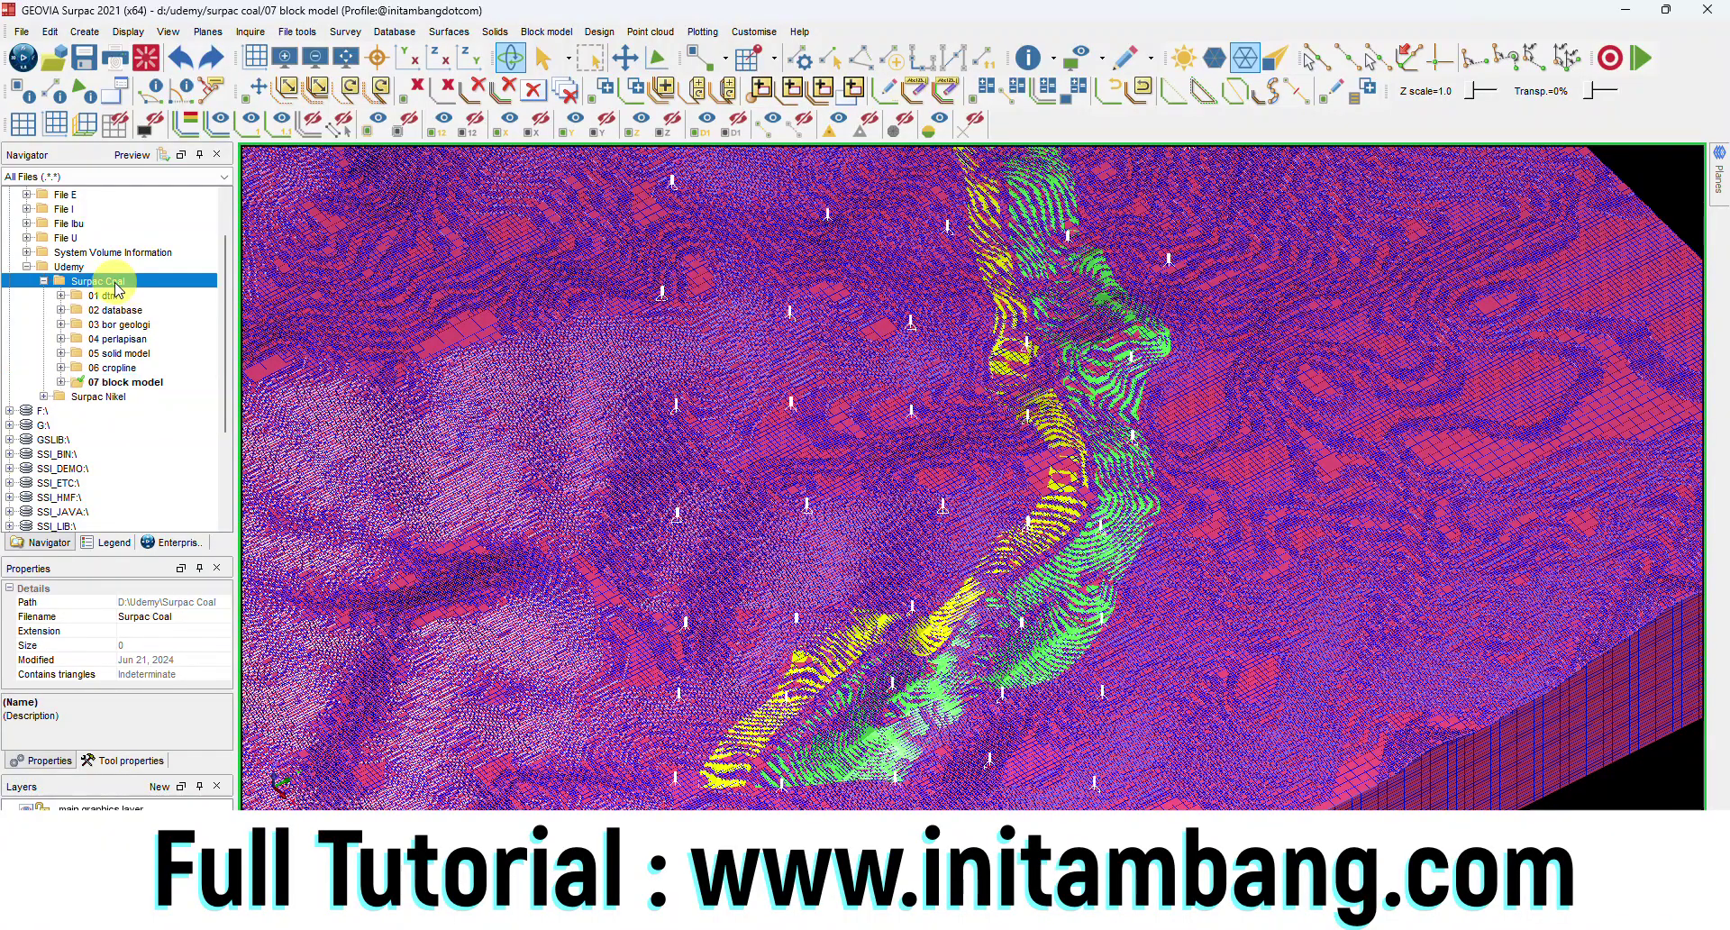
click(159, 333)
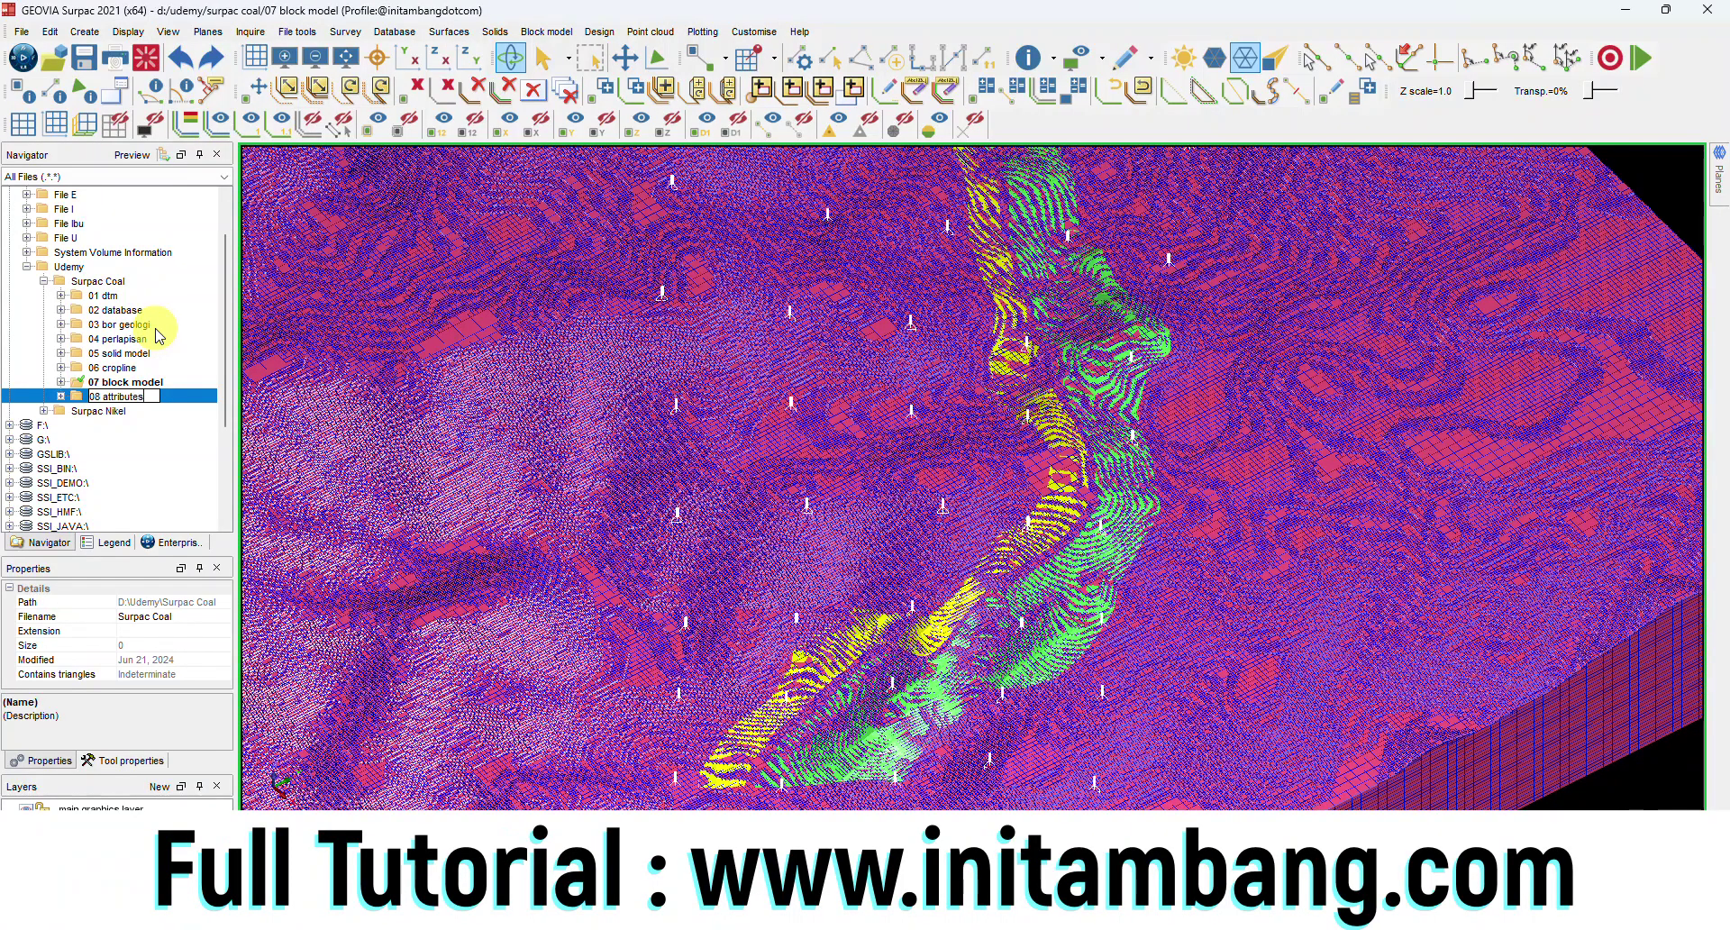
text(08 attributes)
key(Return)
click(126, 396)
right_click(133, 394)
click(151, 405)
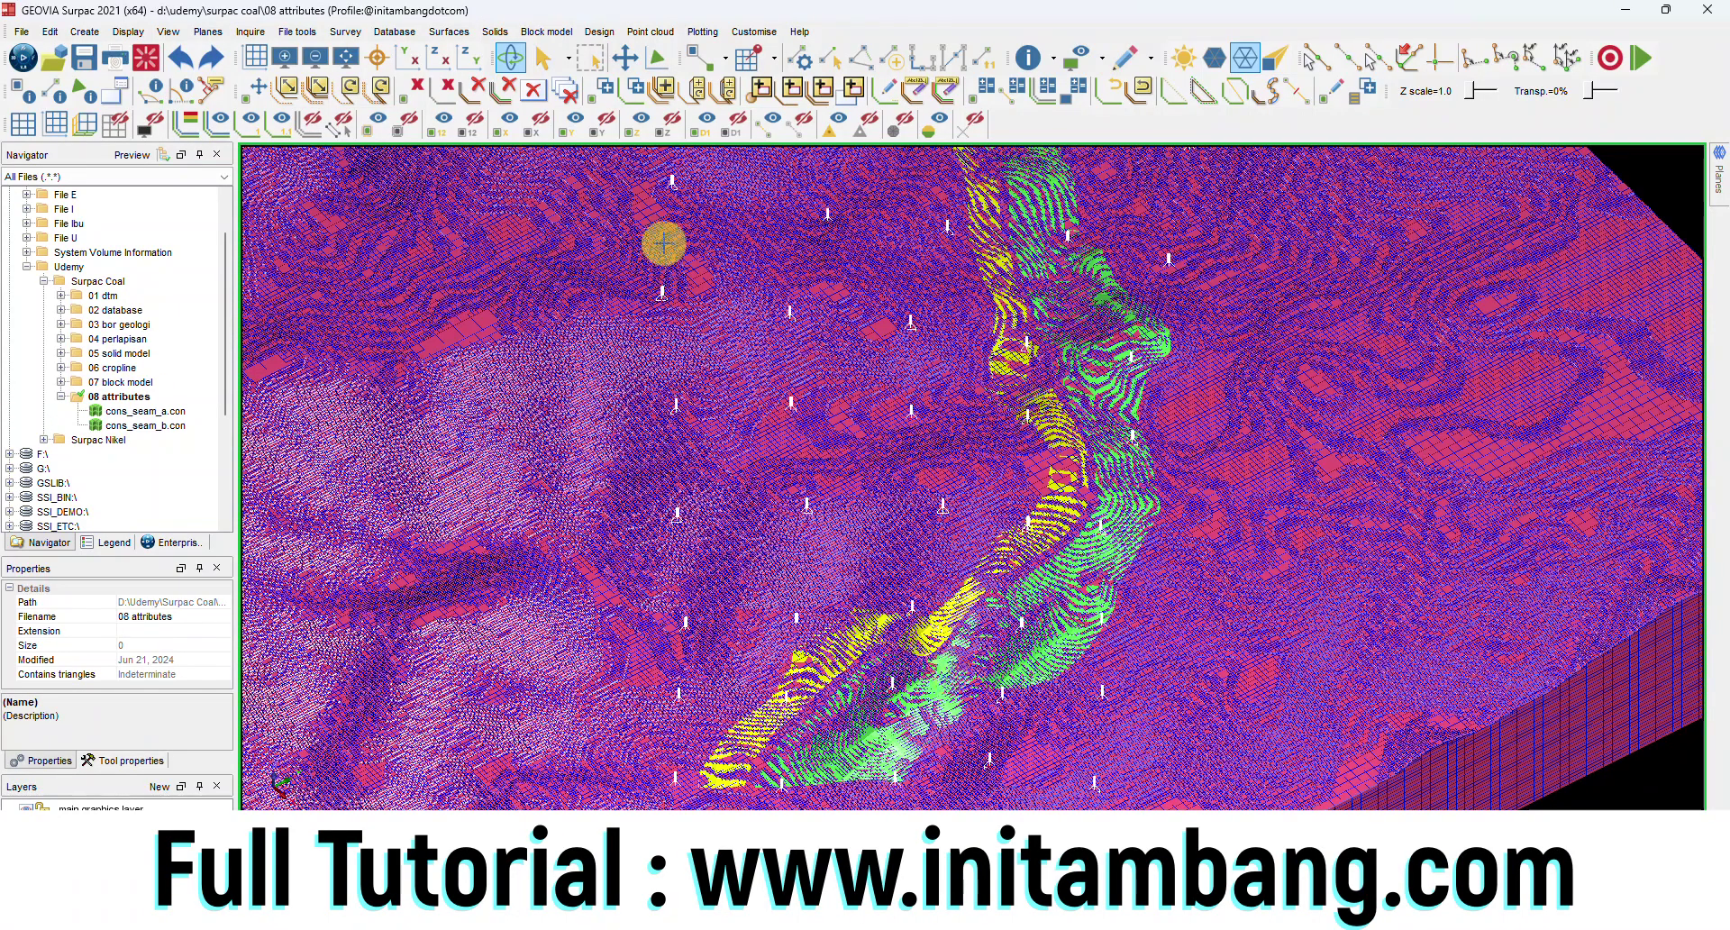
Step: View the densitas, material and seam attributes of several single blocks along the two seam outcrops
click(546, 31)
mouse_move(581, 72)
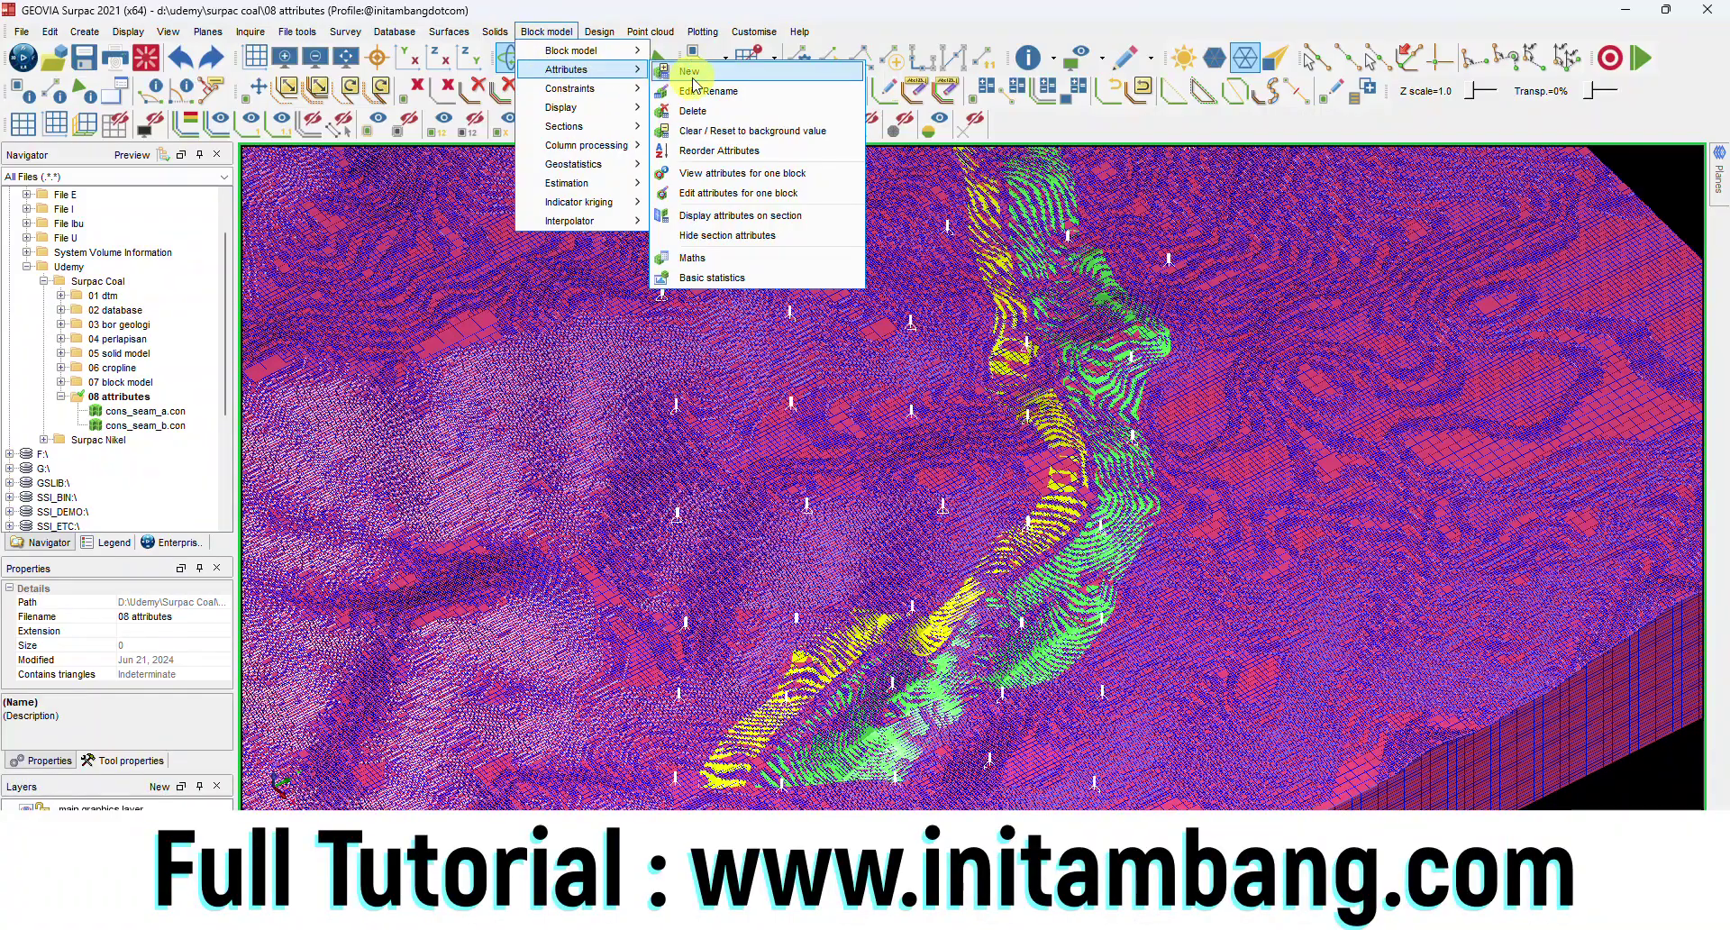
click(696, 174)
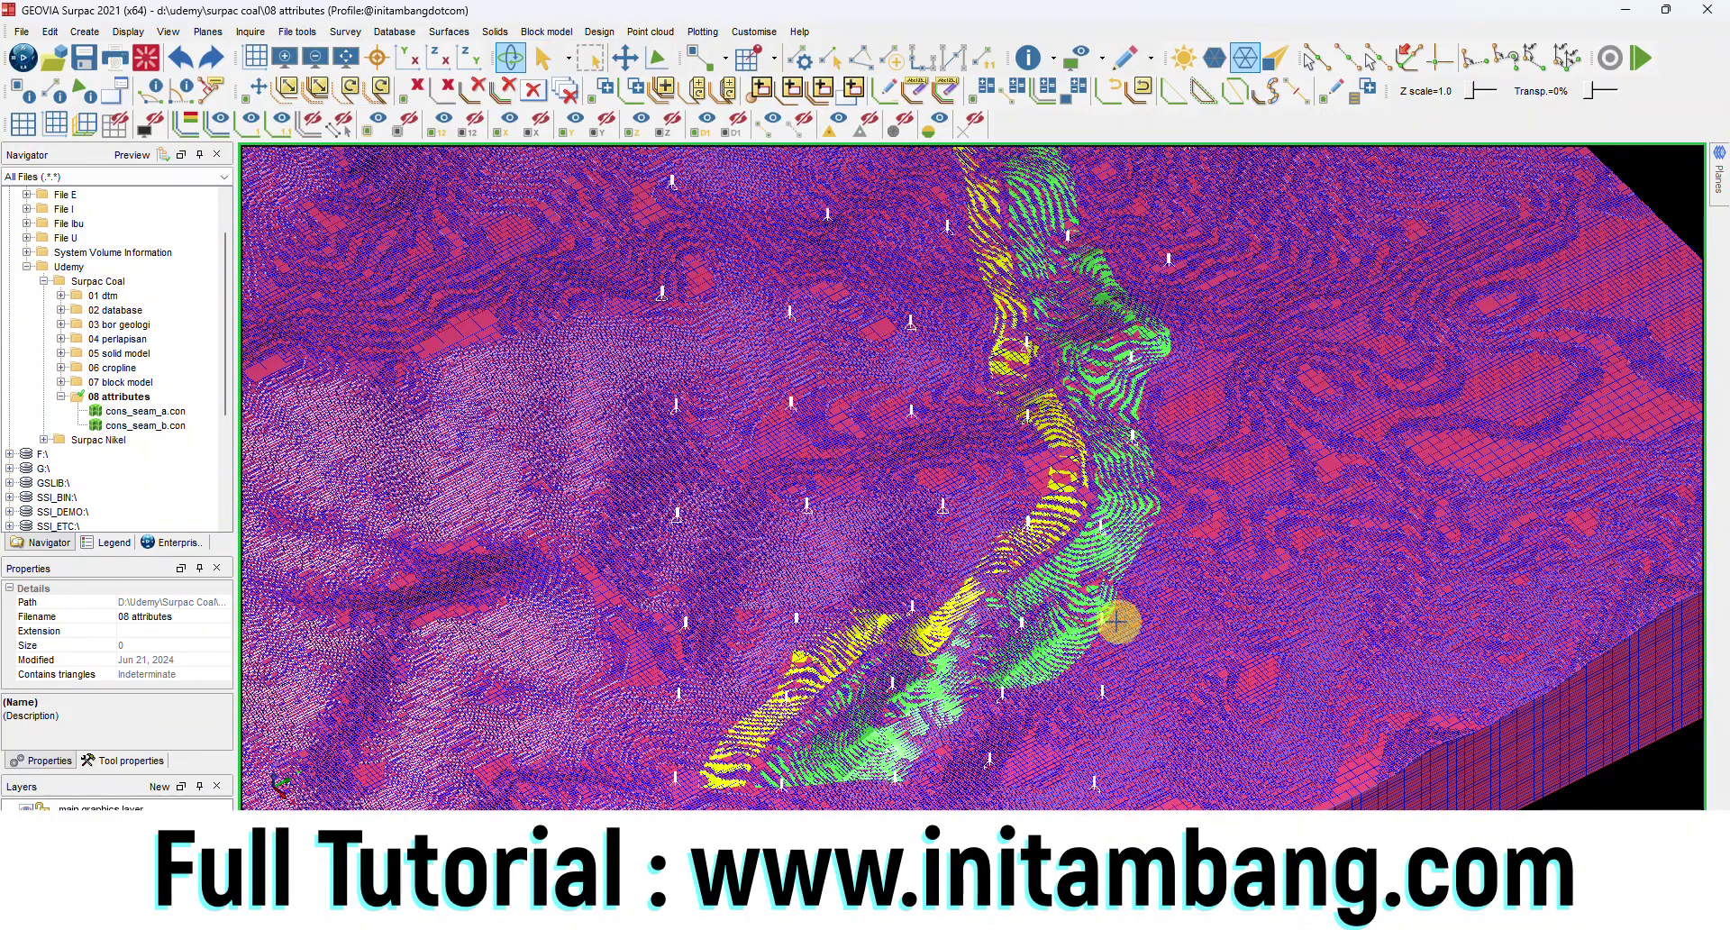
click(1063, 636)
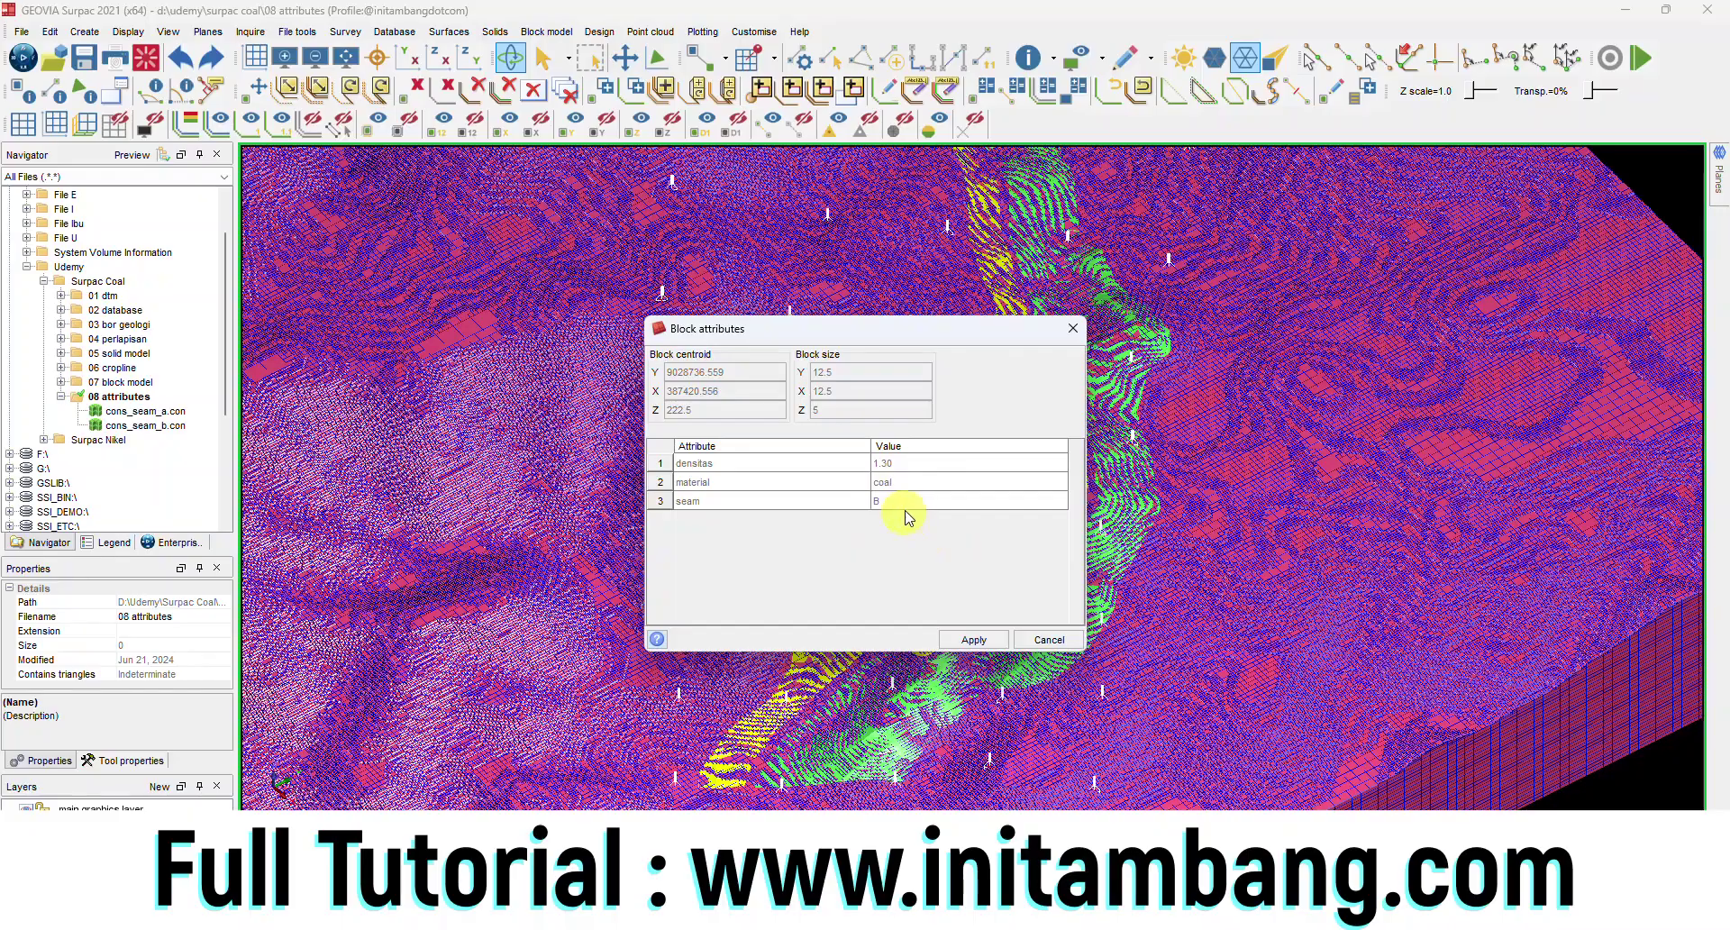
click(973, 639)
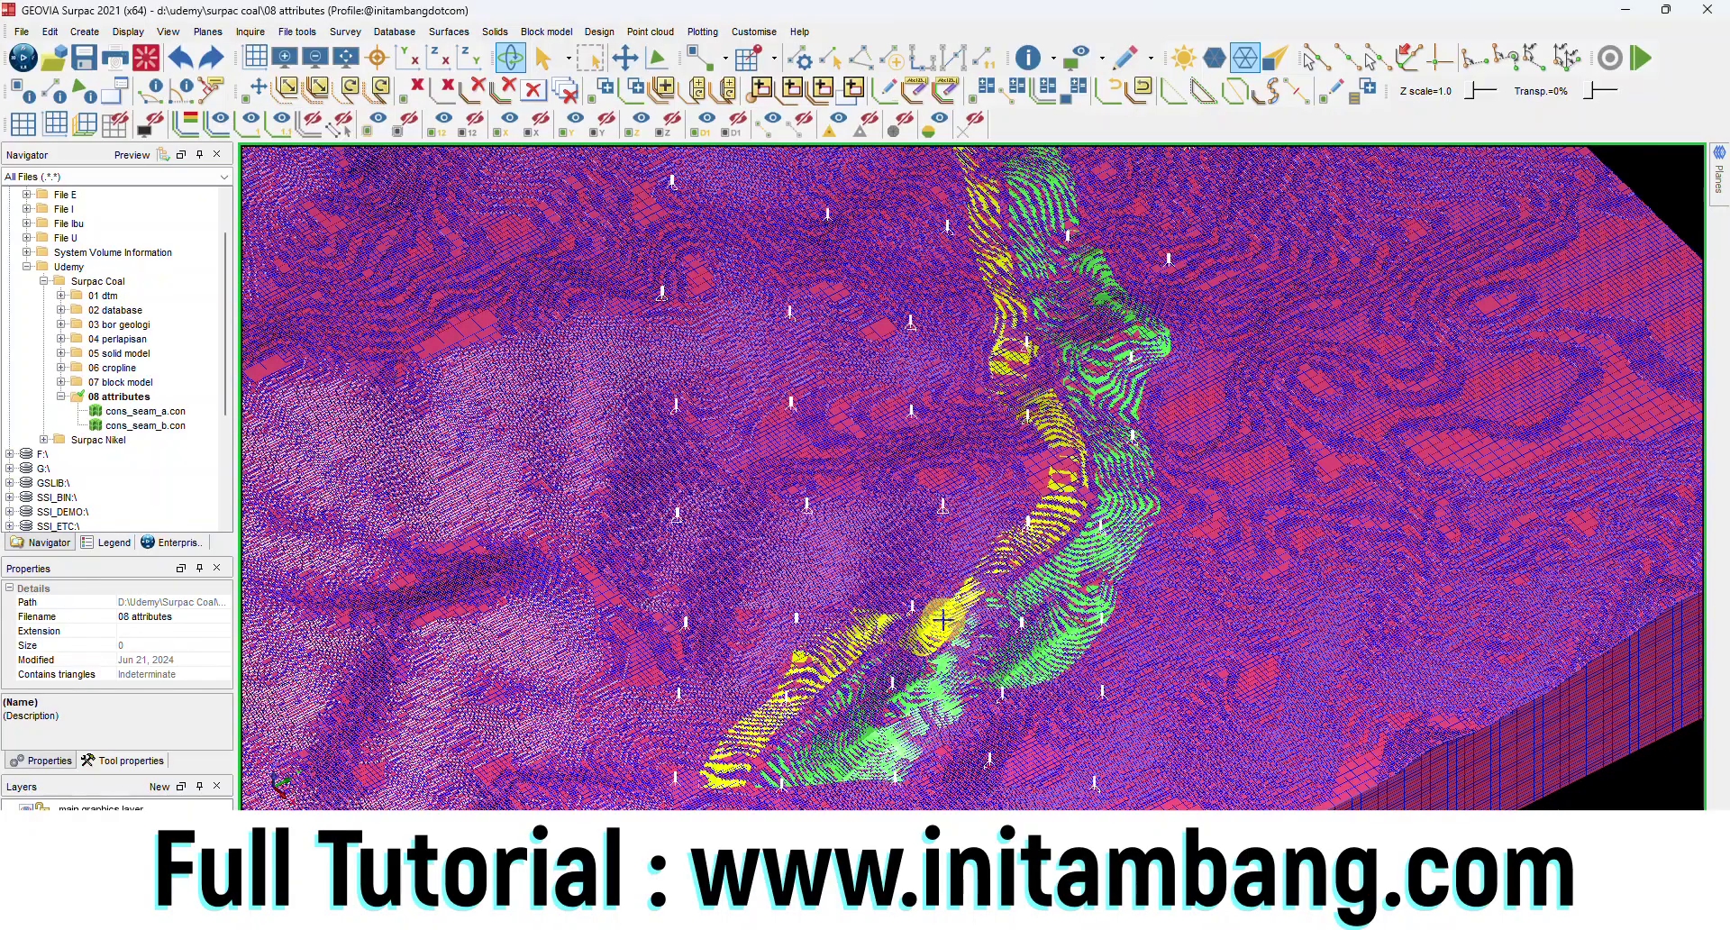
click(942, 619)
click(973, 640)
click(1038, 743)
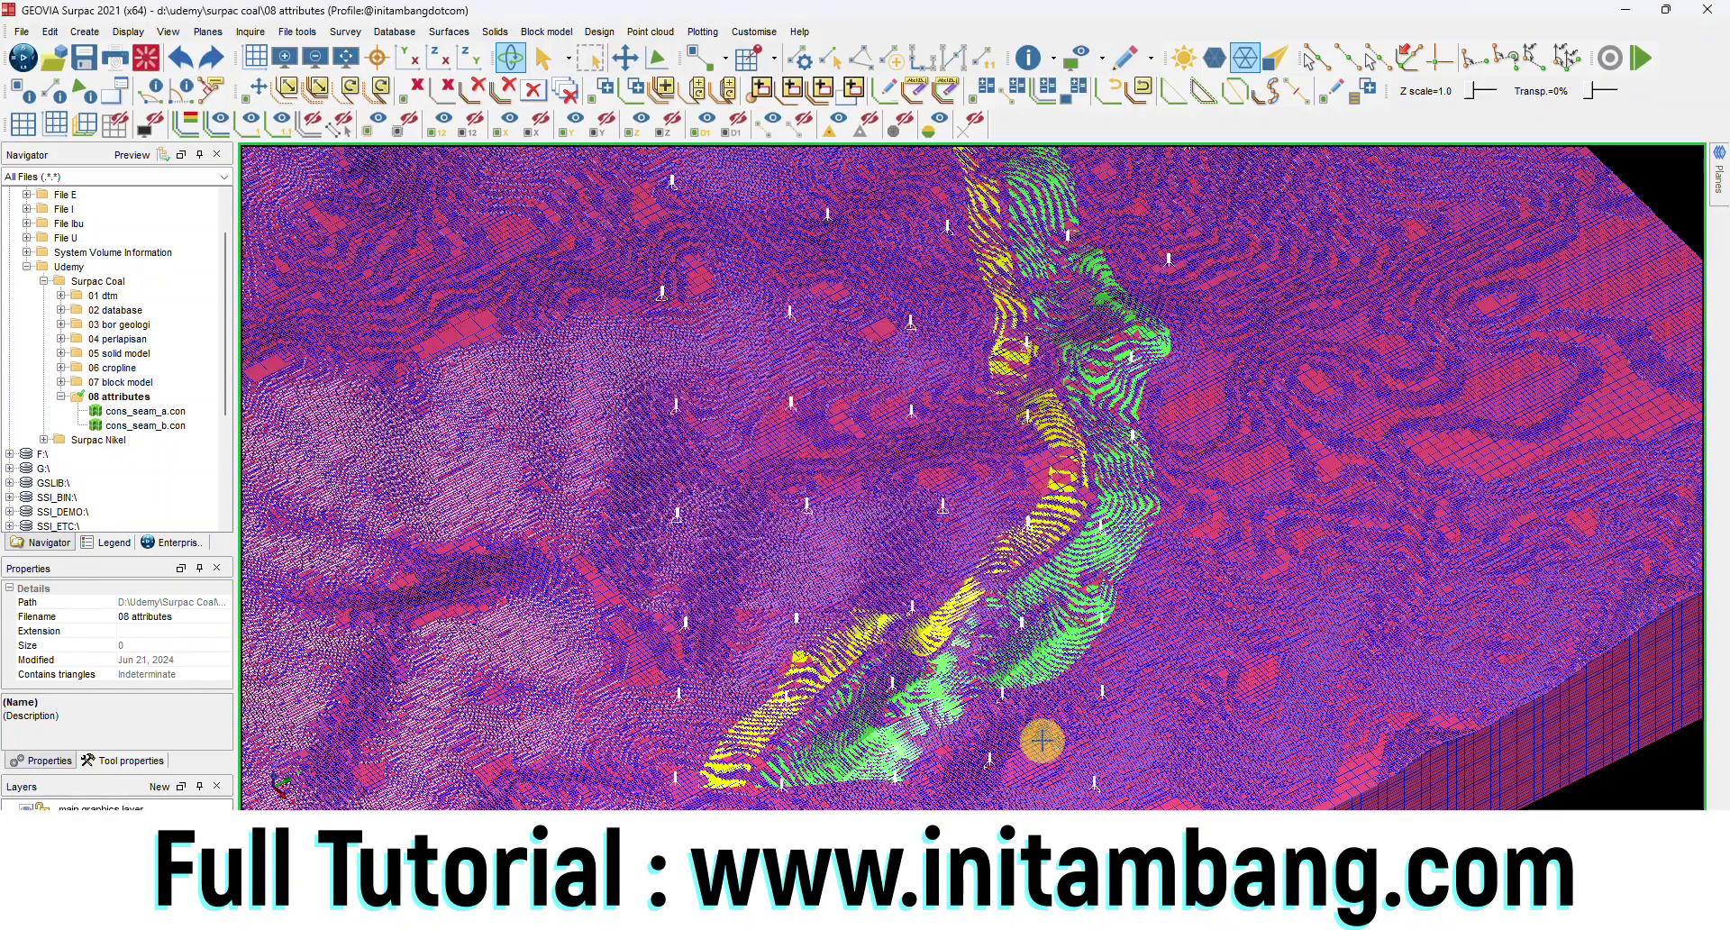
click(991, 638)
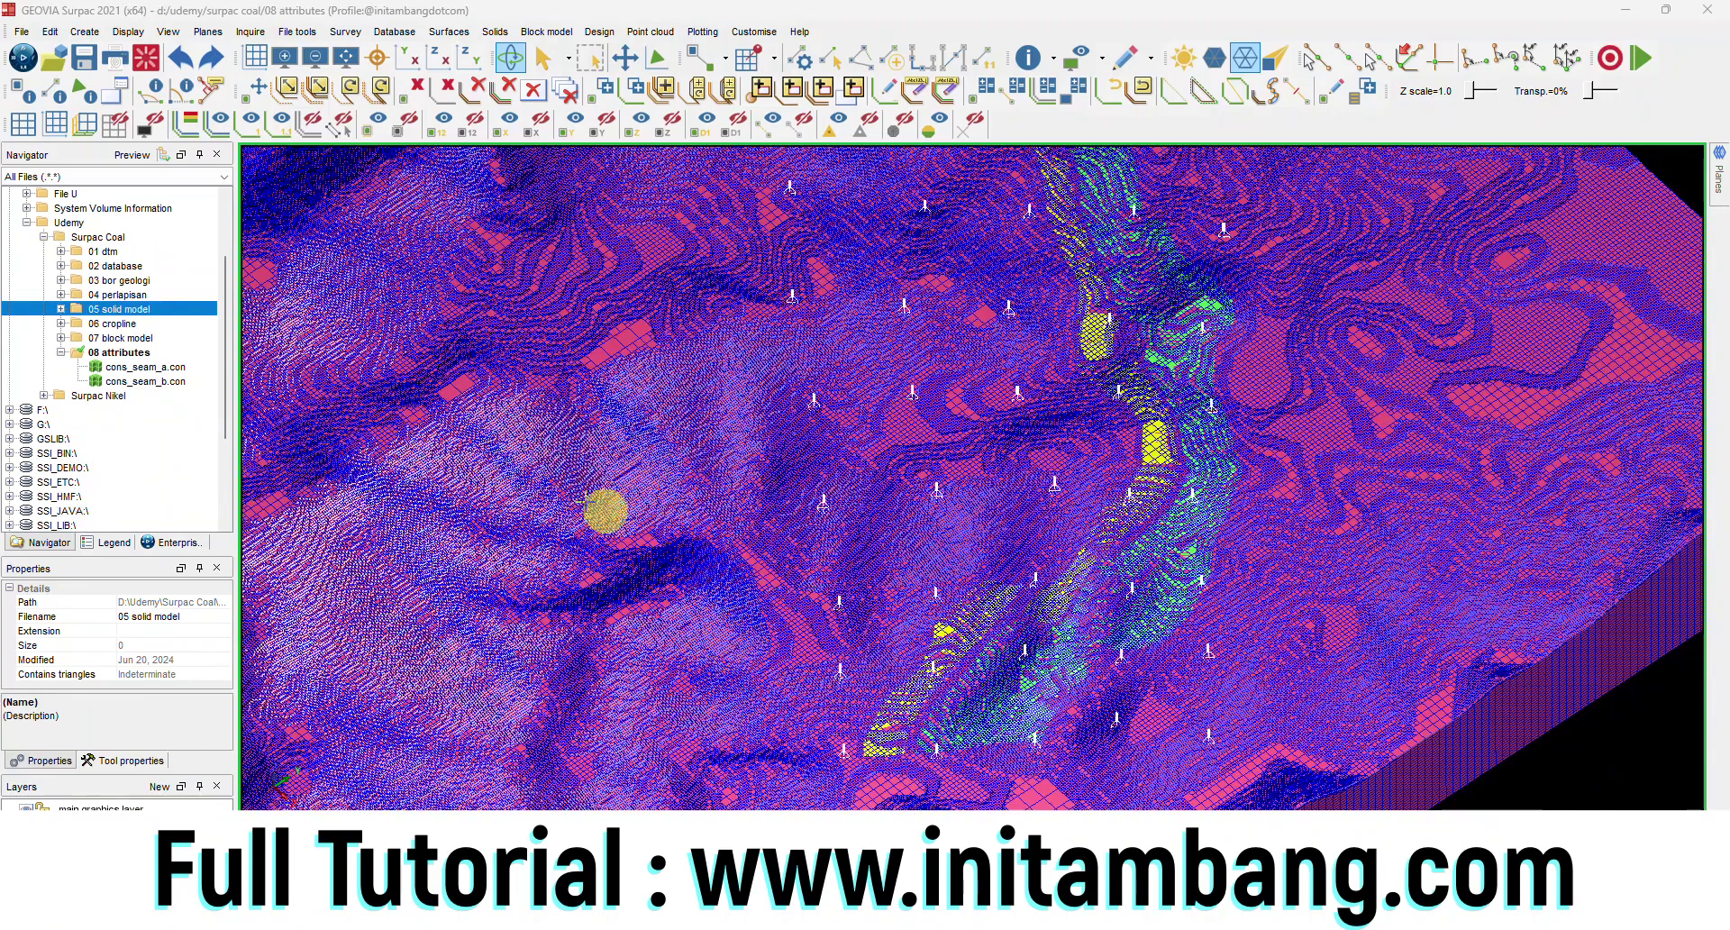
Step: Create a folder named 09 composite inside Surpac Coal and set it as the work directory
click(60, 353)
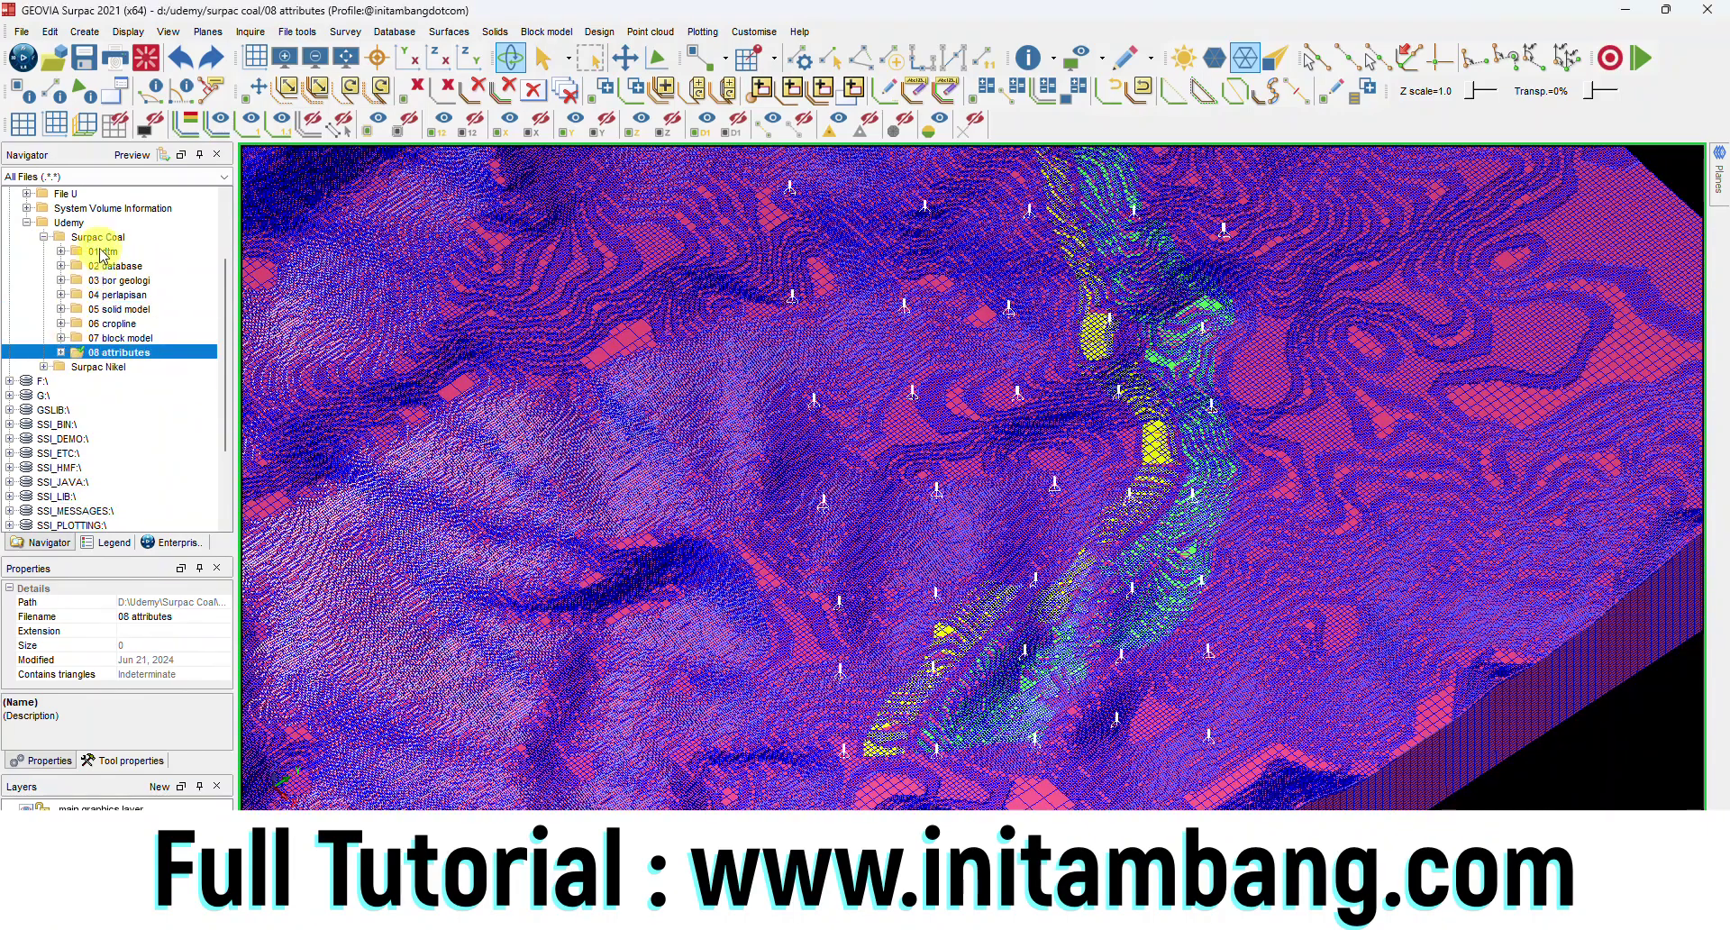
right_click(99, 236)
click(149, 288)
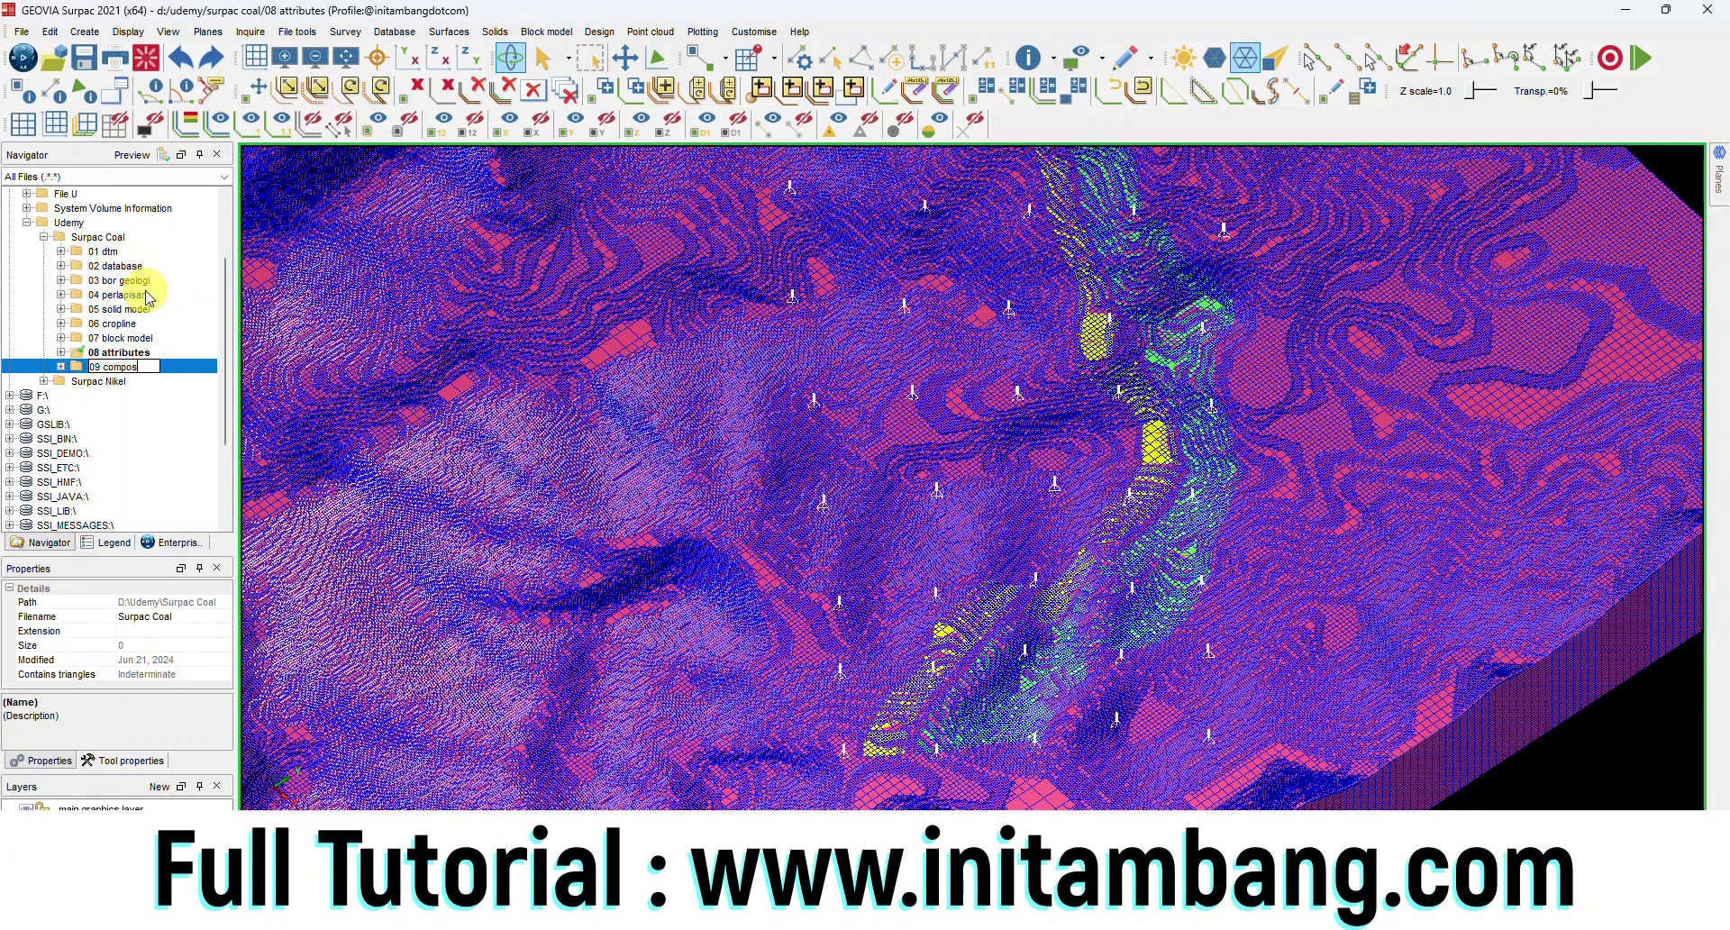
key(Return)
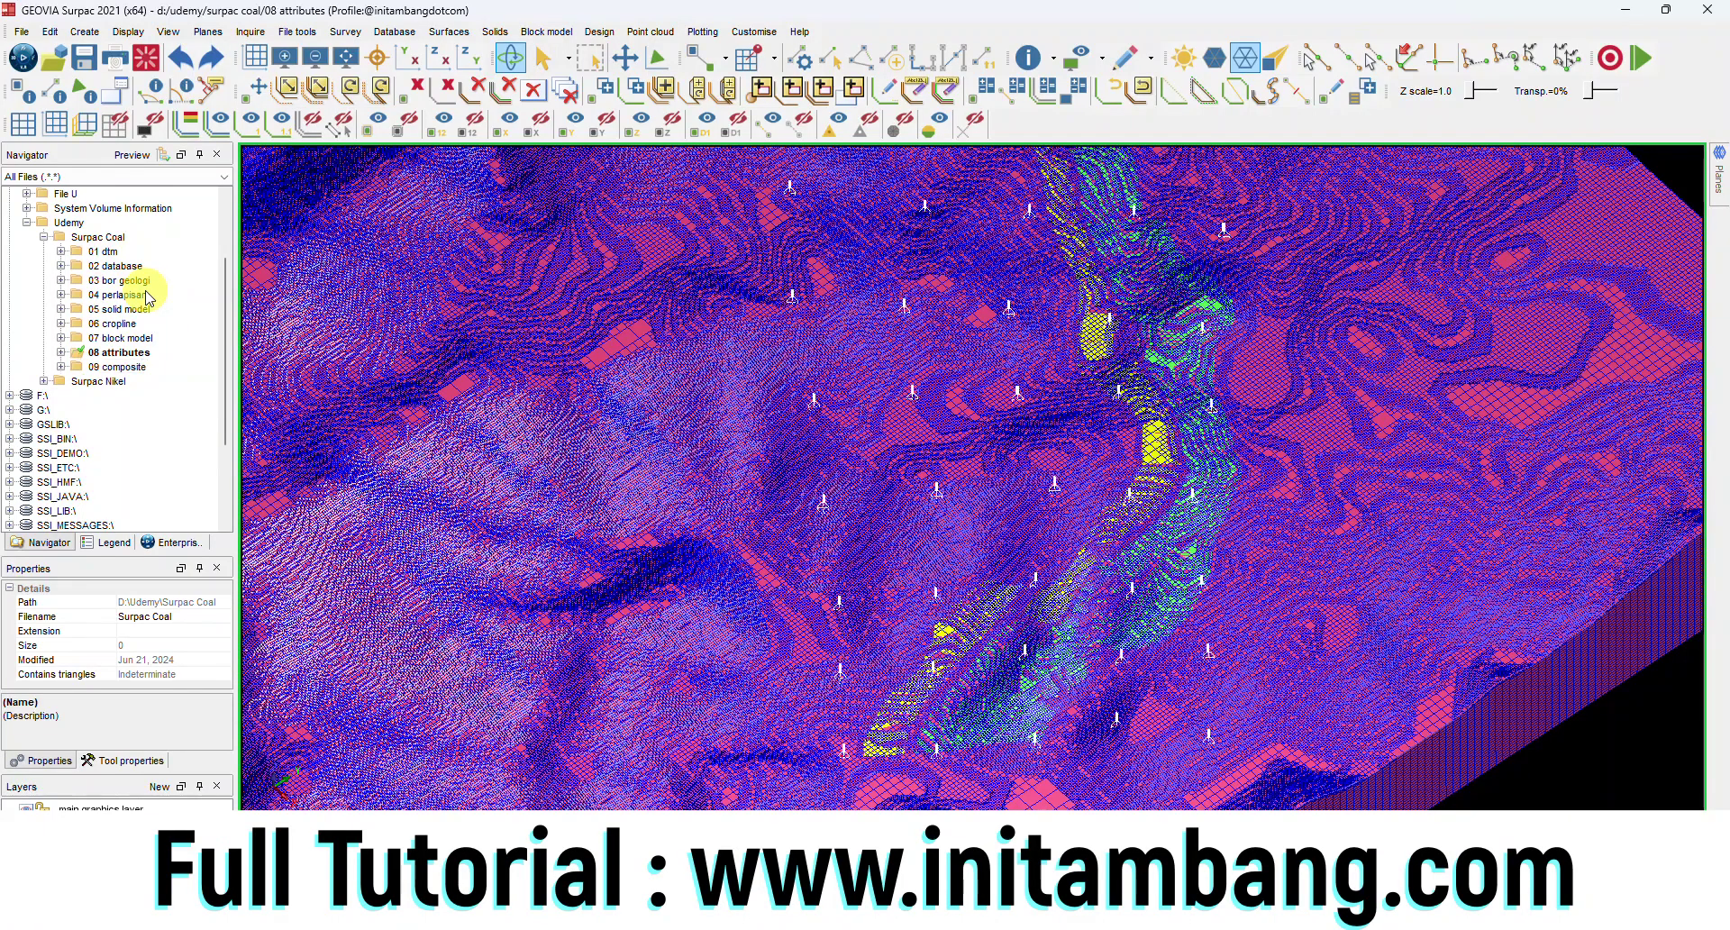
right_click(135, 374)
click(166, 377)
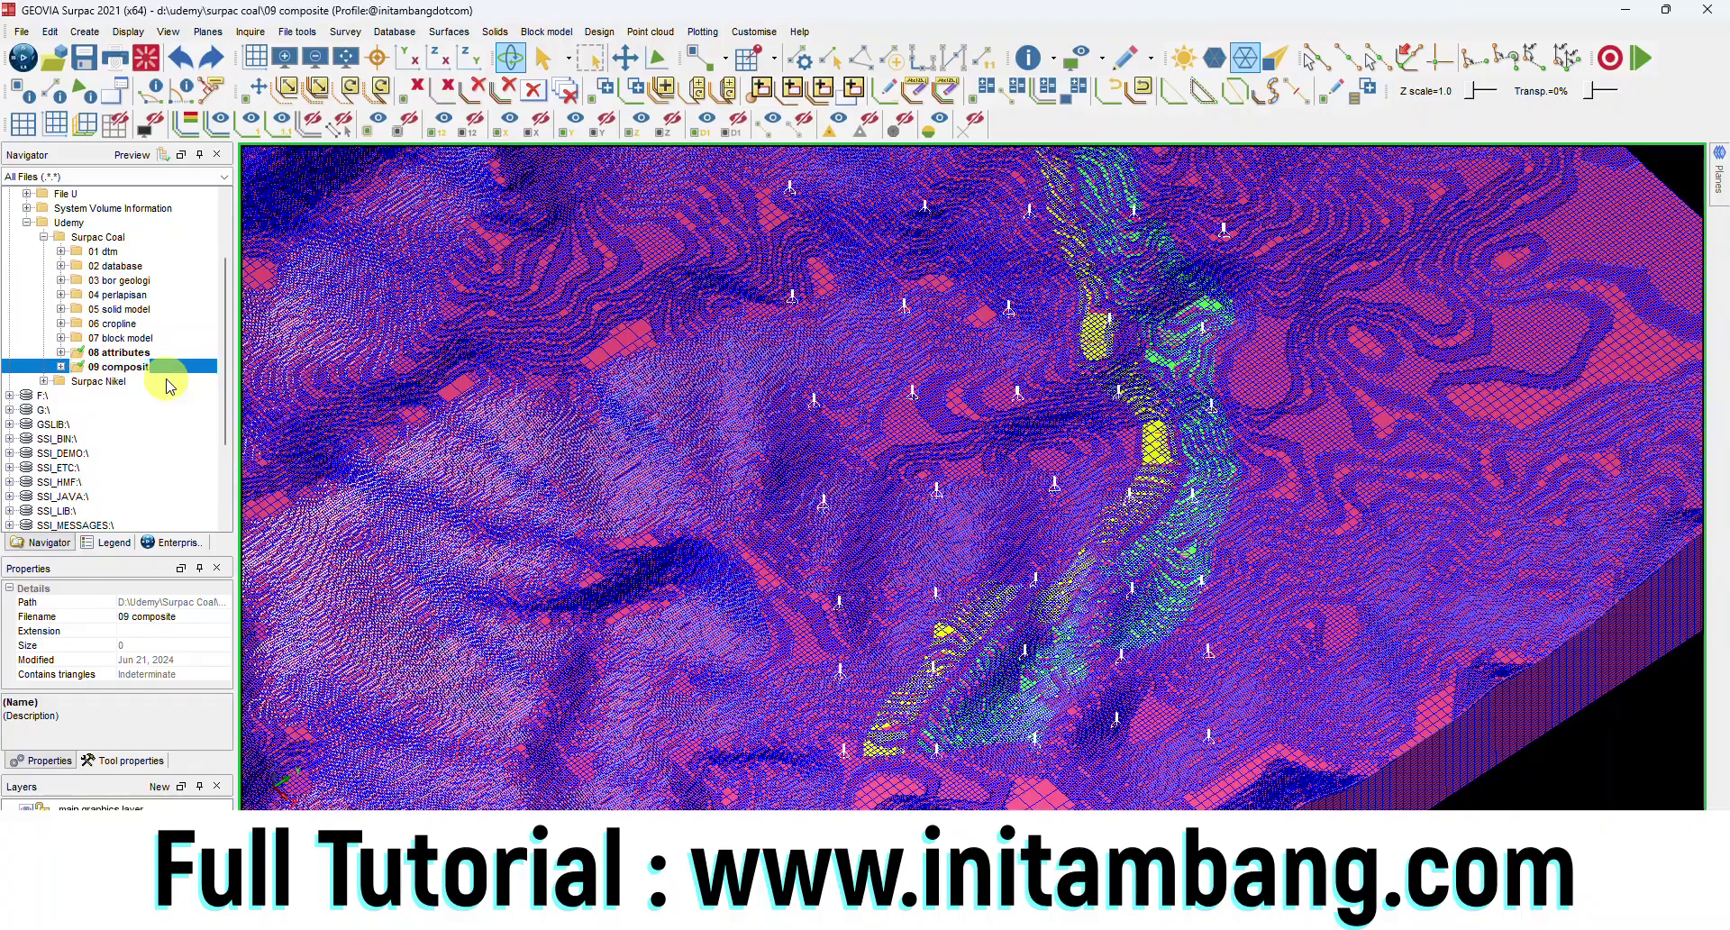
Step: Display the seam B composite string file composite_seam_b.str in the graphics view
drag(153, 396, 728, 491)
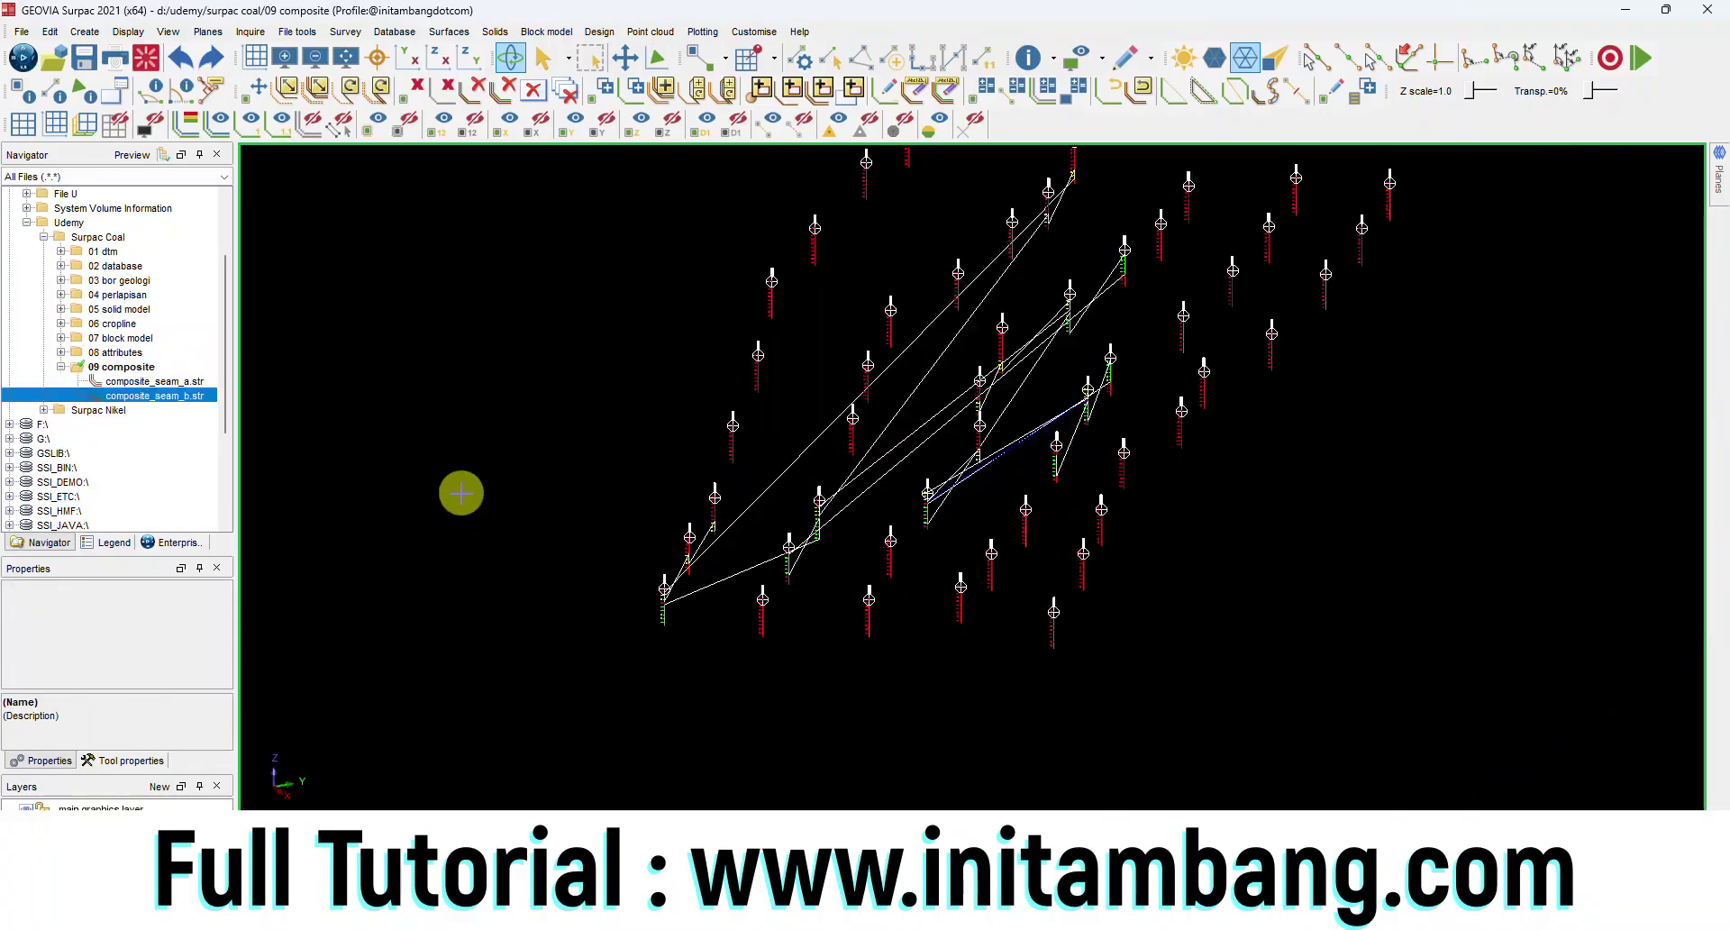
click(61, 368)
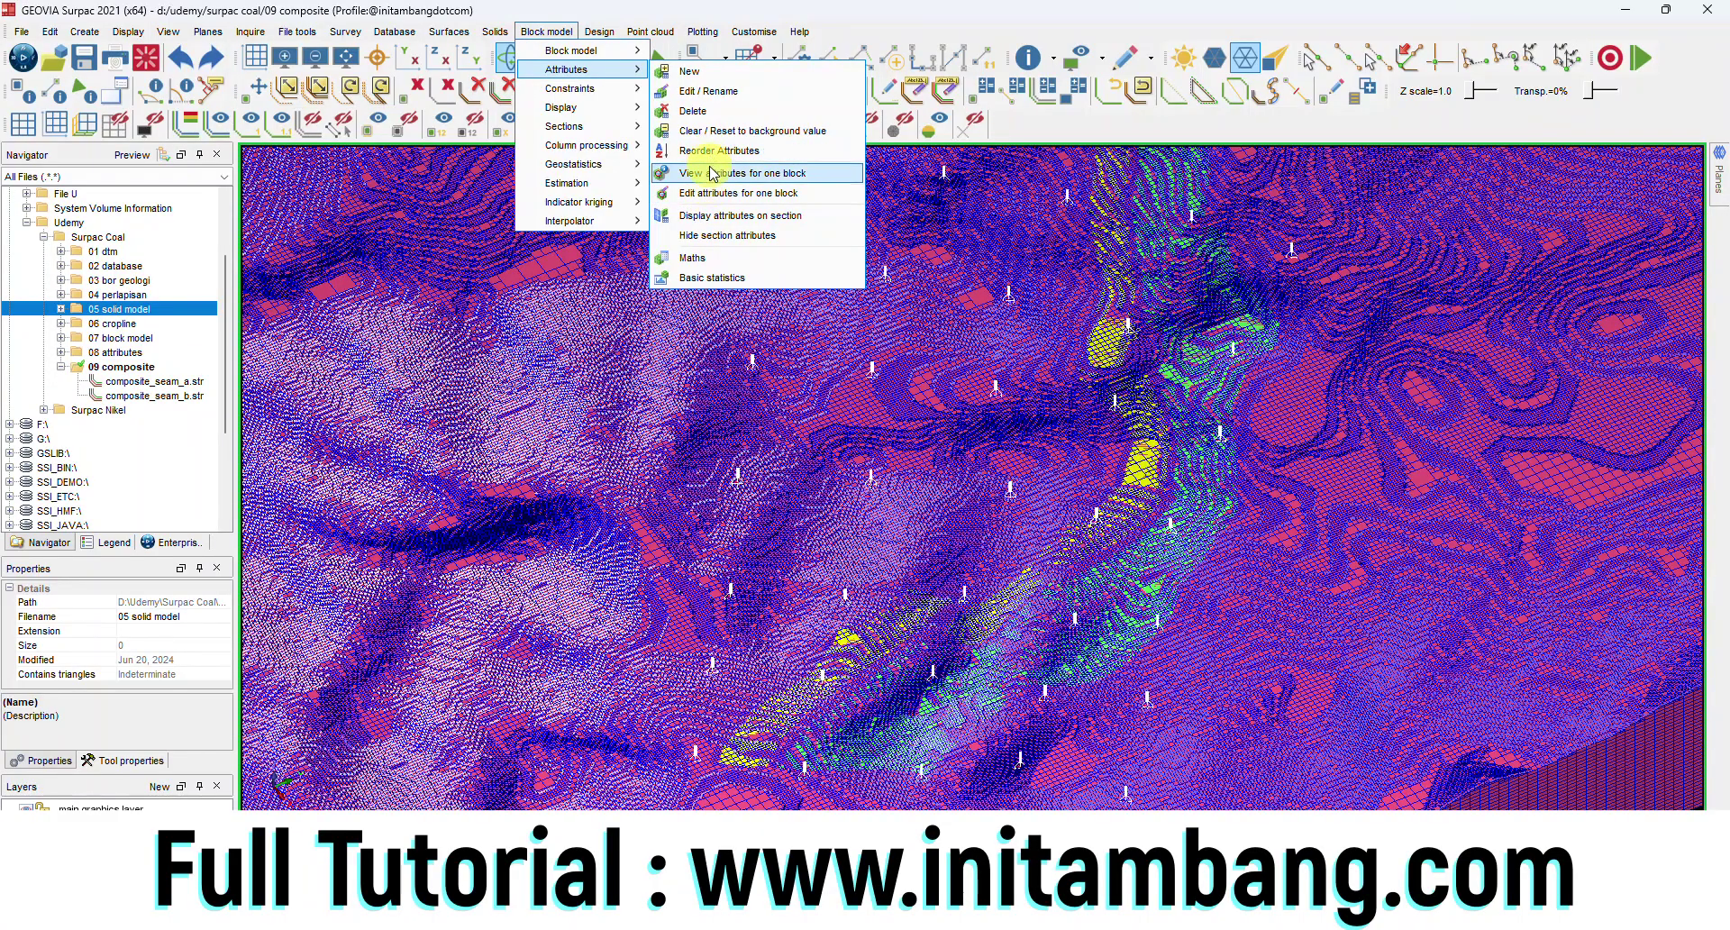
Step: View the attributes of single blocks in the overburden and on the yellow and green seam outcrops for comparison
click(709, 167)
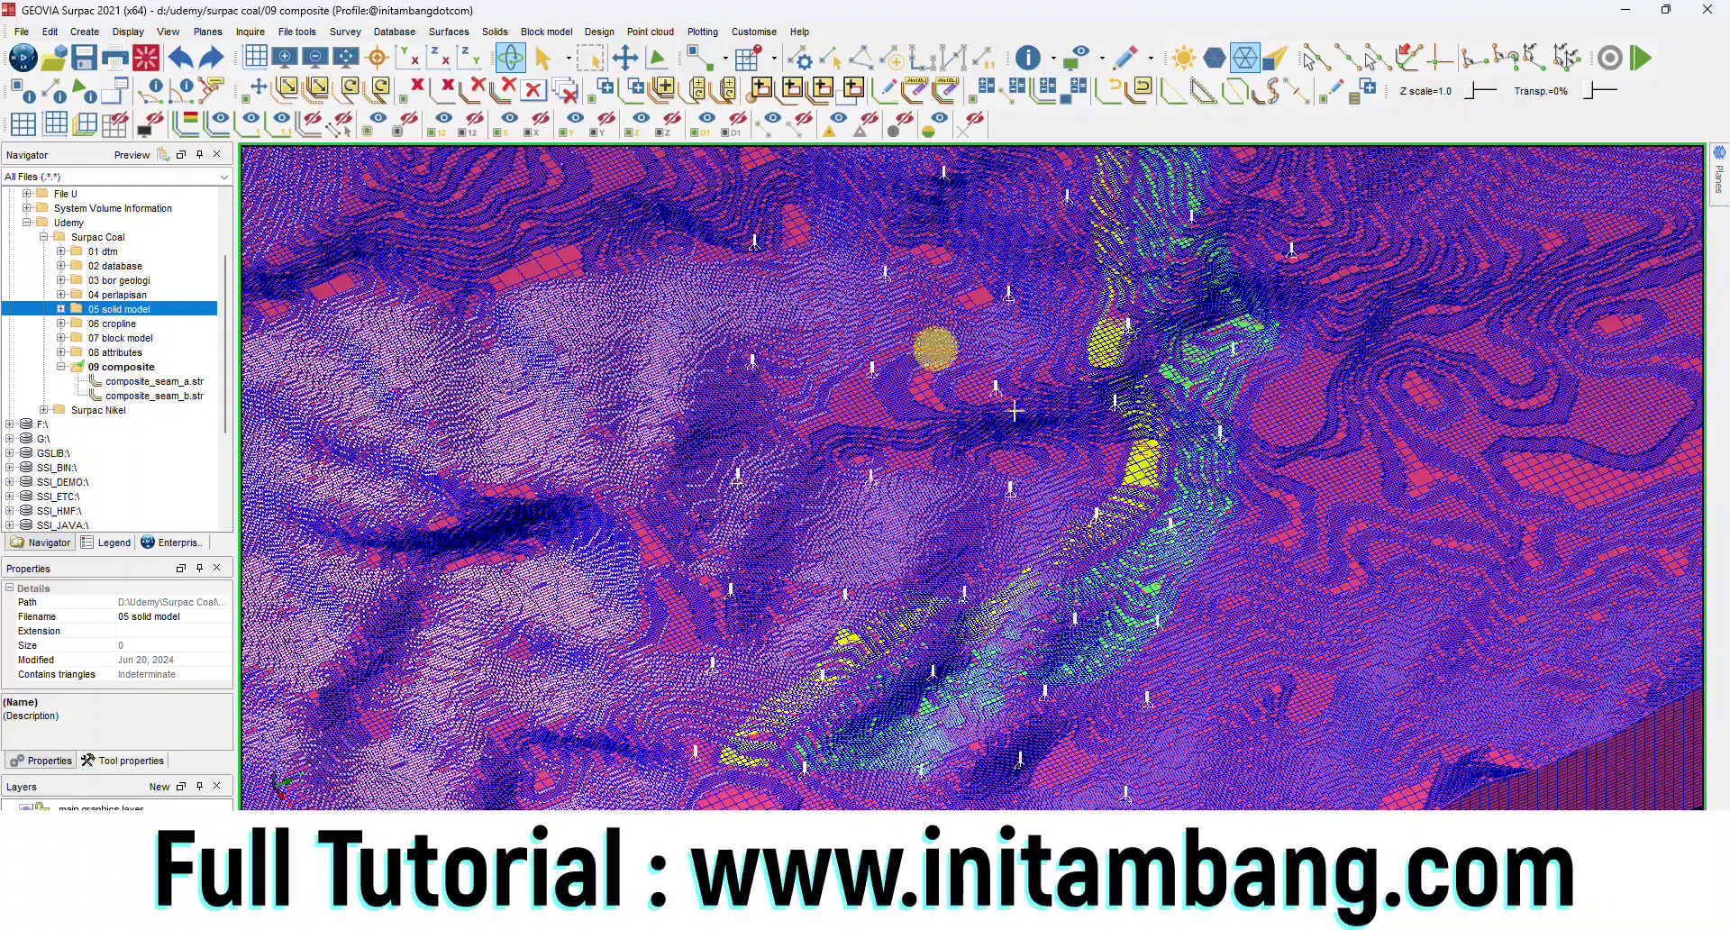
click(1017, 466)
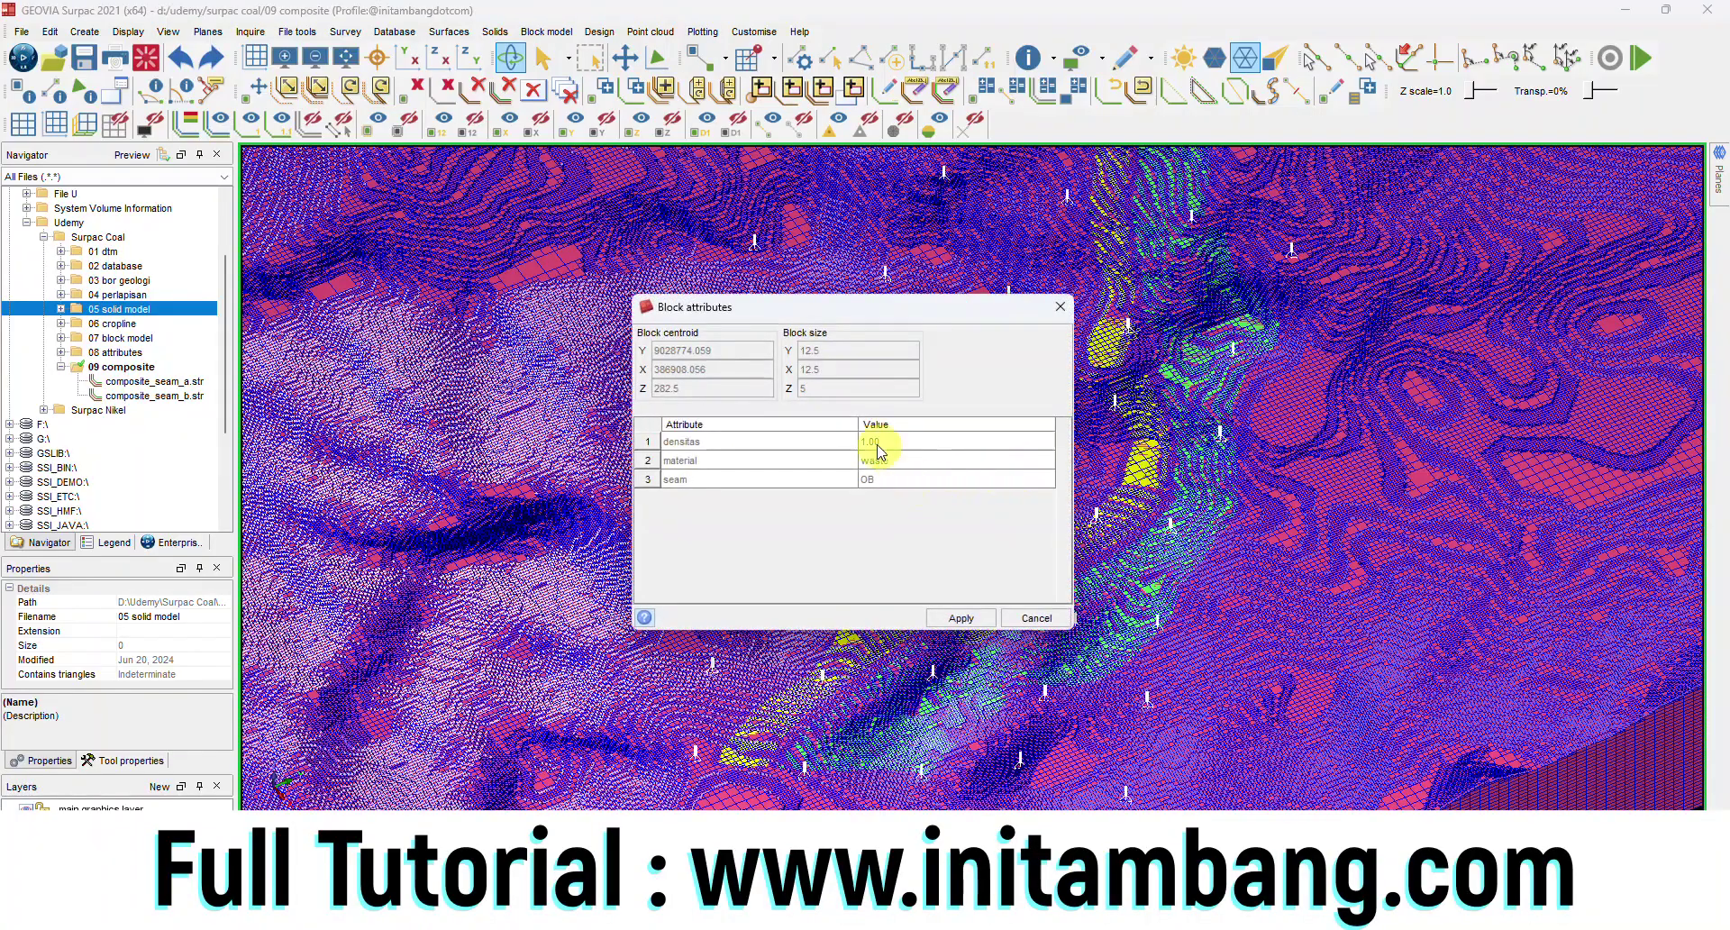
click(1138, 470)
click(960, 617)
click(1191, 496)
click(1032, 618)
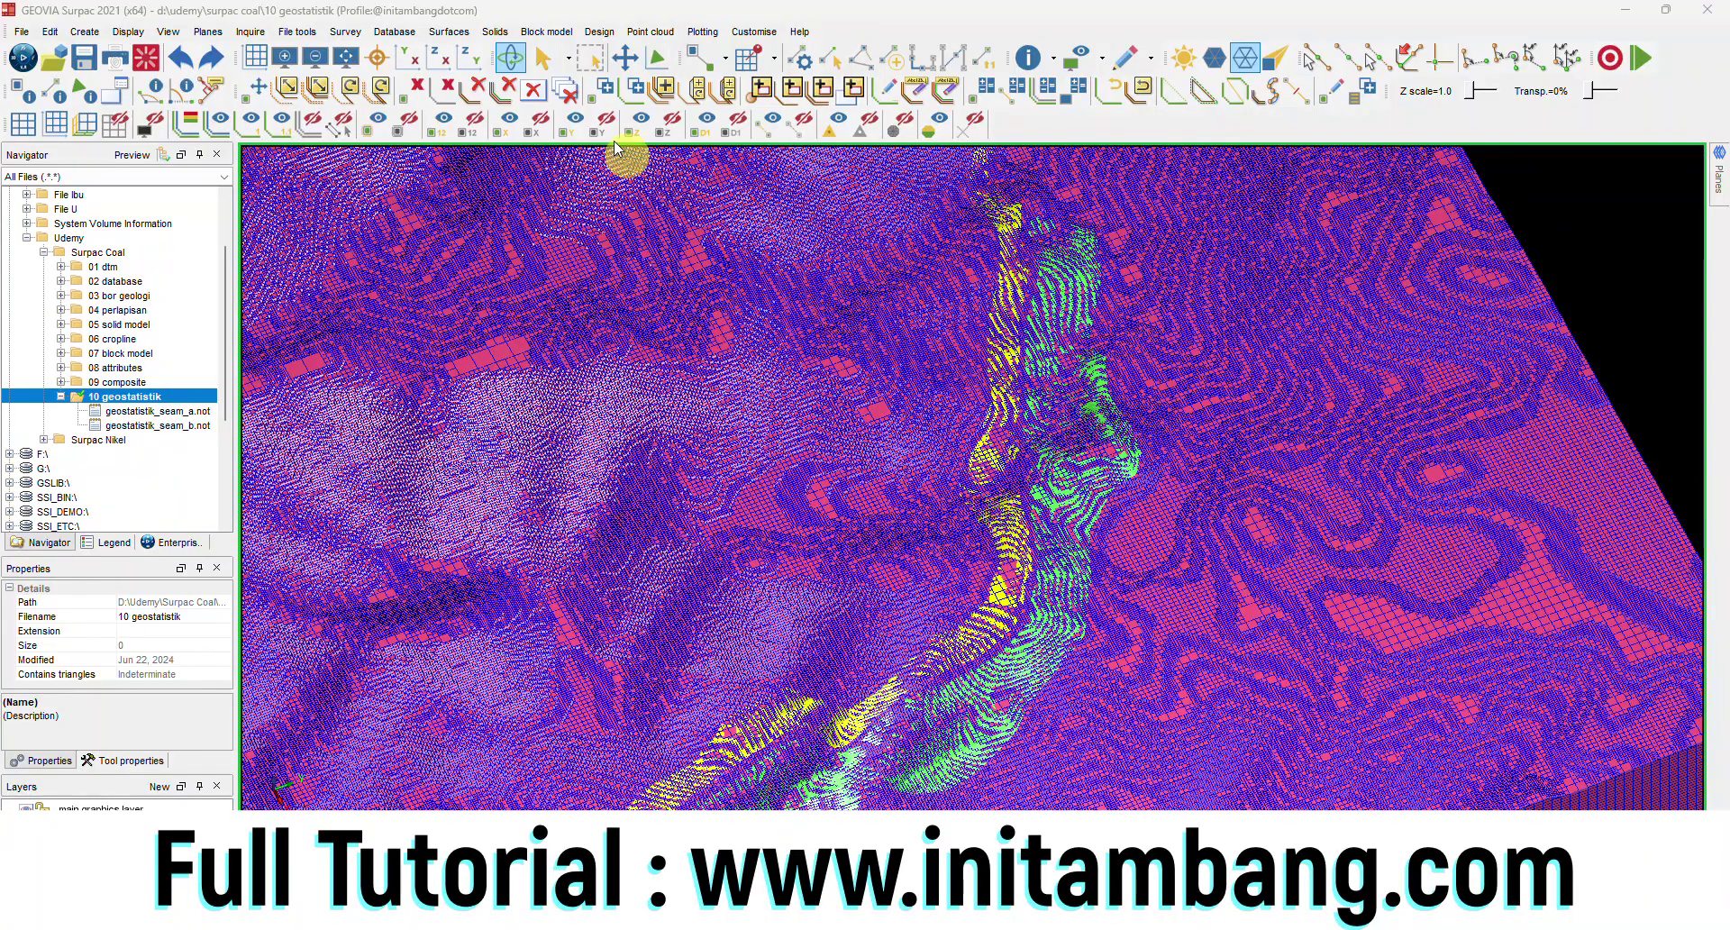
Step: Inspect the coal quality attributes, such as ash, cv, fc and hgi, of an overburden block and a yellow seam block
click(546, 31)
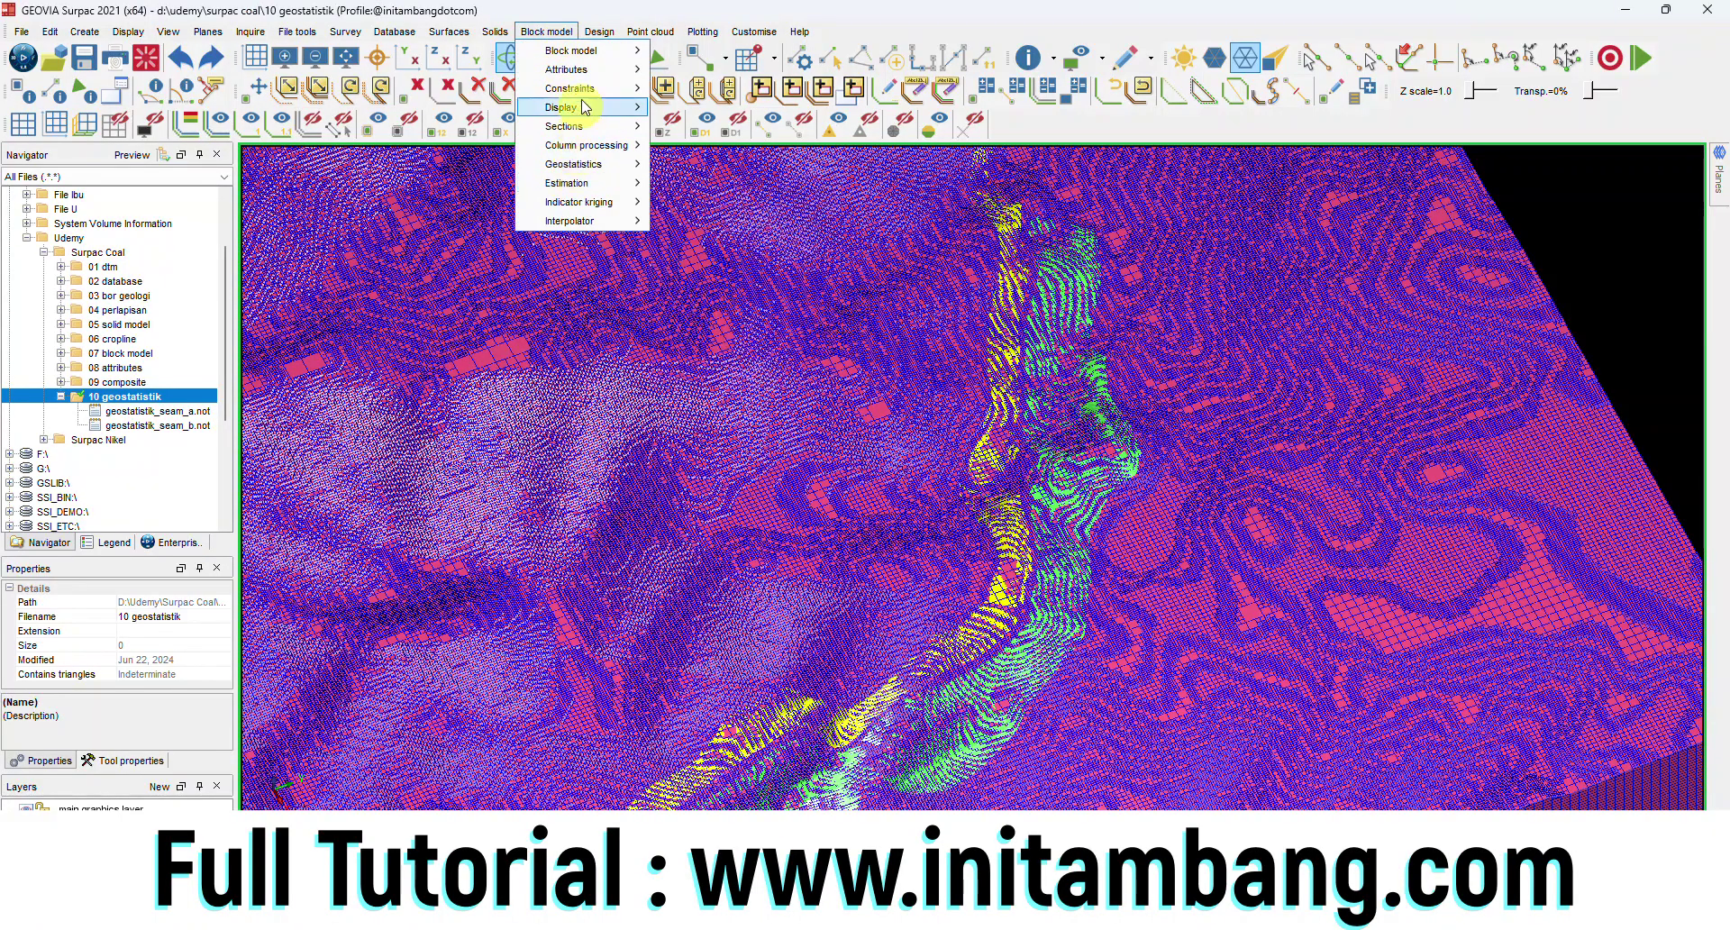
mouse_move(583, 72)
click(702, 172)
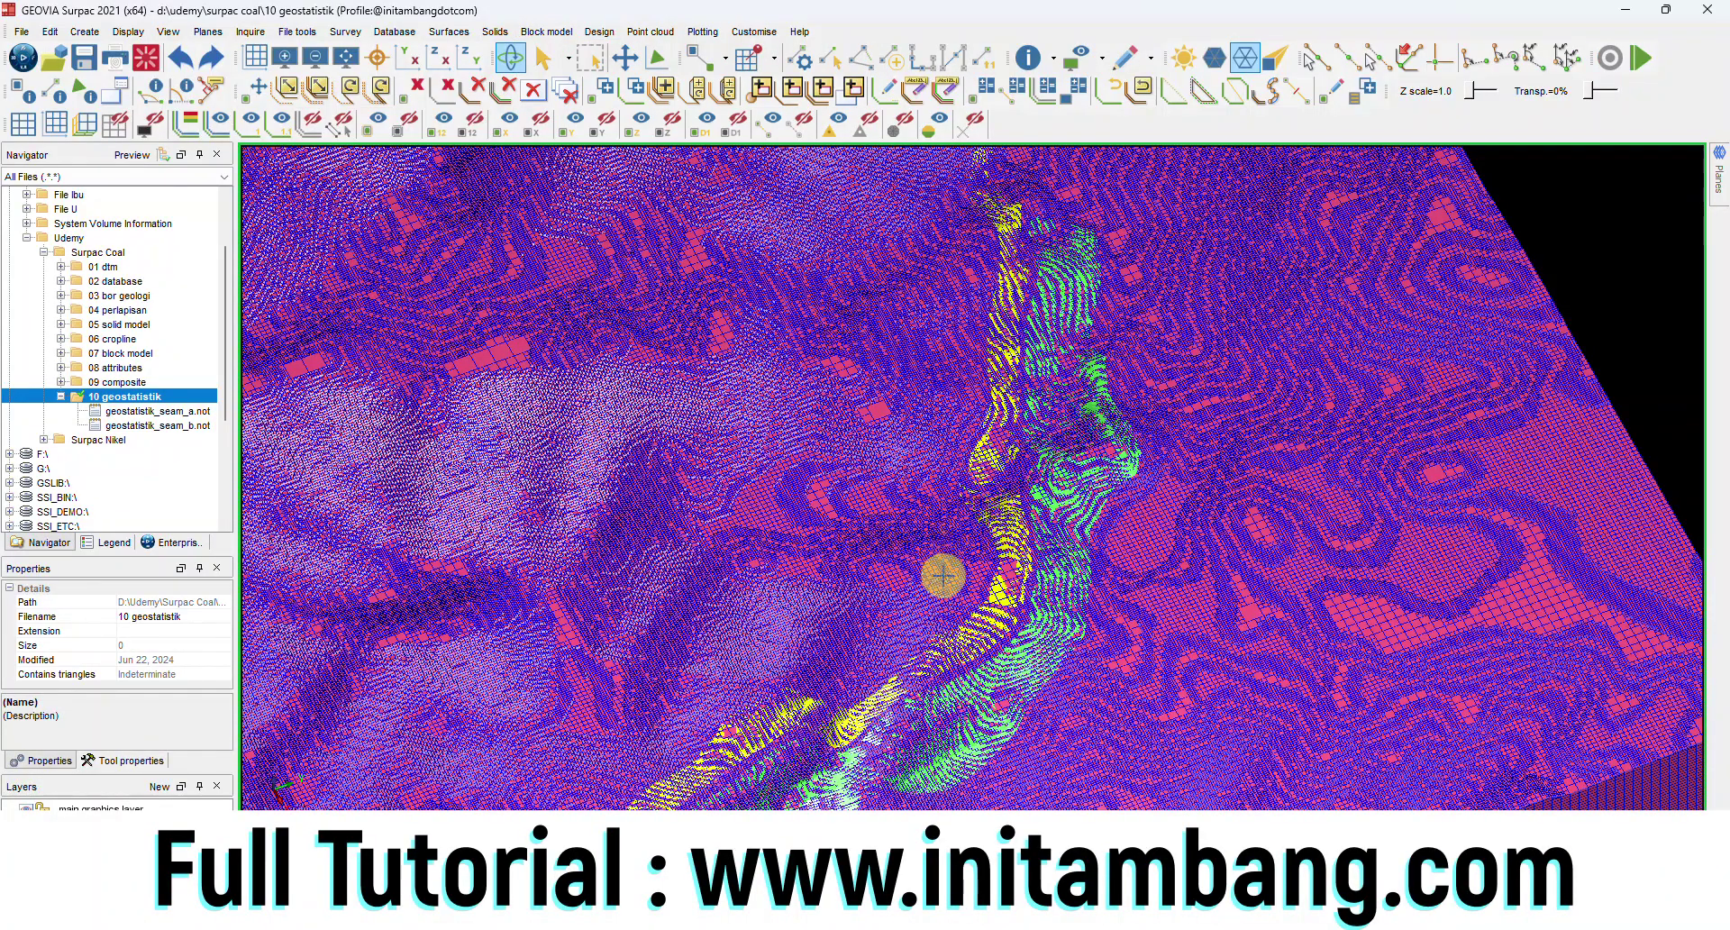
click(938, 572)
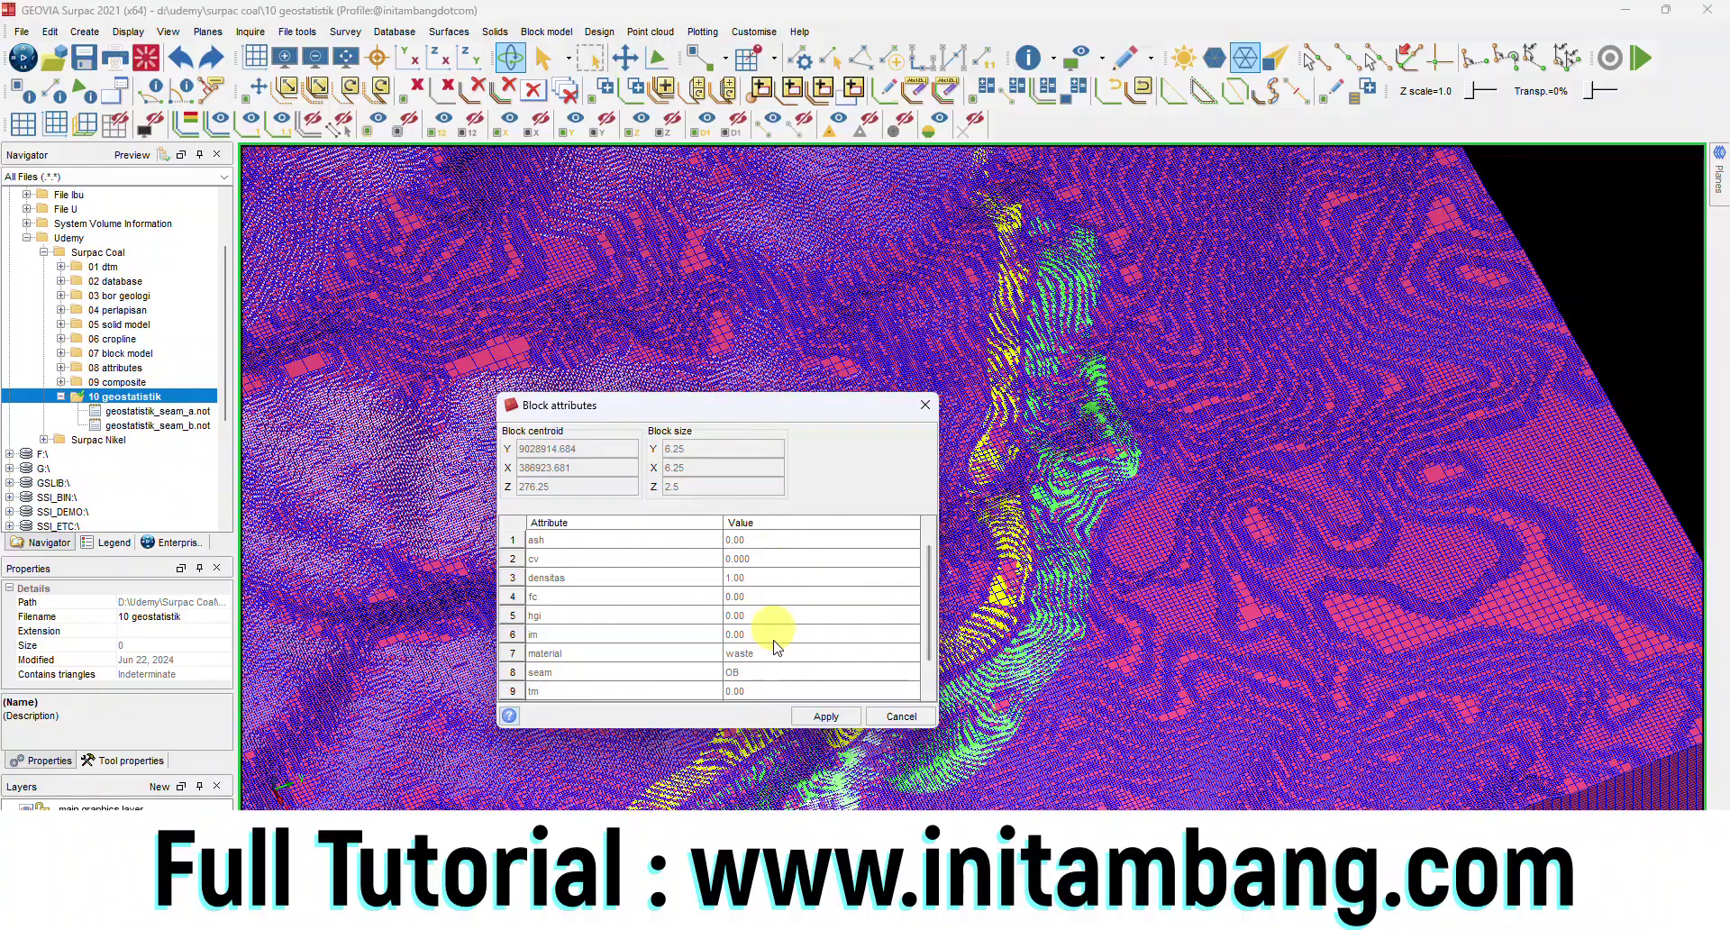
click(827, 713)
click(992, 593)
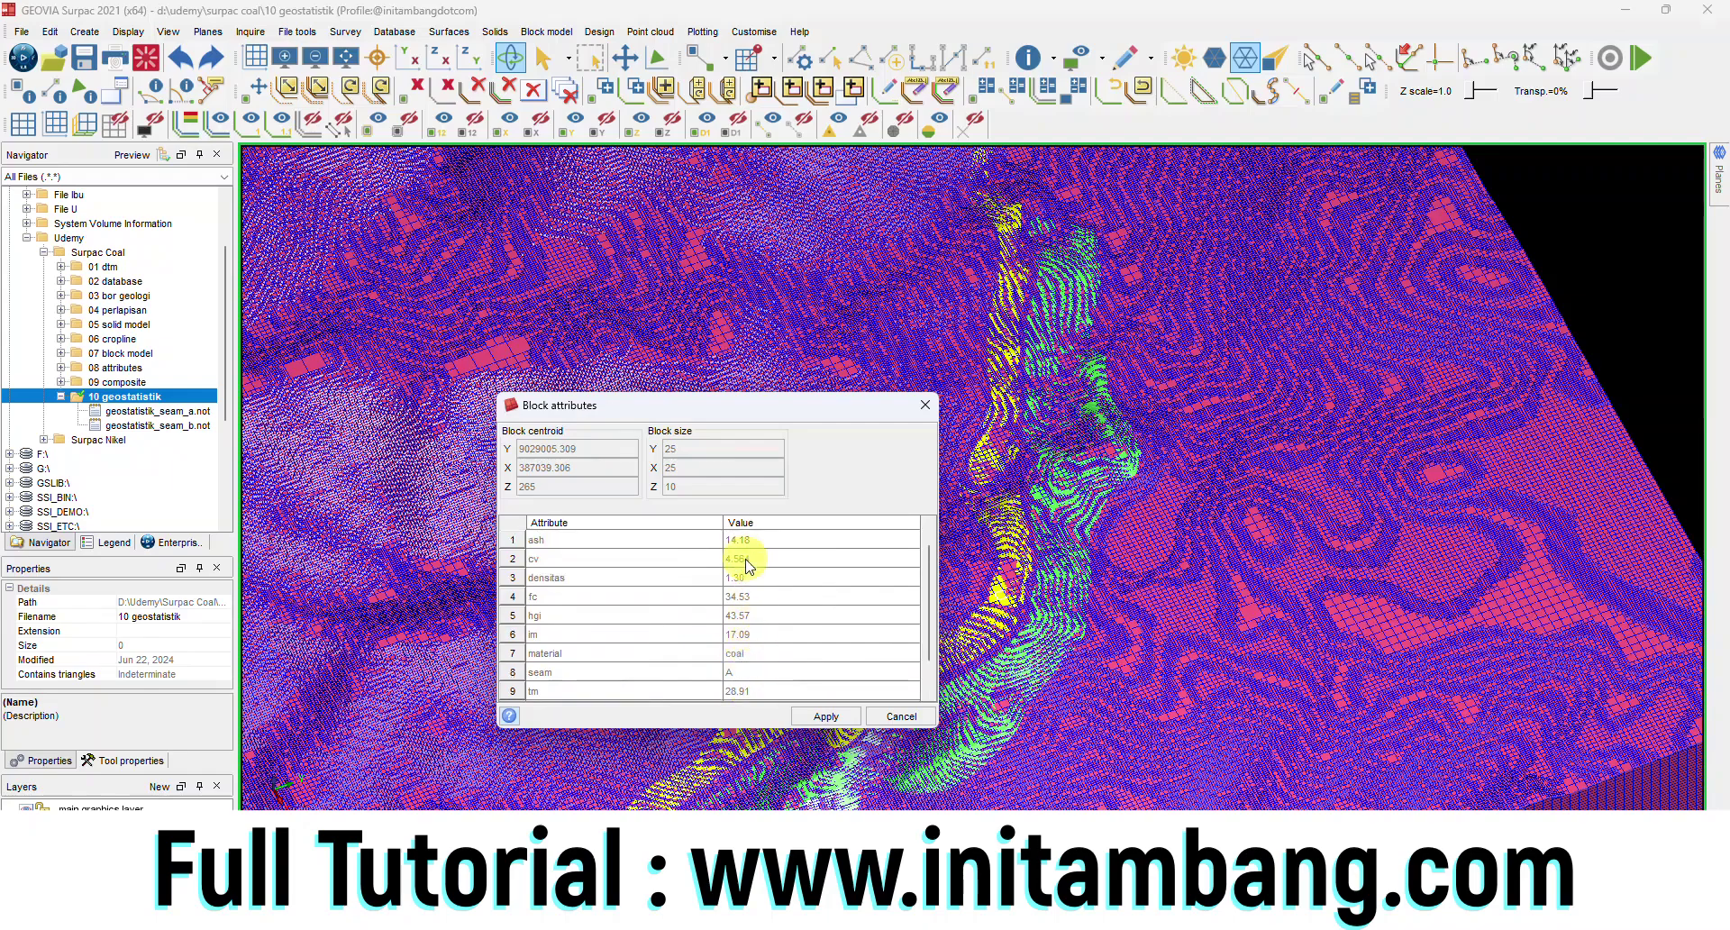
scroll(761, 581, down, 1)
click(845, 716)
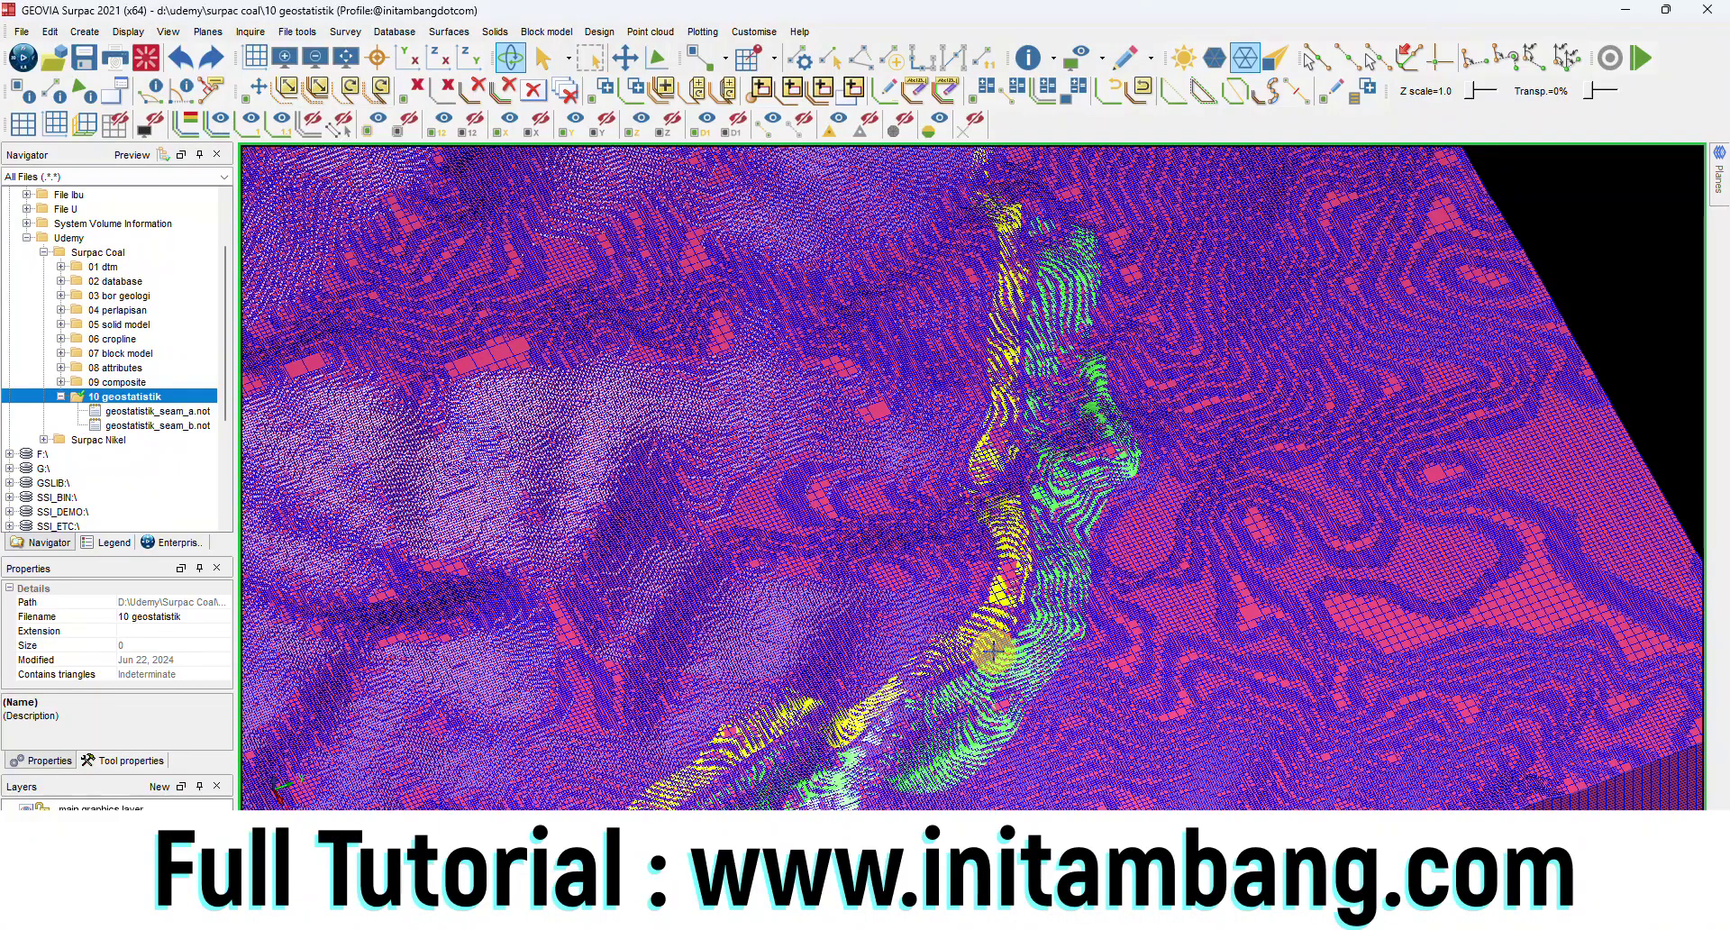
Step: Inspect the full quality attribute list of blocks at the green seam outcrop, through to ts and vm
click(991, 649)
scroll(769, 648, down, 1)
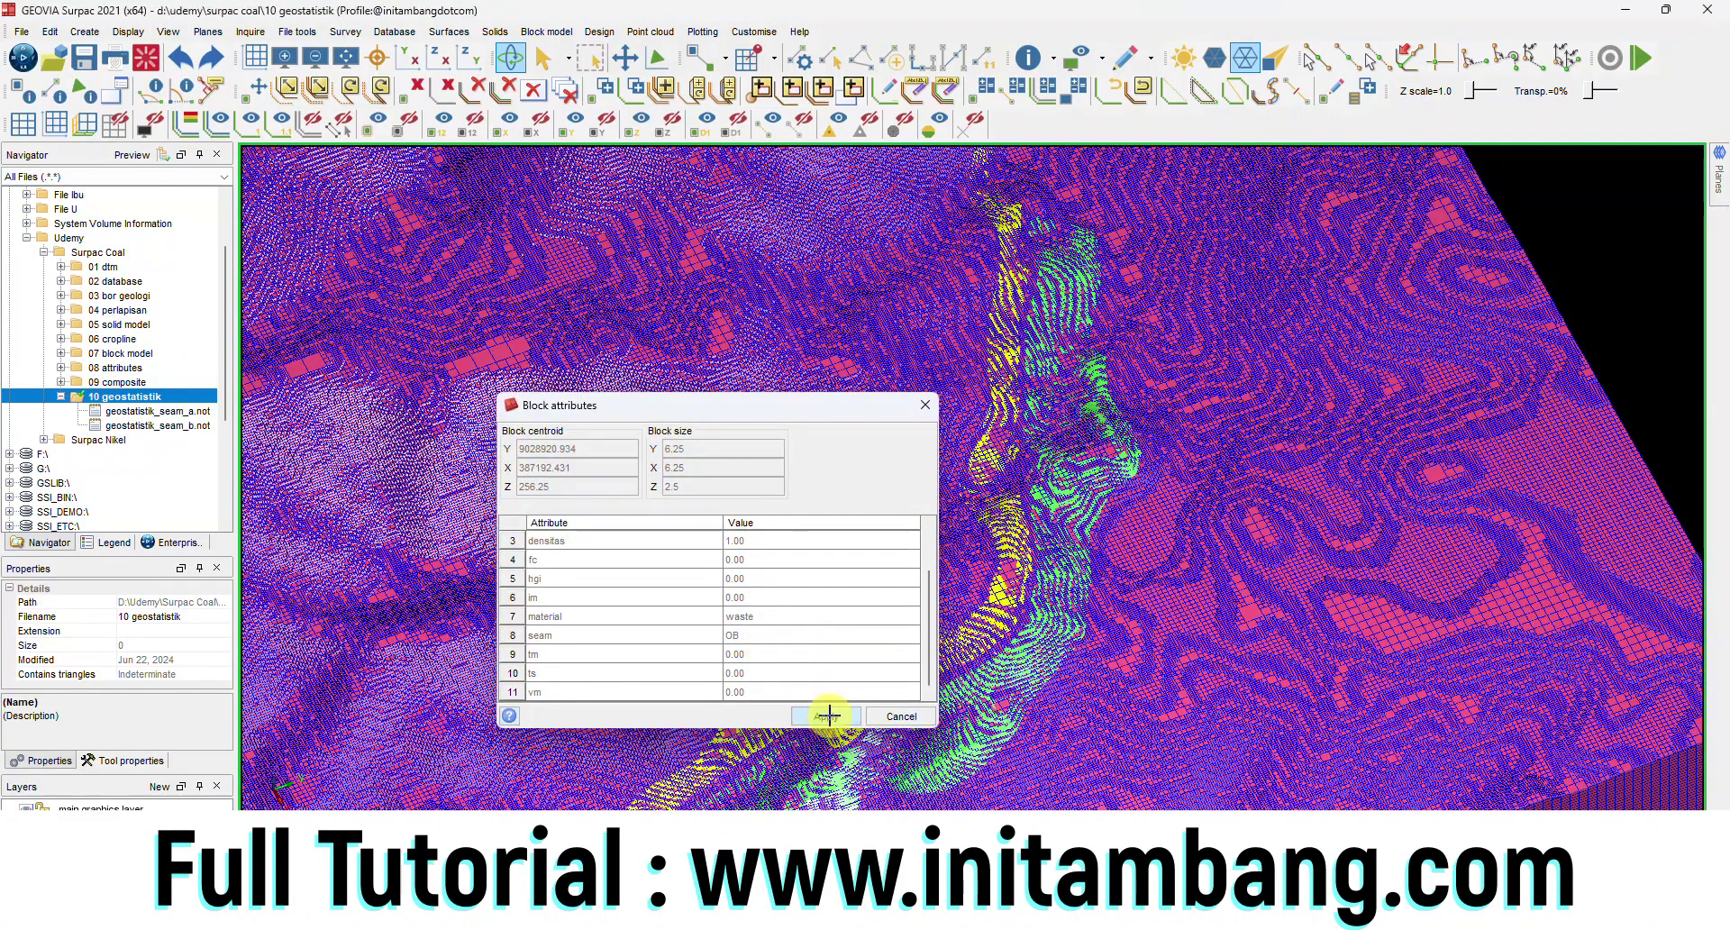
click(830, 716)
click(1025, 656)
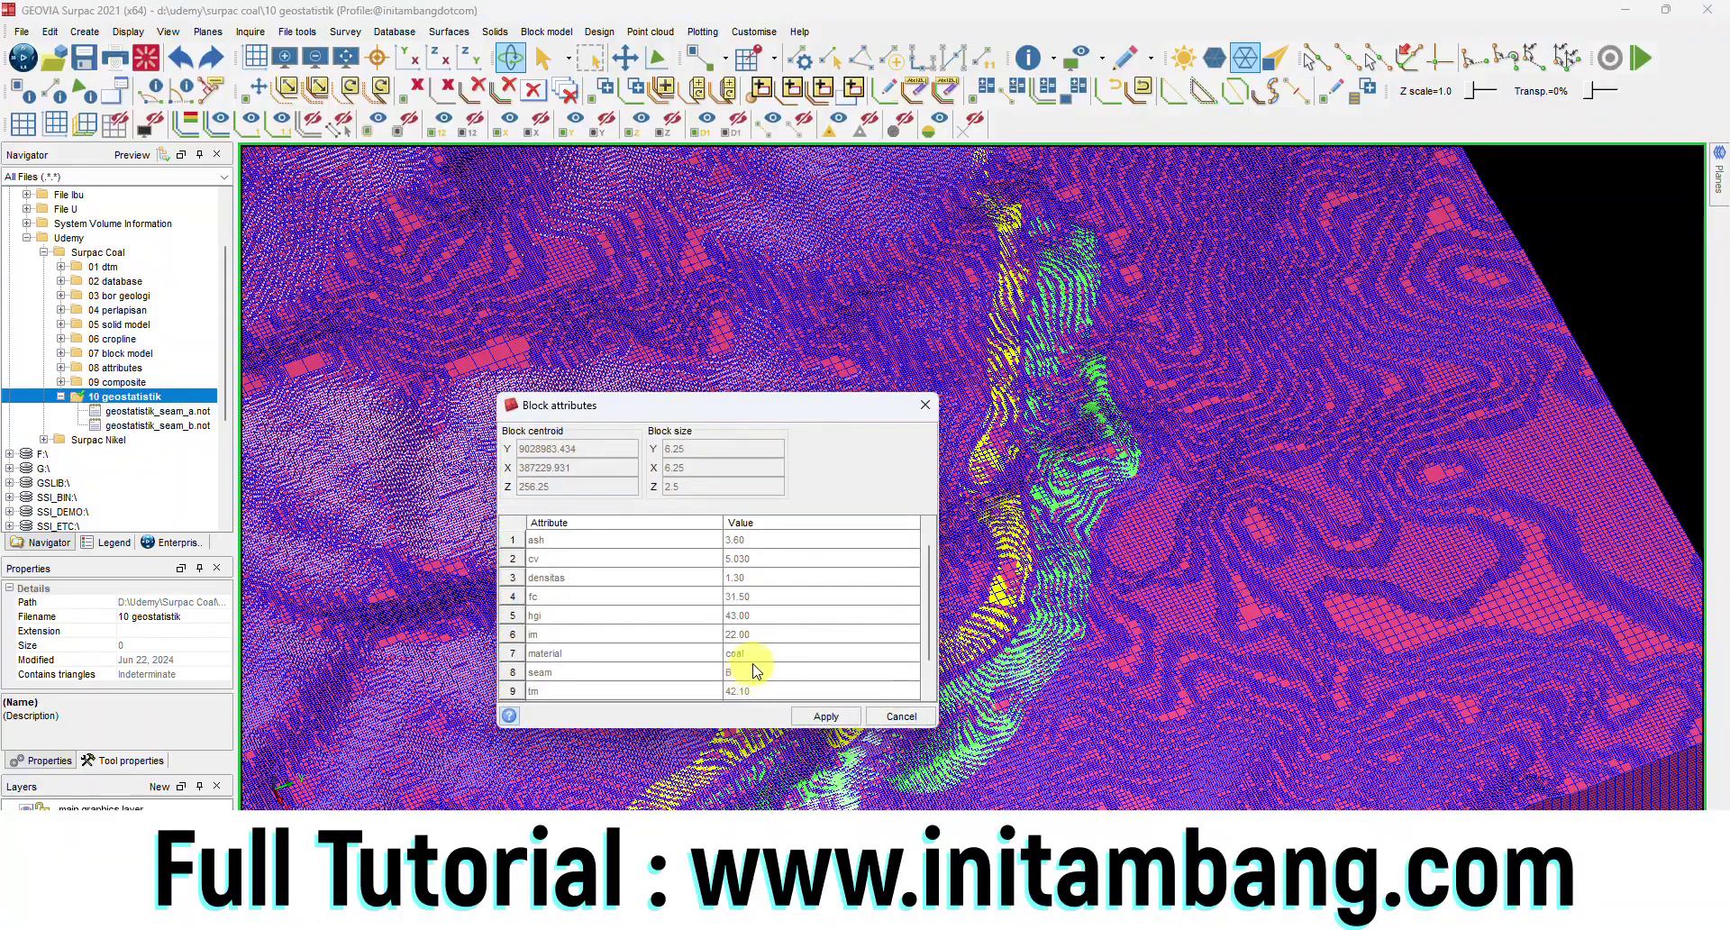
scroll(750, 676, down, 1)
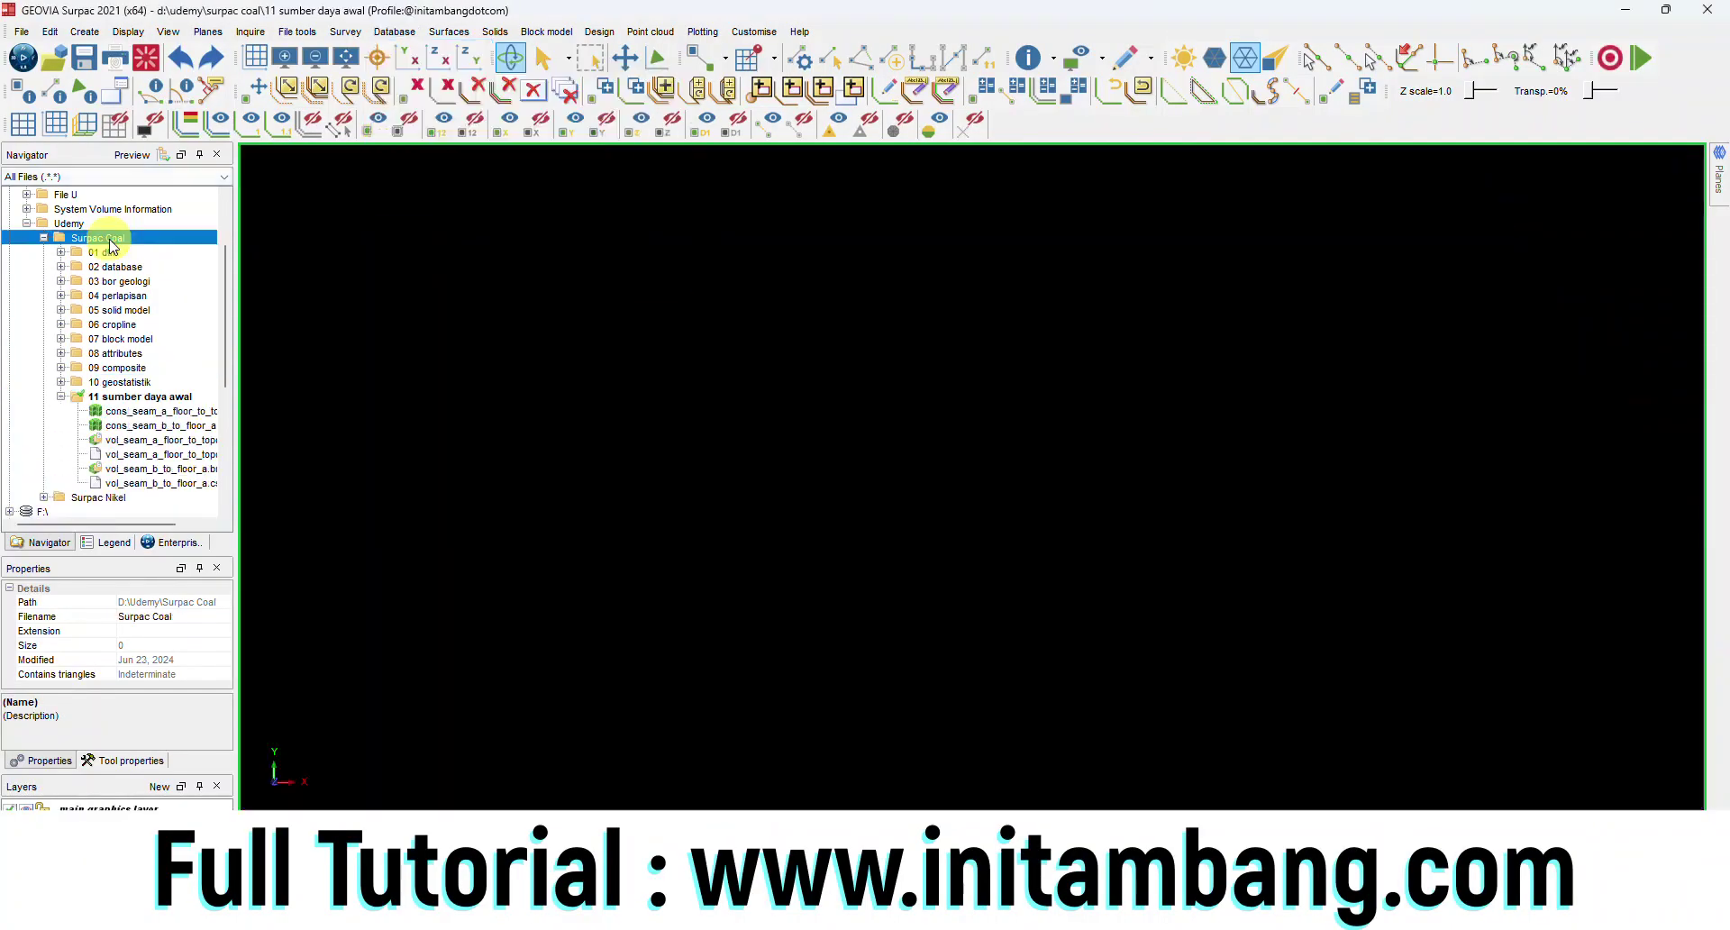
Step: Create the folder "12 sumber daya terukur" inside Surpac Coal and set it as the work directory
right_click(109, 238)
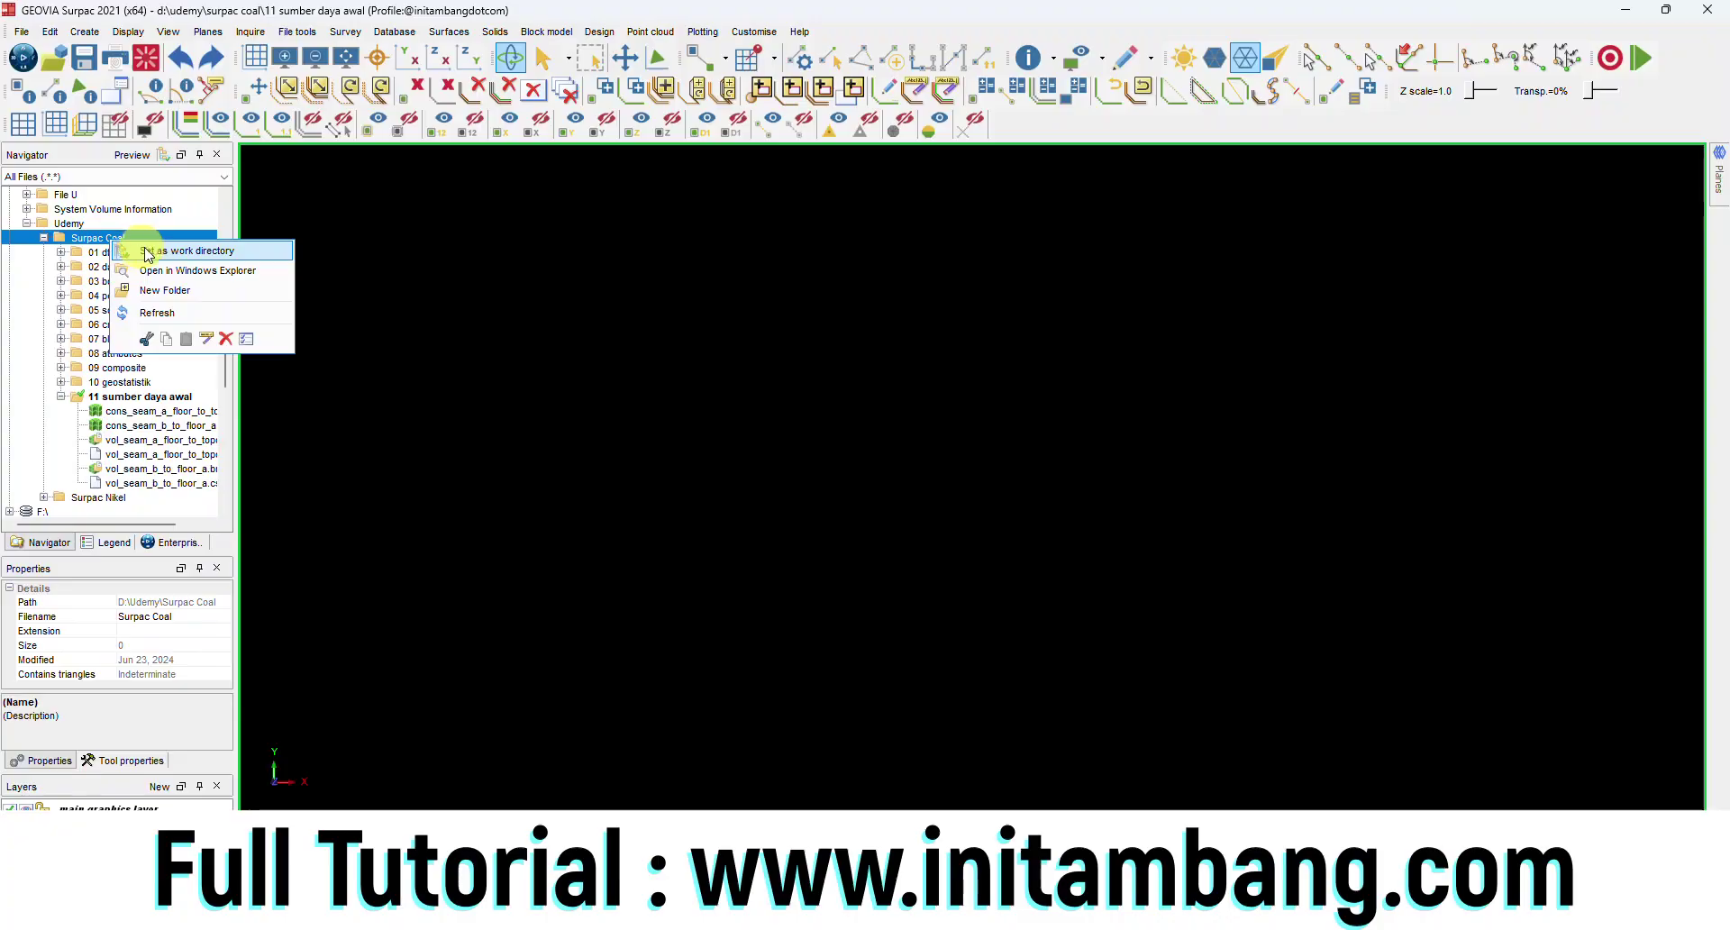
click(165, 291)
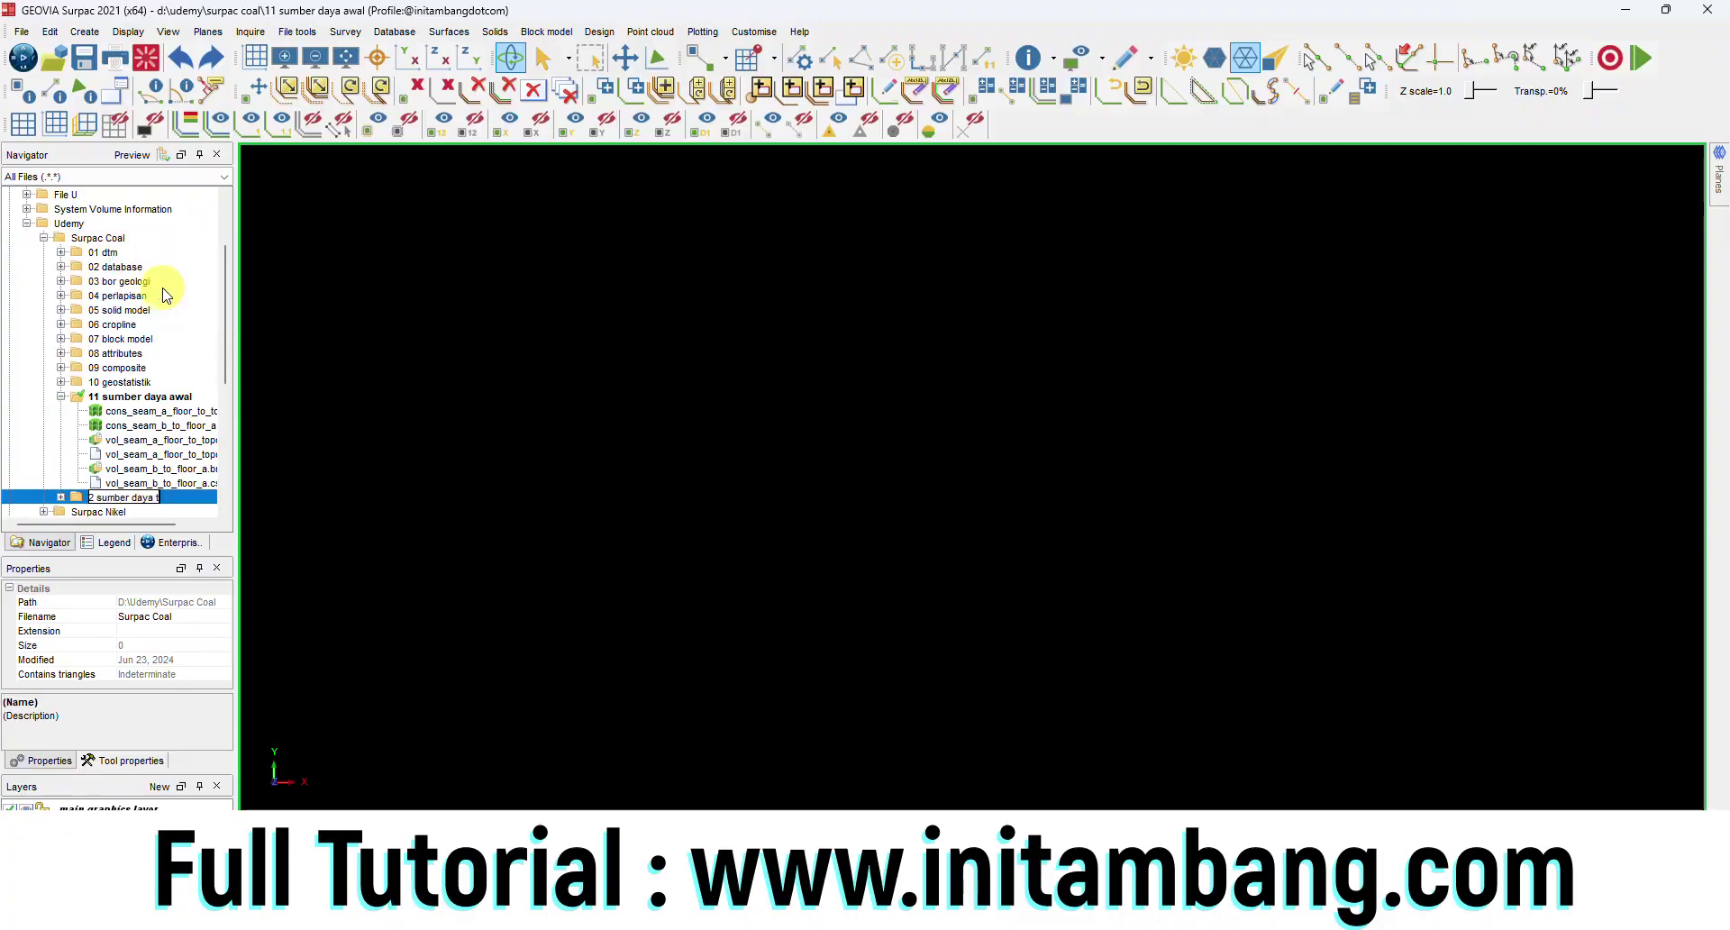
text(12 sumber daya terukur)
key(Return)
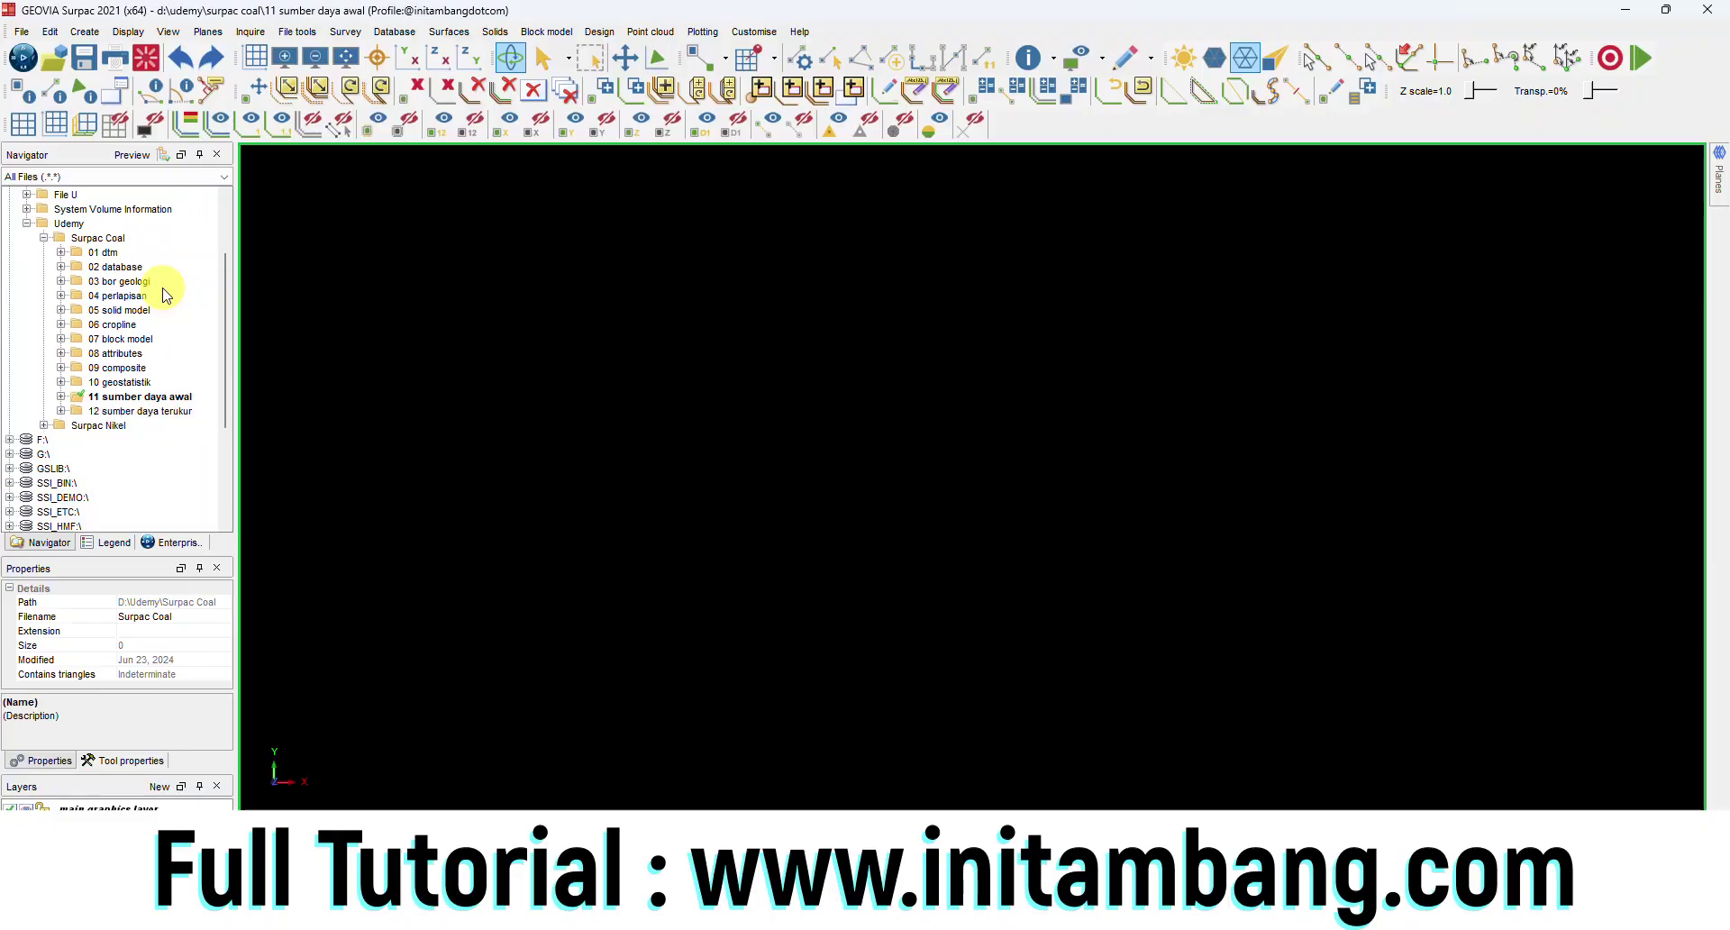
right_click(127, 413)
click(167, 420)
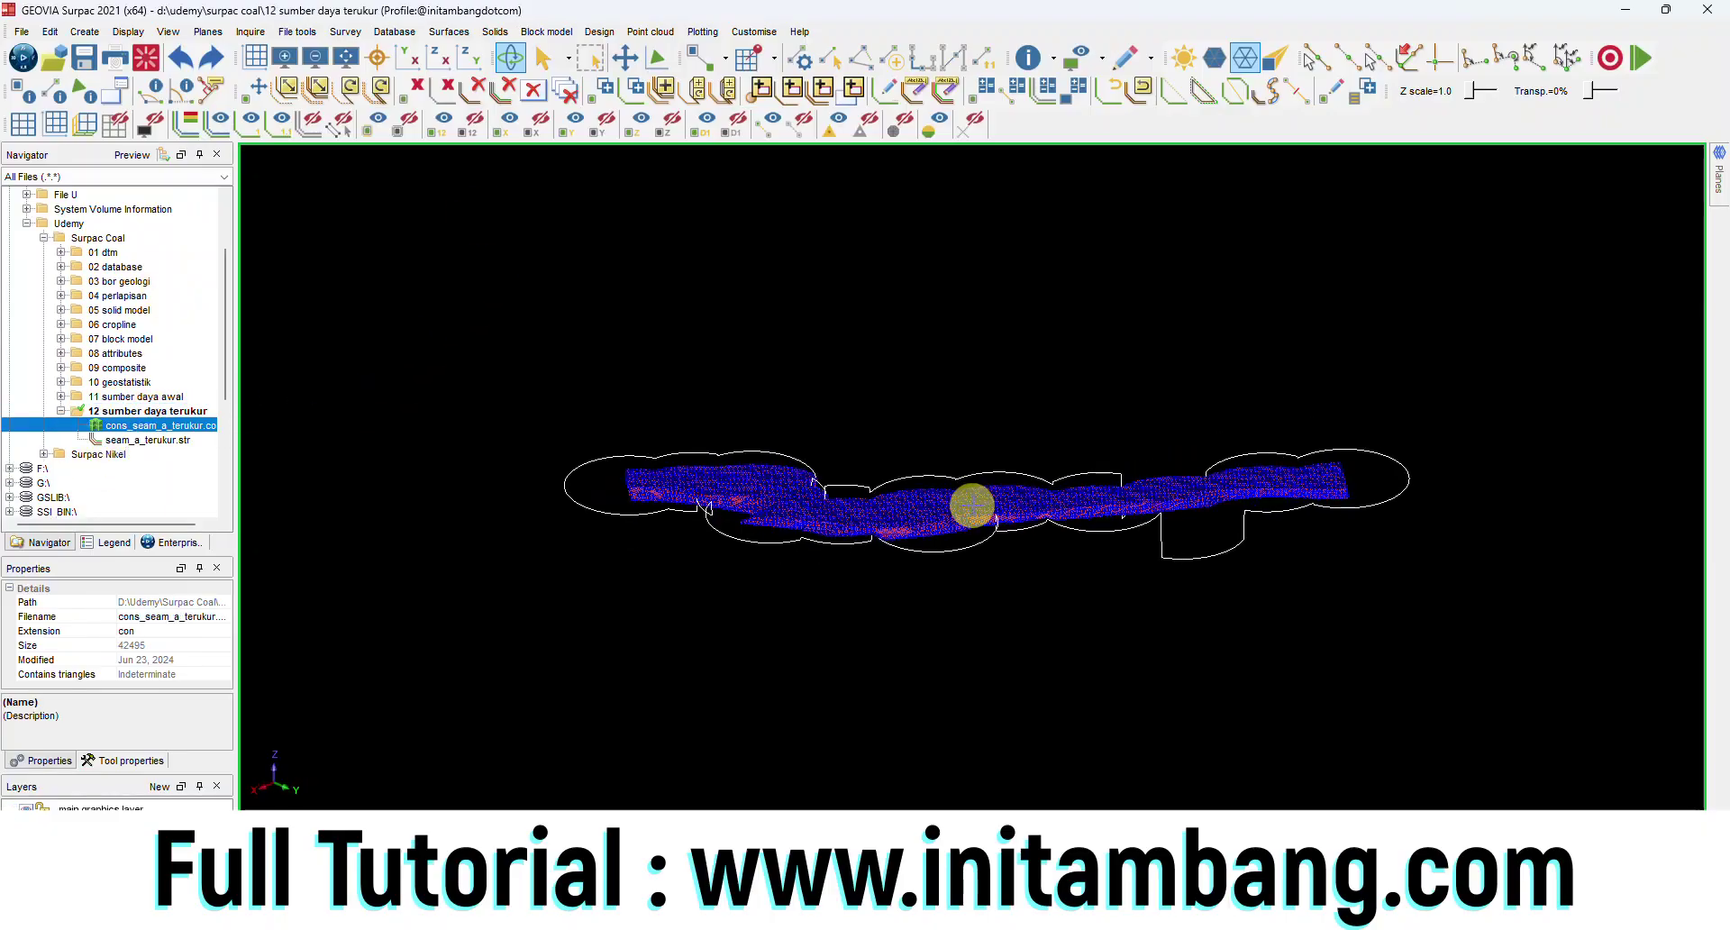
Step: Examine the seam A blocks constrained by cons_seam_a_terukur within their boundary string, in 3D and in plan view
drag(965, 502, 1126, 523)
click(353, 67)
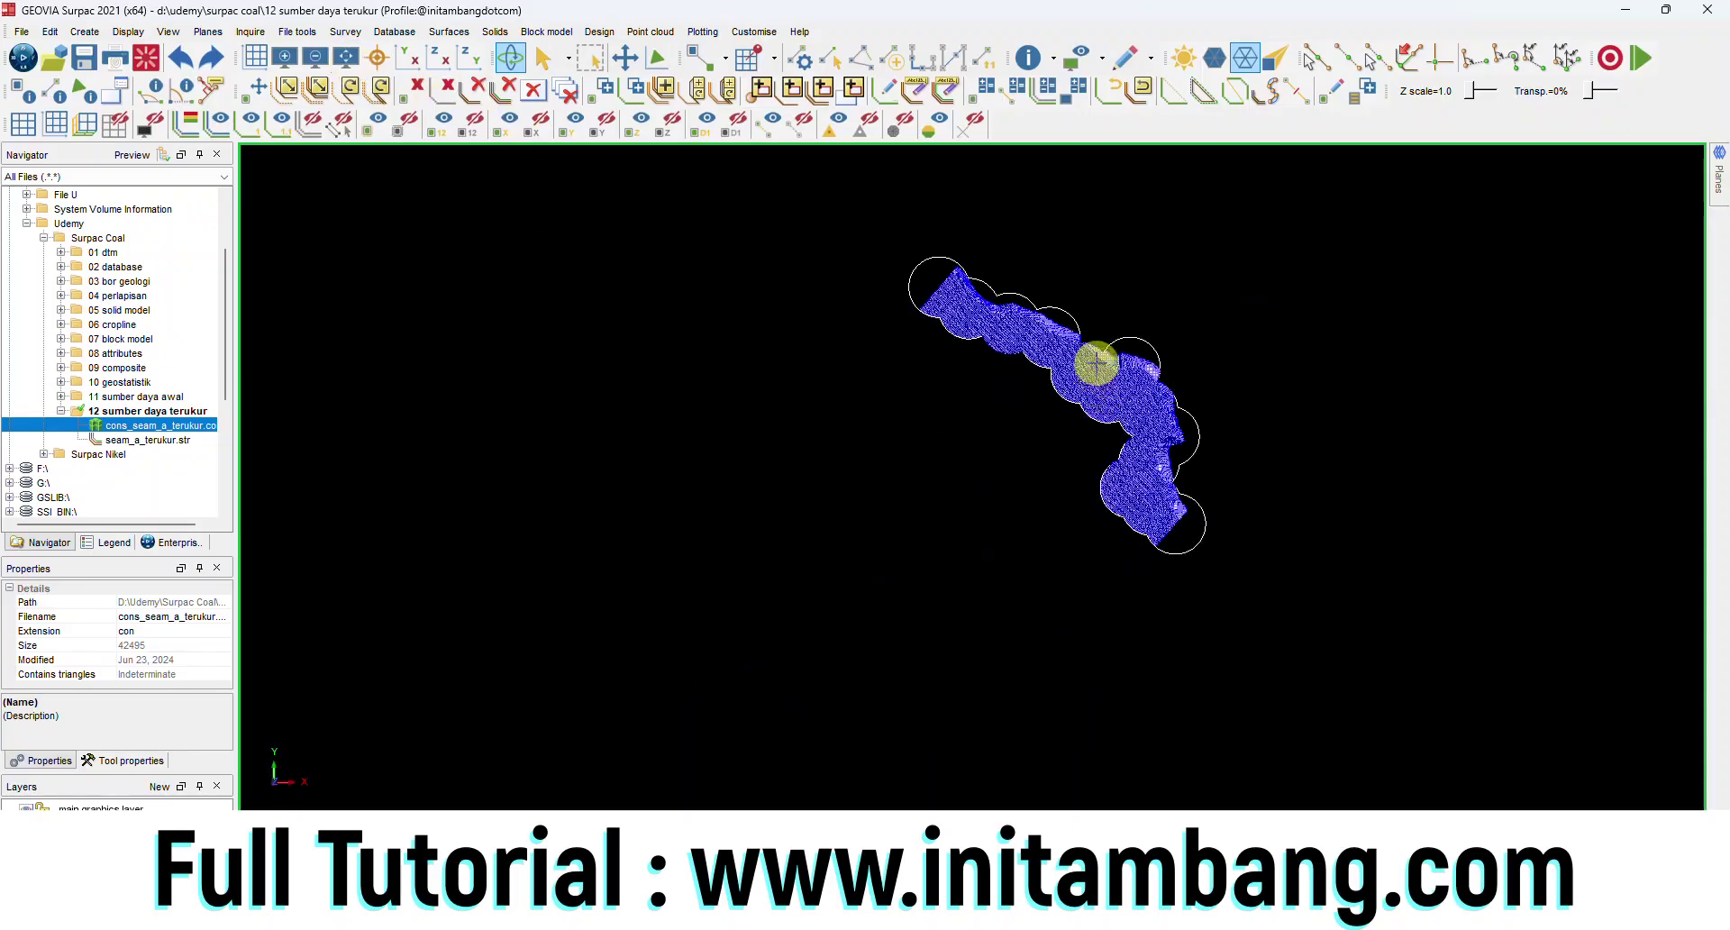
scroll(1095, 362, up, 5)
scroll(1000, 374, down, 5)
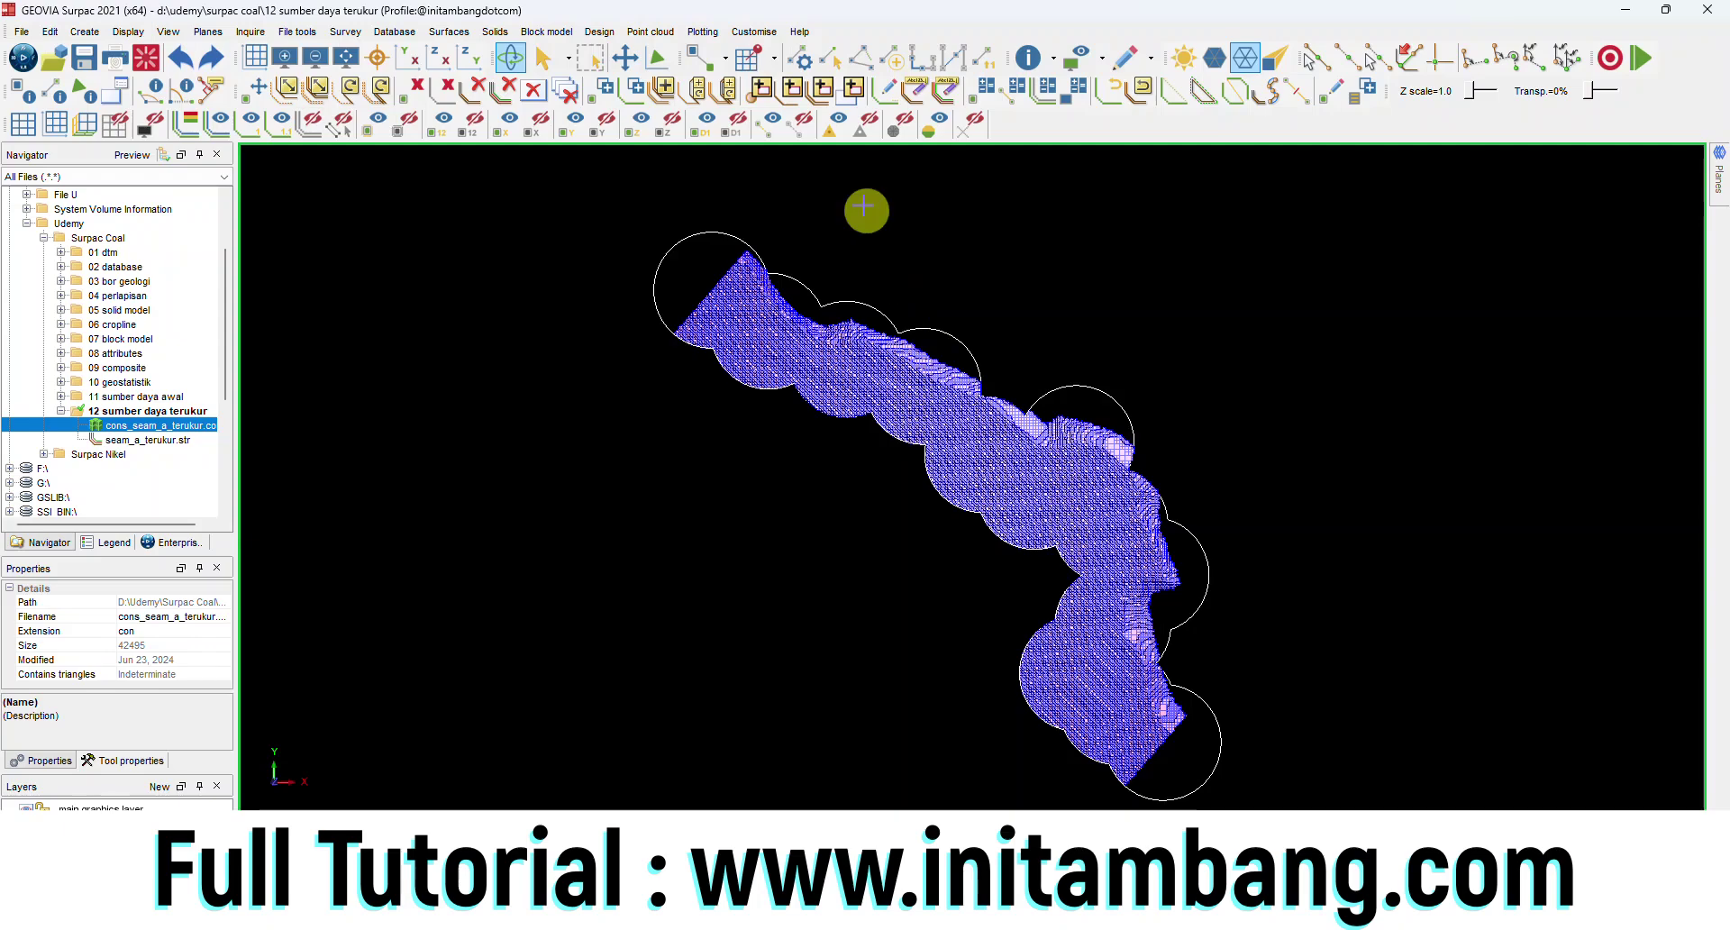
Step: Report the seam A block model volume and tonnes inside CONS_SEAM_A_TERUKUR and compare the tonnes with vol_seam_a_floor_to_topo.csv in Excel
click(557, 32)
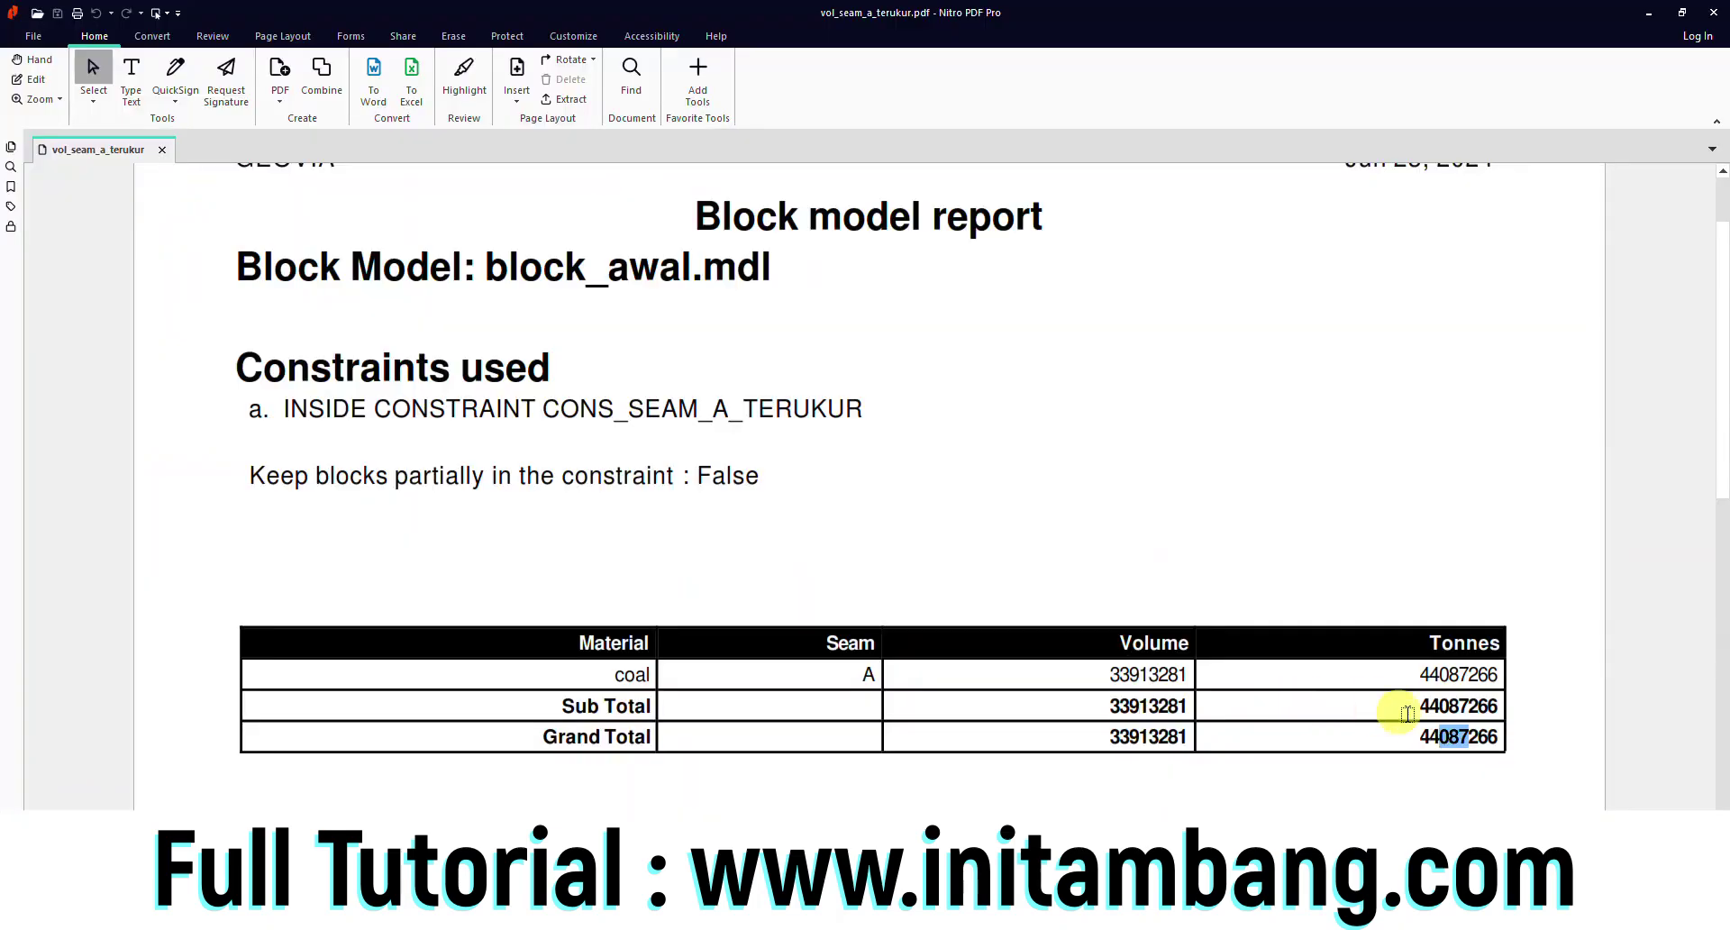
drag(1471, 736, 1431, 734)
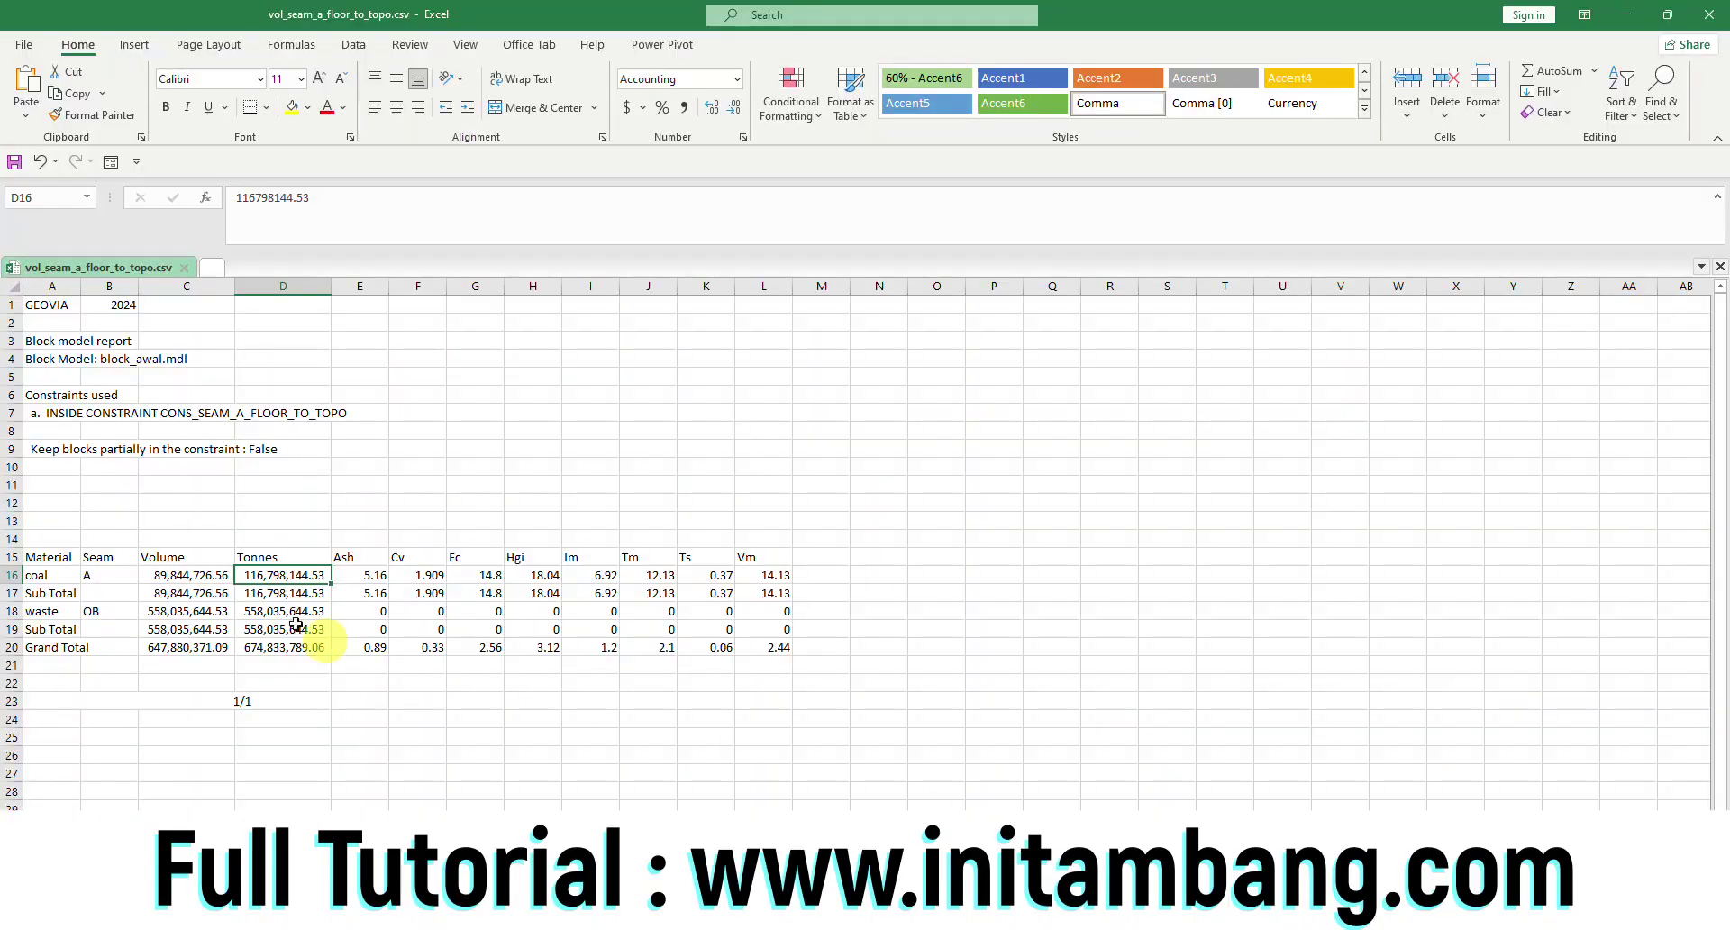
click(282, 578)
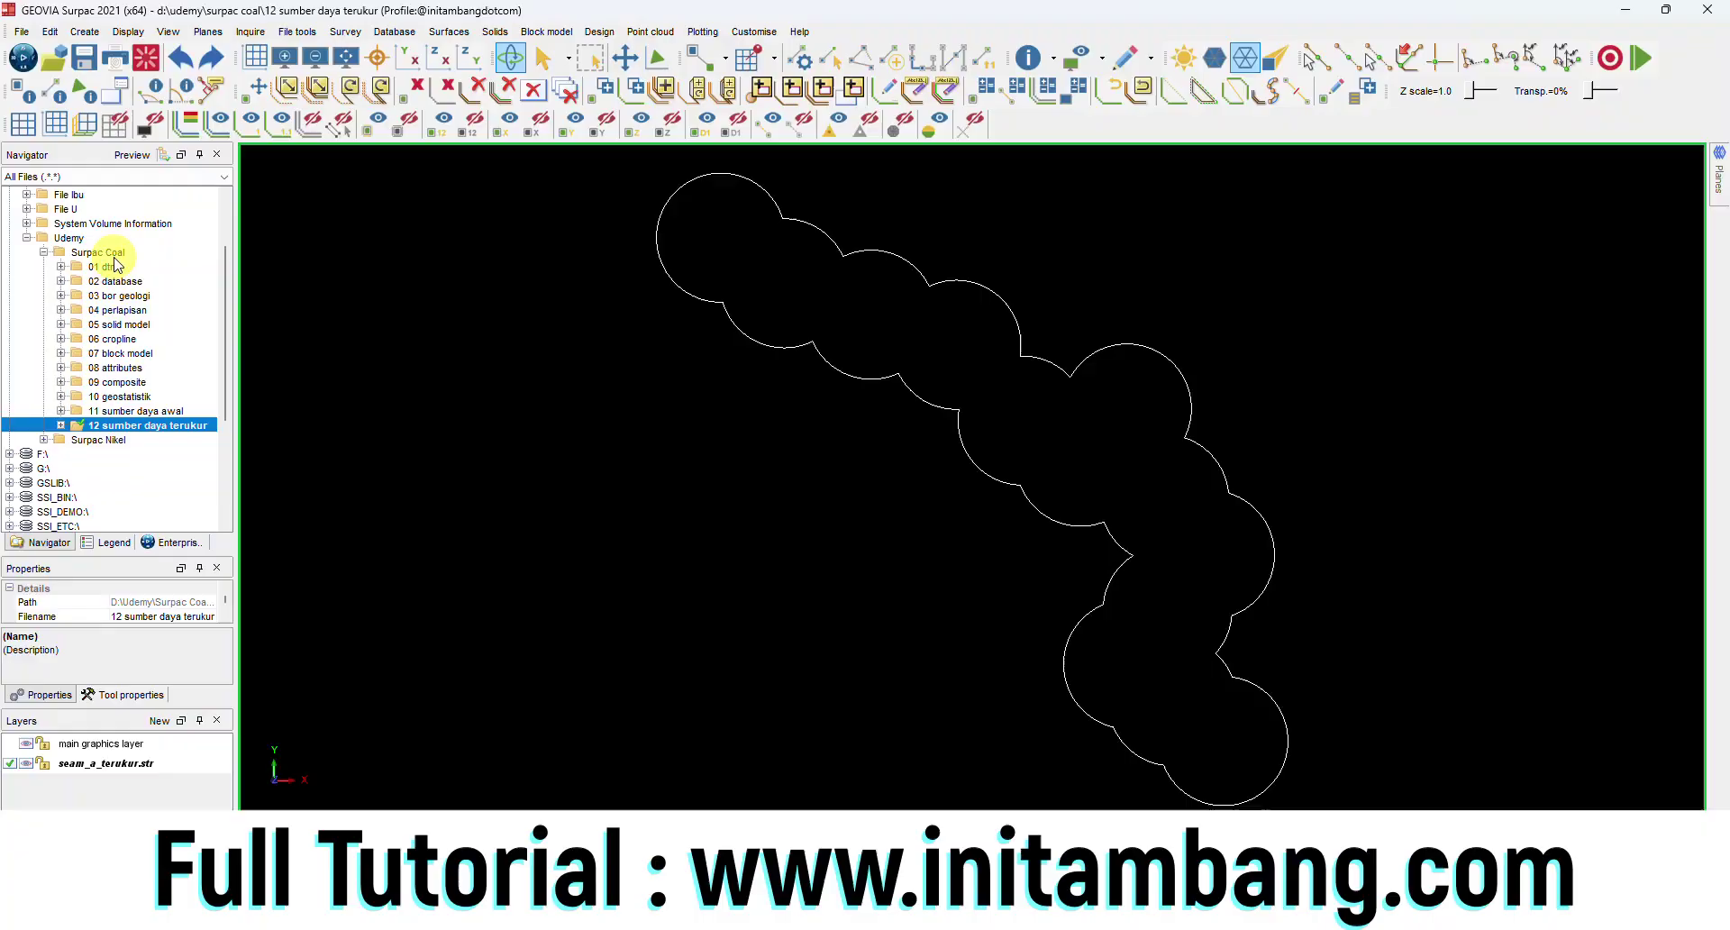
Step: In Surpac, create the folder "13 sumber daya tertunjuk" inside Surpac Coal and set it as the work directory
right_click(114, 259)
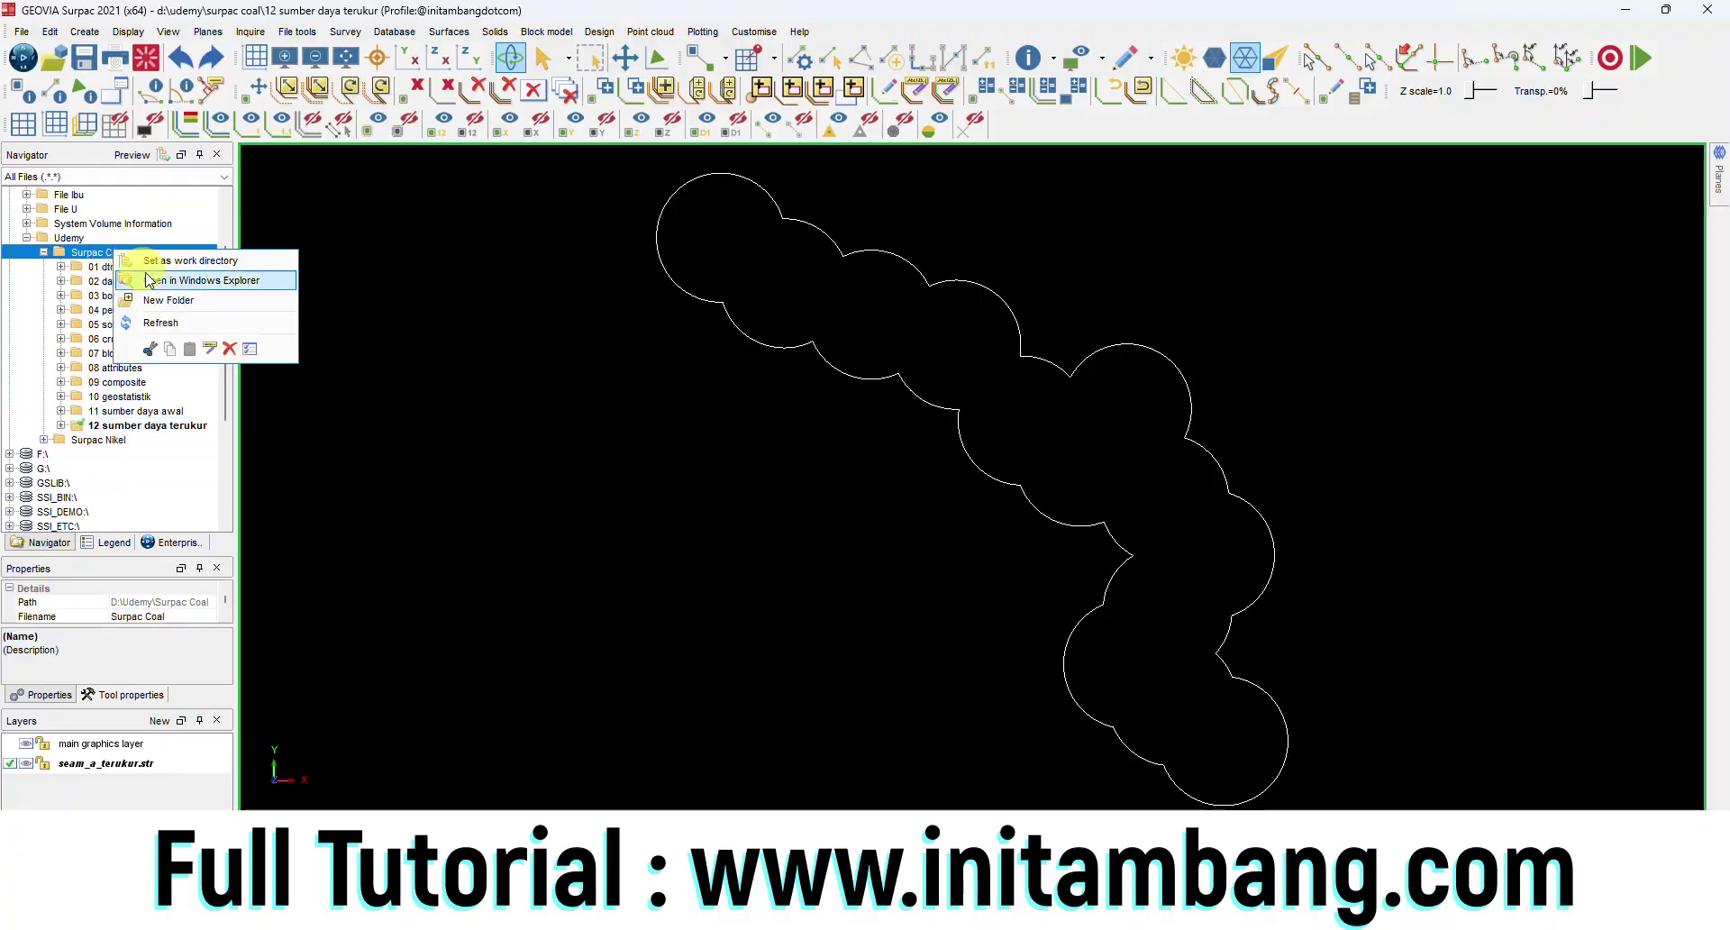
click(165, 308)
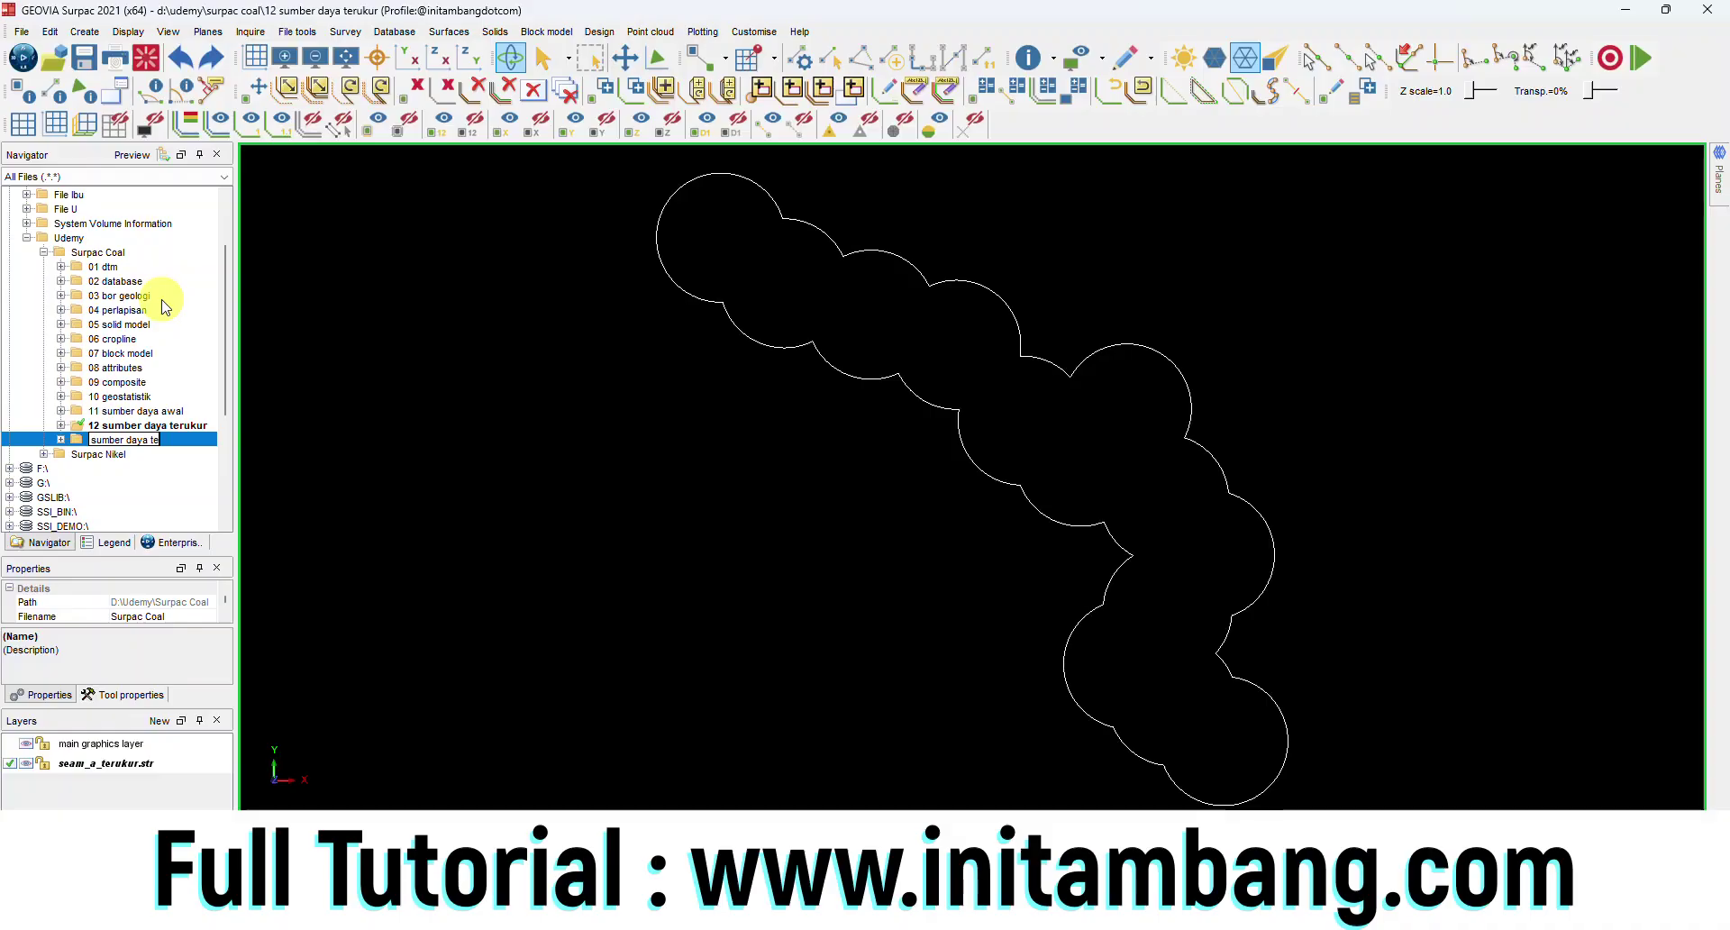
text(13 sumber daya tertunjuk)
key(Return)
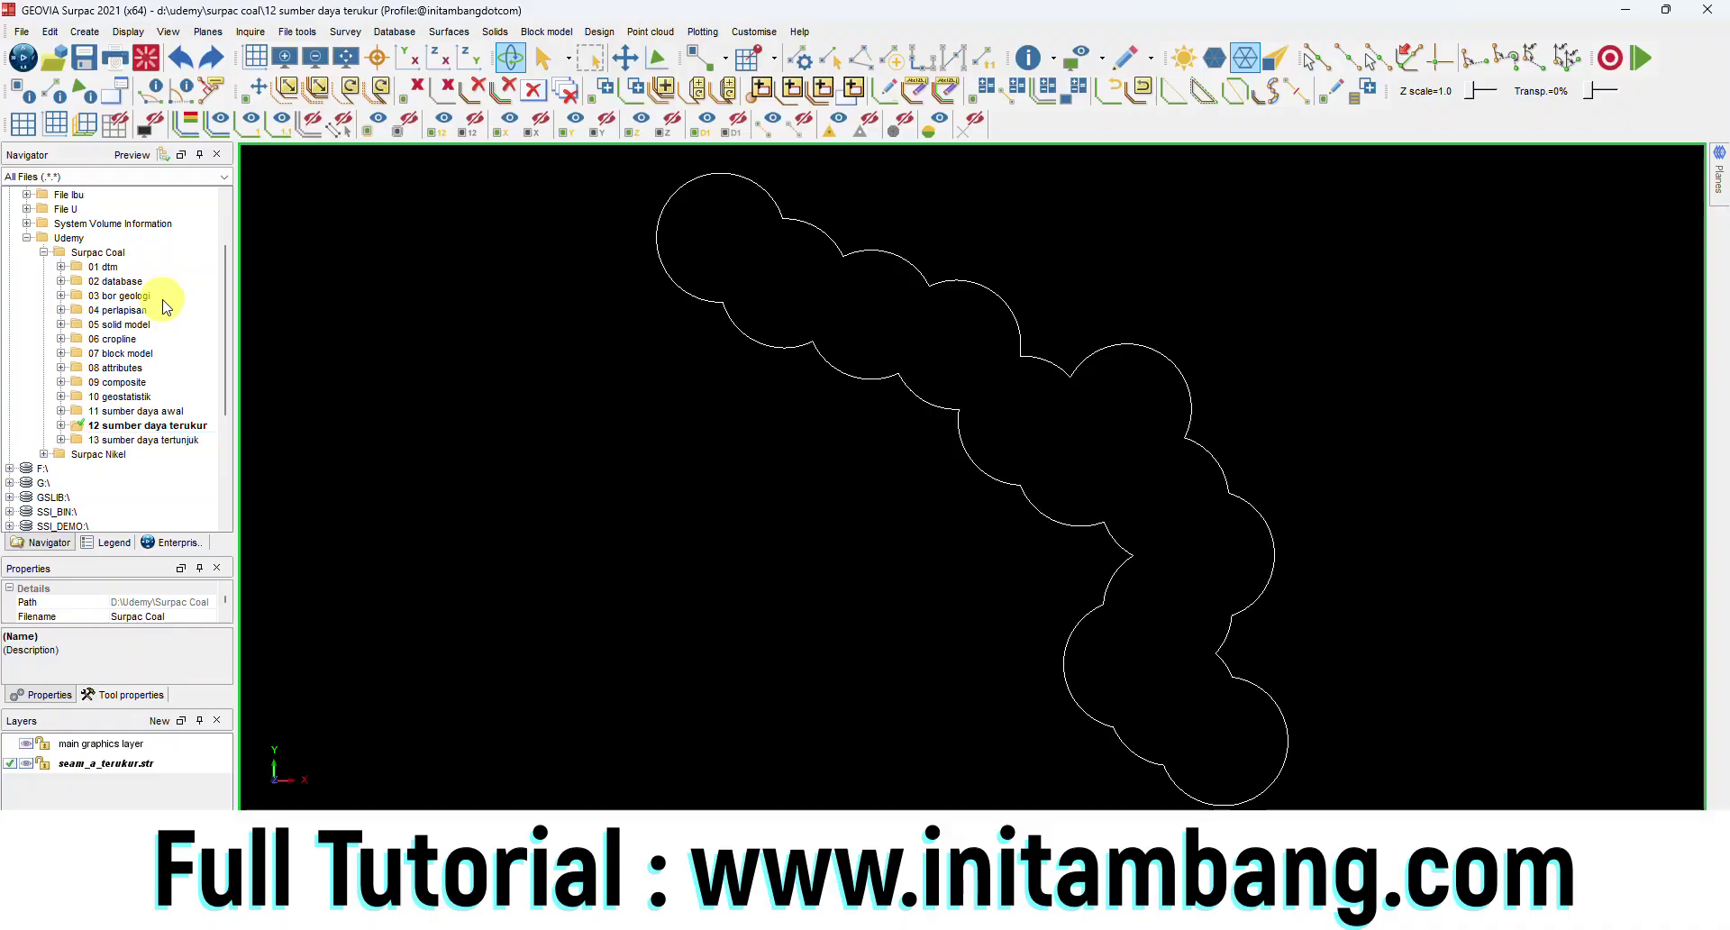
right_click(144, 439)
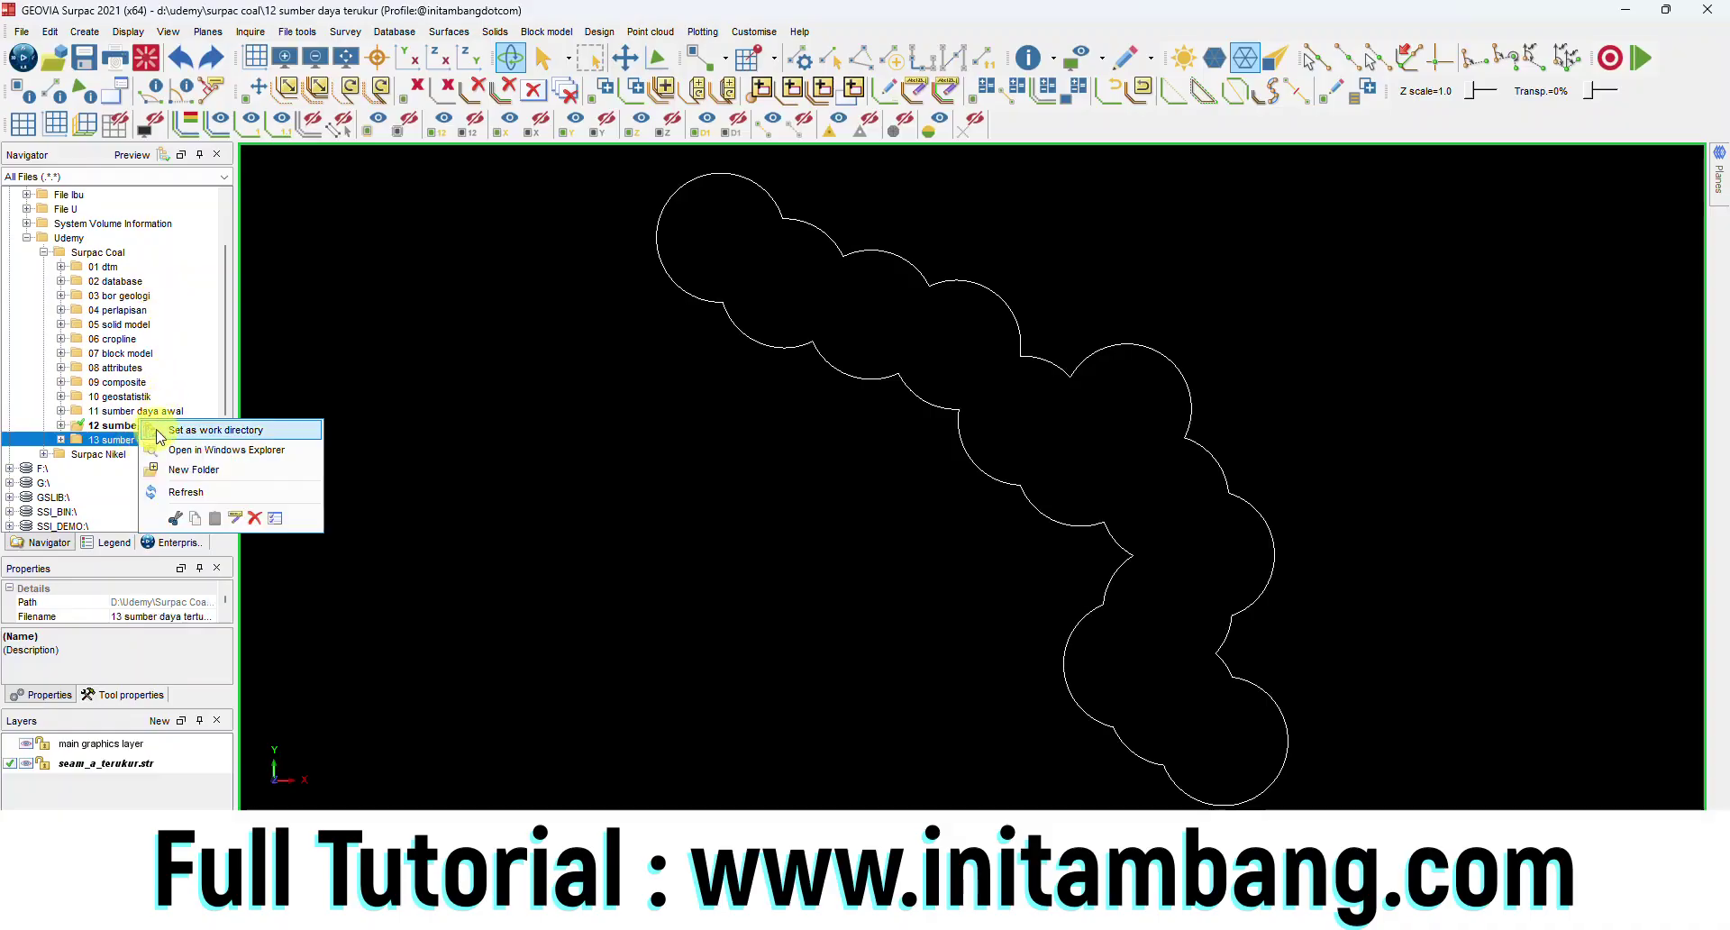
click(159, 432)
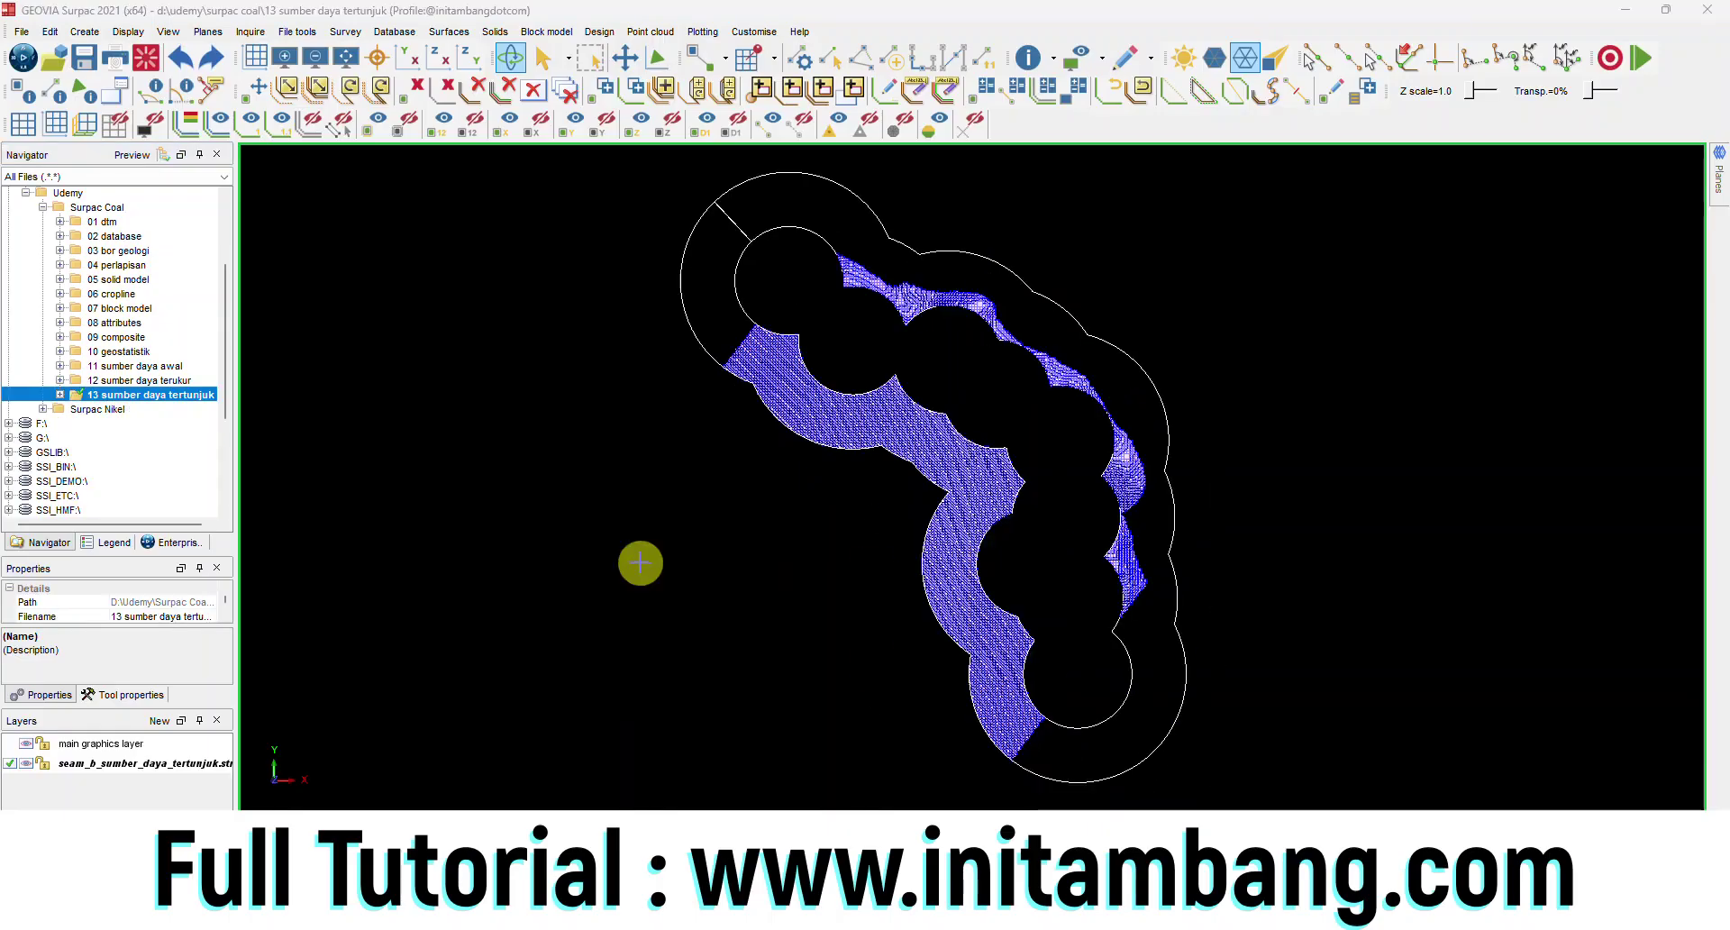
Step: Create the folder "14 sumber daya terkira" inside Surpac Coal and set it as the work directory
right_click(105, 206)
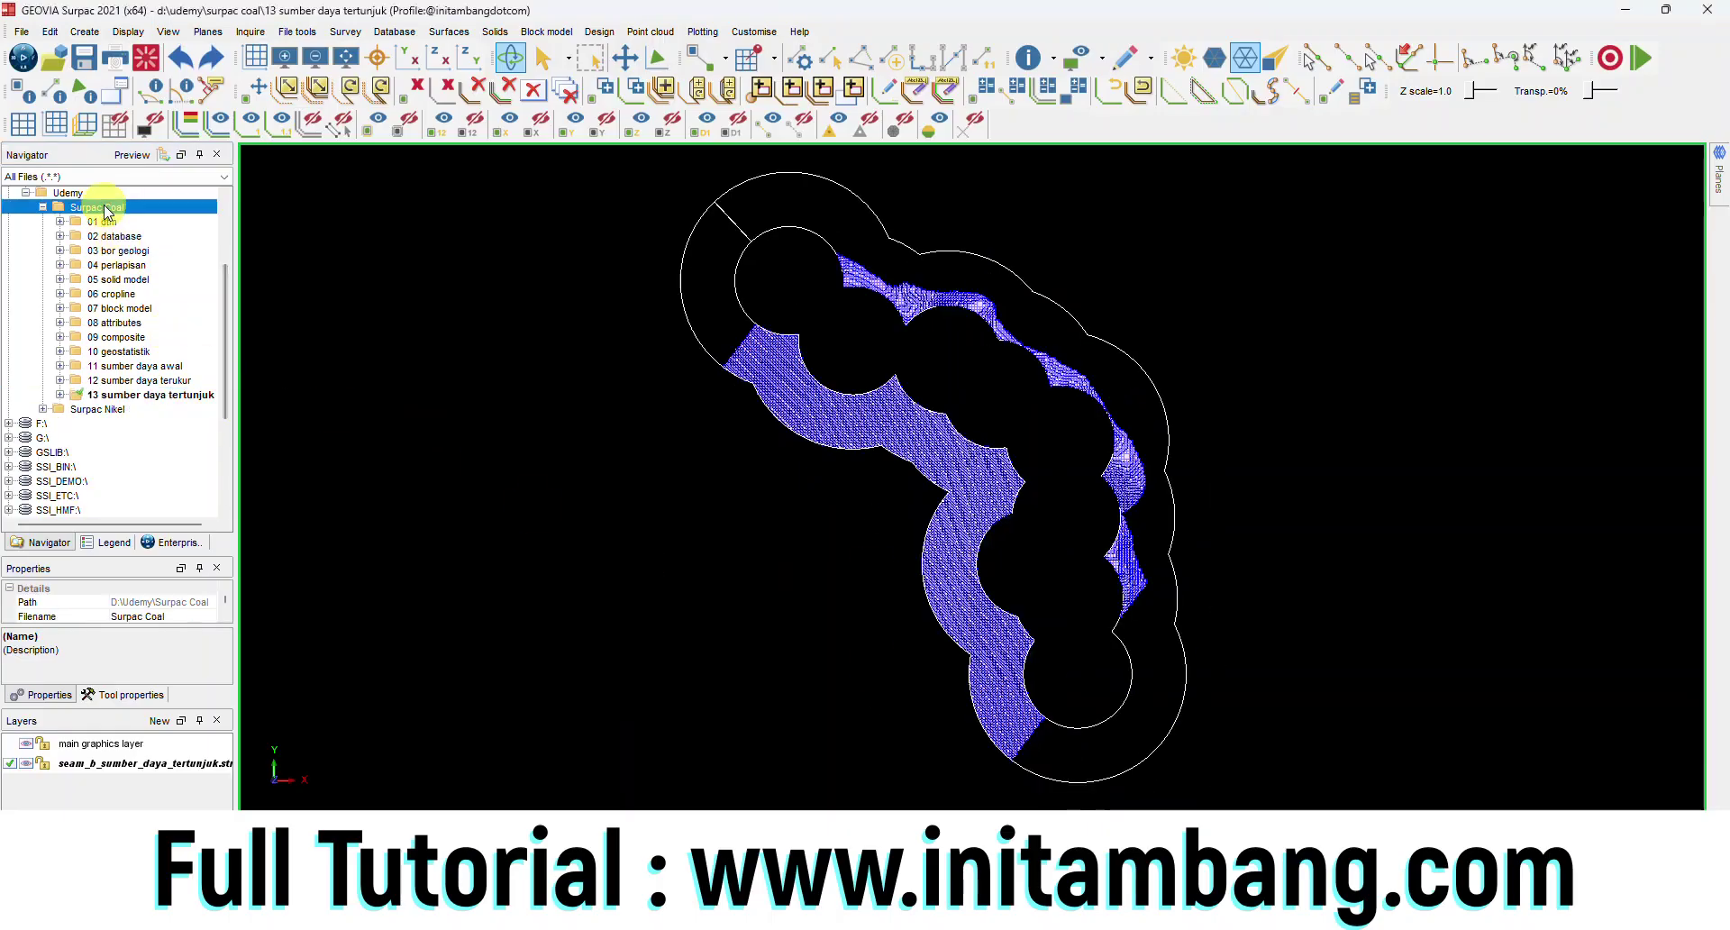
click(143, 256)
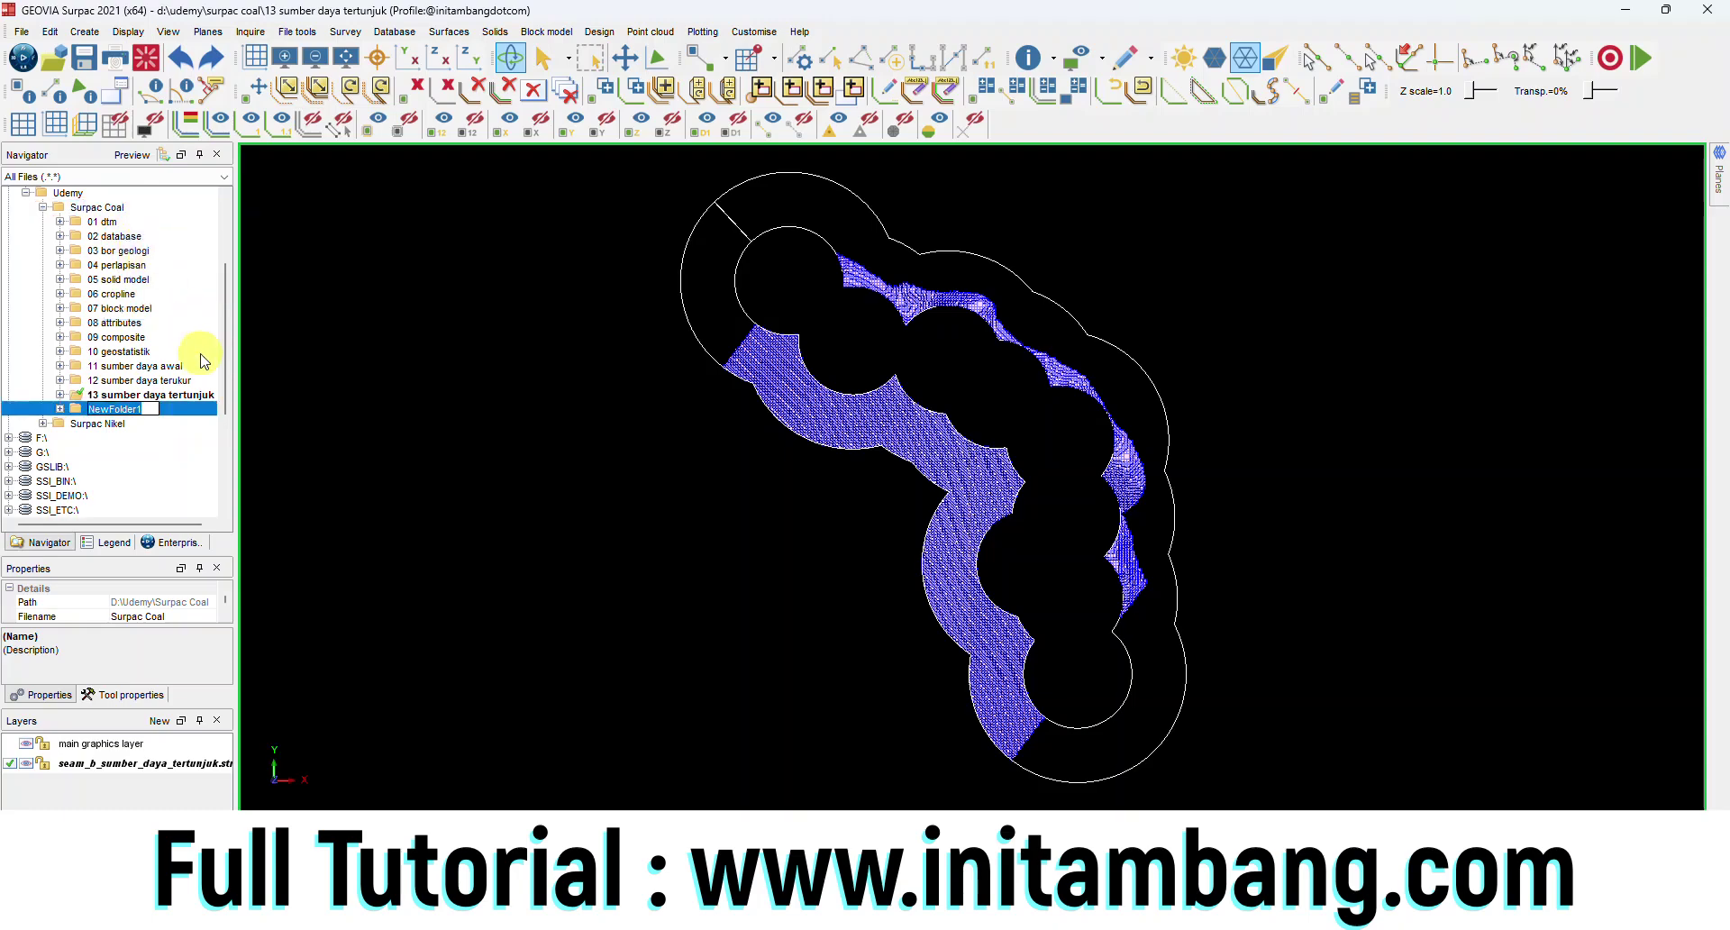
text(14 sum)
text(ber daya te)
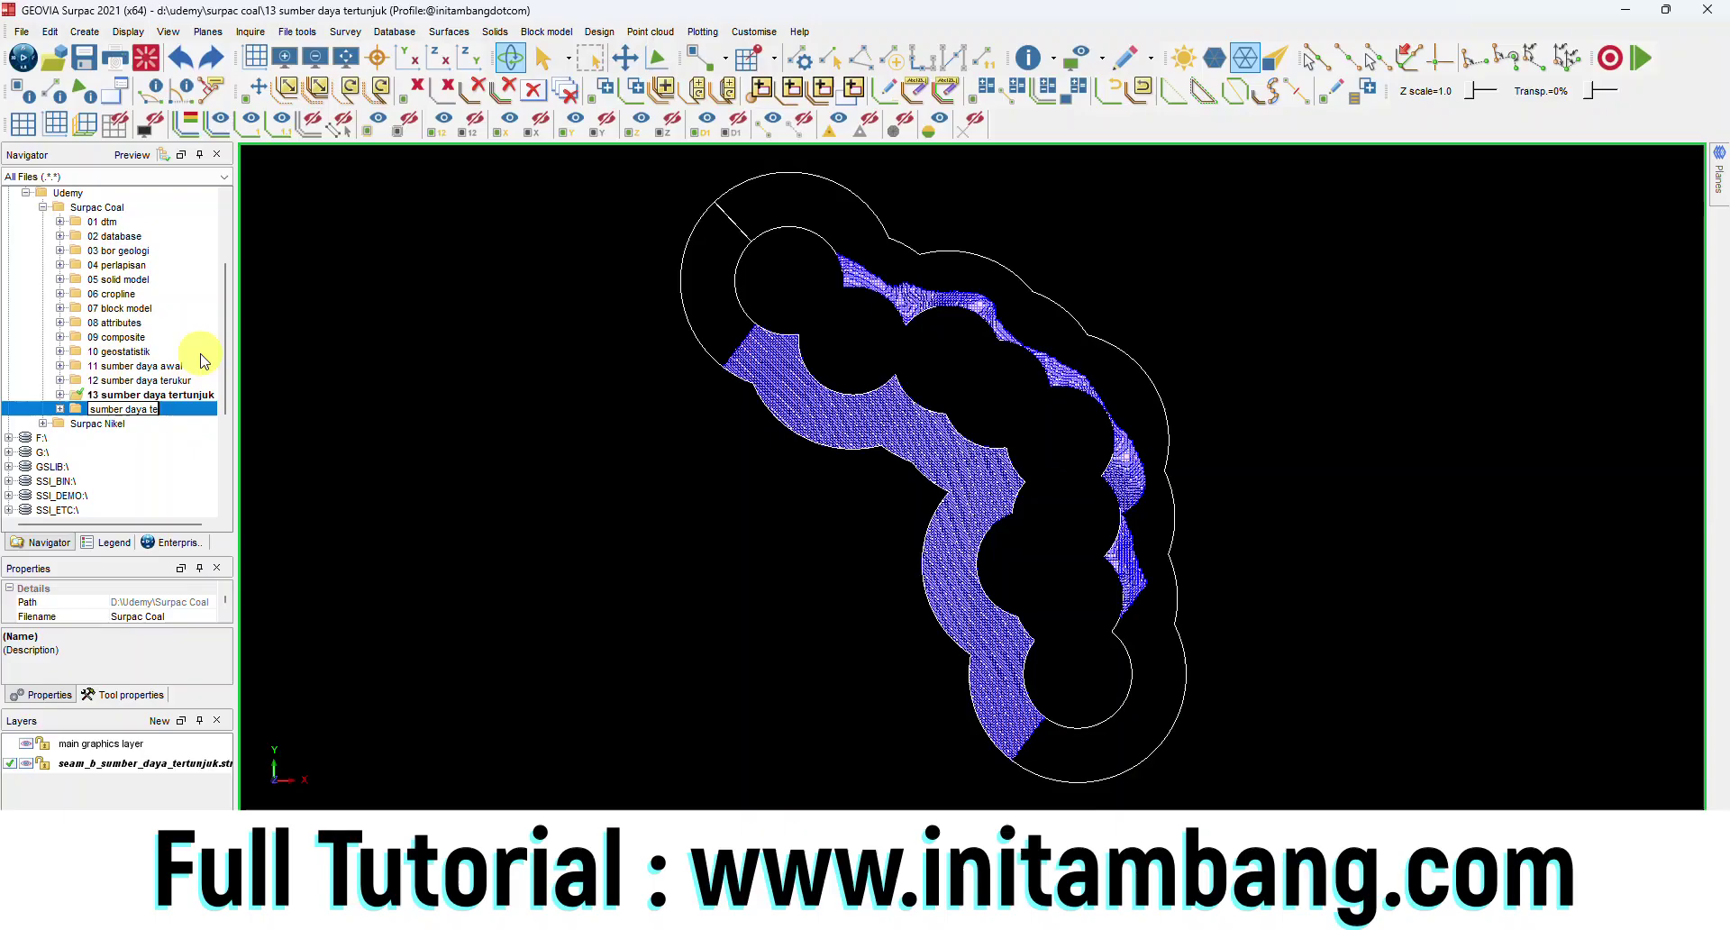
text(rkira)
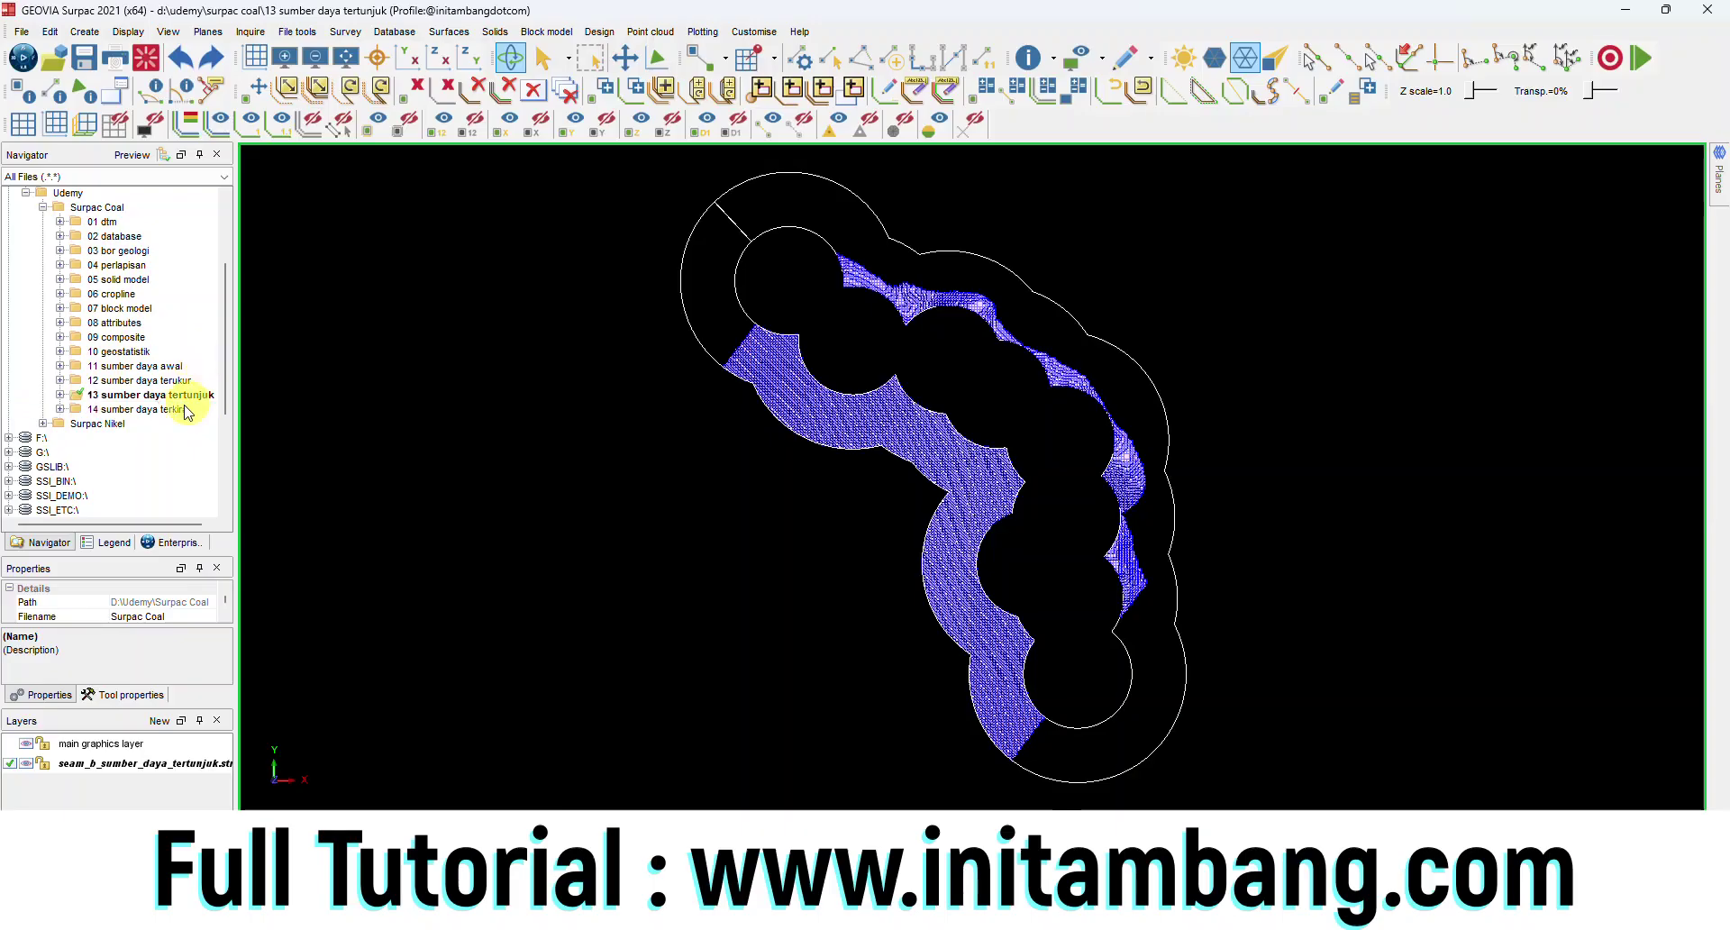
key(Return)
right_click(178, 412)
click(204, 420)
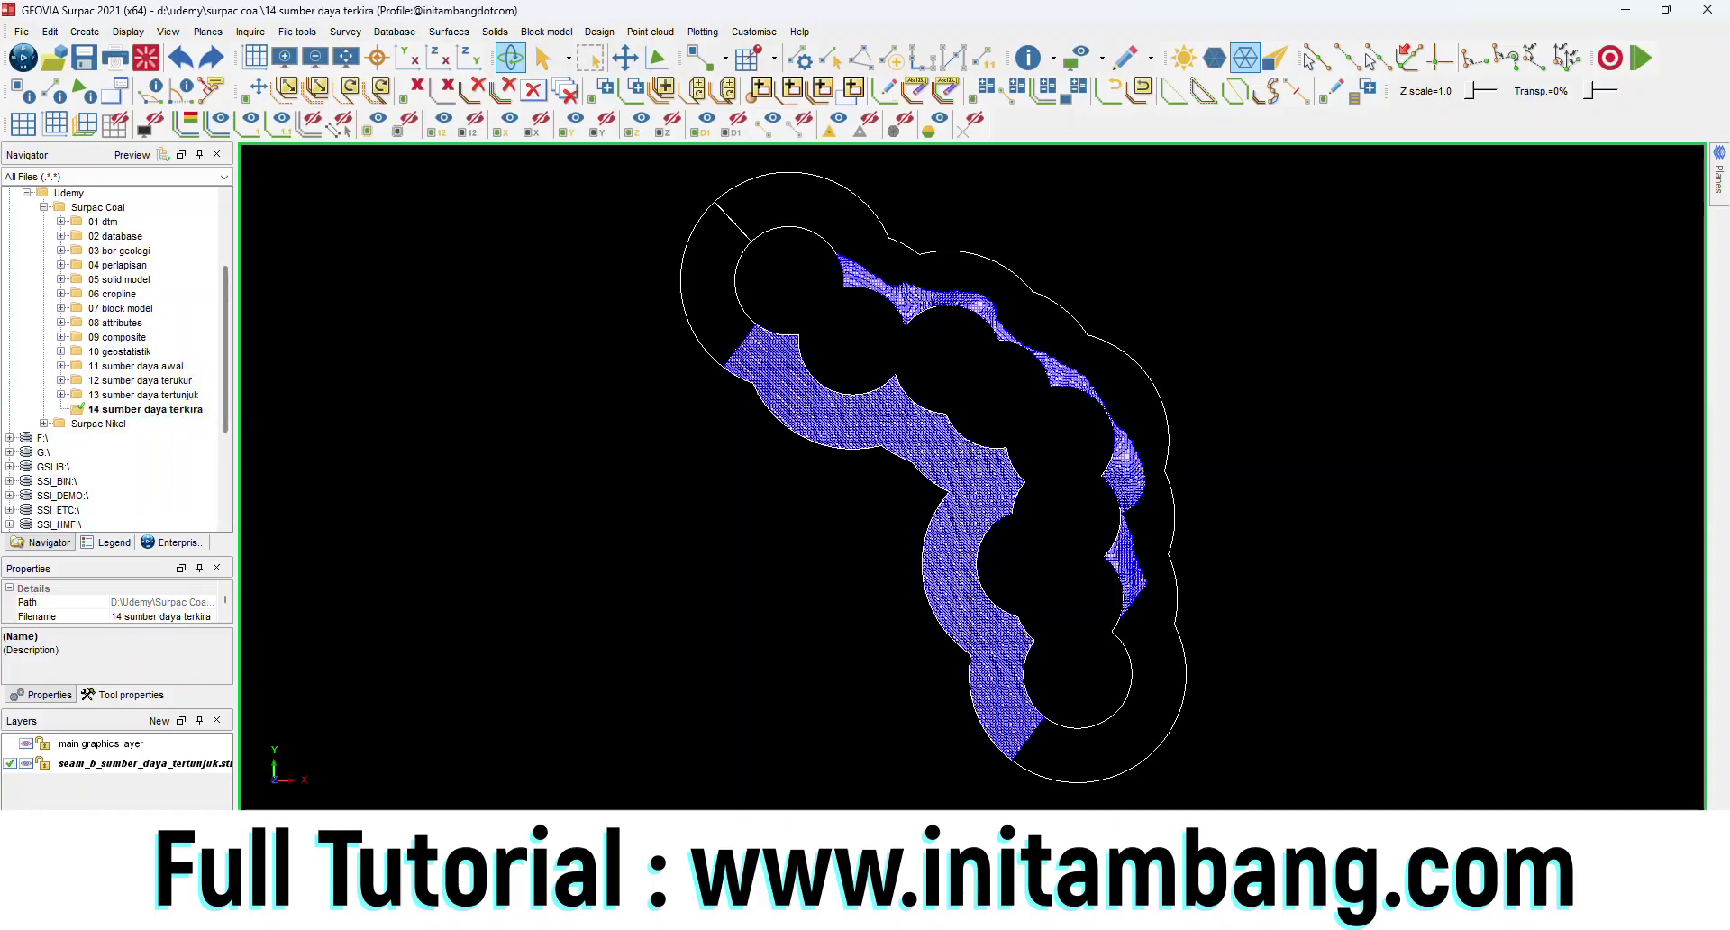
Step: Display the seam B inferred resource blocks inside the seam_b_terkira.str boundary
click(581, 917)
click(643, 827)
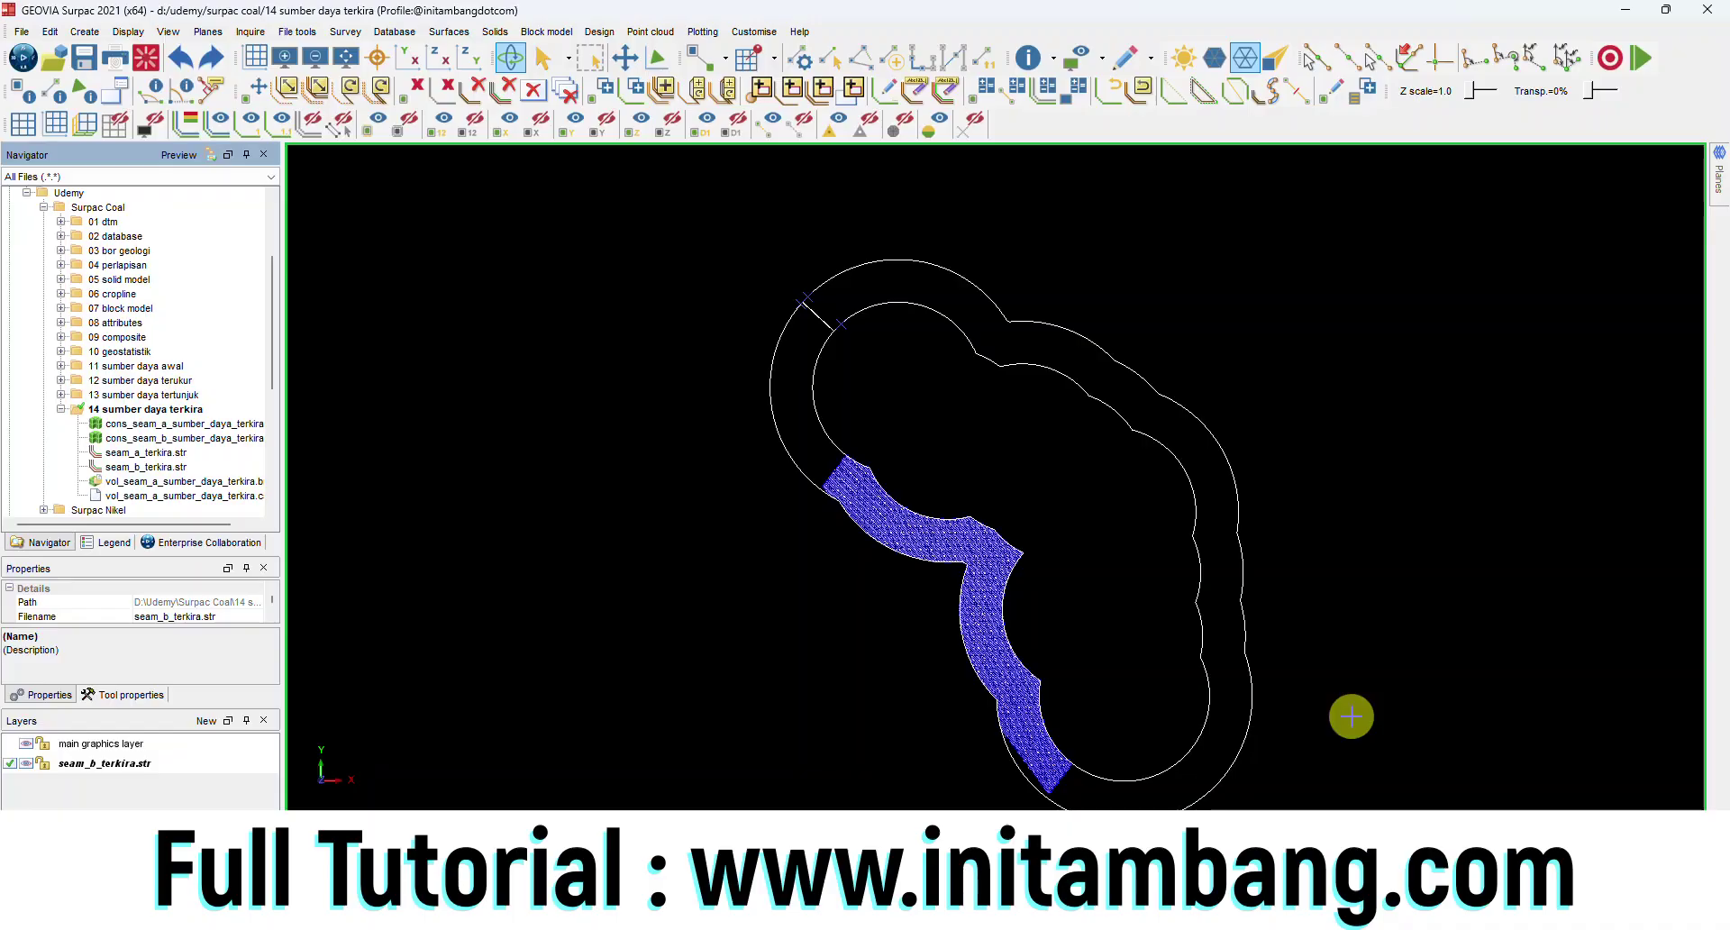
click(966, 133)
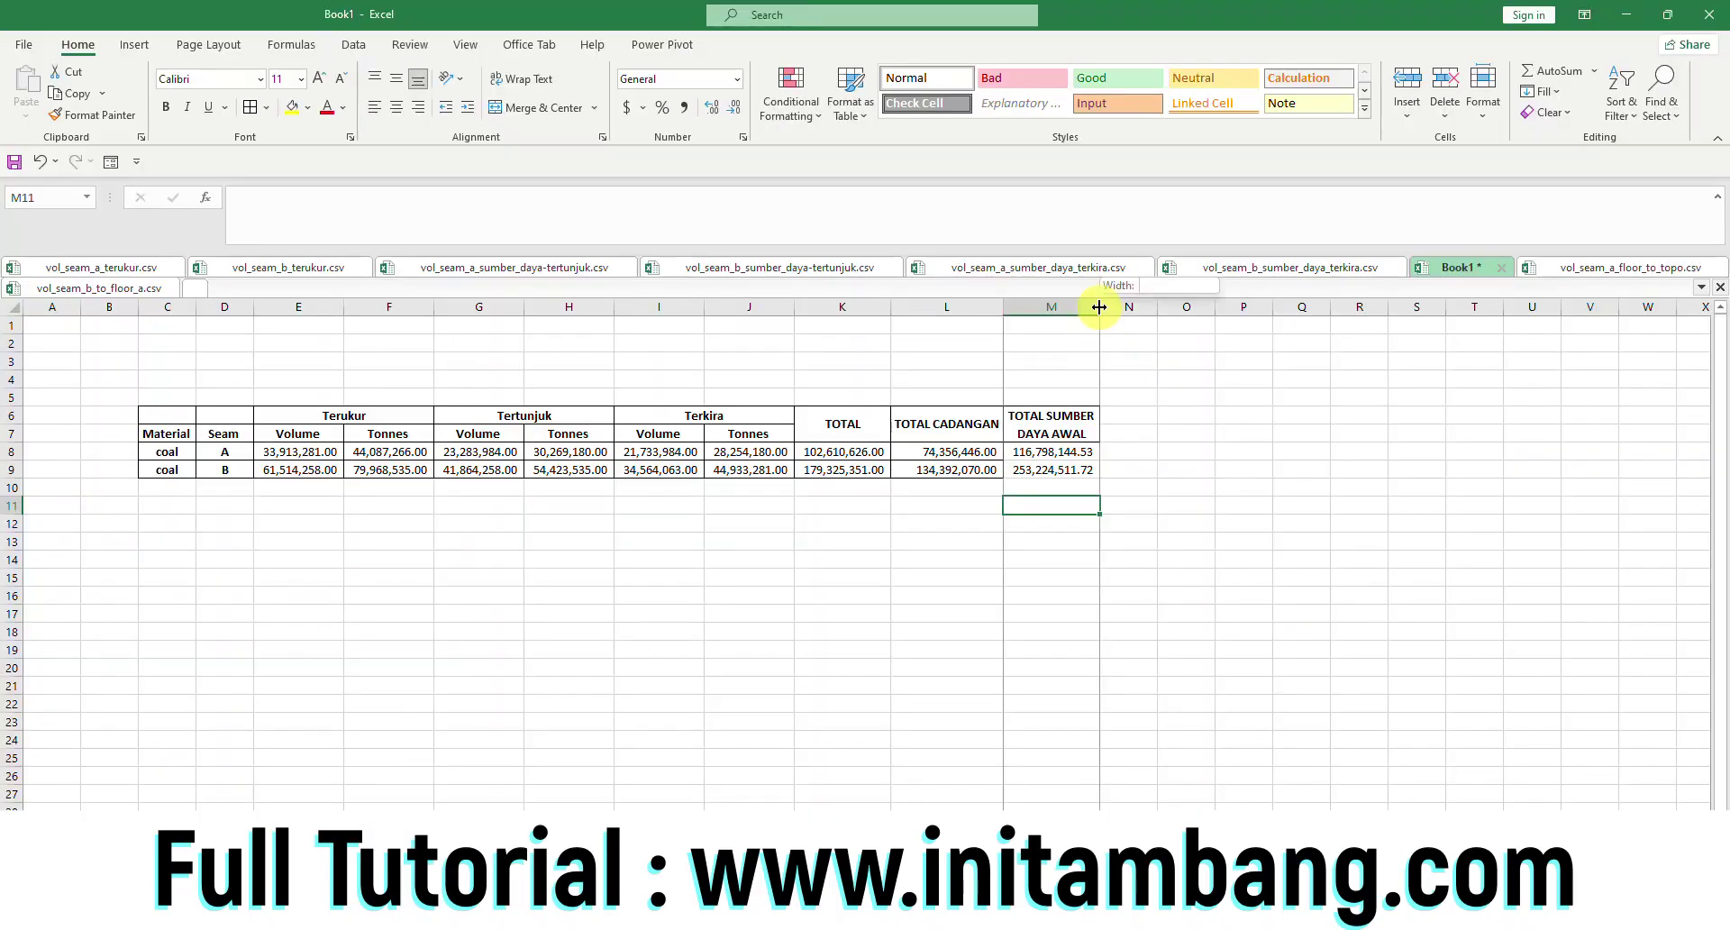
Step: In Excel, widen the TOTAL SUMBER DAYA AWAL column of the resource summary table and add borders to its seam A and B values
double_click(1097, 308)
drag(1170, 306, 1122, 307)
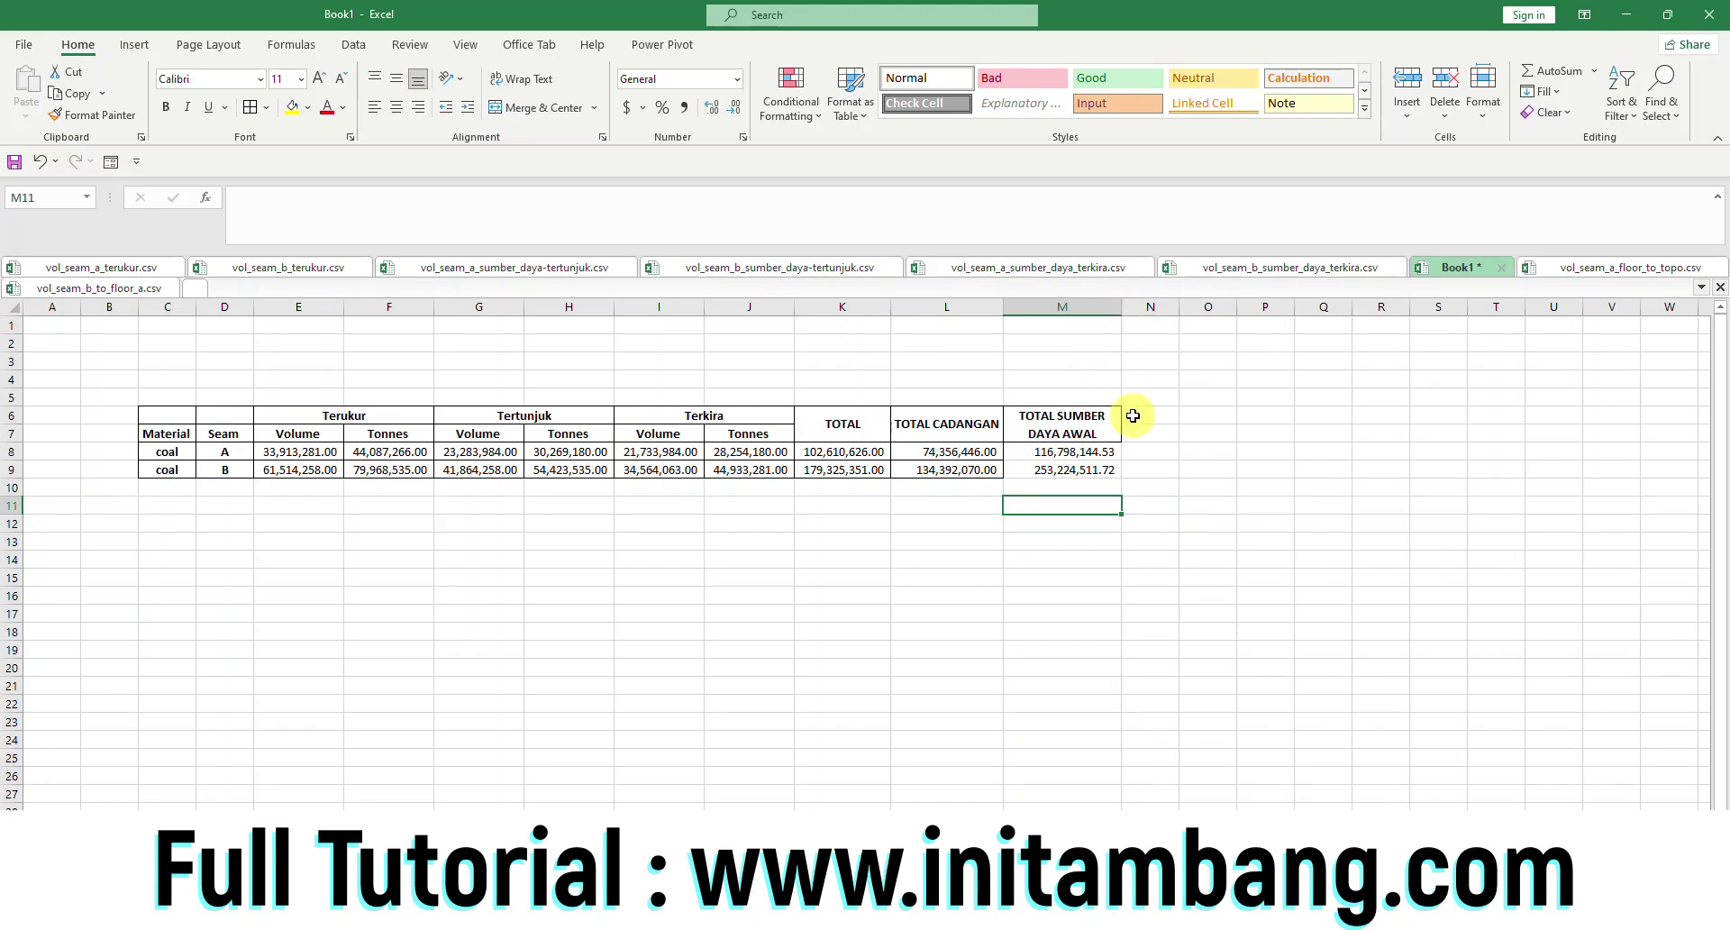
drag(1059, 451, 1054, 468)
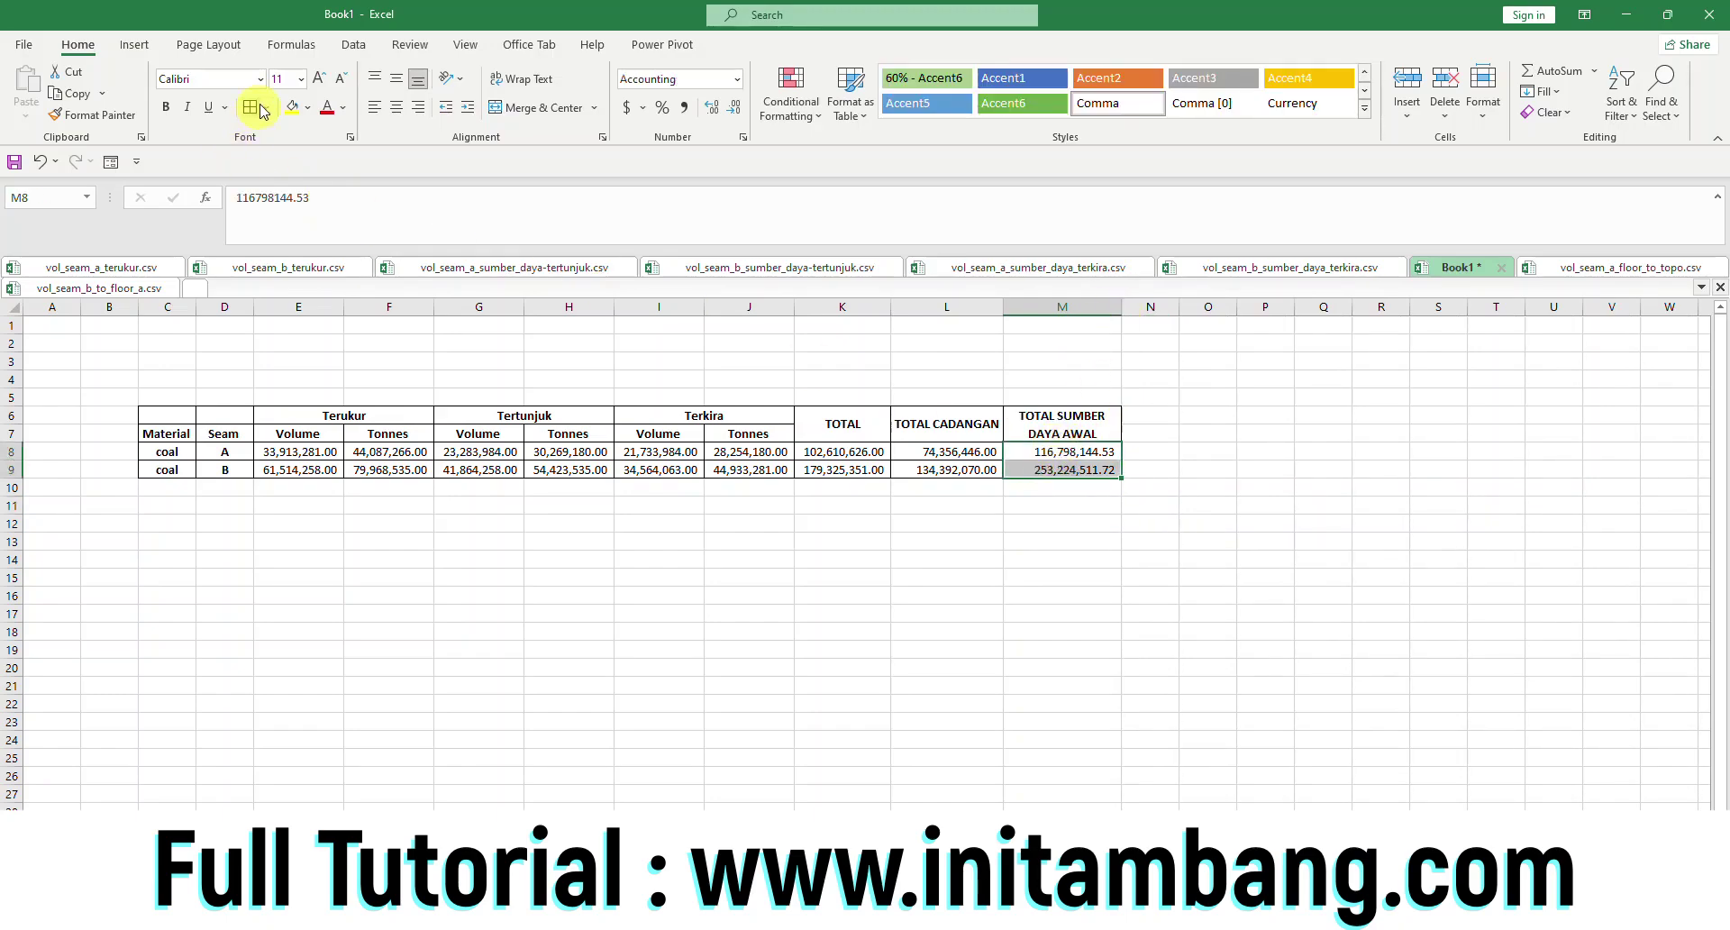
click(1108, 523)
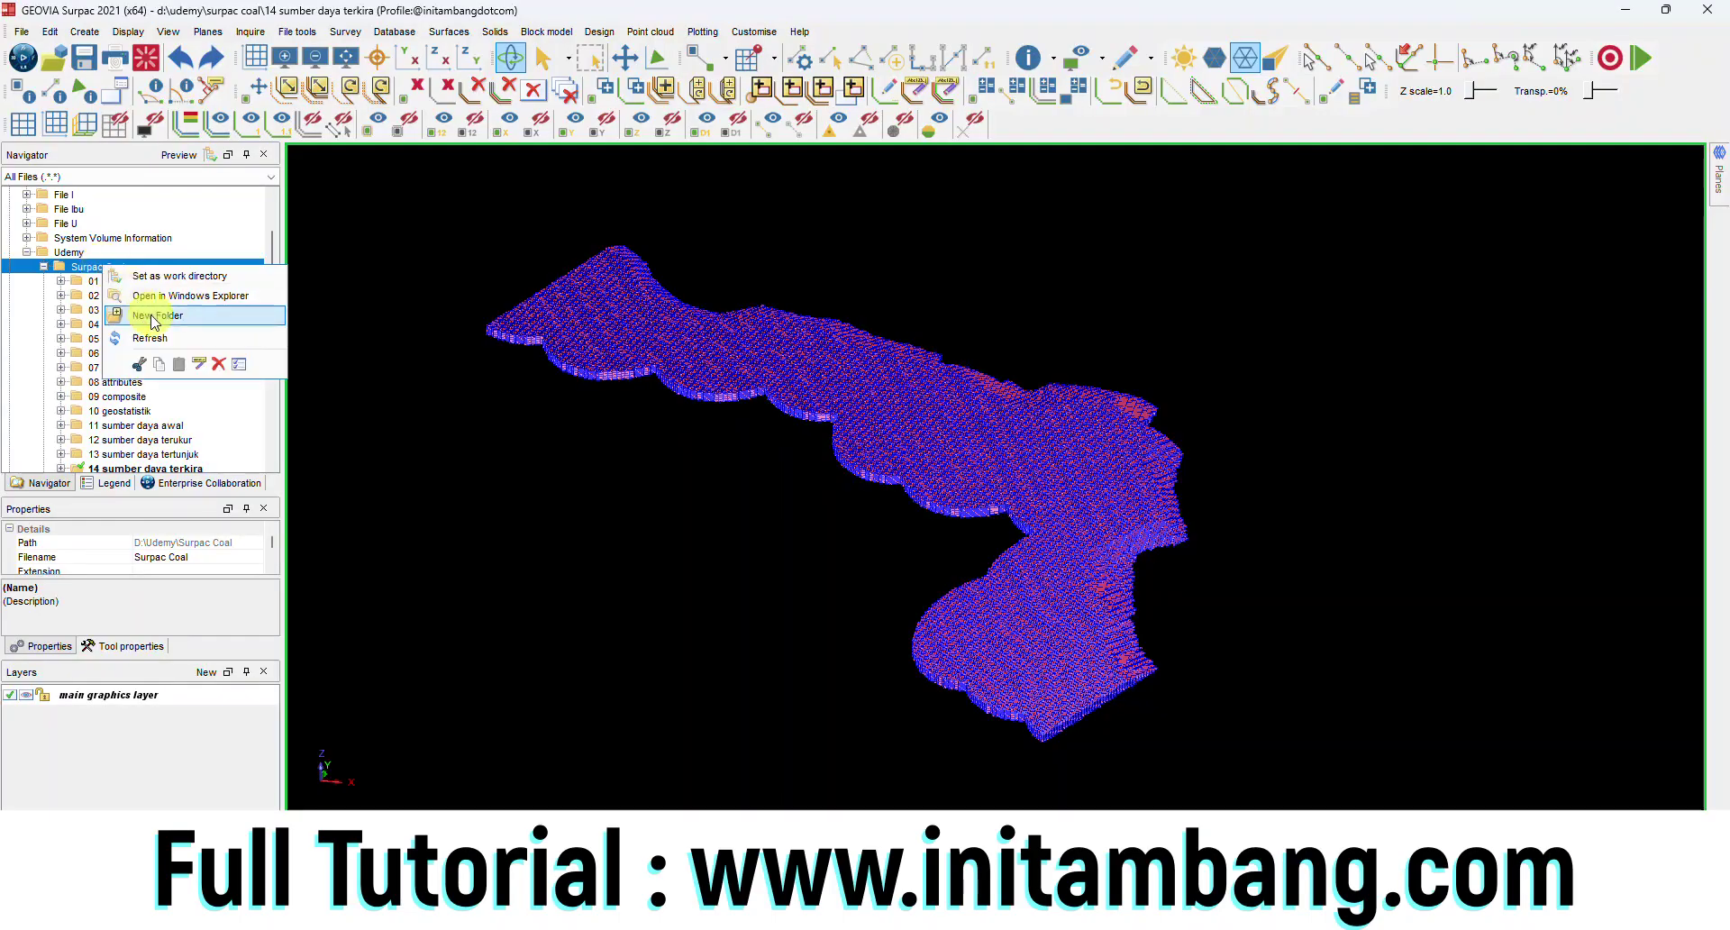
Step: Back in Surpac, create the folder "15 pit optimasi" inside Surpac Coal and set it as the work directory
click(153, 320)
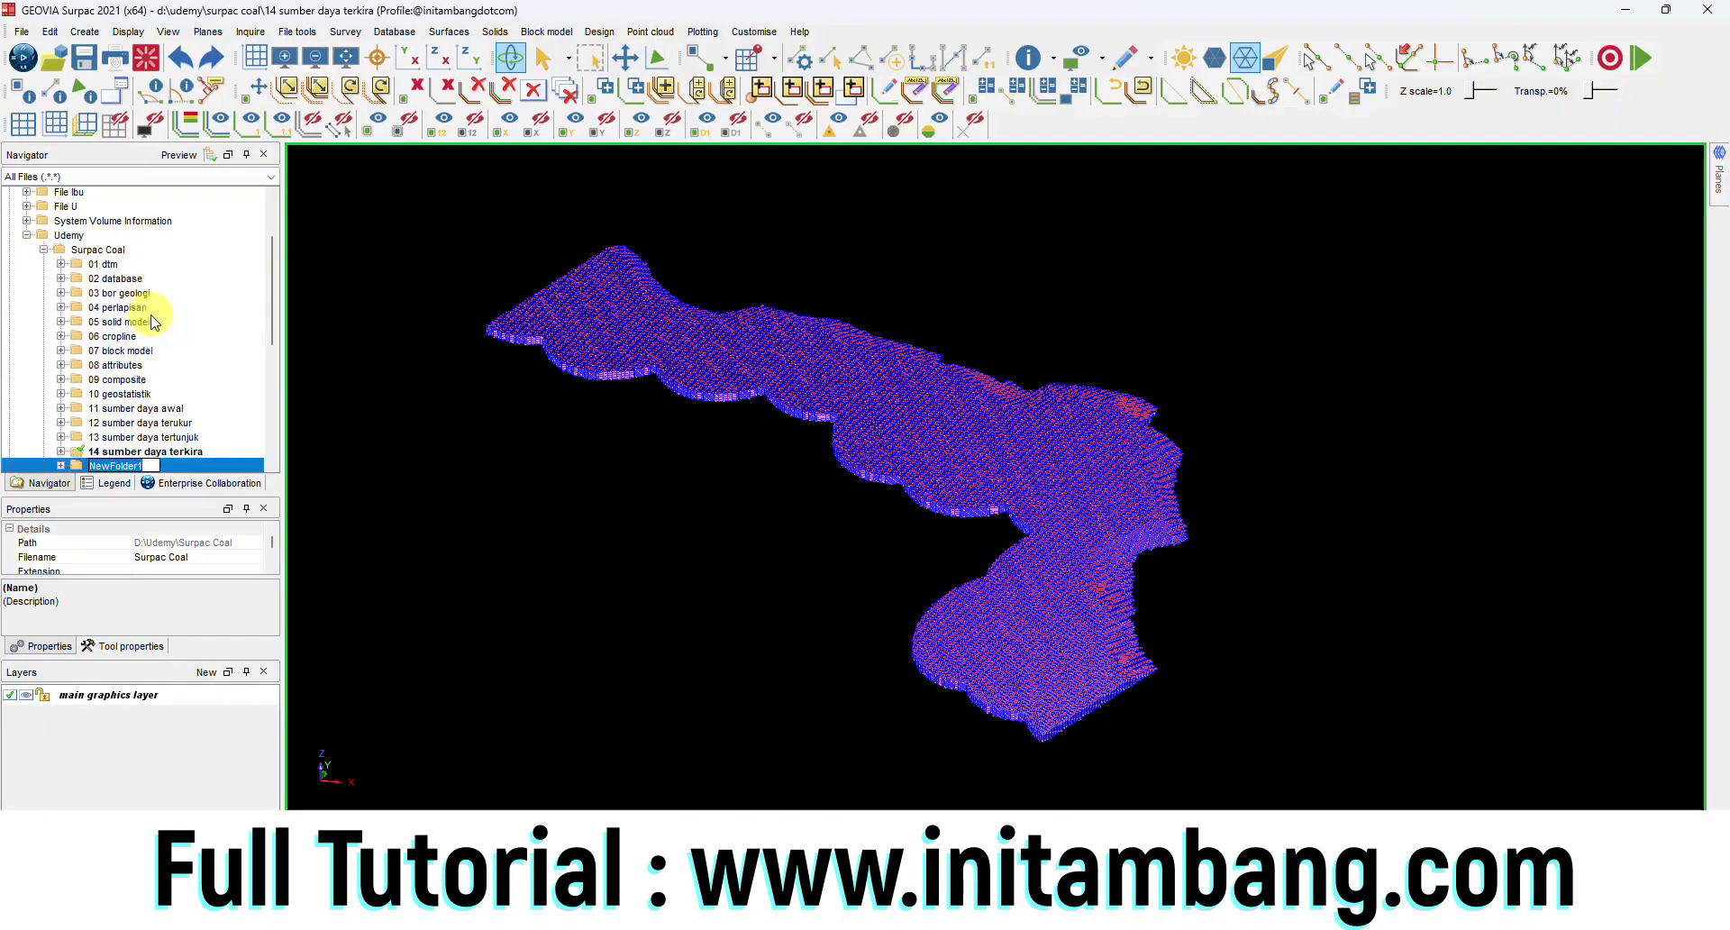
text(15 pit optimasi)
key(Return)
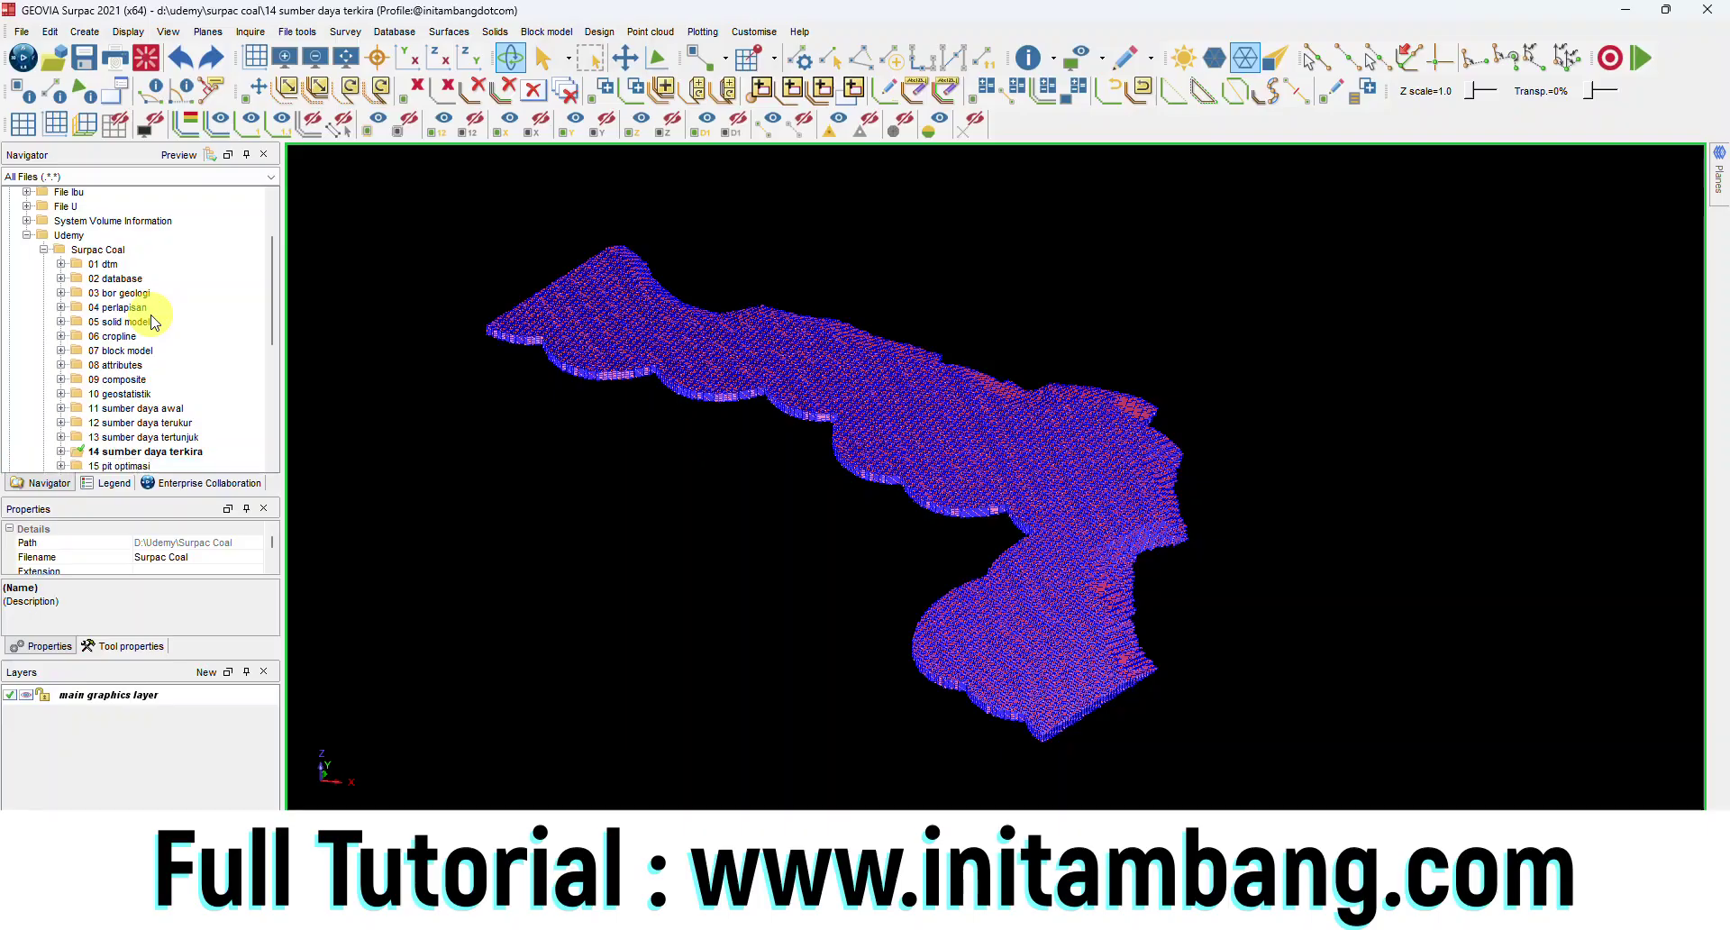
scroll(149, 325, down, 1)
right_click(113, 426)
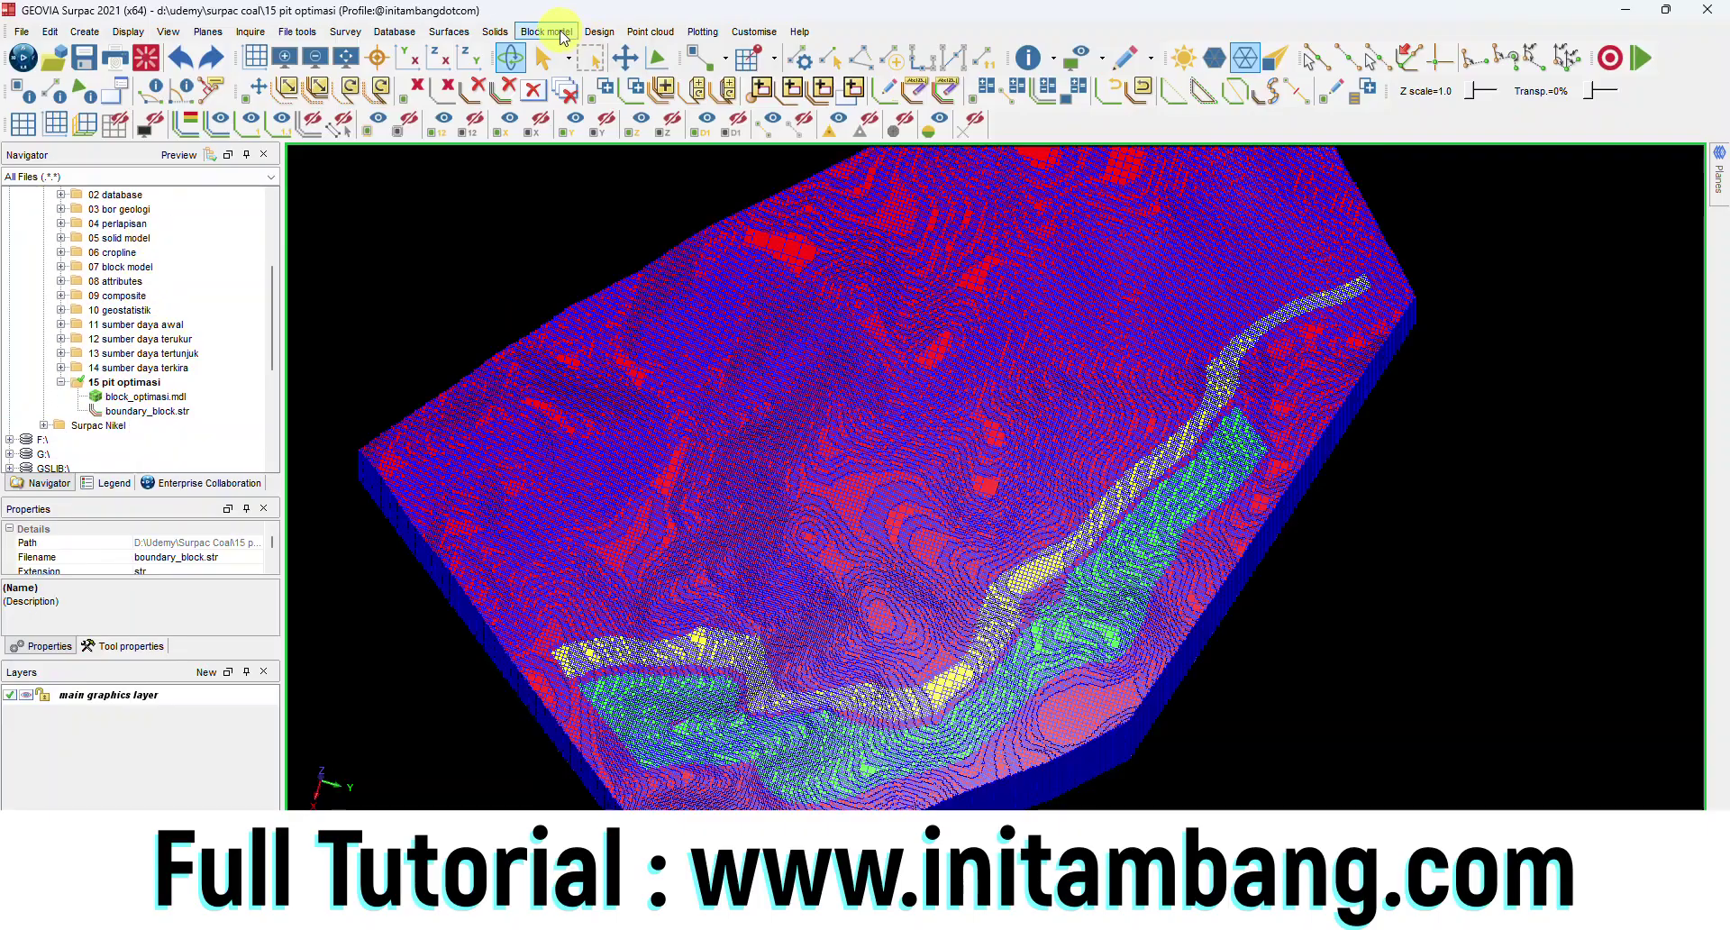
Step: Export the pit optimisation block model to Whittle as pit_optimasi.mod with the parameter file pit_optimasi.par
click(546, 32)
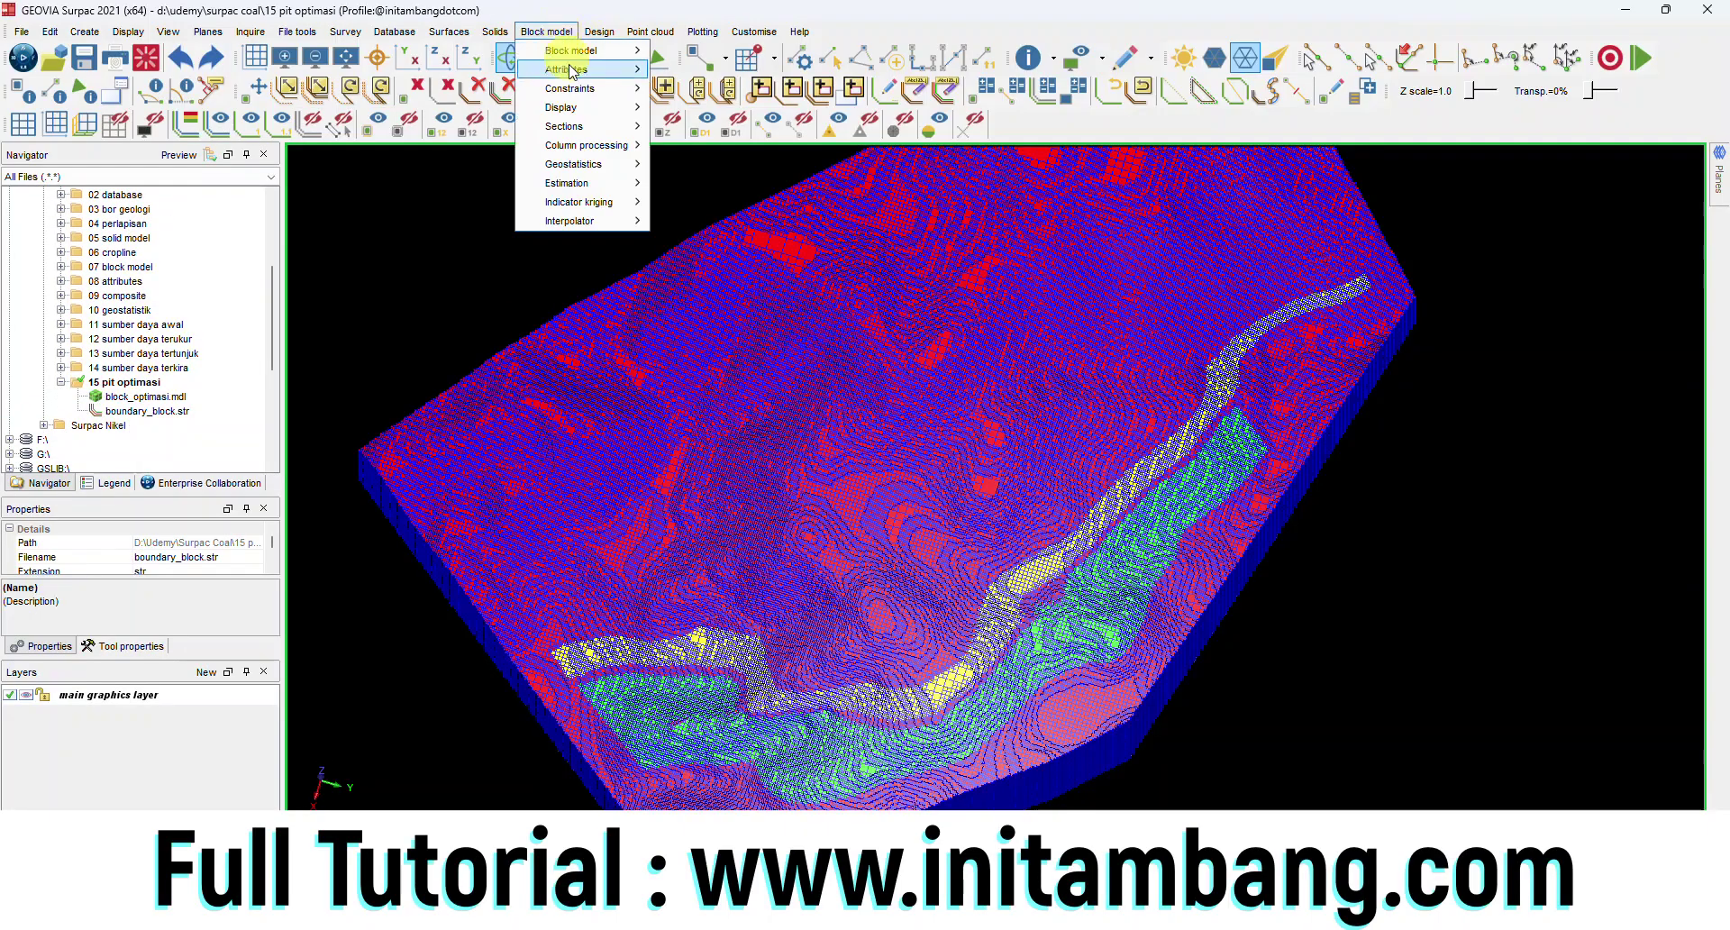
mouse_move(580, 116)
mouse_move(576, 51)
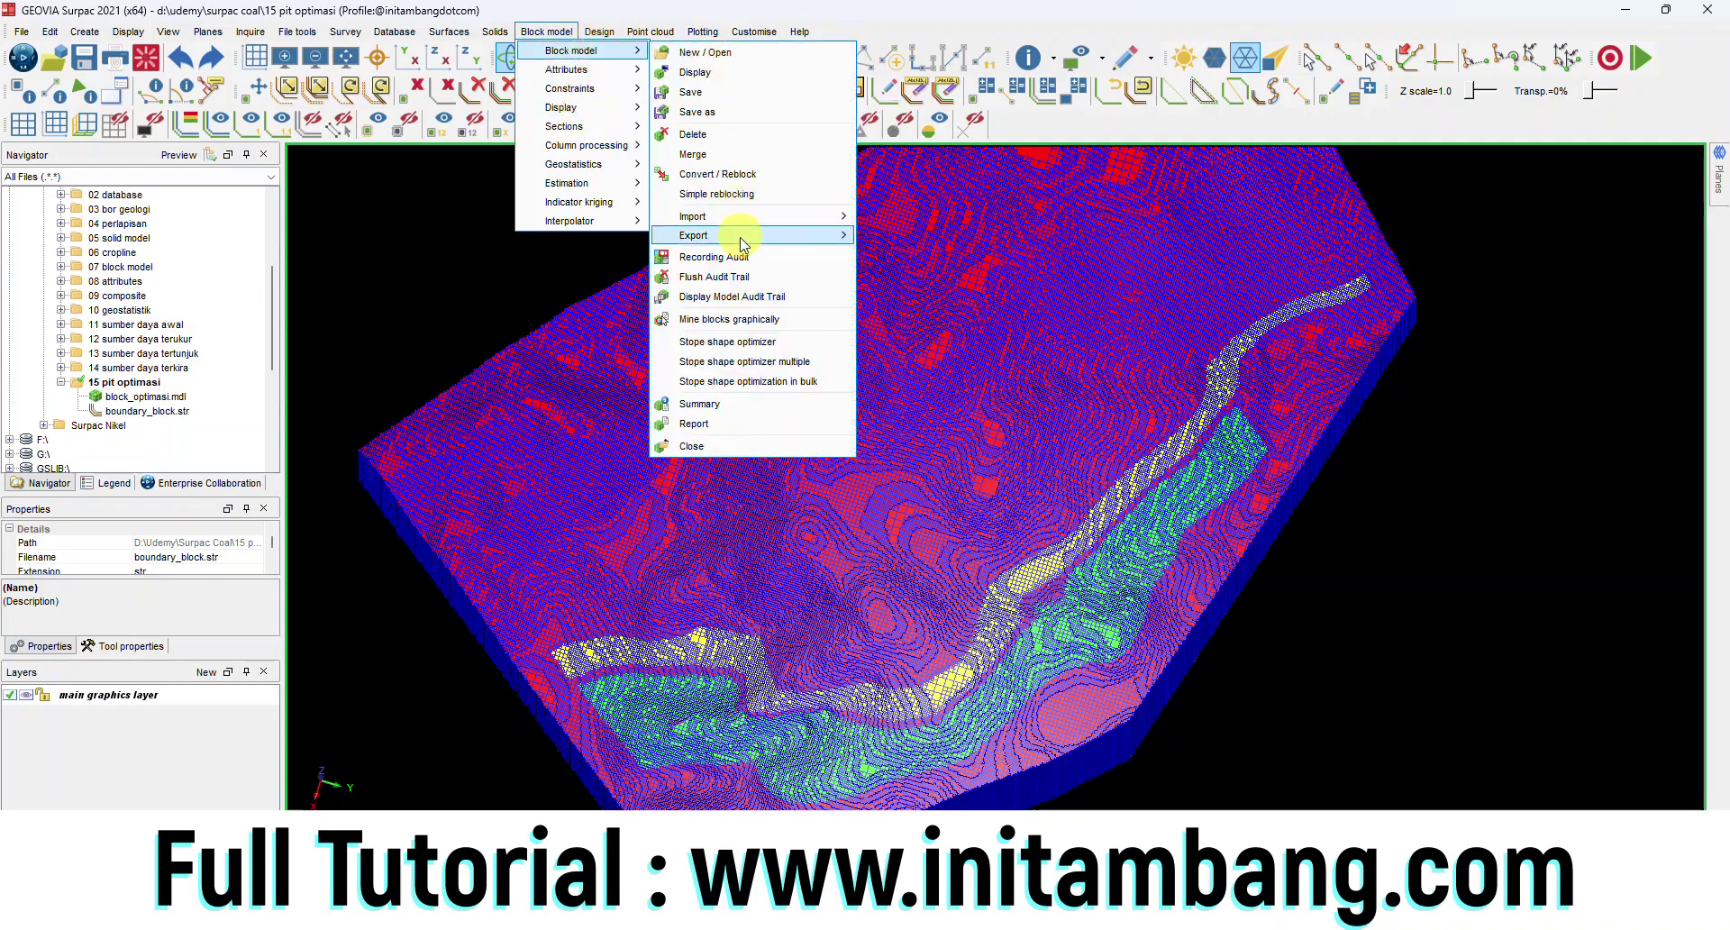
mouse_move(768, 238)
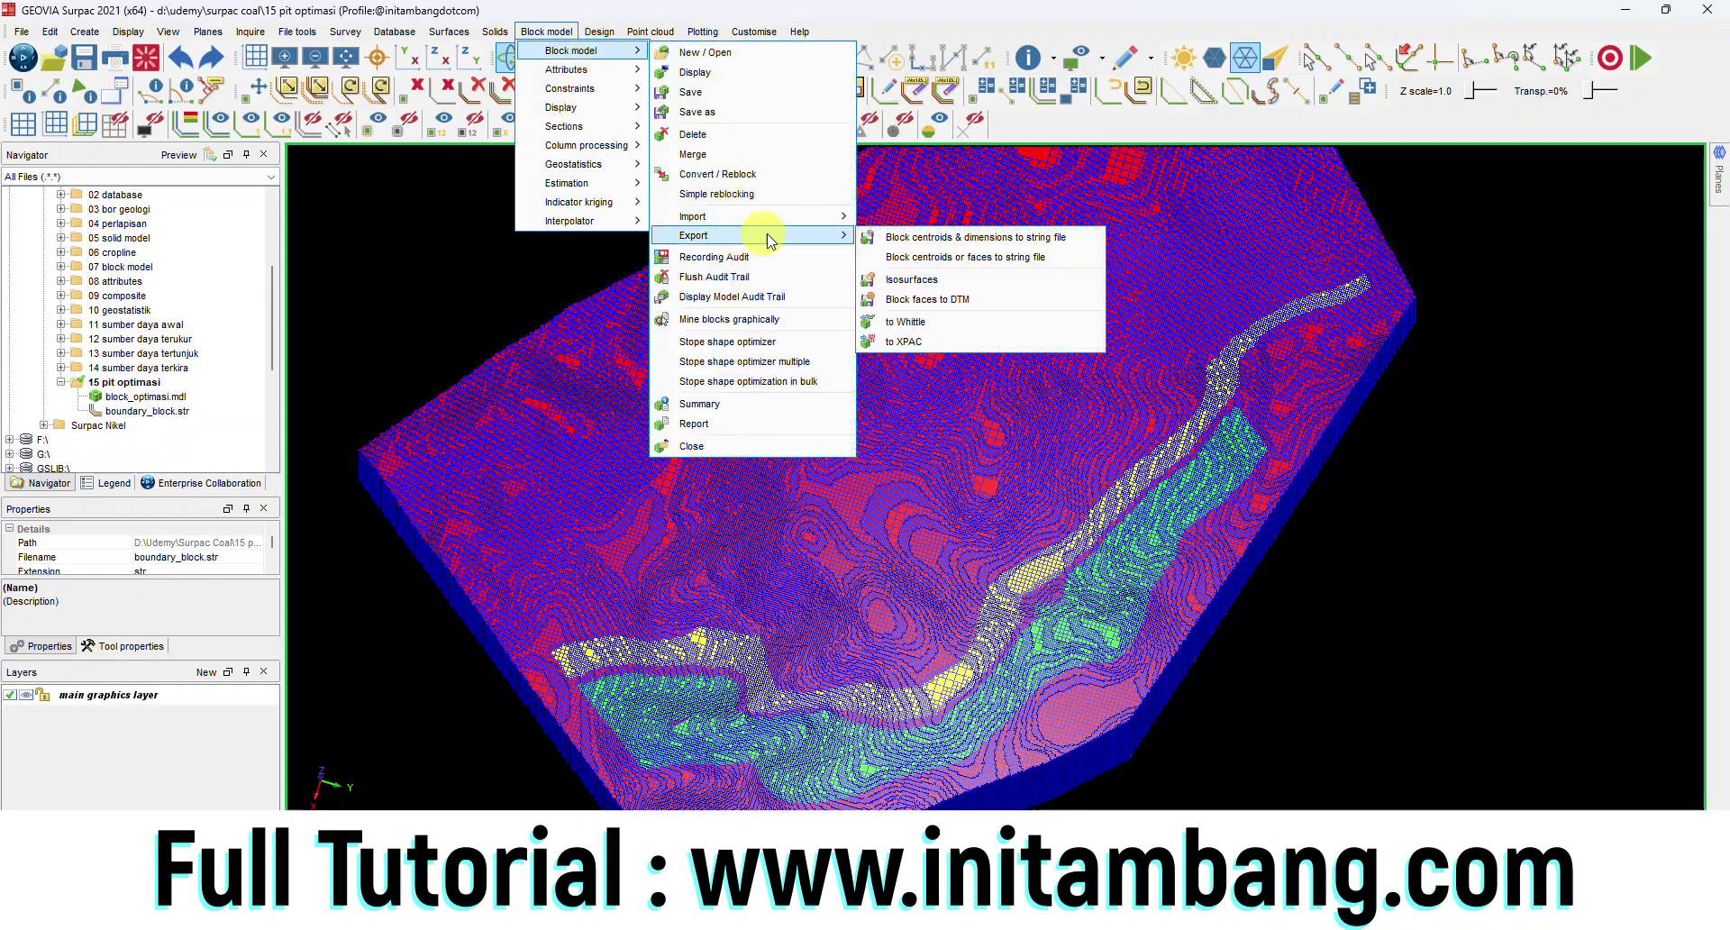
click(933, 324)
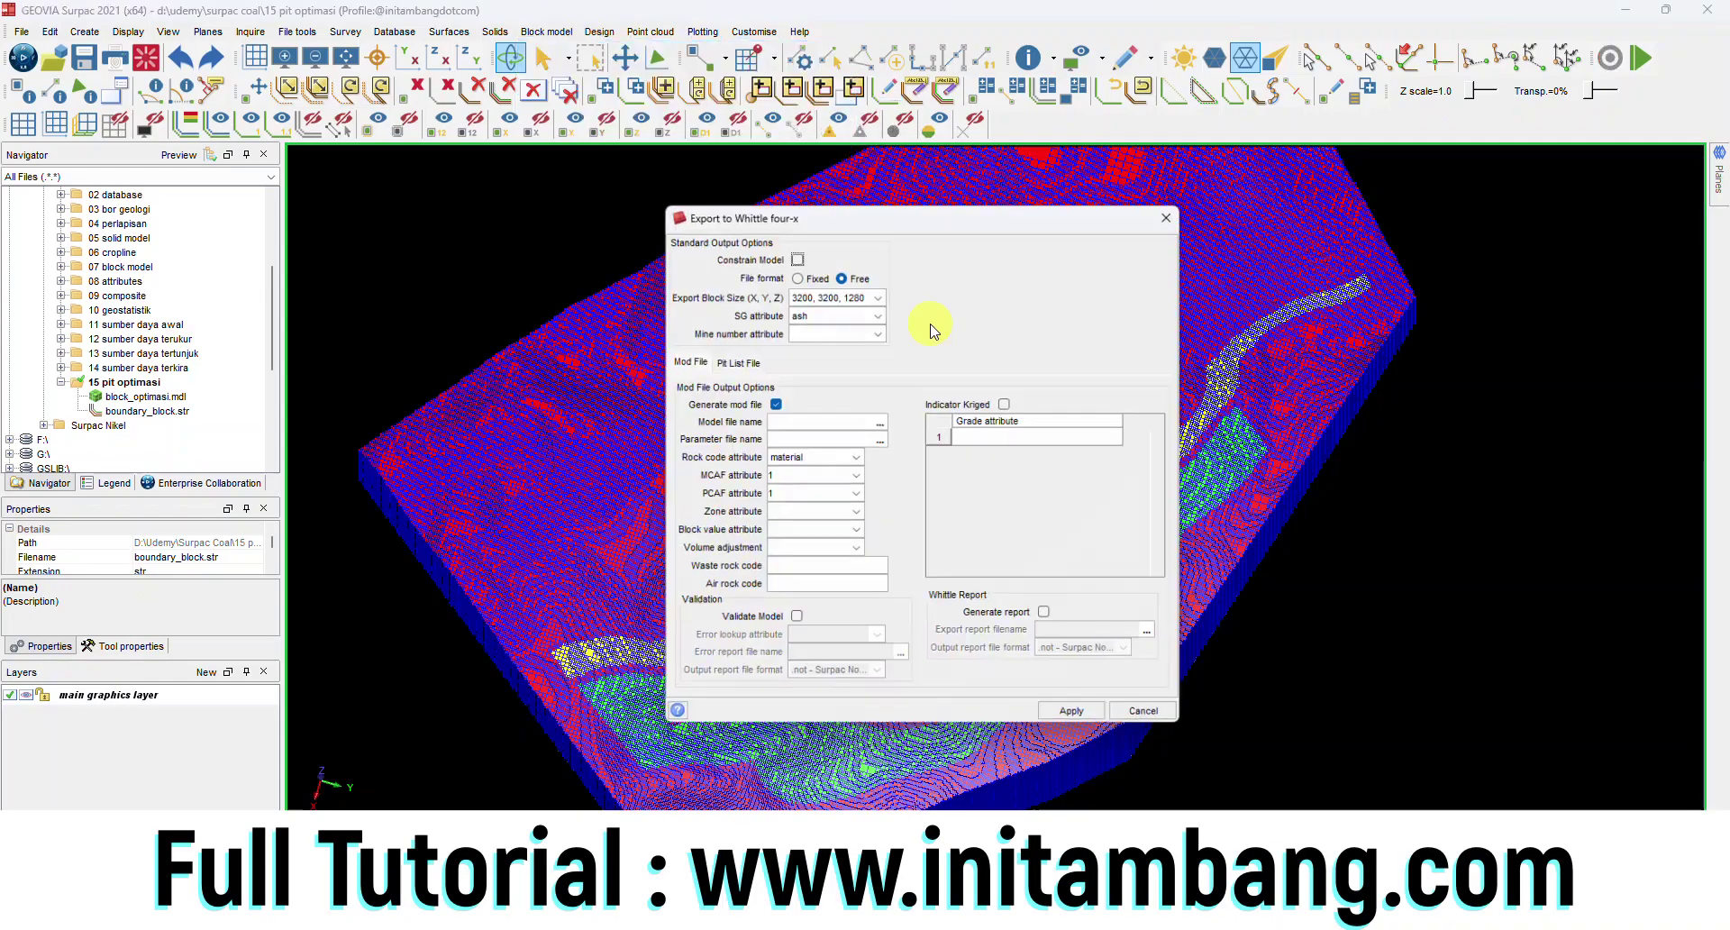
click(879, 301)
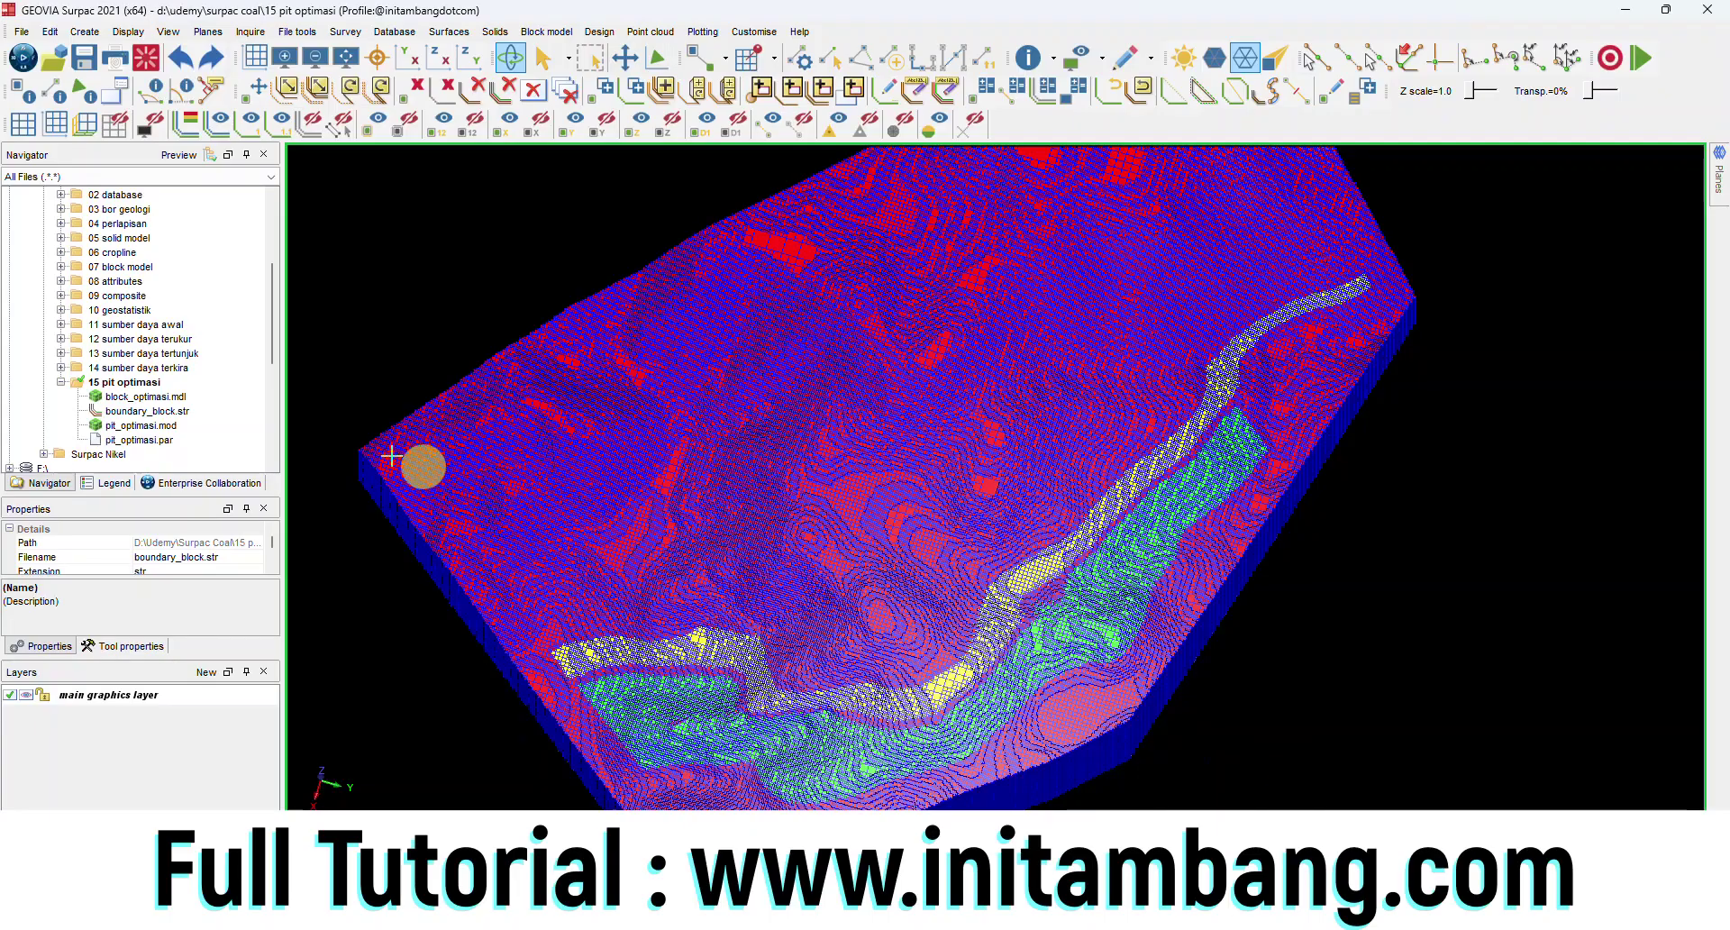
Step: Check the exported Whittle files in the work directory, selecting pit_optimasi.mod and opening pit_optimasi.par
click(174, 425)
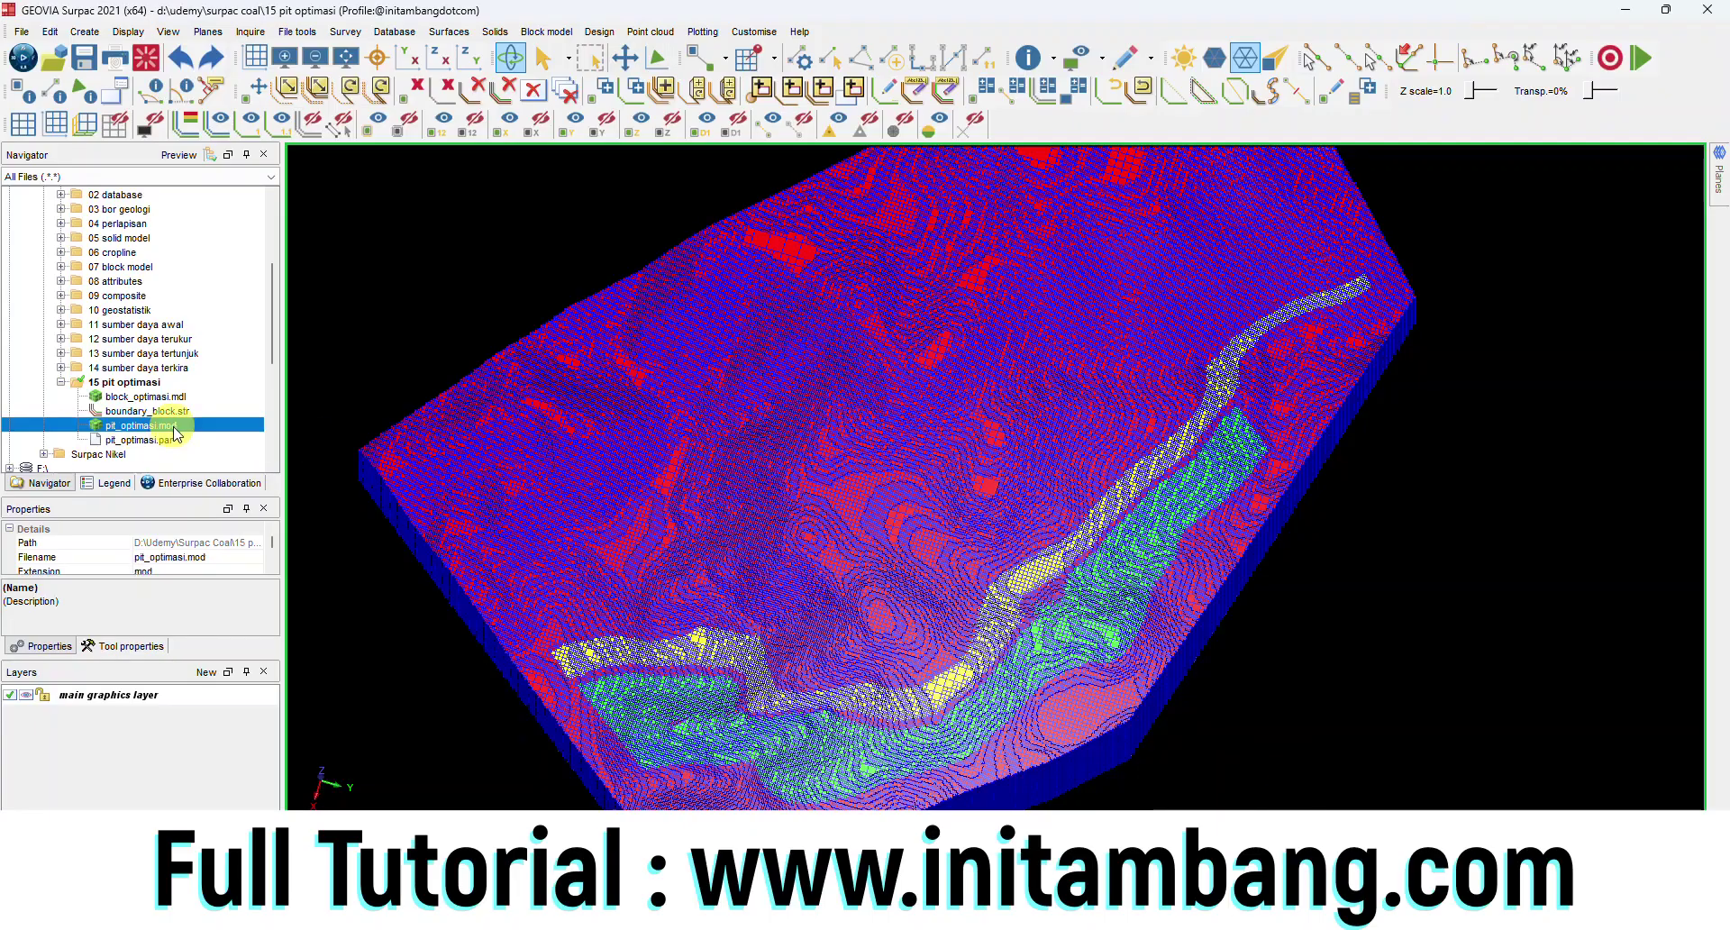
click(177, 434)
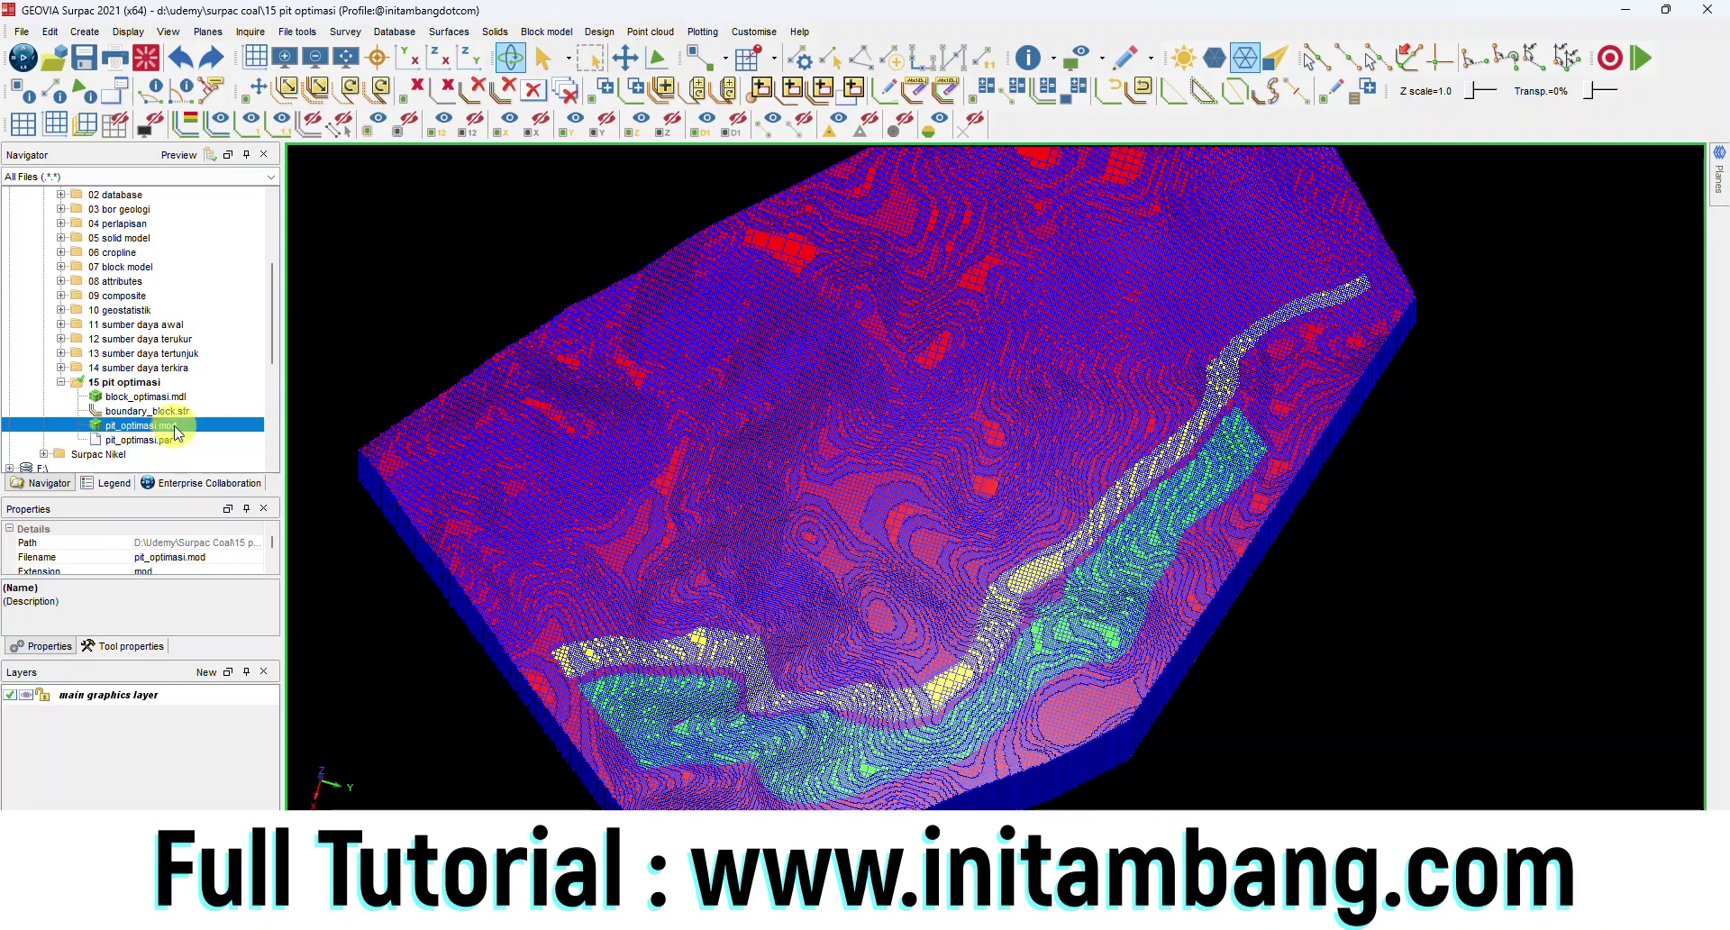
click(172, 427)
double_click(165, 441)
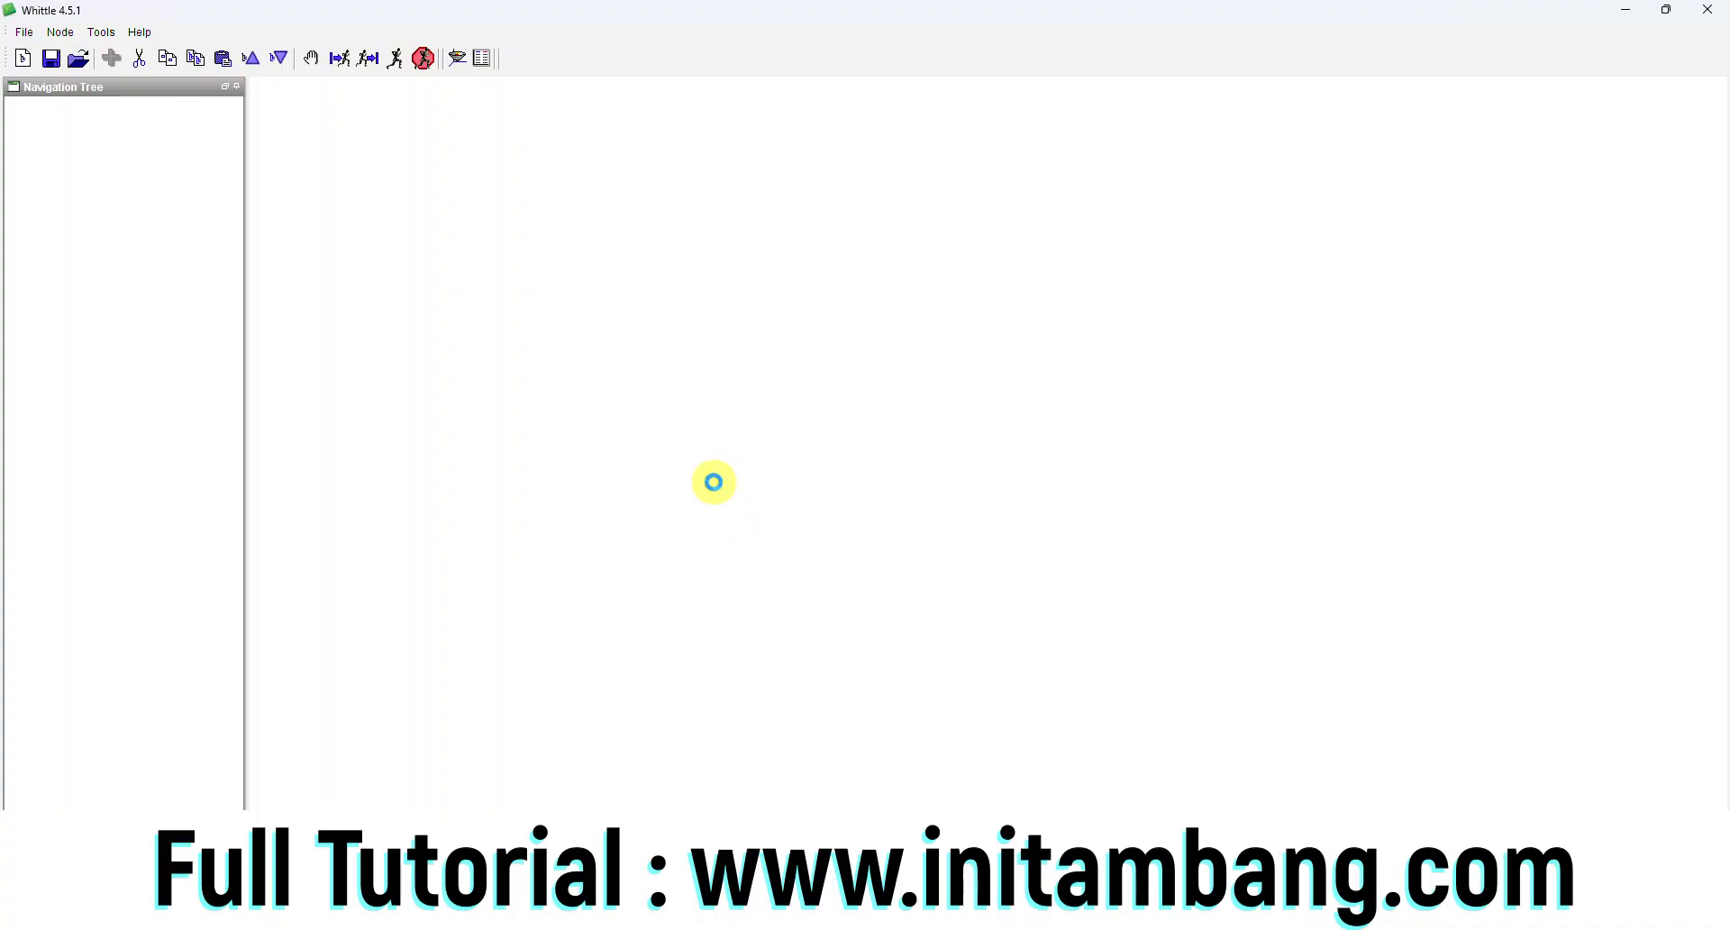
Step: In Whittle, start a new project and set its project directory to D:\Udemy\Surpac Coal\15 pit optimasi
click(741, 395)
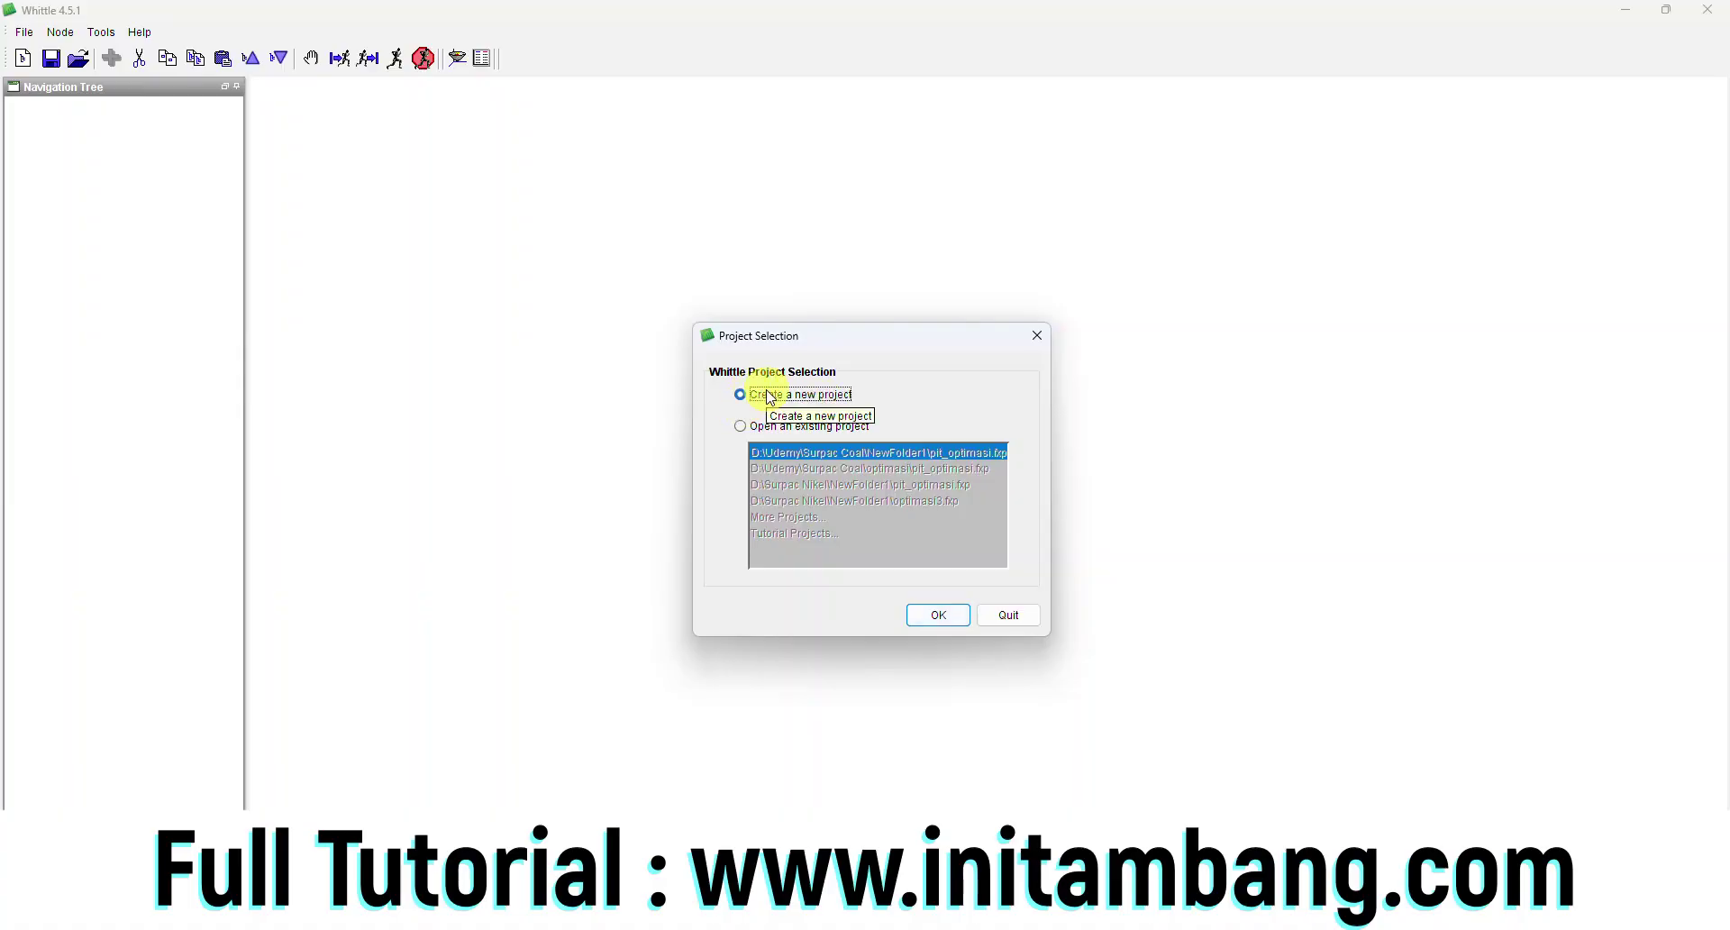
click(944, 615)
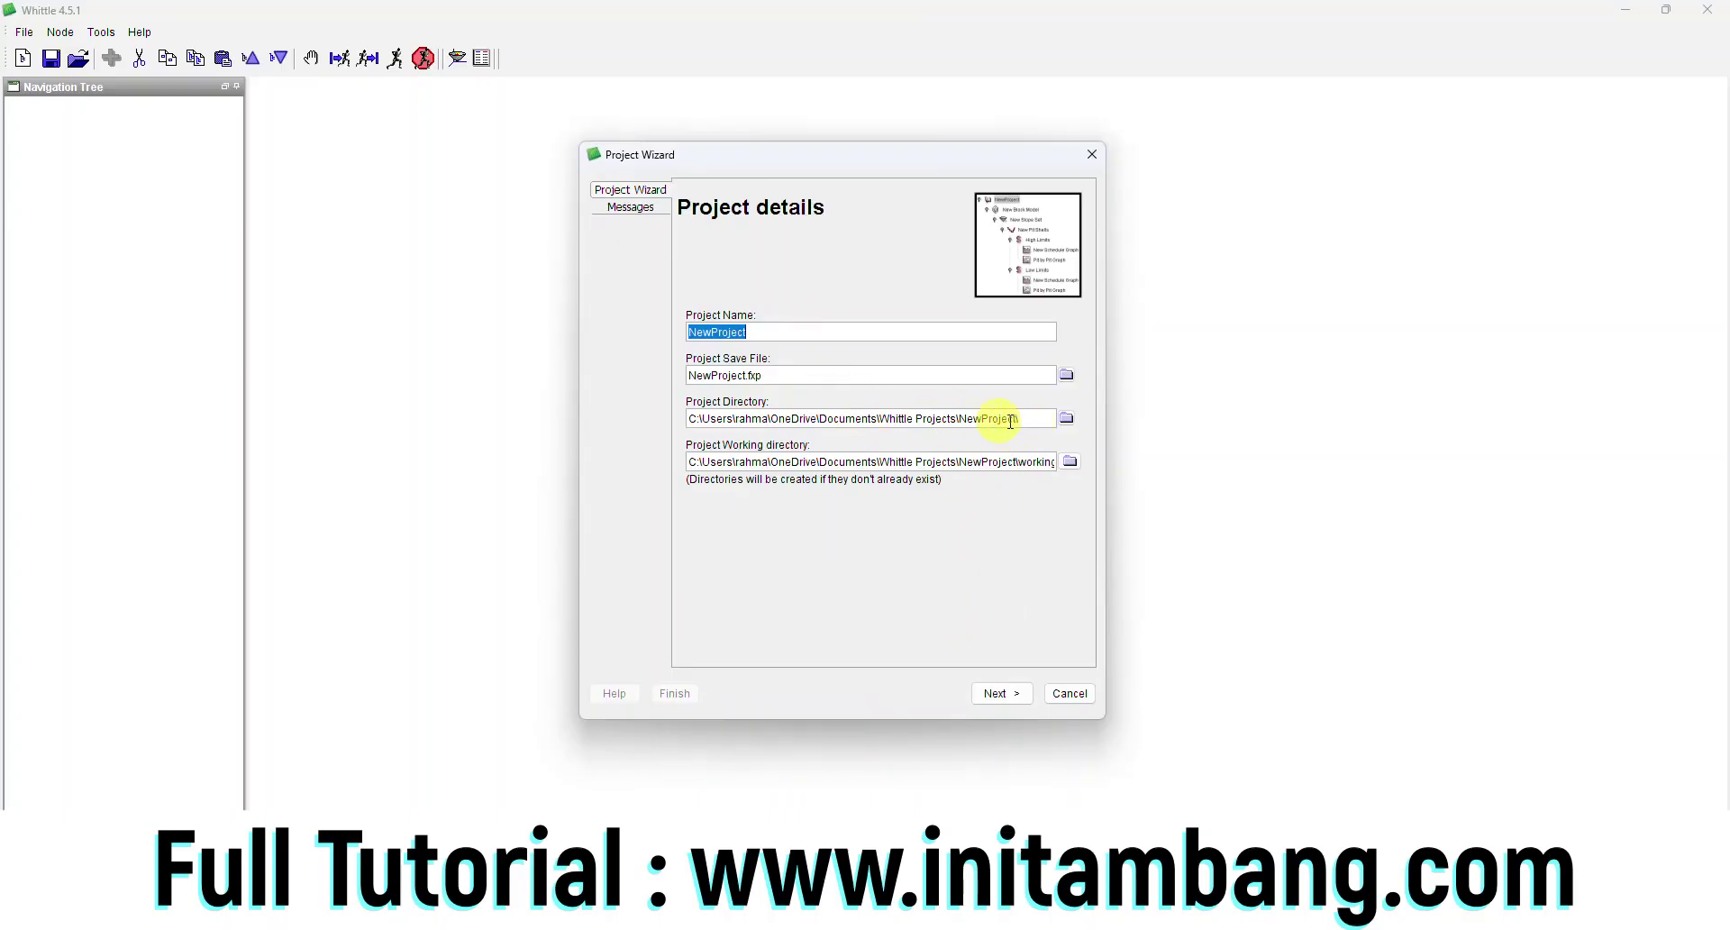
click(1064, 420)
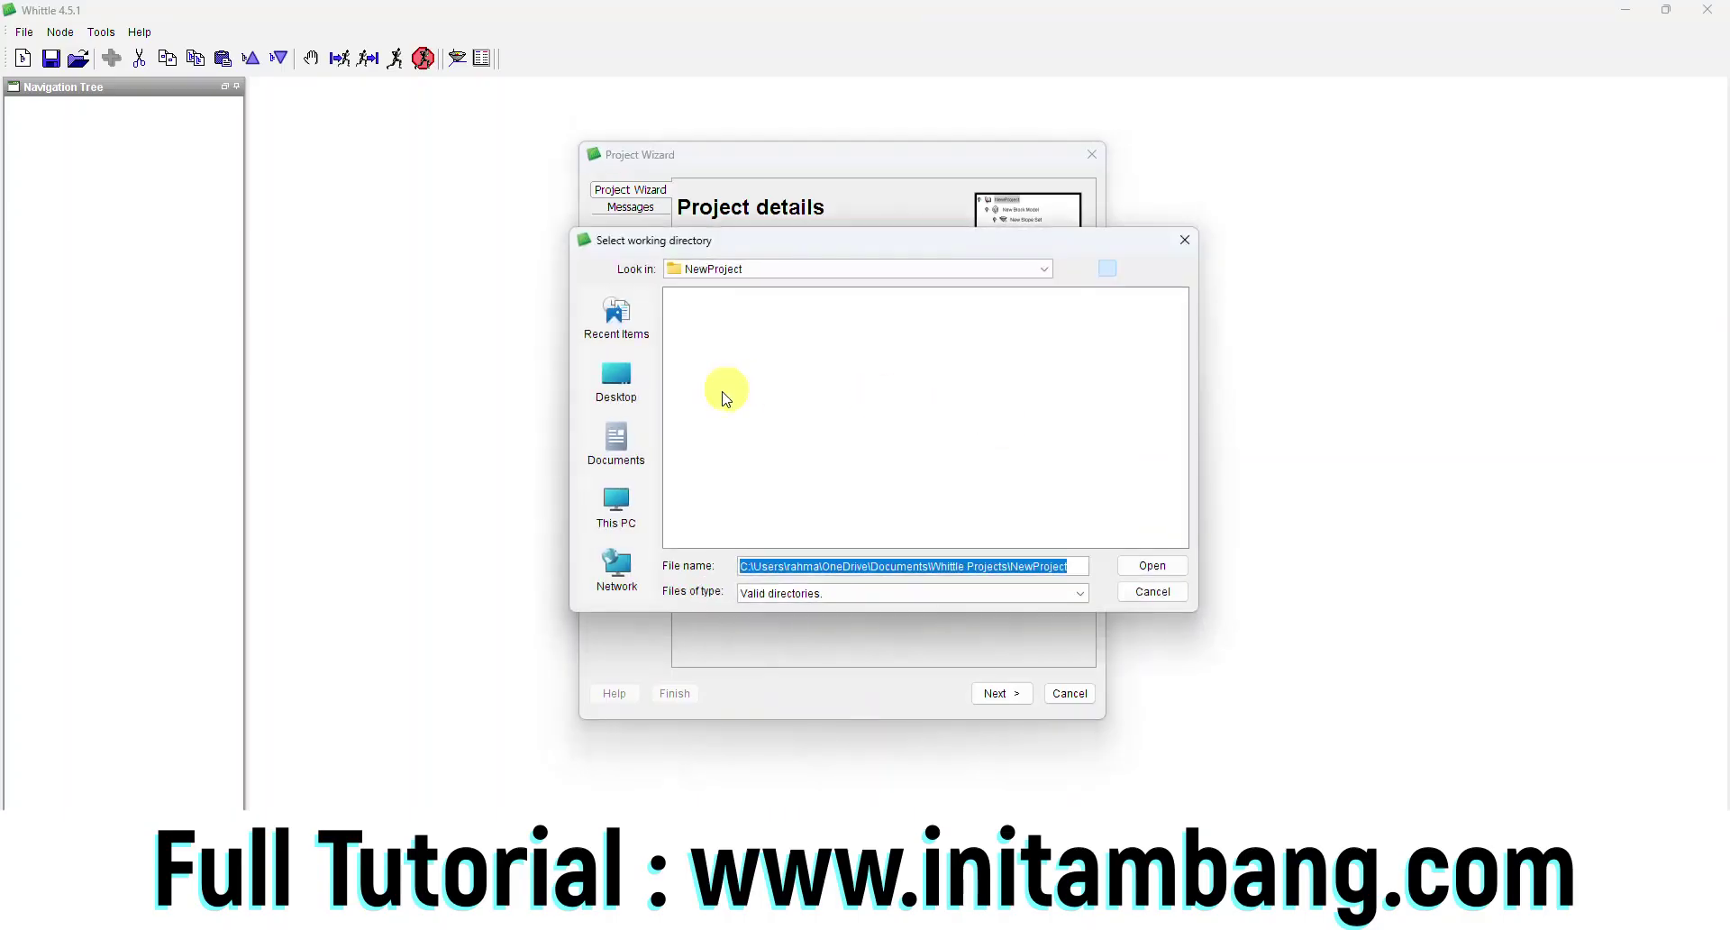
click(618, 504)
double_click(721, 312)
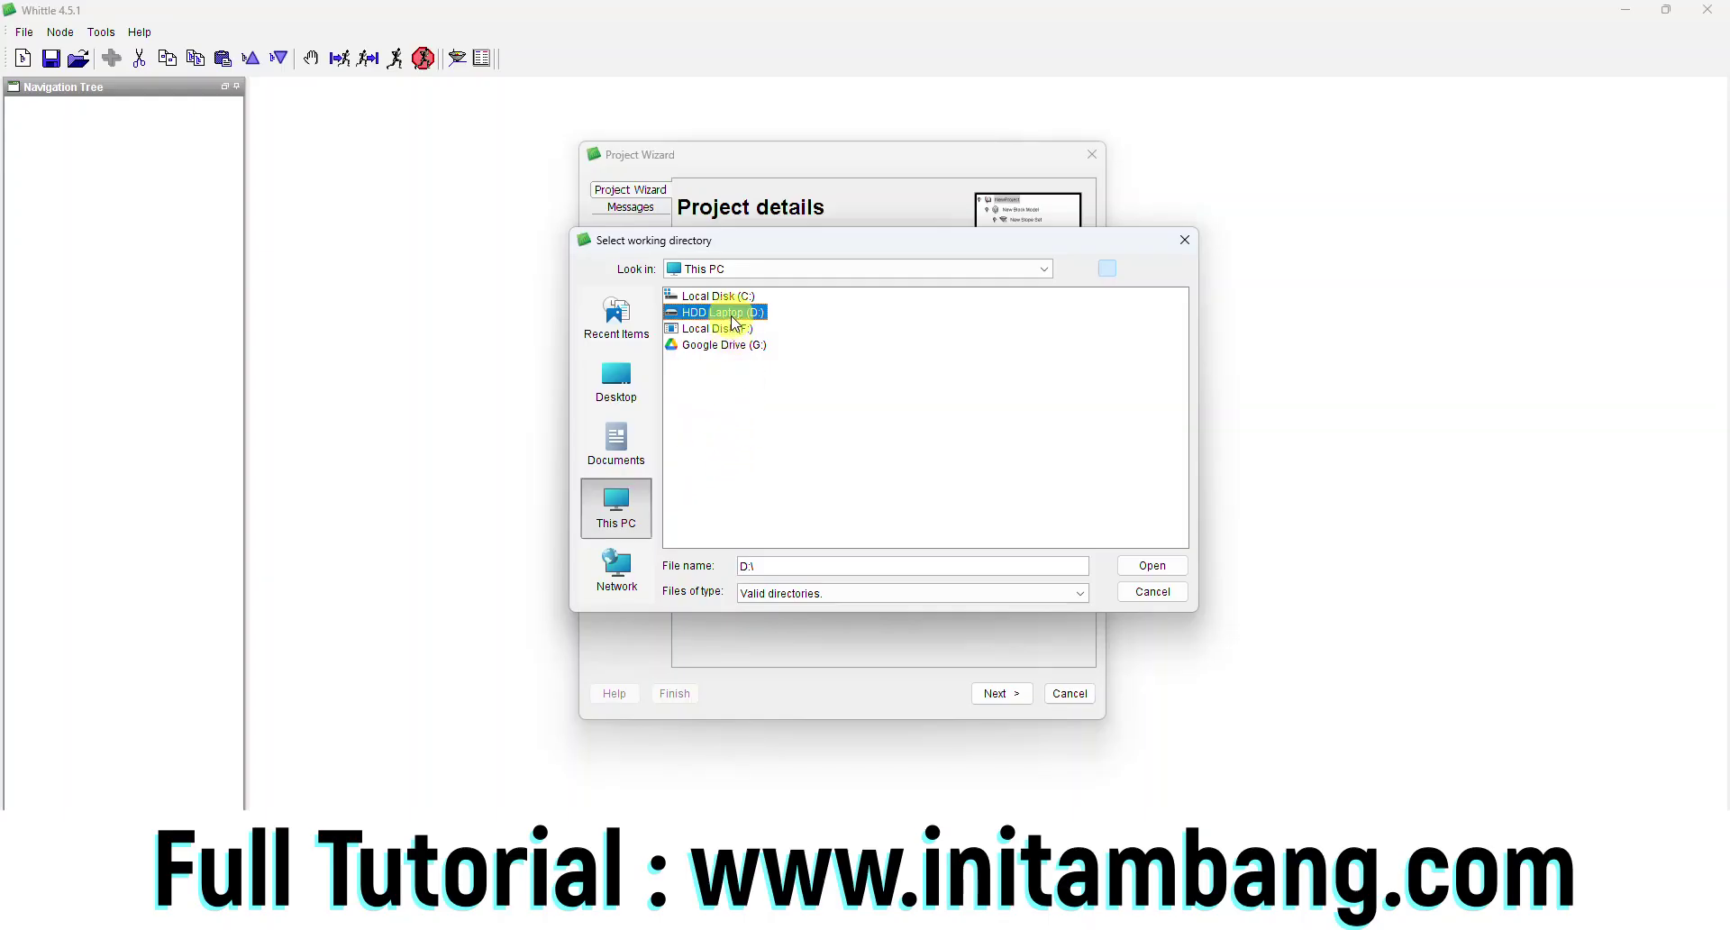
double_click(707, 377)
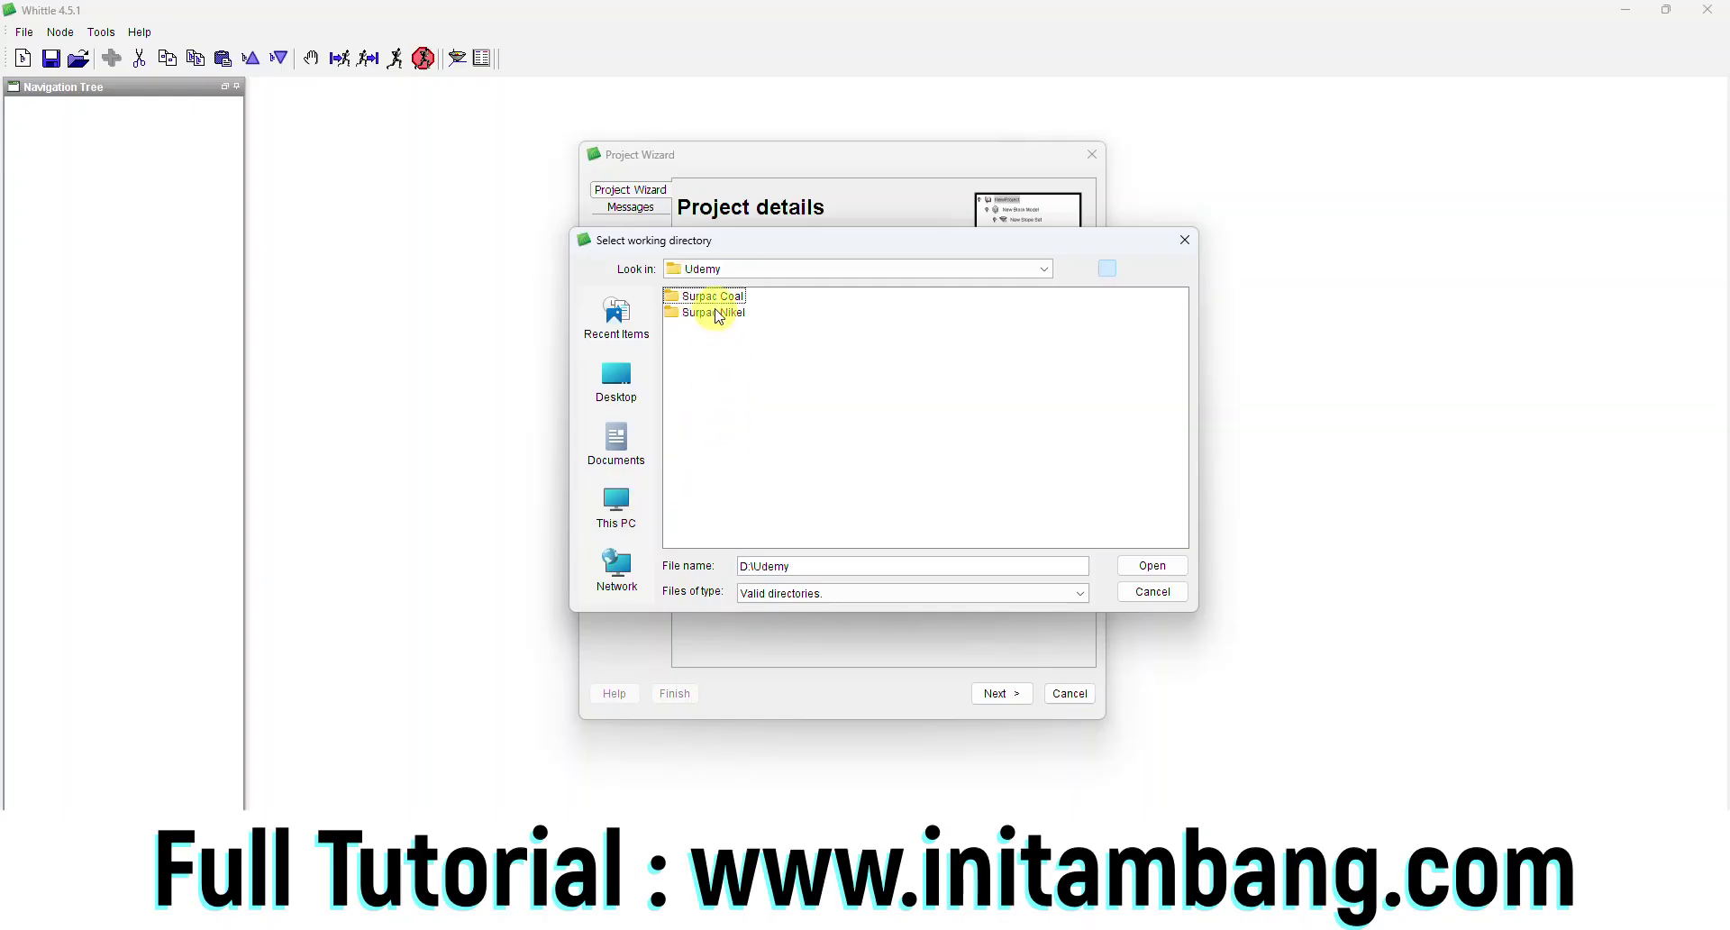
double_click(715, 298)
click(735, 527)
double_click(737, 527)
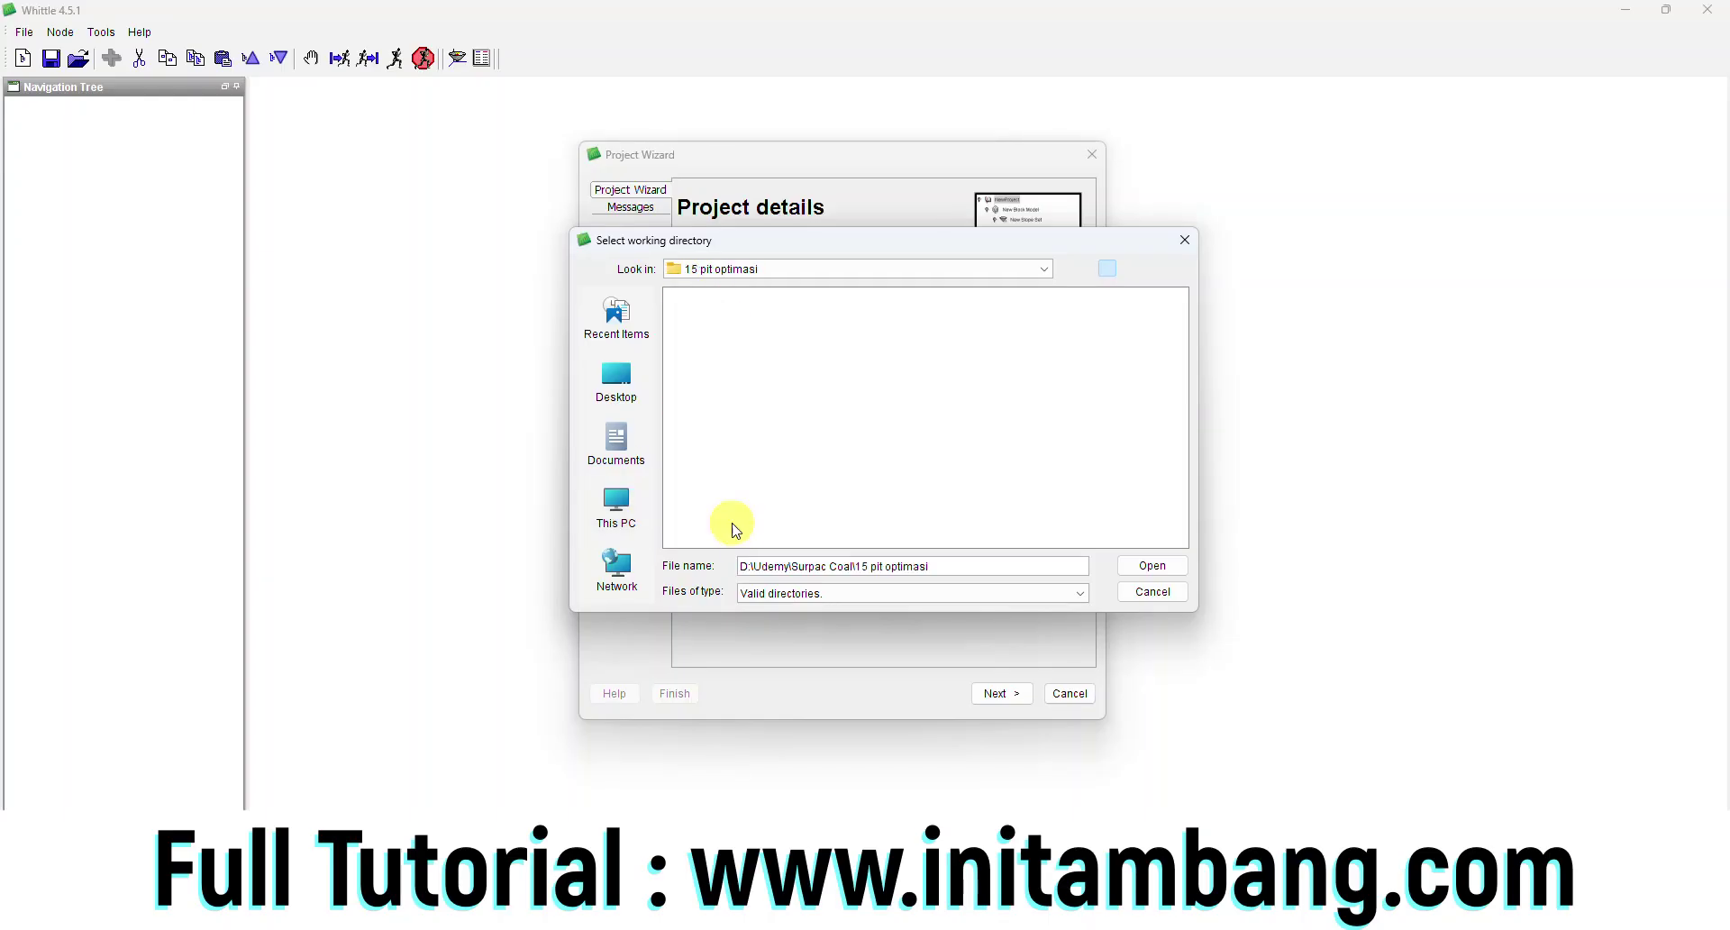
click(1150, 566)
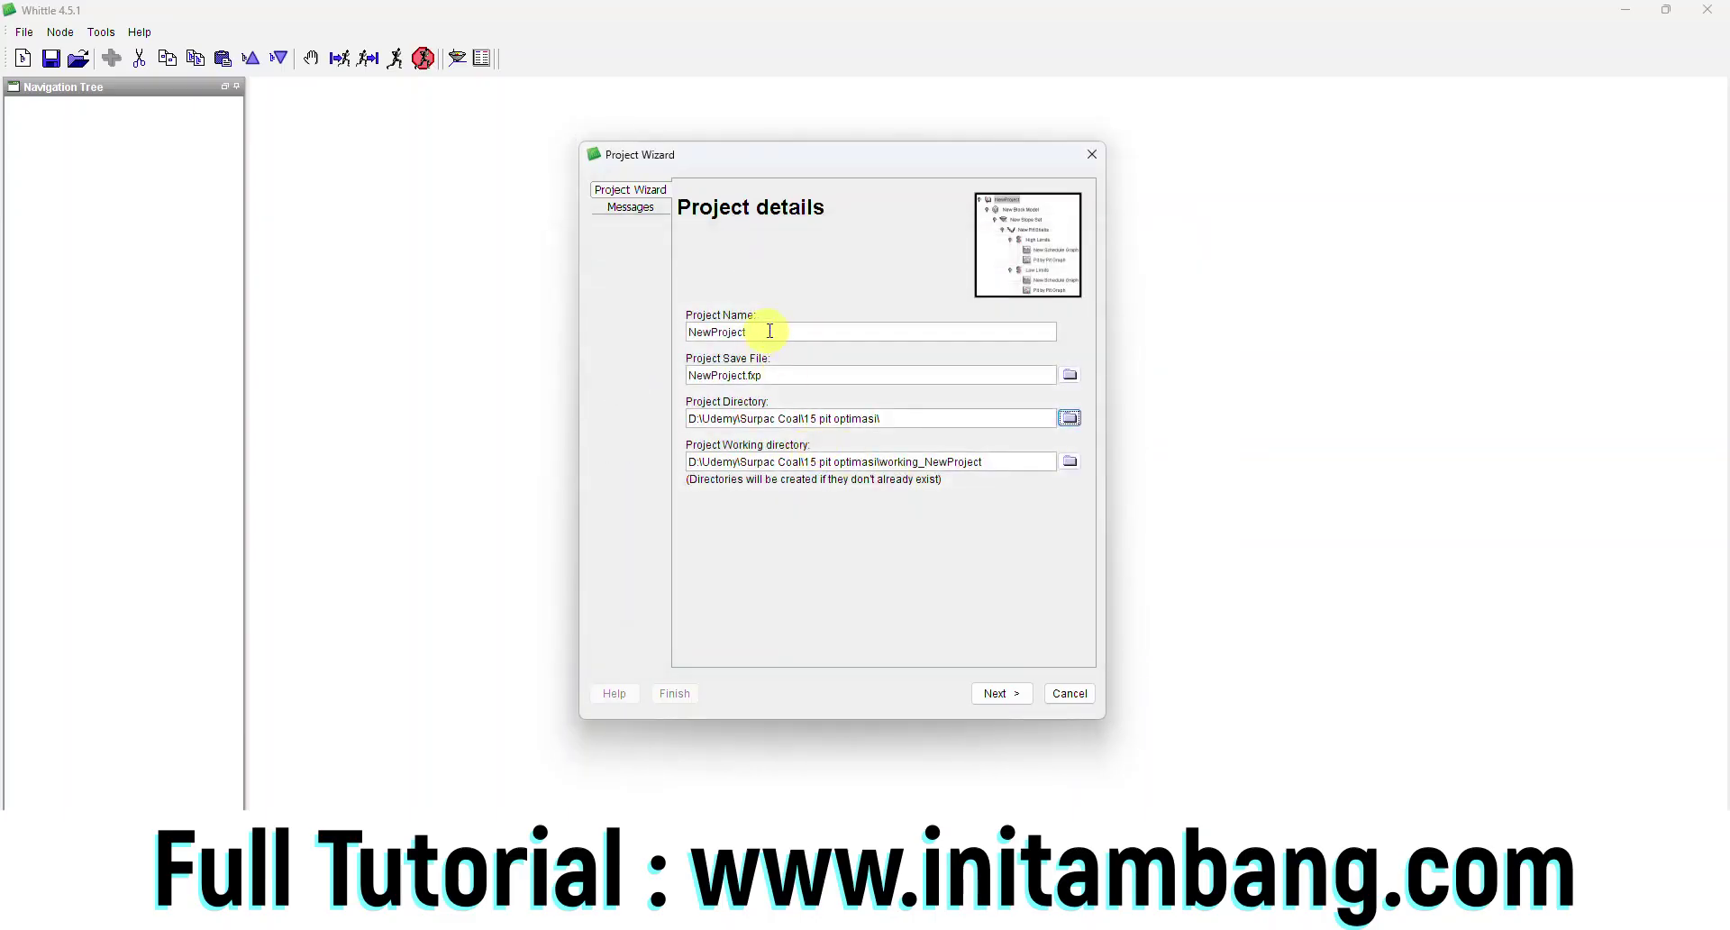
Step: Name the new project pit_optimasi and accept the project details
text(pit_optimasi)
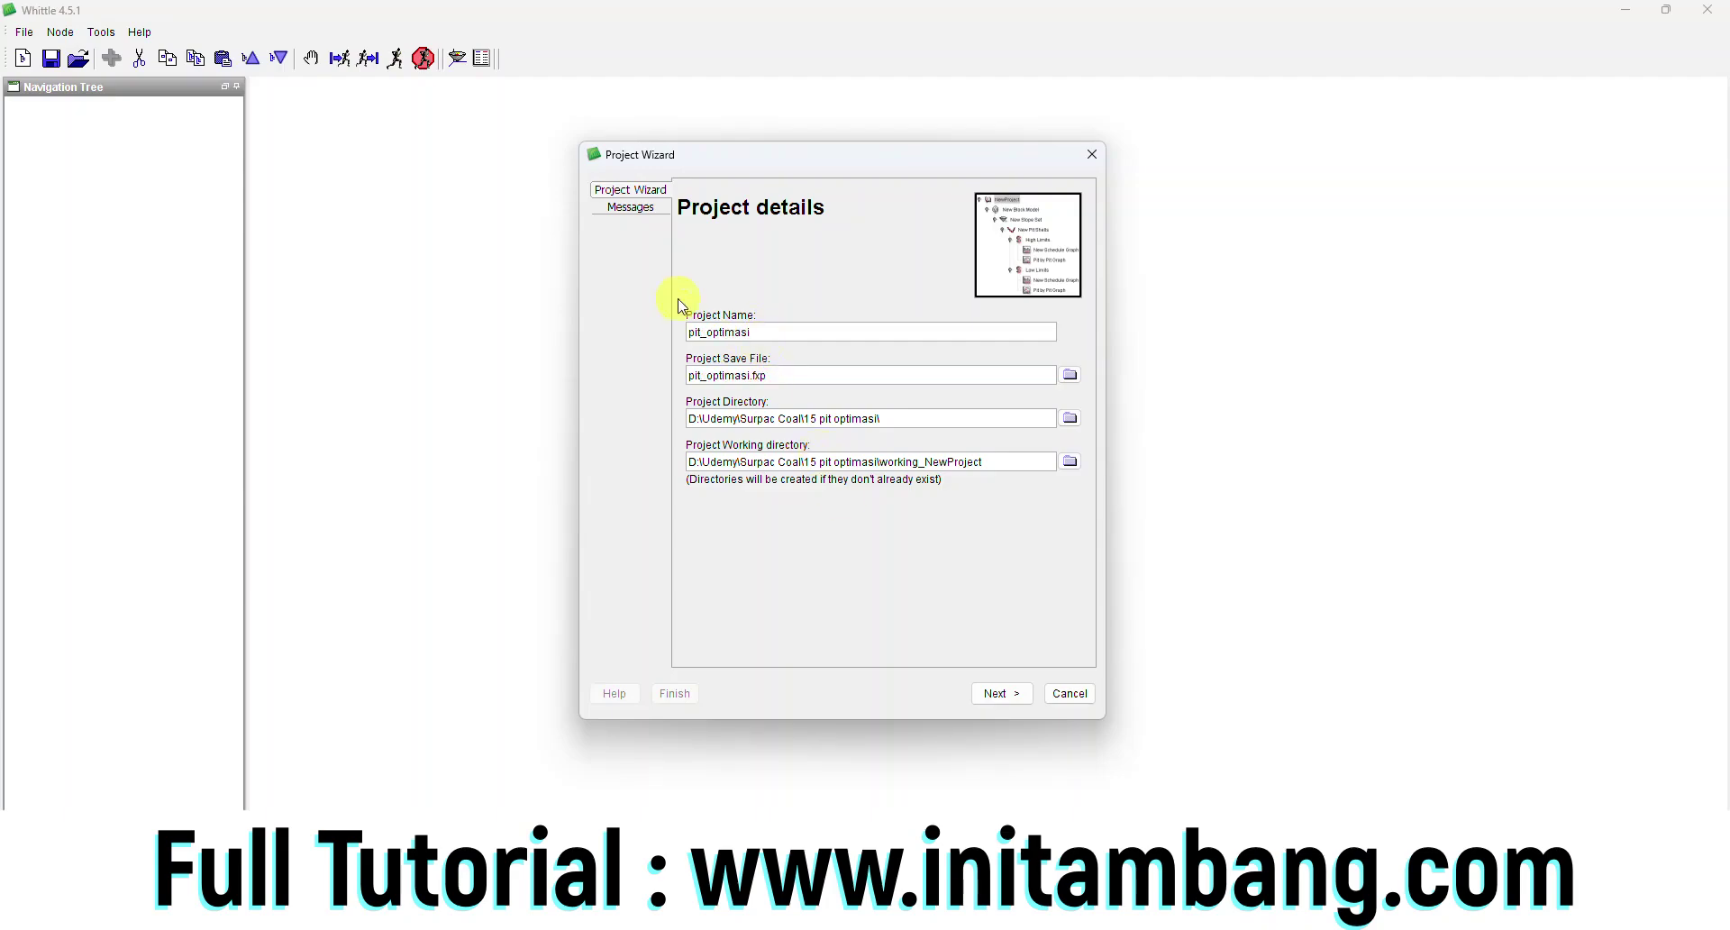
click(637, 208)
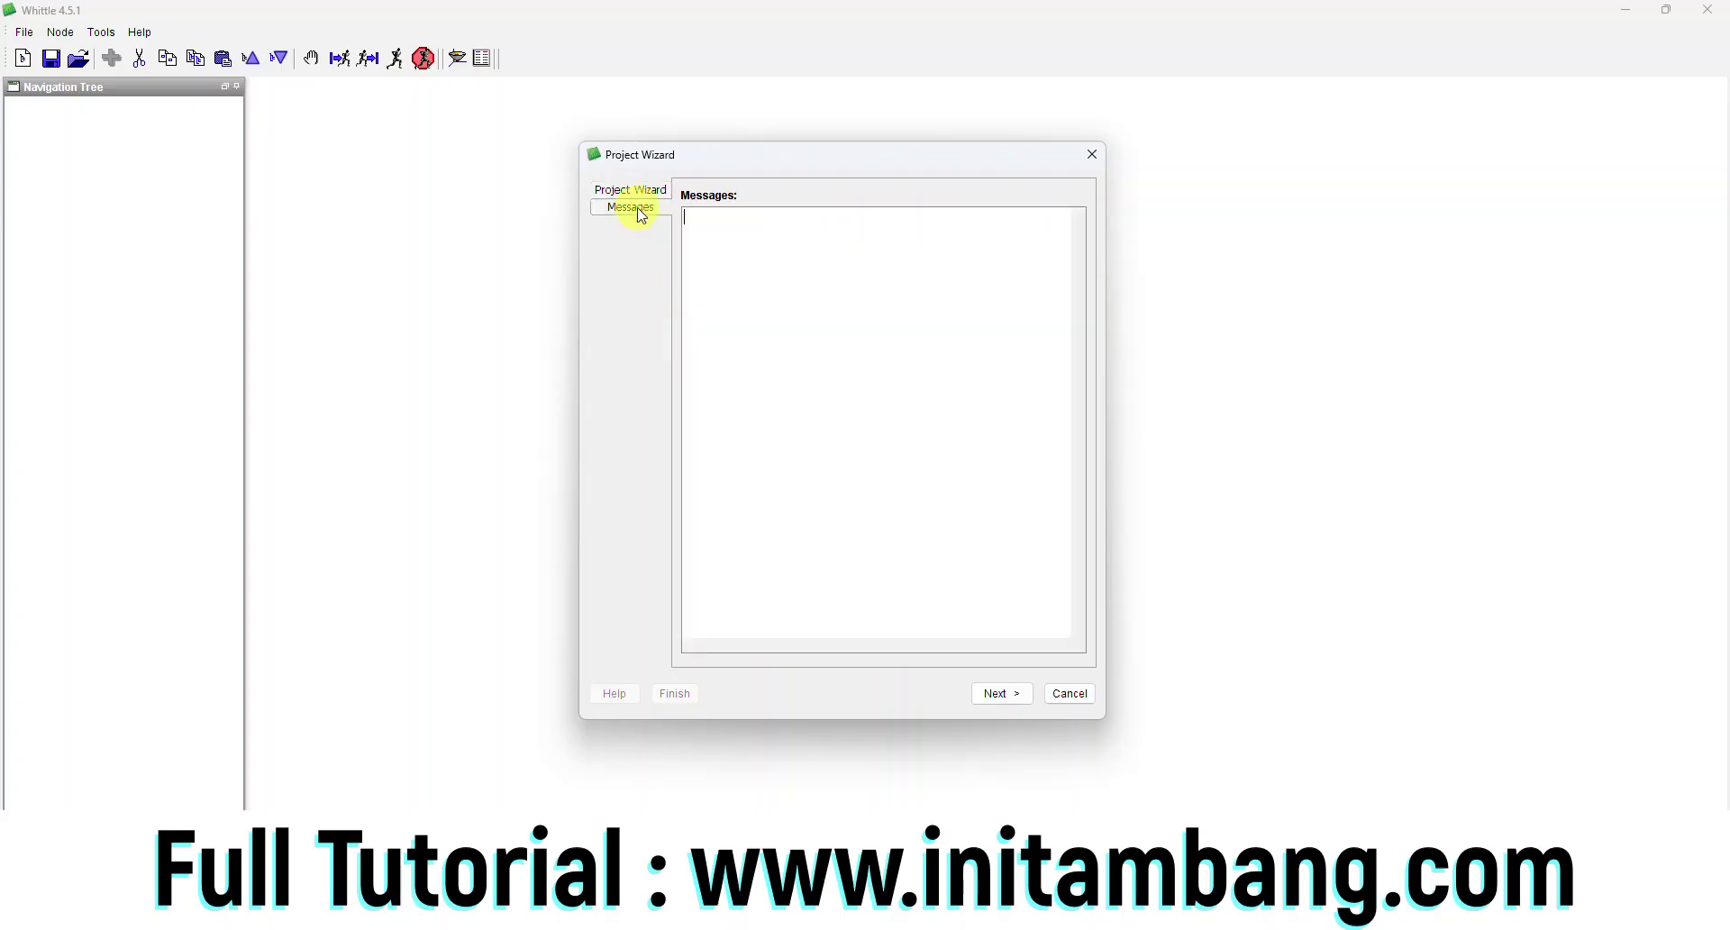
click(645, 194)
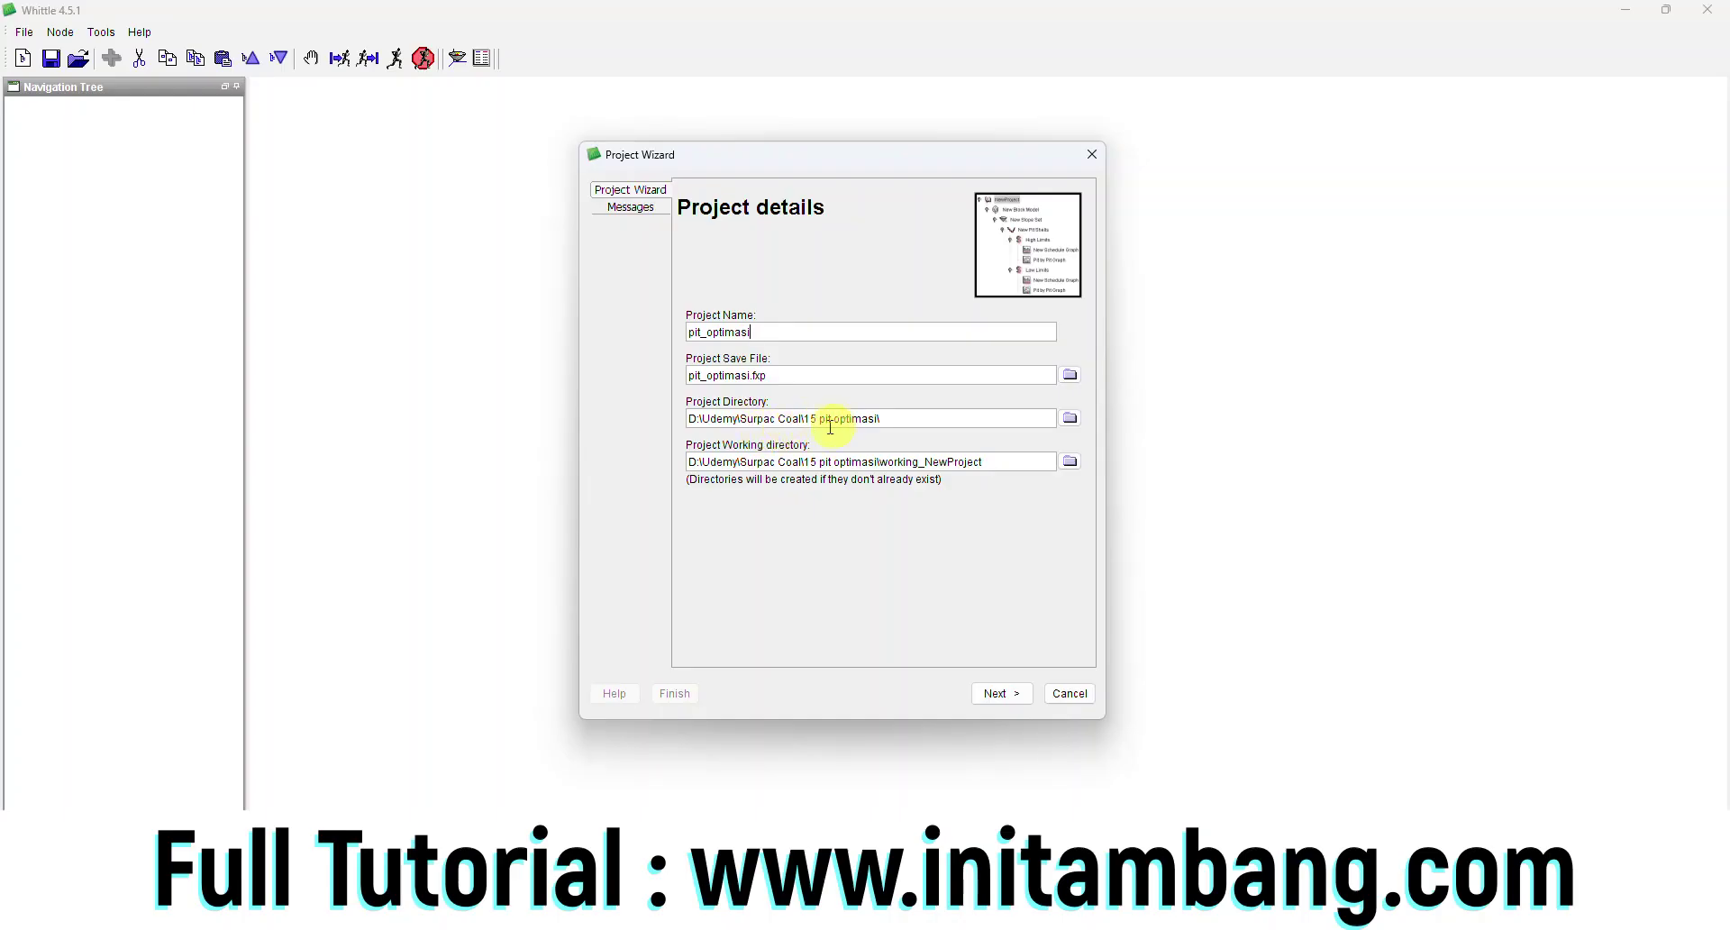
click(1000, 695)
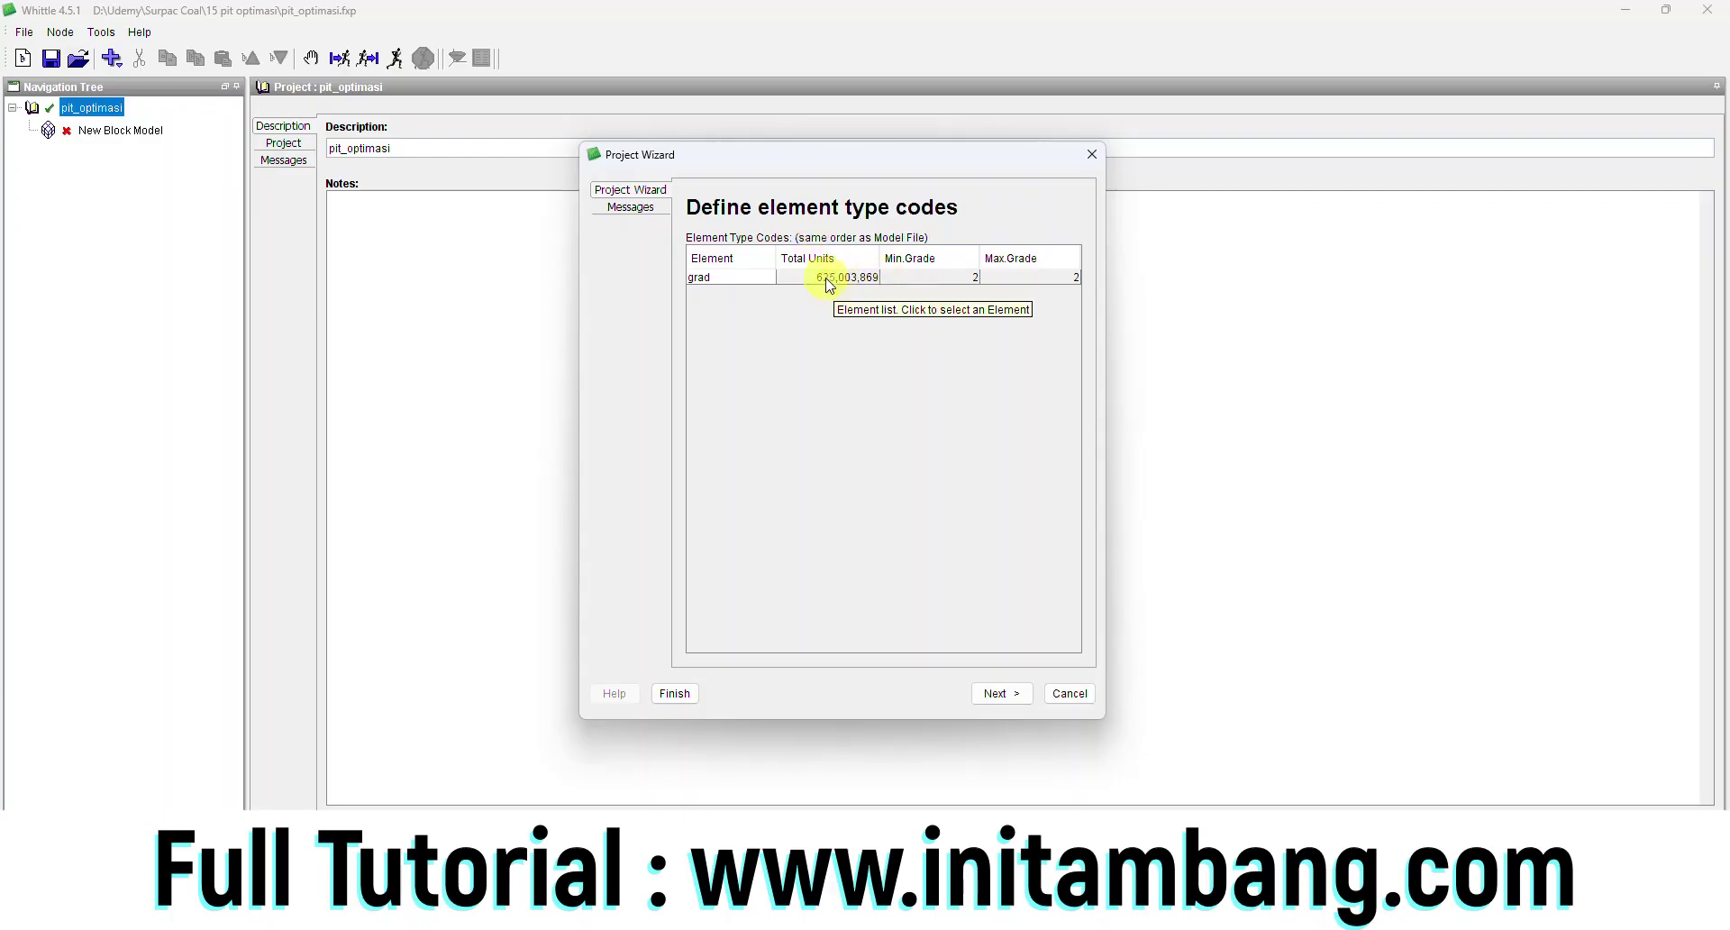
Step: Accept the grad element type code and the imported model dimensions to finish the project setup
click(1002, 693)
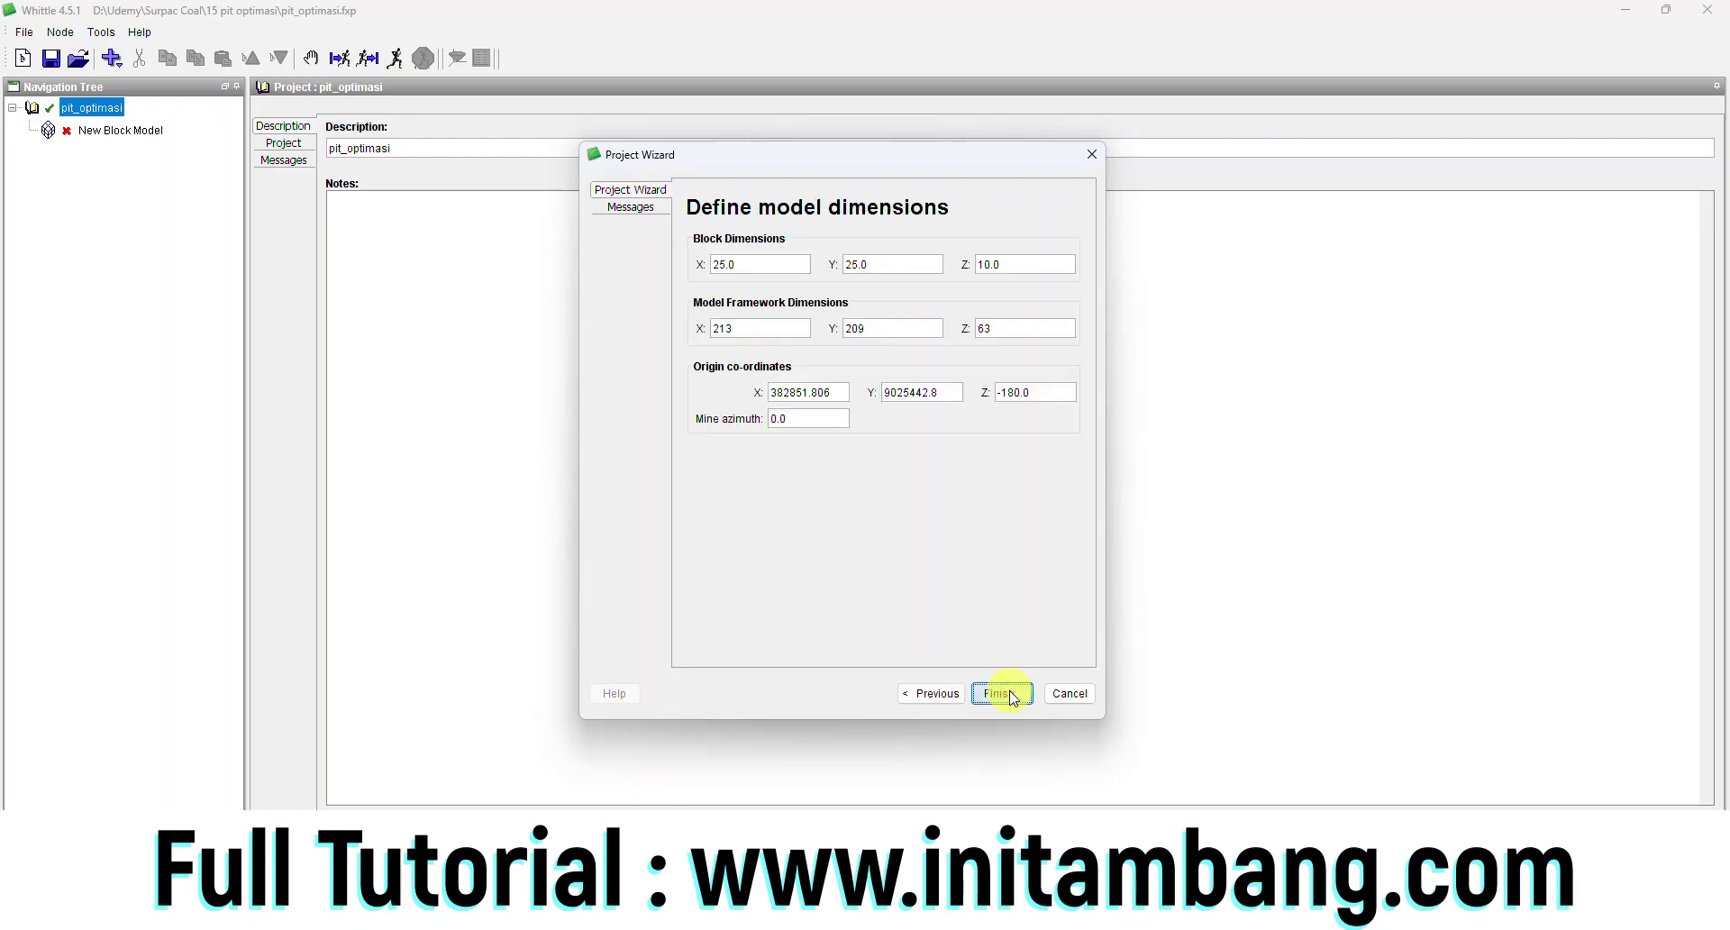
click(745, 268)
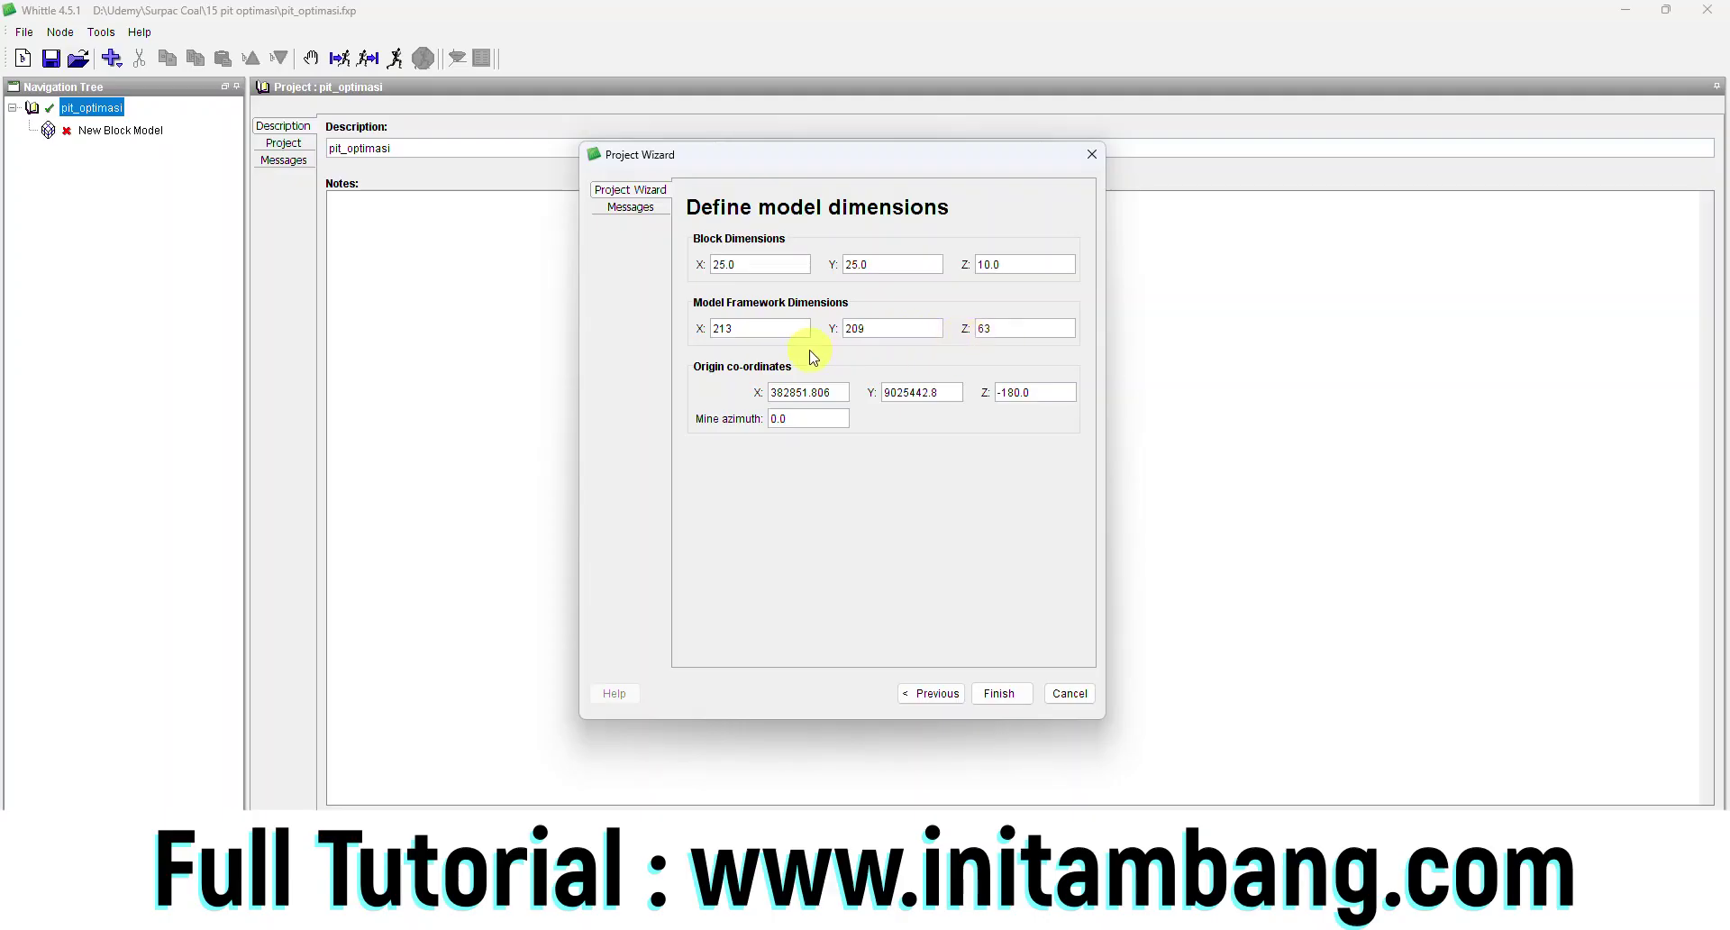
click(996, 694)
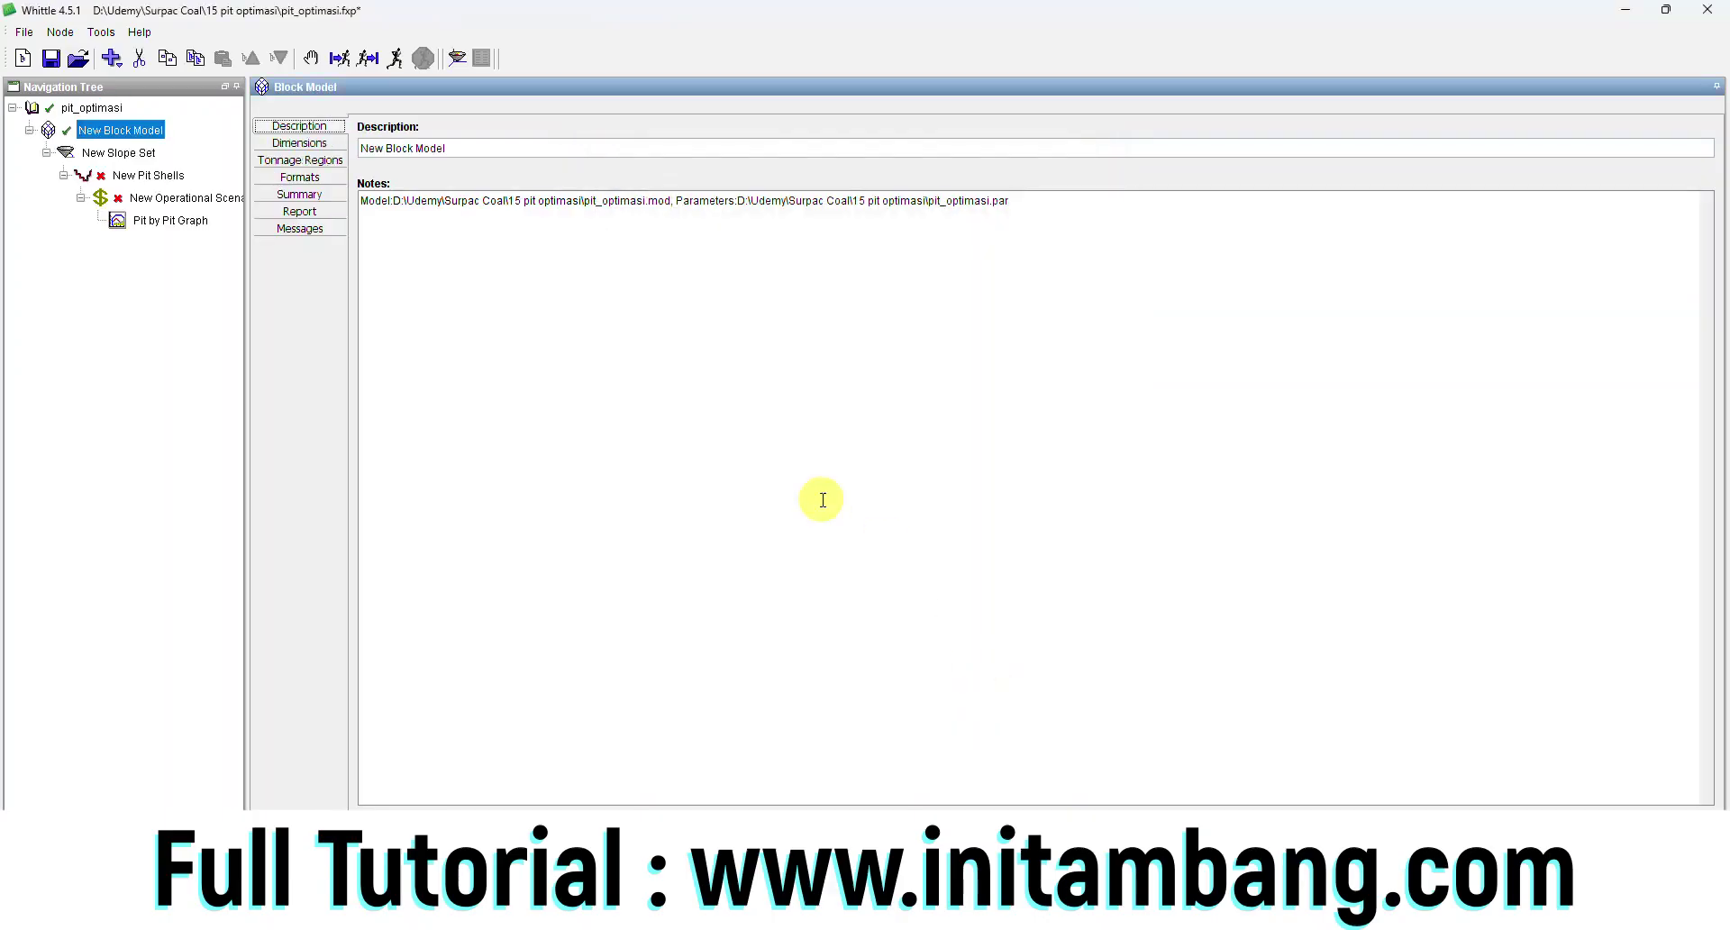
Step: Review the pit_optimasi project node's description, directory settings and messages
click(105, 109)
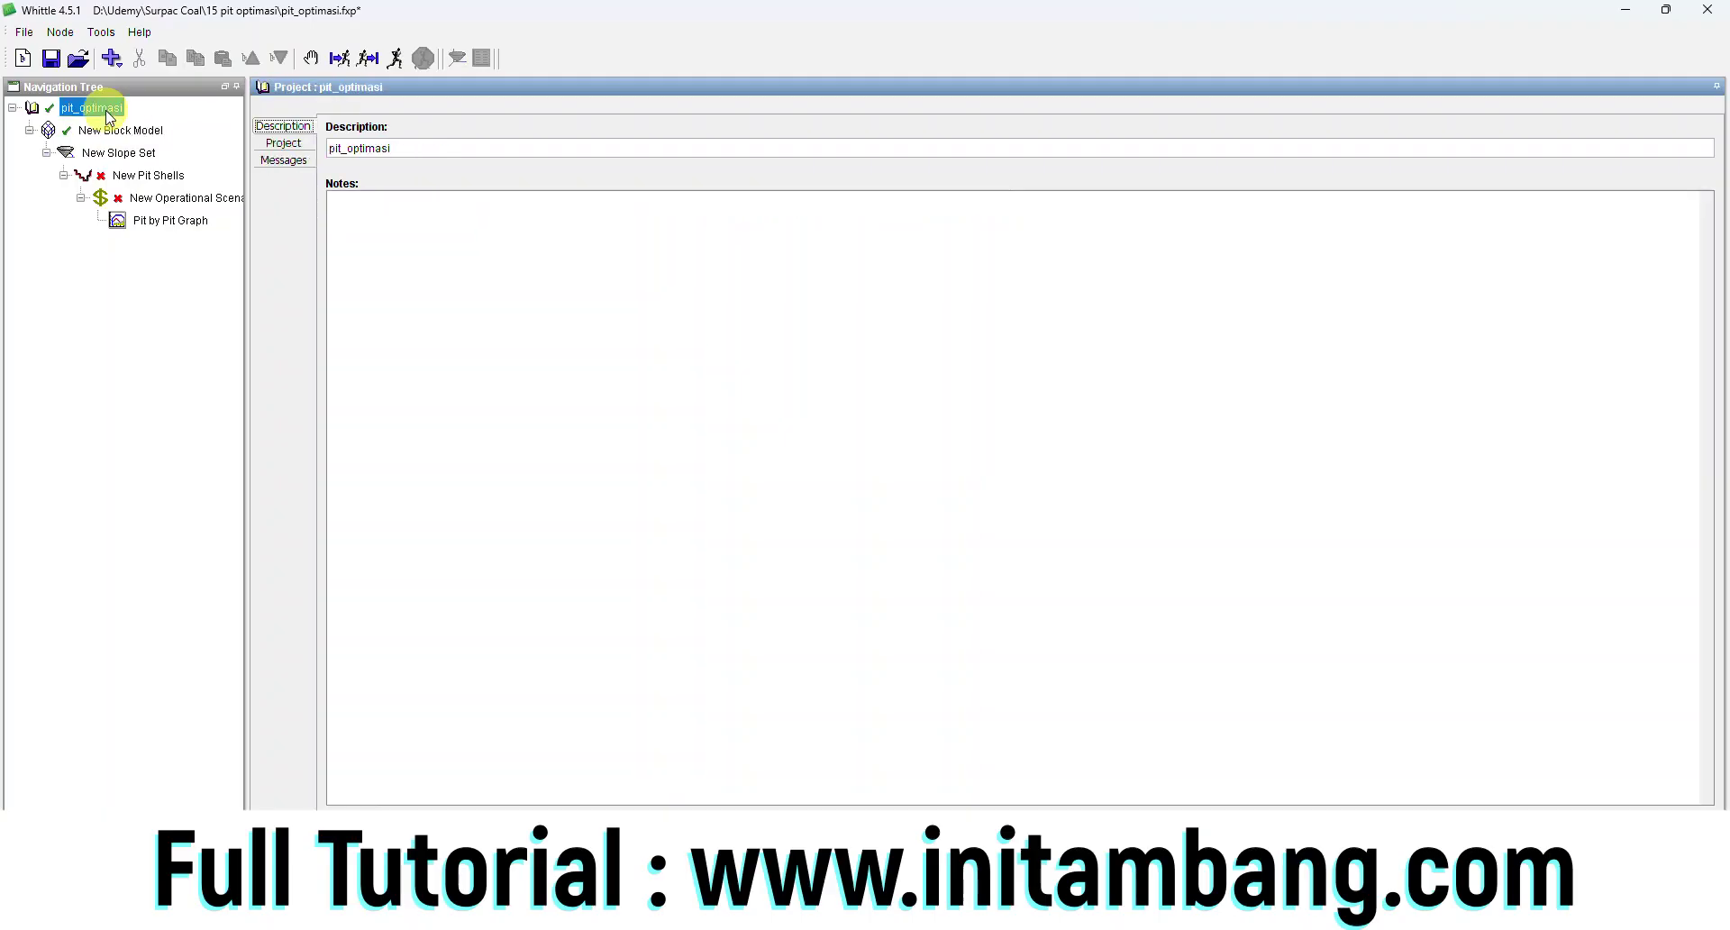
click(296, 145)
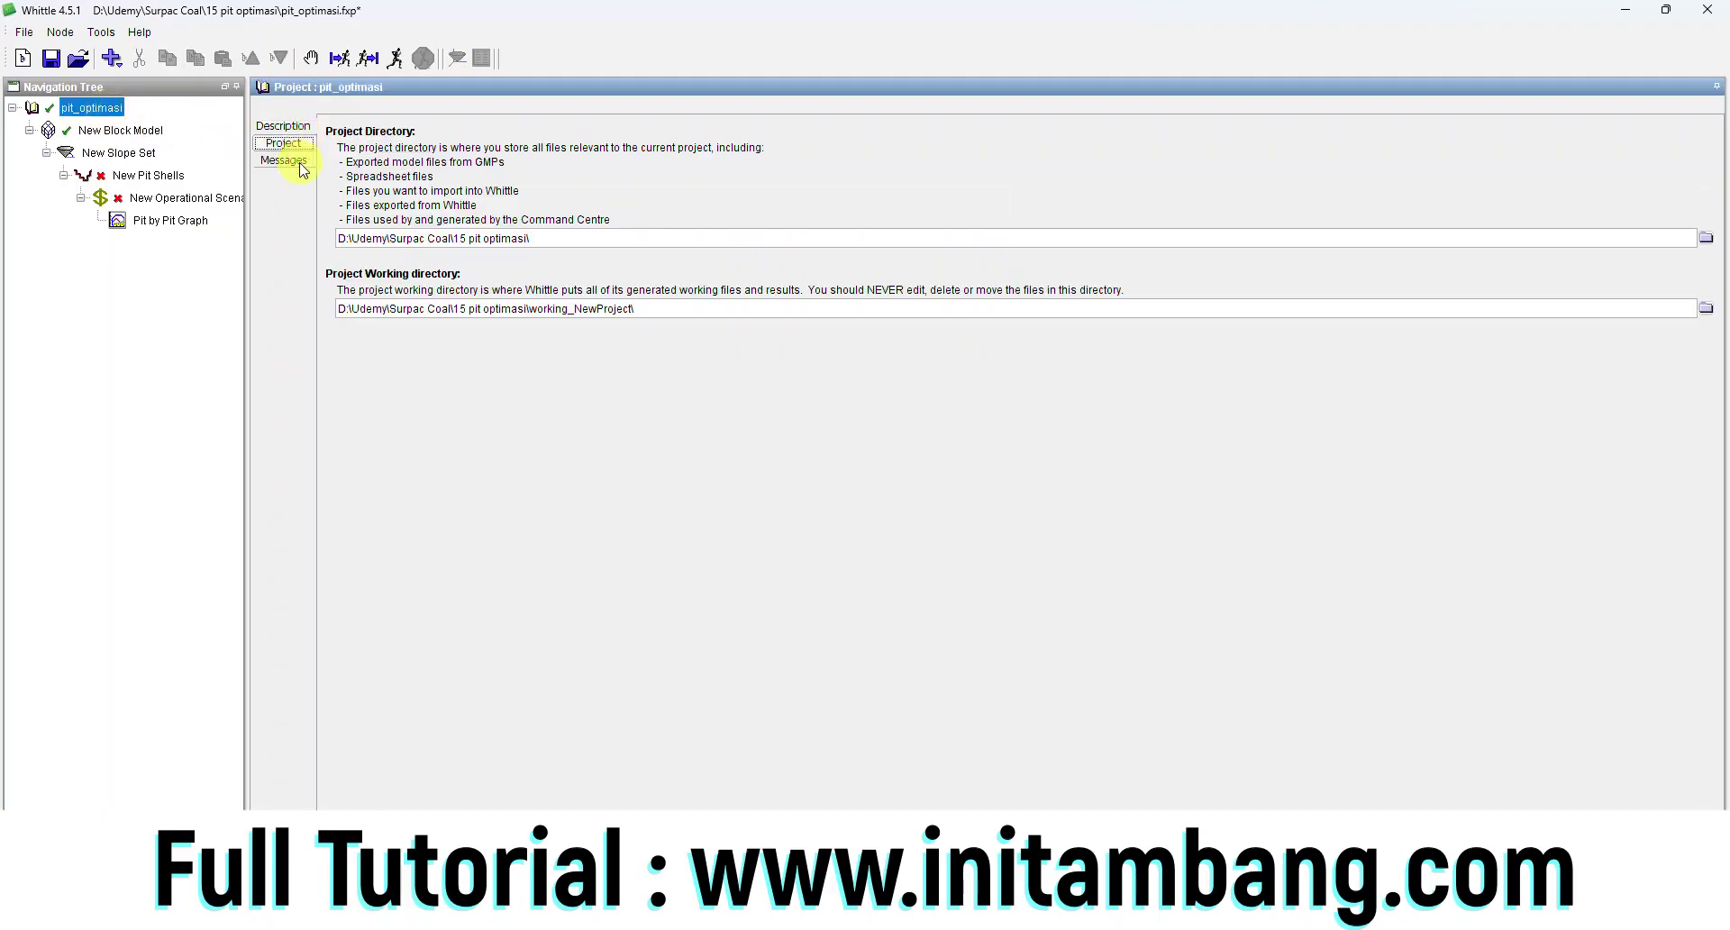
click(301, 164)
click(290, 127)
click(287, 142)
click(293, 131)
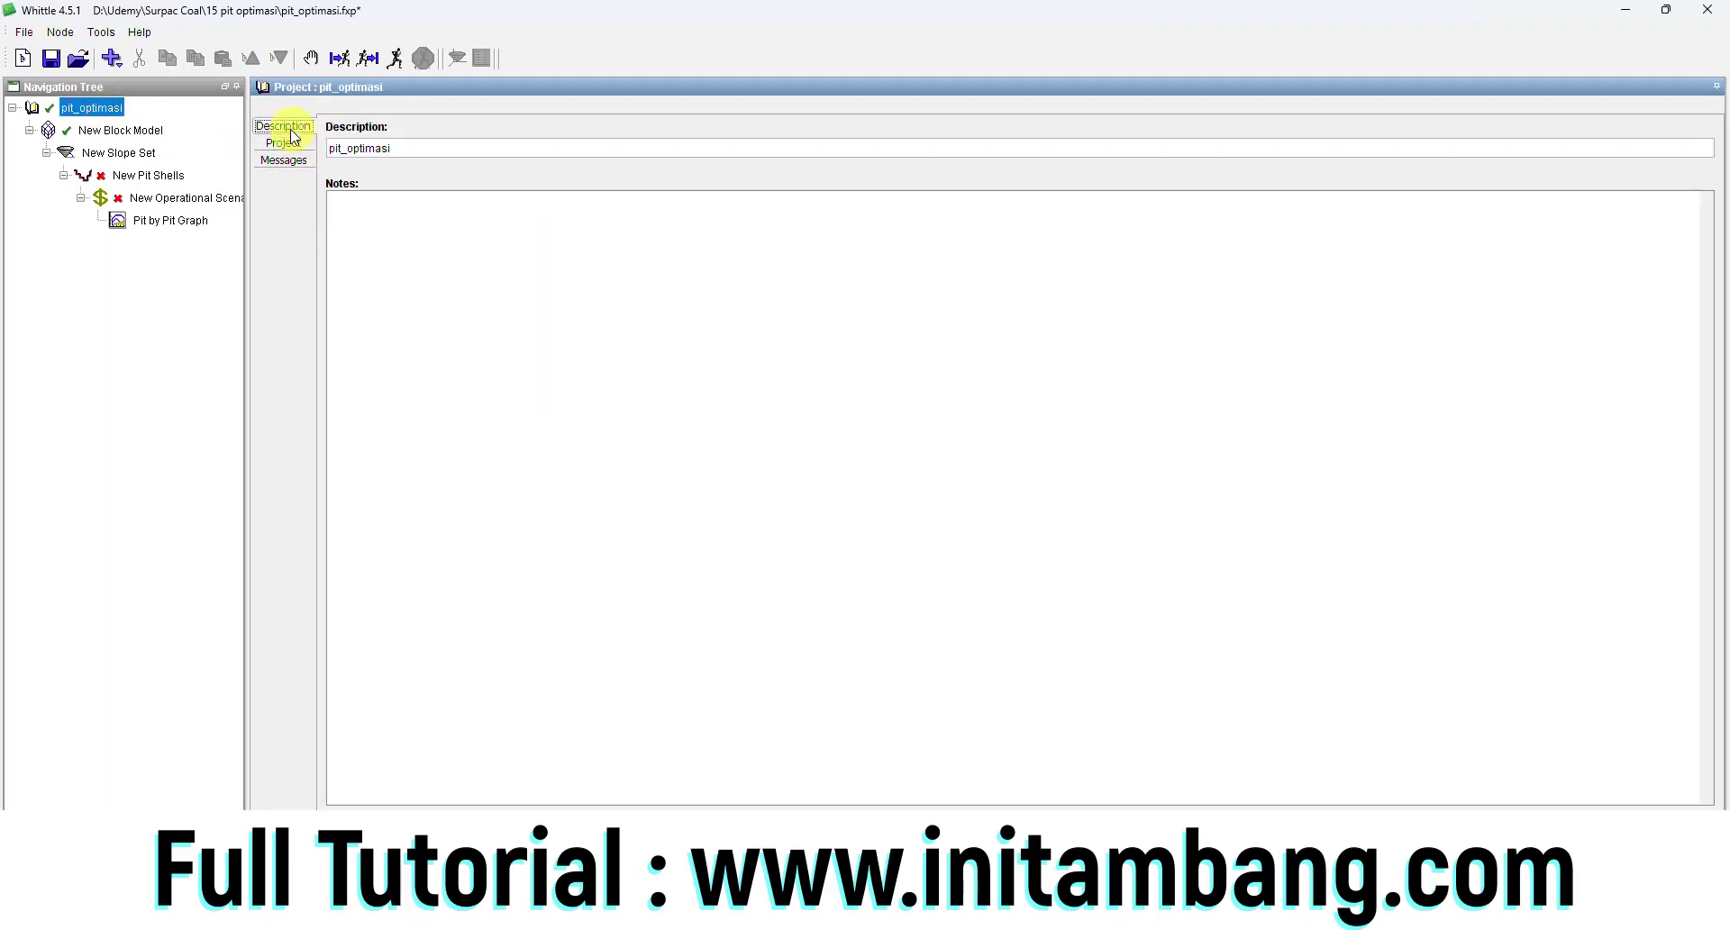
Step: Rename the new block model node as Optimasi Block Model
click(121, 130)
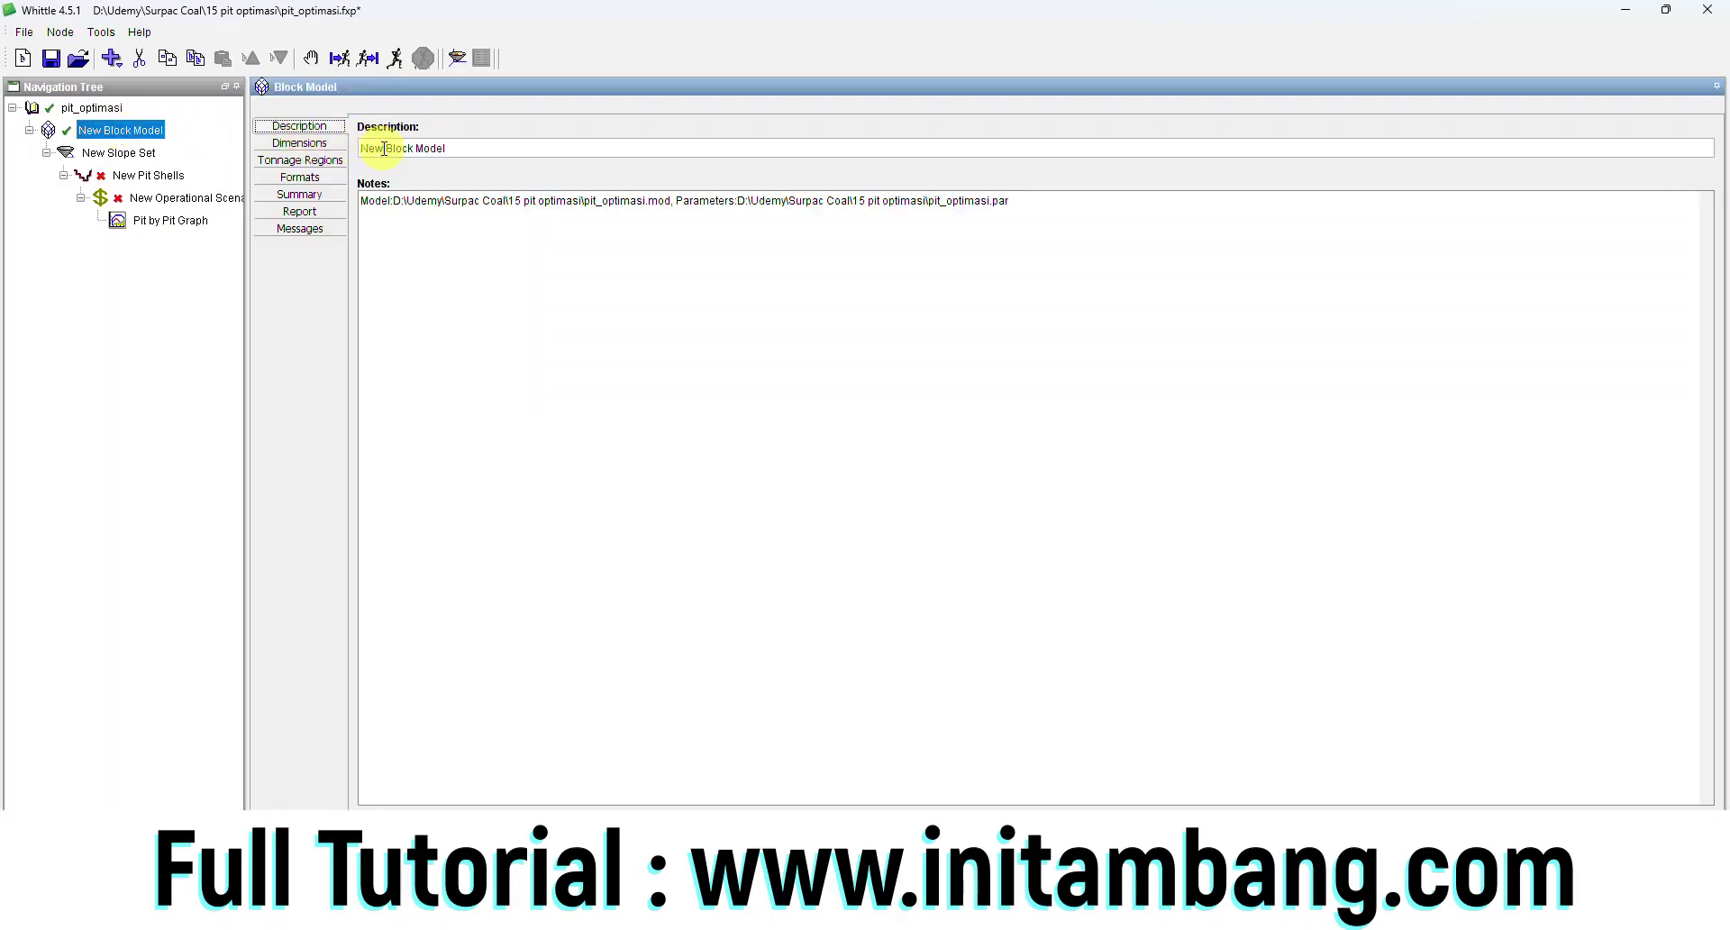
drag(384, 149, 341, 151)
text(pit)
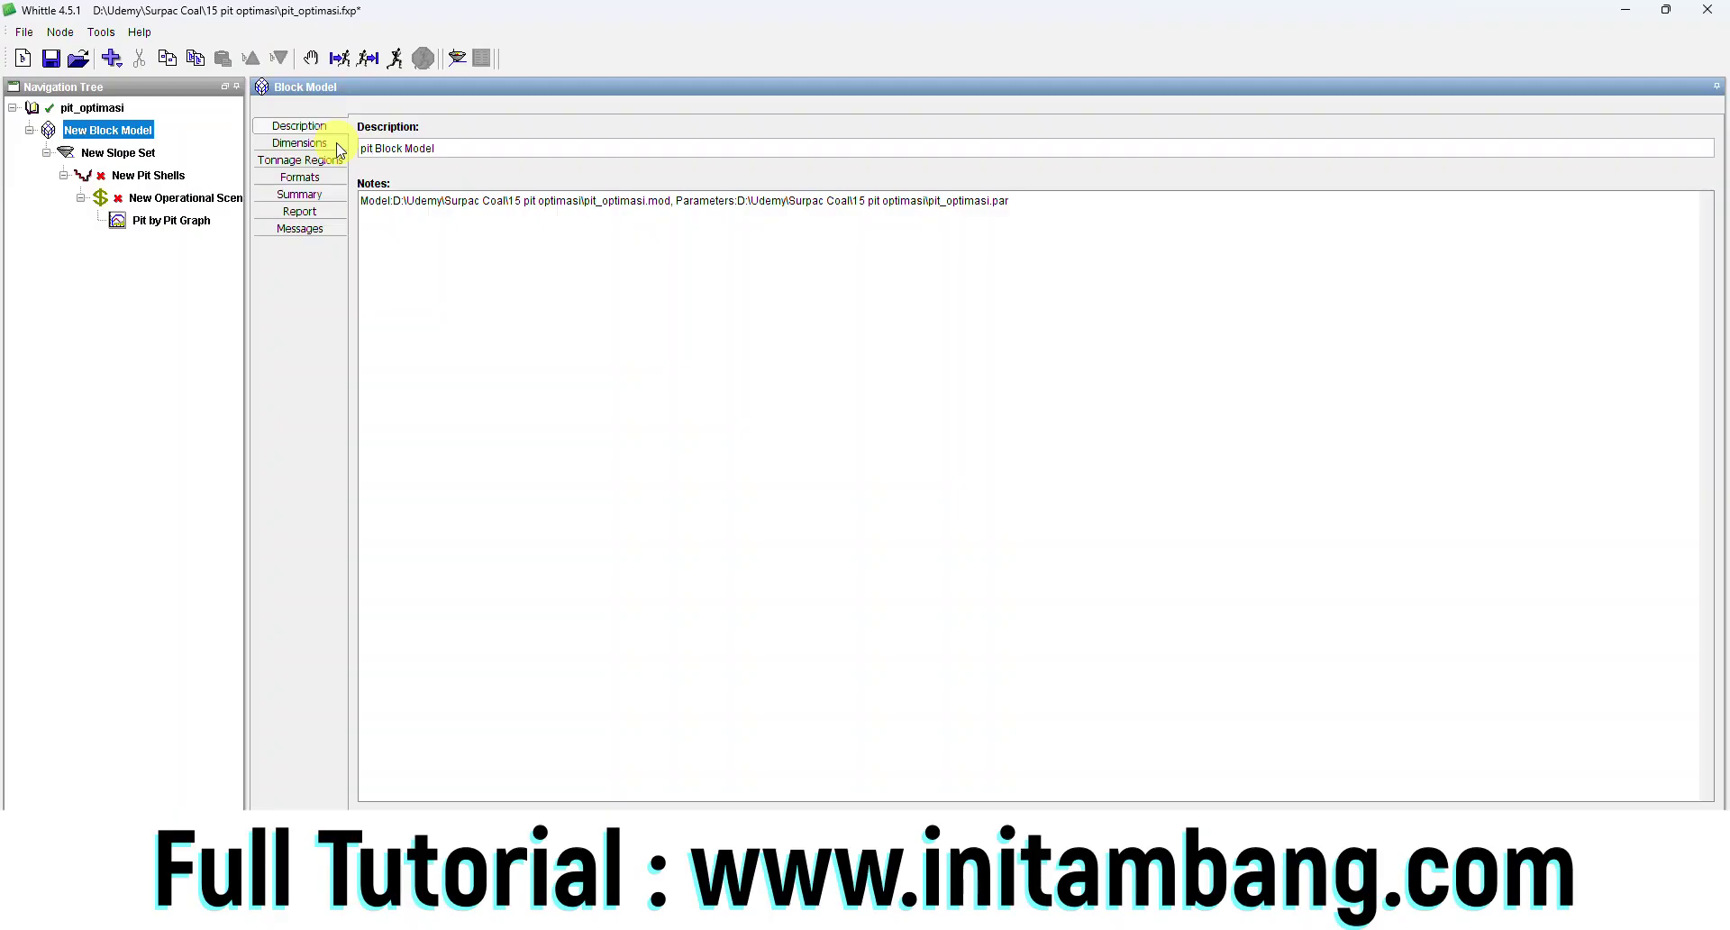
key(BackSpace)
key(BackSpace)
key(BackSpace)
text(optimasiO)
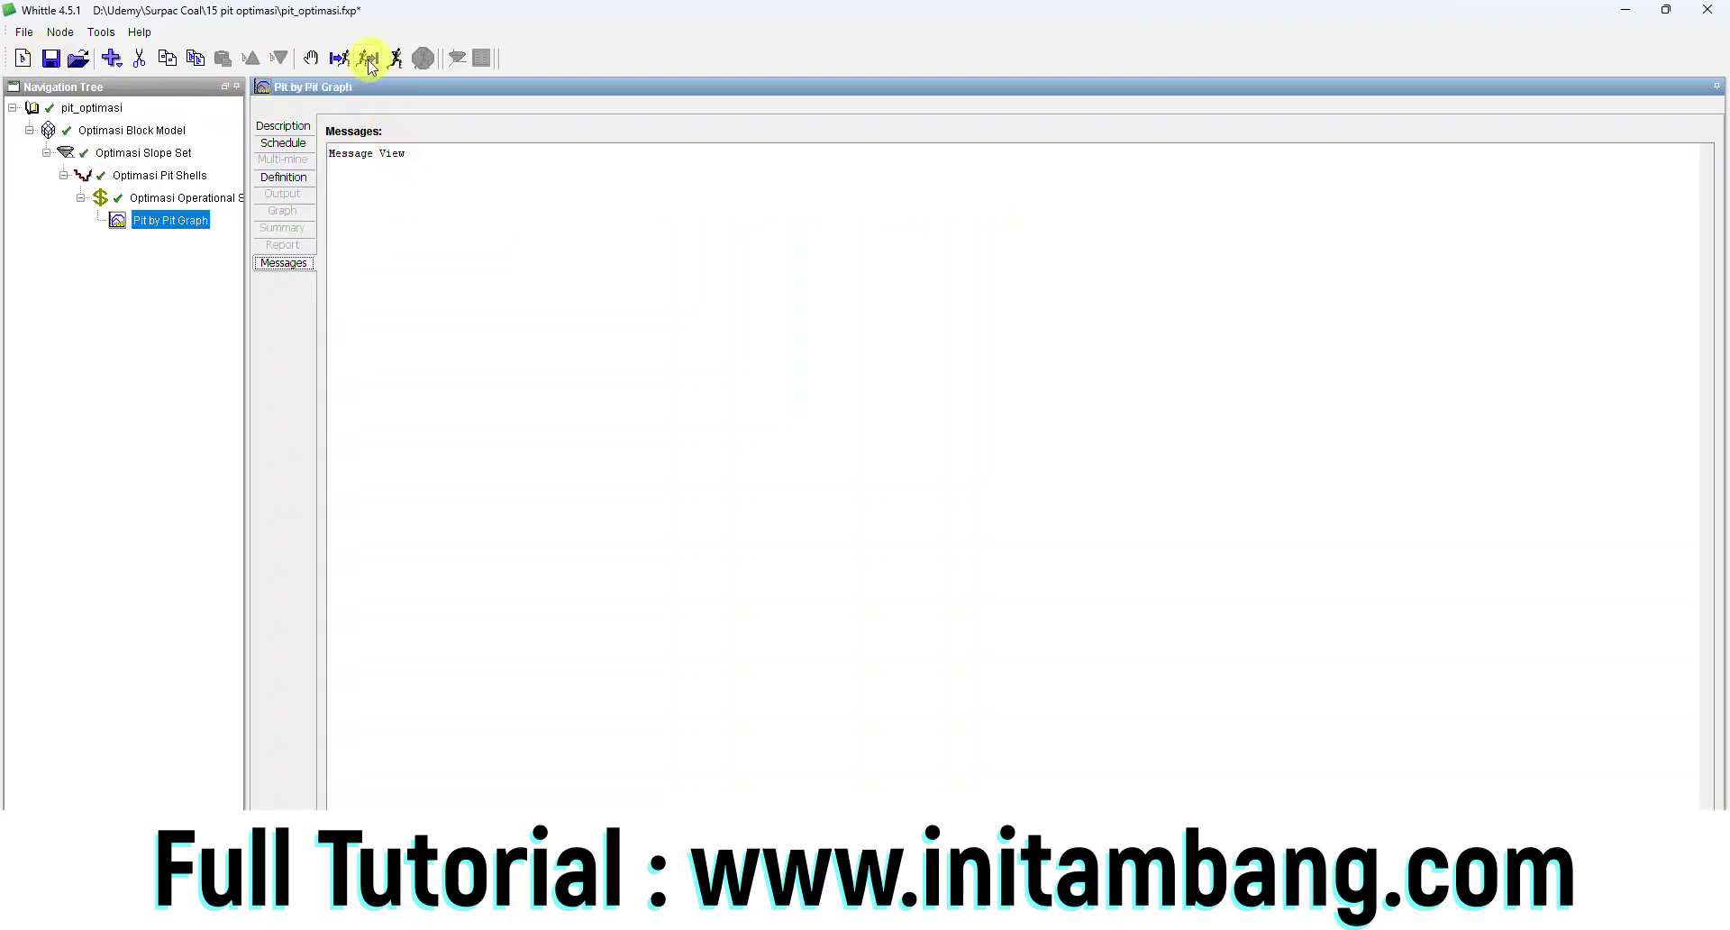
Step: Run the optimisation for the Pit by Pit Graph node and open its output table
click(367, 58)
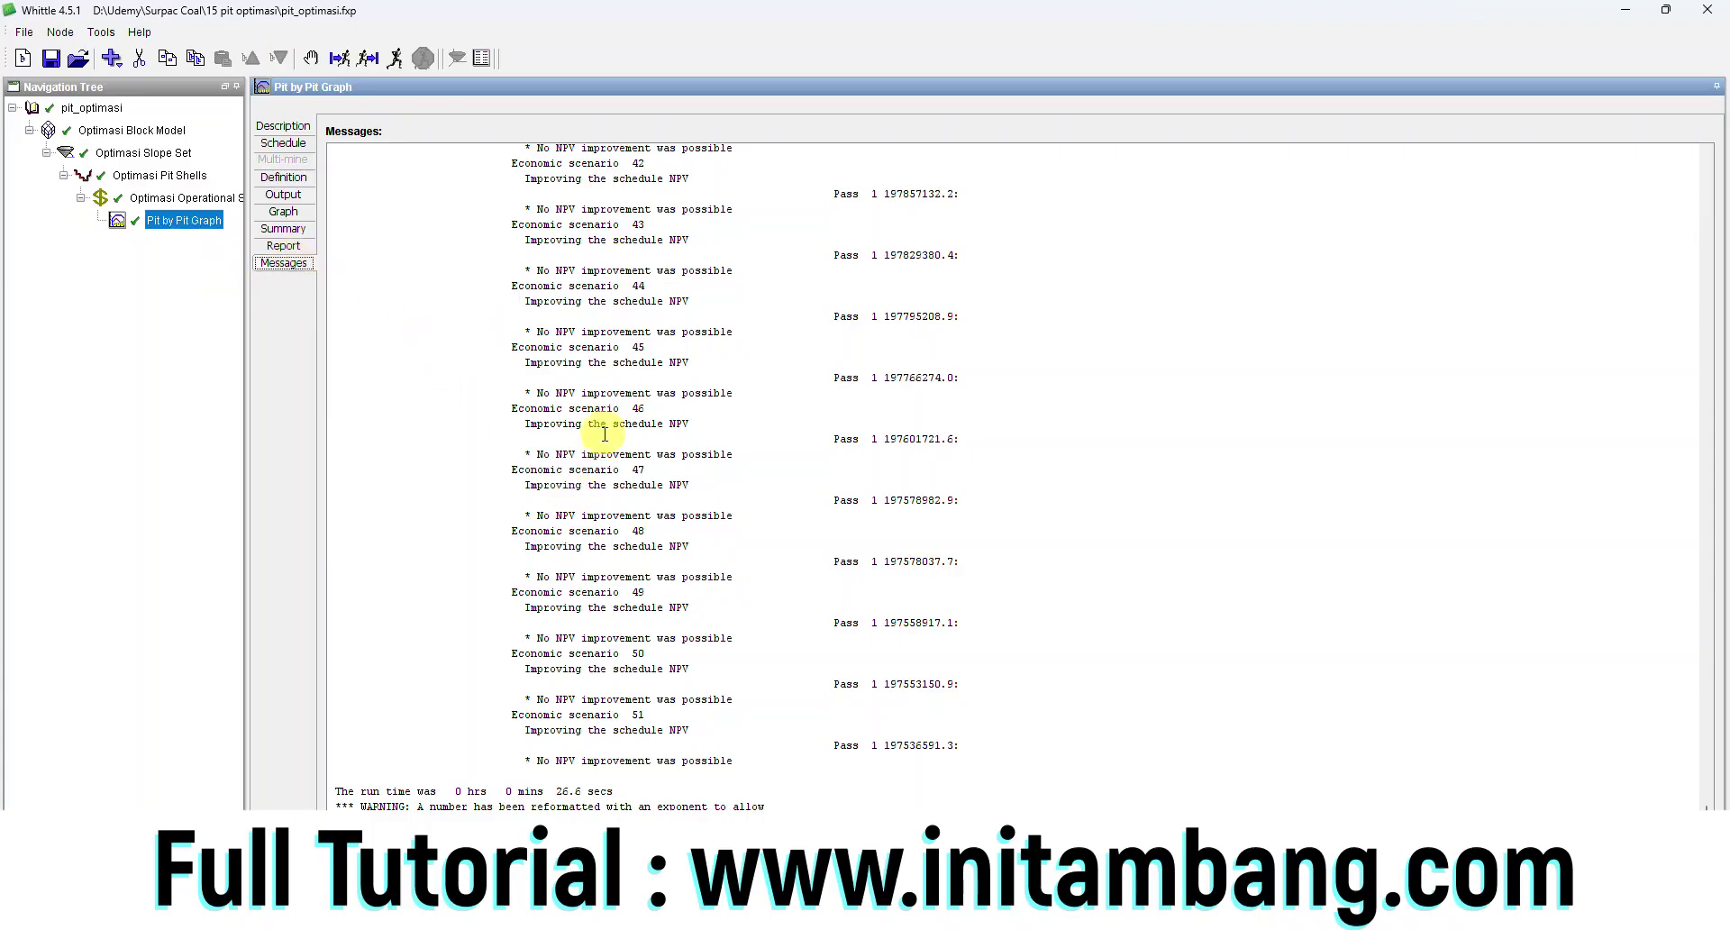
click(298, 197)
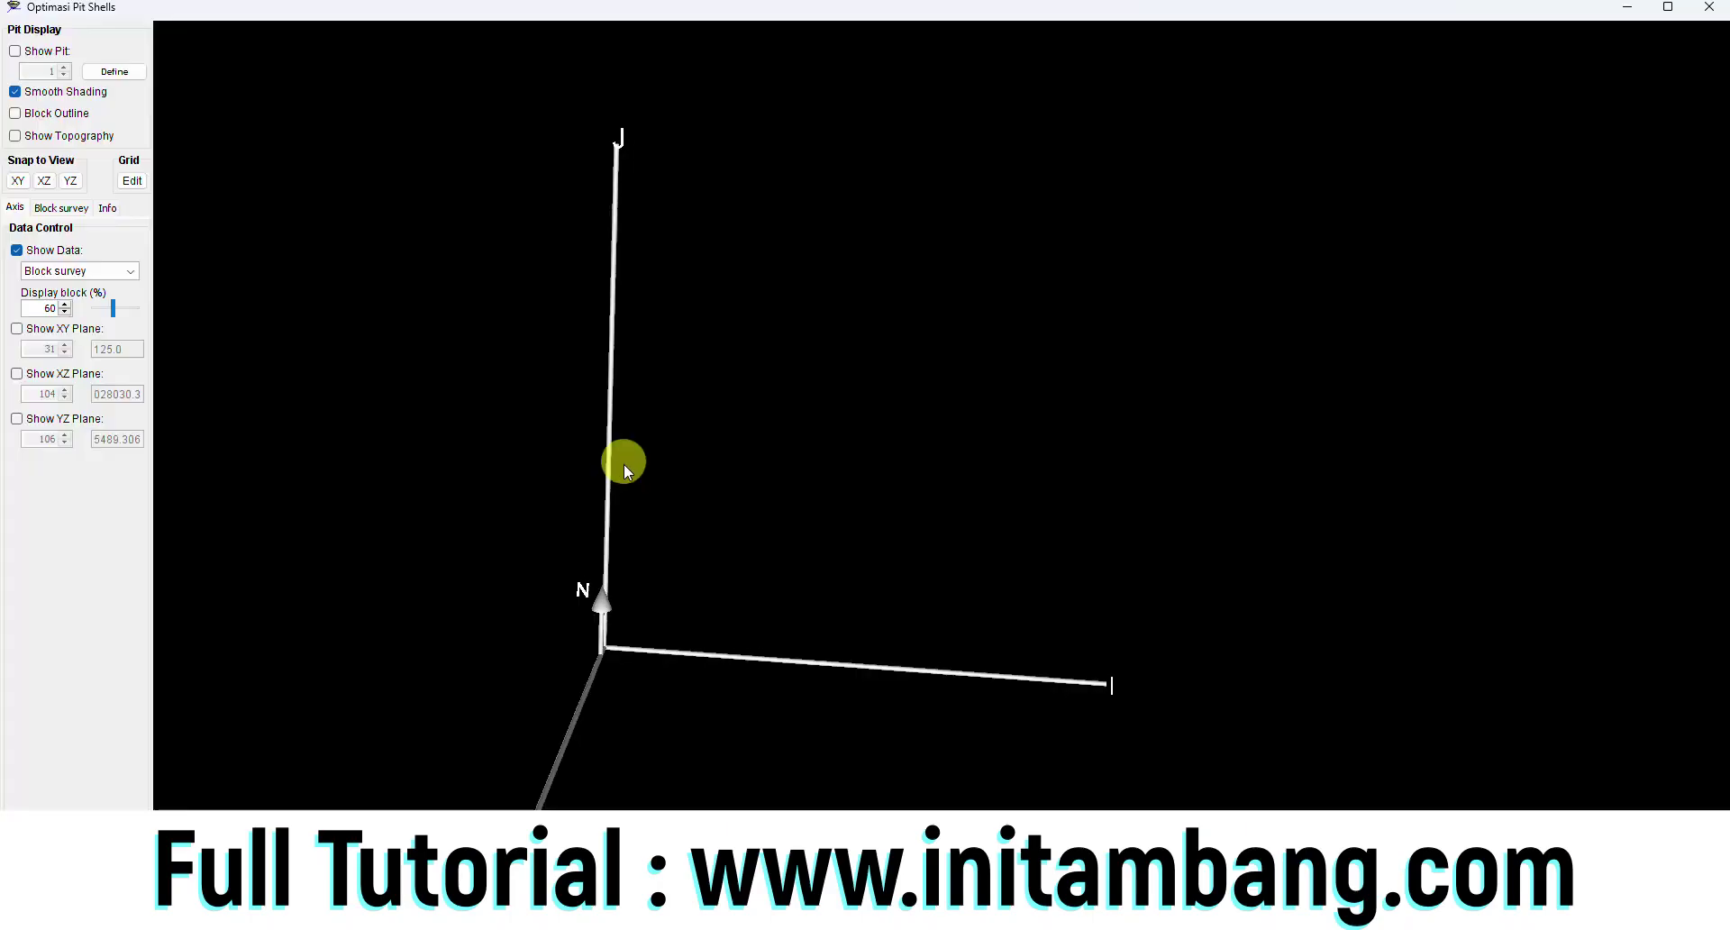
Step: Turn on the pit display in the Optimasi Pit Shells 3D viewer and inspect the pit from several angles
drag(618, 463, 622, 420)
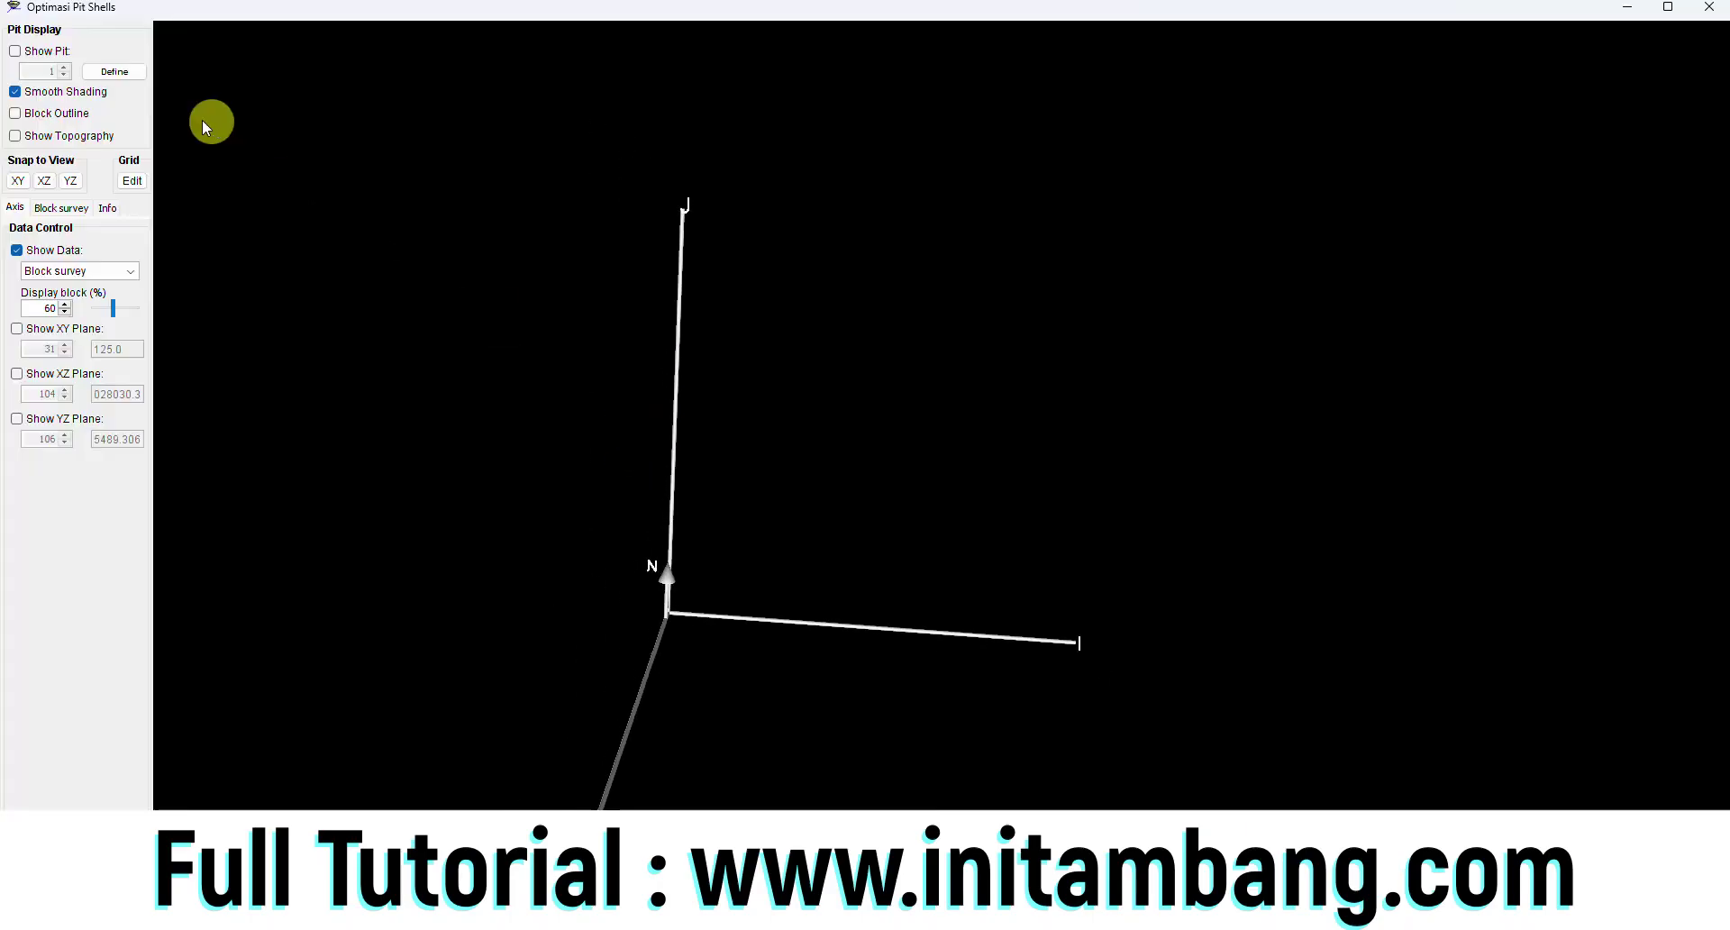
click(14, 51)
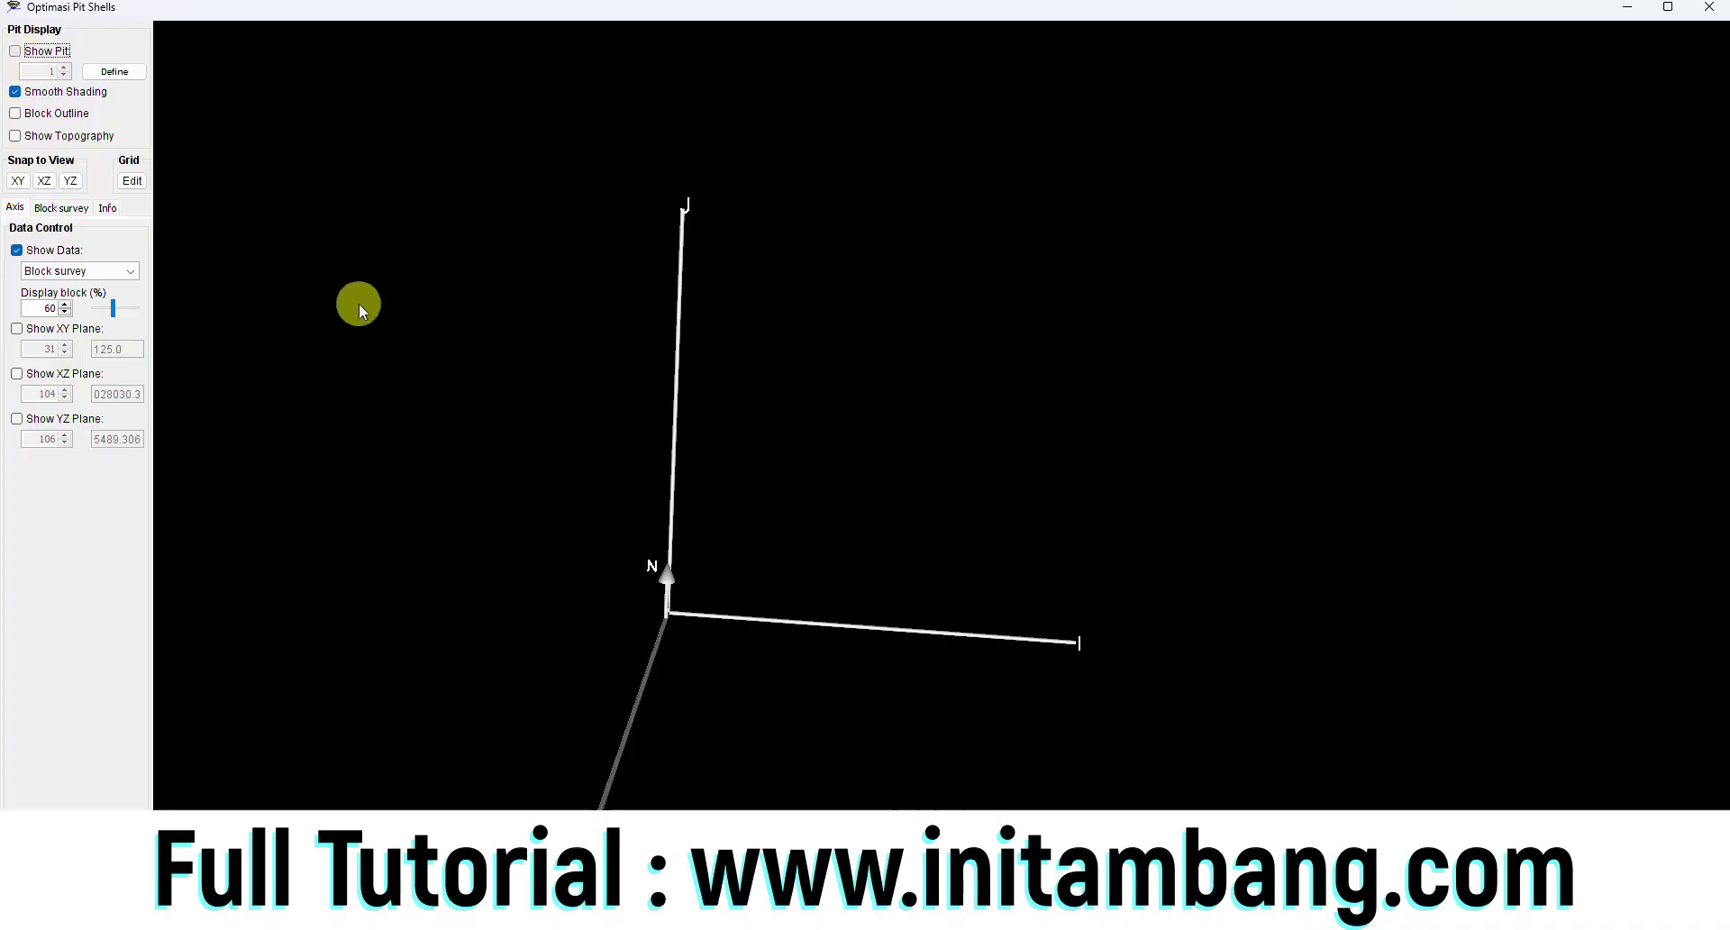
drag(931, 570, 784, 451)
drag(992, 587, 822, 569)
drag(759, 483, 923, 600)
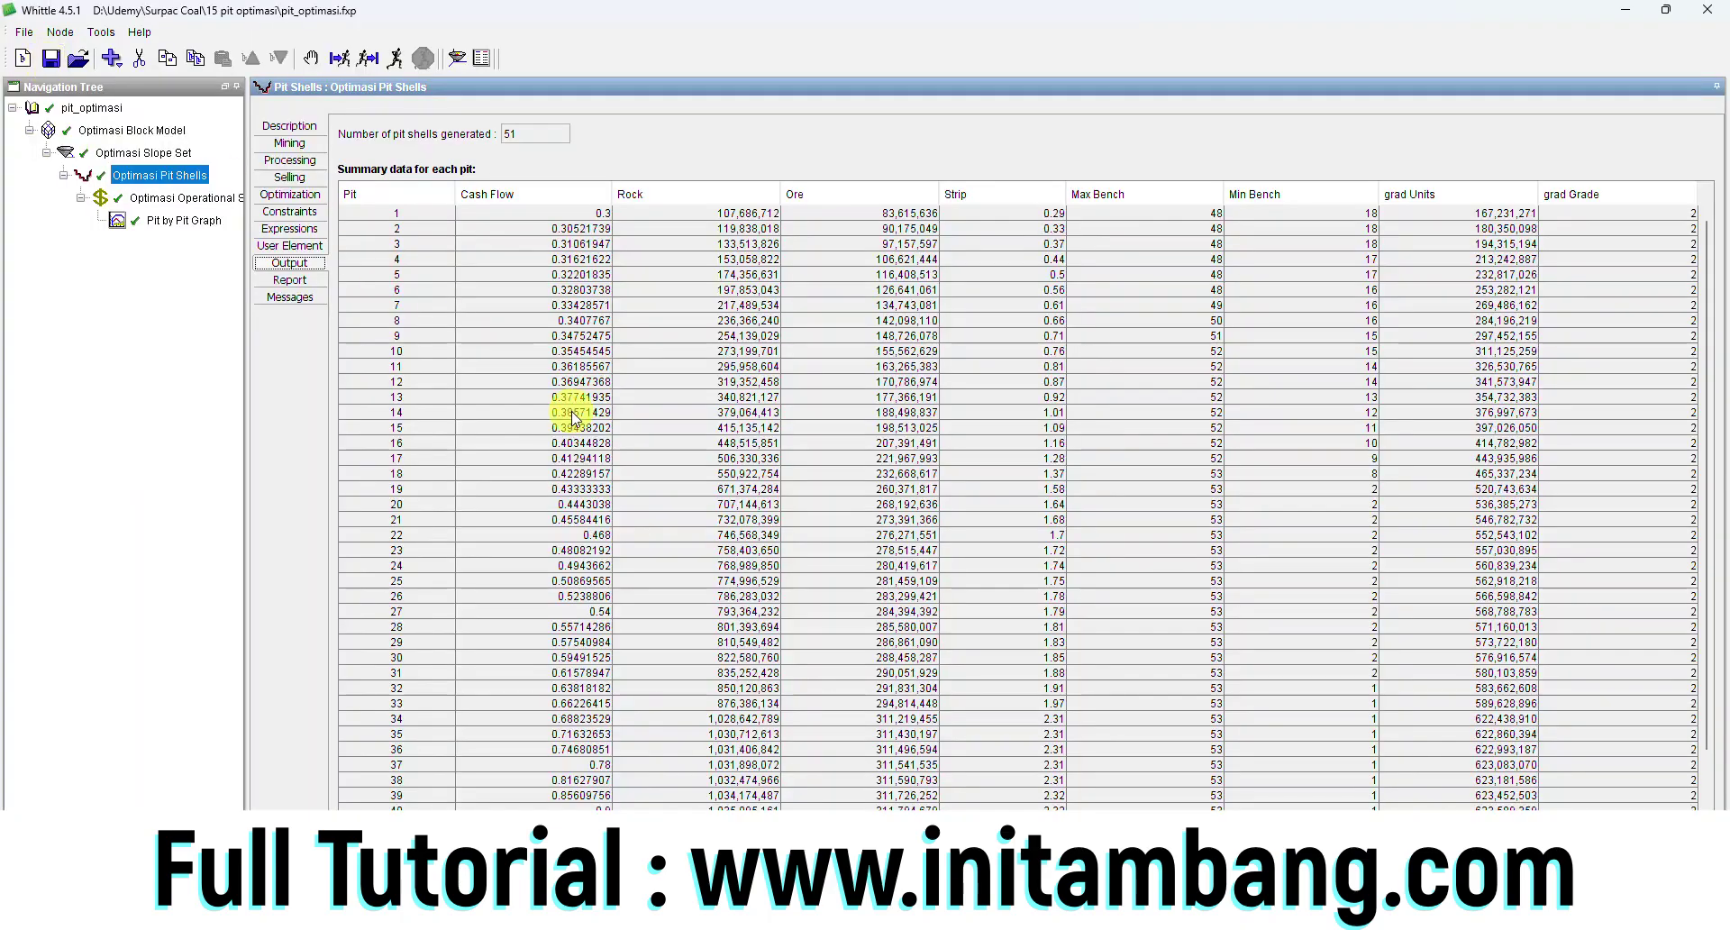
Step: Compare the pit shell summary with the Pit by Pit Graph output and pick out final pit 41
scroll(586, 667, down, 2)
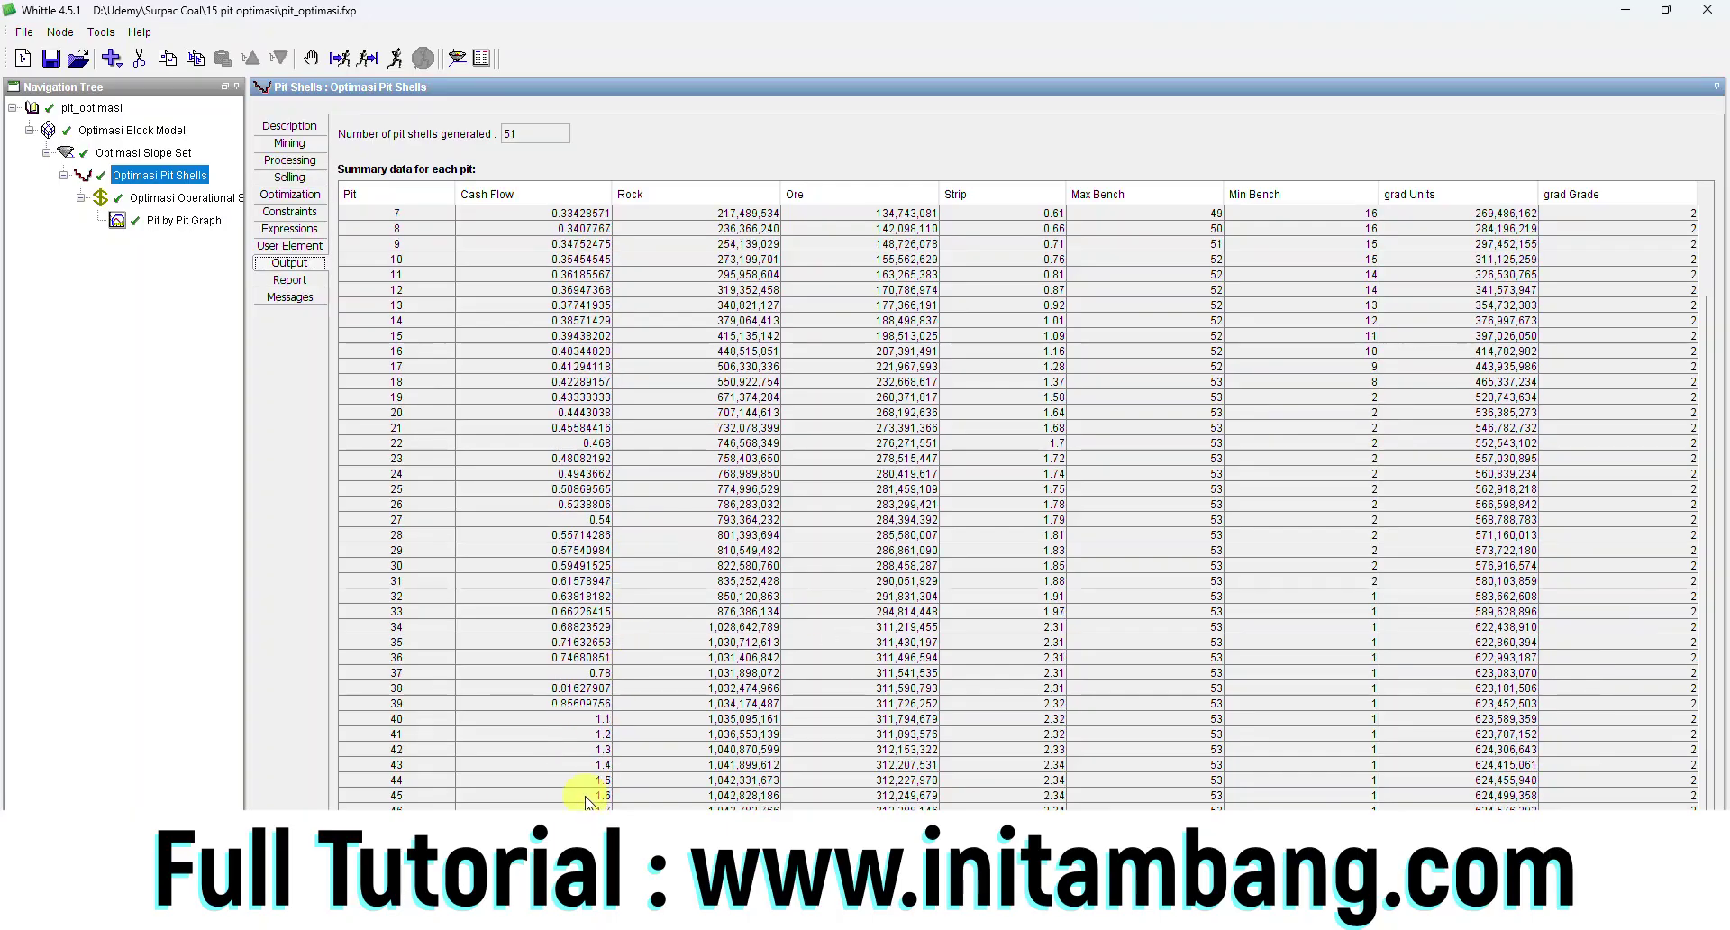
click(164, 222)
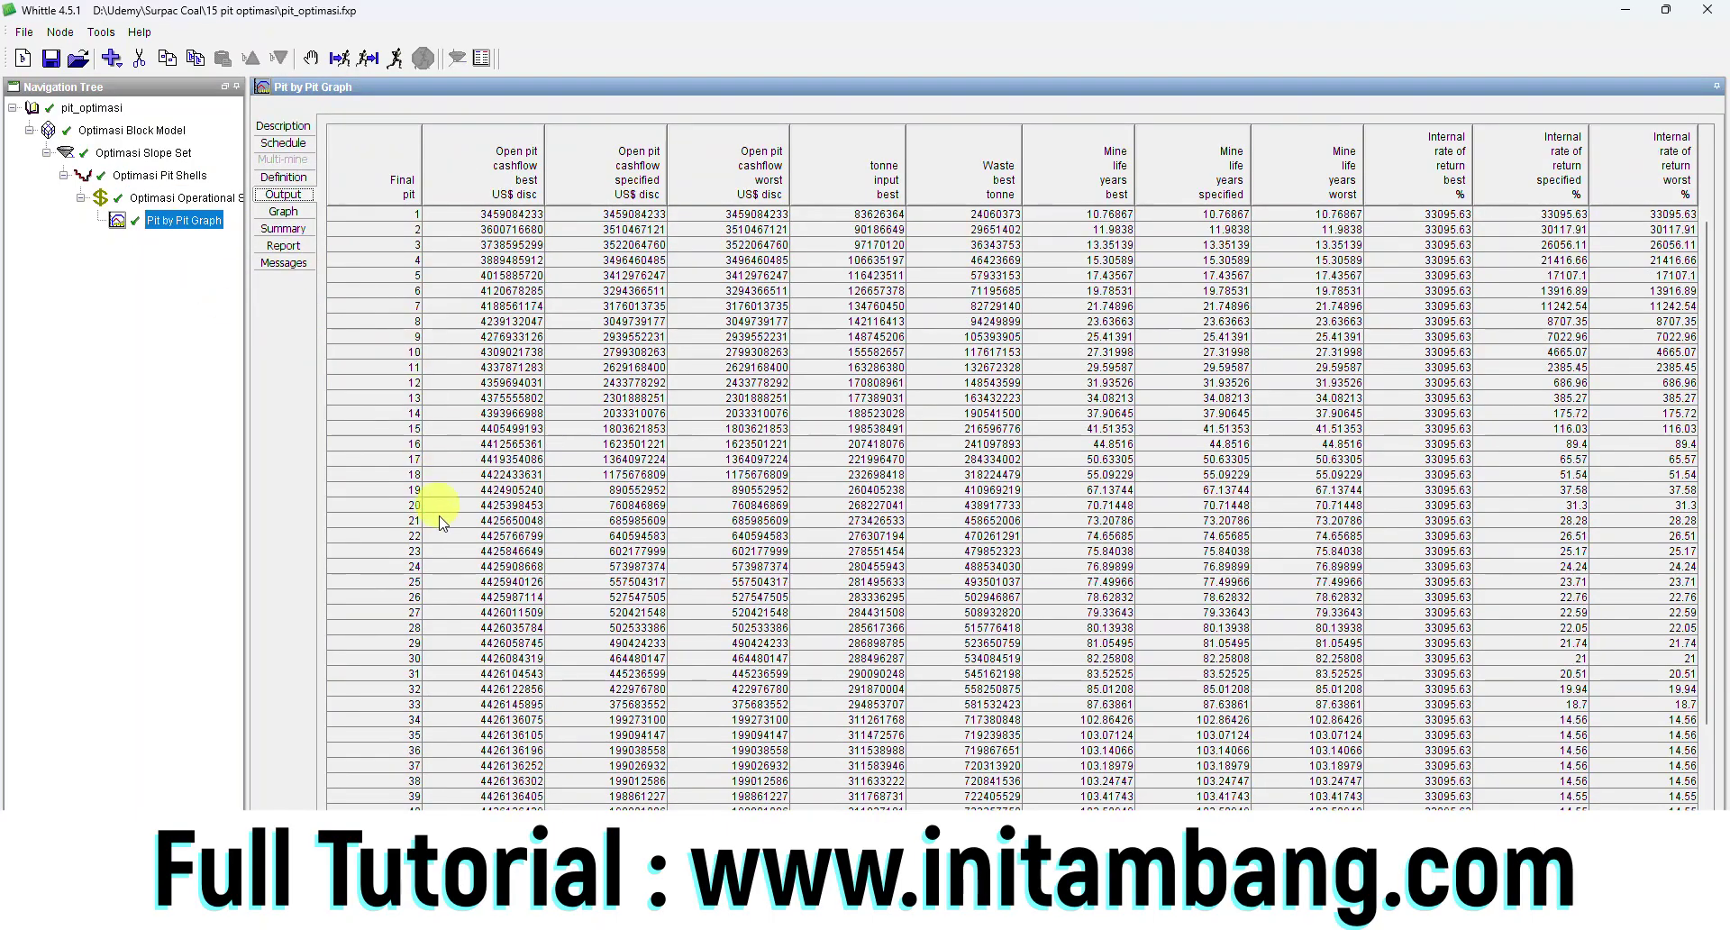
scroll(432, 559, down, 3)
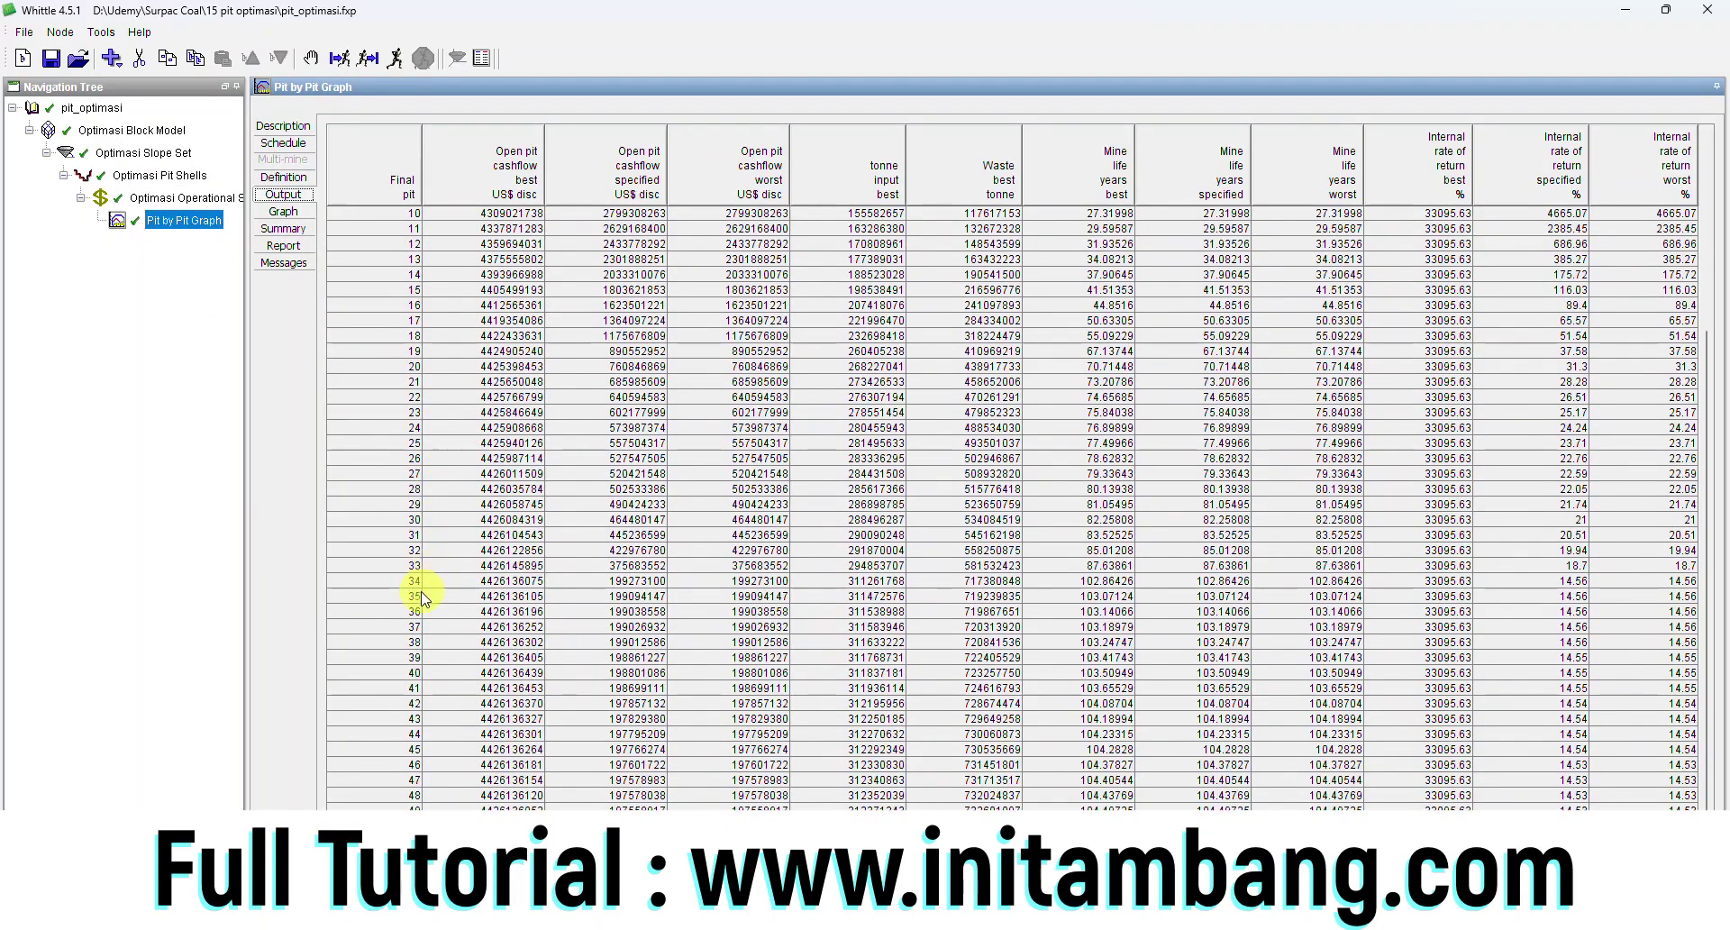
click(410, 690)
Step: Export pit shell 41 from Optimasi Pit Shells as a block outline DXF named pit_optimasi_41.dxf
click(151, 176)
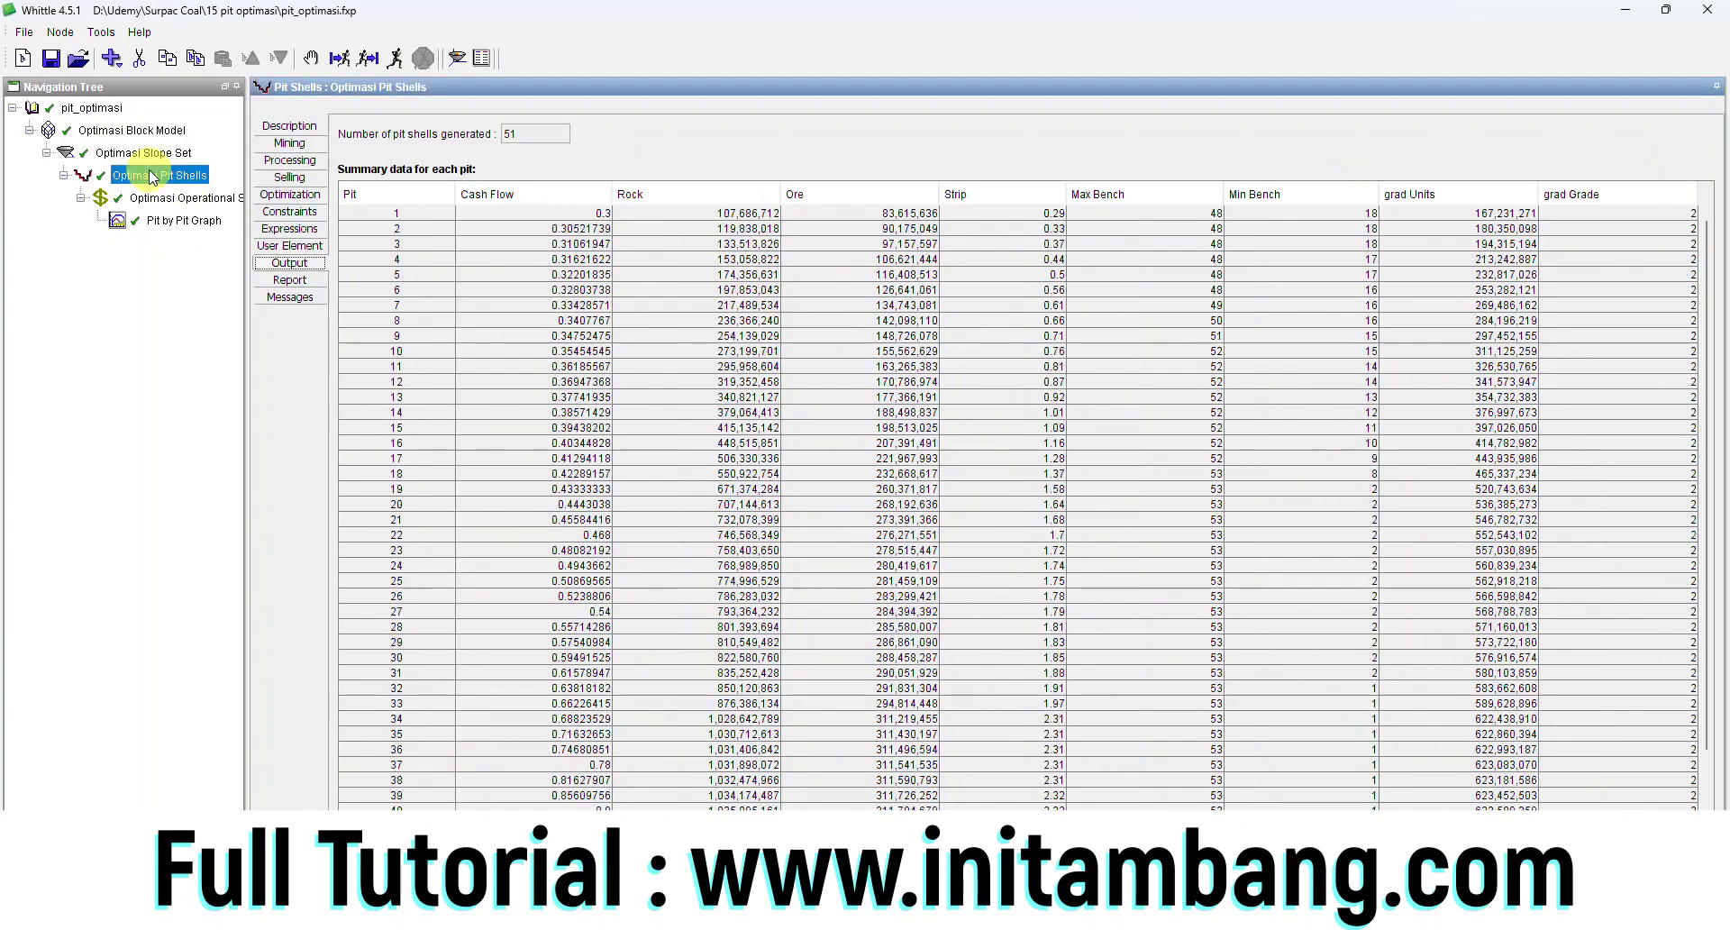
right_click(157, 178)
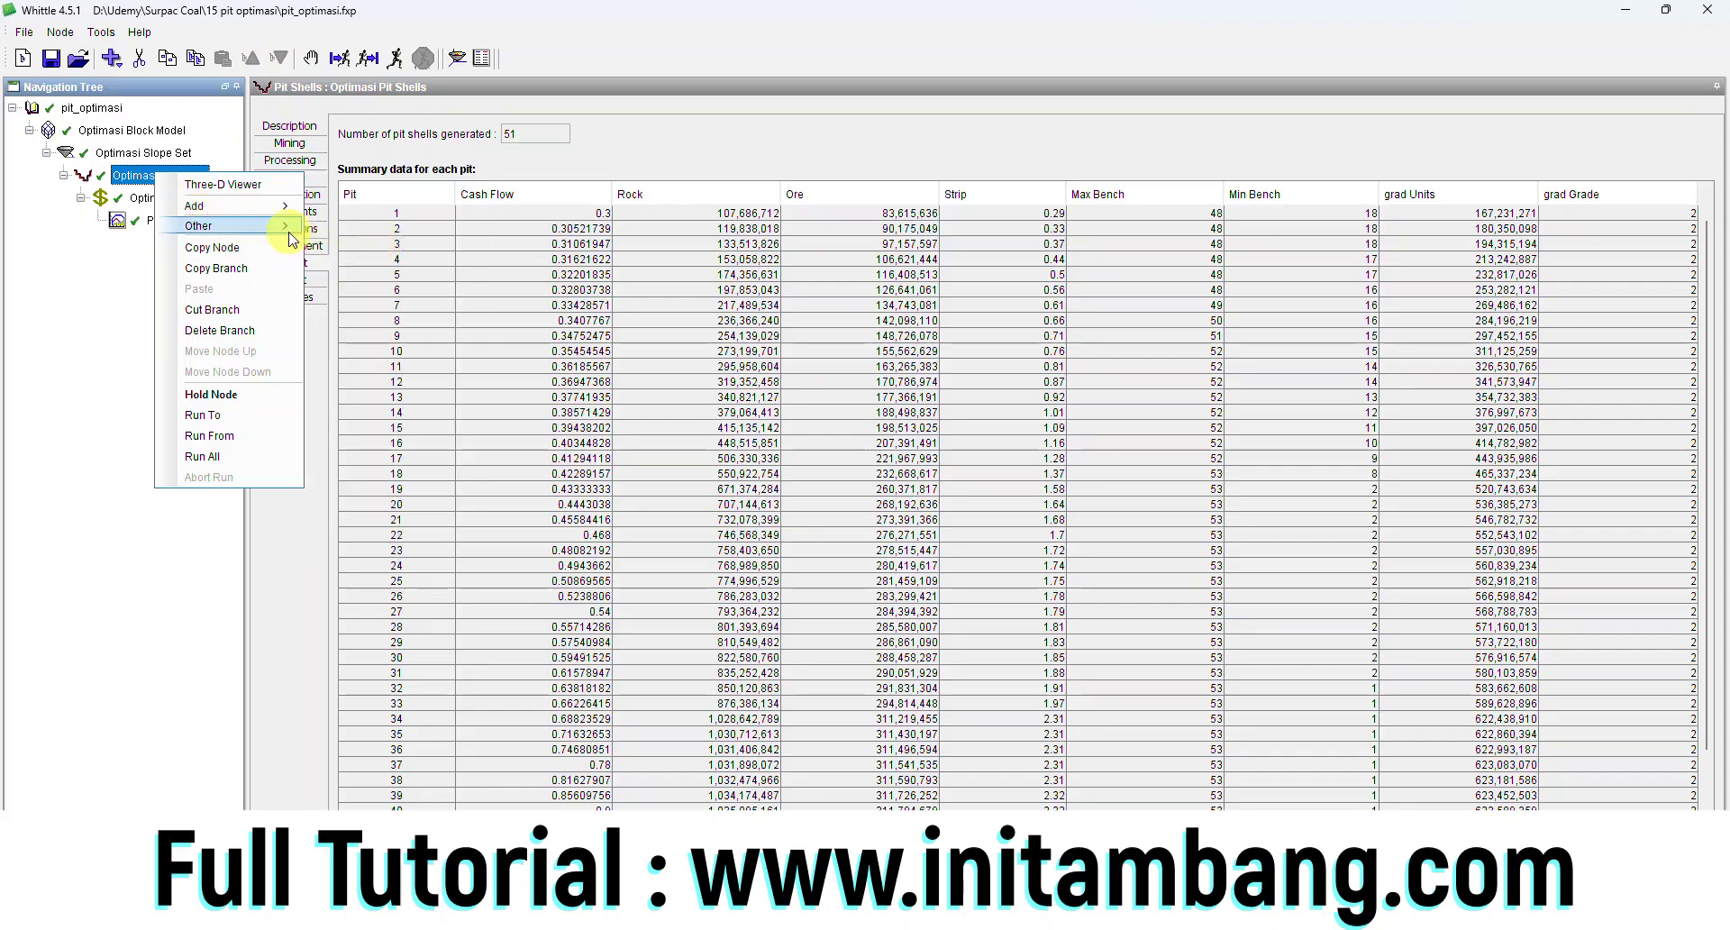
mouse_move(290, 226)
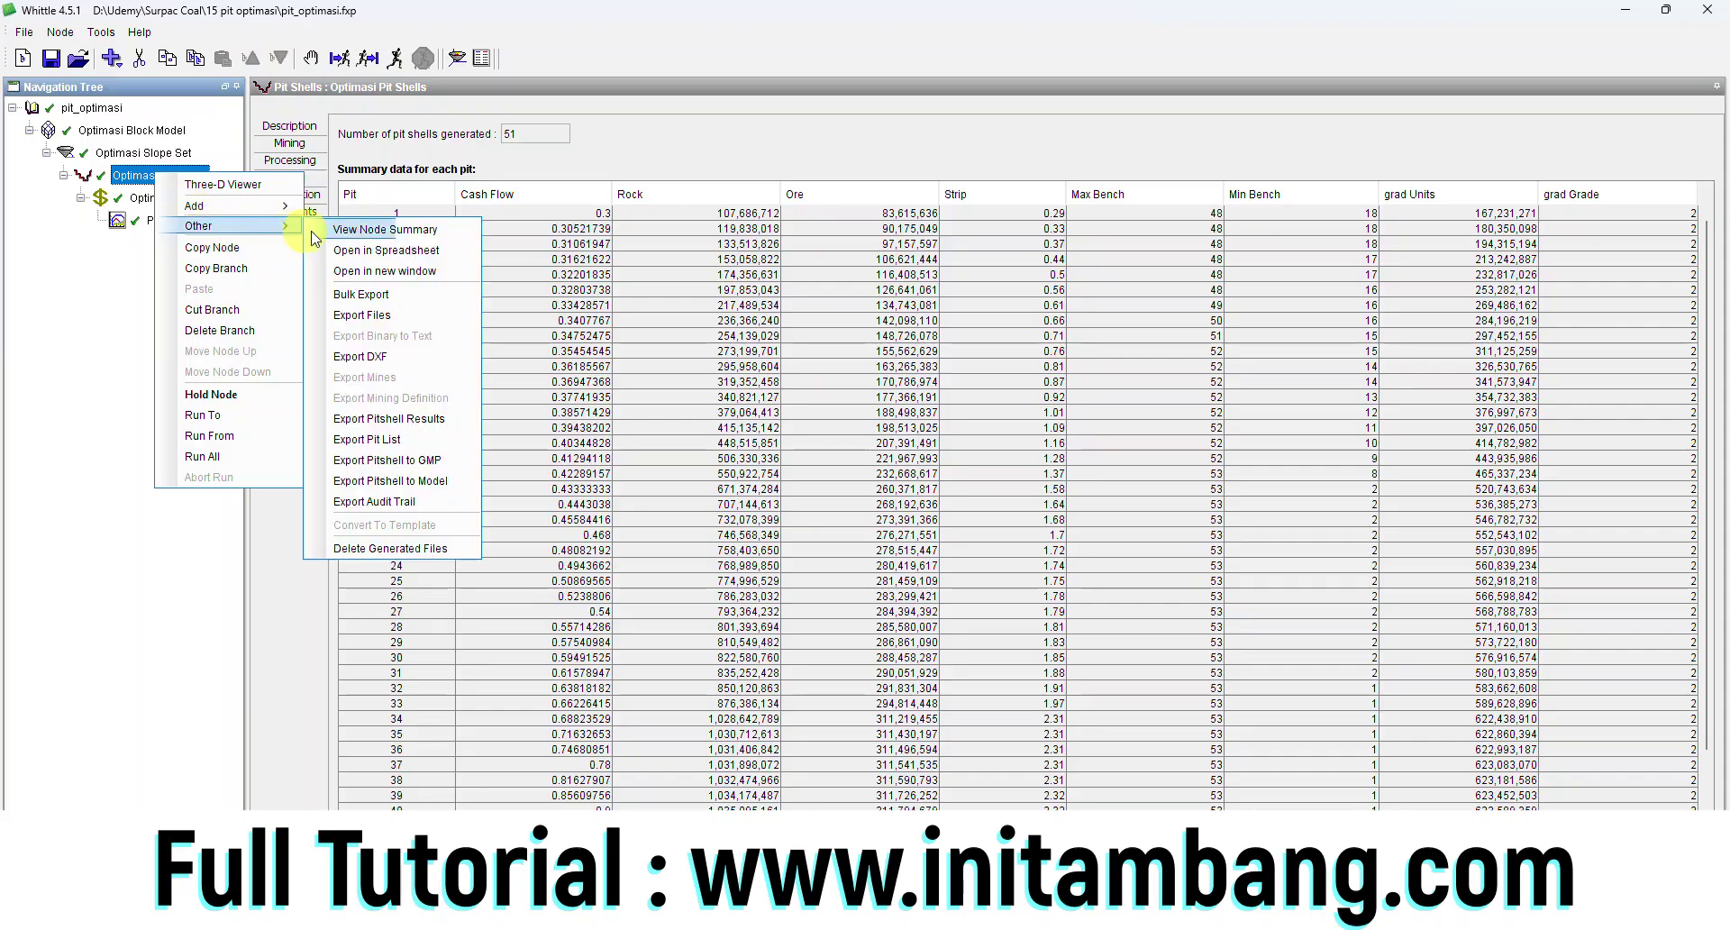
click(389, 356)
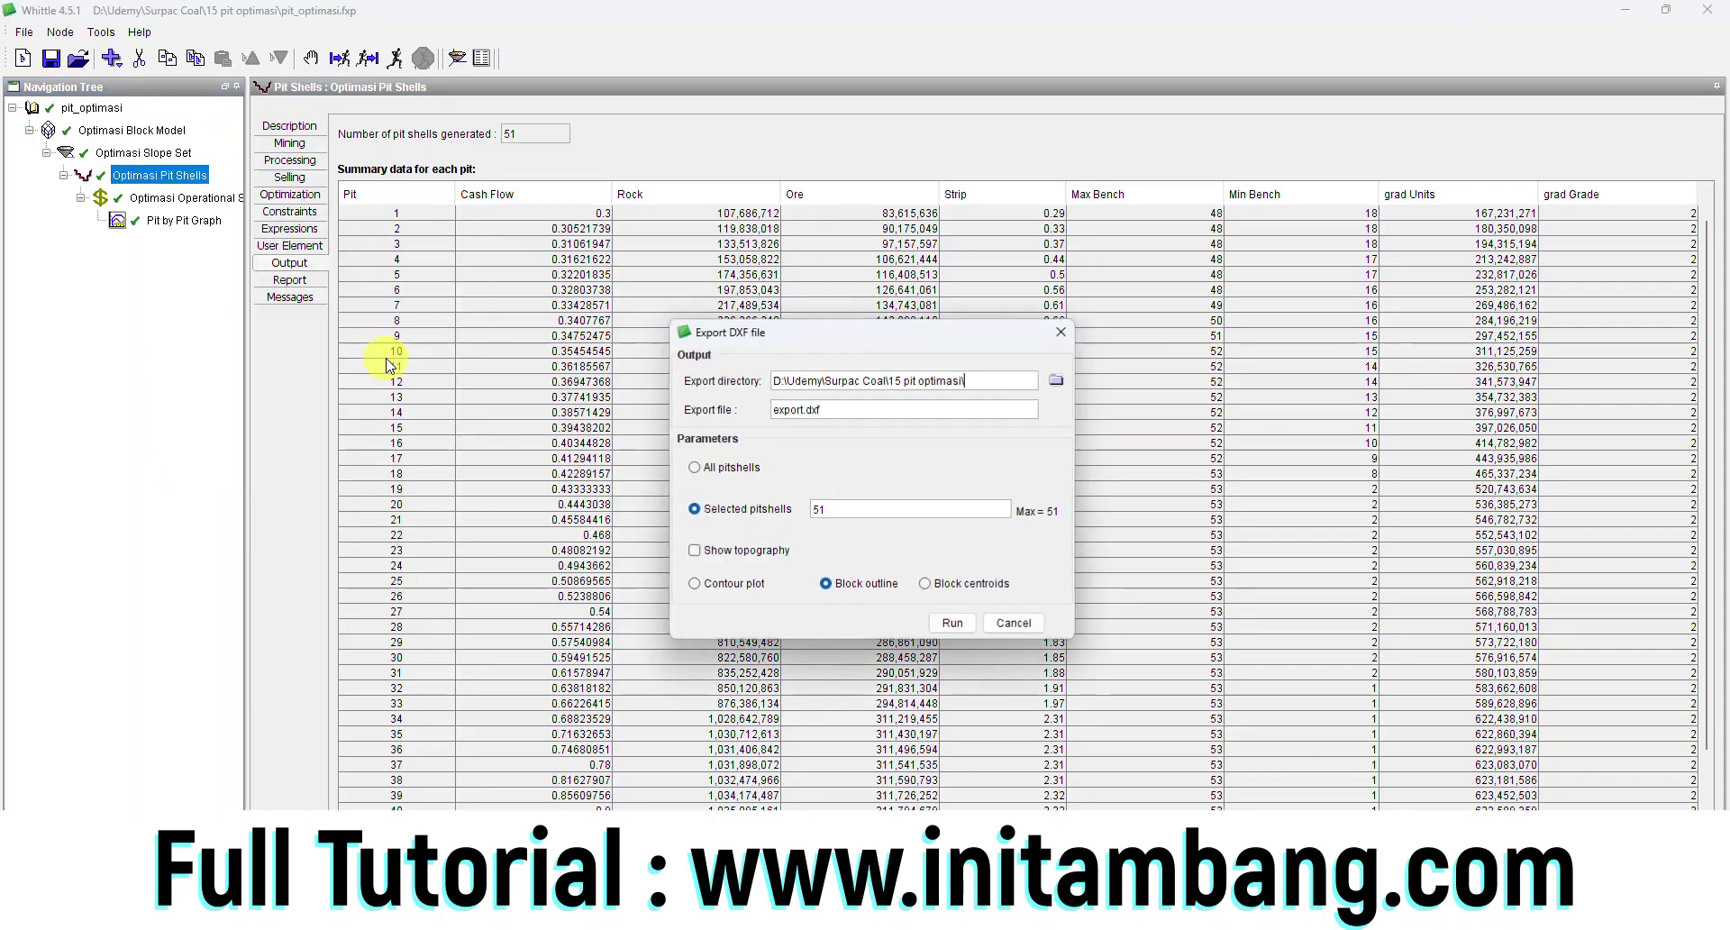
double_click(819, 512)
text(4)
double_click(804, 412)
text(pit_optimasi_41)
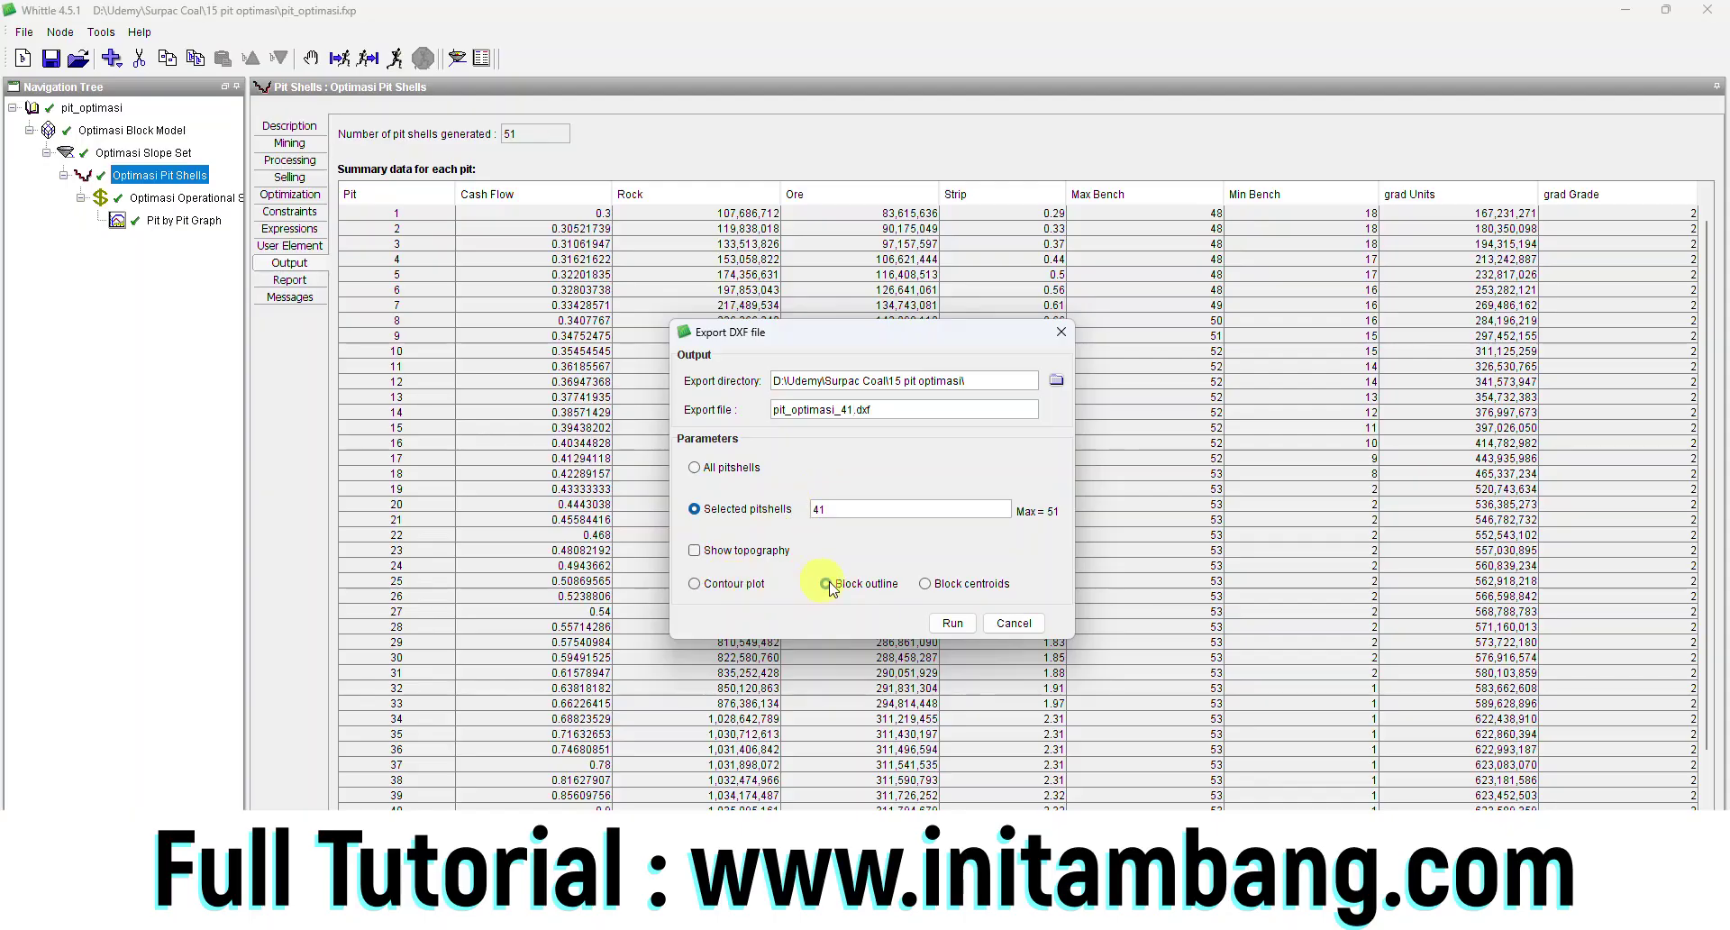
click(952, 623)
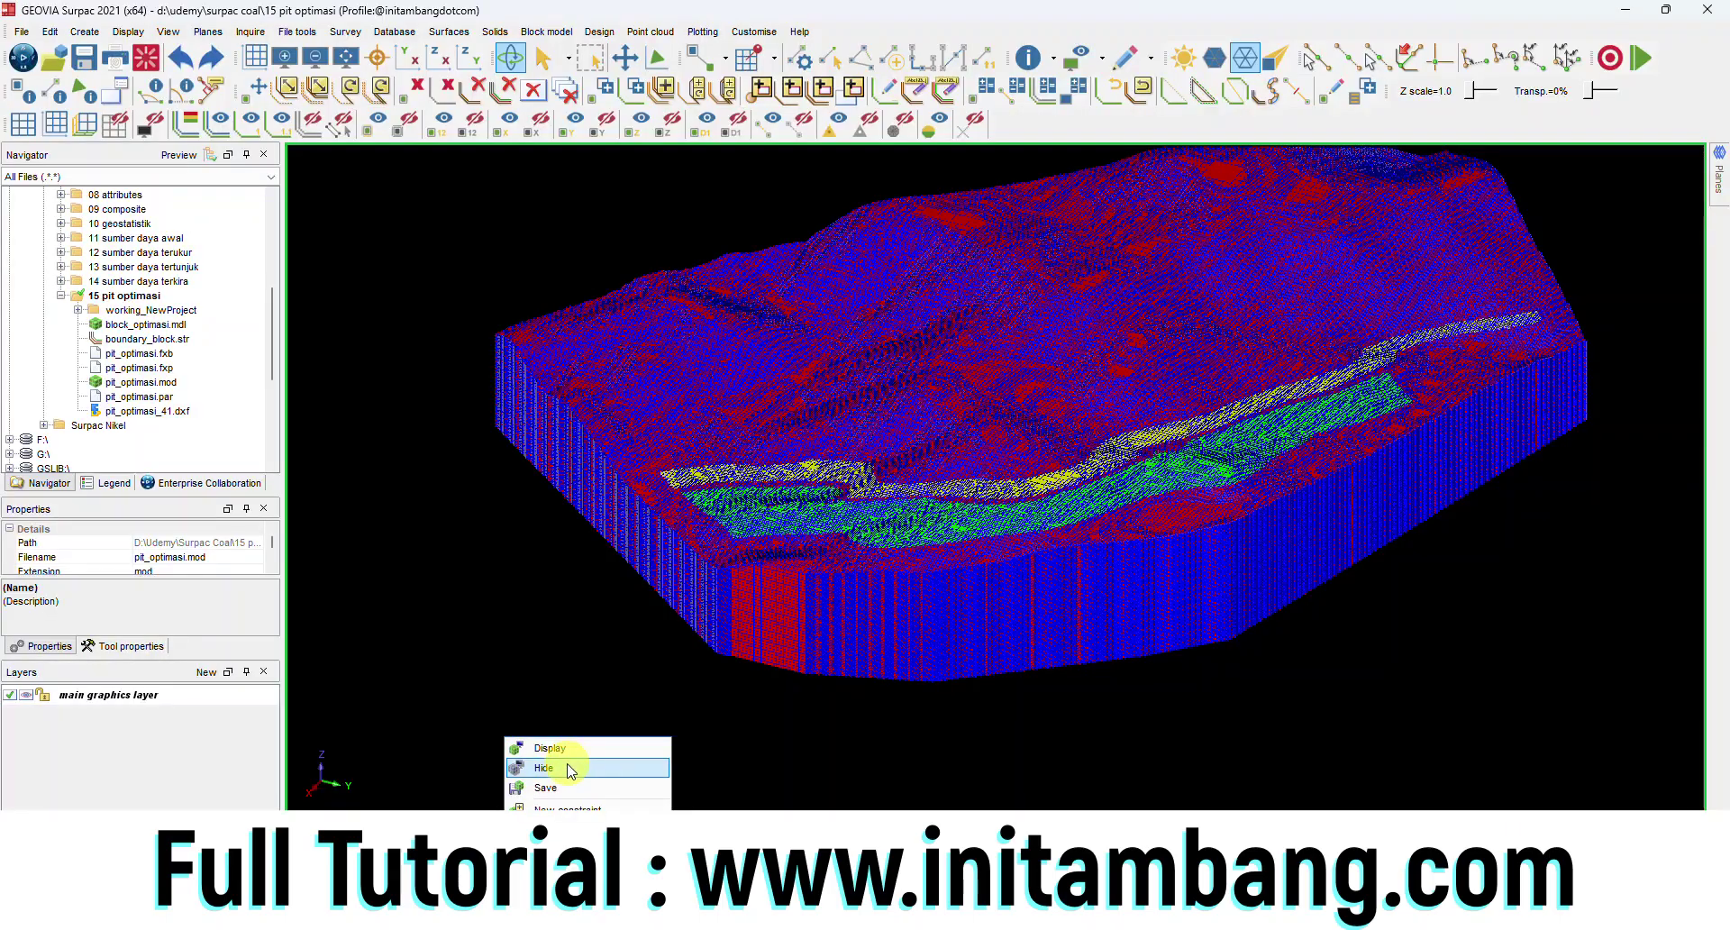
Step: Hide the block model, open pit_optimasi_41.dxf, and inspect the imported pit shell and its constrained blocks from several angles
click(571, 773)
click(153, 414)
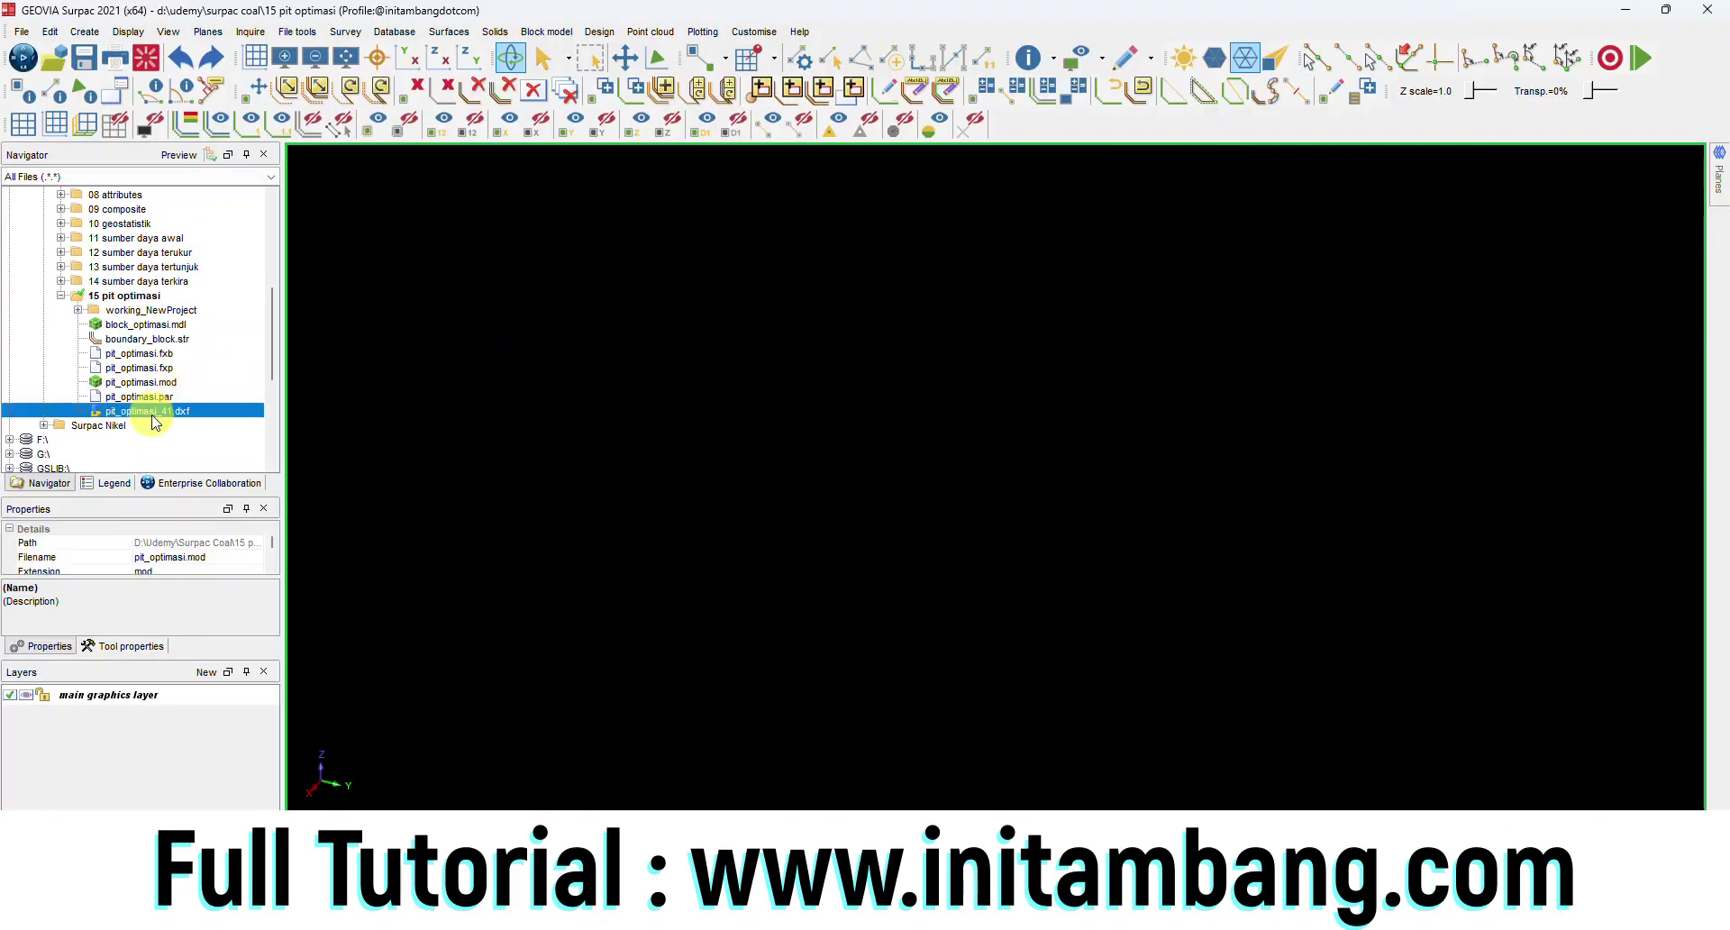
right_click(157, 419)
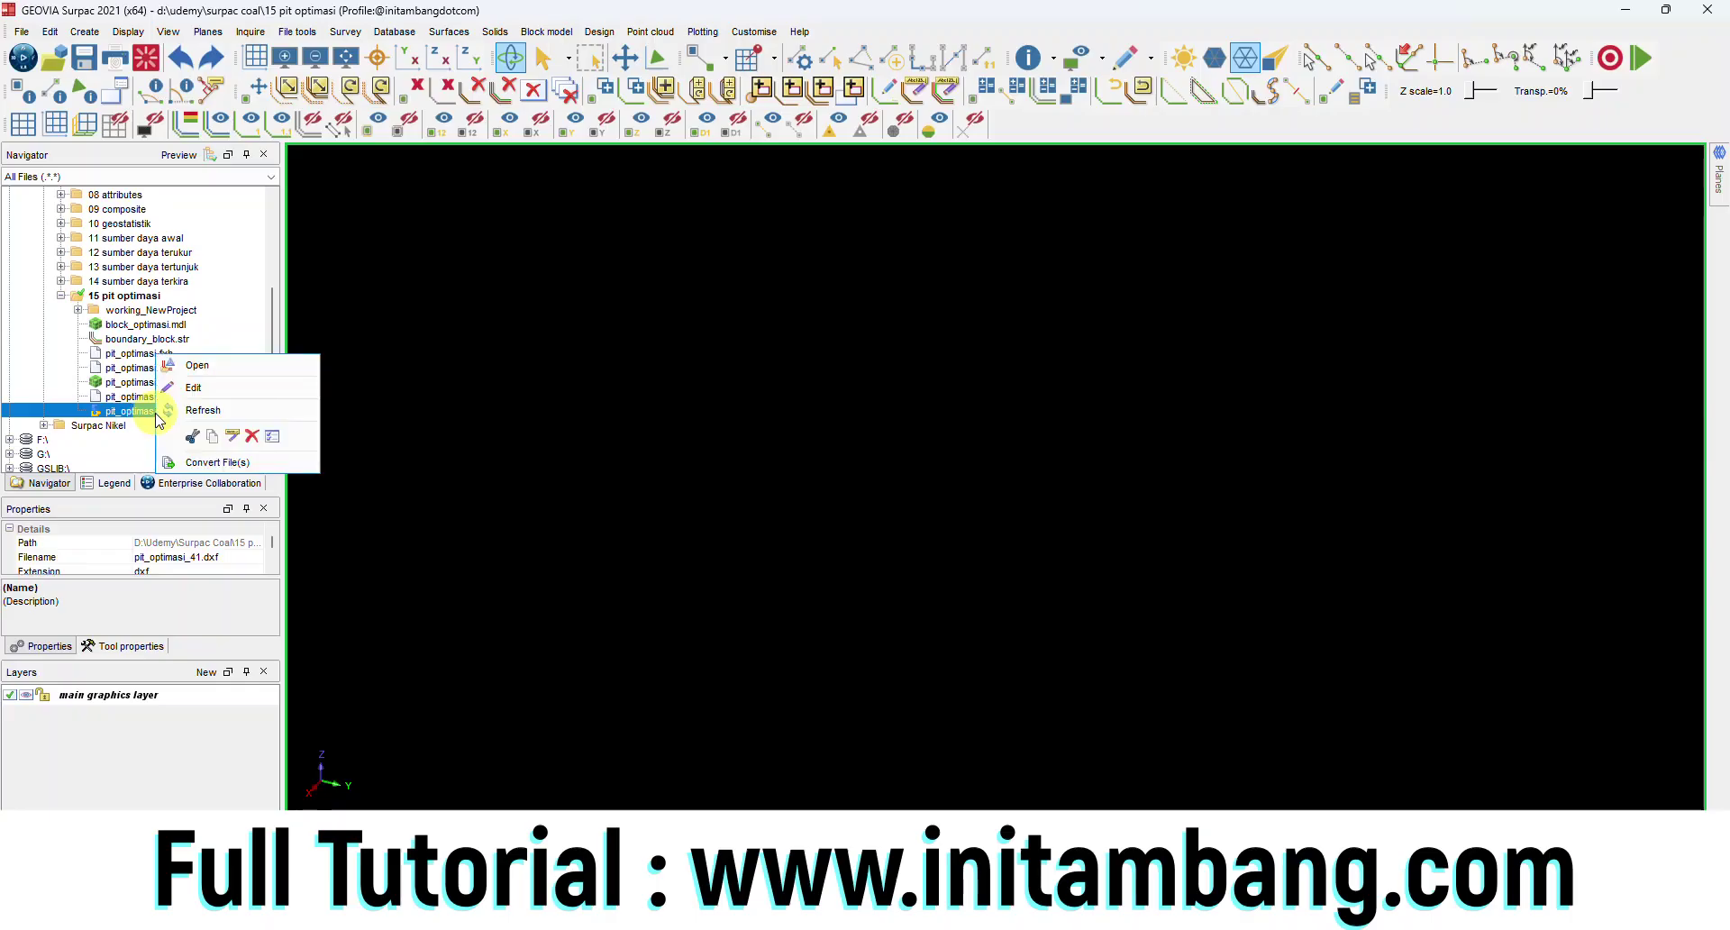
click(218, 367)
drag(938, 532, 1036, 494)
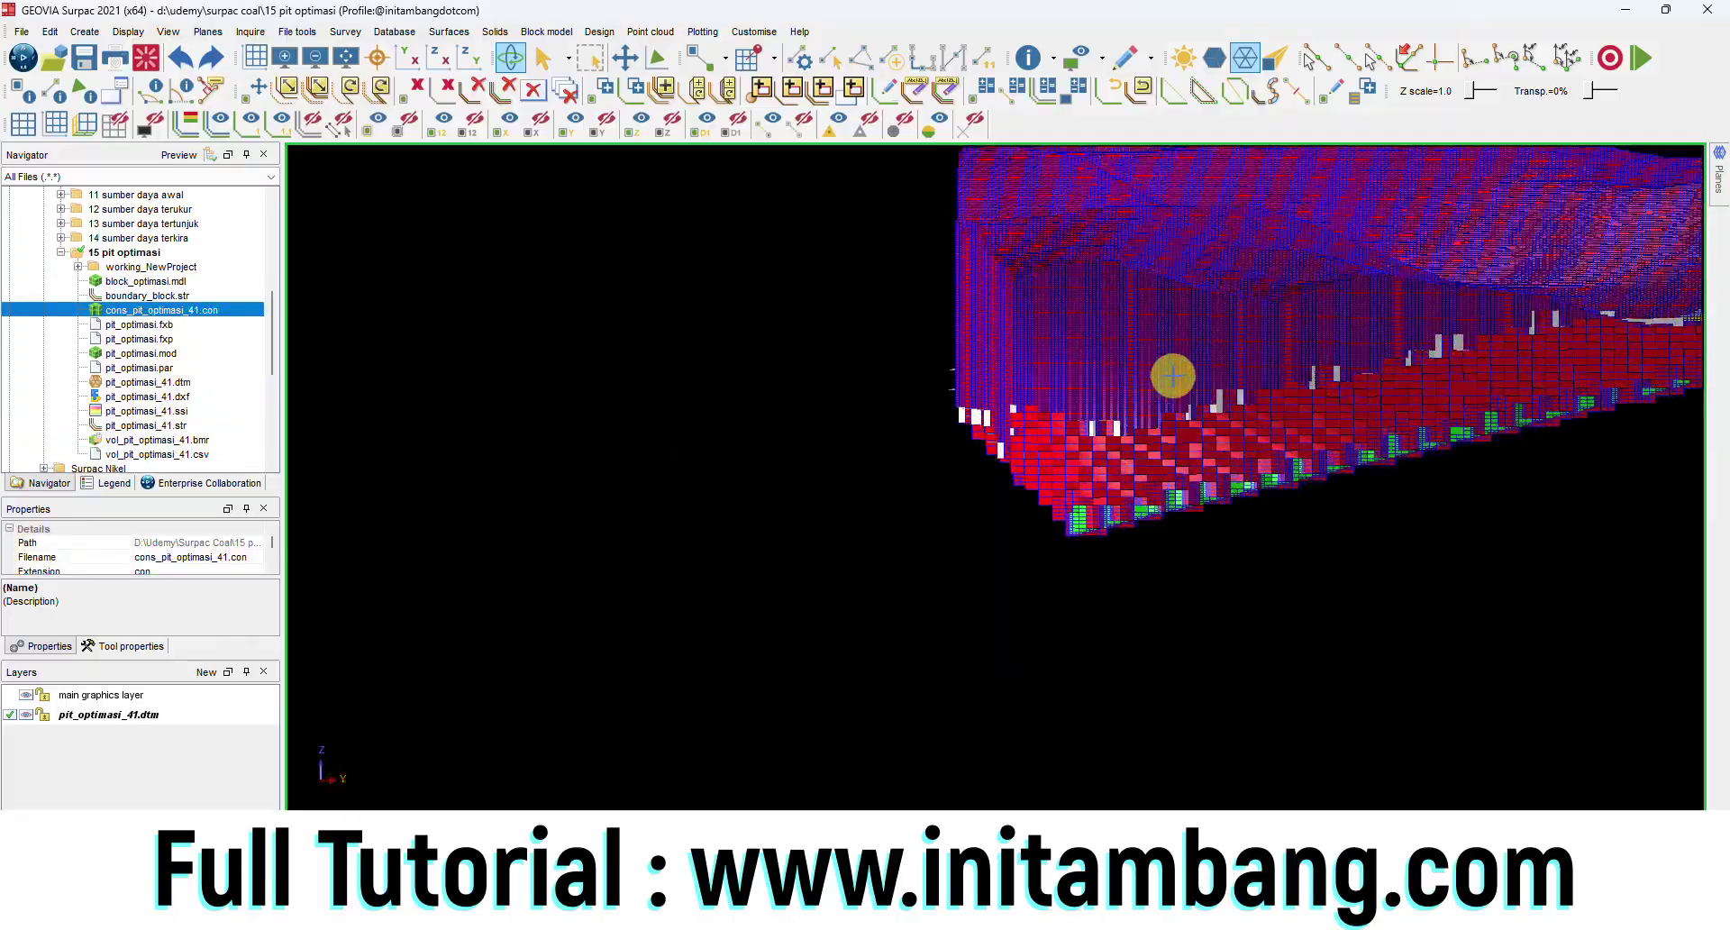
drag(1172, 375, 1060, 521)
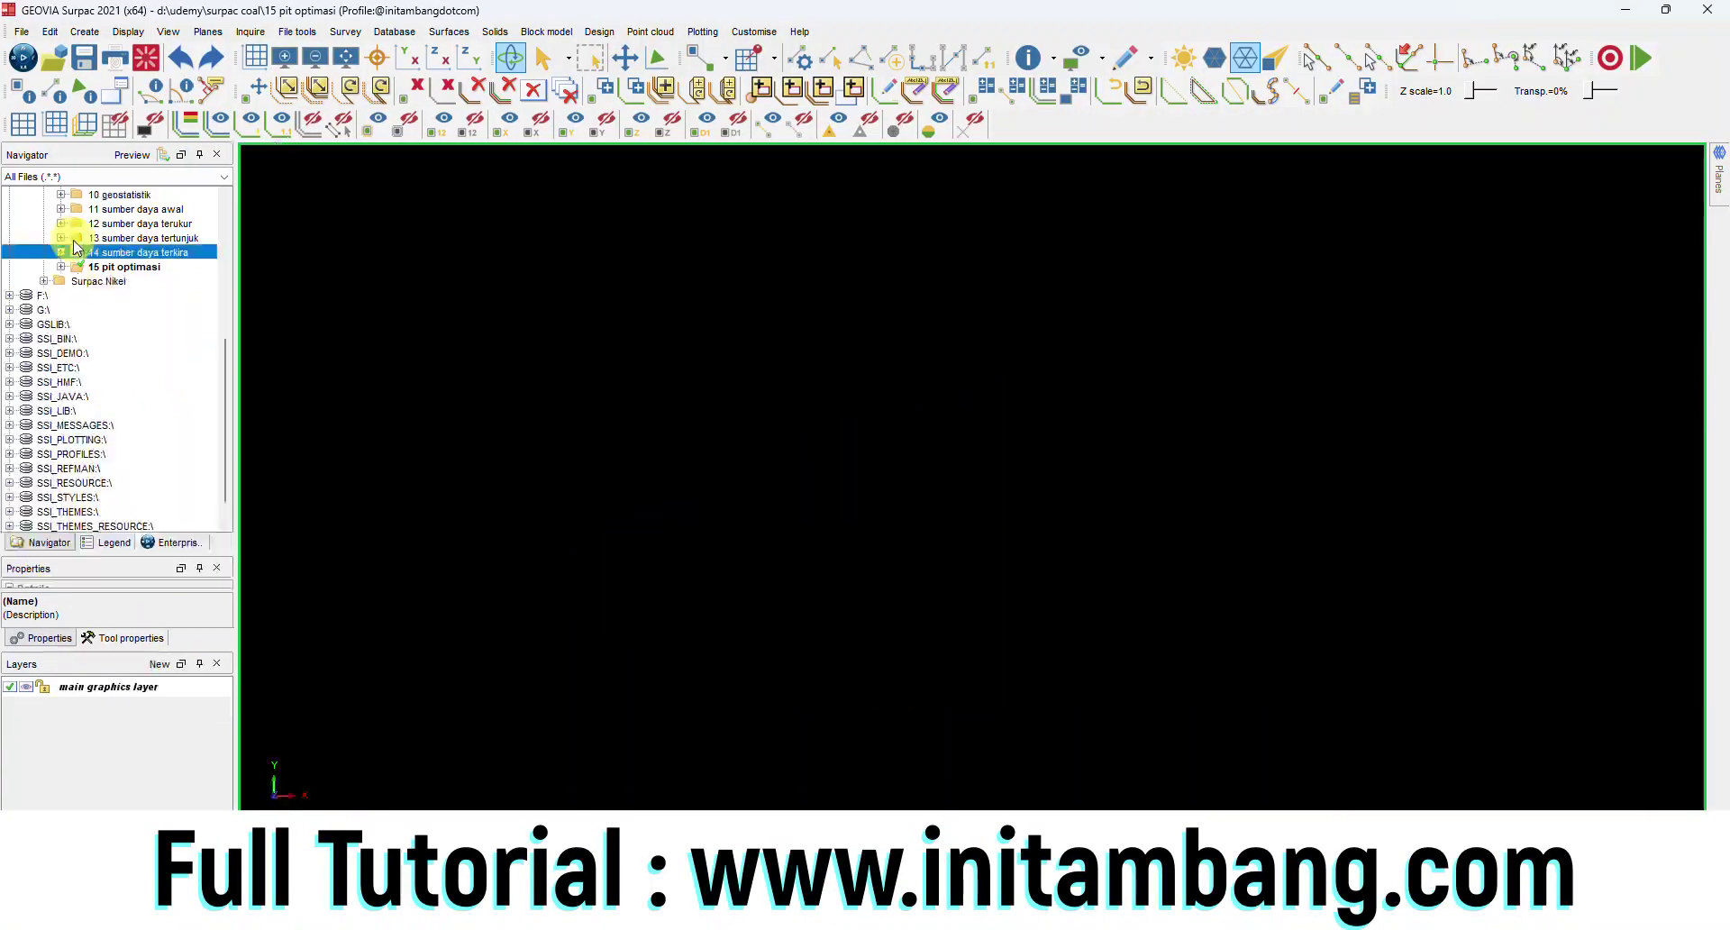
Step: Create a folder named 16 pit design inside Surpac Coal and set it as the work directory
scroll(76, 245, up, 4)
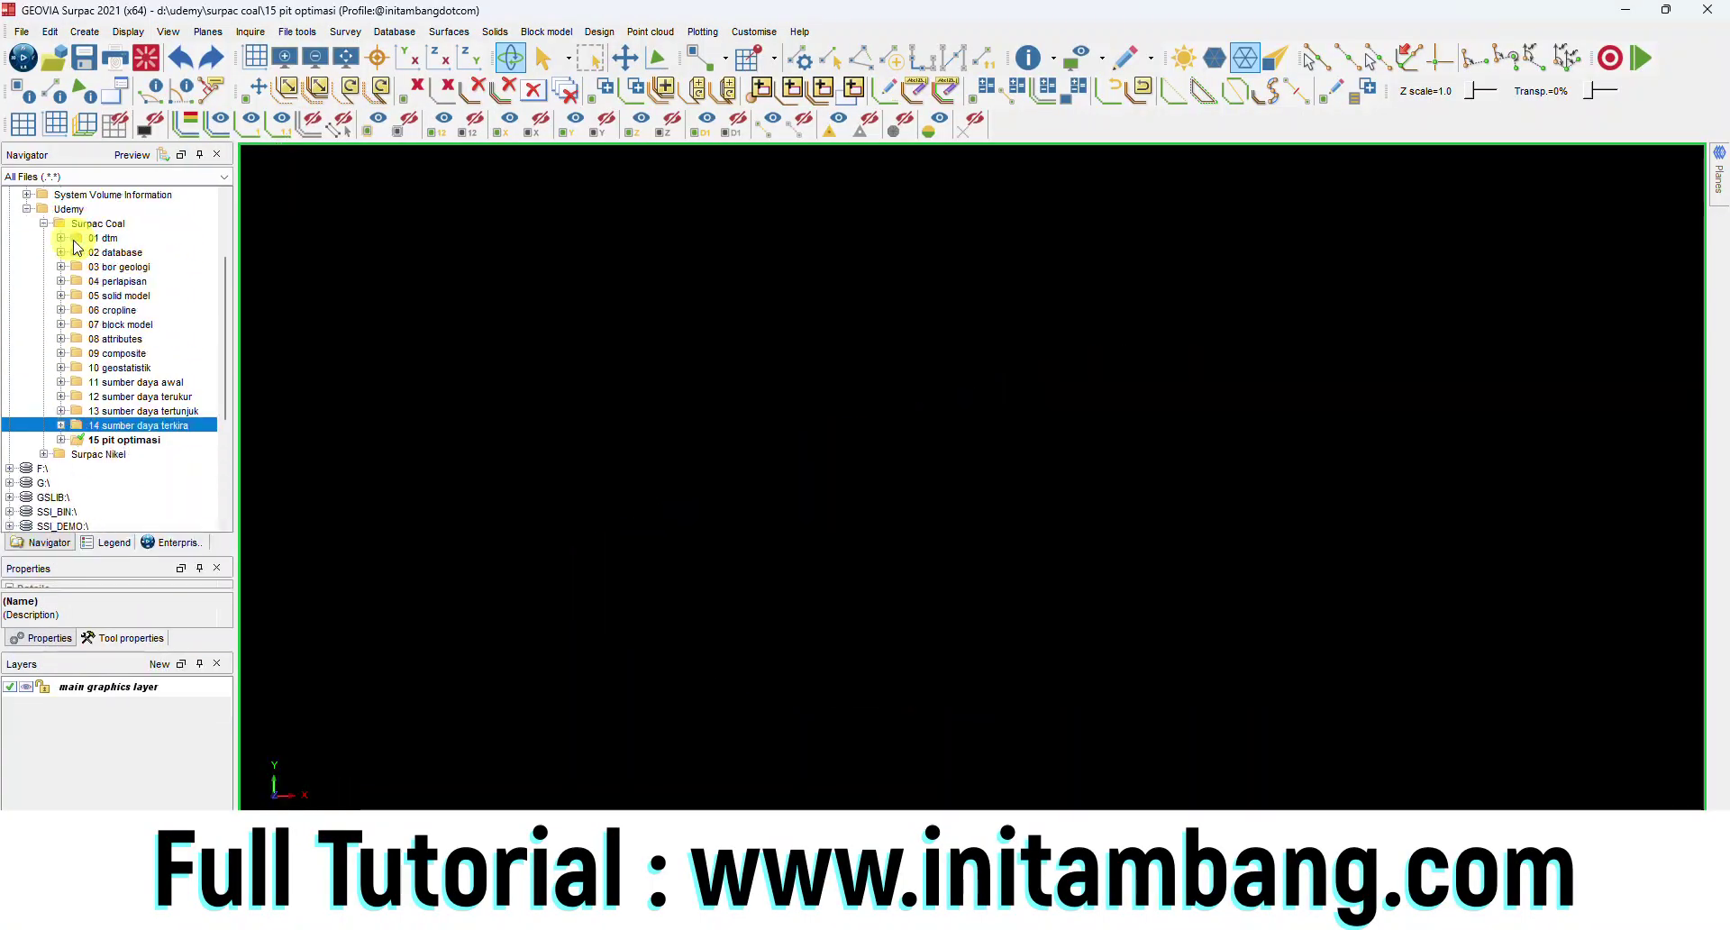
right_click(106, 225)
click(155, 270)
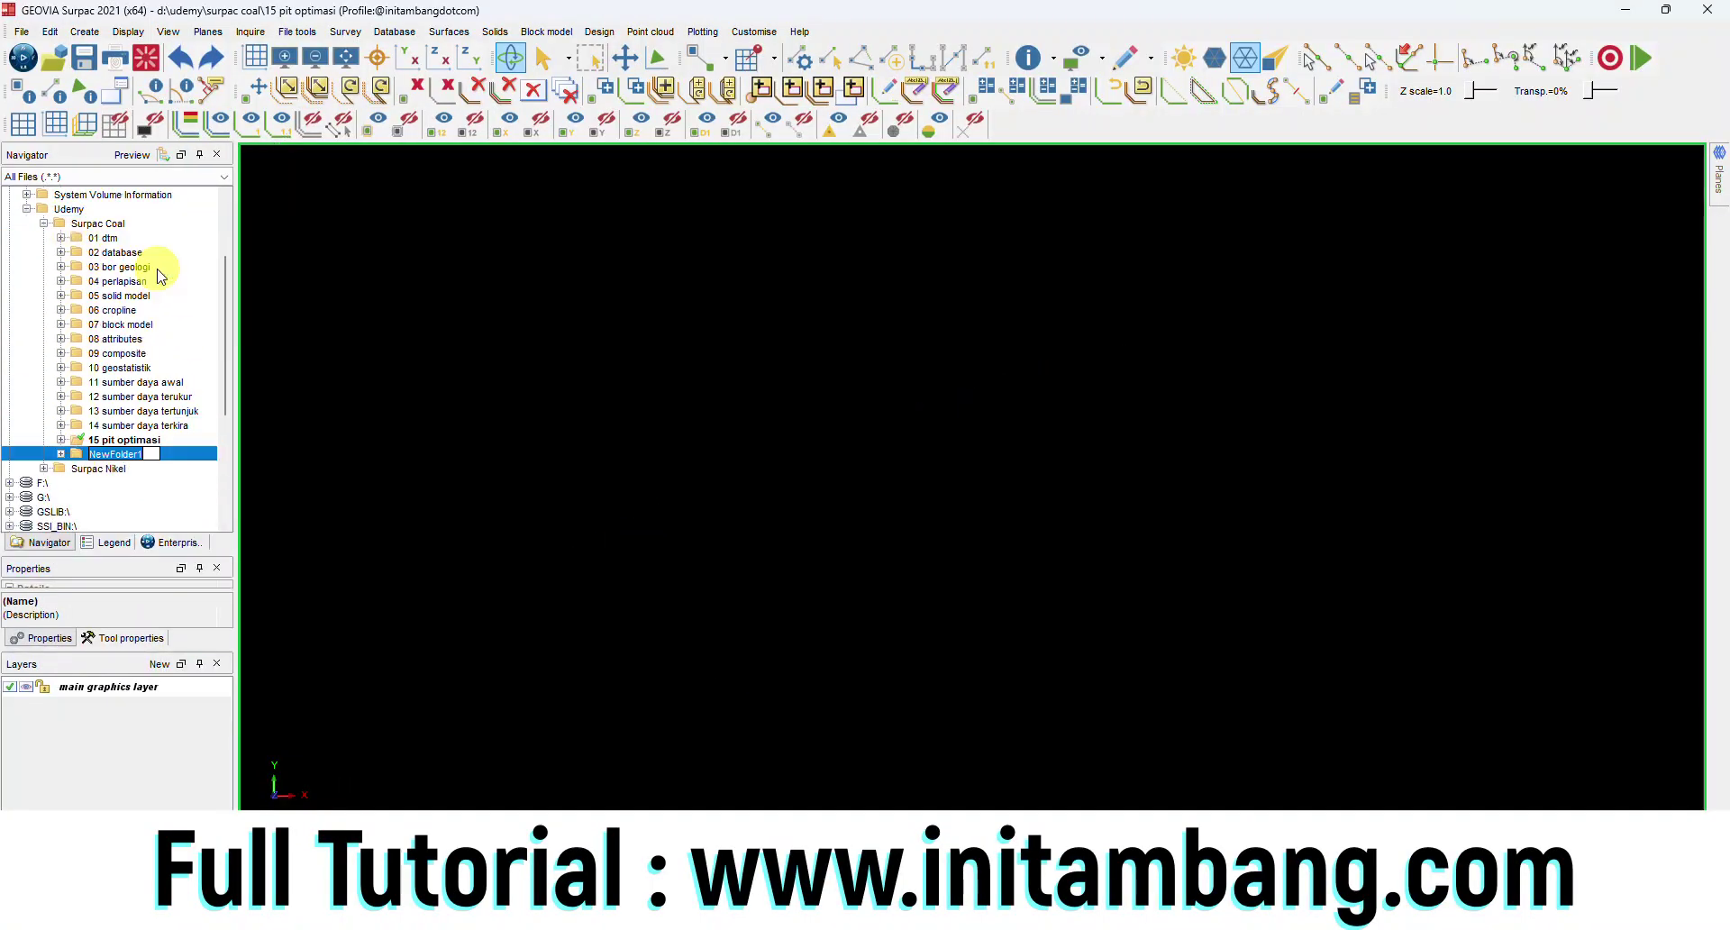
text(16 pit design)
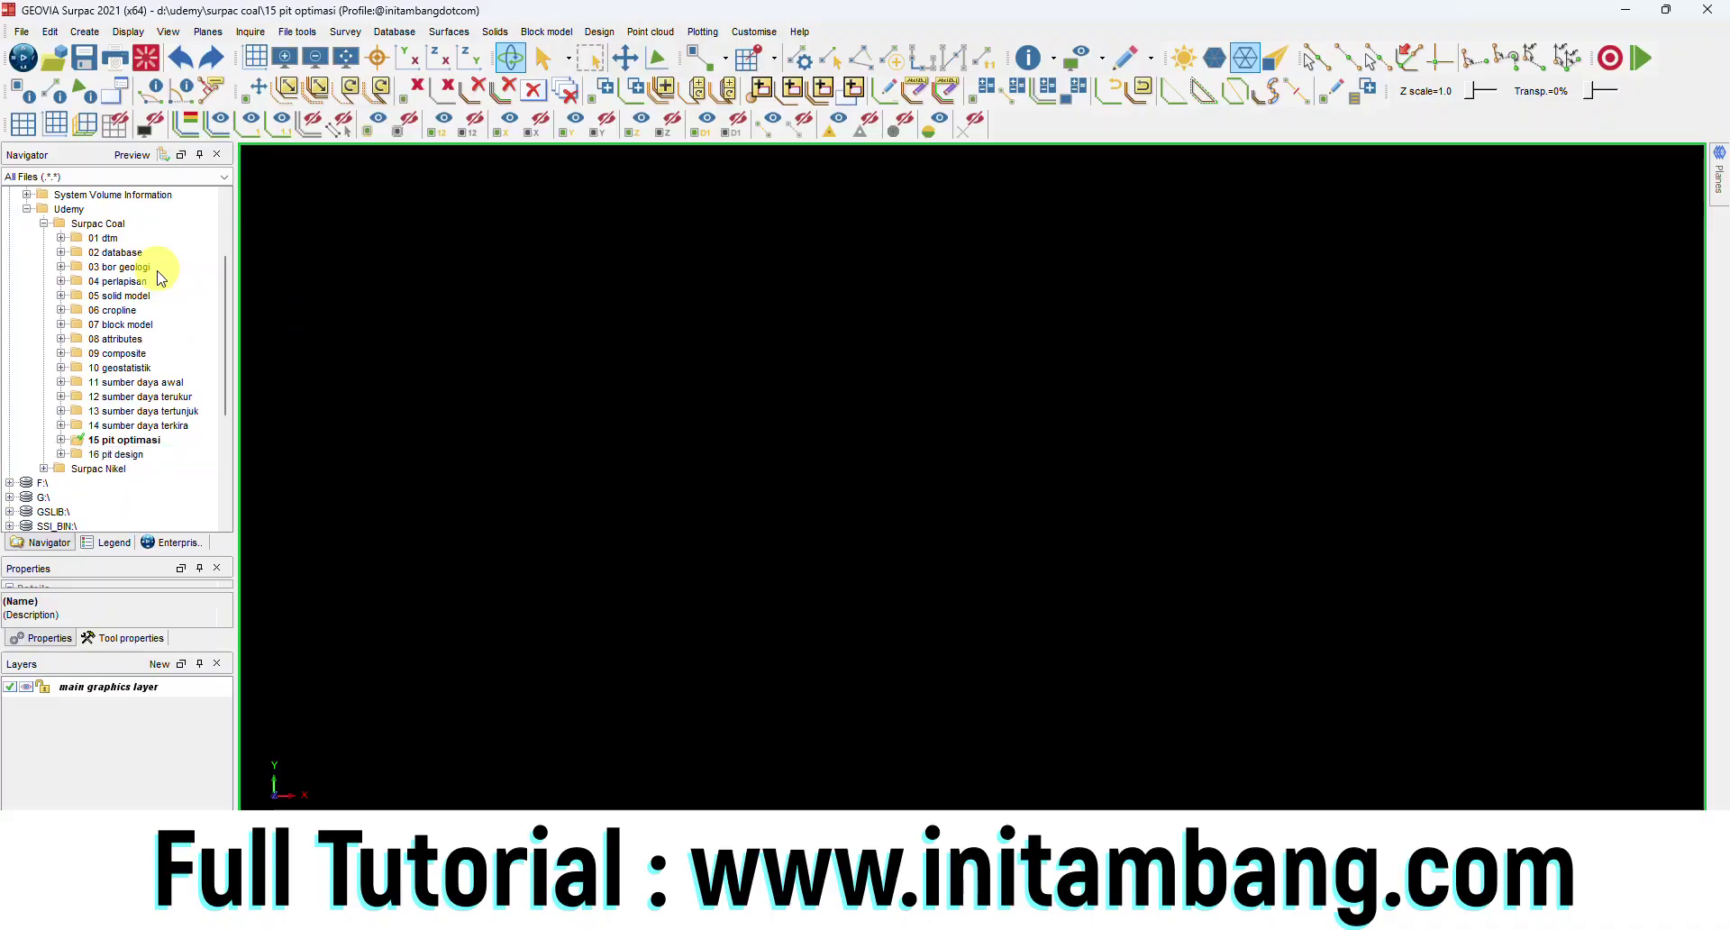
click(126, 455)
right_click(126, 455)
click(171, 448)
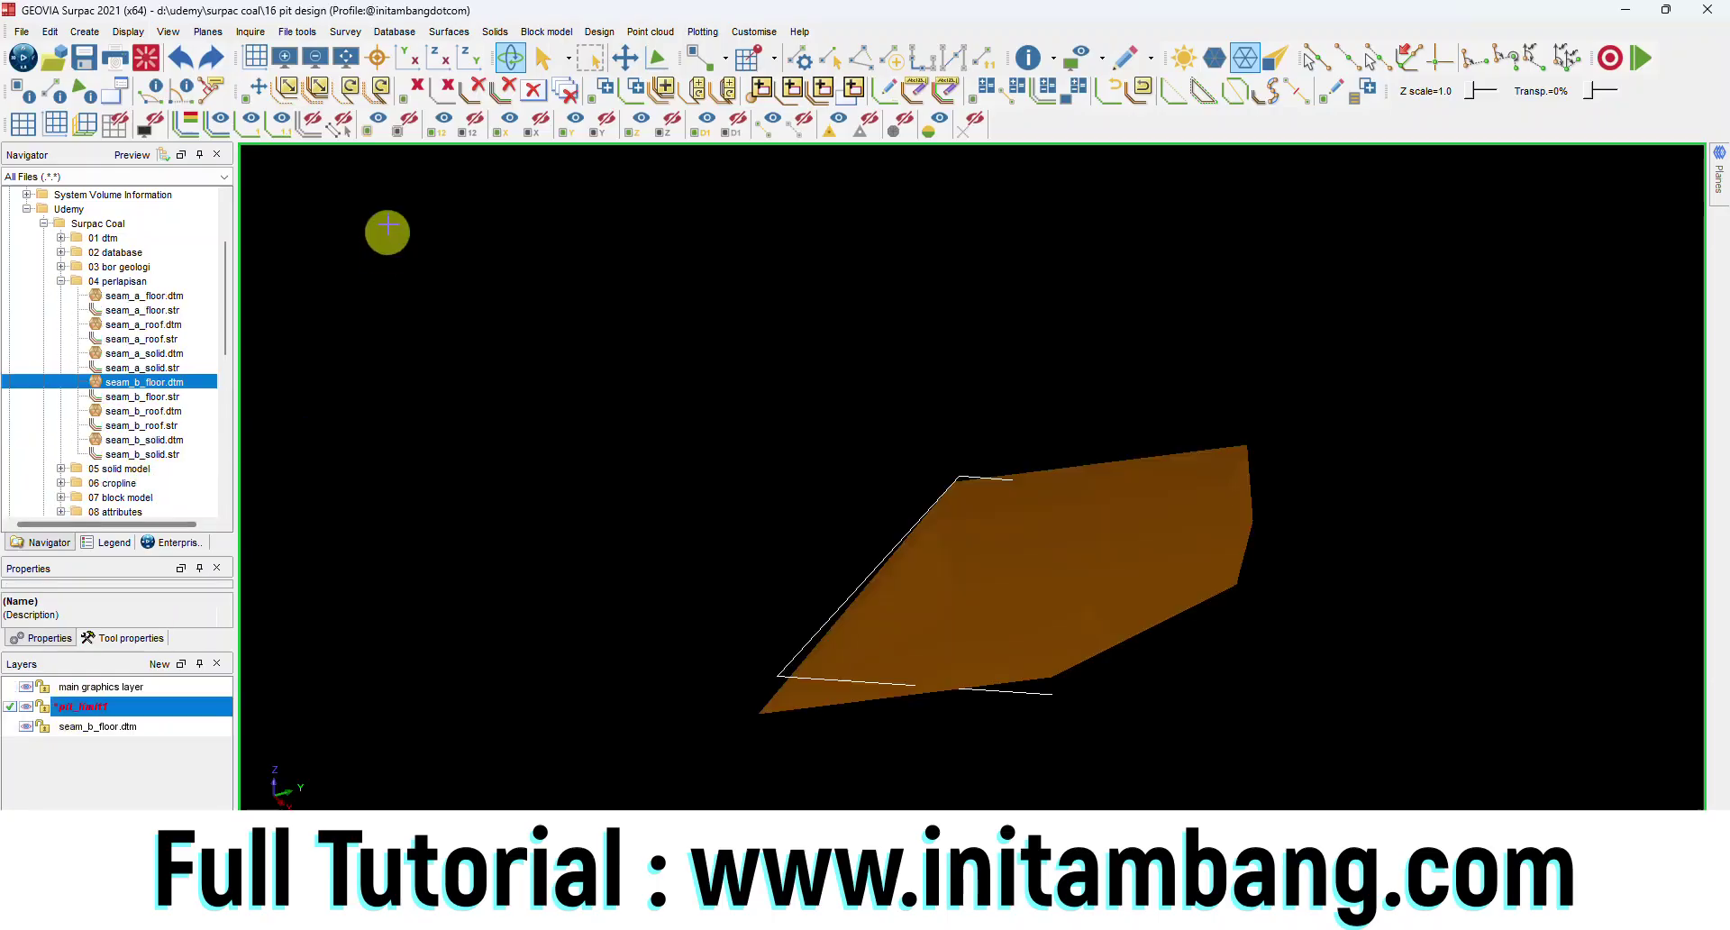
Step: Drape the white pit limit segment over seam_b_floor.dtm with object 1, trisolation 1 and interpolation of new points enabled
click(449, 31)
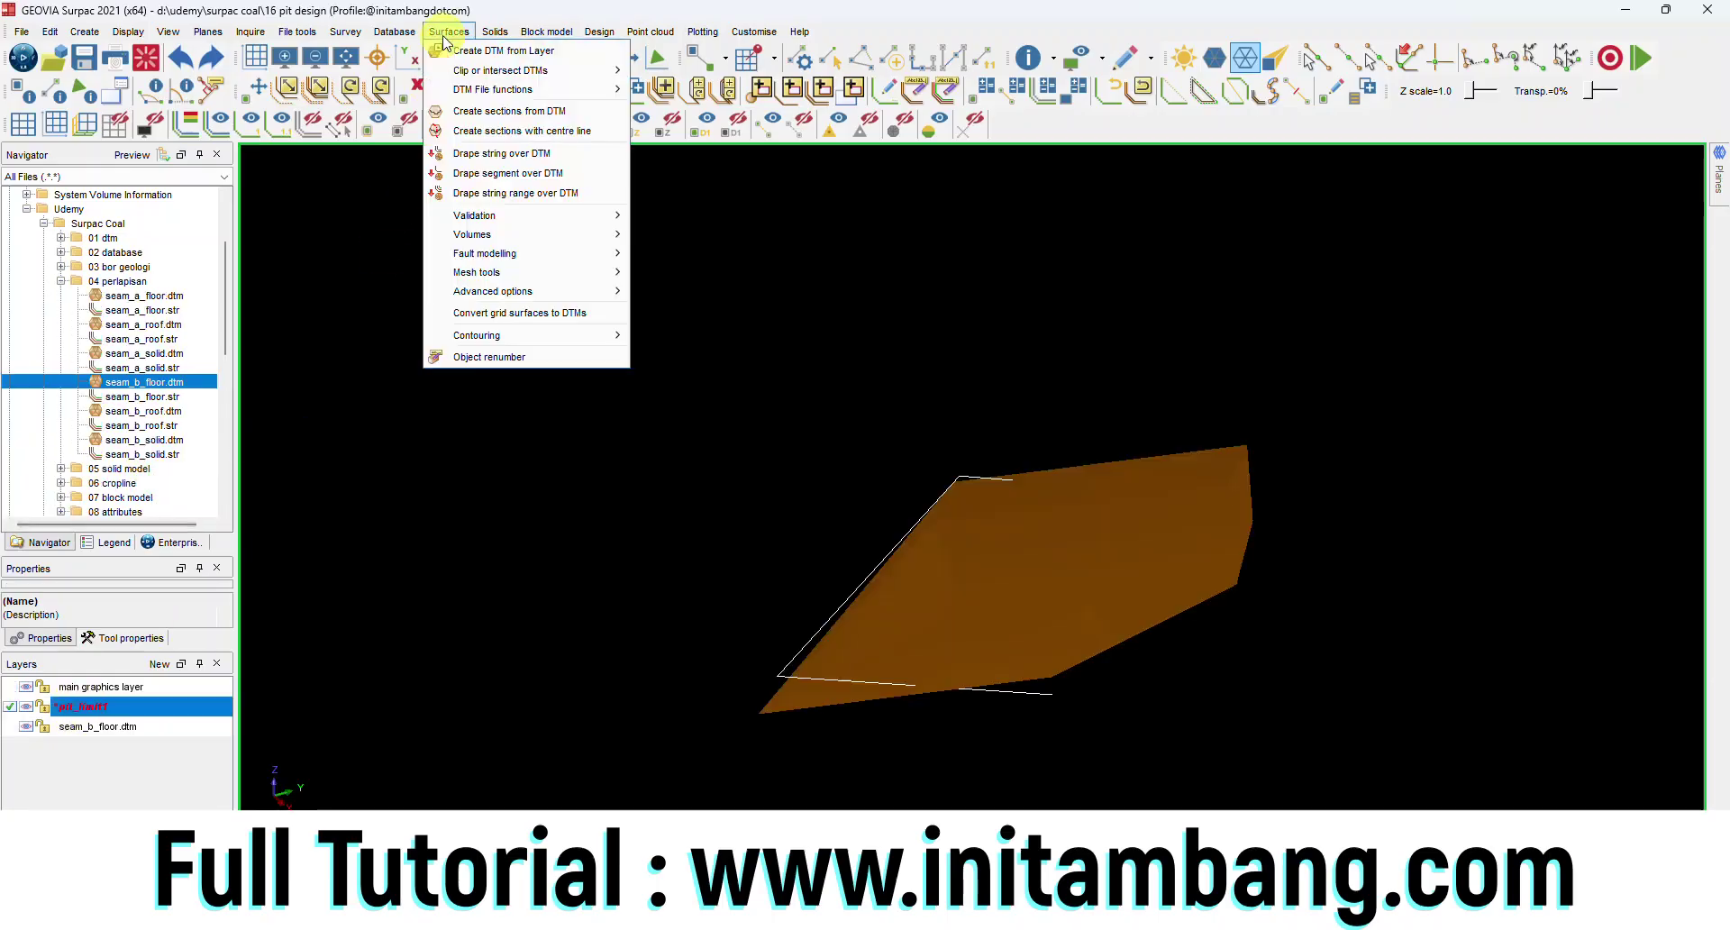
click(493, 173)
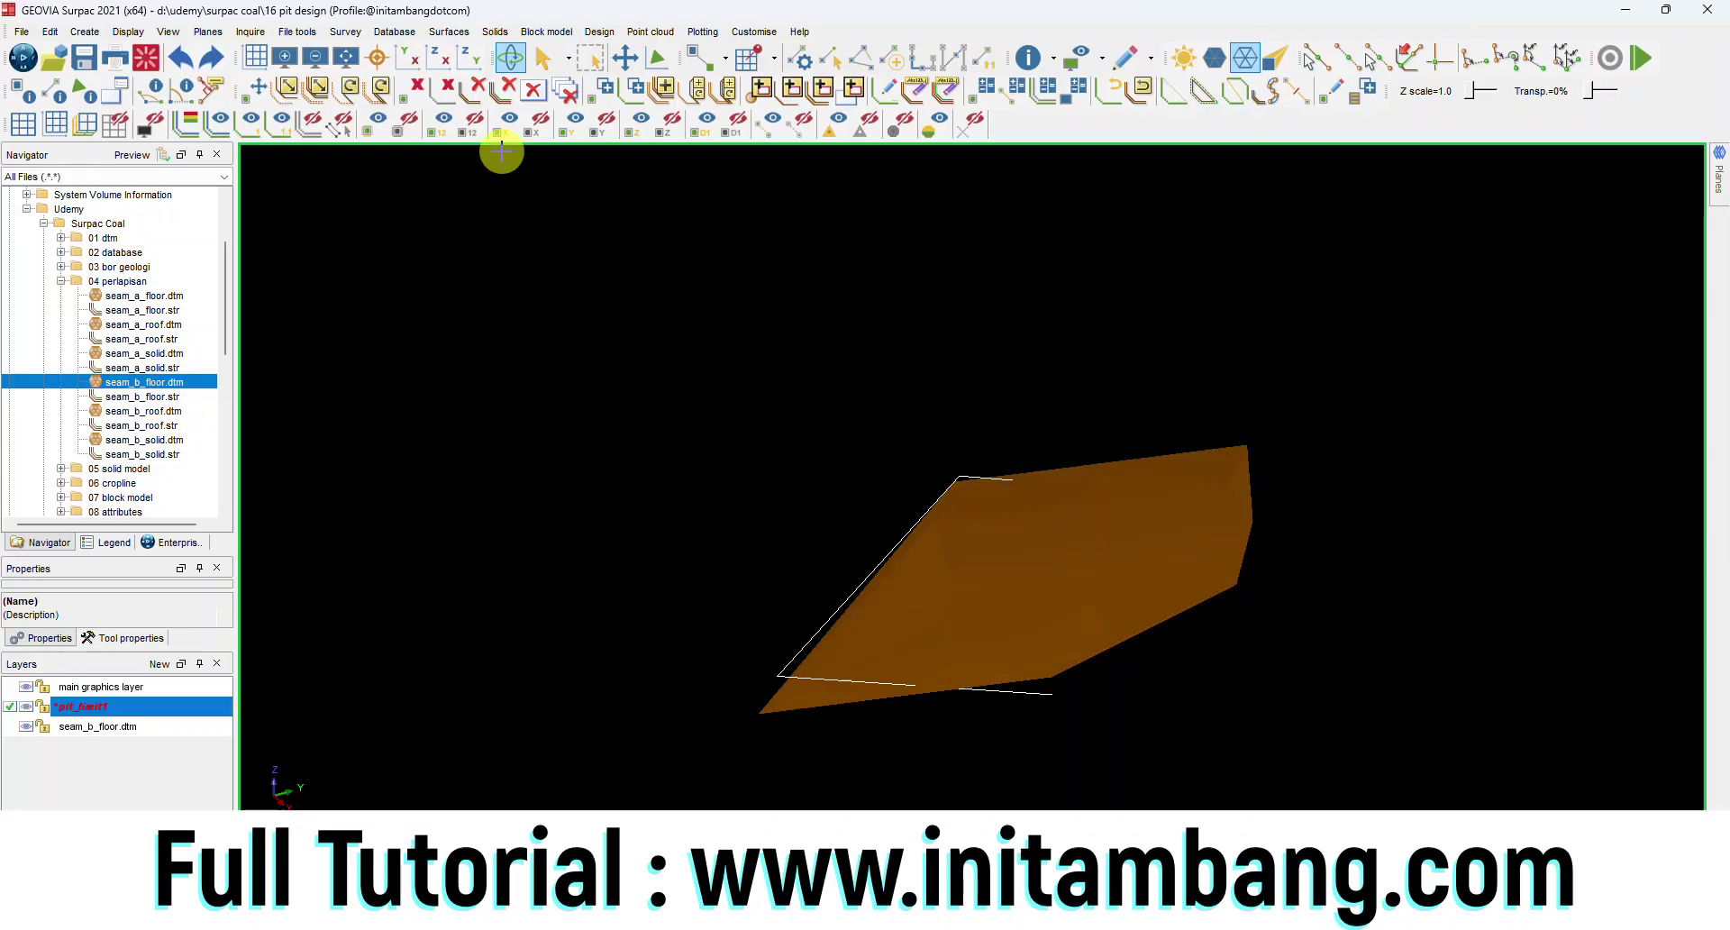
click(780, 668)
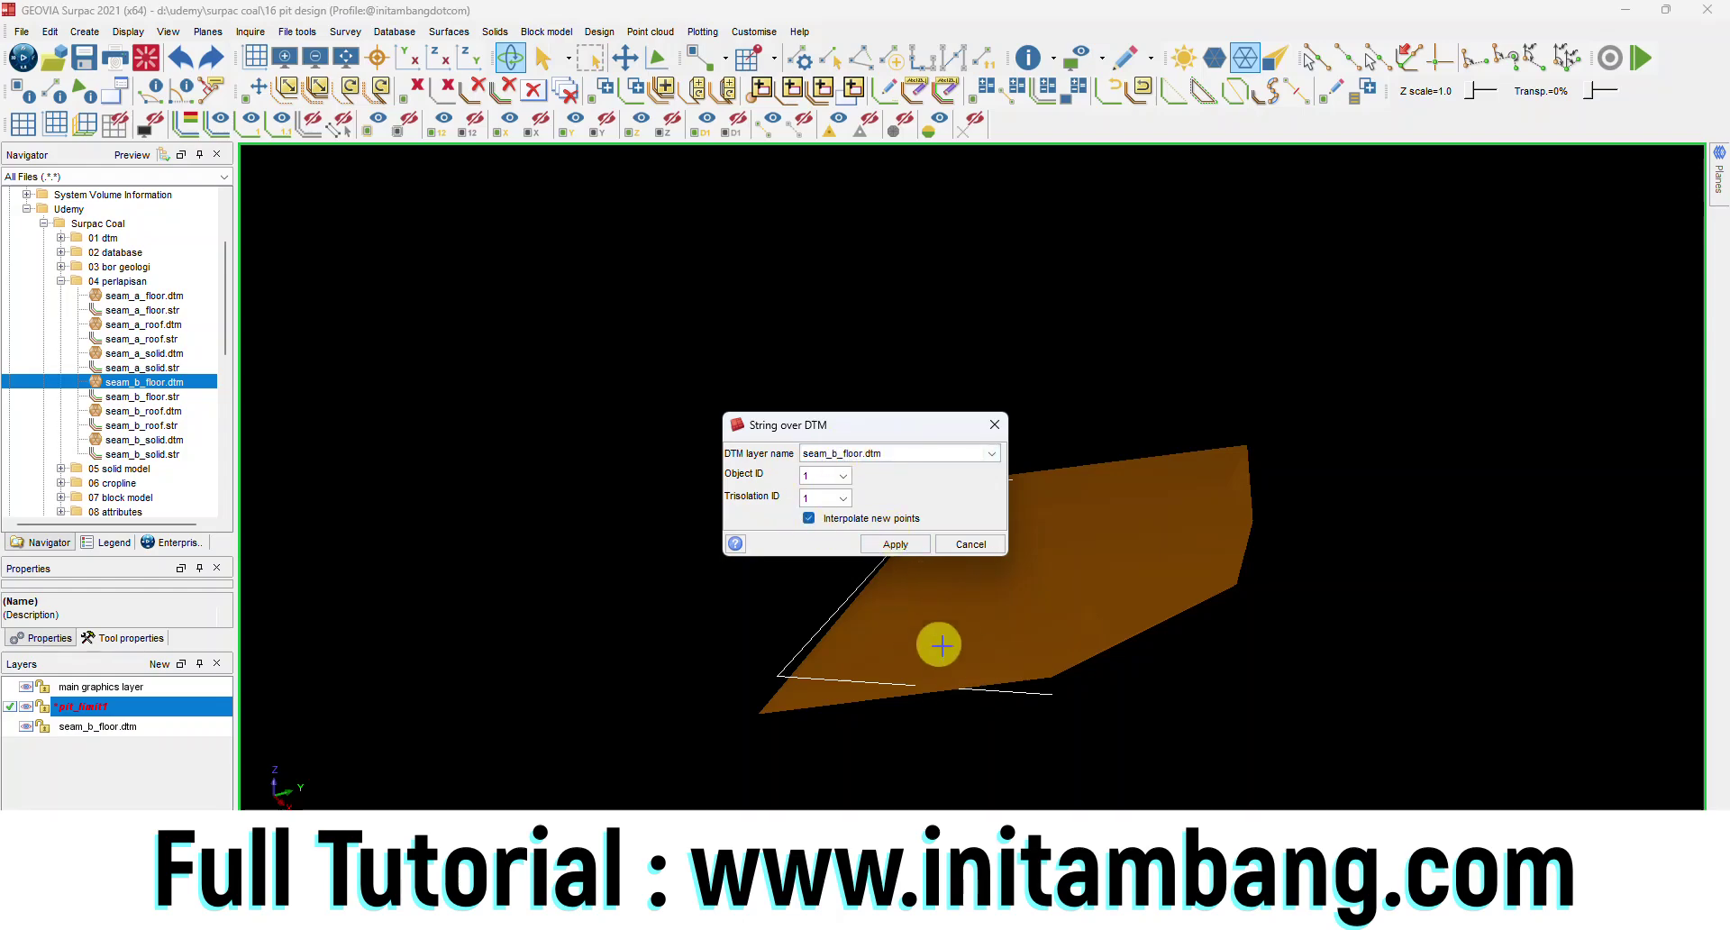
click(904, 543)
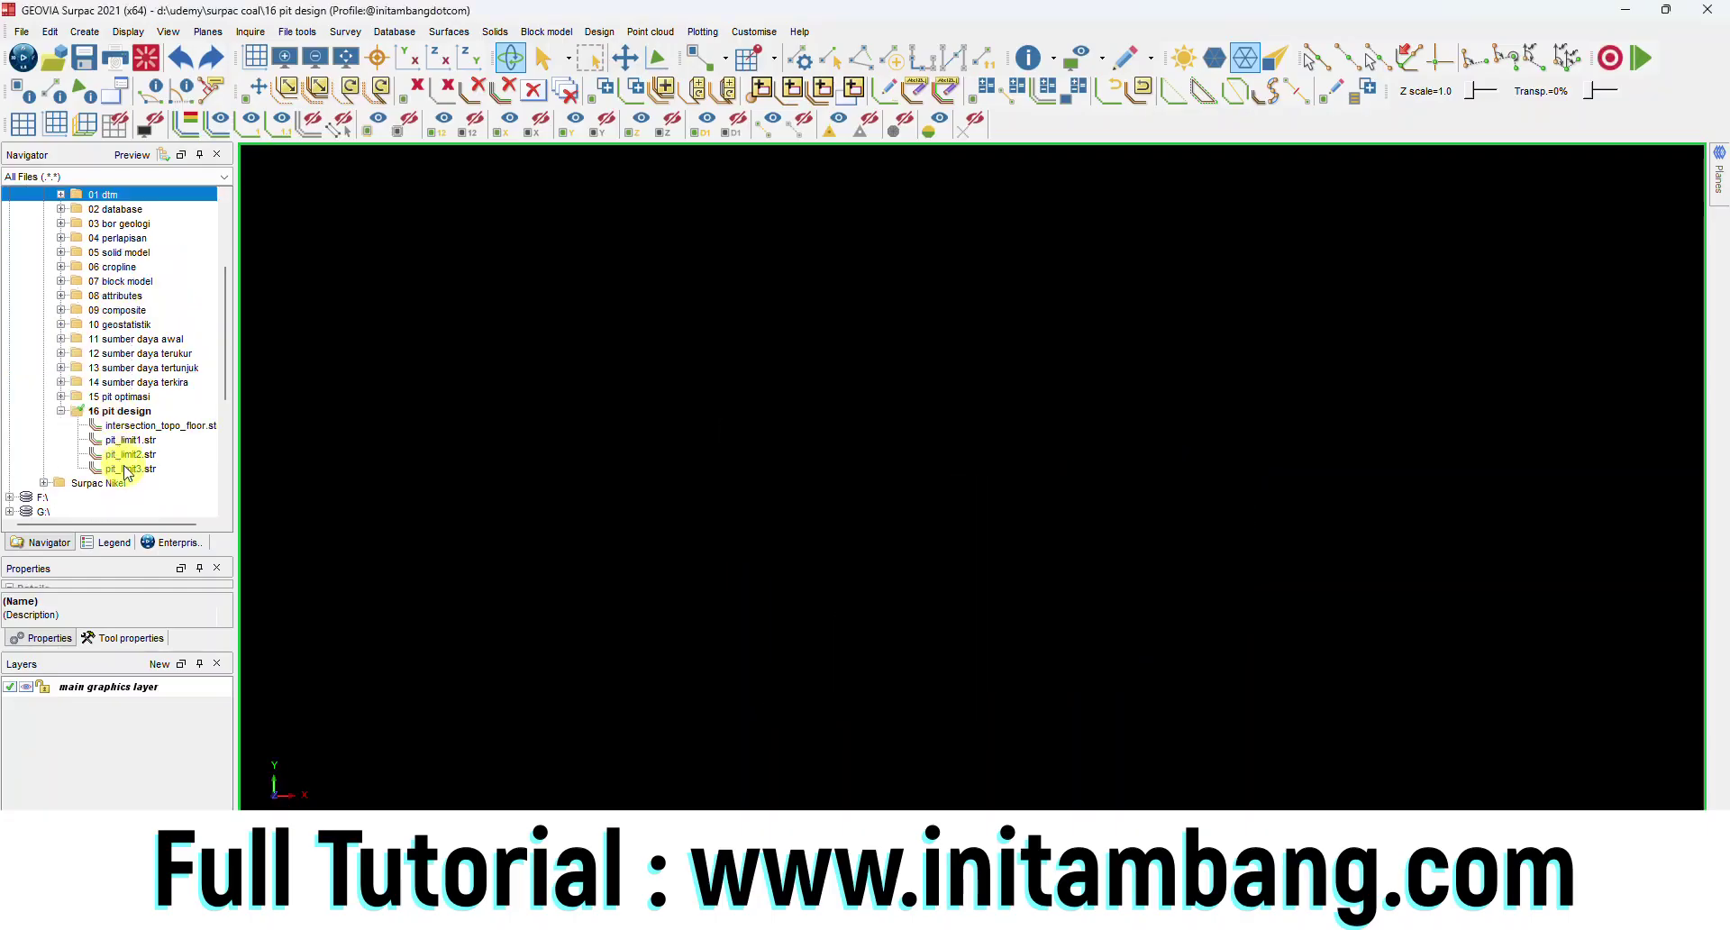
Step: Open pit_limit3.str from the 16 pit design folder and view it in 3D
right_click(126, 472)
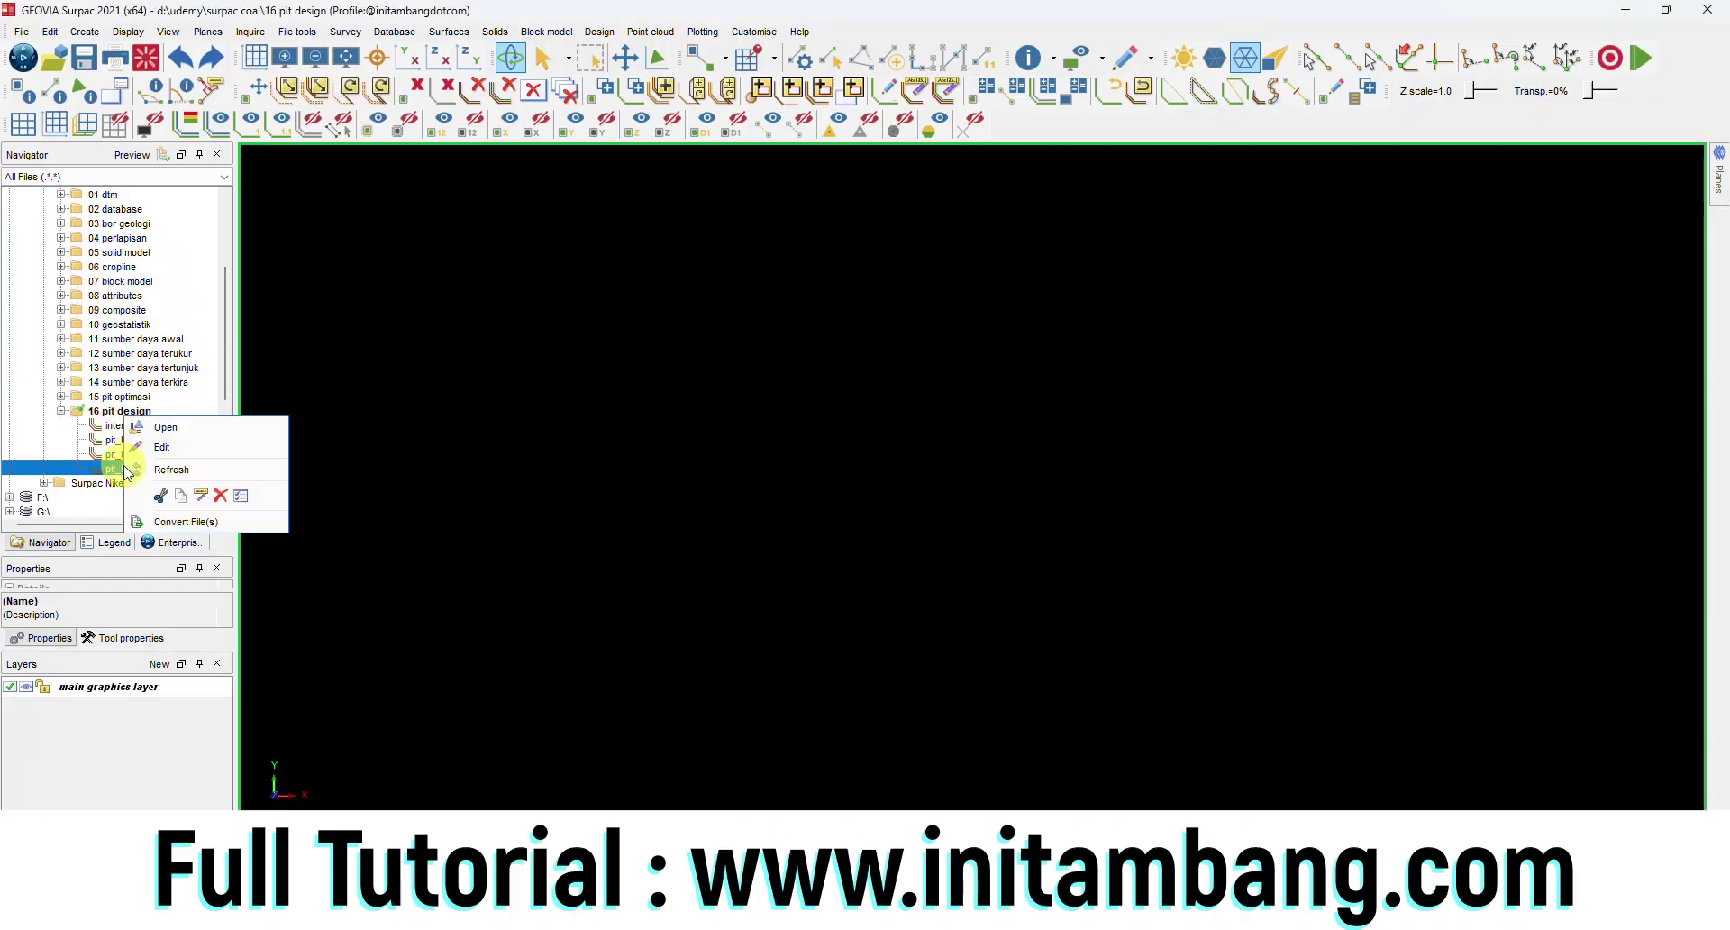
click(162, 430)
drag(986, 615, 1000, 564)
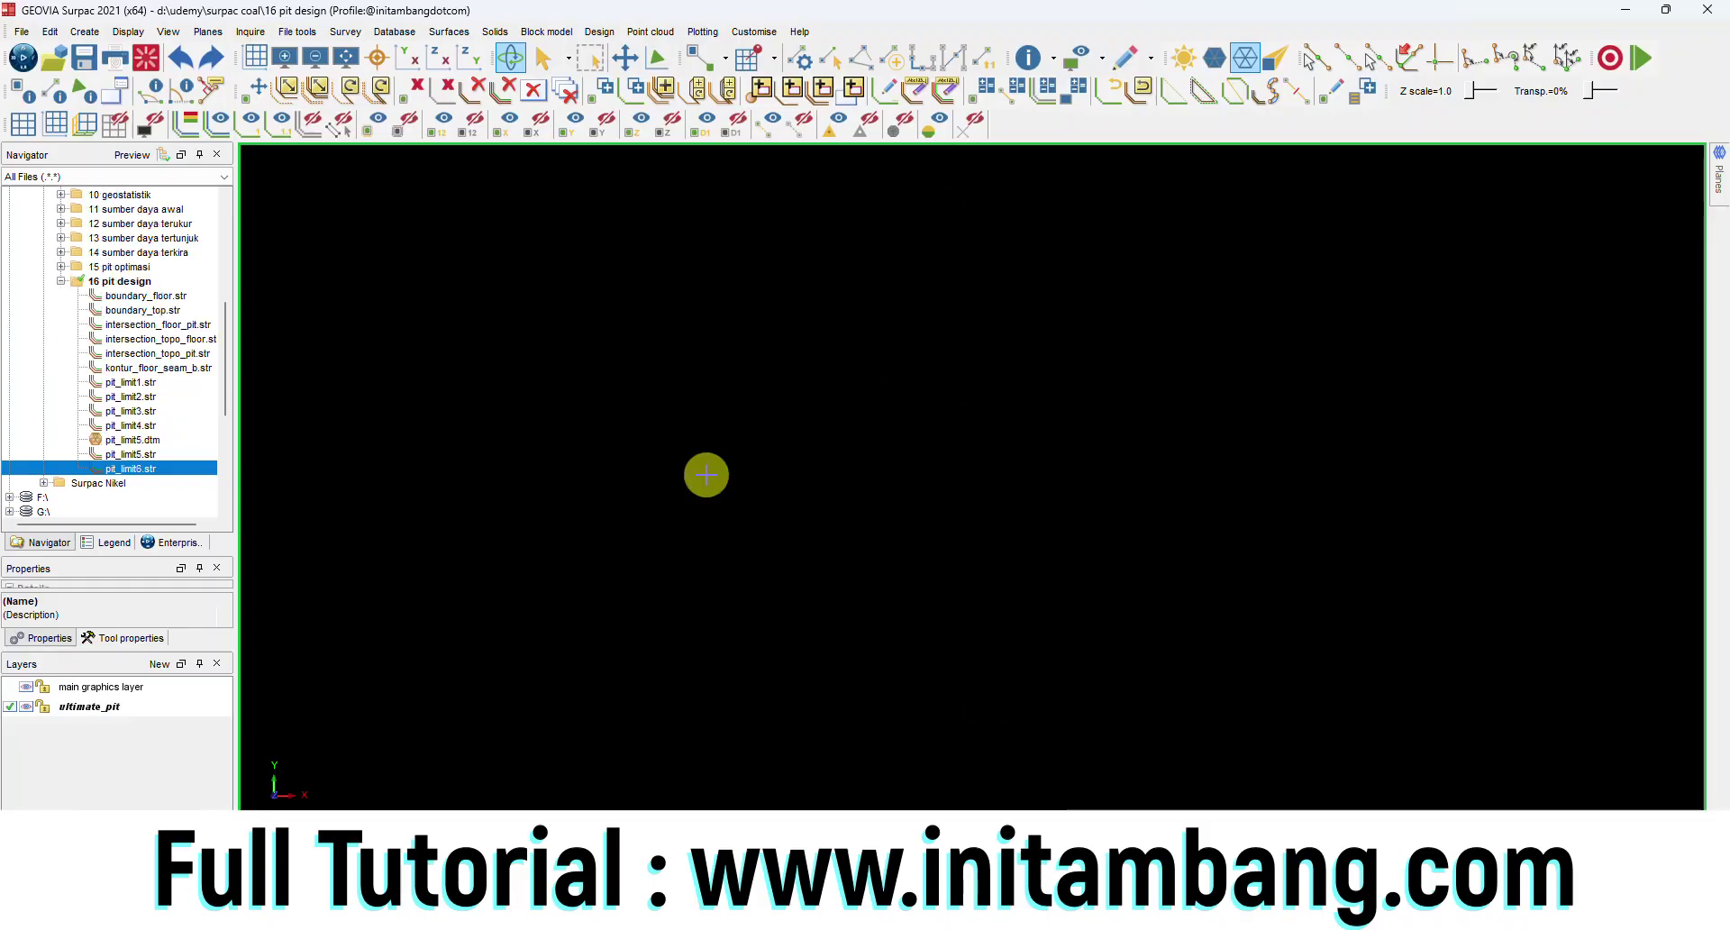
Step: Load pit_limit6.str and kontur_floor_seam_b.str together into the ultimate_pit layer and check the combined strings in 3D
drag(131, 469, 706, 475)
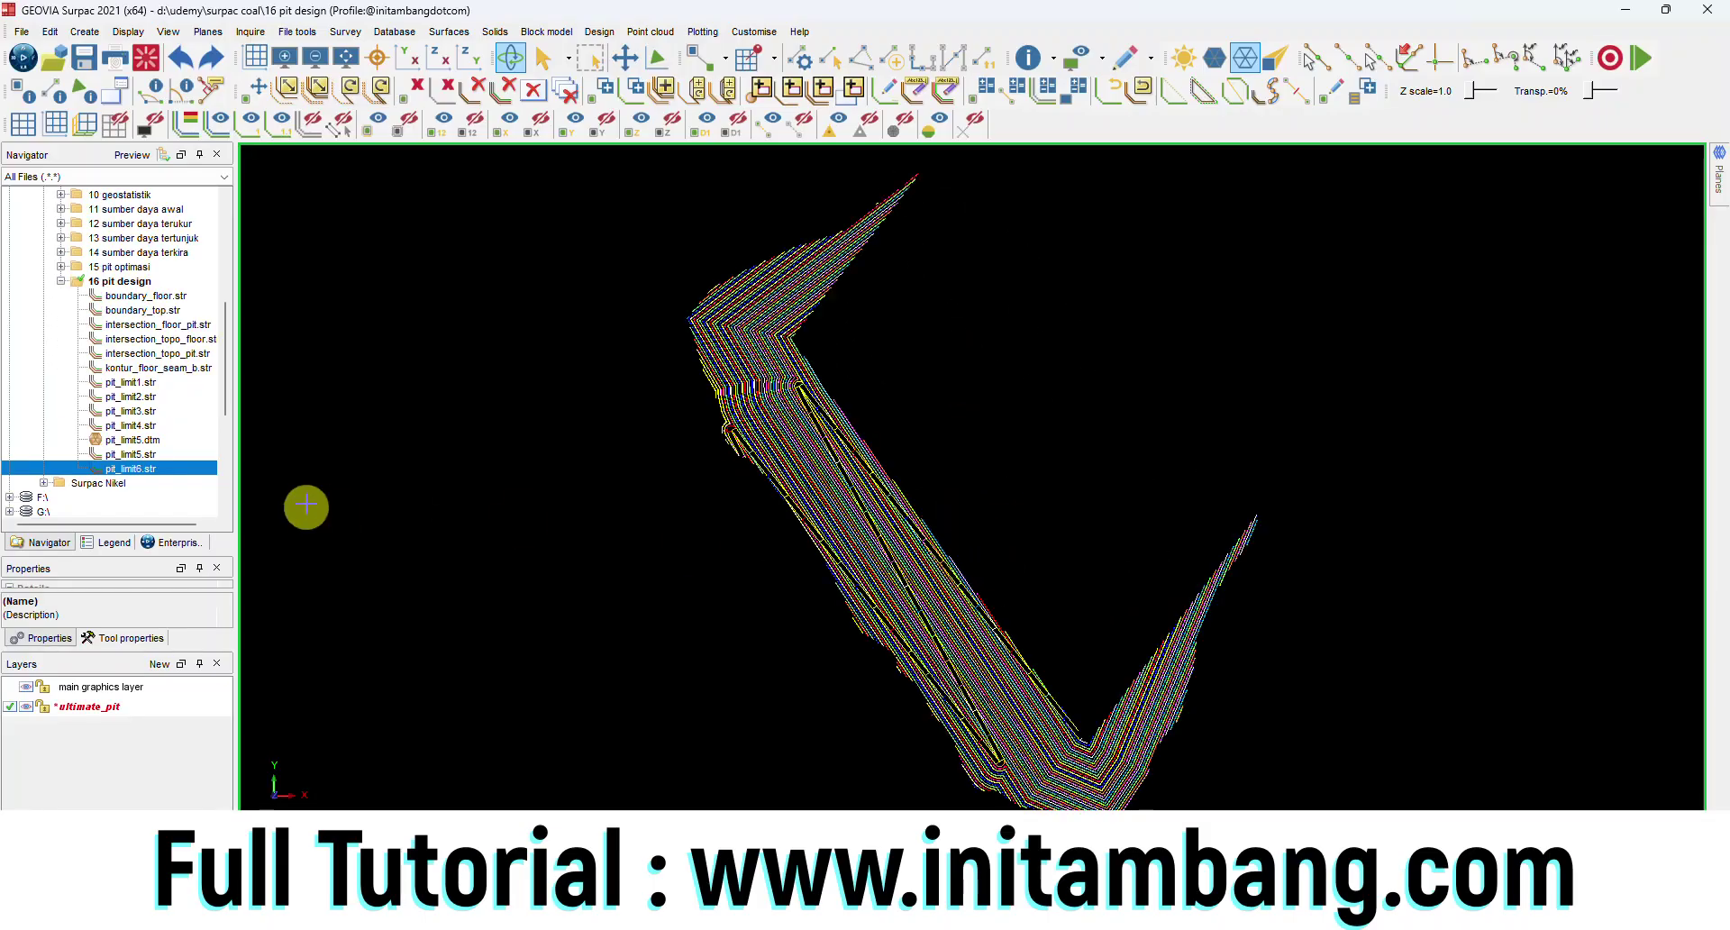
click(149, 370)
drag(124, 375, 1042, 425)
drag(1059, 638, 882, 395)
mouse_move(1135, 402)
mouse_down()
mouse_move(1036, 403)
mouse_move(1117, 397)
mouse_up()
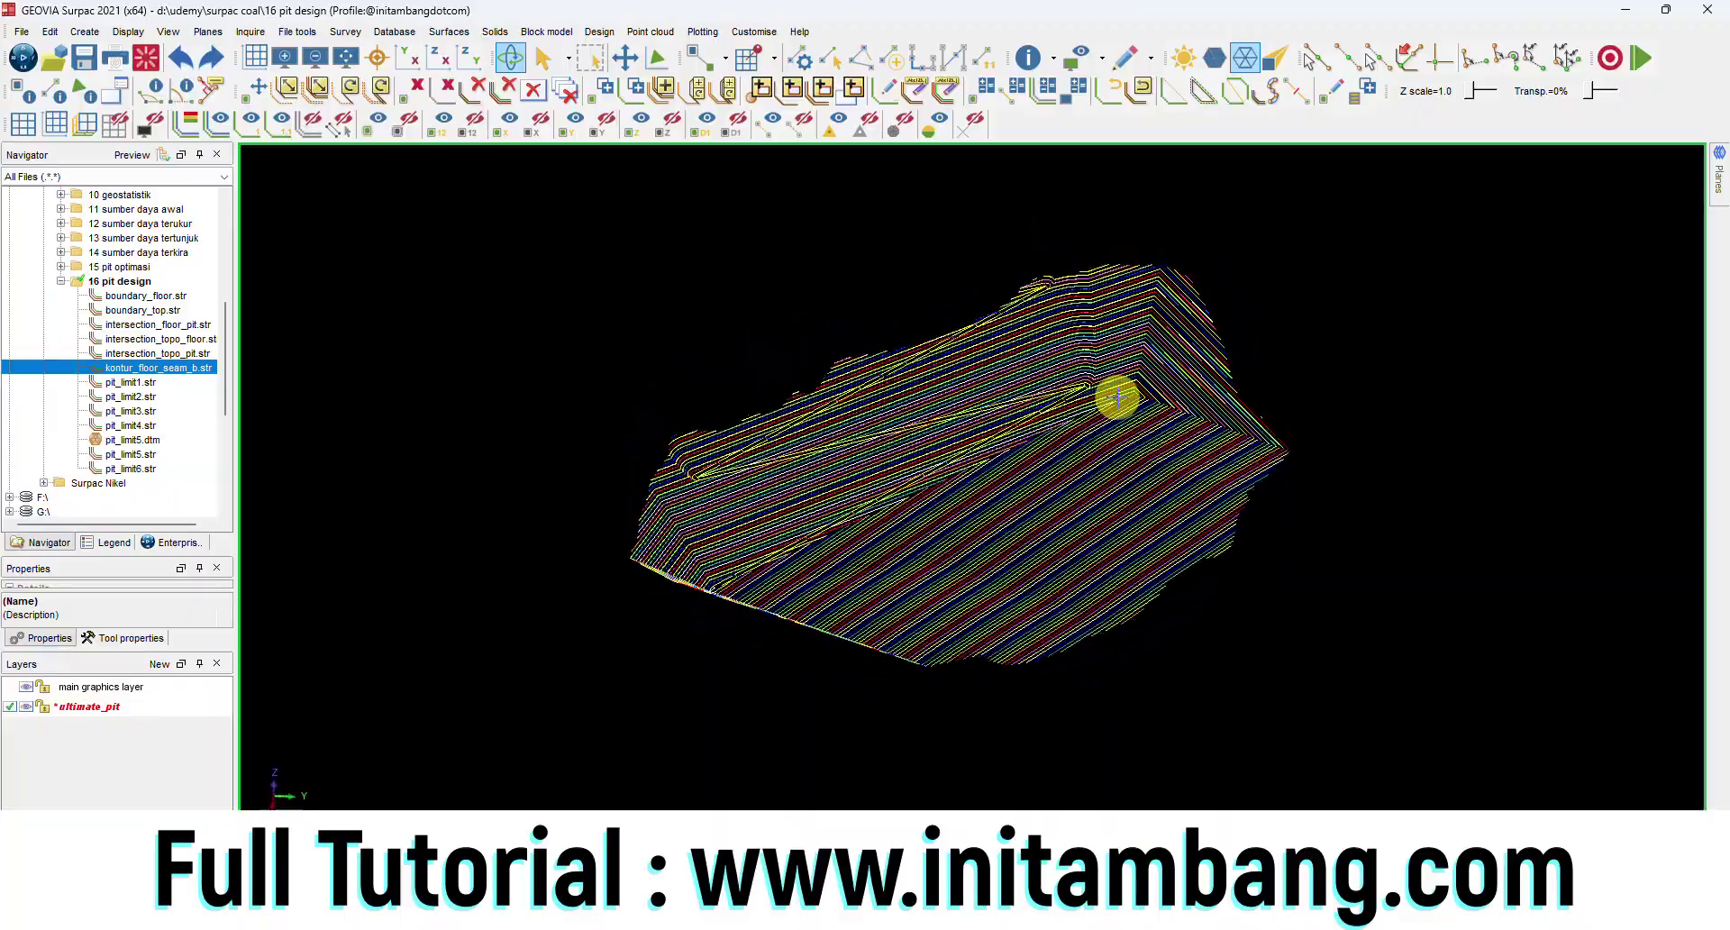
Step: Add boundary_top.str and boundary_floor.str to the strings in the ultimate_pit layer
click(175, 311)
drag(146, 315, 966, 351)
drag(1057, 518, 888, 517)
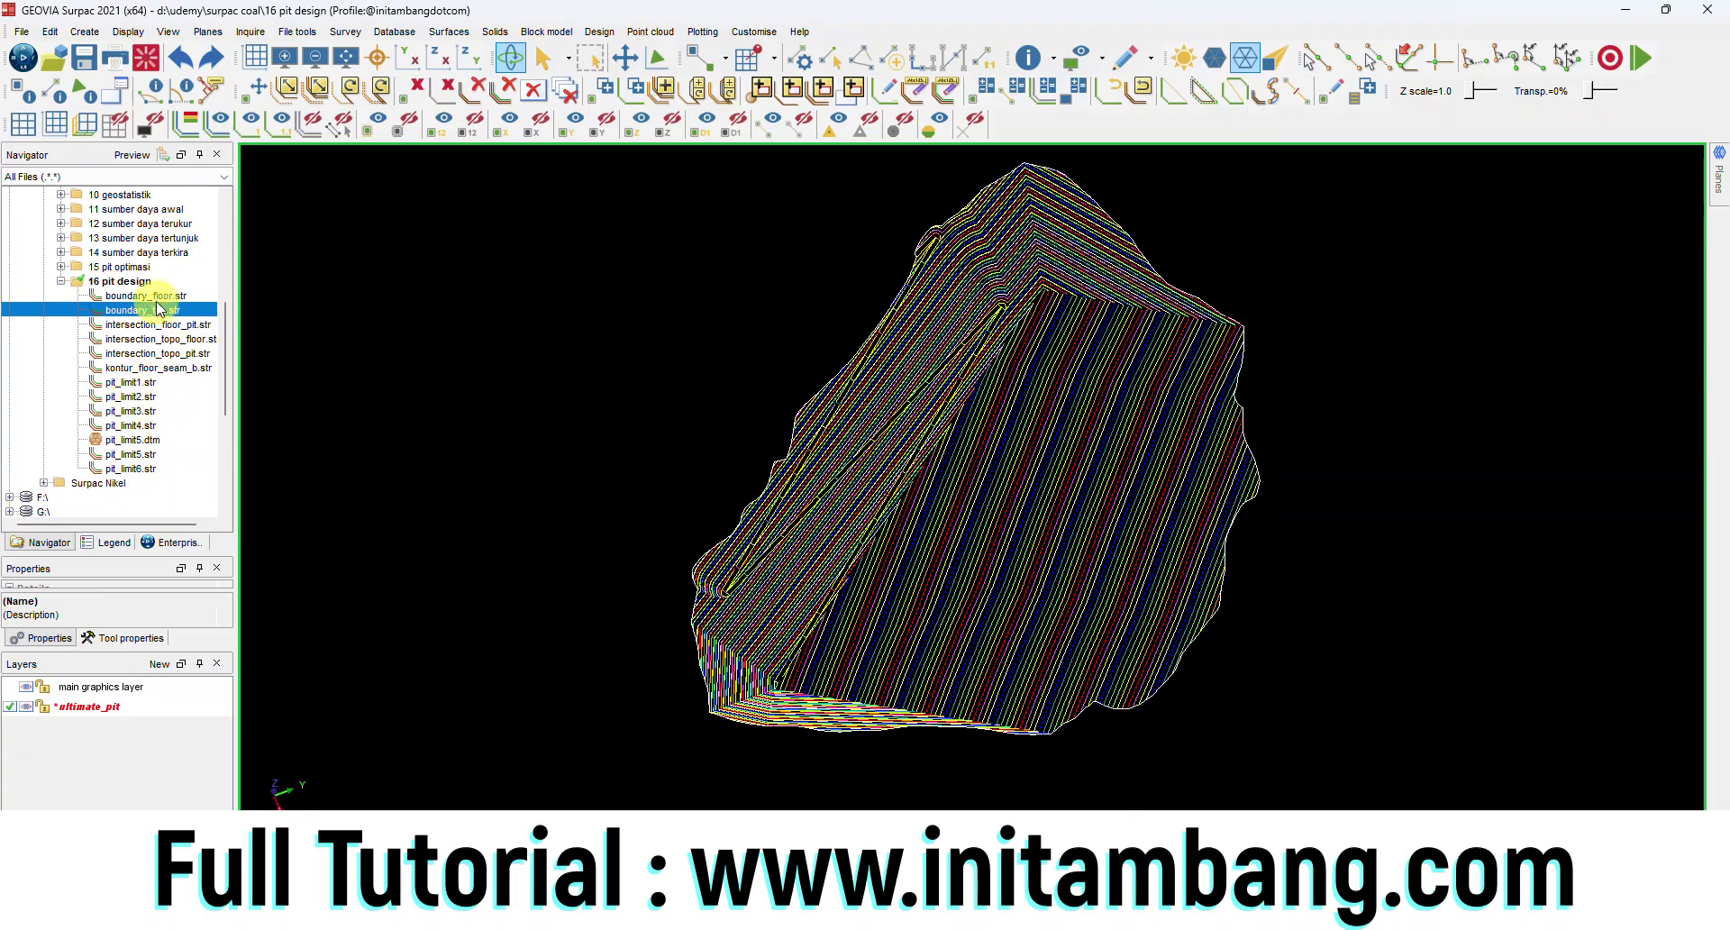
mouse_move(151, 297)
mouse_down()
mouse_move(127, 294)
mouse_move(972, 375)
mouse_move(1073, 551)
mouse_move(826, 505)
mouse_up()
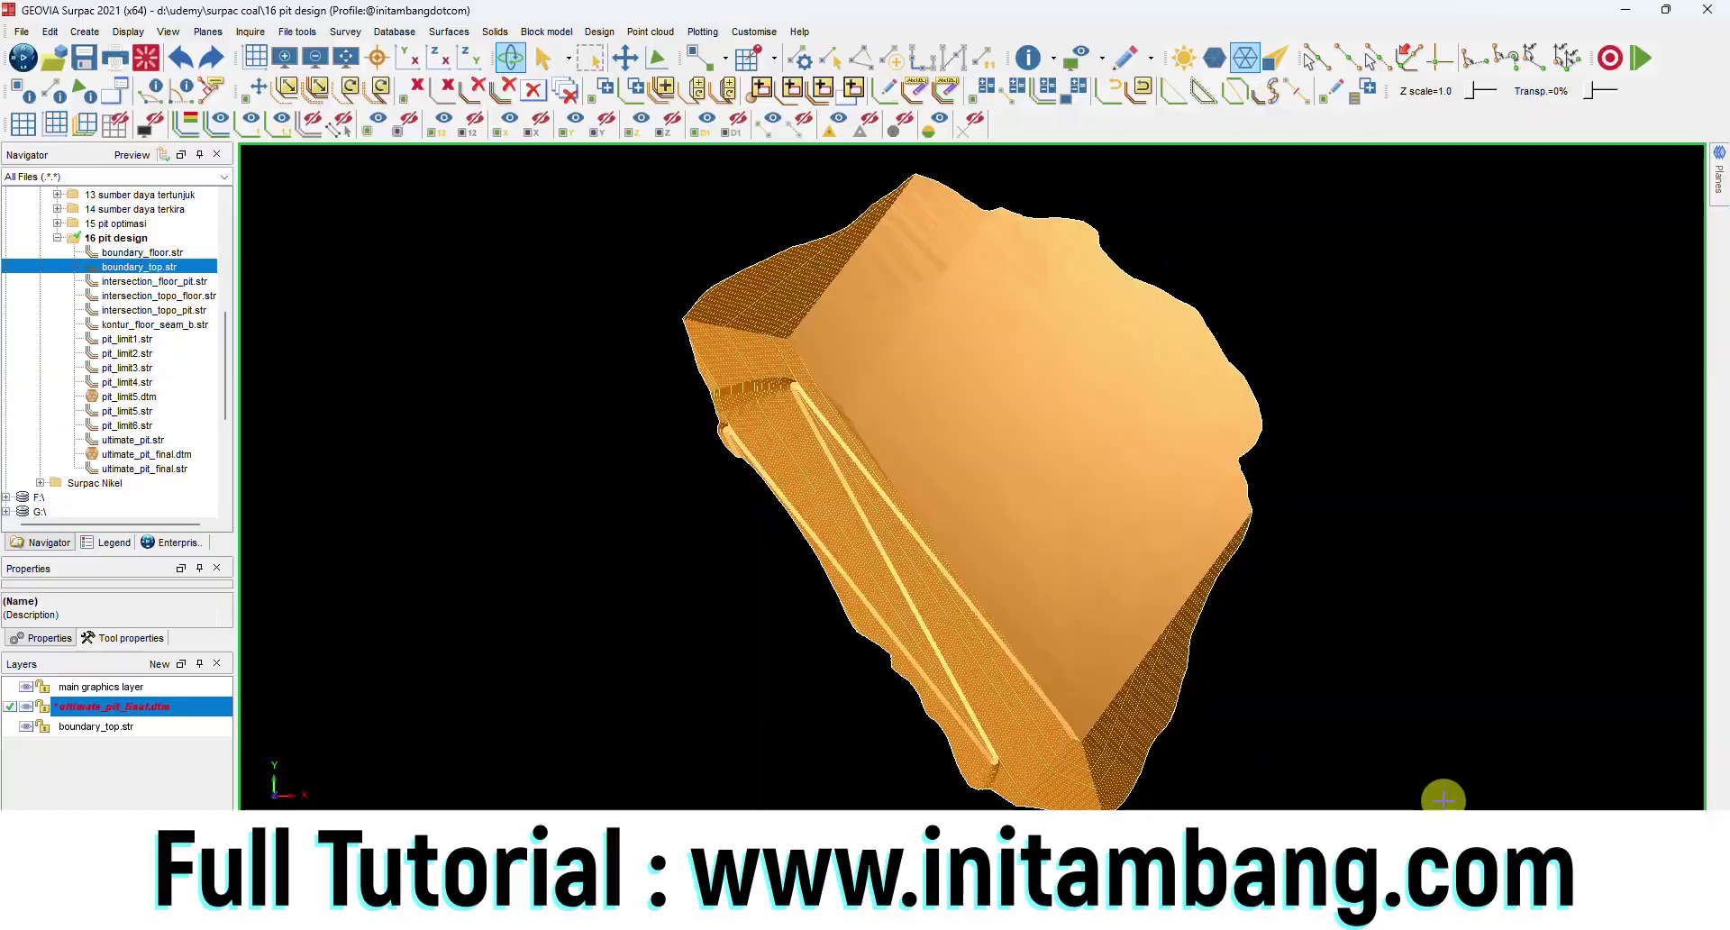
Step: Inspect the ultimate_pit_final.dtm surface alone and together with the surrounding topography from several angles
mouse_move(1031, 548)
mouse_down()
mouse_move(1059, 618)
mouse_move(838, 567)
mouse_move(926, 475)
mouse_up()
scroll(923, 378, up, 6)
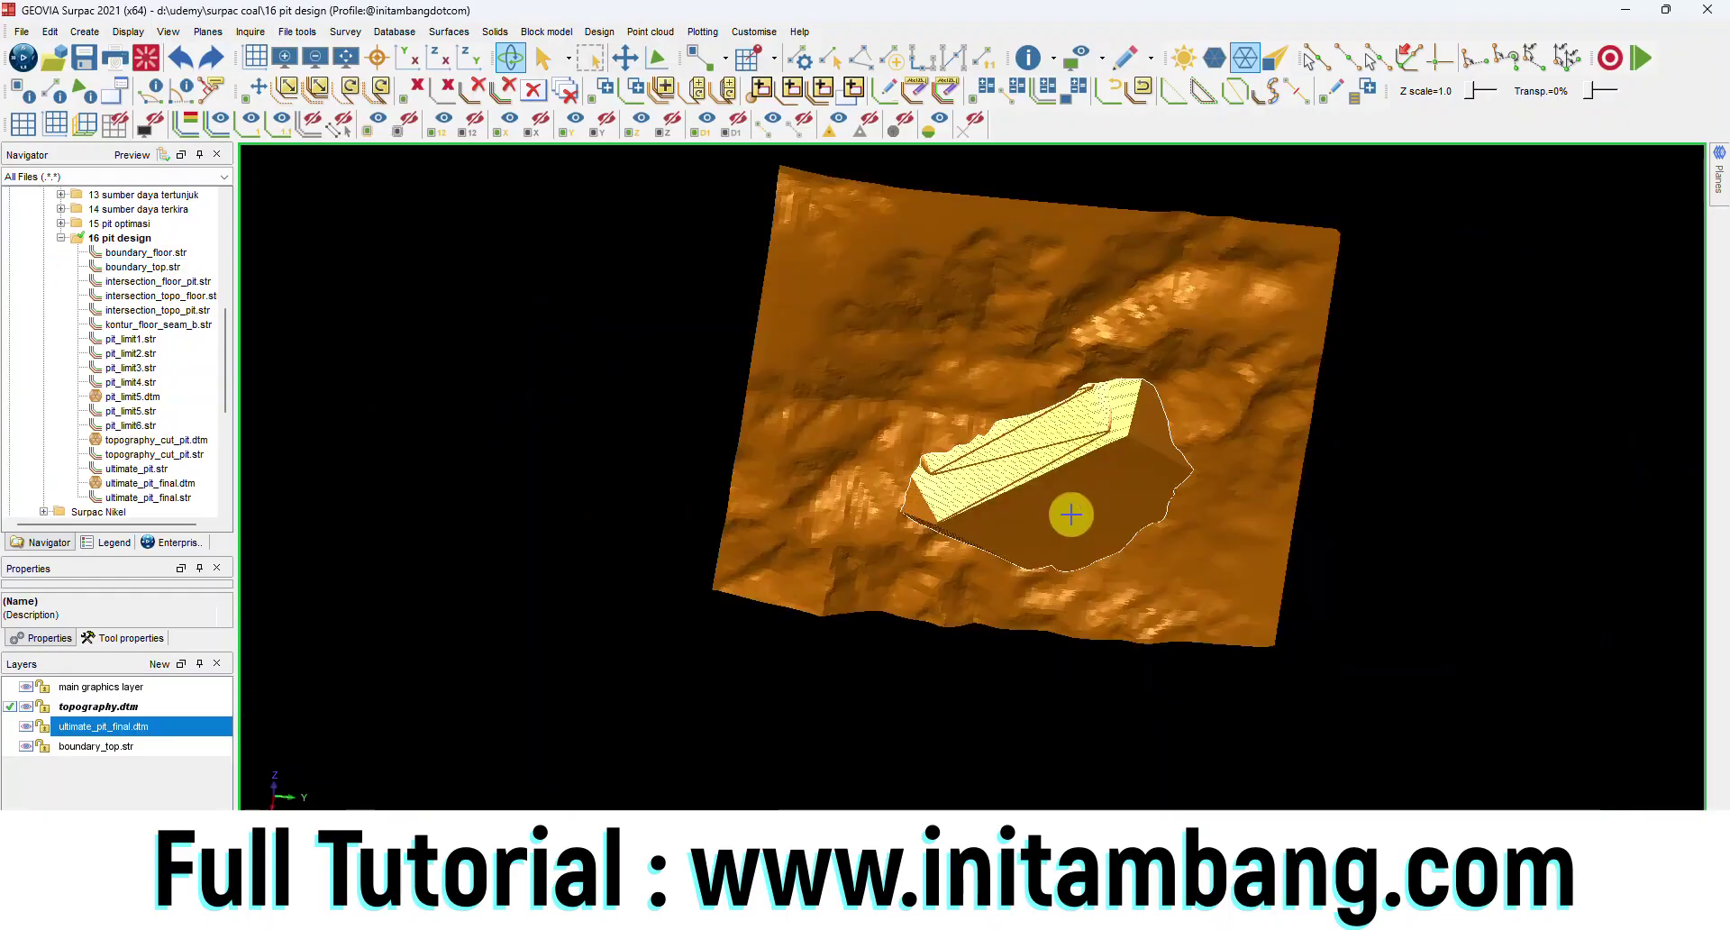
mouse_move(1069, 510)
mouse_down()
mouse_move(1151, 490)
mouse_move(1108, 447)
mouse_move(1062, 483)
mouse_up()
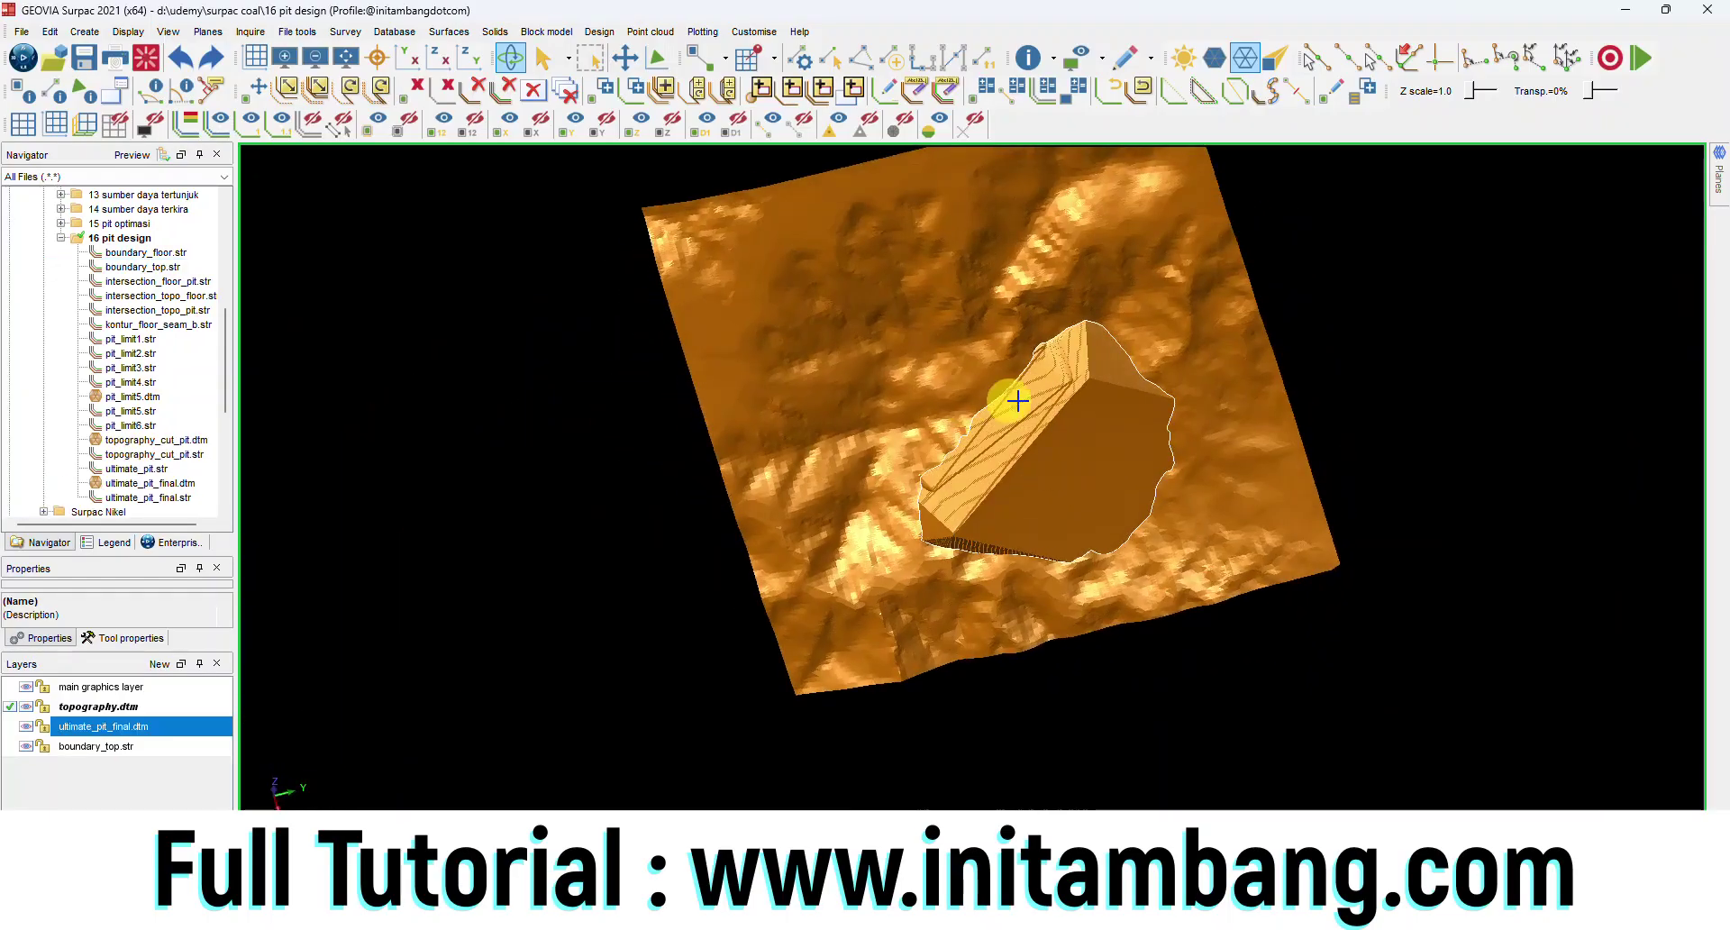
drag(1012, 402, 1035, 456)
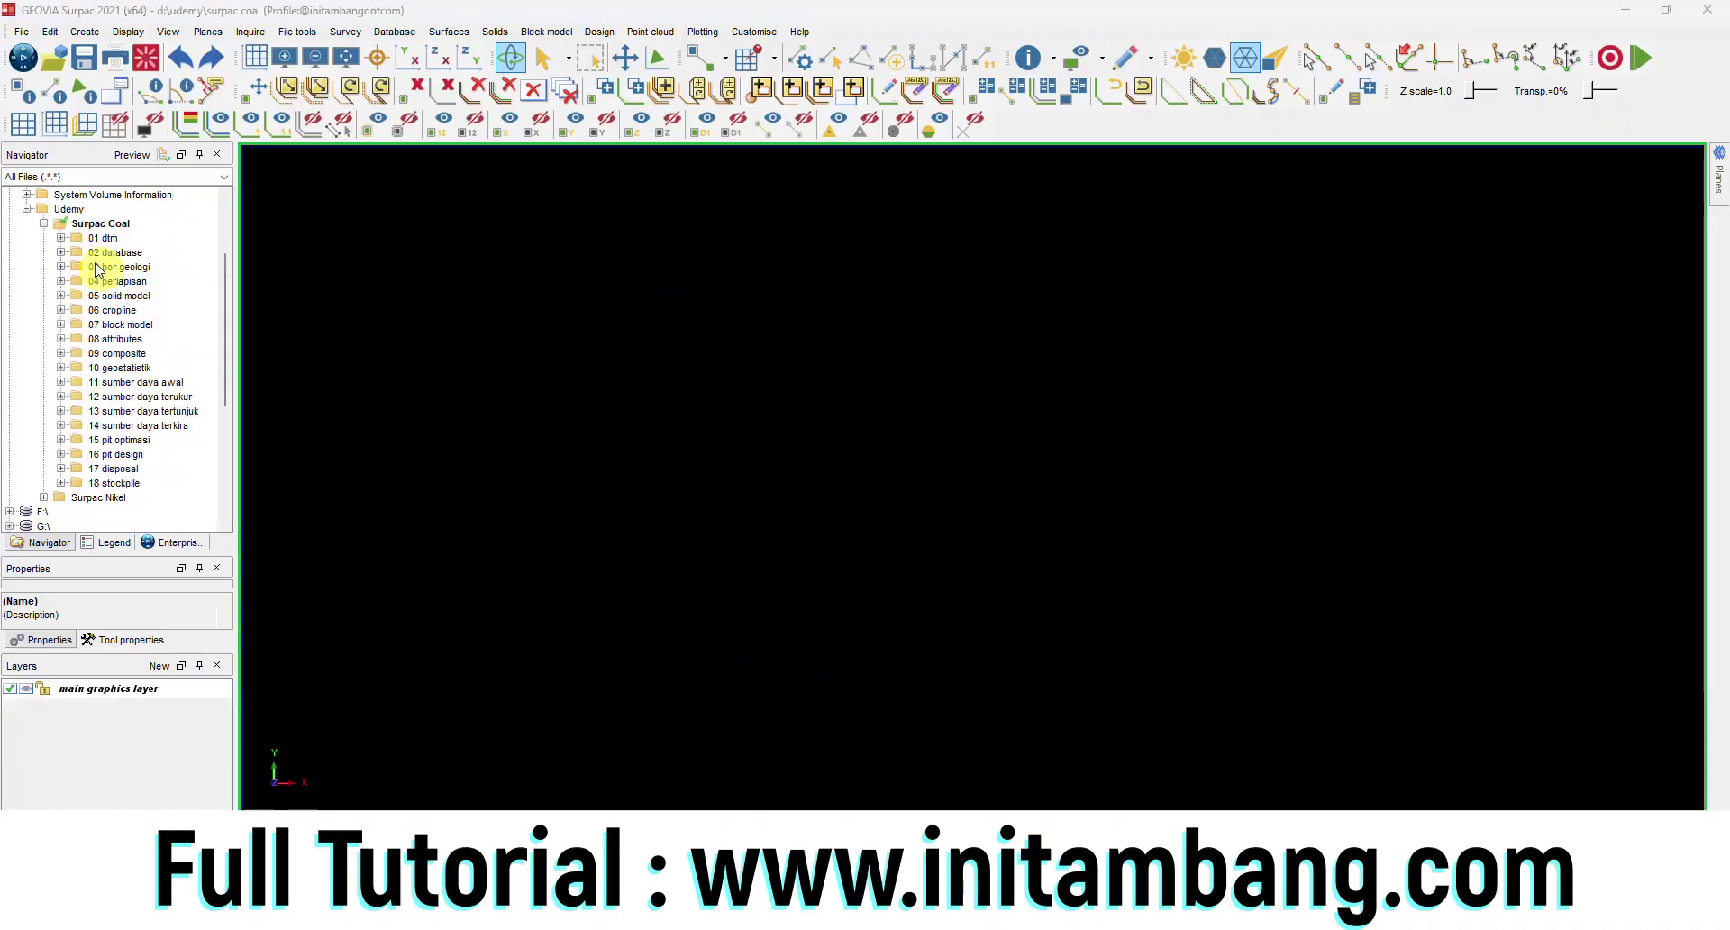
Step: Create a folder named 19 jalan hauling inside Surpac Coal and set it as the work directory
click(100, 223)
right_click(100, 224)
click(149, 276)
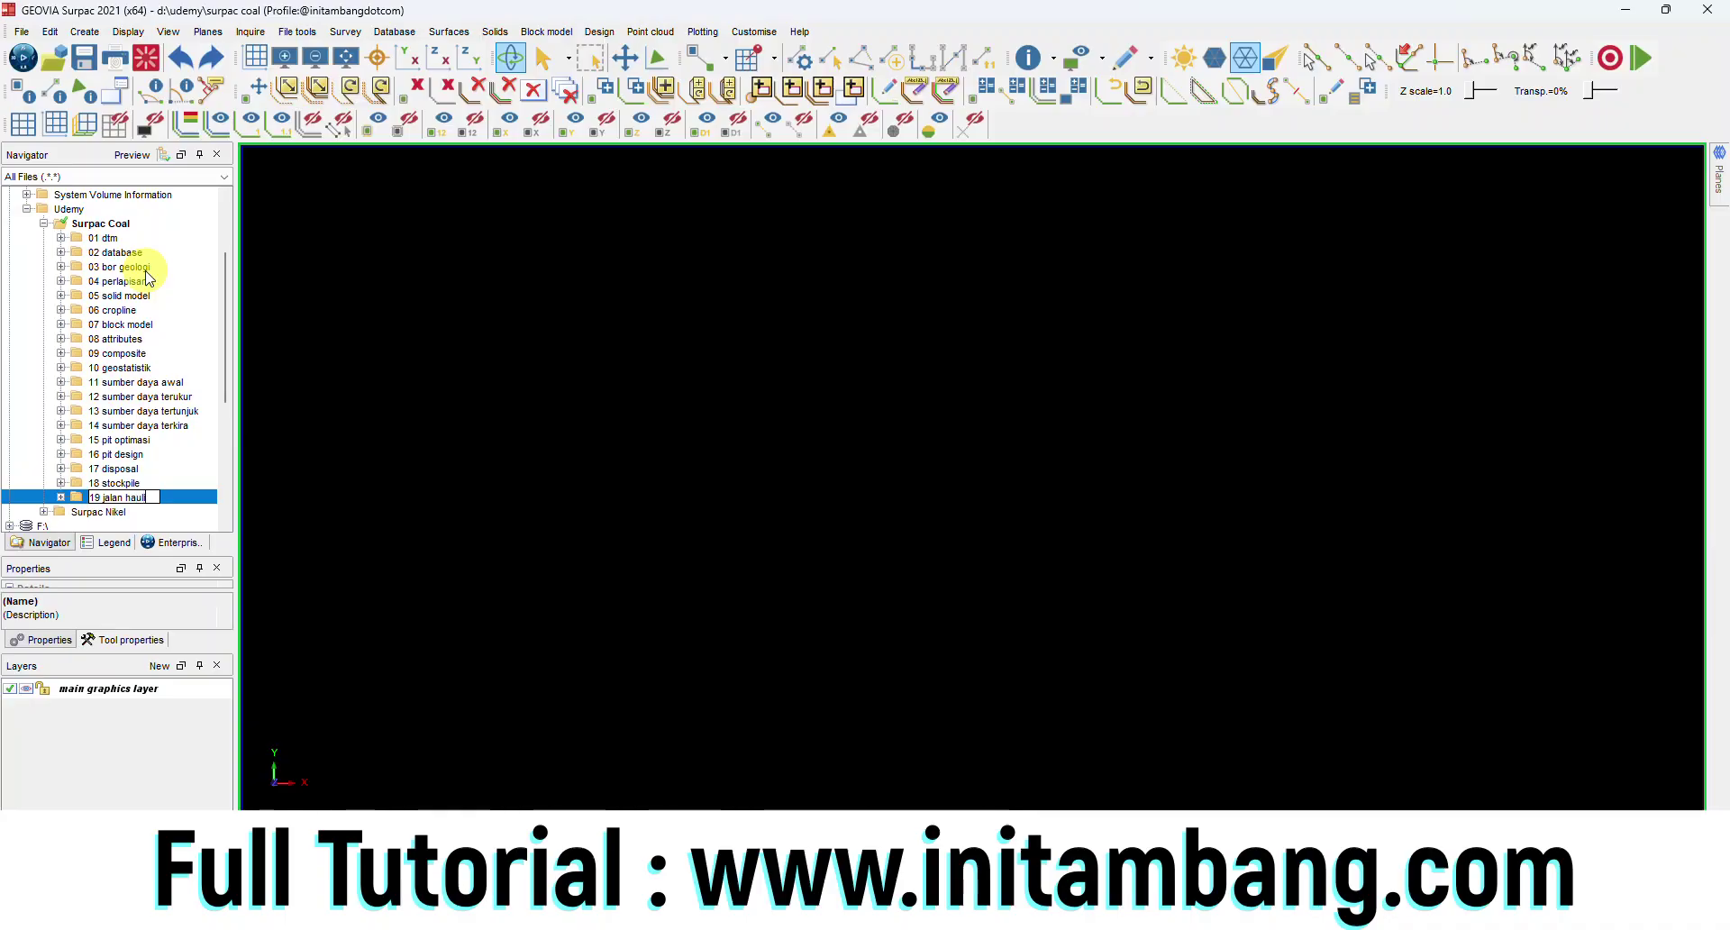
key(Return)
scroll(171, 365, down, 1)
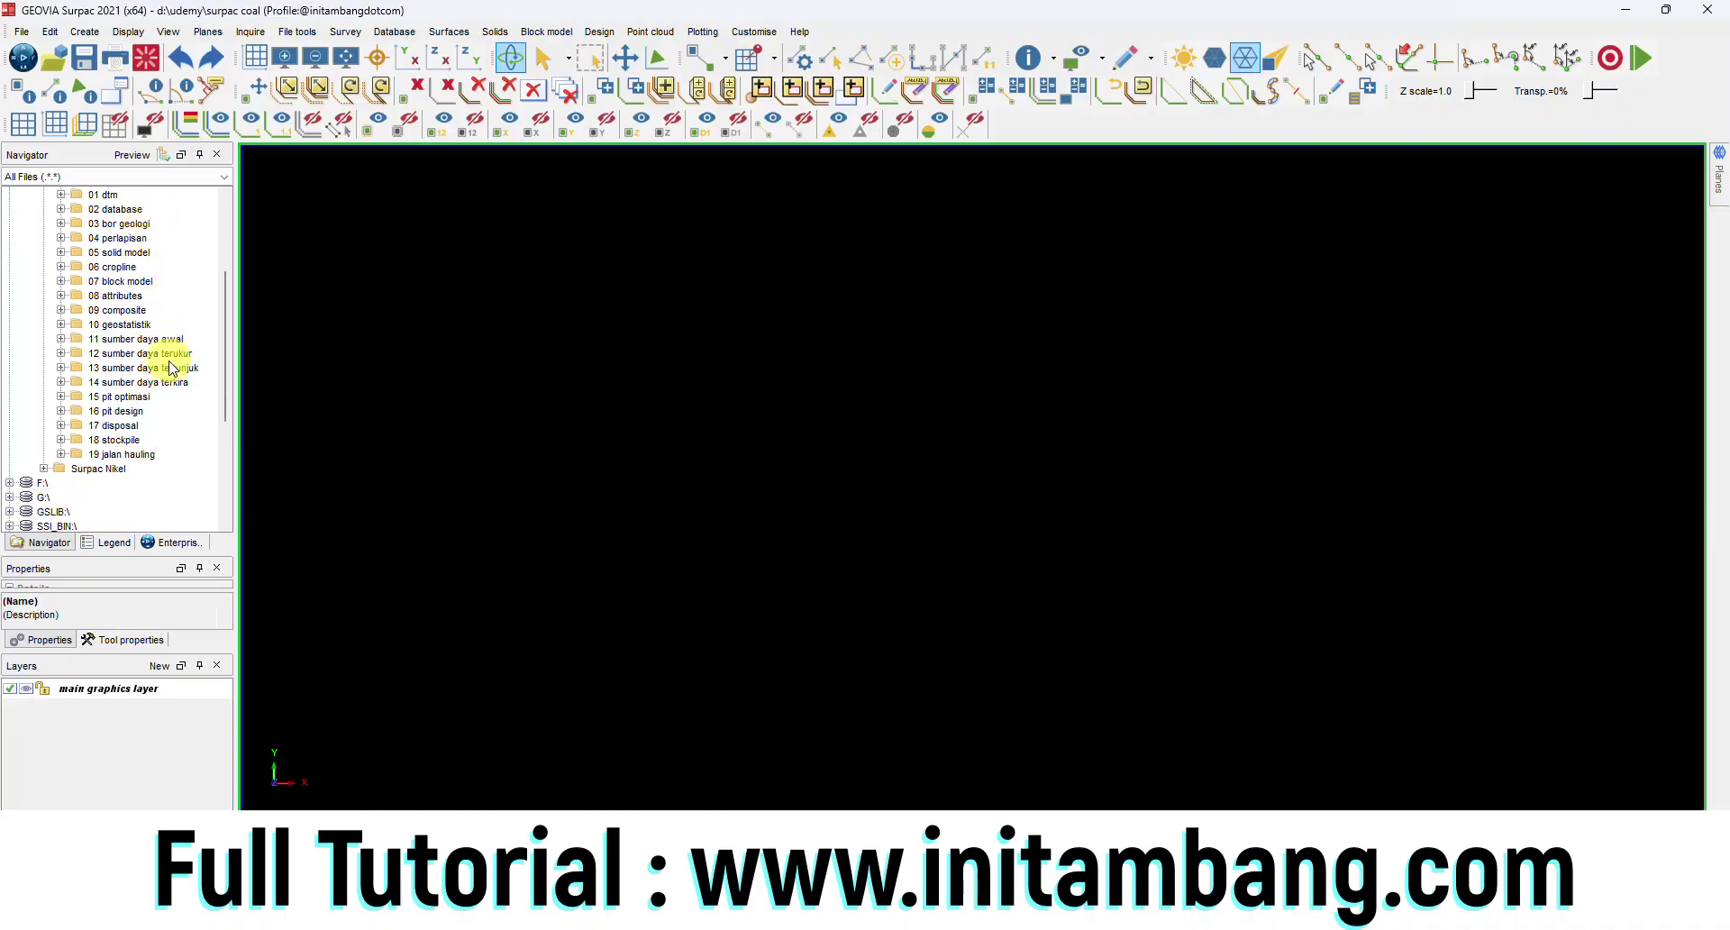
click(143, 453)
right_click(137, 420)
click(180, 427)
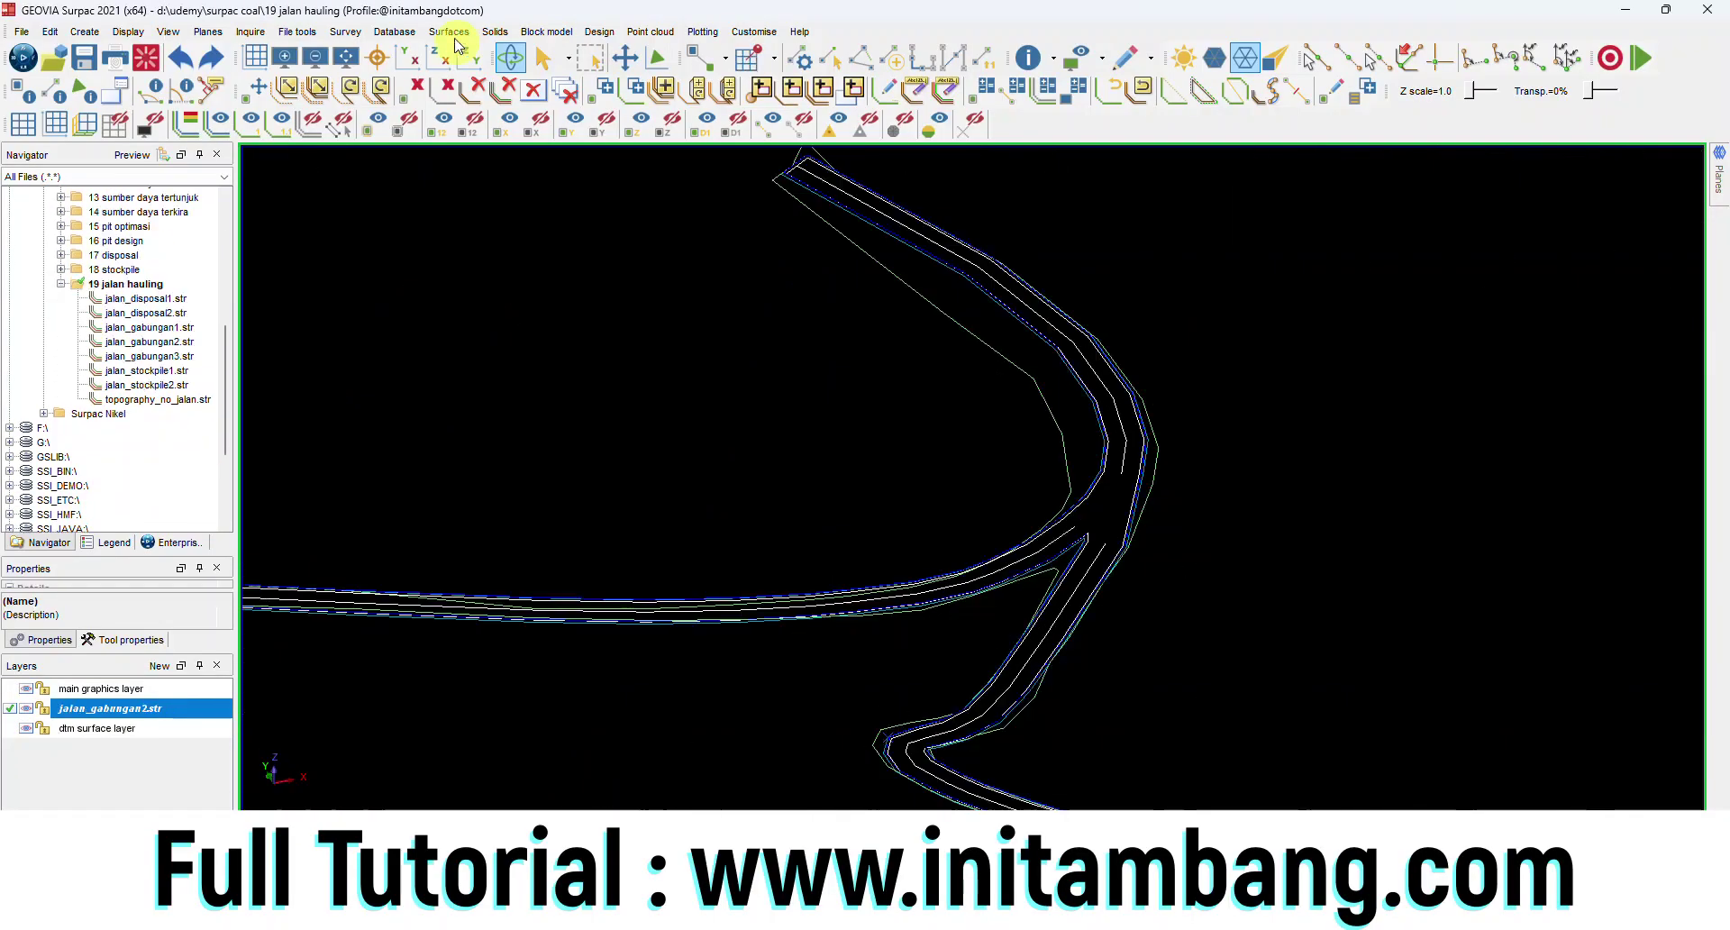
Step: Create a DTM from the combined haul road string layer on the XY plane with object ID 1 and no breakline test
click(455, 36)
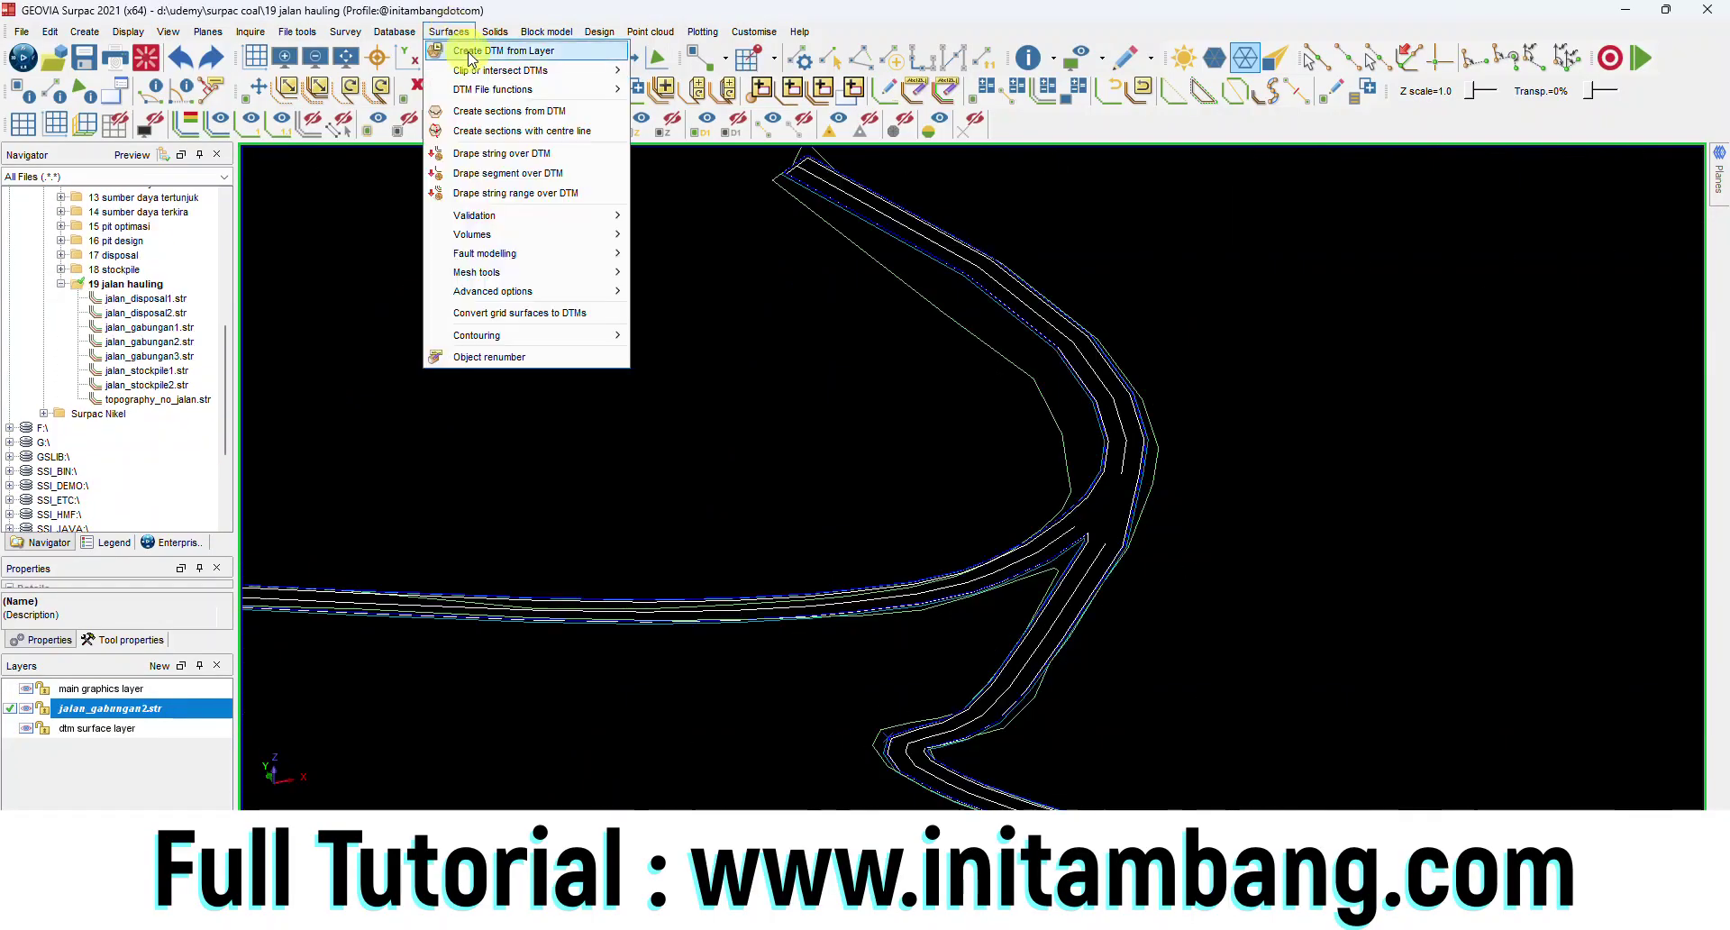
click(612, 150)
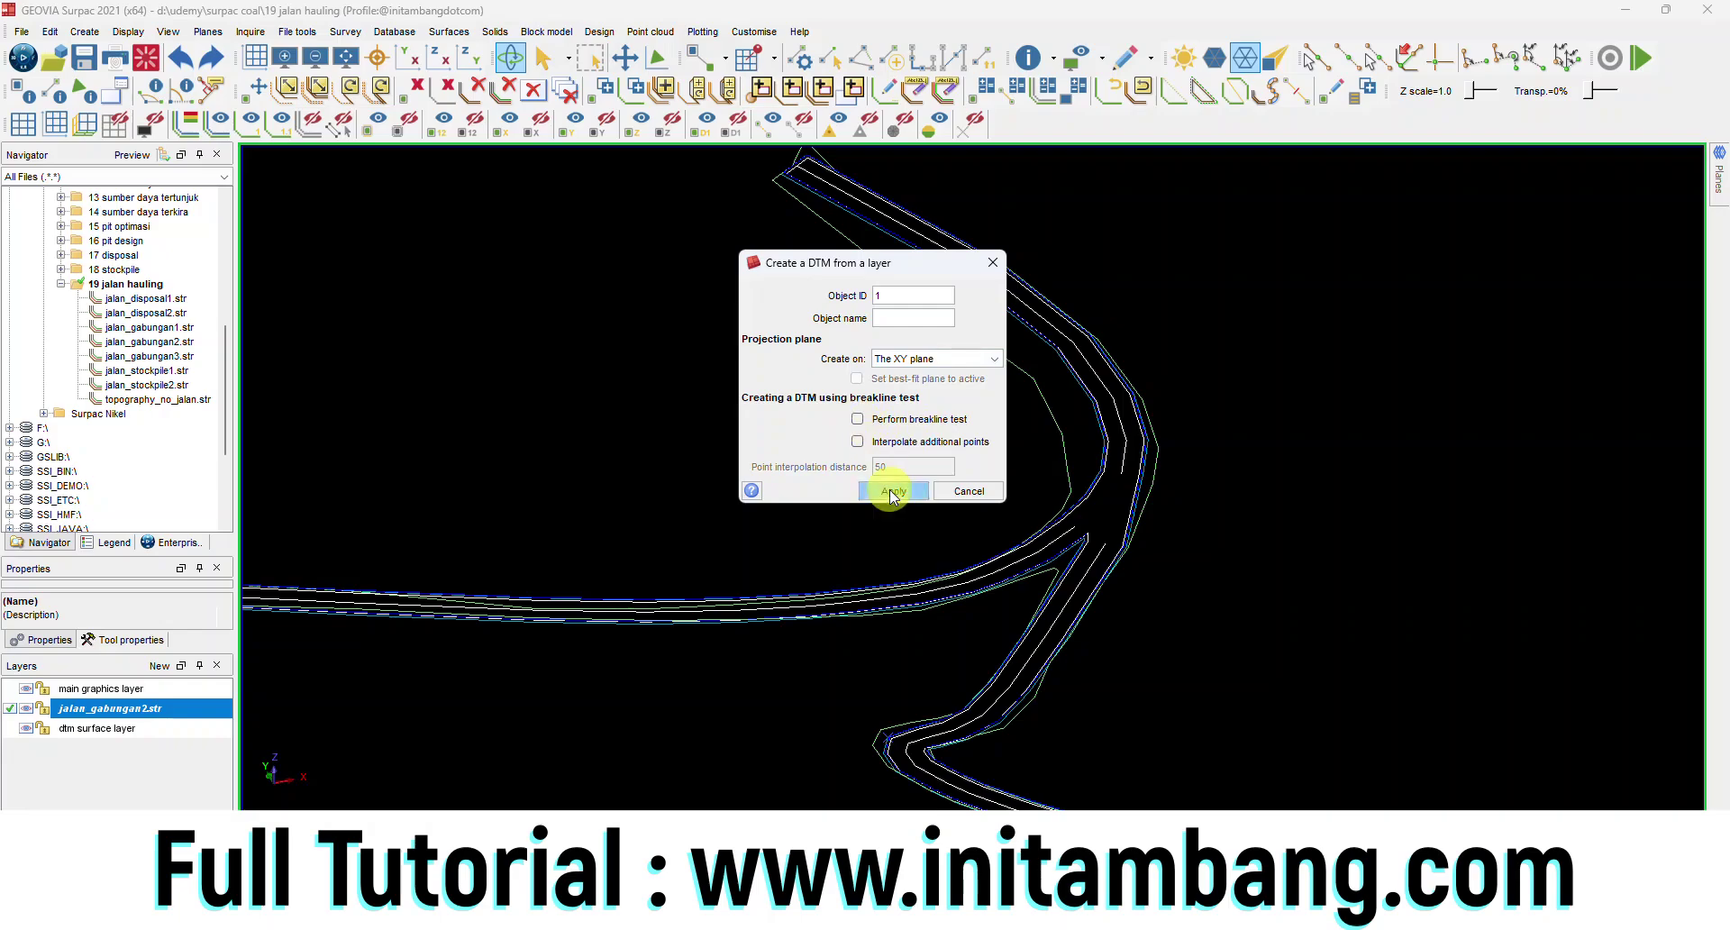
click(891, 491)
mouse_move(1051, 495)
mouse_down()
mouse_move(1096, 490)
mouse_move(884, 478)
mouse_move(892, 517)
mouse_move(844, 520)
mouse_move(1089, 552)
mouse_move(1112, 502)
mouse_move(1086, 509)
mouse_move(1132, 478)
mouse_move(1096, 563)
mouse_move(1108, 640)
mouse_move(1069, 667)
mouse_move(1076, 616)
mouse_move(1011, 579)
mouse_move(950, 610)
mouse_move(987, 616)
mouse_move(965, 684)
mouse_move(919, 700)
mouse_move(635, 687)
mouse_move(683, 706)
mouse_move(668, 483)
mouse_move(1015, 382)
mouse_move(846, 390)
mouse_move(904, 282)
mouse_move(887, 221)
mouse_up()
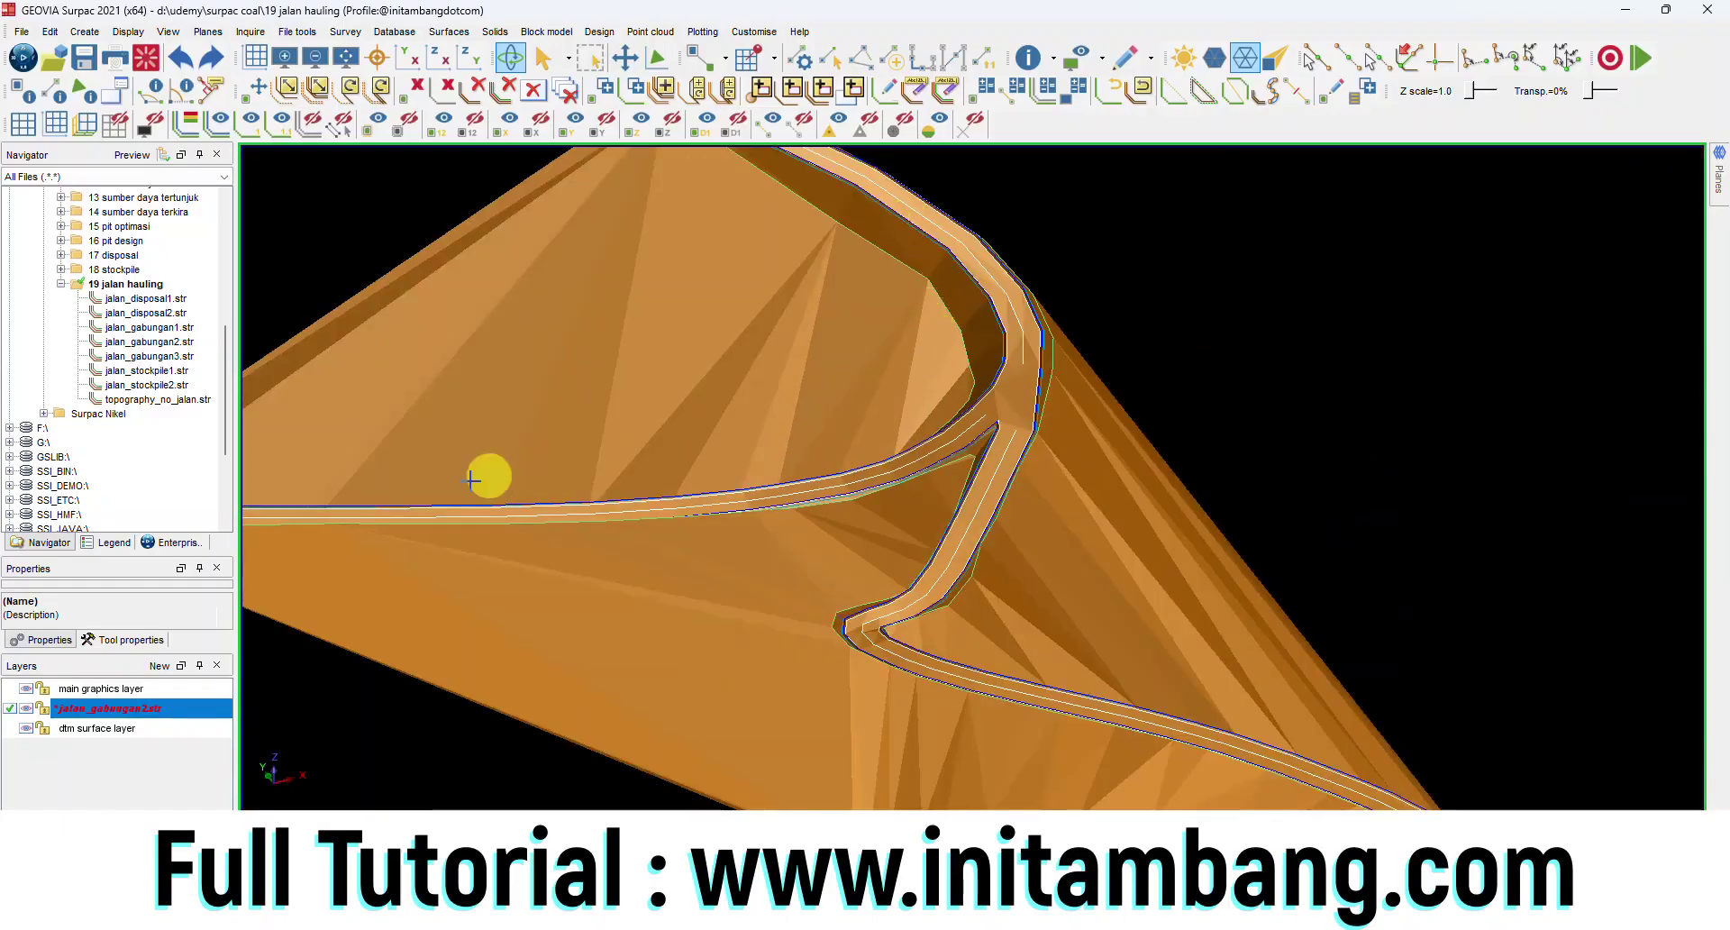
Step: Reset the graphics to clear the haul road strings and surface from the view
click(157, 94)
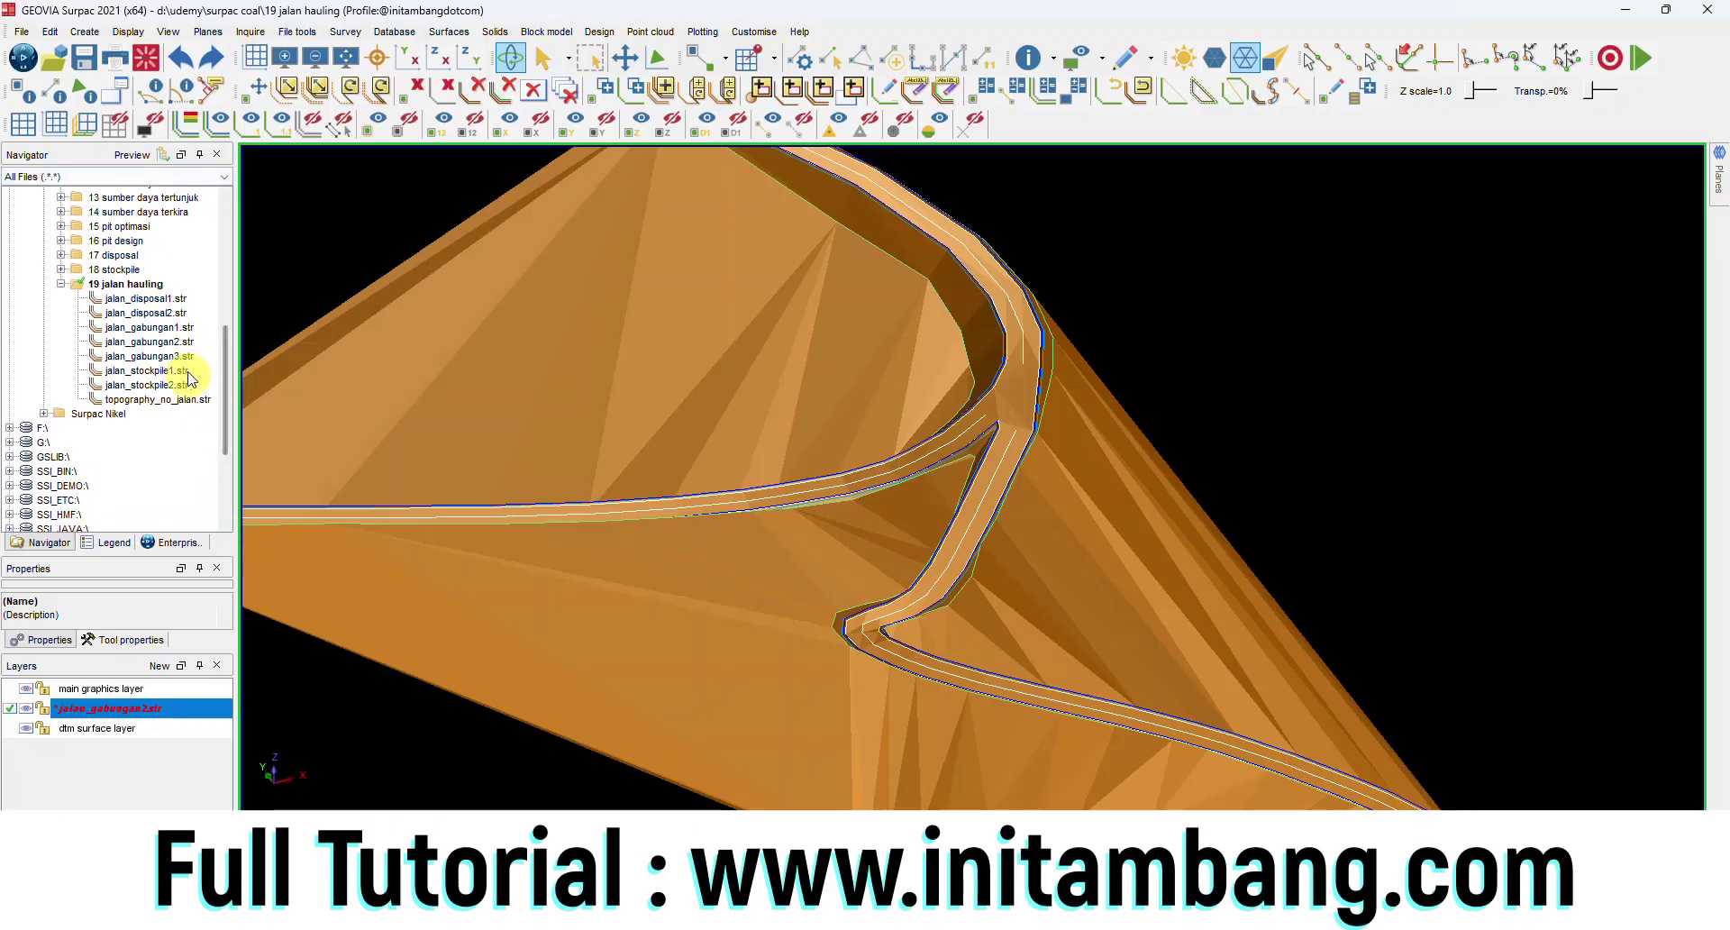
click(146, 57)
click(818, 461)
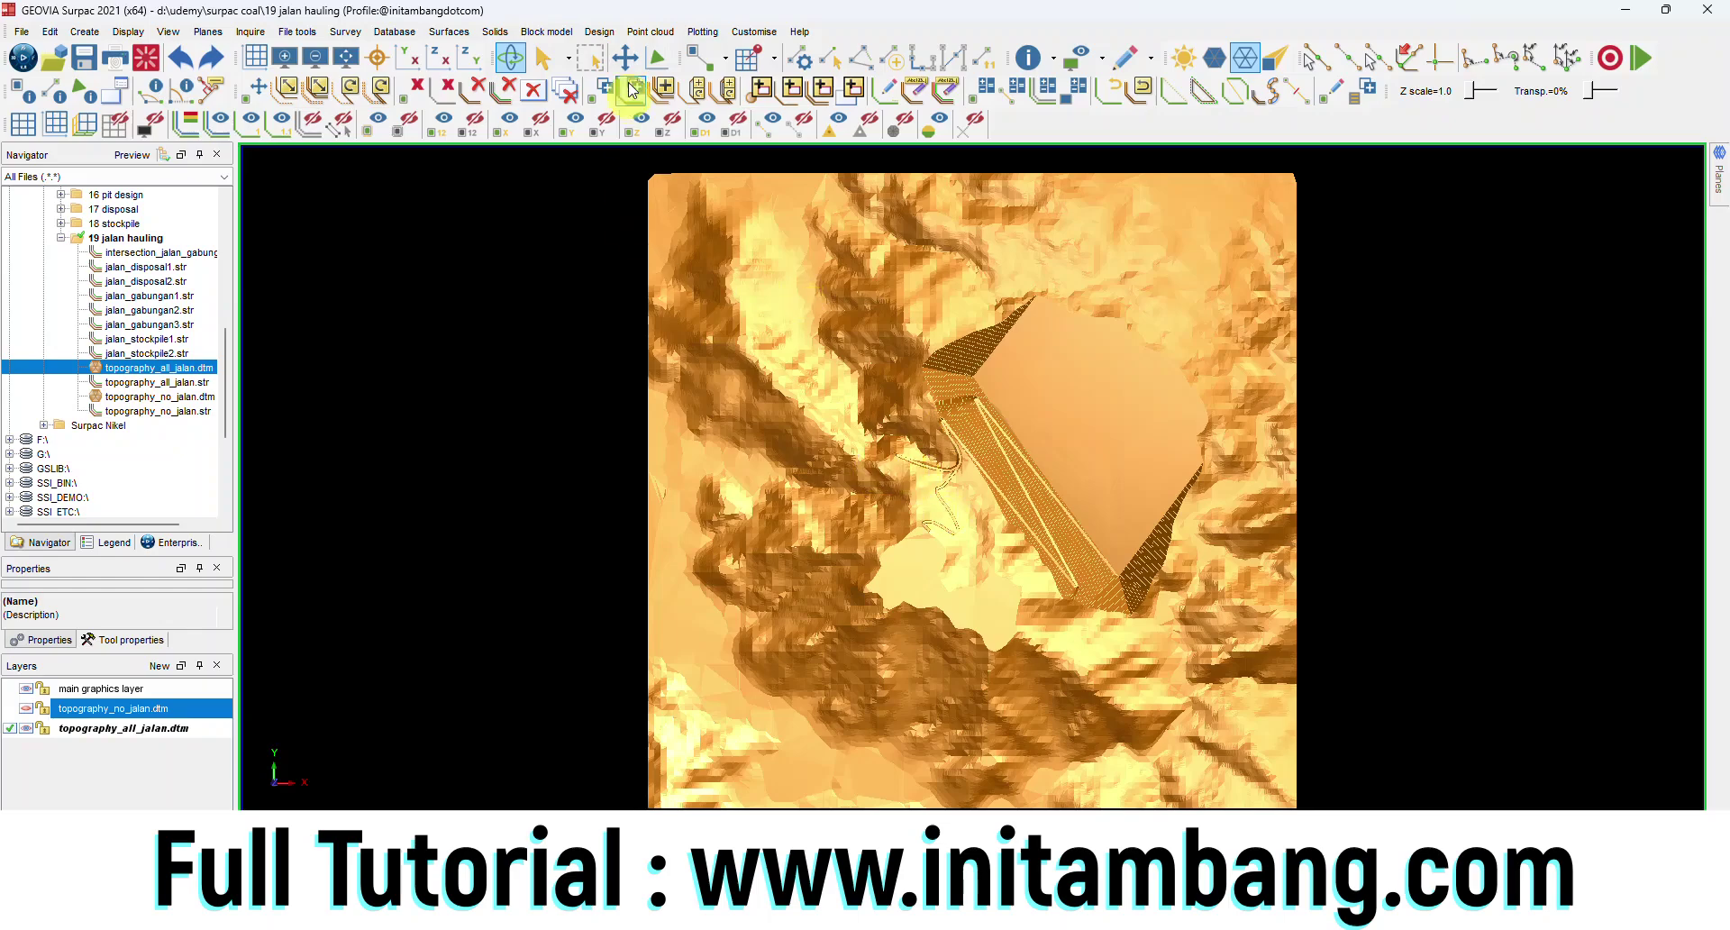
Step: Calculate cut and fill between topography_no_jalan.dtm and topography_all_jalan.dtm within intersection_jalan_gabungan.str, and review the volume report
click(449, 31)
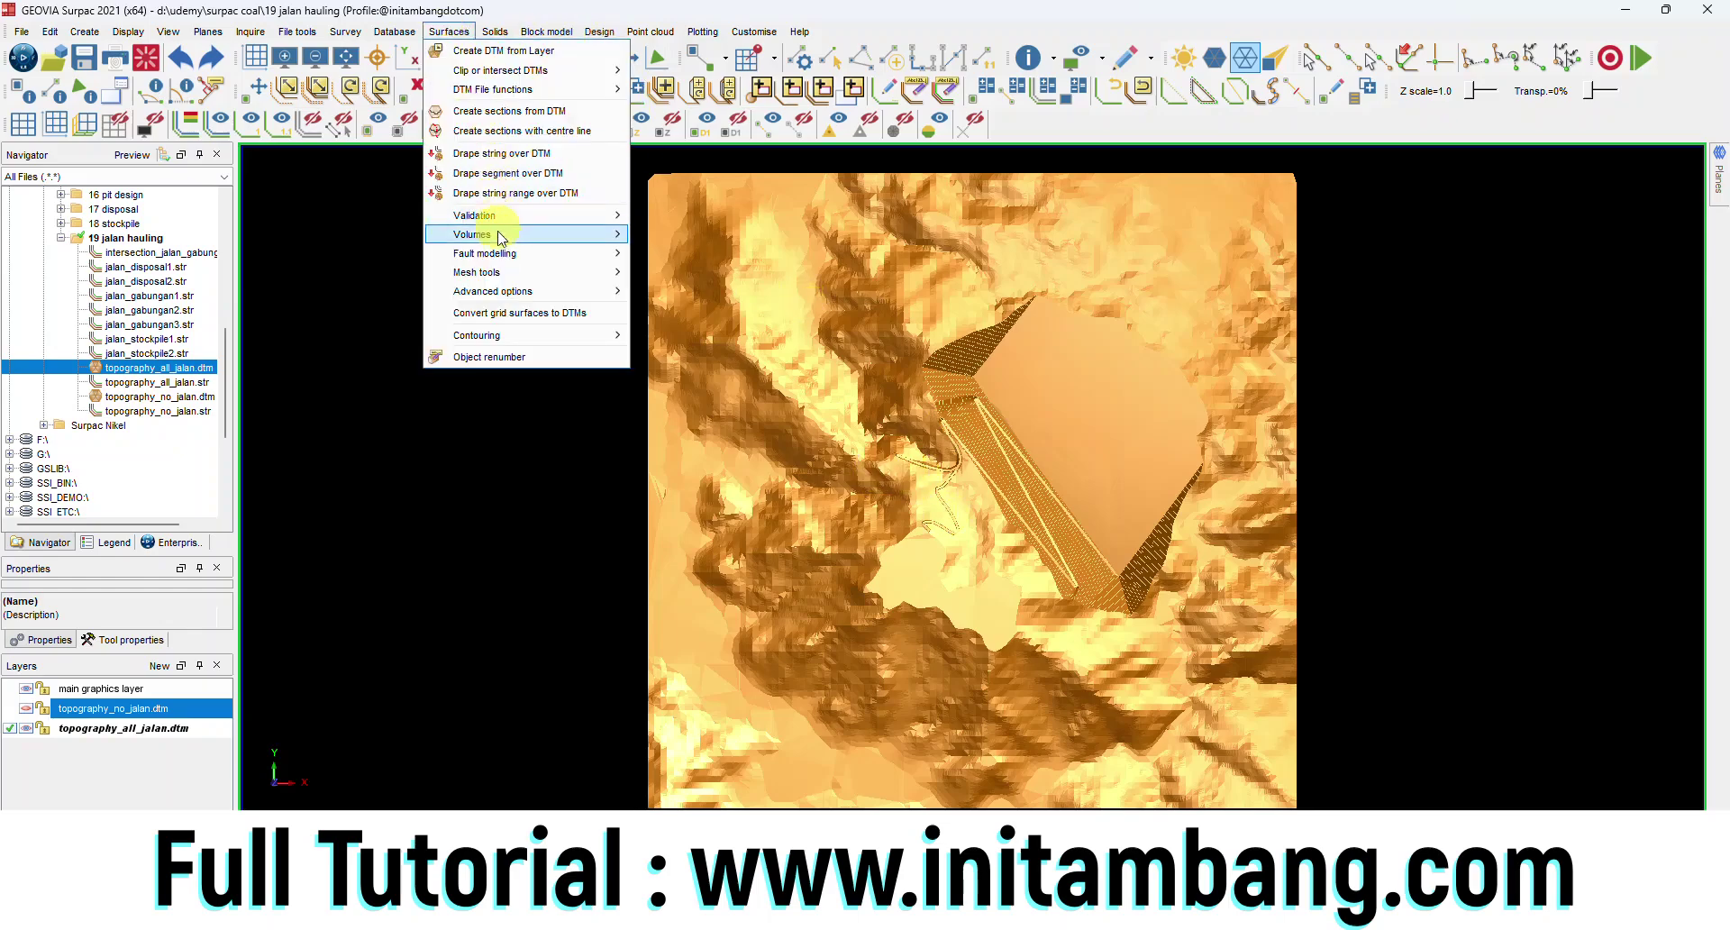
mouse_move(498, 240)
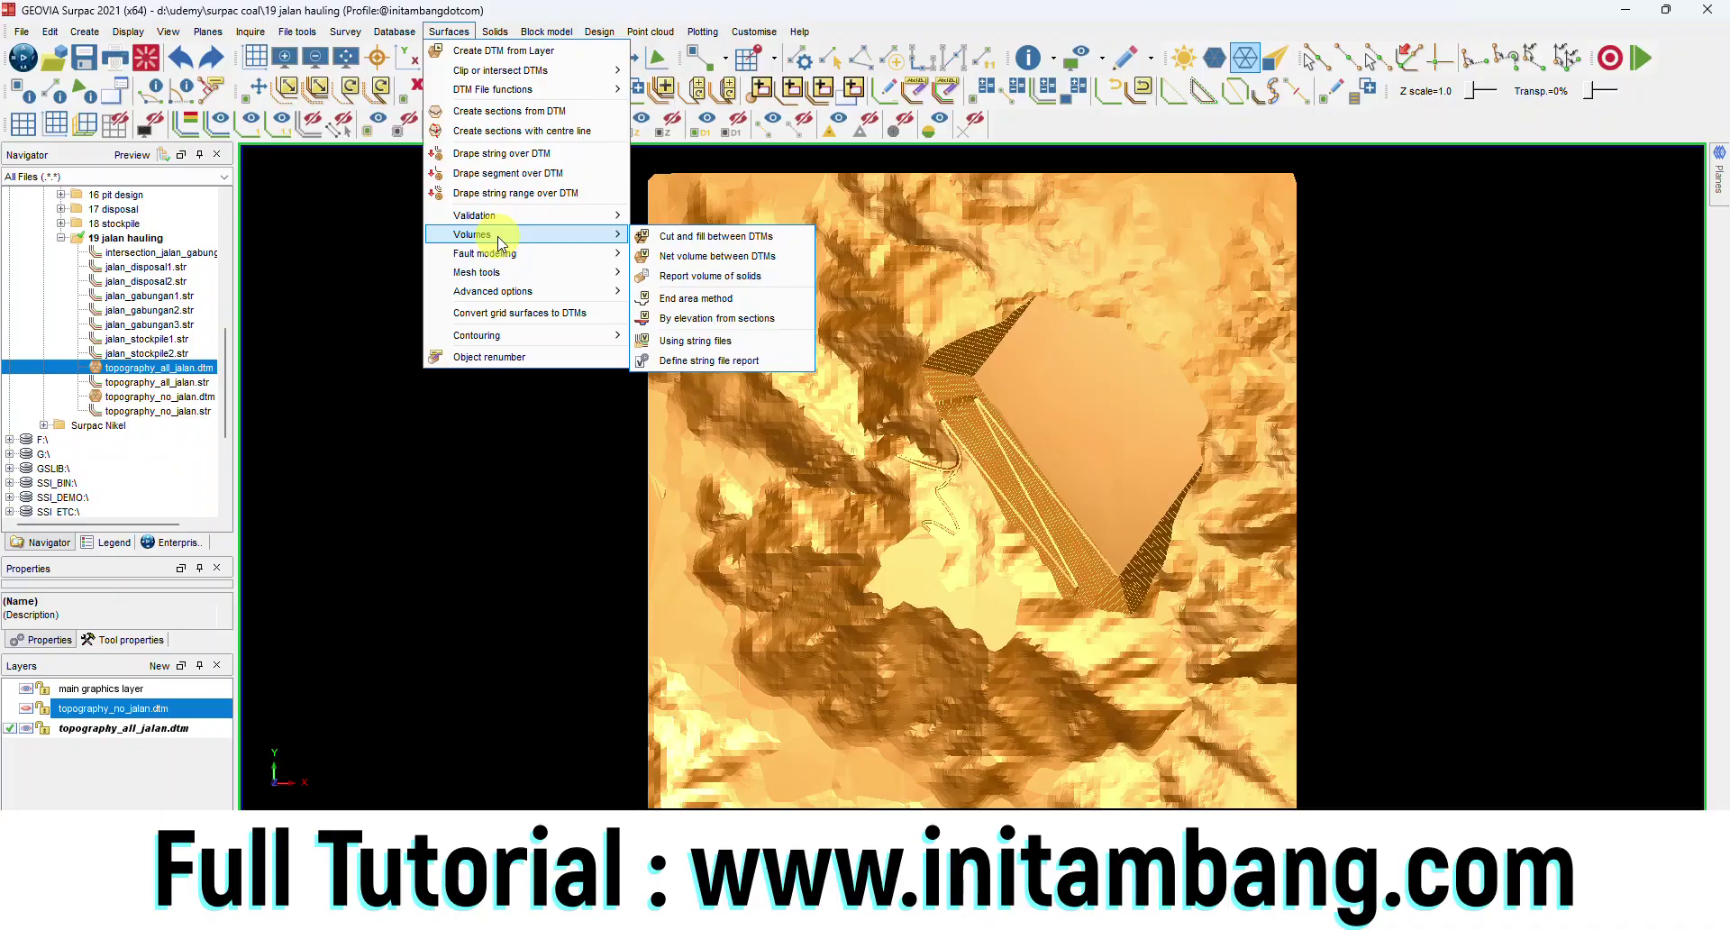
click(712, 238)
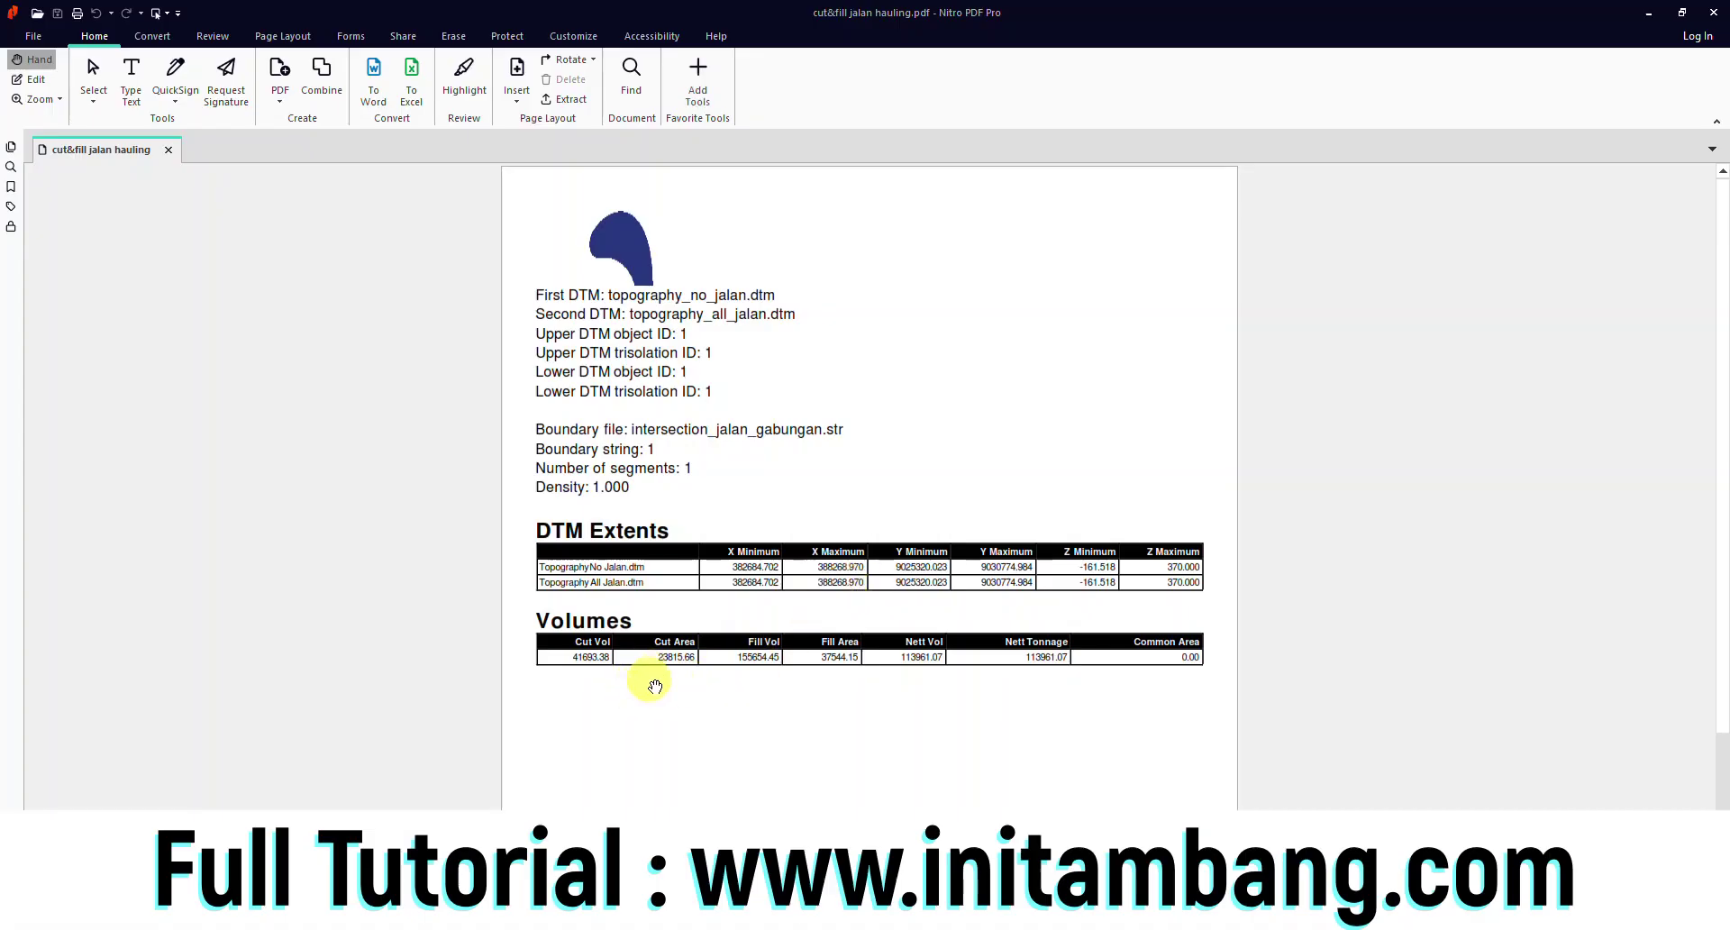
middle_click(708, 674)
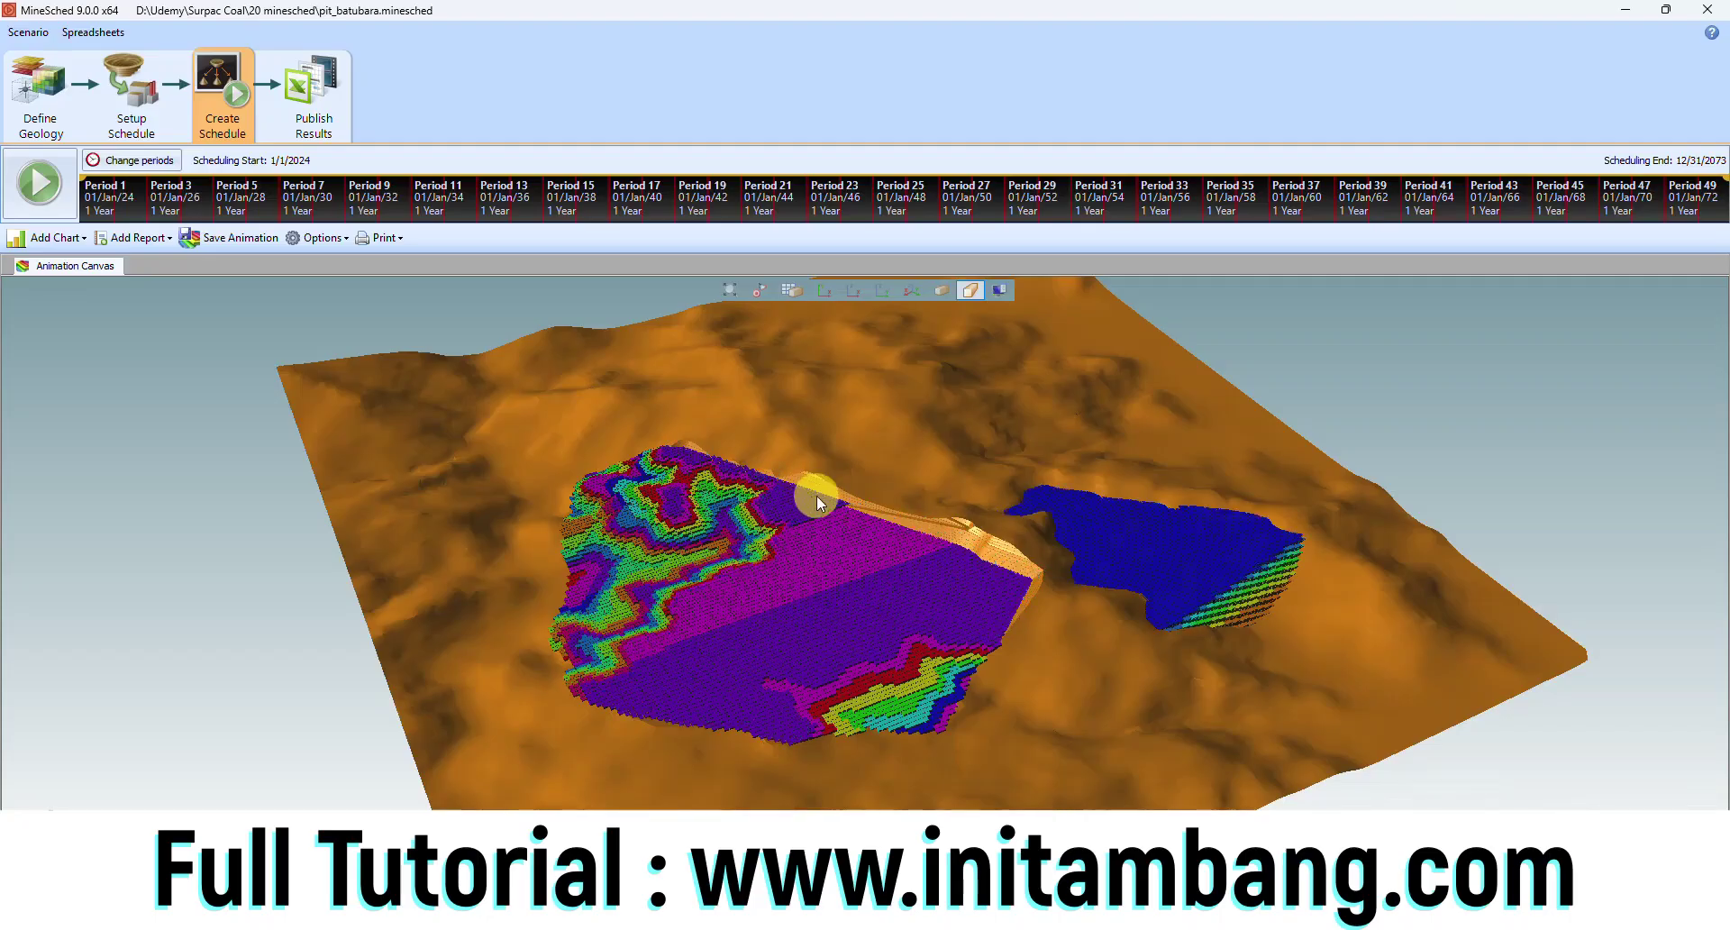
Step: Switch to the pit_batubara.minesched project in MineSched and view its schedule creation and results publishing stages
click(233, 90)
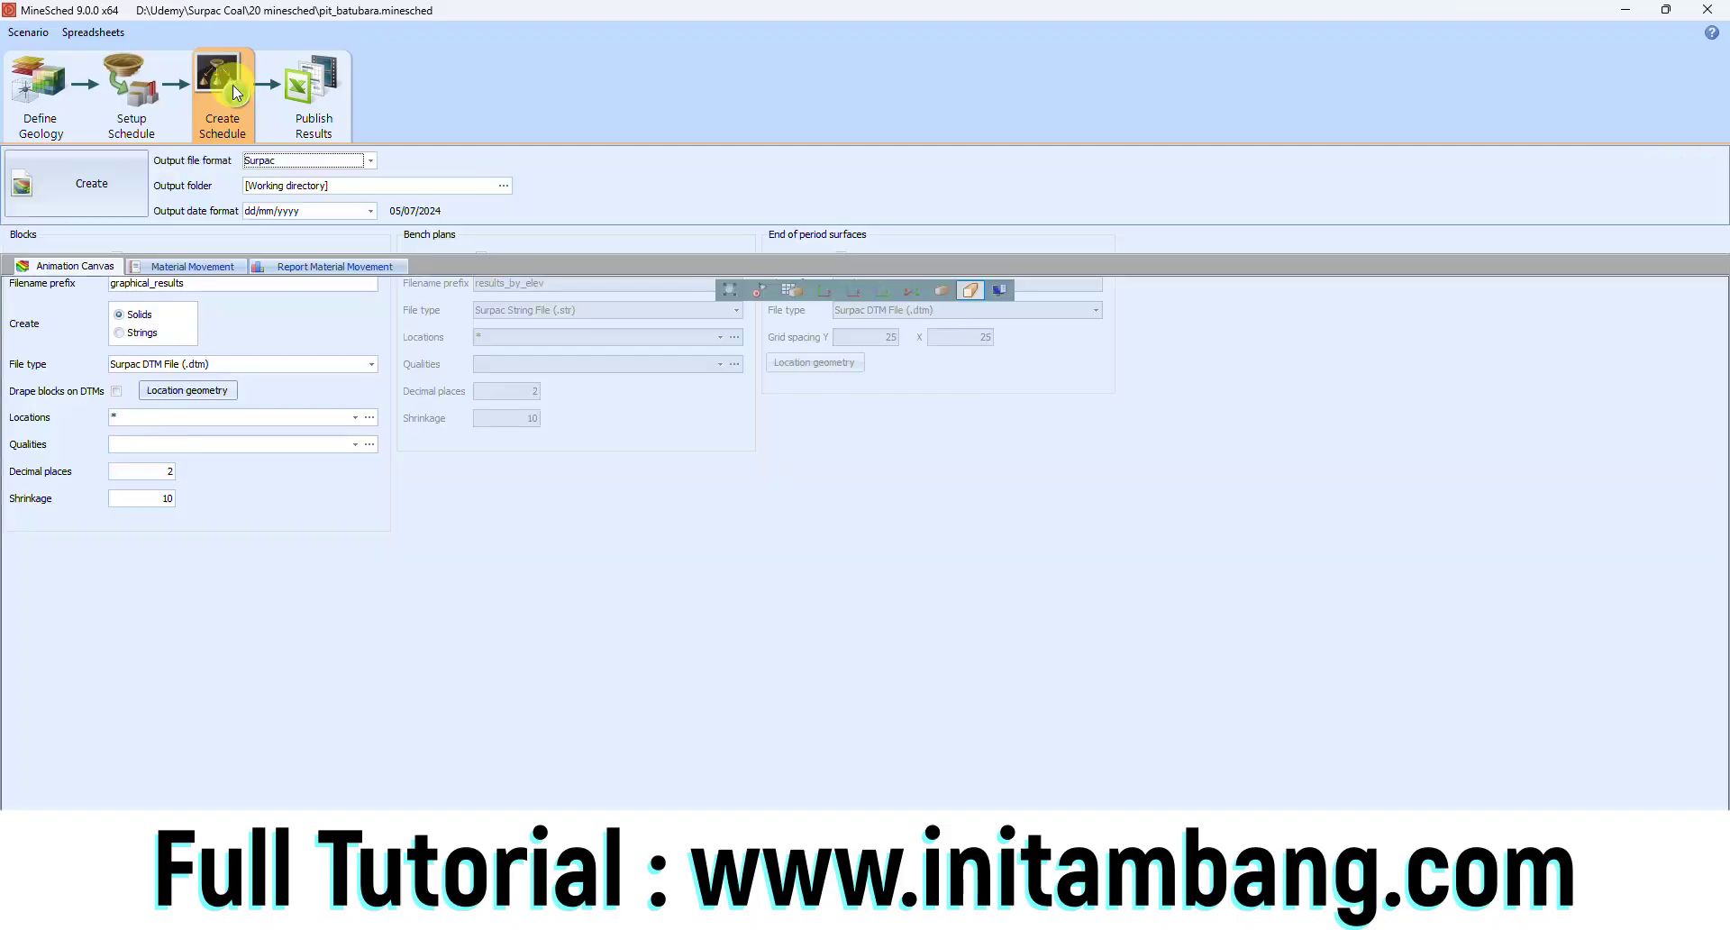
click(323, 105)
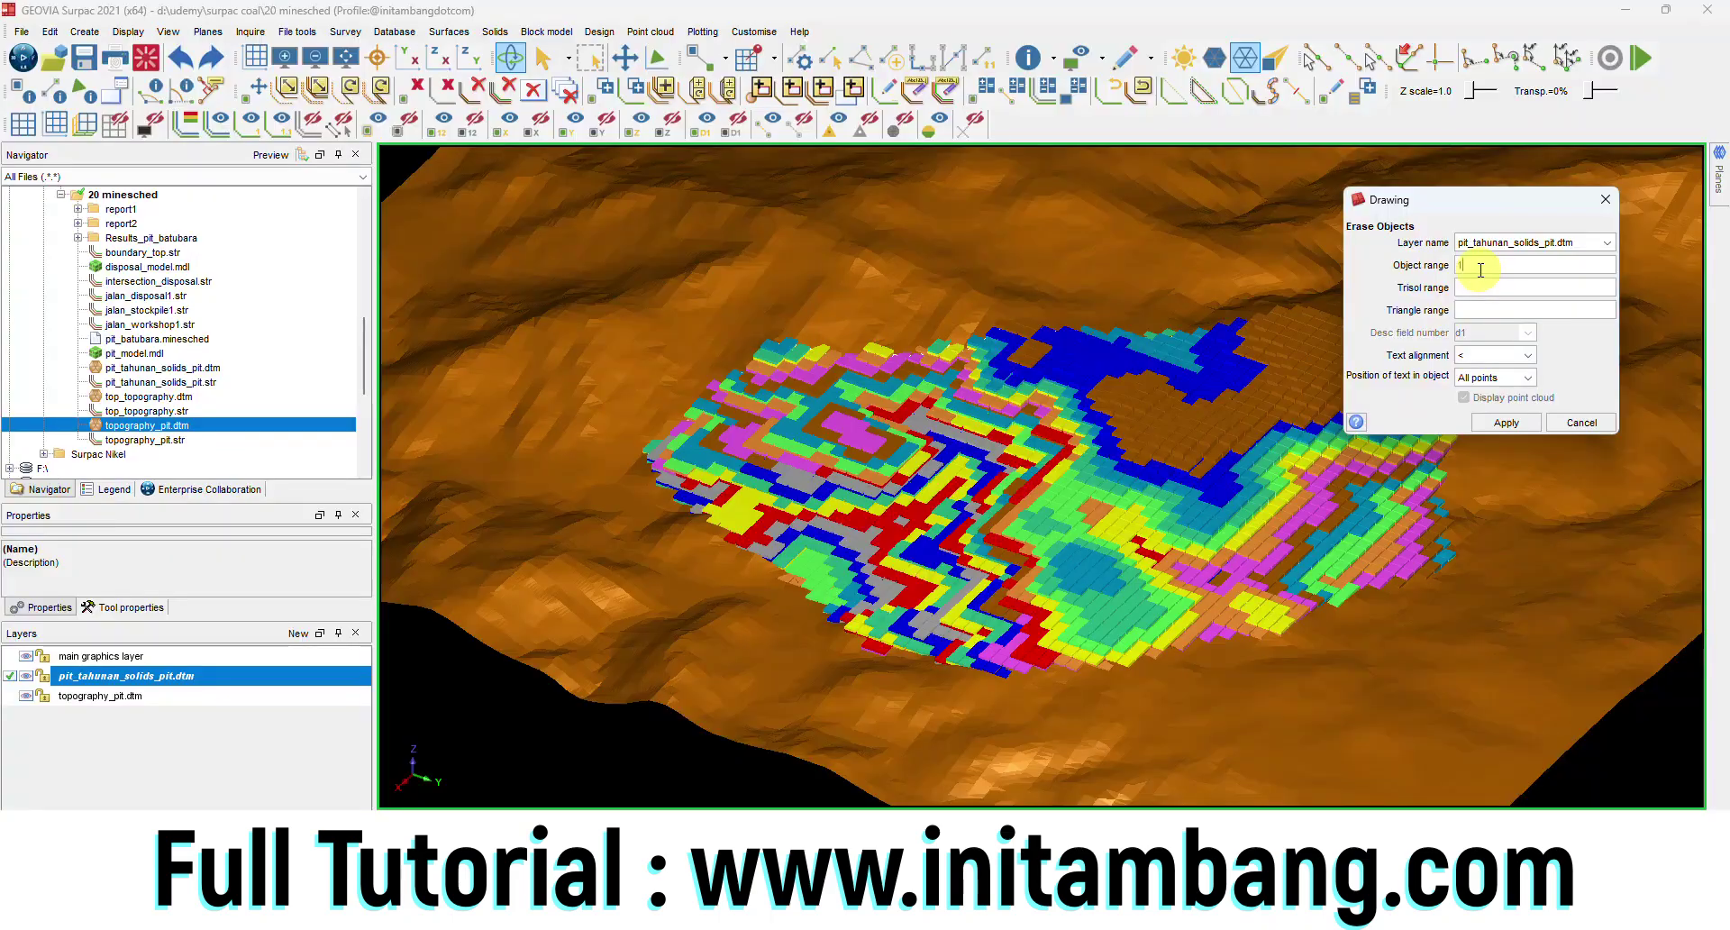
Step: Erase the specified object range from the pit_tahunan_solids_pit.dtm layer
click(1504, 421)
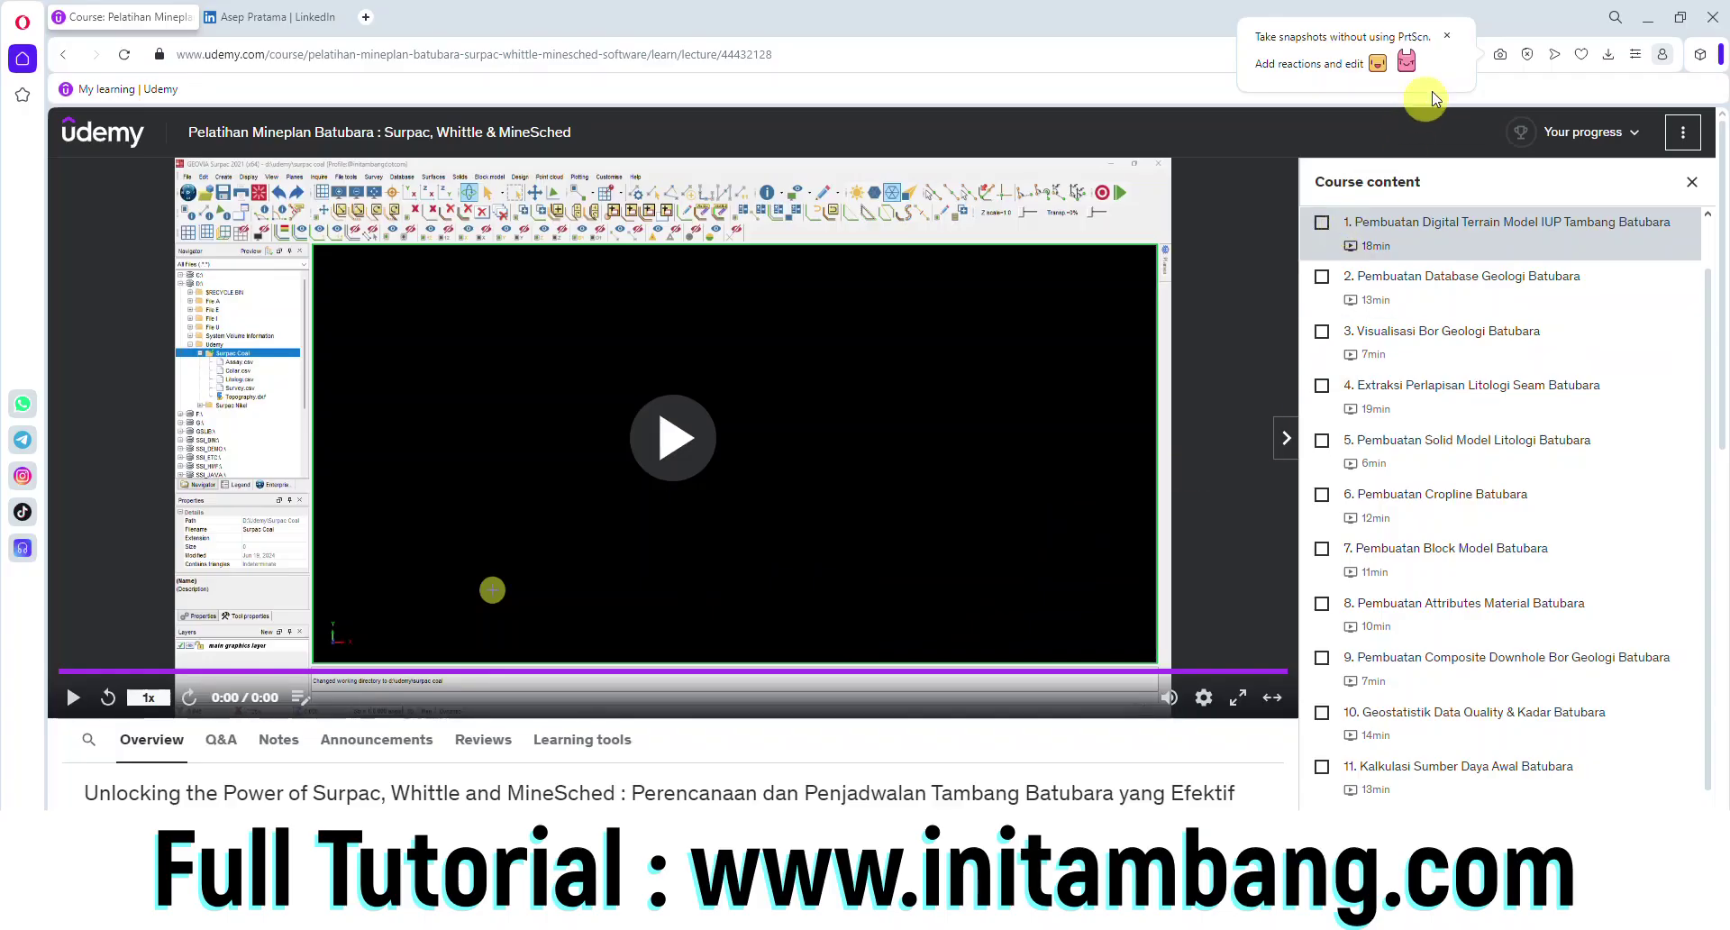
Step: On the Udemy course page, mark lectures 1 through 15 as completed, from Pembuatan Digital Terrain Model to Export Surpac Model ke Format Whittle
click(1447, 38)
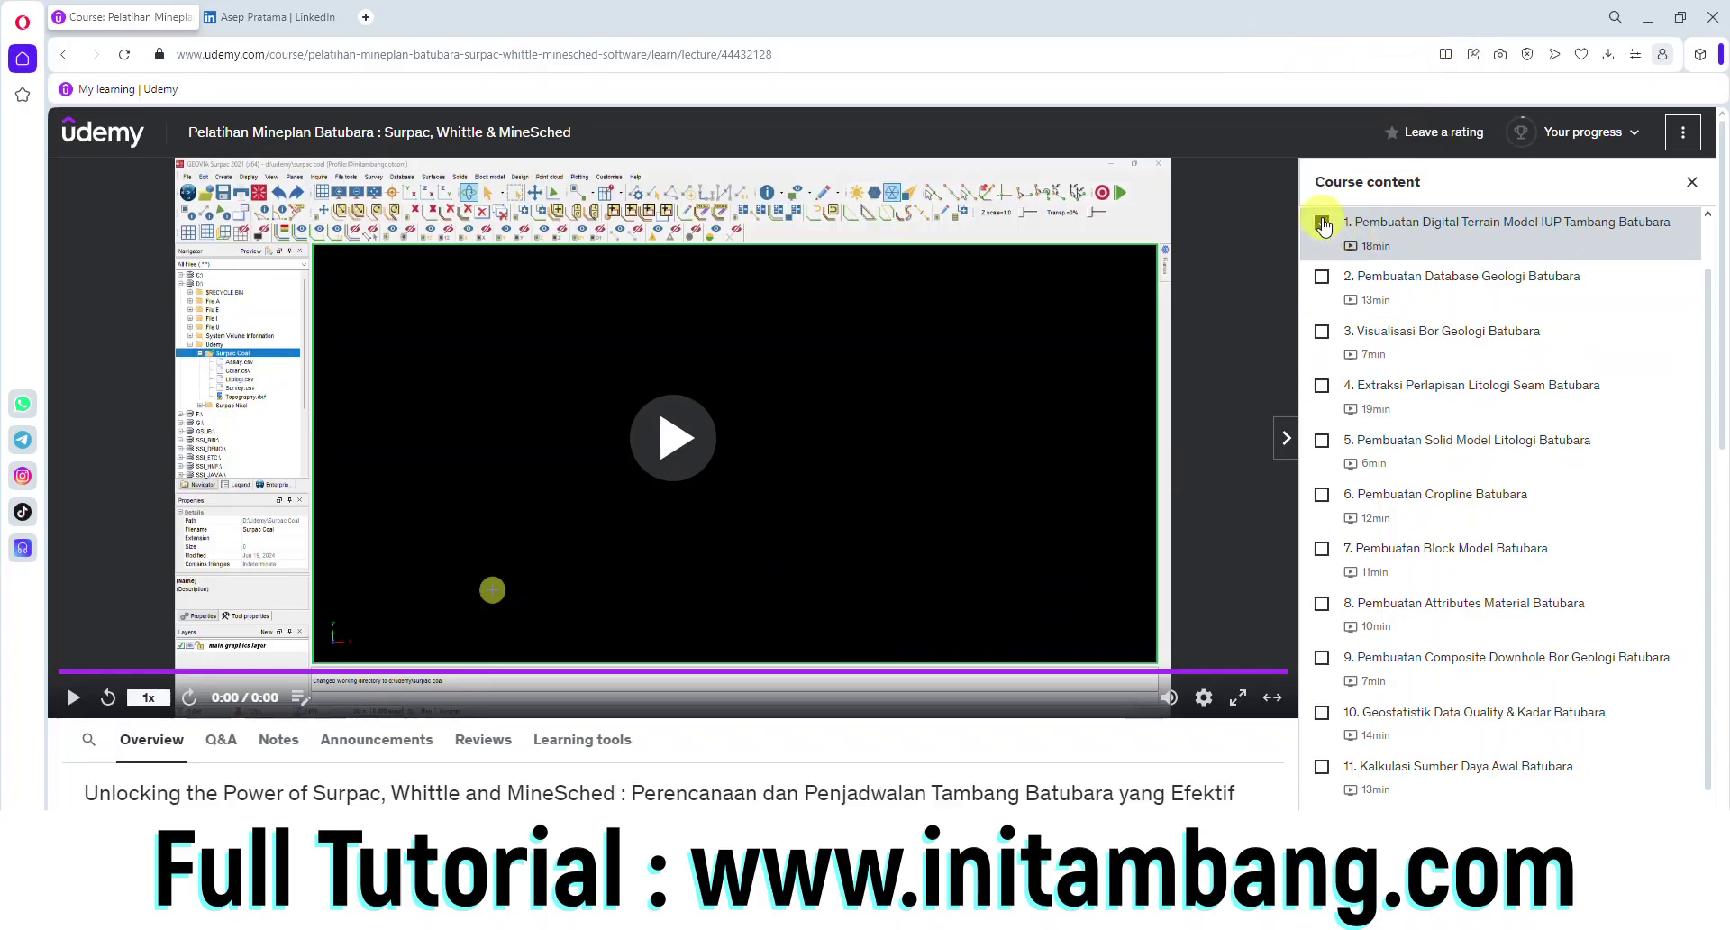
click(1322, 223)
click(1320, 278)
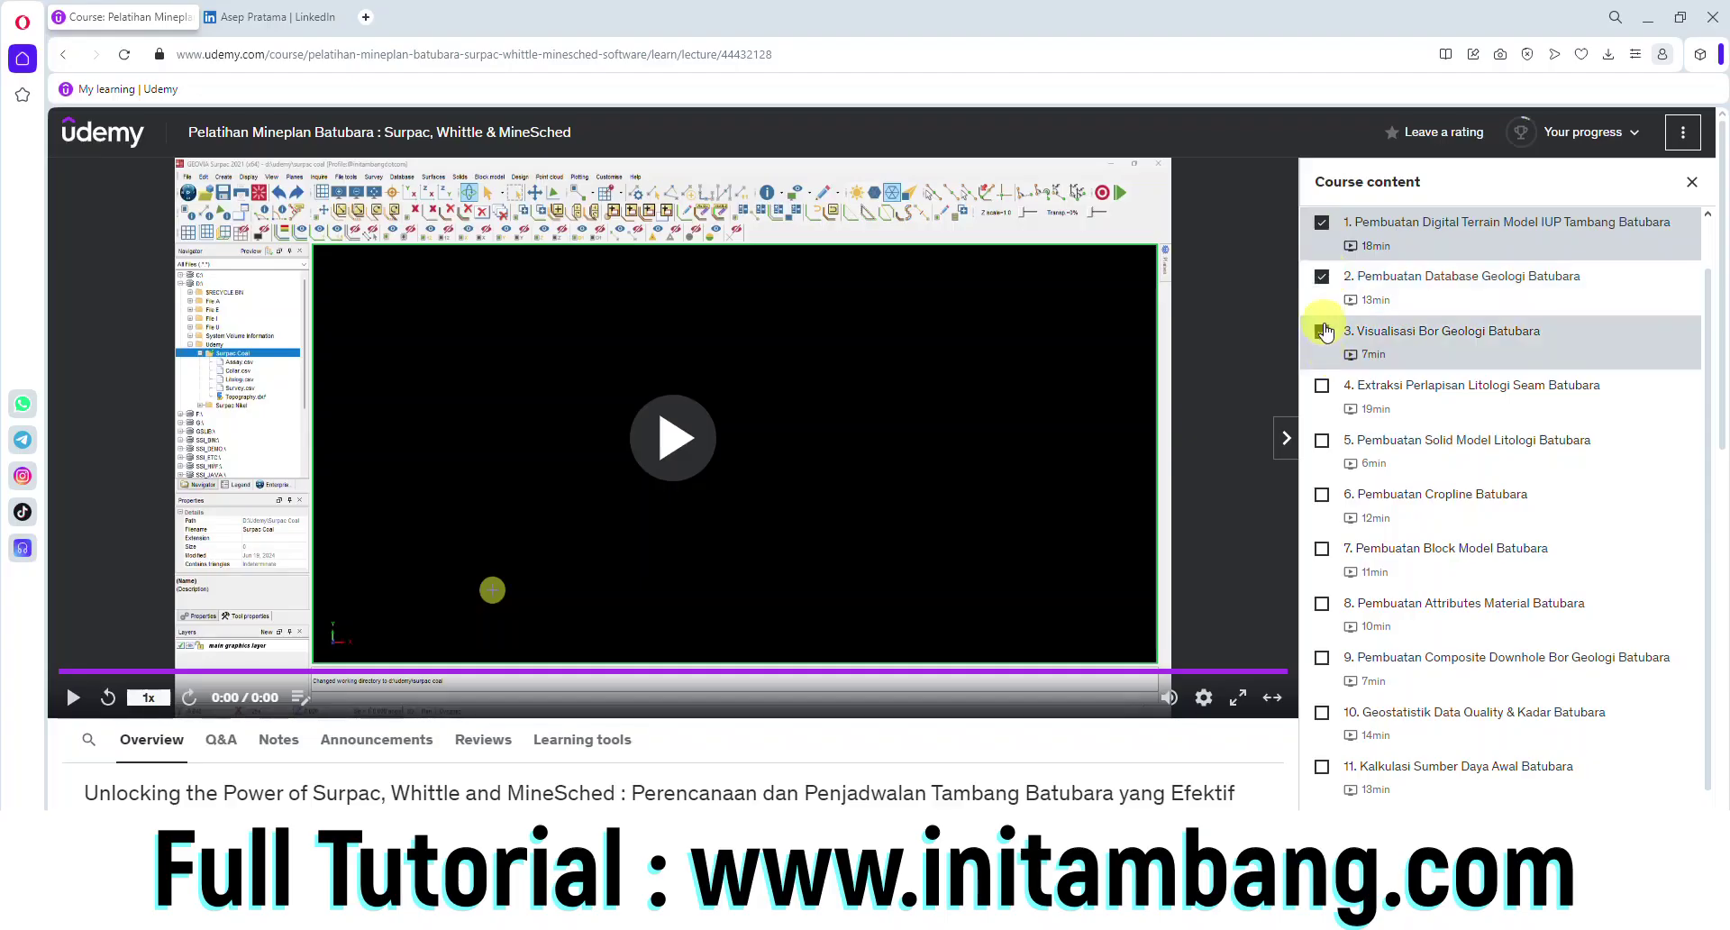
click(1321, 387)
click(1321, 440)
click(1322, 496)
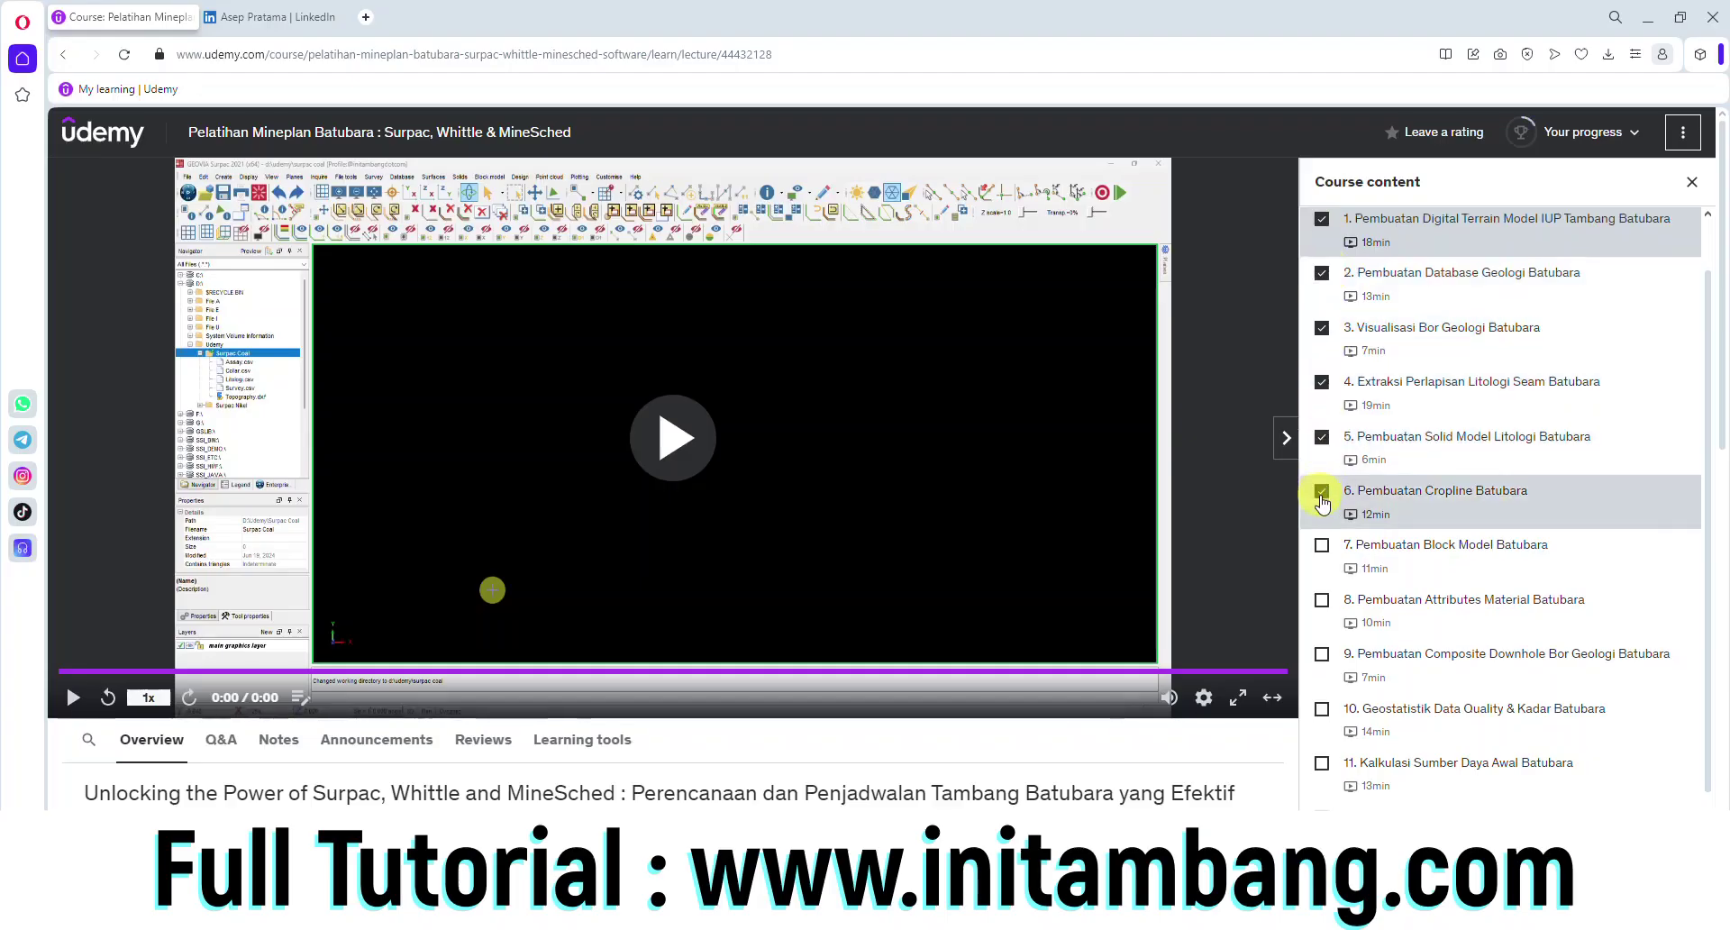
scroll(1325, 487, down, 1)
click(1322, 512)
click(1322, 567)
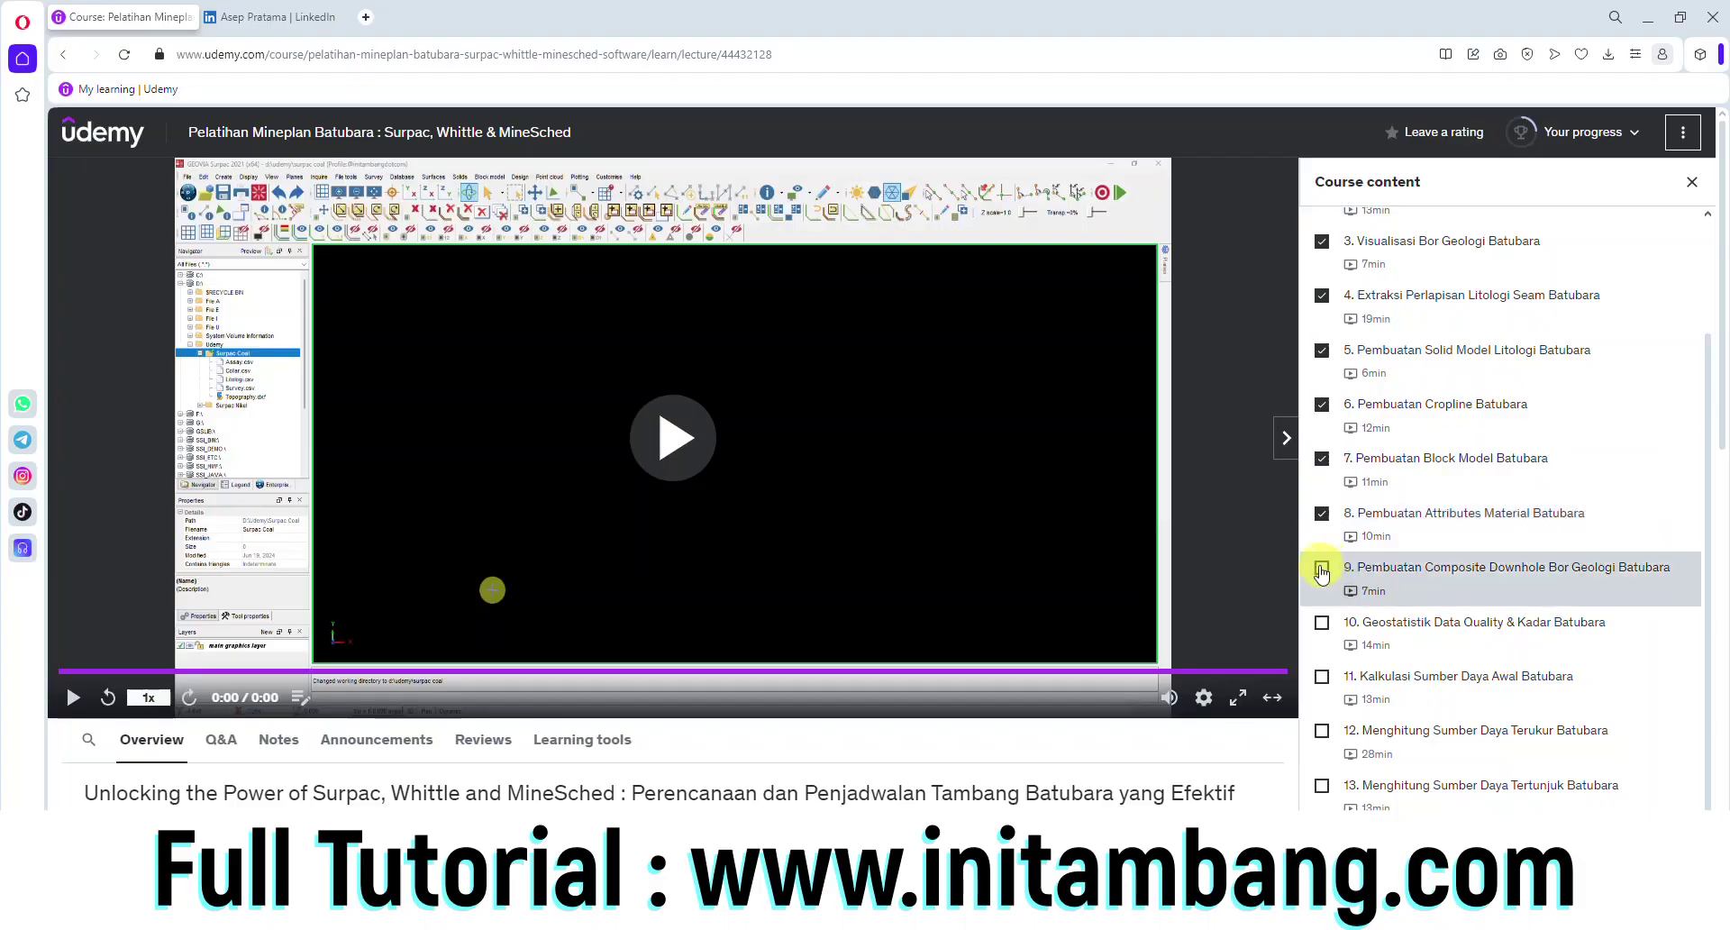
click(1321, 622)
click(1321, 676)
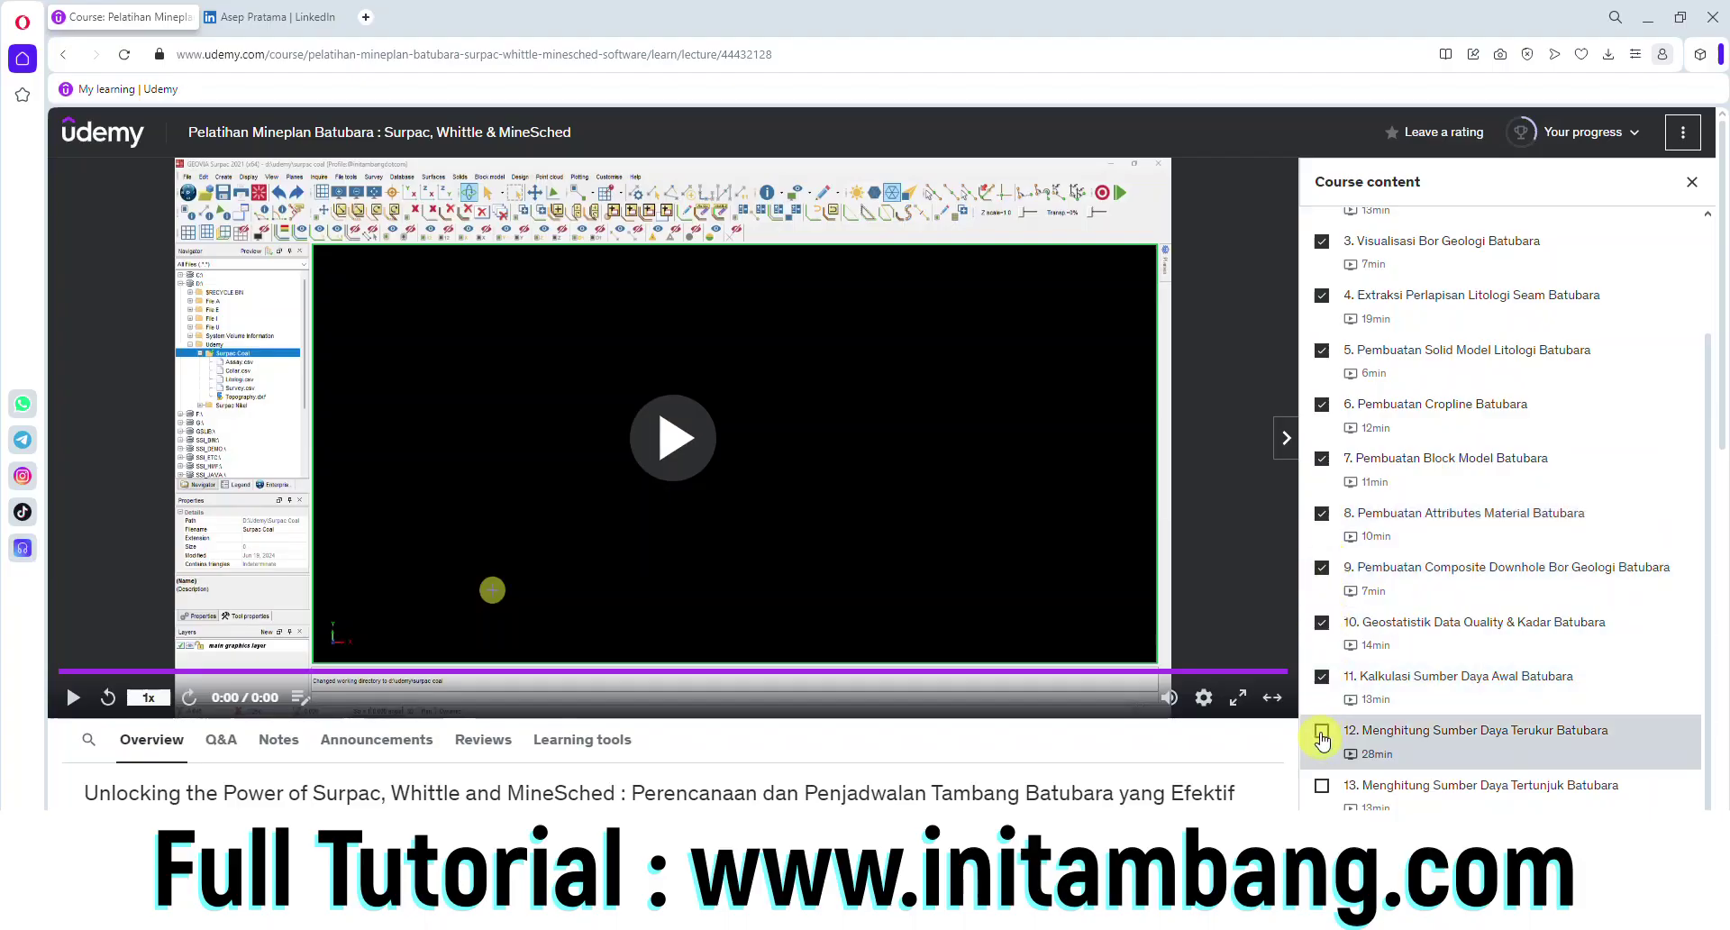
click(1322, 730)
scroll(1328, 757, down, 7)
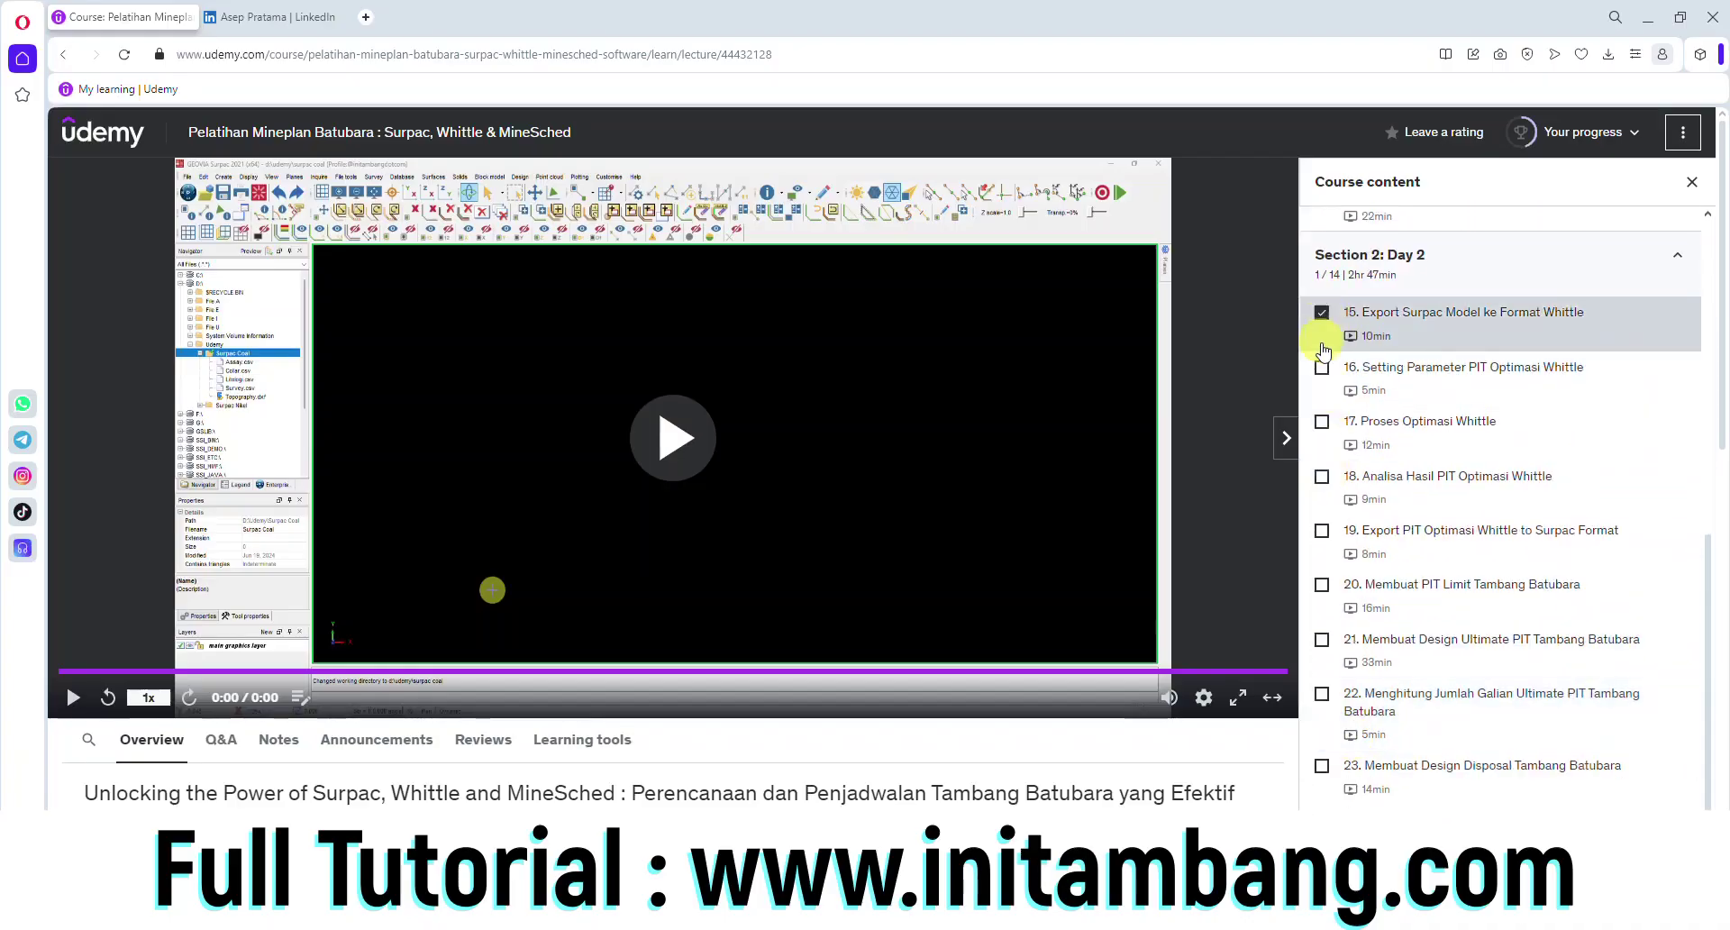
Step: Mark the remaining Day 2 lectures, 16 through 28, as completed in the course content
click(1321, 366)
click(1323, 476)
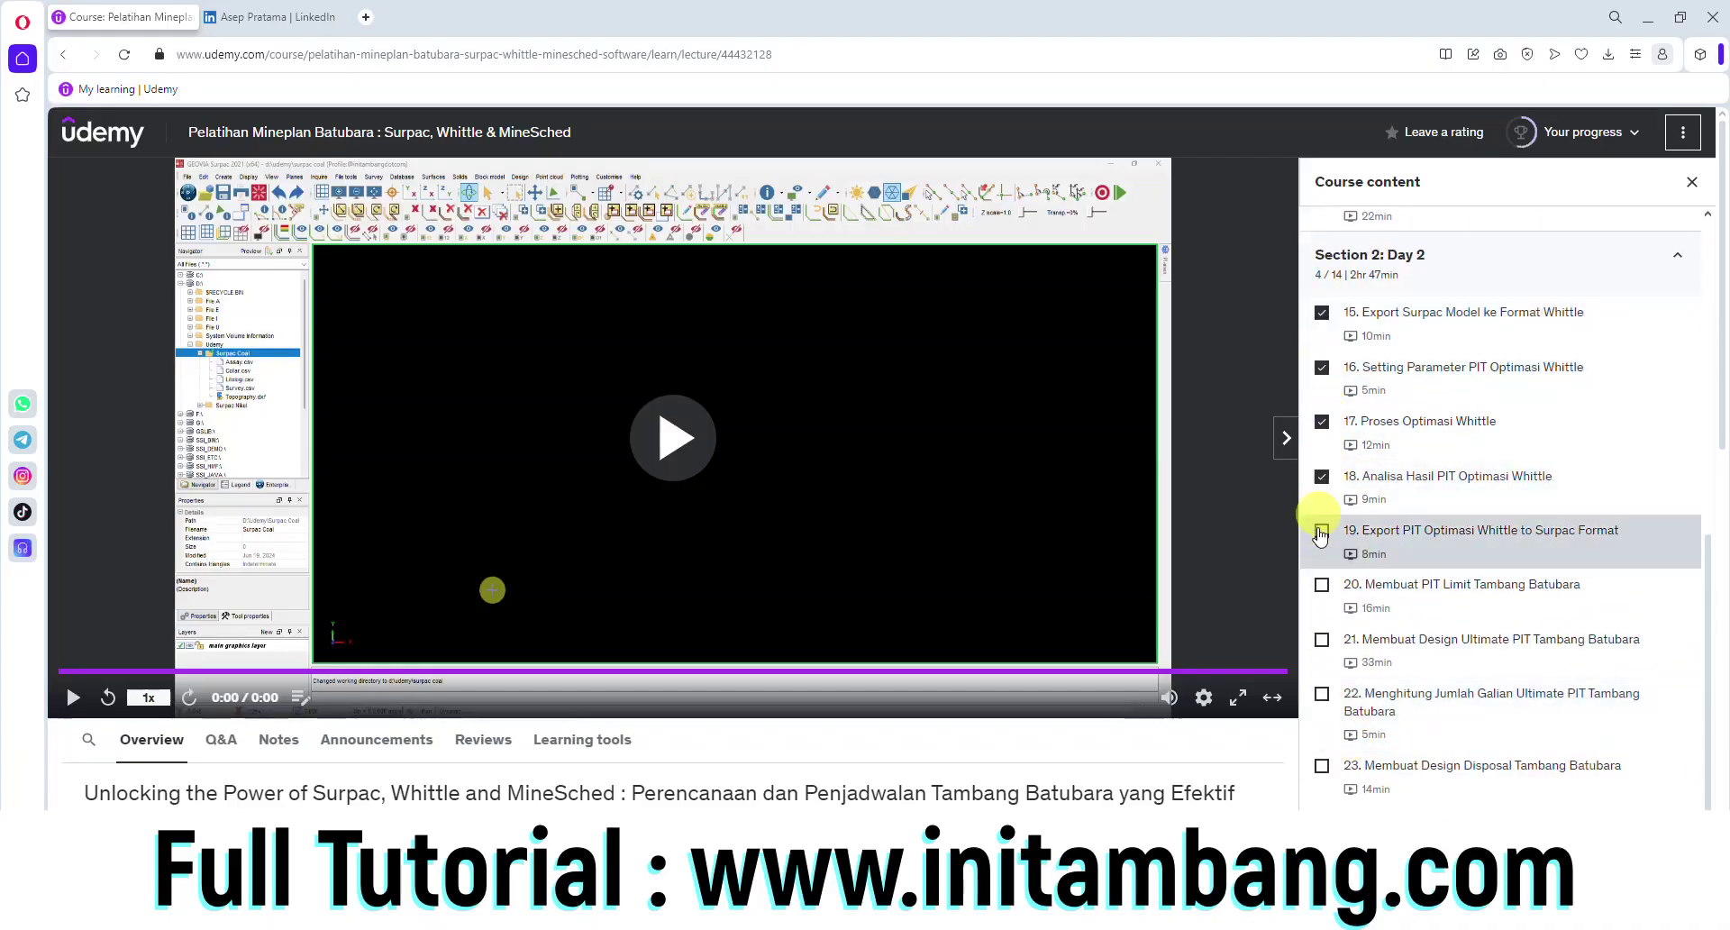
click(1322, 585)
click(1321, 639)
click(1322, 693)
click(1322, 768)
click(1321, 820)
click(1322, 892)
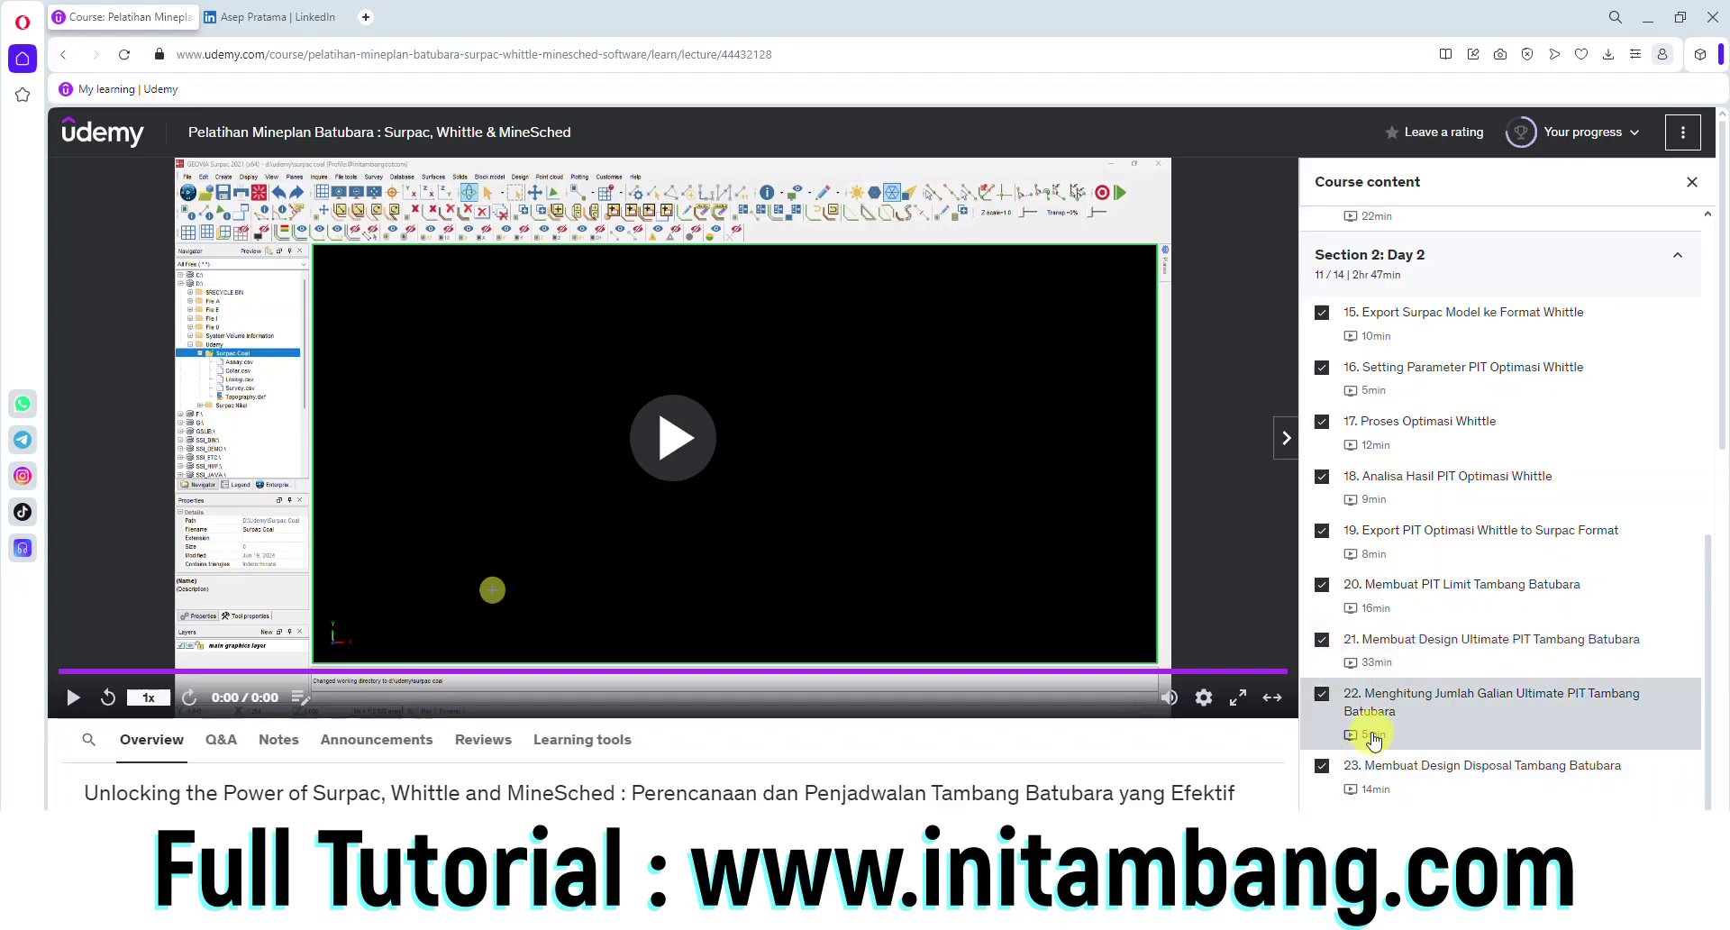
scroll(1360, 731, down, 3)
click(1322, 697)
click(1321, 751)
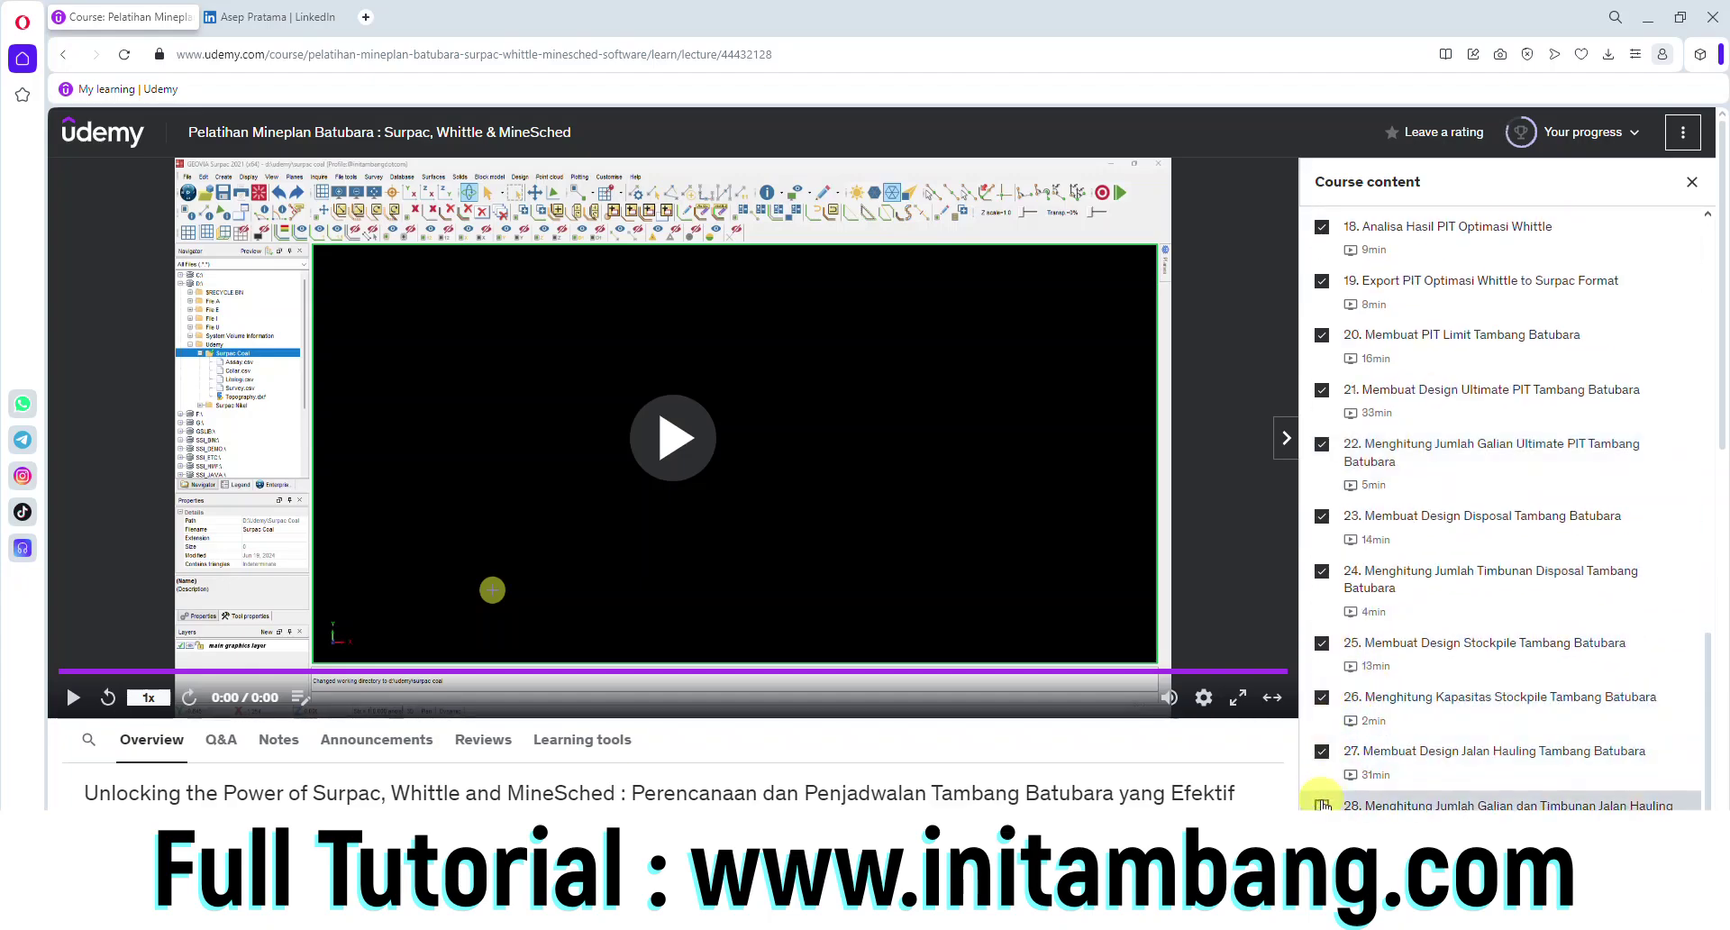
click(1322, 804)
Step: Mark the Day 3 MineSched lectures from 29 onward as completed
scroll(1367, 791, down, 1)
scroll(1367, 791, down, 7)
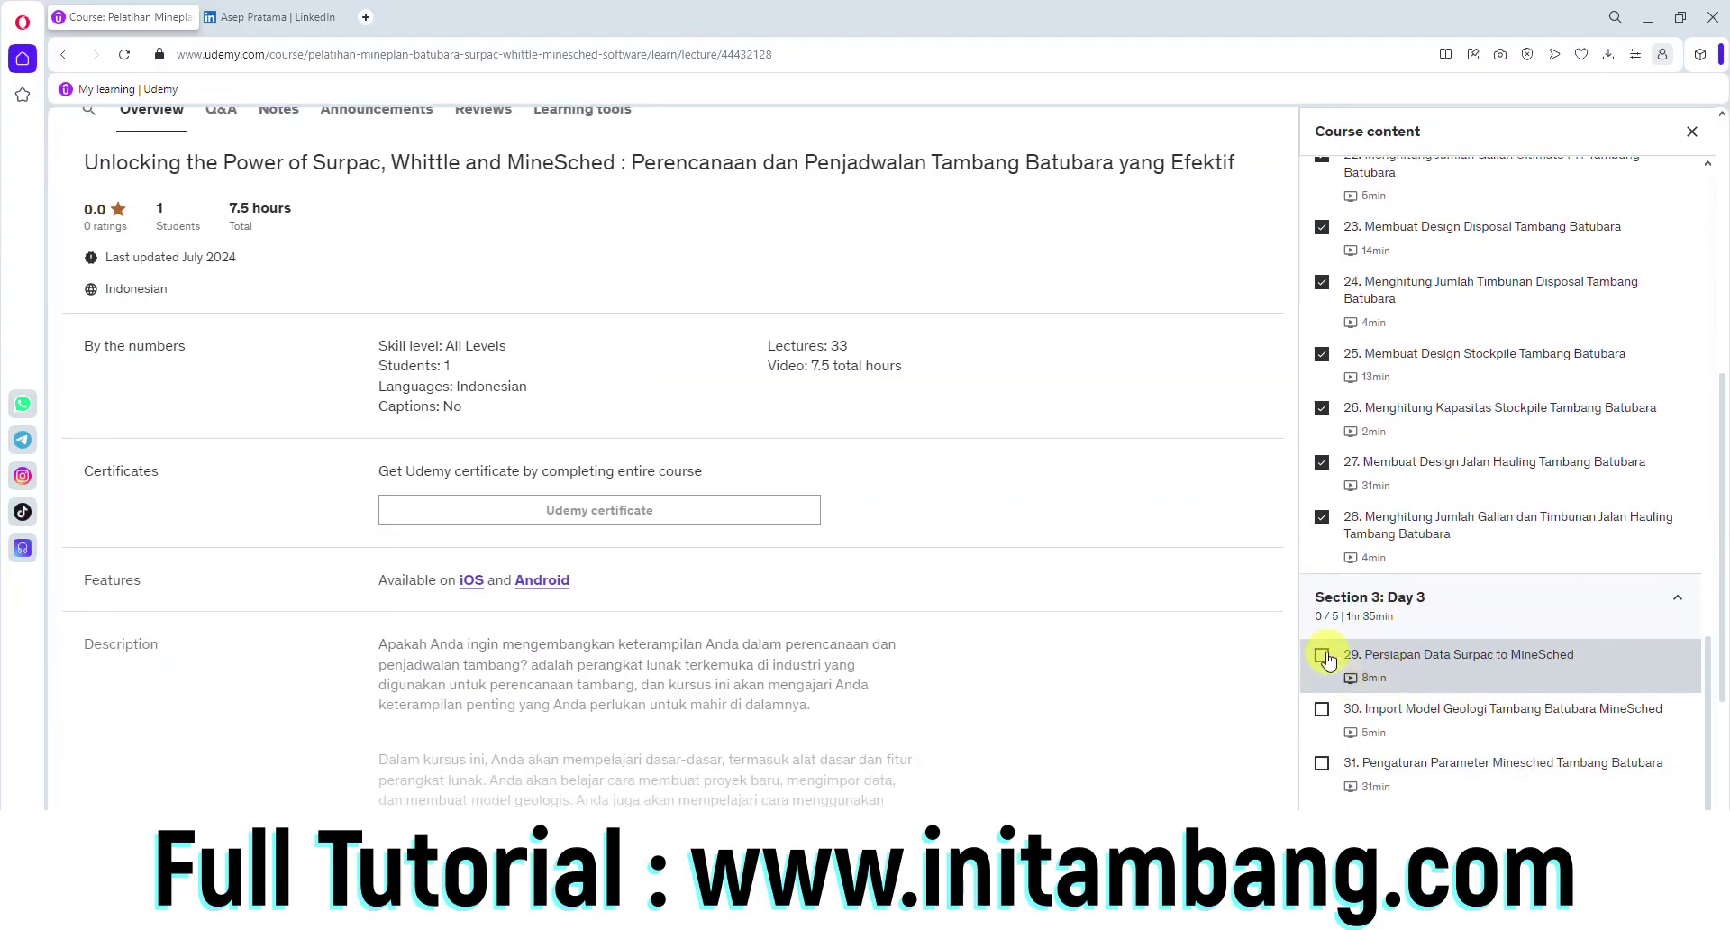
click(1322, 709)
click(1321, 763)
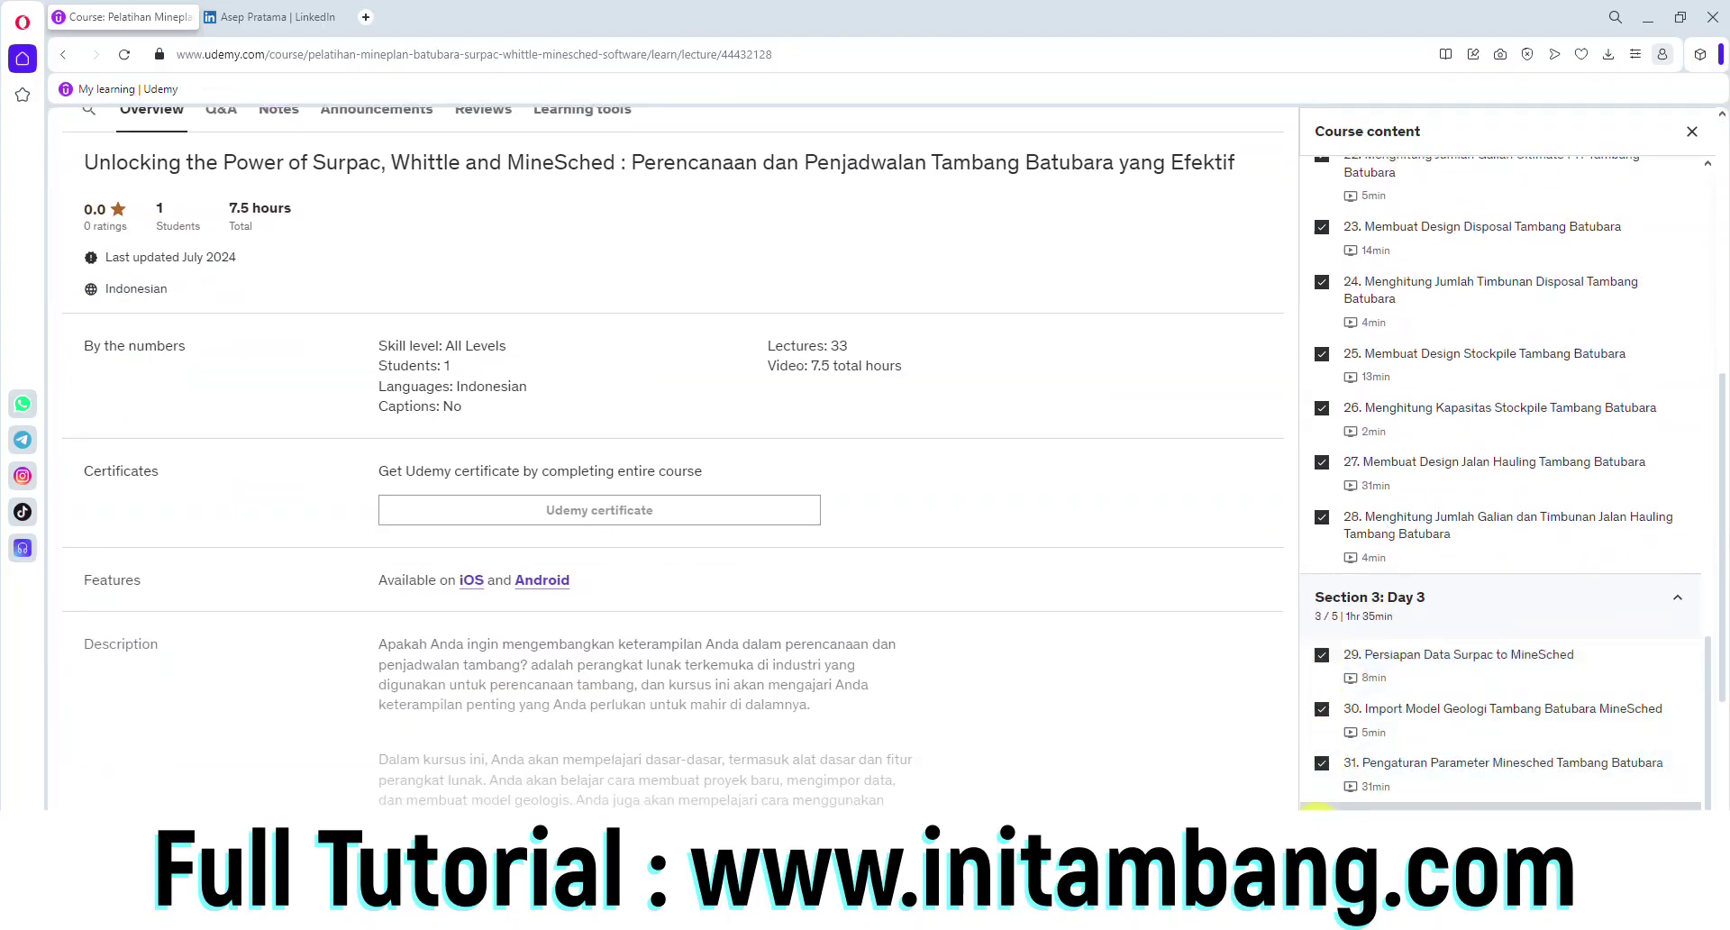
Step: Get the certificate of completion for the finished coal mine planning course
scroll(1228, 647, up, 7)
scroll(1355, 556, up, 5)
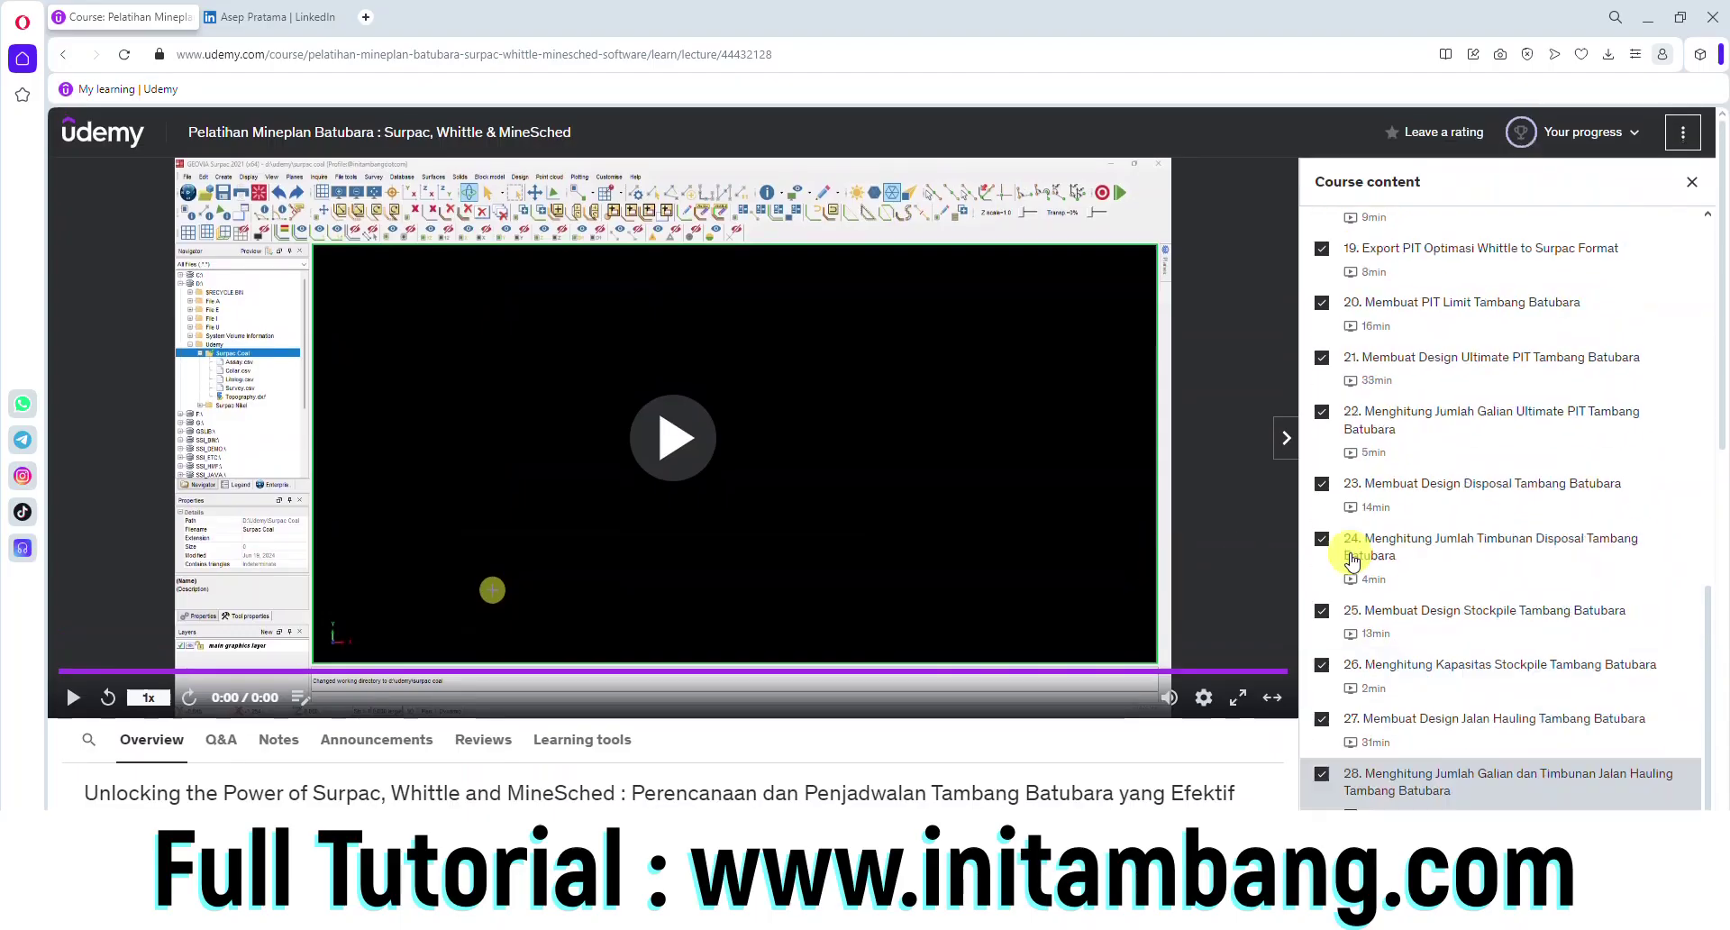
mouse_move(1544, 134)
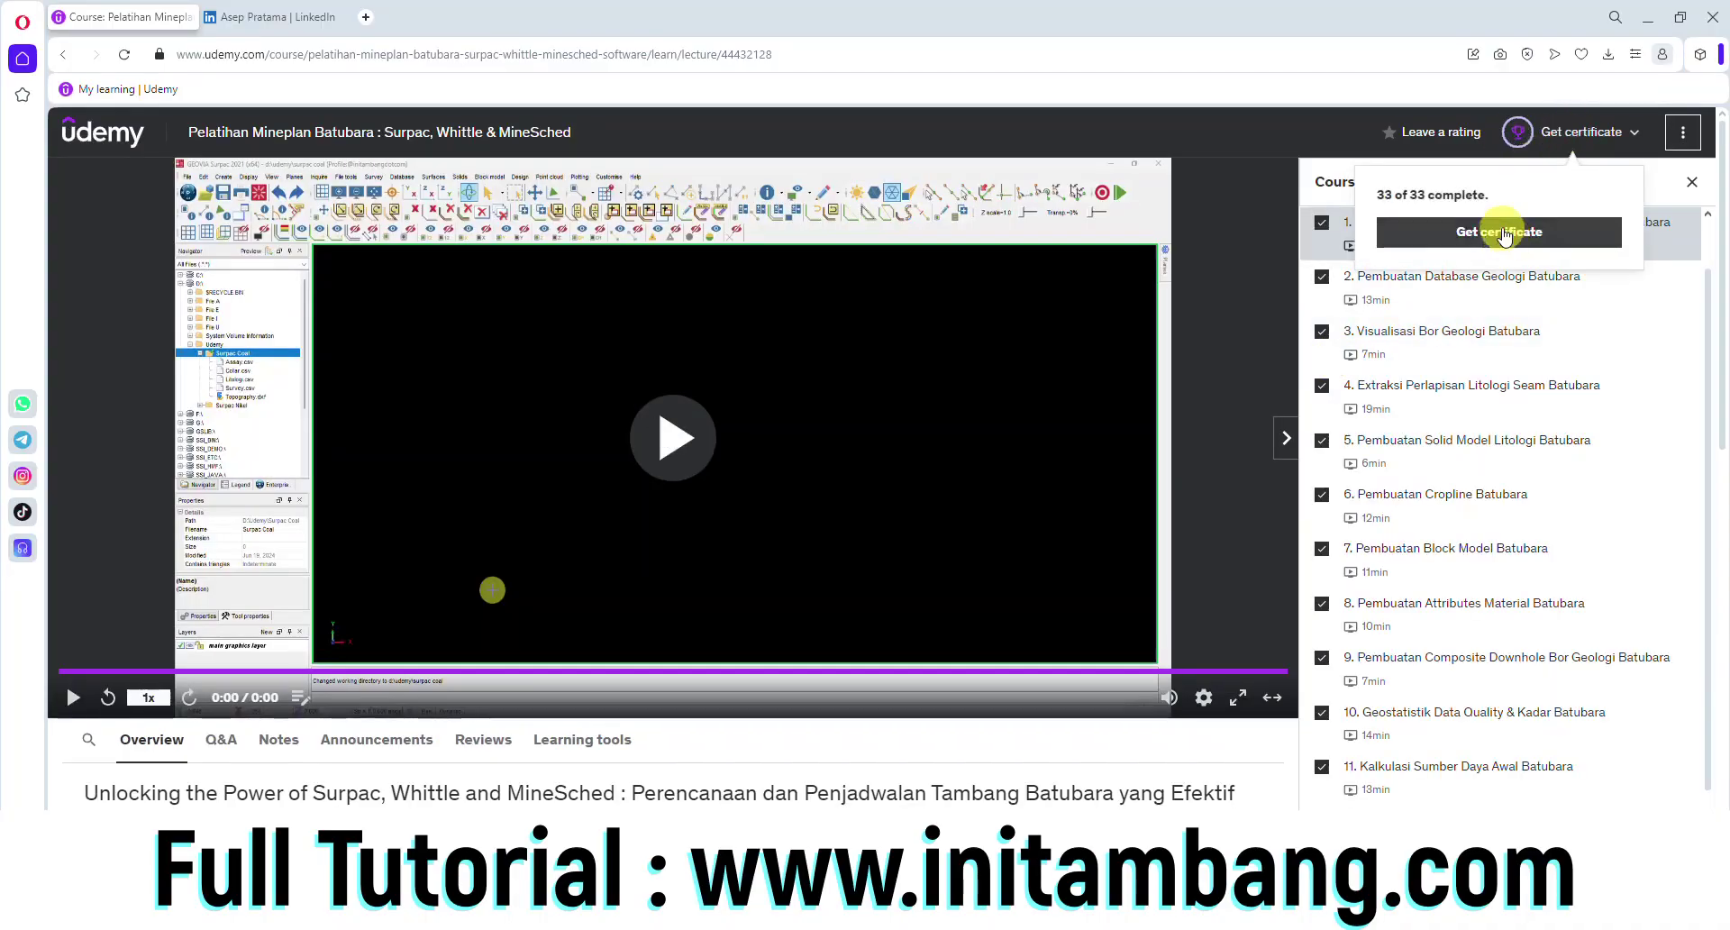
click(1493, 238)
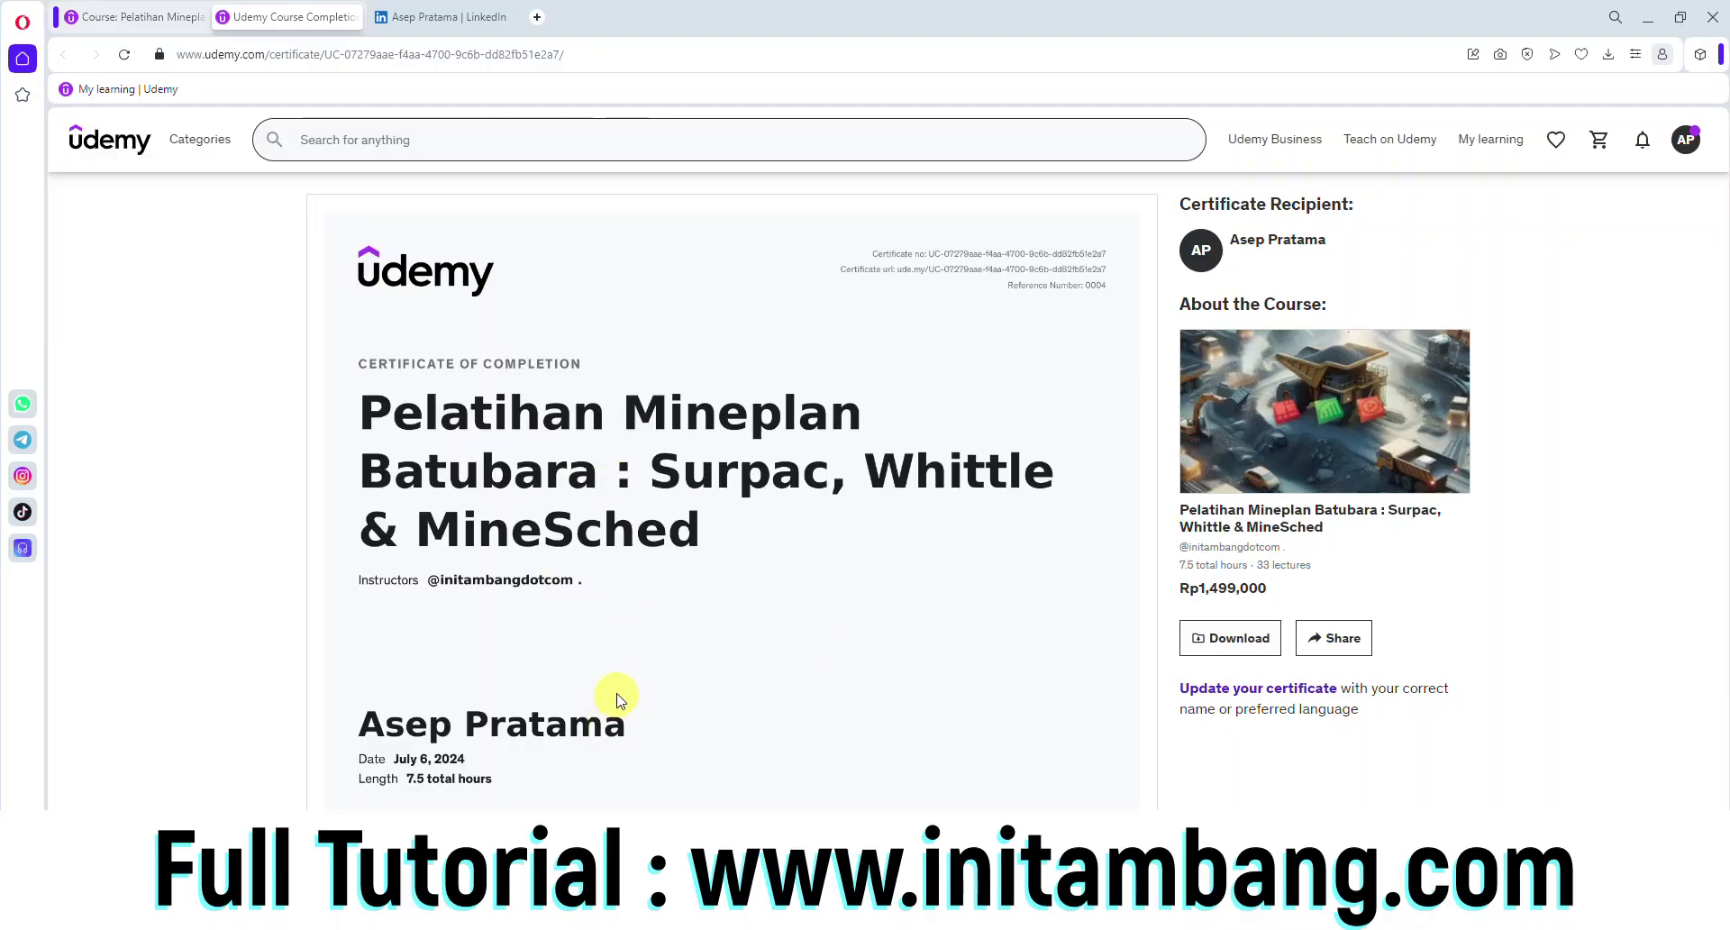
Step: Switch to the LinkedIn profile and look through the Additional and Recommended sections that can be added
click(437, 18)
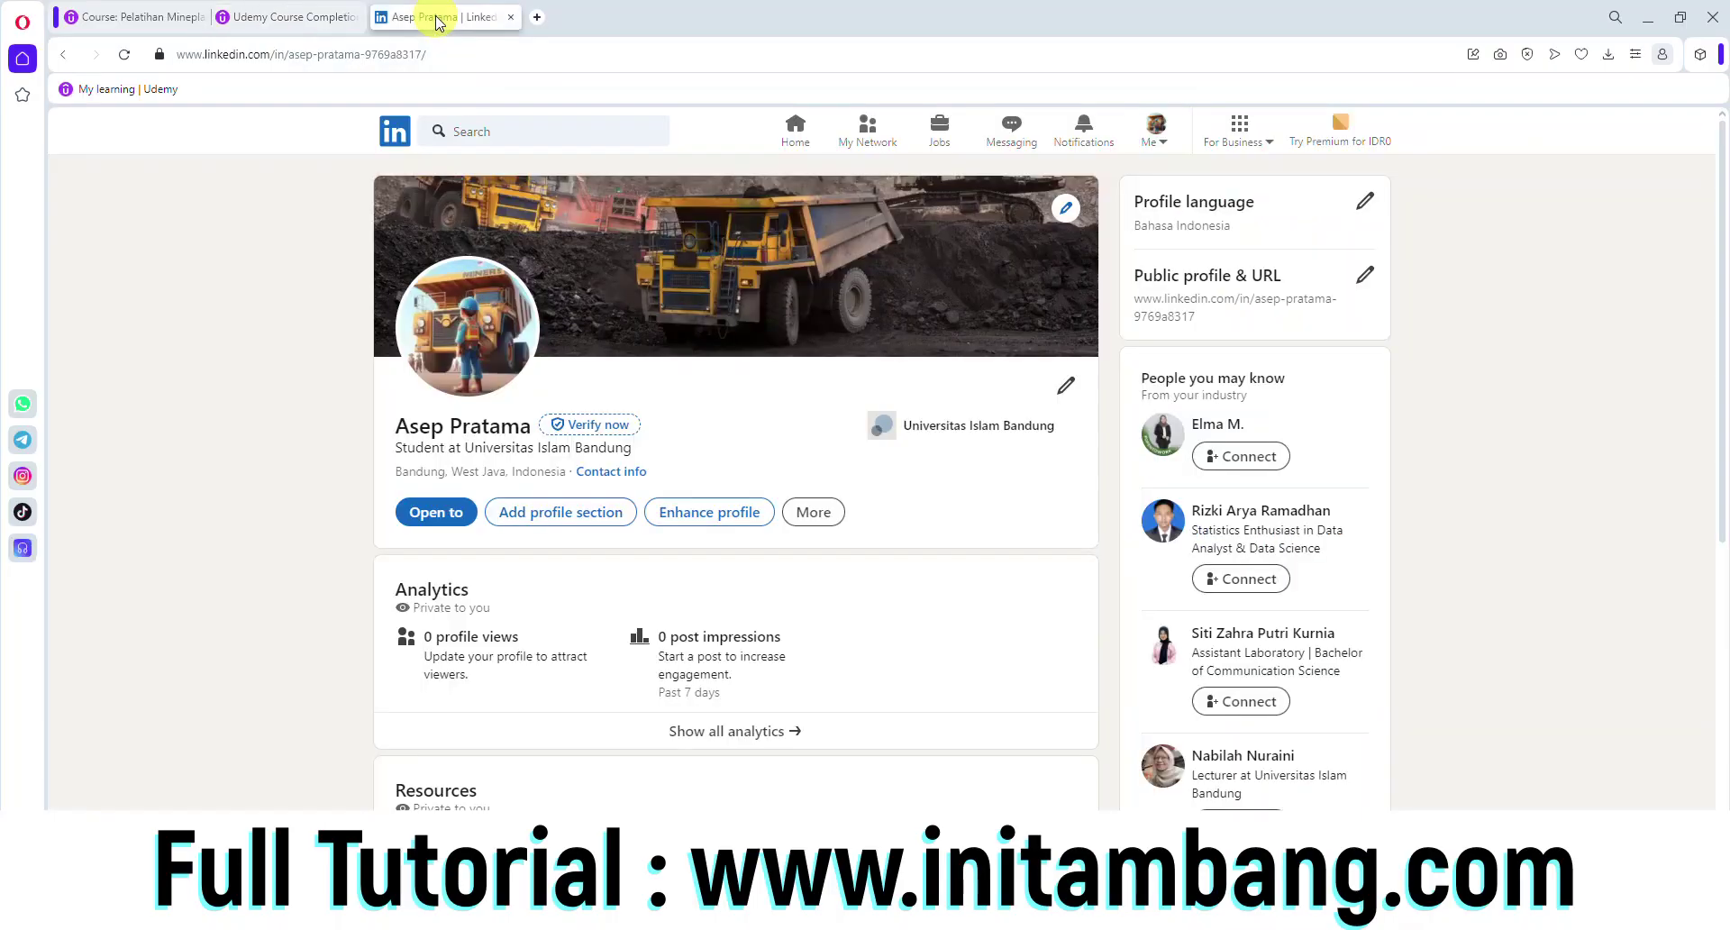
scroll(239, 282, down, 2)
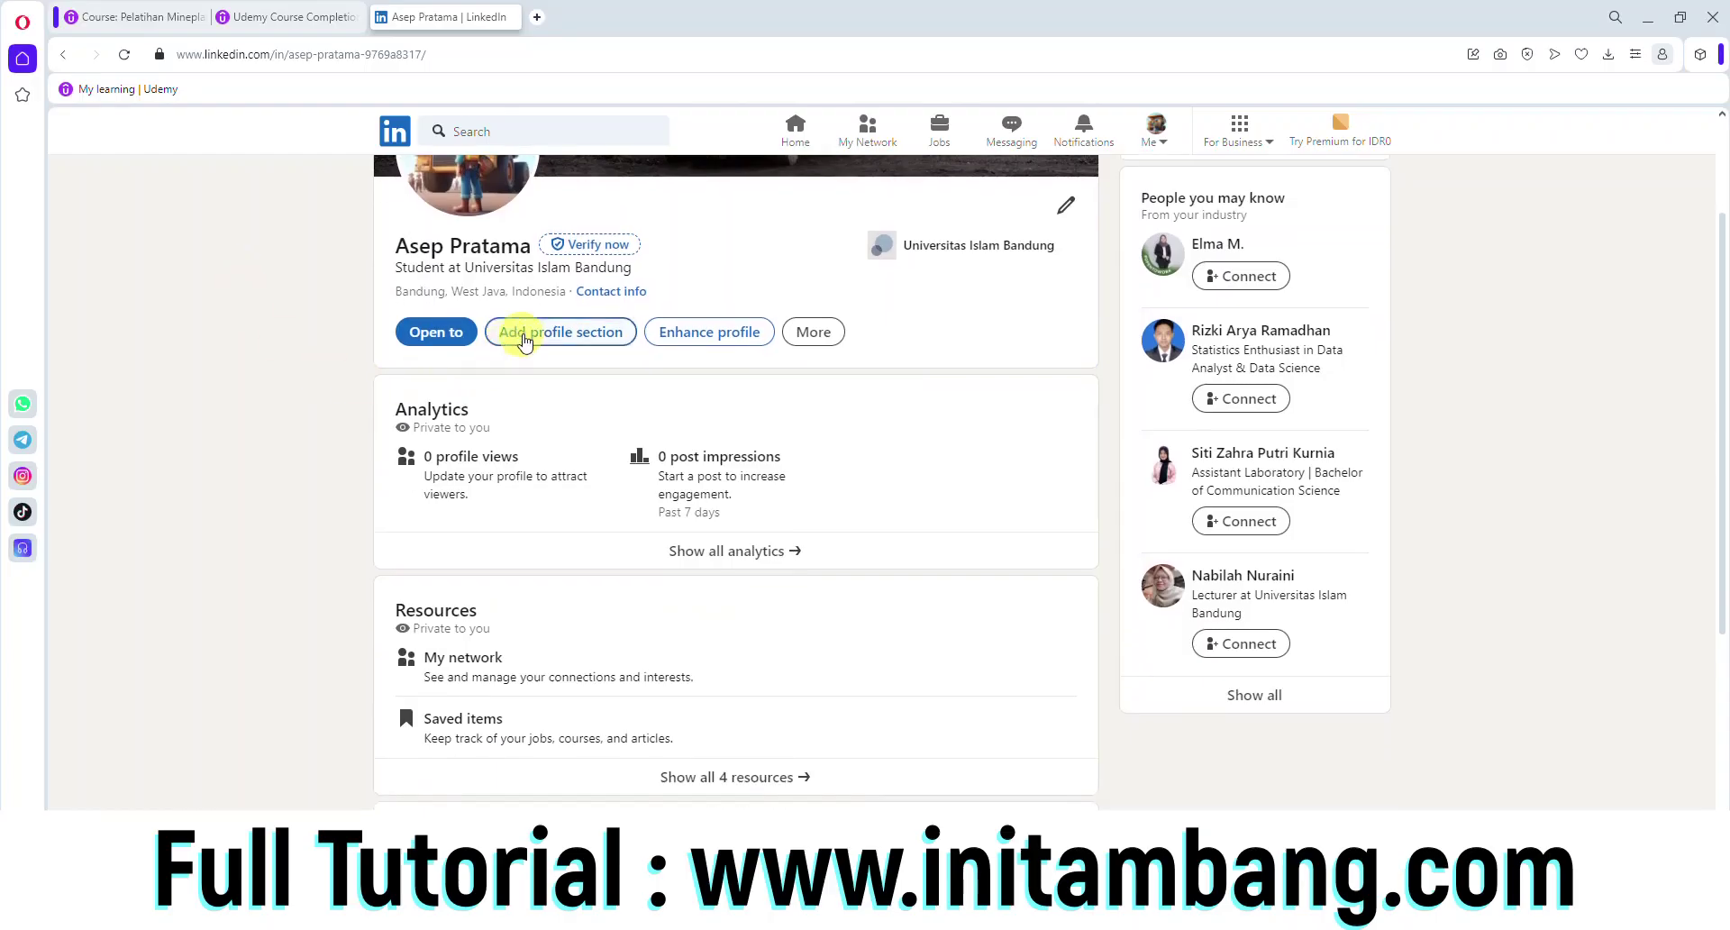
click(562, 335)
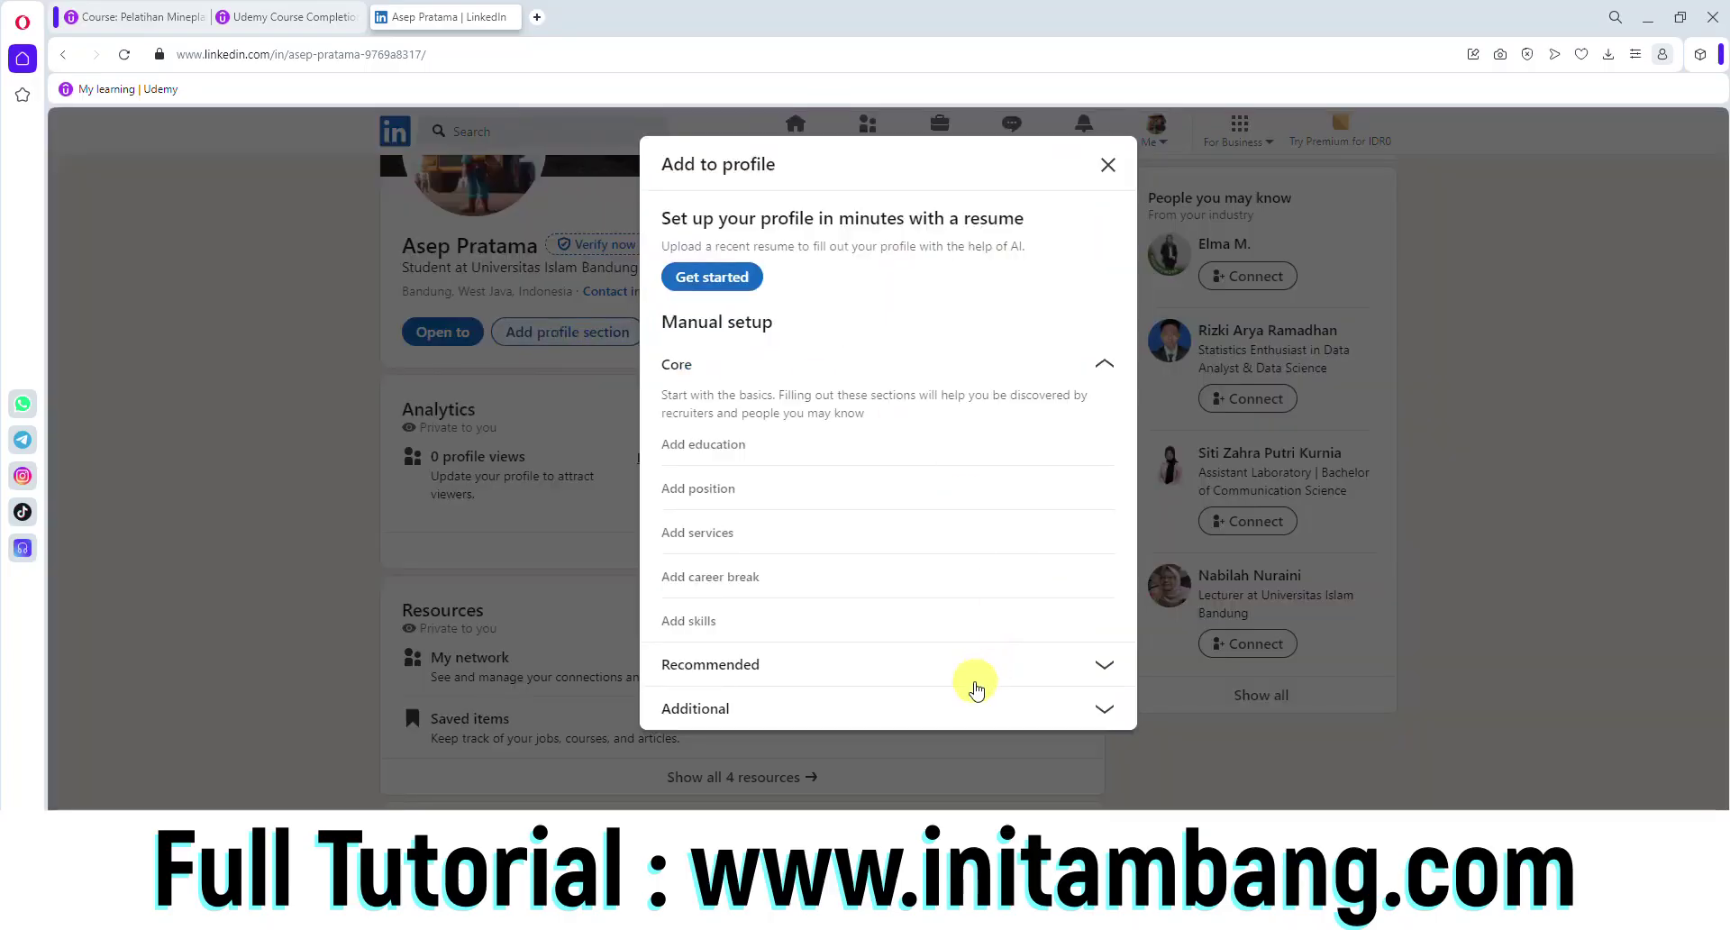
click(969, 701)
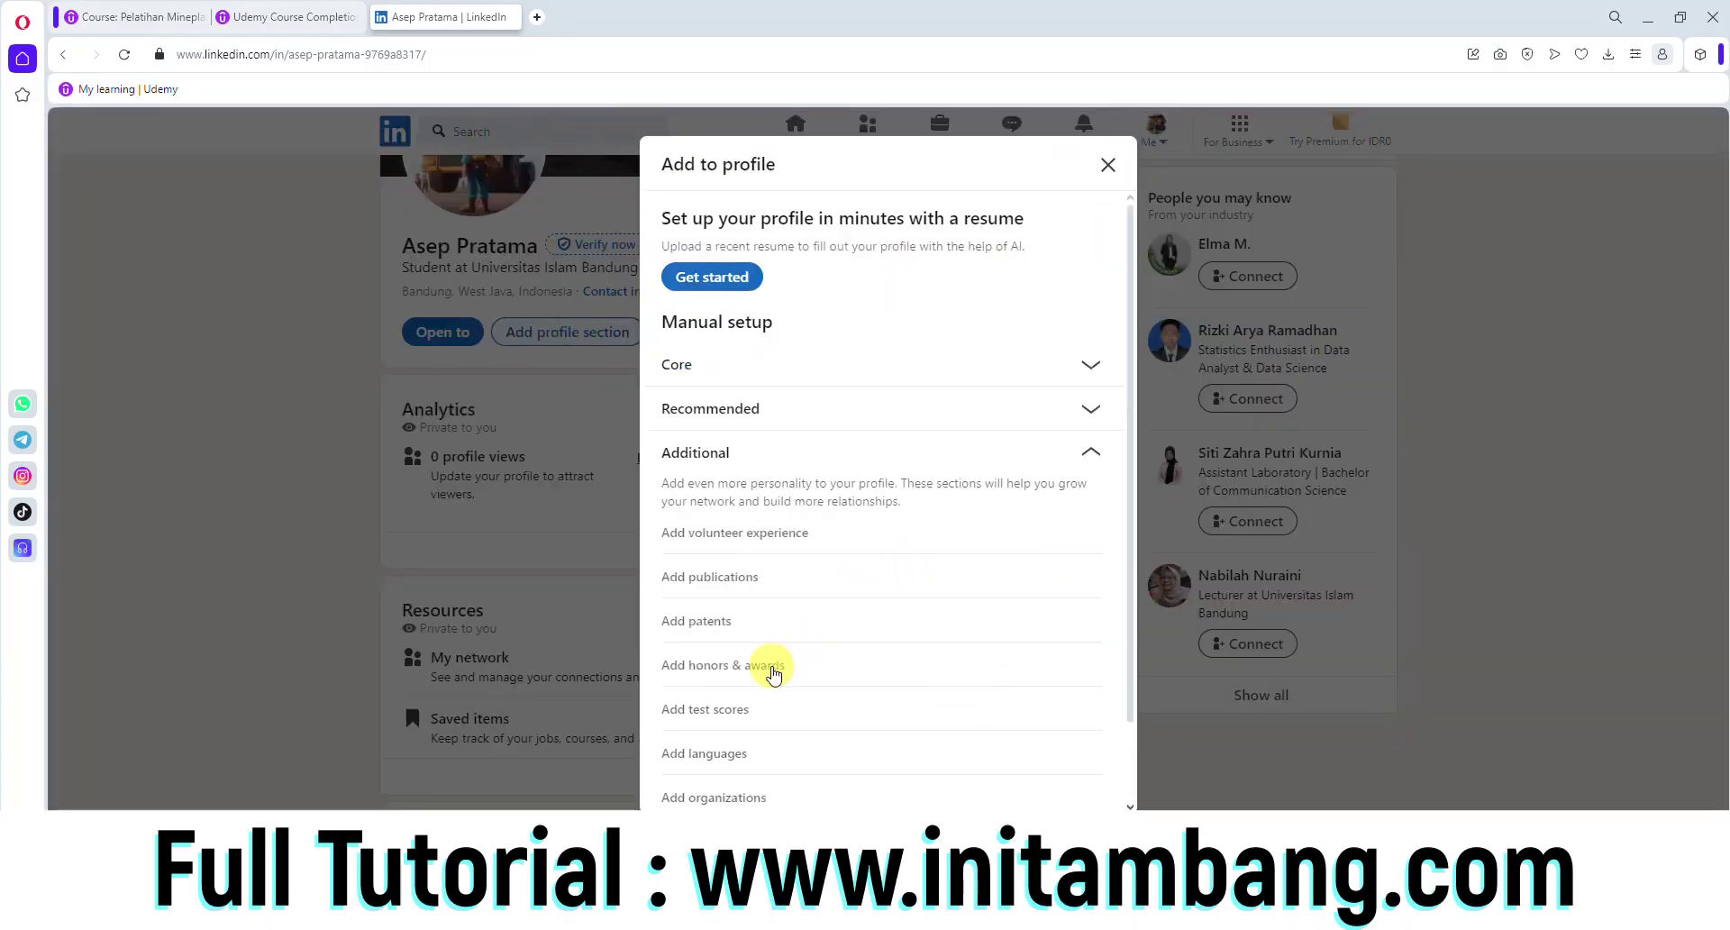
scroll(772, 667, down, 1)
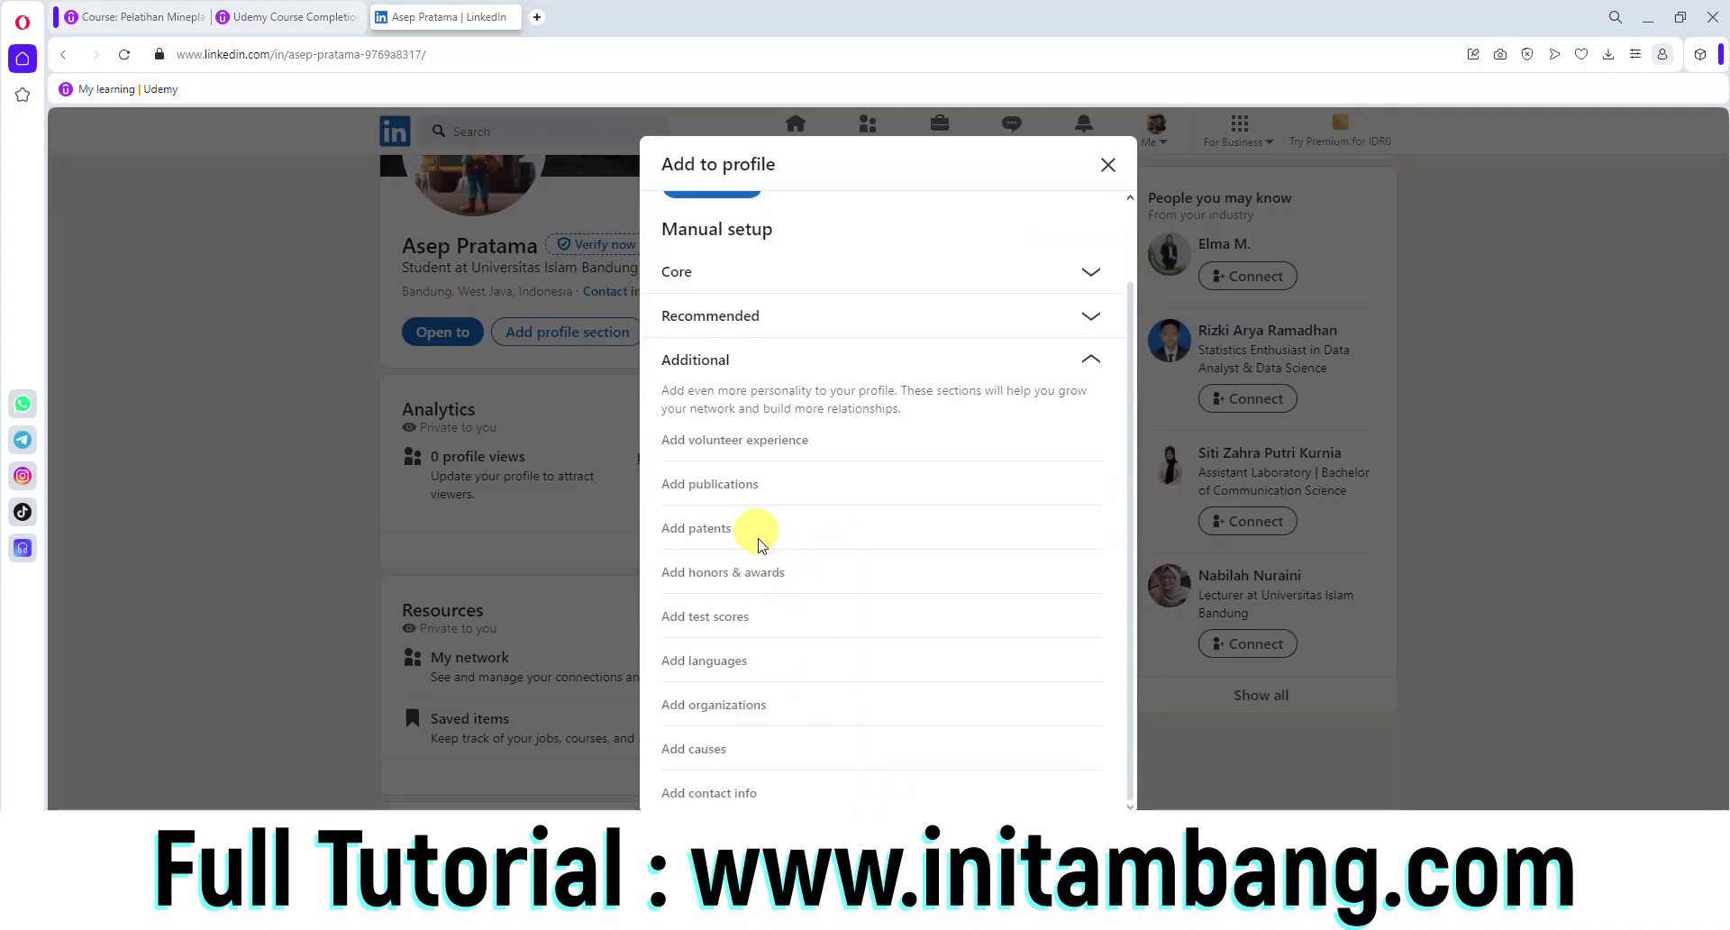
click(776, 318)
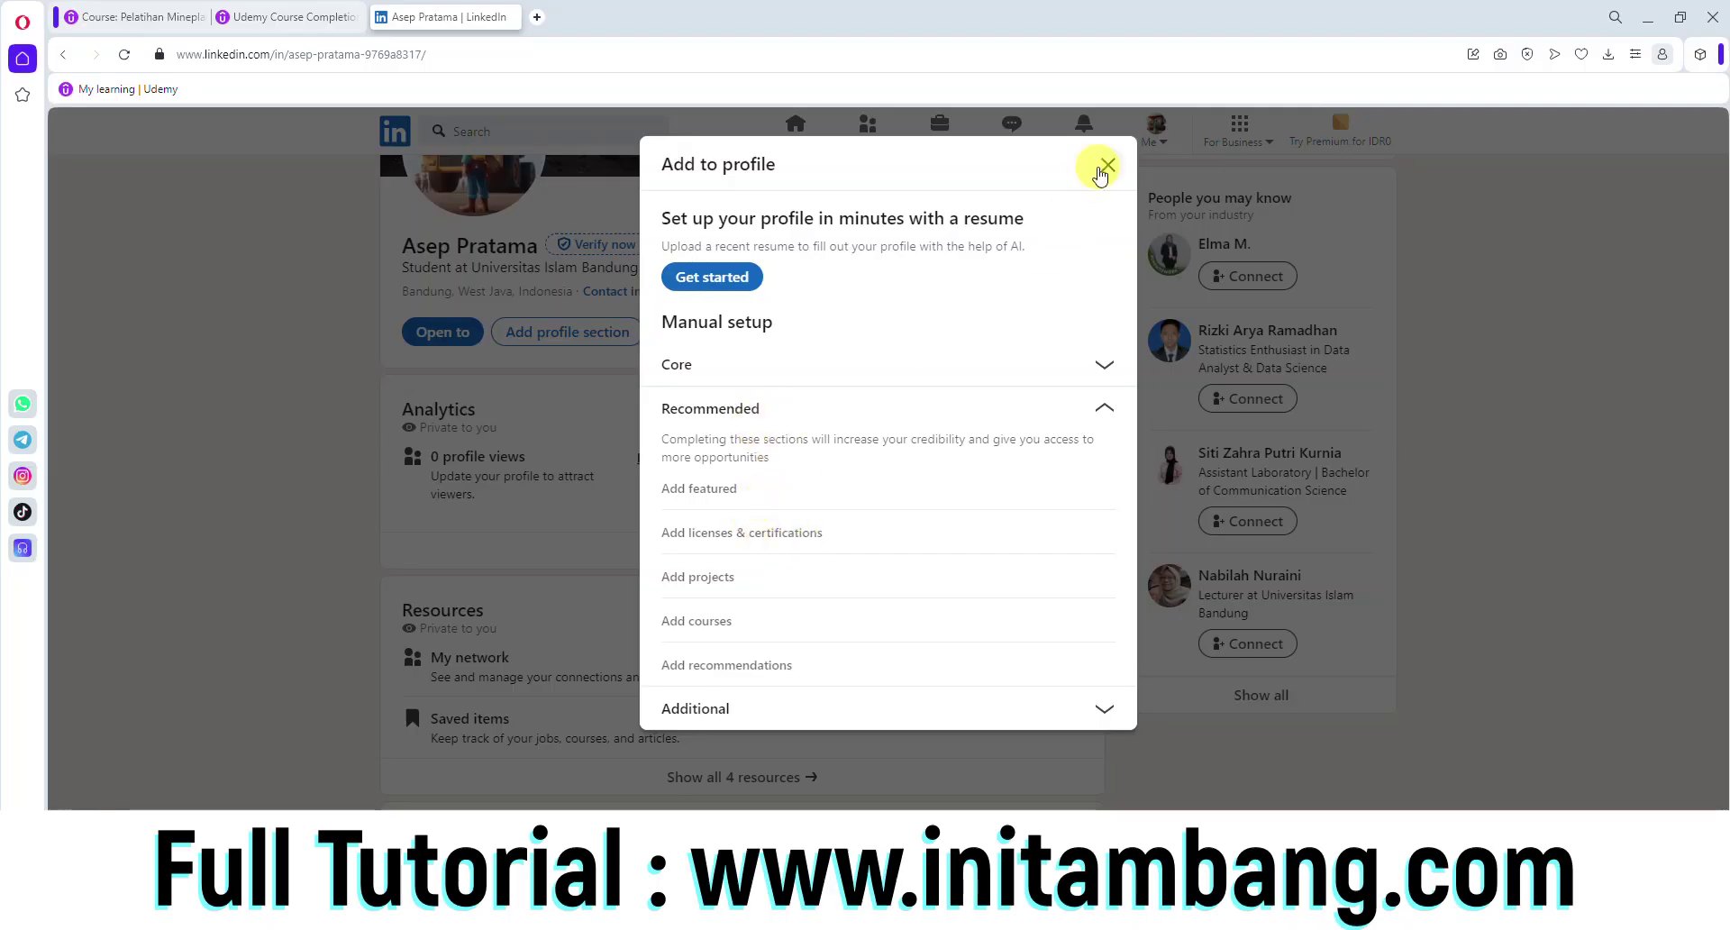
click(1107, 165)
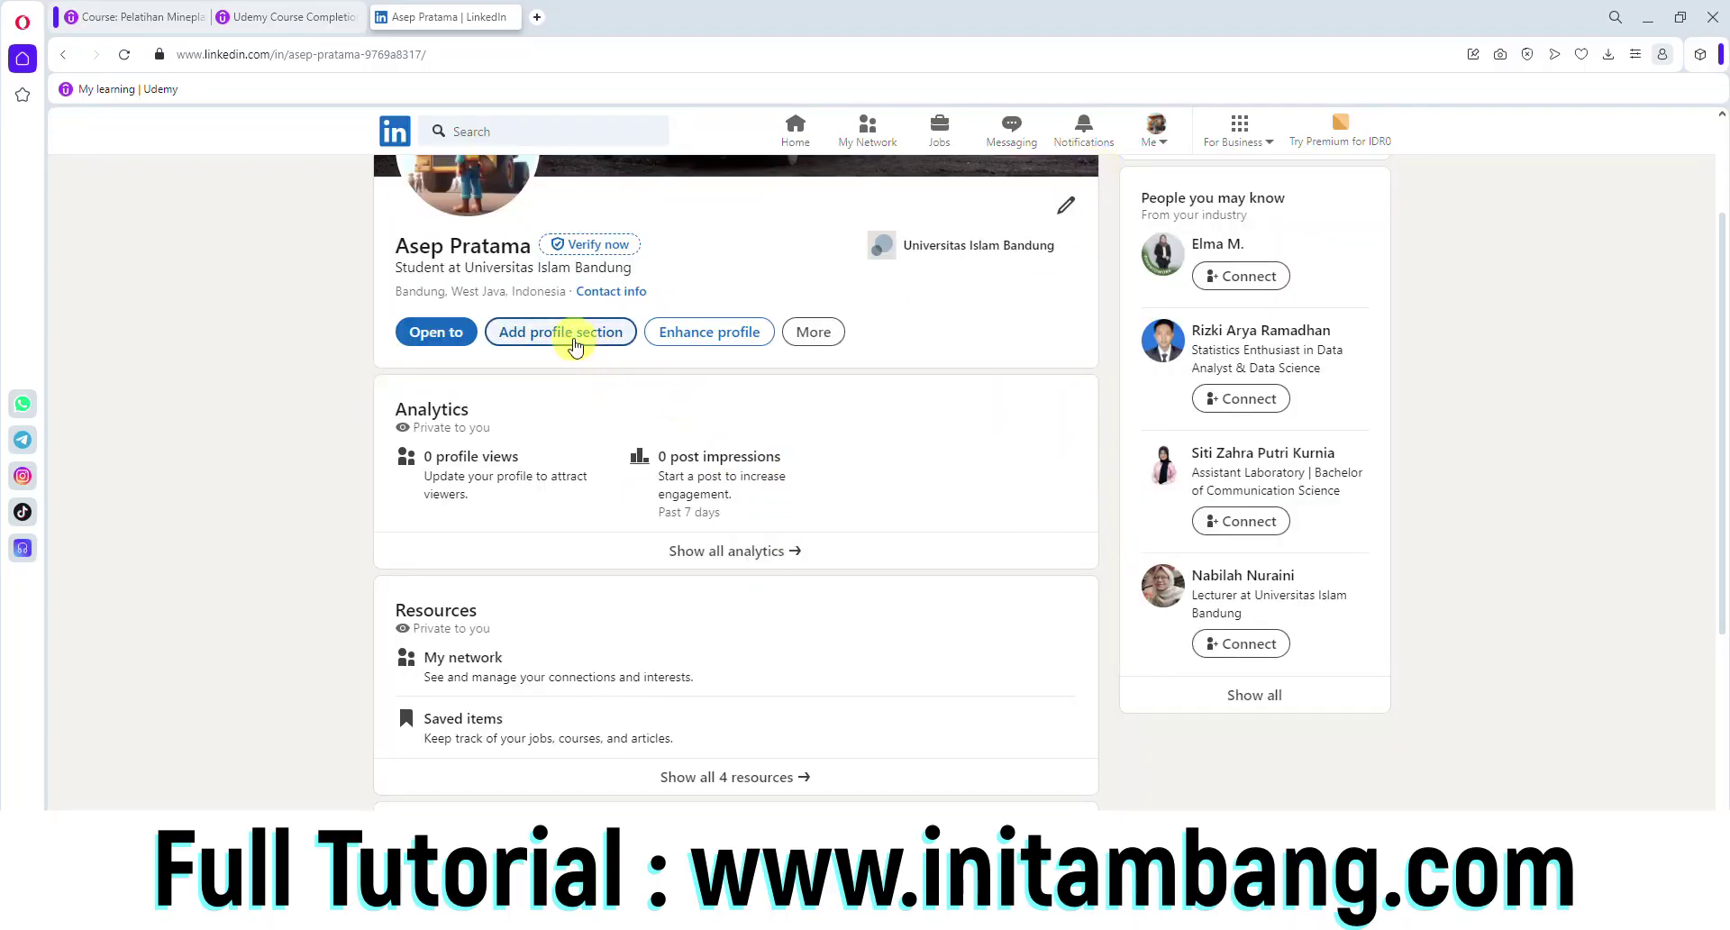
Step: Start a new license or certification entry from the recommended profile sections
click(572, 335)
click(838, 371)
click(792, 408)
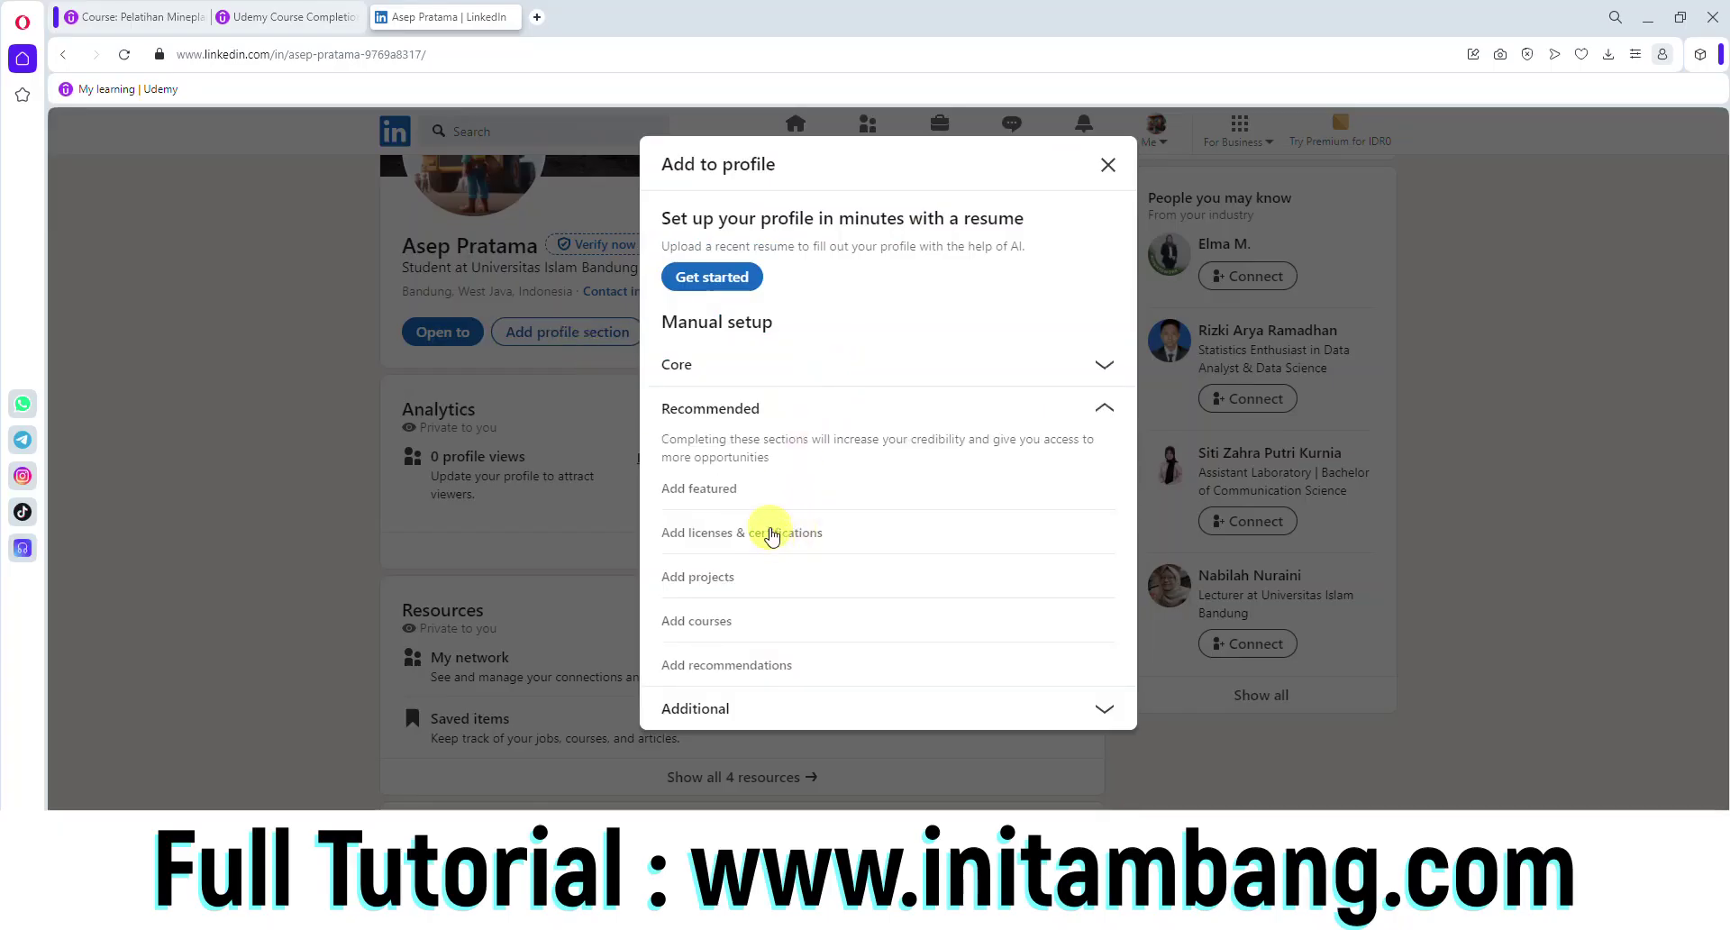
click(772, 533)
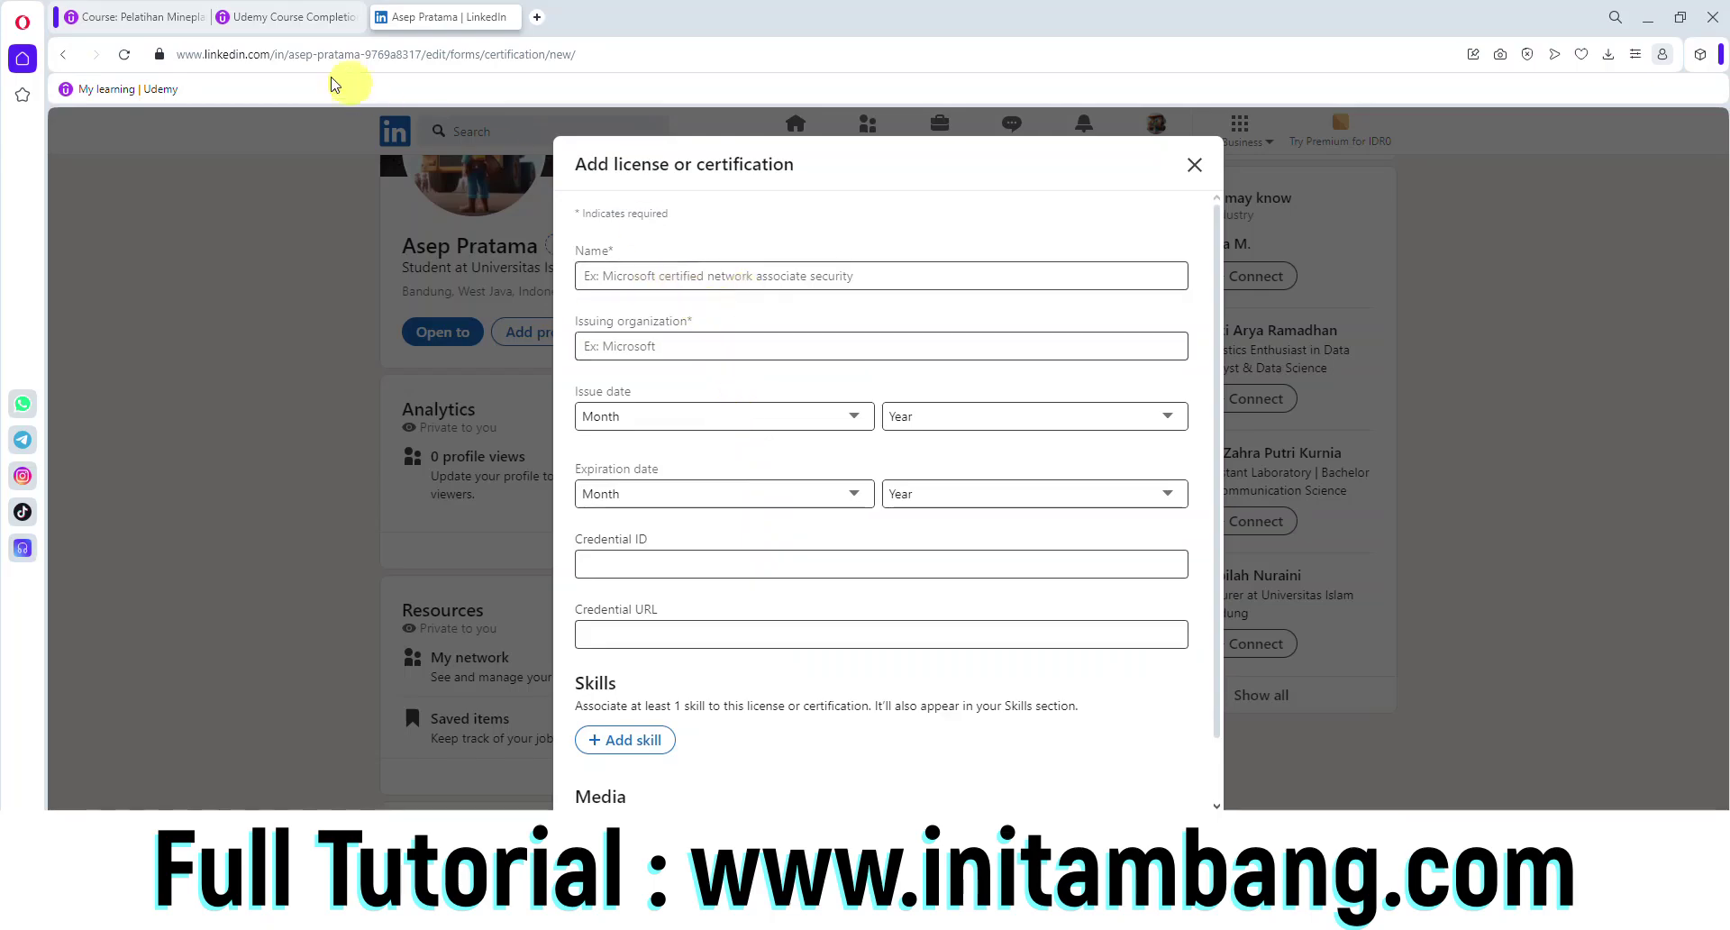
Step: Enter "Pelatihan Mineplan Batubara : Surpac, Whittle & MineSched" from the Udemy certificate as the certification name and choose Udemy as issuing organization
click(275, 18)
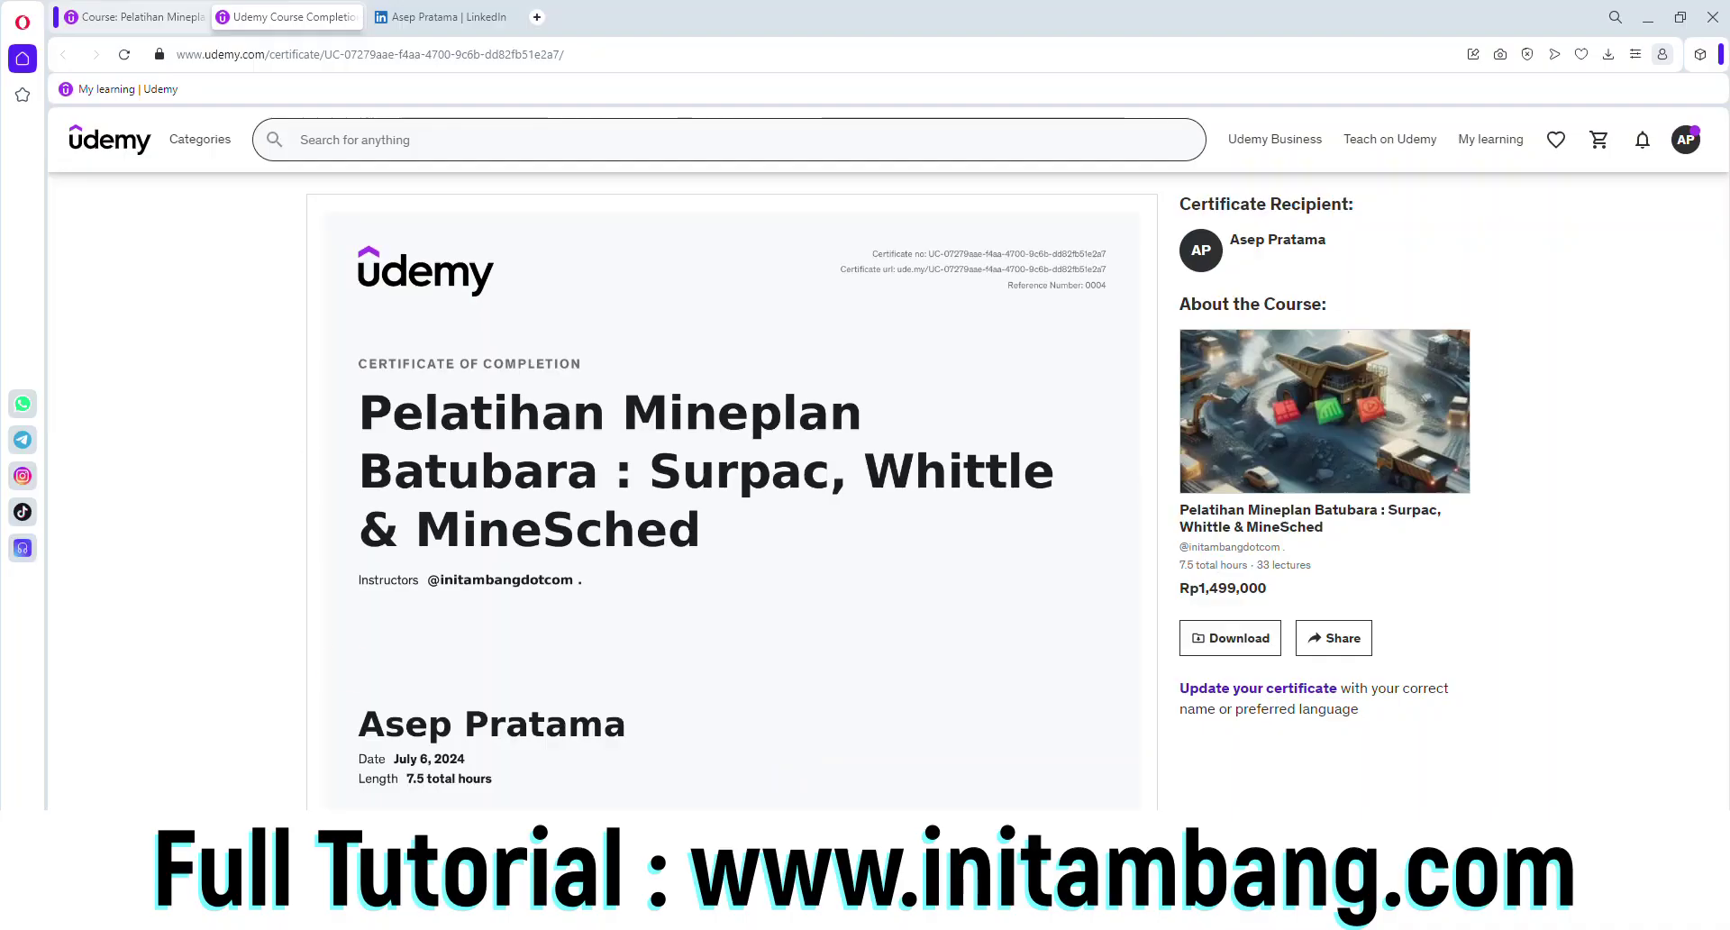
click(433, 17)
click(671, 276)
text(Pelatihan Mineplan Batubara : Surpac, Whittle & MineSched)
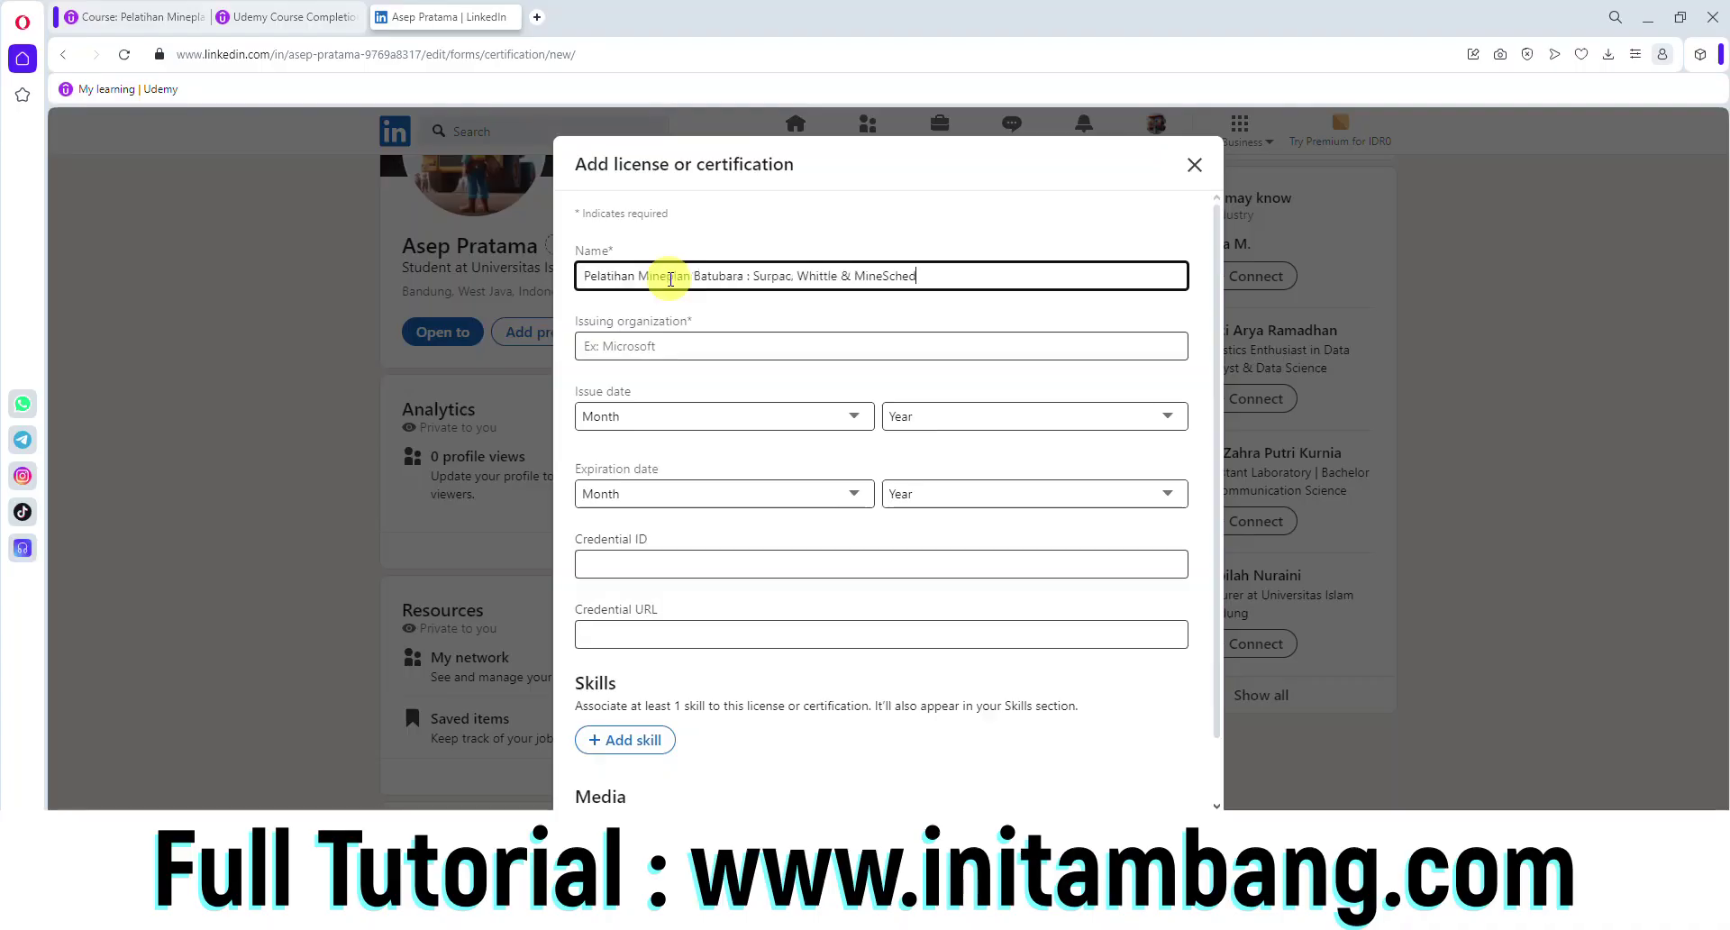
click(667, 348)
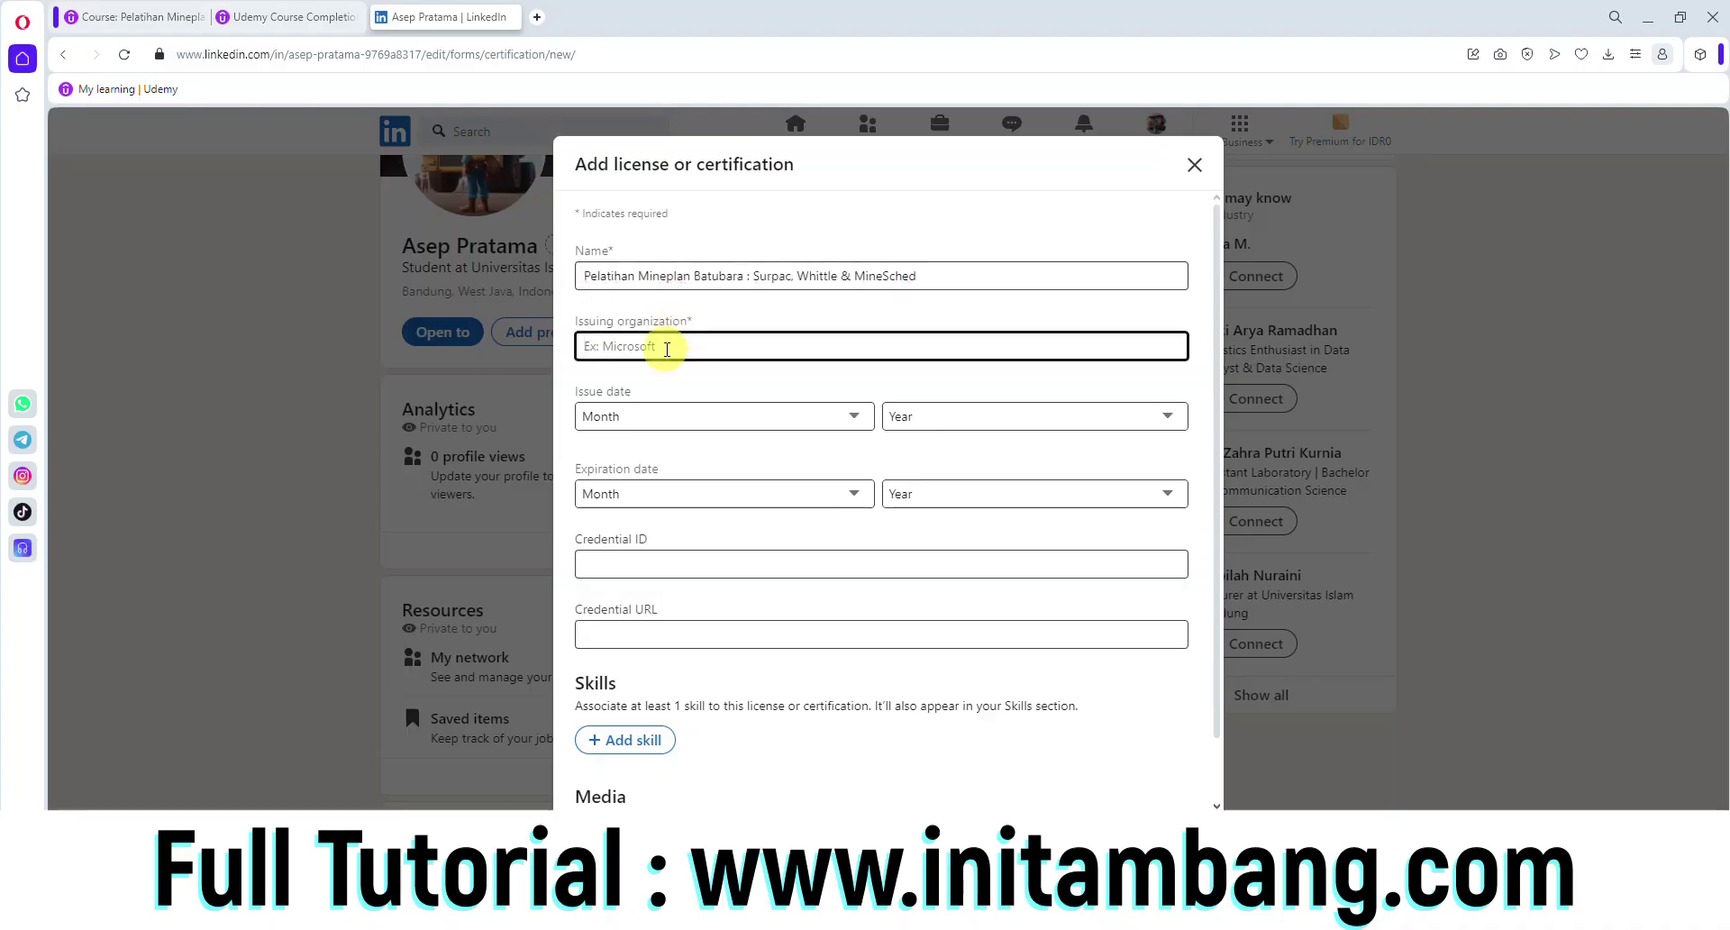
text(ude)
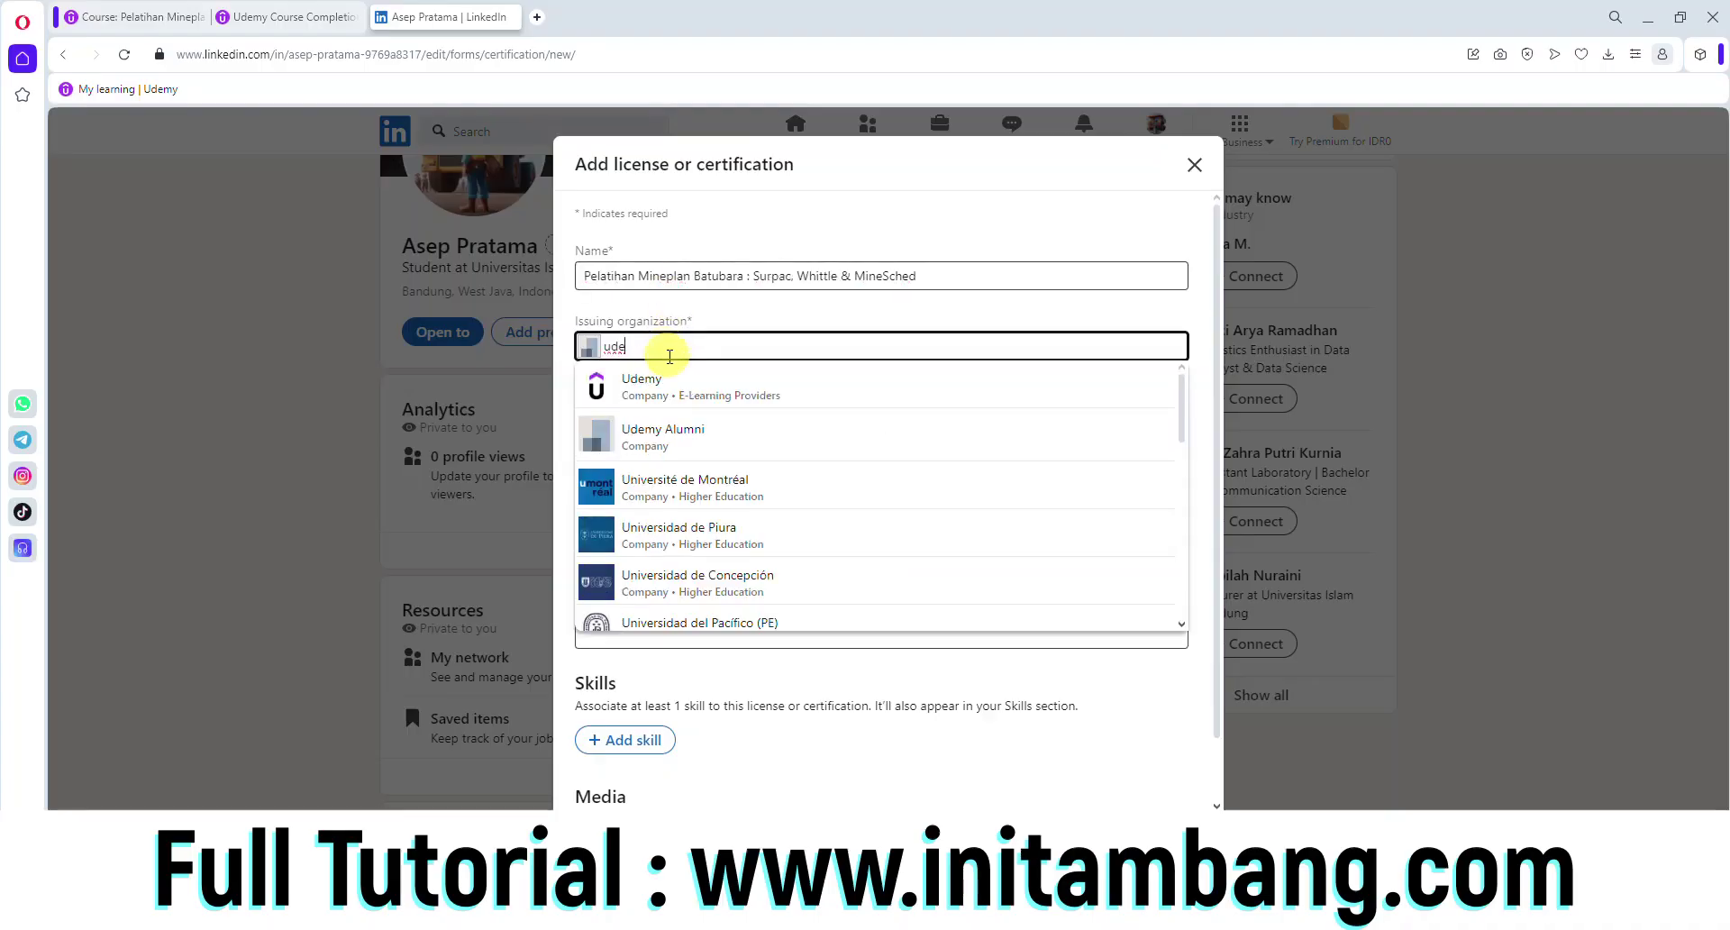
click(655, 391)
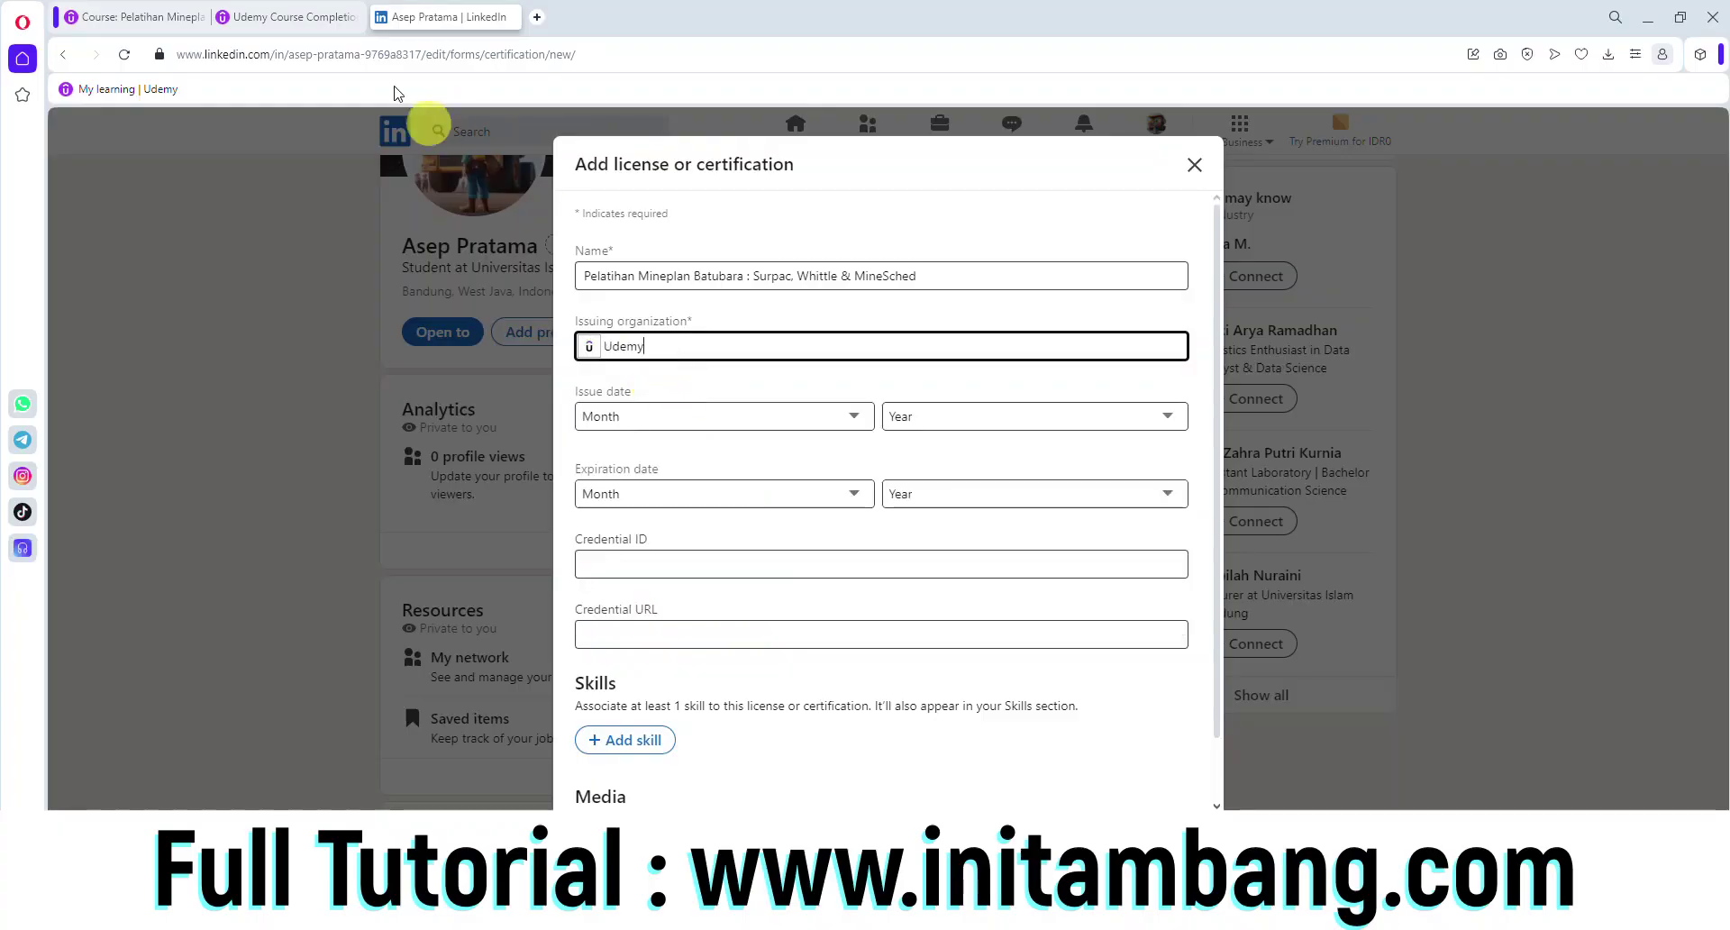
Step: Check the date on the Udemy certificate and set the certification's issue date to July 2024
click(289, 18)
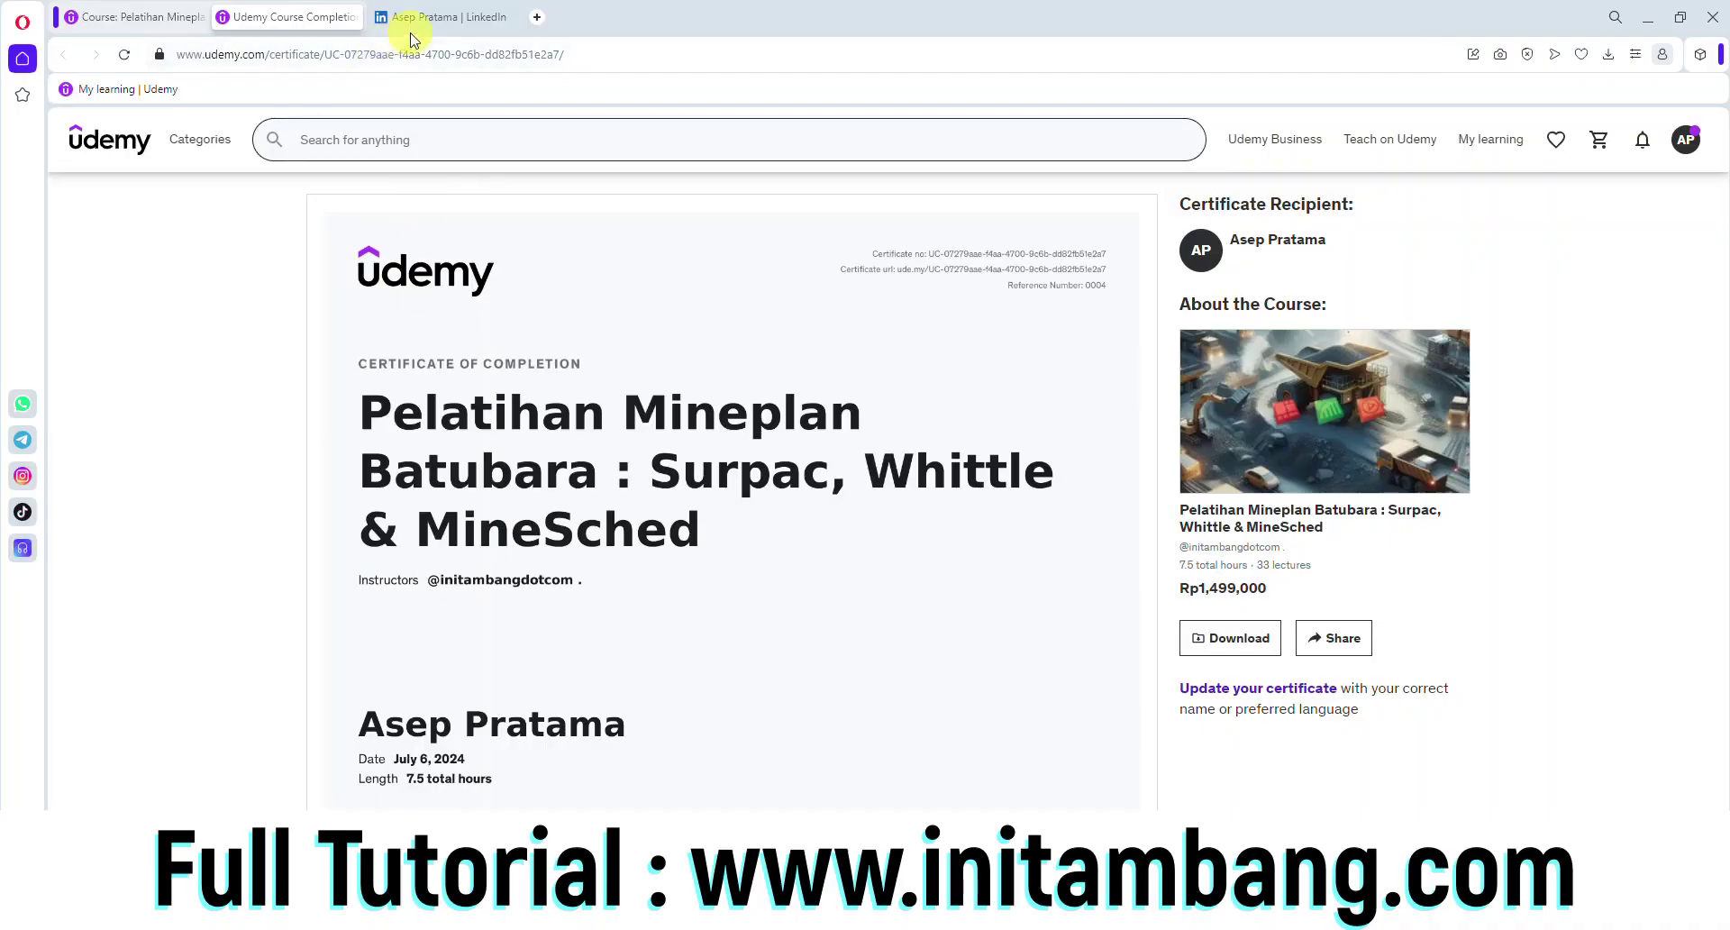
click(441, 17)
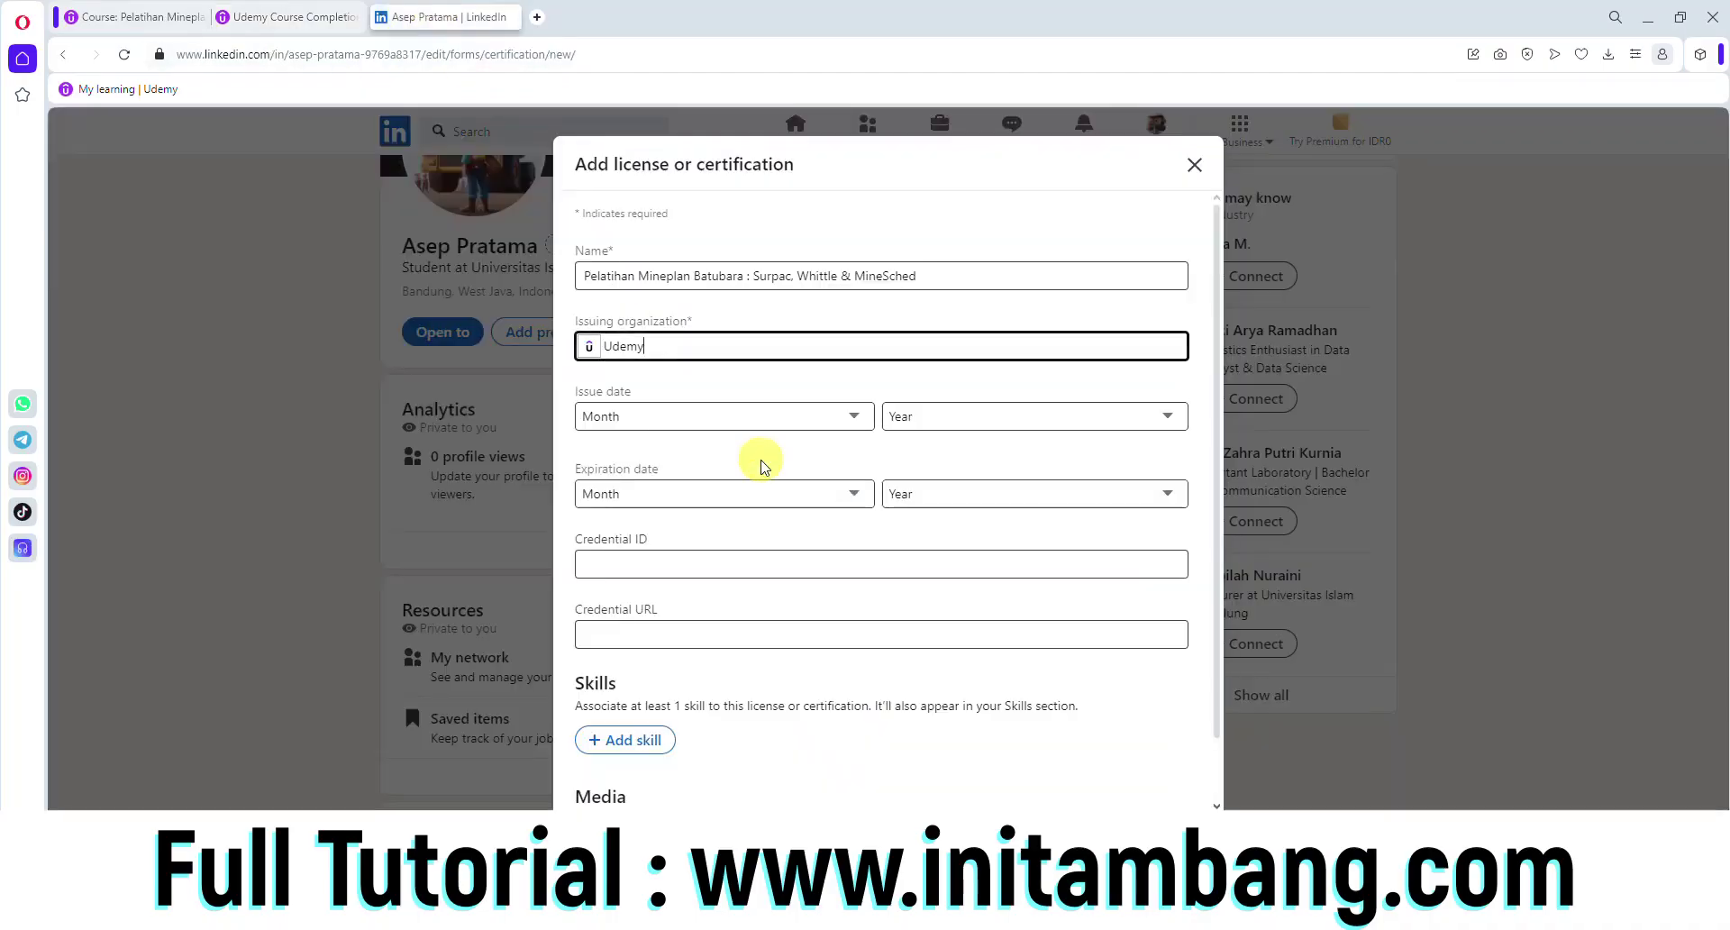
click(842, 414)
click(721, 567)
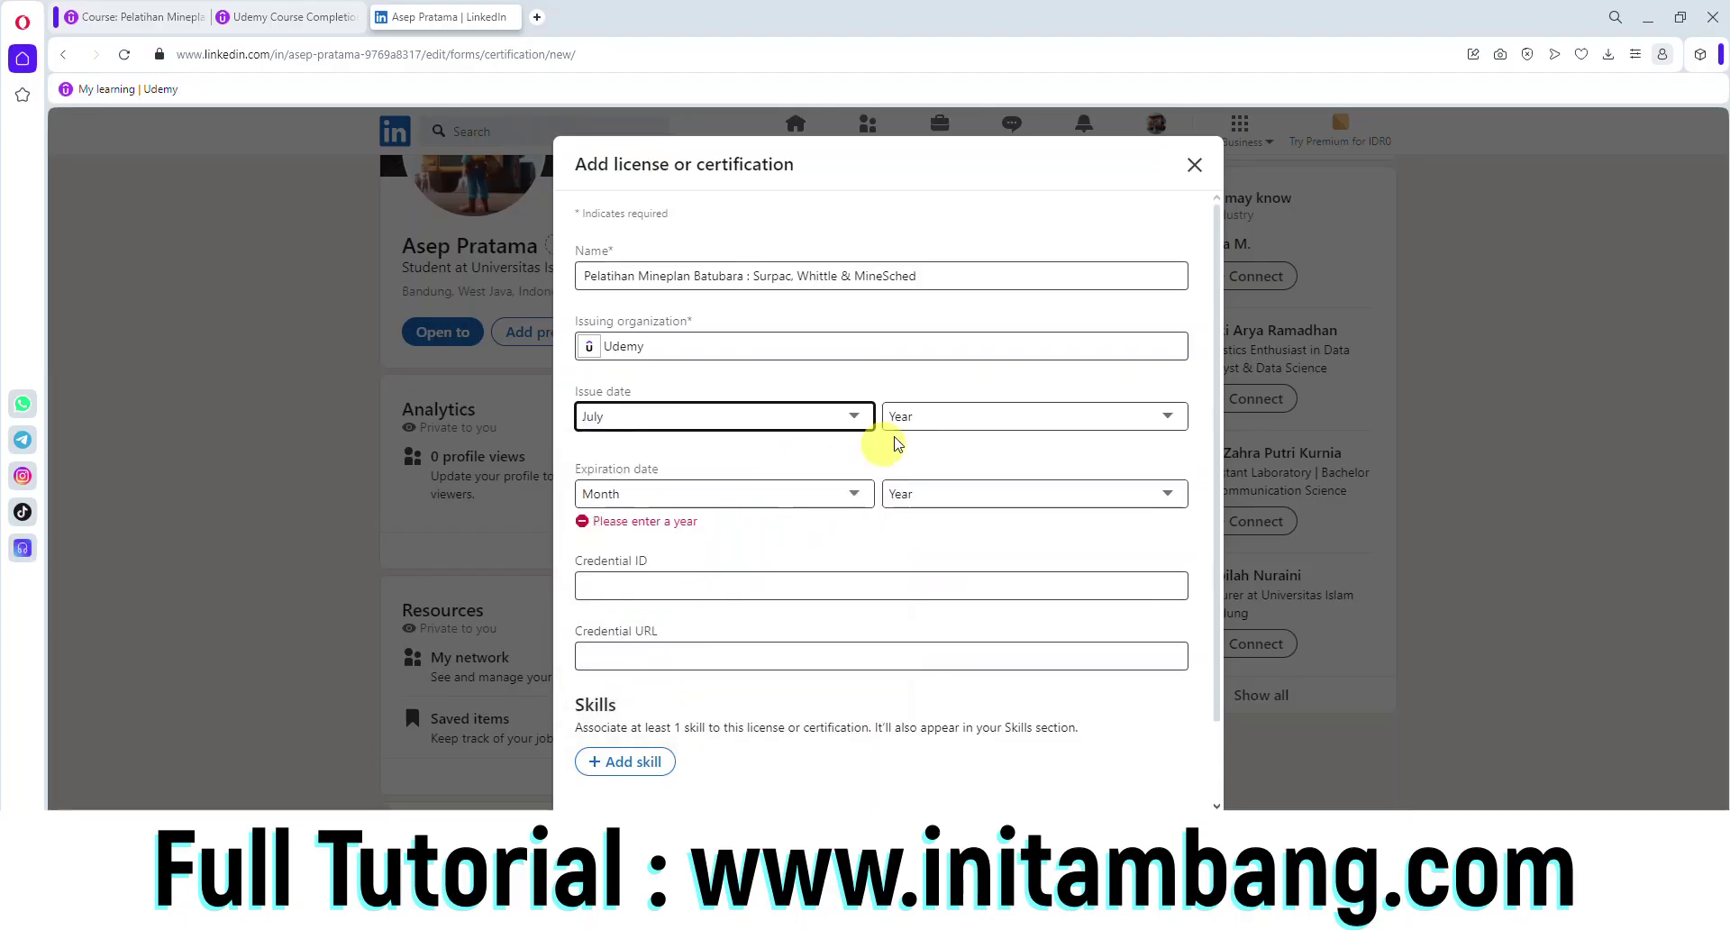
click(925, 418)
click(908, 458)
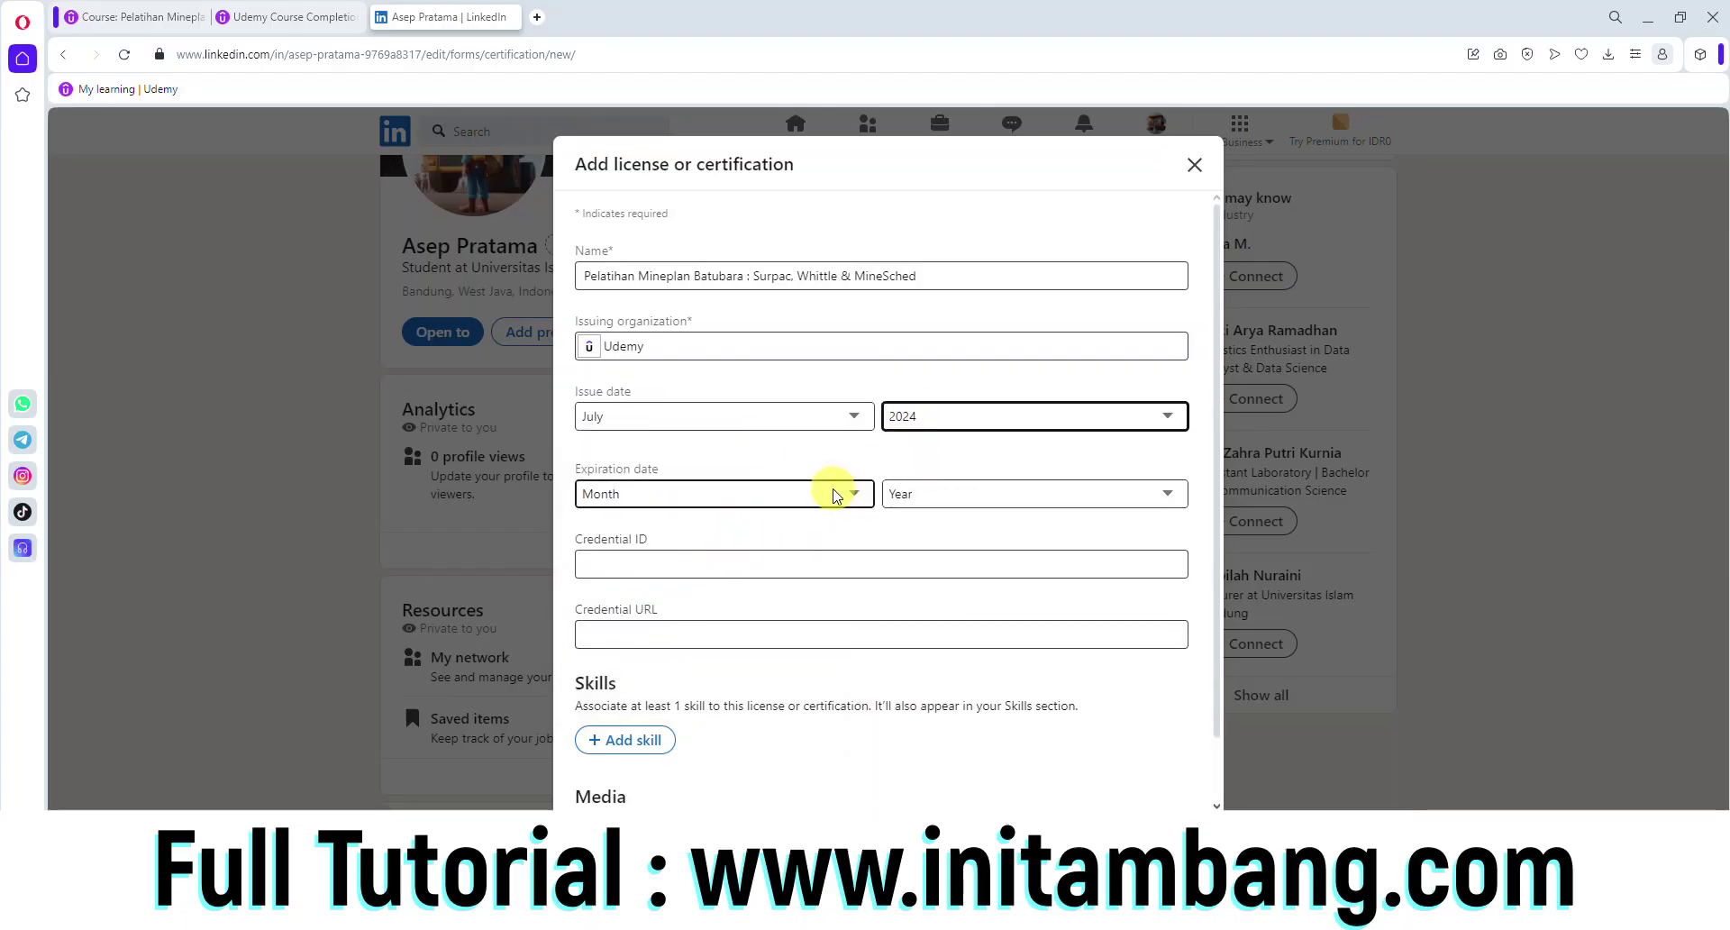
click(835, 495)
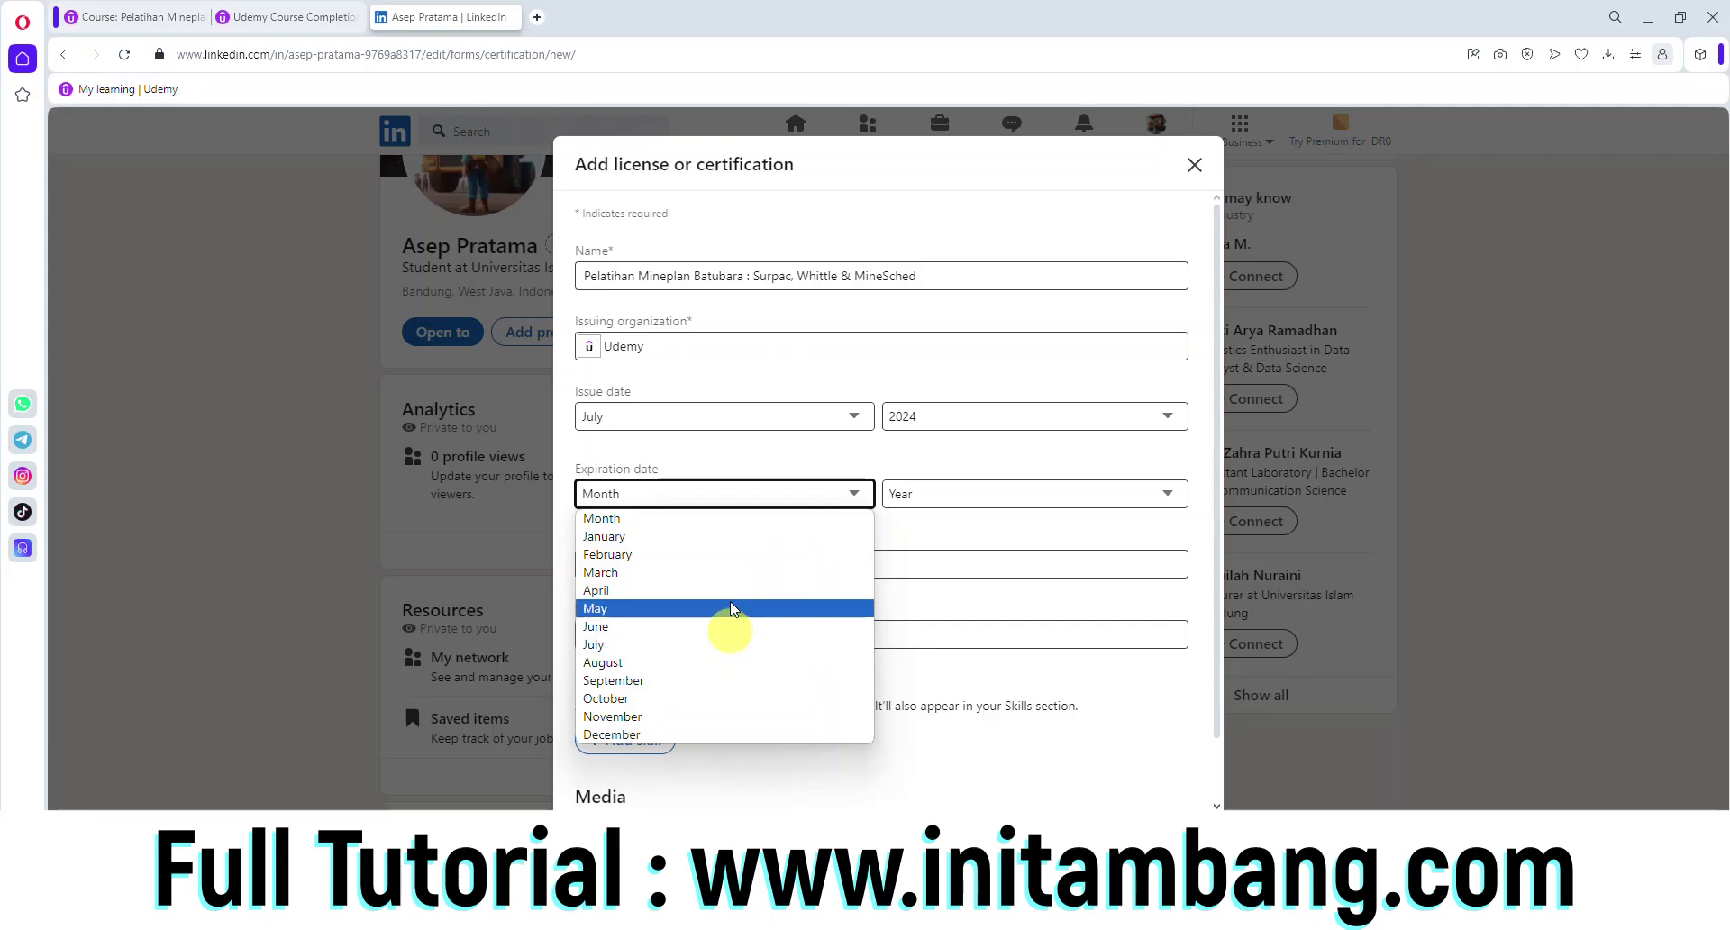
click(708, 644)
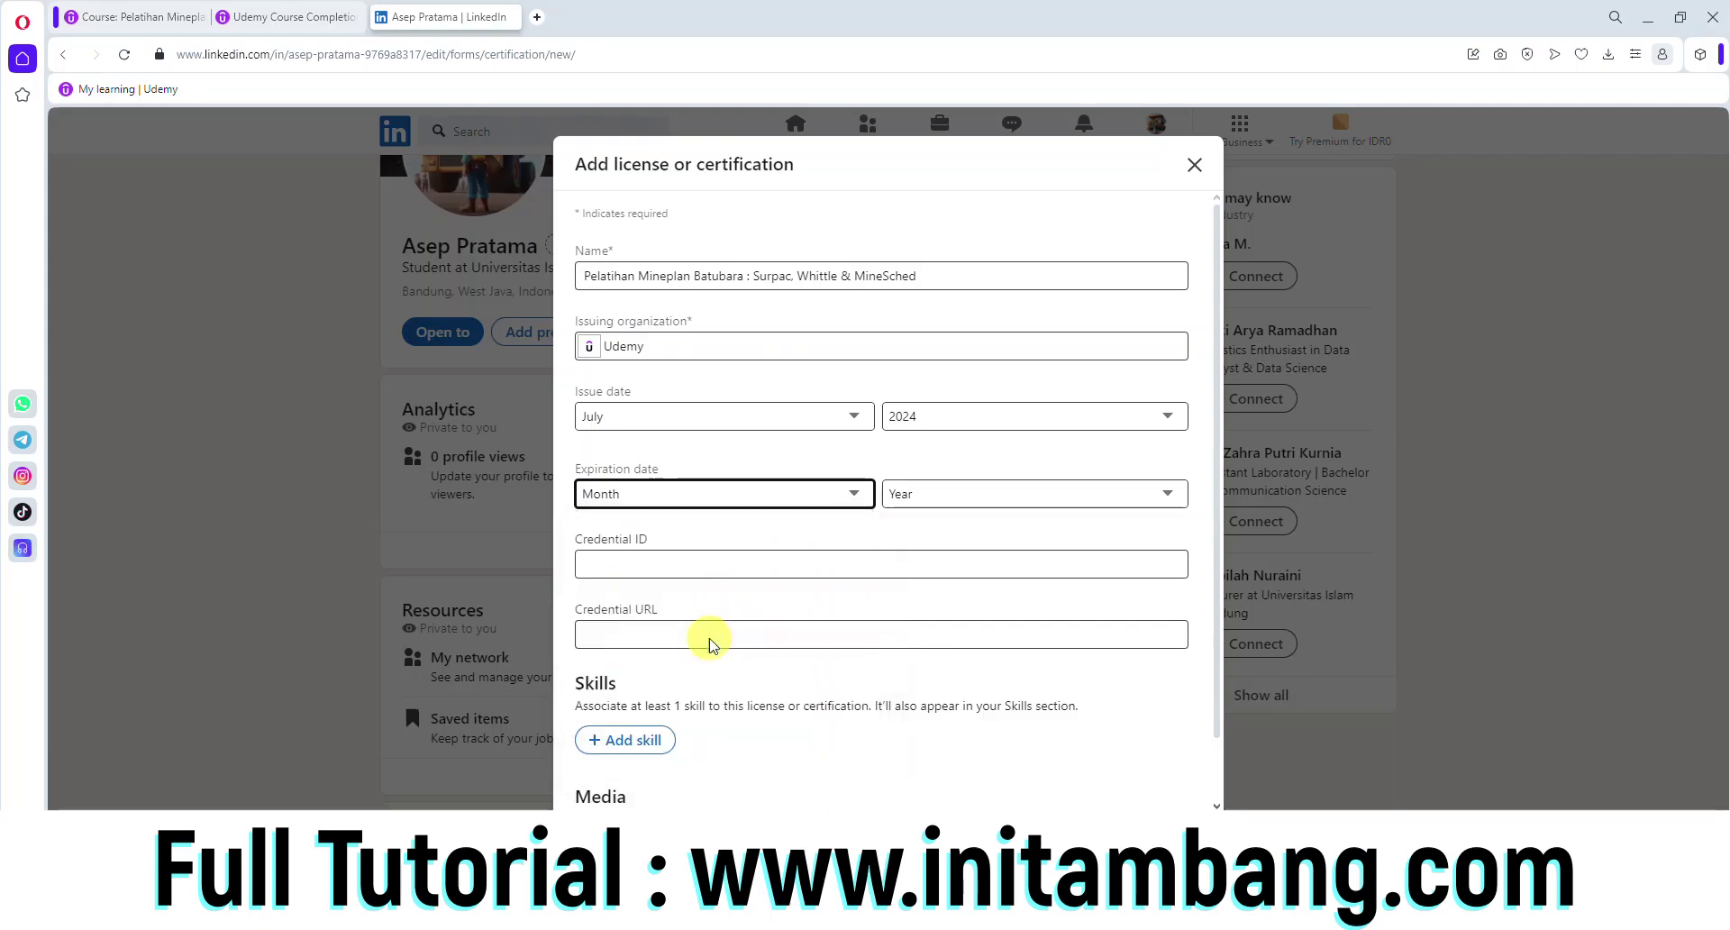
Step: Set the certification's expiration date to July 2034
click(937, 495)
click(945, 538)
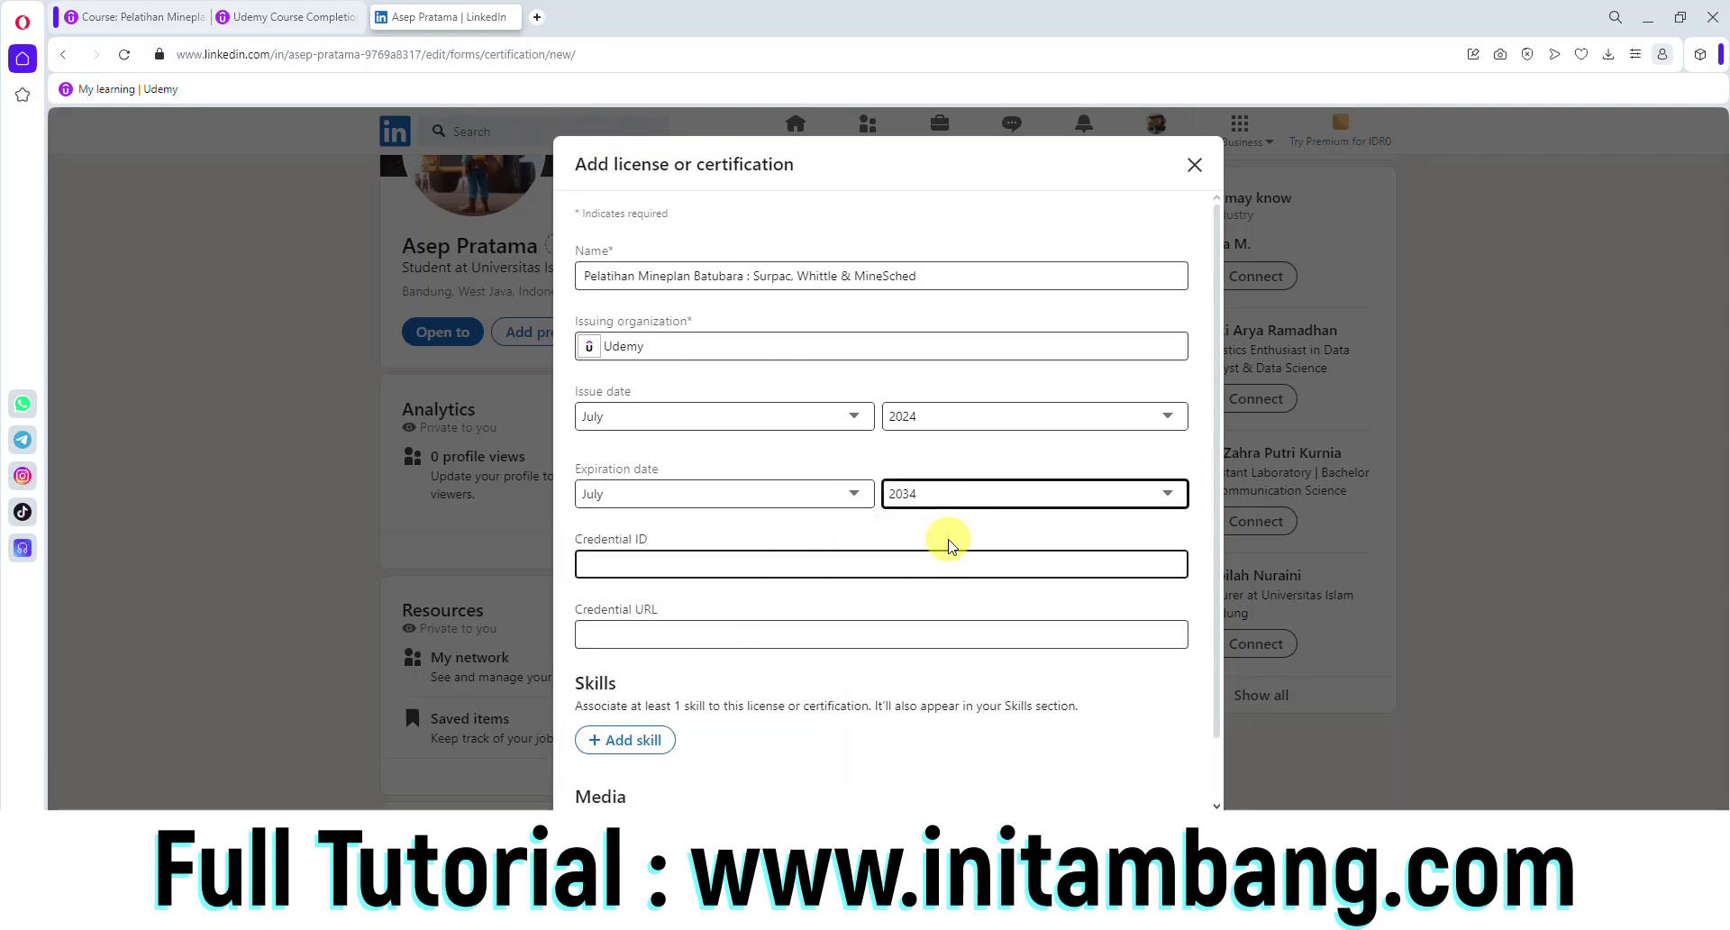
click(937, 494)
click(917, 519)
click(930, 495)
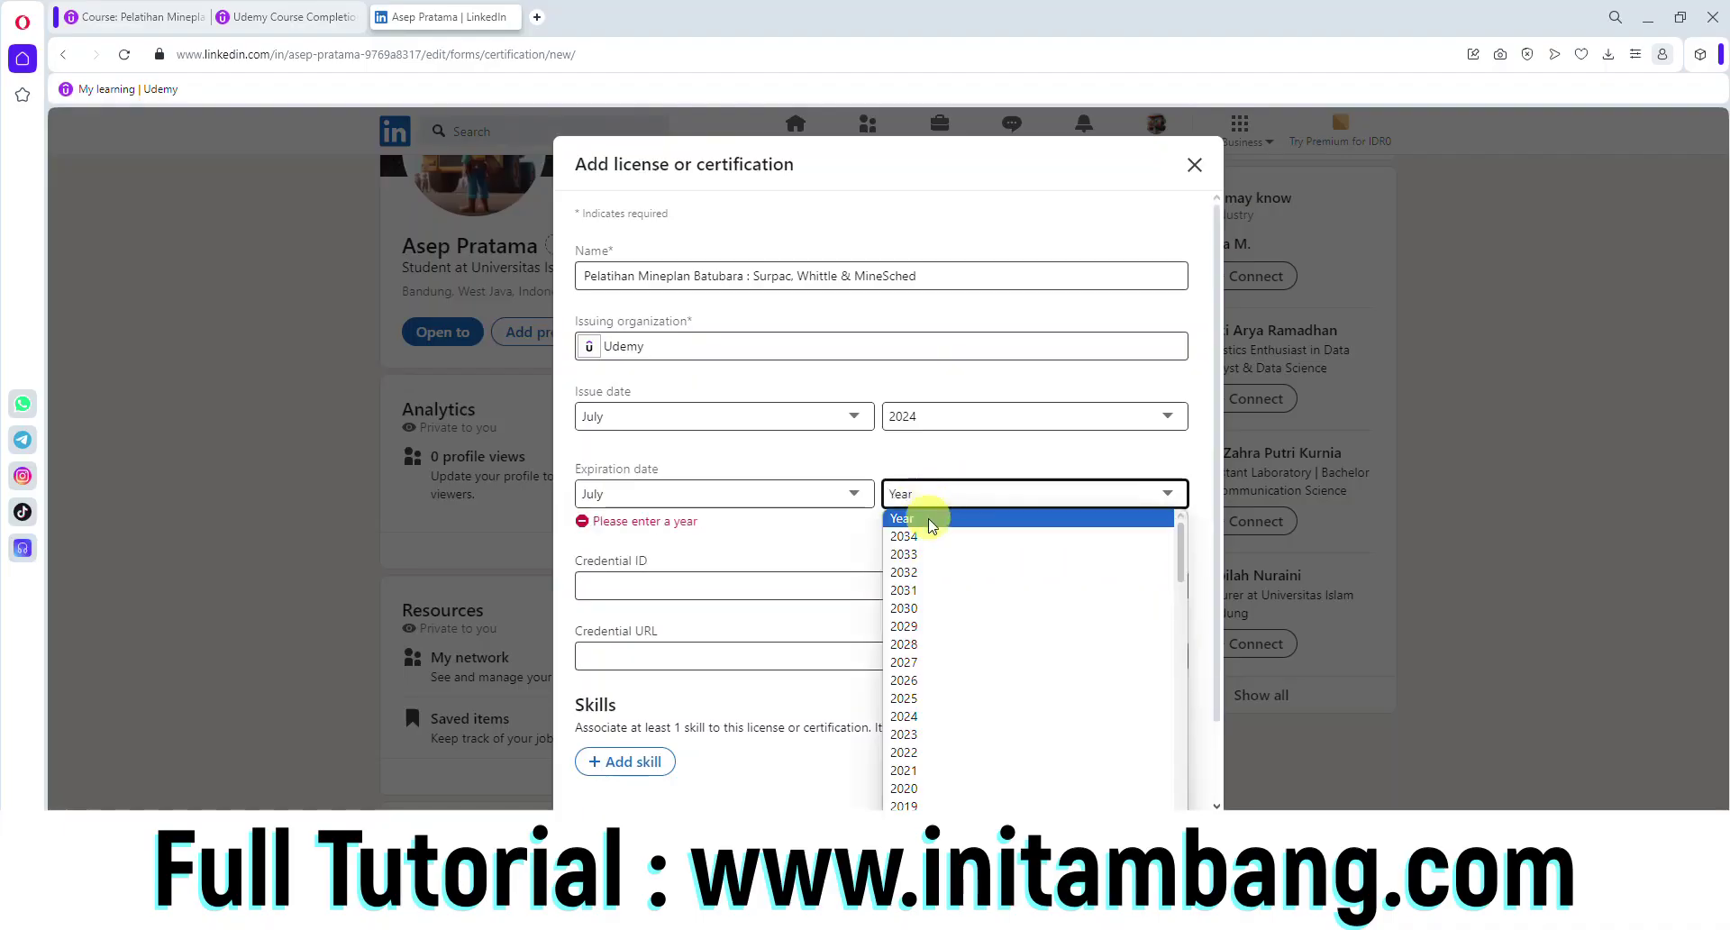
click(927, 537)
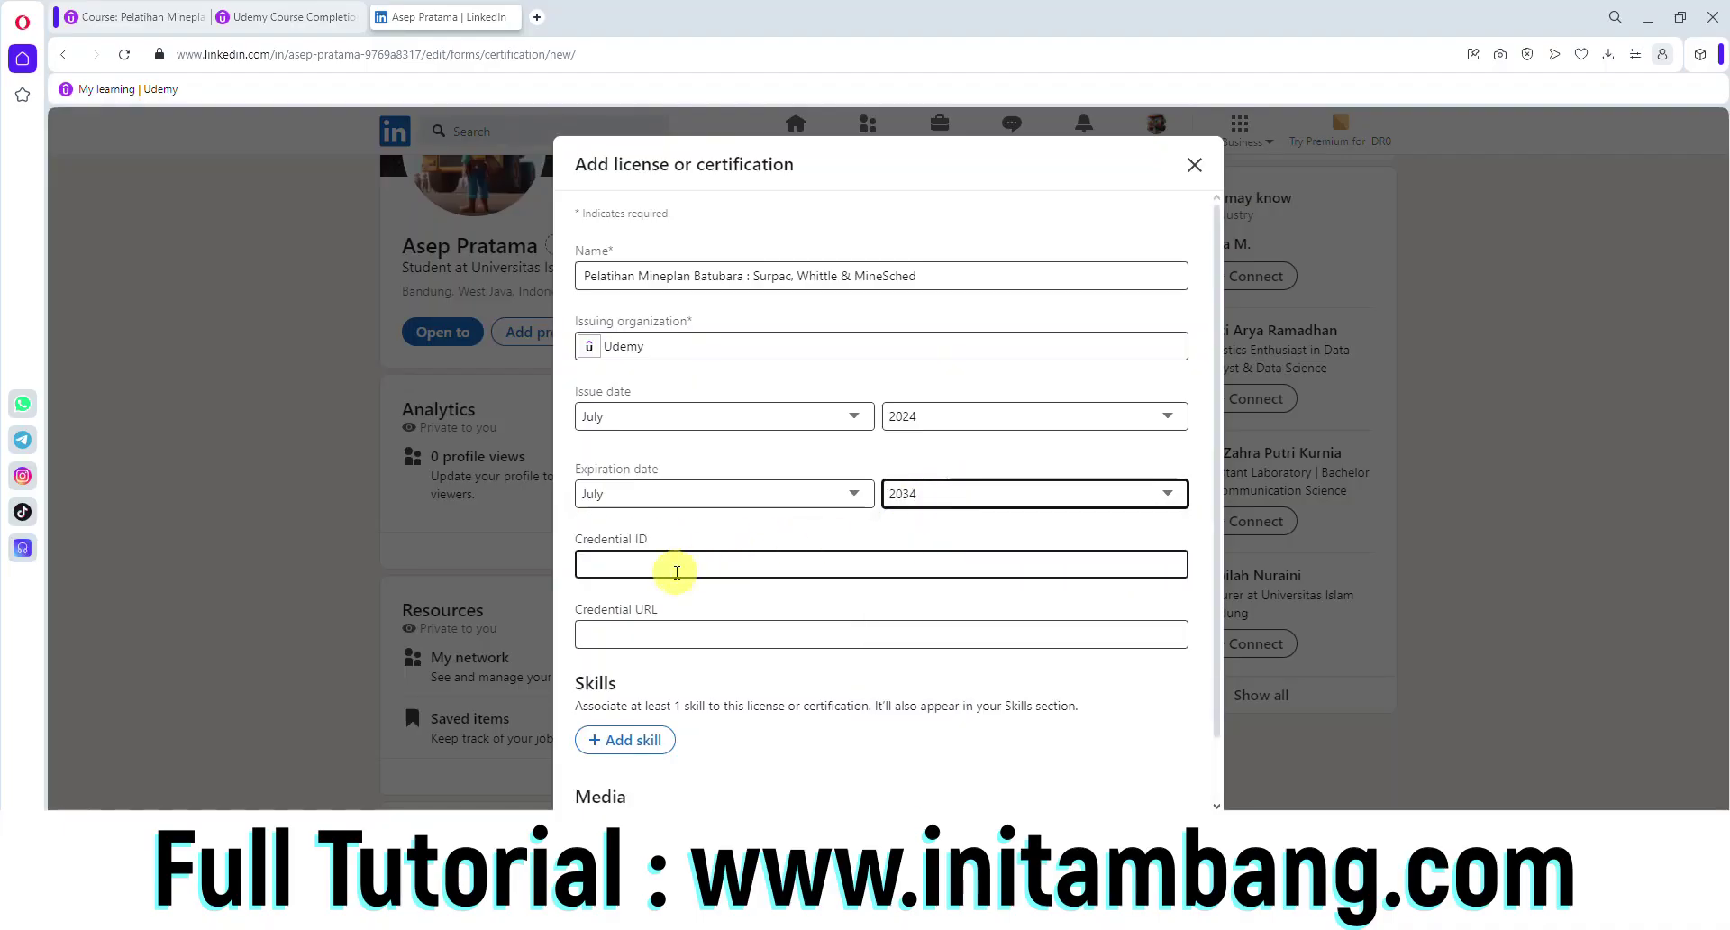
Step: Copy the certificate number from the Udemy certificate's web address into the LinkedIn certification's Credential ID
click(270, 16)
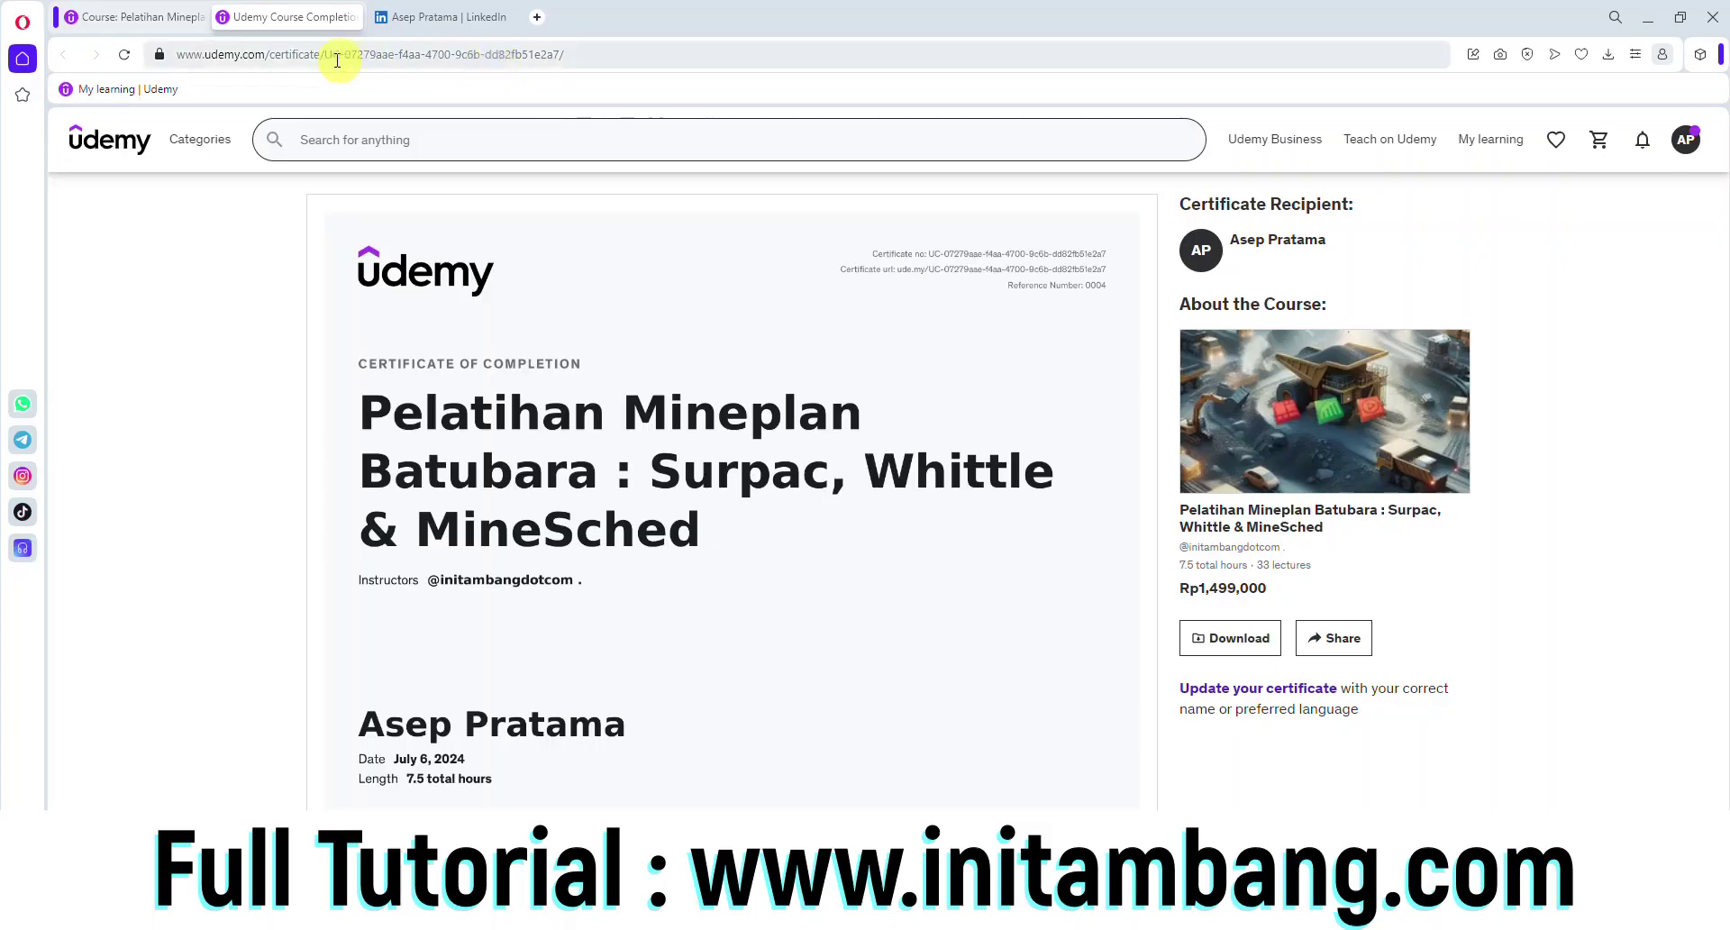
drag(457, 55, 540, 50)
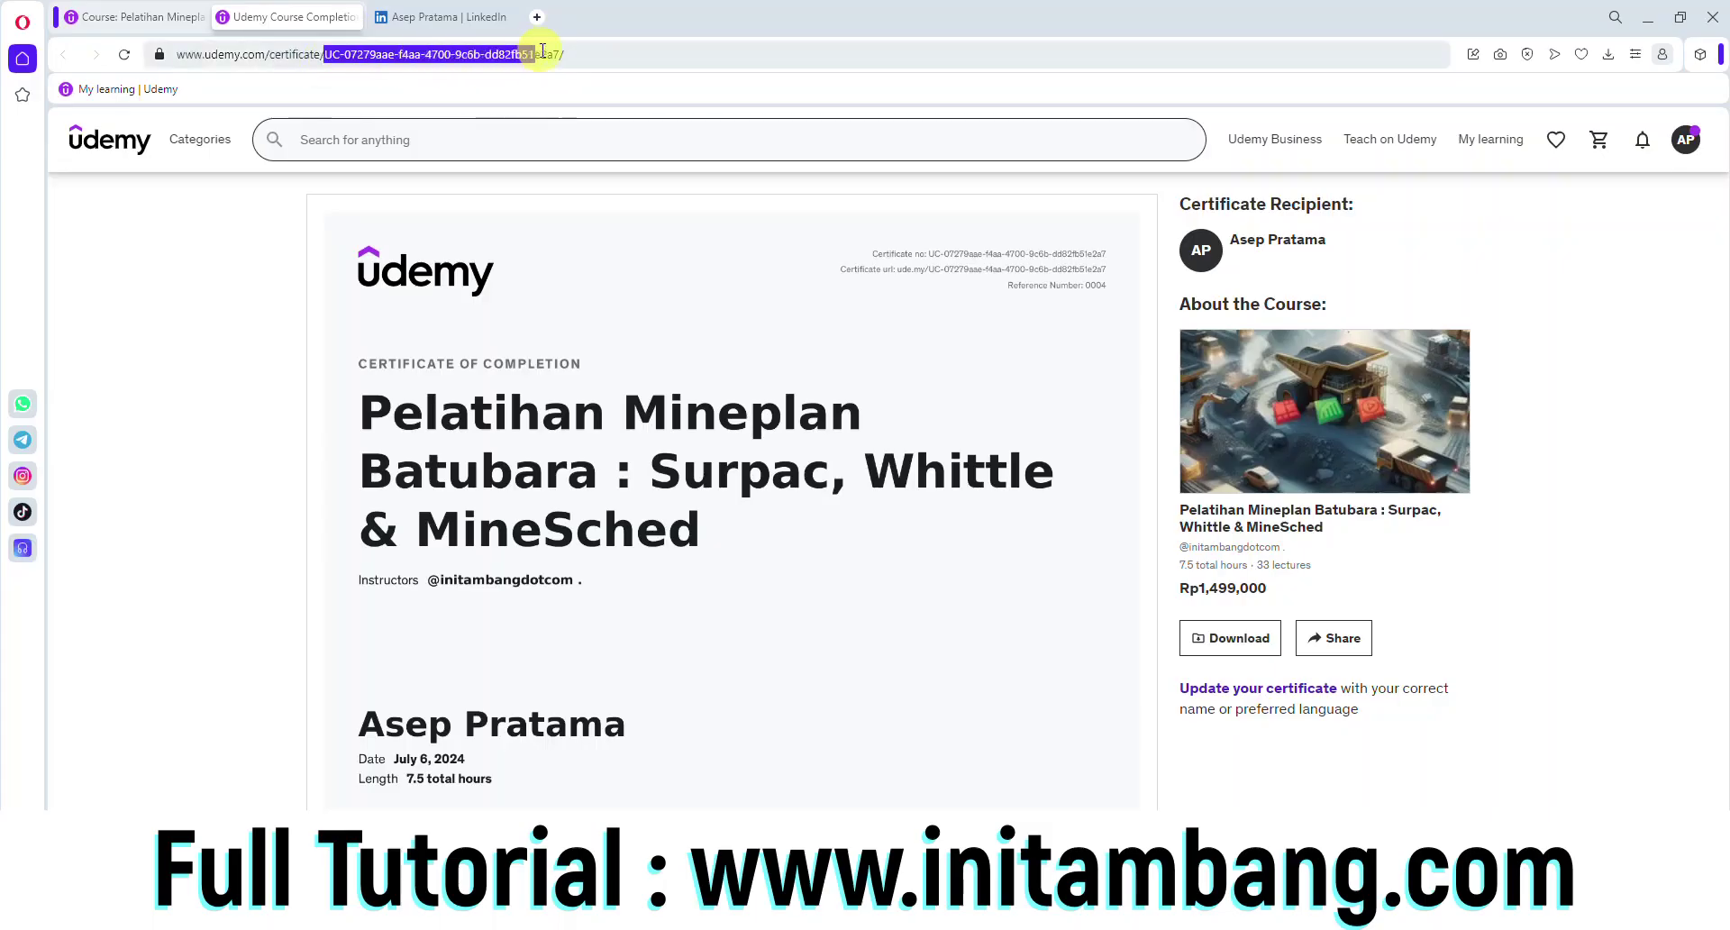
click(442, 16)
click(655, 562)
key(ctrl+v)
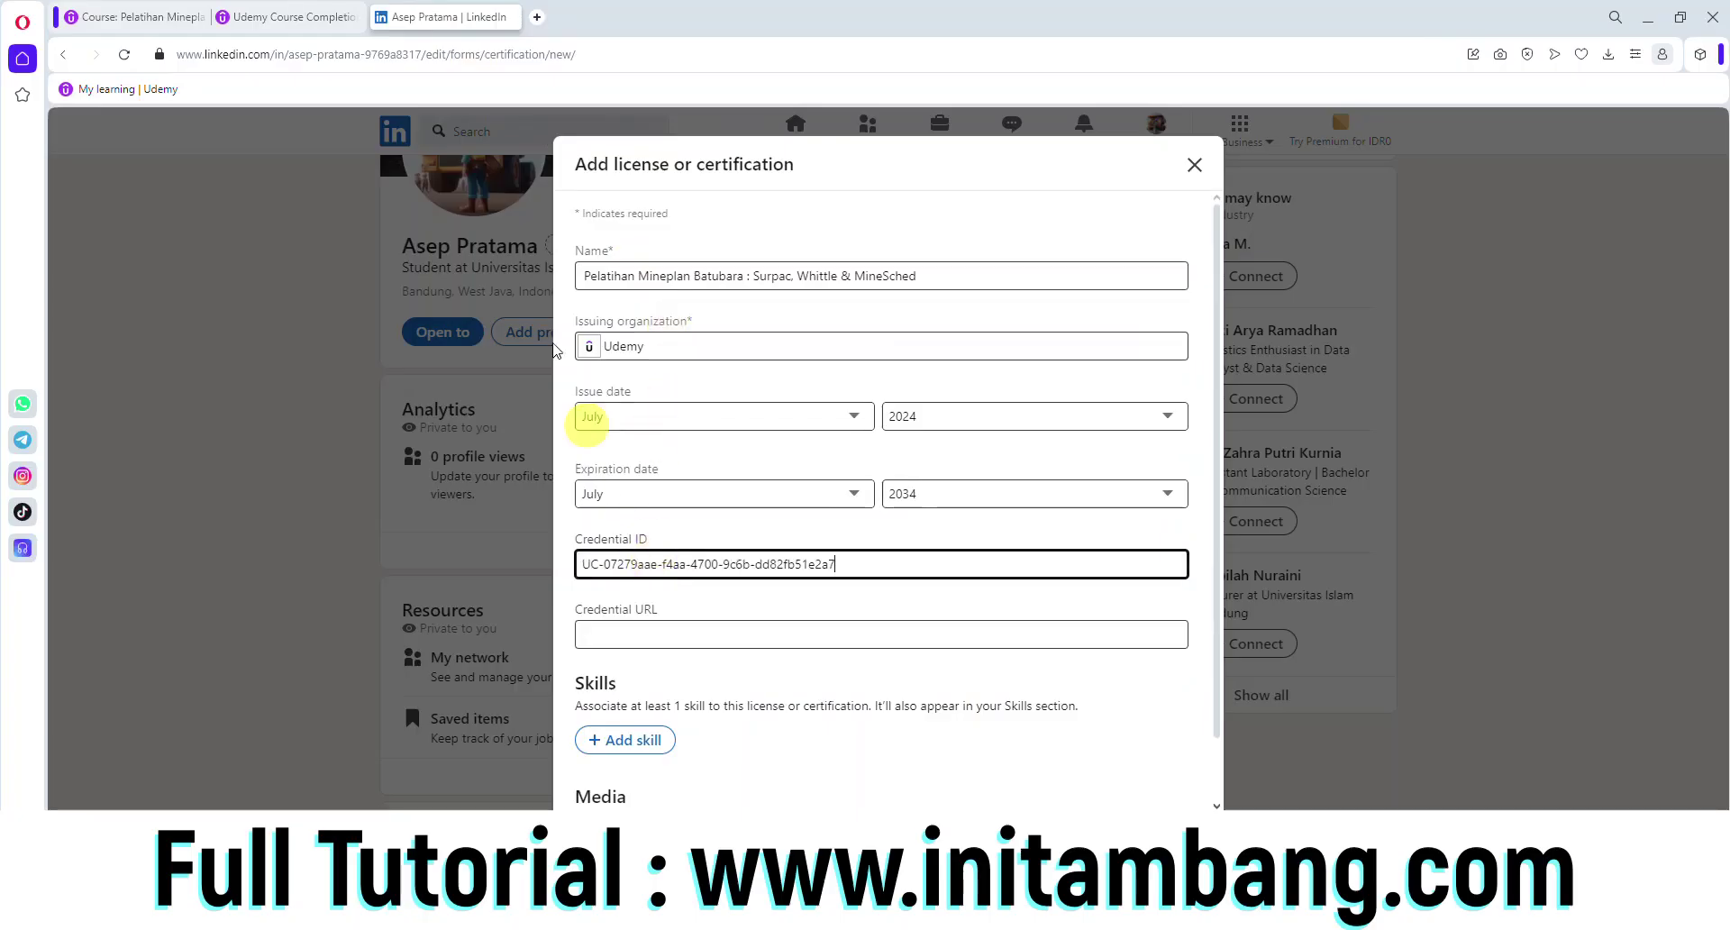
Step: Copy the full web address of the Udemy certificate into the LinkedIn certification's Credential URL
click(289, 16)
click(403, 56)
click(403, 56)
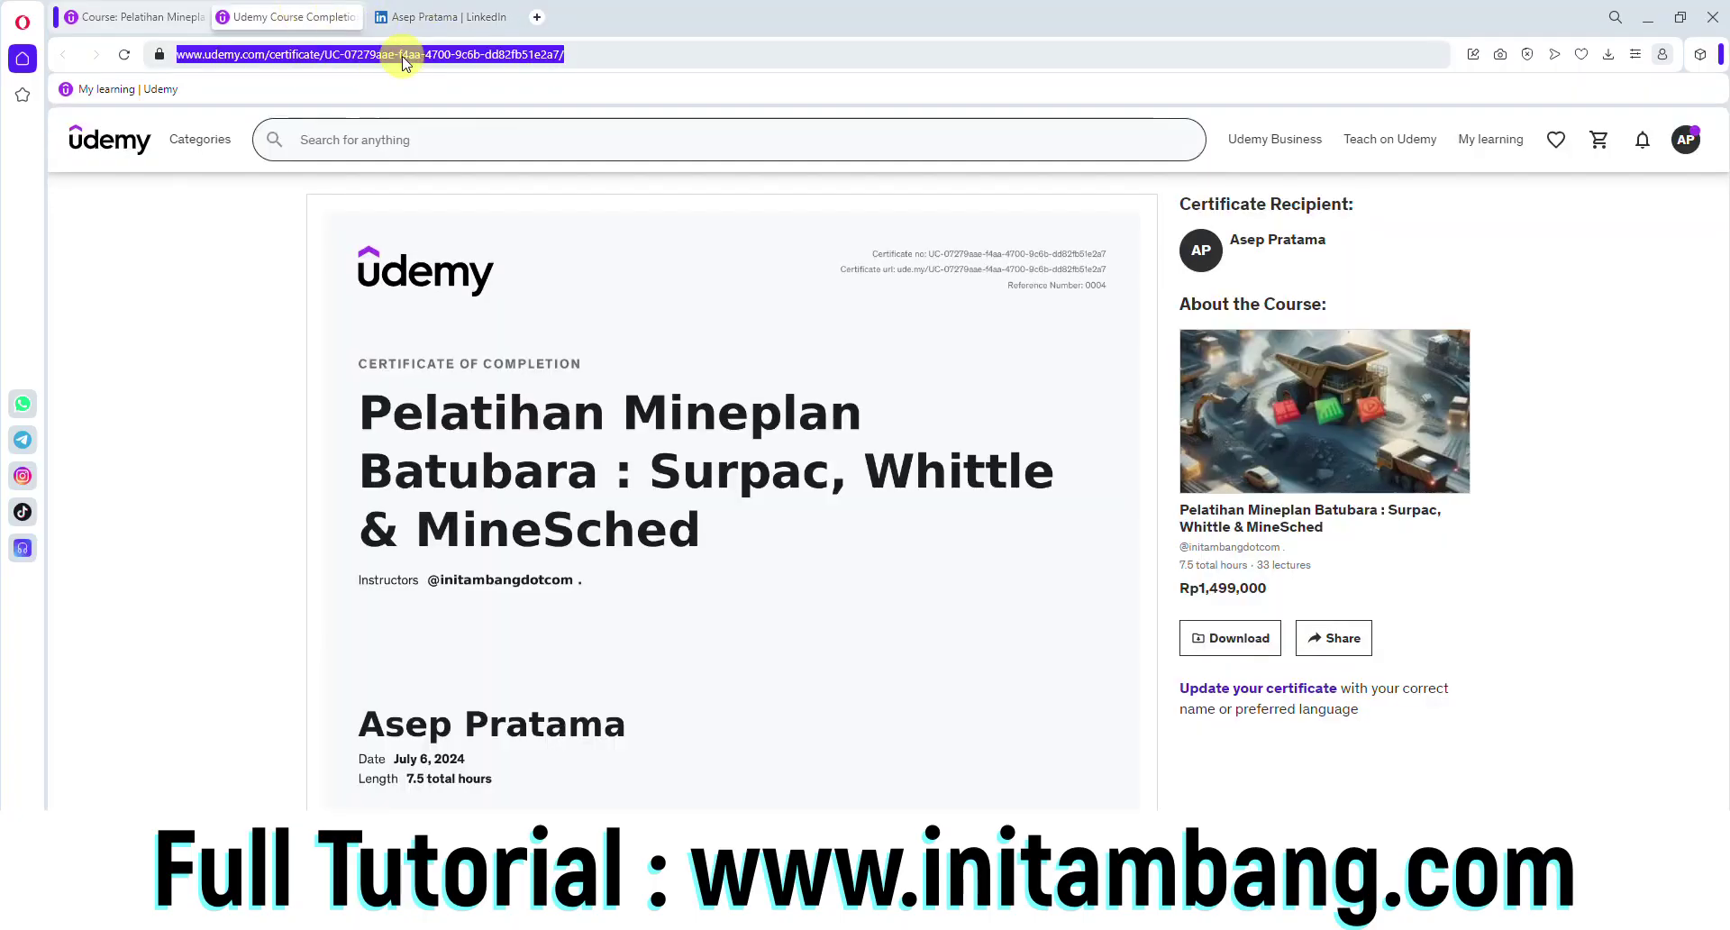
key(ctrl+c)
click(442, 17)
click(683, 635)
key(ctrl+v)
Step: Add "Mineplan Coal Mining" as a skill associated with the certification
scroll(694, 613, down, 1)
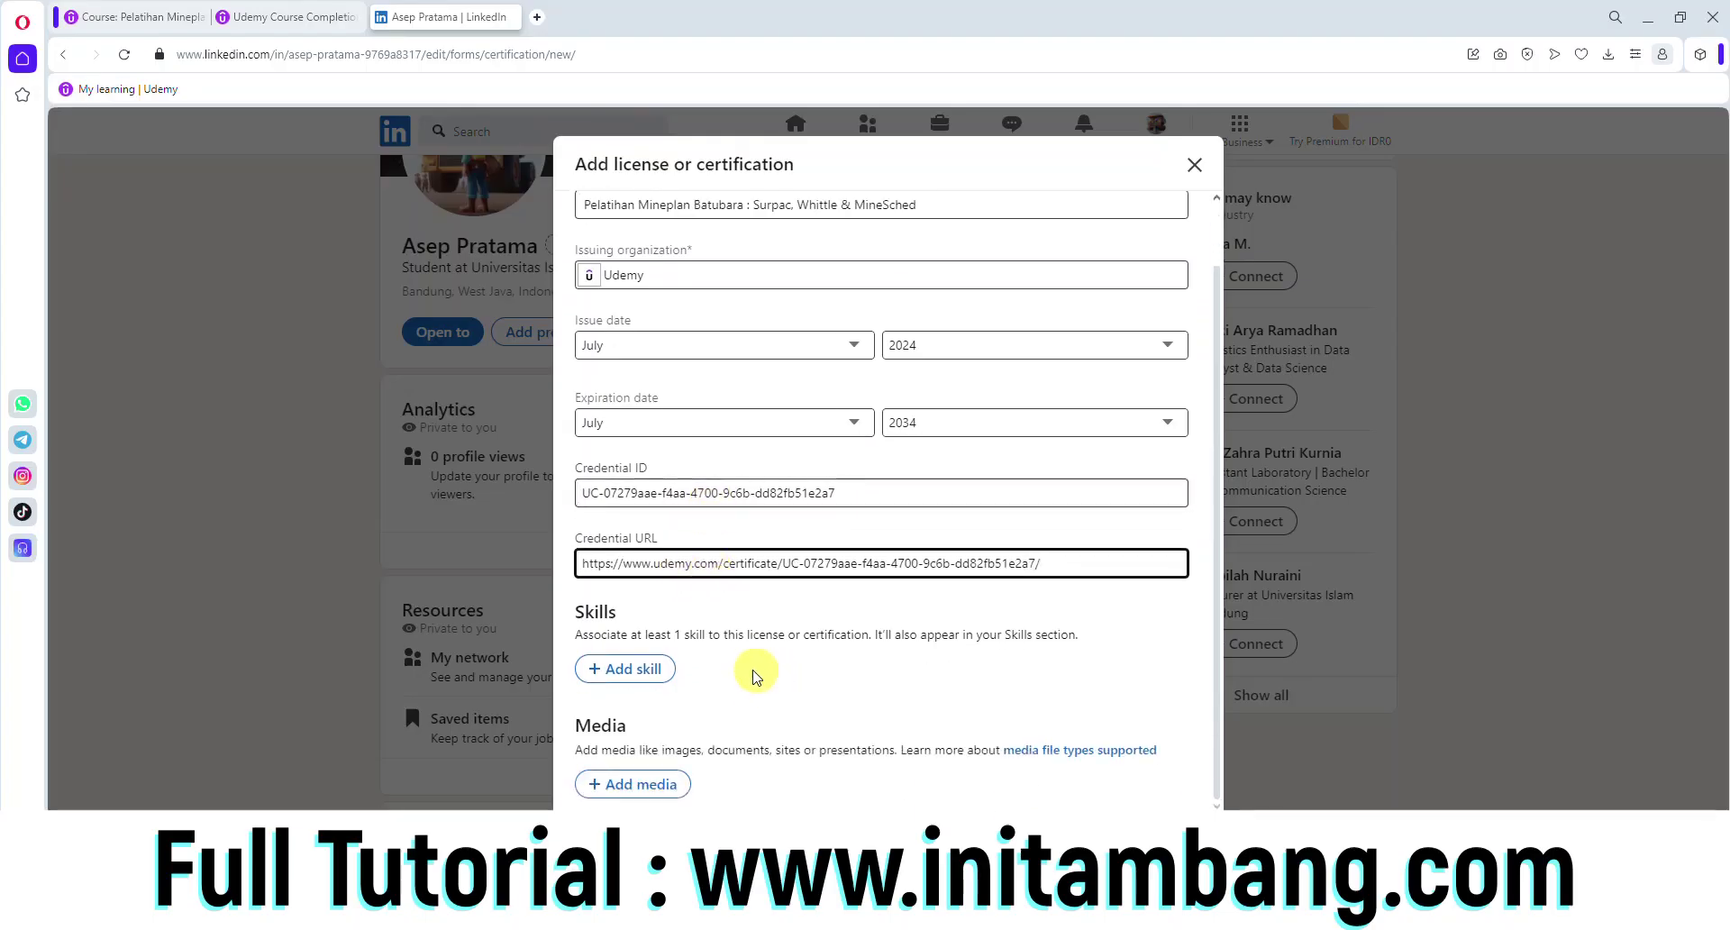
click(624, 671)
text(Mineplan Coal Mining)
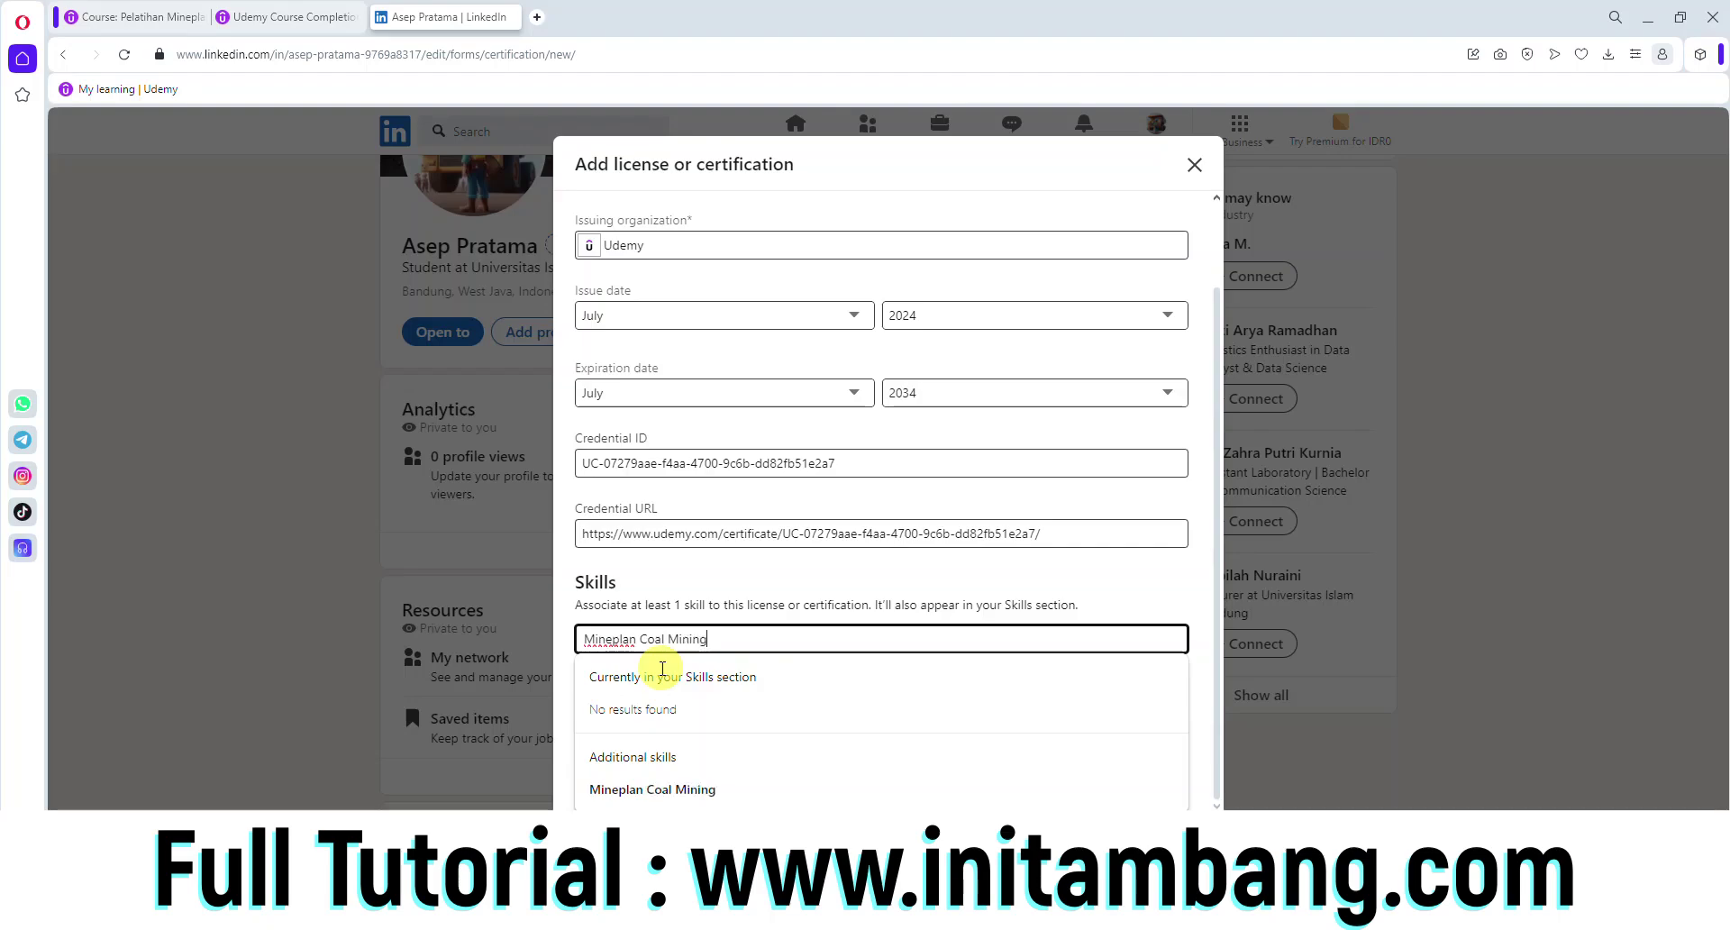
key(Return)
Step: Add "MineSchedulling Coal Mining" as a second skill for the certification
click(636, 726)
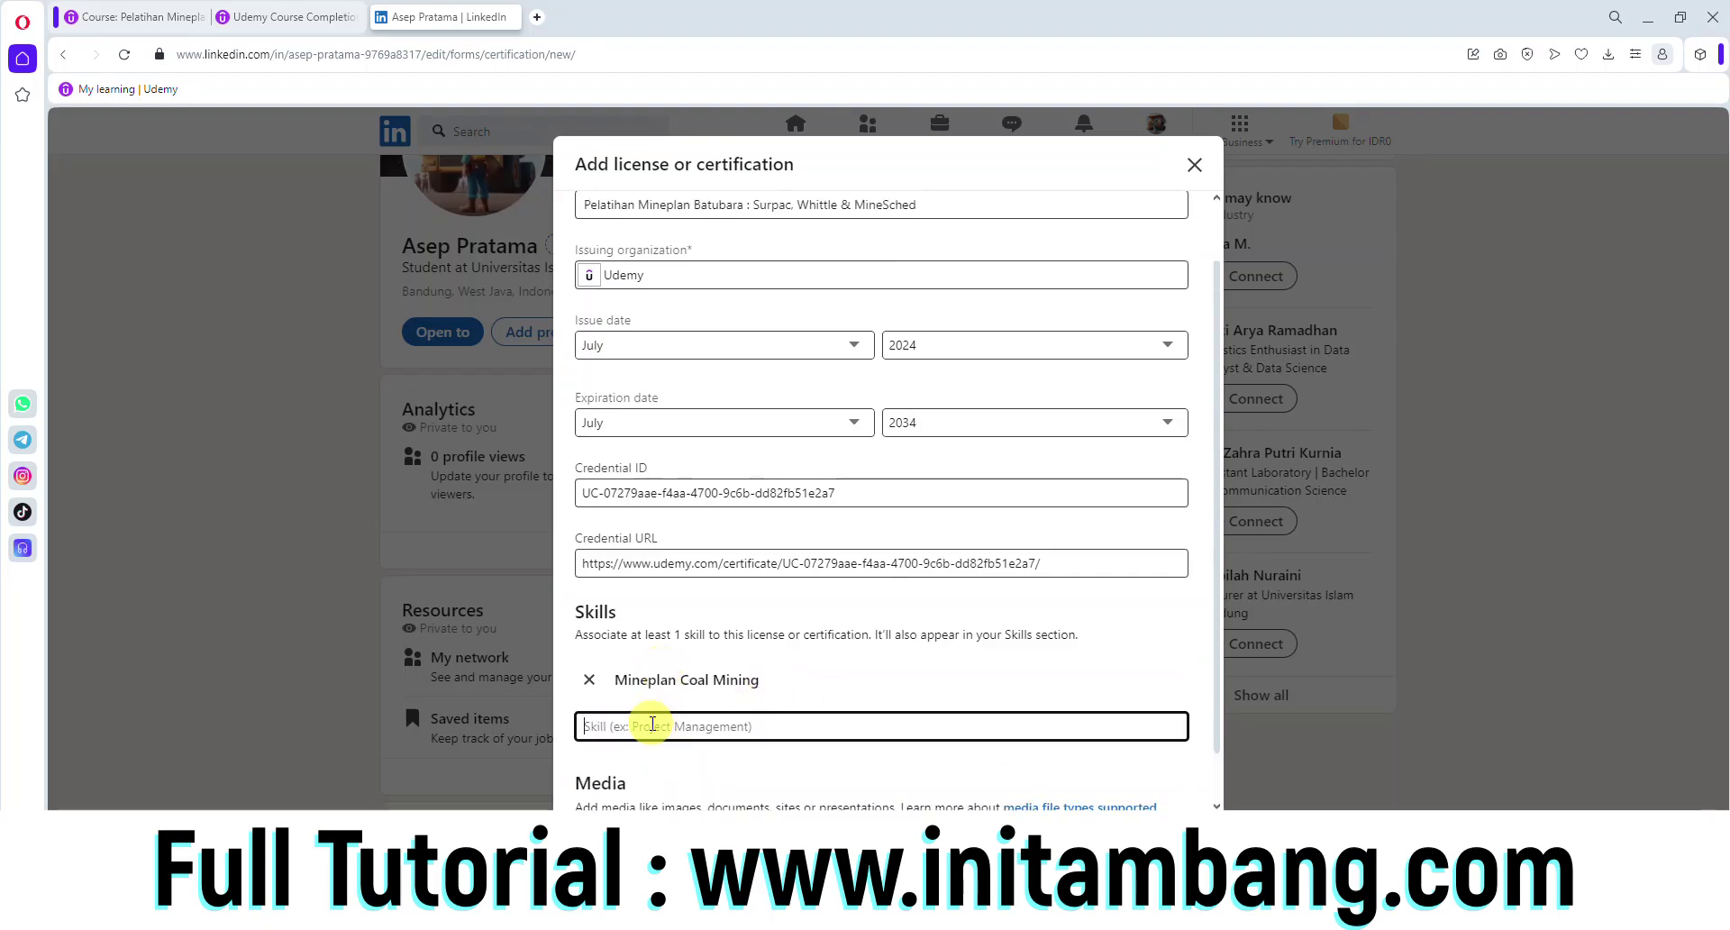
text(Mines)
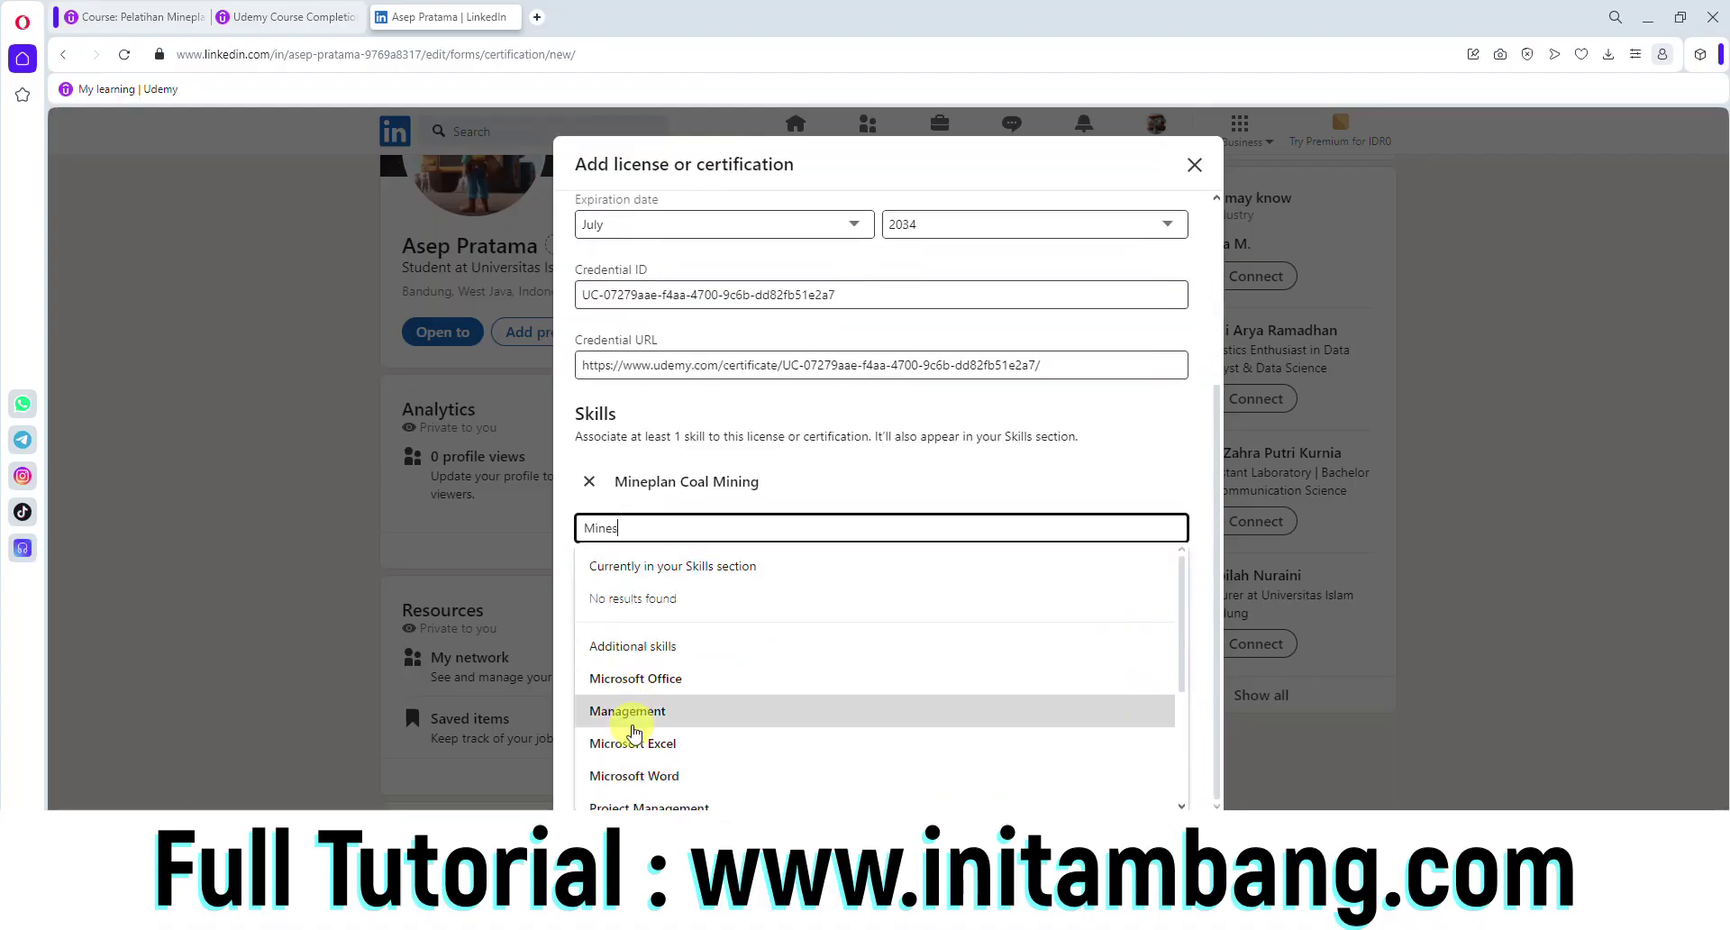
text(e)
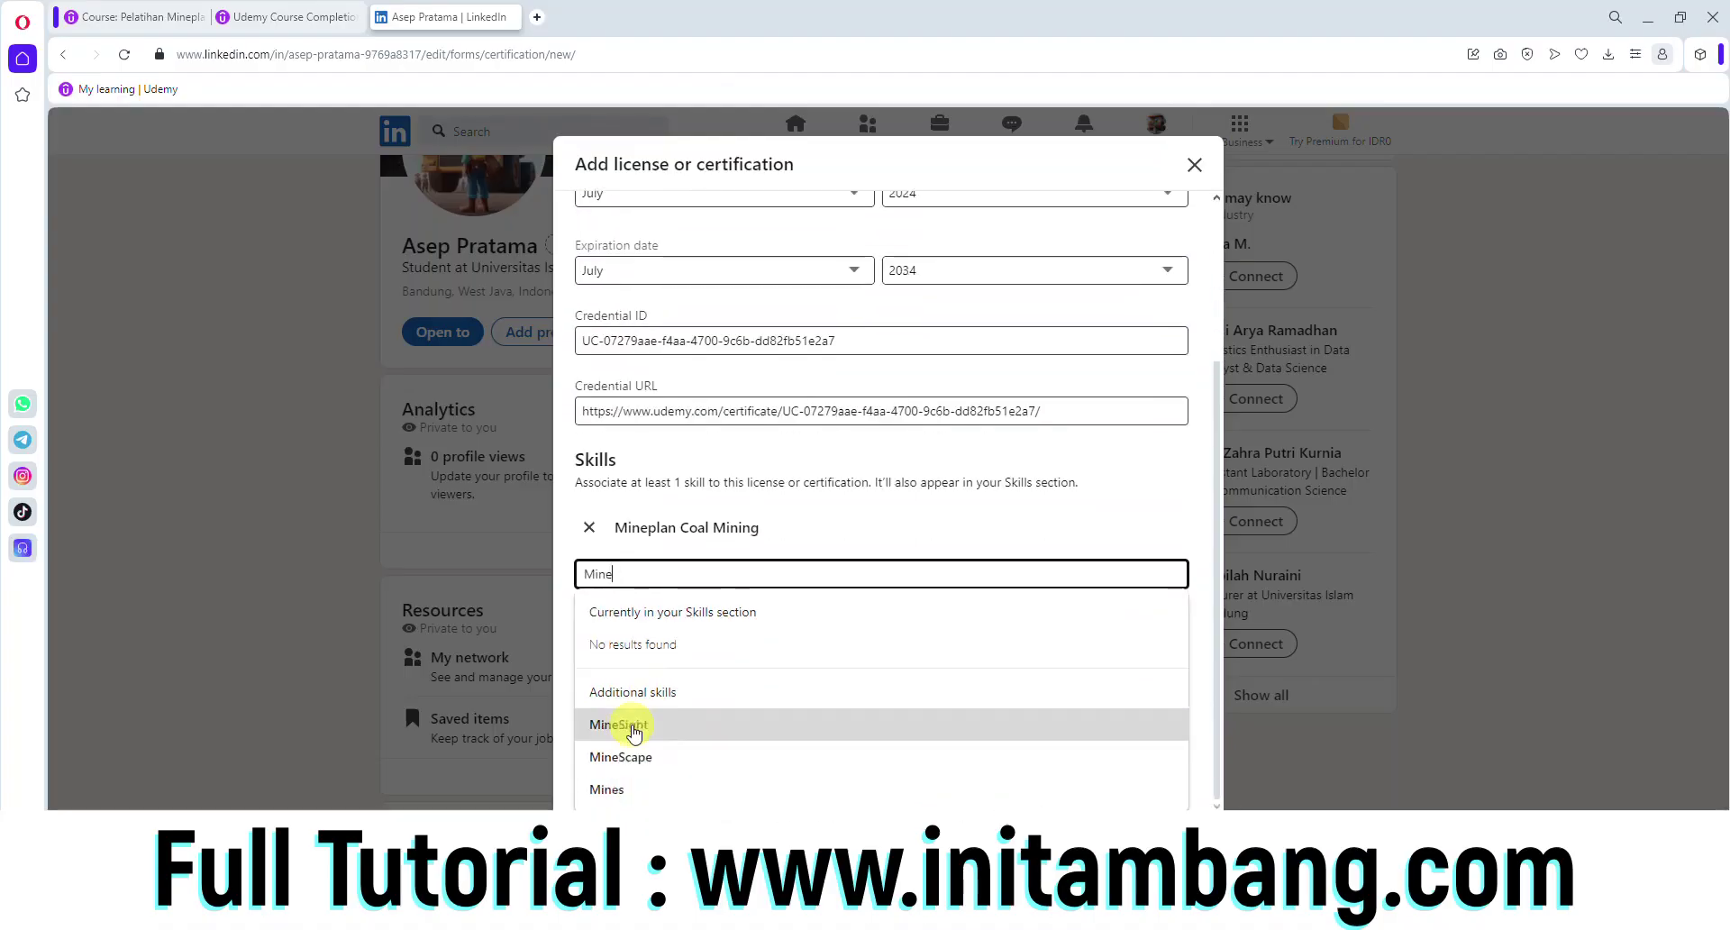
text(Schedulli)
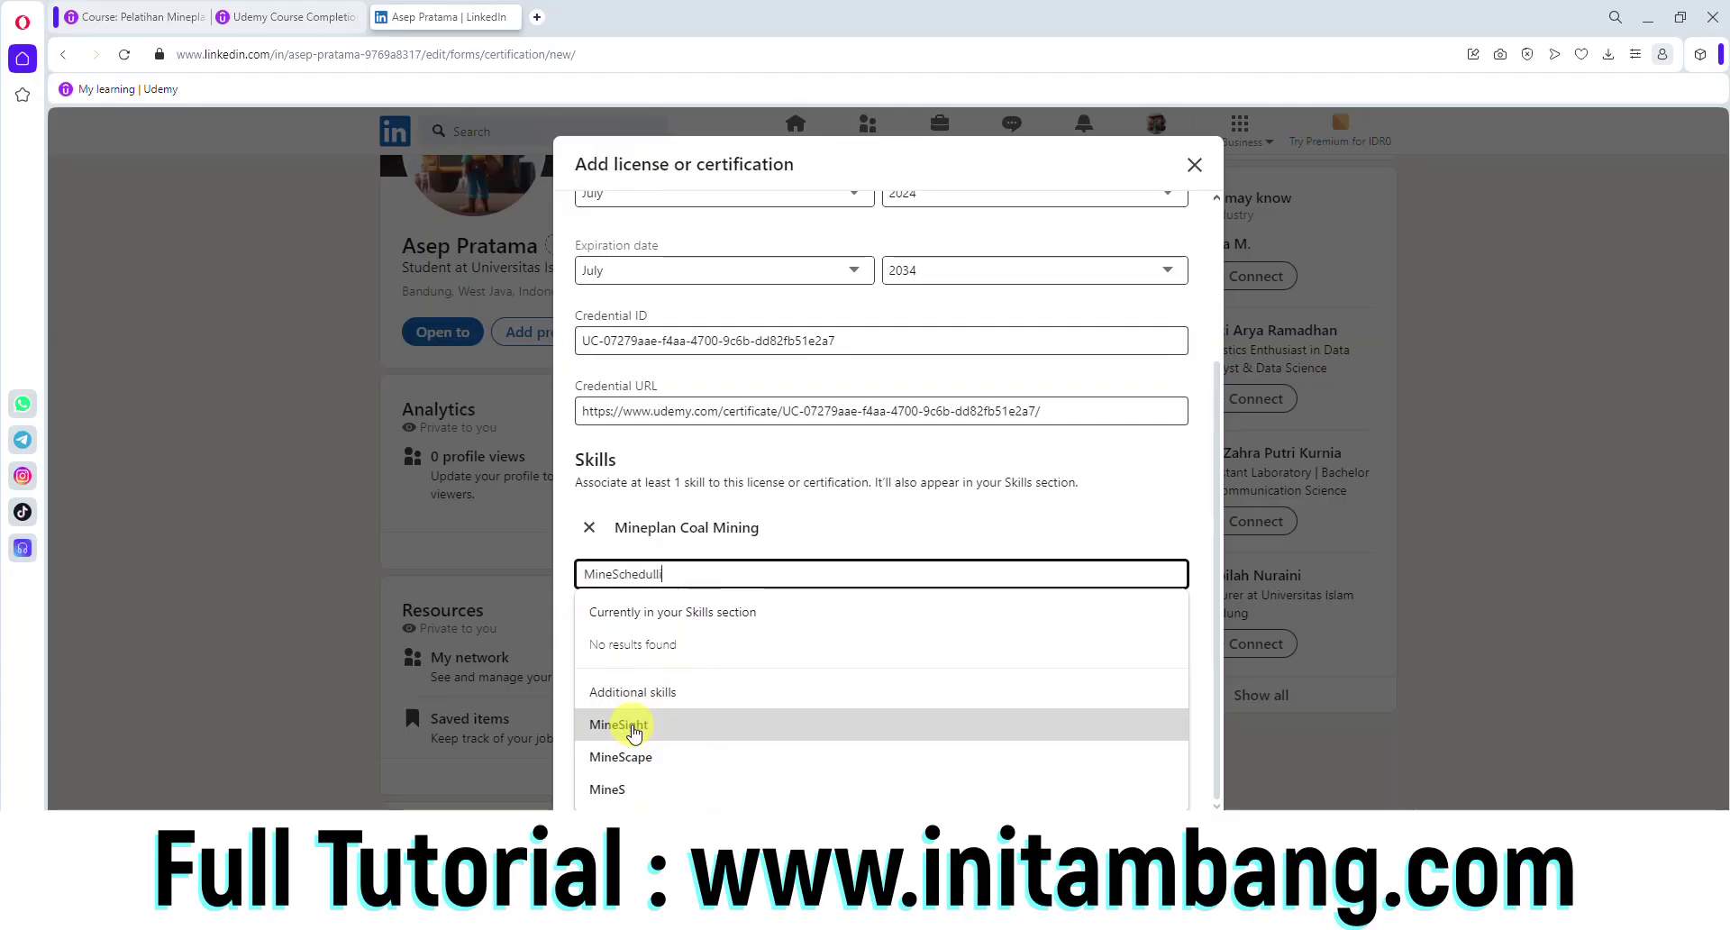
text(Coal Mining)
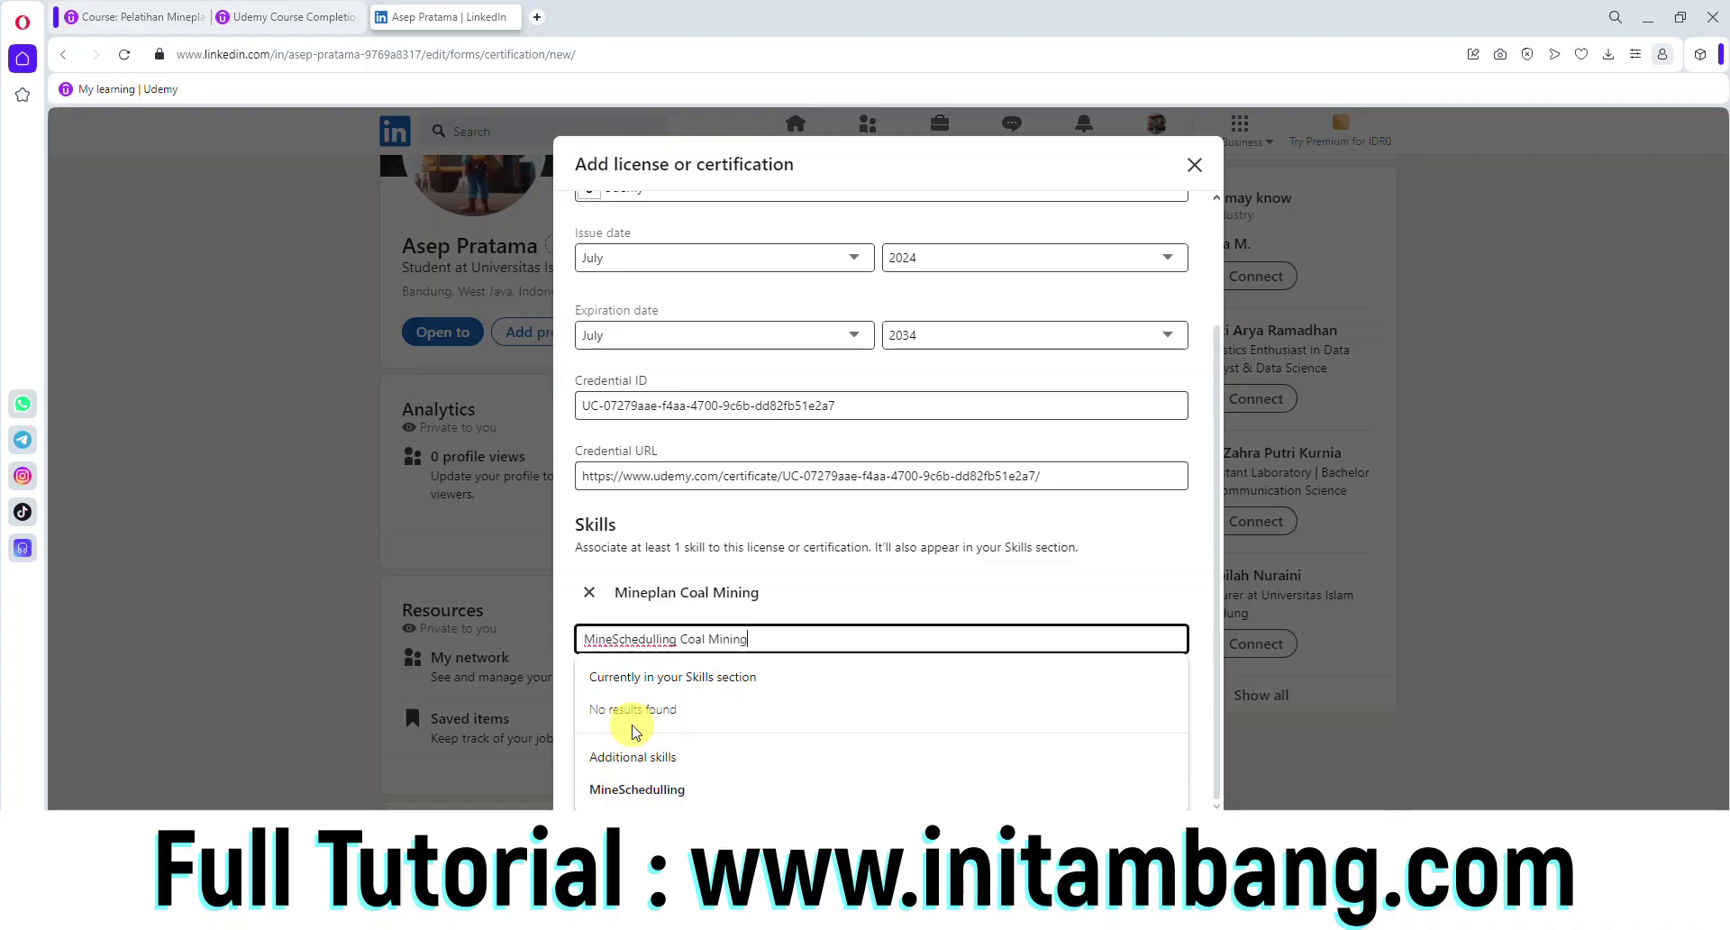
key(Return)
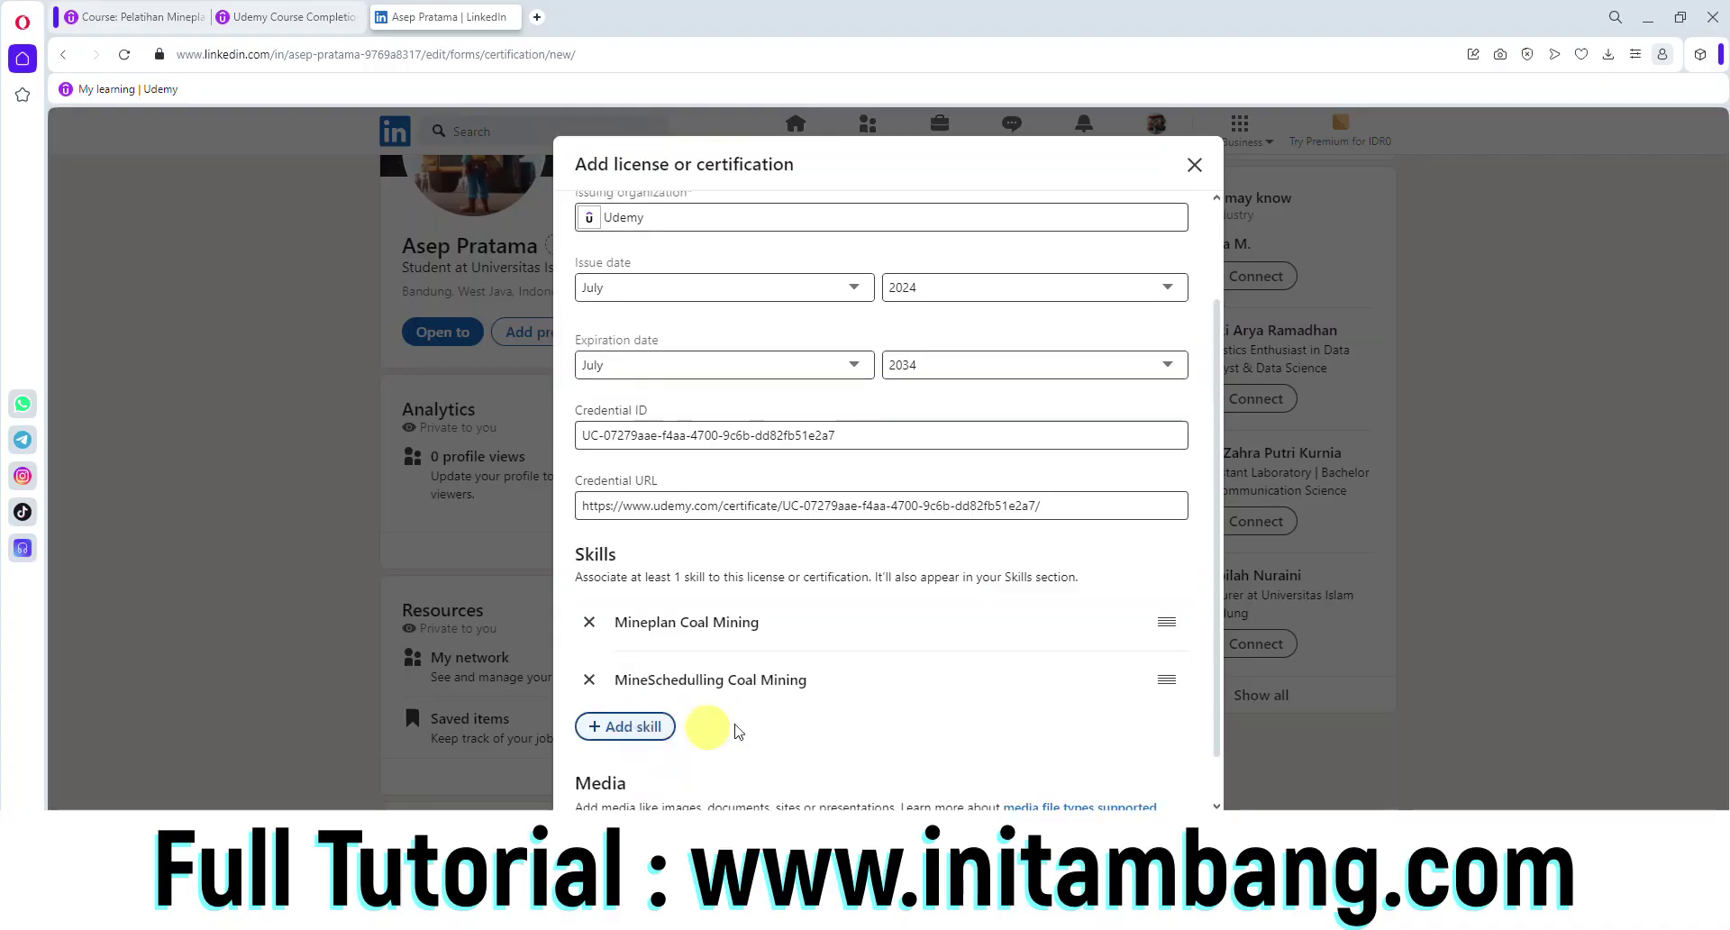
Step: Review the completed certification form, save it, and post the new-certification update for the network
scroll(762, 656, down, 1)
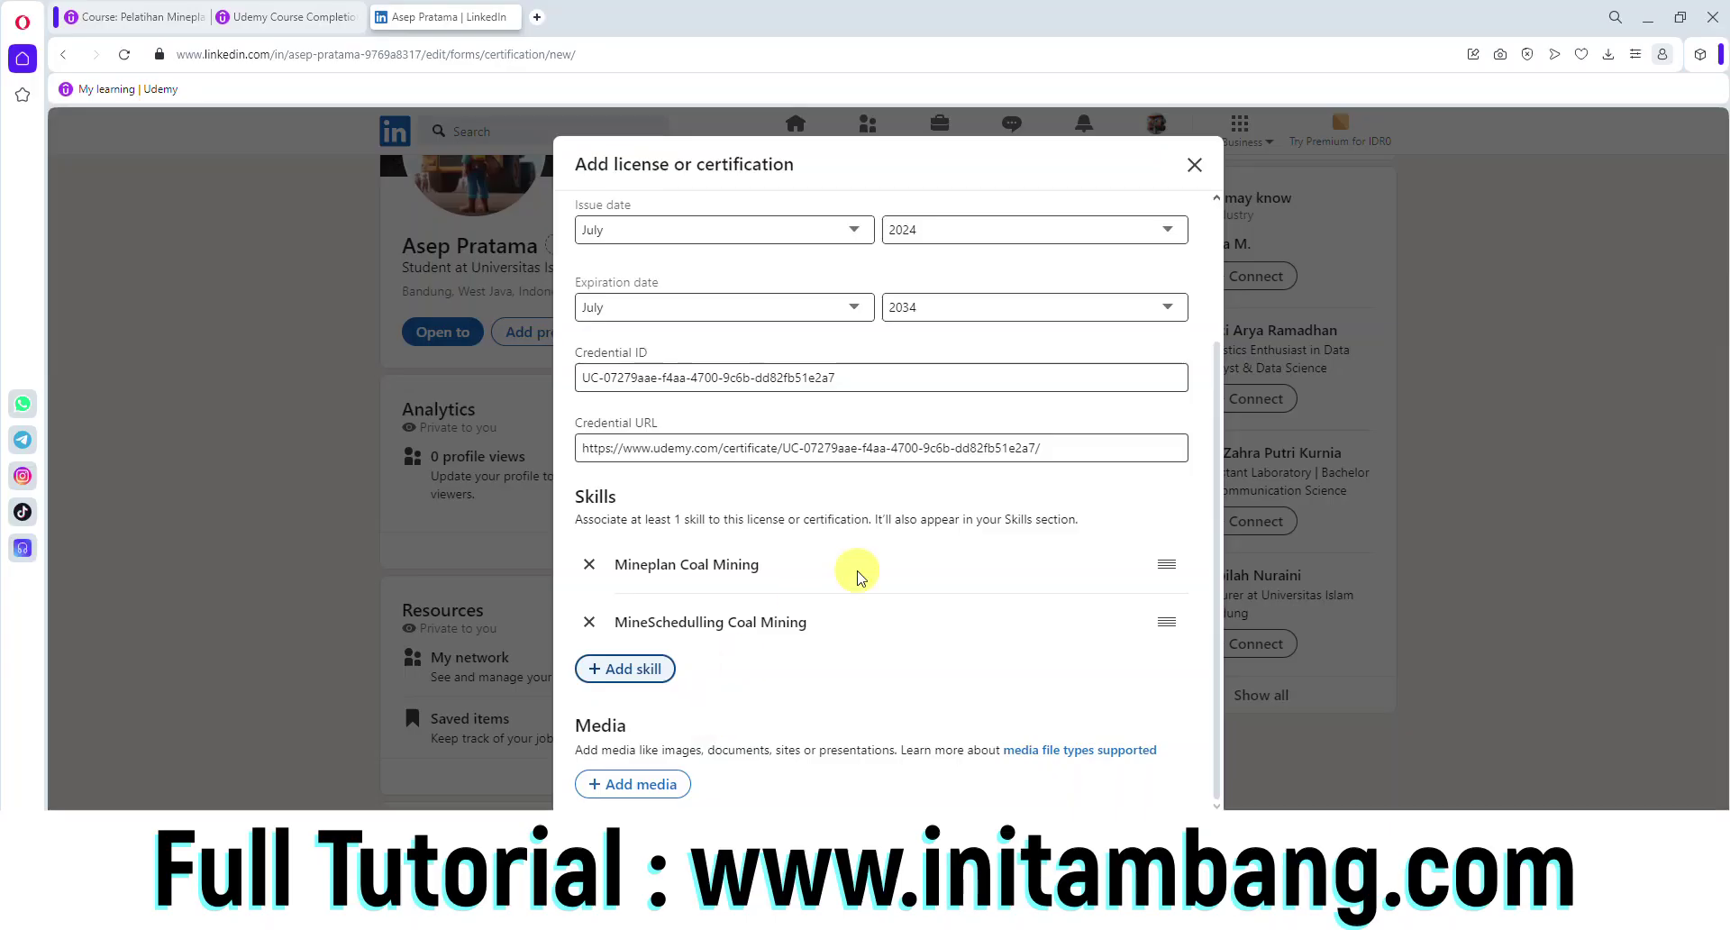
scroll(856, 577, up, 3)
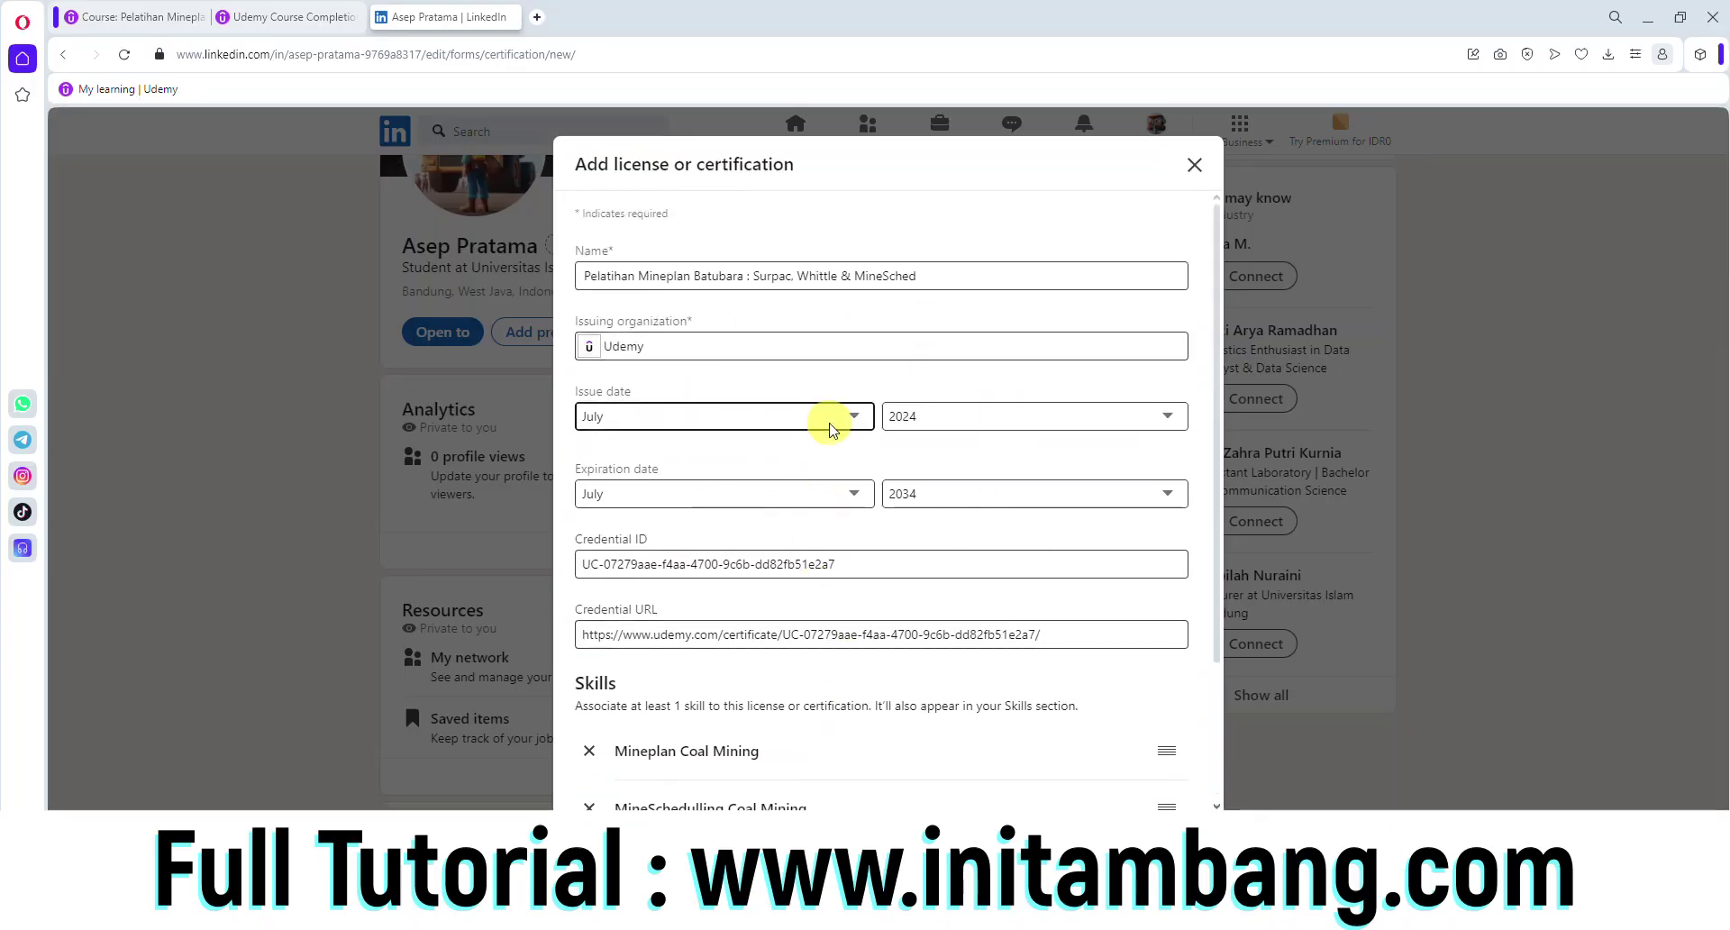
scroll(830, 427, down, 3)
click(1174, 838)
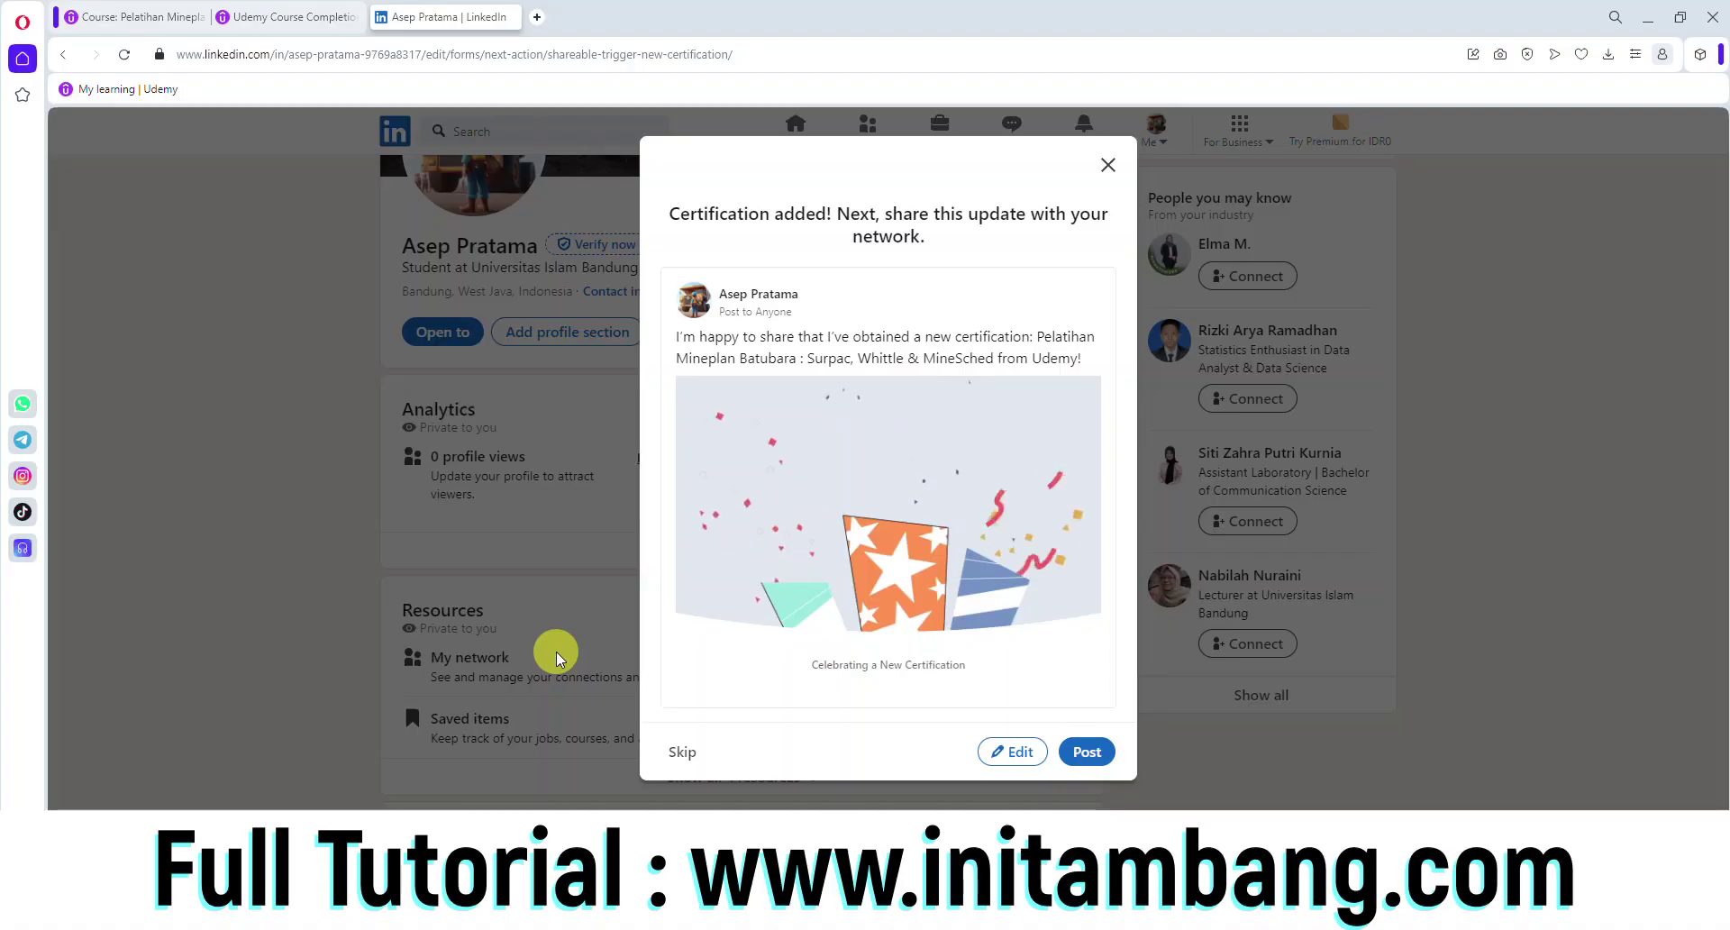
click(1087, 753)
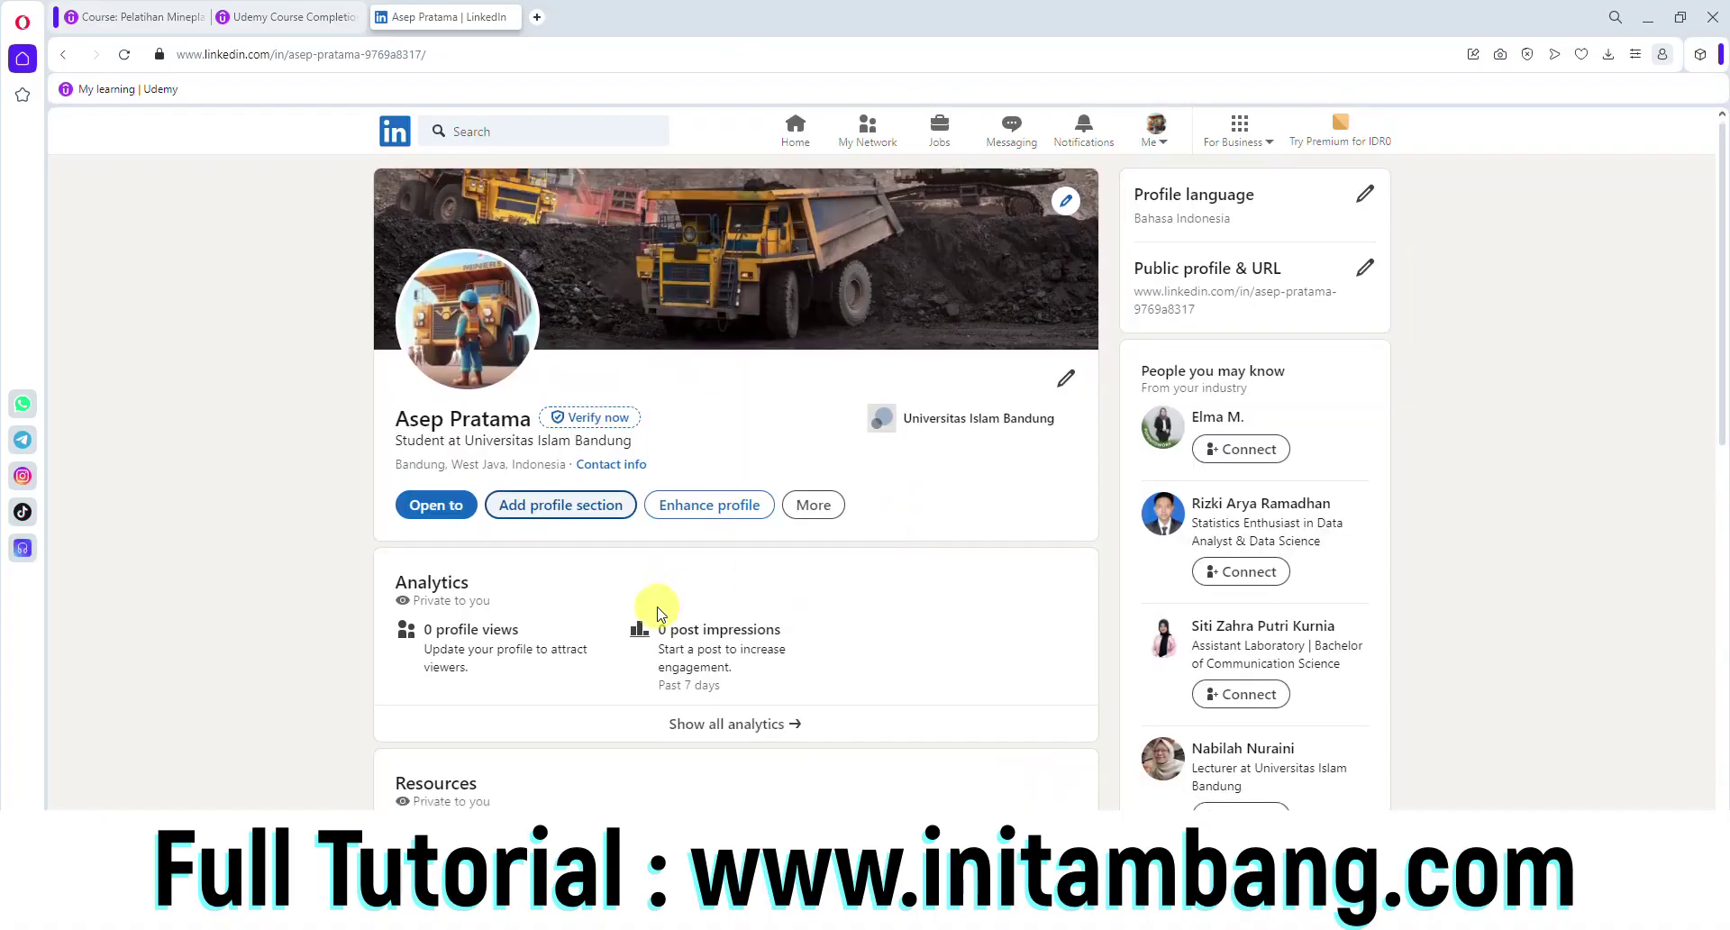
Step: Look through the LinkedIn profile to its Licenses & certifications entry and open the linked Udemy credential
scroll(656, 606, down, 3)
scroll(656, 605, up, 3)
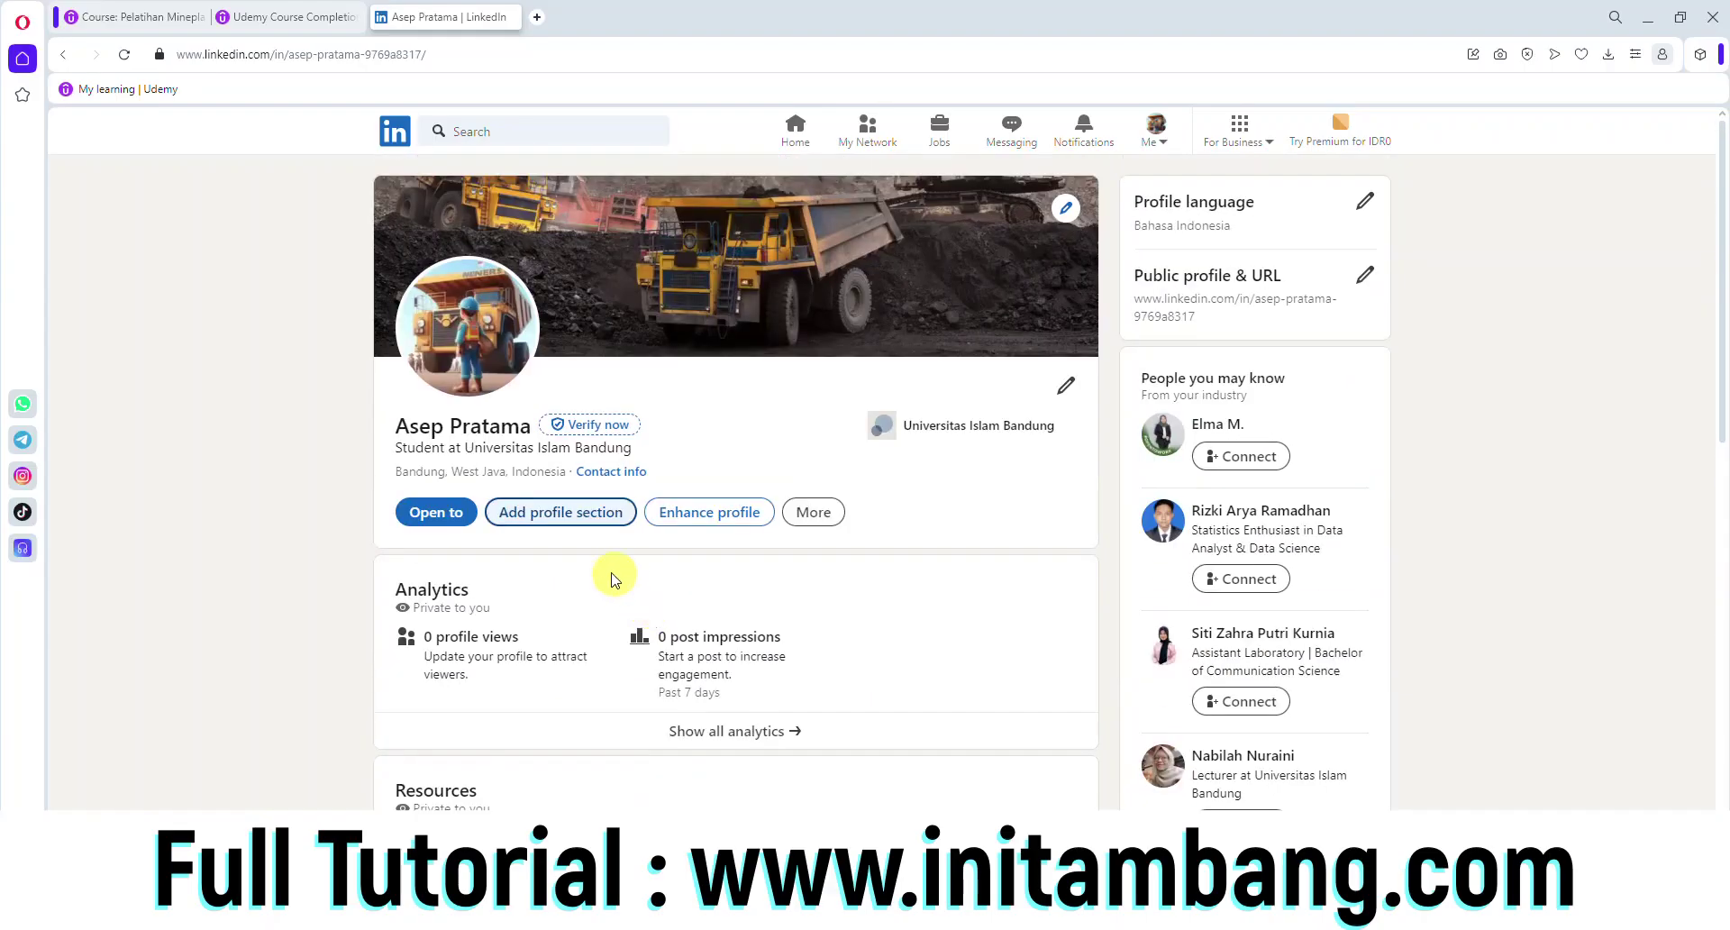
scroll(451, 522, down, 1)
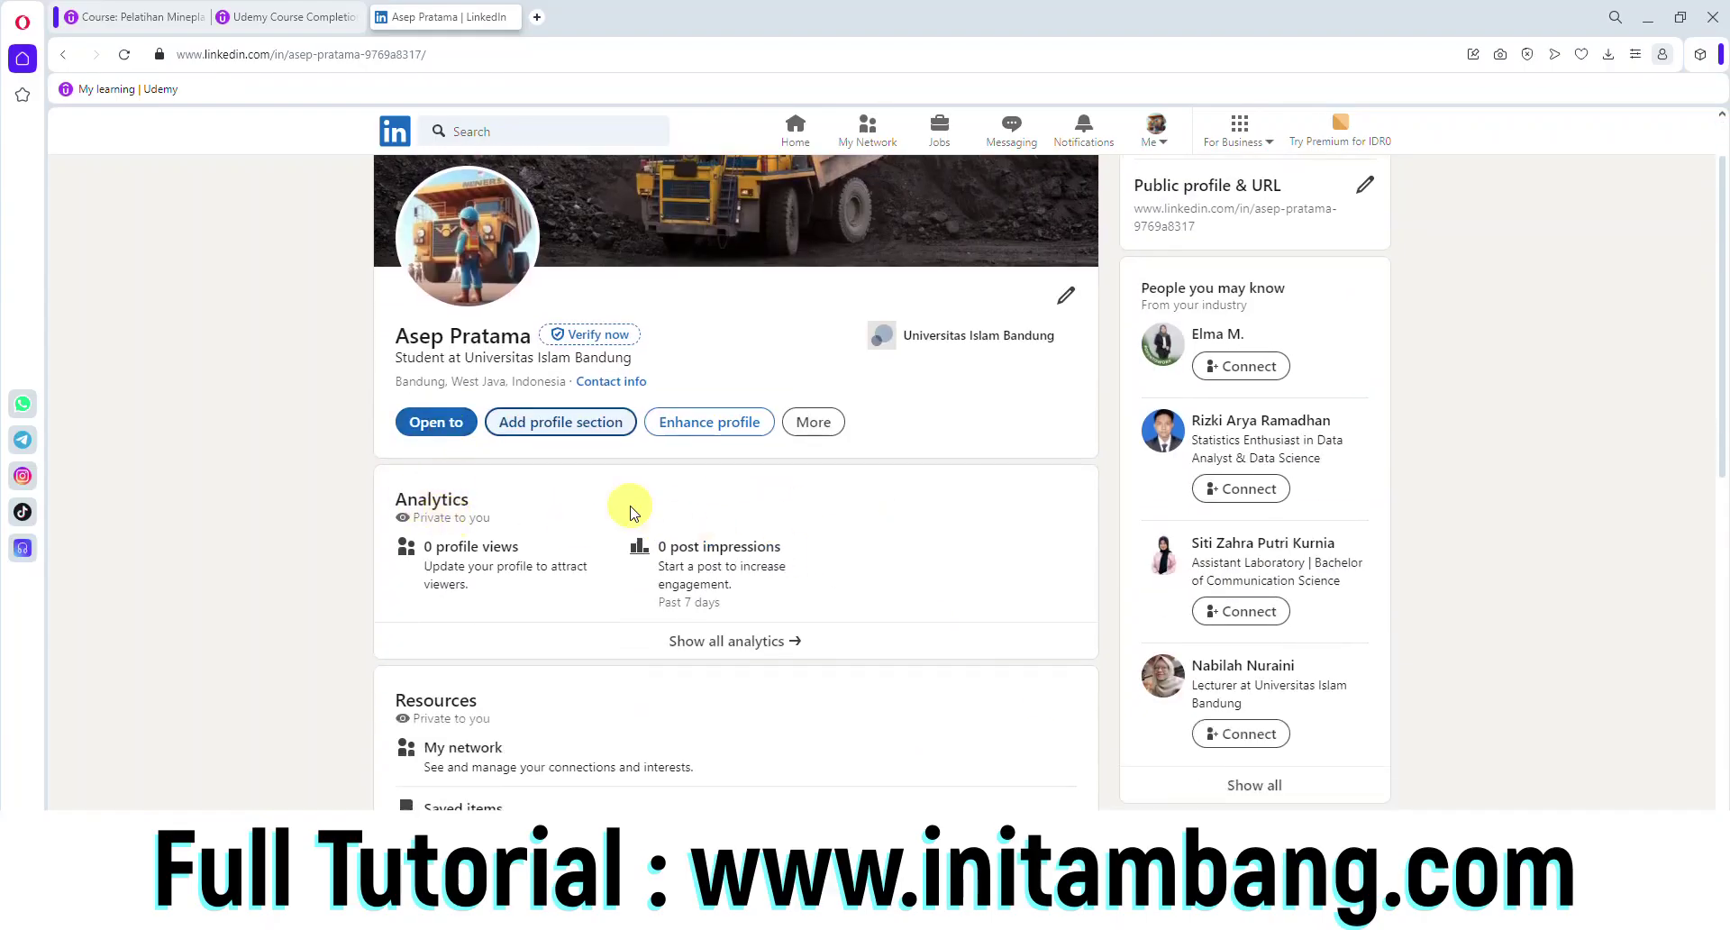
scroll(630, 502, down, 9)
scroll(628, 503, up, 10)
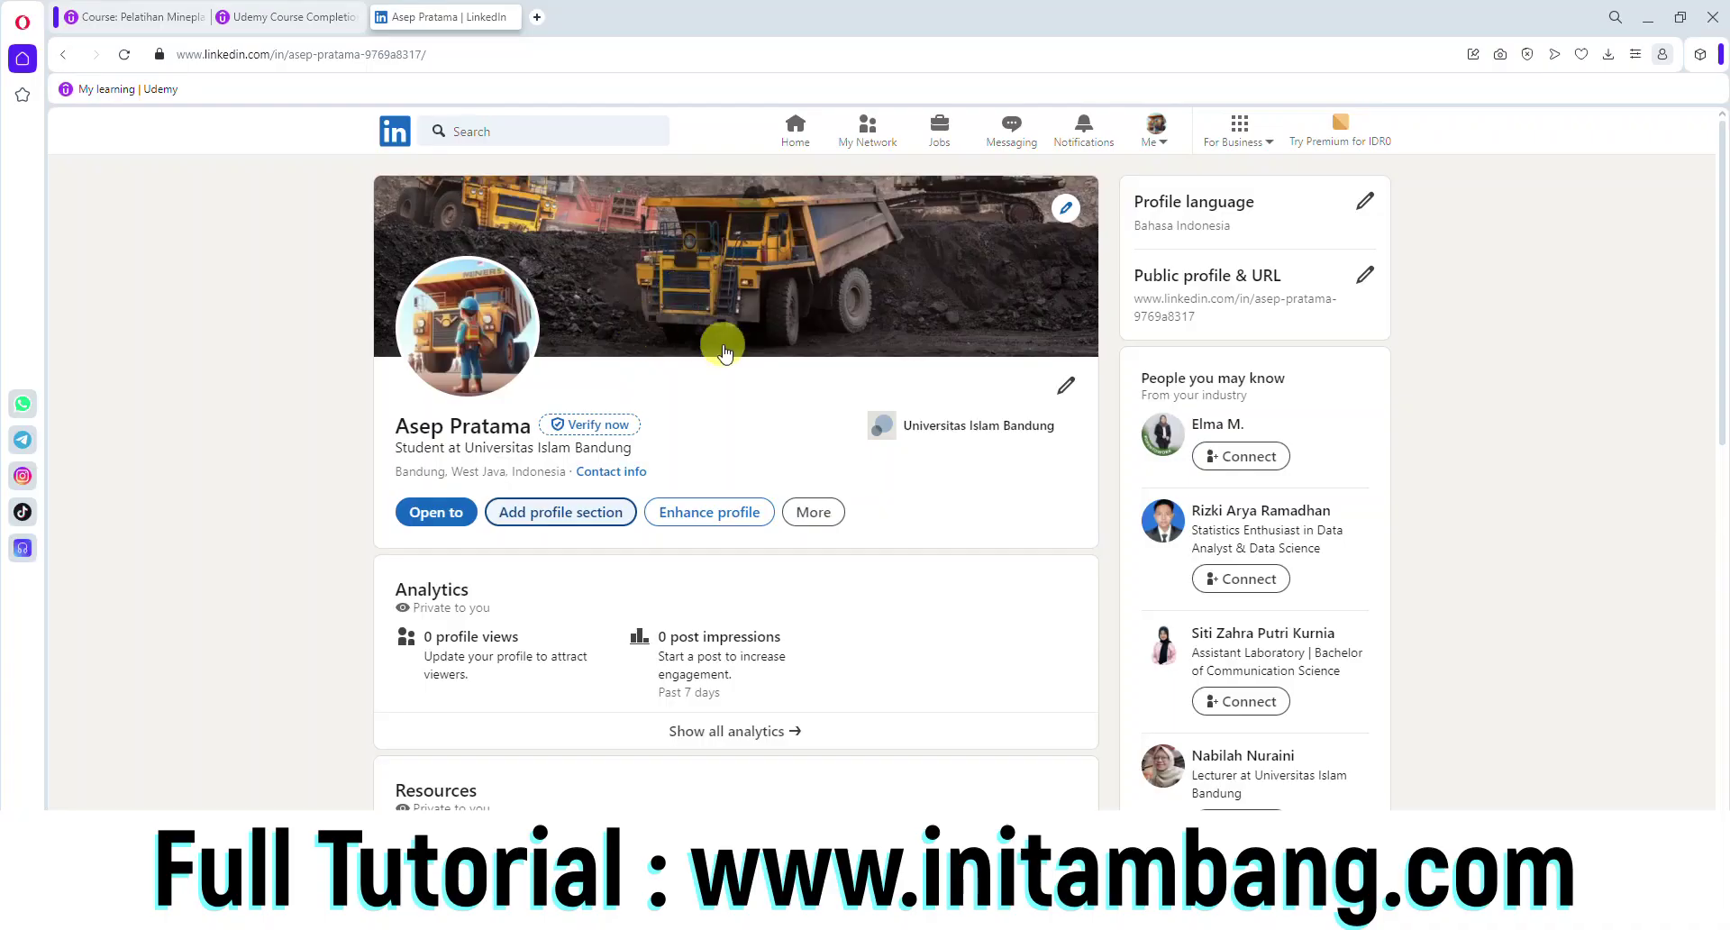
scroll(730, 351, down, 10)
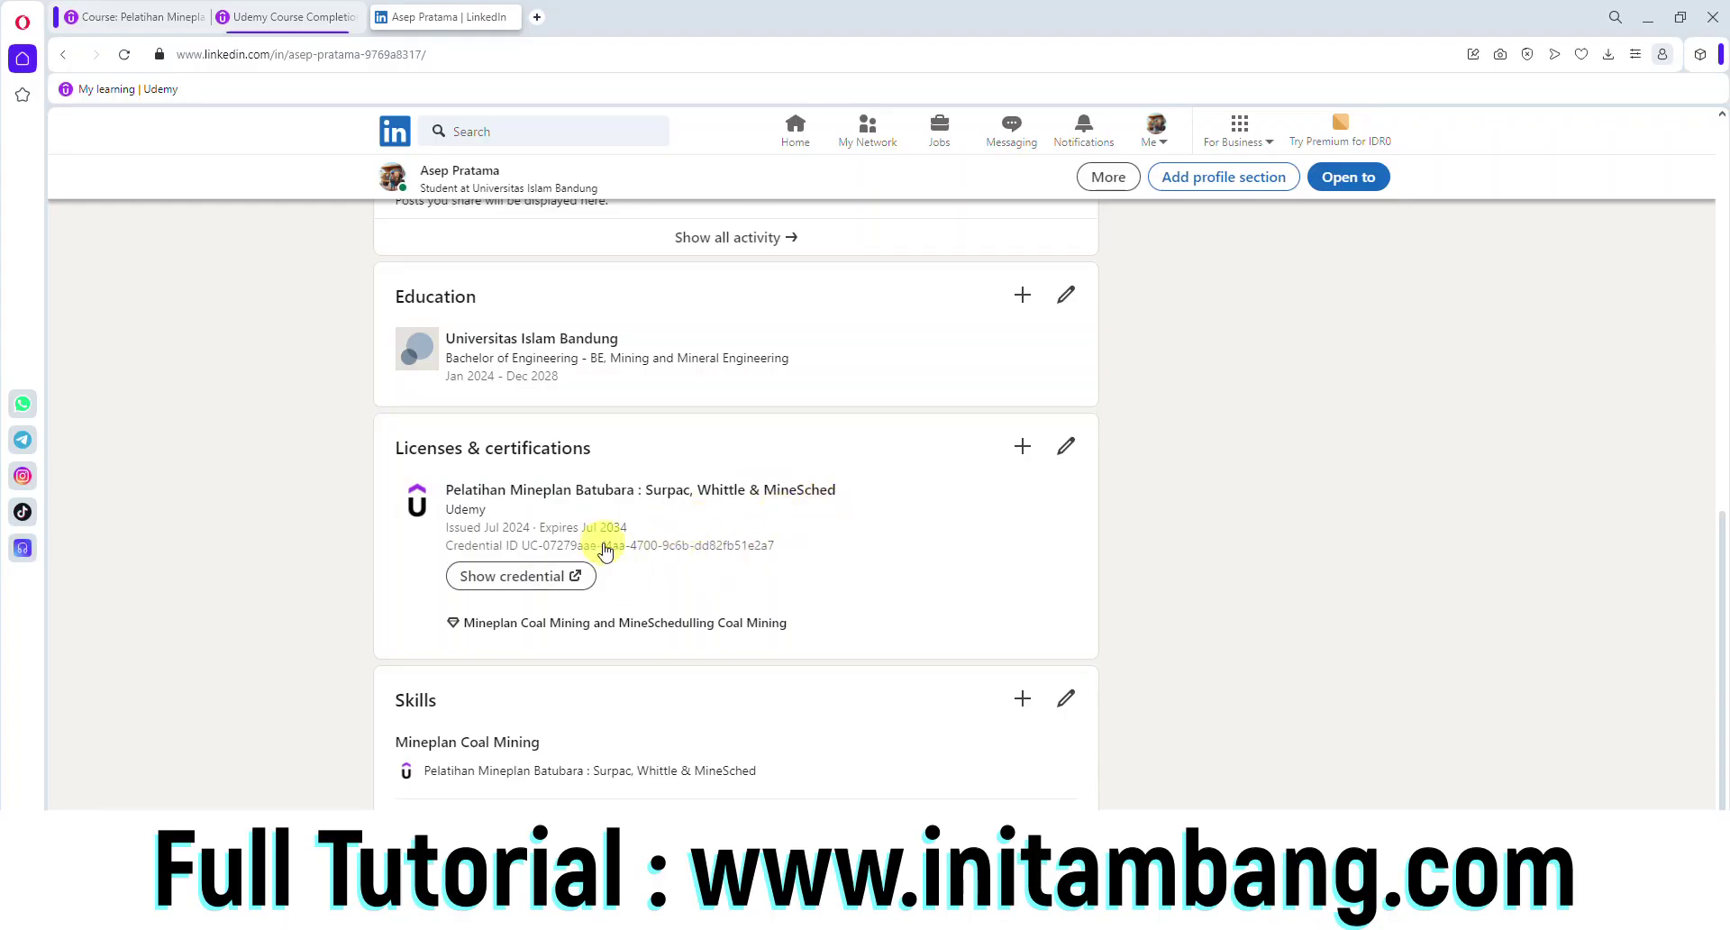
click(540, 577)
click(606, 18)
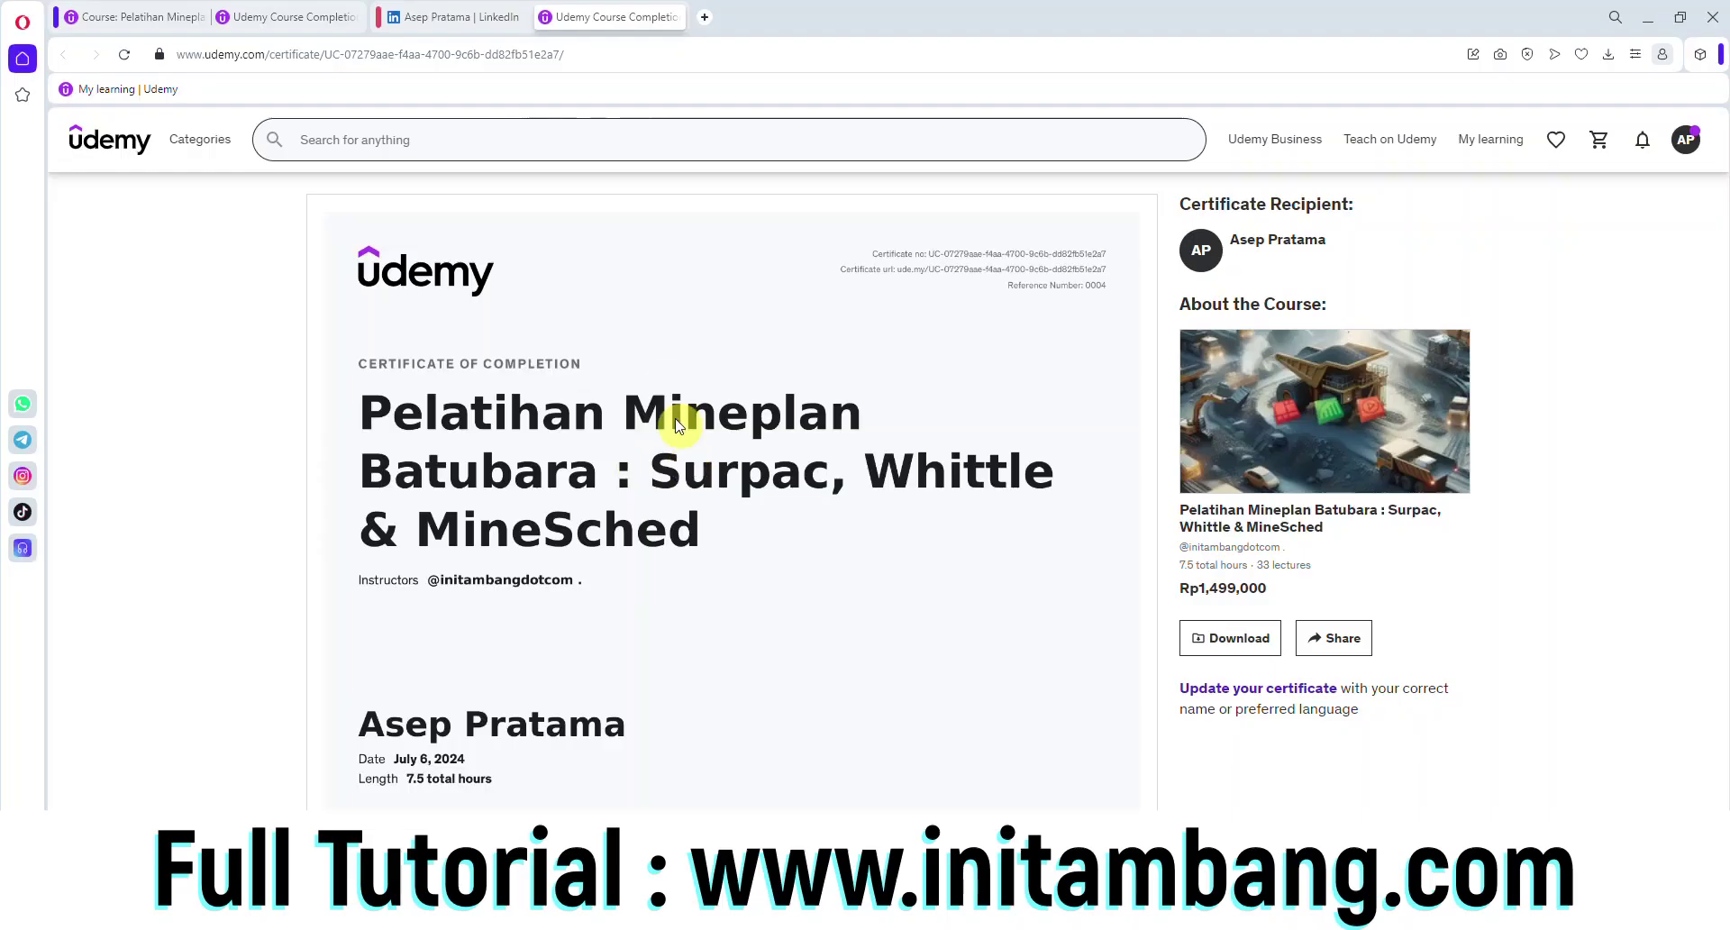
Step: Return to the LinkedIn profile and review the sections around the Licenses & certifications entry
click(463, 13)
scroll(578, 427, down, 2)
scroll(577, 428, up, 5)
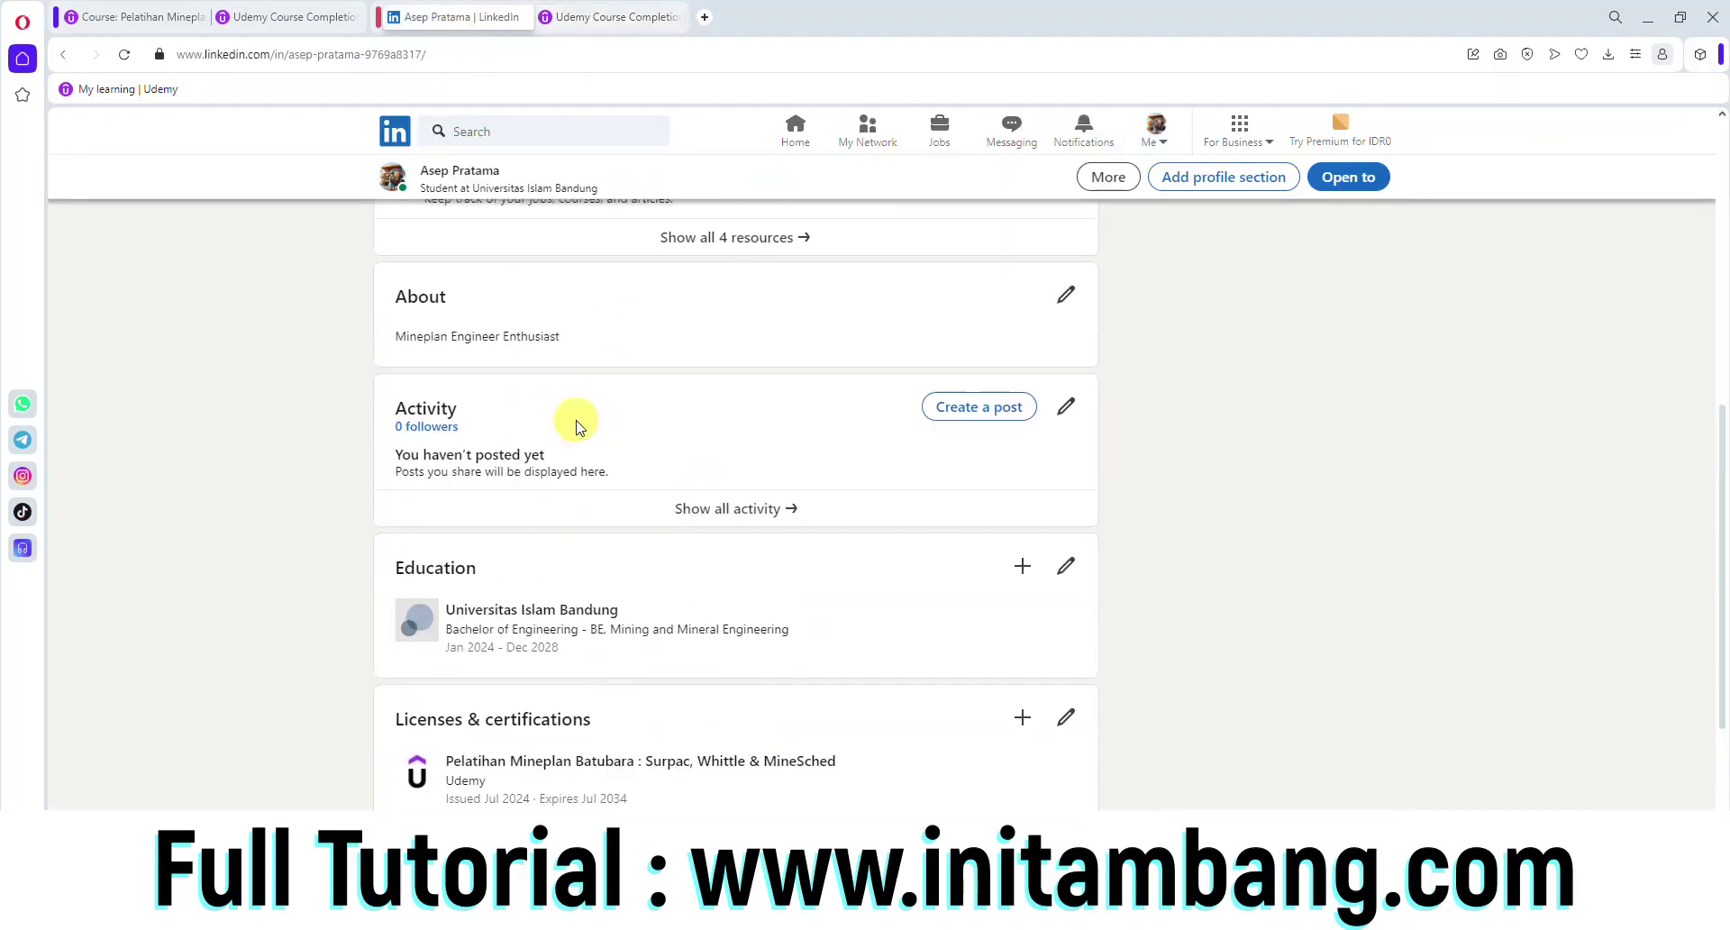
scroll(578, 427, down, 2)
Step: Switch to the Udemy certificate, view its available download formats and dismiss the choice
click(571, 16)
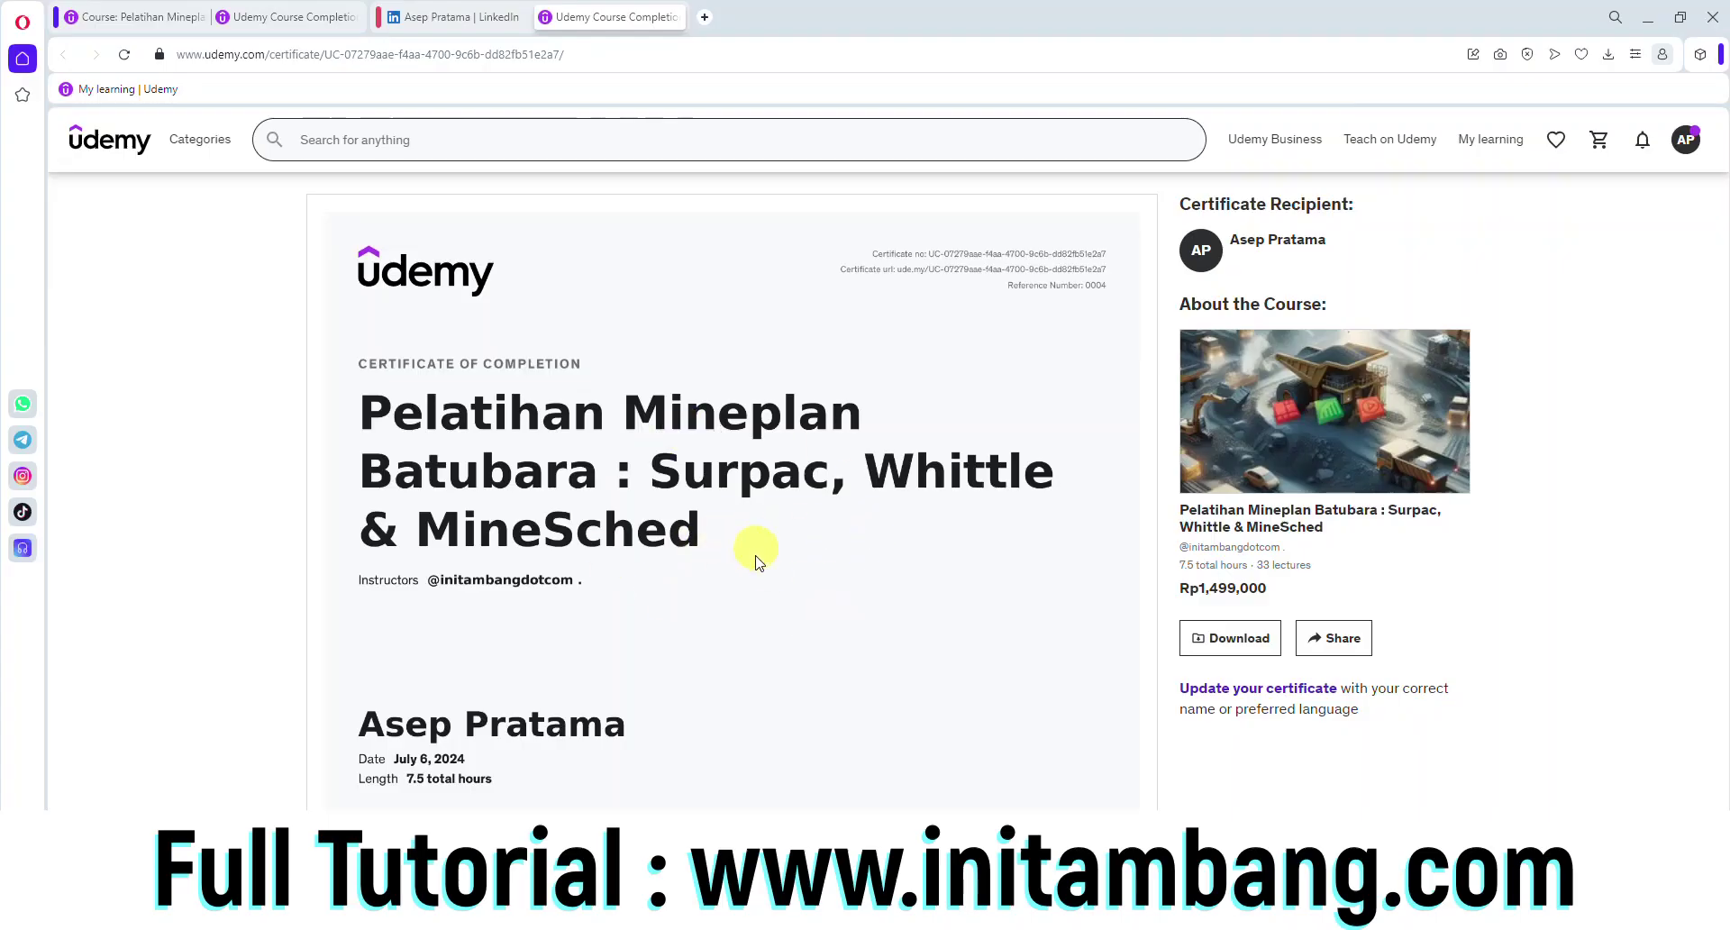
click(1252, 644)
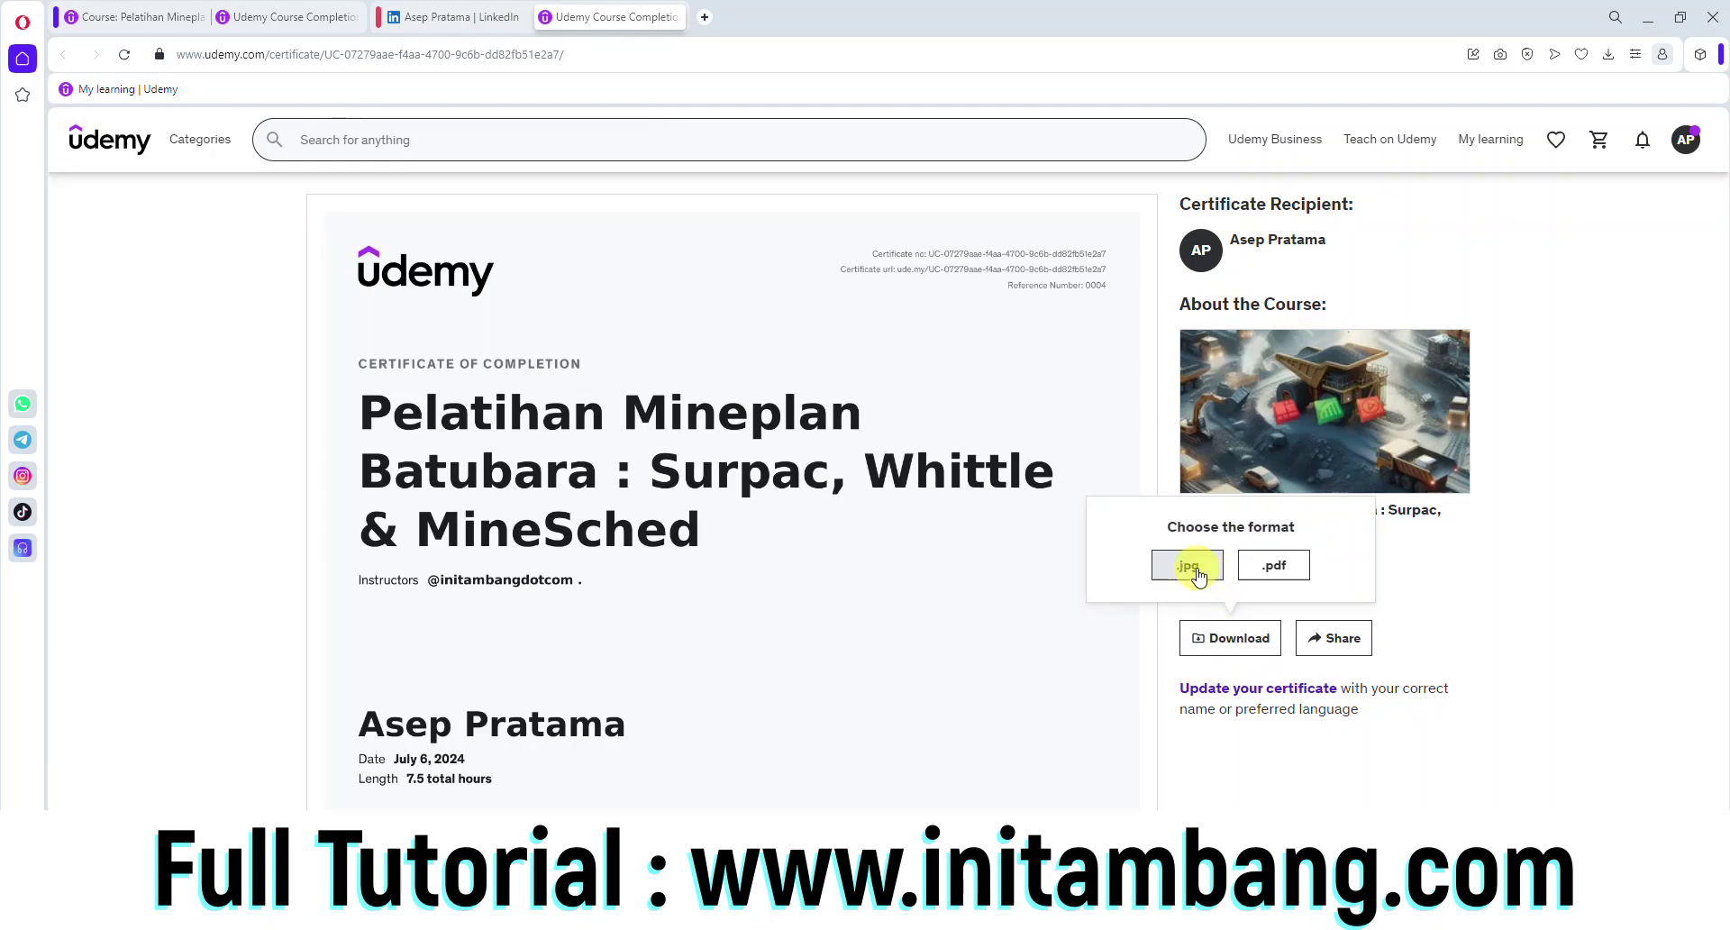
click(1276, 779)
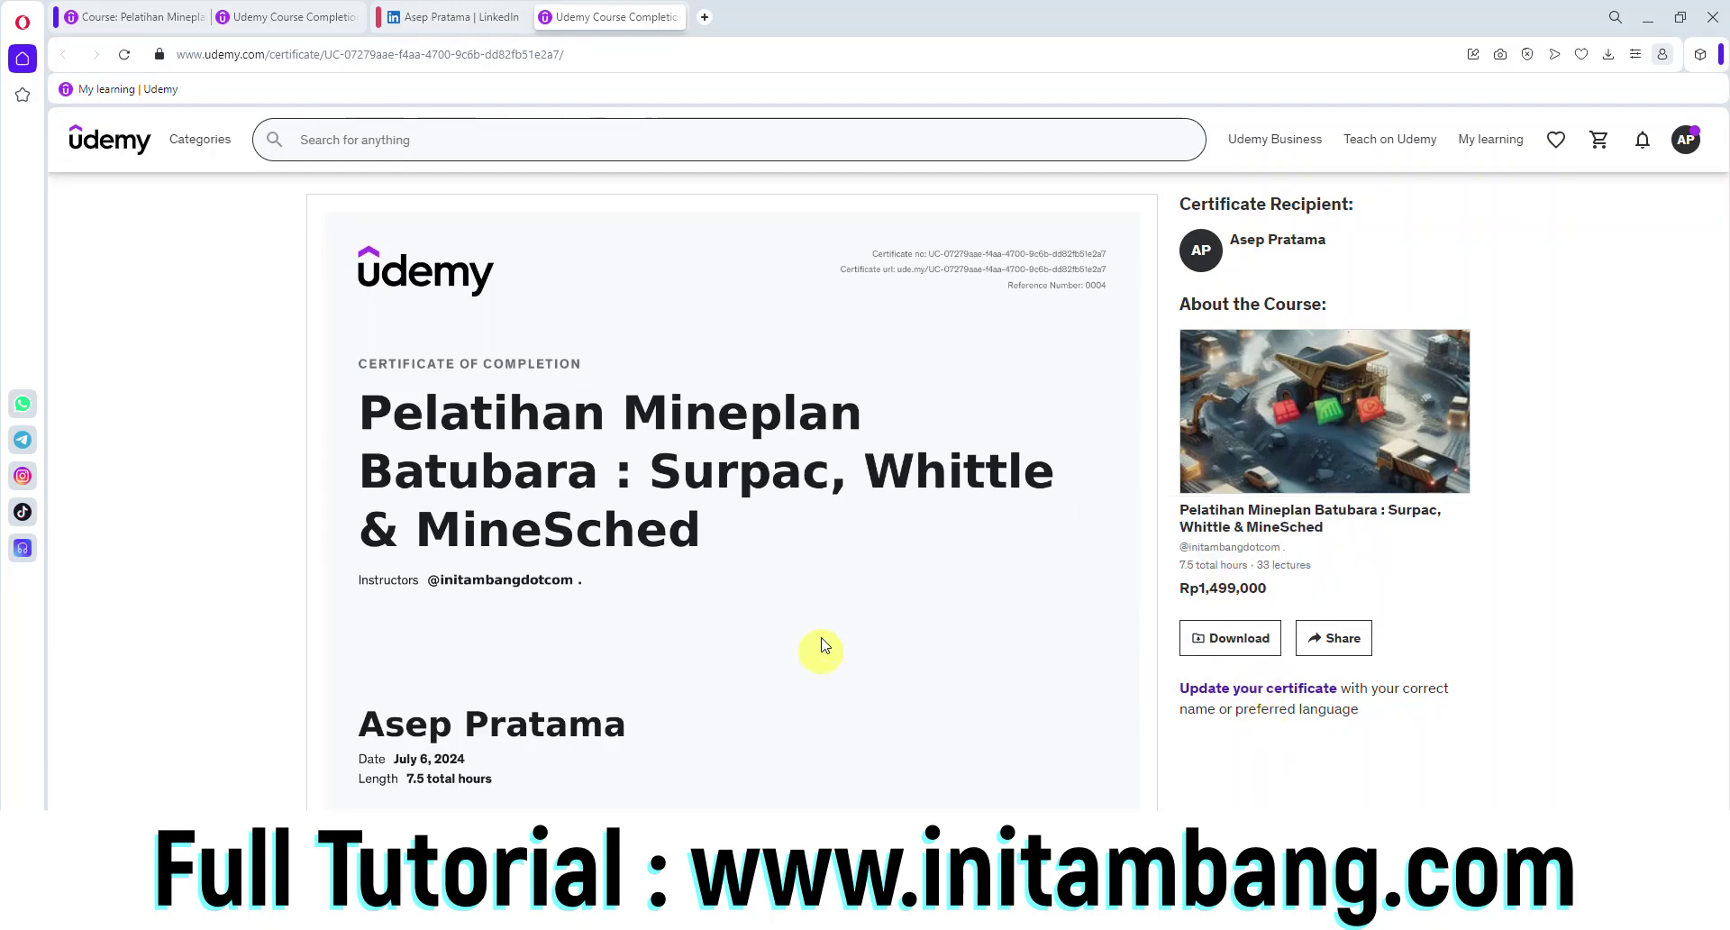